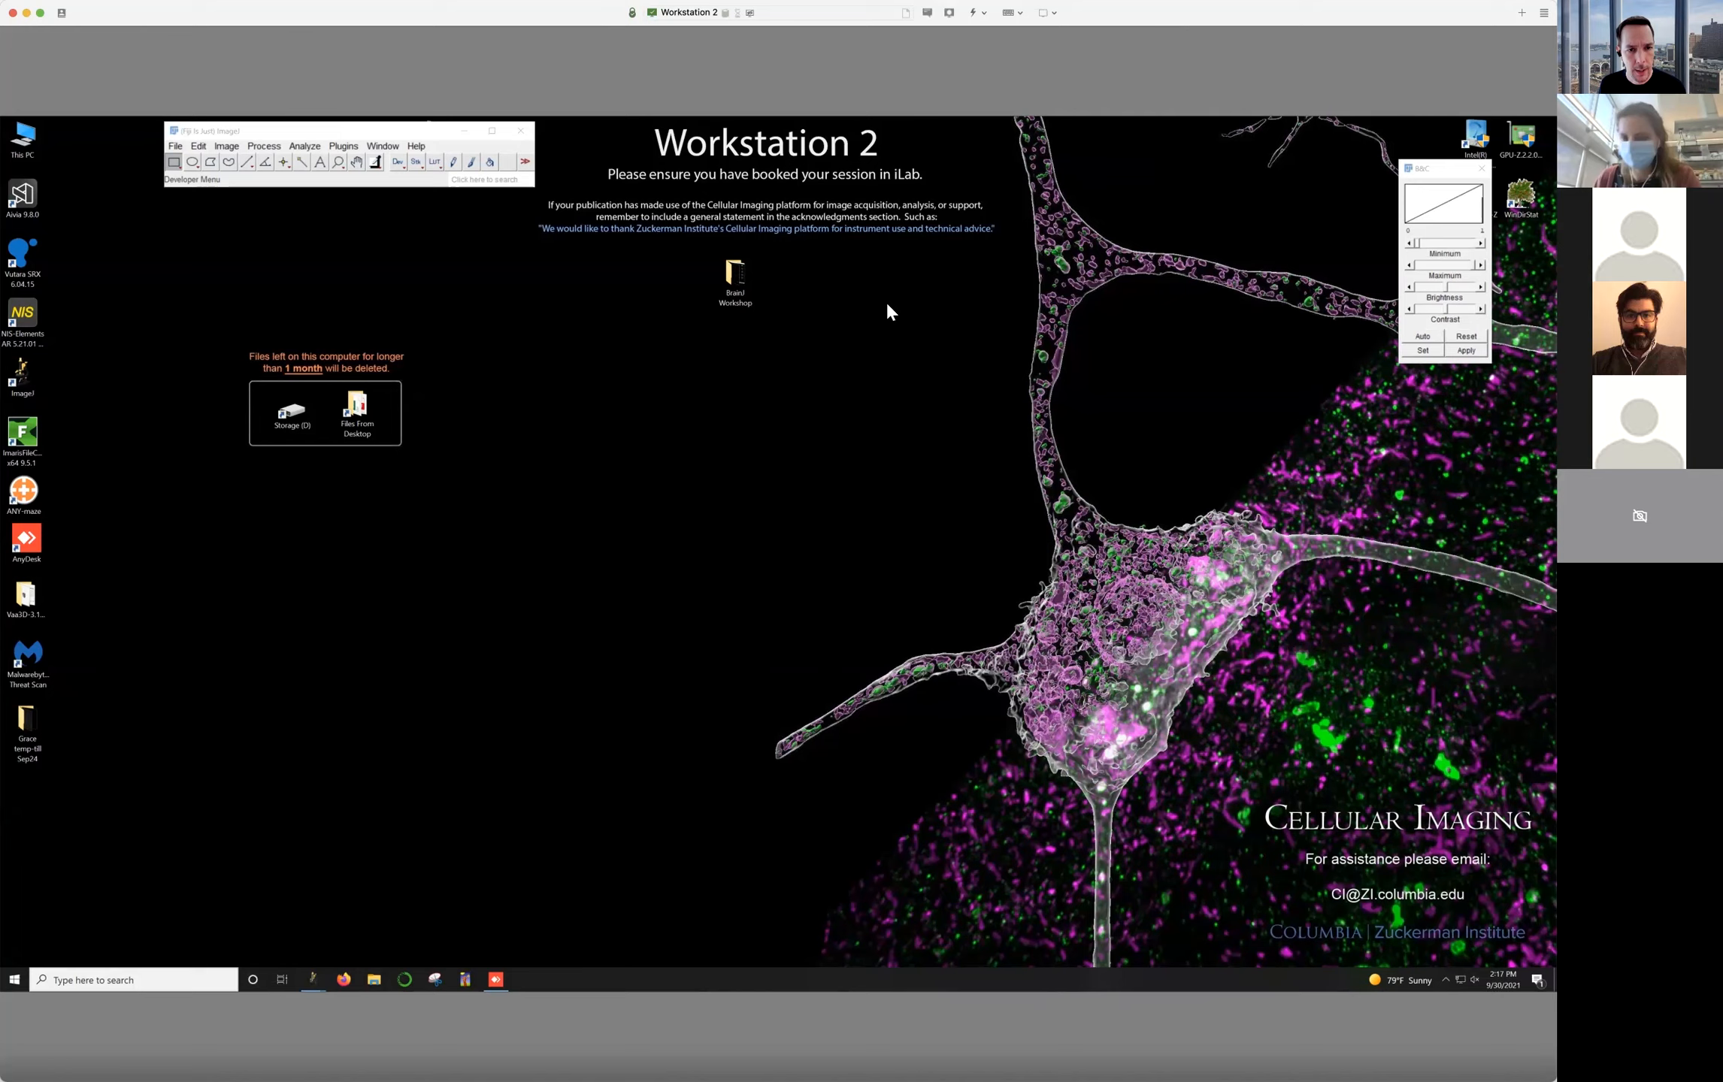
# Switch to Firefox, search the web for brainj with its author's username, and open the BrainJ GitHub repository
pyautogui.click(343, 979)
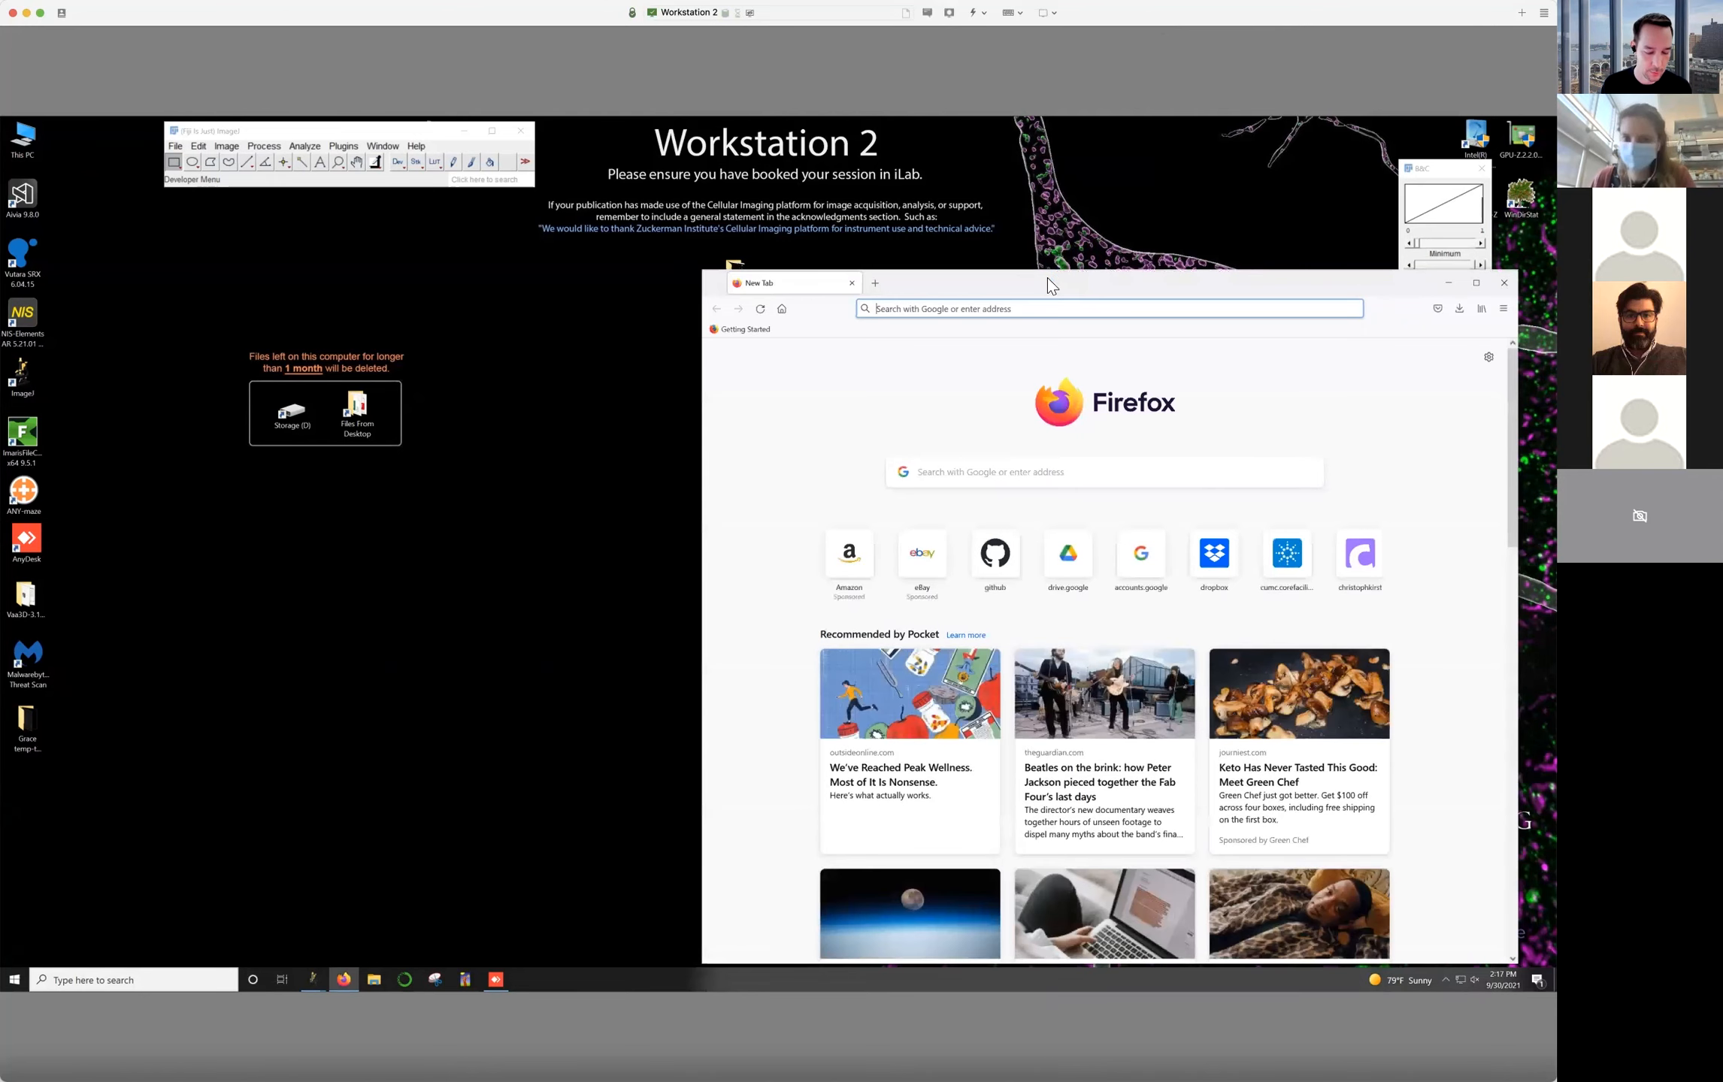
pyautogui.write('brainj')
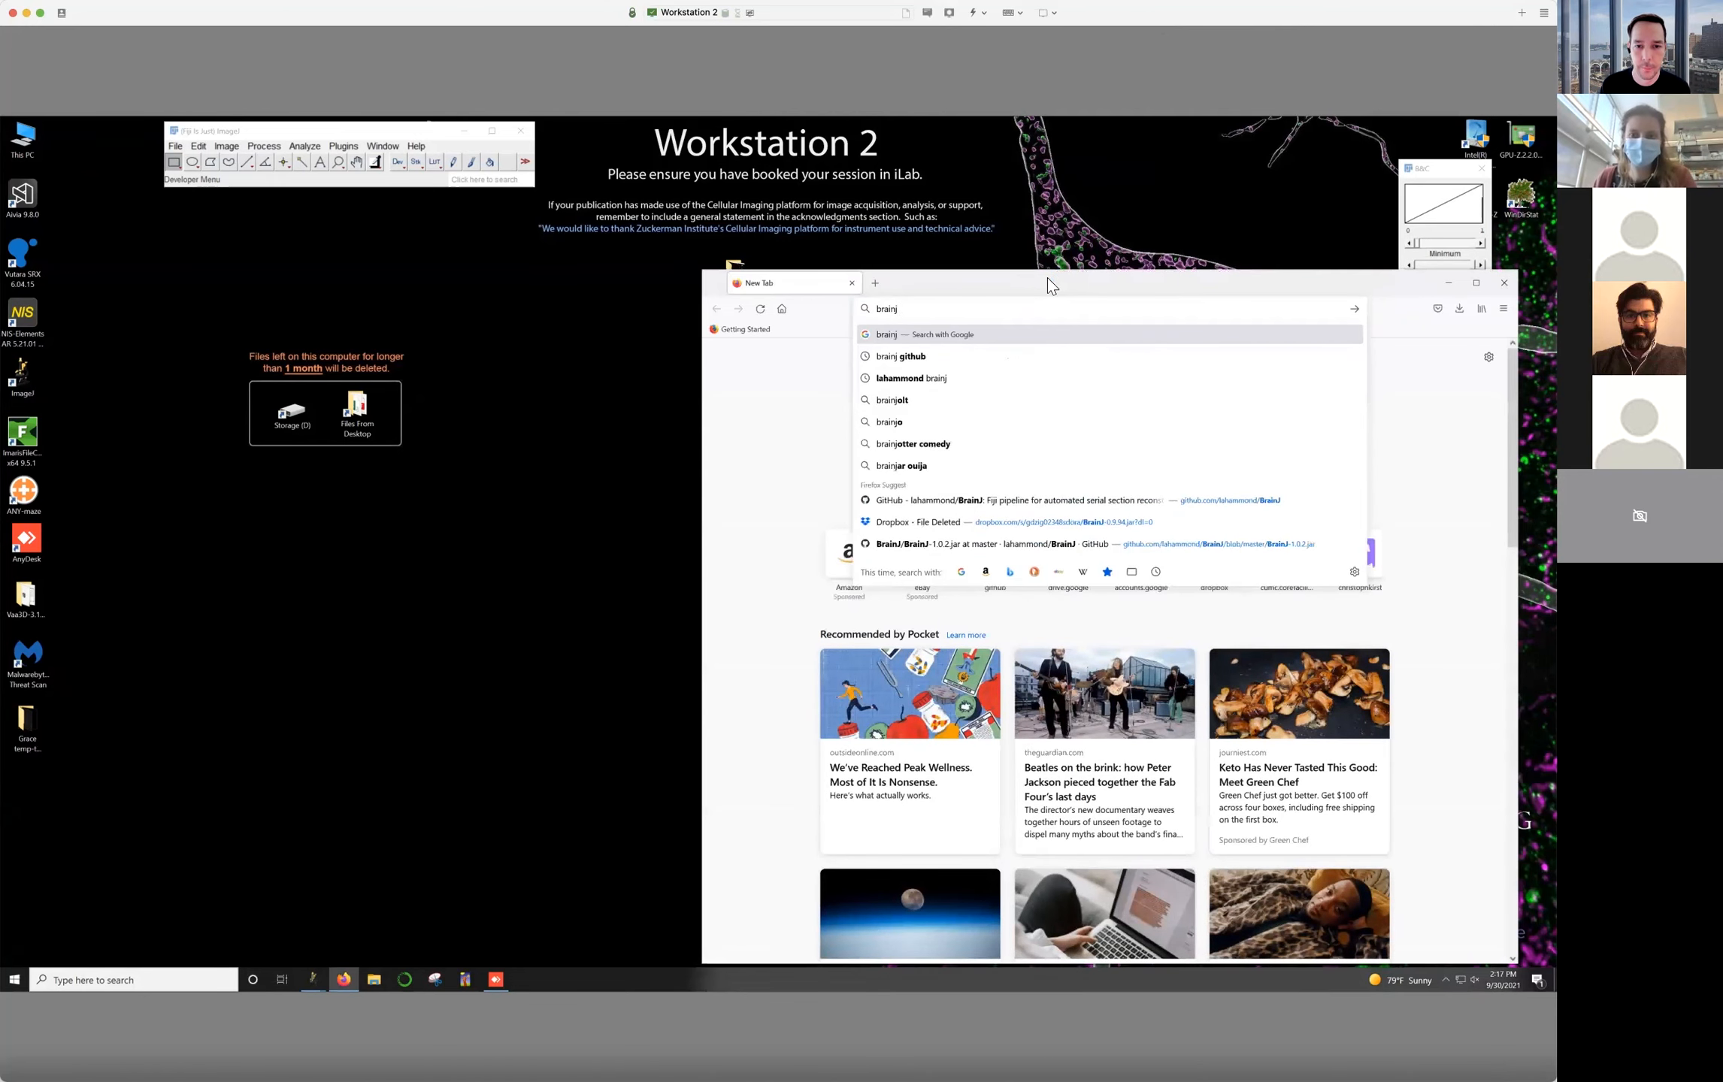
pyautogui.press('Down')
pyautogui.press('Down')
pyautogui.press('Return')
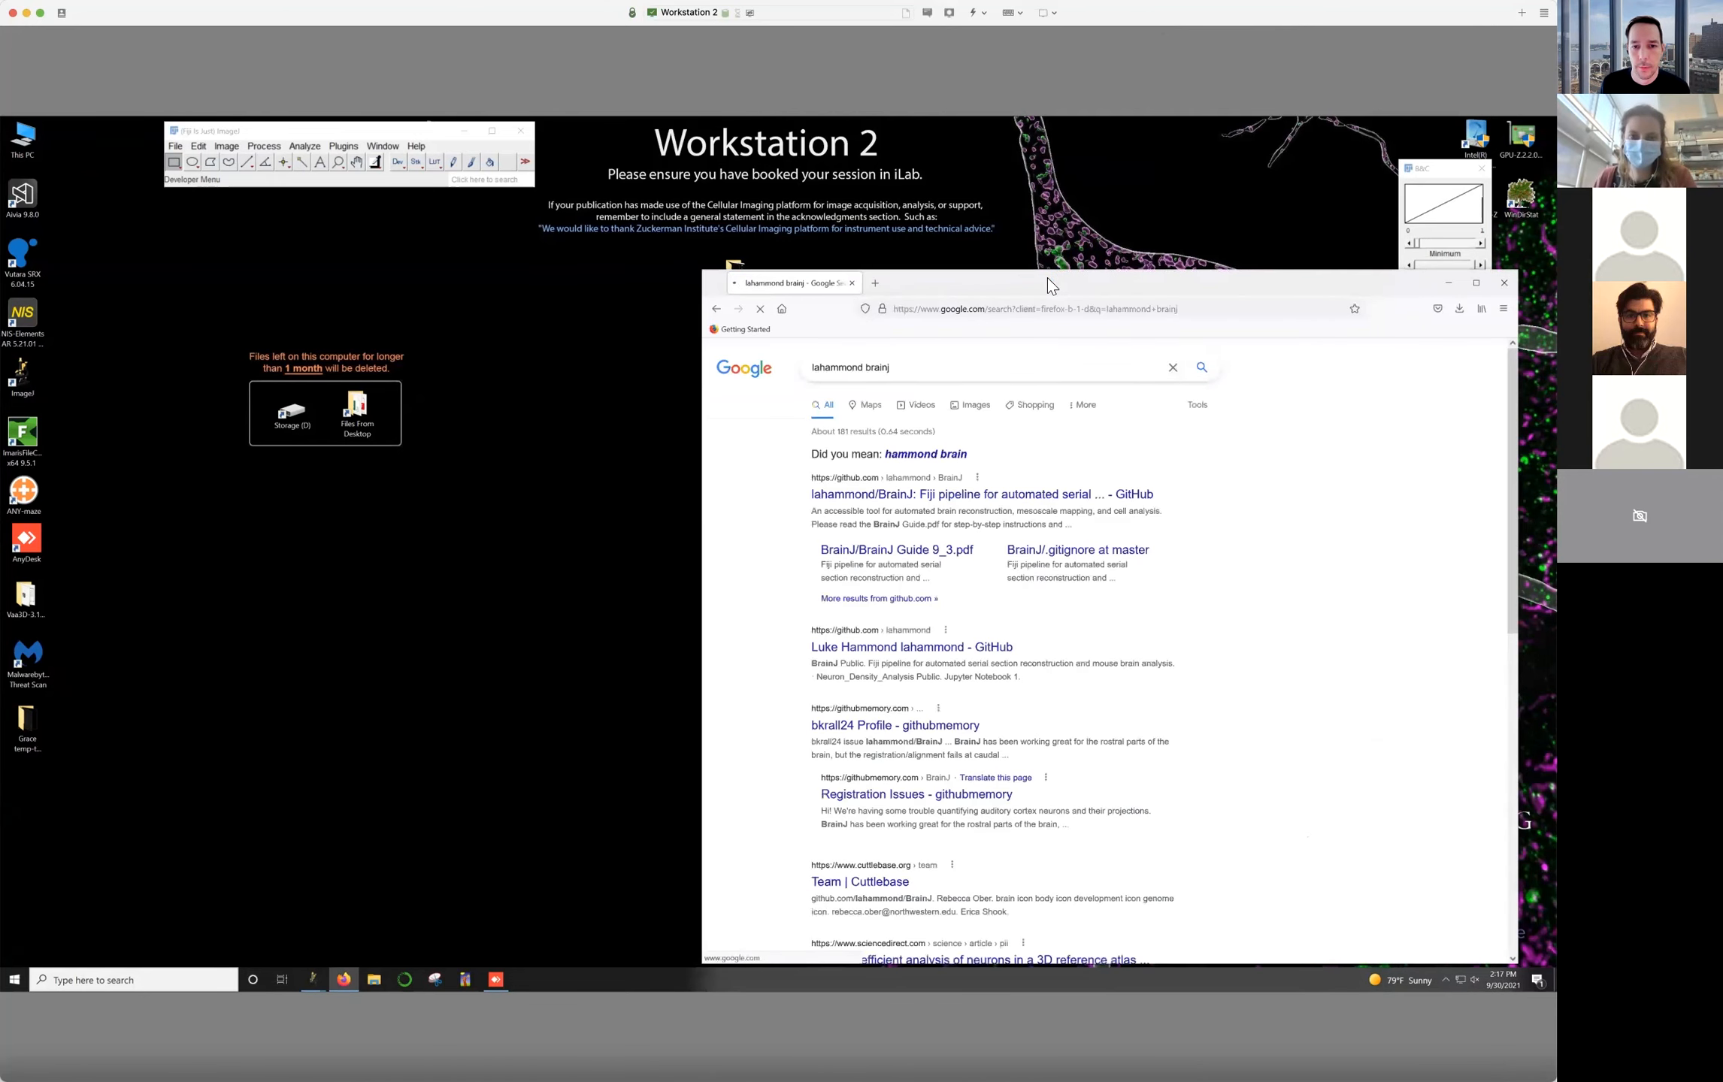
pyautogui.click(1012, 500)
pyautogui.moveTo(1108, 286); pyautogui.dragTo(1183, 207)
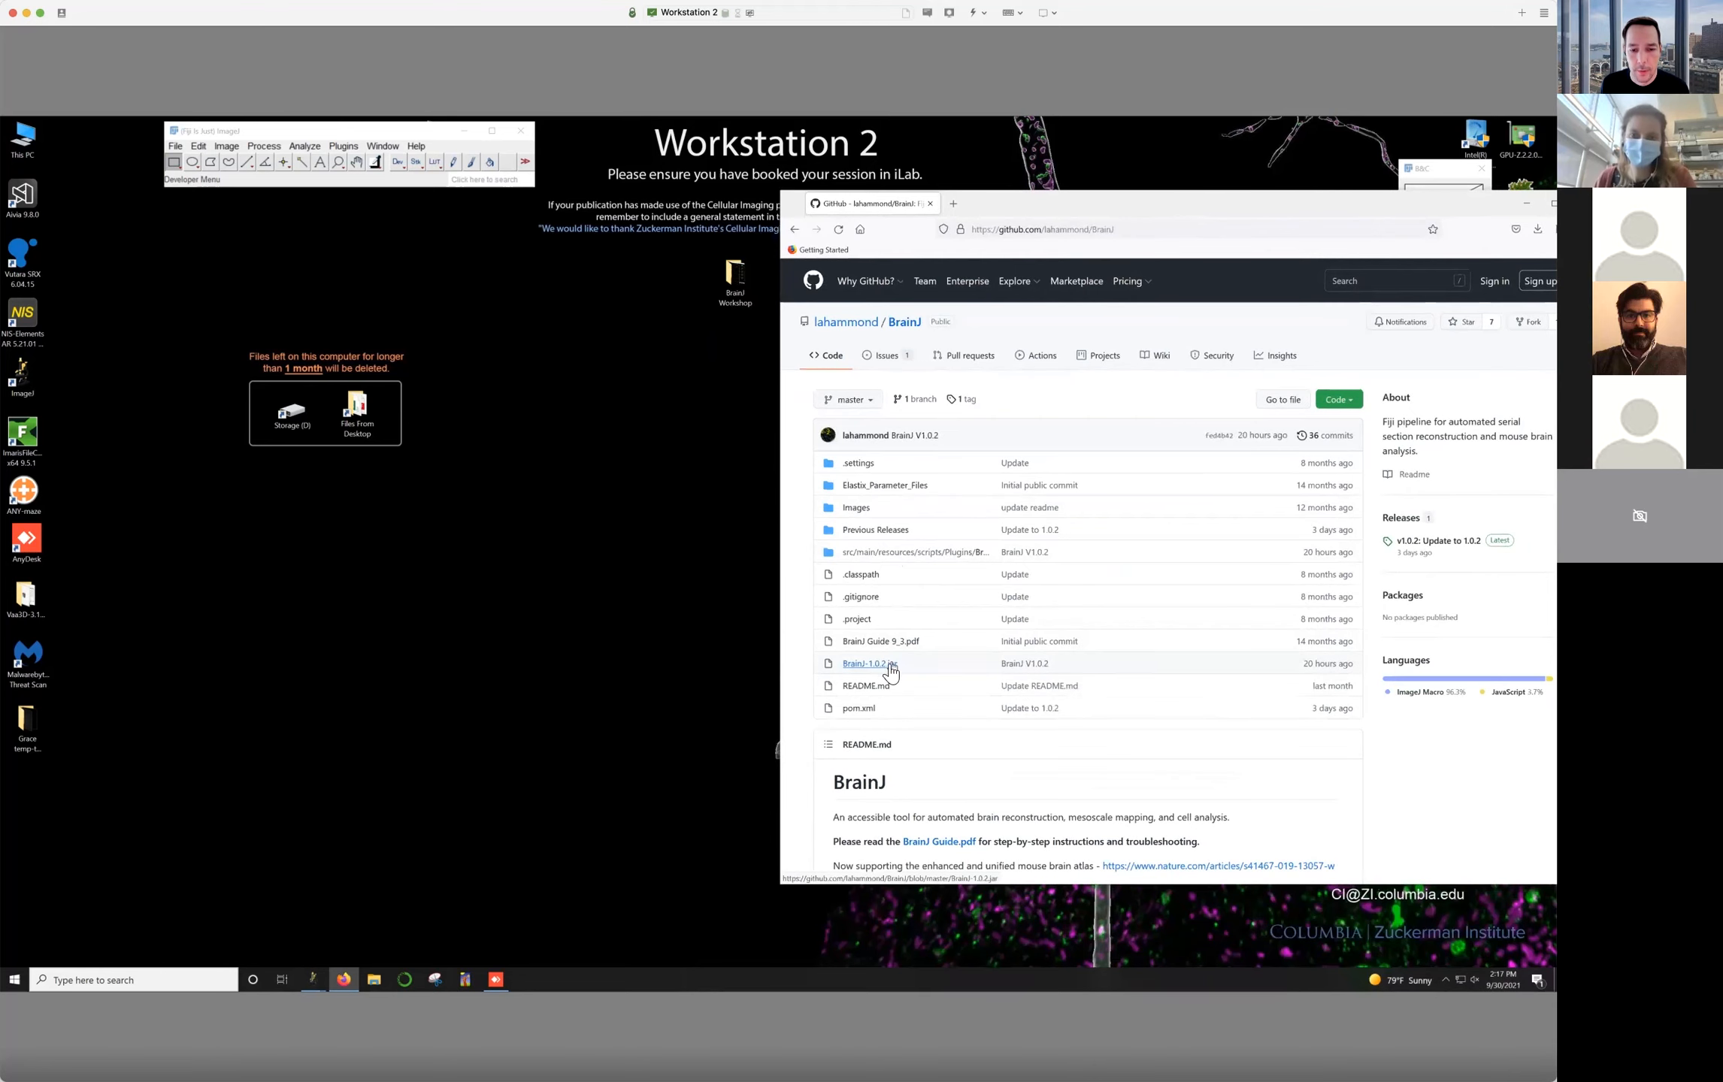
# Review the BrainJ repository's file list and README, and open the linked BrainJ Guide.pdf
pyautogui.scroll(-1, 883, 676)
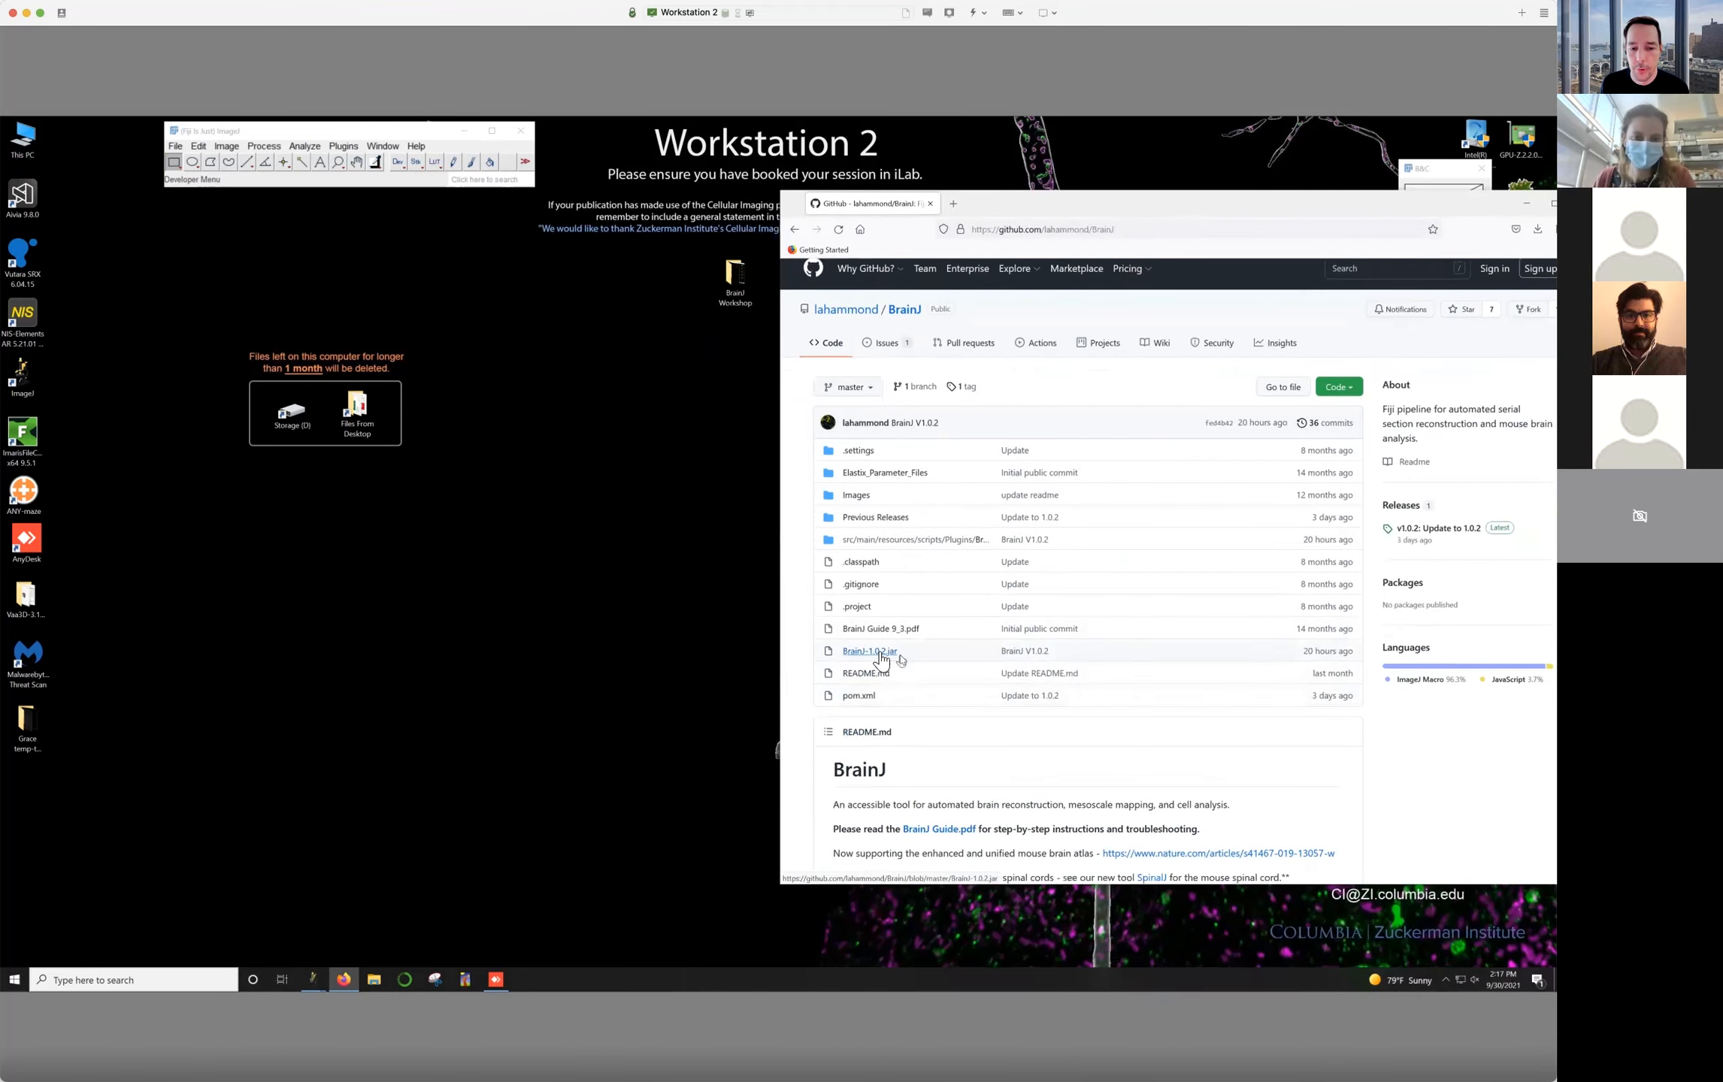
pyautogui.scroll(-1, 892, 659)
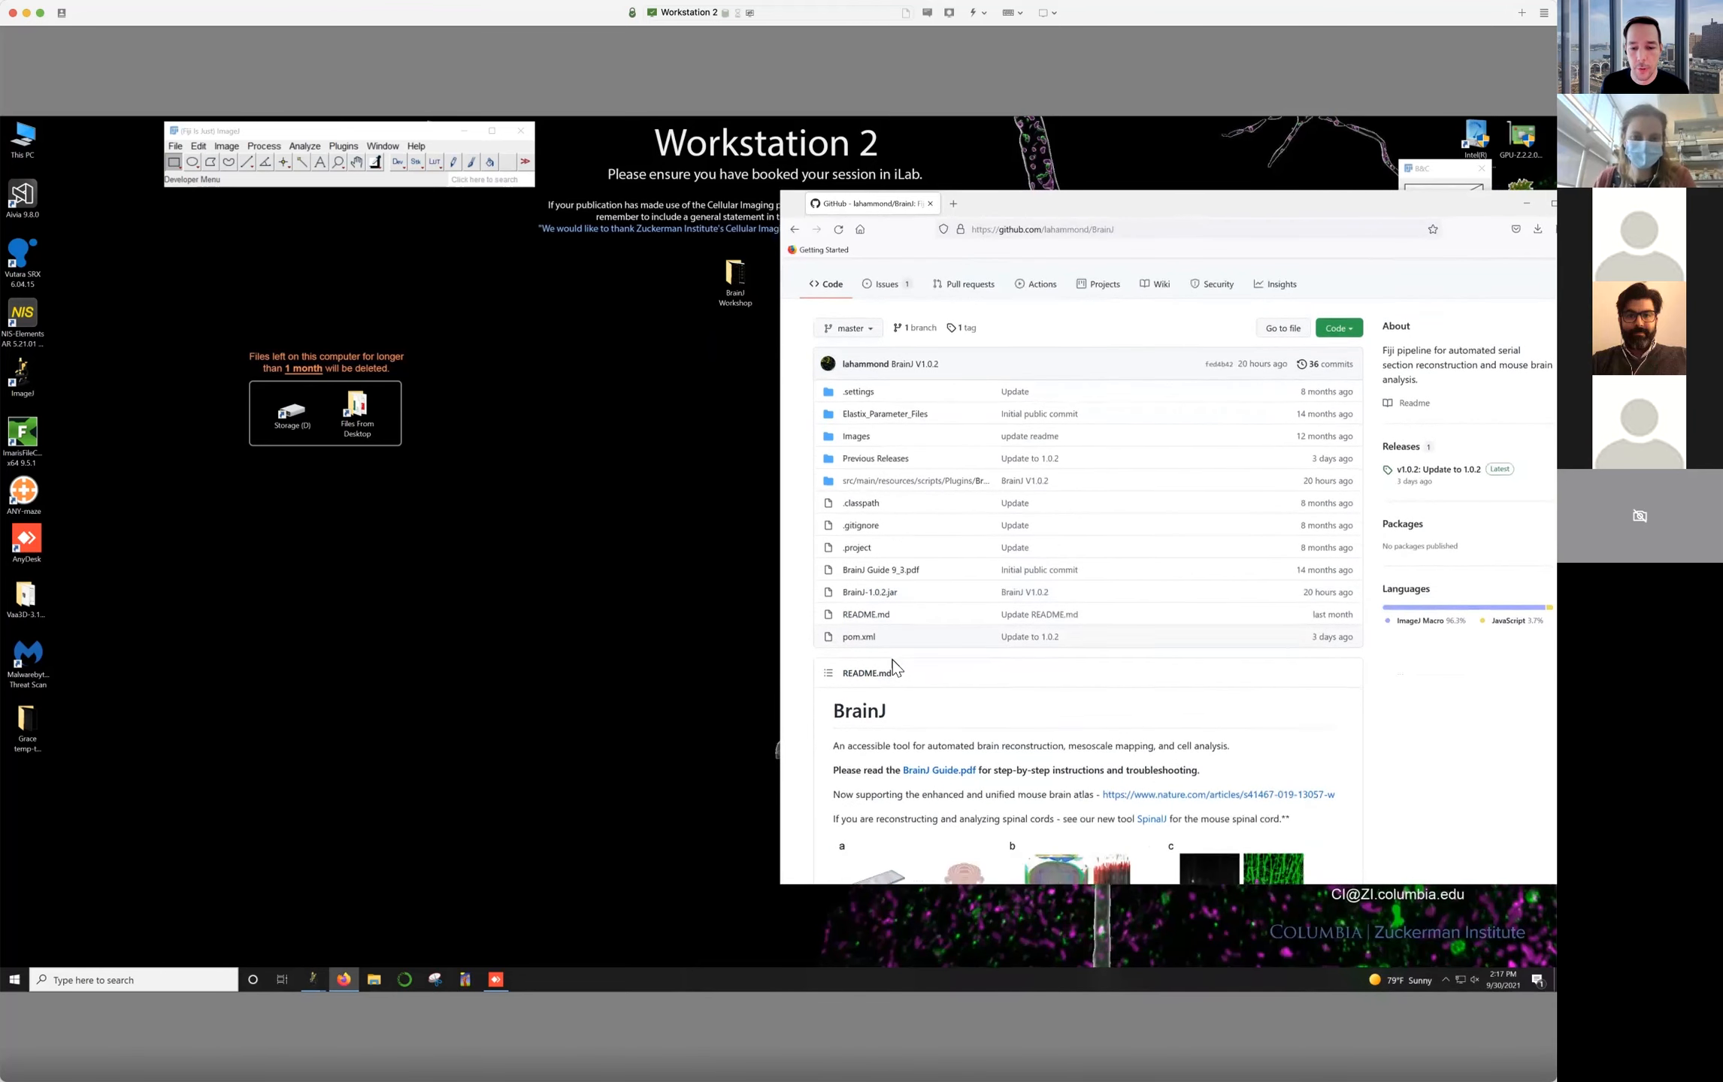
pyautogui.scroll(-3, 892, 661)
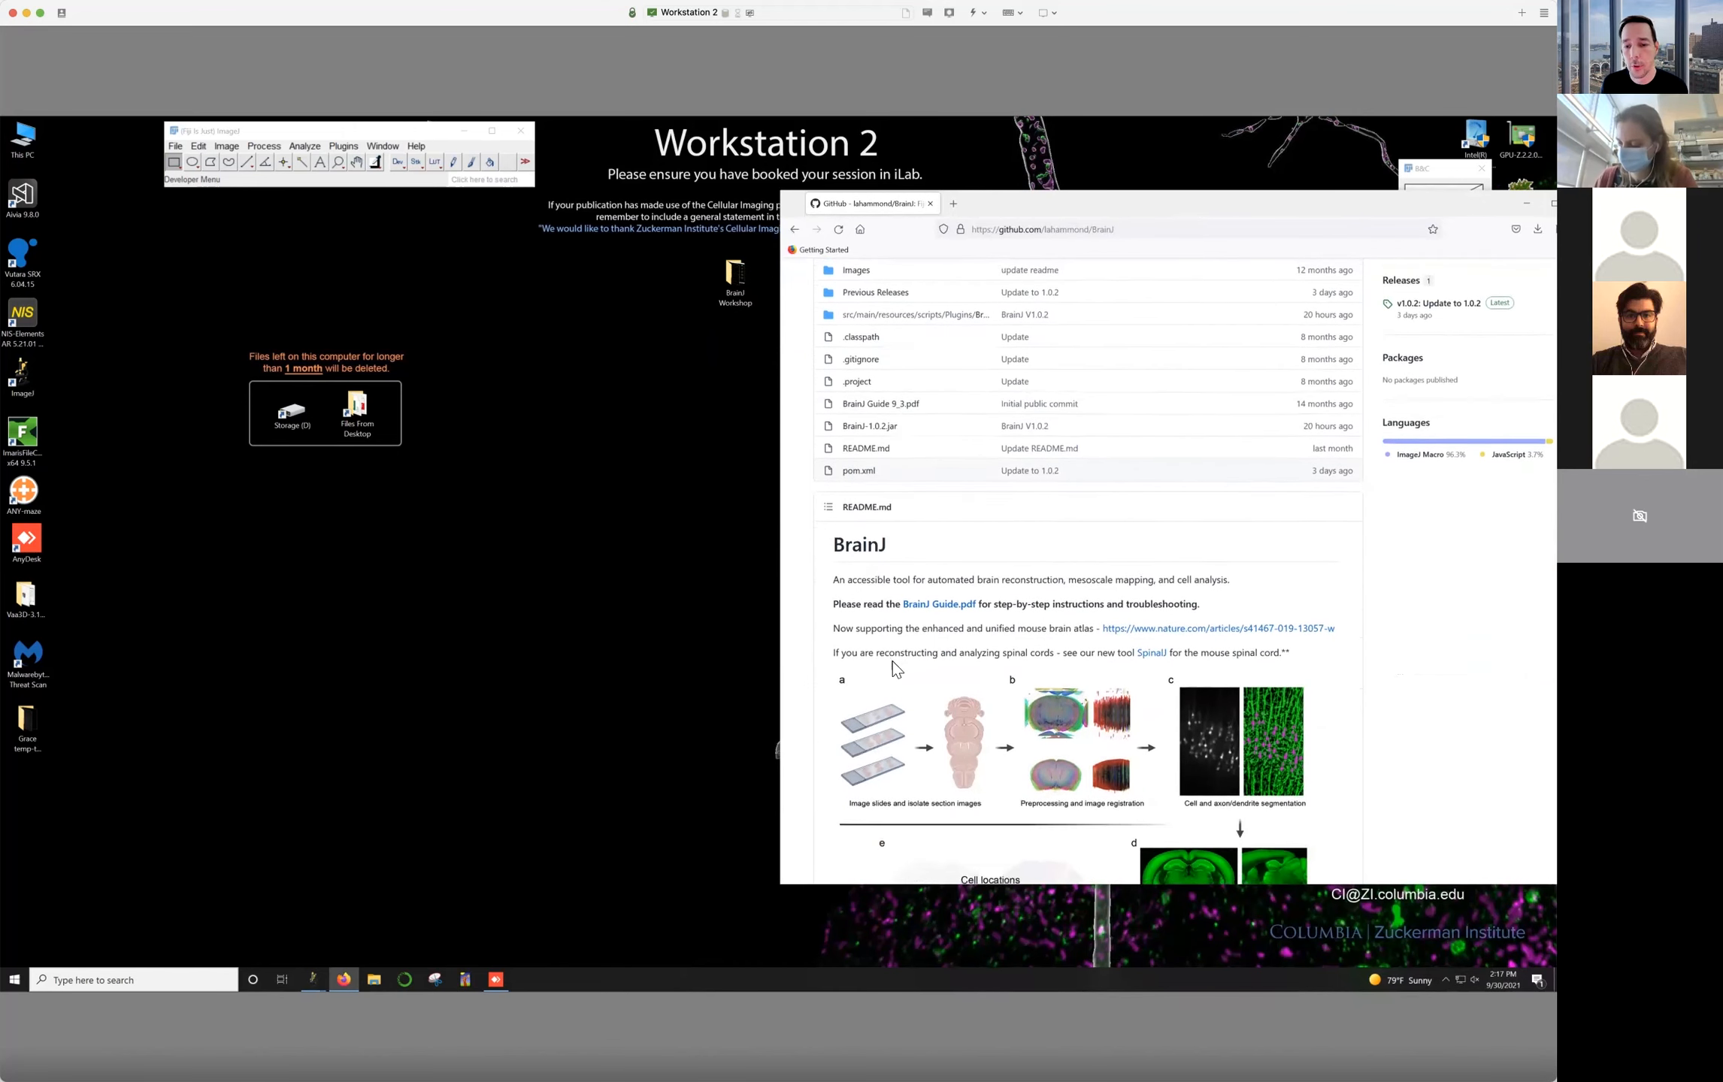
pyautogui.scroll(-1, 894, 669)
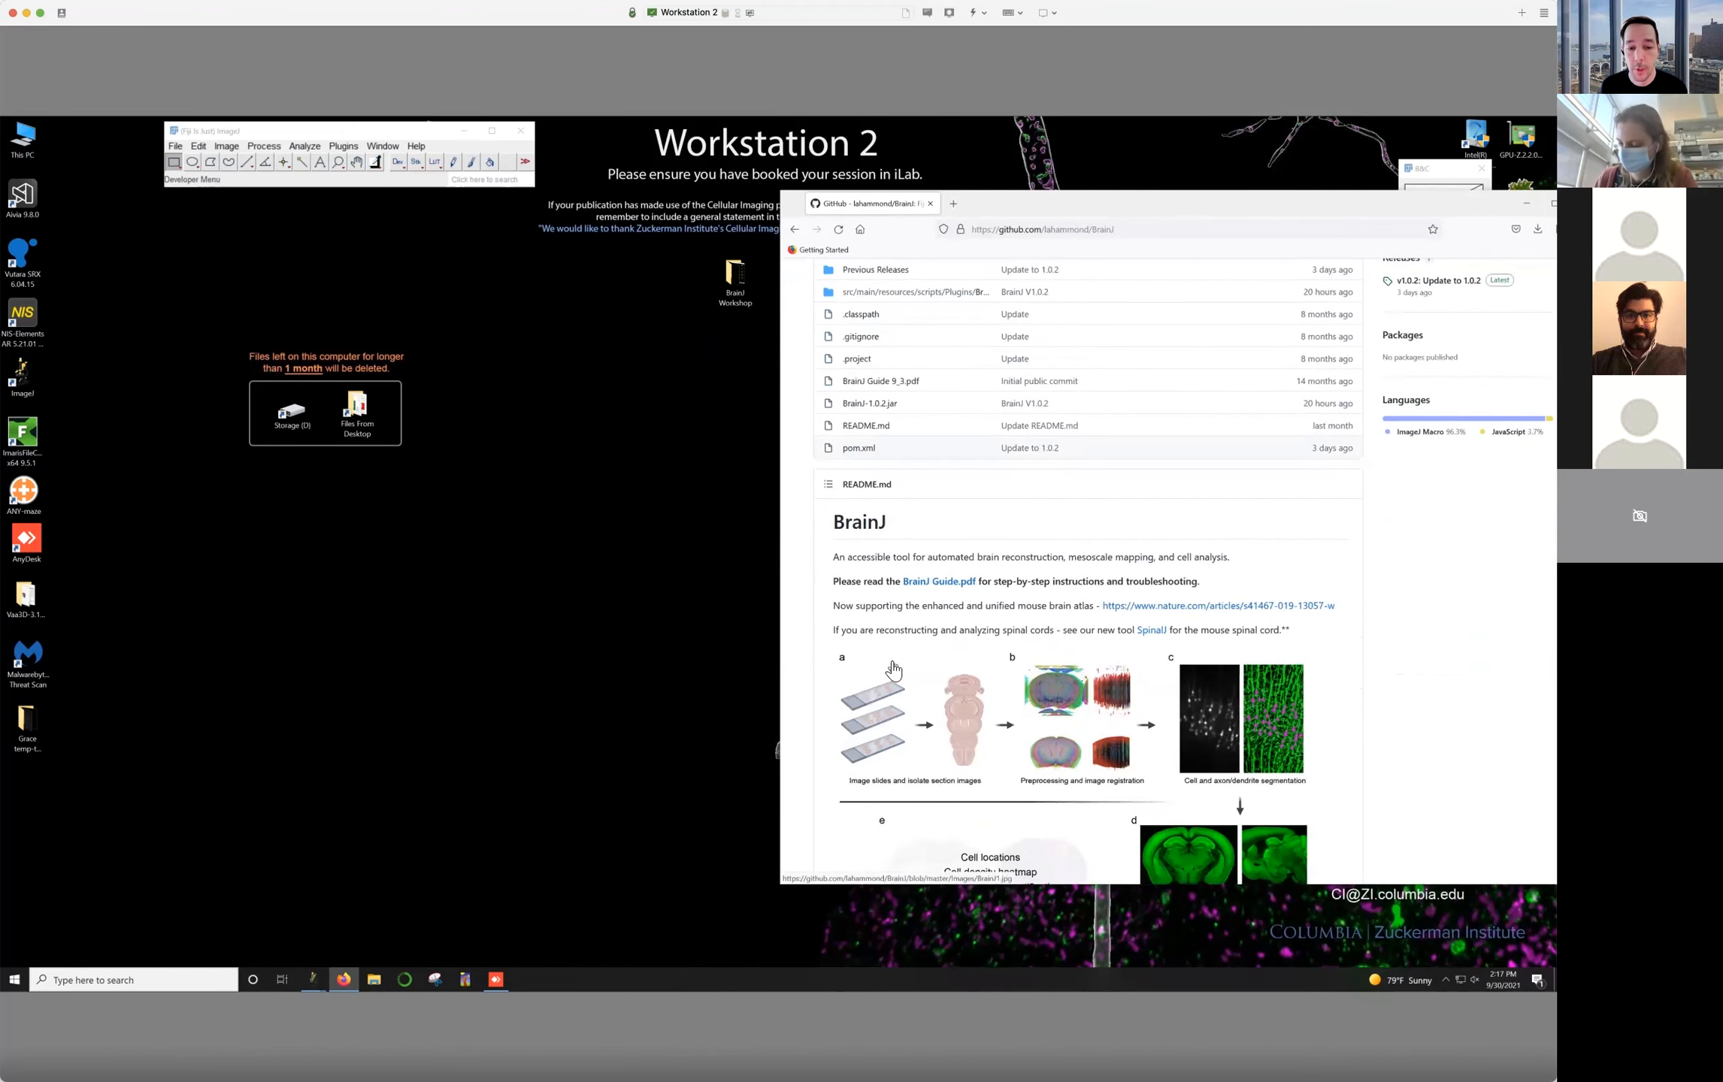
pyautogui.click(937, 583)
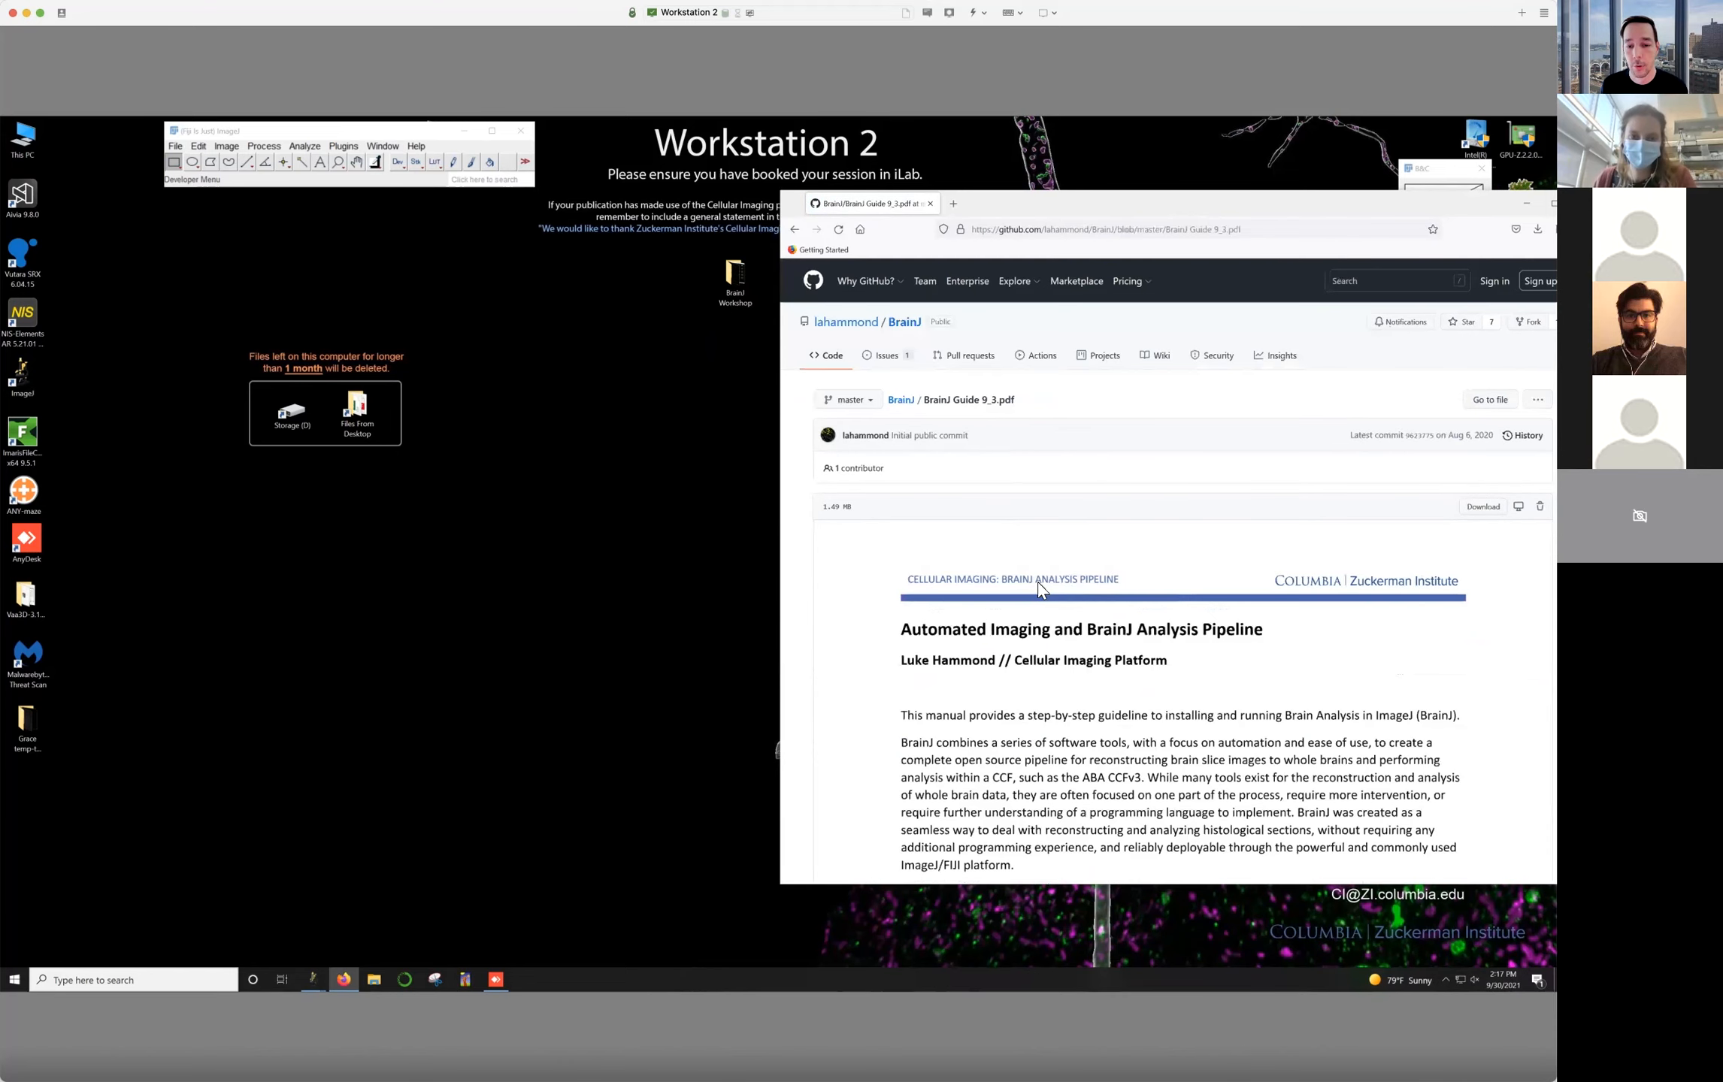
# Read through the introduction of the BrainJ guide, and minimize the browser window
pyautogui.scroll(-3, 1029, 609)
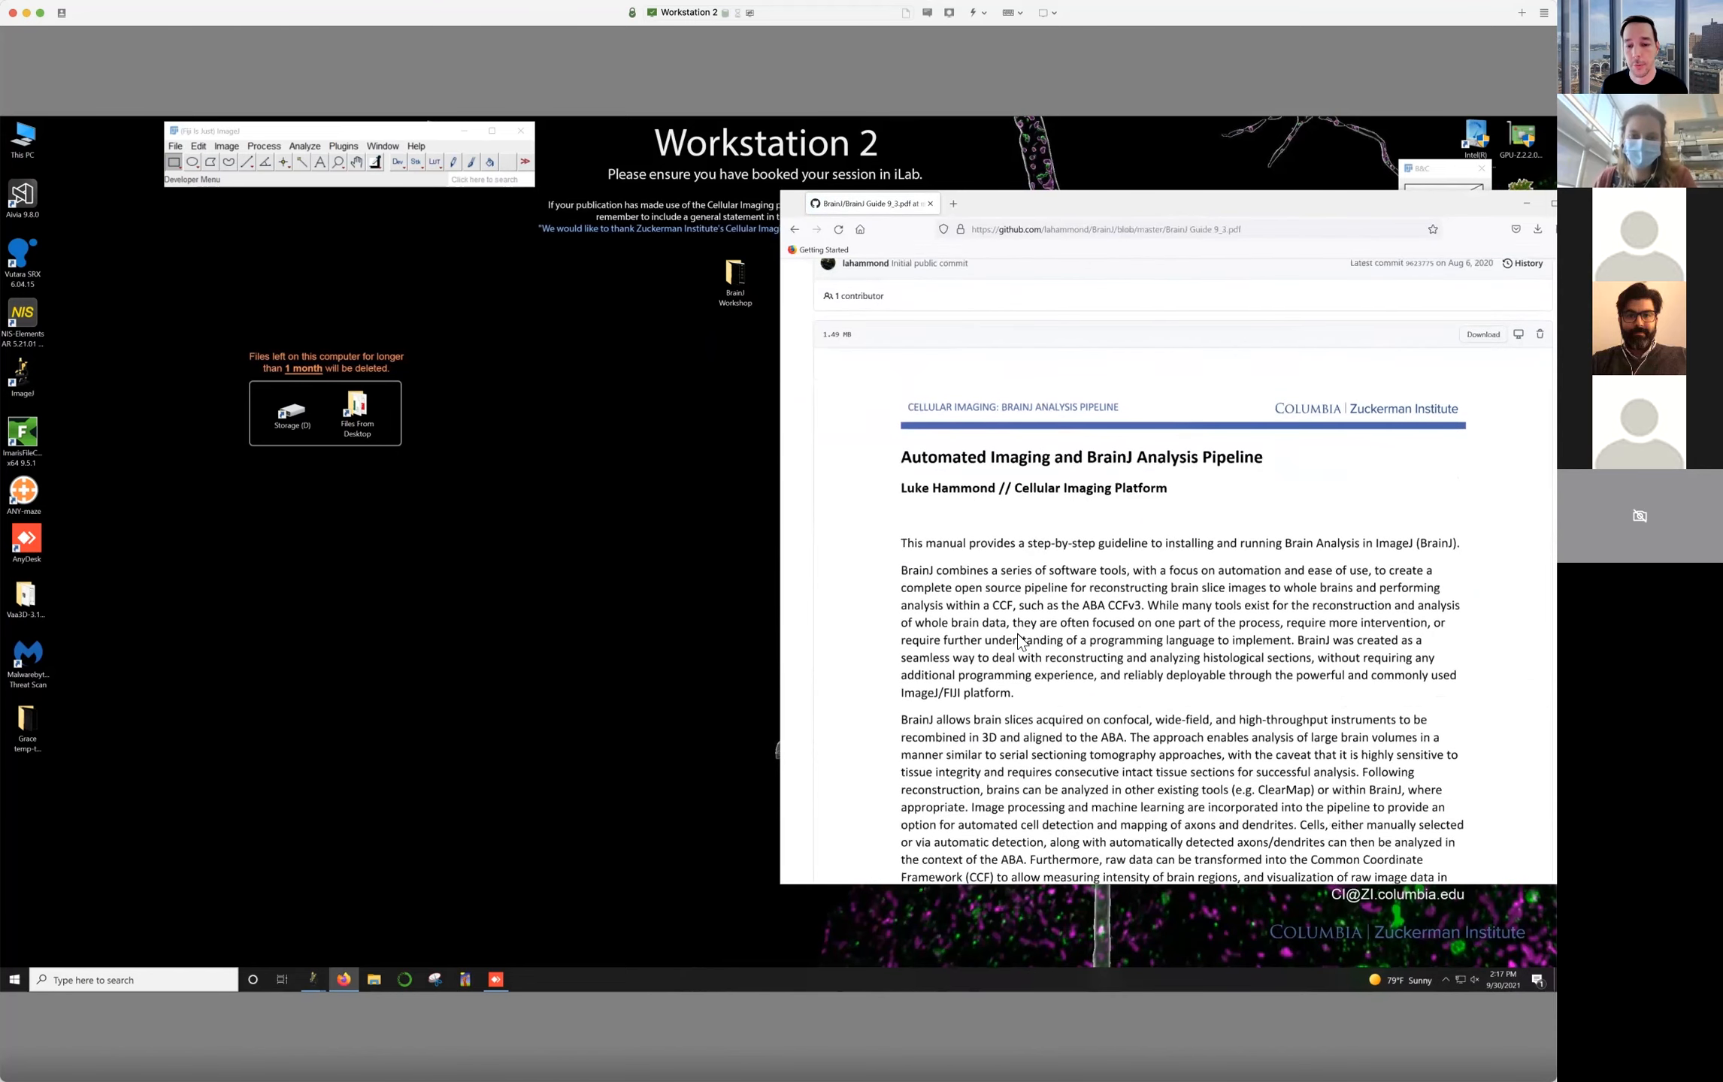
pyautogui.scroll(-1, 1018, 639)
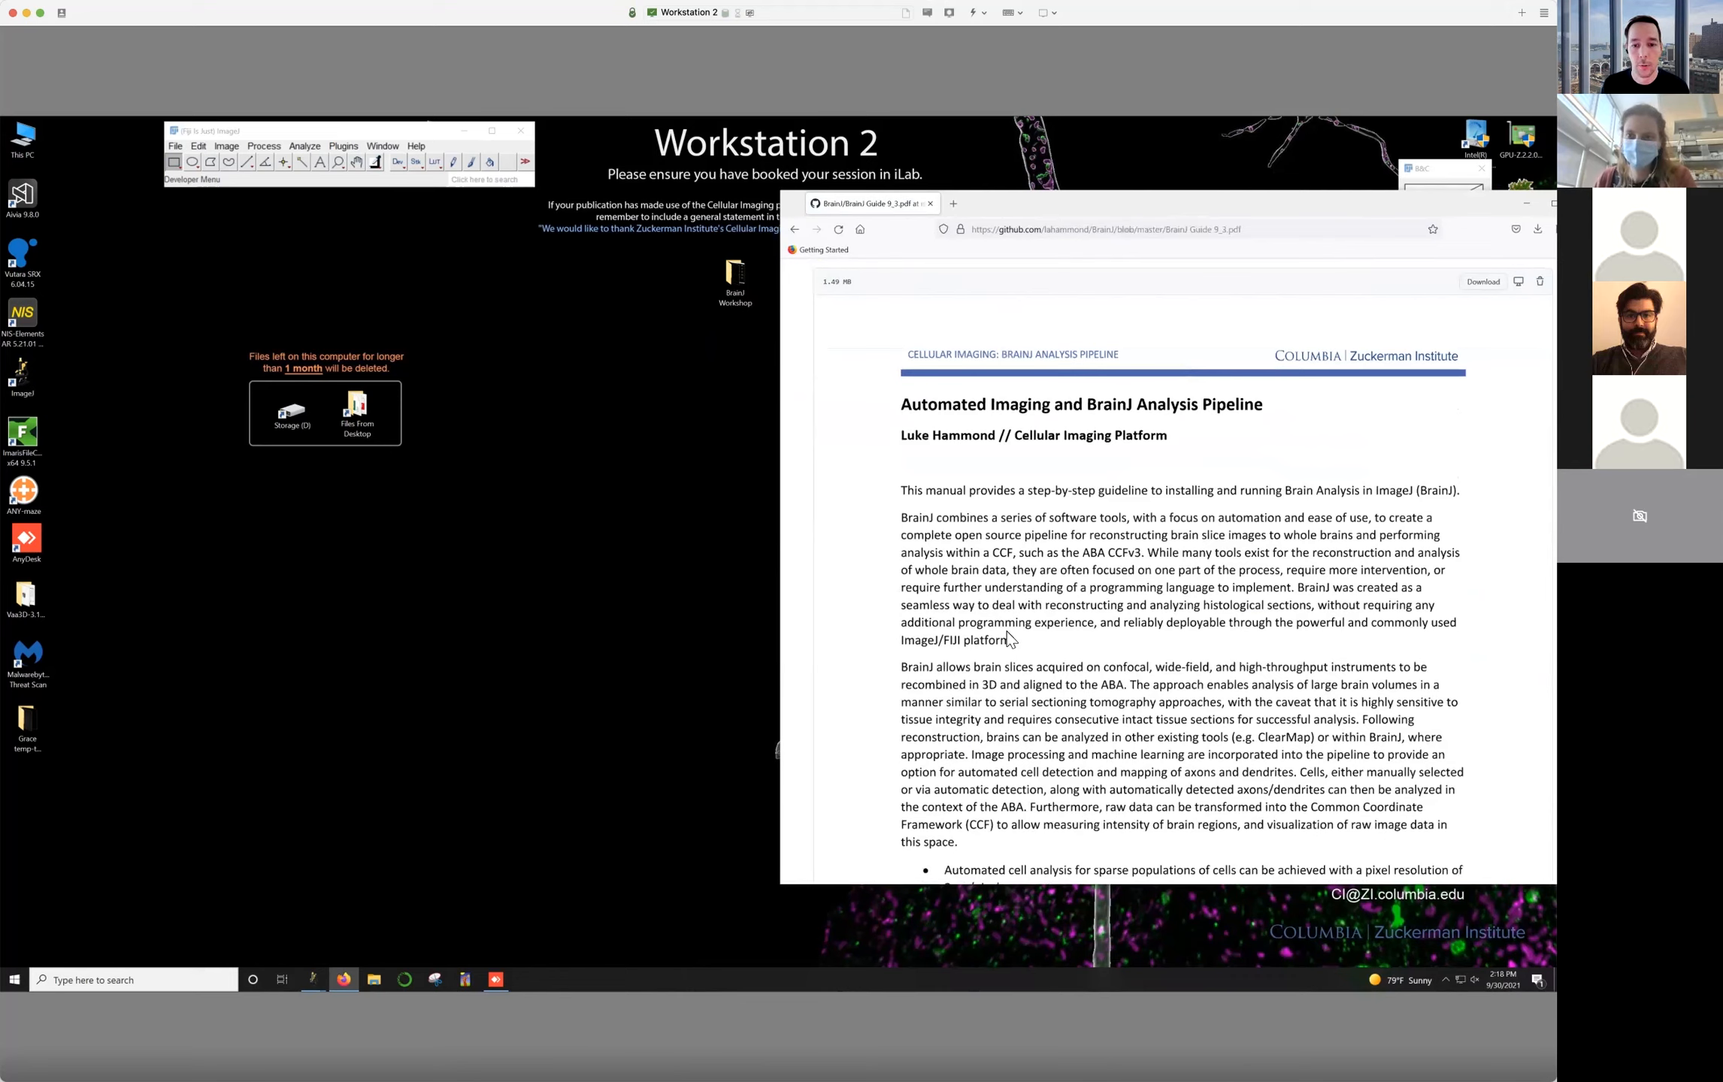
pyautogui.scroll(-2, 1019, 633)
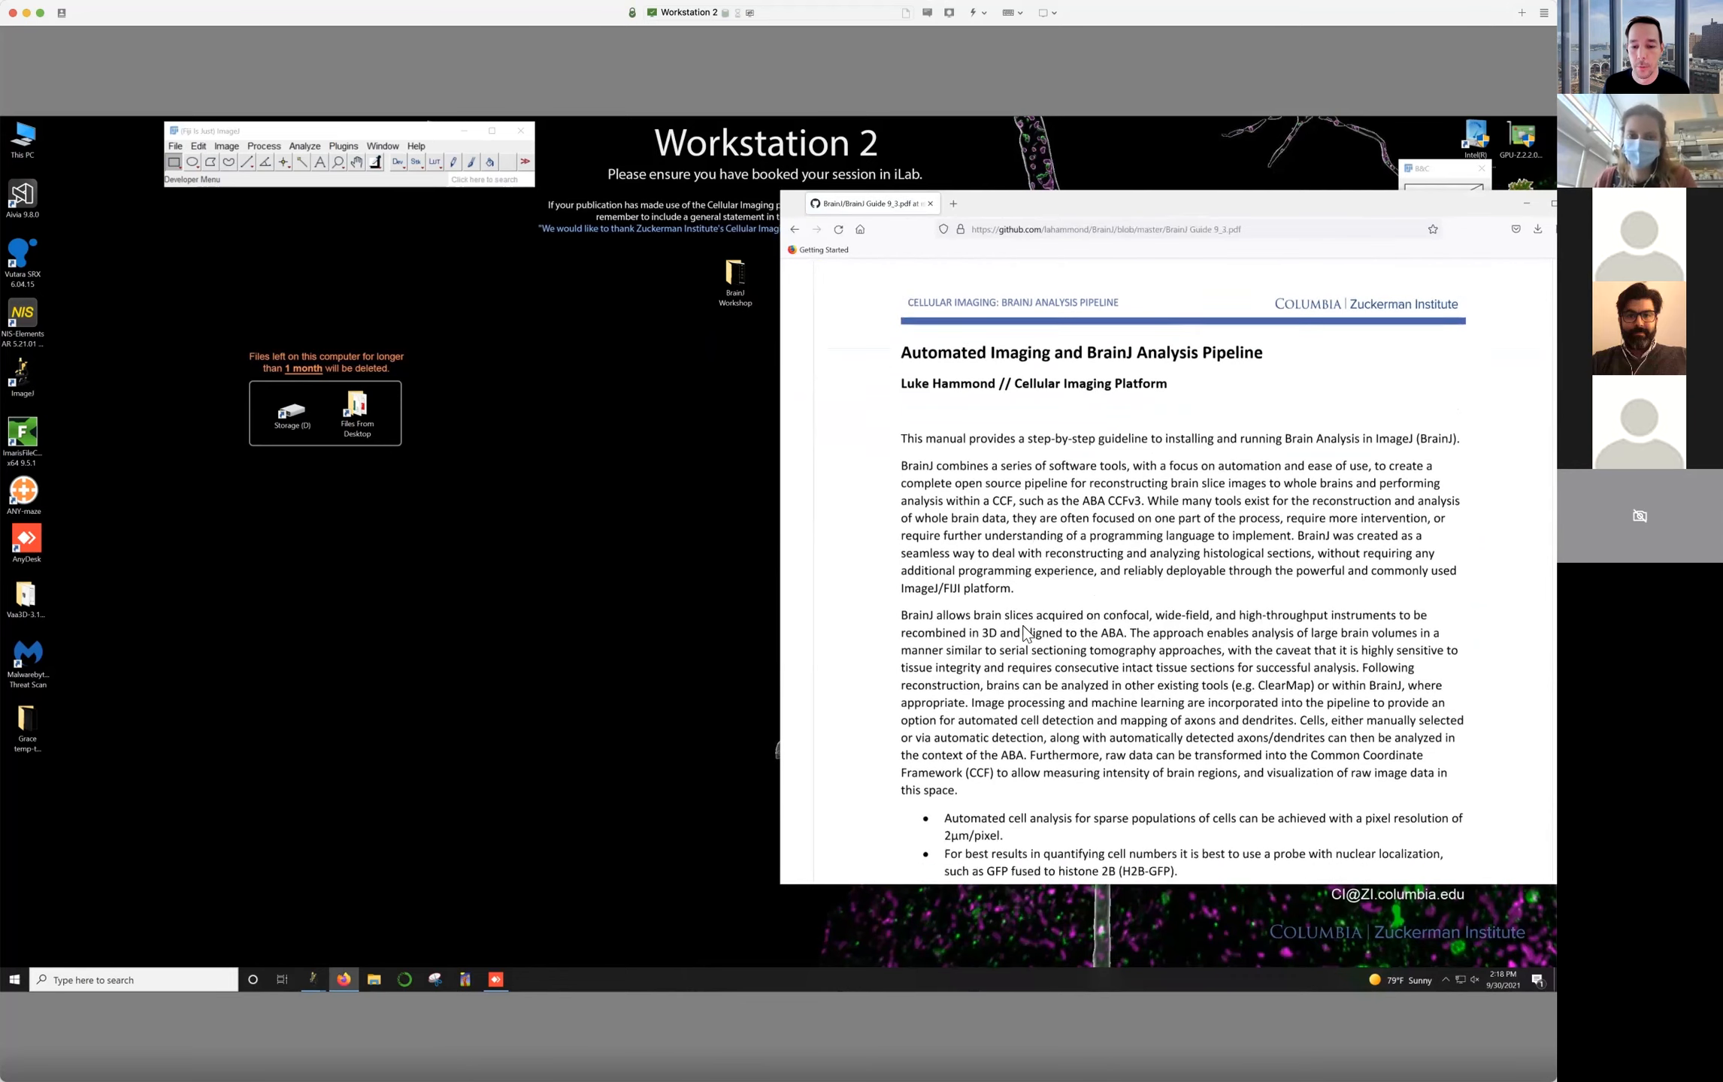
pyautogui.scroll(-2, 1024, 633)
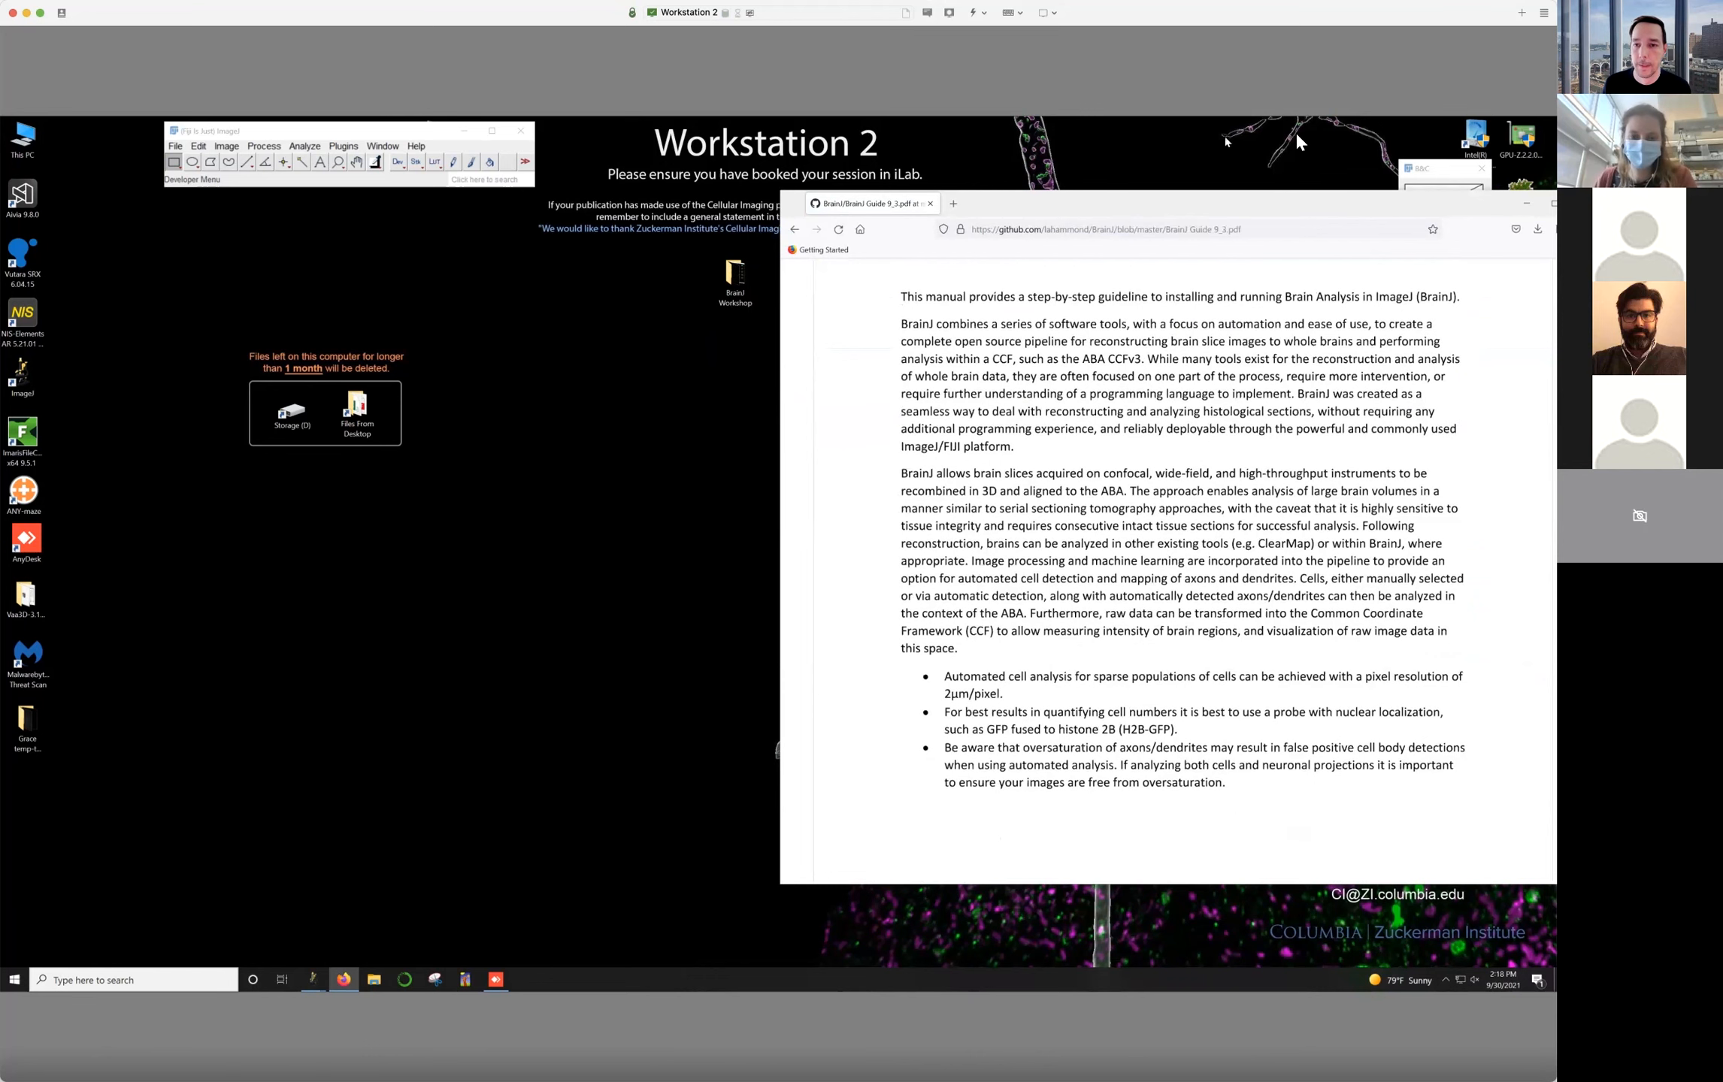
pyautogui.moveTo(1279, 201); pyautogui.dragTo(1201, 269)
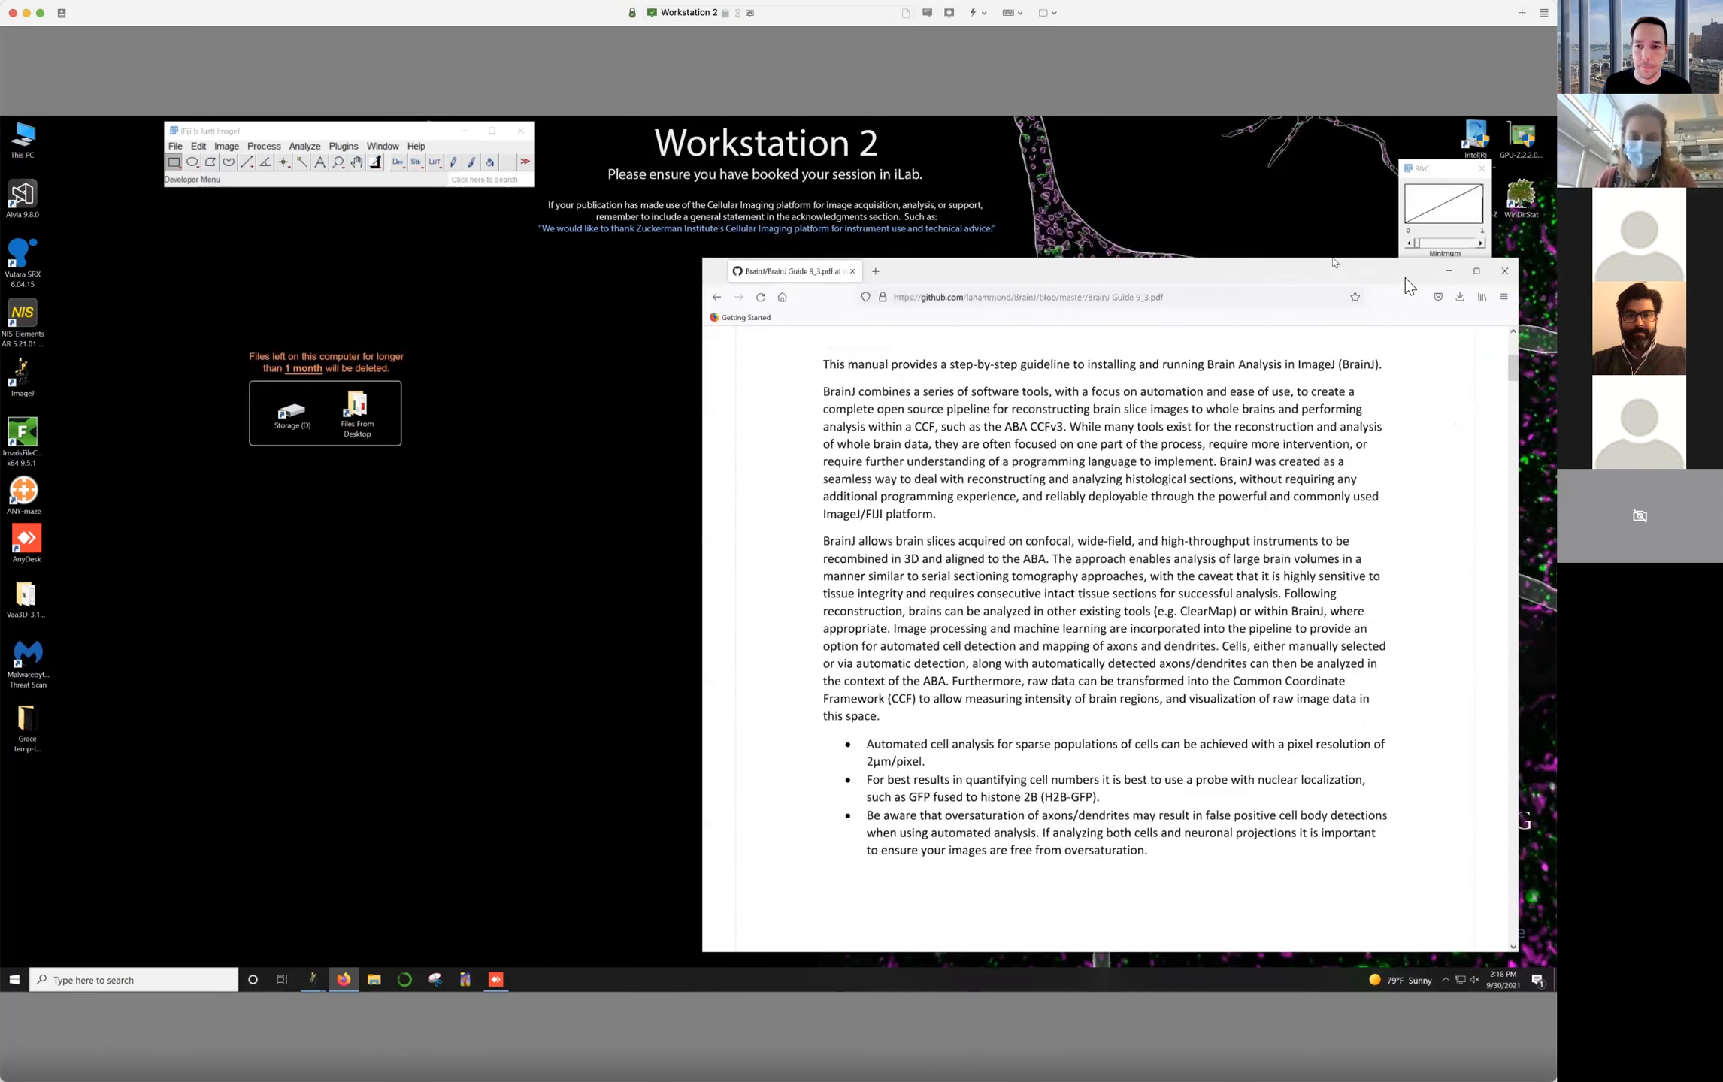
pyautogui.click(1447, 273)
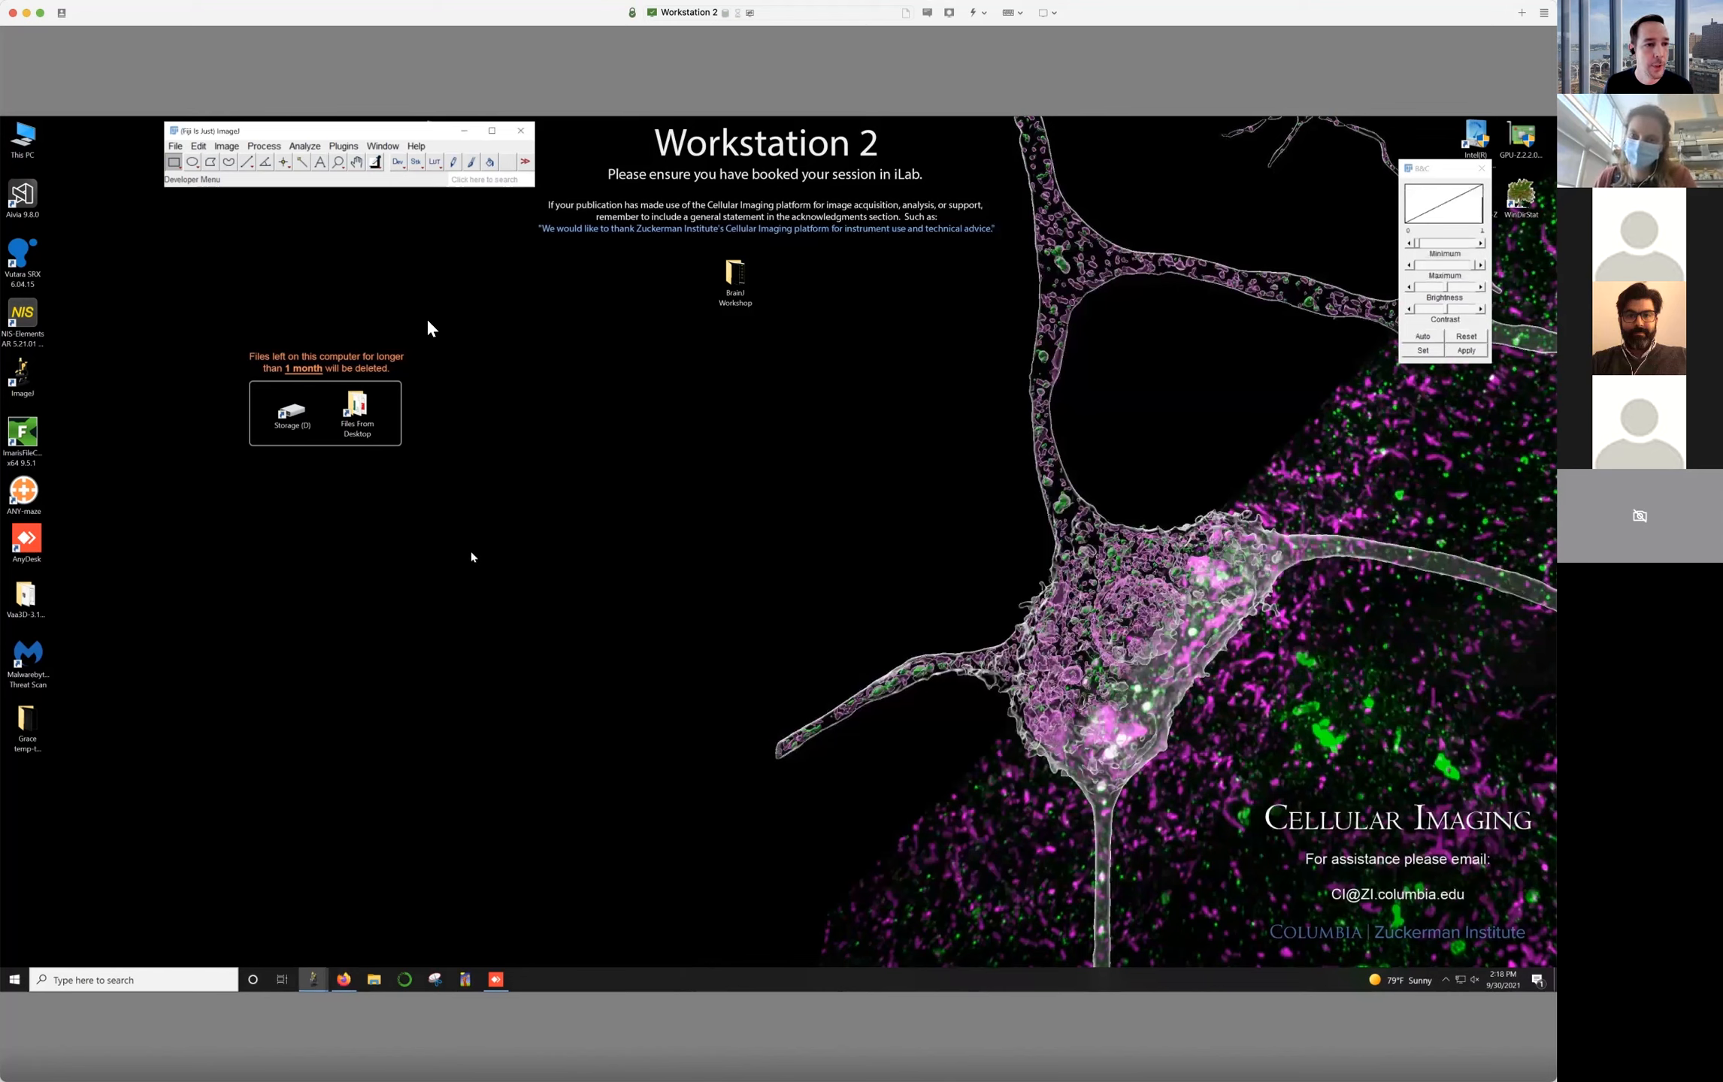
# Close the running Fiji (ImageJ) program and launch it again
pyautogui.click(520, 132)
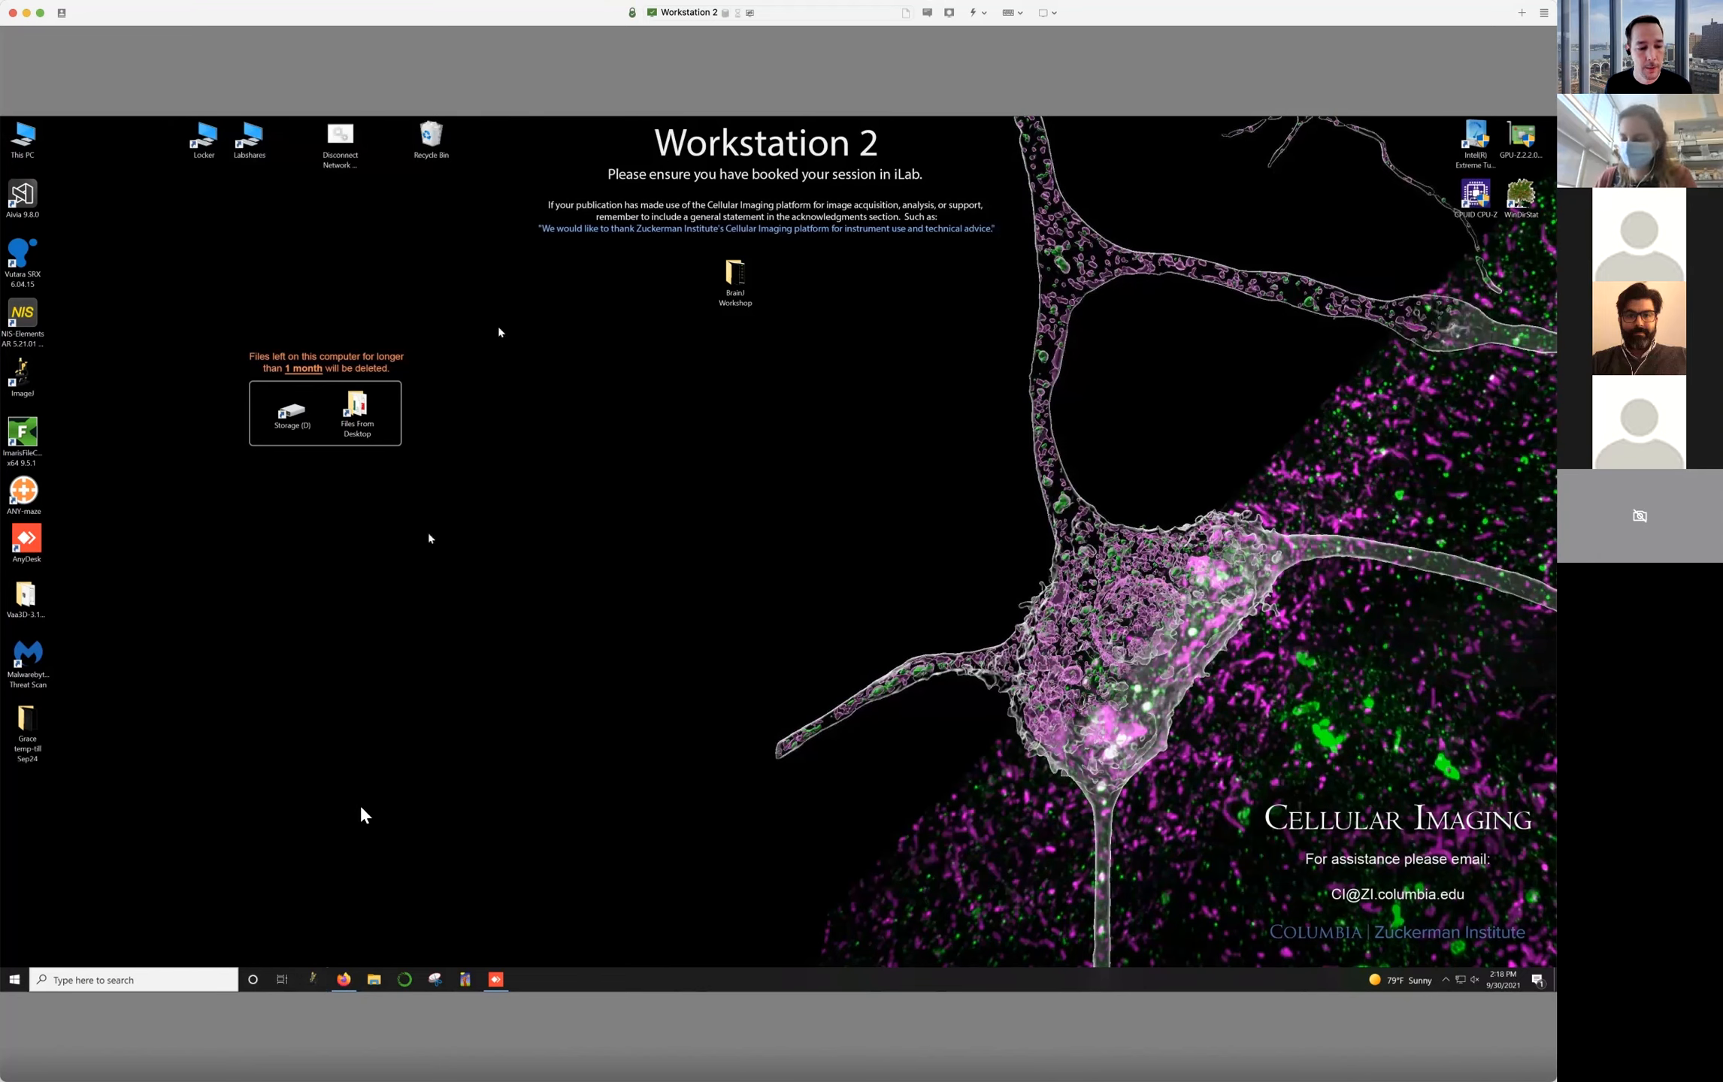
pyautogui.rightClick(313, 973)
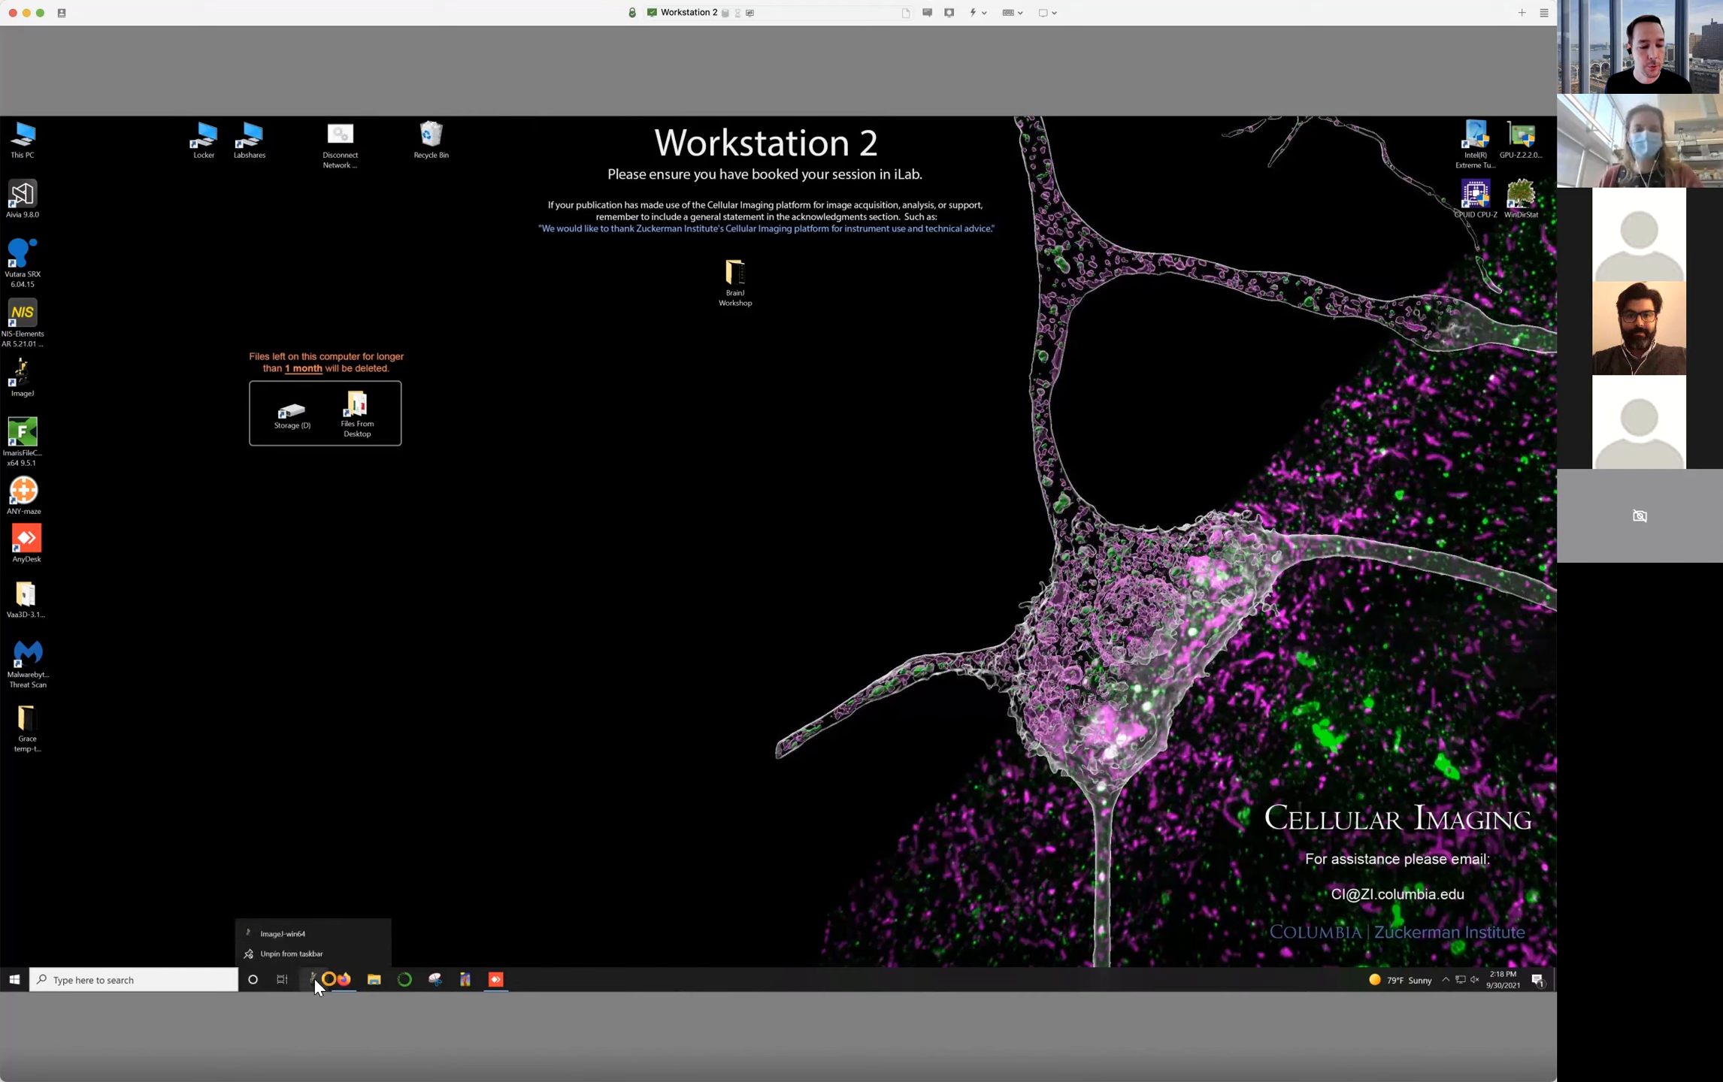
pyautogui.click(314, 977)
# Open the properties of the ImageJ-win64 shortcut and go to its file location, the FIJI 2 folder
pyautogui.rightClick(313, 978)
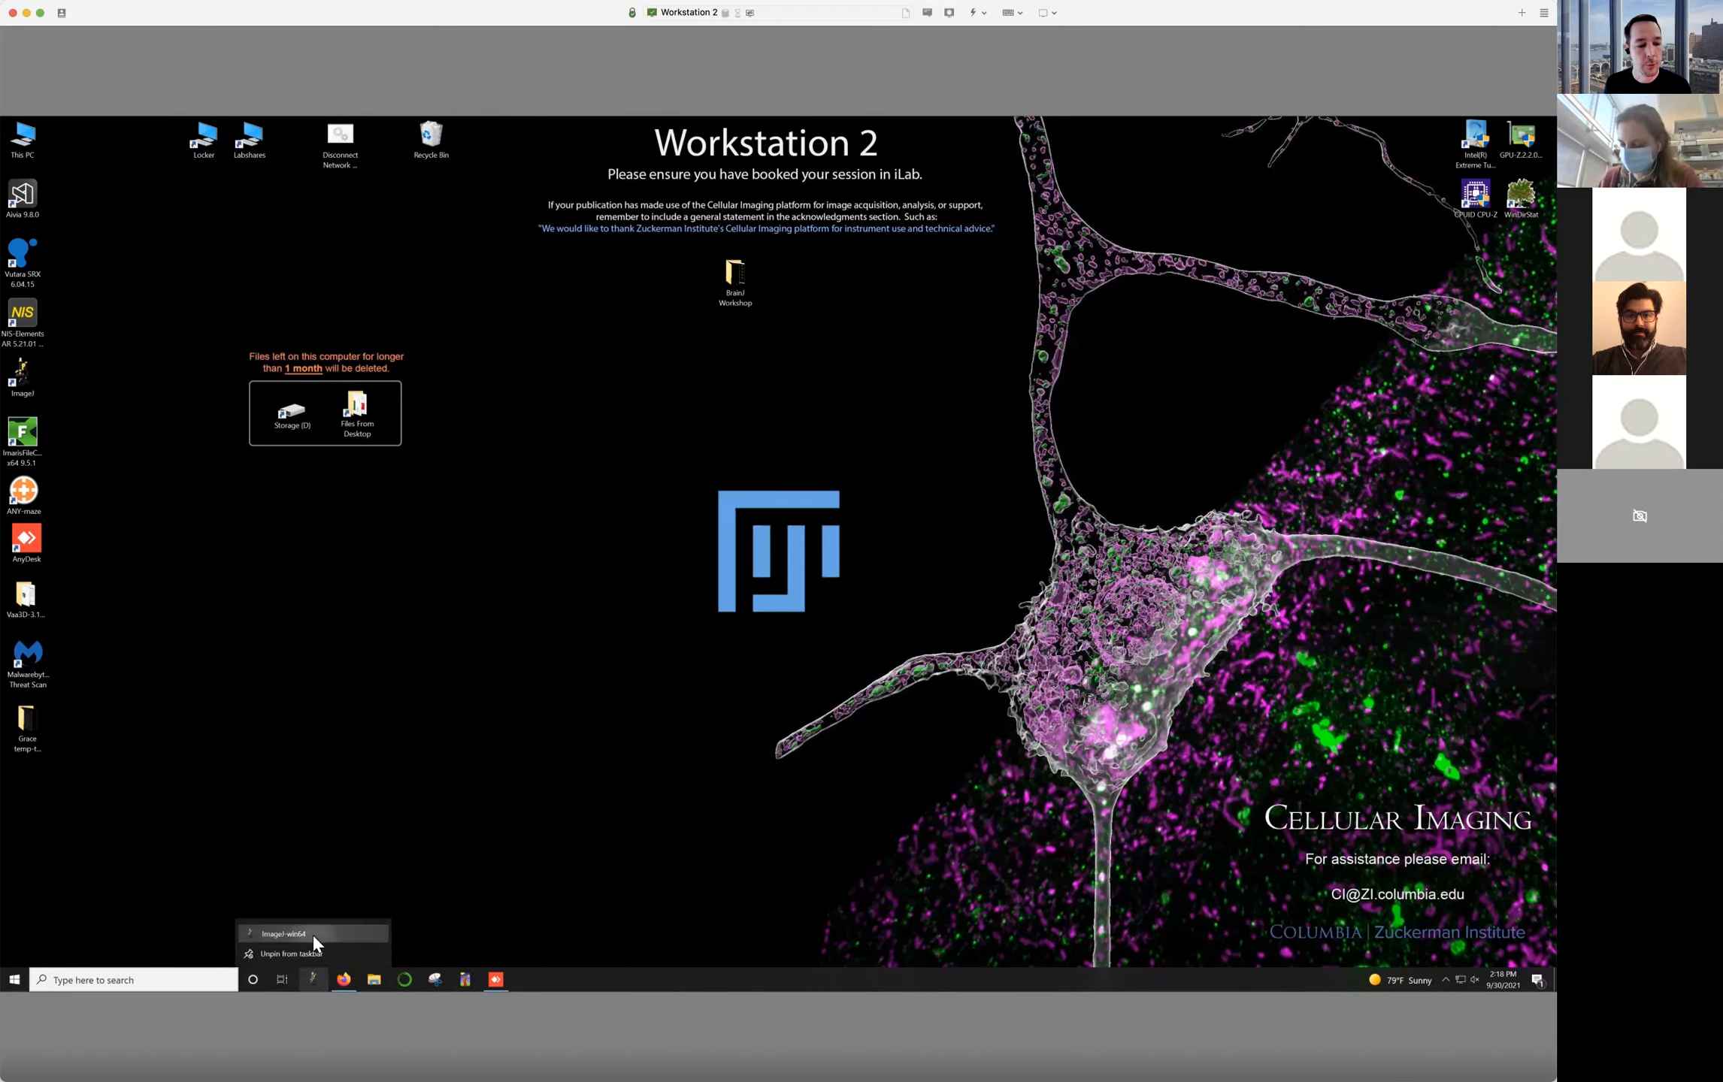
pyautogui.rightClick(312, 935)
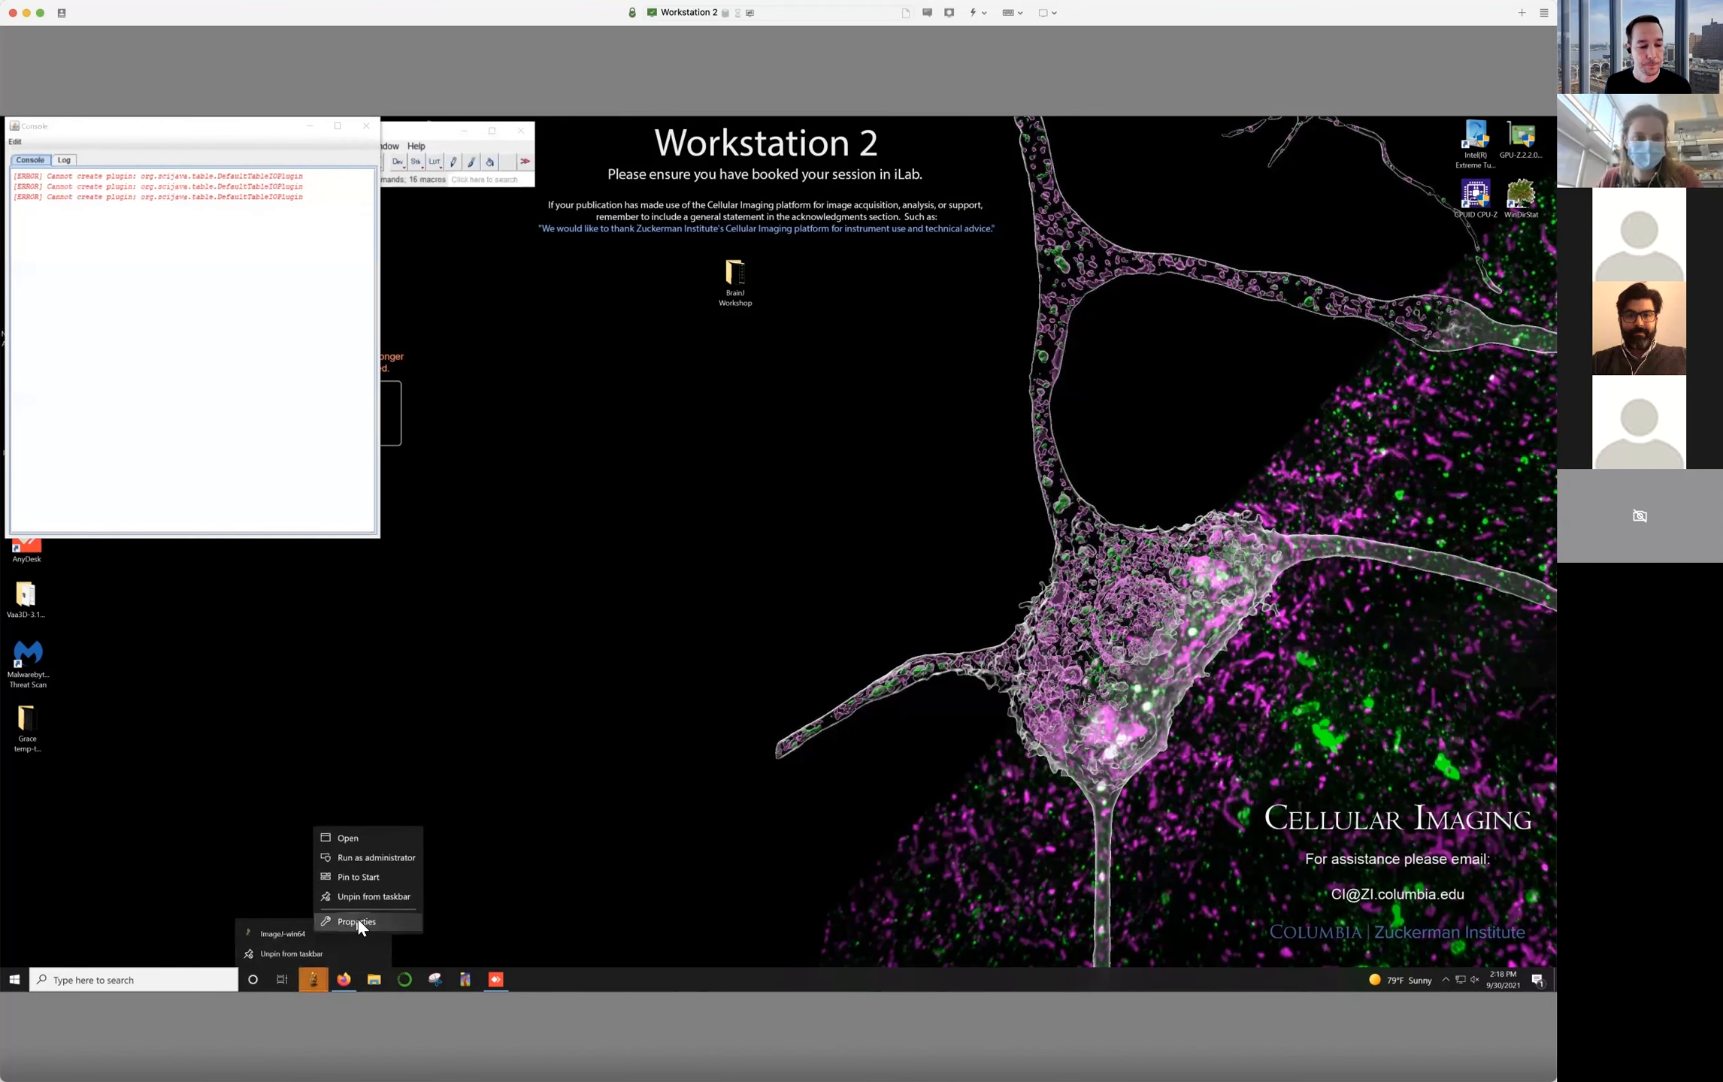
pyautogui.click(358, 921)
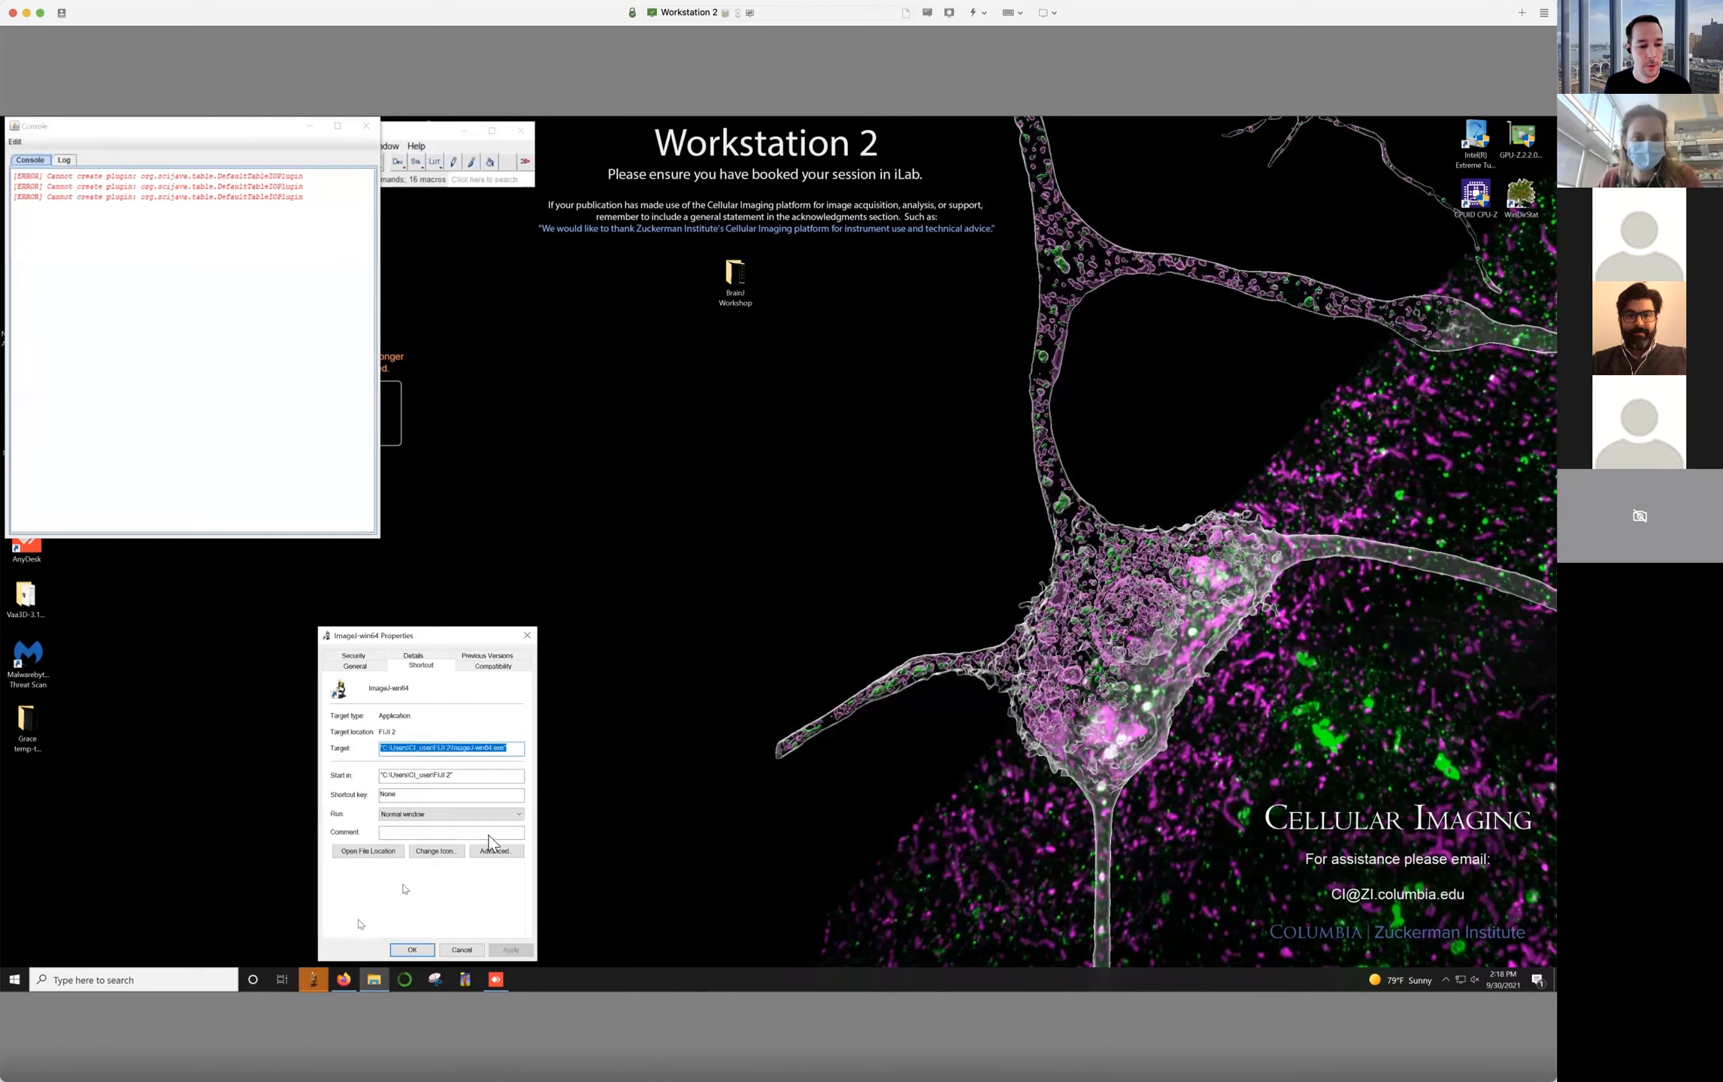
pyautogui.click(372, 853)
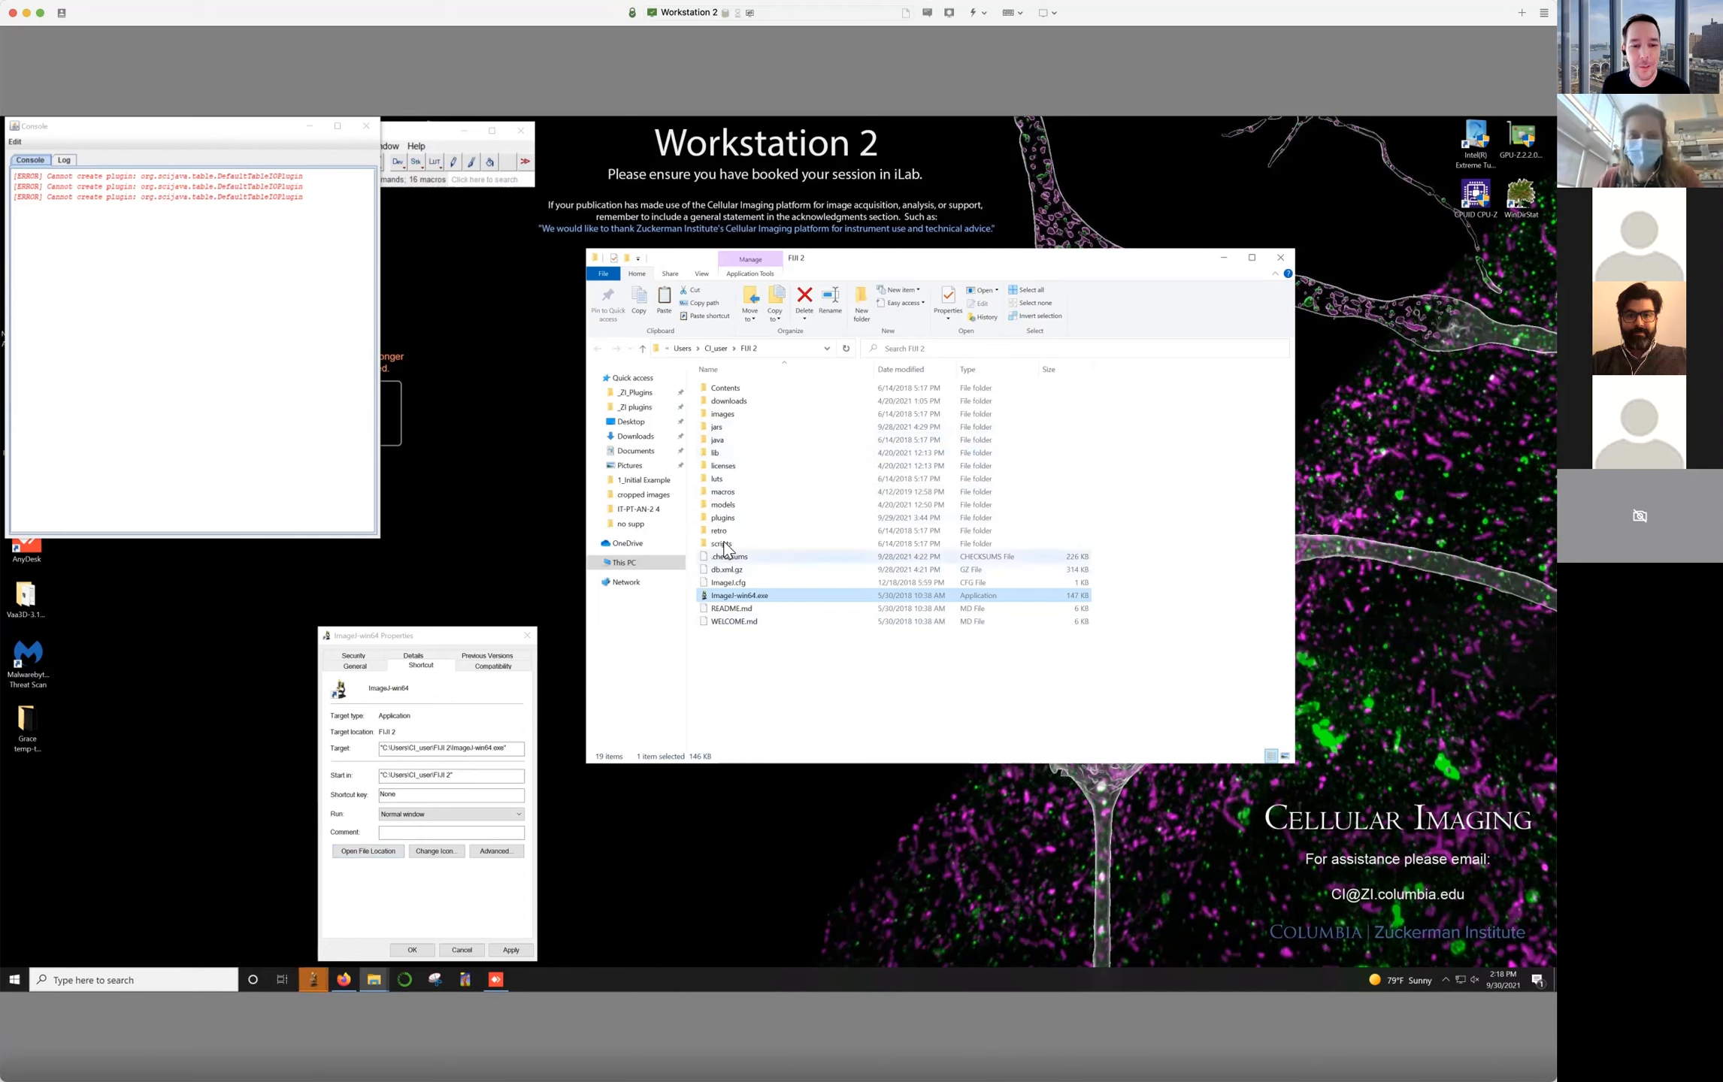
# Check the _ZI_Plugins subfolder inside Fiji's plugins folder for the BrainJ-1.0.2.jar file, and return to the plugins folder
pyautogui.doubleClick(721, 517)
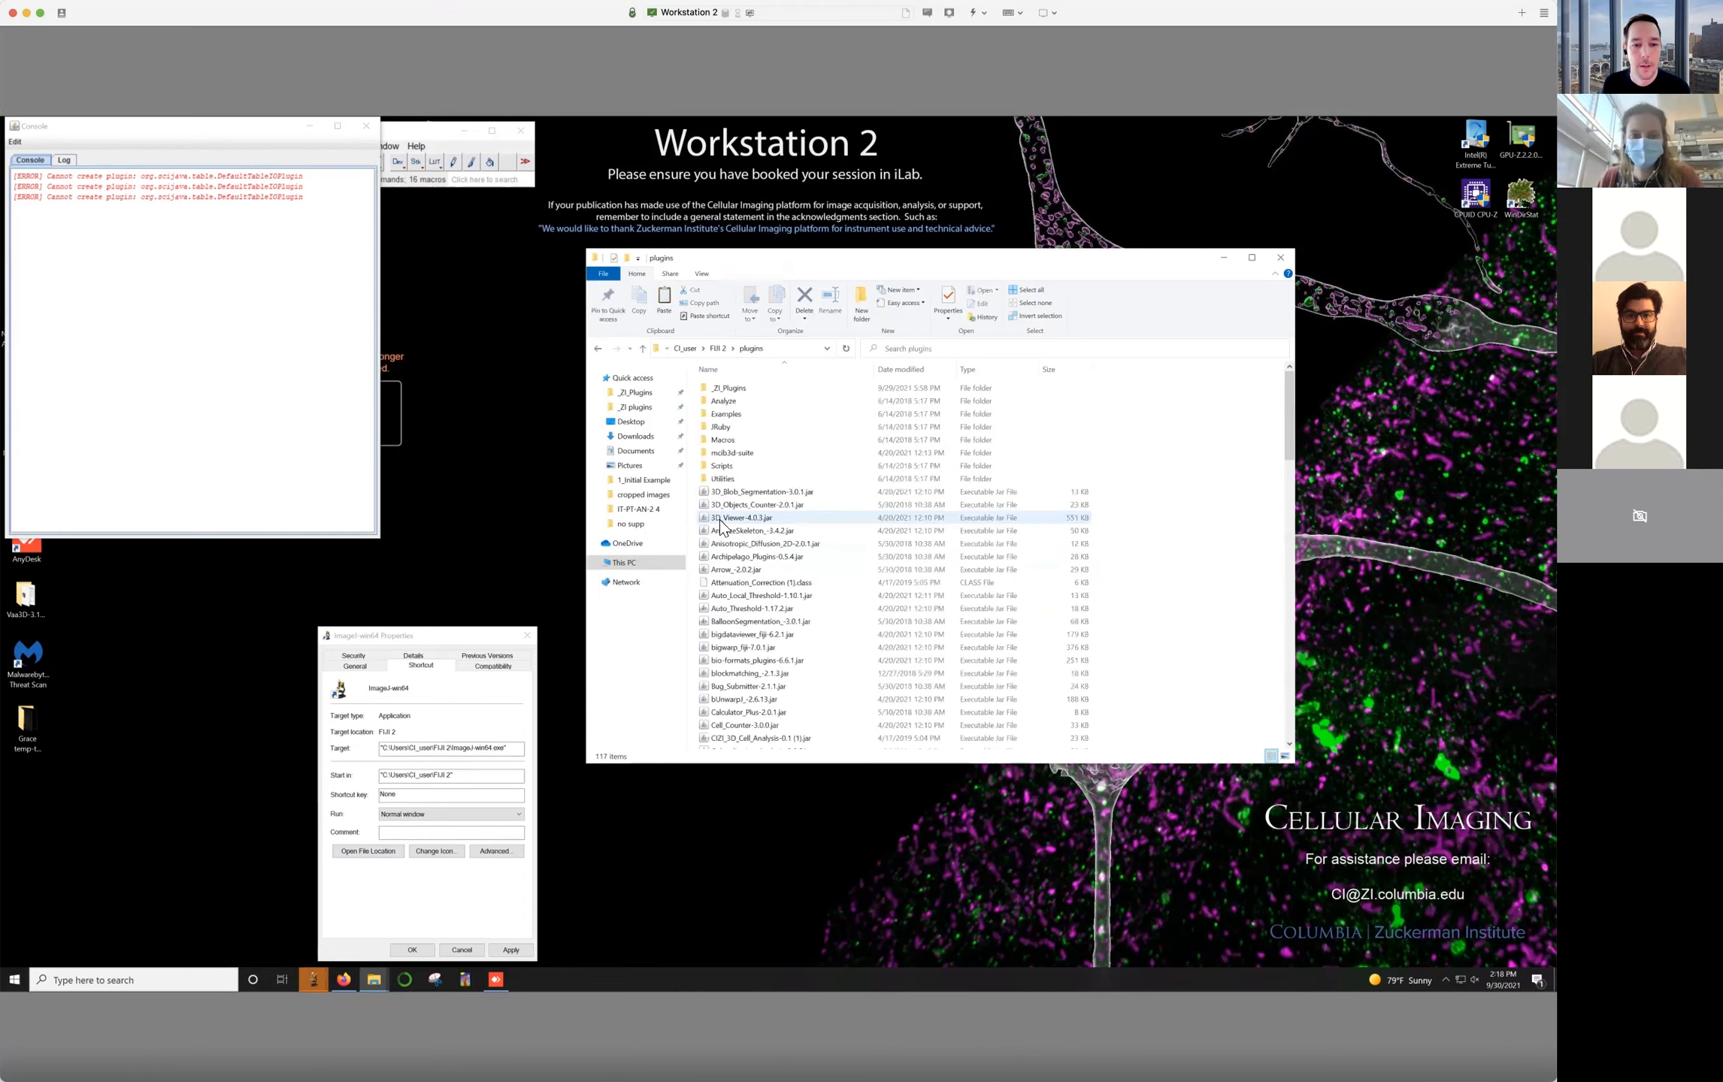
pyautogui.doubleClick(727, 391)
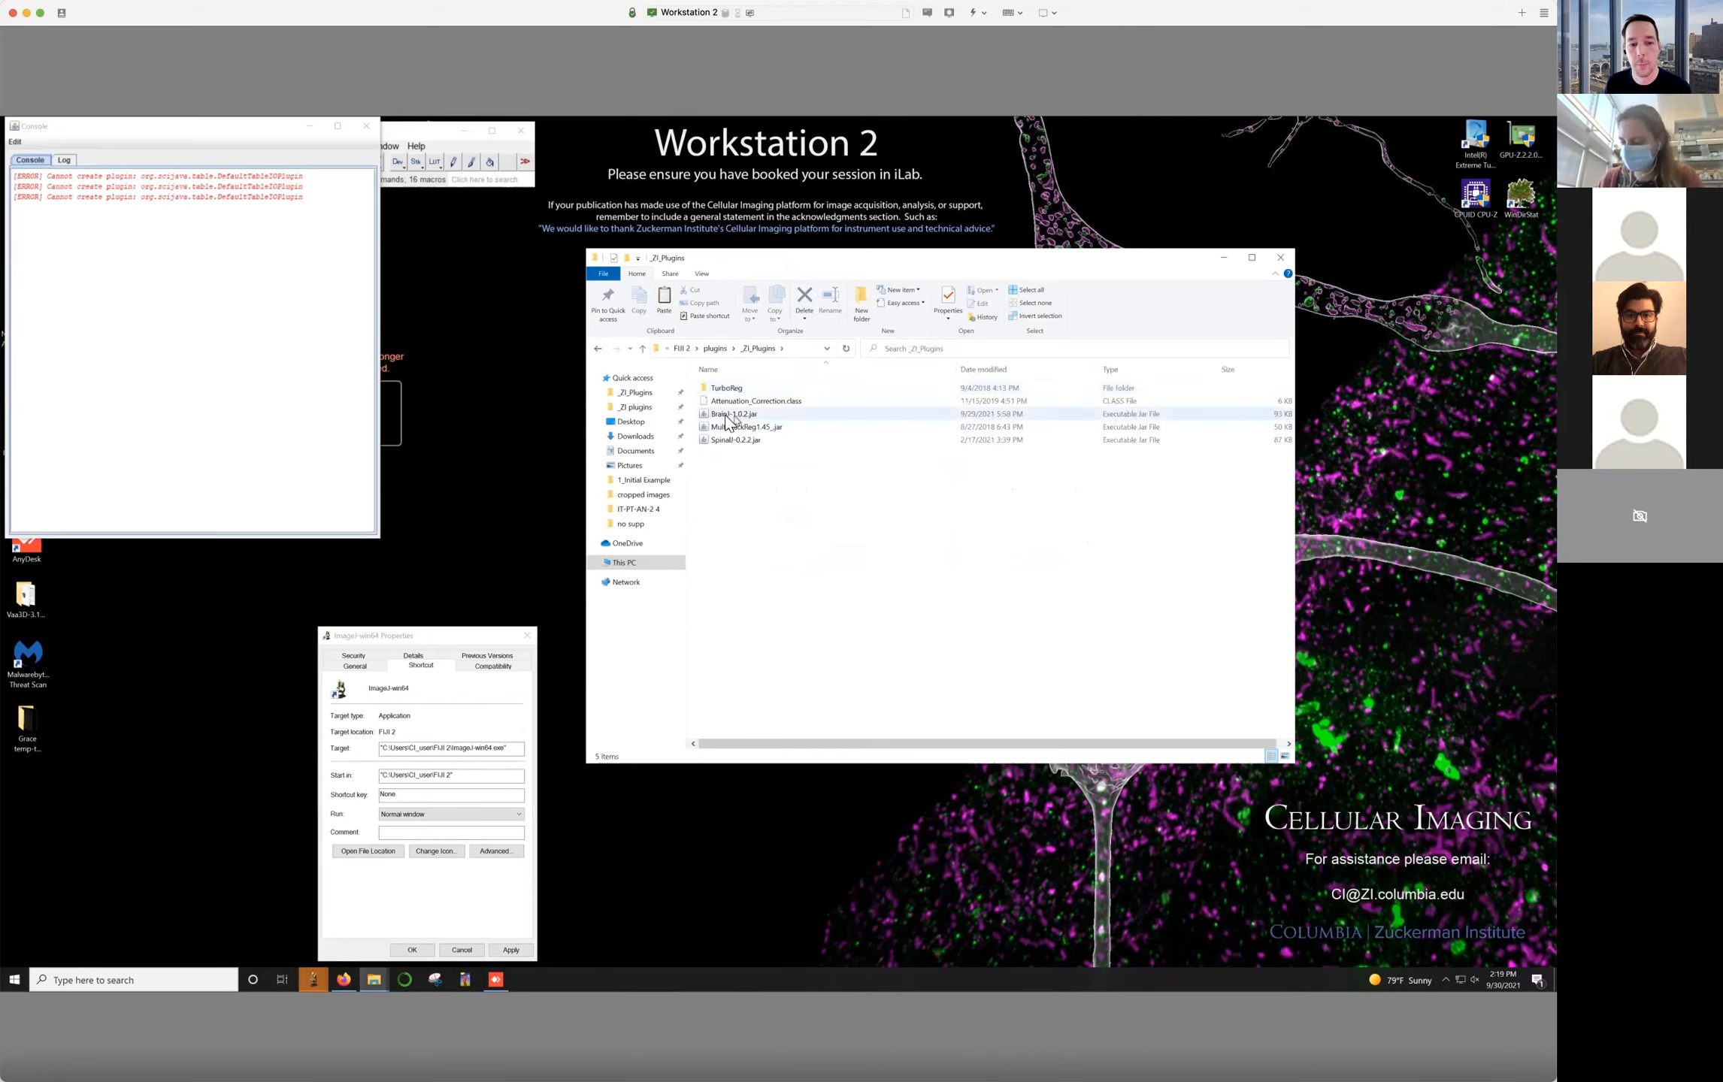
pyautogui.click(598, 349)
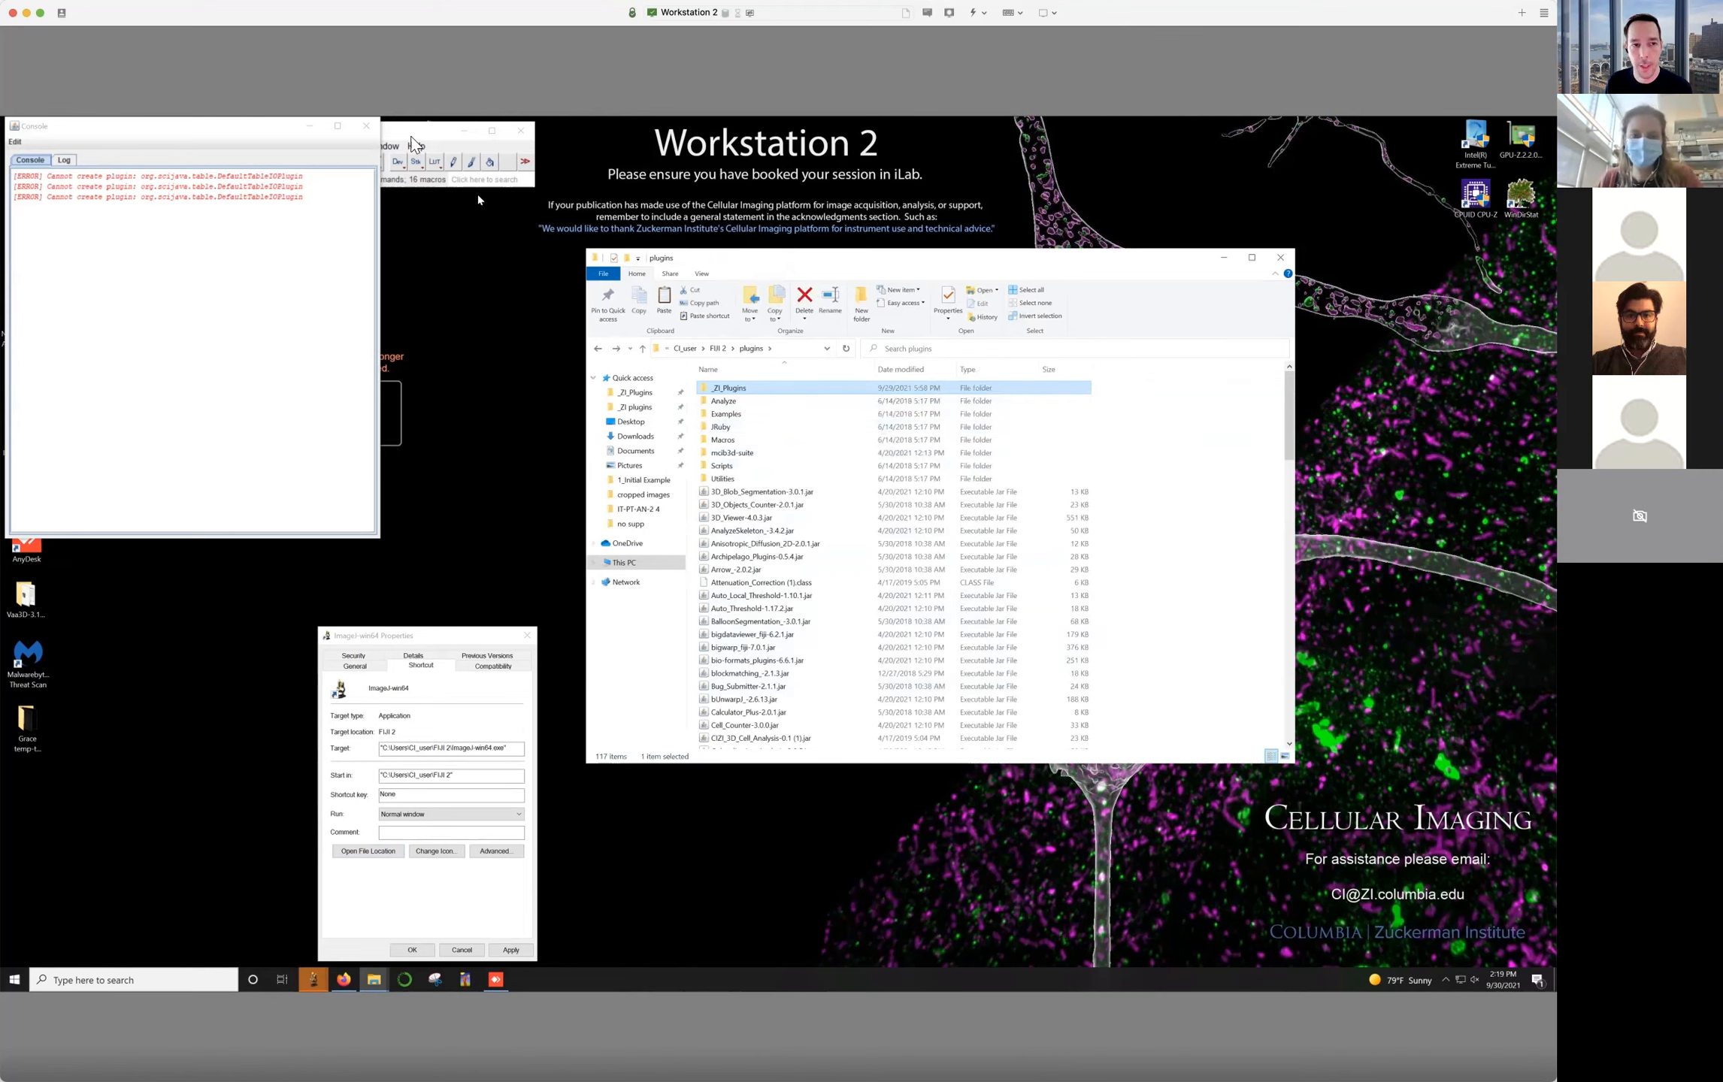
# Bring the Fiji window forward, moving it clear, and close the Console and plugins folder windows
pyautogui.click(400, 132)
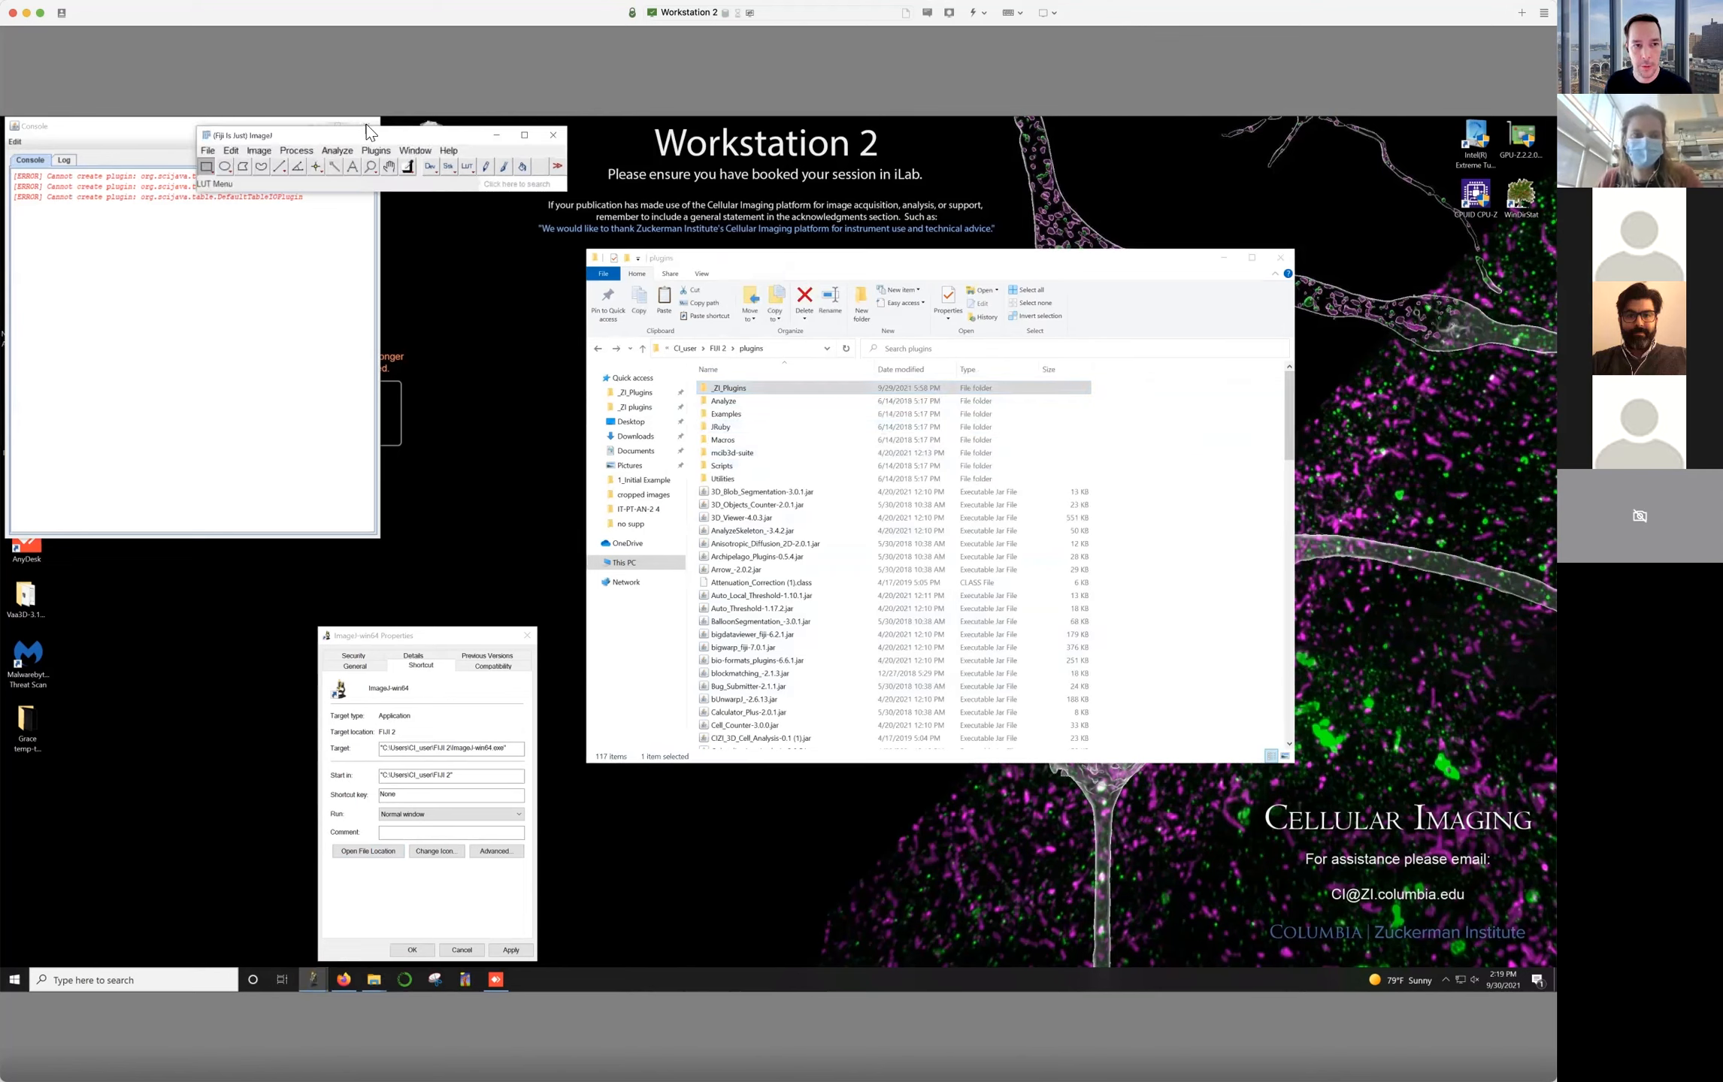
pyautogui.click(366, 126)
pyautogui.moveTo(383, 133); pyautogui.dragTo(468, 137)
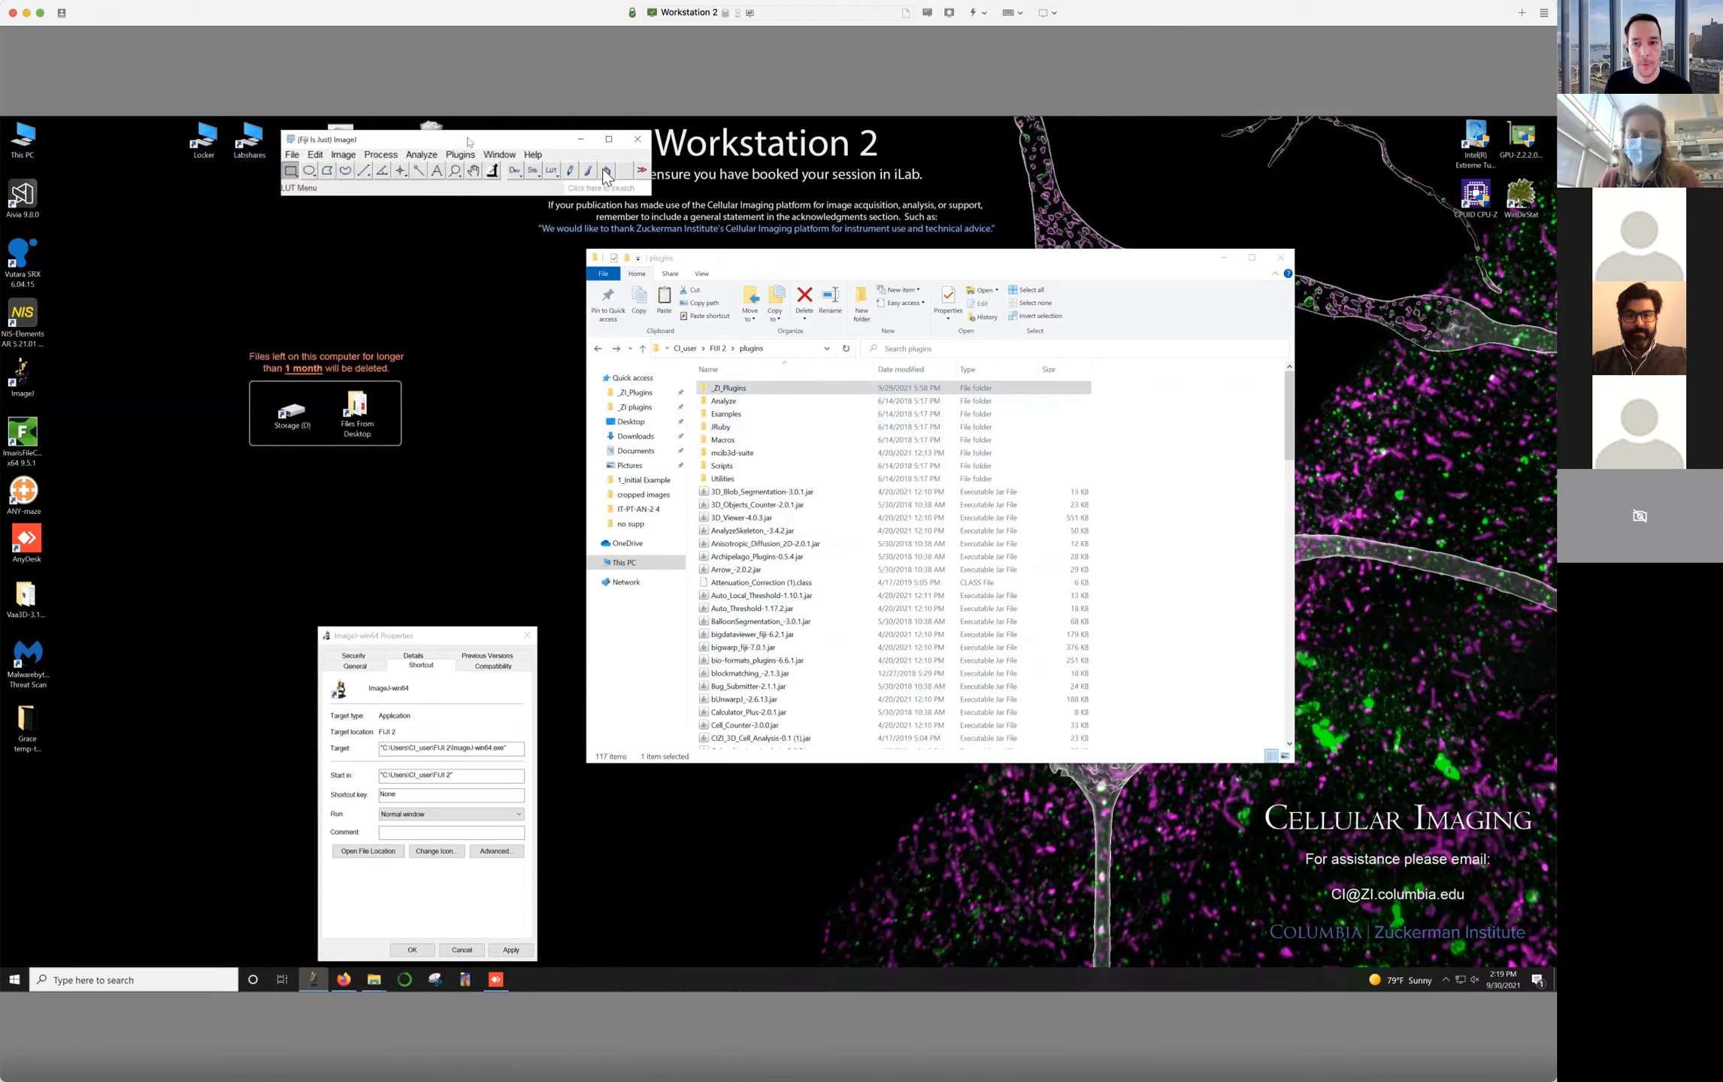
pyautogui.click(1269, 267)
pyautogui.click(1270, 265)
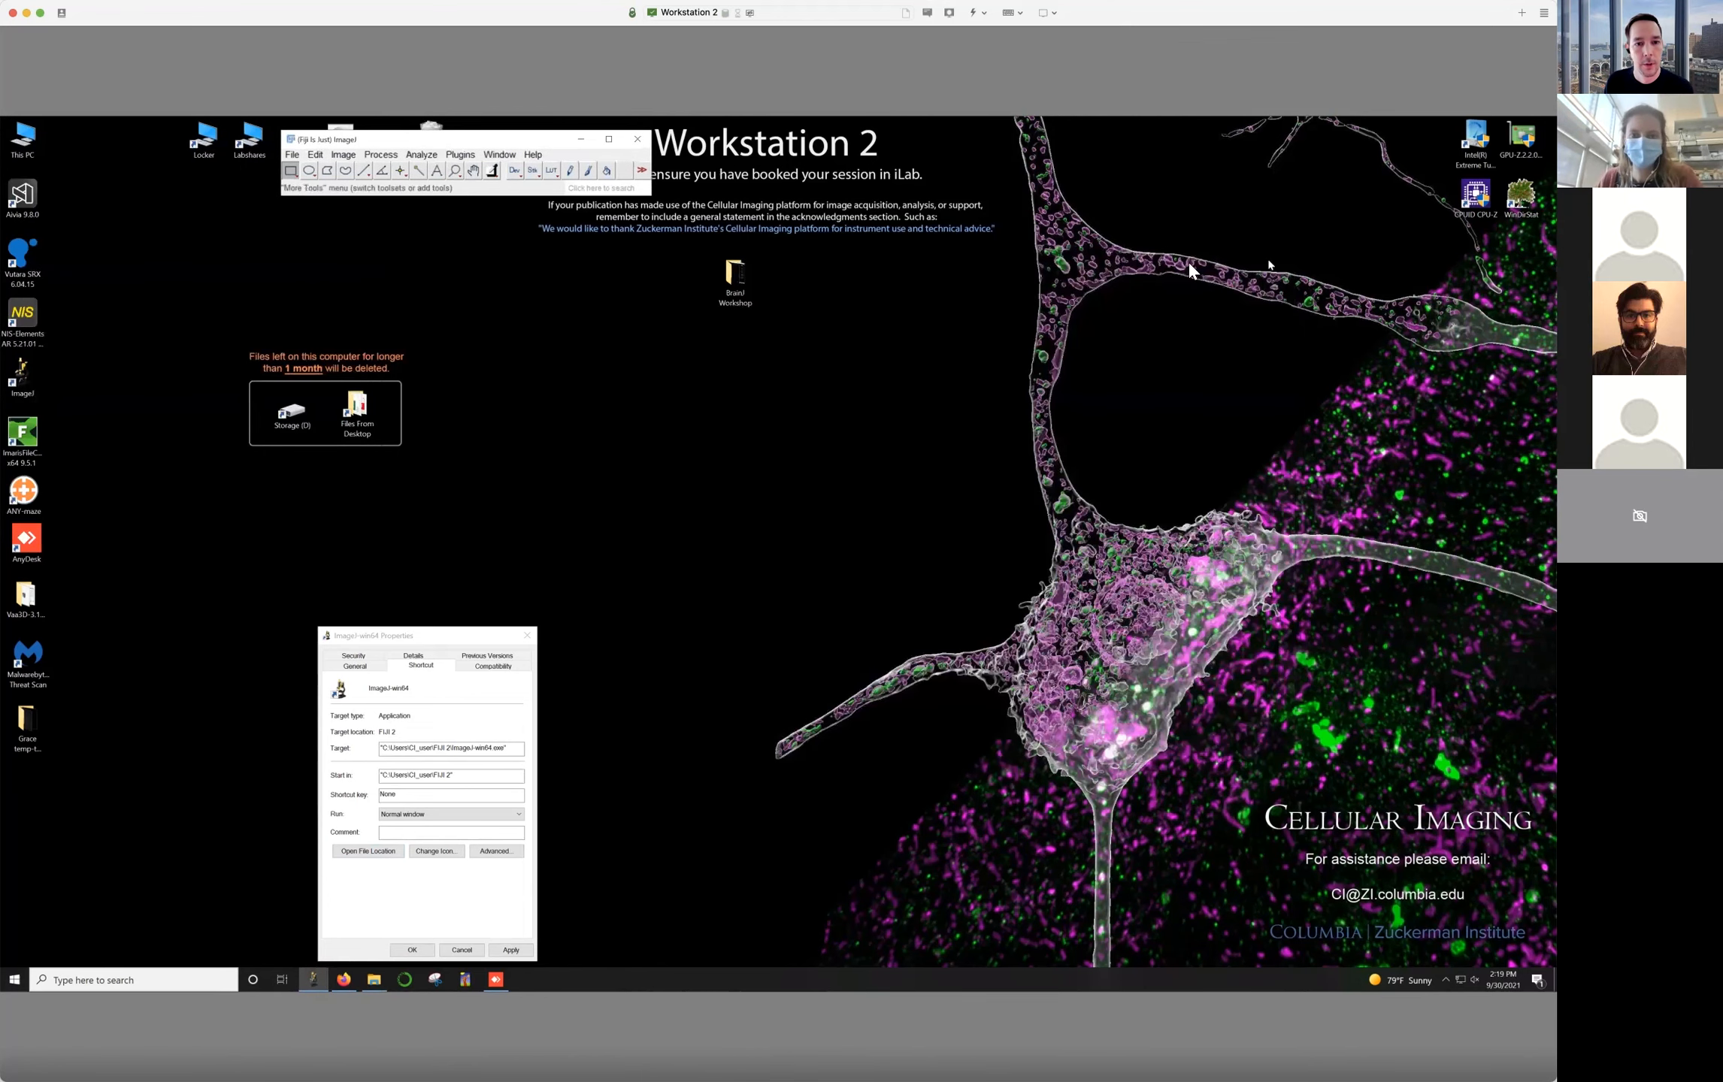
# Open the 1_Initial Example folder inside BrainJ Workshop and show its slide images in the details view
pyautogui.doubleClick(735, 275)
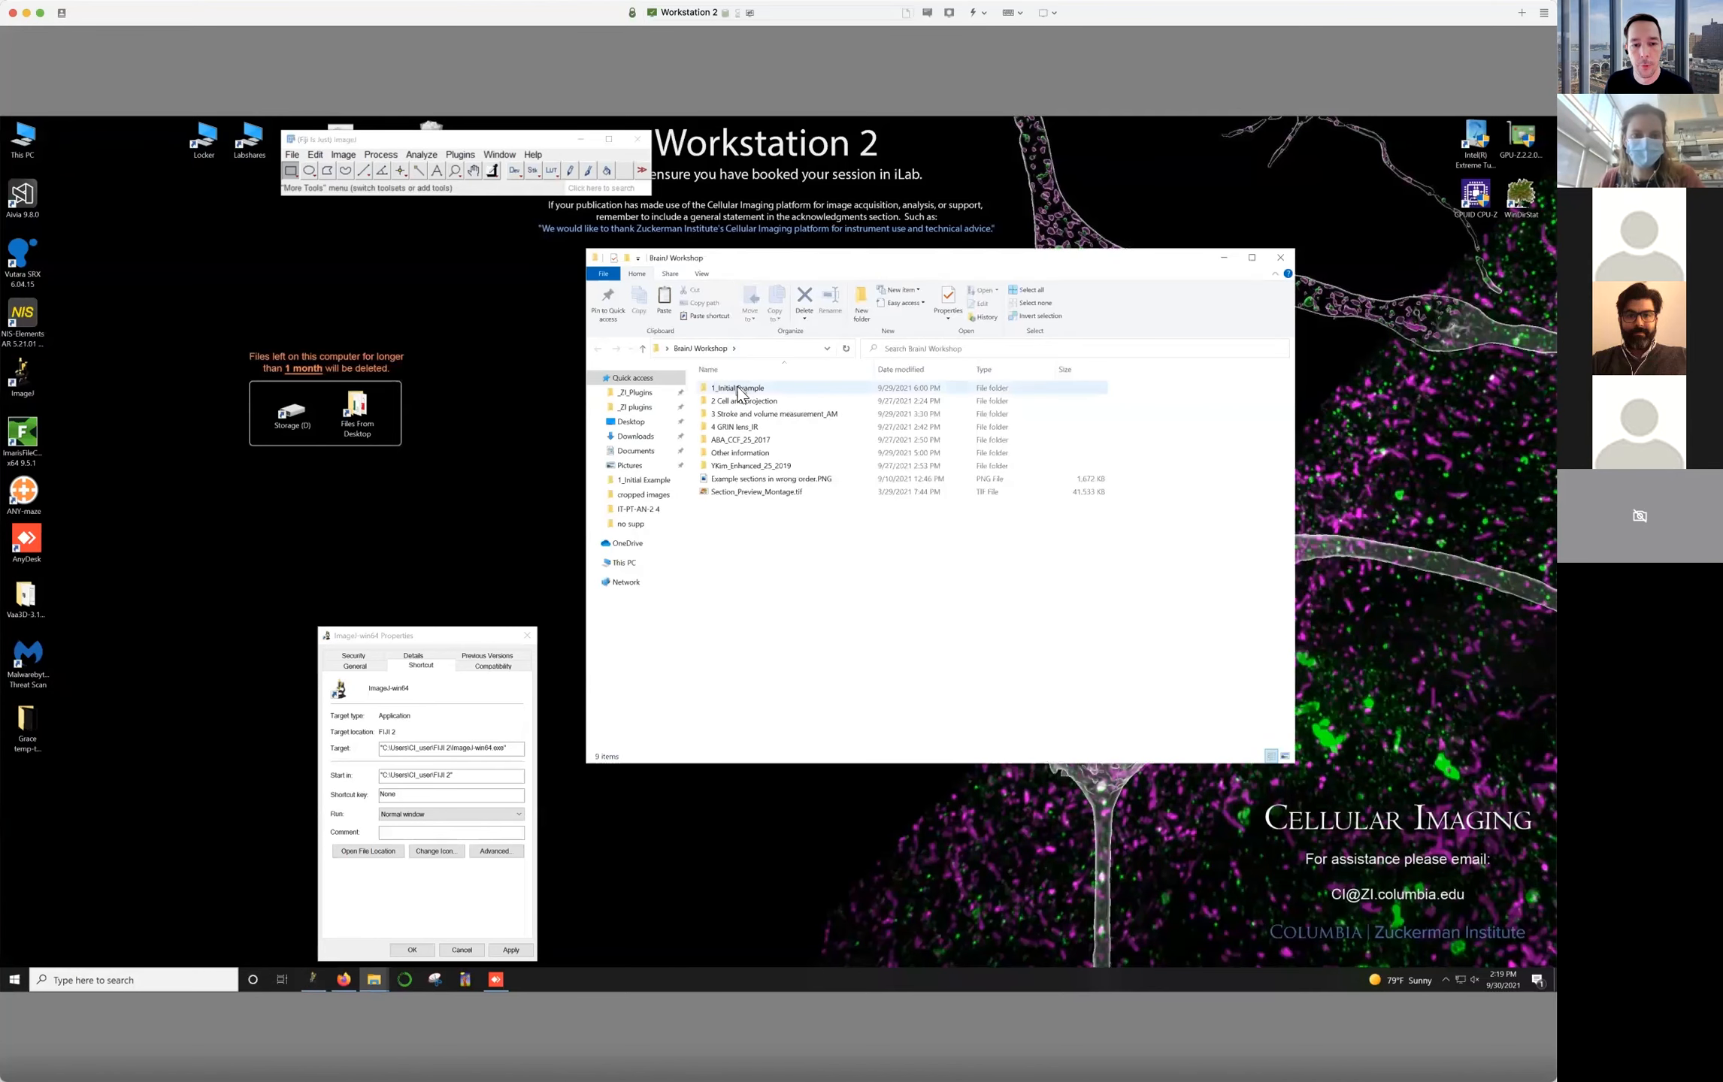
pyautogui.doubleClick(738, 388)
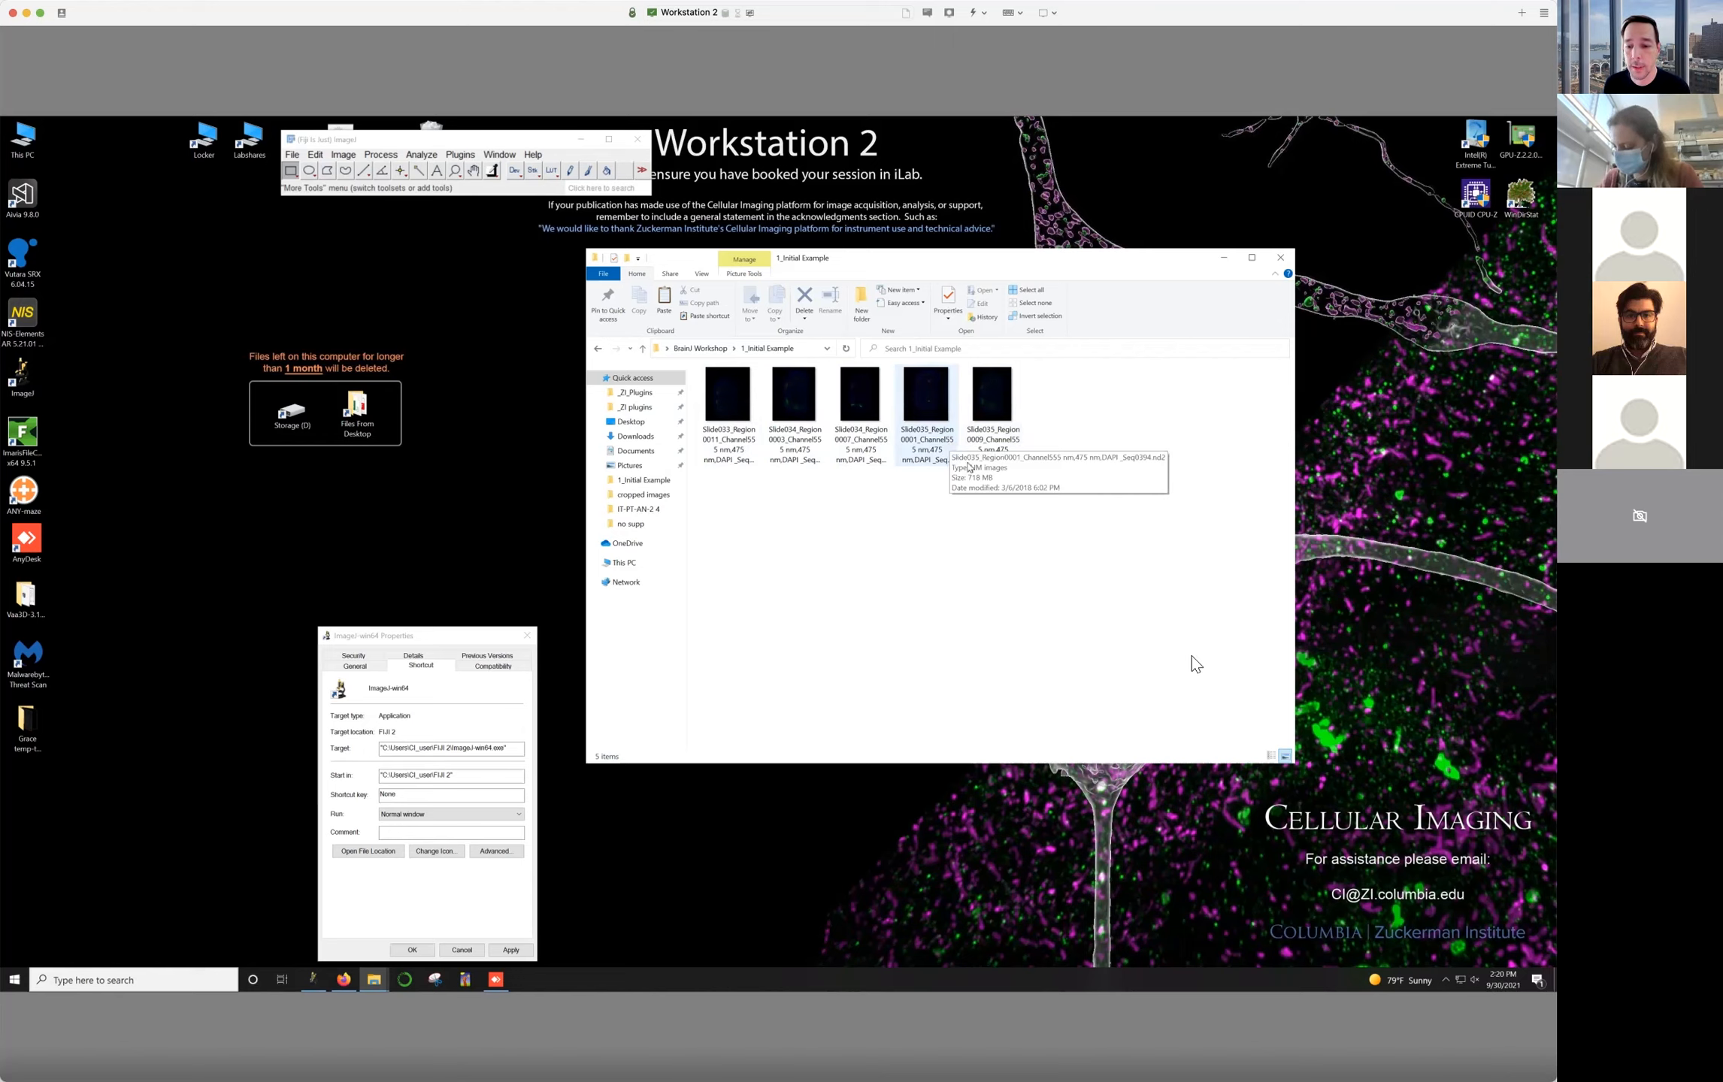
pyautogui.click(1270, 755)
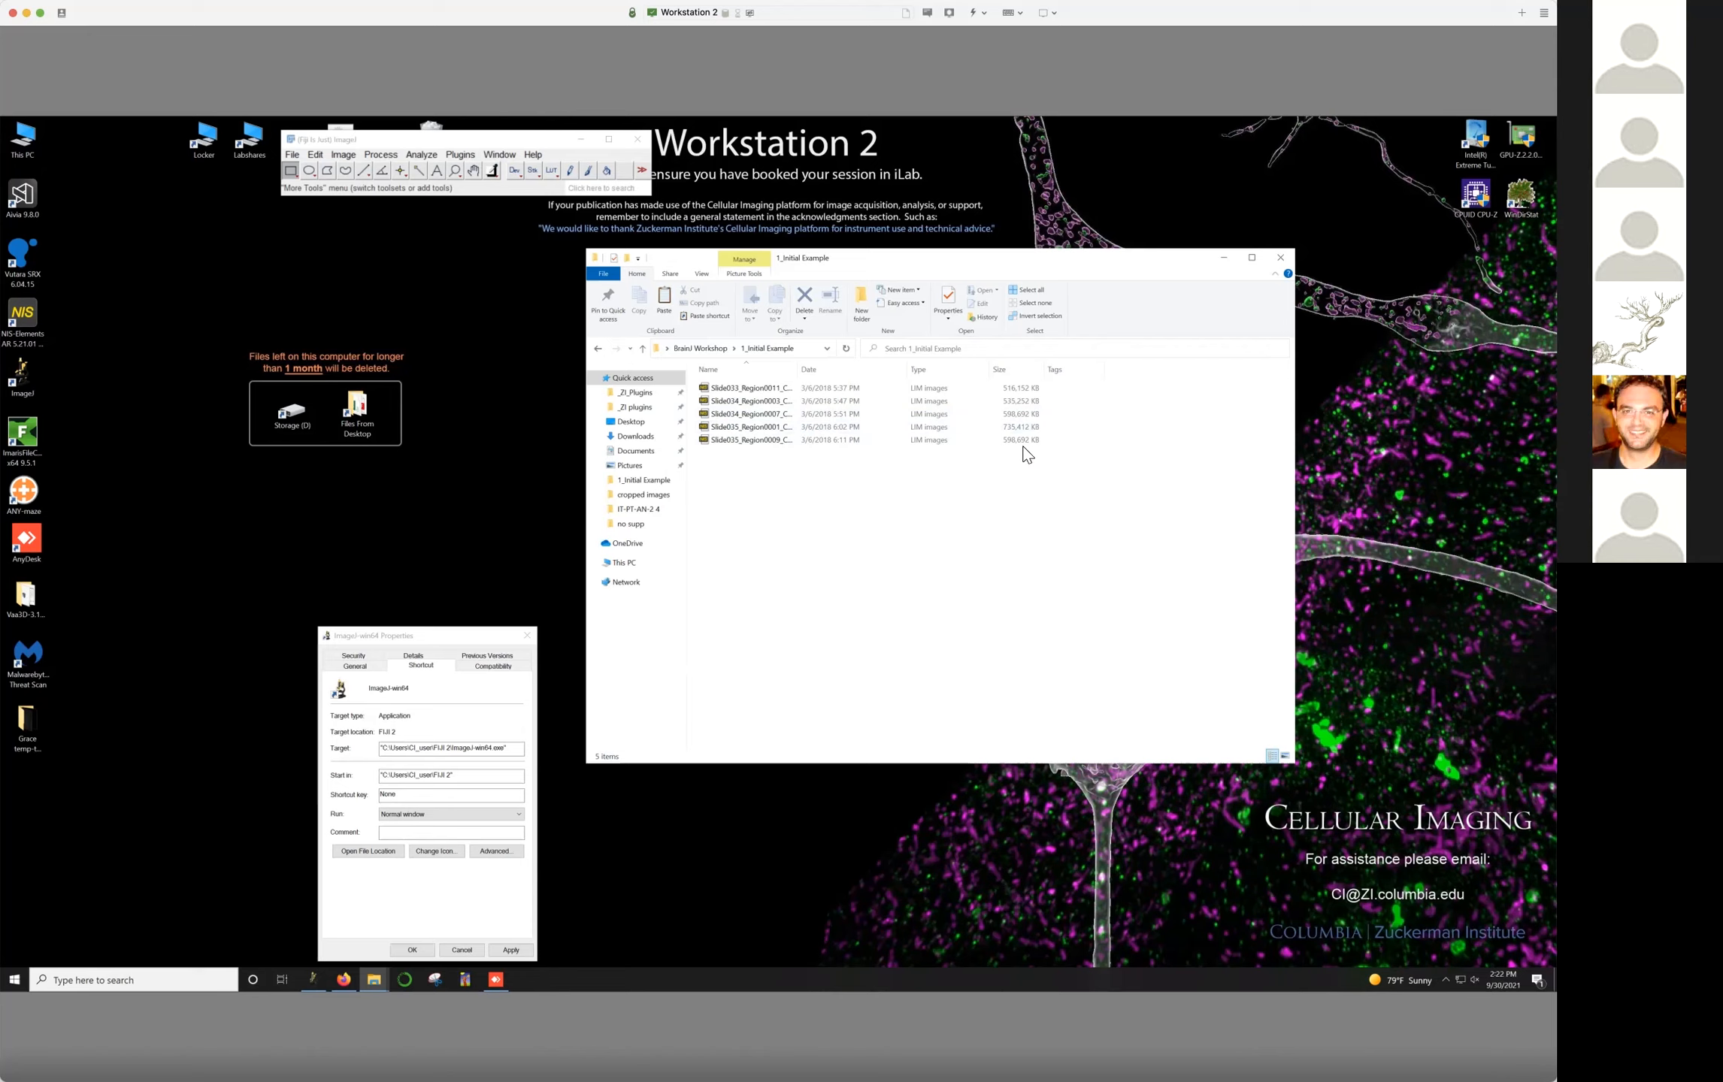
# Move the Fiji window clear and start BrainJ's 1 Set Experiment Parameters command
pyautogui.click(461, 154)
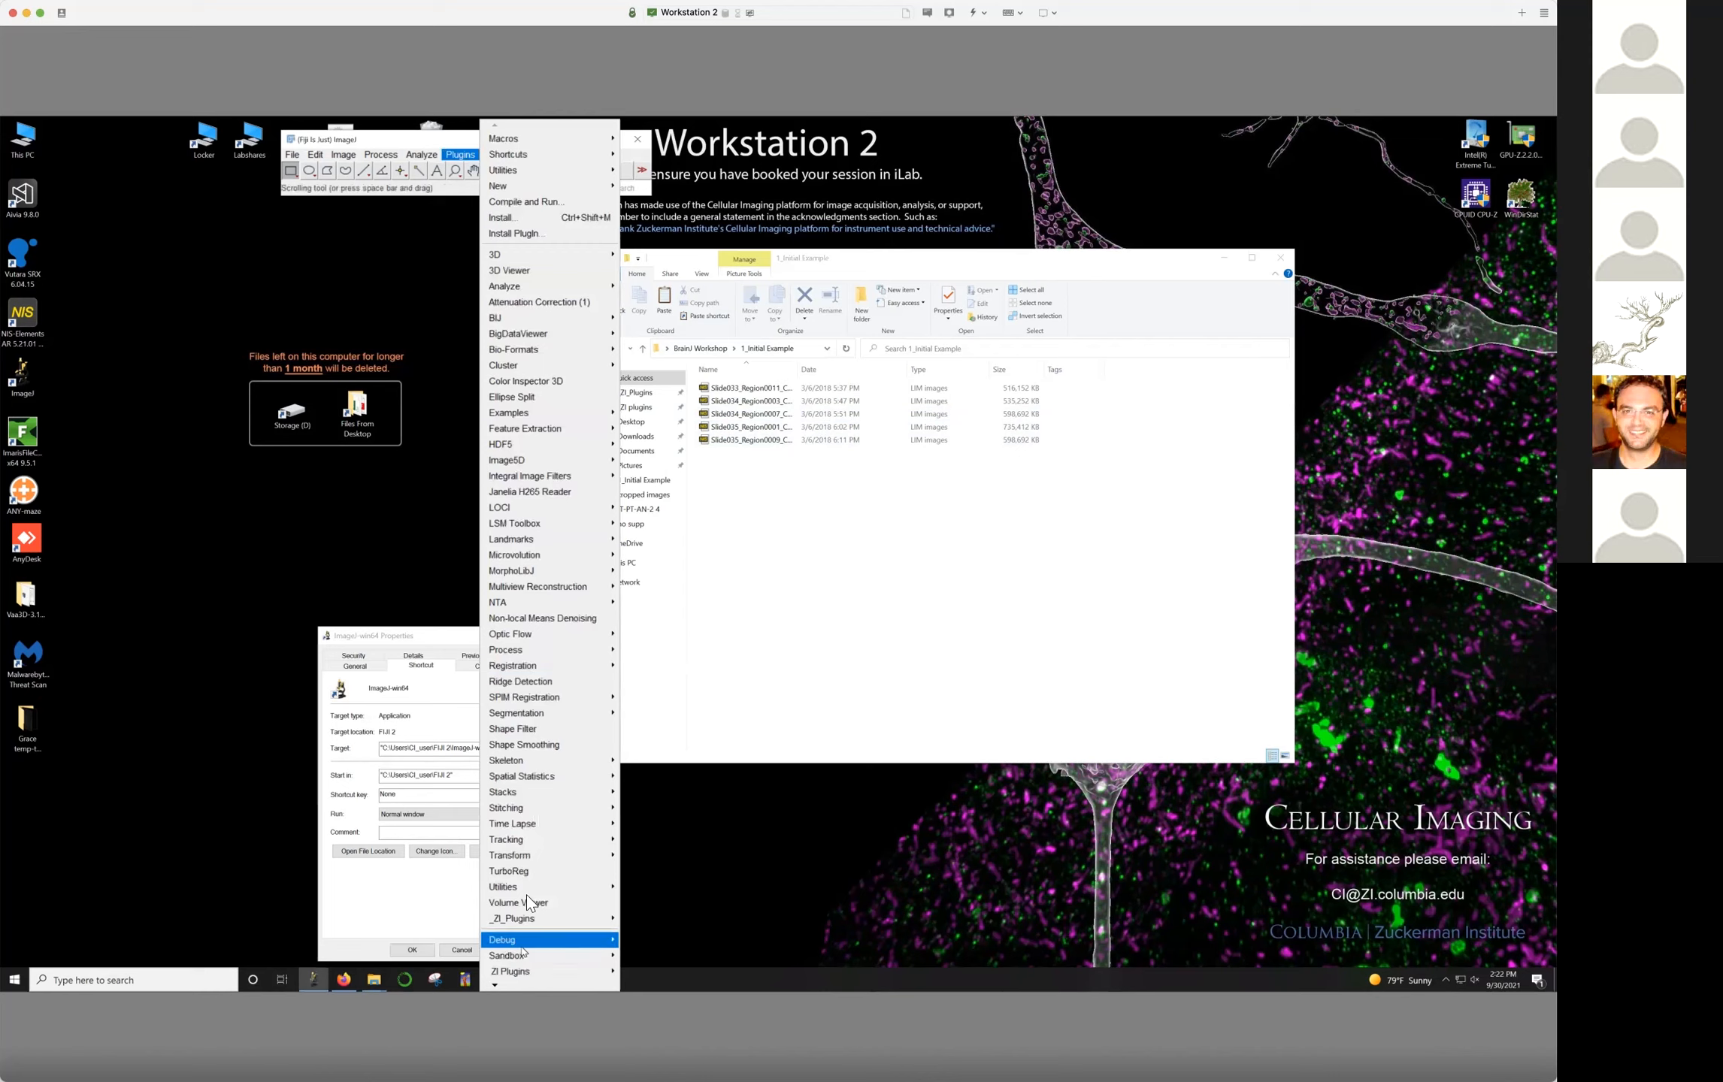
pyautogui.click(464, 156)
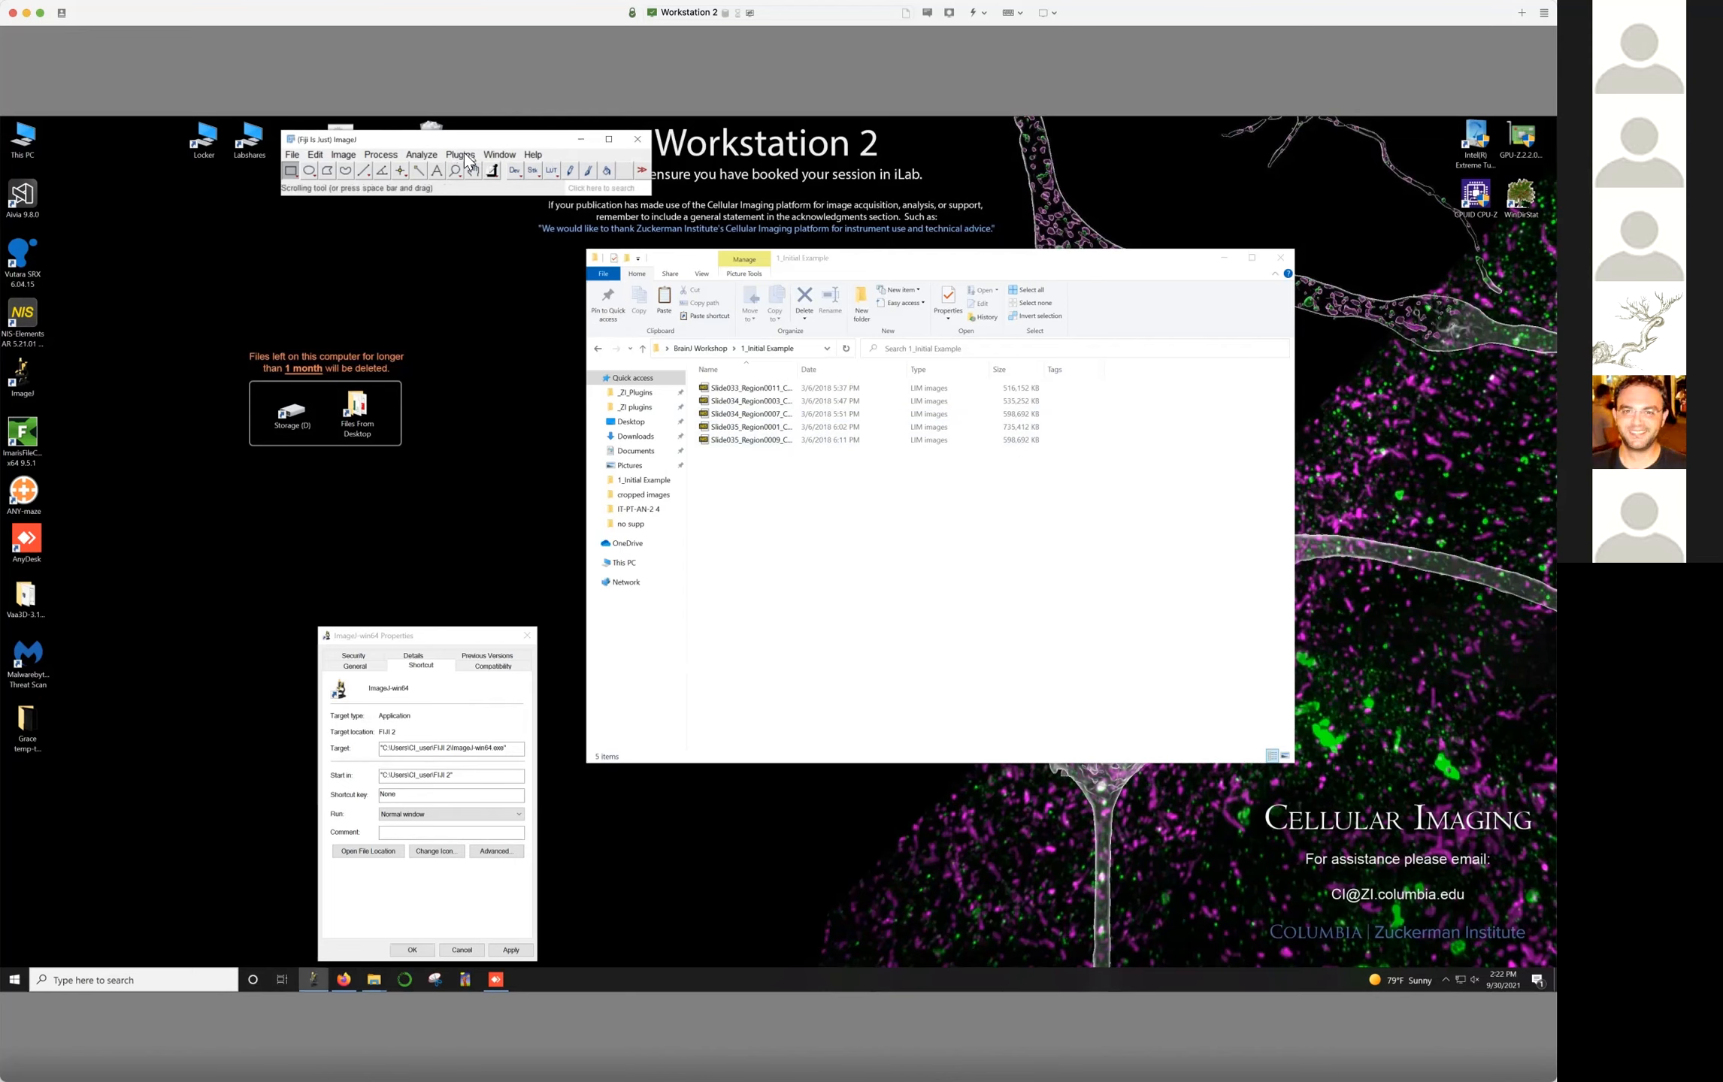
pyautogui.click(462, 155)
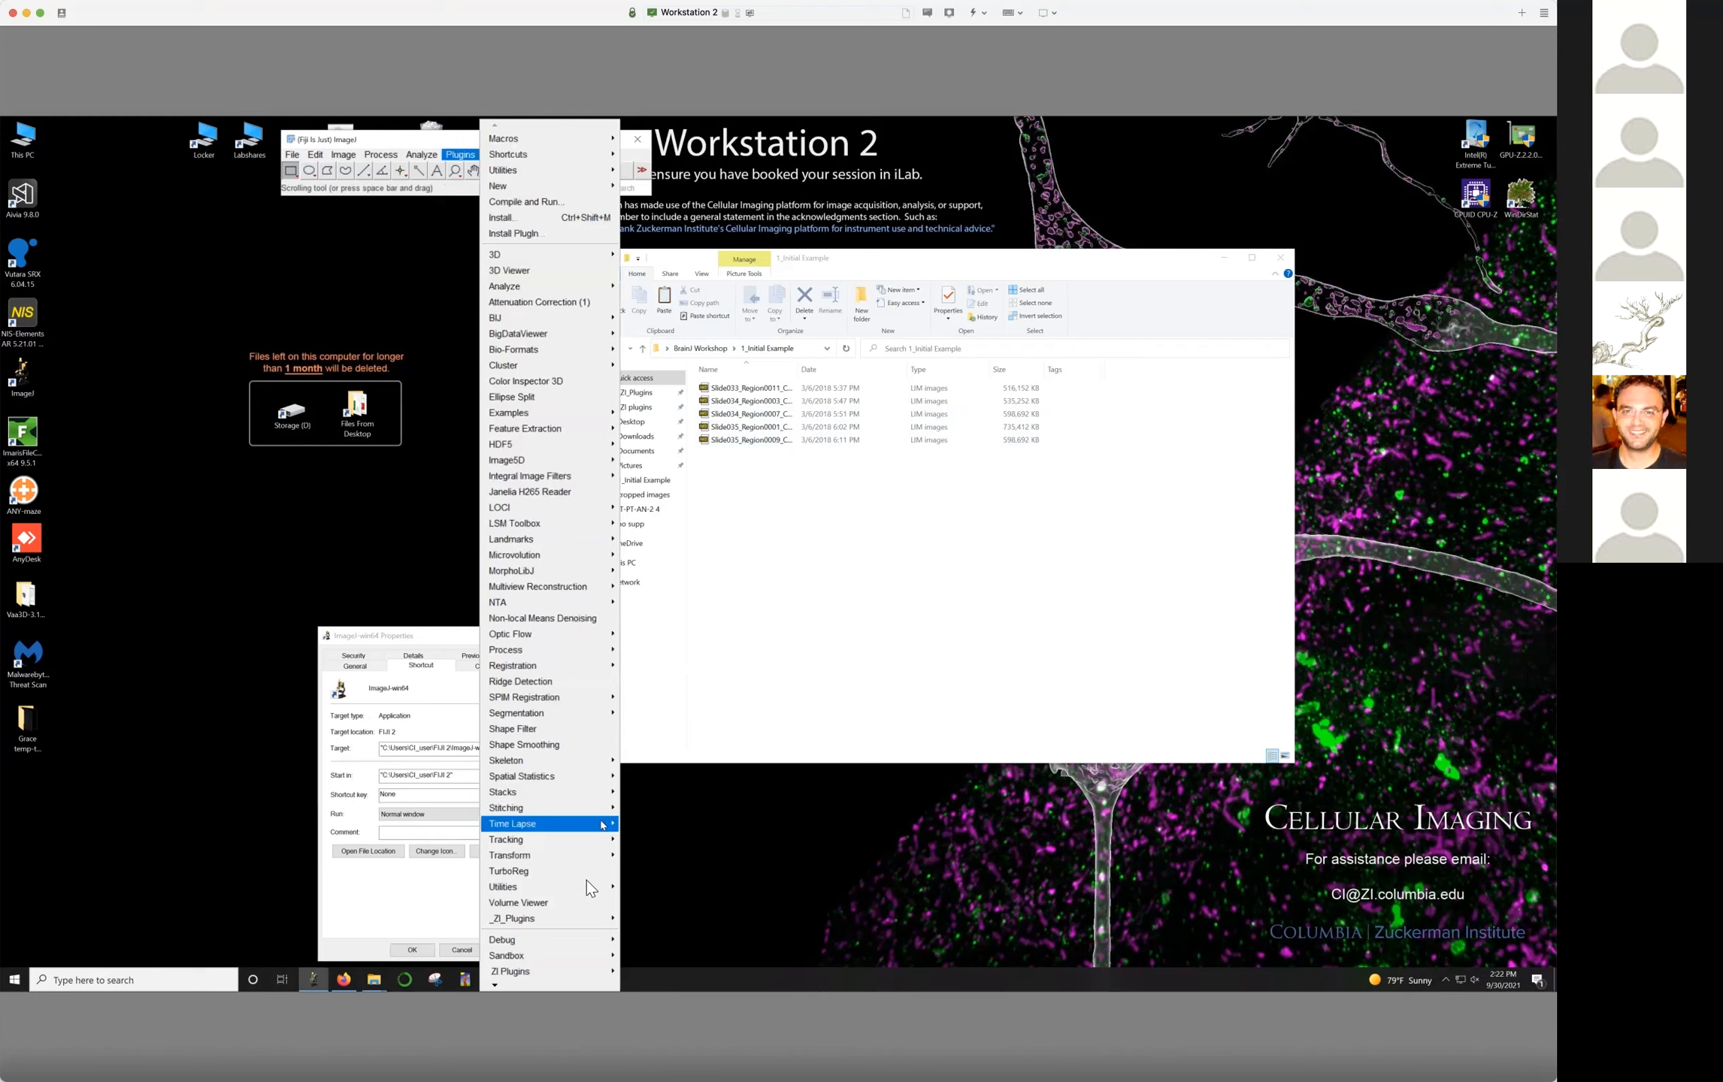
pyautogui.moveTo(582, 944)
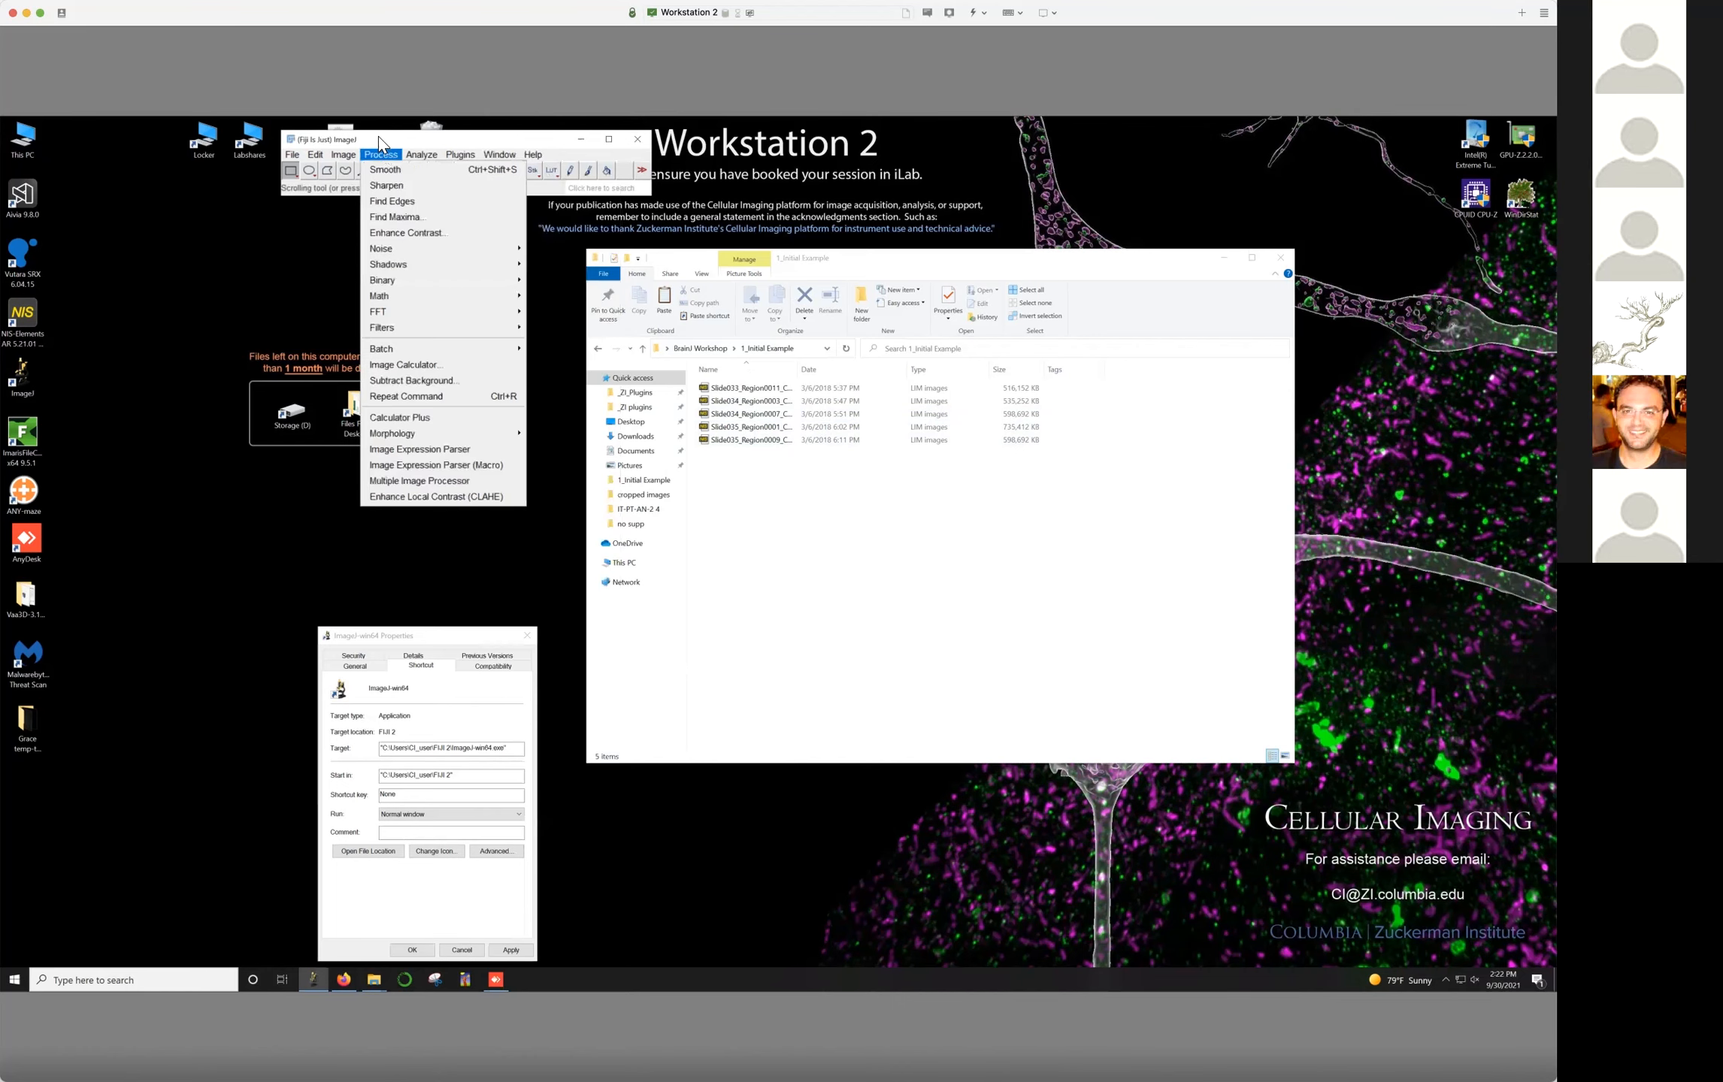
pyautogui.moveTo(380, 143); pyautogui.dragTo(147, 130)
pyautogui.click(228, 142)
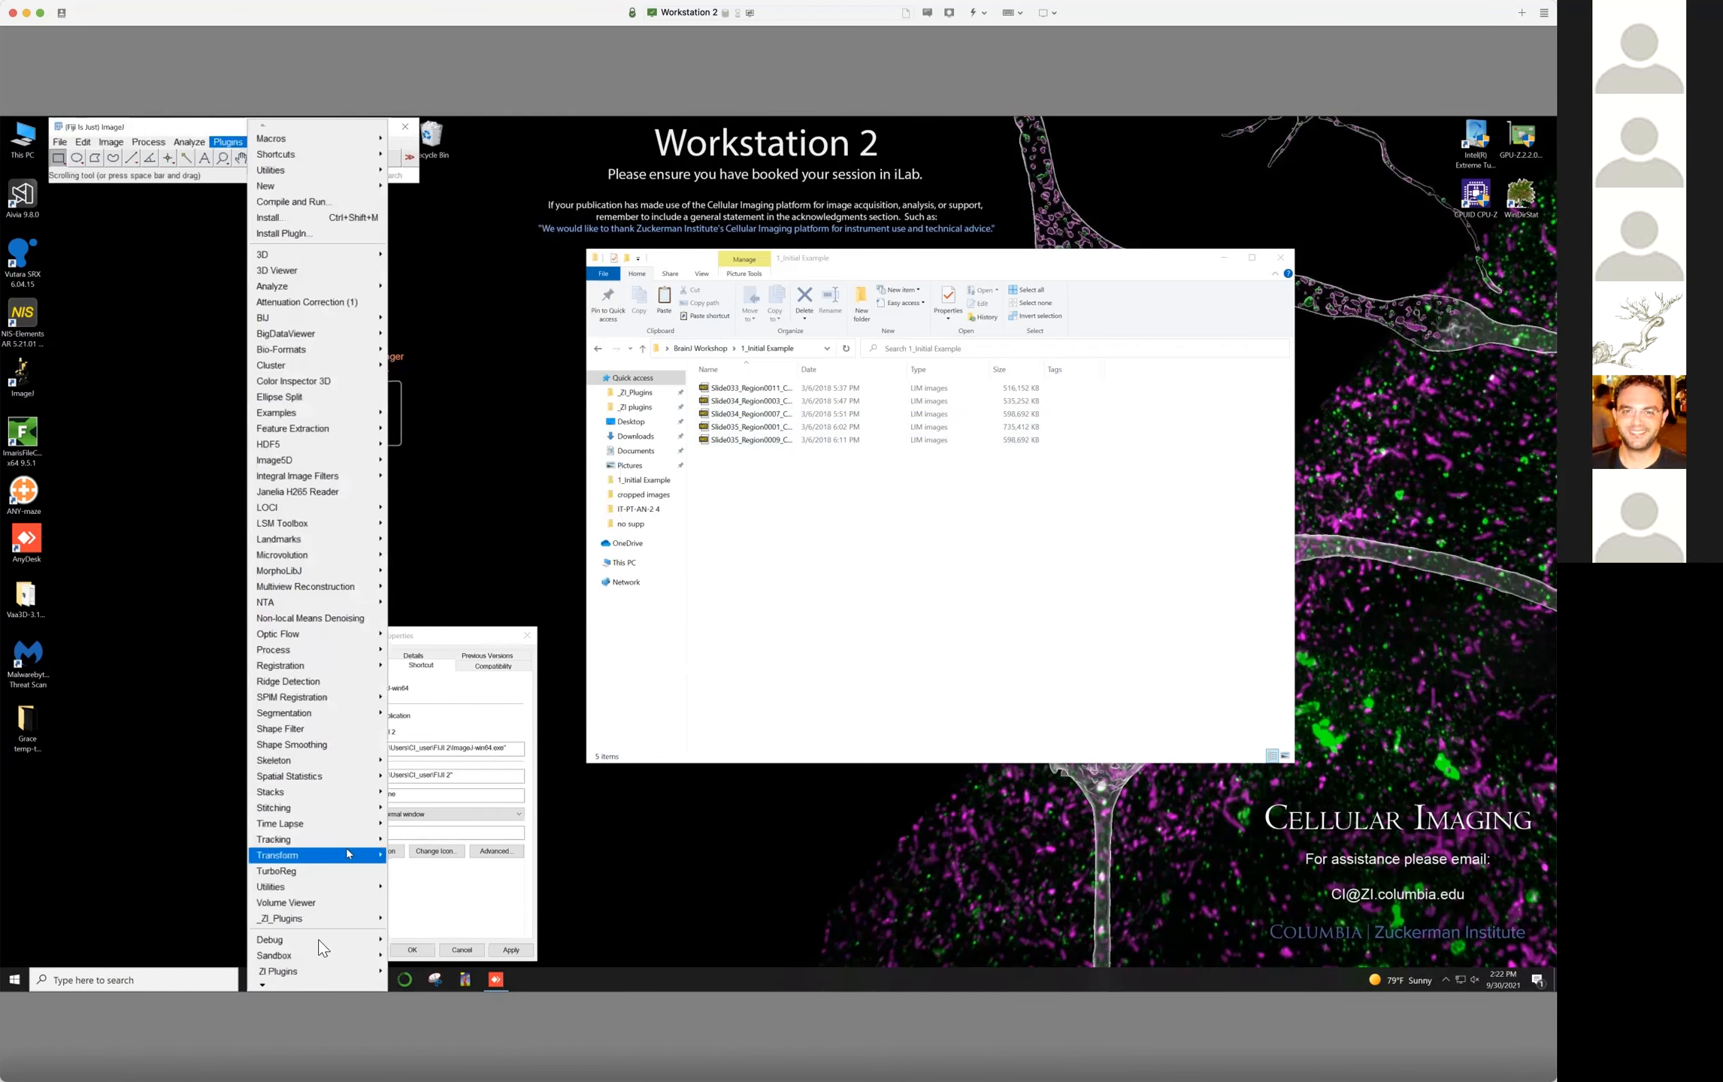
pyautogui.scroll(-2, 299, 981)
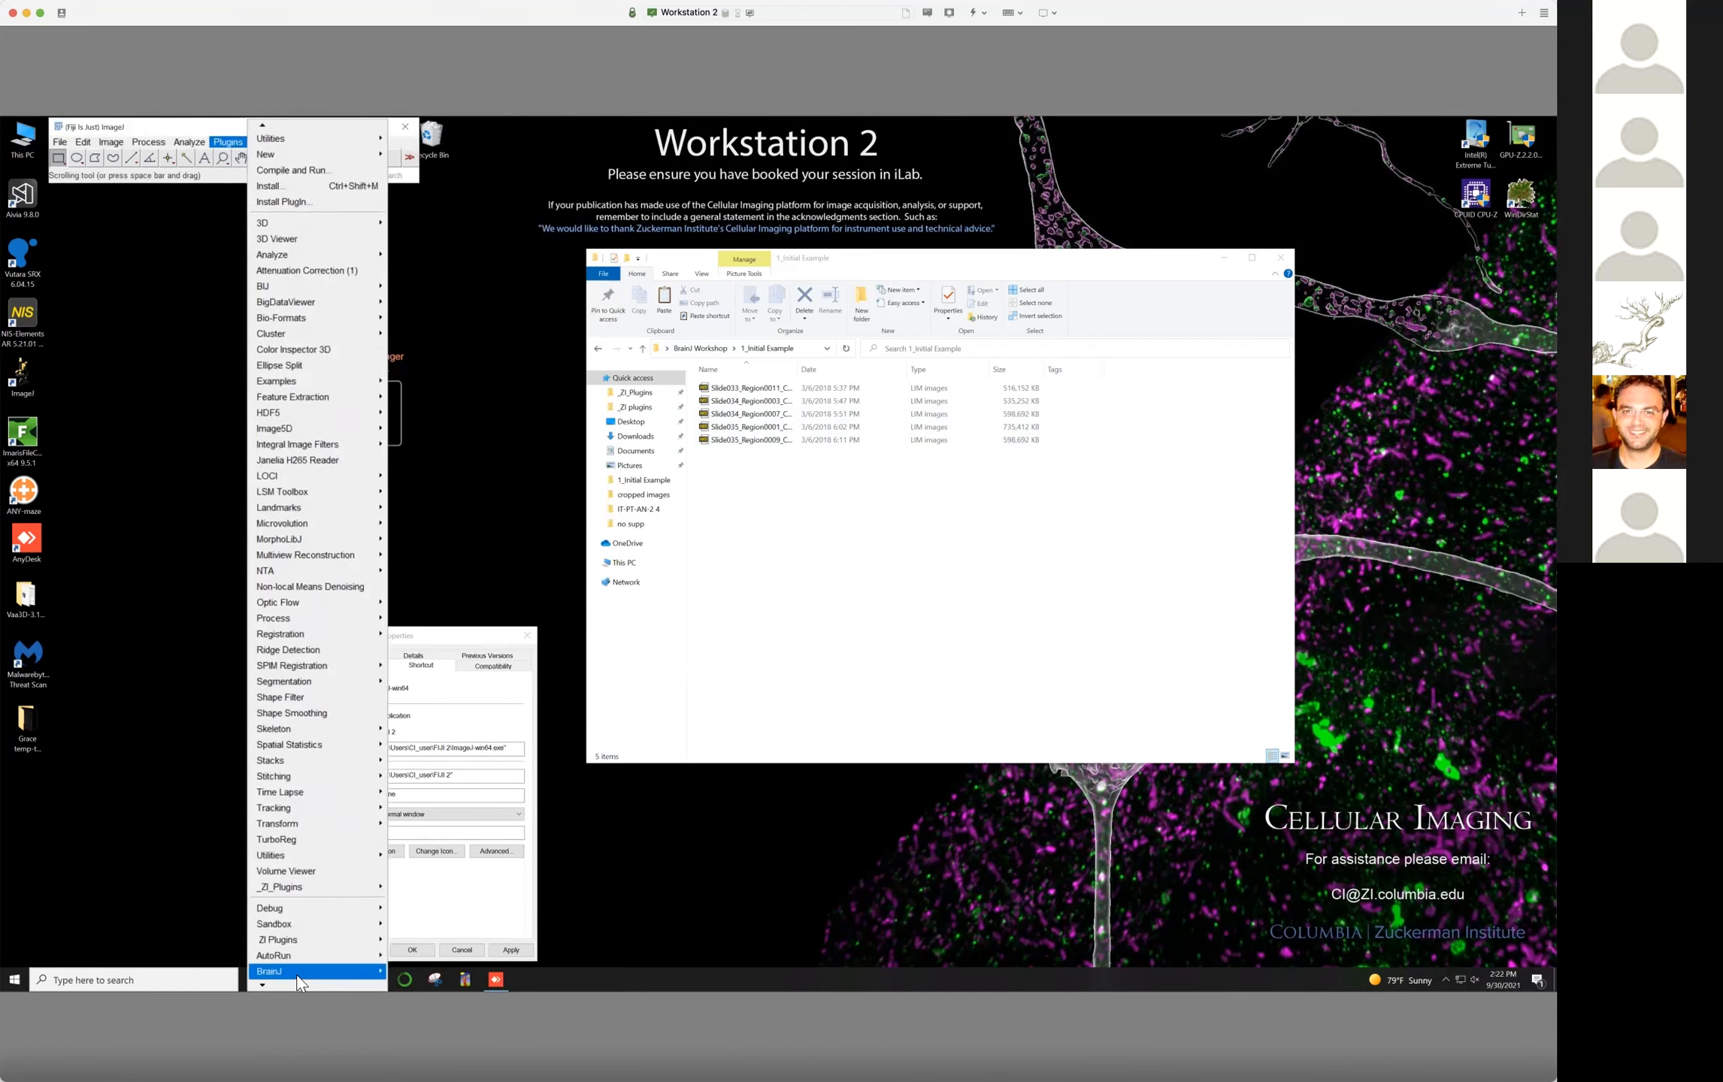
pyautogui.scroll(-2, 264, 981)
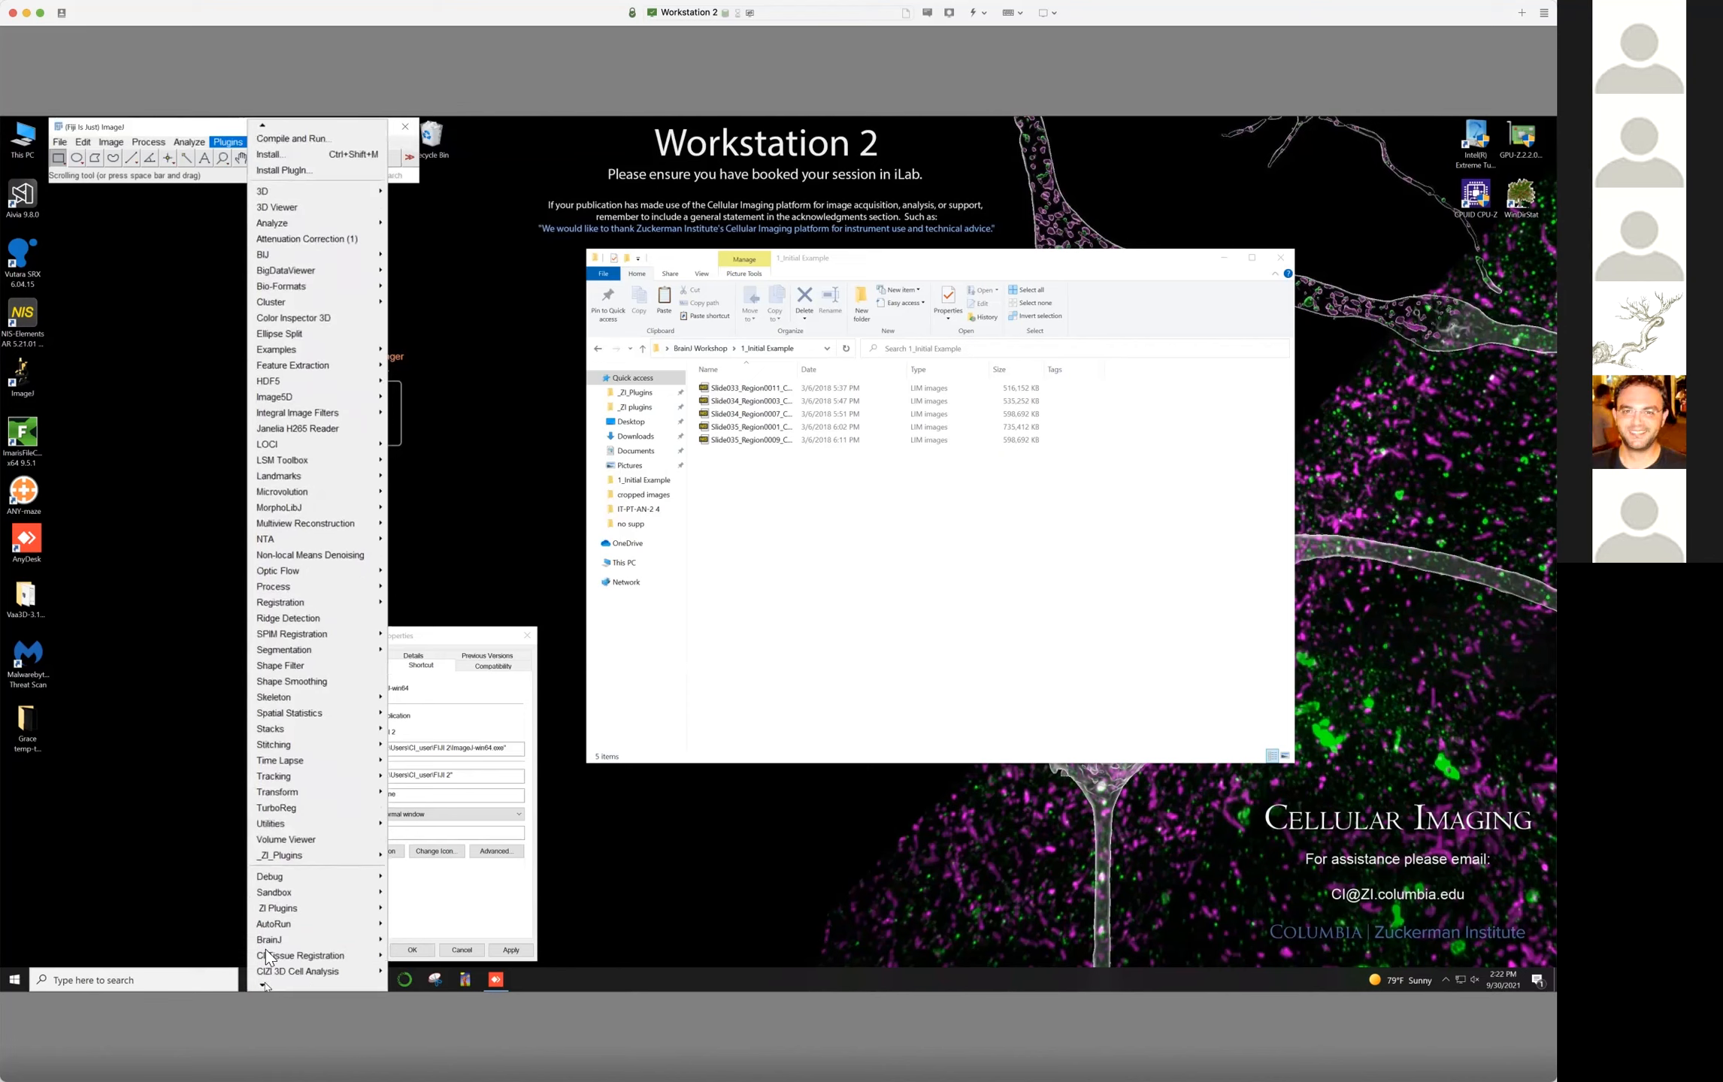
pyautogui.moveTo(272, 940)
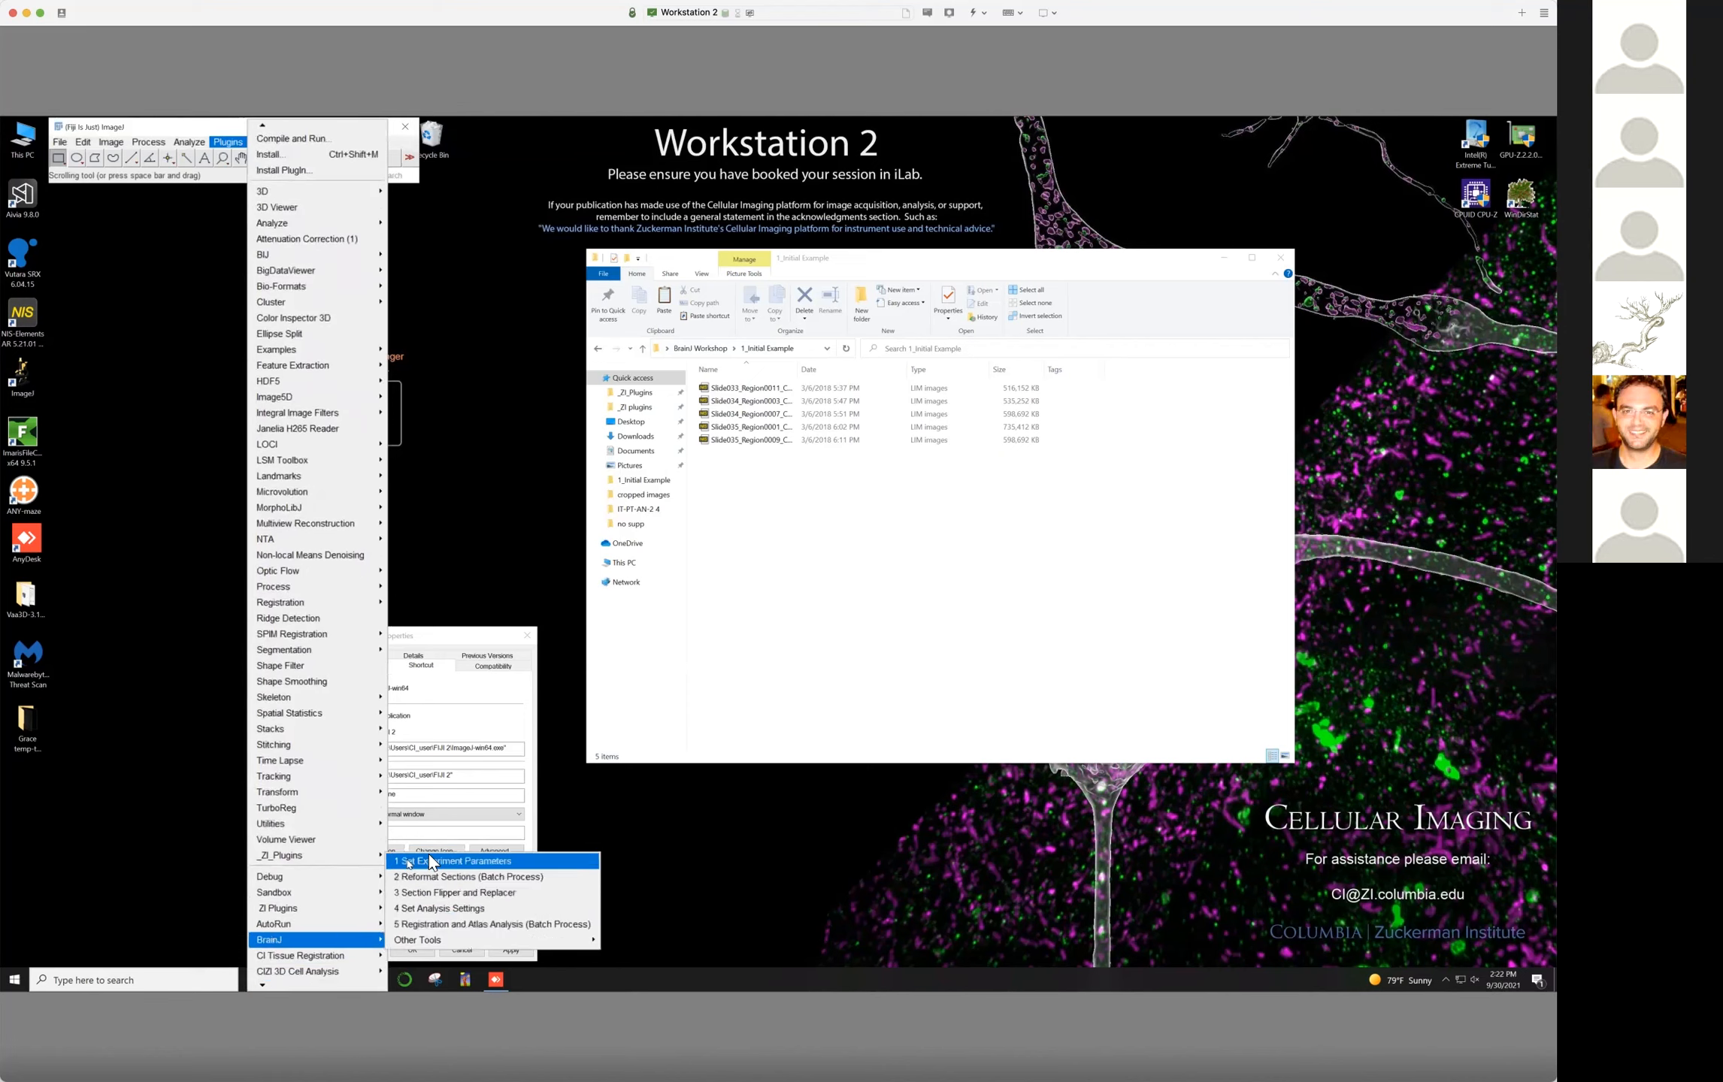
pyautogui.click(448, 866)
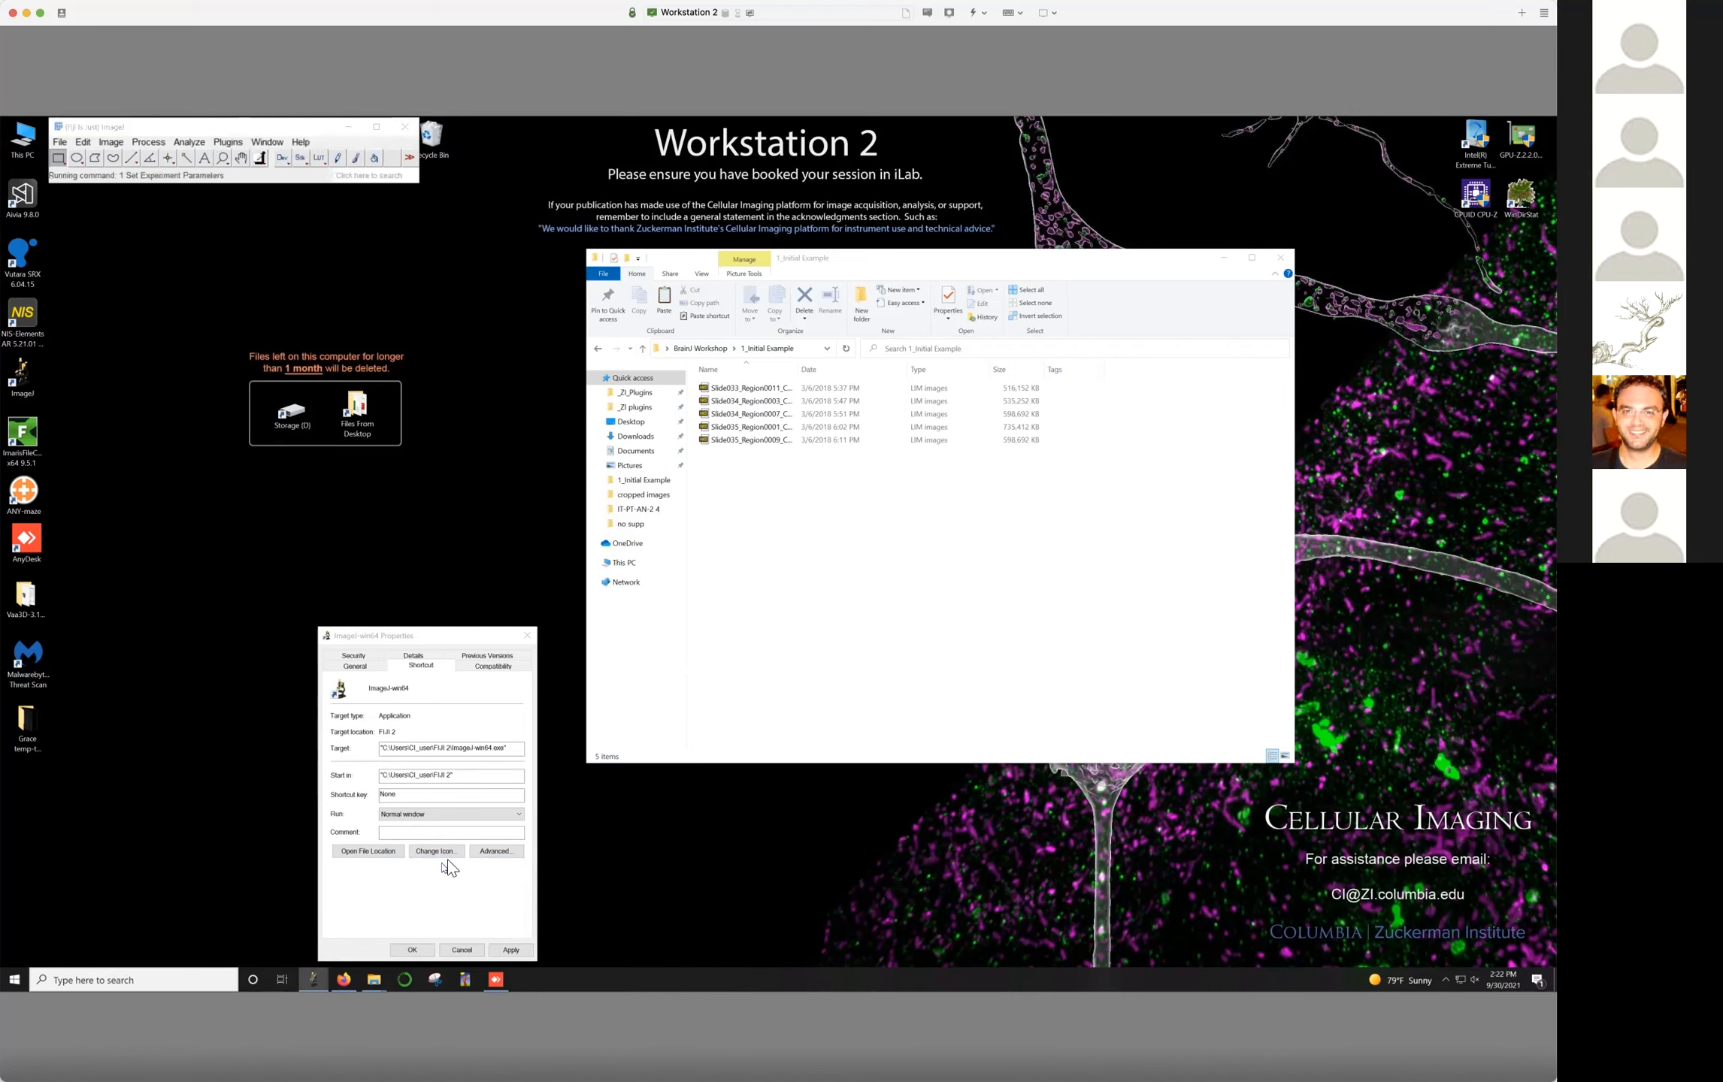
# Move the Set Experiment Parameters dialog aside so the slide file names stay readable
pyautogui.moveTo(878, 379); pyautogui.dragTo(791, 261)
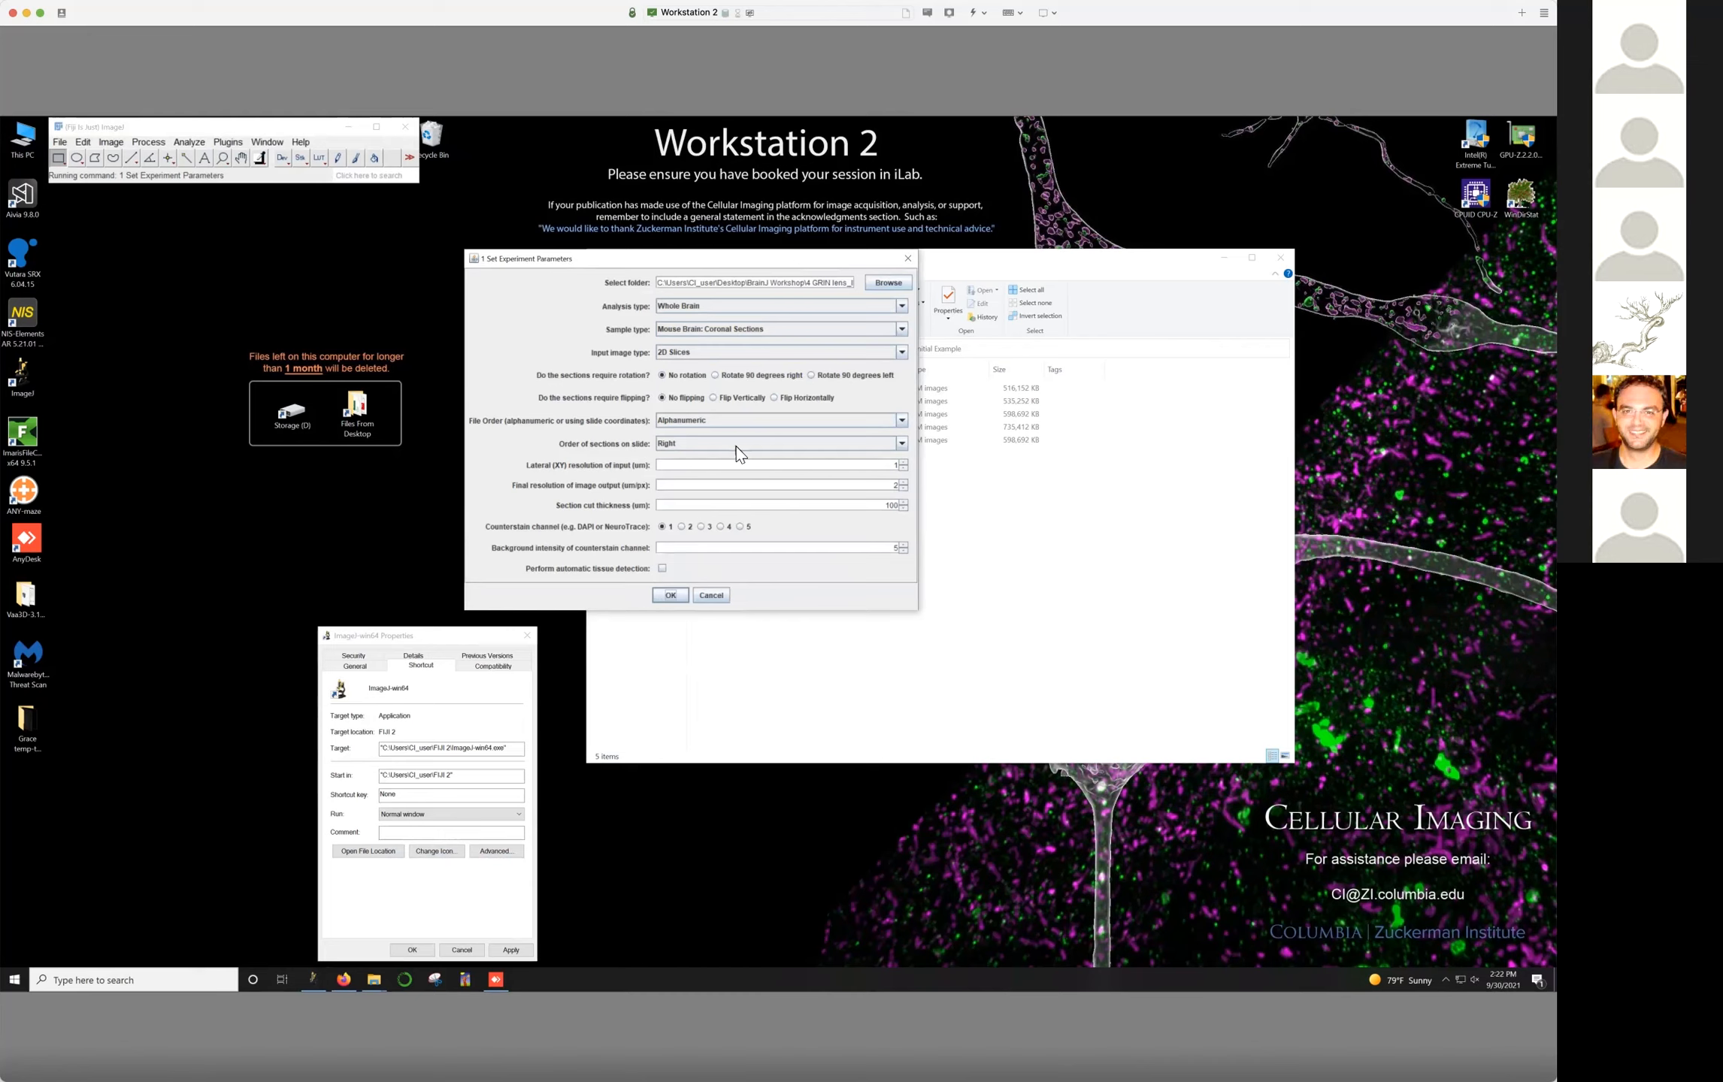
pyautogui.moveTo(735, 447)
pyautogui.moveTo(615, 261); pyautogui.dragTo(1088, 253)
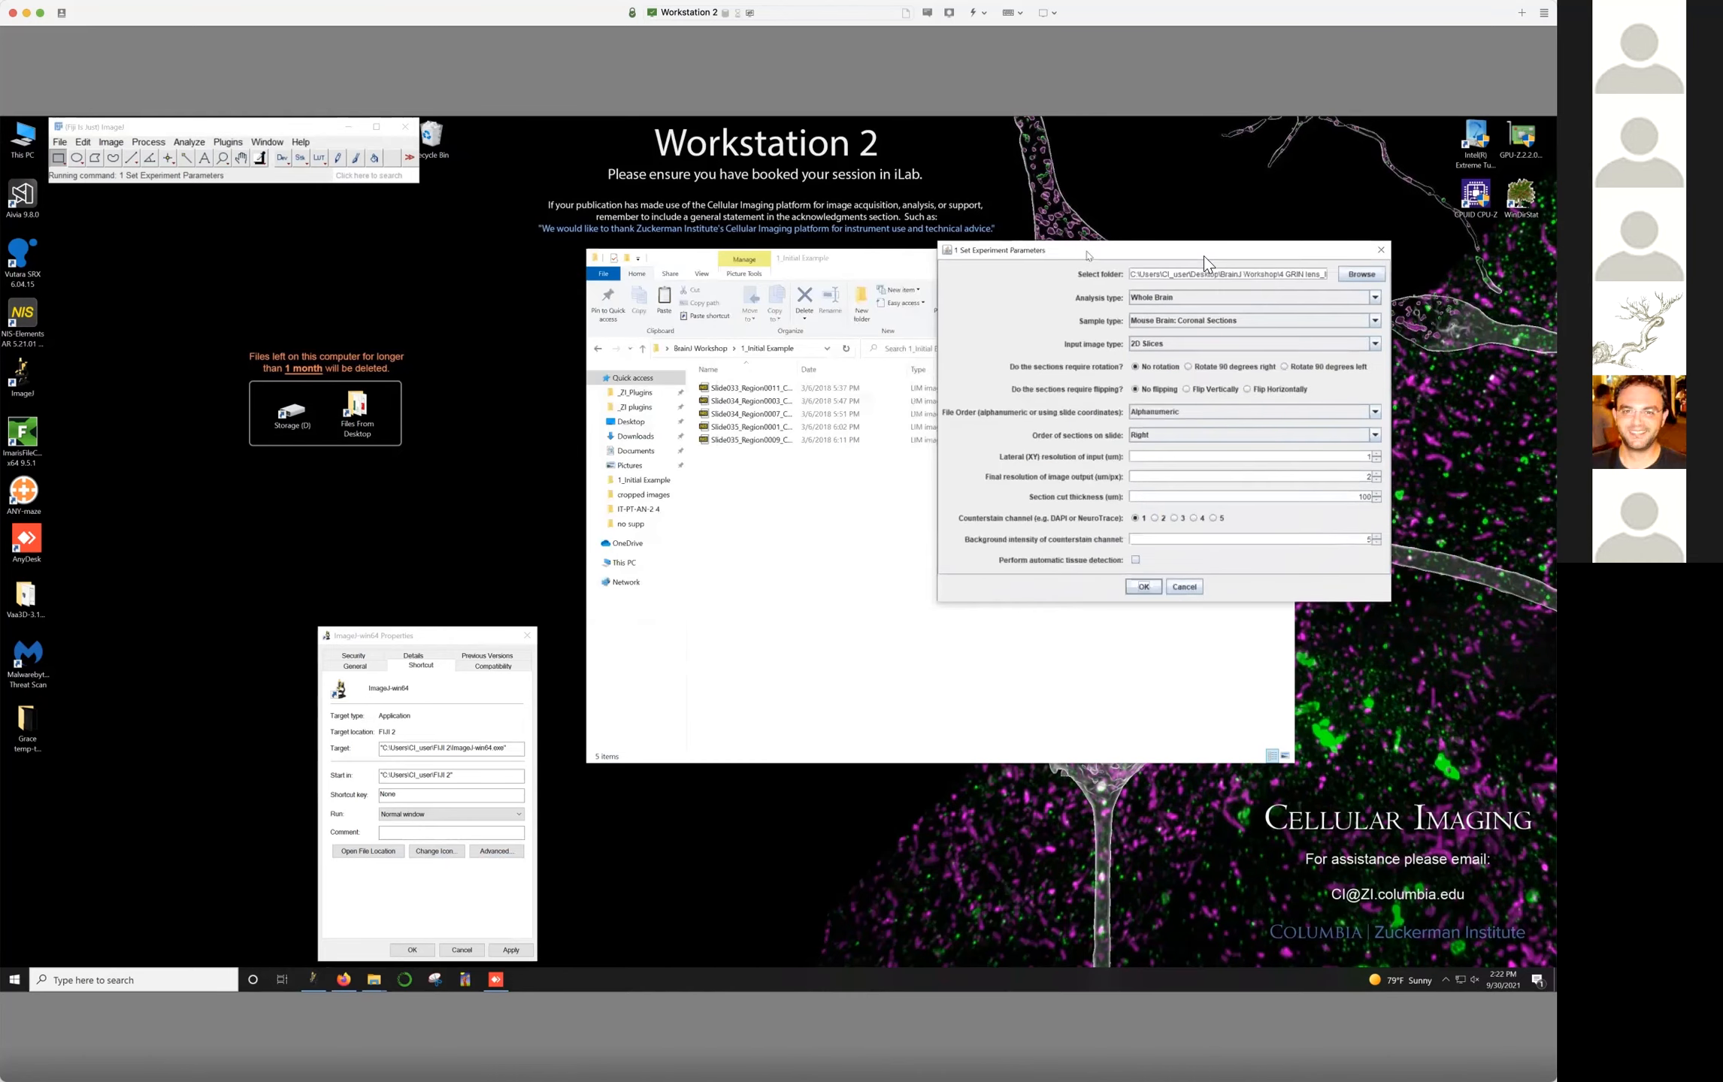
# Select the 1_Initial Example folder inside BrainJ Workshop as the experiment folder
pyautogui.click(1351, 277)
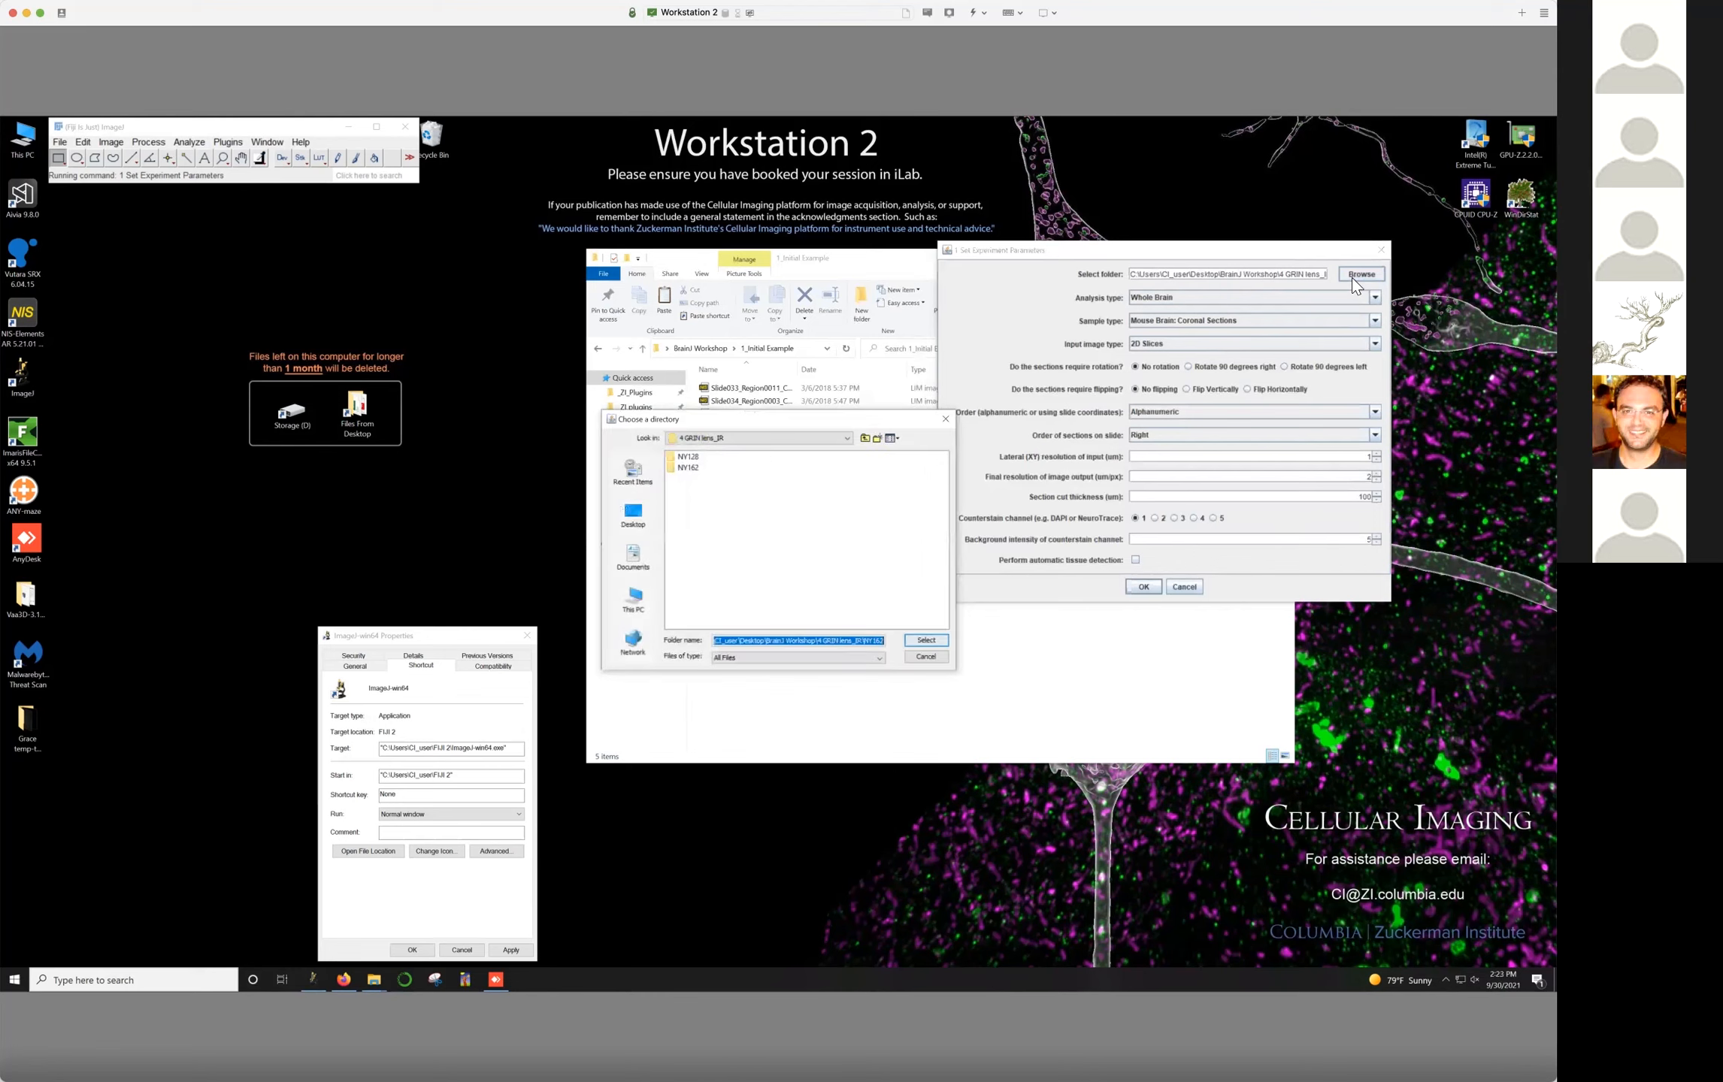
pyautogui.click(865, 439)
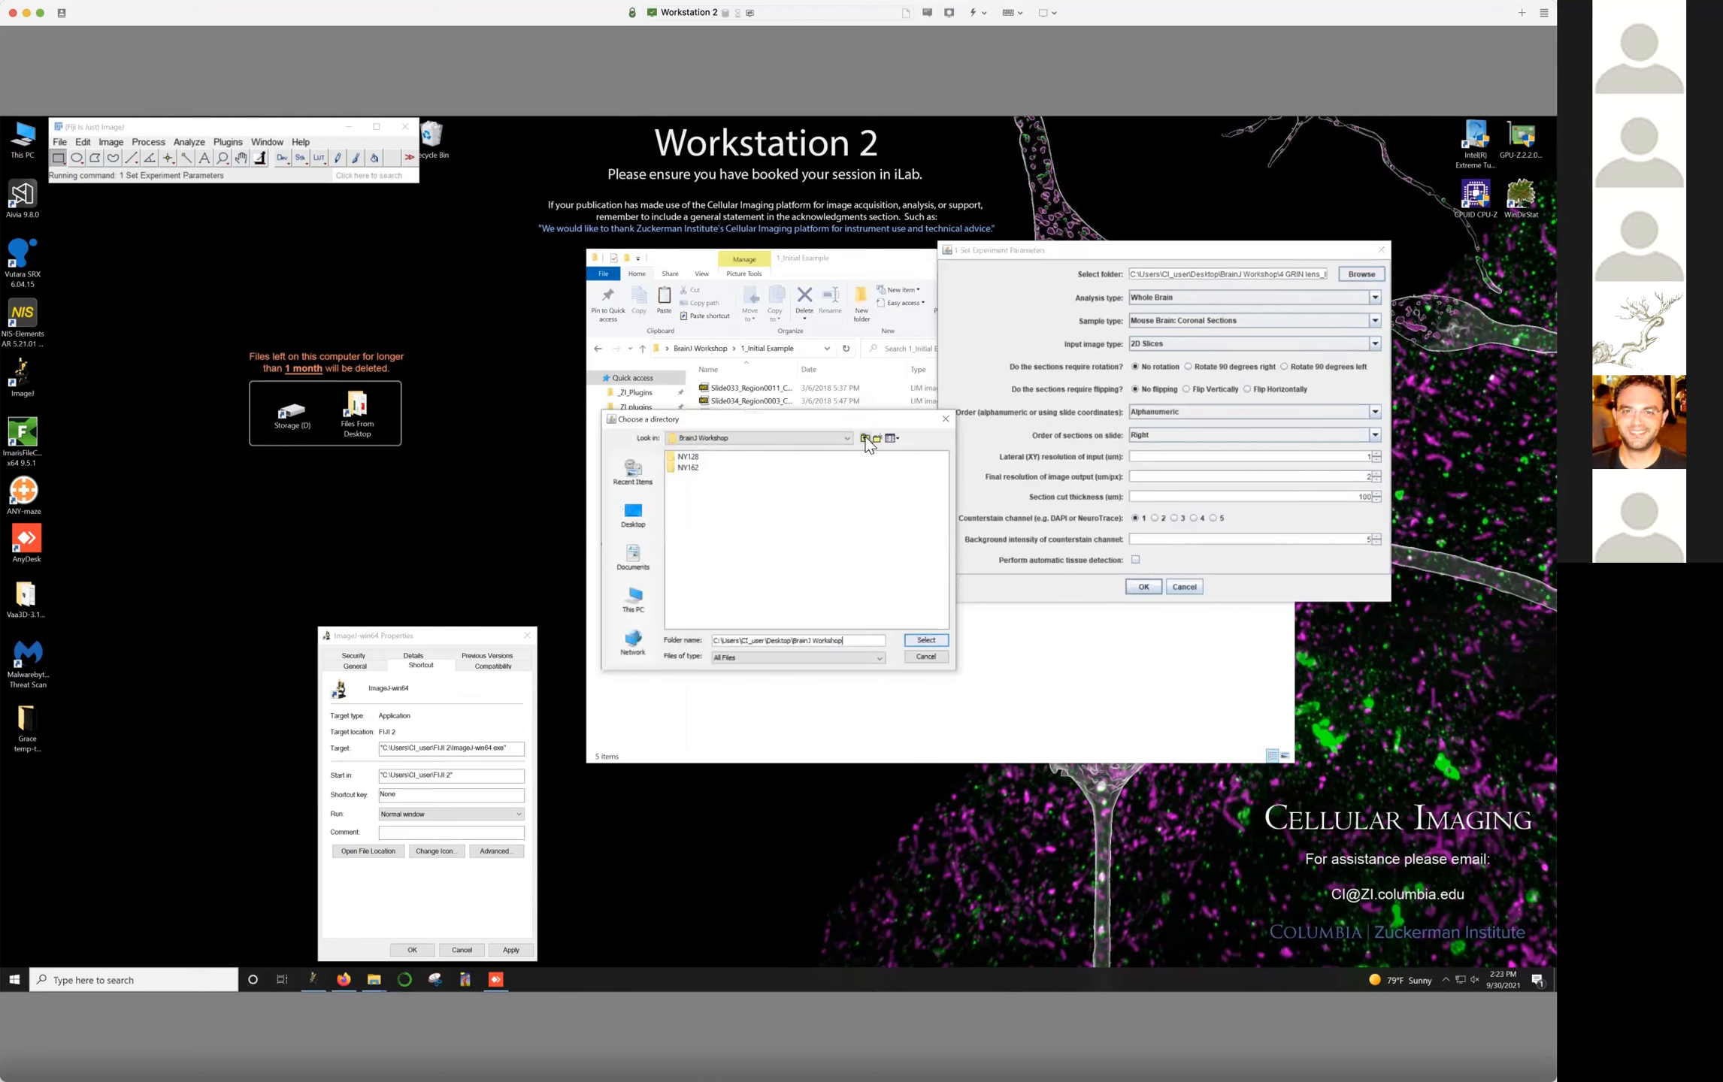
pyautogui.doubleClick(706, 457)
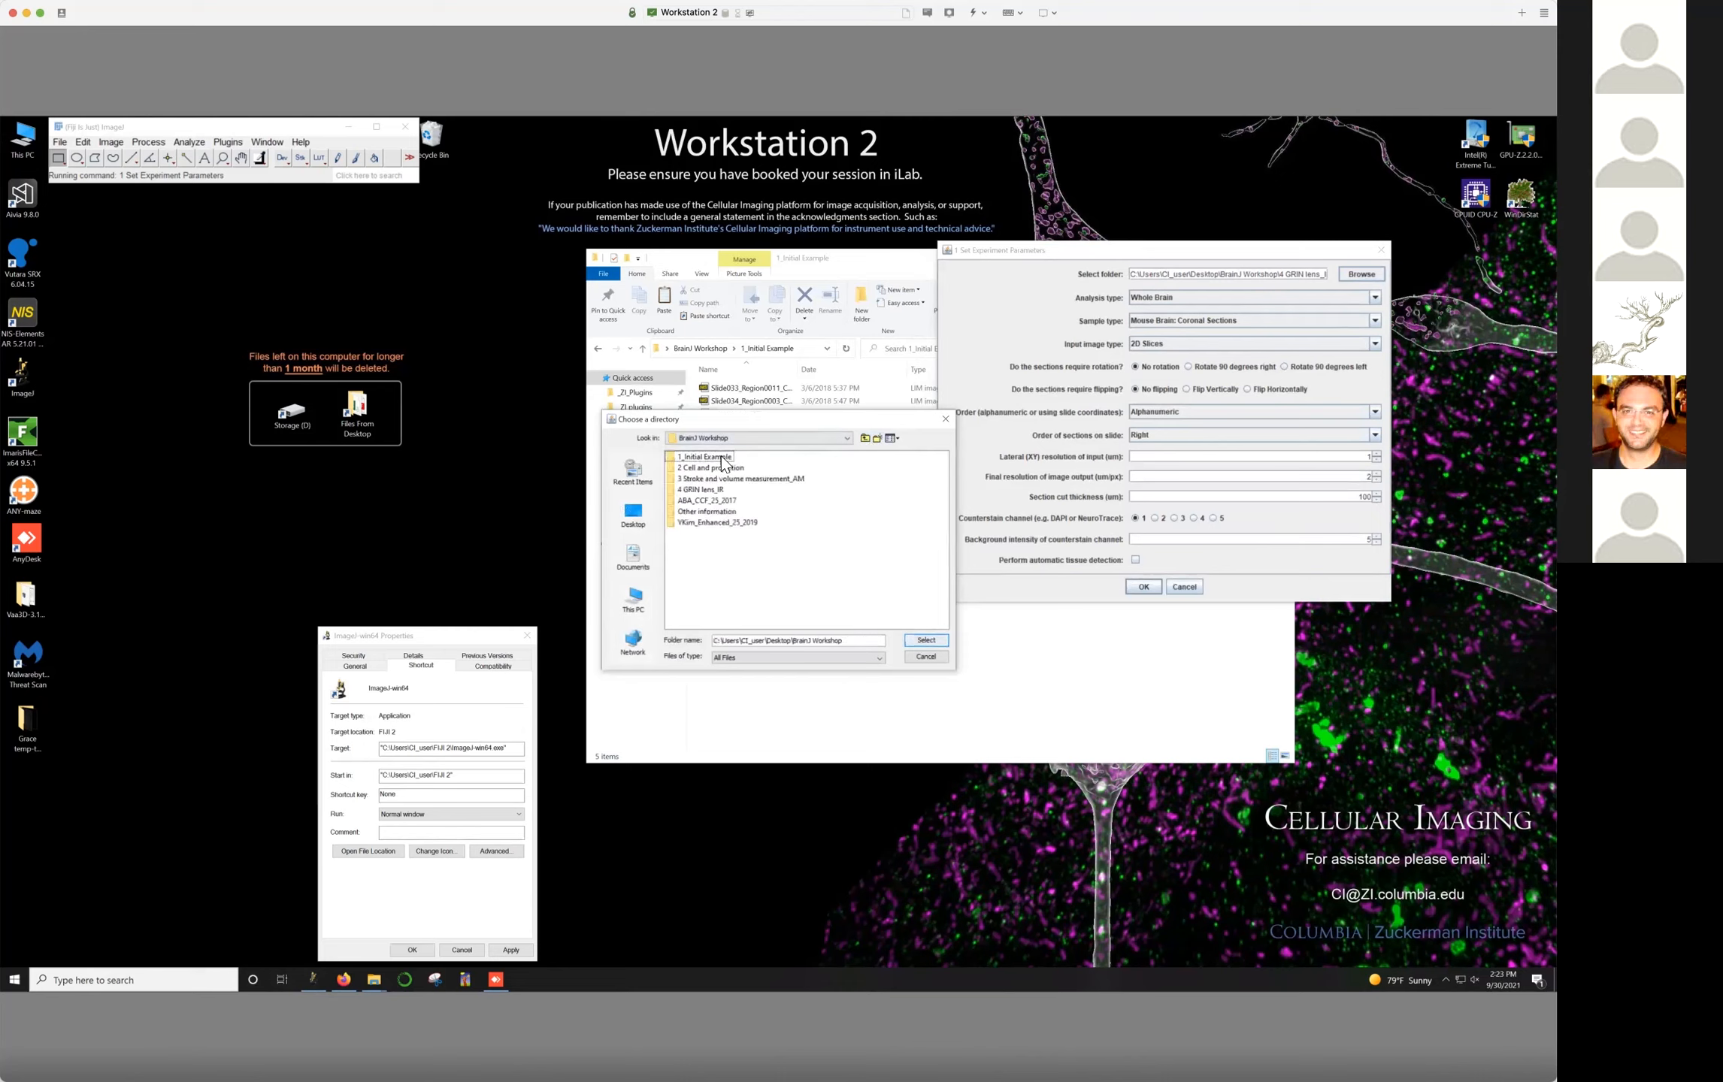
pyautogui.click(926, 638)
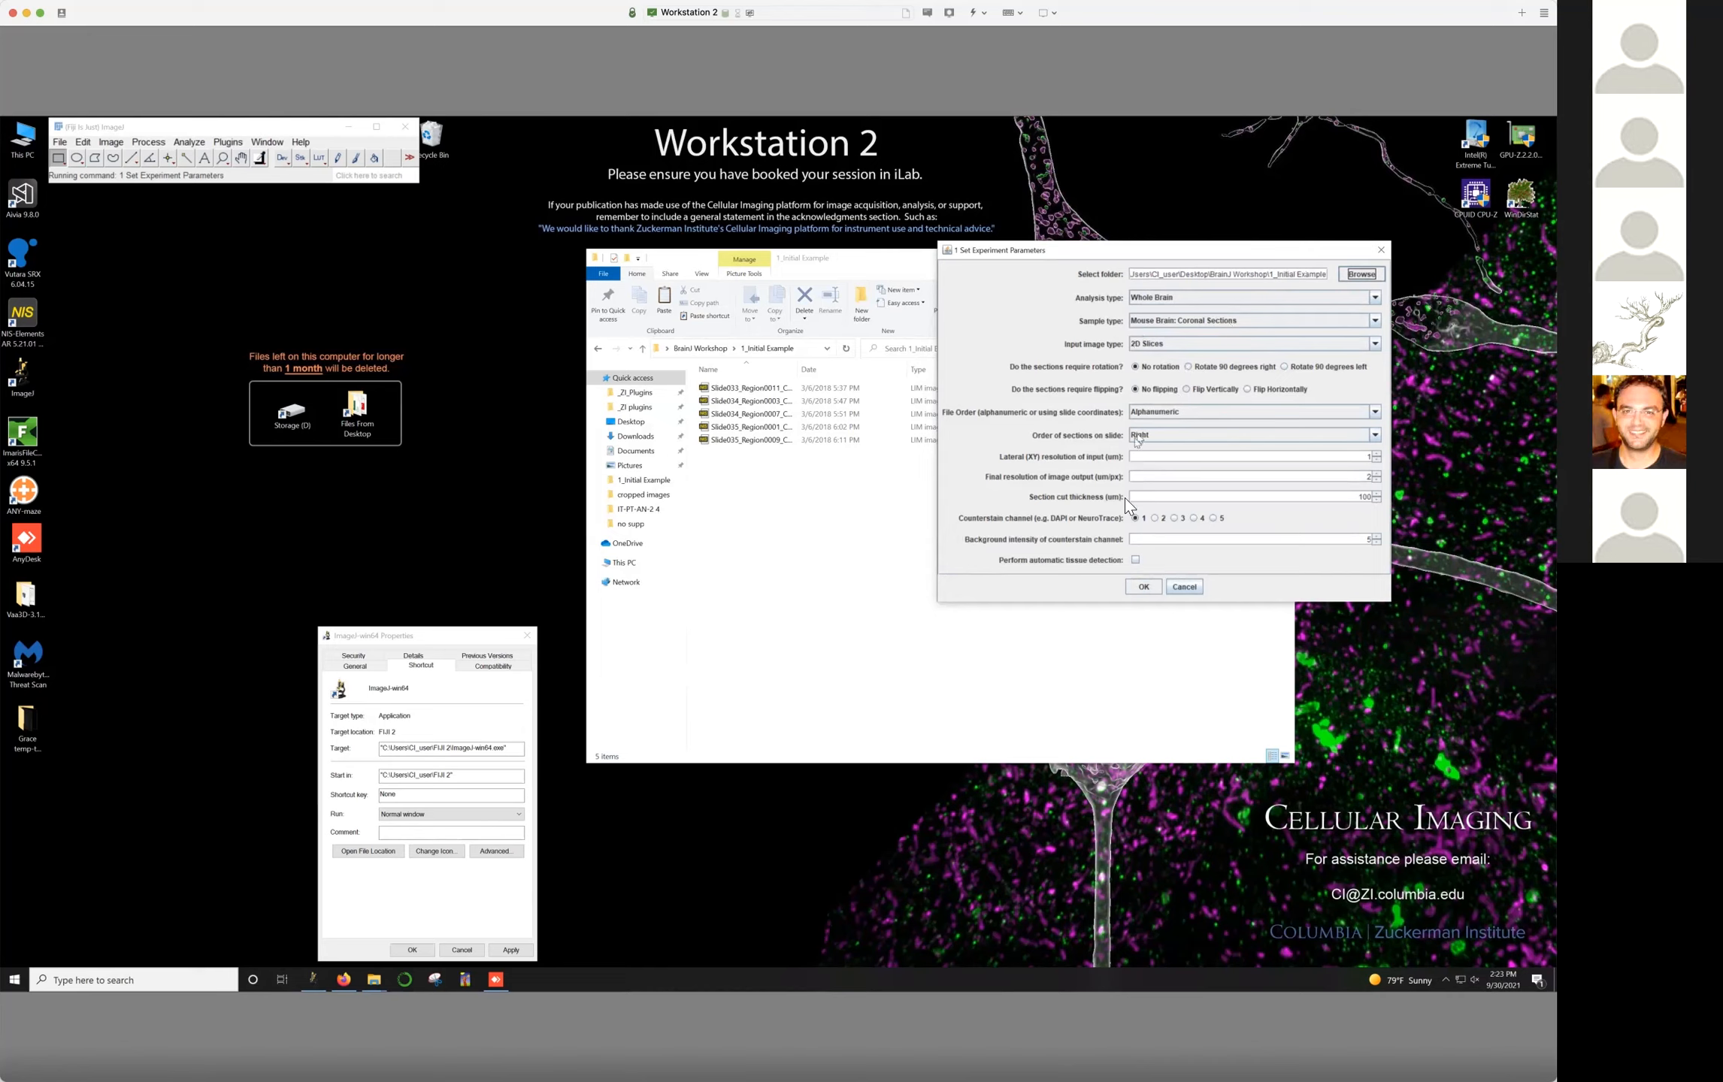
# Review the section cut thickness and final output resolution settings, and cancel the experiment parameters
pyautogui.click(1330, 496)
pyautogui.click(1360, 472)
pyautogui.click(1362, 472)
pyautogui.click(1183, 587)
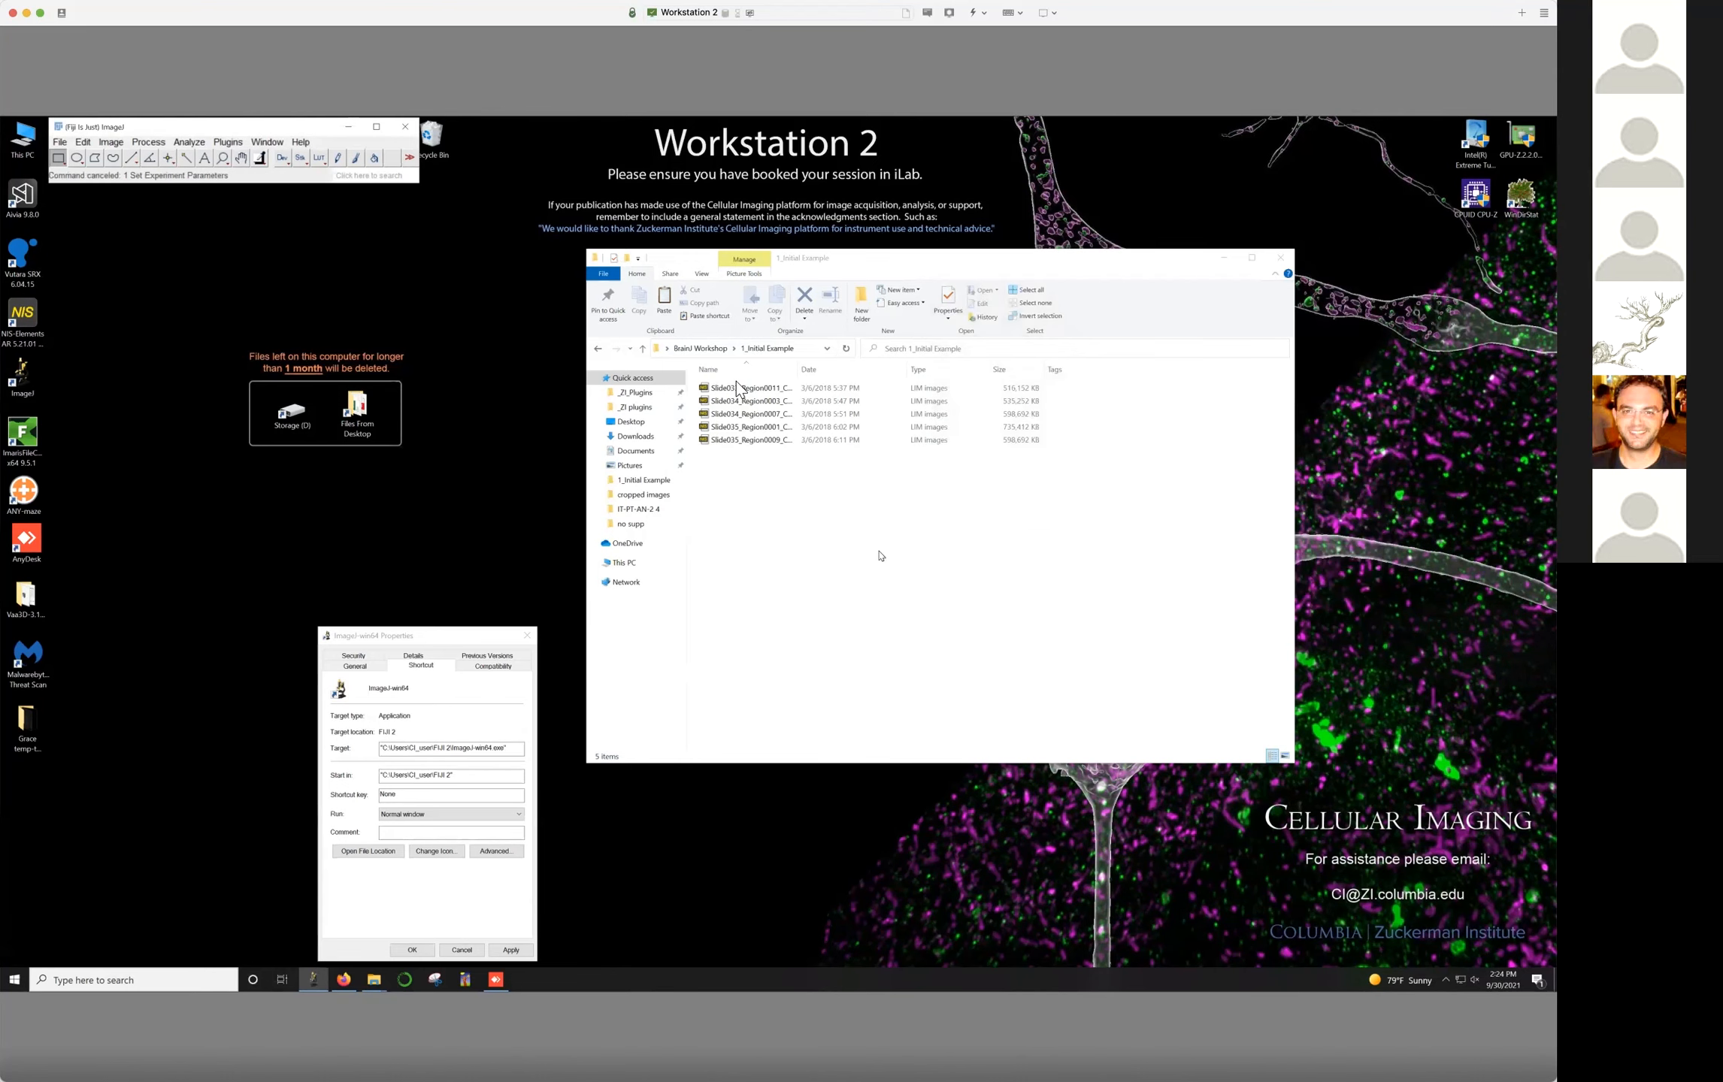
# Open the Slide033_Region0011 image in Fiji as a Bio-Formats hyperstack, and move the Fiji and image windows clear
pyautogui.moveTo(736, 383); pyautogui.dragTo(256, 182)
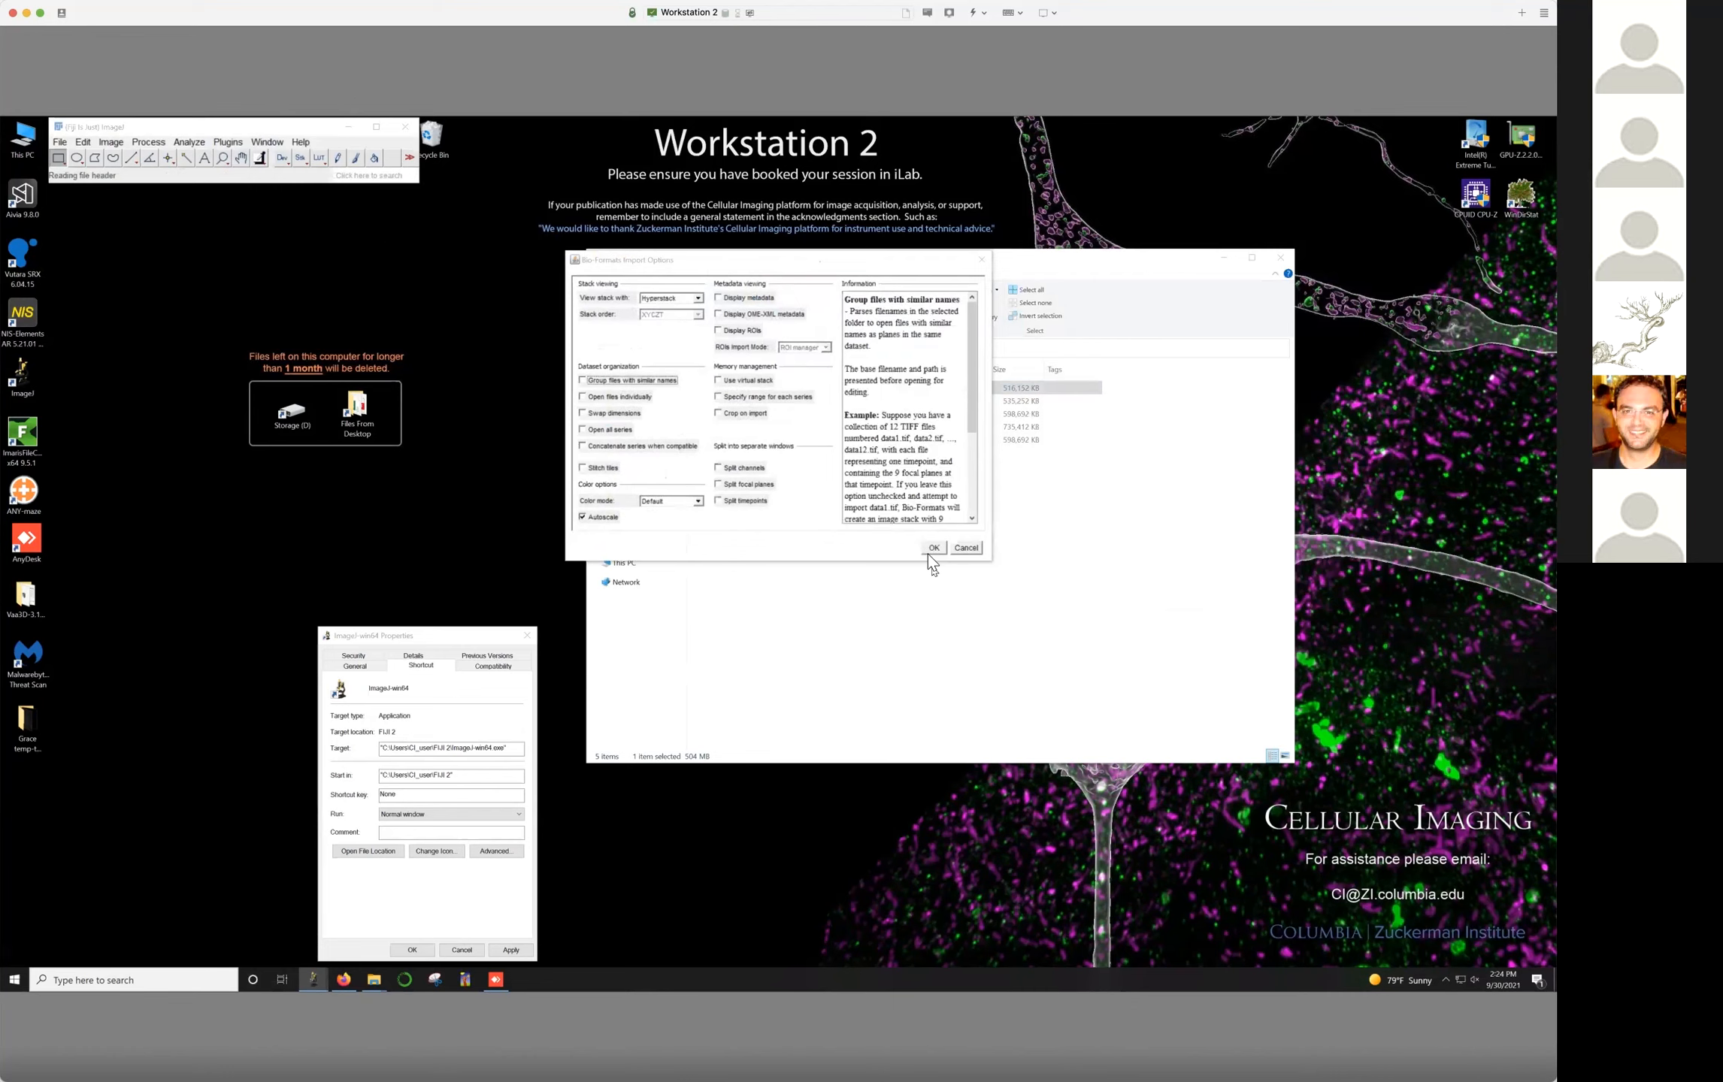
pyautogui.click(932, 551)
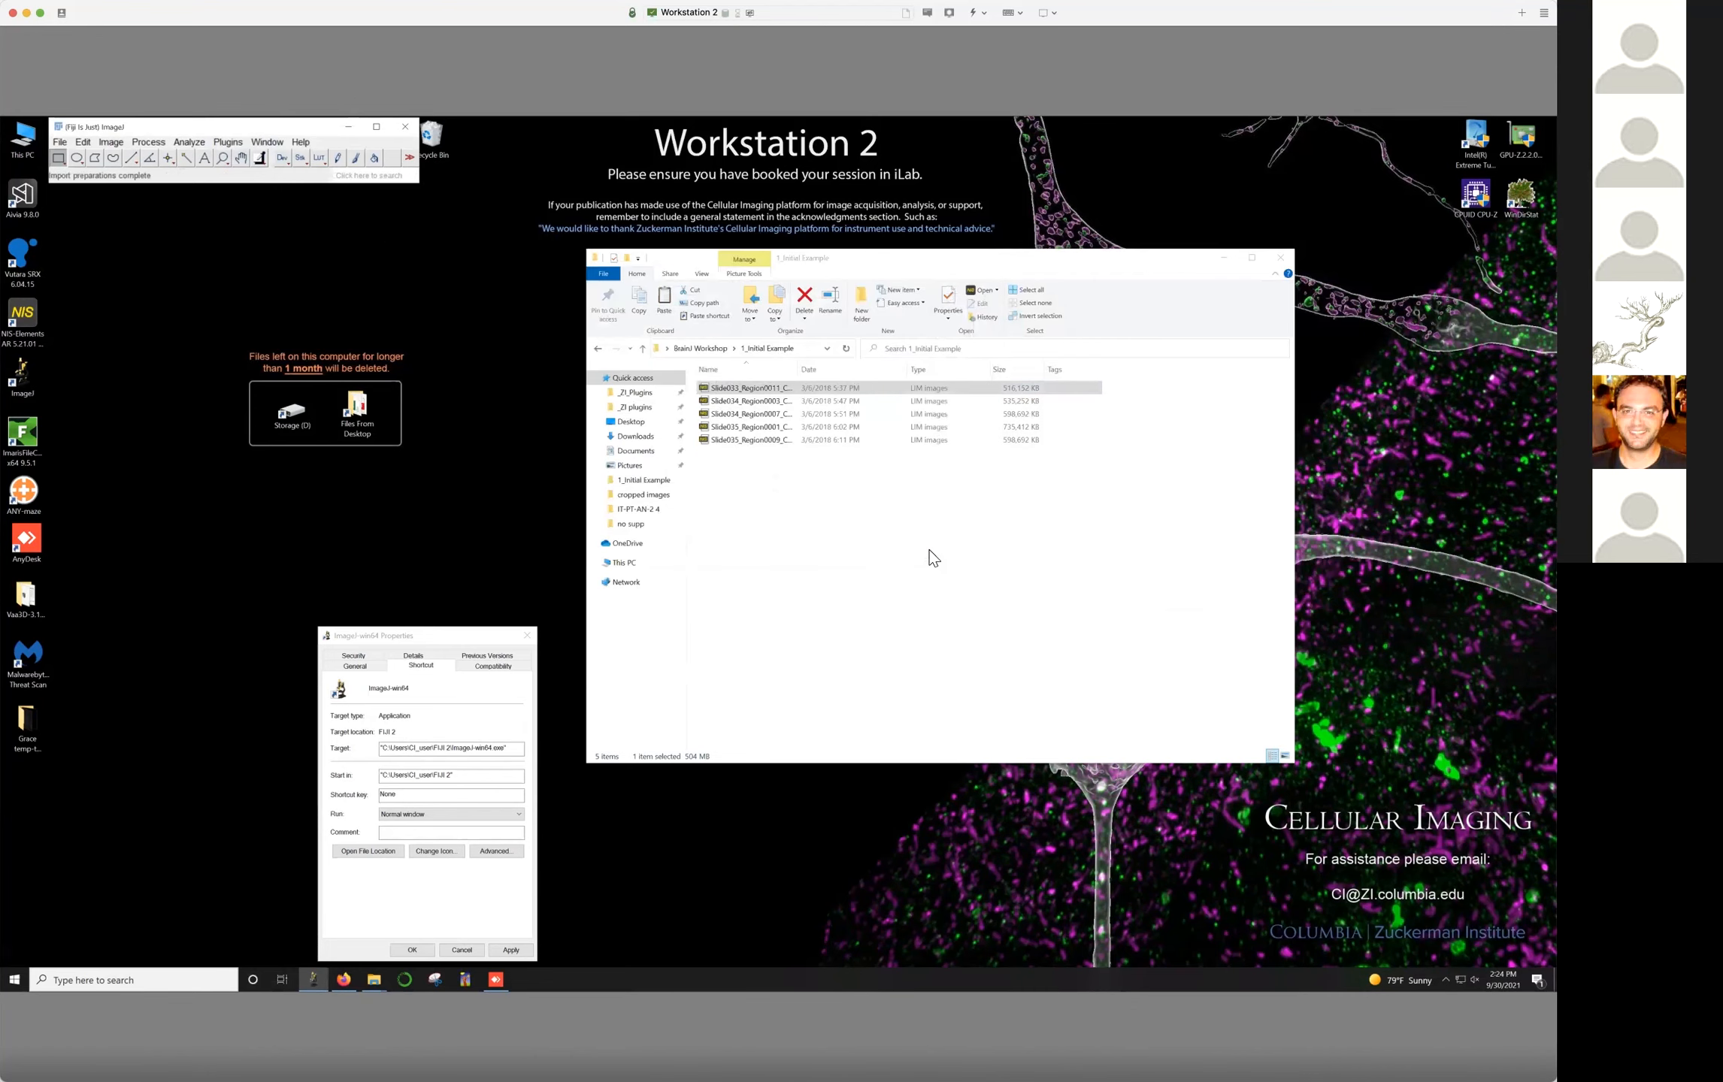
pyautogui.click(753, 390)
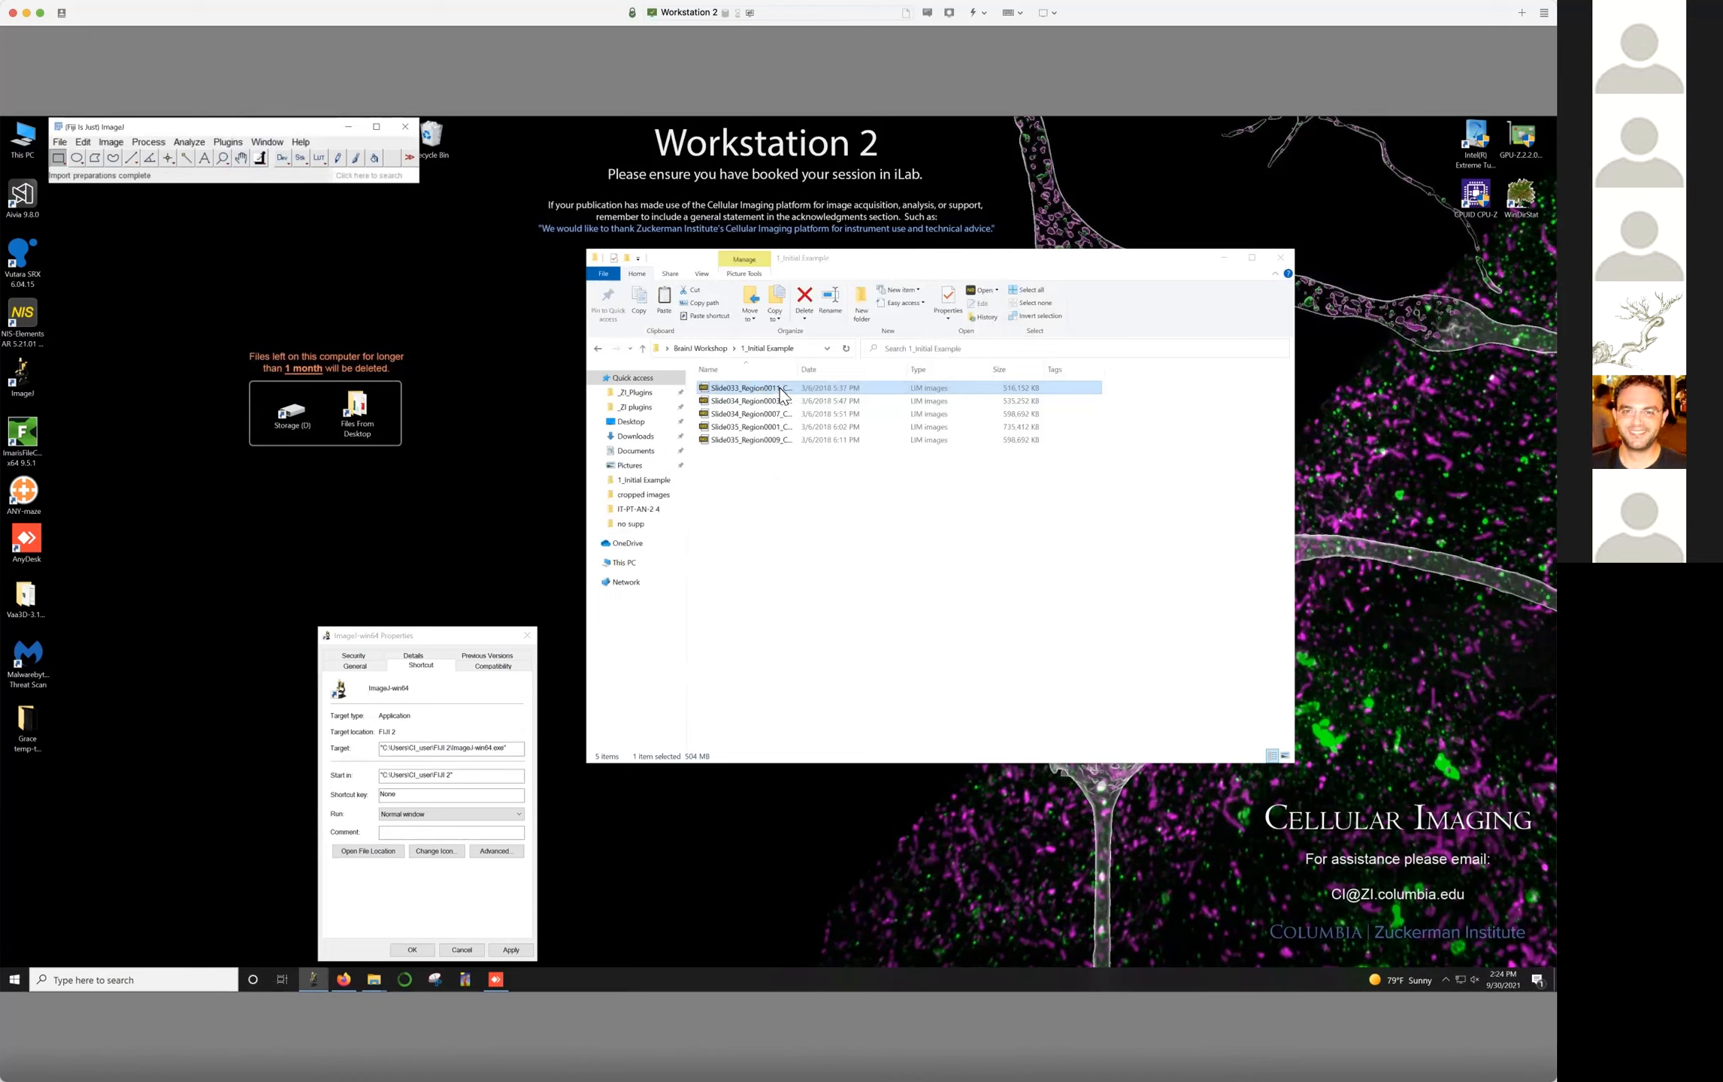
pyautogui.click(223, 133)
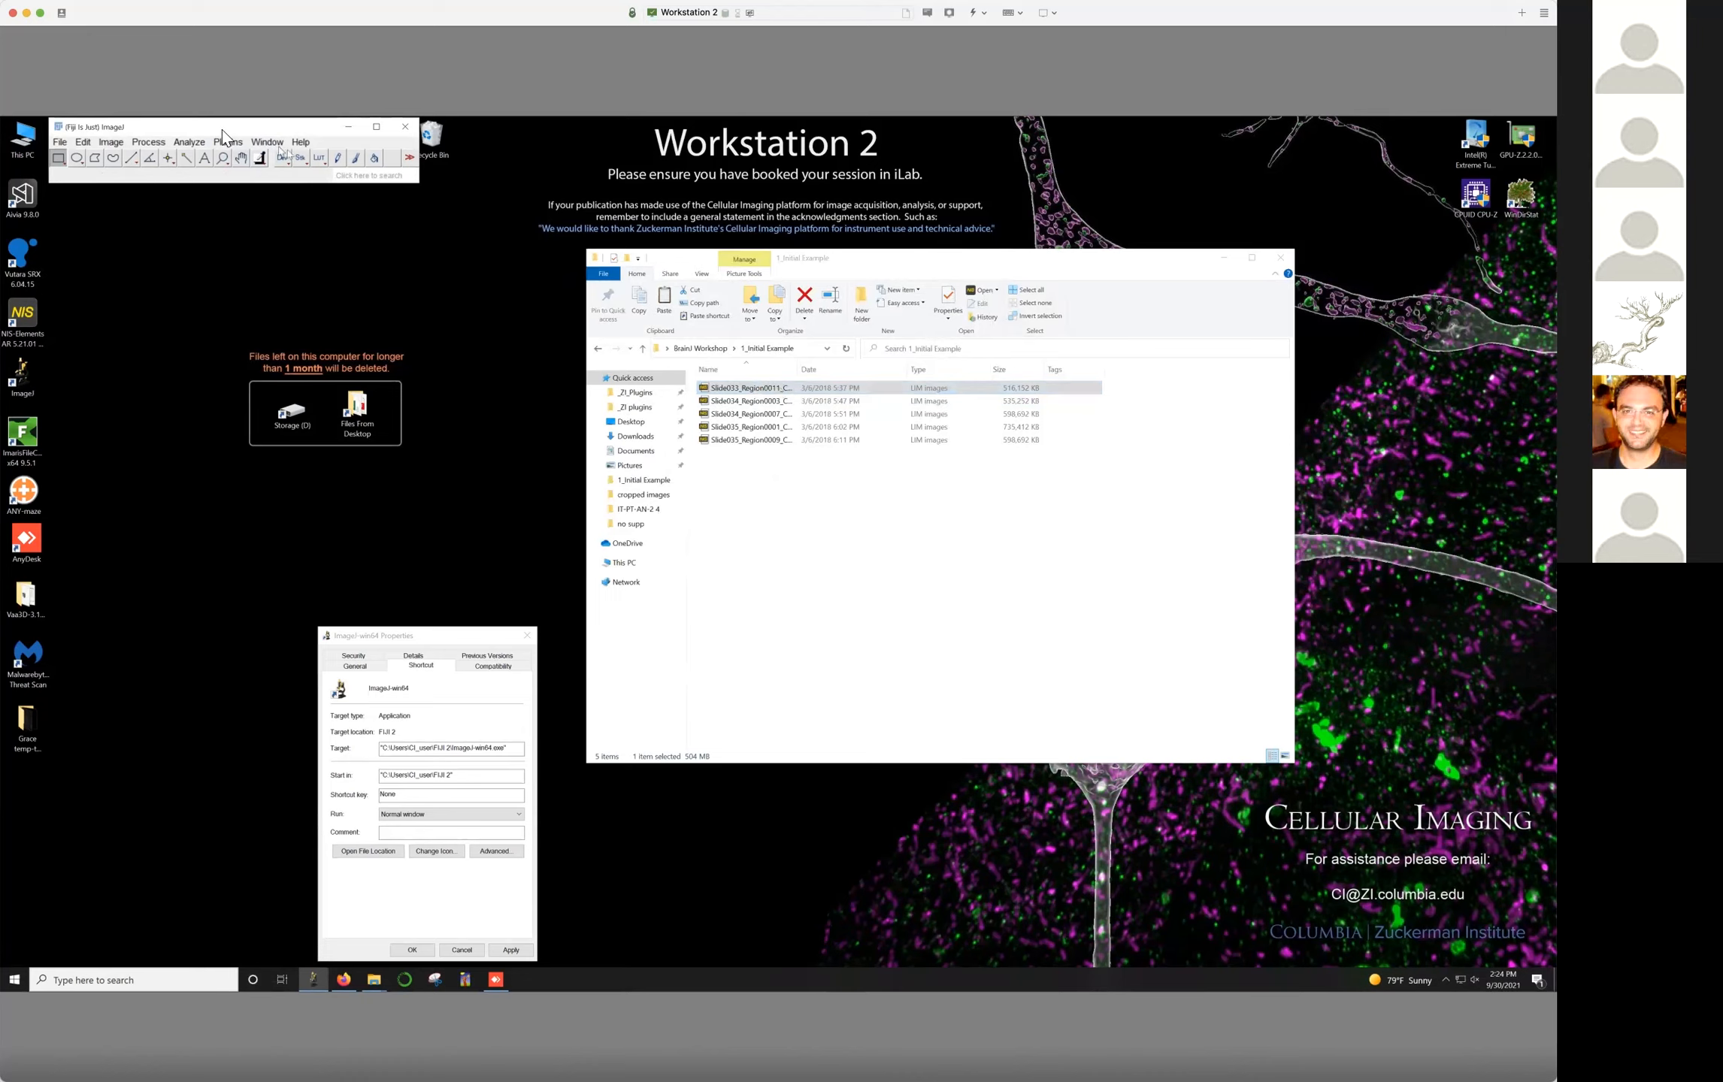
pyautogui.moveTo(223, 130); pyautogui.dragTo(414, 143)
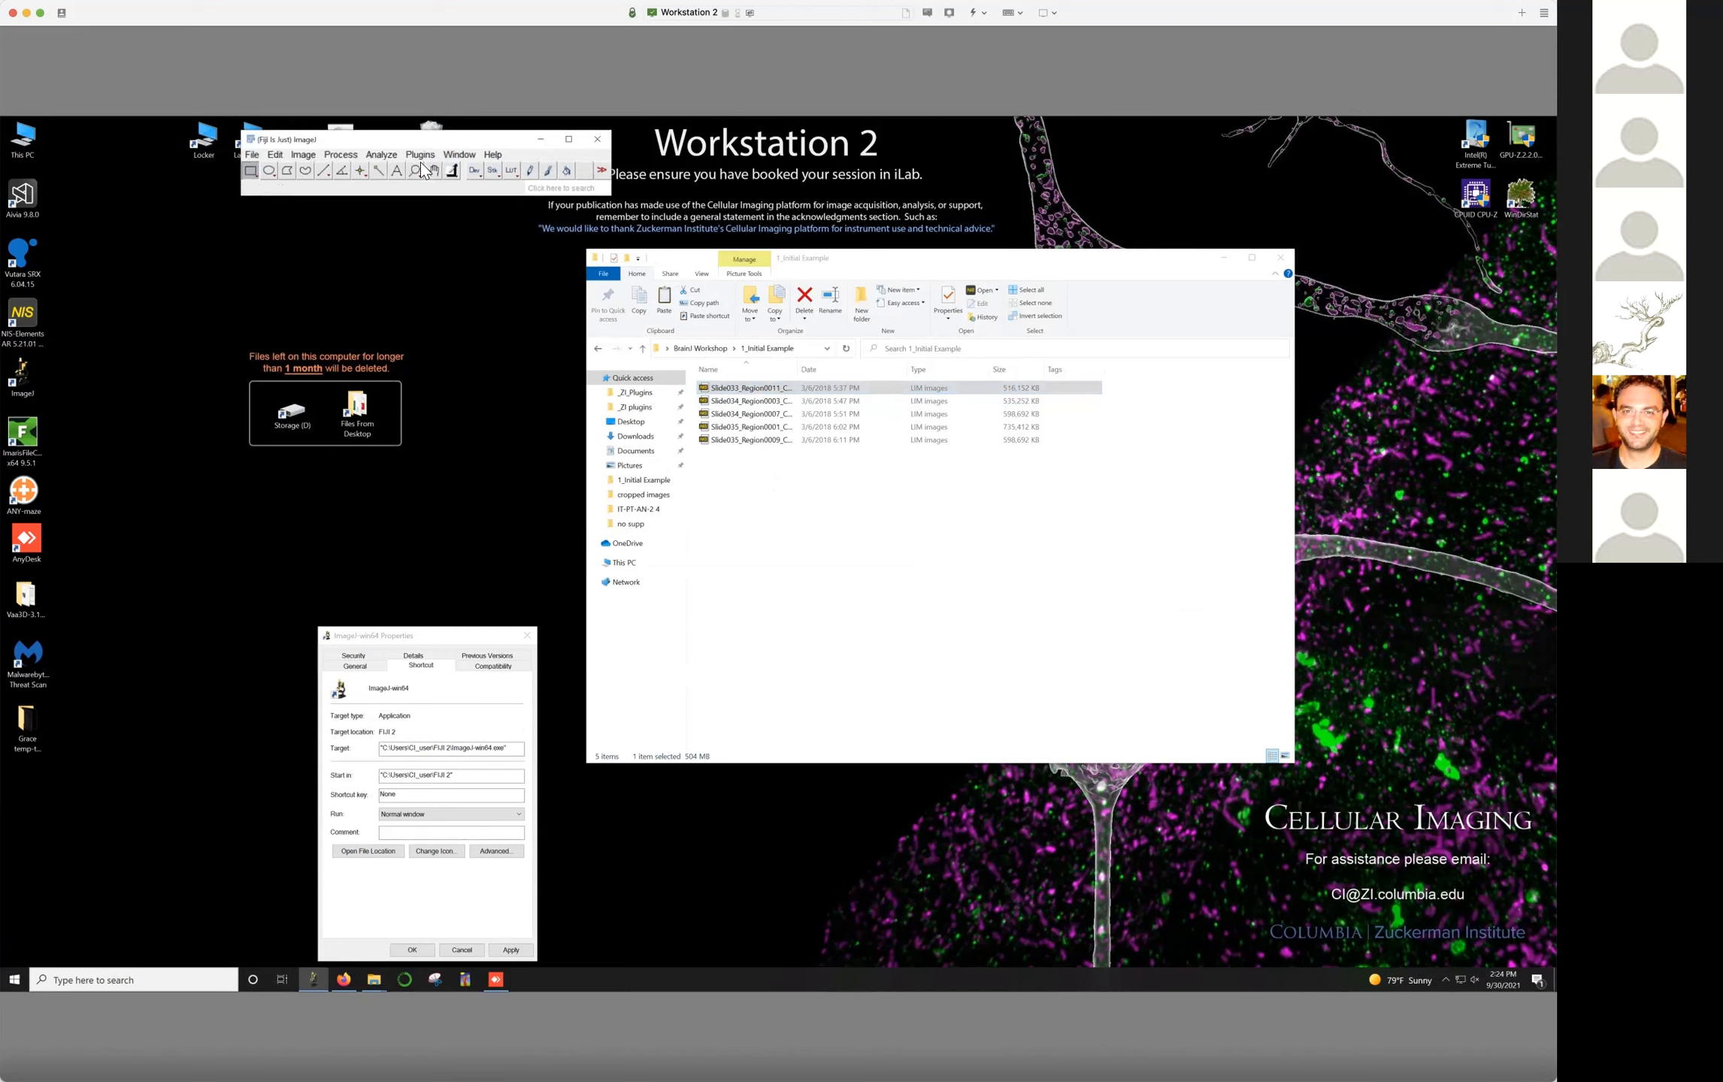
pyautogui.moveTo(227, 215); pyautogui.dragTo(506, 225)
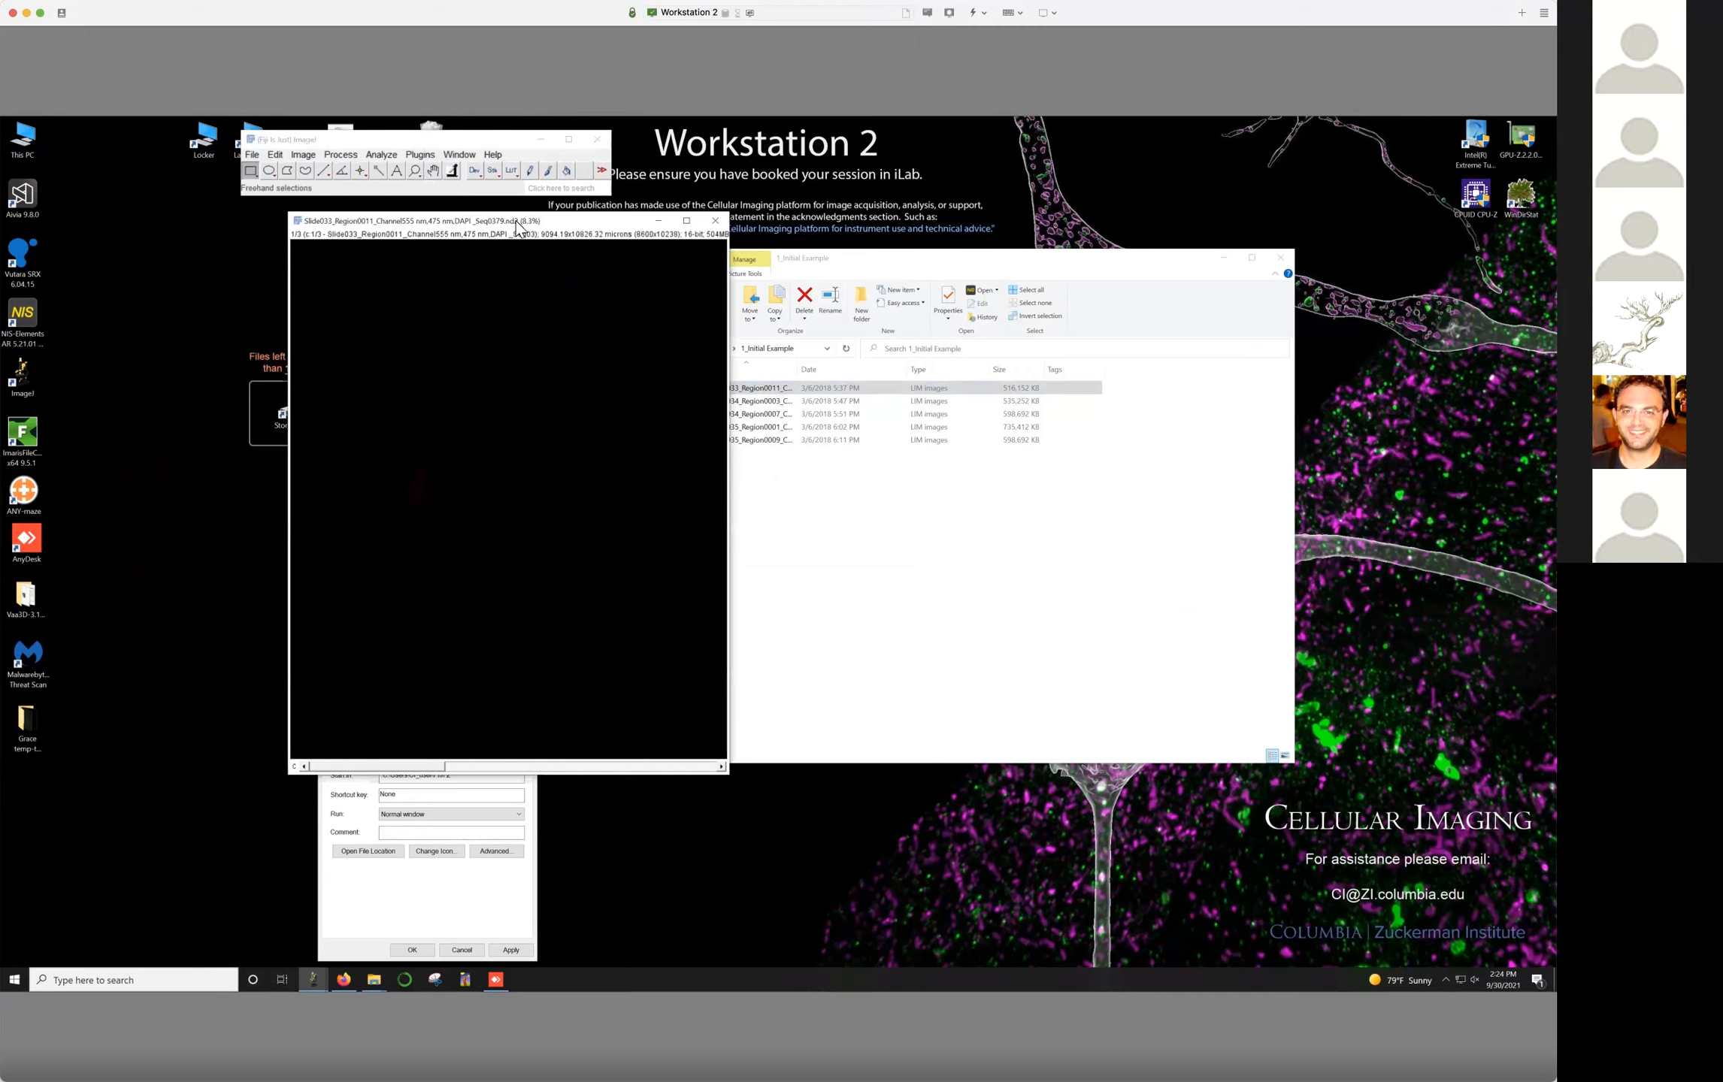
pyautogui.moveTo(519, 226); pyautogui.dragTo(524, 224)
# Open Brightness/Contrast beside the slide image, show its second channel, and lower the display maximum
pyautogui.hotkey('ctrl', 'shift', 'c')
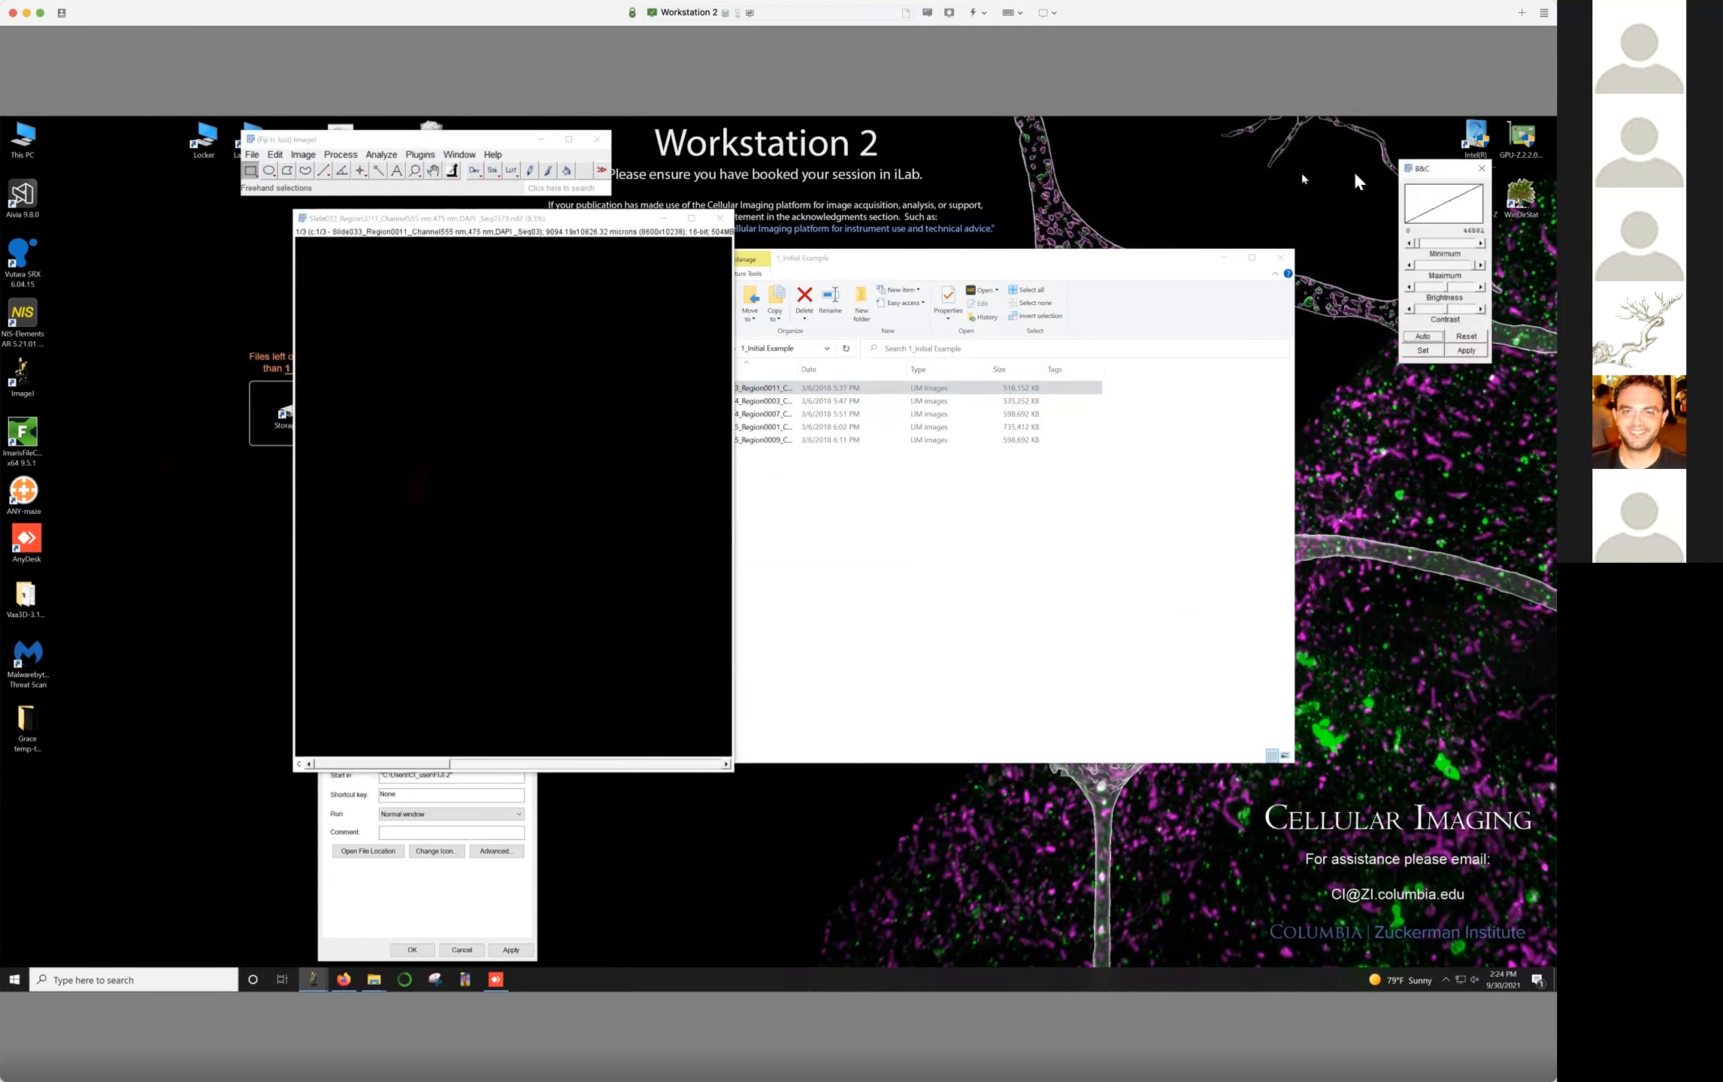
pyautogui.moveTo(1419, 175); pyautogui.dragTo(990, 168)
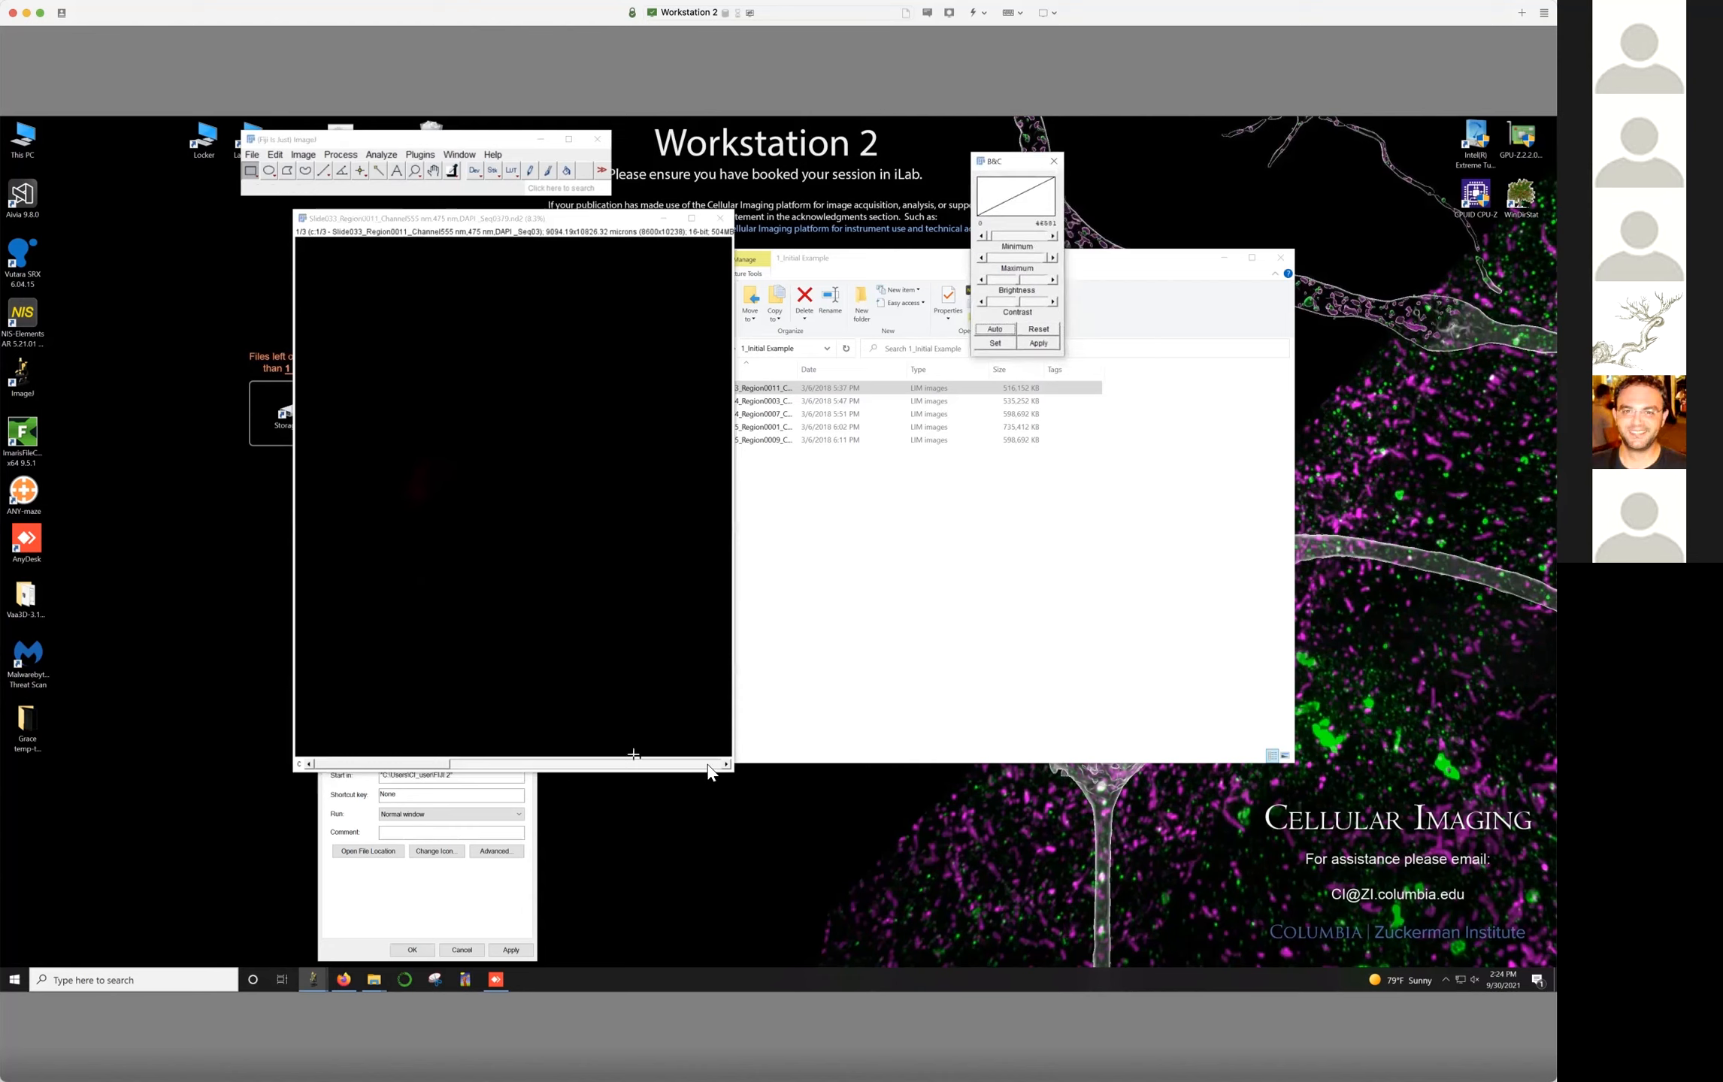
pyautogui.click(679, 765)
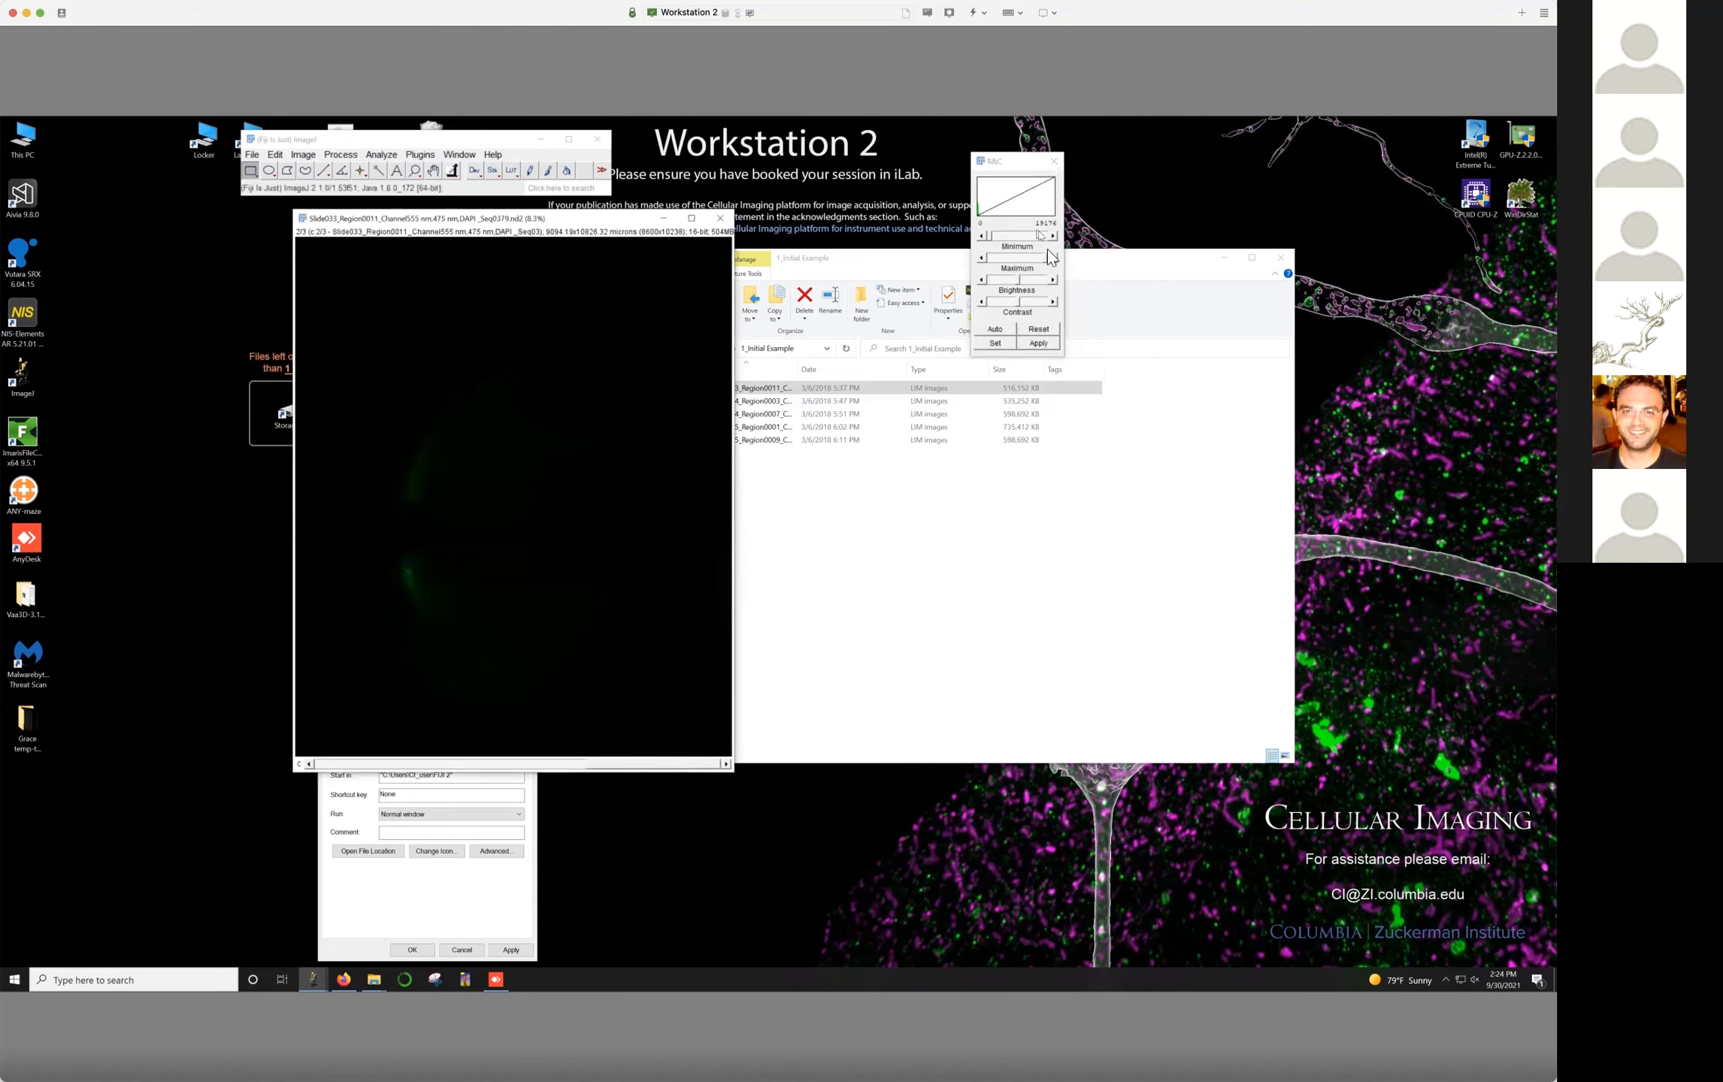
pyautogui.moveTo(1050, 258); pyautogui.dragTo(996, 259)
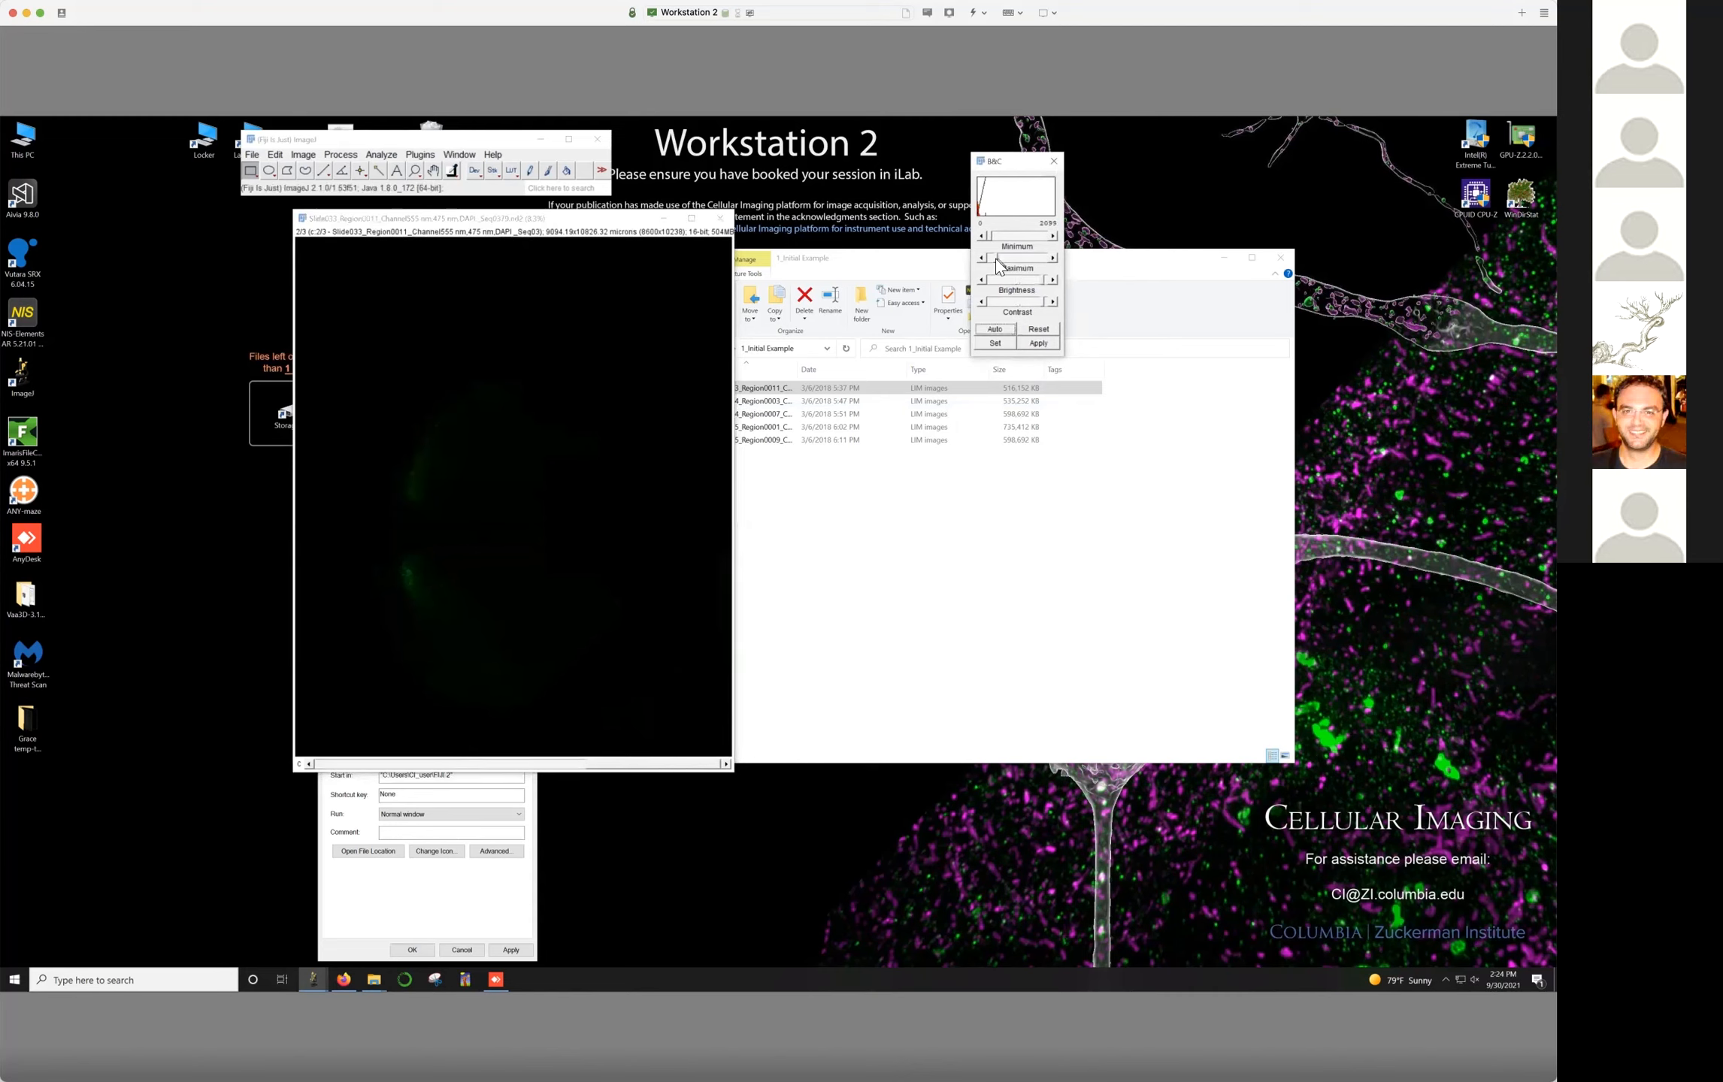
# Show the slide's third channel with a lowered display maximum to inspect the section's orientation, and close the image
pyautogui.click(543, 765)
pyautogui.moveTo(546, 765); pyautogui.dragTo(628, 764)
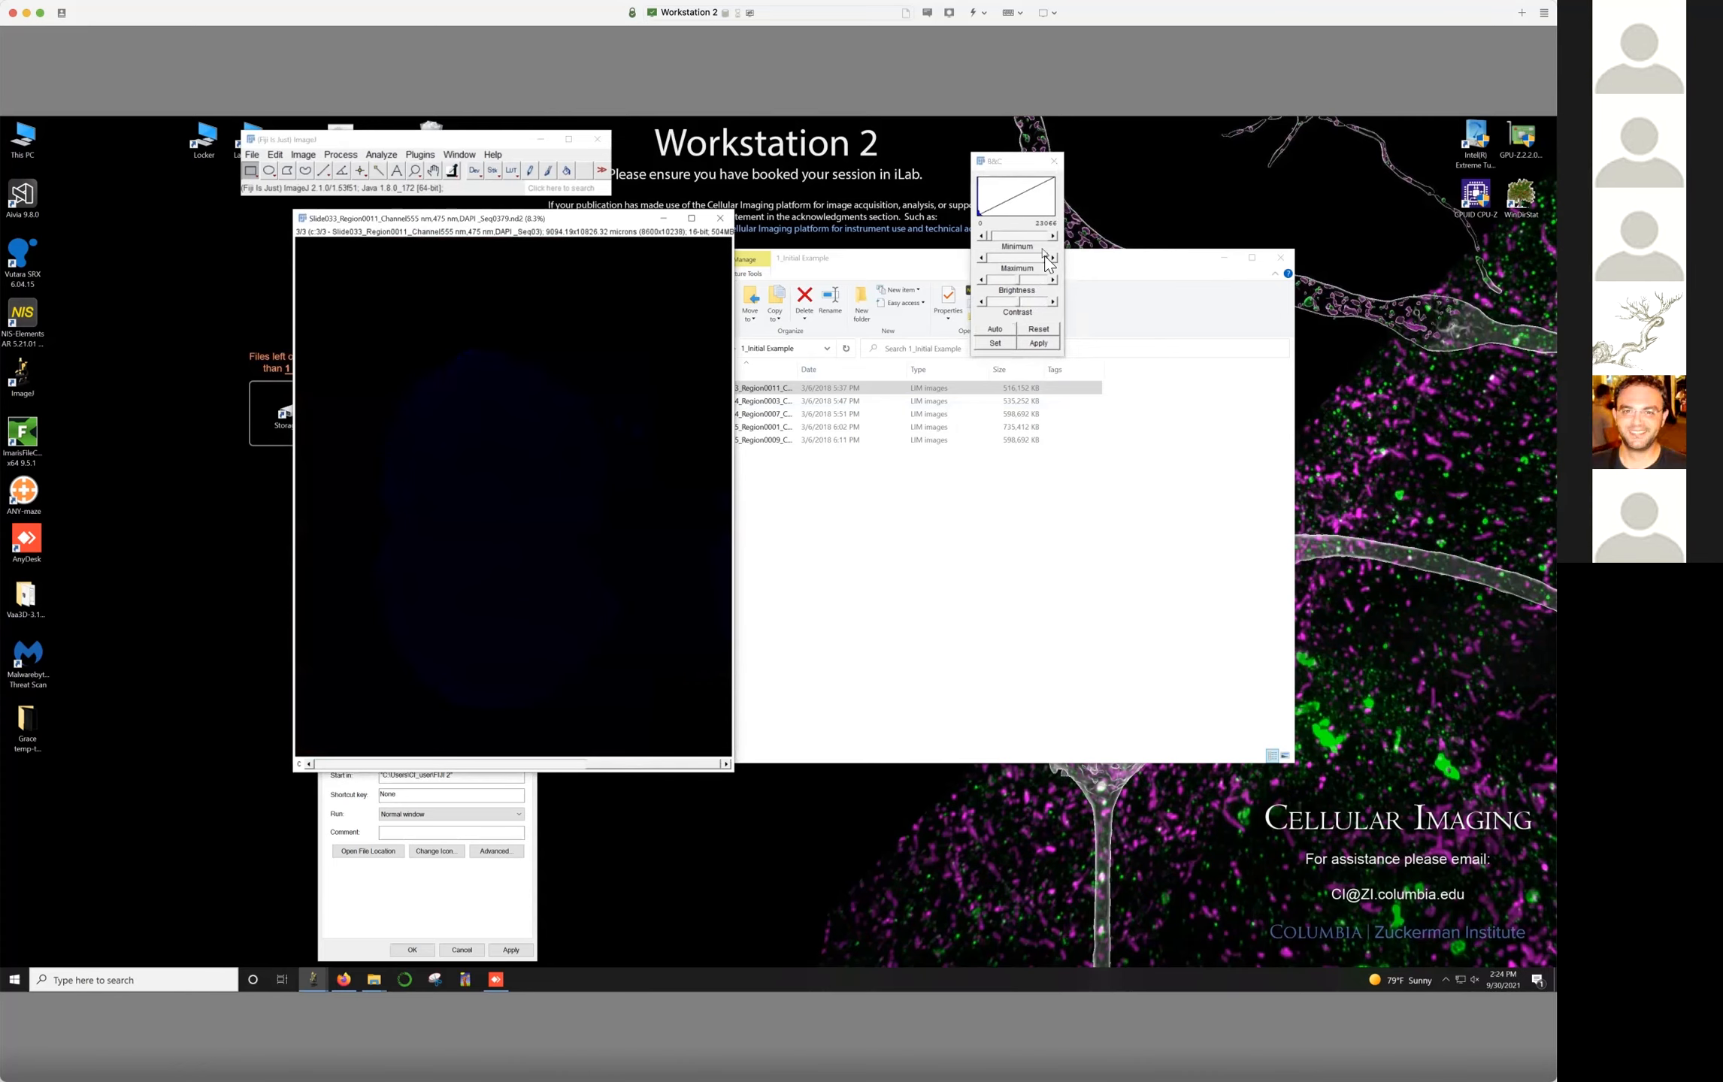
pyautogui.moveTo(1048, 262); pyautogui.dragTo(995, 268)
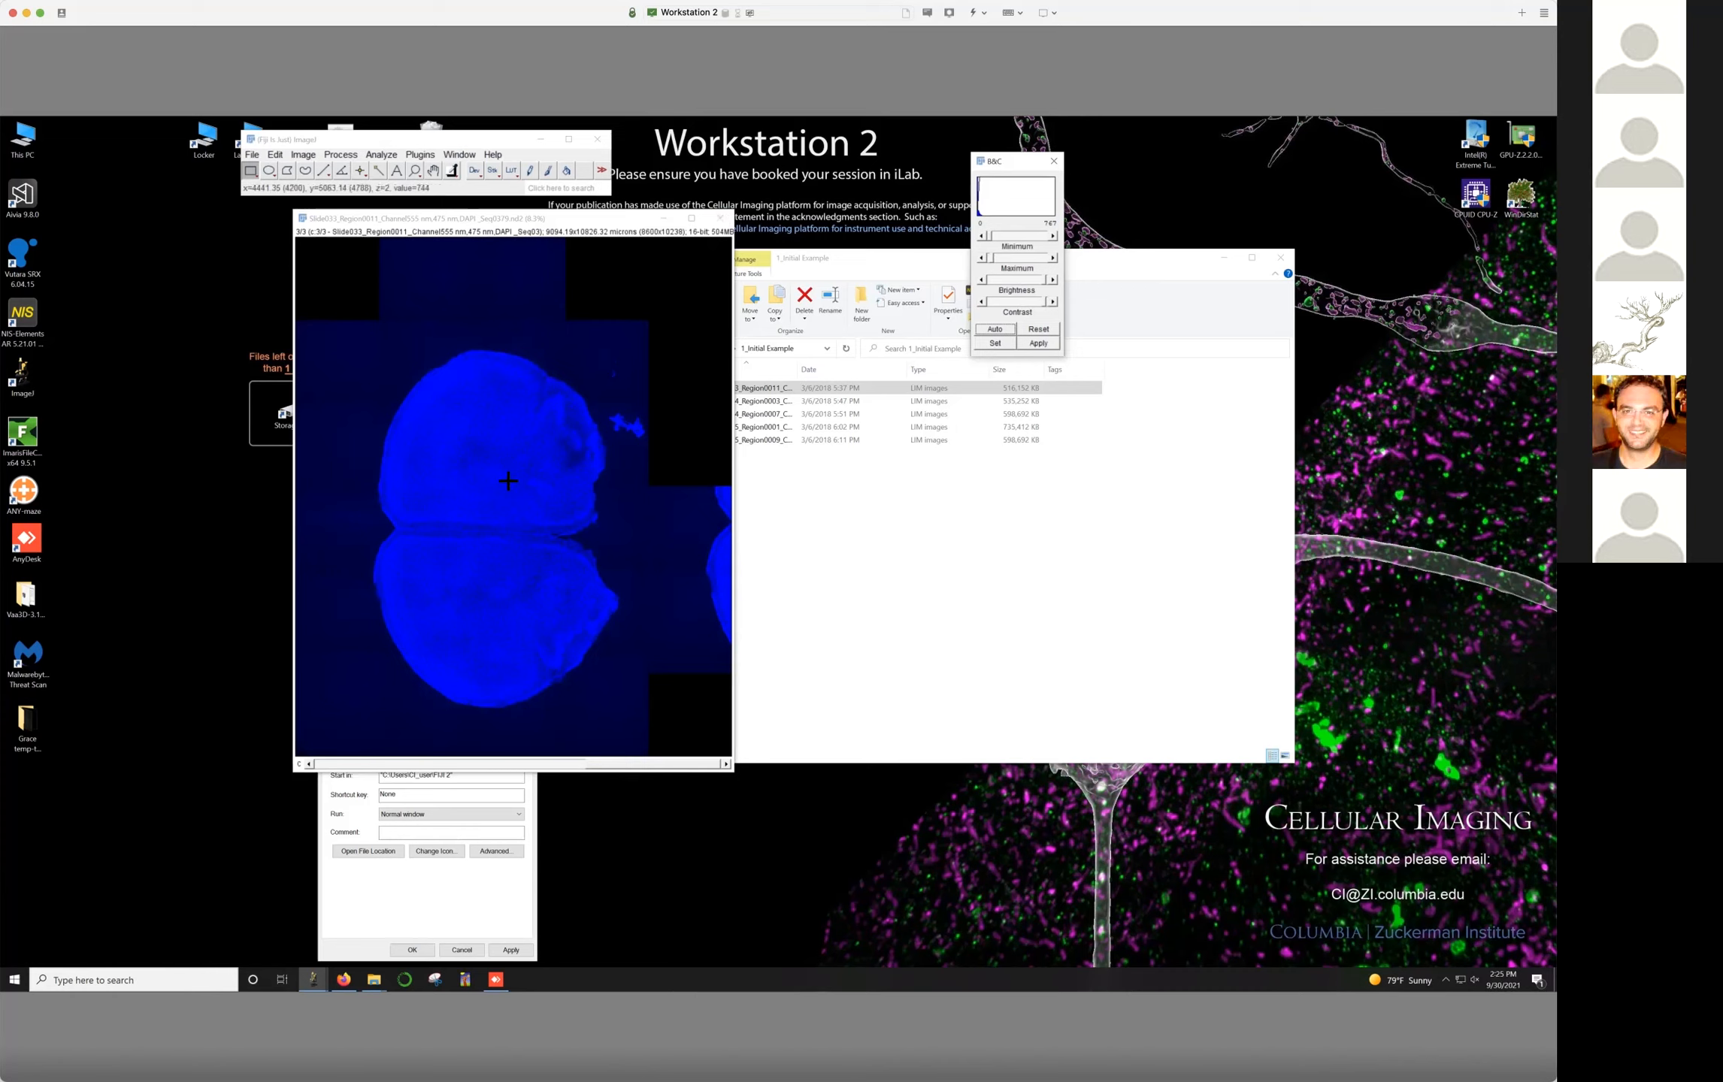
pyautogui.click(720, 218)
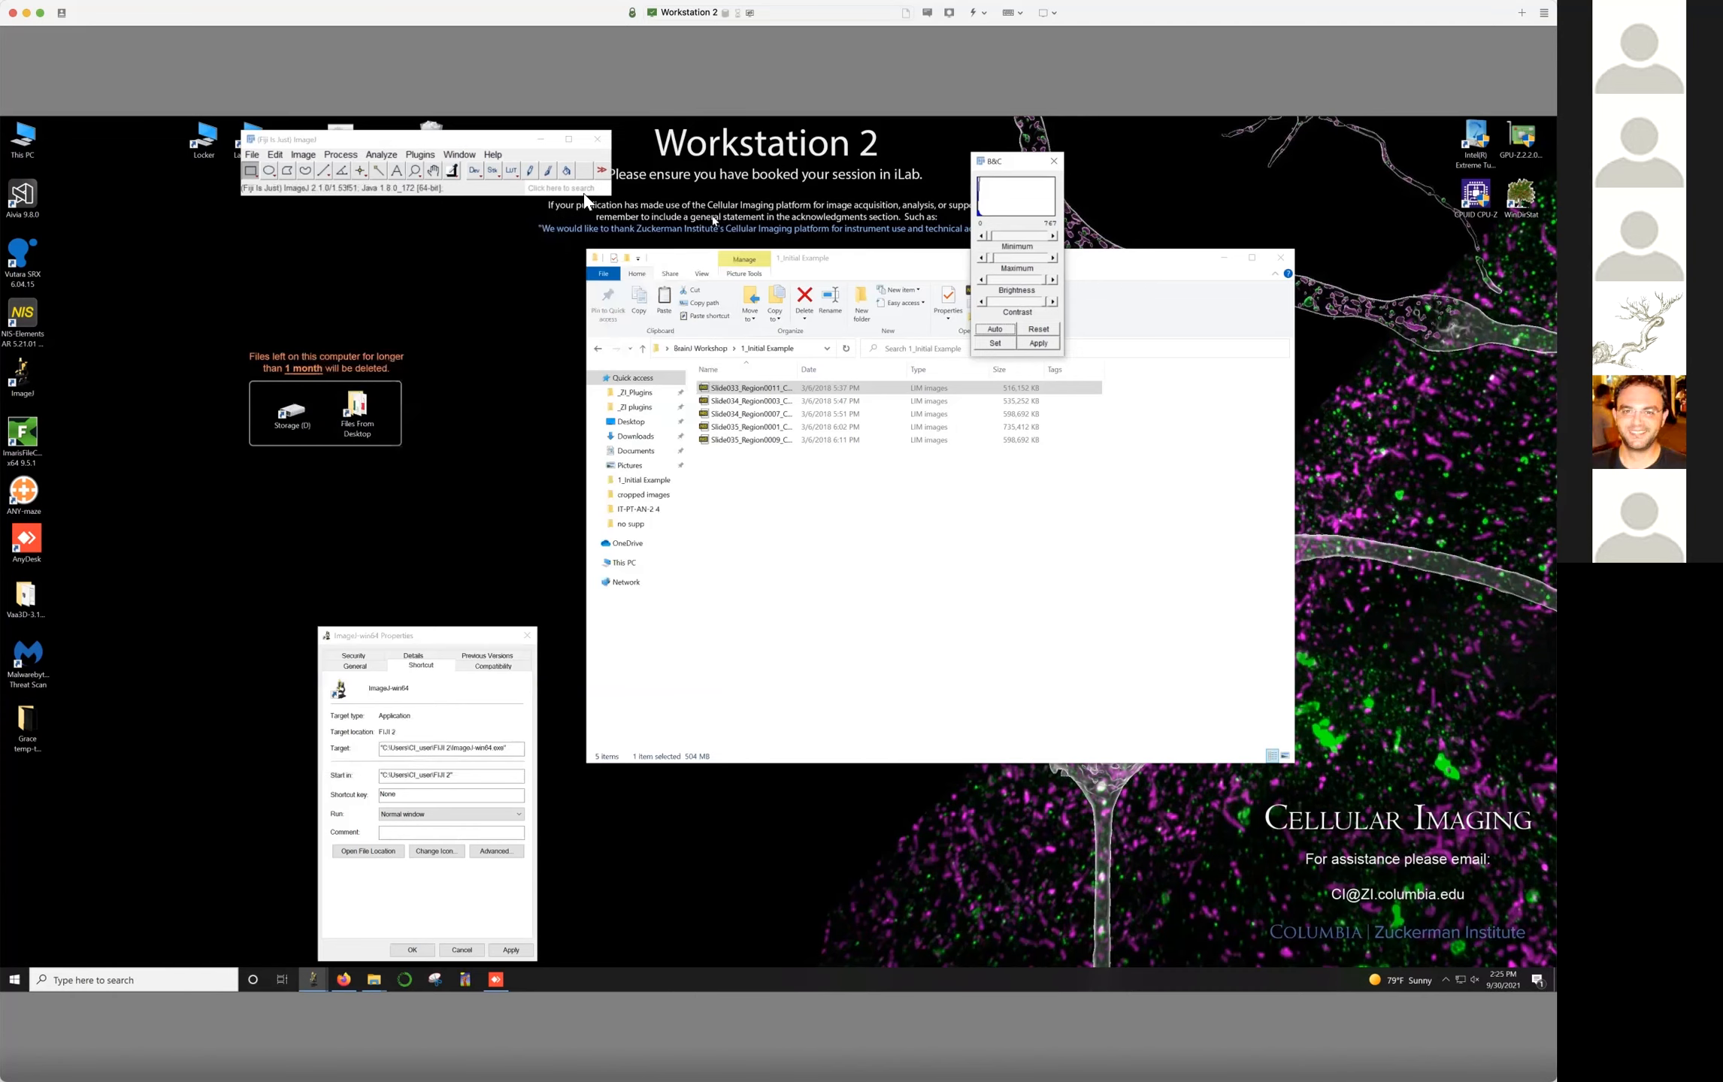
# Start BrainJ's 1 Set Experiment Parameters command and select the 1_Initial Example folder inside BrainJ Workshop
pyautogui.click(422, 156)
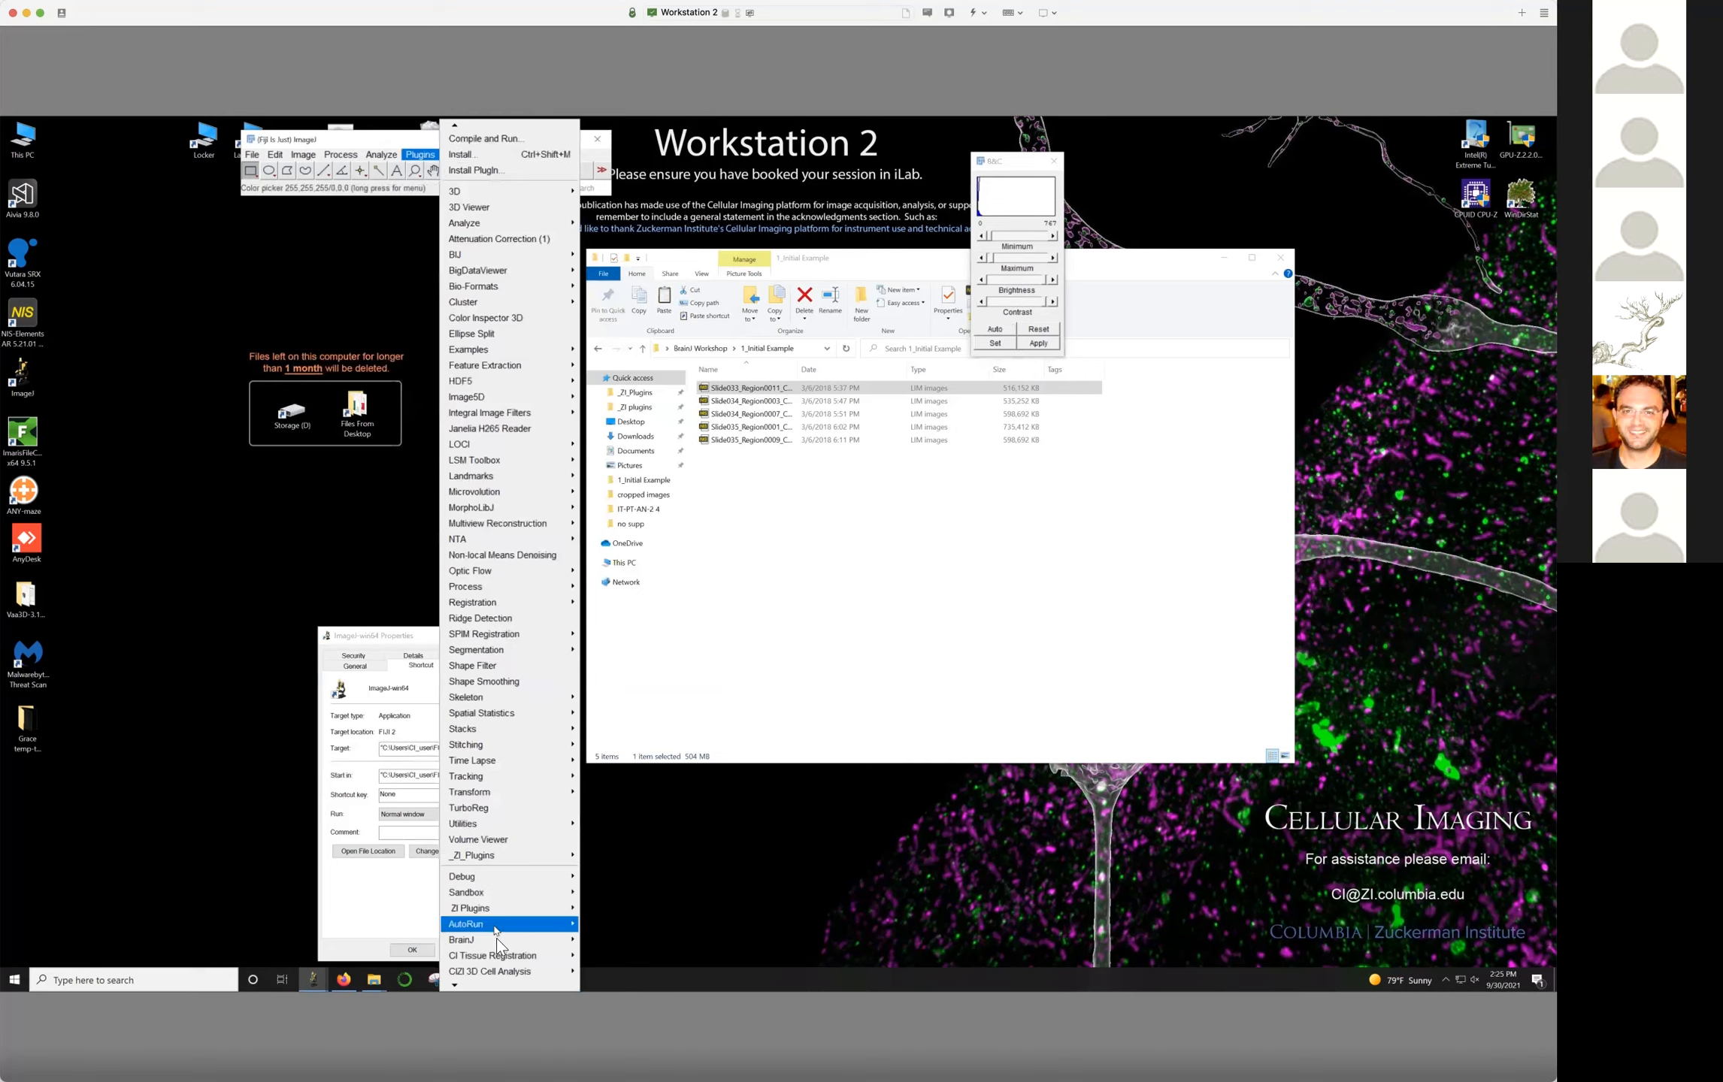
pyautogui.moveTo(499, 938)
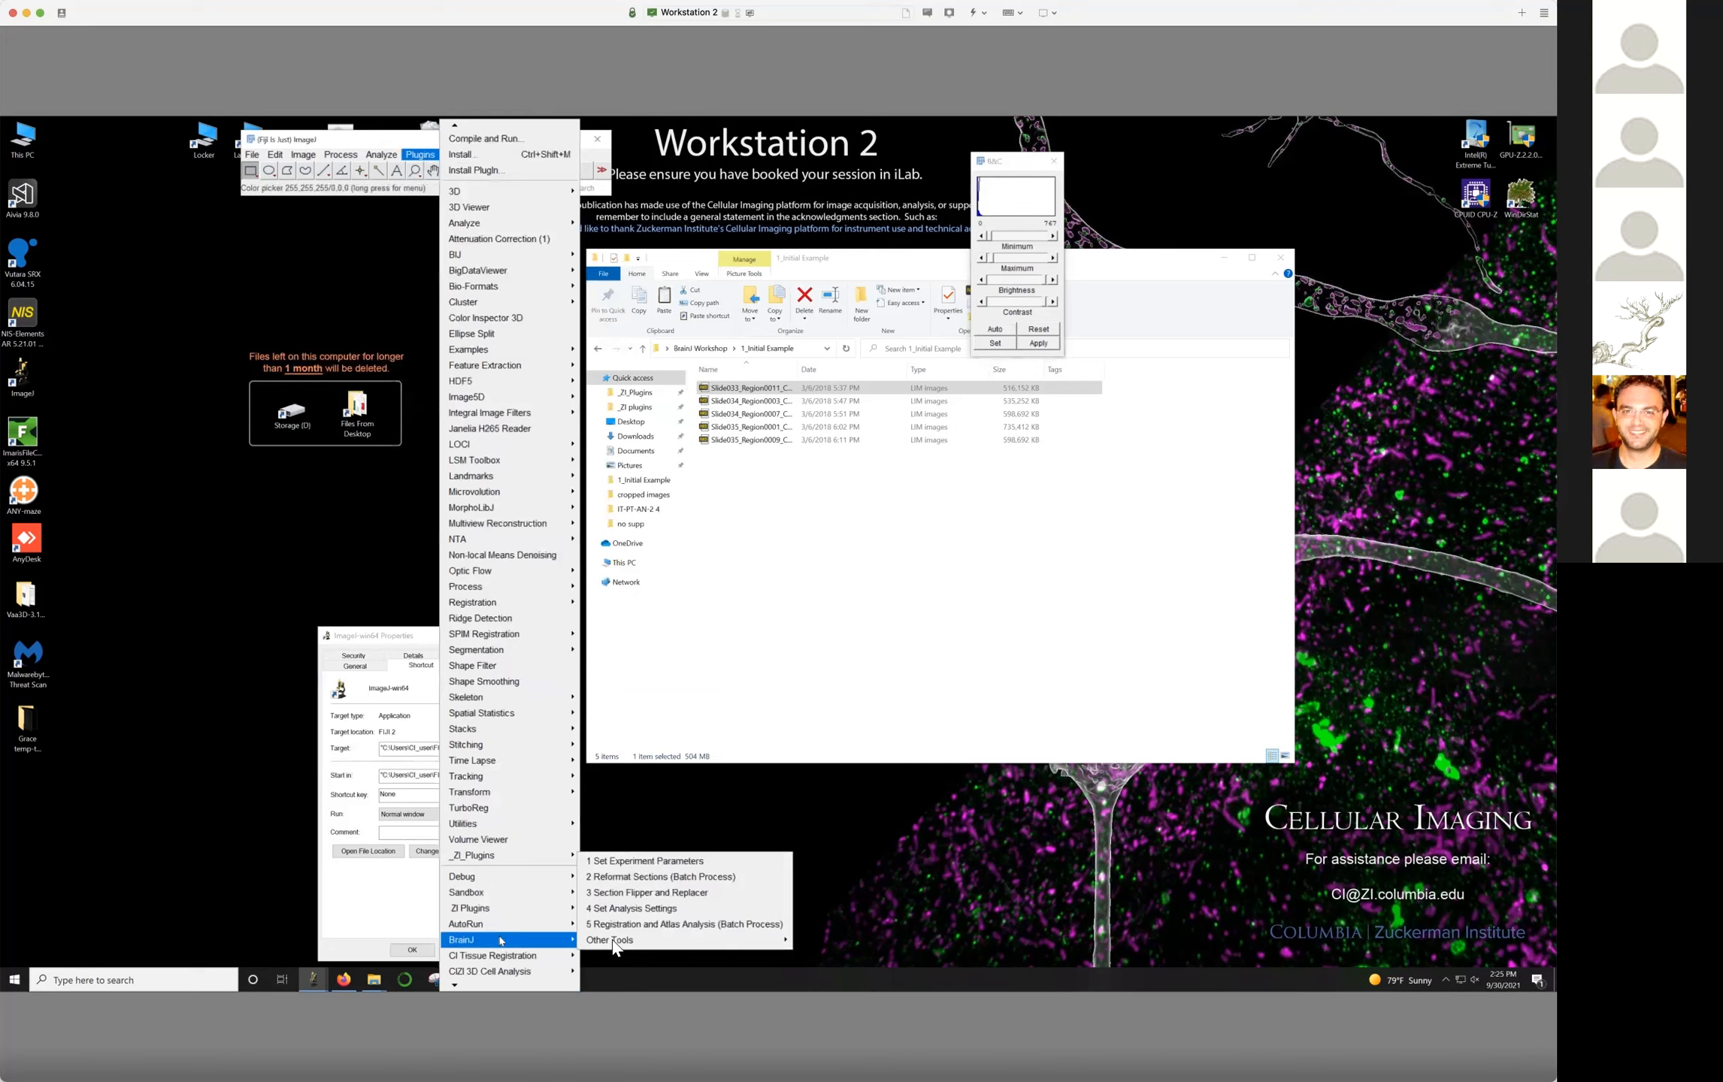
pyautogui.click(631, 864)
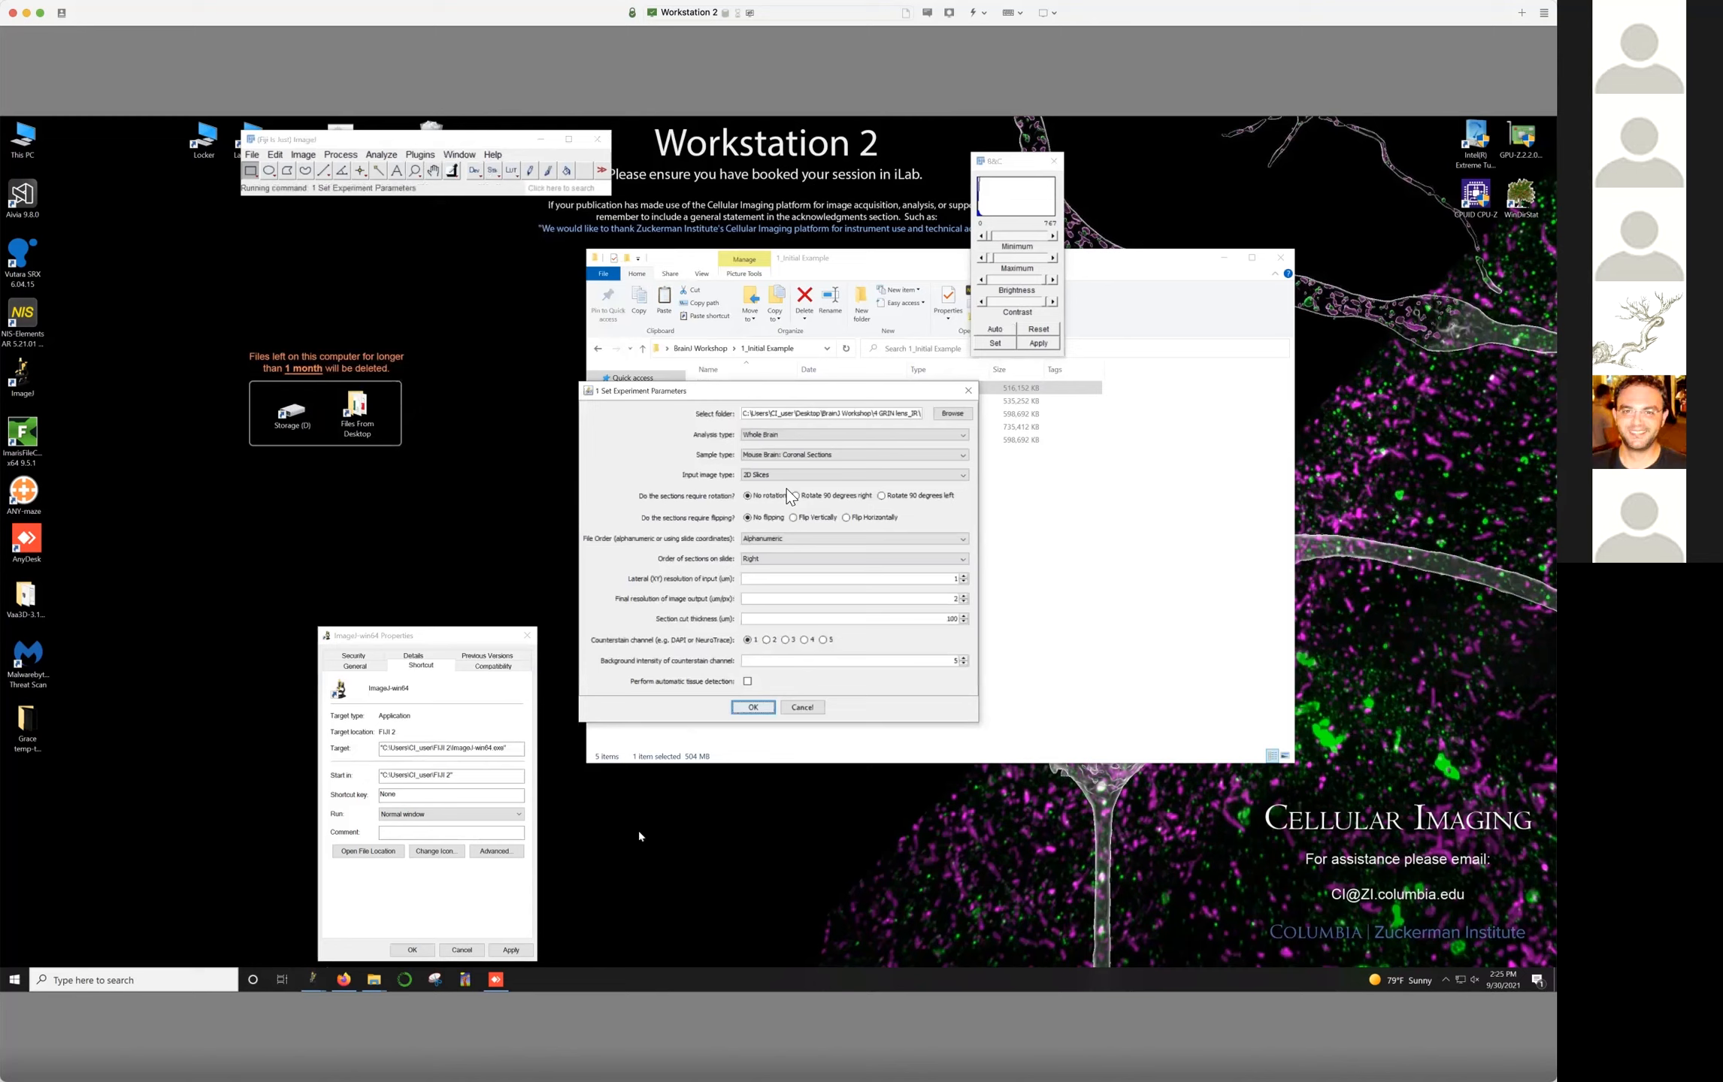
pyautogui.click(946, 413)
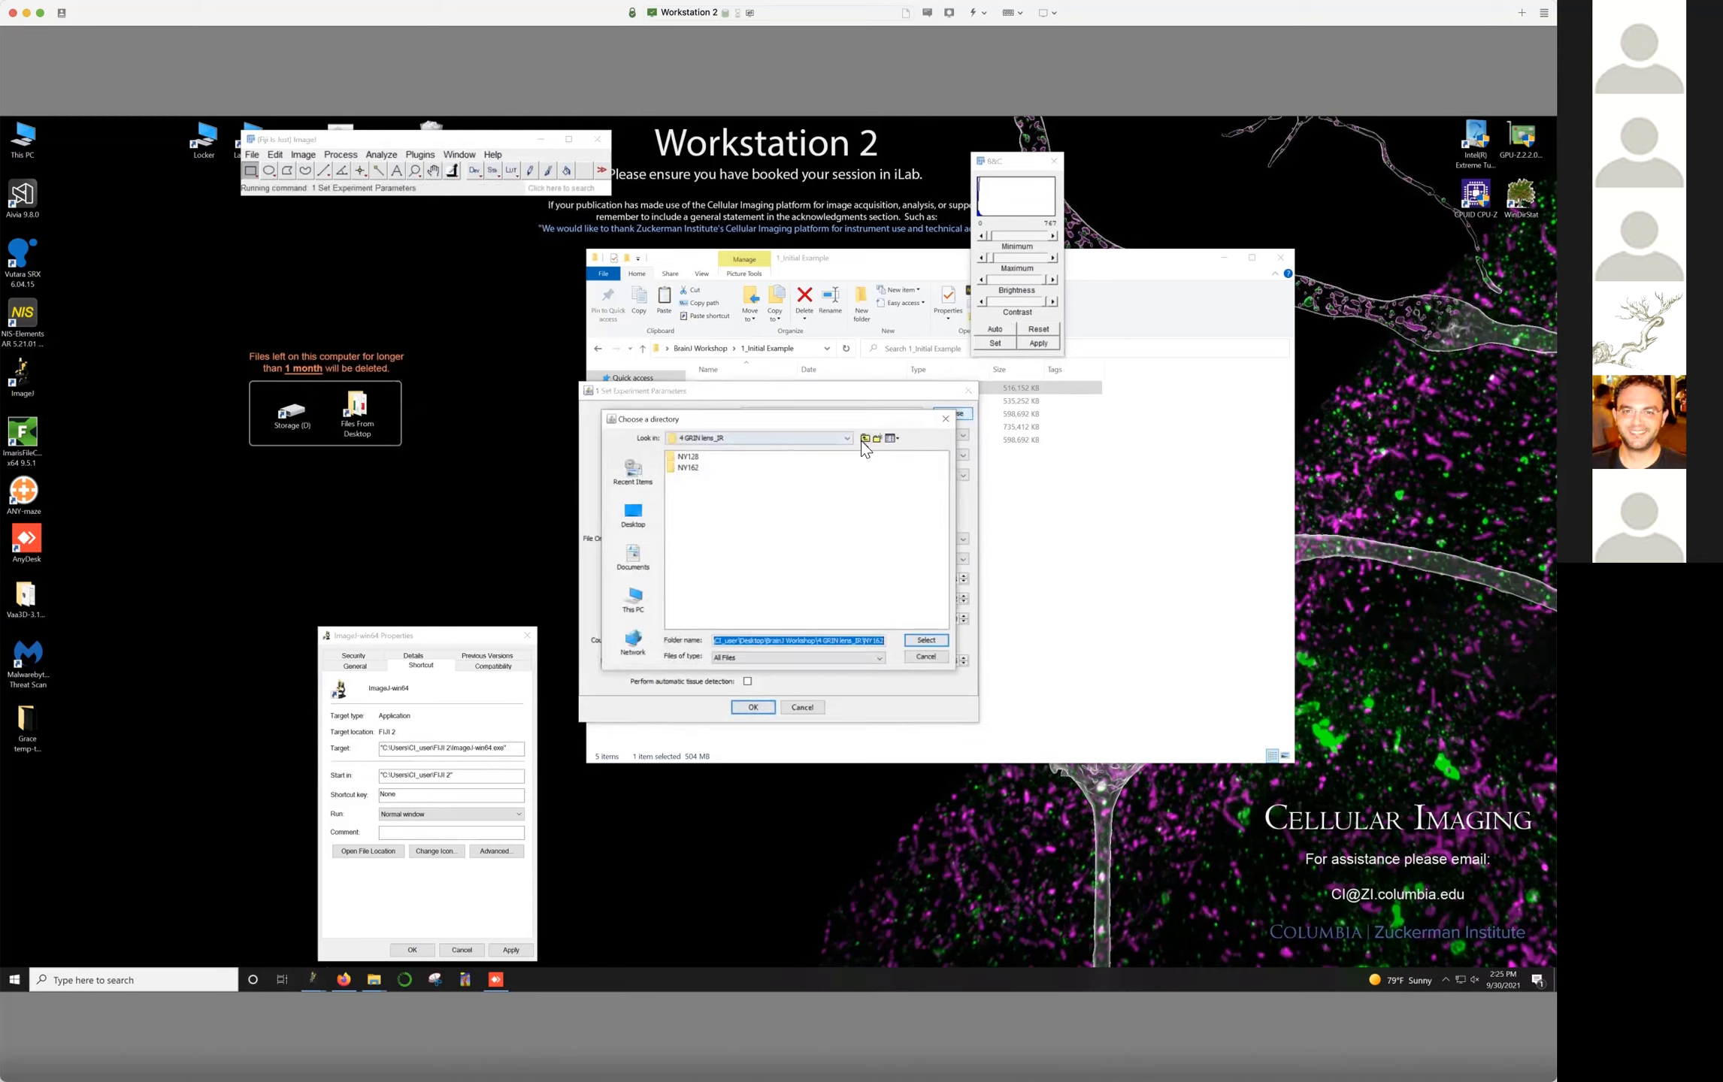
pyautogui.click(862, 438)
pyautogui.click(729, 457)
pyautogui.click(926, 640)
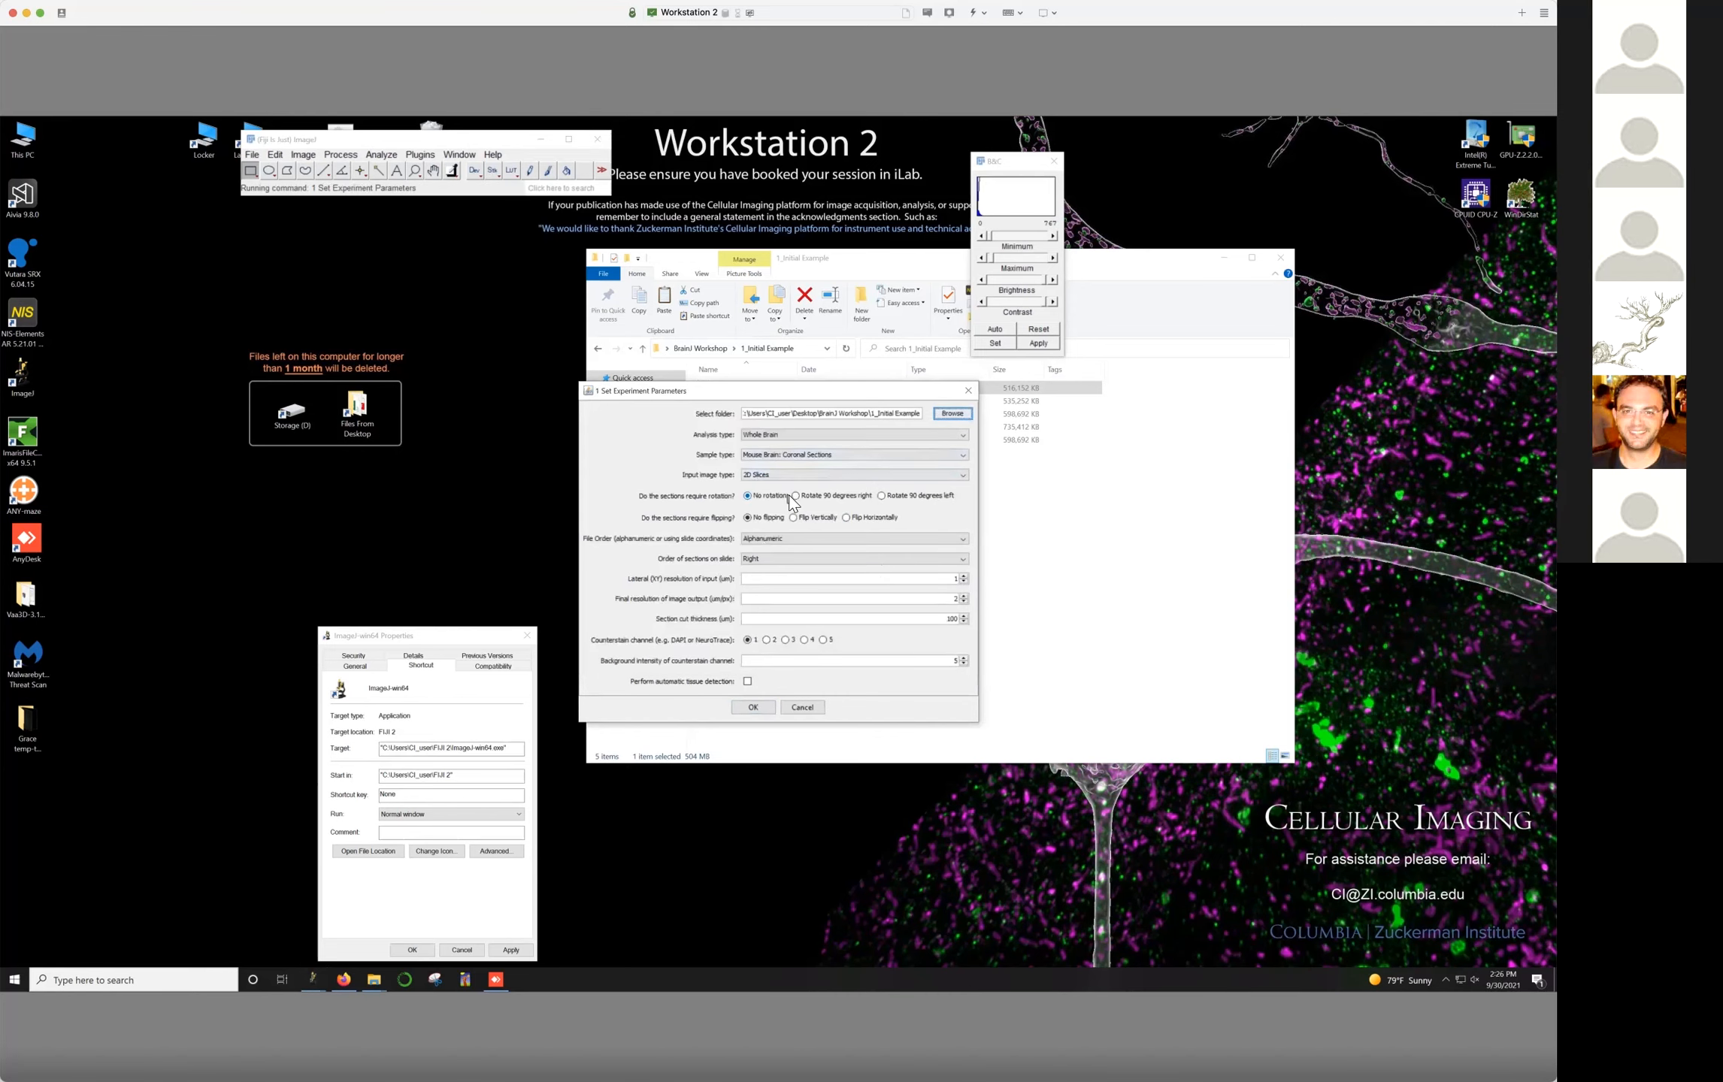
# Set the sections to rotate 90 degrees right, counterstain channel to 3 and background intensity to 230, and accept the parameters
pyautogui.click(795, 496)
pyautogui.click(786, 640)
pyautogui.click(931, 663)
pyautogui.write('230')
pyautogui.click(753, 709)
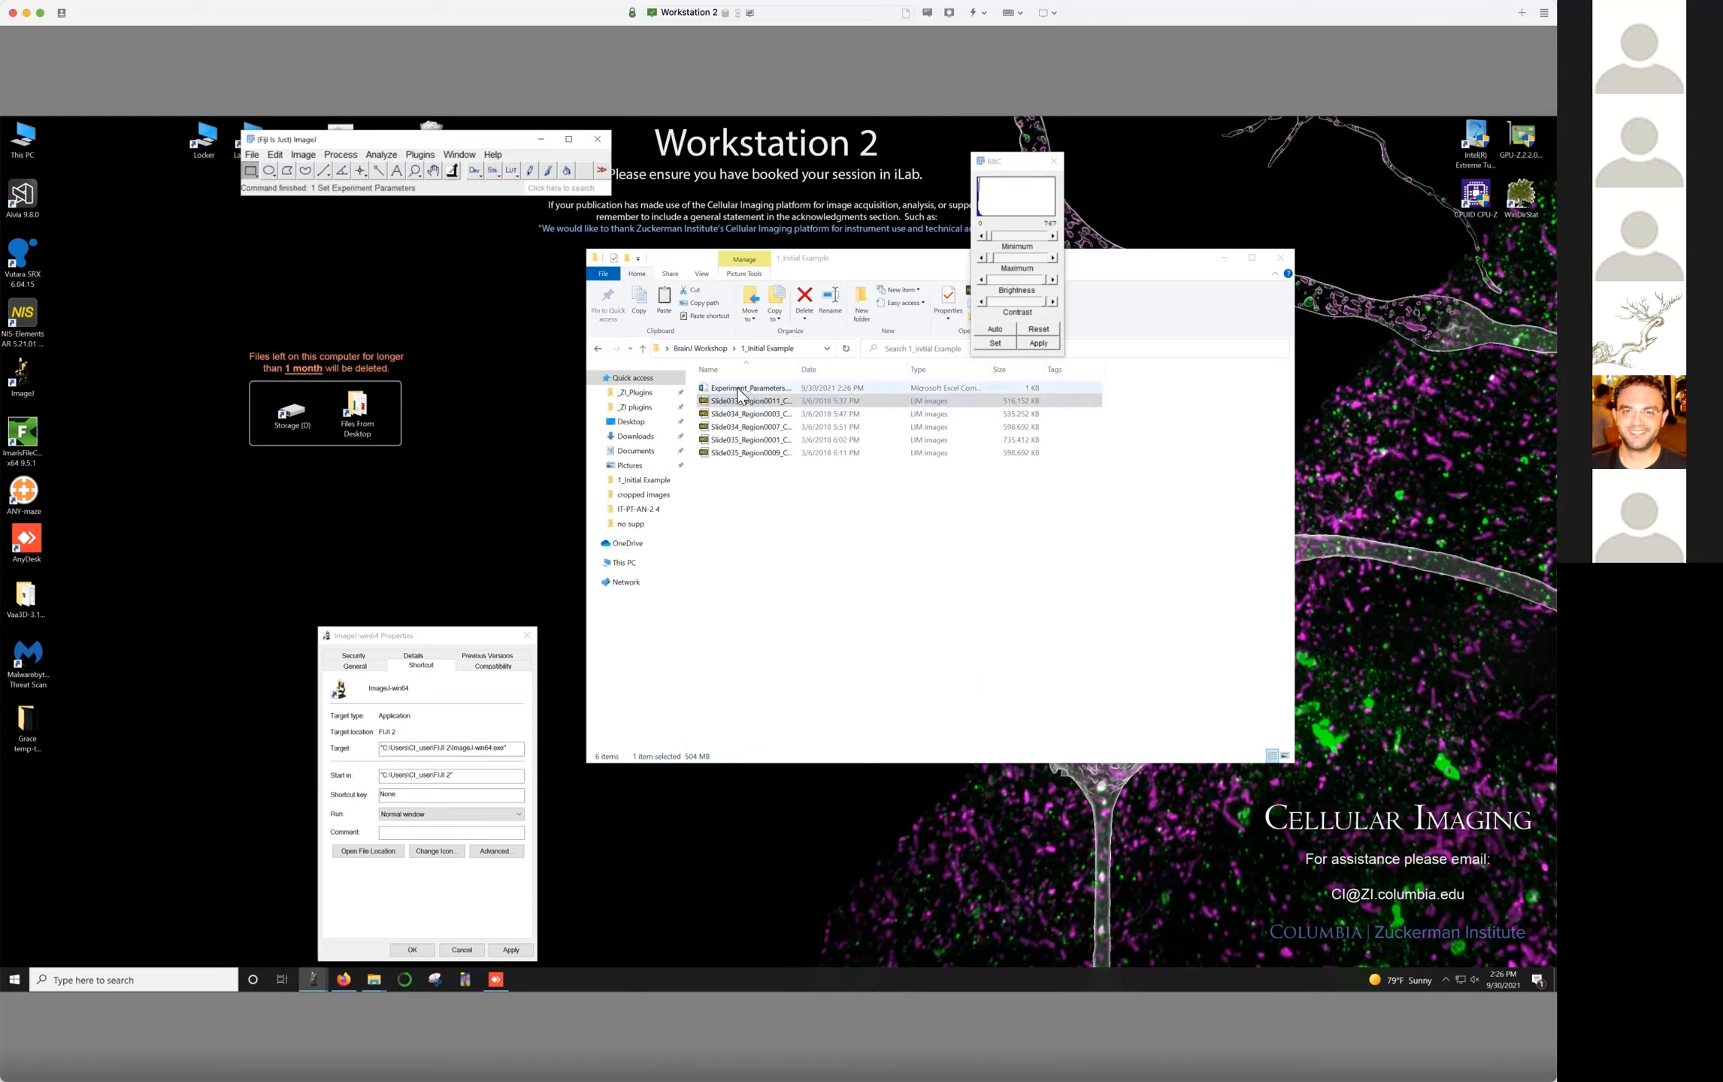
# Open the Experiment_Parameters file in Notepad to review the saved settings, including the background intensity, and close it
pyautogui.click(761, 394)
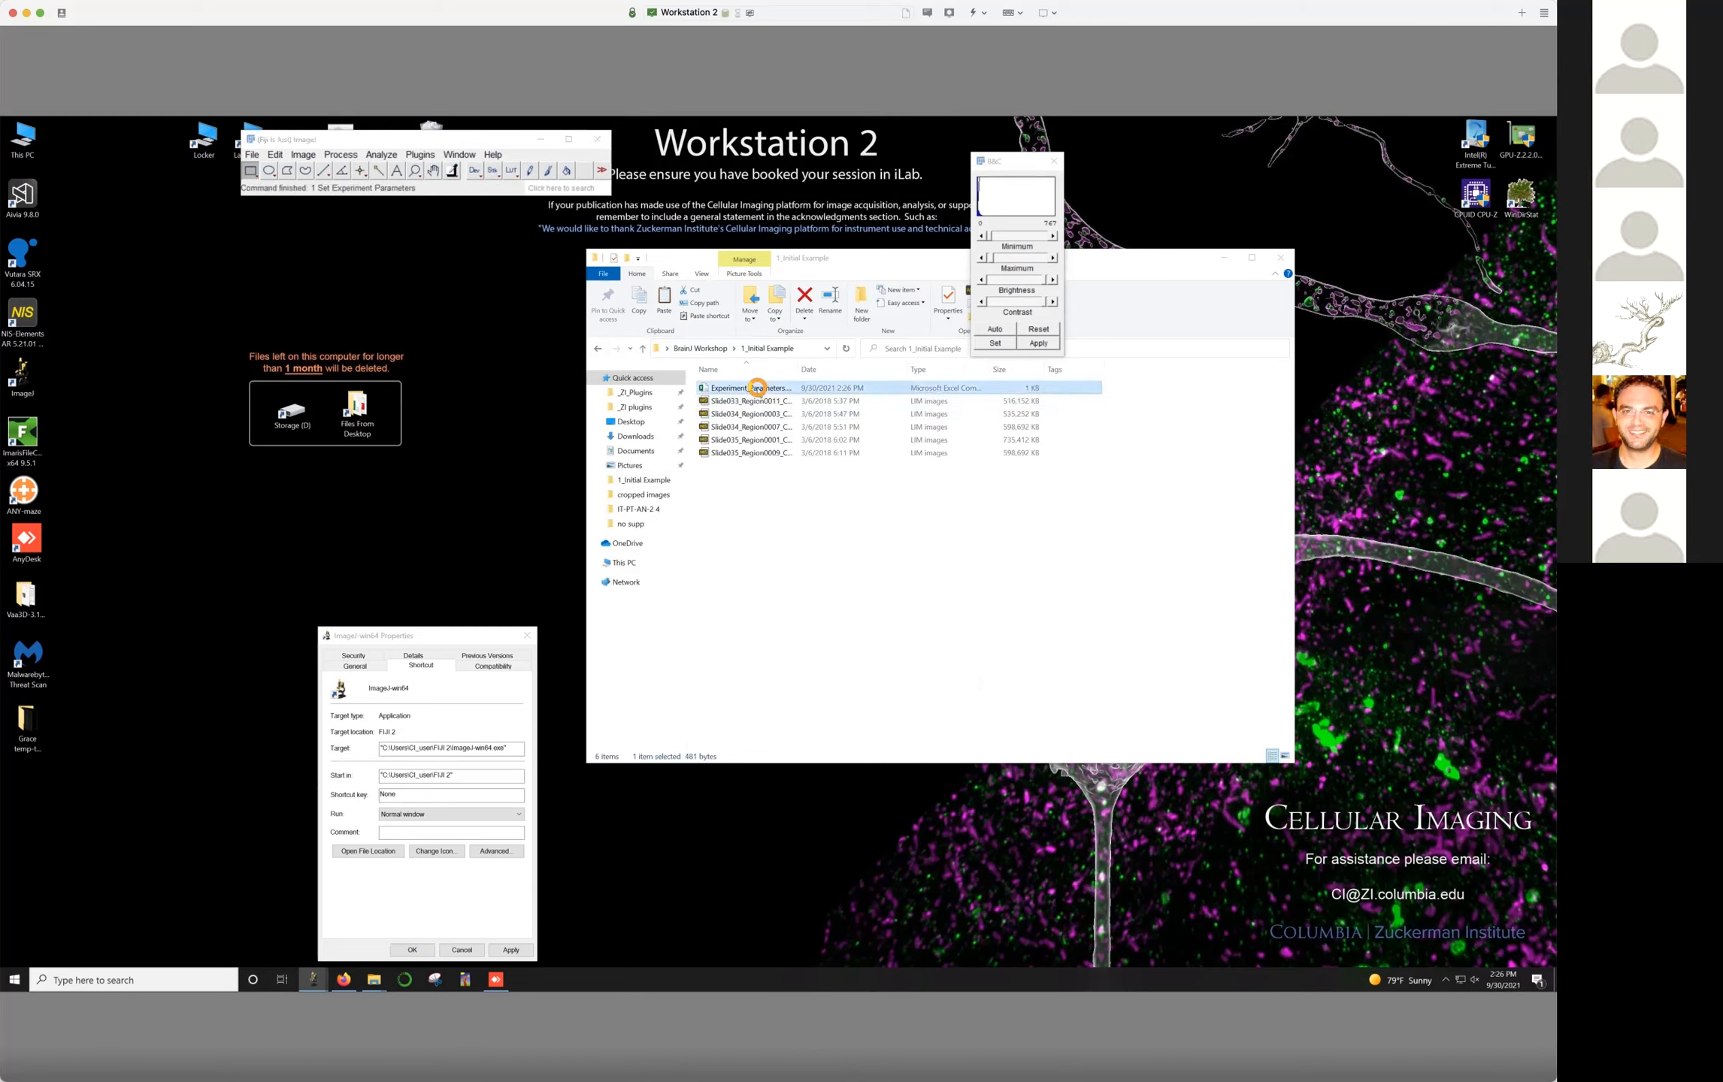
pyautogui.rightClick(760, 395)
pyautogui.click(786, 426)
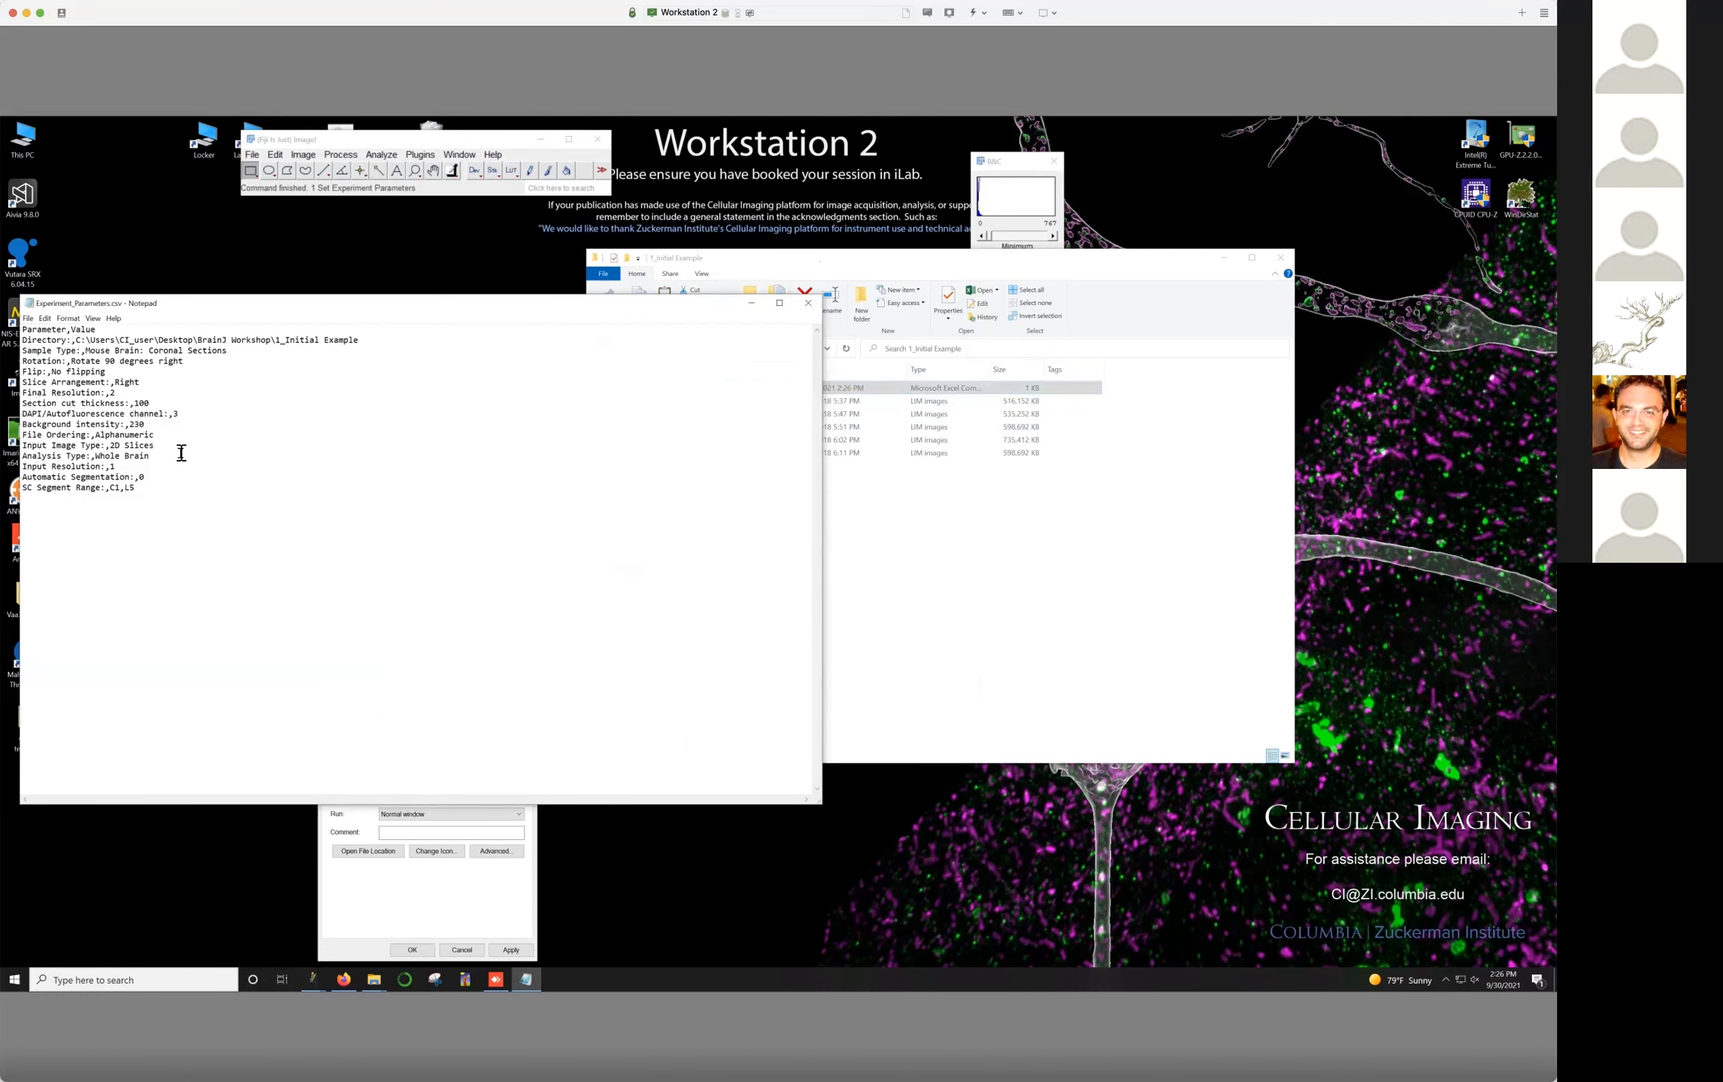
pyautogui.moveTo(145, 424); pyautogui.dragTo(136, 424)
pyautogui.click(806, 307)
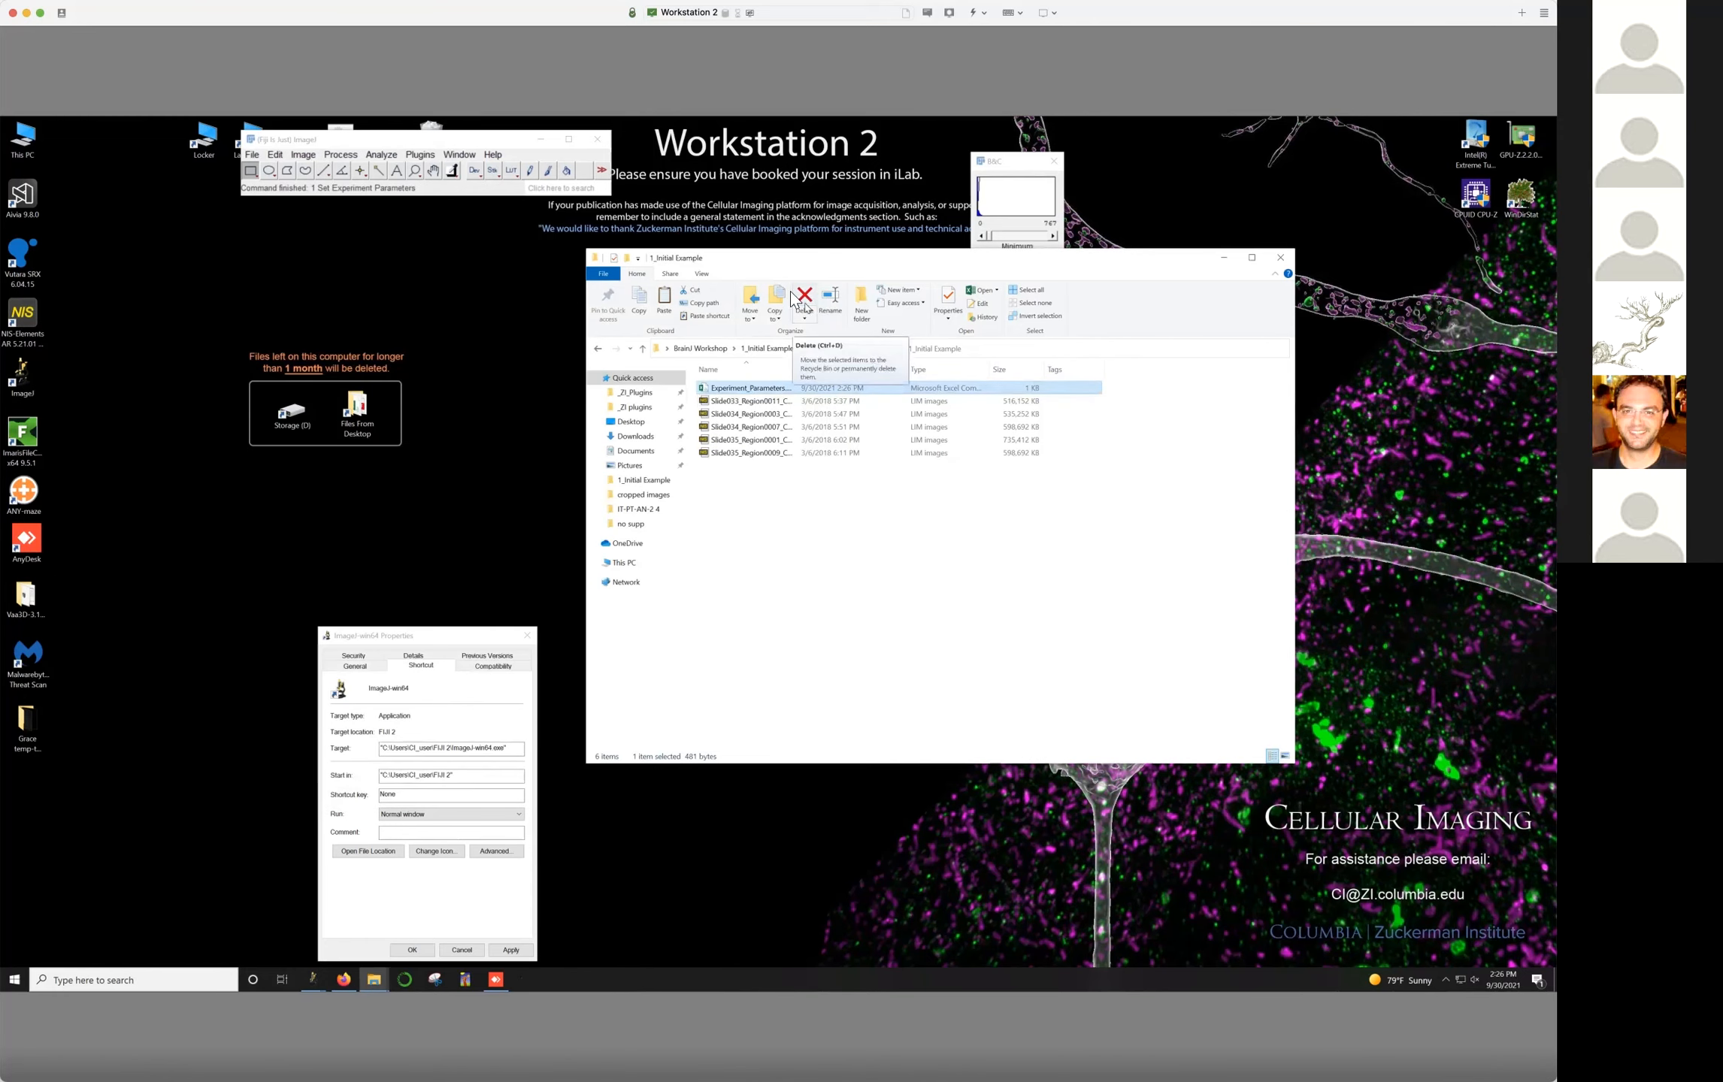
# Run BrainJ's 2 Reformat Sections (Batch Process) on the 1_Initial Example folder and reposition the log window to follow progress
pyautogui.click(423, 155)
pyautogui.moveTo(535, 941)
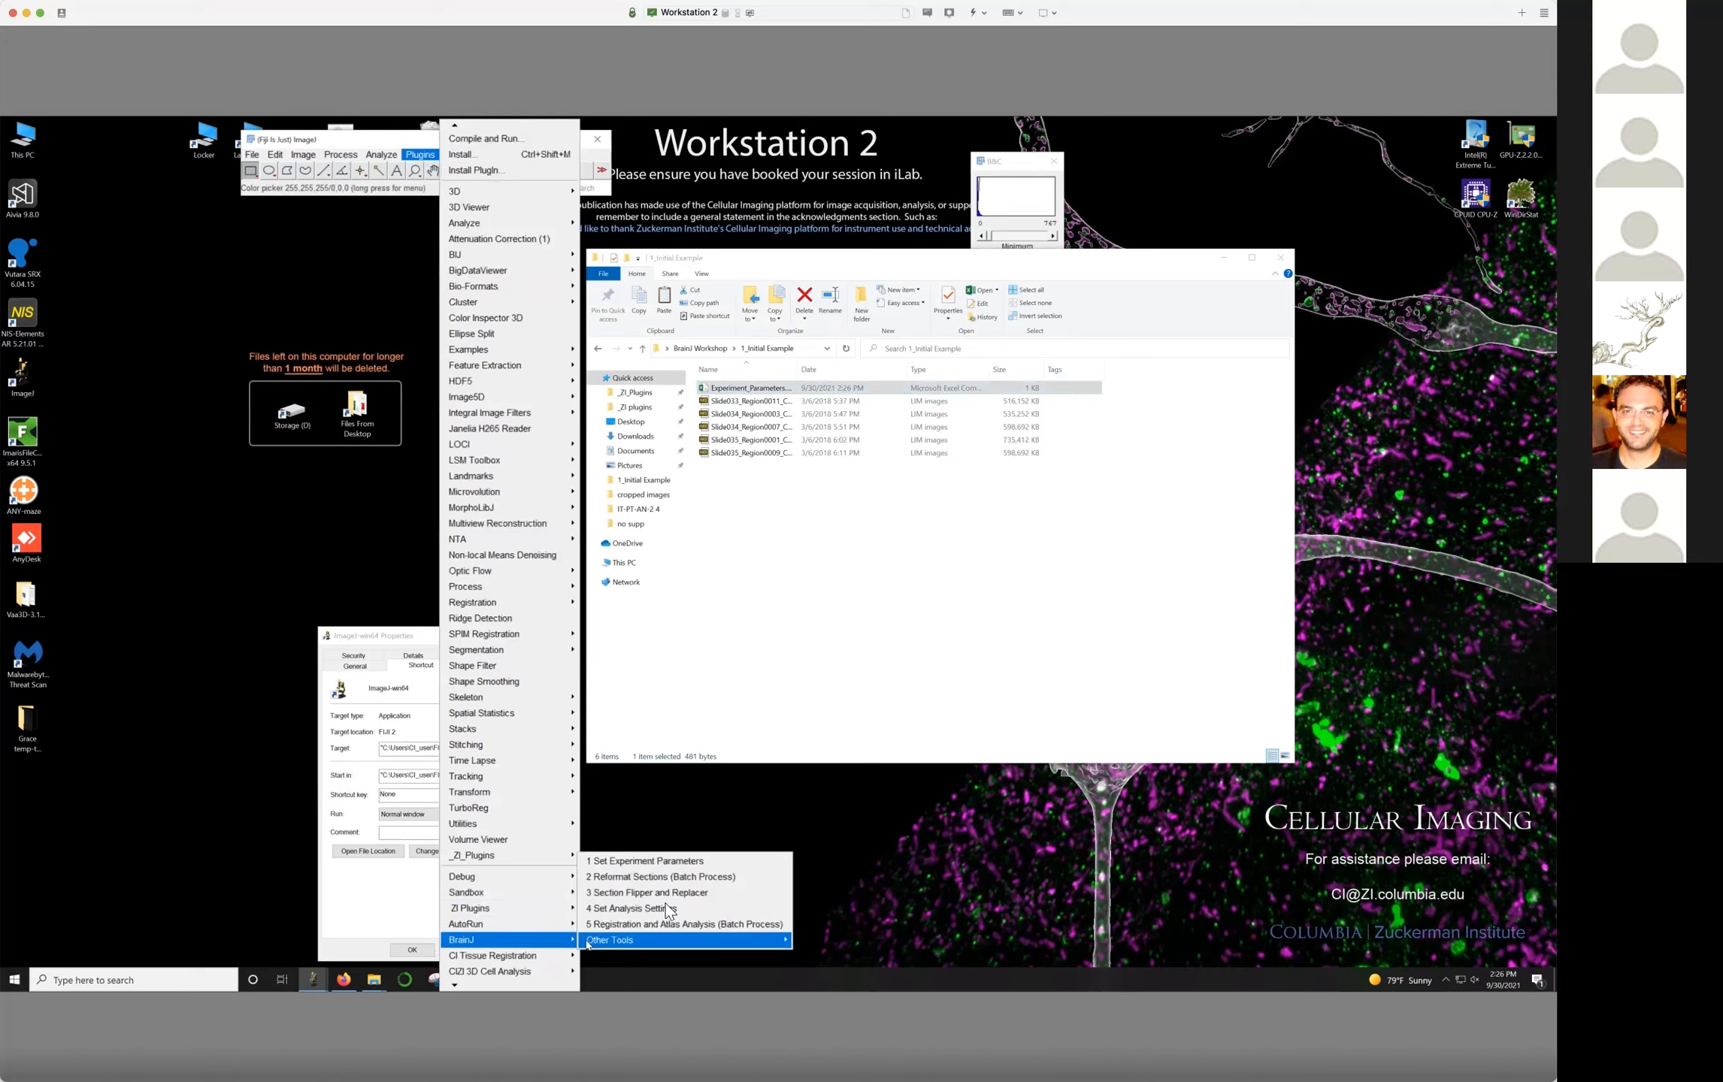
pyautogui.click(657, 879)
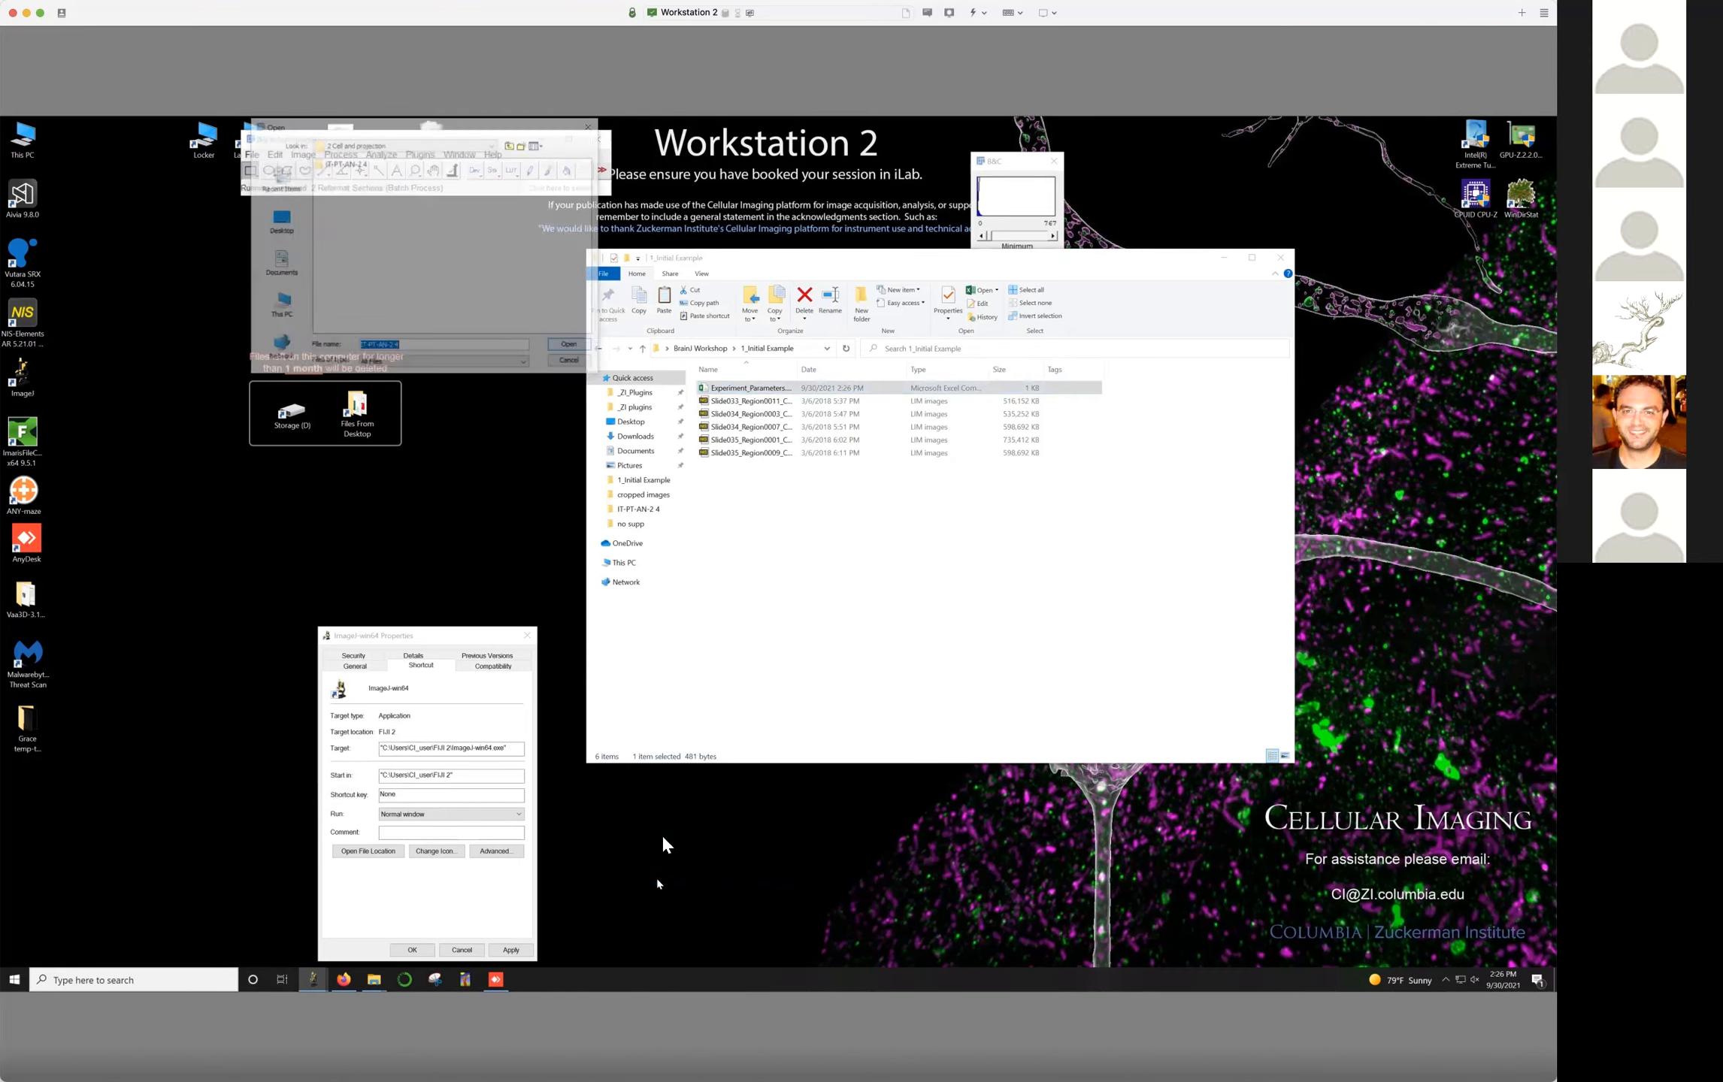
pyautogui.click(514, 145)
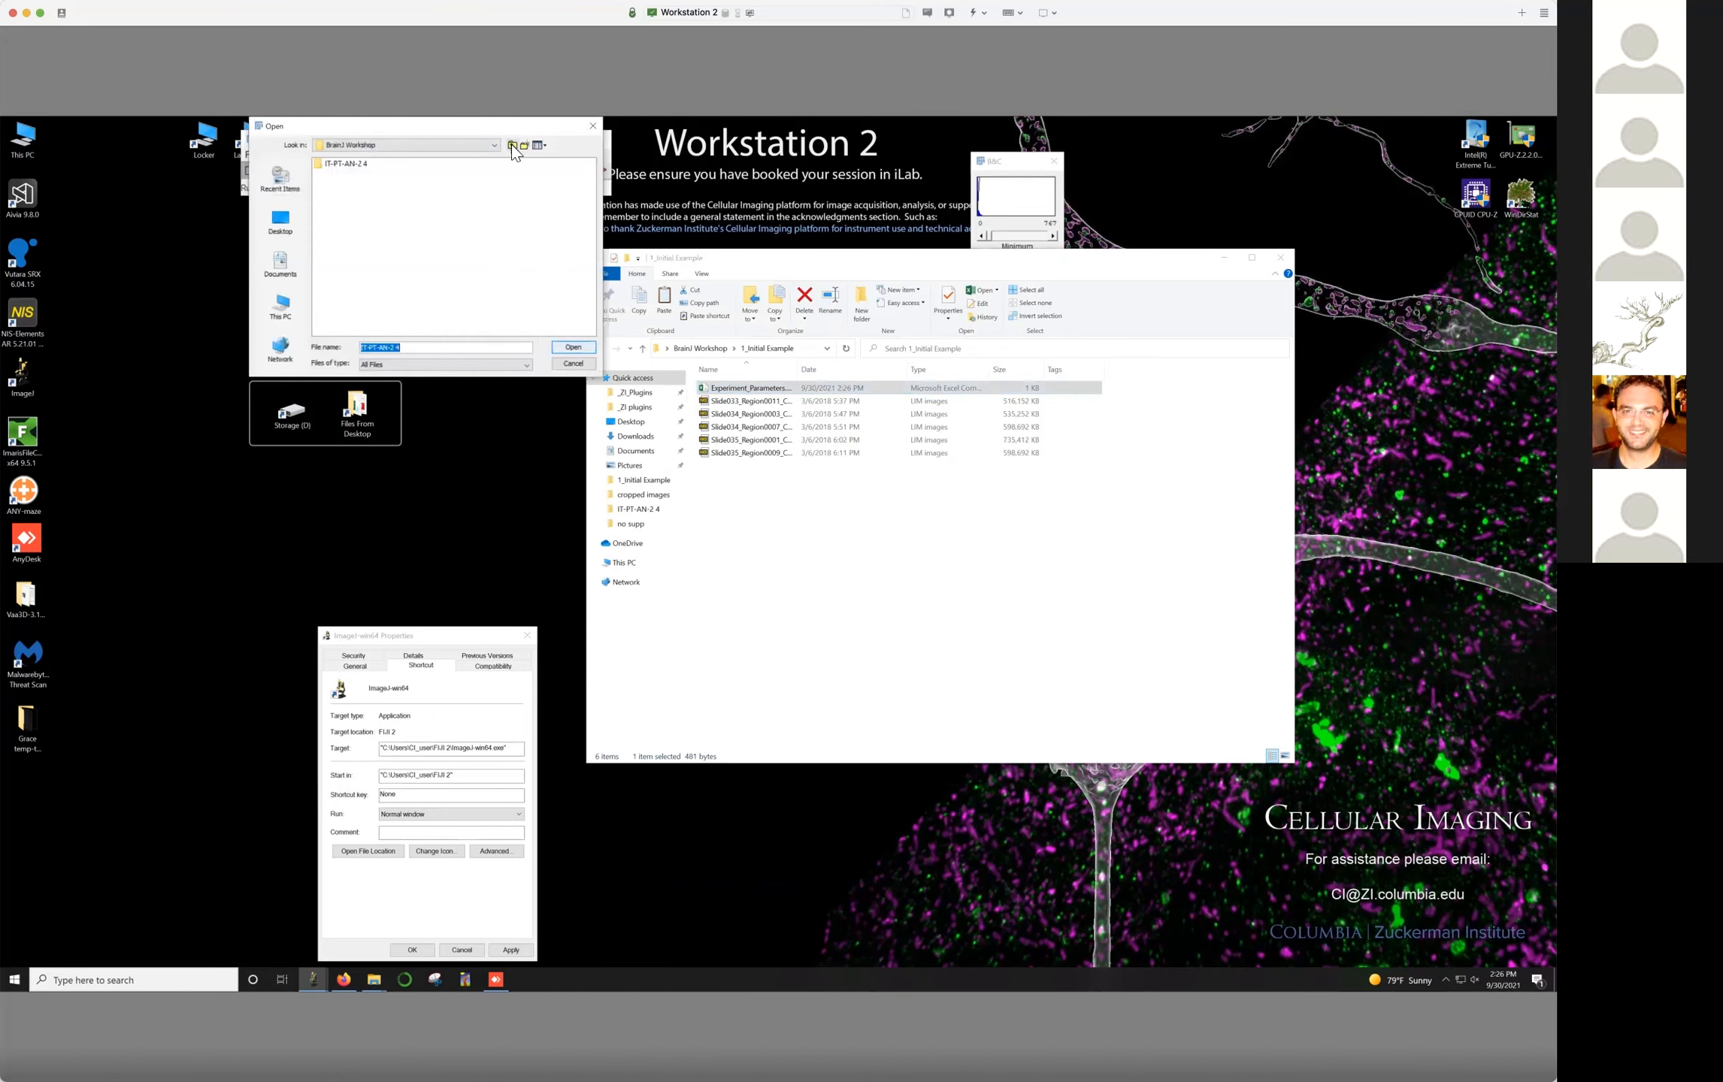
pyautogui.click(357, 165)
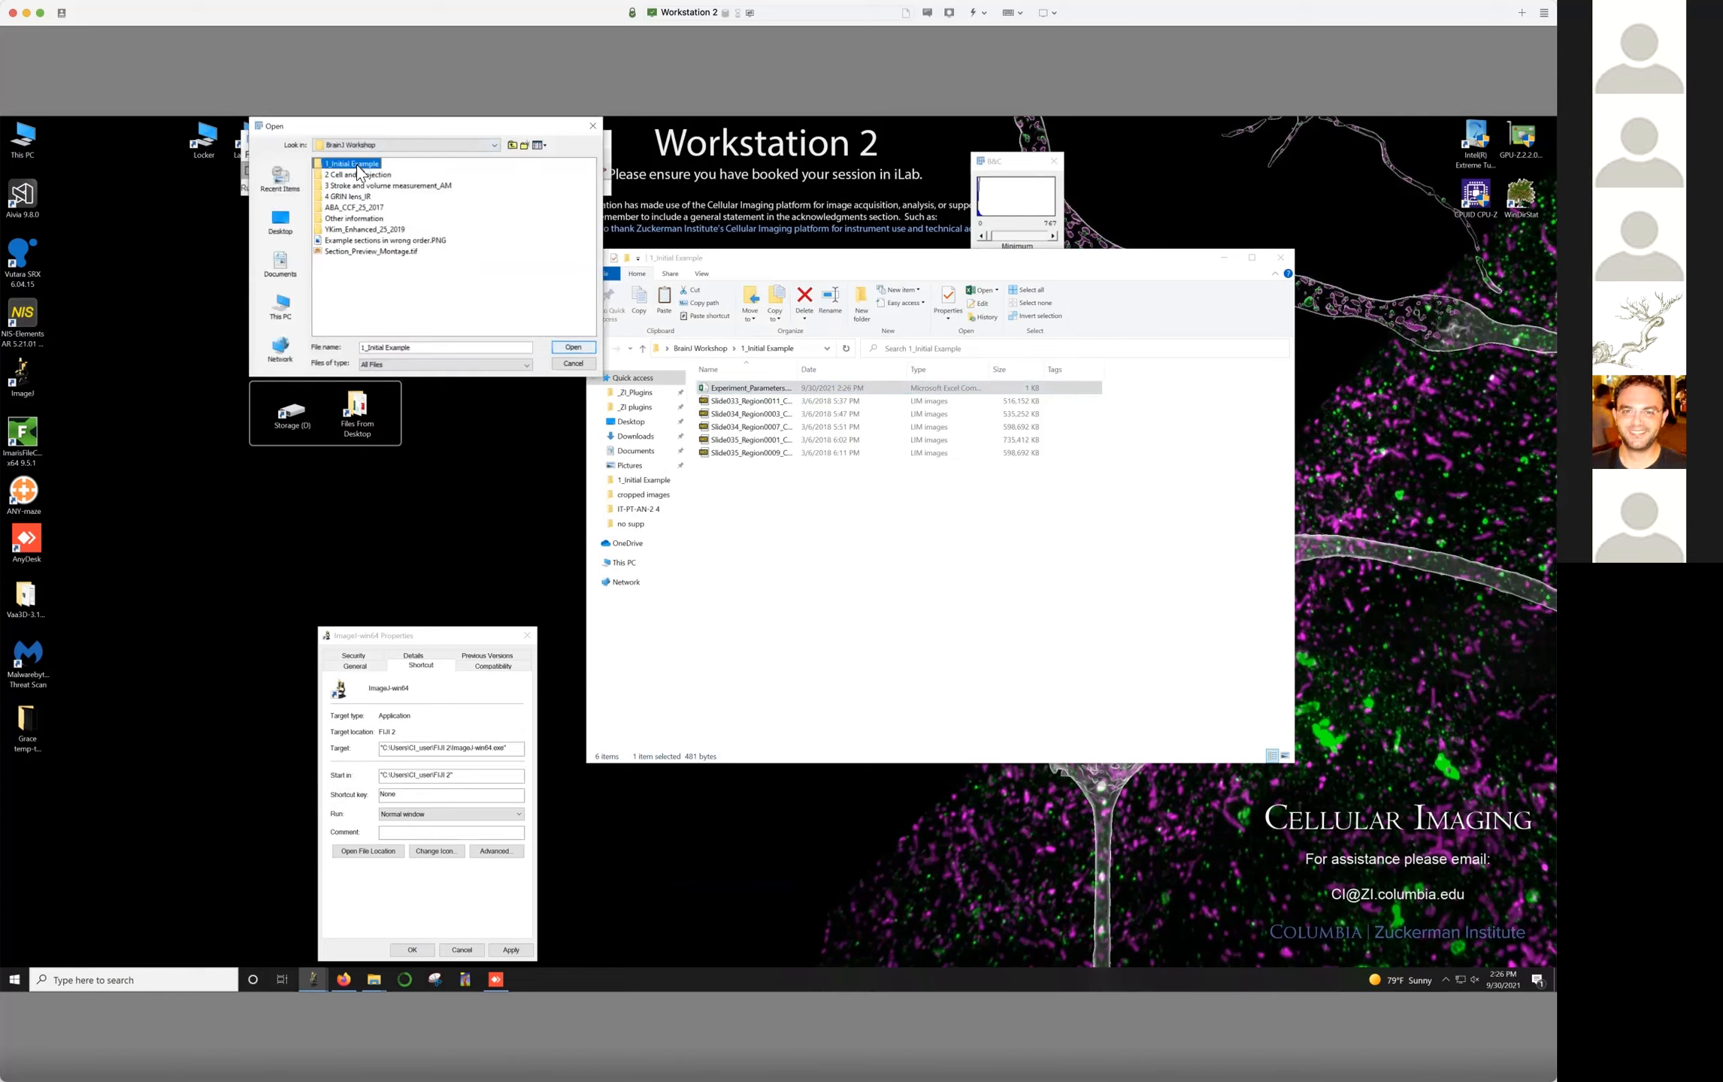
pyautogui.click(357, 173)
pyautogui.click(362, 184)
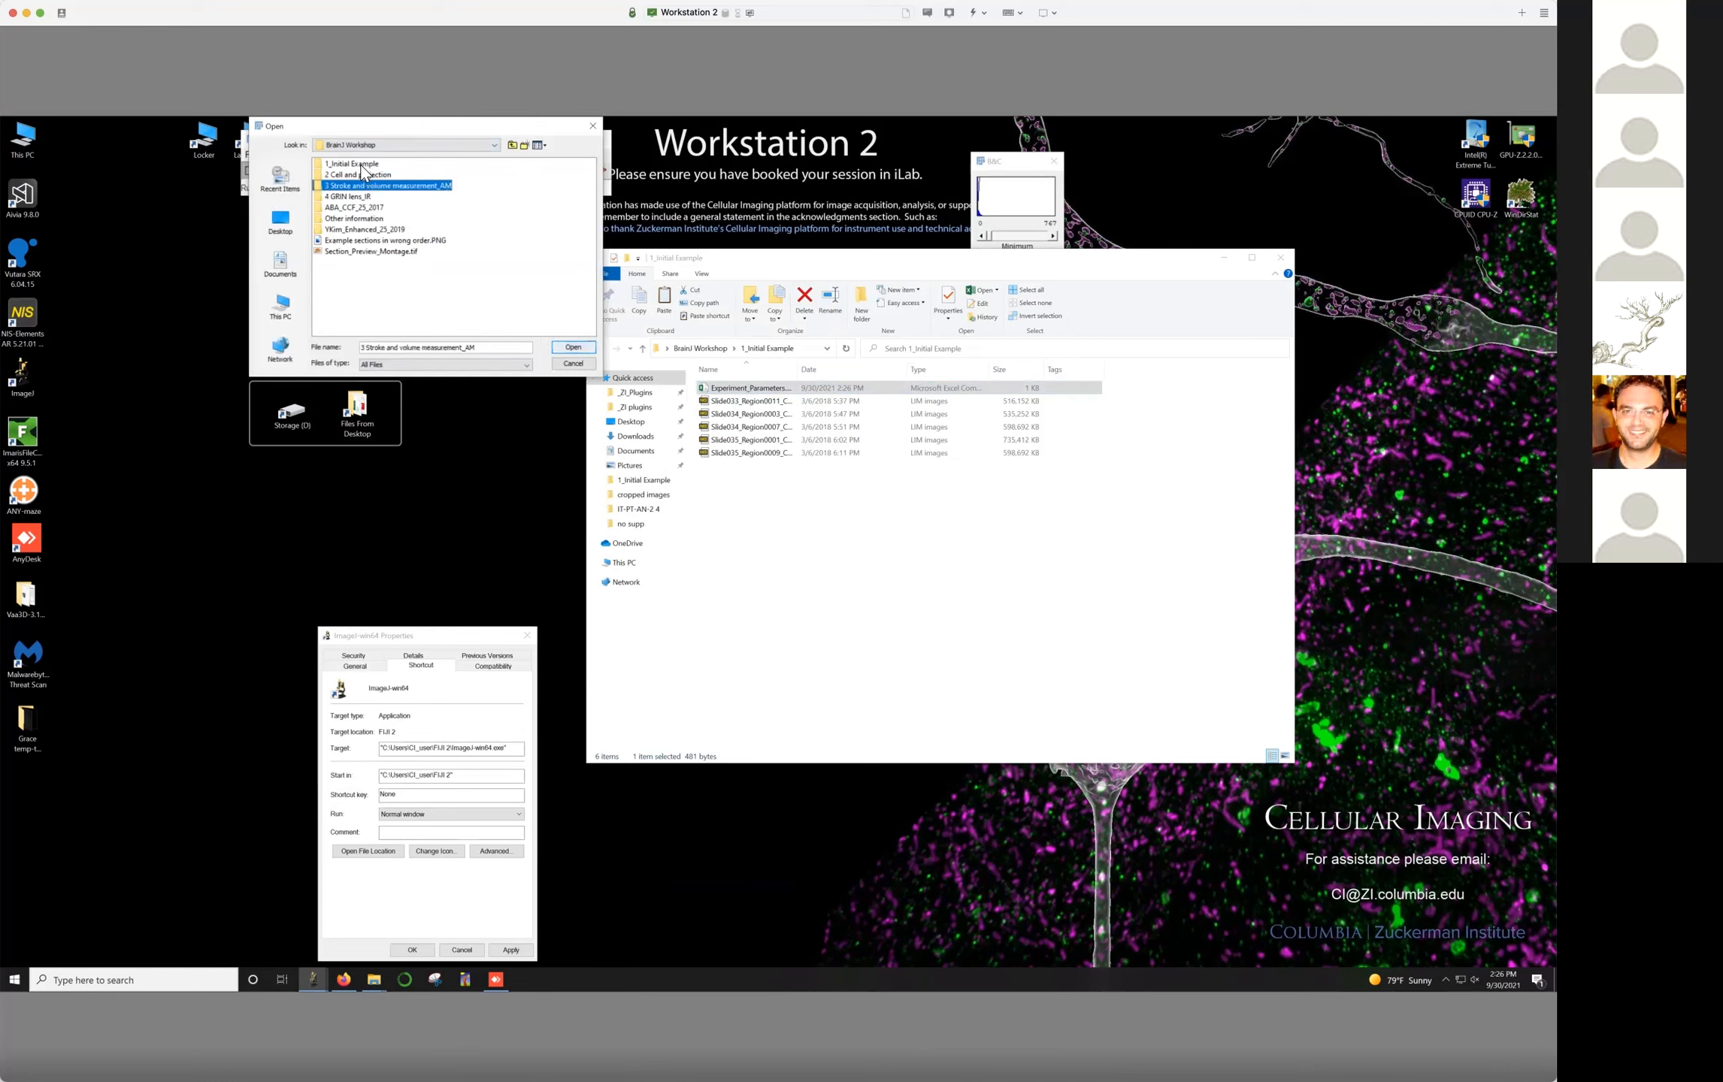
pyautogui.click(359, 164)
pyautogui.click(569, 347)
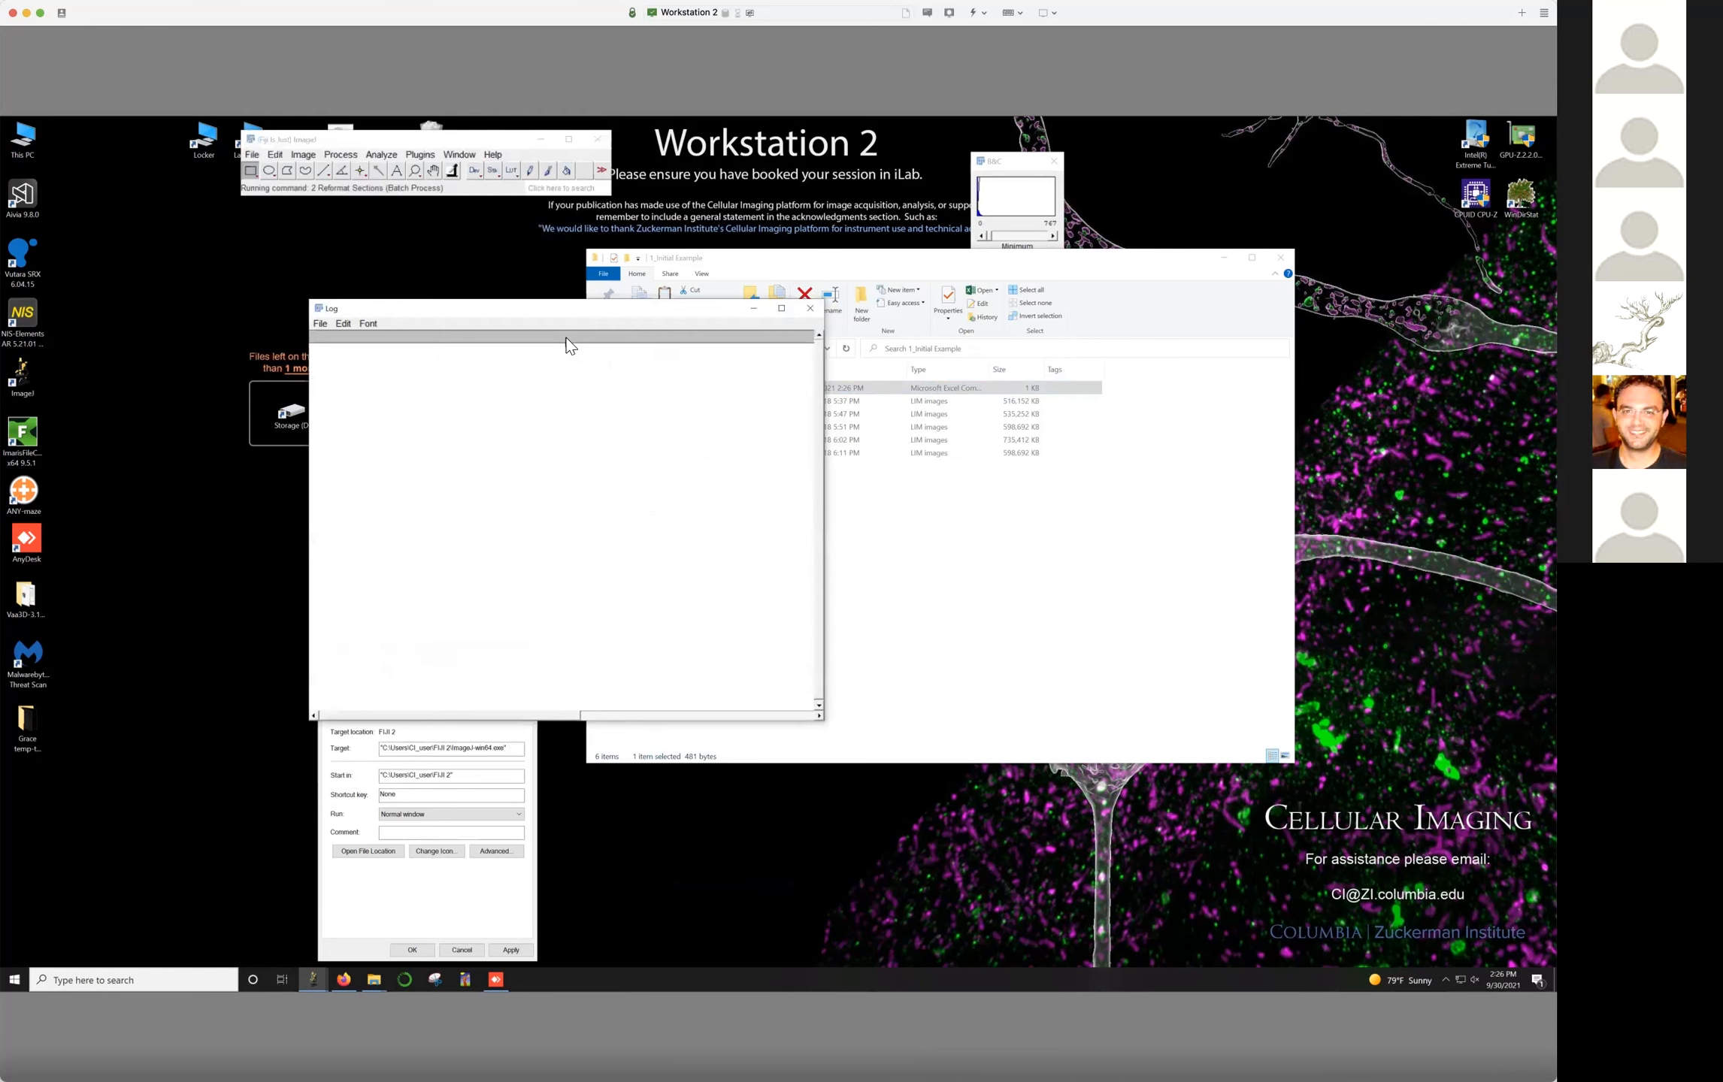
pyautogui.moveTo(502, 316); pyautogui.dragTo(572, 277)
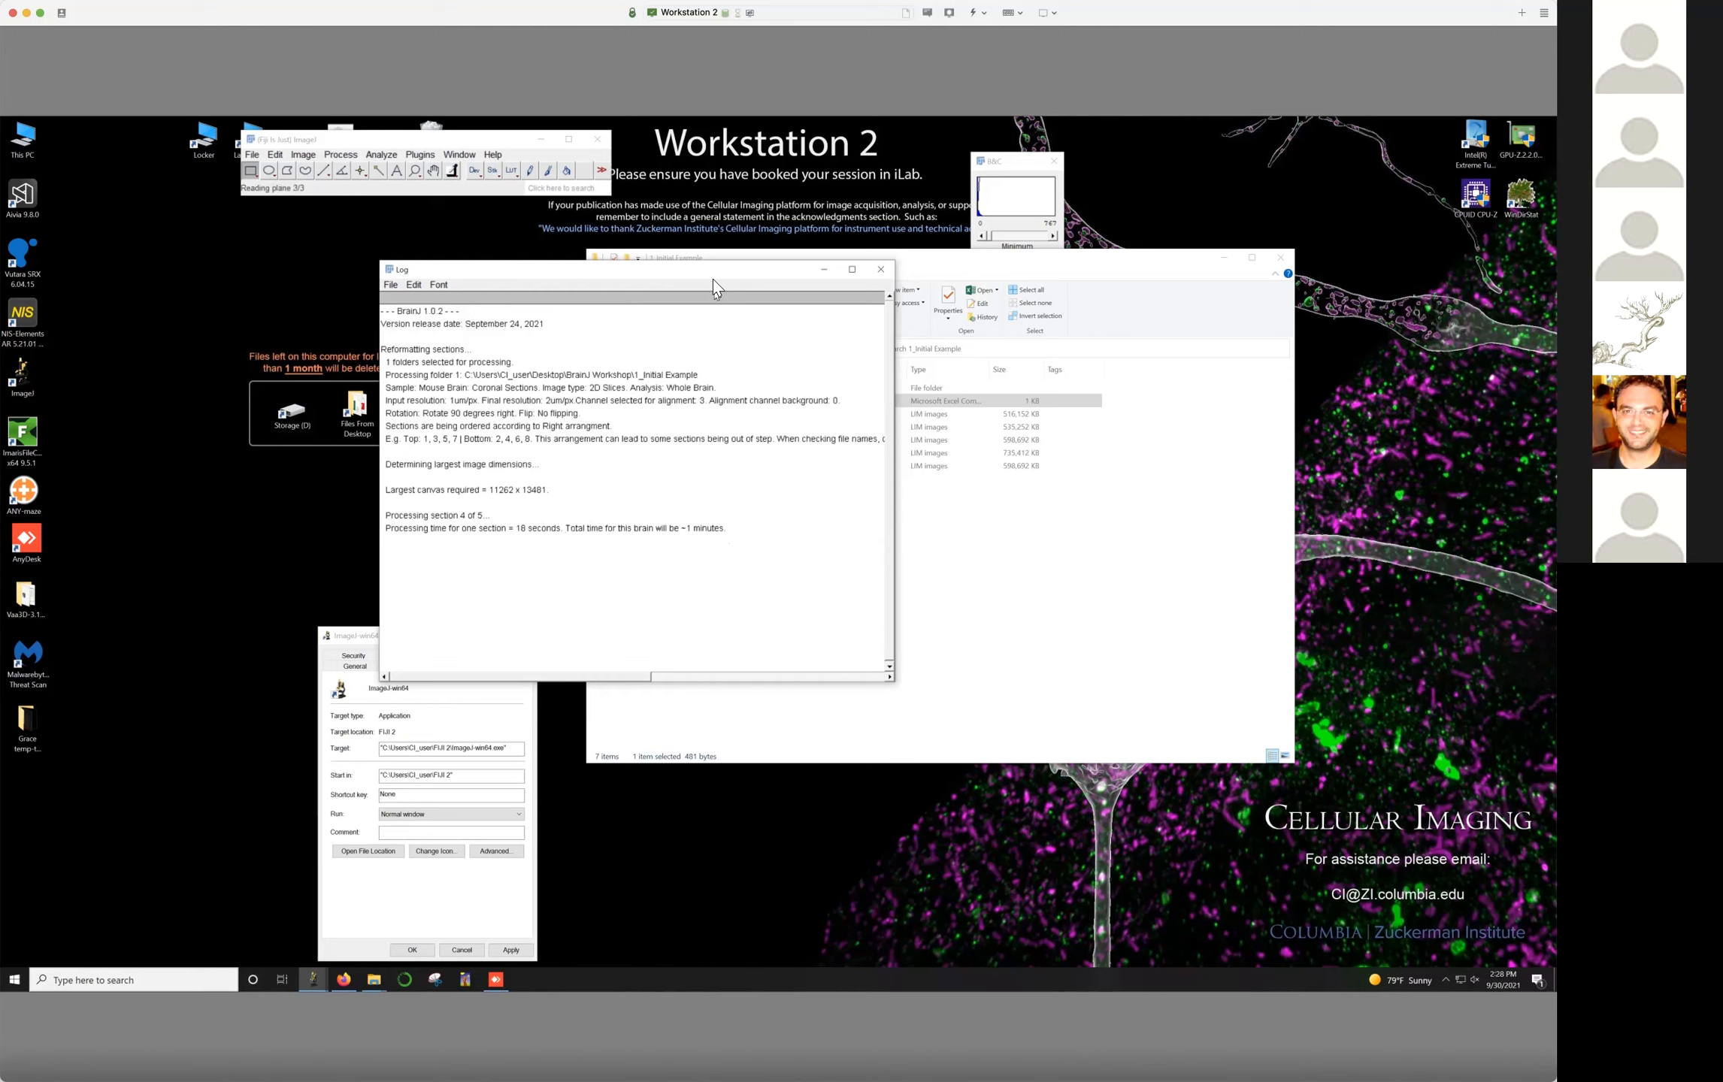
pyautogui.moveTo(709, 273); pyautogui.dragTo(614, 257)
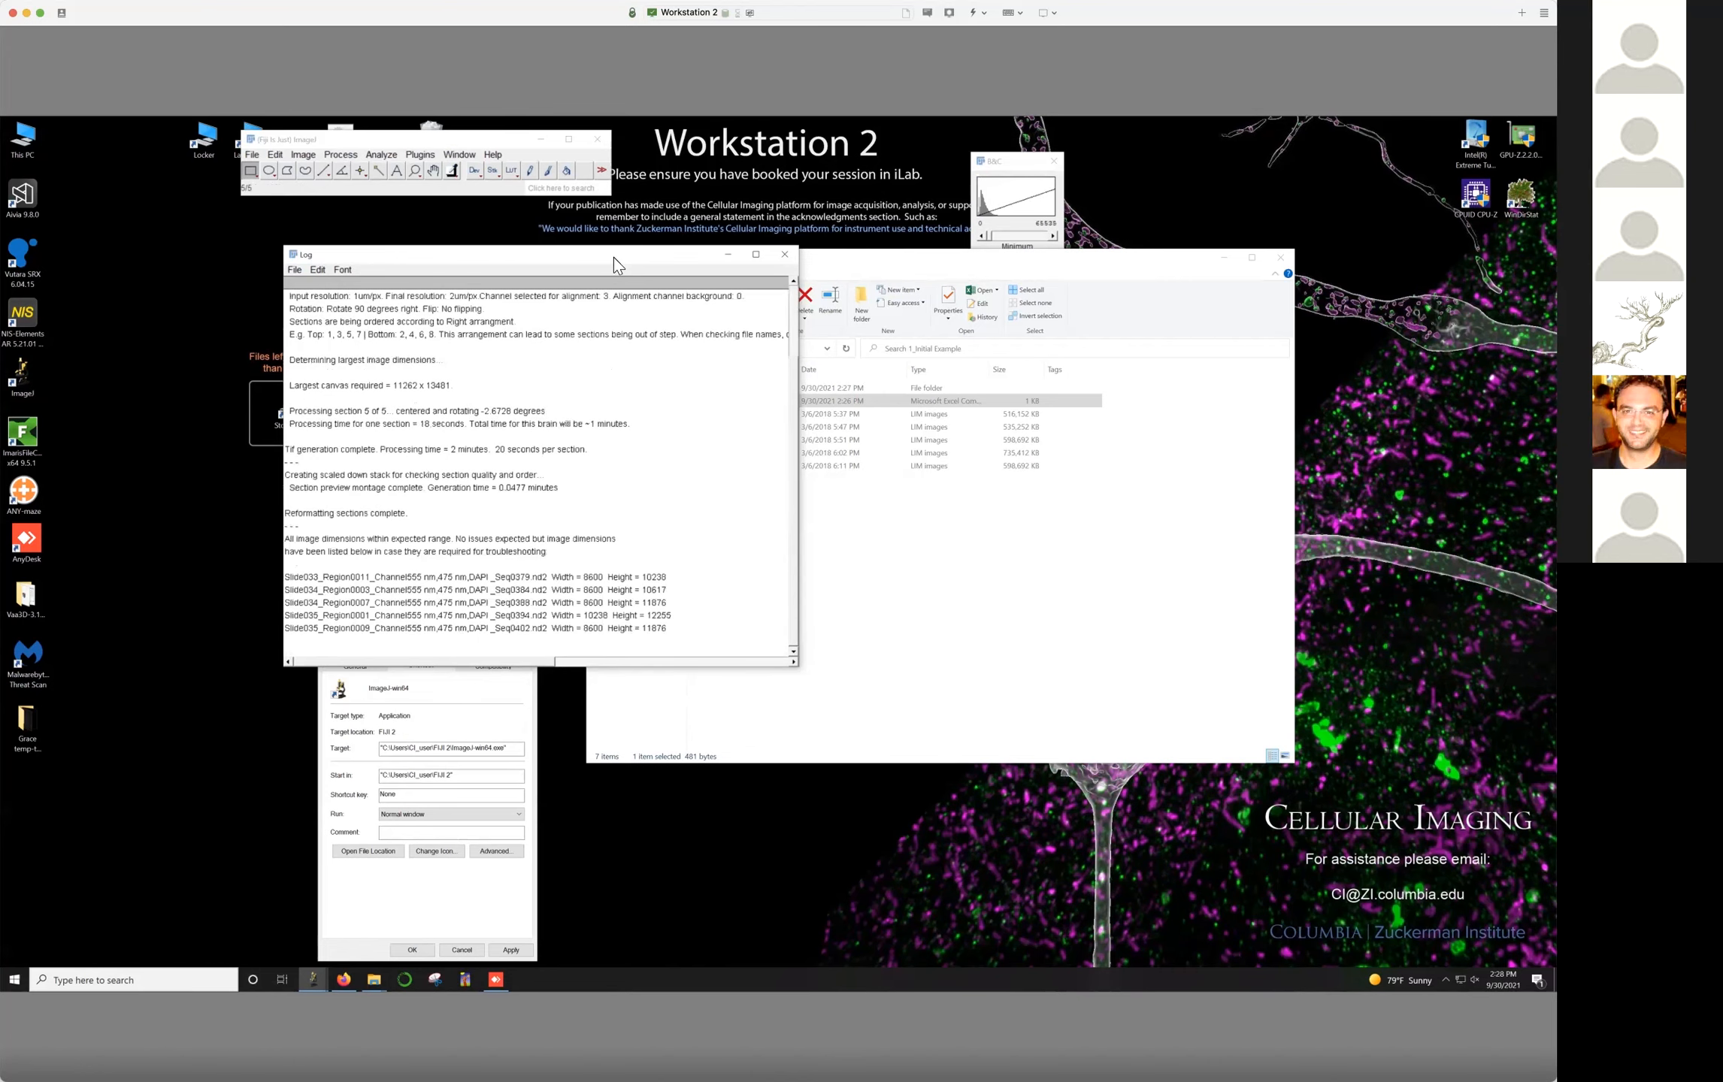
# Open Task Manager to check the system's resource use, narrowing its window and placing the Fiji log beside it
pyautogui.rightClick(1203, 969)
pyautogui.click(1235, 910)
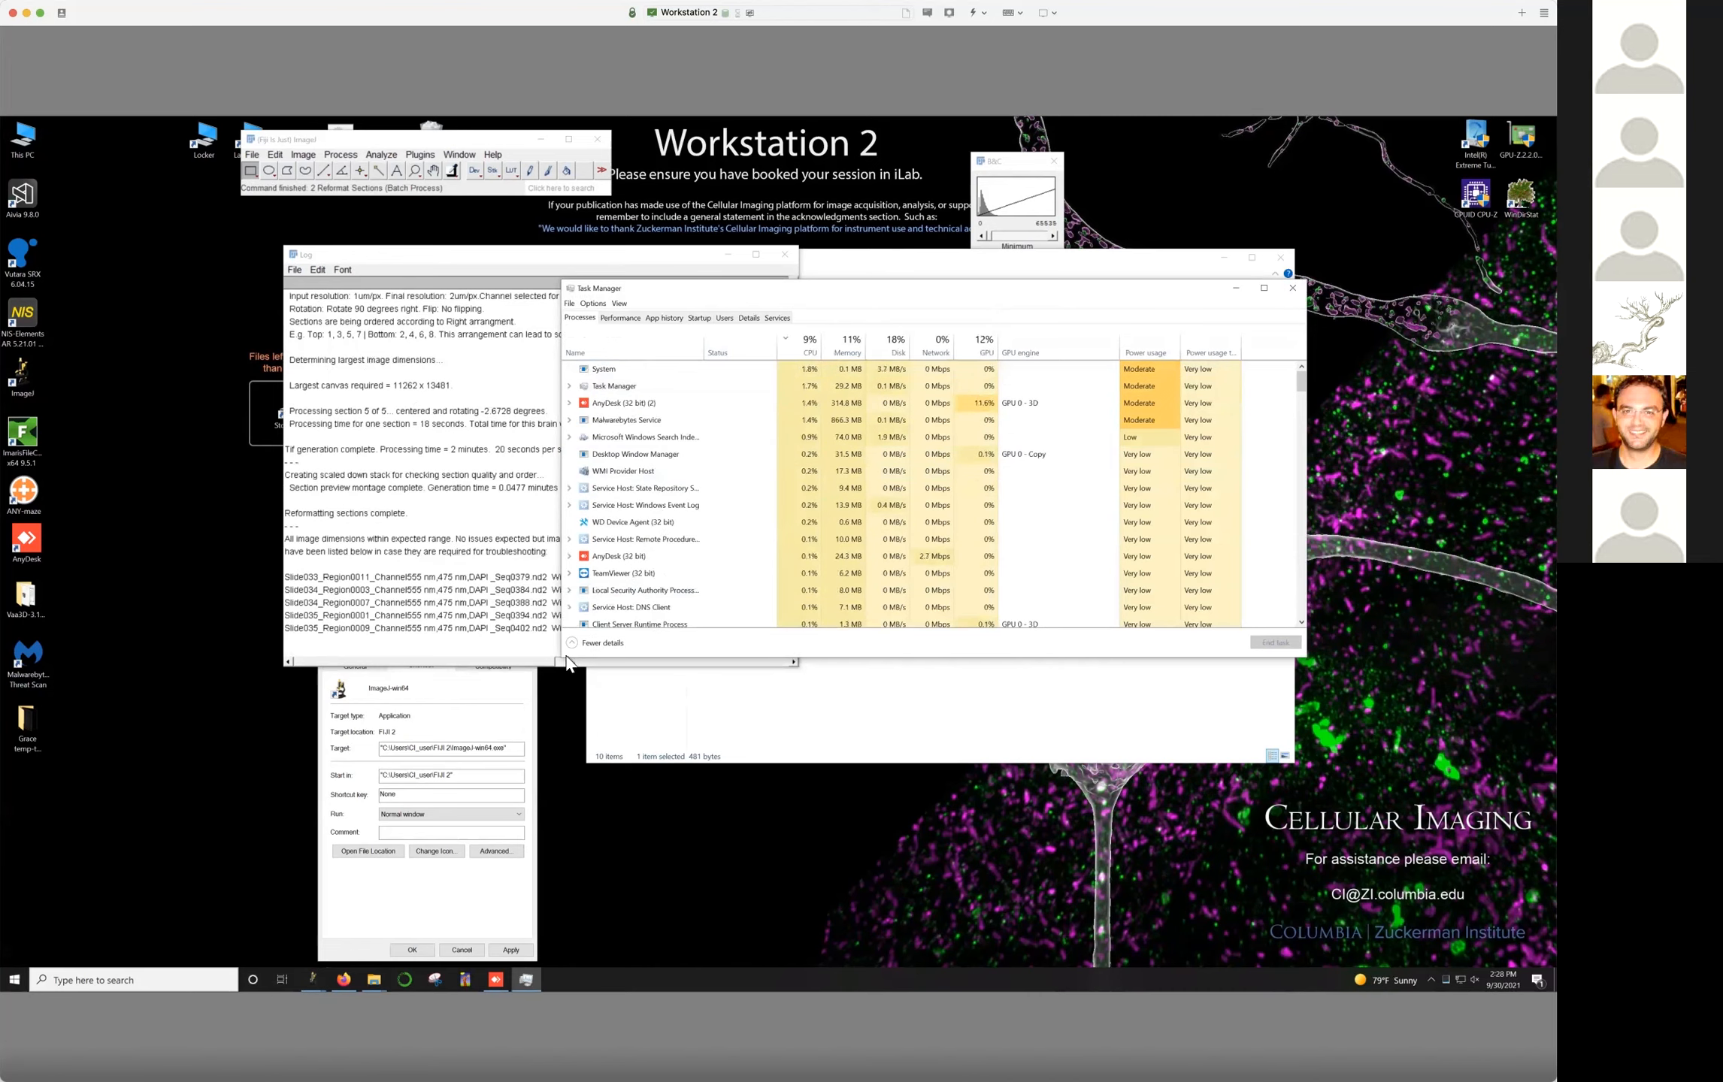
pyautogui.moveTo(566, 661); pyautogui.dragTo(955, 737)
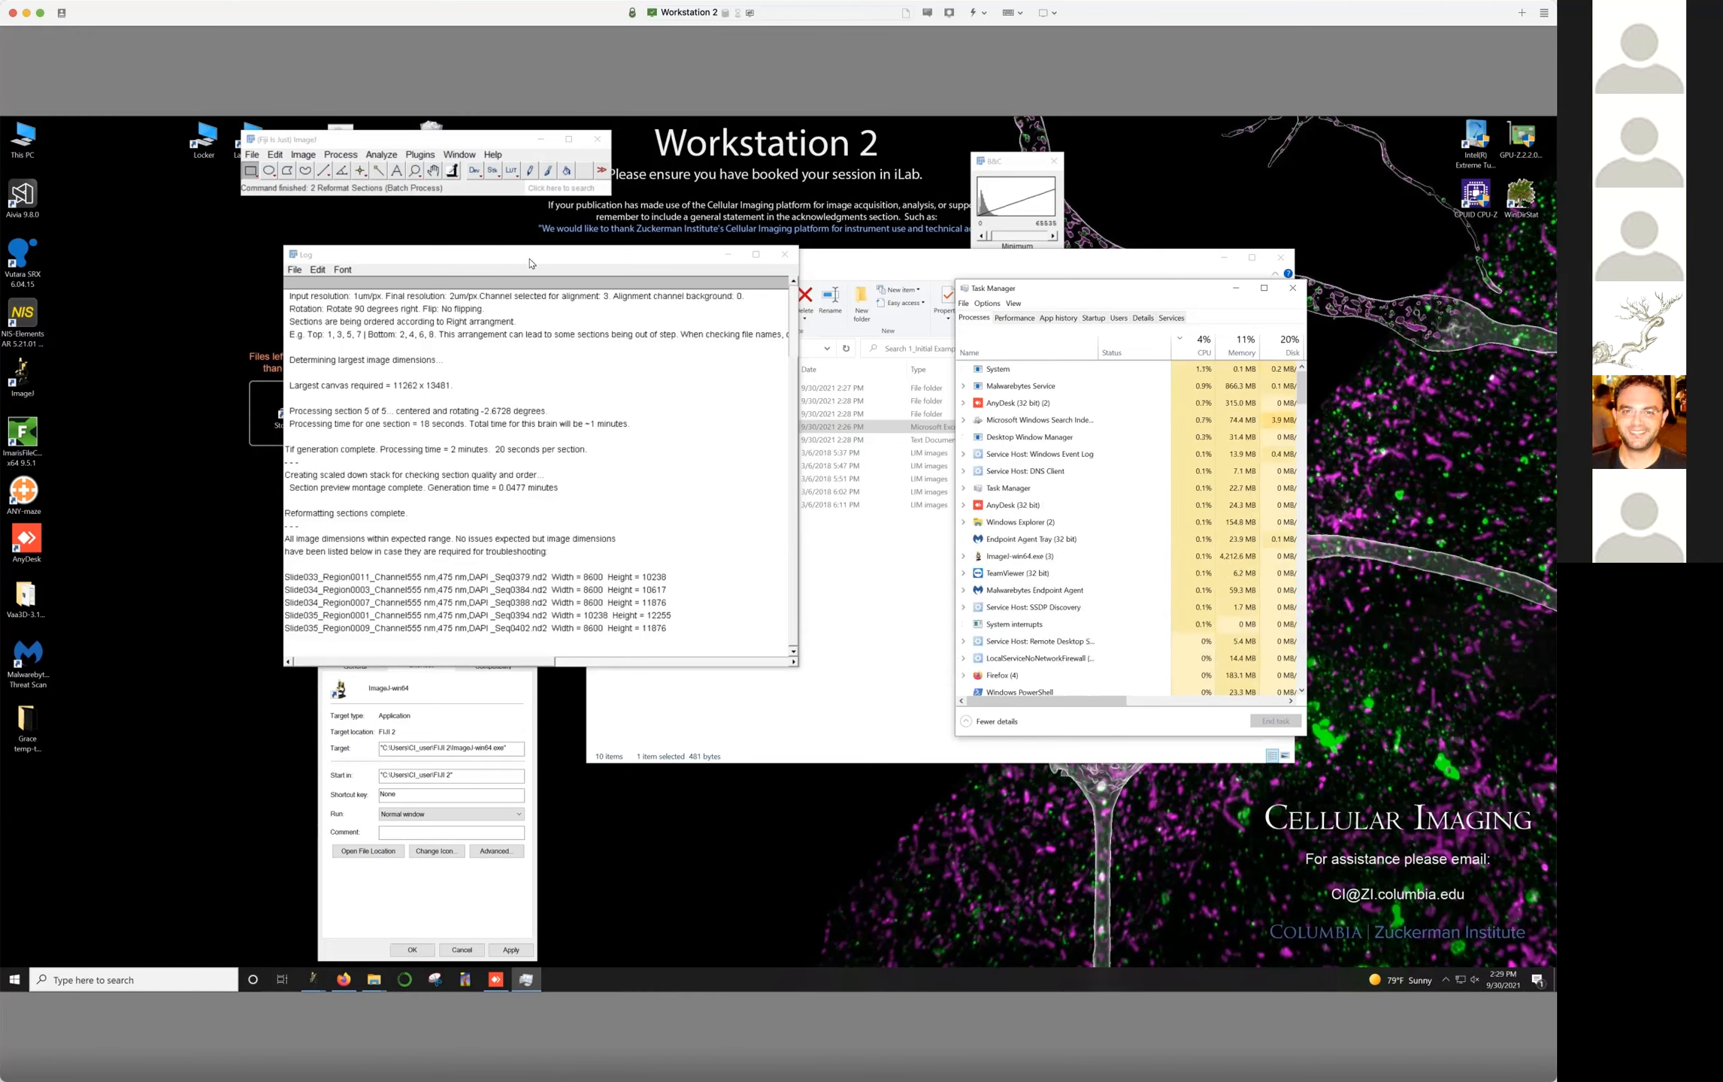
pyautogui.moveTo(547, 260); pyautogui.dragTo(682, 239)
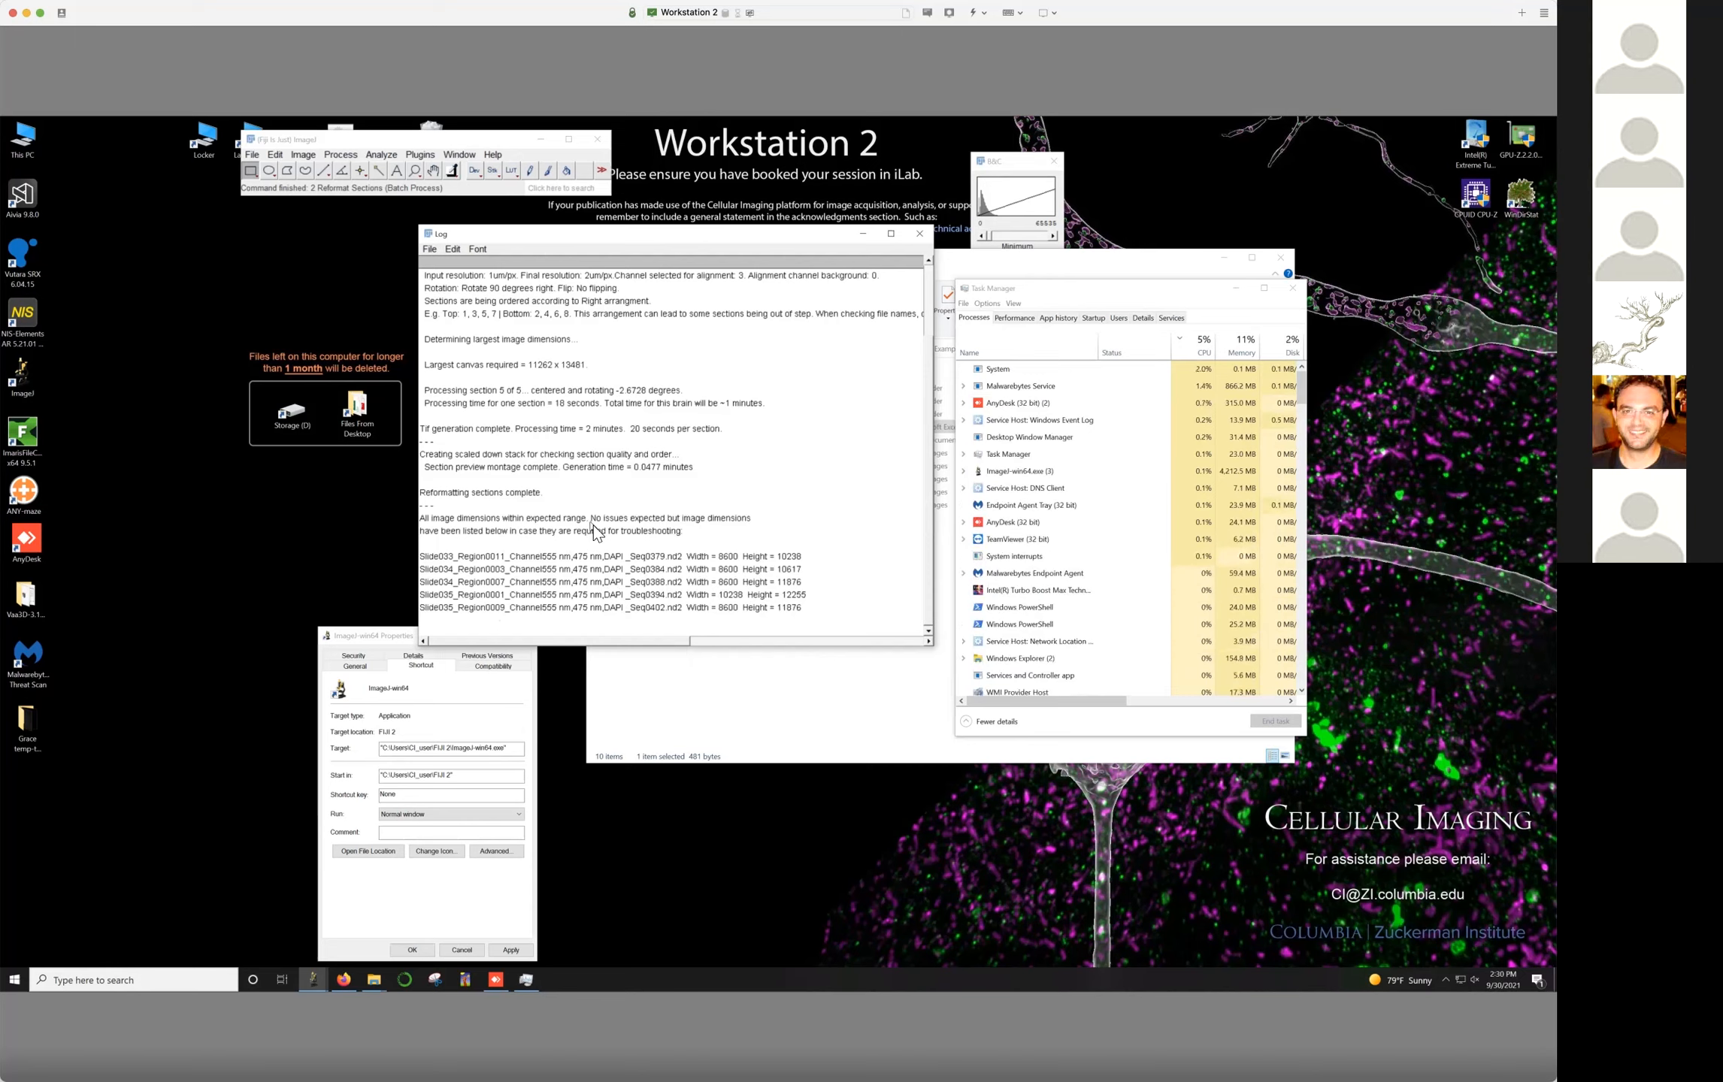
# Examine the reformatting output in the 1_Initial Example folder, looking into its 2_Section_Preview subfolder and returning to the dataset folder
pyautogui.click(893, 691)
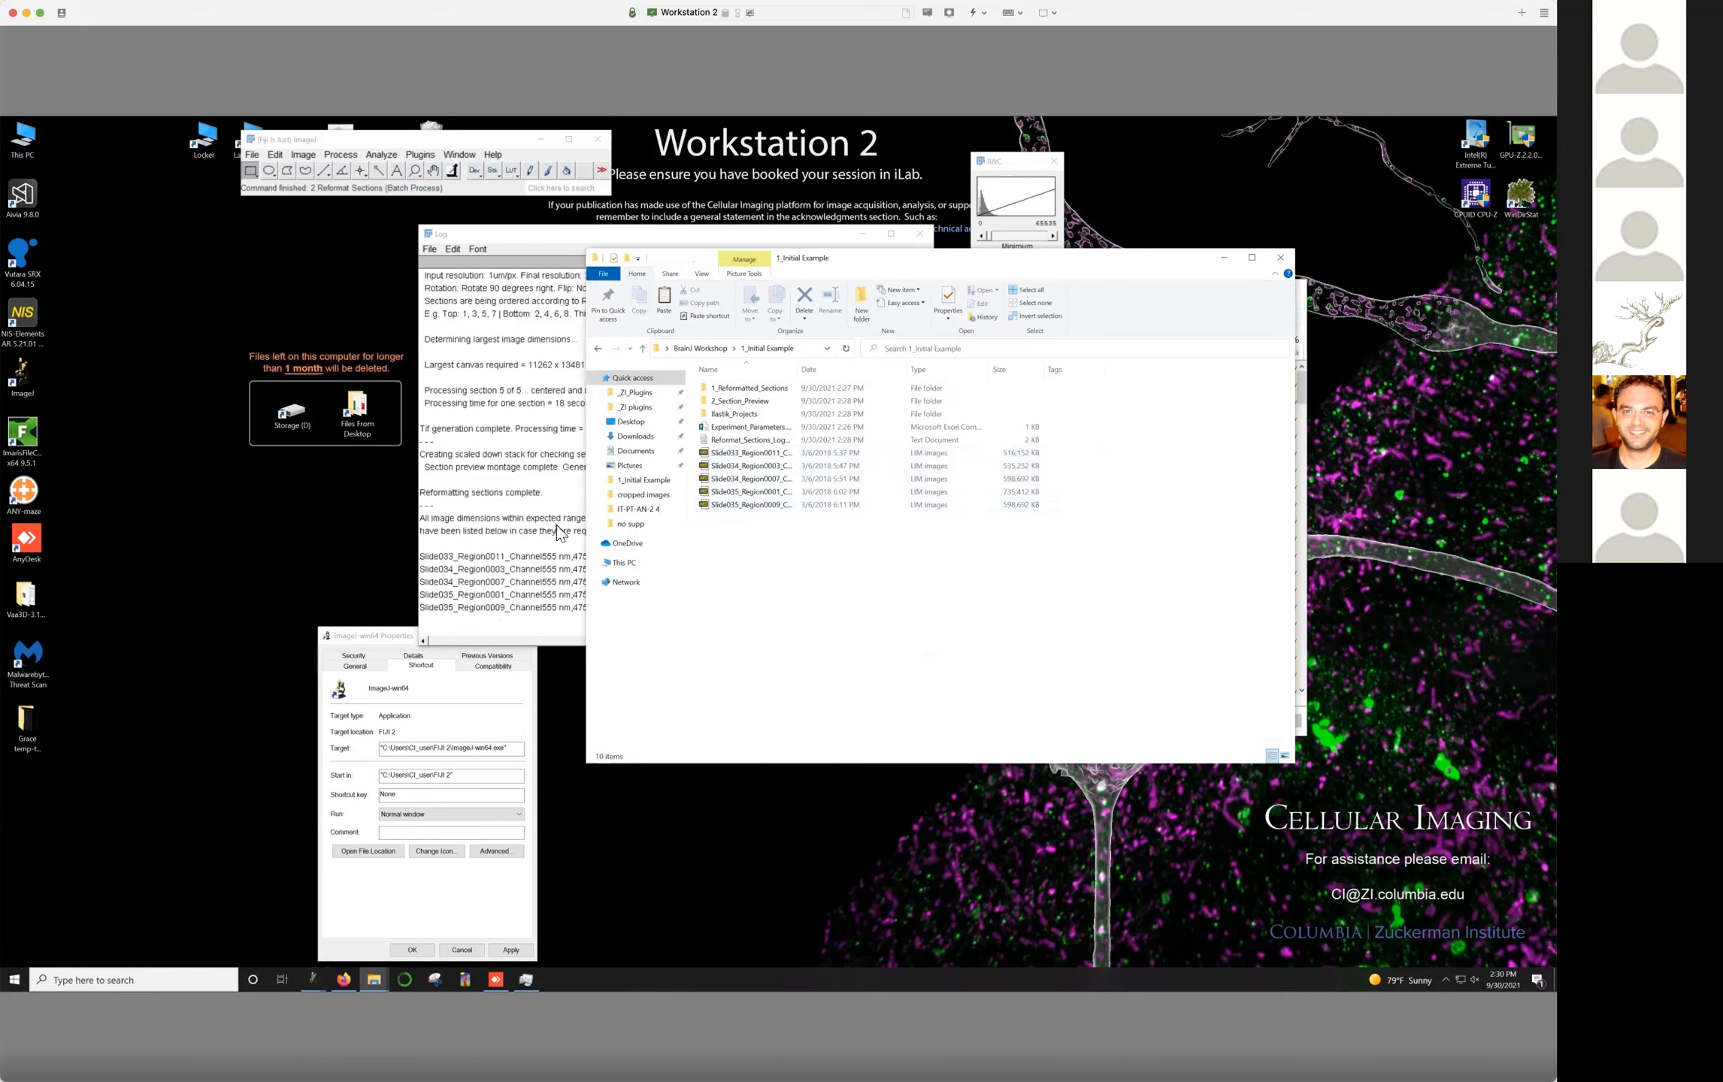
pyautogui.click(526, 474)
pyautogui.click(799, 402)
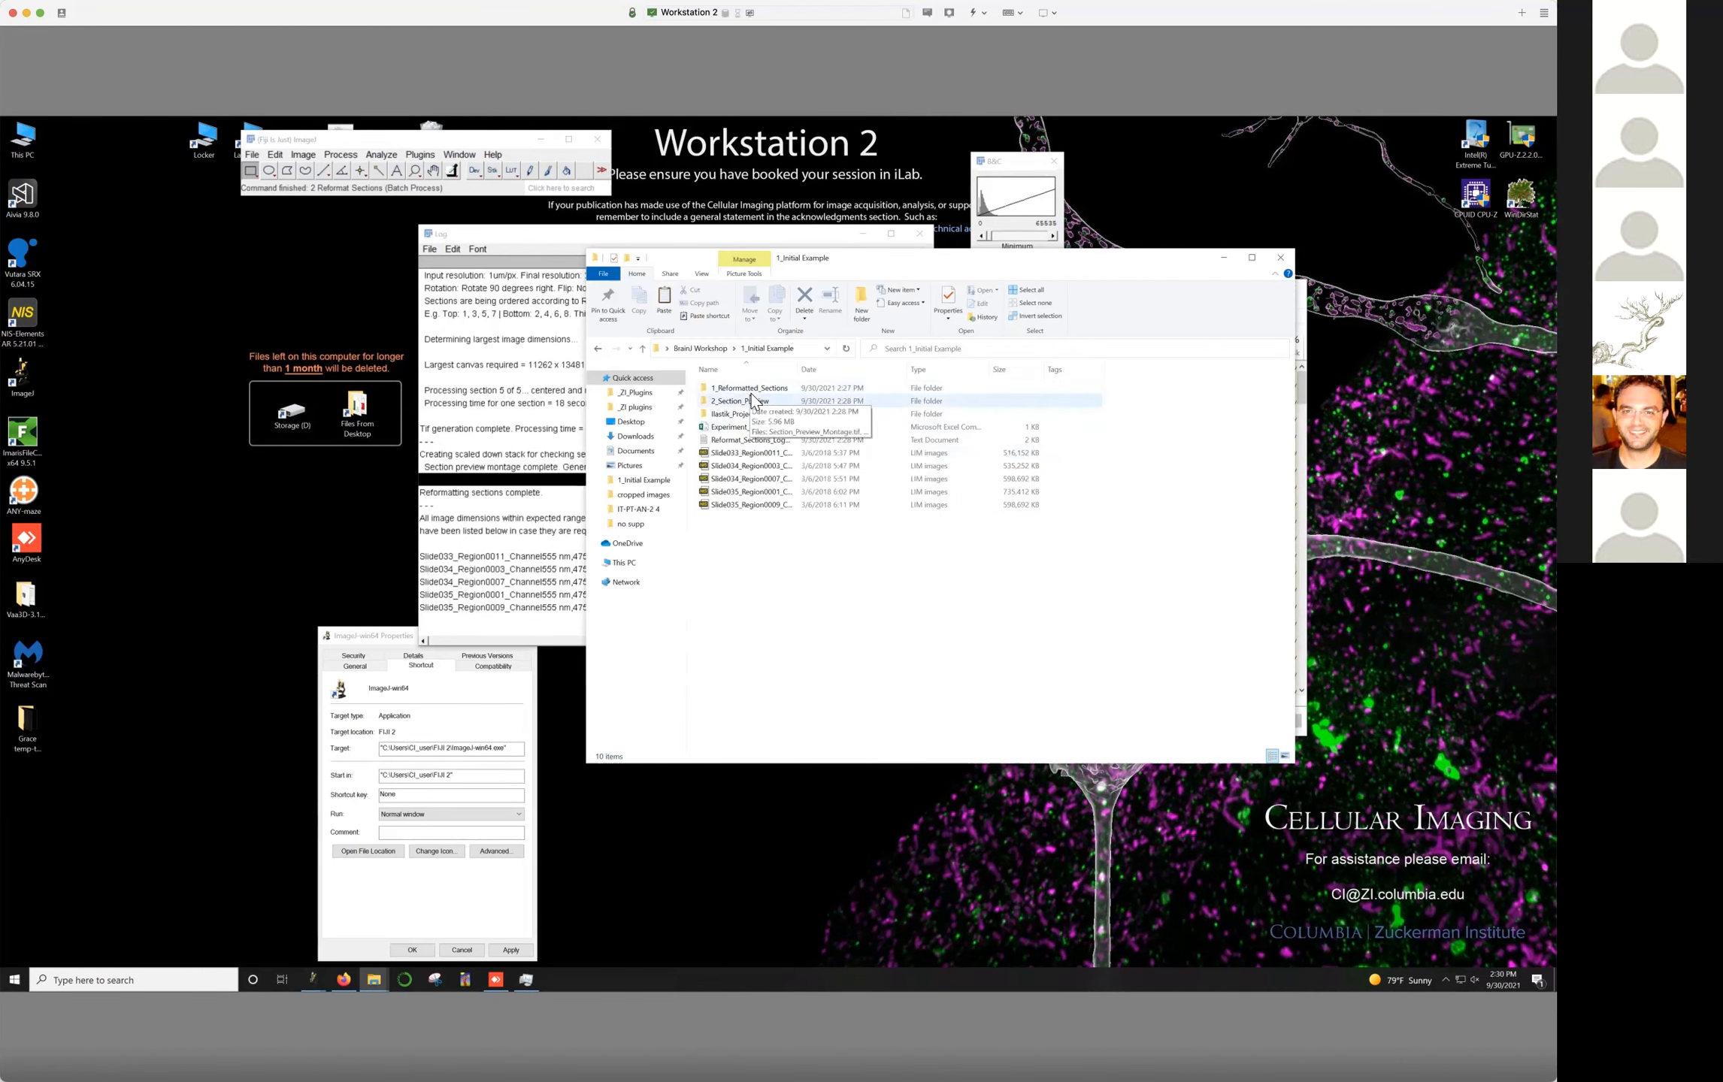
pyautogui.click(750, 404)
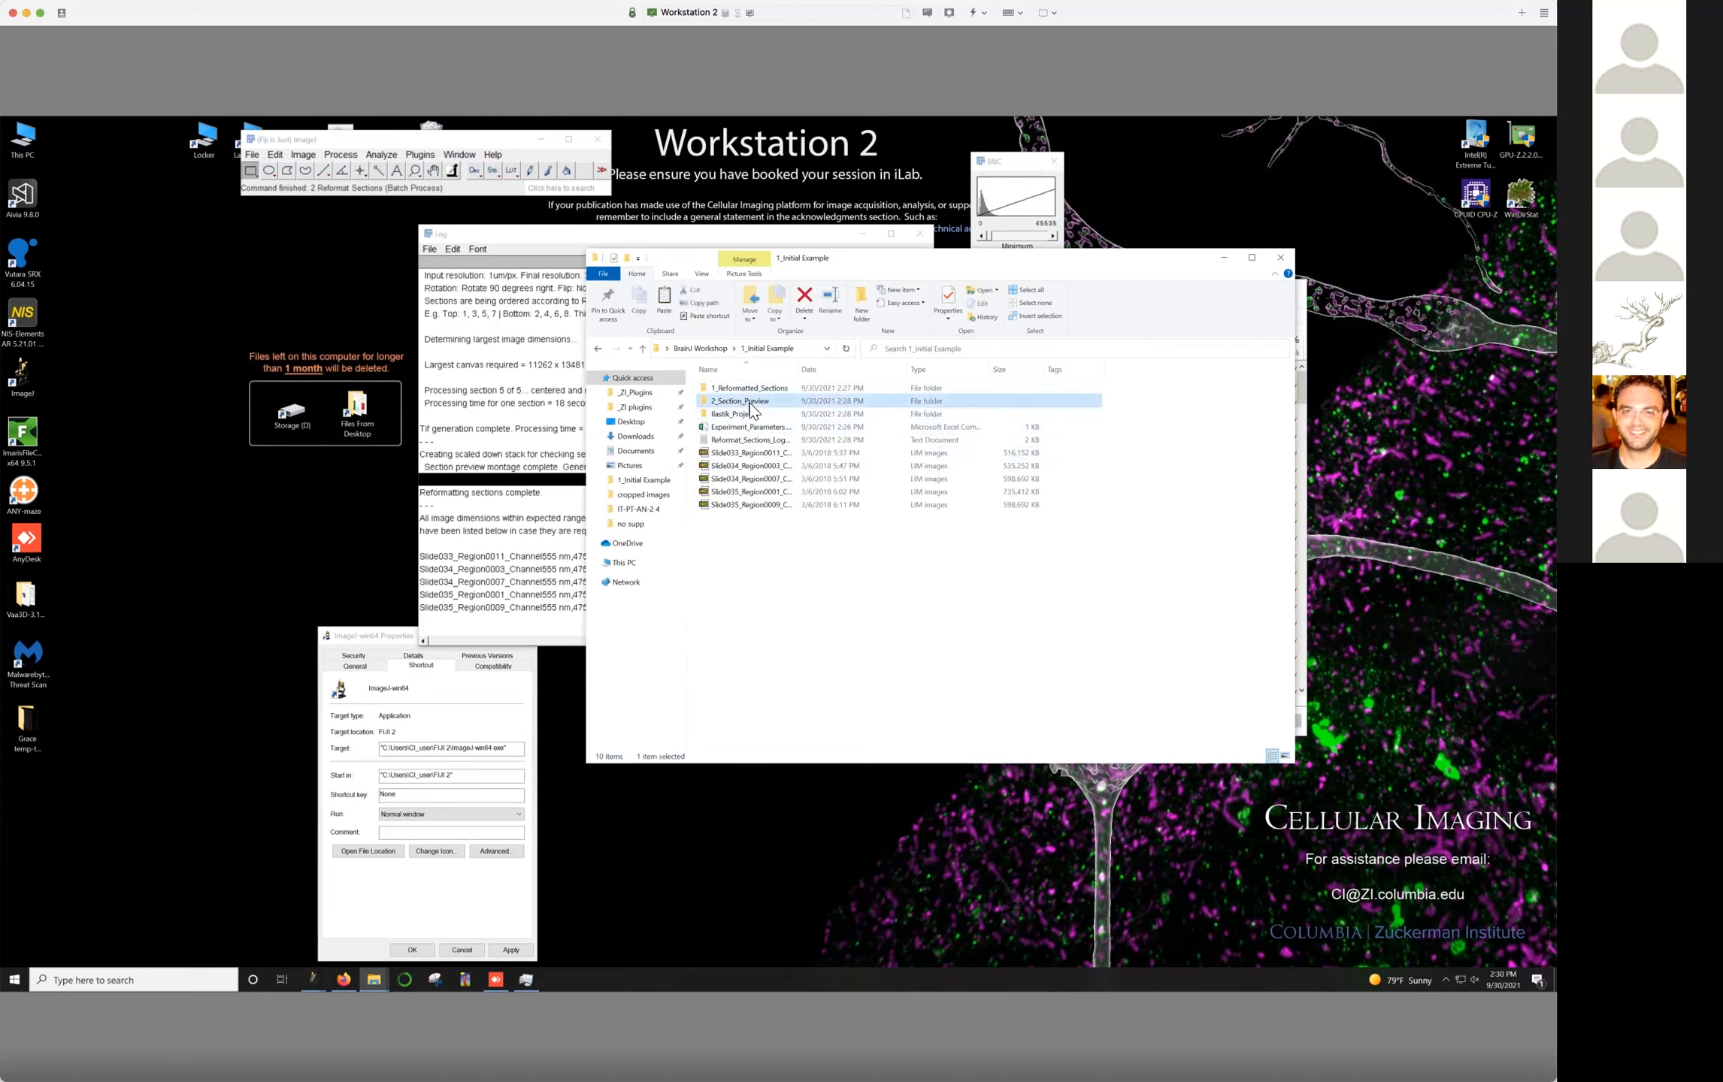
pyautogui.doubleClick(752, 406)
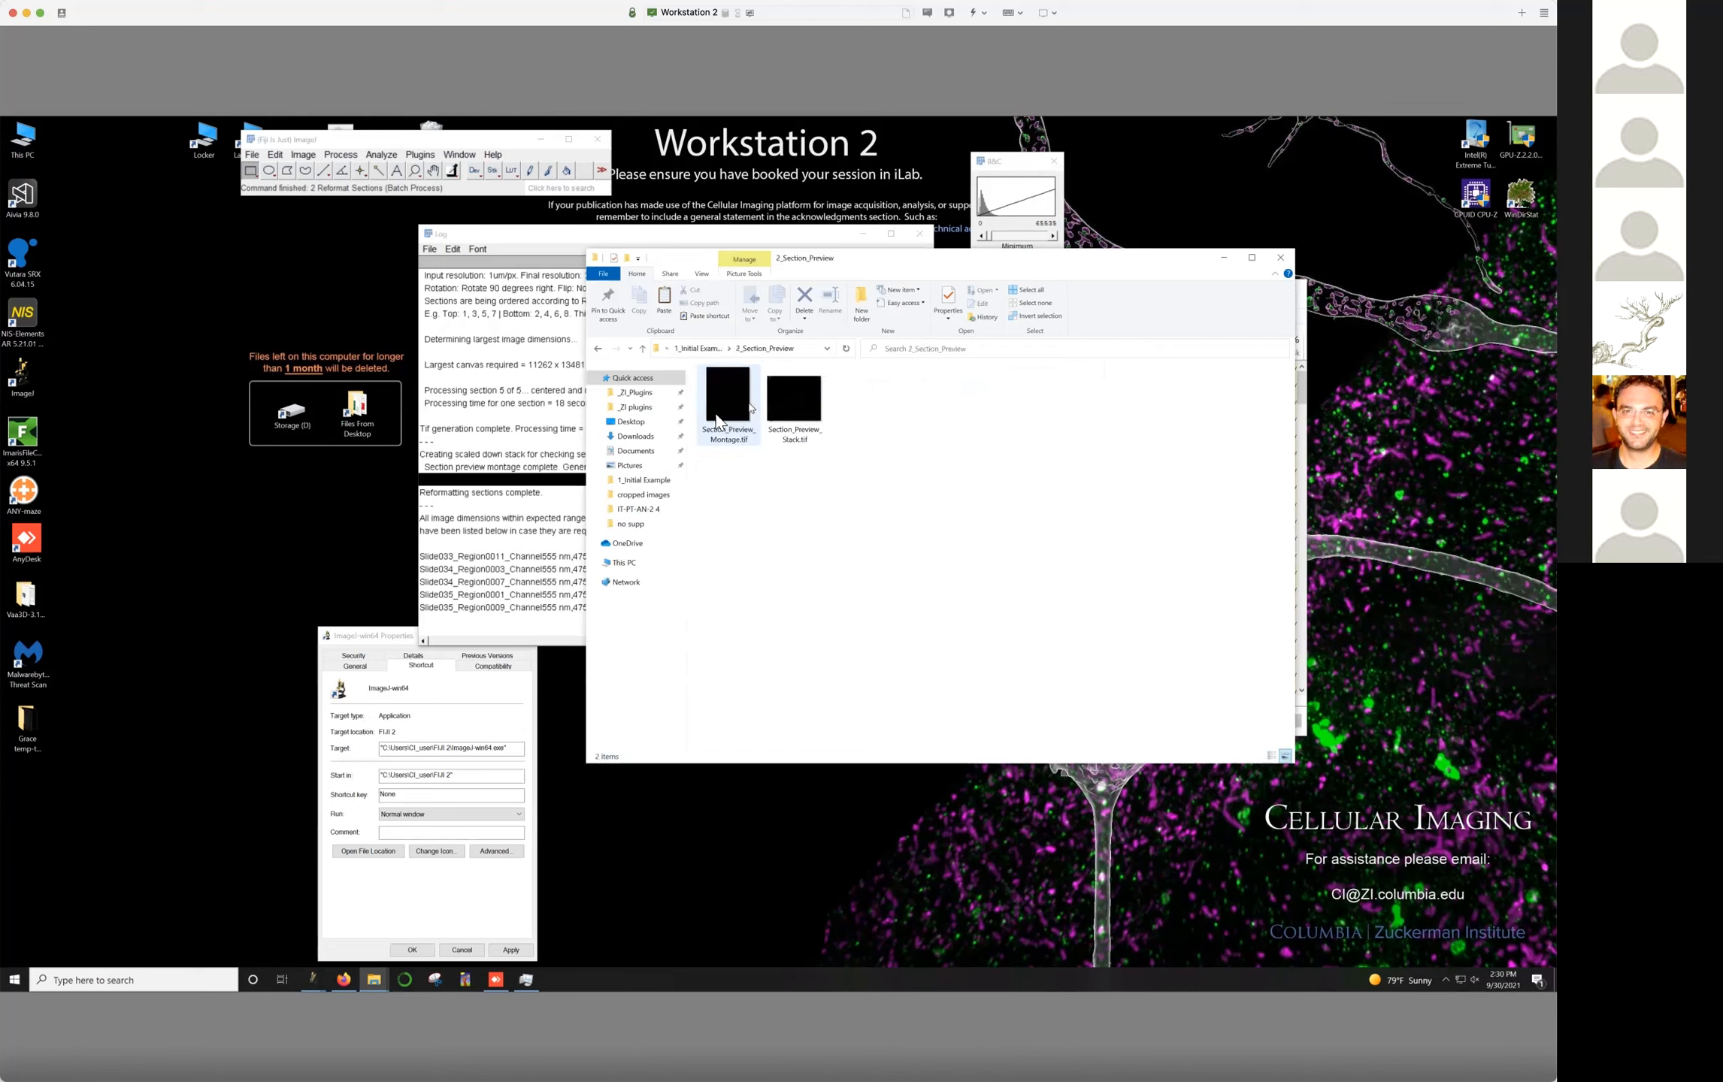
pyautogui.click(711, 350)
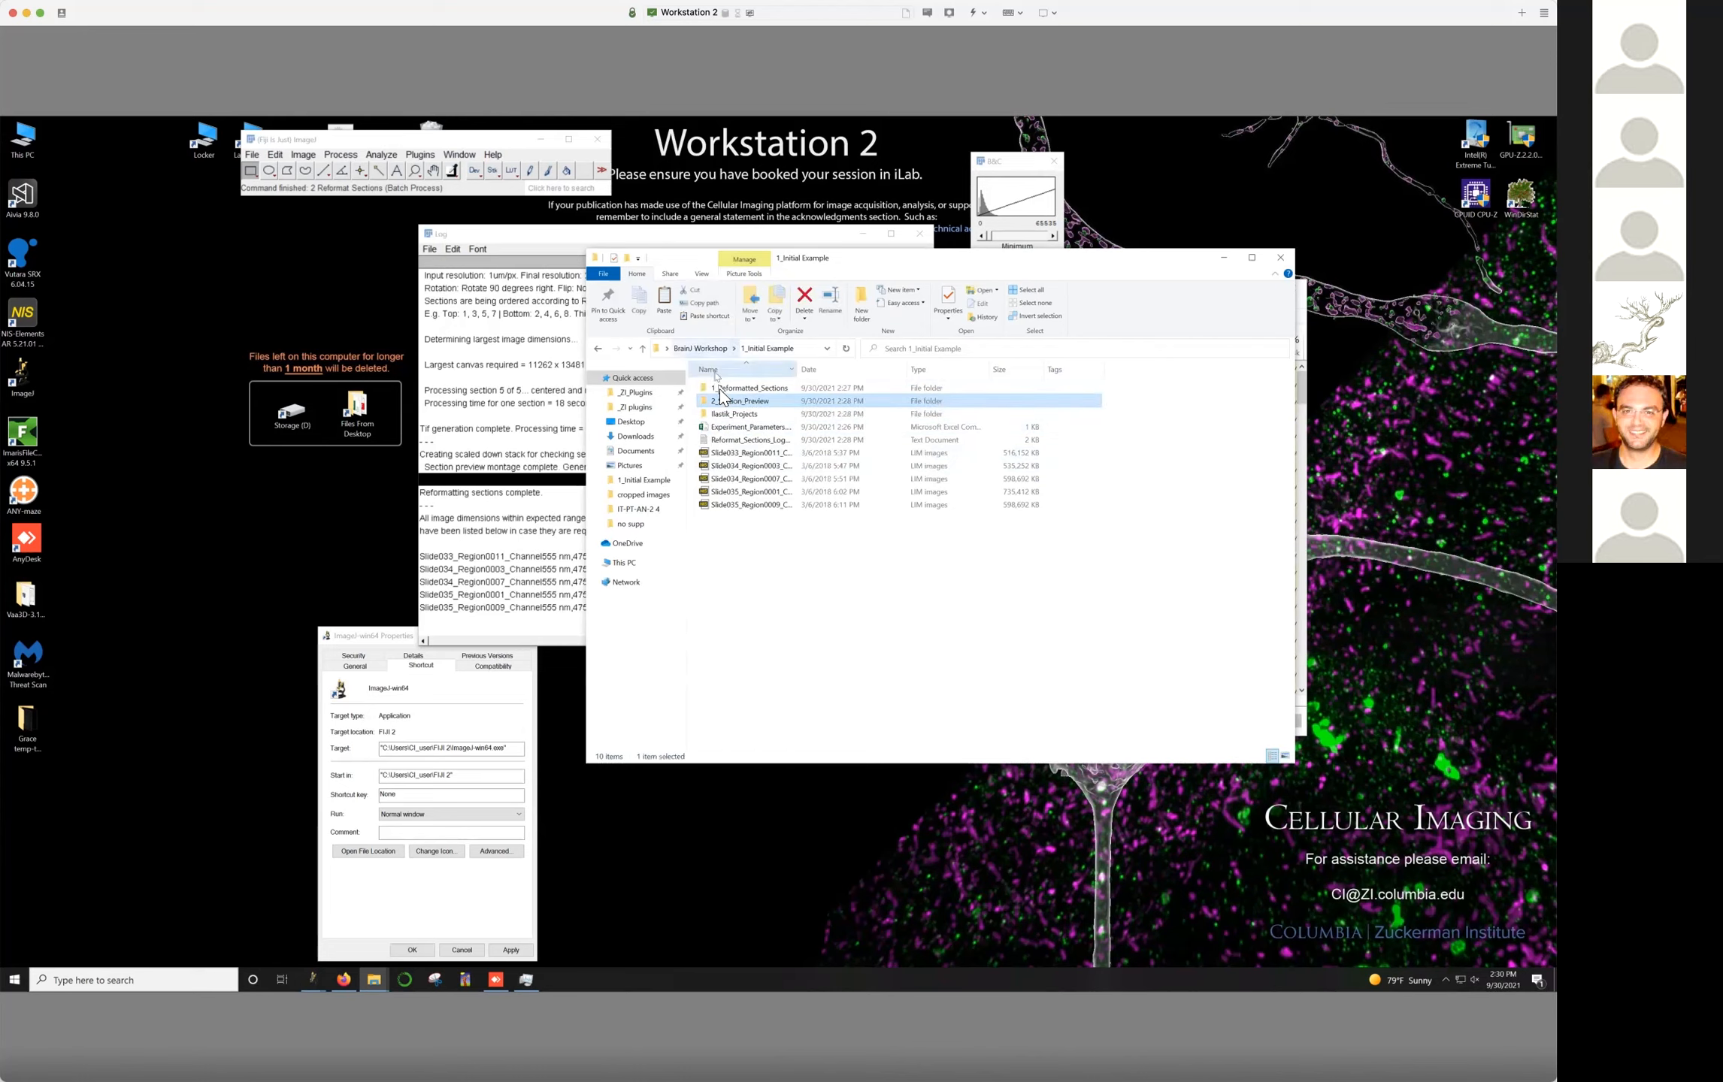
# Open Section_Preview_Montage.tif from the 2_Section_Preview folder in Fiji
pyautogui.click(740, 388)
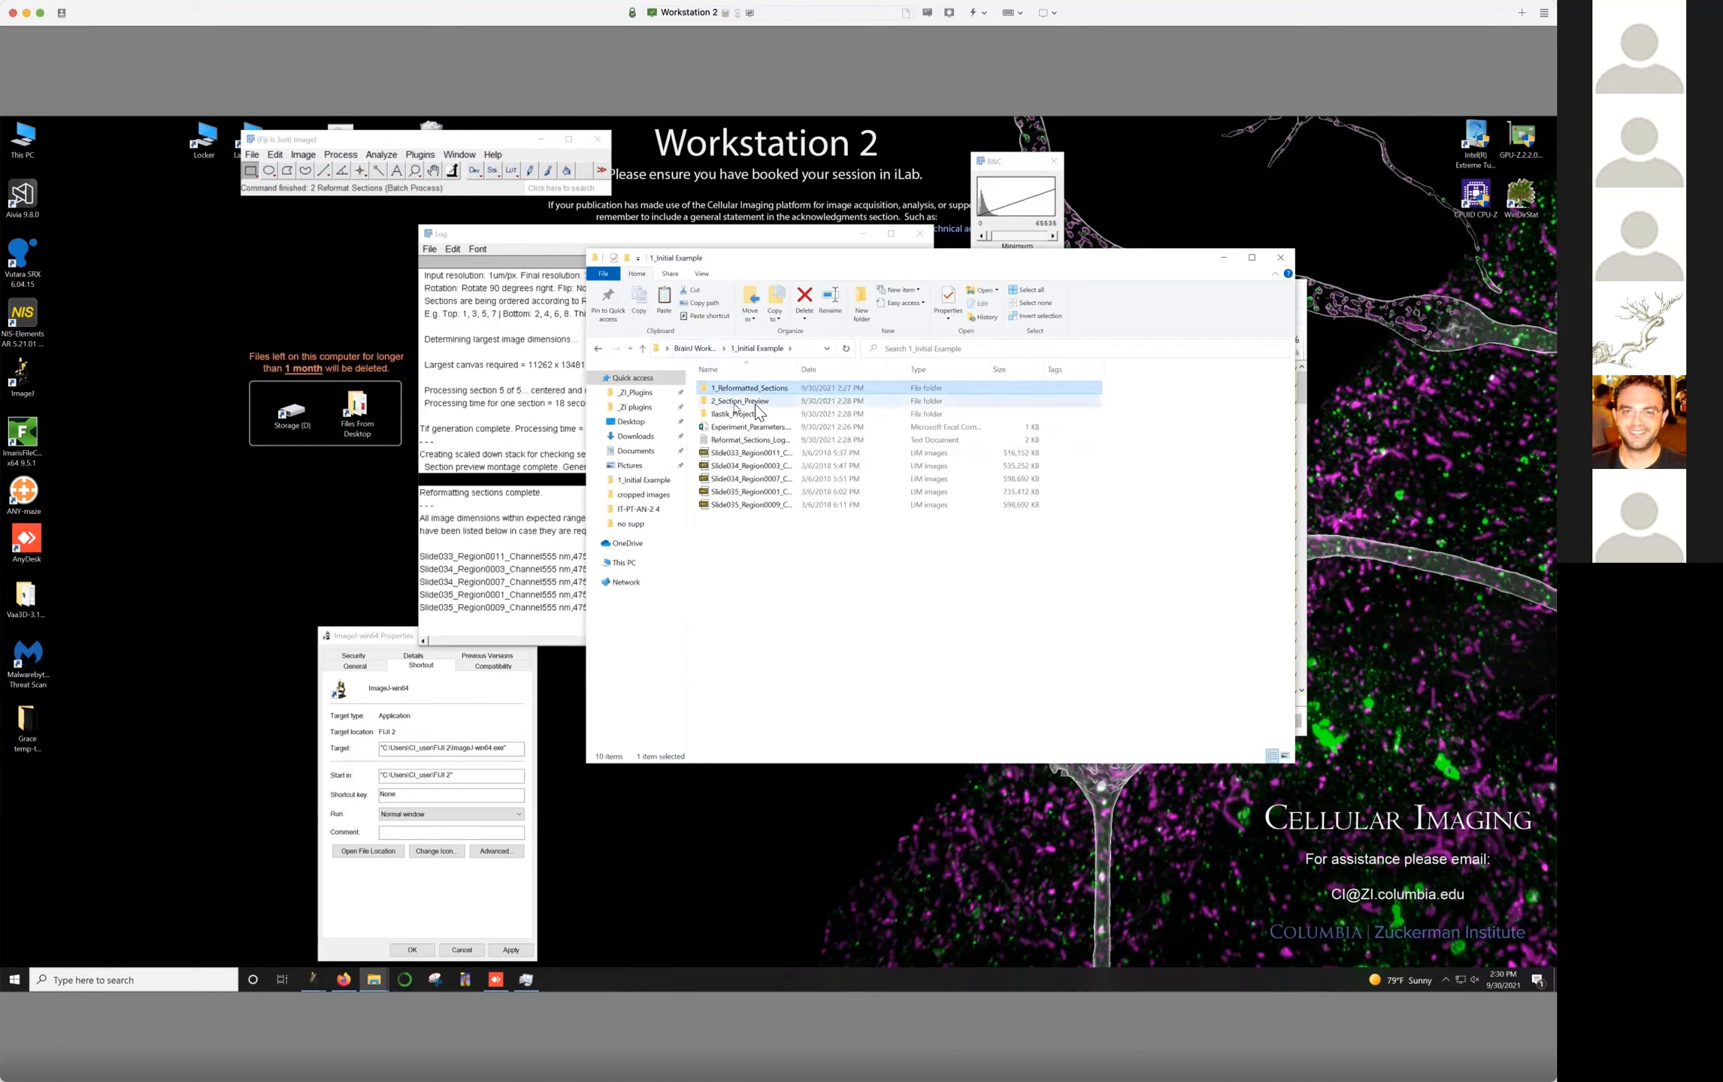
pyautogui.doubleClick(750, 403)
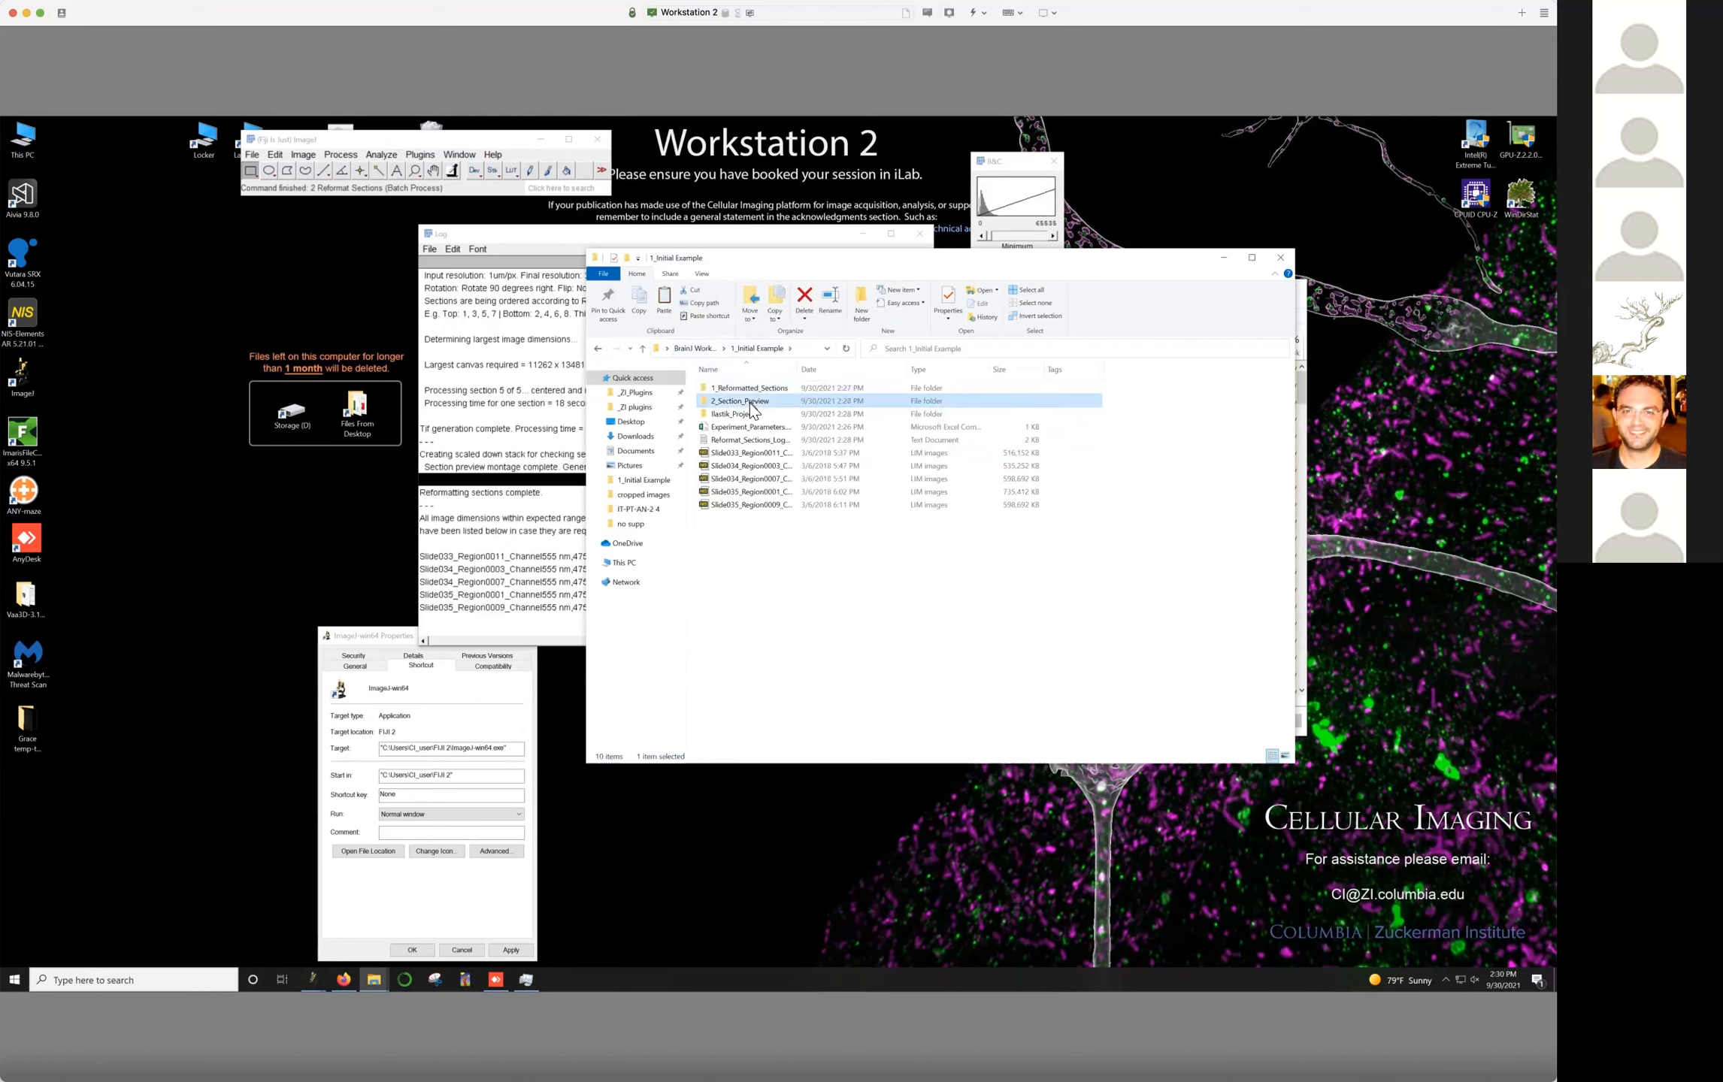
pyautogui.click(733, 406)
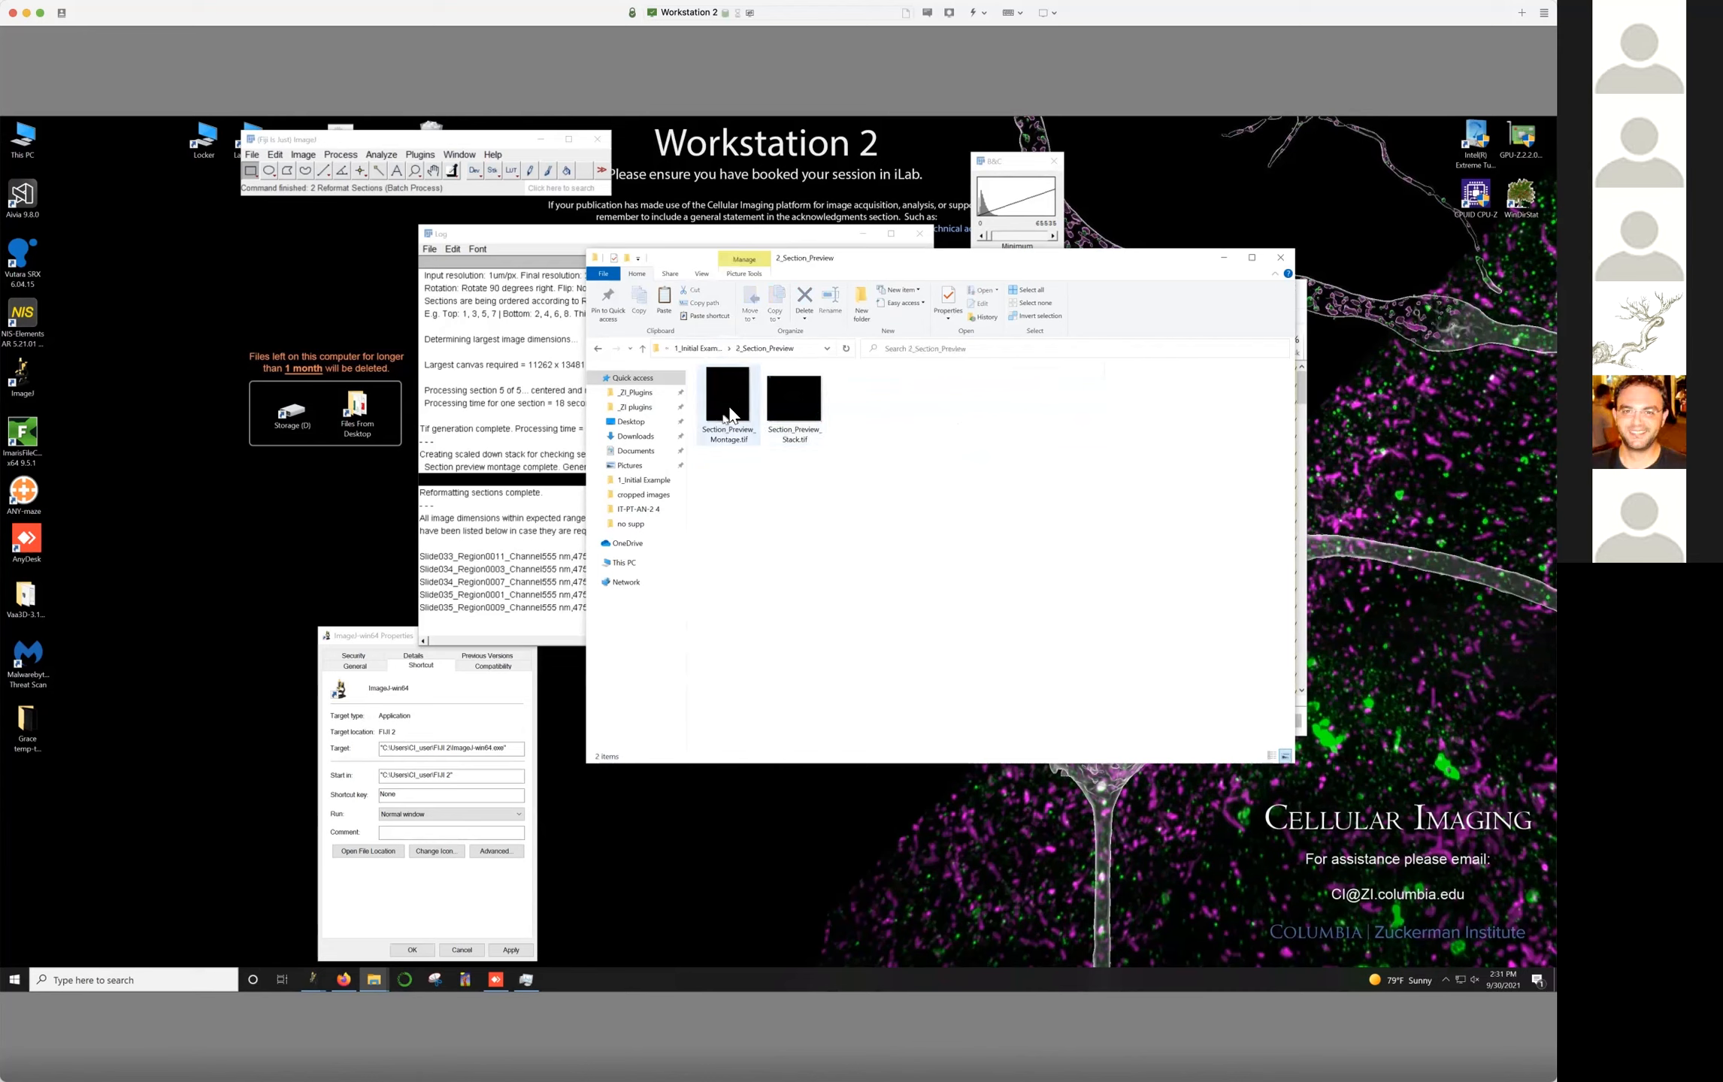
pyautogui.moveTo(739, 403); pyautogui.dragTo(385, 217)
# Use Brightness/Contrast to lower the display maximum of the montage's third channel, and of its second channel to about 6470
pyautogui.hotkey('ctrl', 'shift', 'c')
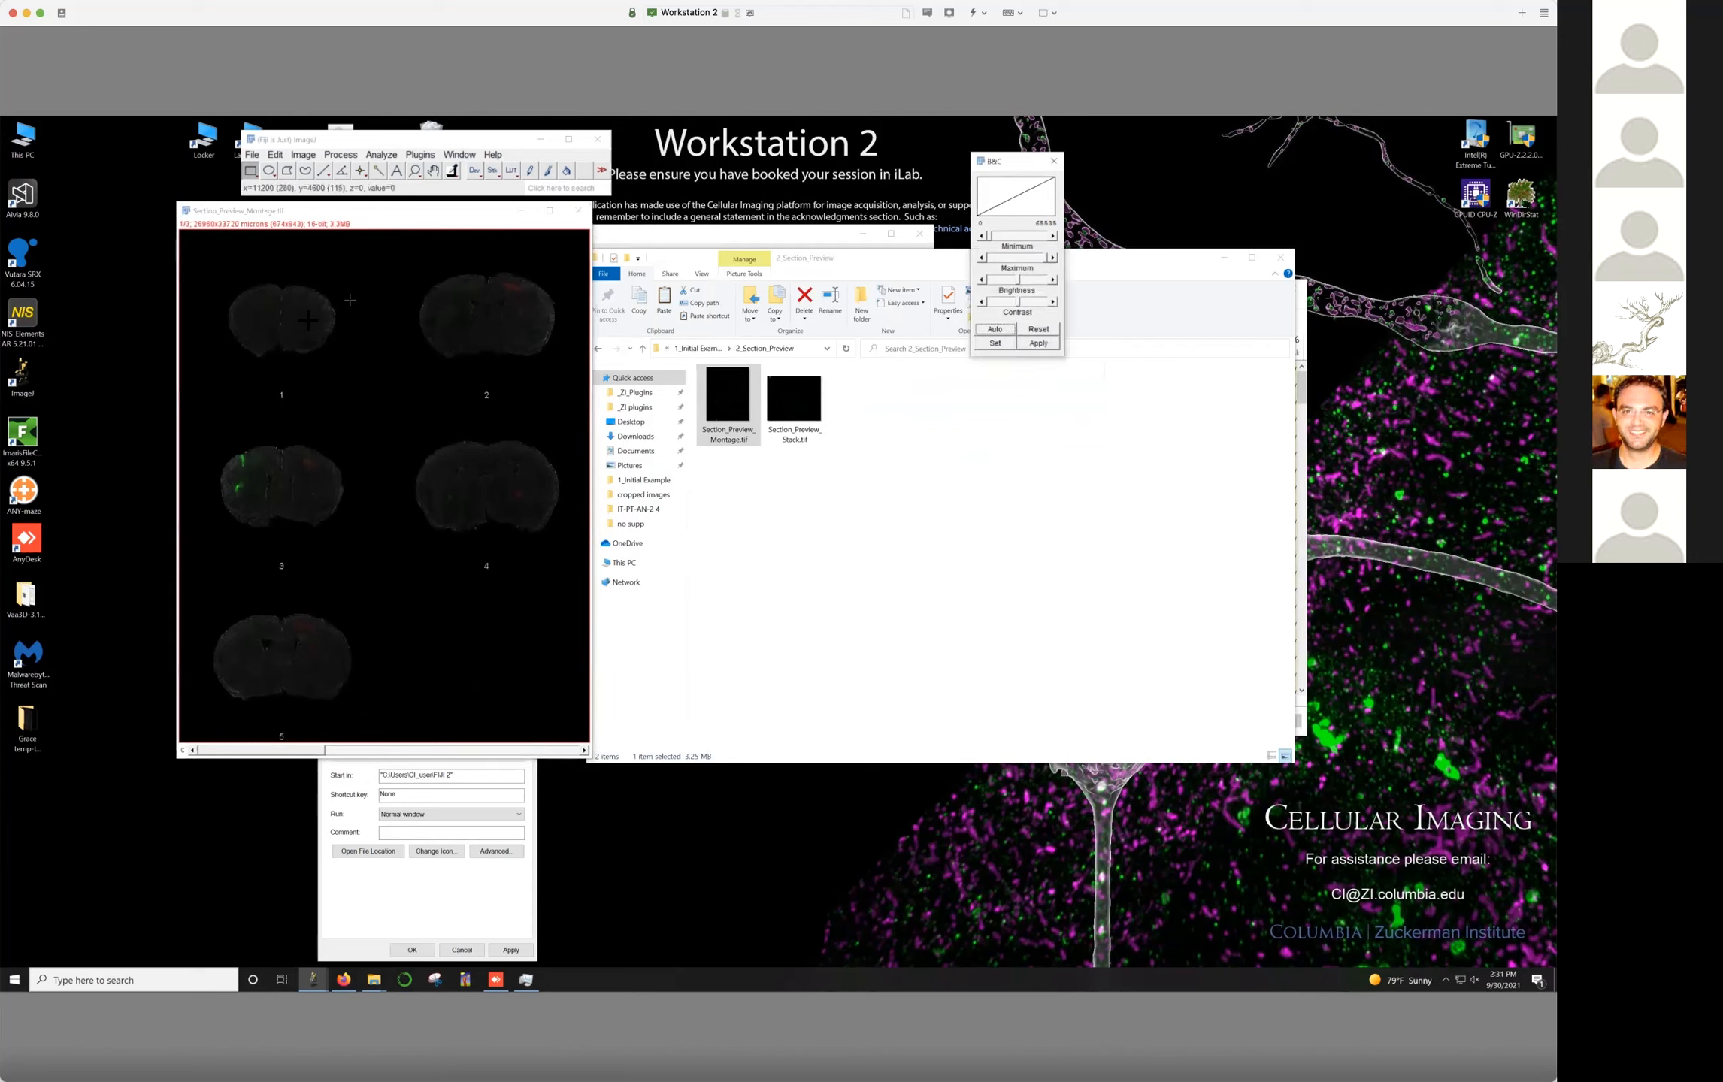
pyautogui.click(558, 751)
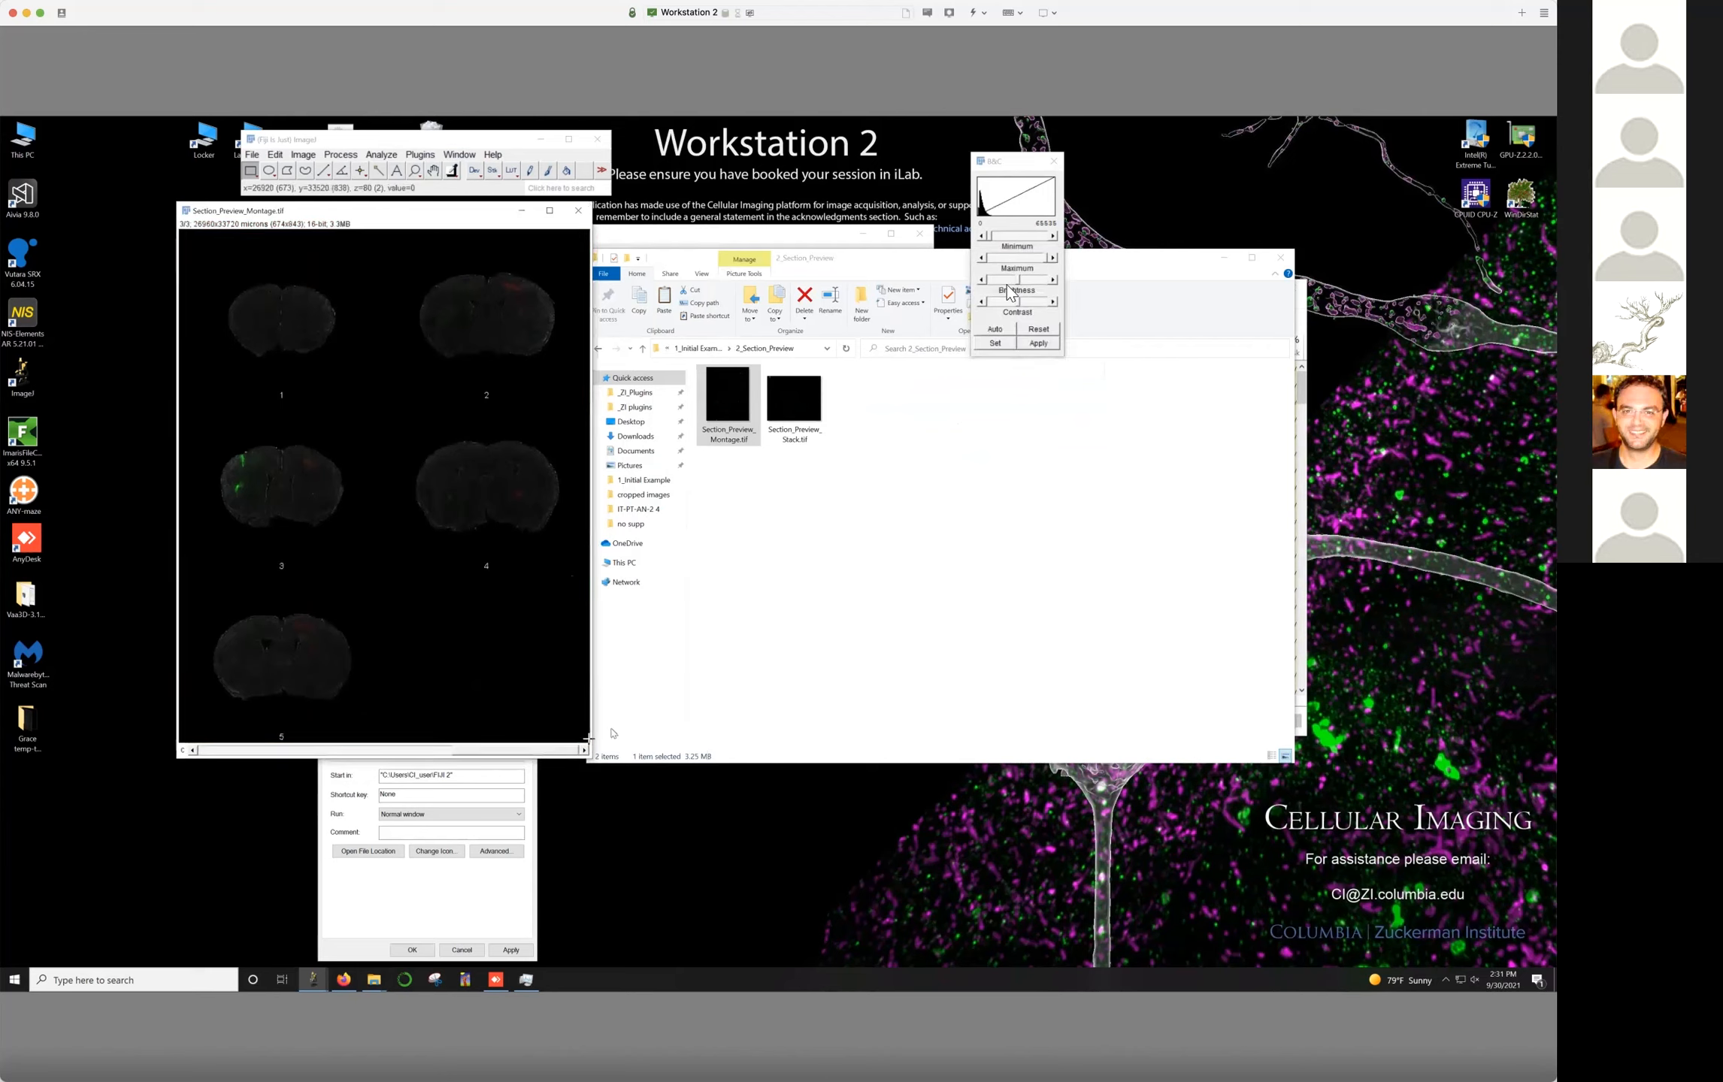
pyautogui.click(1046, 257)
pyautogui.moveTo(1016, 268); pyautogui.dragTo(1011, 270)
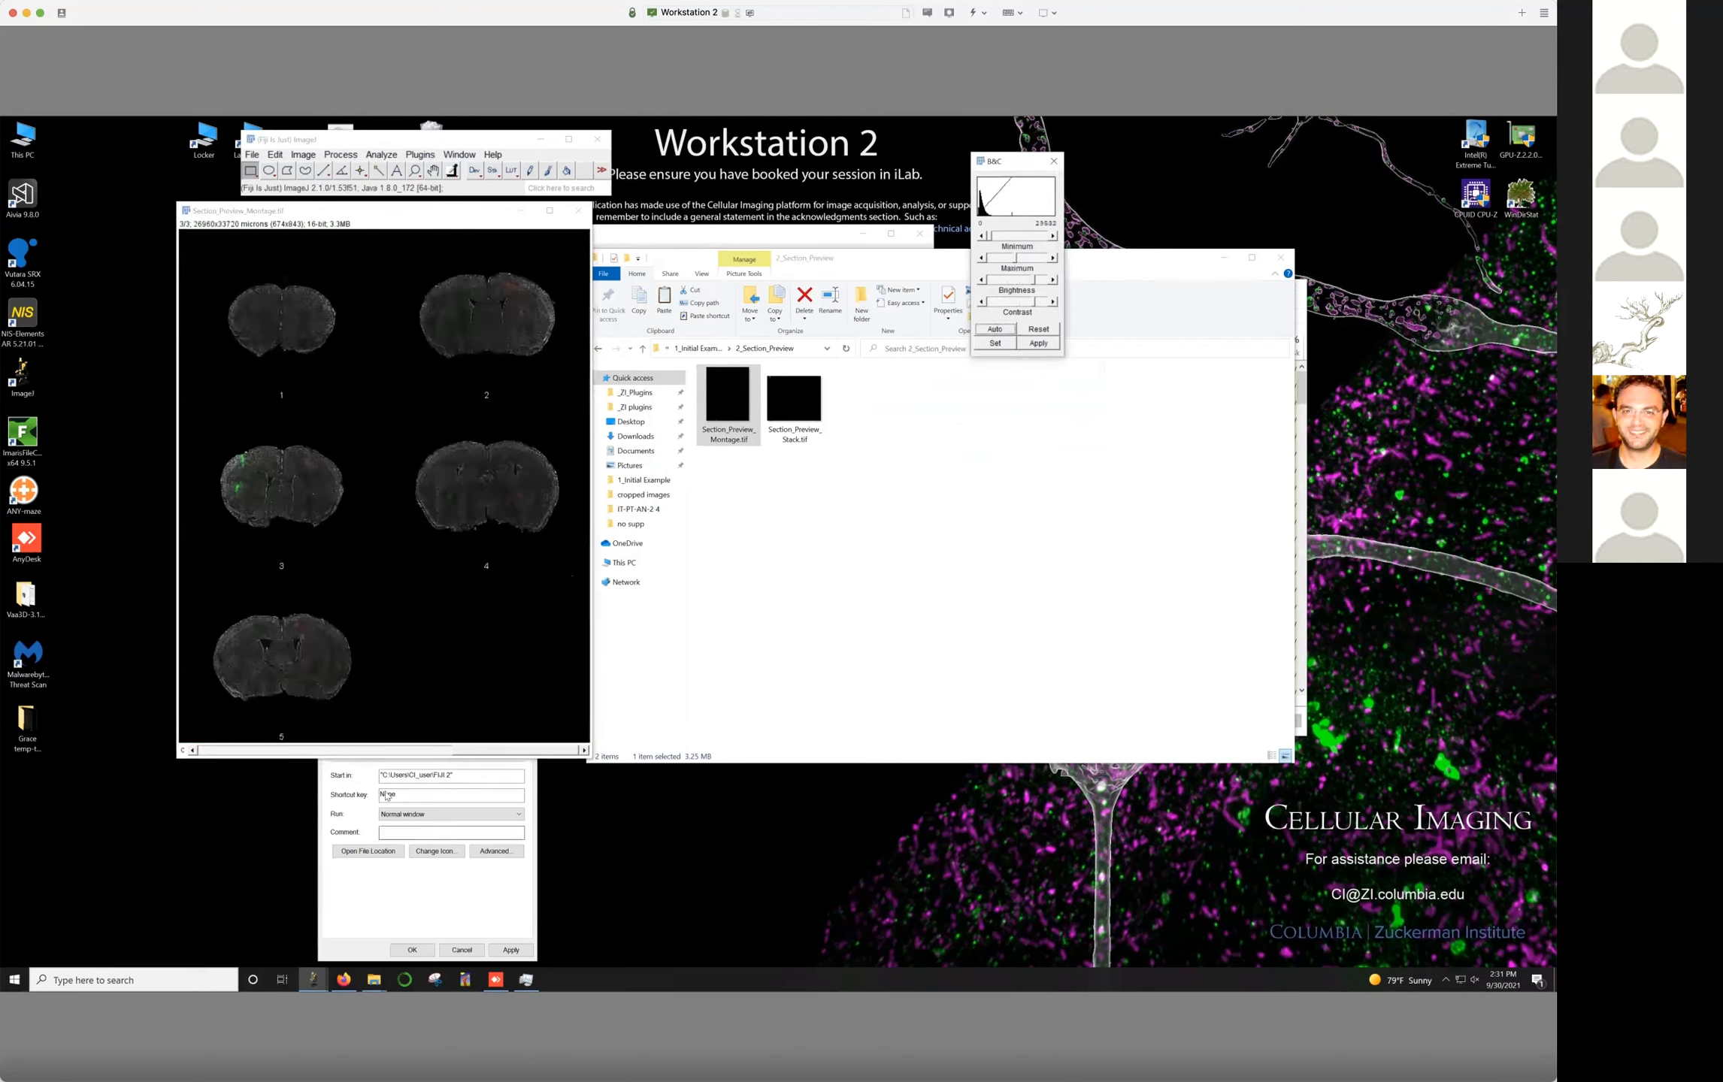
pyautogui.click(429, 750)
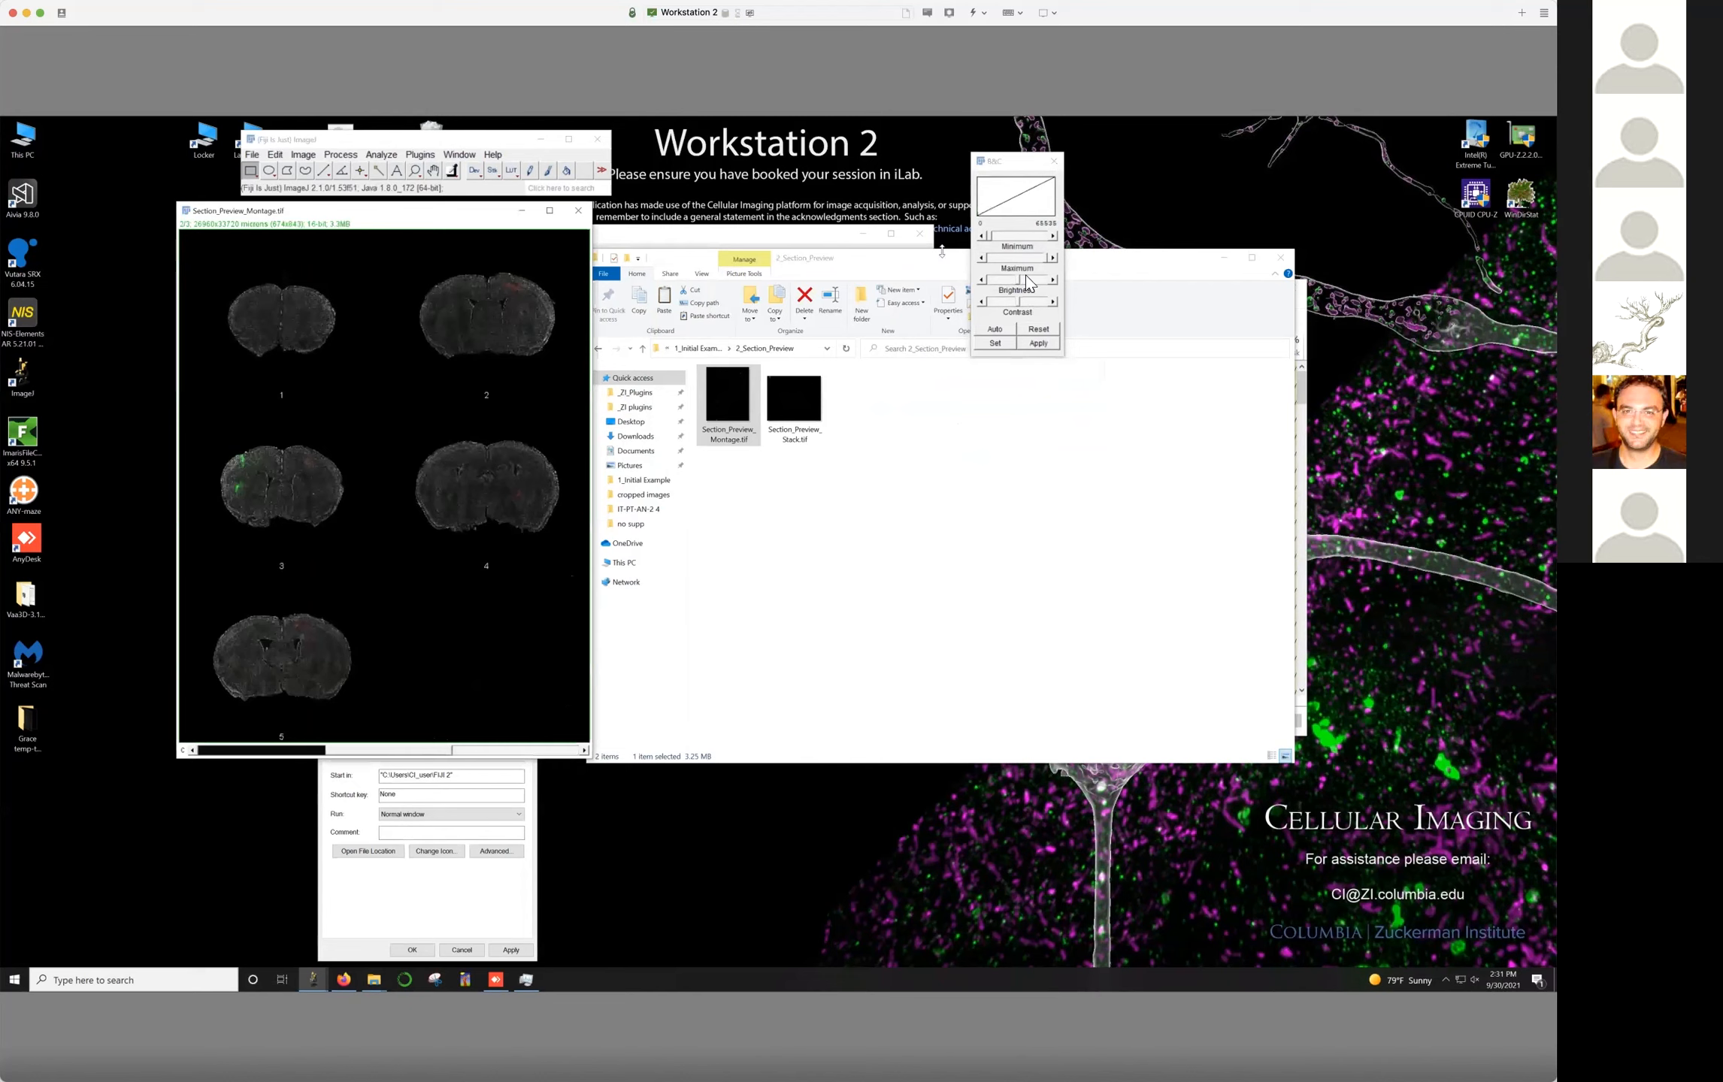
pyautogui.moveTo(1045, 260); pyautogui.dragTo(995, 260)
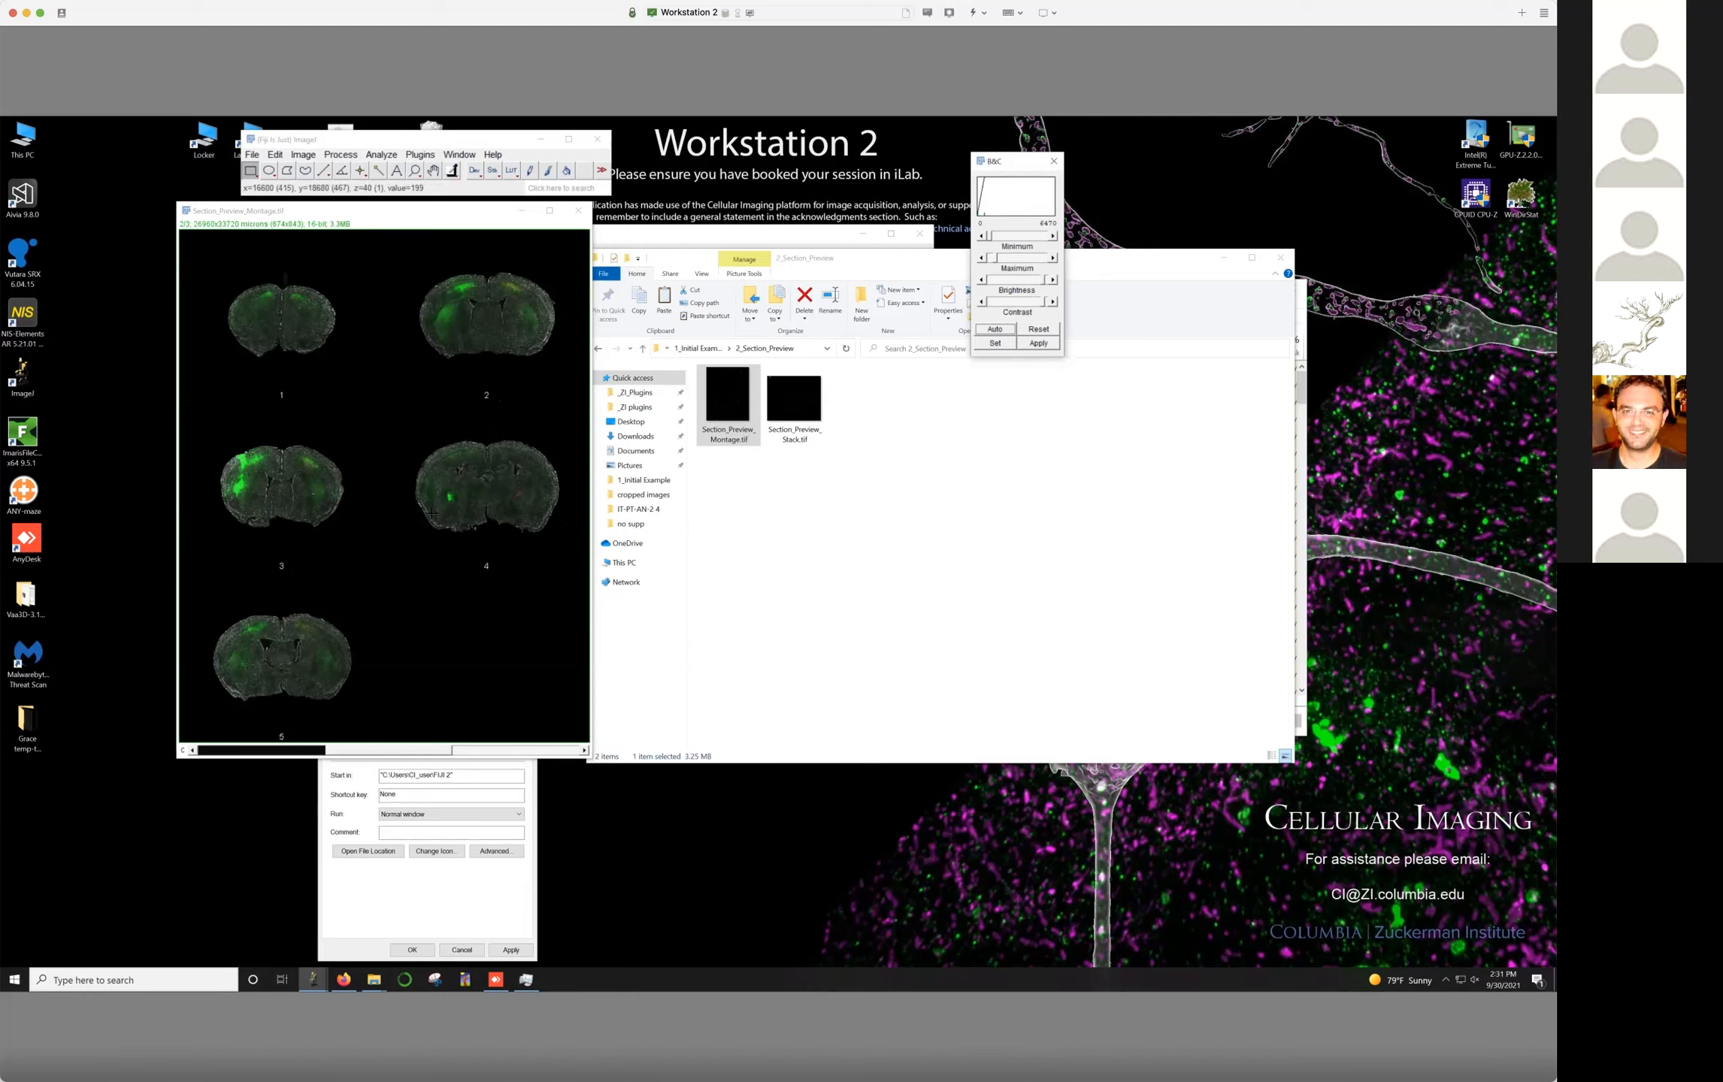
# Switch to Firefox, read the BrainJ Guide down to the Figure 2 examples of checking and cleaning sections, and minimize the browser
pyautogui.click(345, 979)
pyautogui.scroll(-5, 1031, 637)
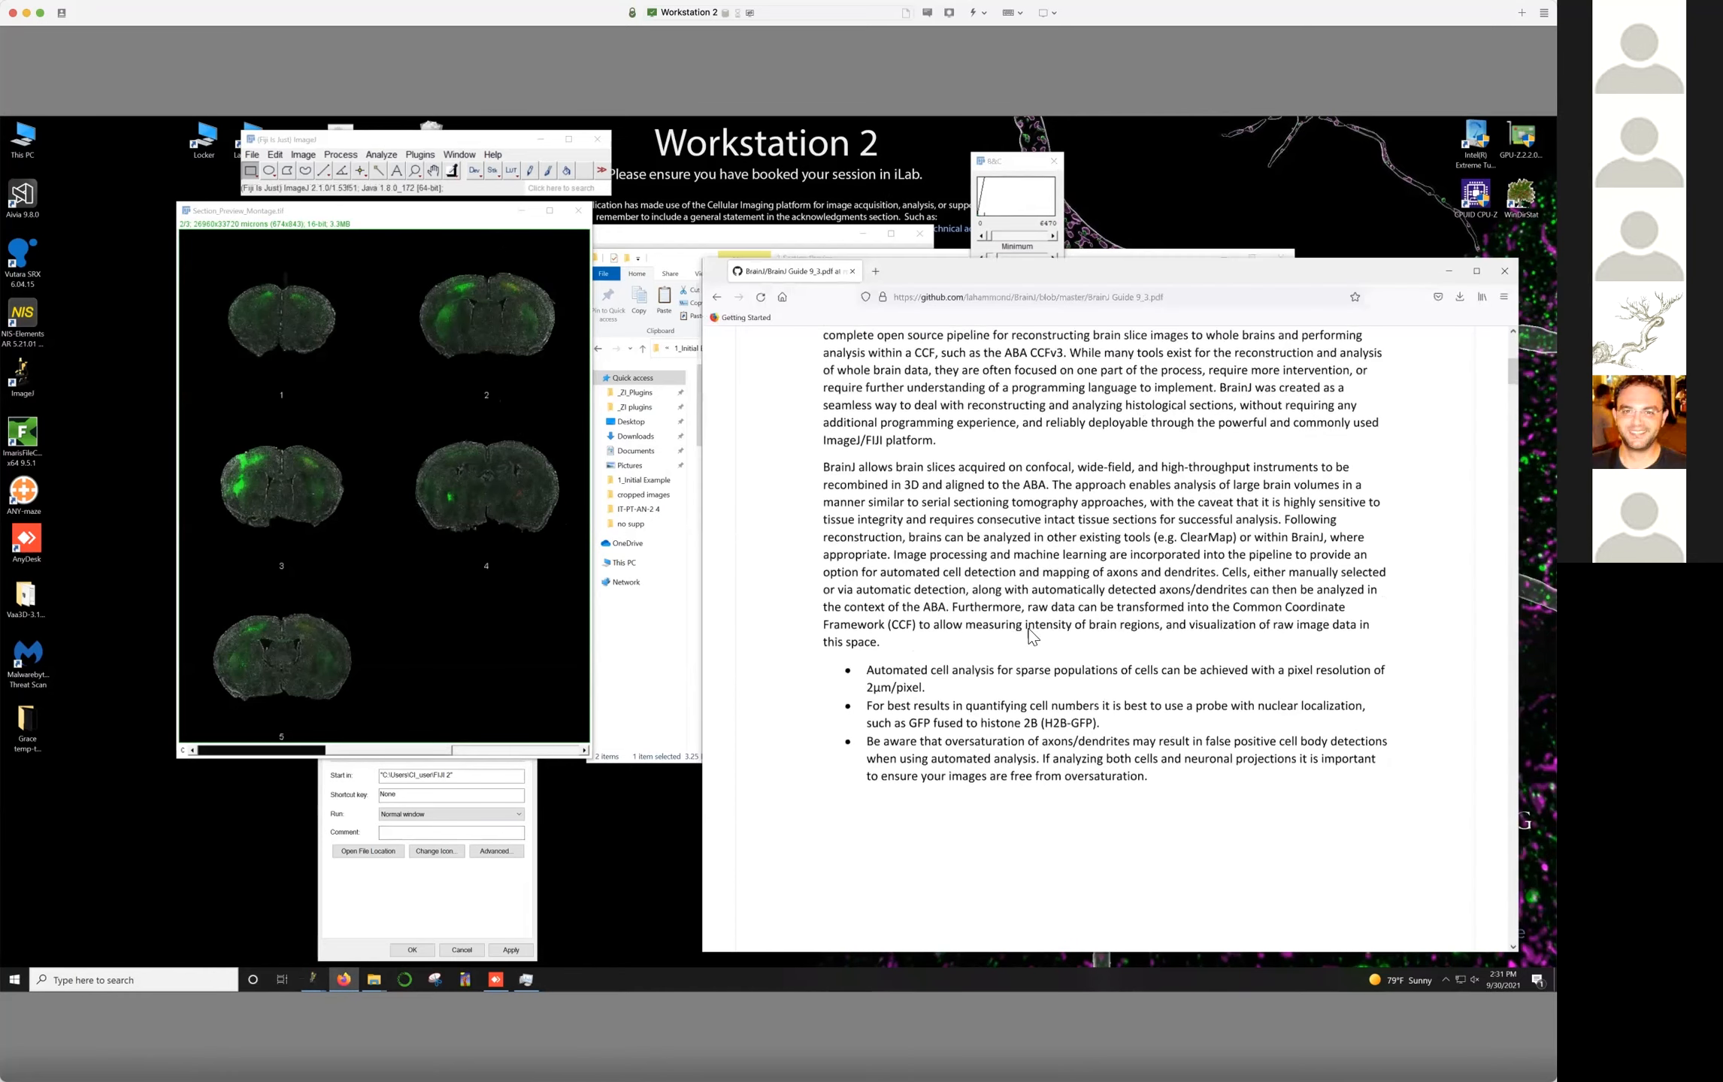
pyautogui.scroll(-7, 1032, 637)
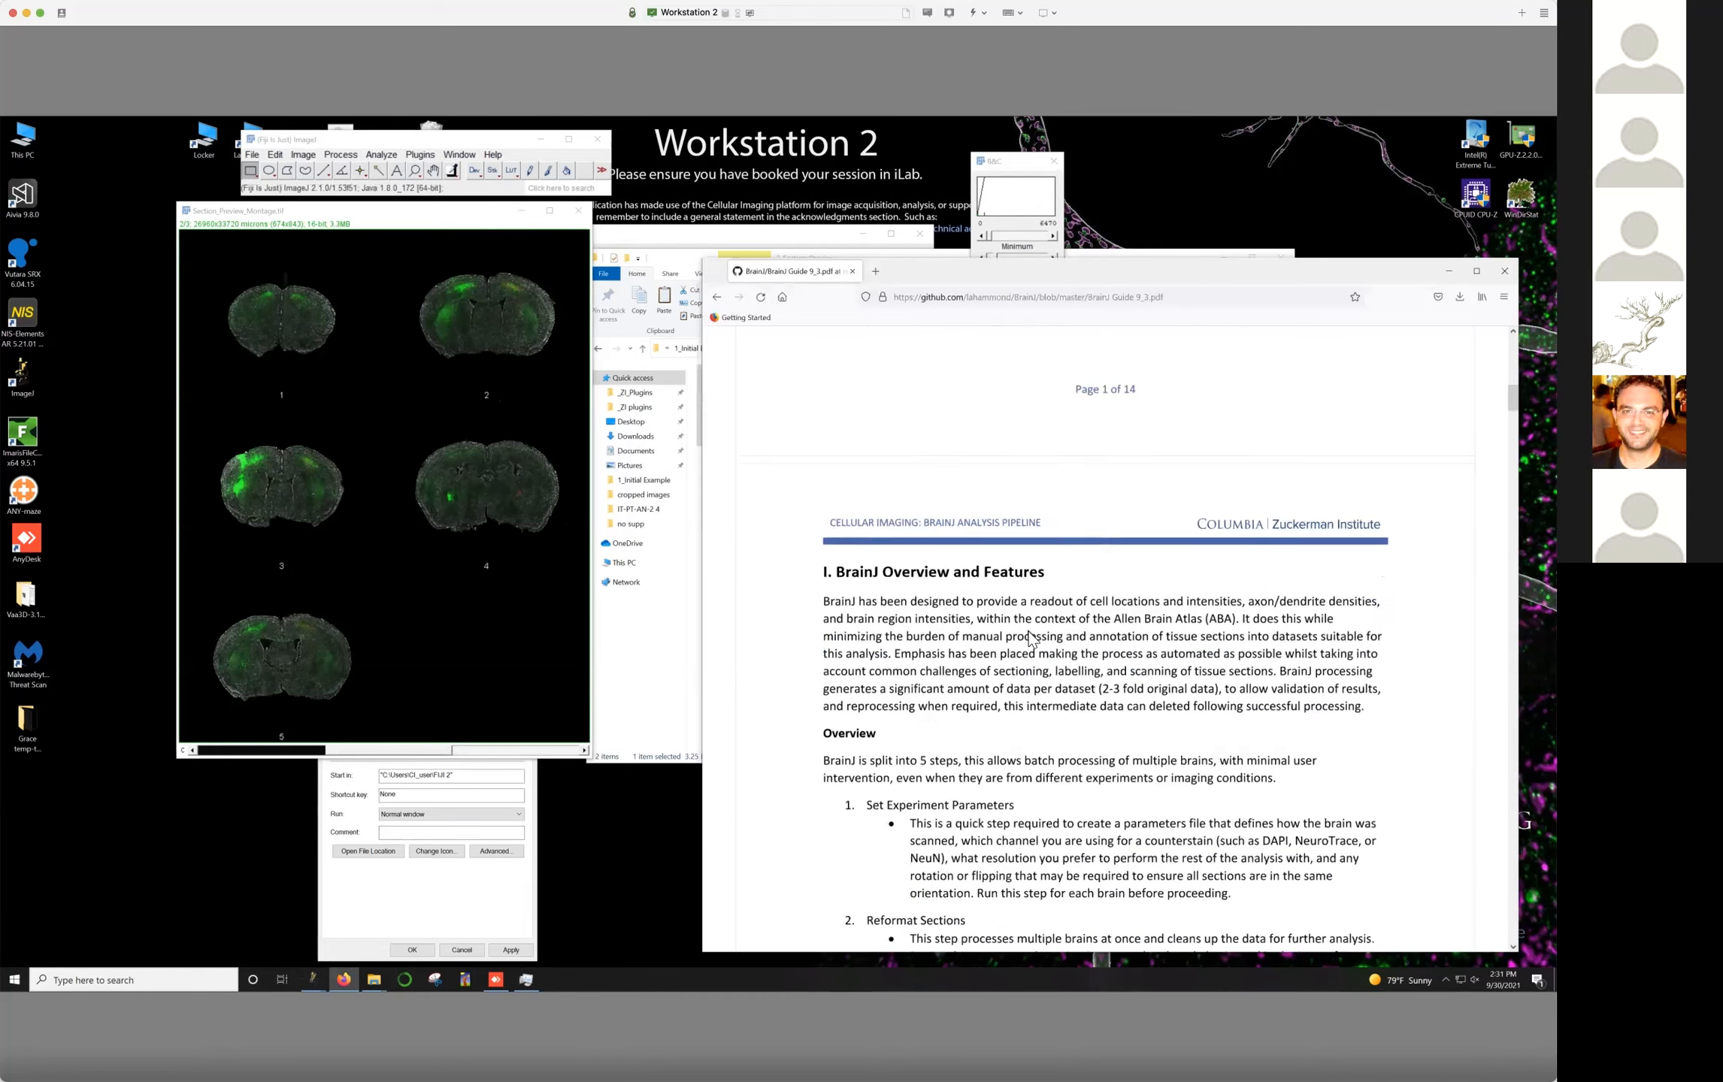
pyautogui.moveTo(1182, 284); pyautogui.dragTo(1013, 224)
pyautogui.moveTo(1343, 352); pyautogui.dragTo(1344, 412)
pyautogui.moveTo(1347, 479); pyautogui.dragTo(1343, 513)
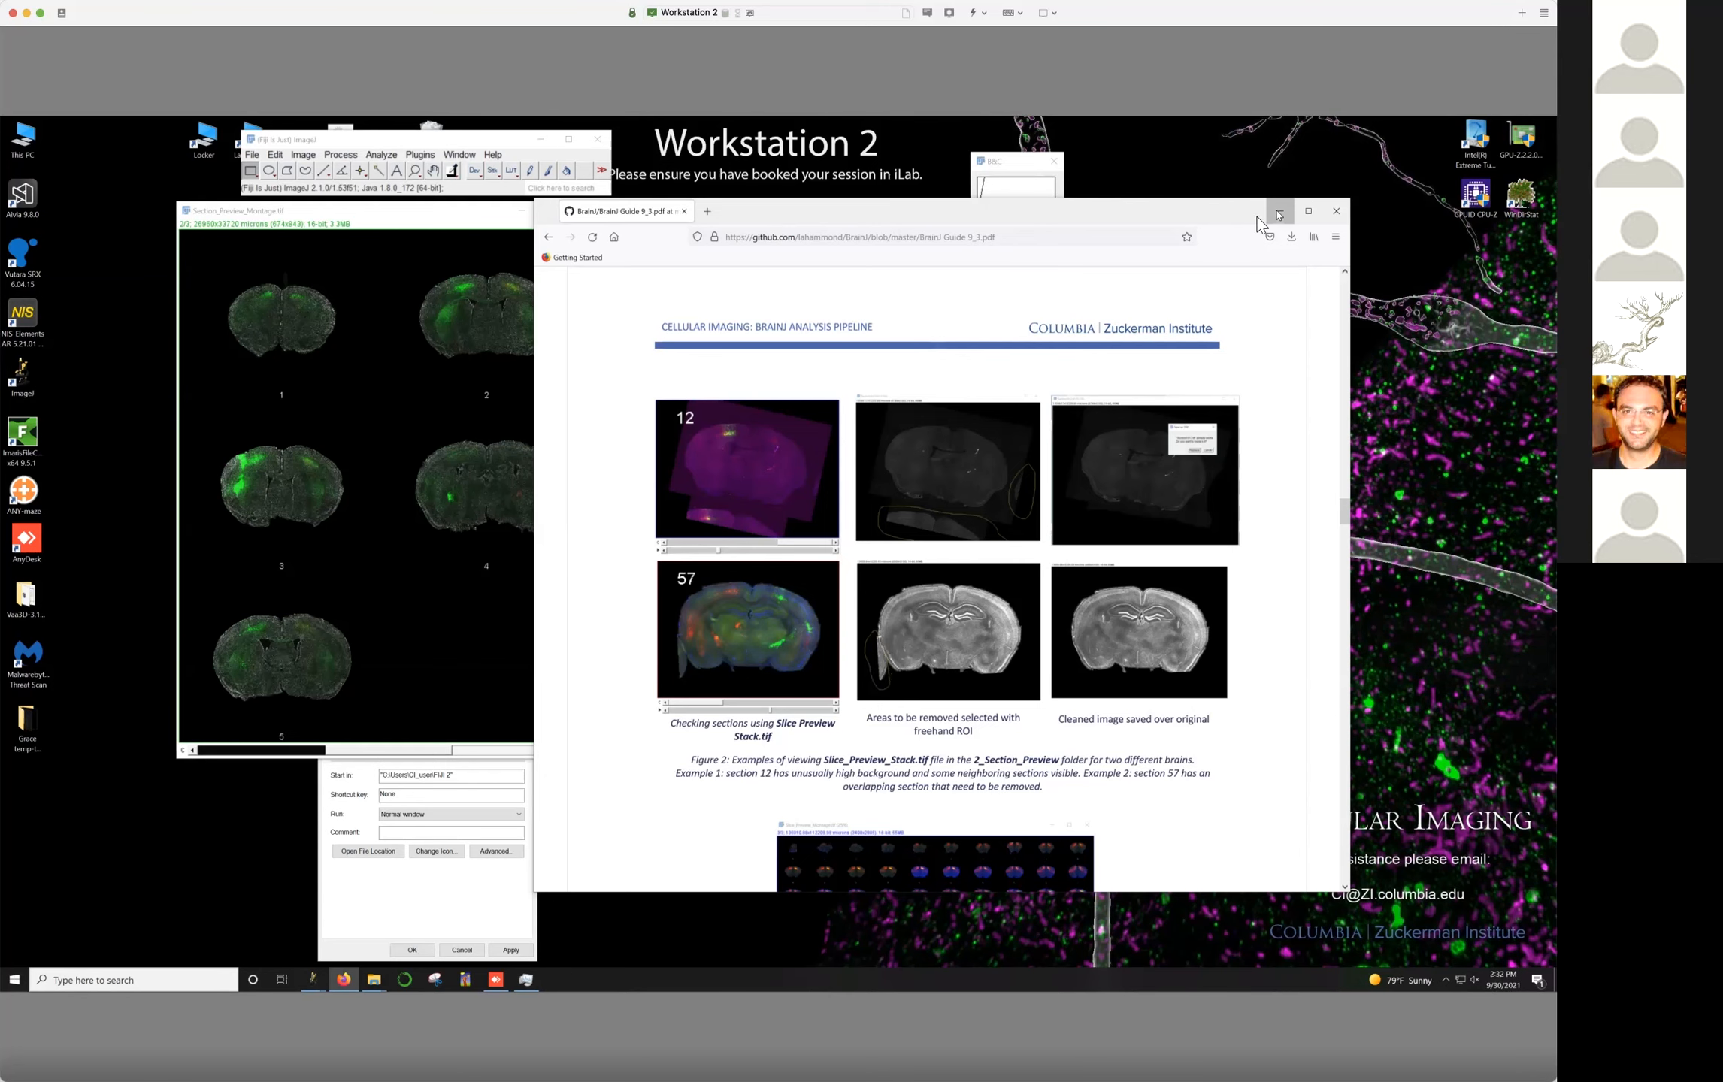
pyautogui.click(1277, 214)
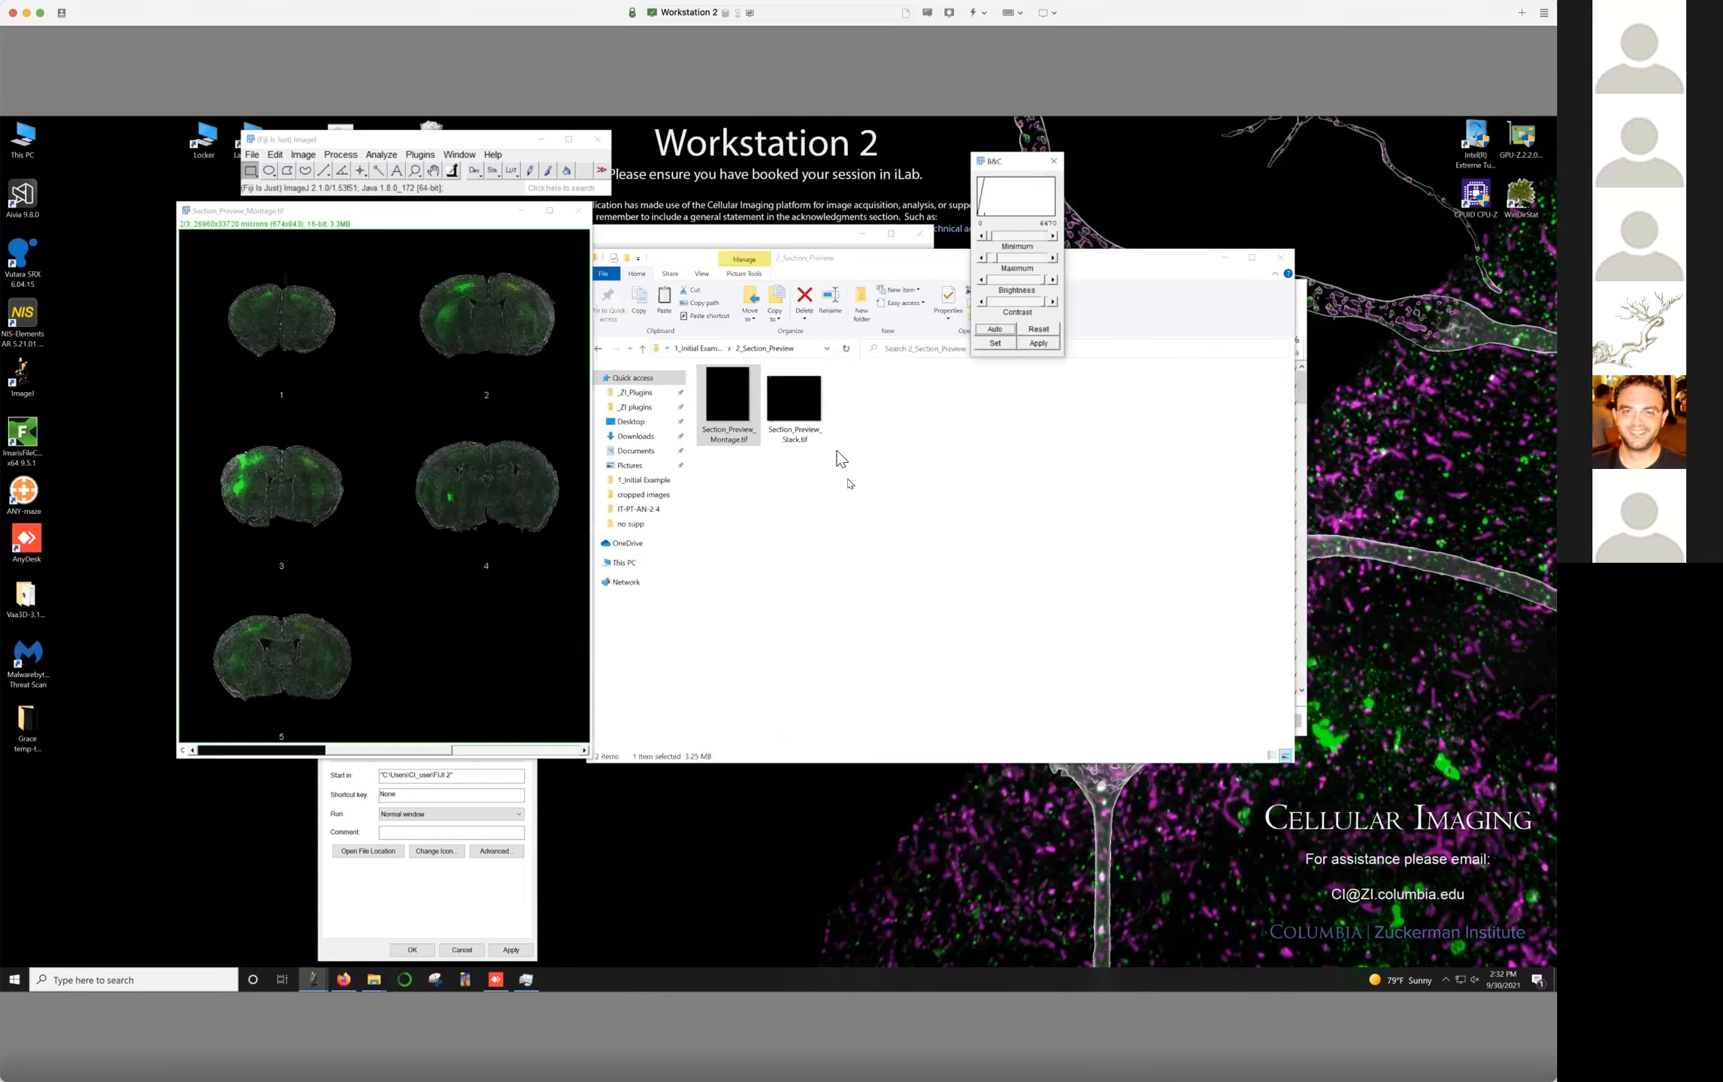
# Open Section1004.tif from folder 3 of 1_Reformatted_Sections in Fiji
pyautogui.click(598, 349)
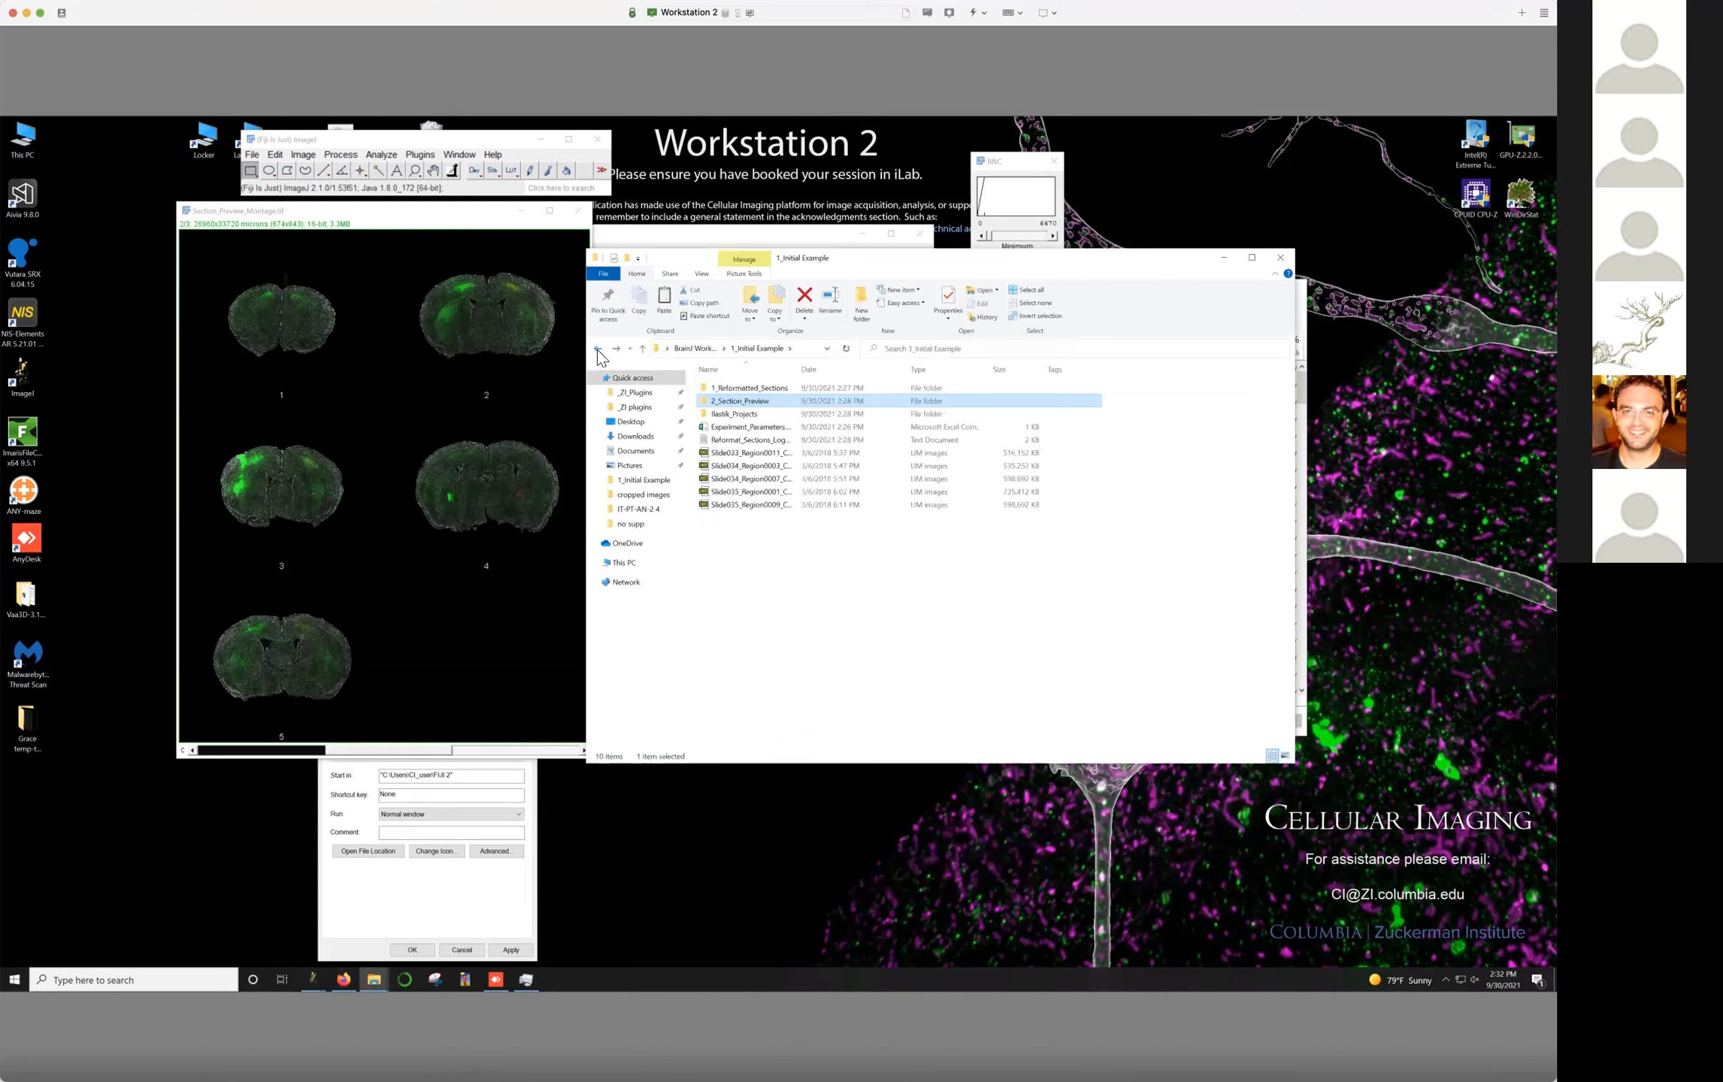
pyautogui.doubleClick(747, 388)
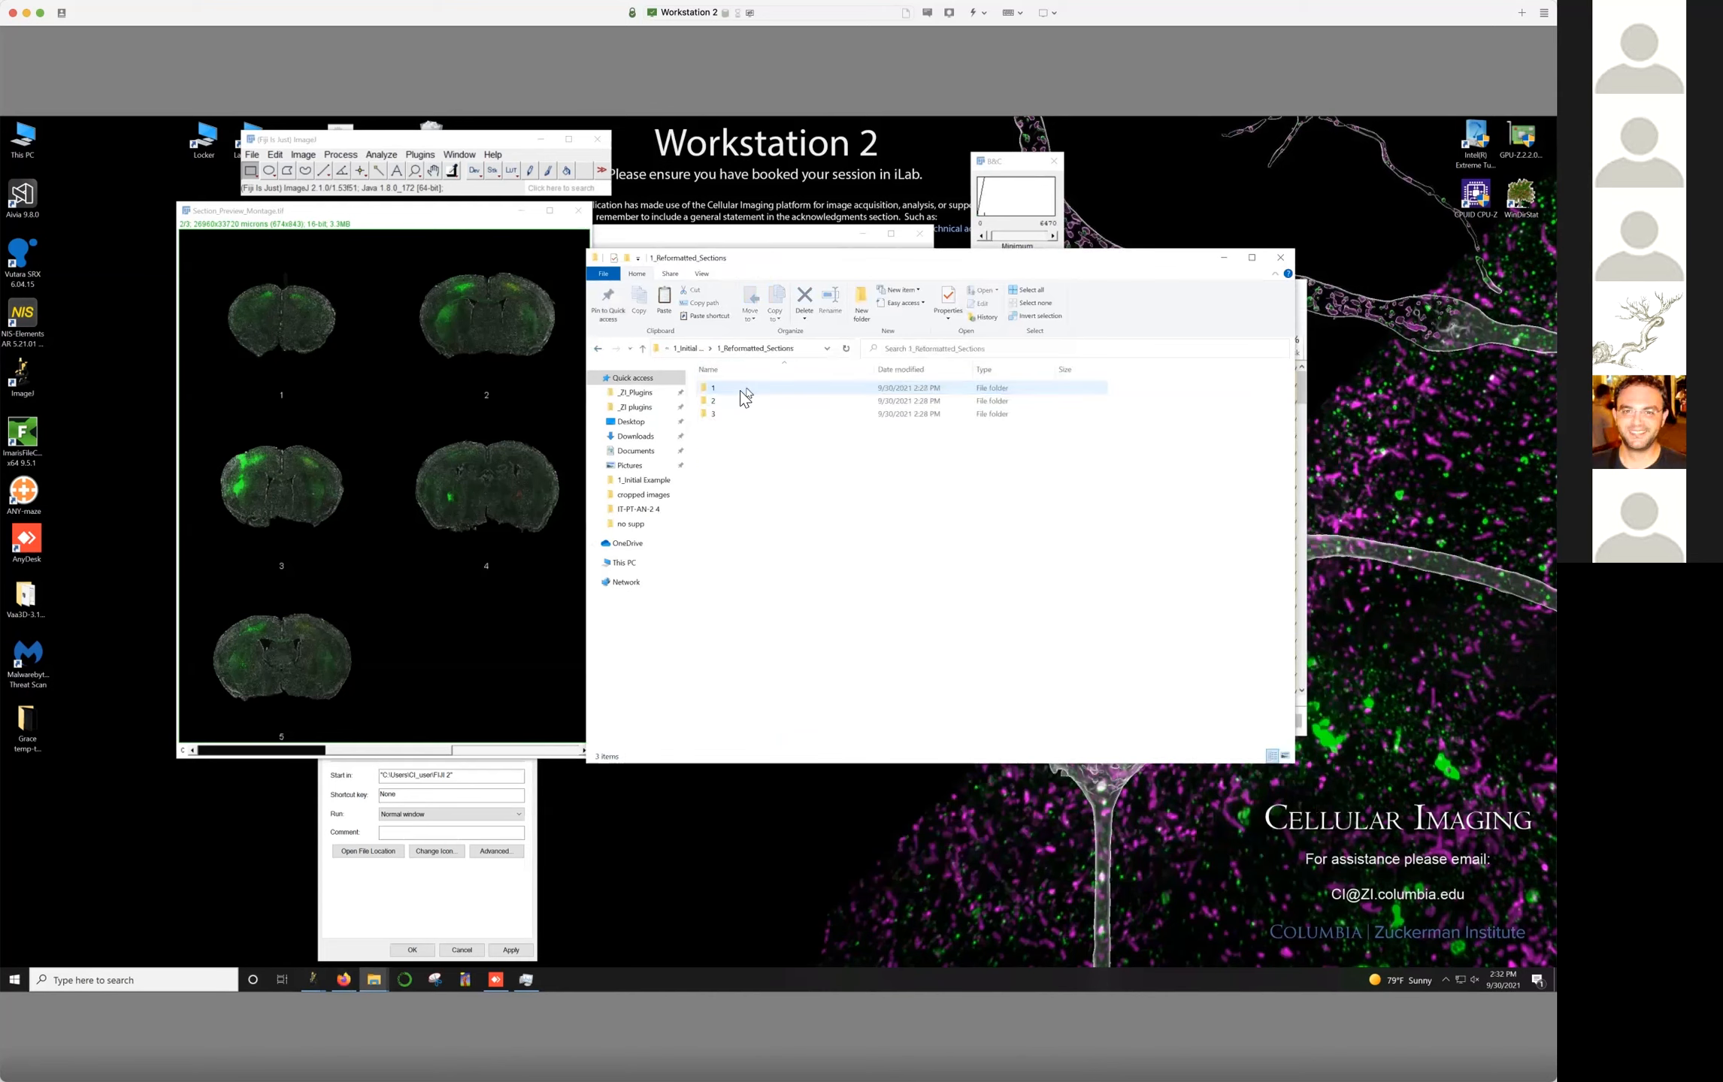
pyautogui.doubleClick(711, 415)
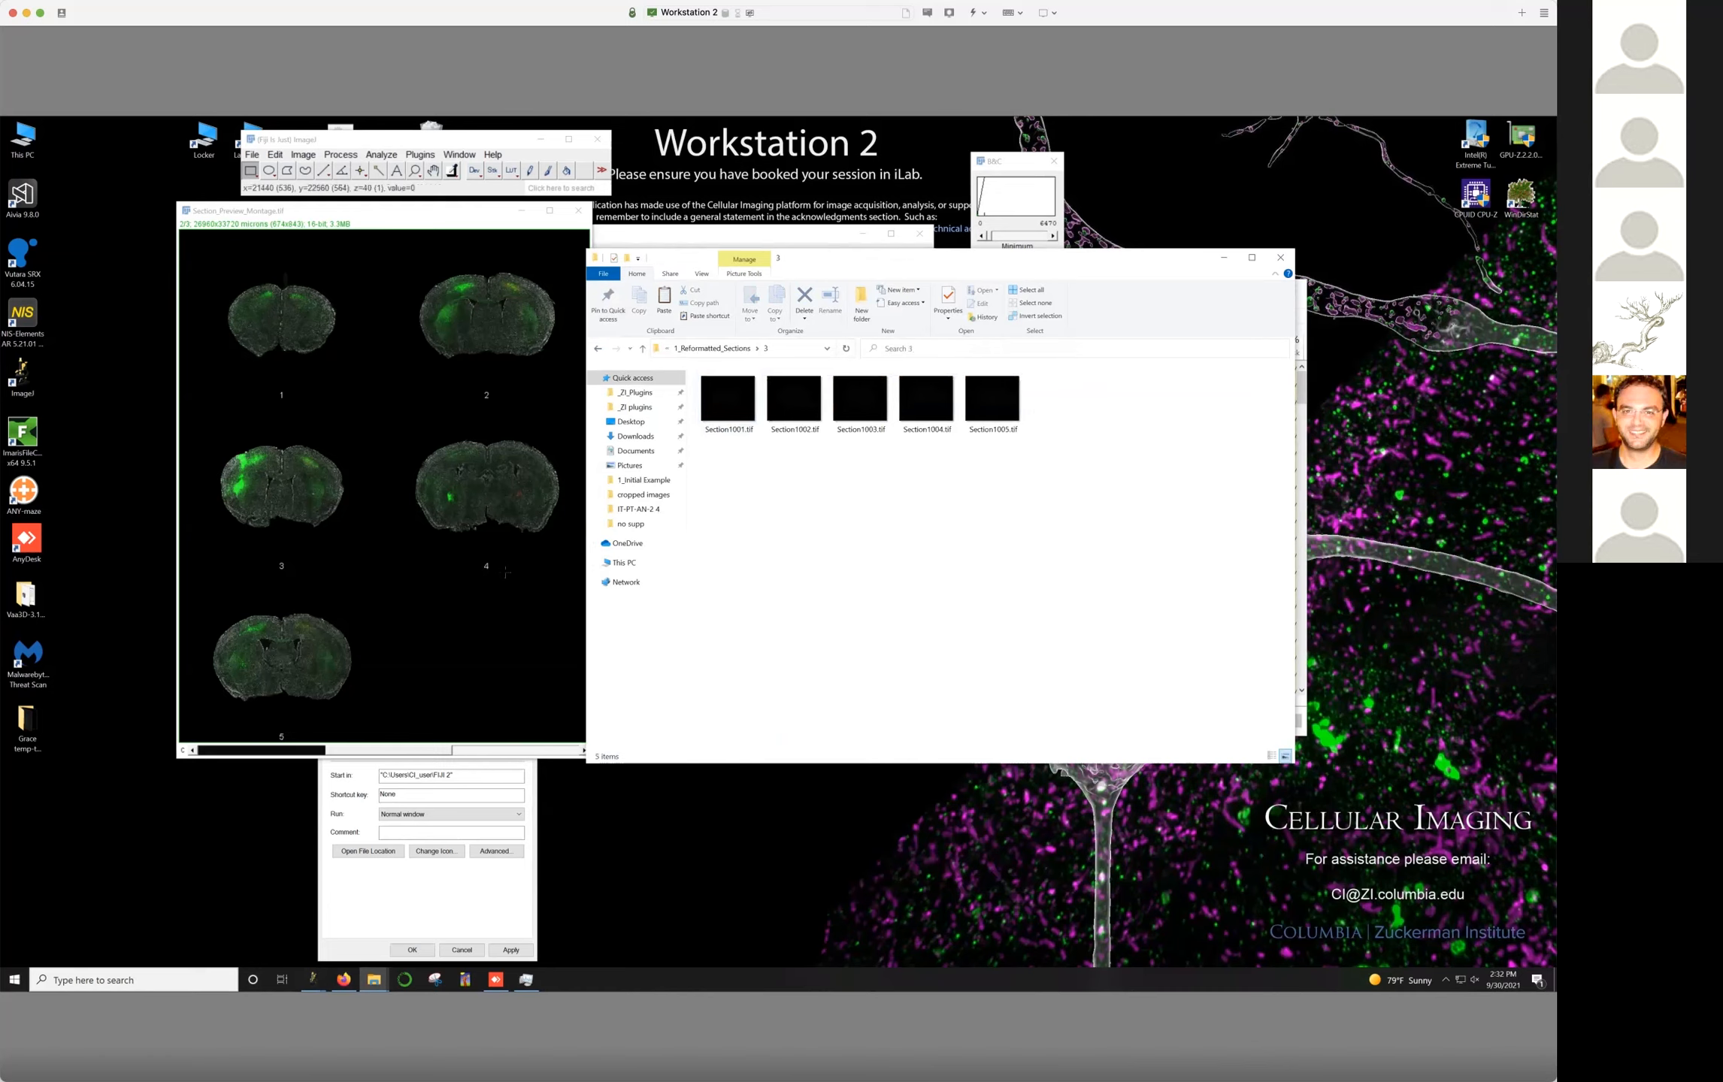
pyautogui.moveTo(926, 399); pyautogui.dragTo(472, 196)
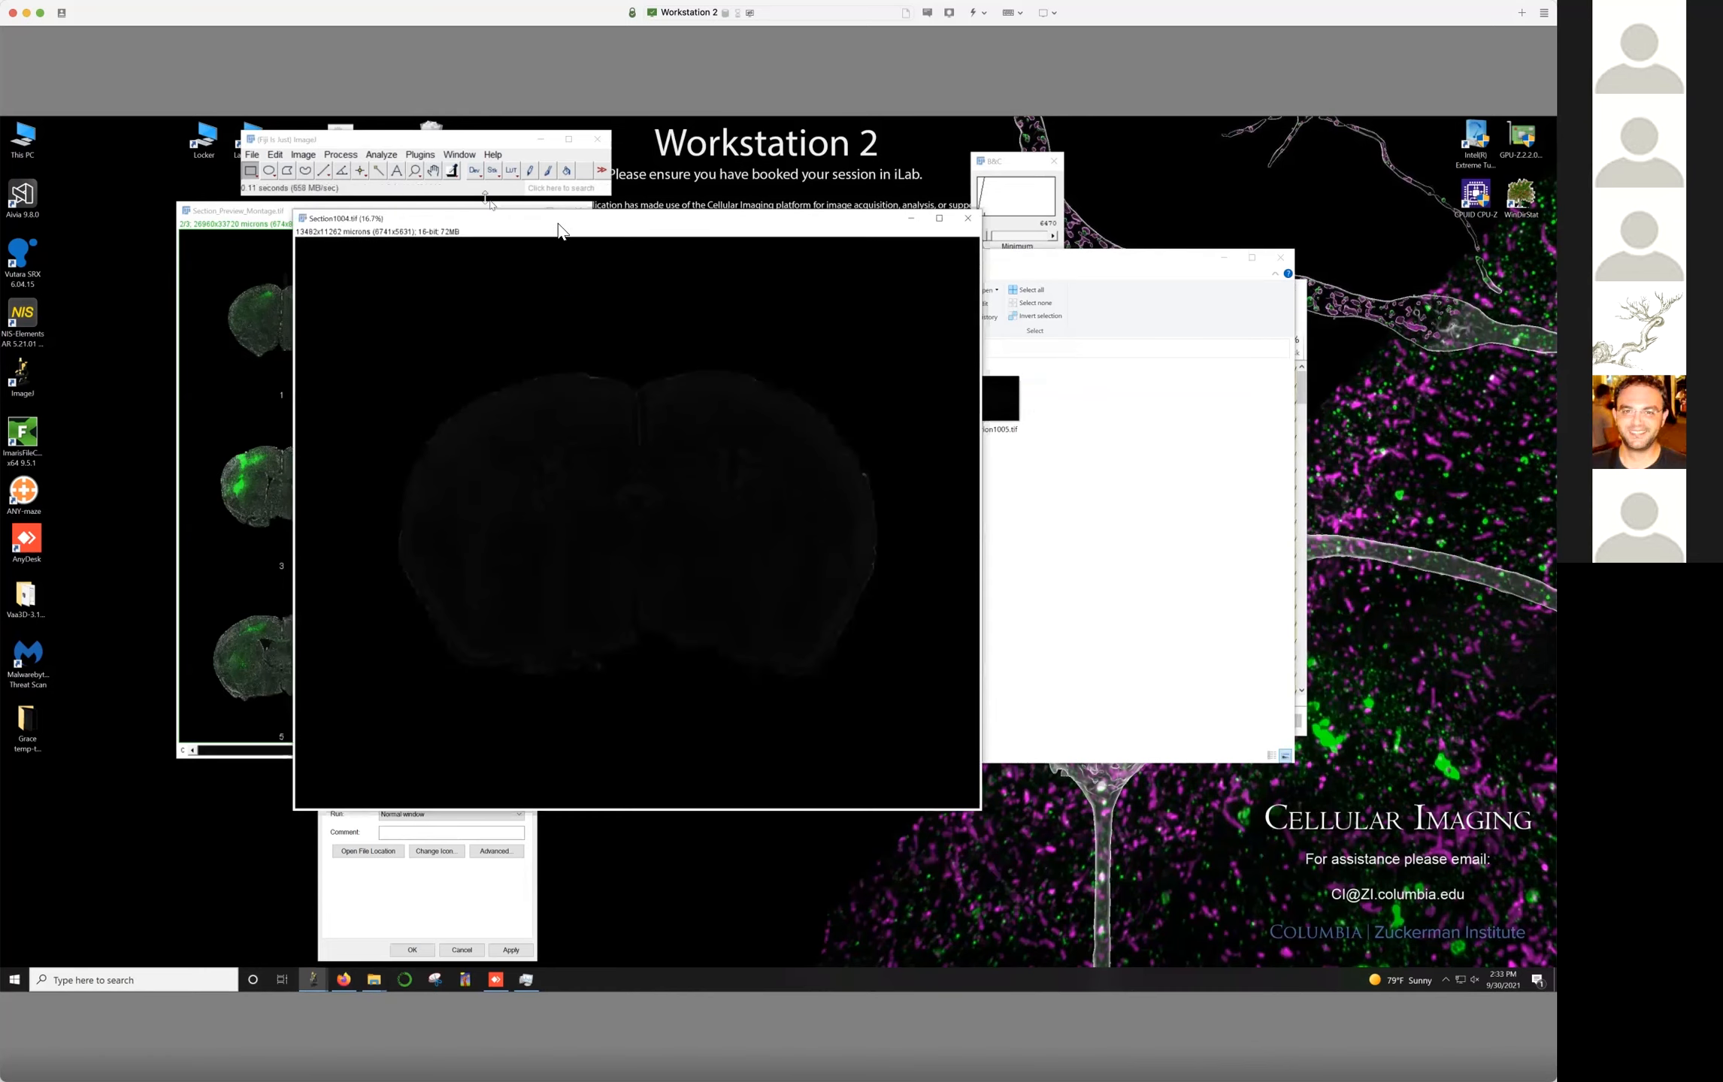
# Lower the display maximum of Section1004.tif and erase the loose debris below the section's bottom-left edge with a freehand selection
pyautogui.moveTo(626, 233); pyautogui.dragTo(829, 255)
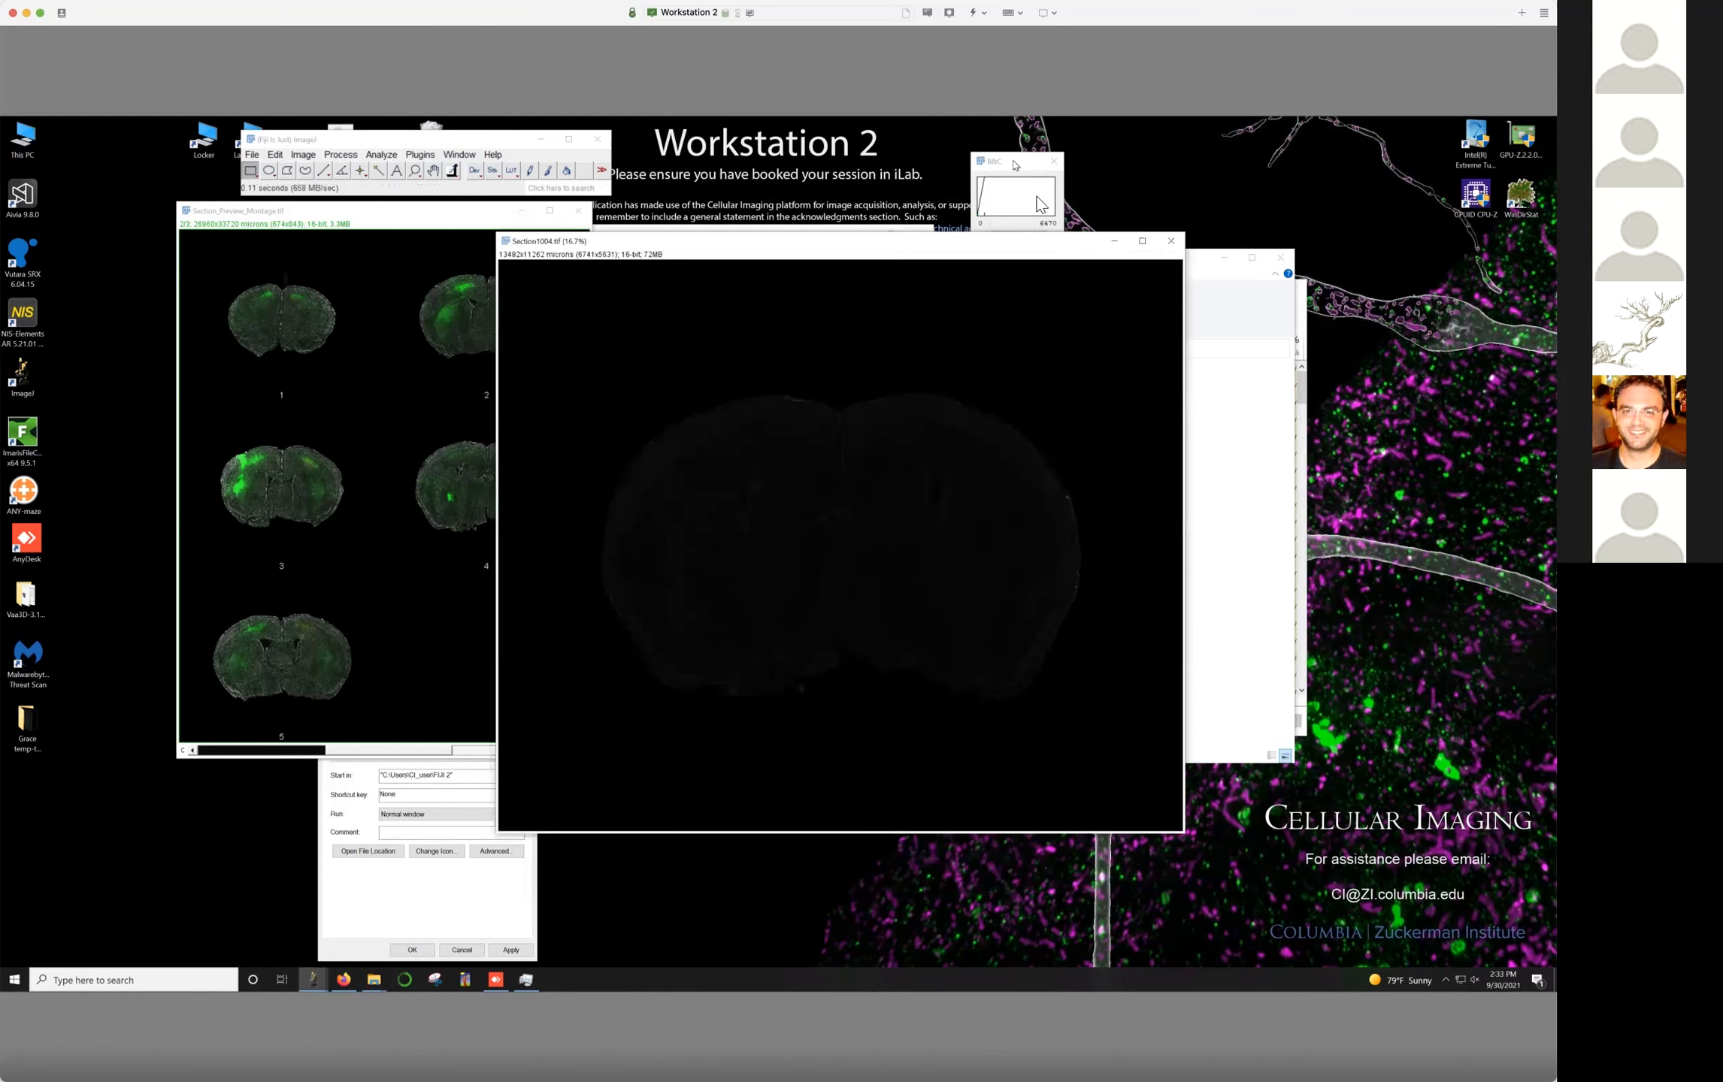
pyautogui.moveTo(1049, 259); pyautogui.dragTo(996, 267)
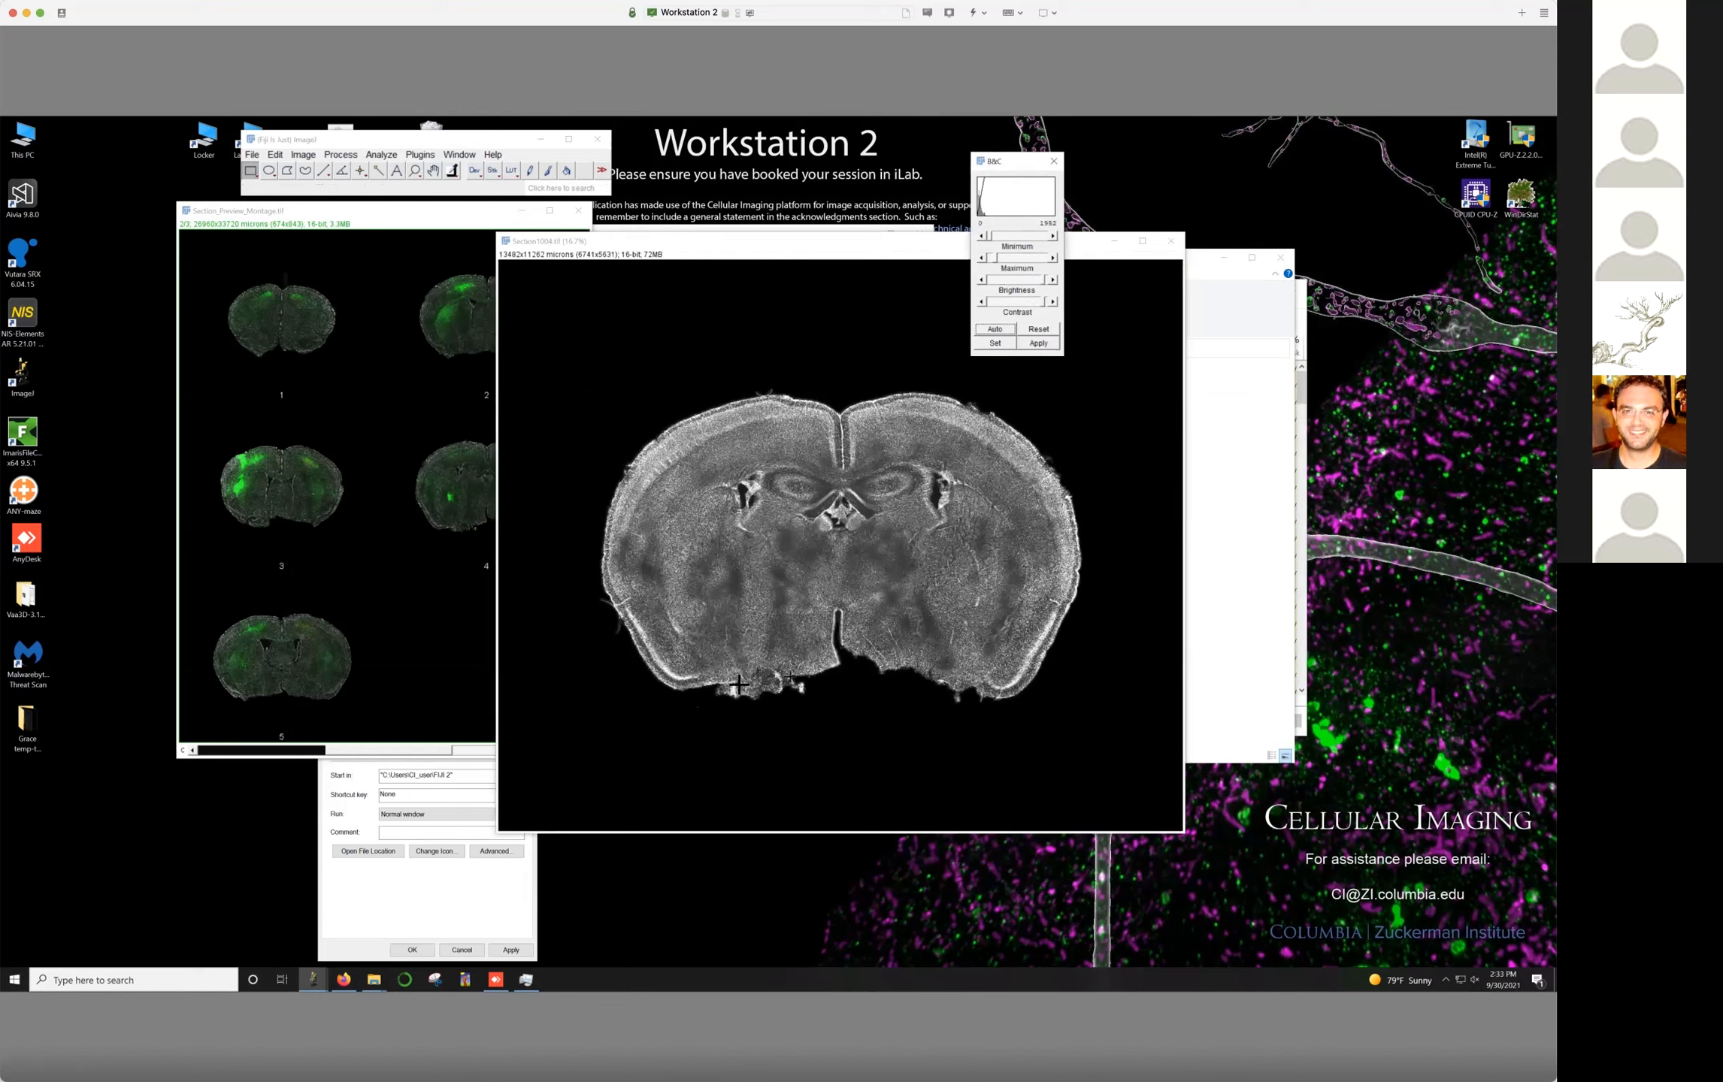
pyautogui.click(304, 172)
pyautogui.moveTo(711, 687)
pyautogui.mouseDown()
pyautogui.moveTo(832, 692)
pyautogui.moveTo(816, 754)
pyautogui.moveTo(712, 740)
pyautogui.moveTo(699, 722)
pyautogui.mouseUp()
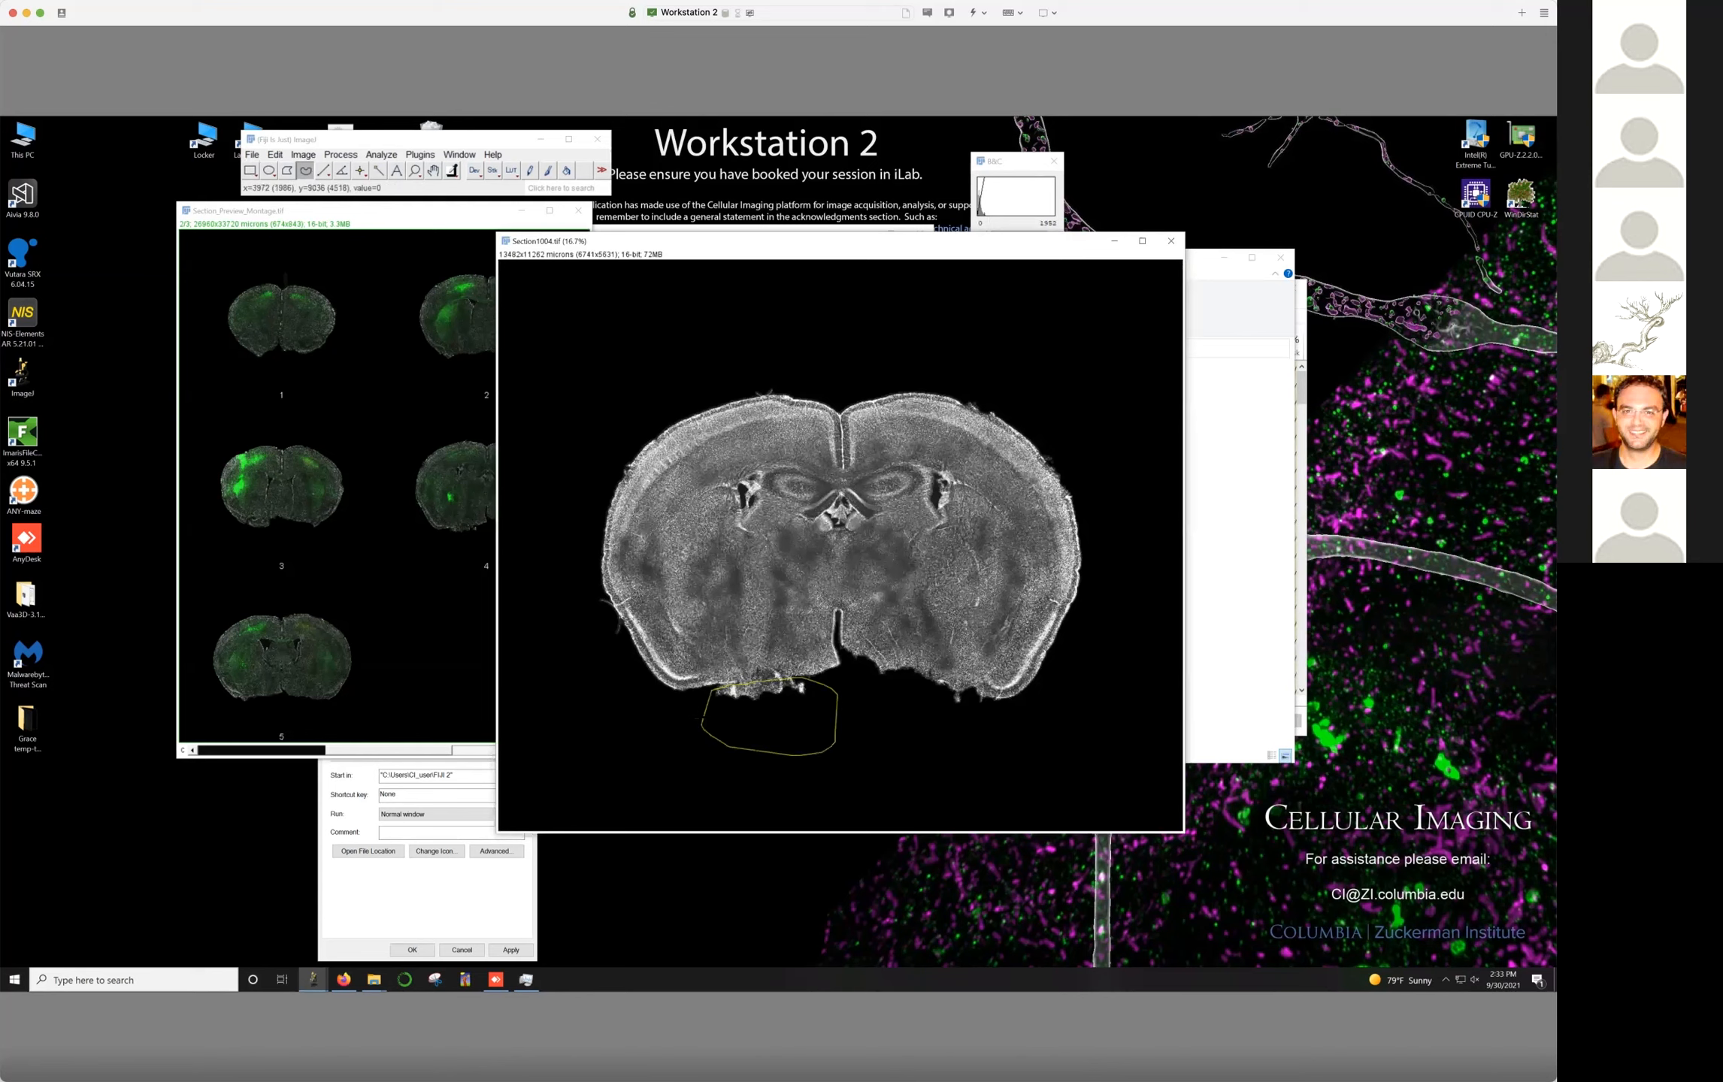
pyautogui.hotkey('ctrl', 'x')
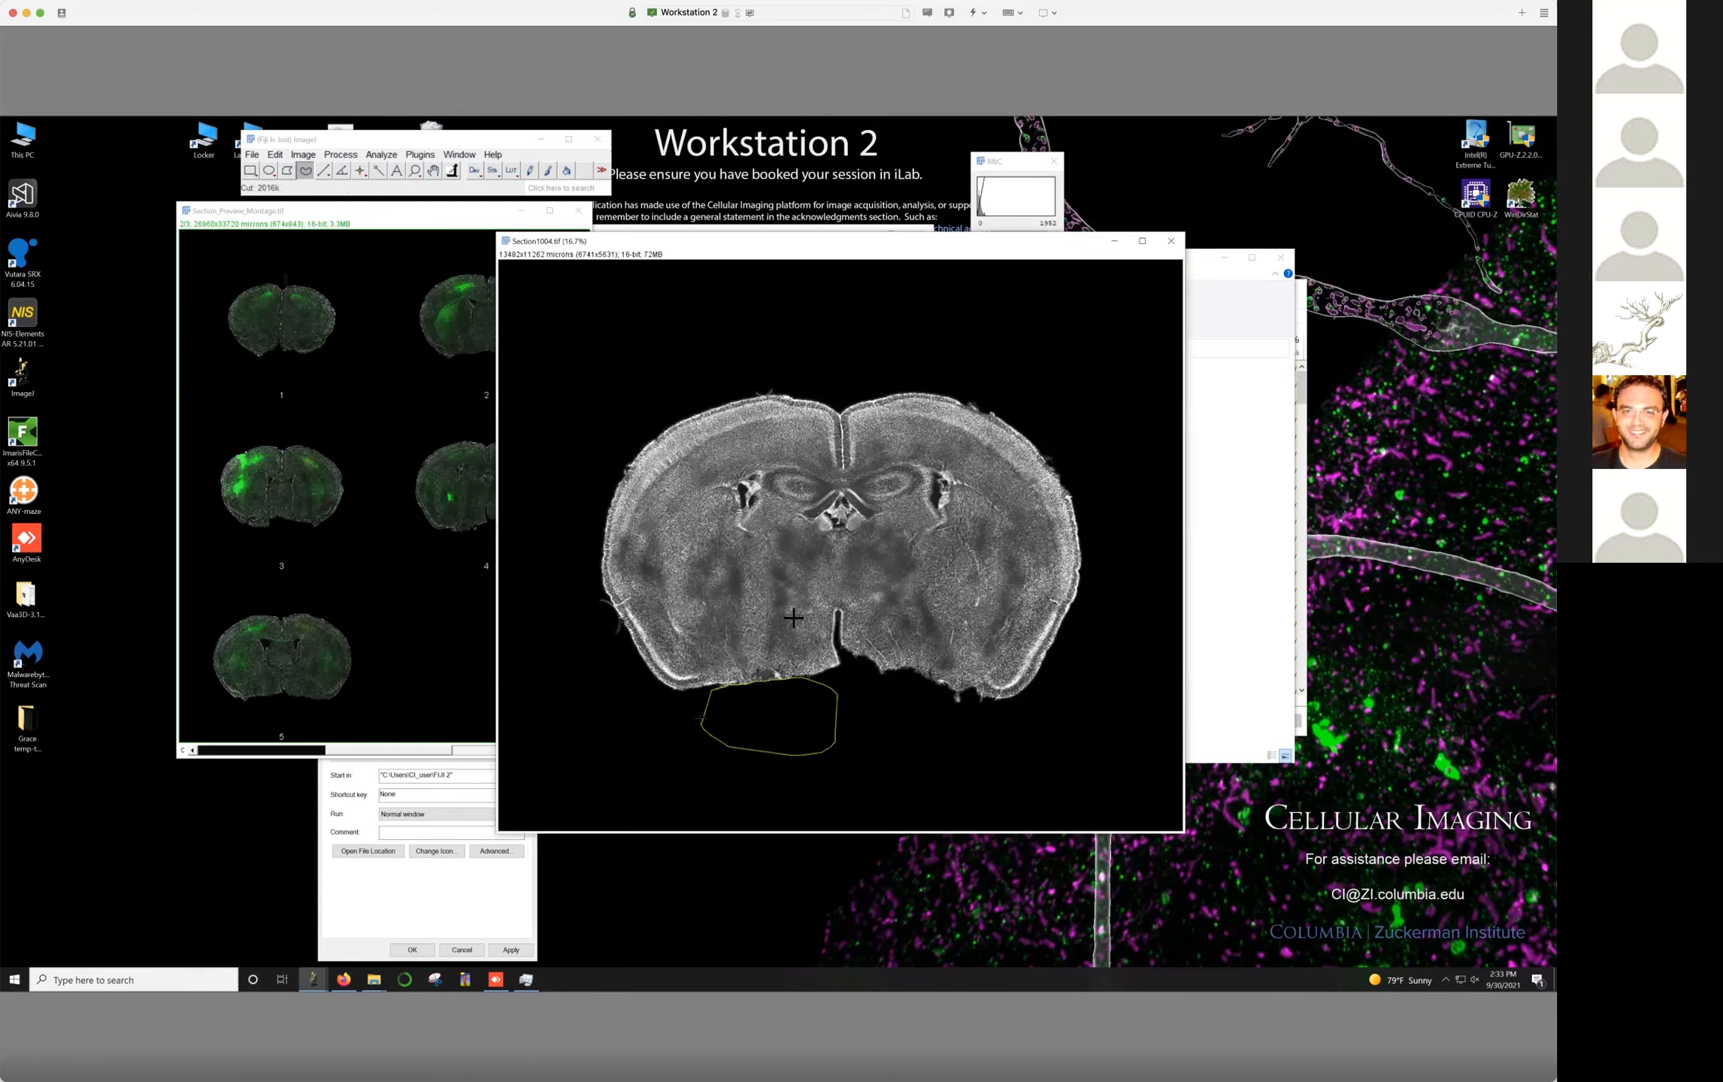
pyautogui.click(953, 711)
# Save the cleaned image over the existing Section1004.tif and close it
pyautogui.hotkey('ctrl', 's')
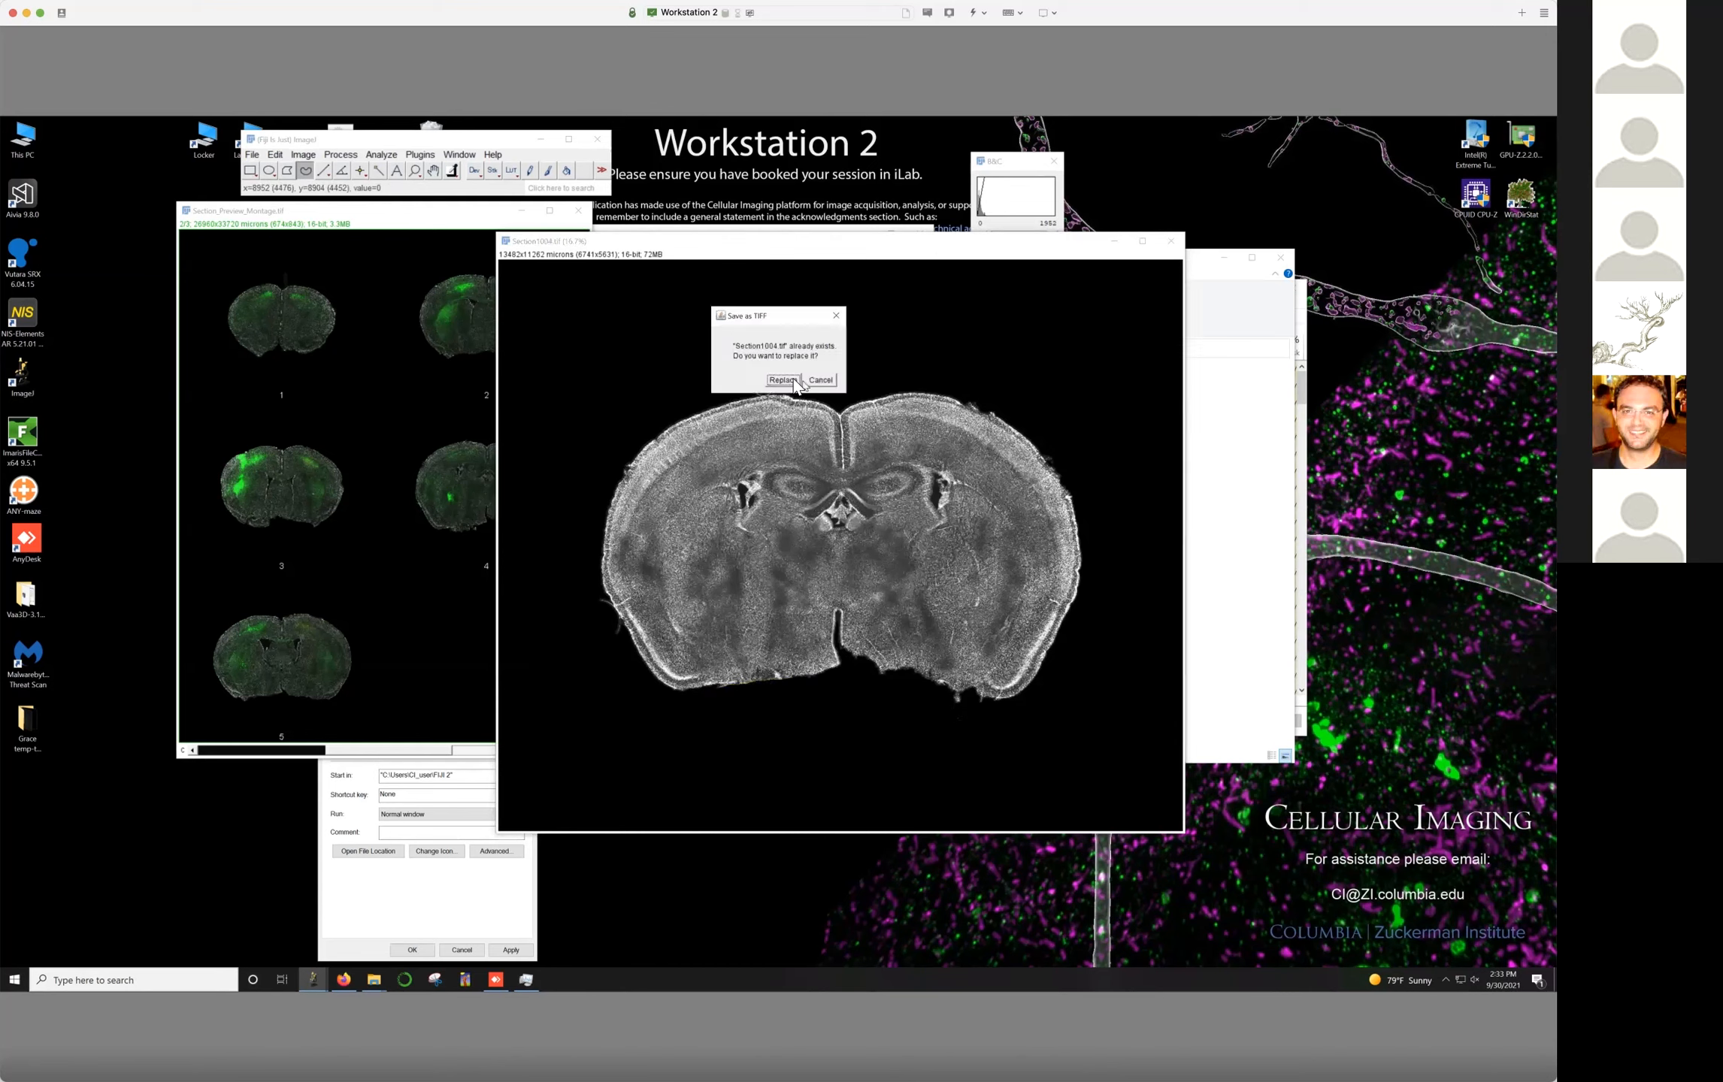
pyautogui.click(795, 382)
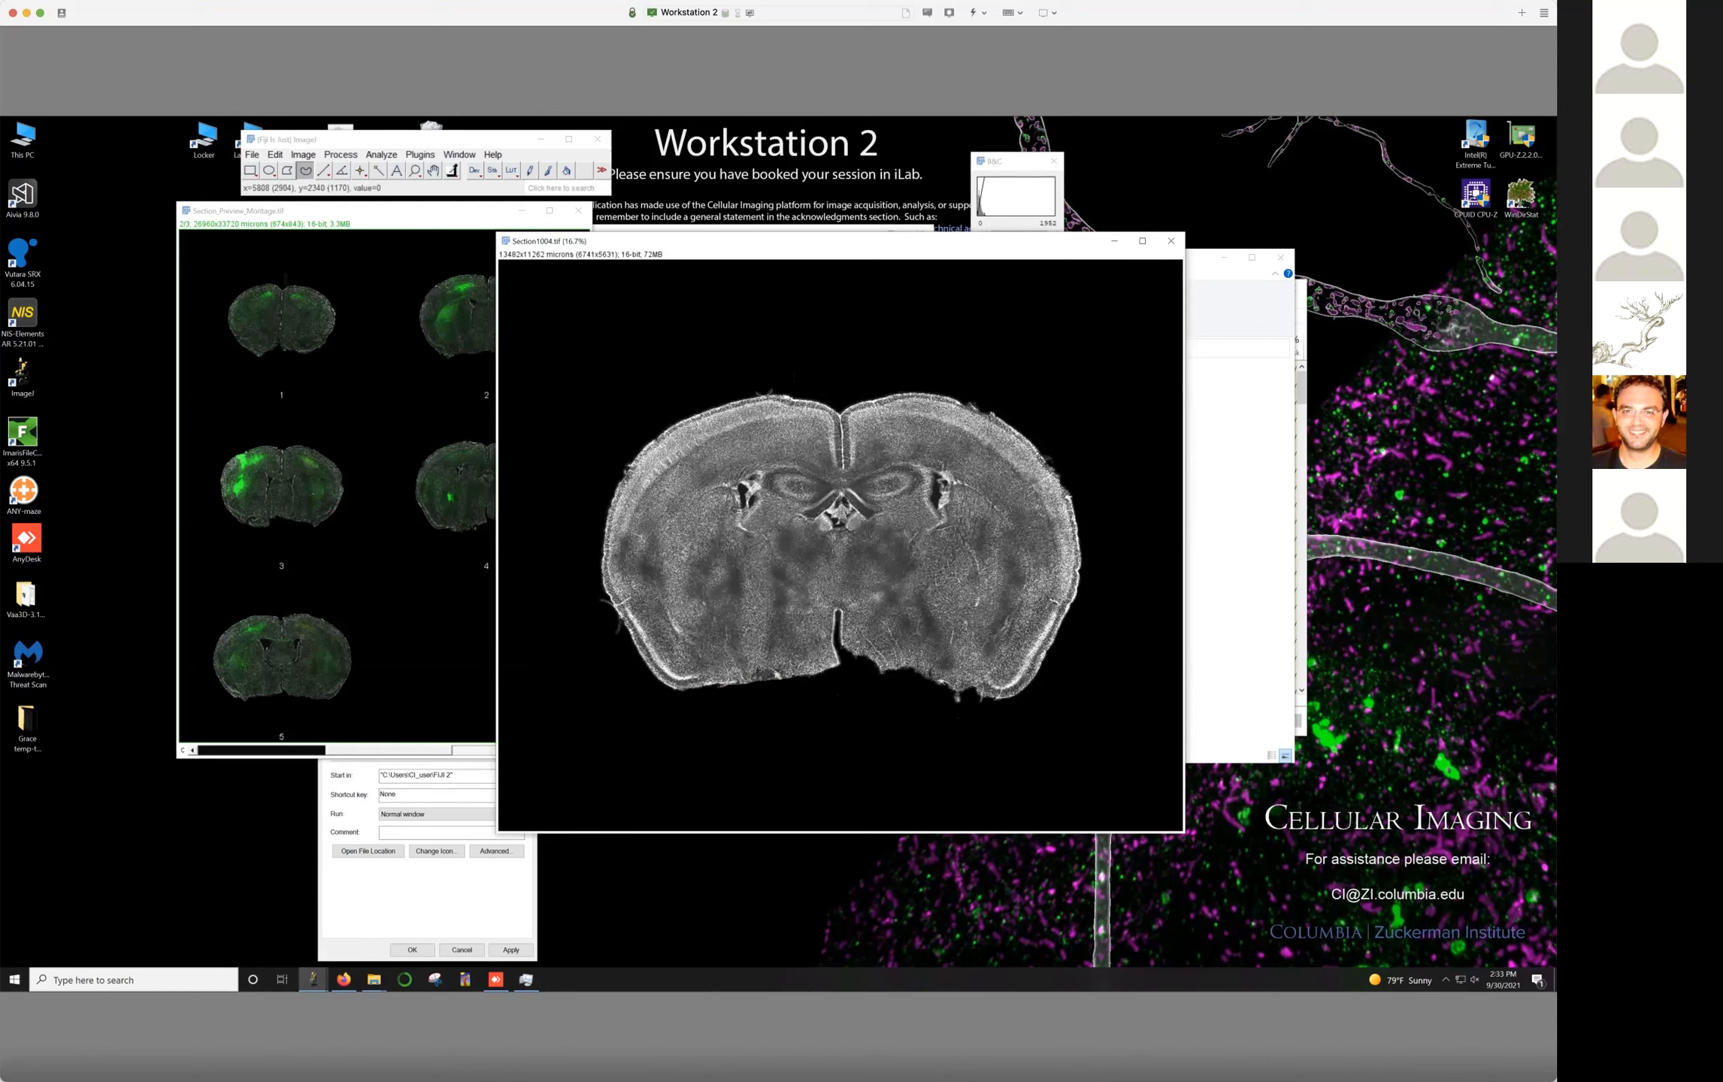
pyautogui.click(1171, 241)
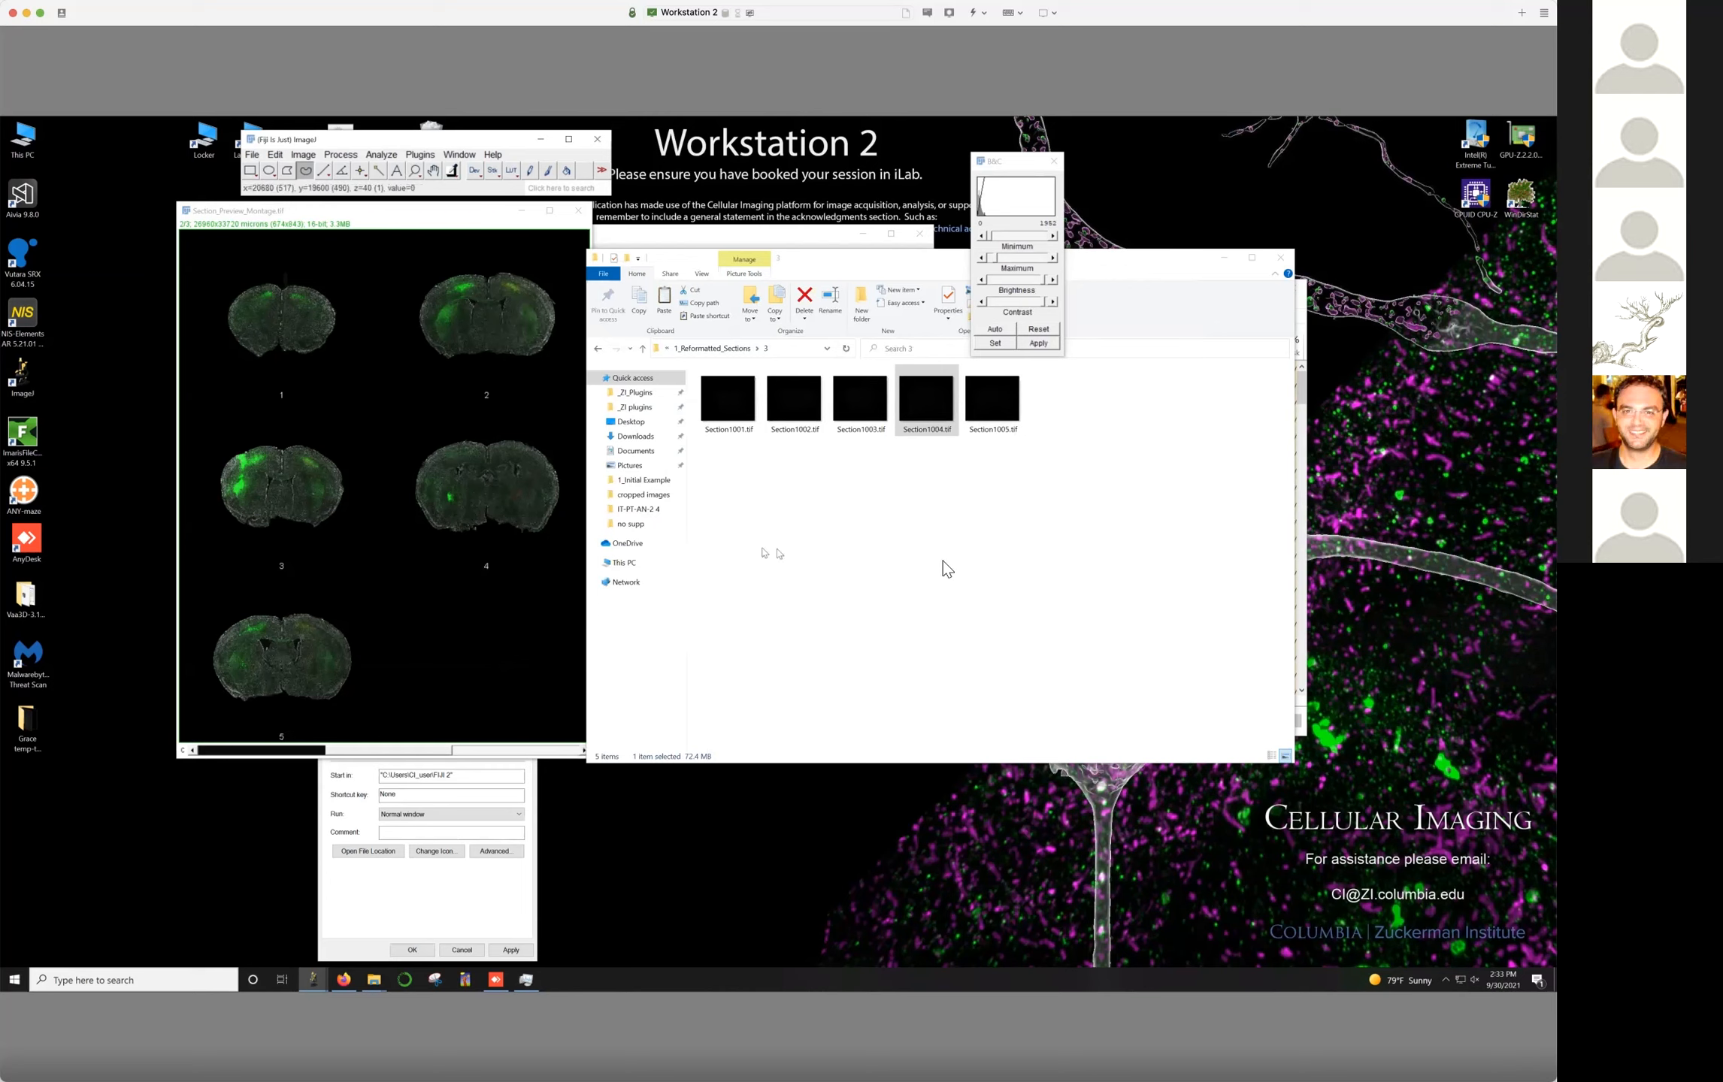
# Close the Section_Preview_Montage.tif image
pyautogui.click(897, 540)
pyautogui.click(419, 154)
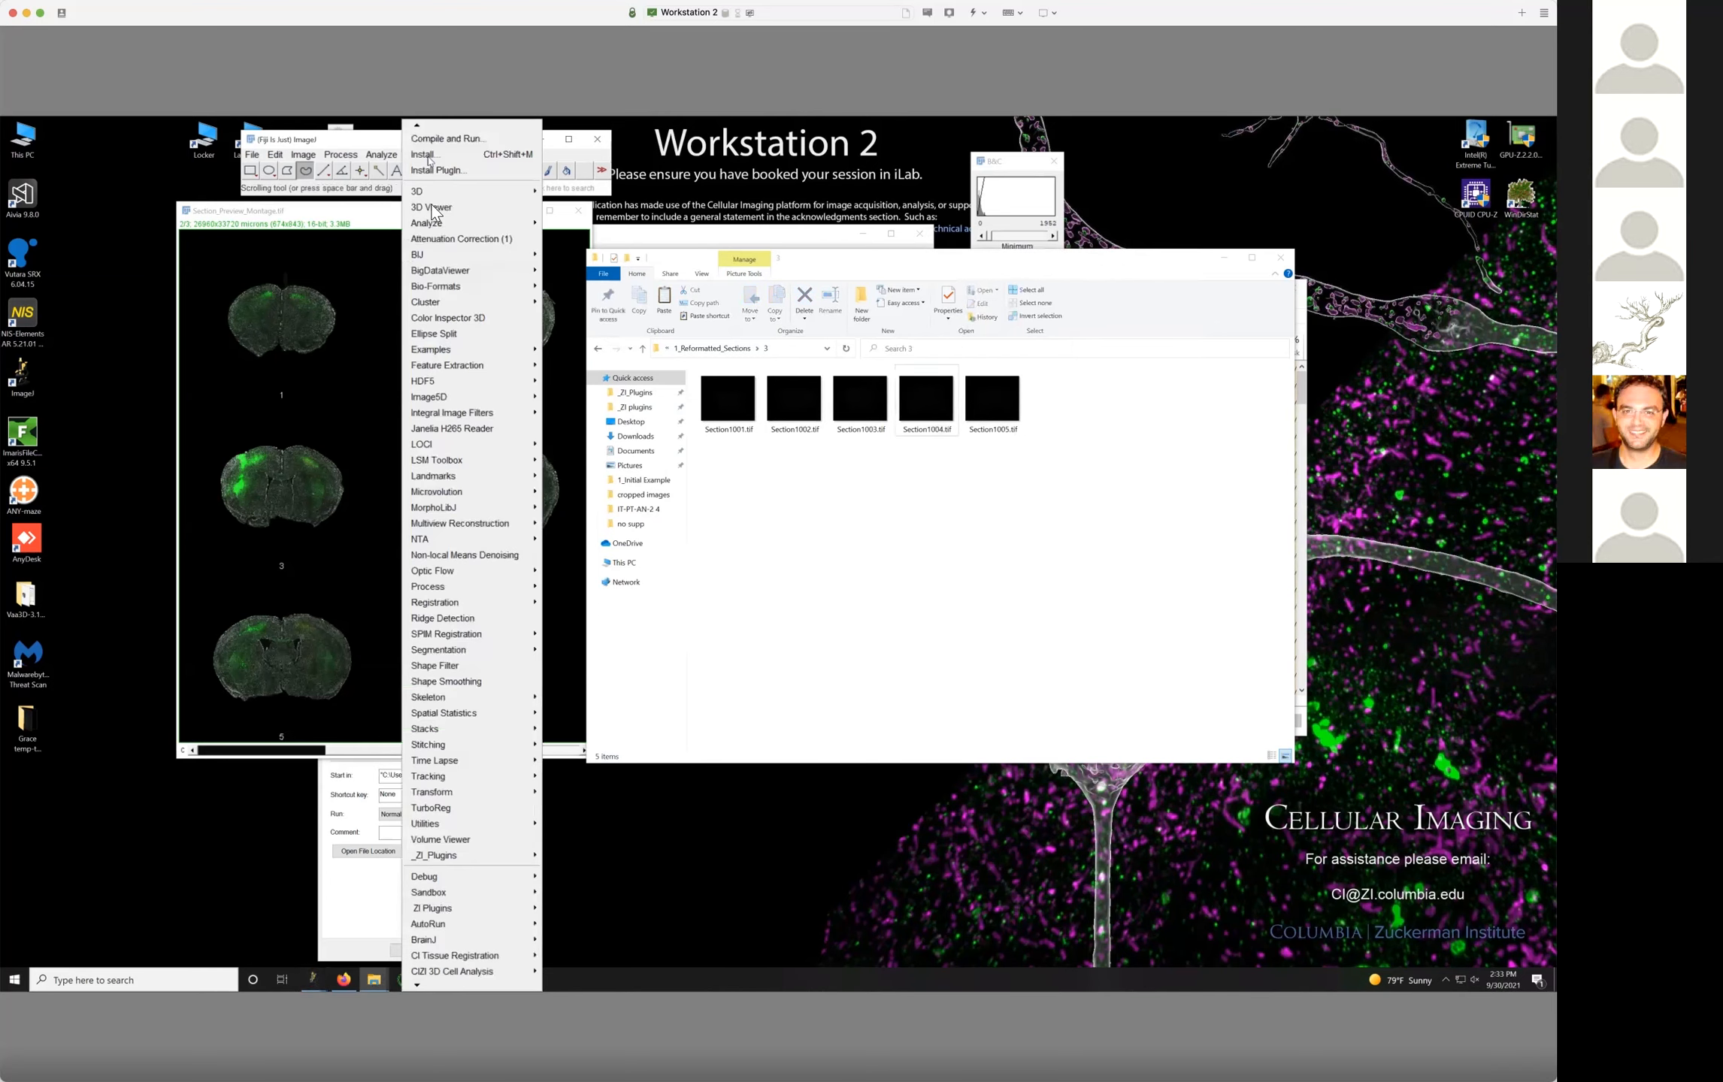
pyautogui.moveTo(481, 942)
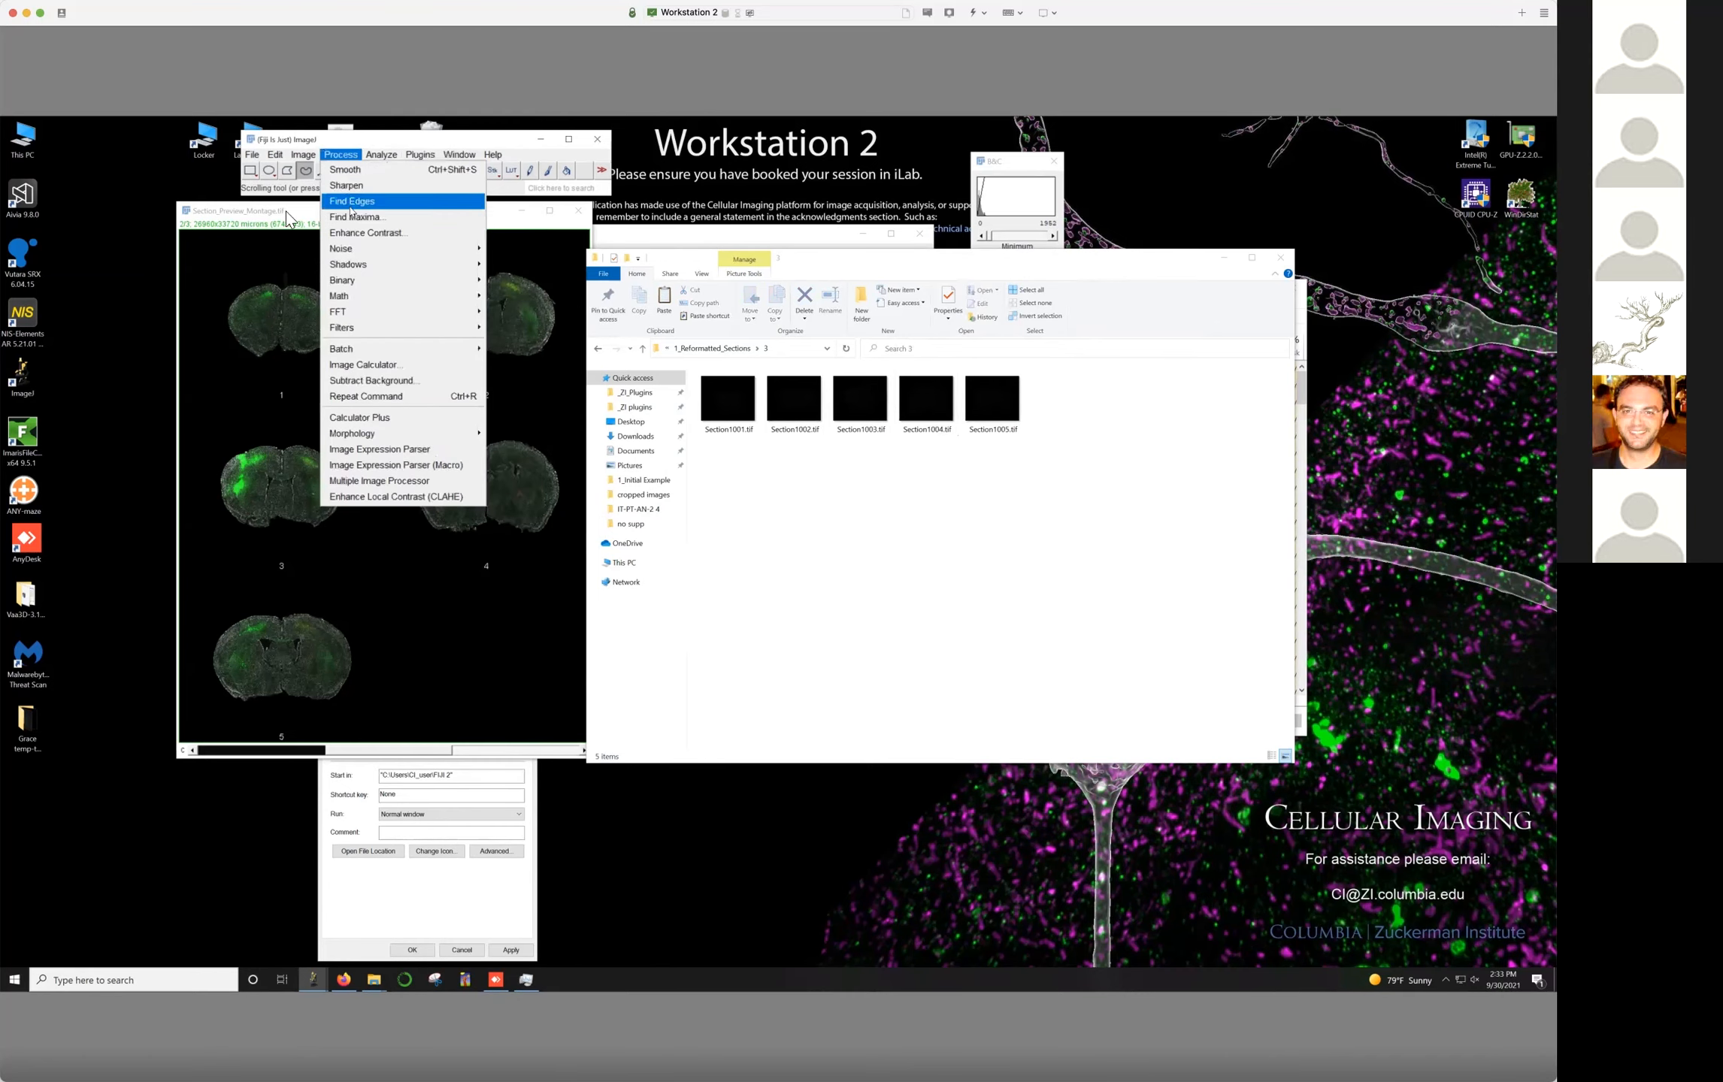
pyautogui.click(290, 210)
pyautogui.click(578, 211)
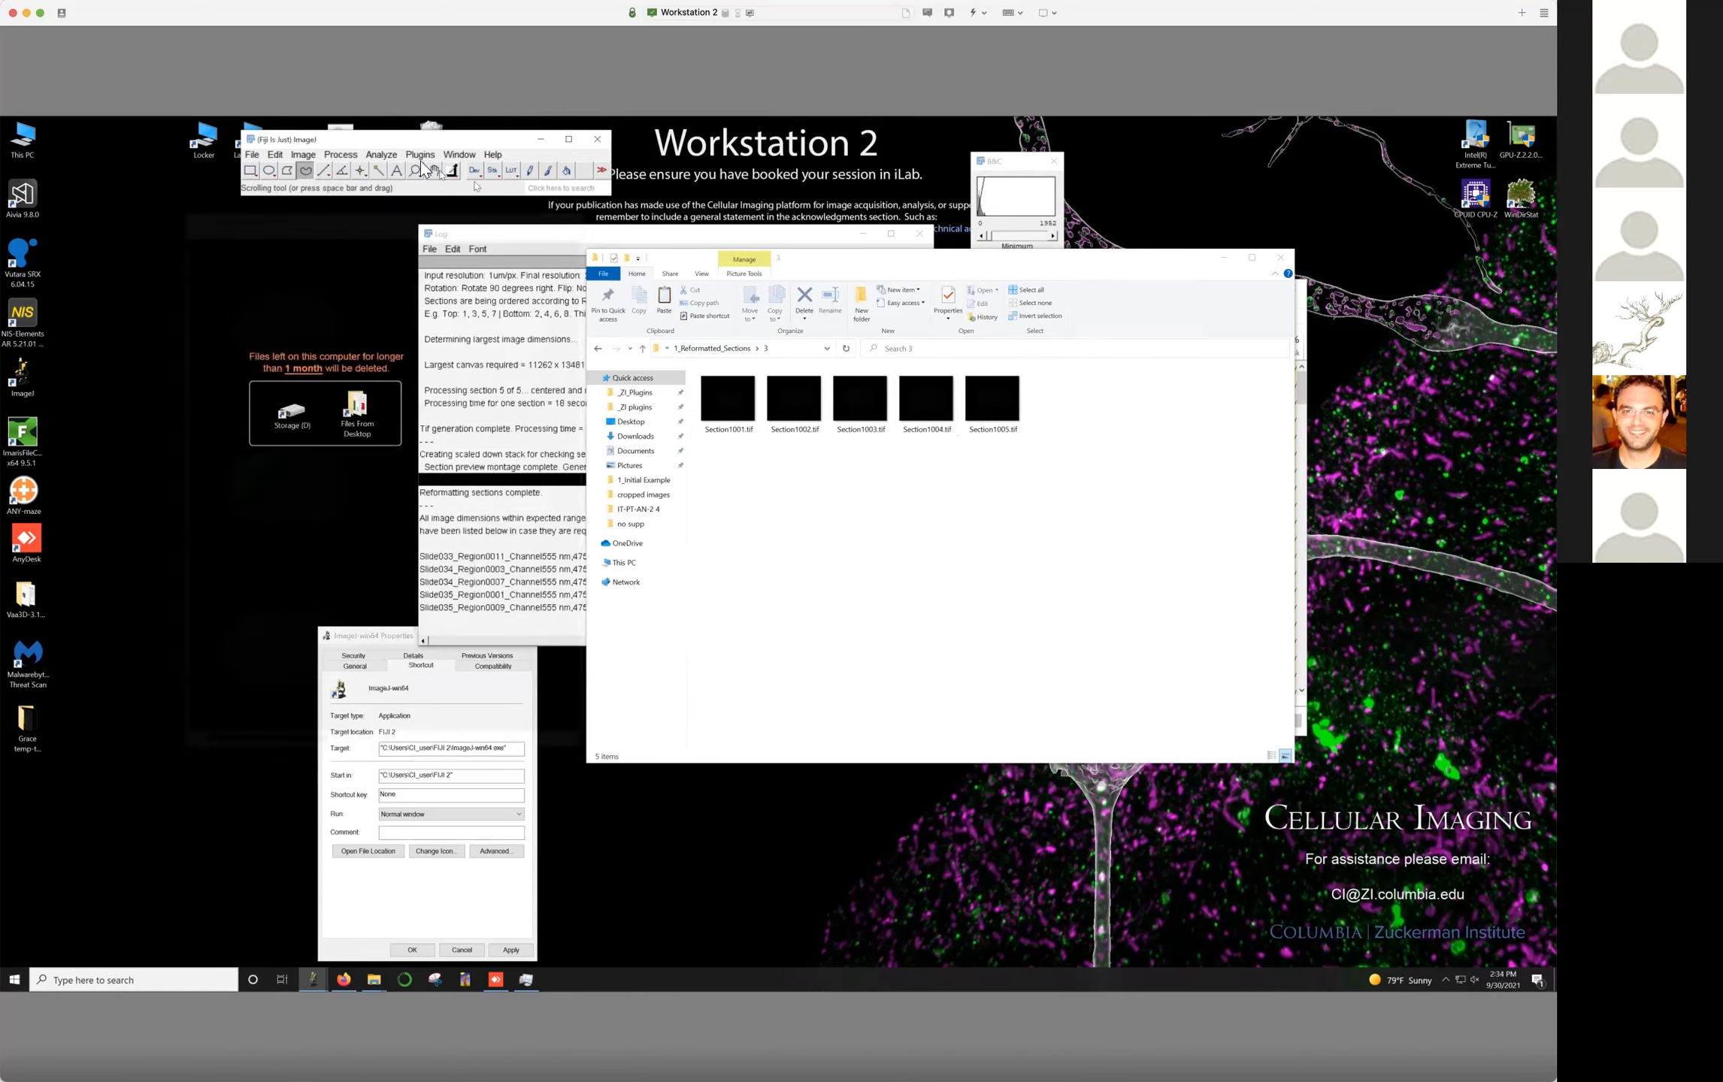
# Run BrainJ's Section Flipper and Replacer, flipping section 2 horizontally and section 3 vertically, and replacing section 4 in all channels
pyautogui.click(419, 155)
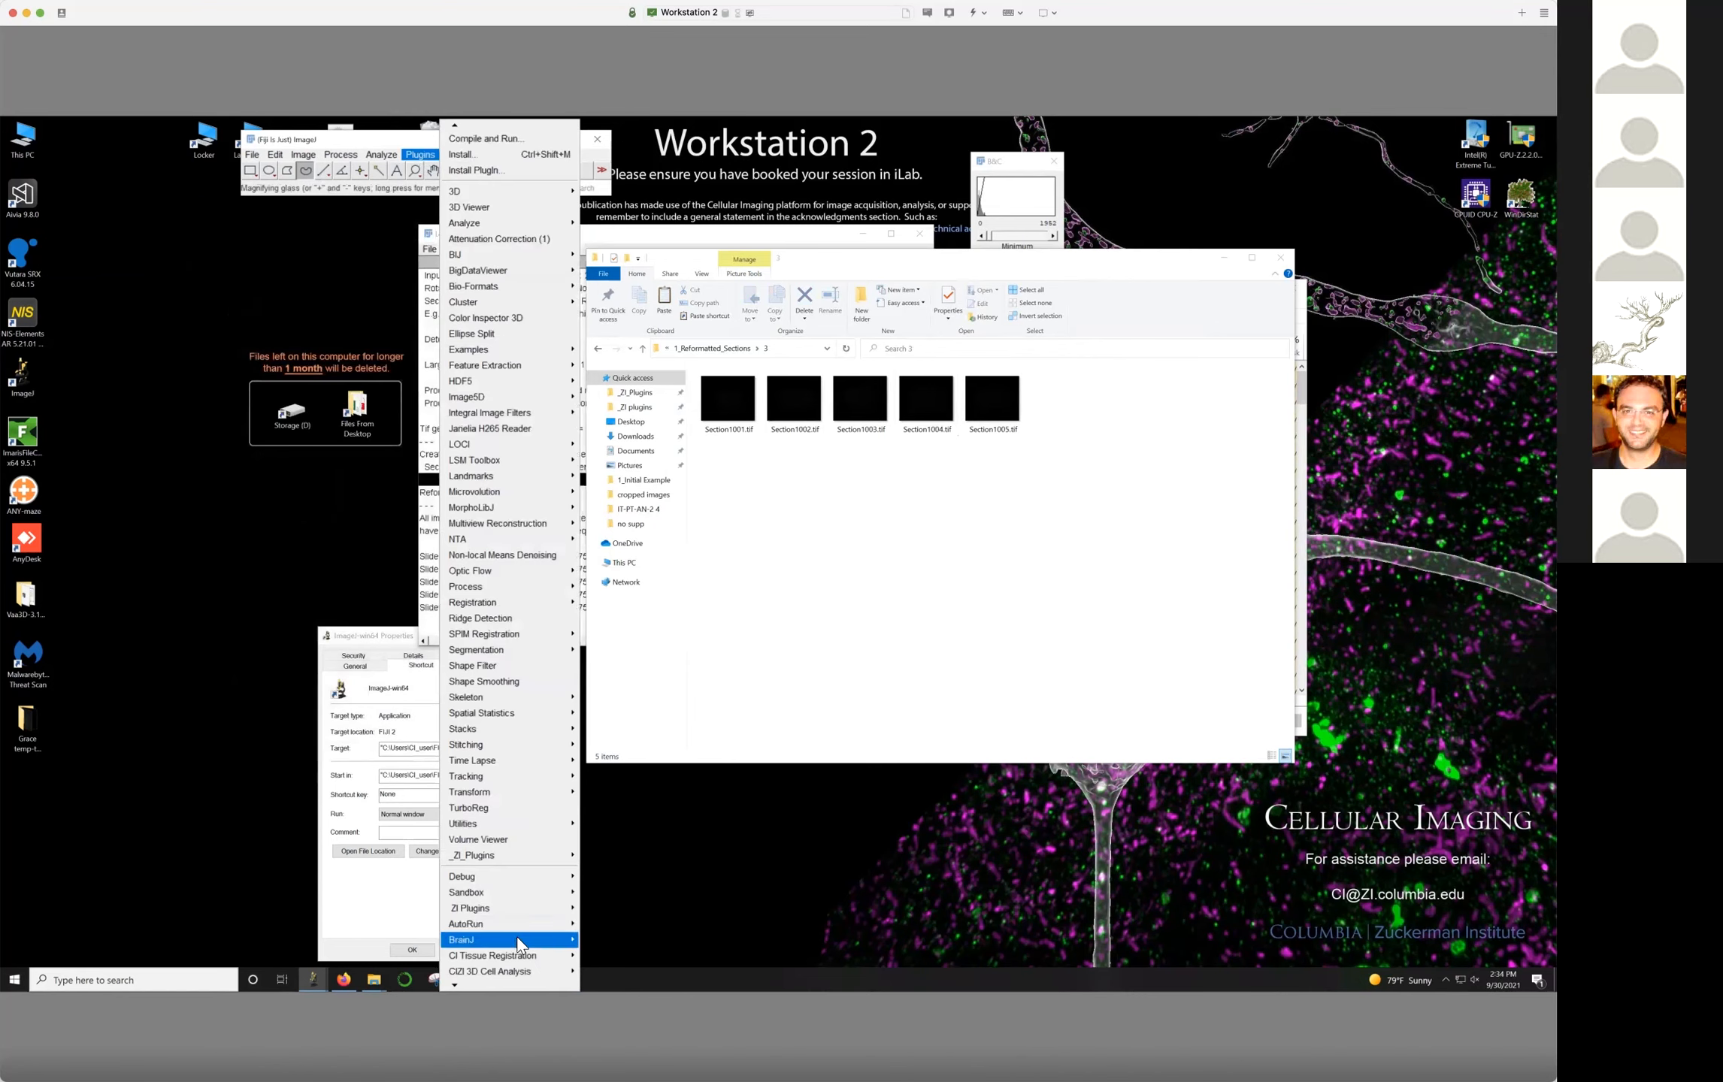
pyautogui.moveTo(517, 939)
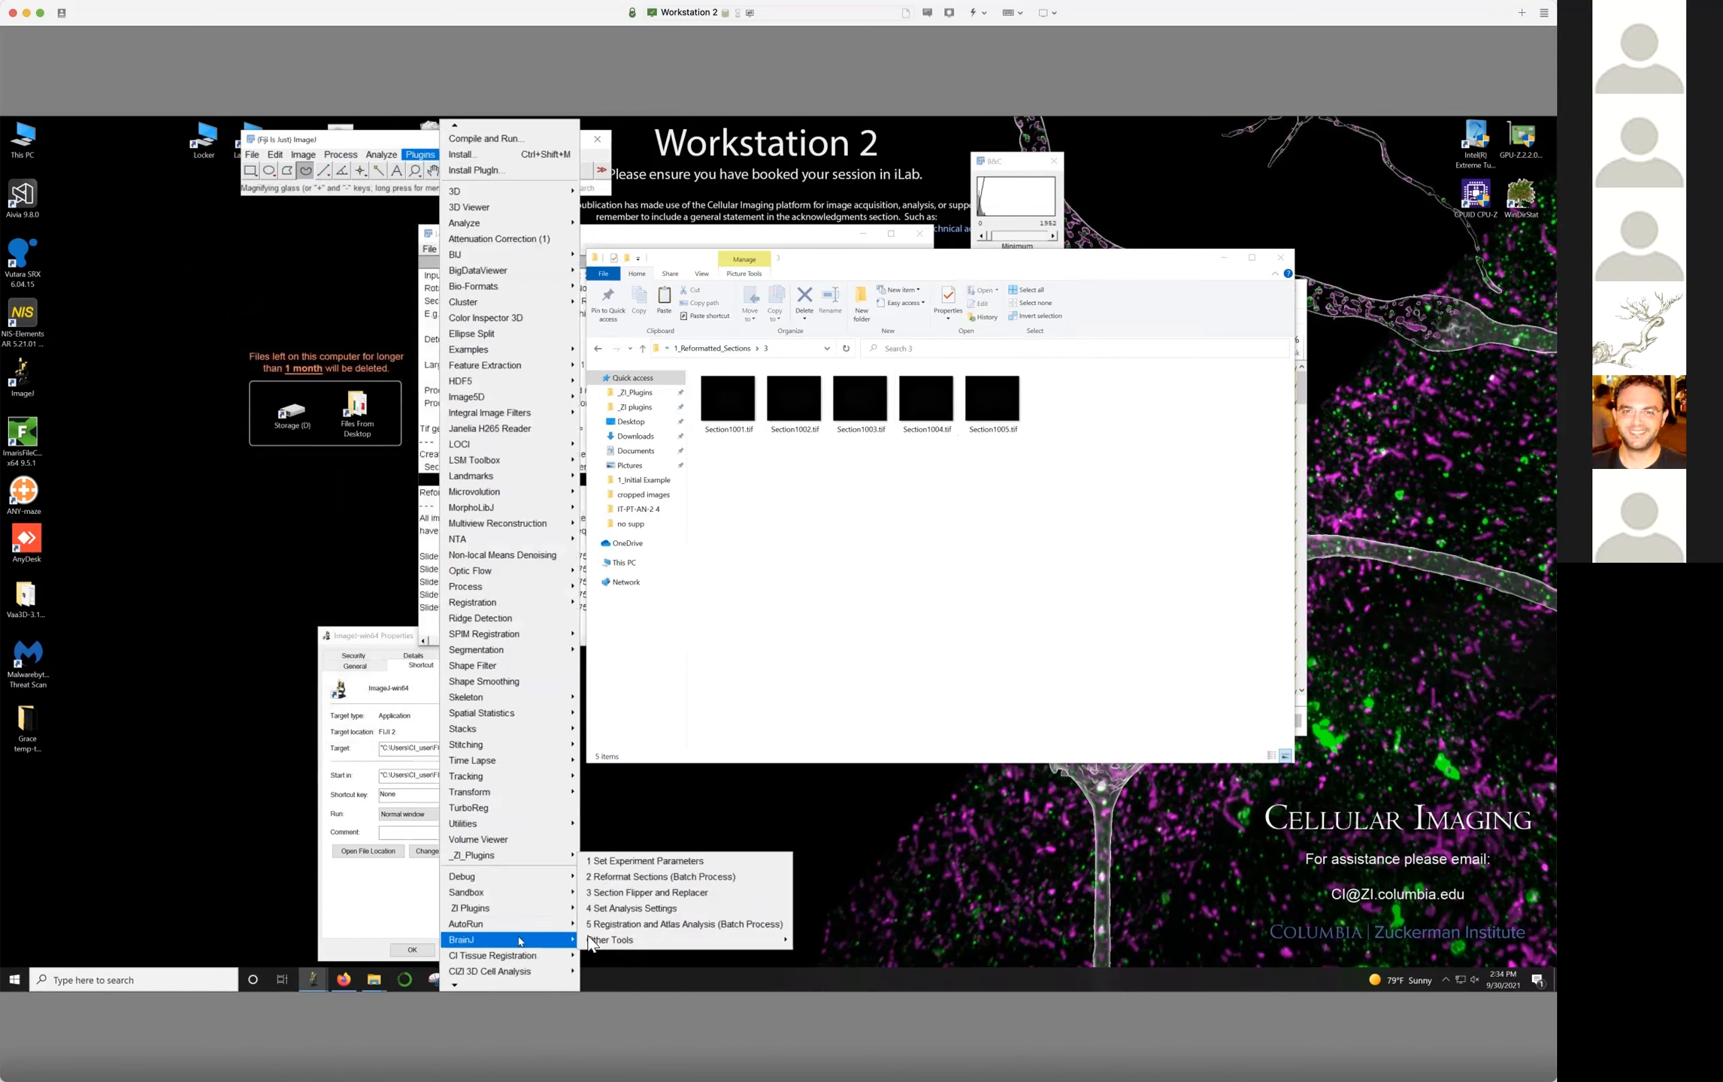
pyautogui.click(659, 895)
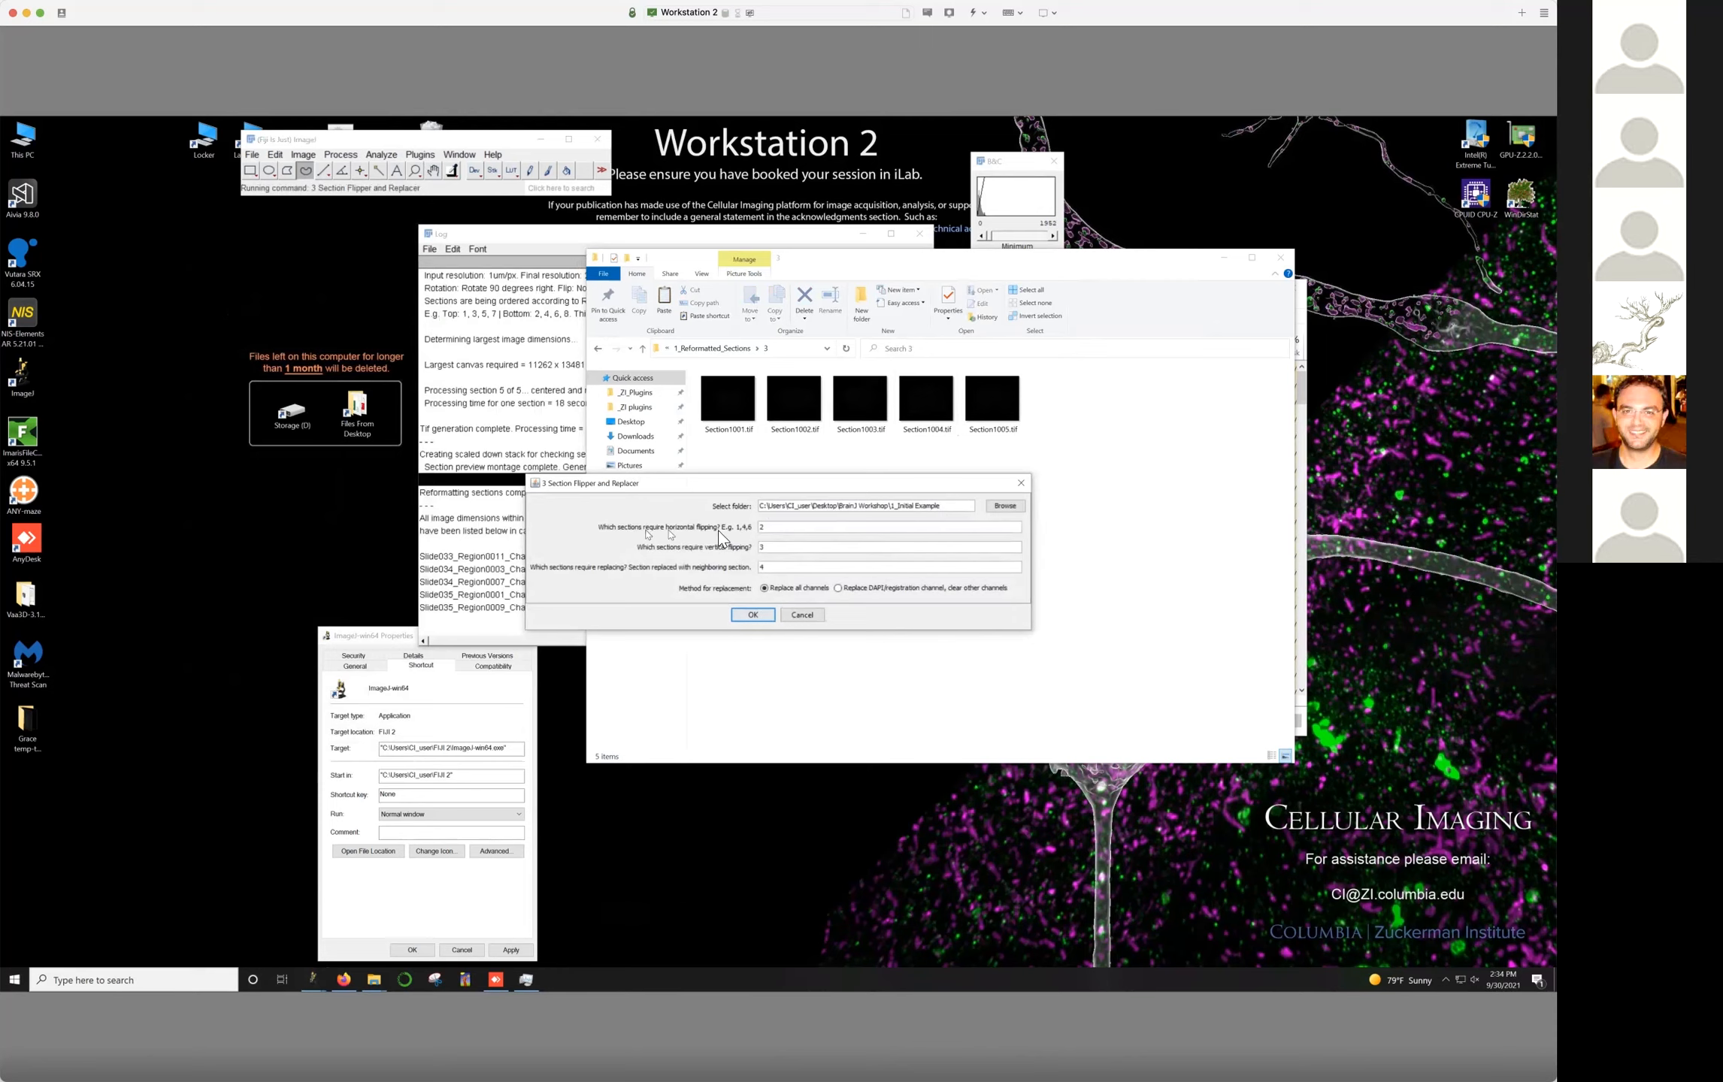
pyautogui.click(763, 548)
pyautogui.write('3')
pyautogui.press('Tab')
pyautogui.write('4')
pyautogui.click(755, 615)
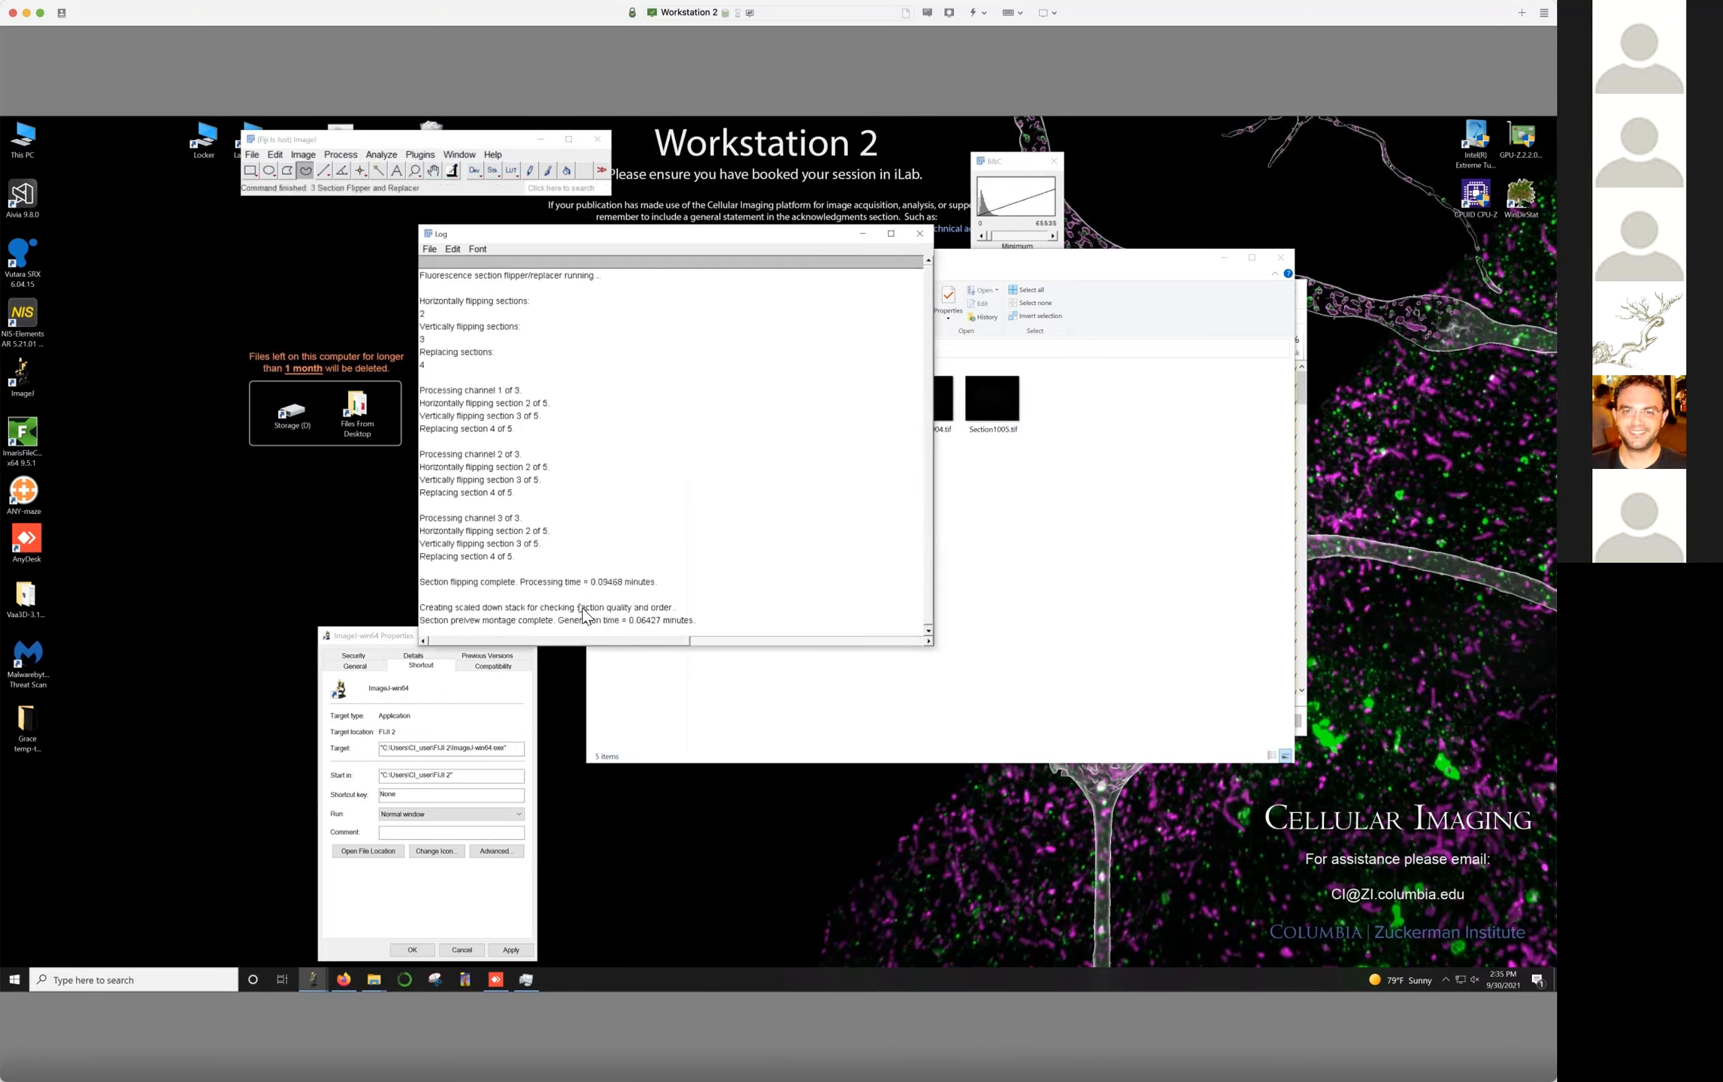
# Open Section_Preview_Montage.tif from the 2_Section_Preview folder to check the flipped and replaced sections, and close it
pyautogui.click(1010, 618)
pyautogui.click(598, 349)
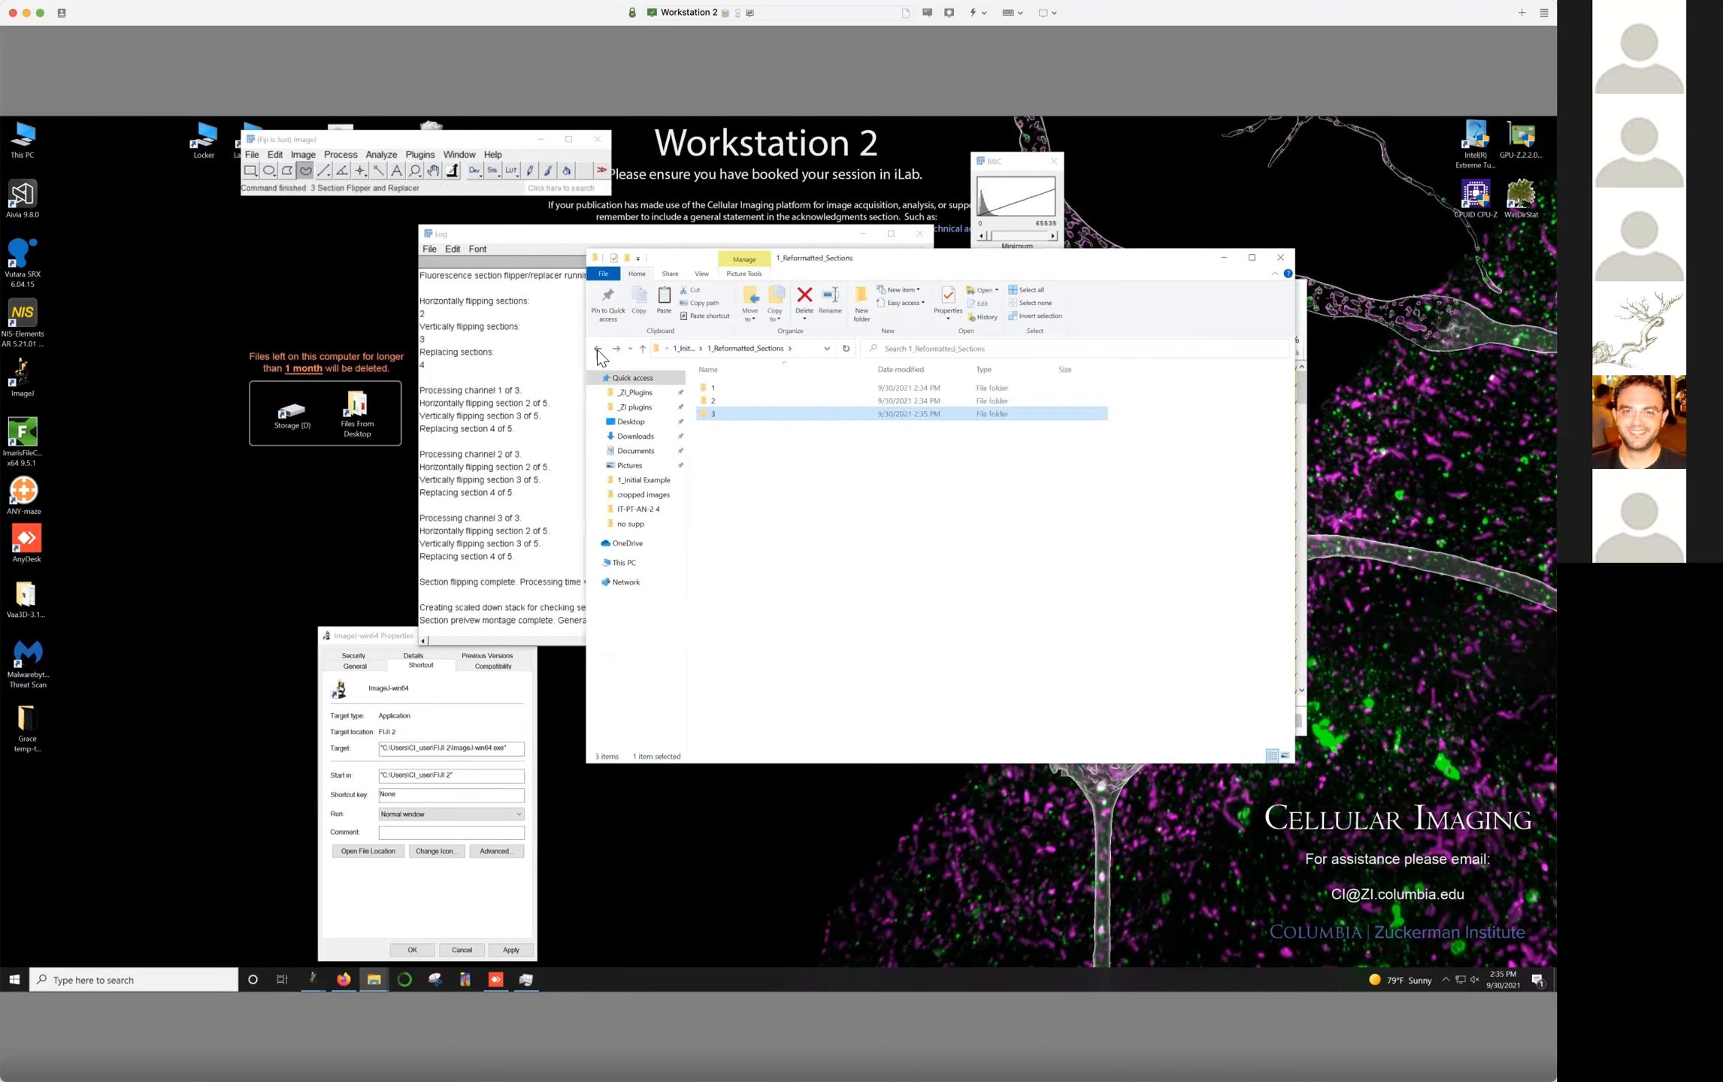
pyautogui.click(598, 349)
pyautogui.doubleClick(759, 409)
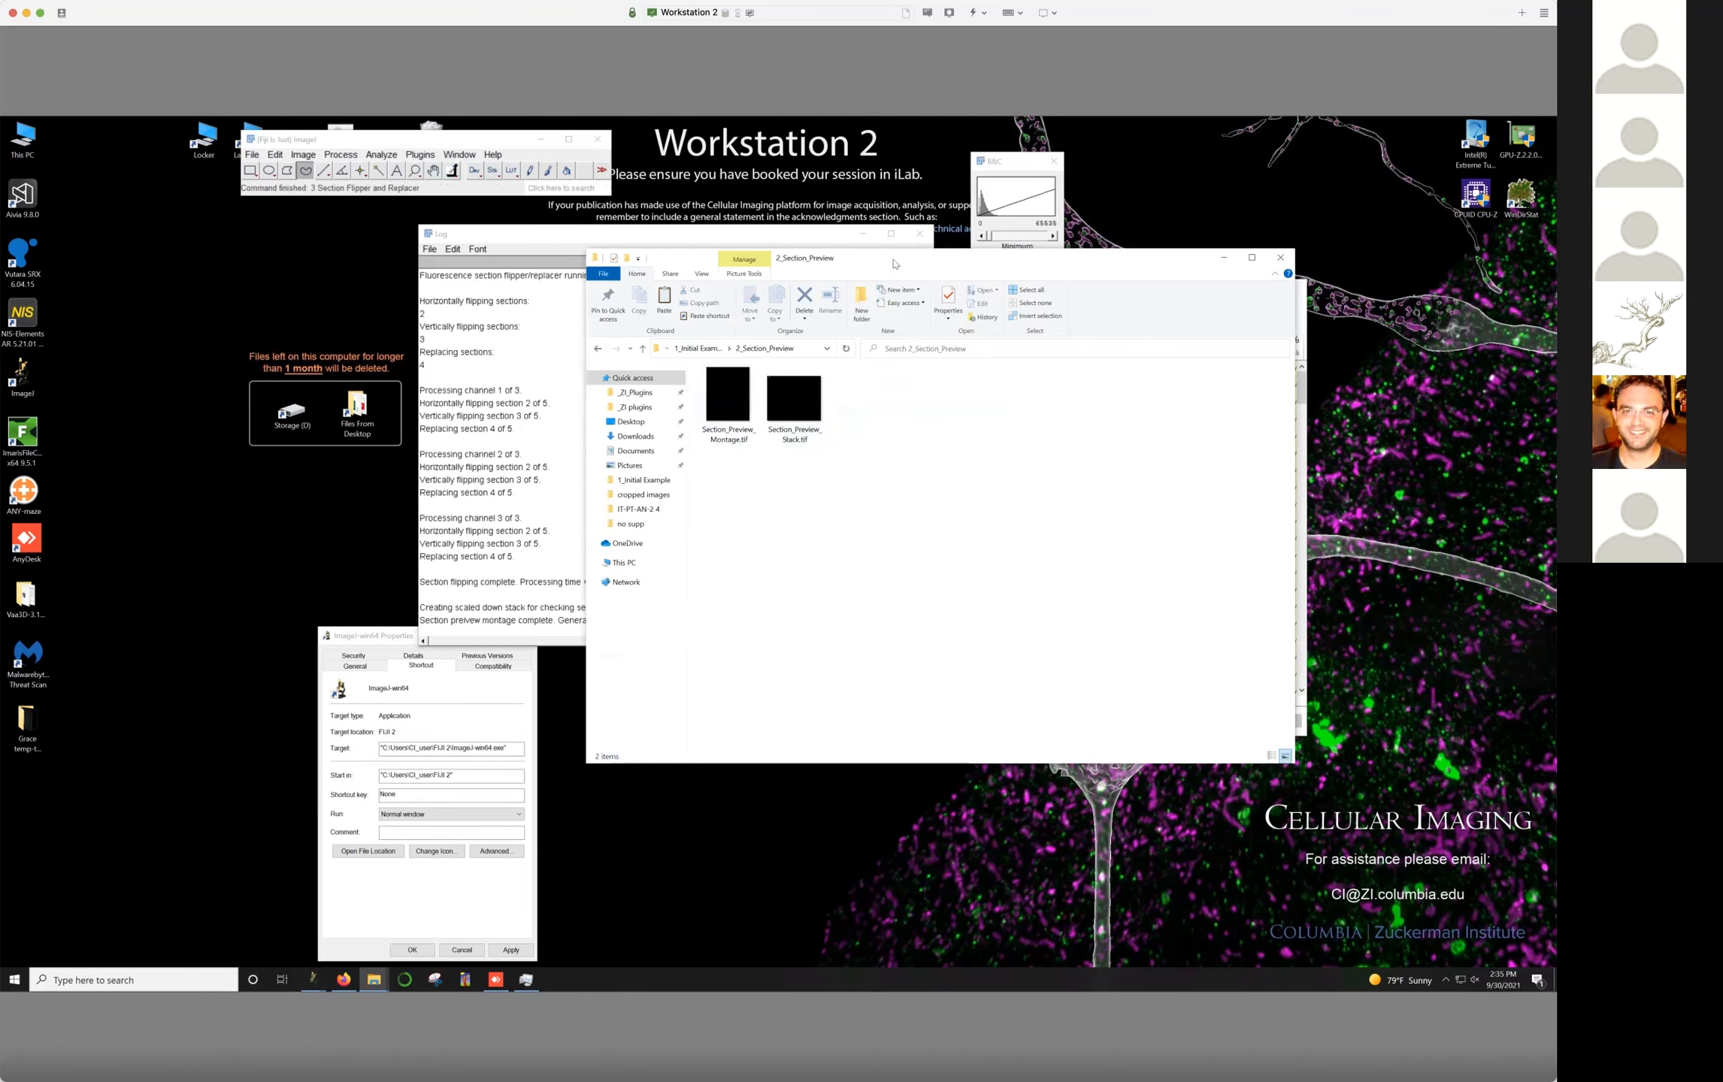
pyautogui.moveTo(893, 263); pyautogui.dragTo(1048, 279)
pyautogui.moveTo(883, 414); pyautogui.dragTo(434, 154)
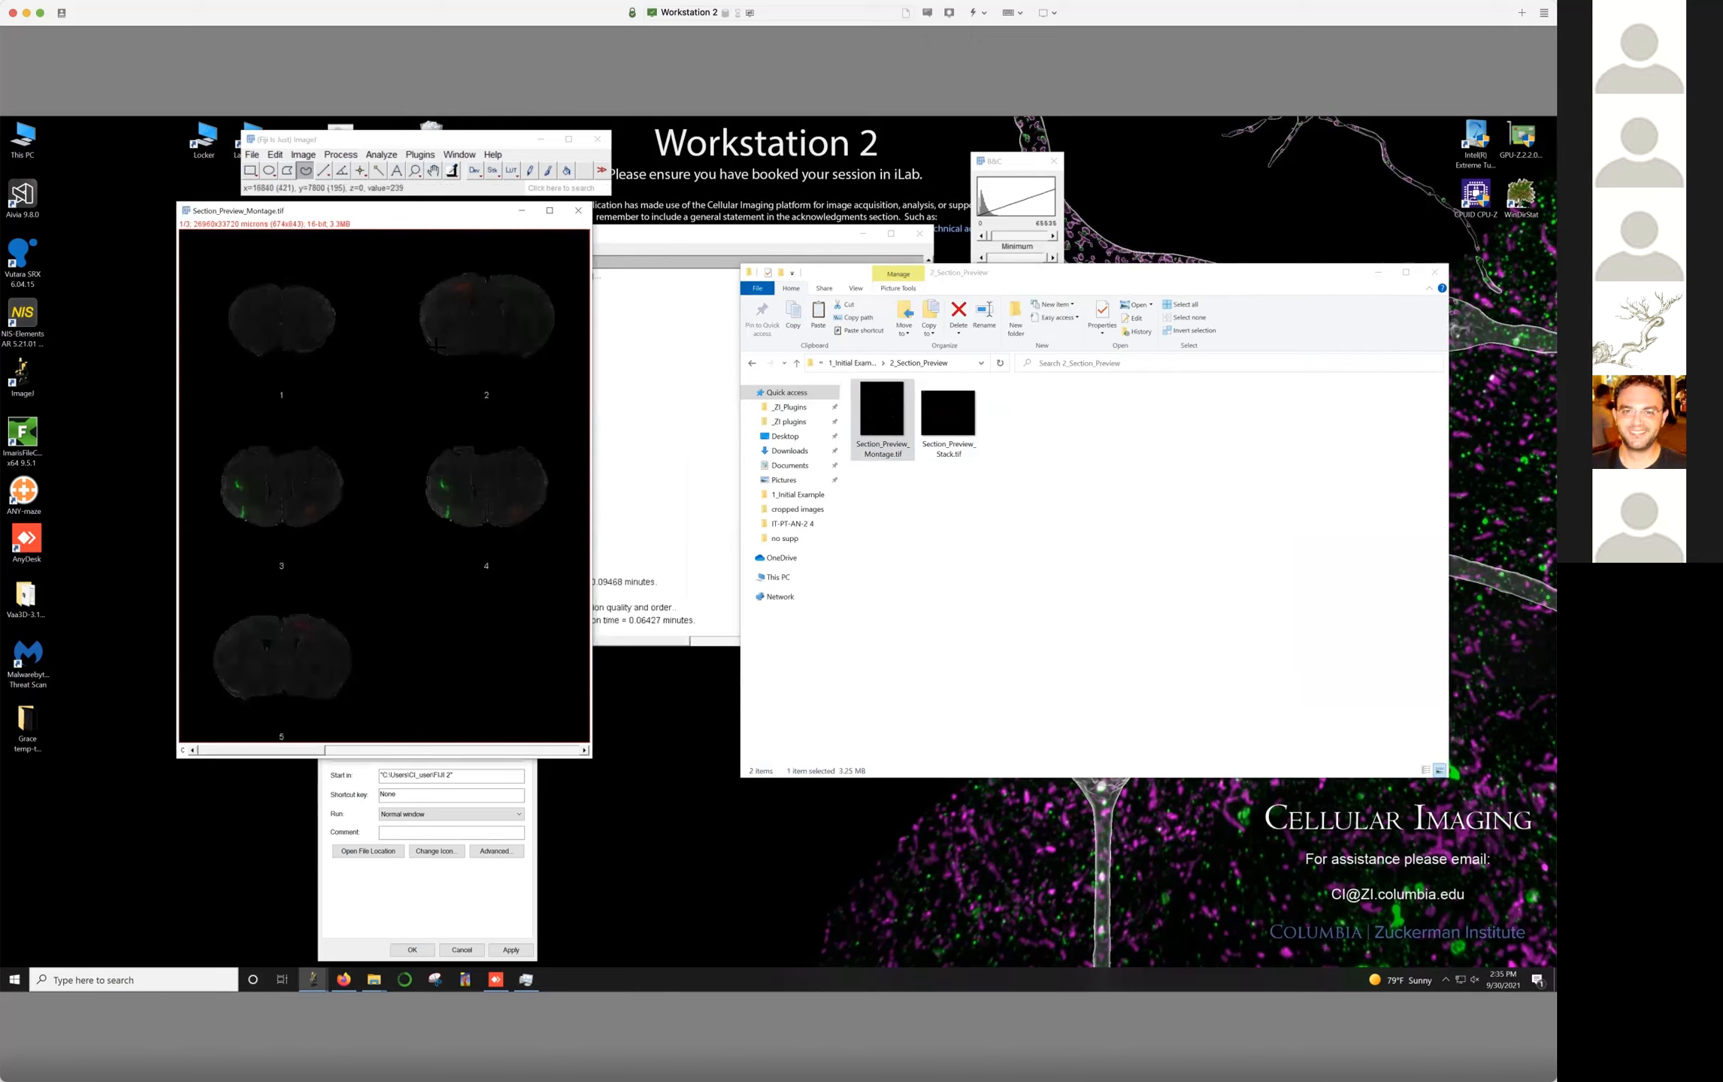
pyautogui.click(580, 212)
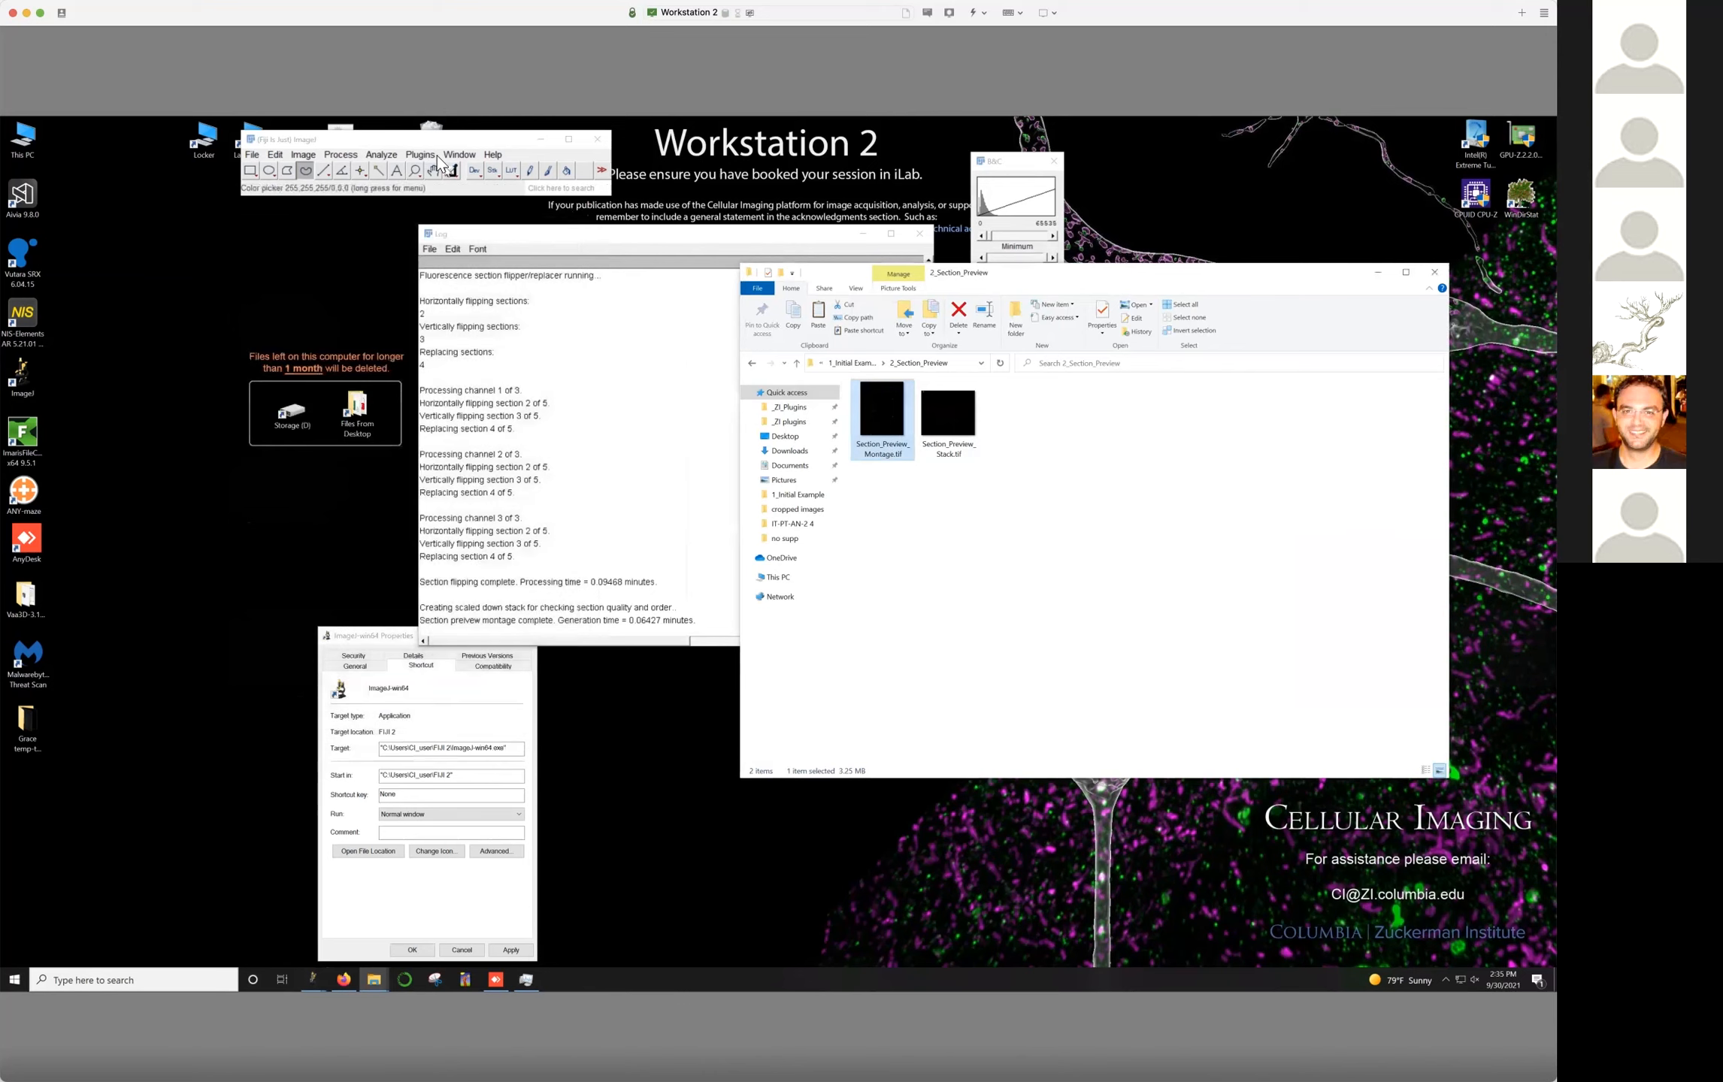
pyautogui.click(430, 156)
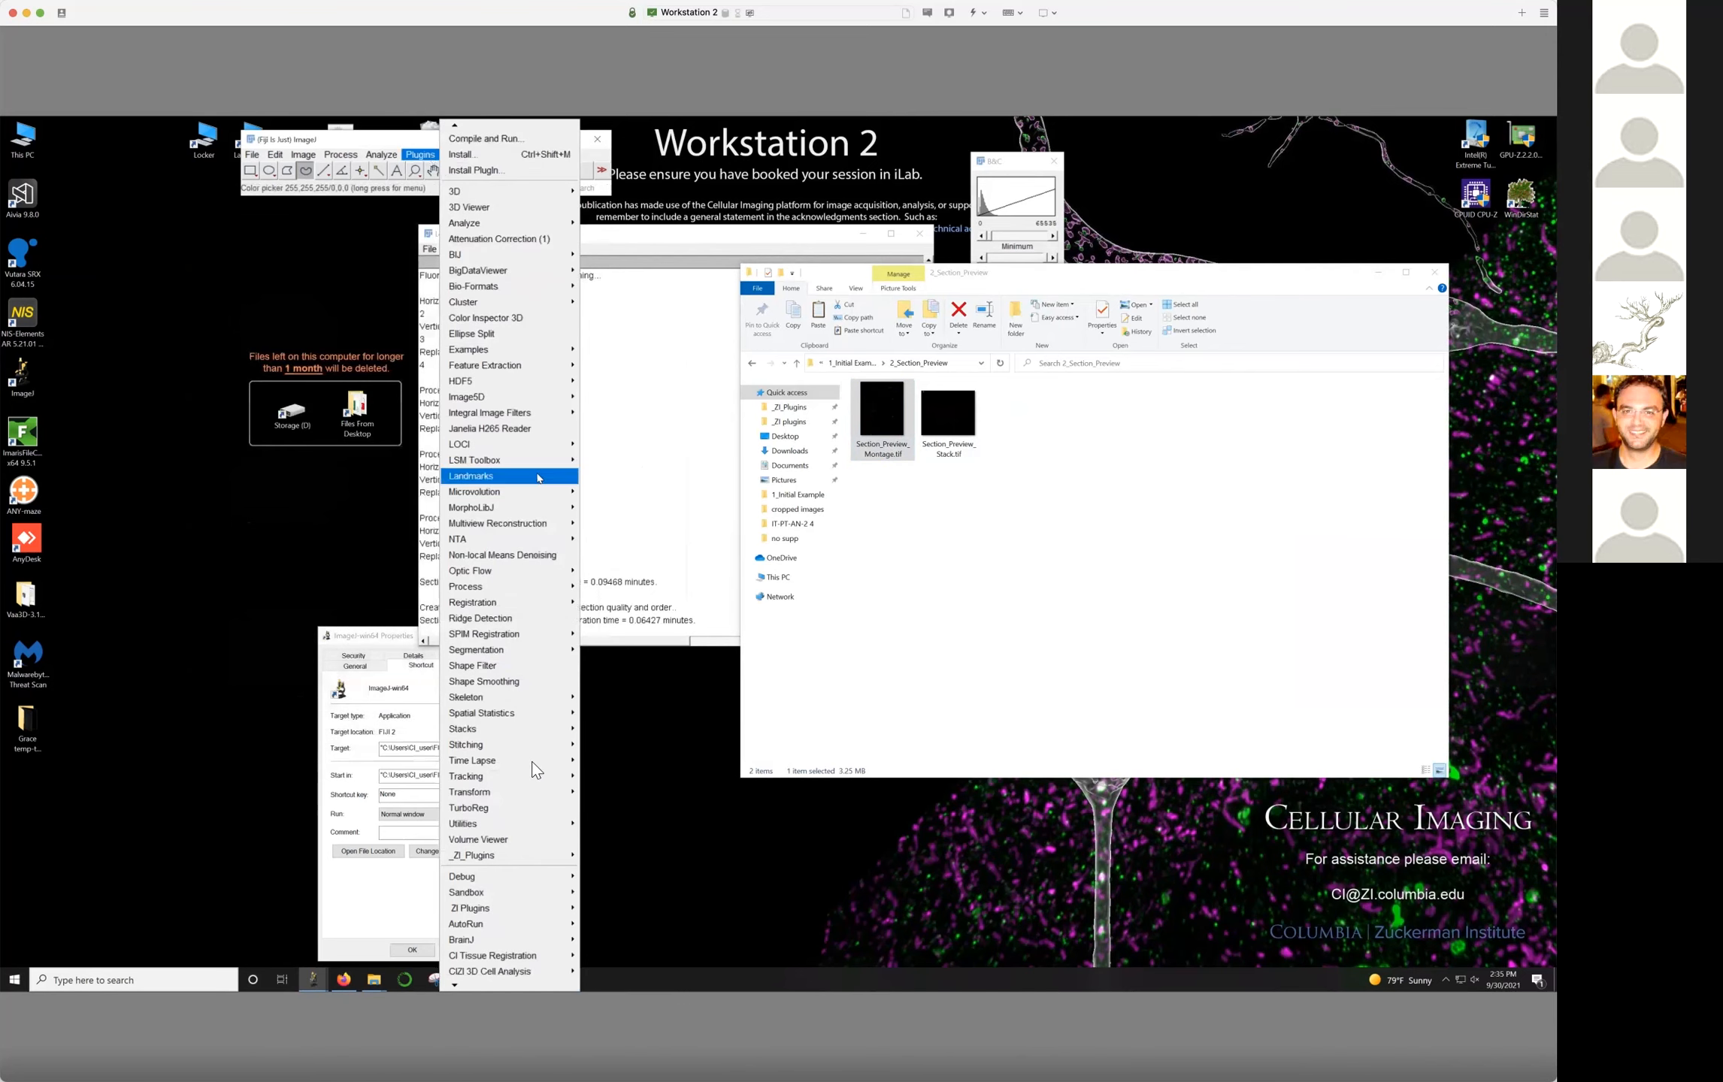
pyautogui.moveTo(560, 940)
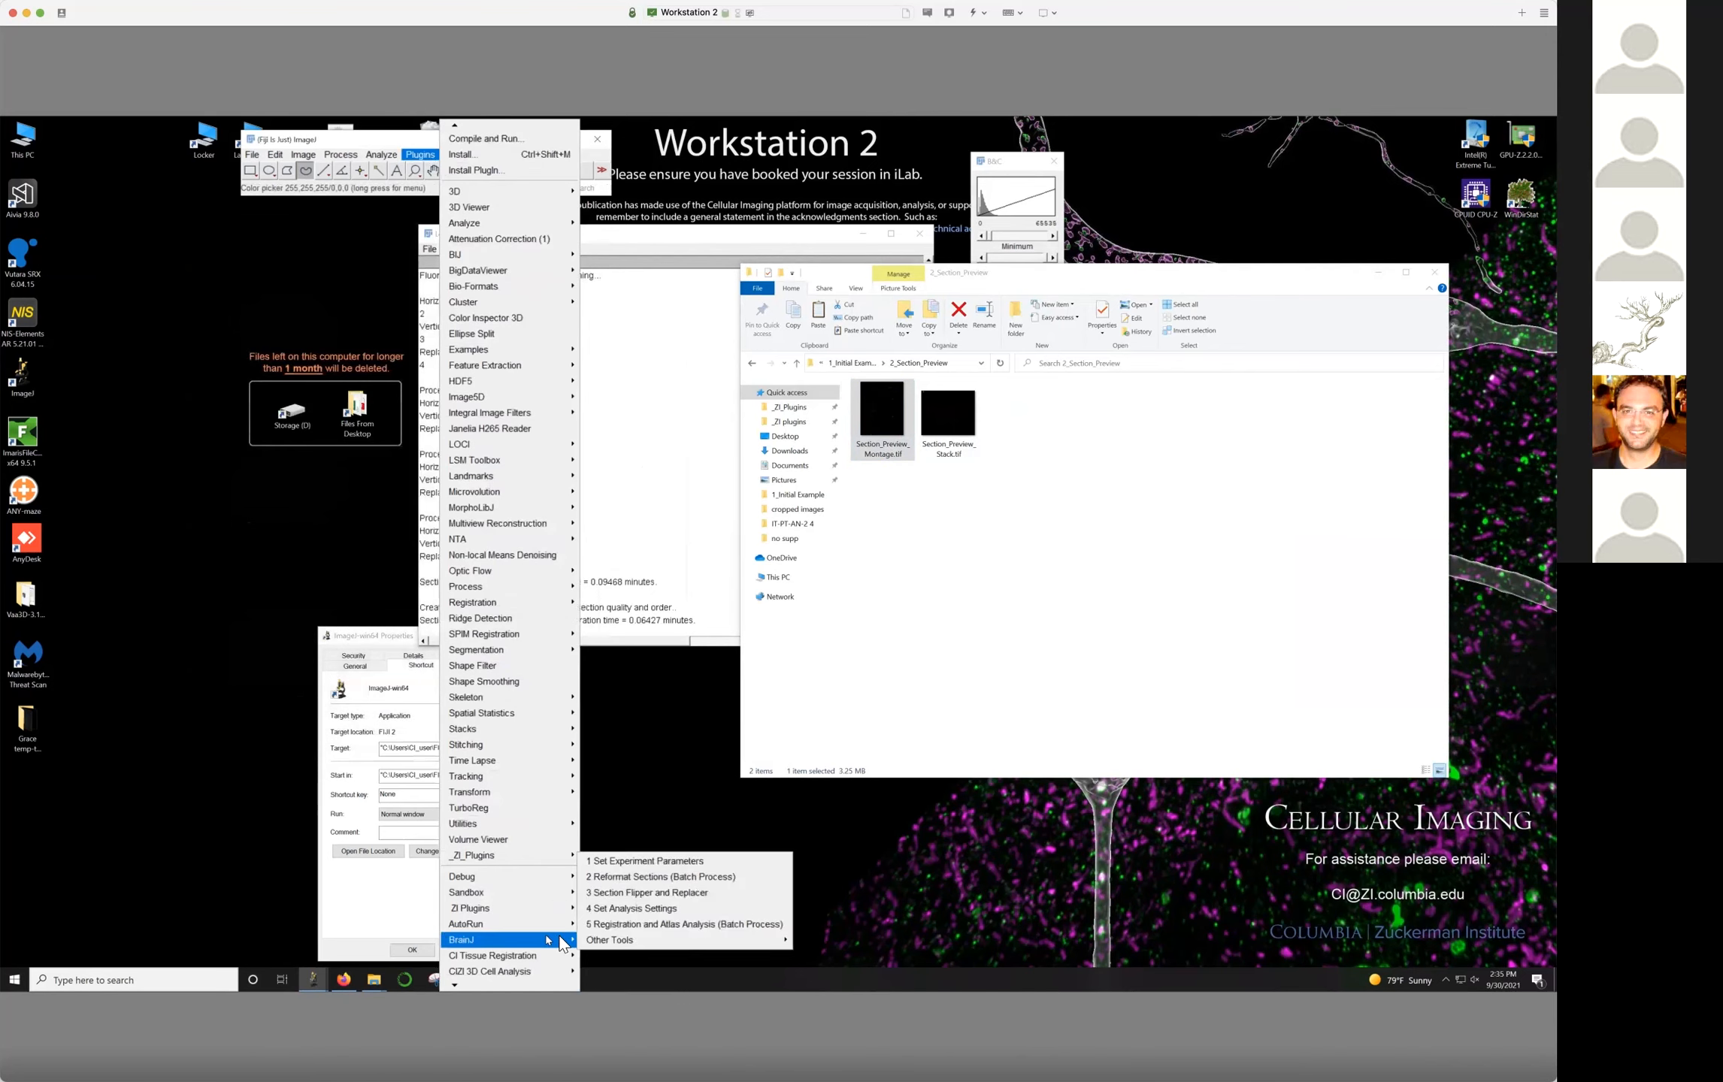
pyautogui.click(635, 908)
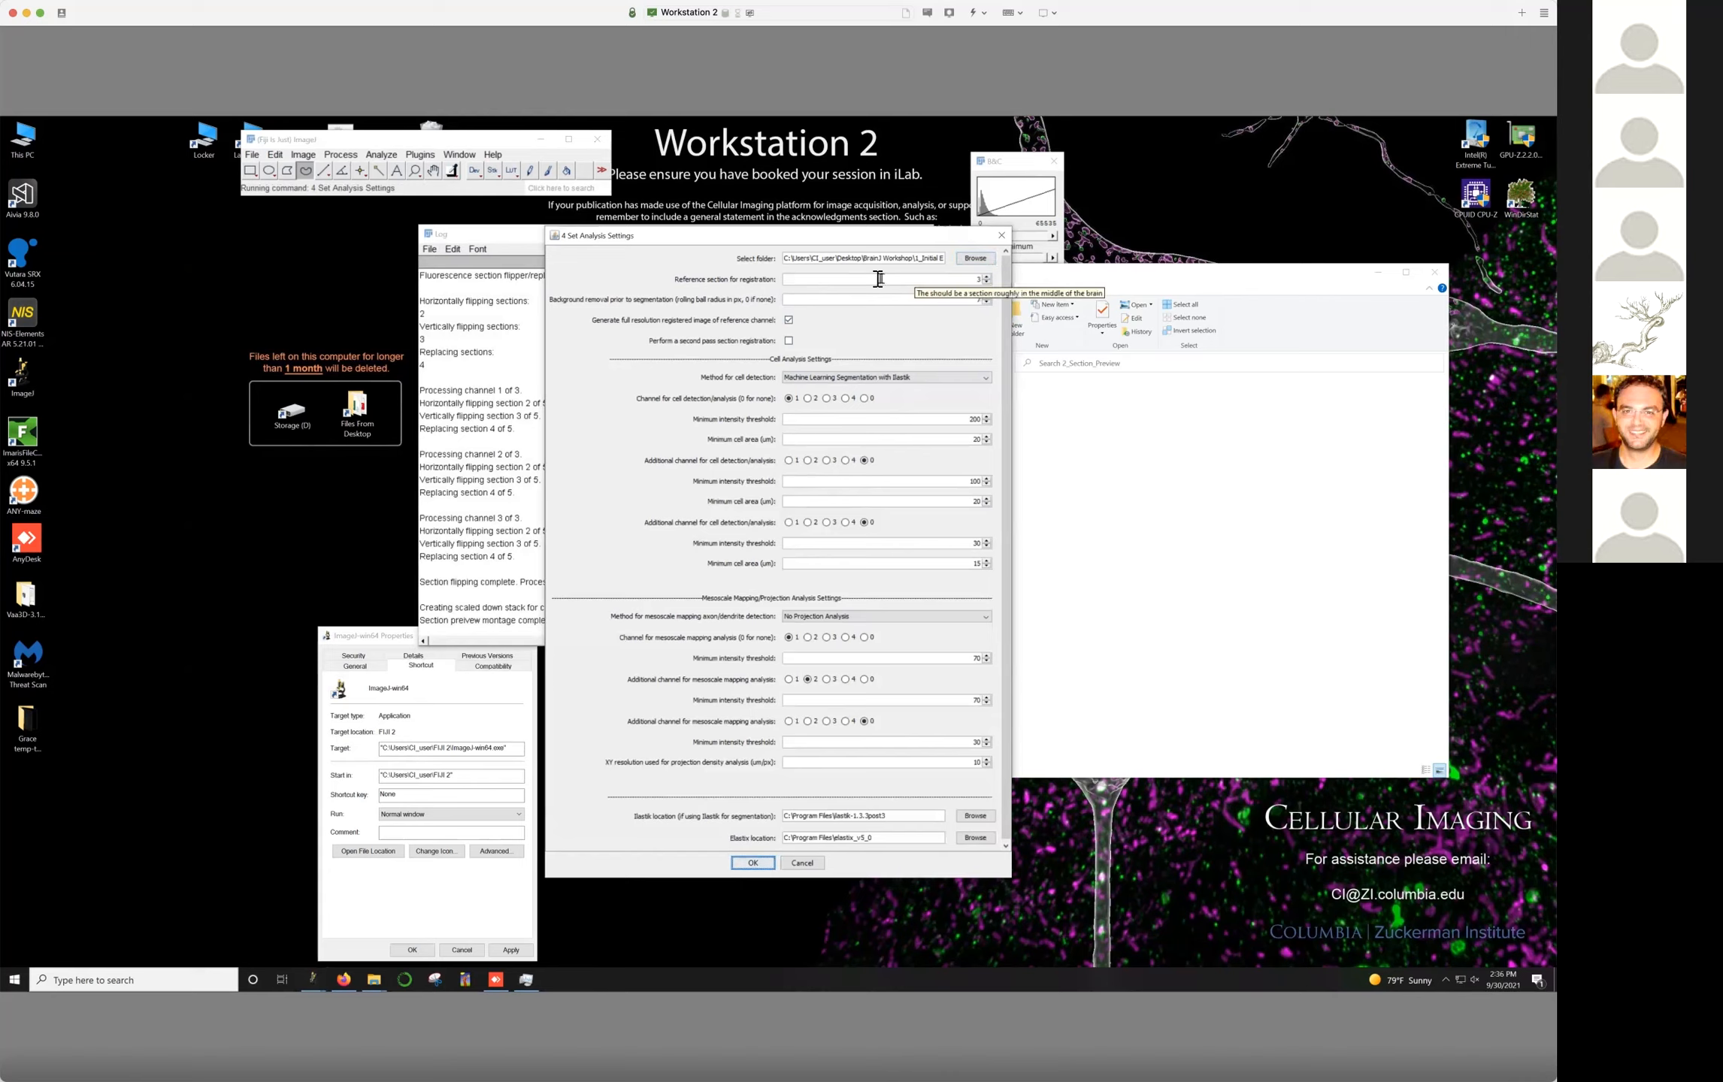
pyautogui.moveTo(965, 279); pyautogui.dragTo(1005, 284)
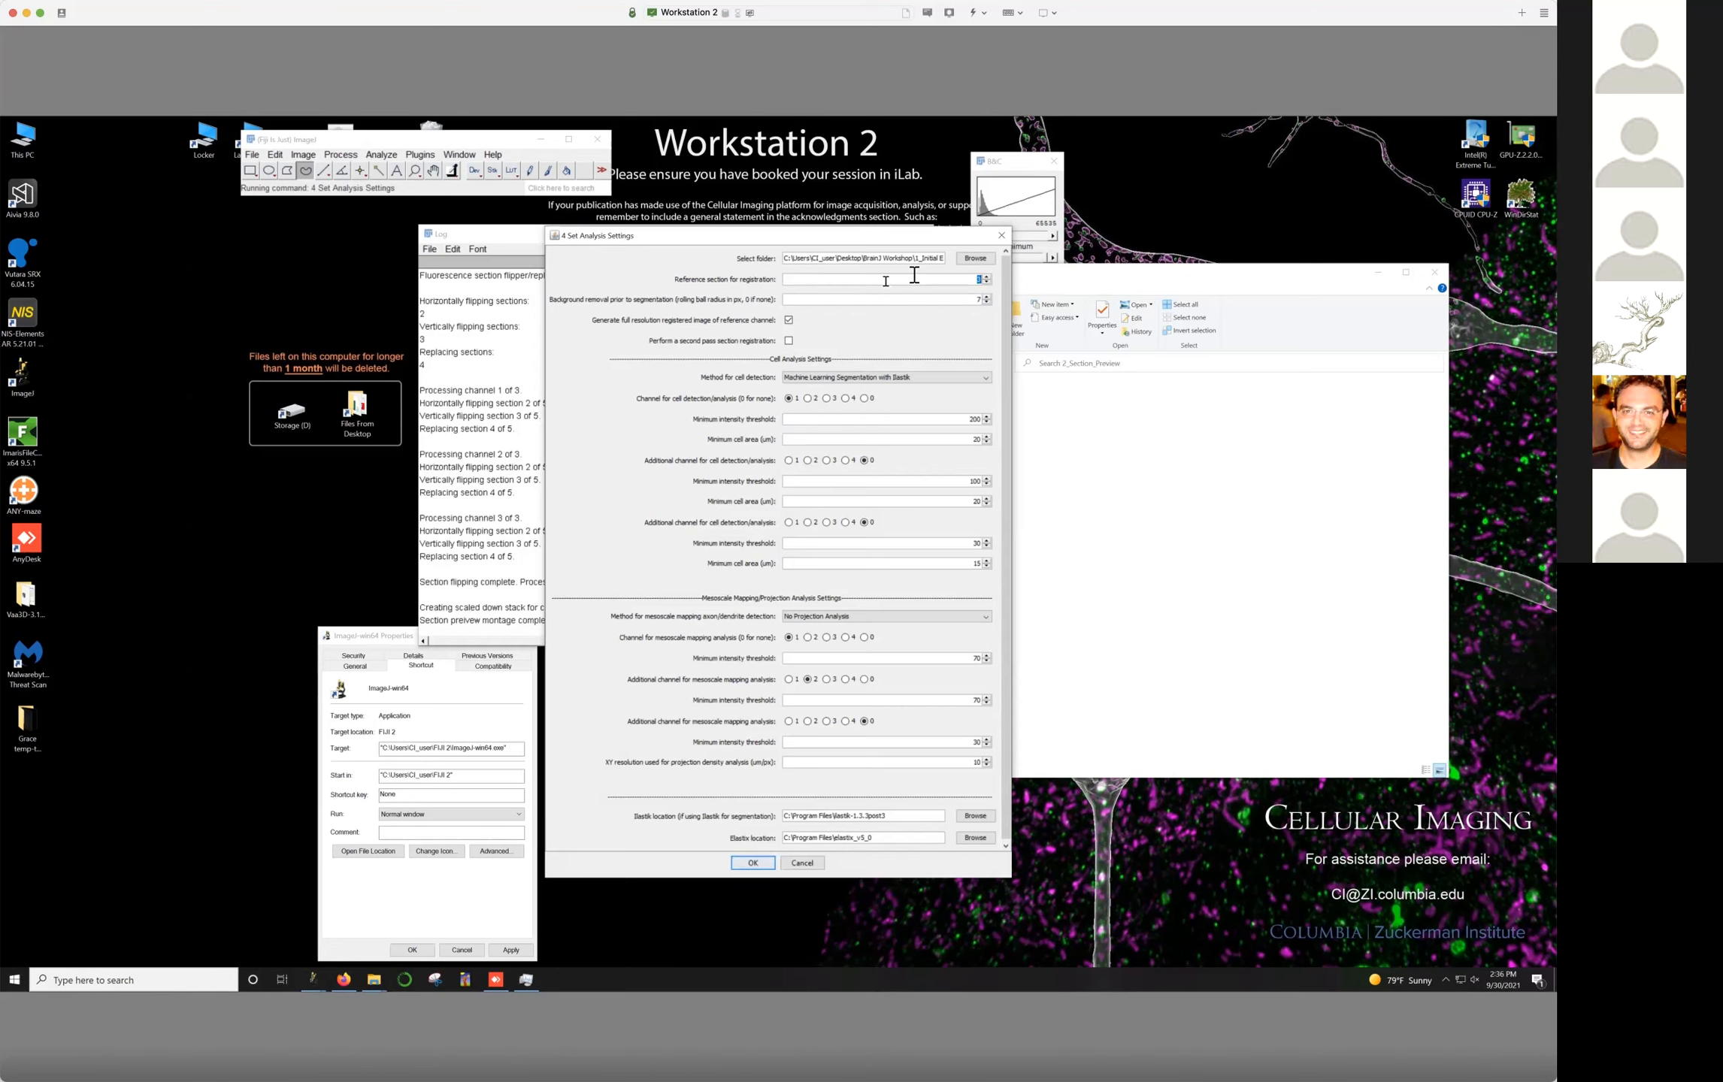
pyautogui.moveTo(703, 242); pyautogui.dragTo(350, 265)
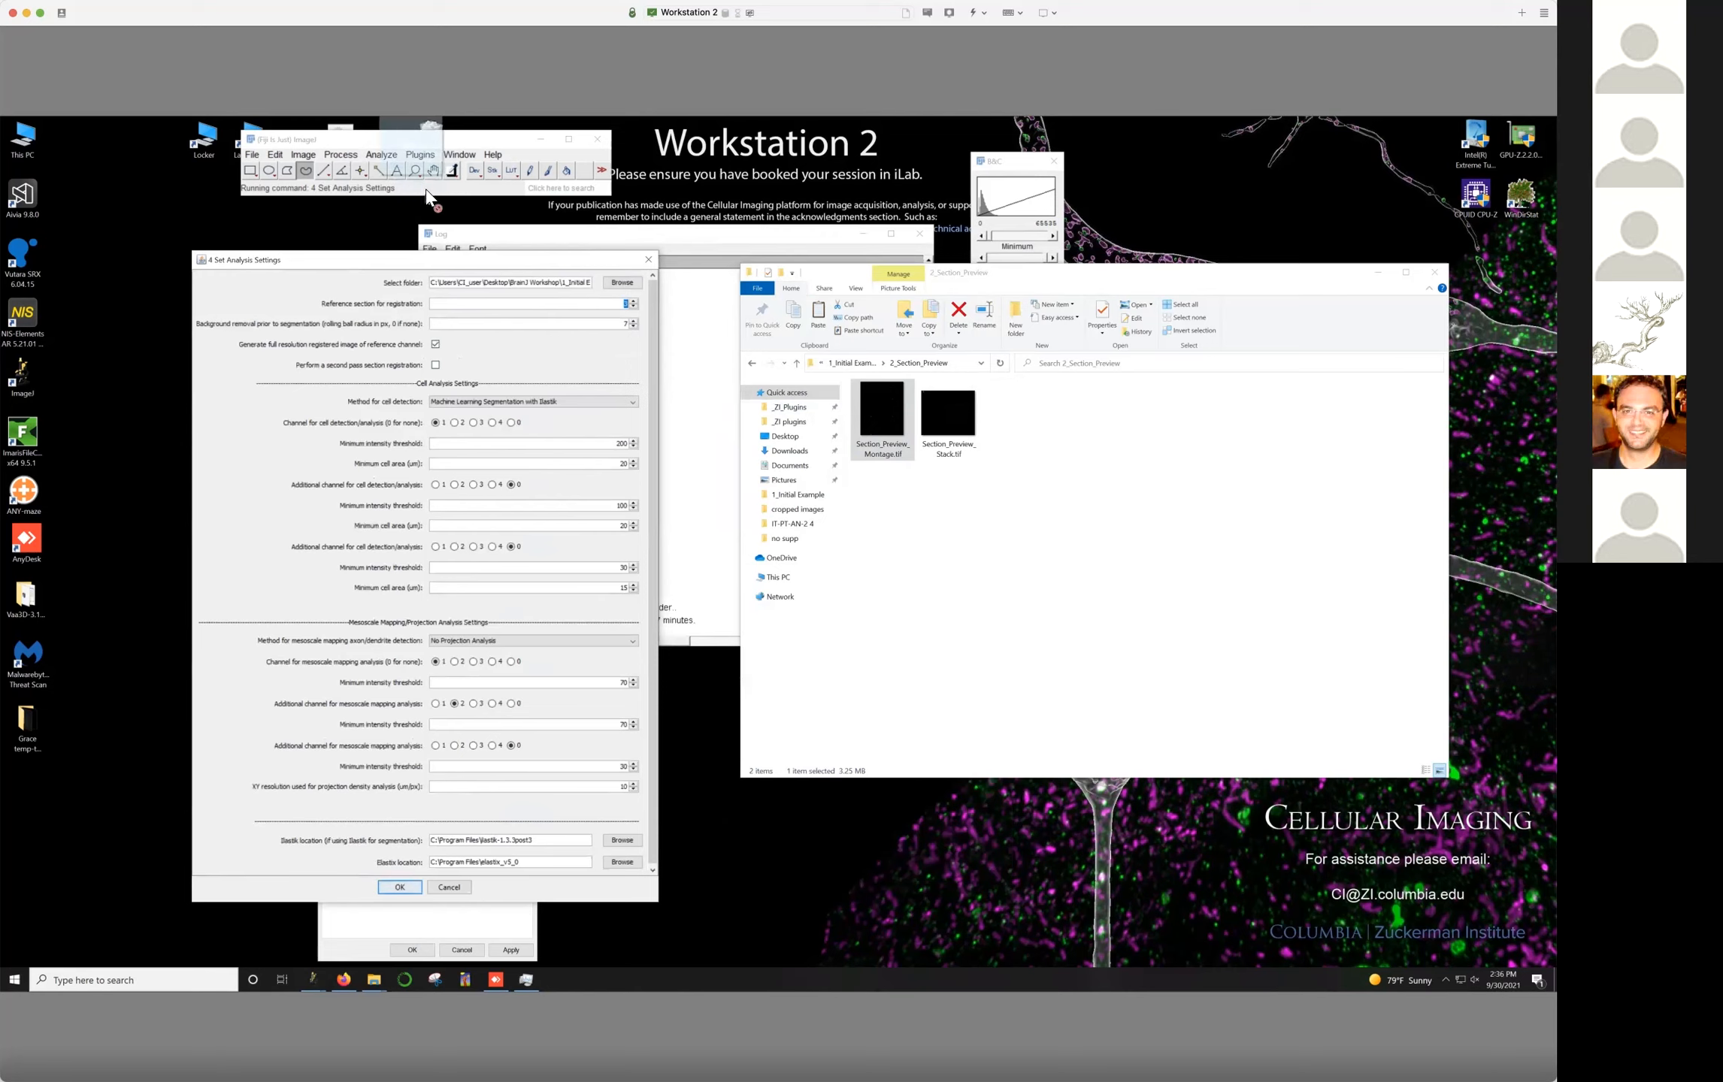
pyautogui.click(649, 260)
# Reopen the preview montage, lower its first channel's display maximum to inspect the sections, close it, and return to the 1_Initial Example folder
pyautogui.click(889, 409)
pyautogui.moveTo(889, 411); pyautogui.dragTo(469, 194)
pyautogui.click(1053, 257)
pyautogui.moveTo(1043, 267); pyautogui.dragTo(997, 262)
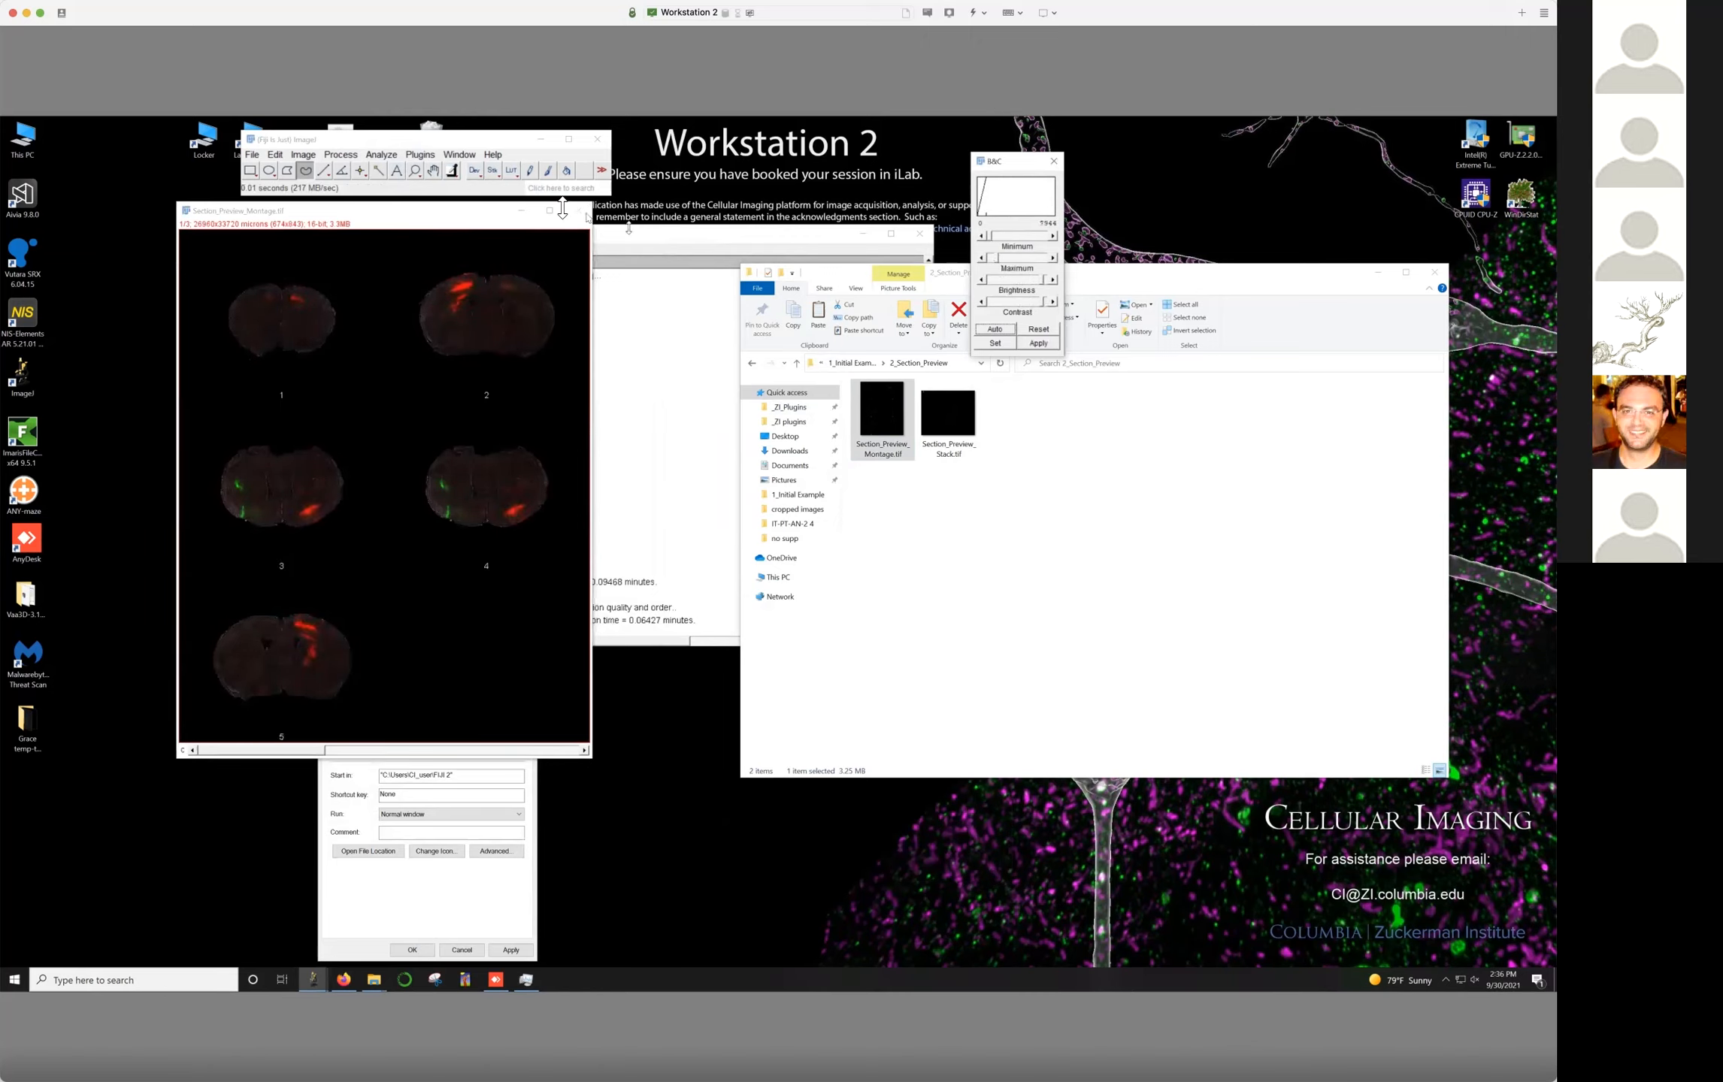
pyautogui.click(582, 211)
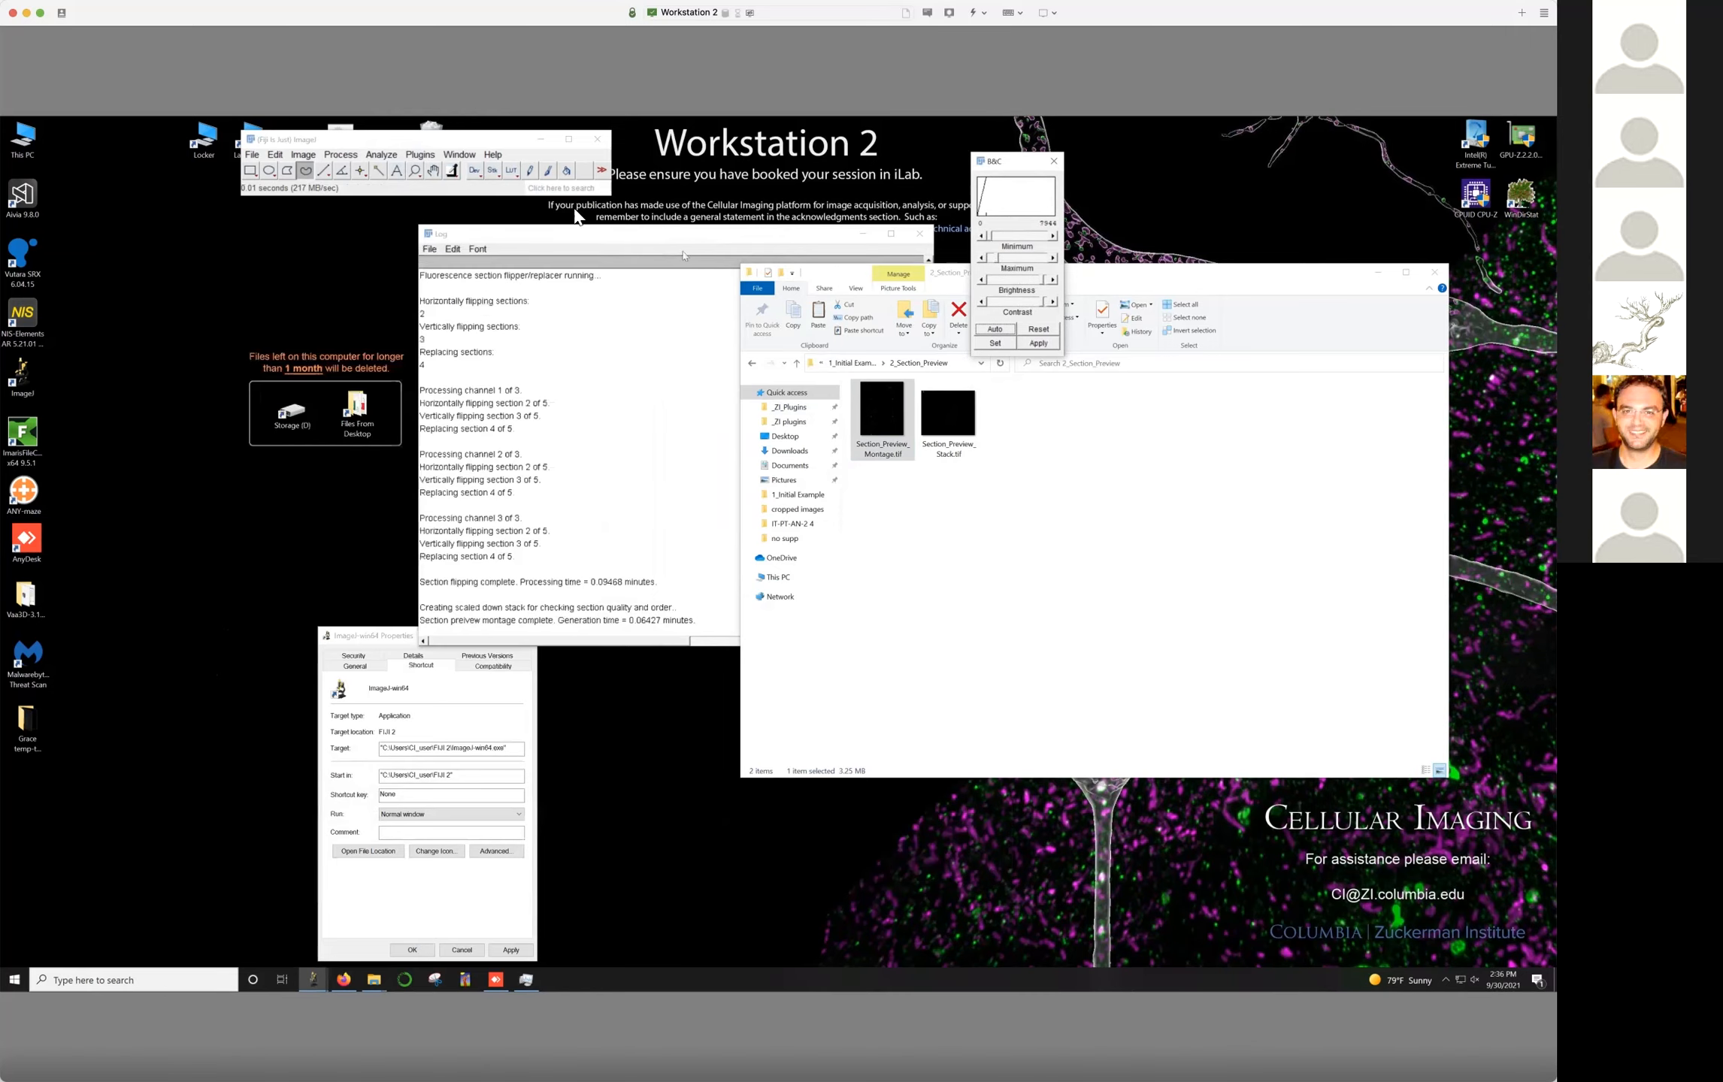
pyautogui.click(753, 364)
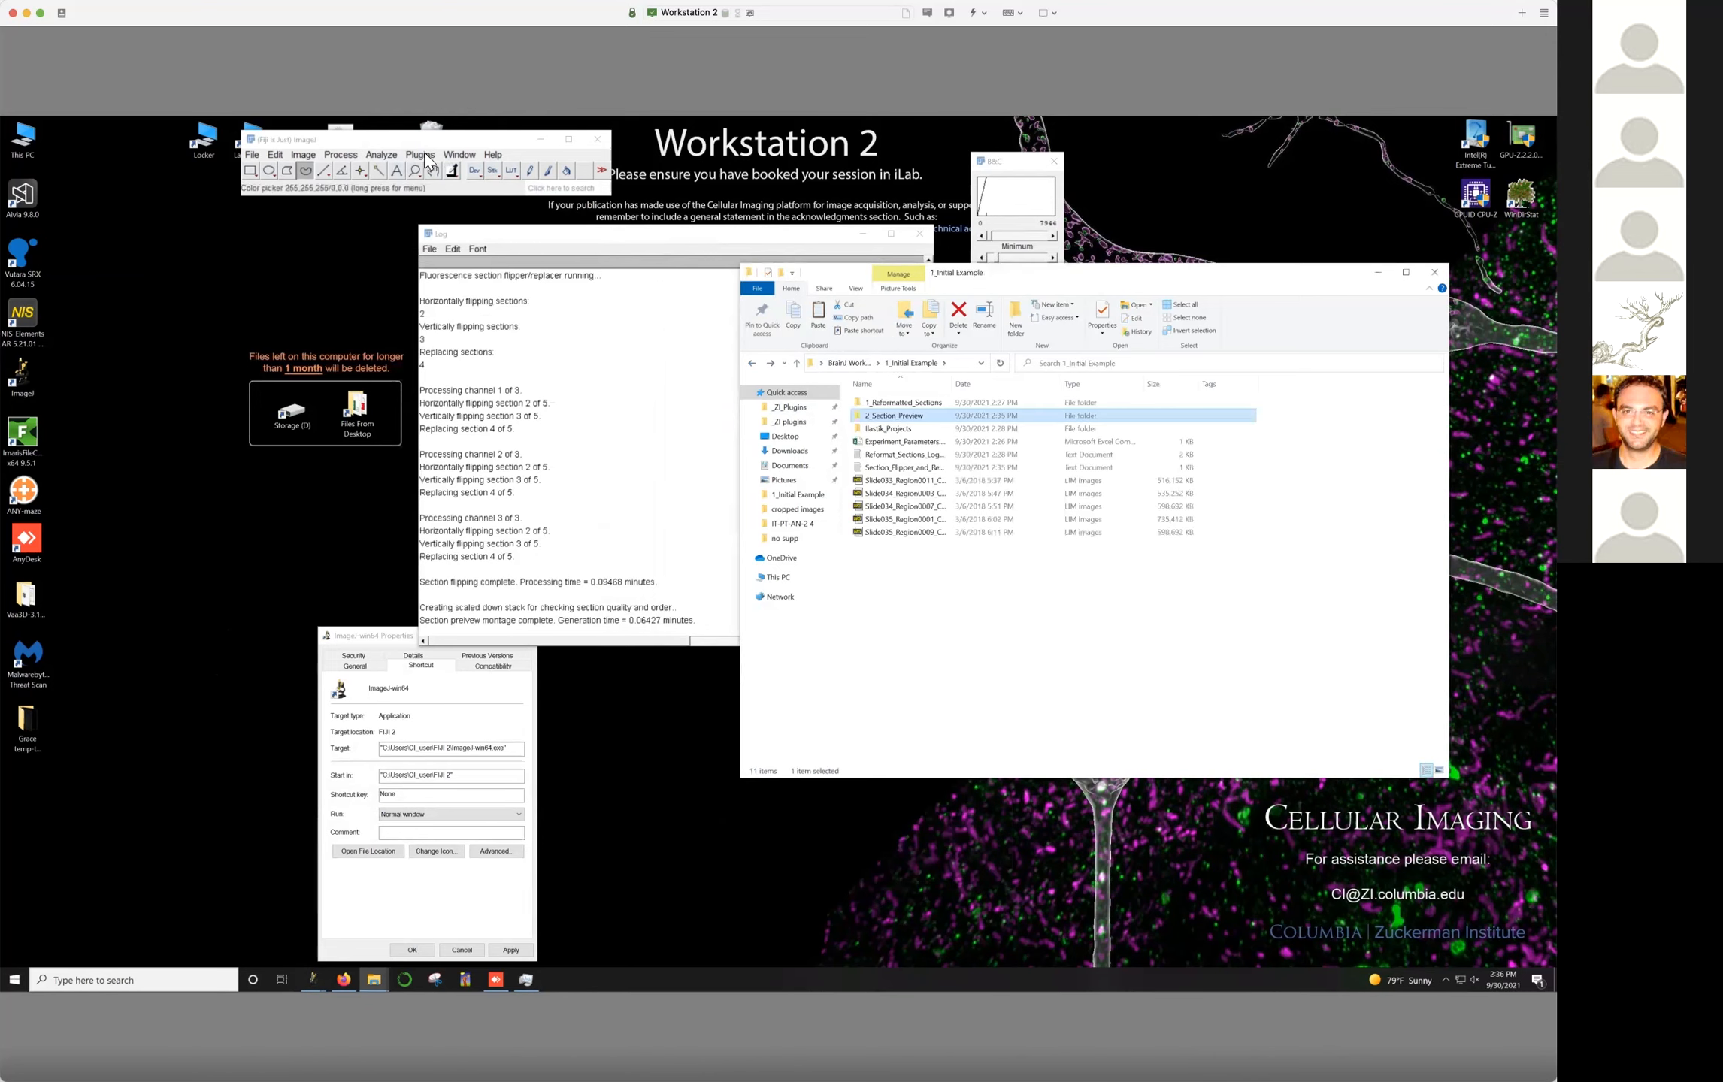
# Start BrainJ's Set Analysis Settings and turn off generating a full resolution registered image of the reference channel
pyautogui.click(424, 153)
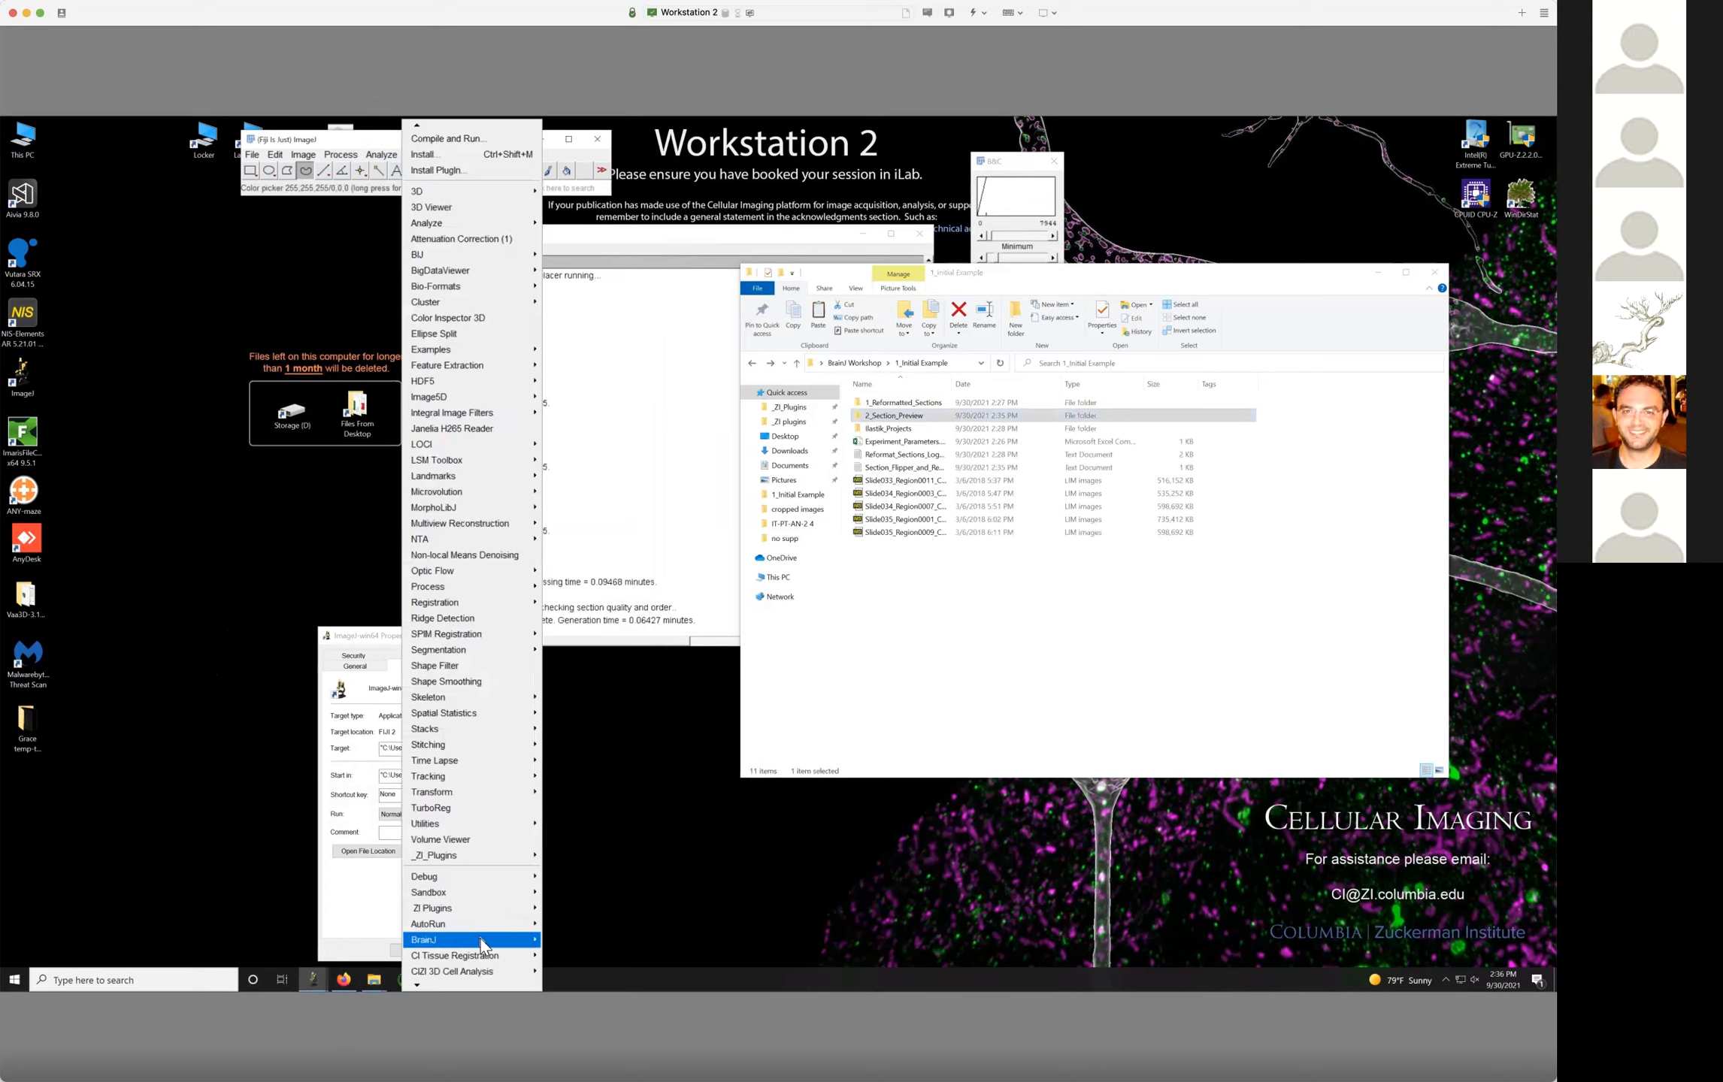
pyautogui.moveTo(489, 940)
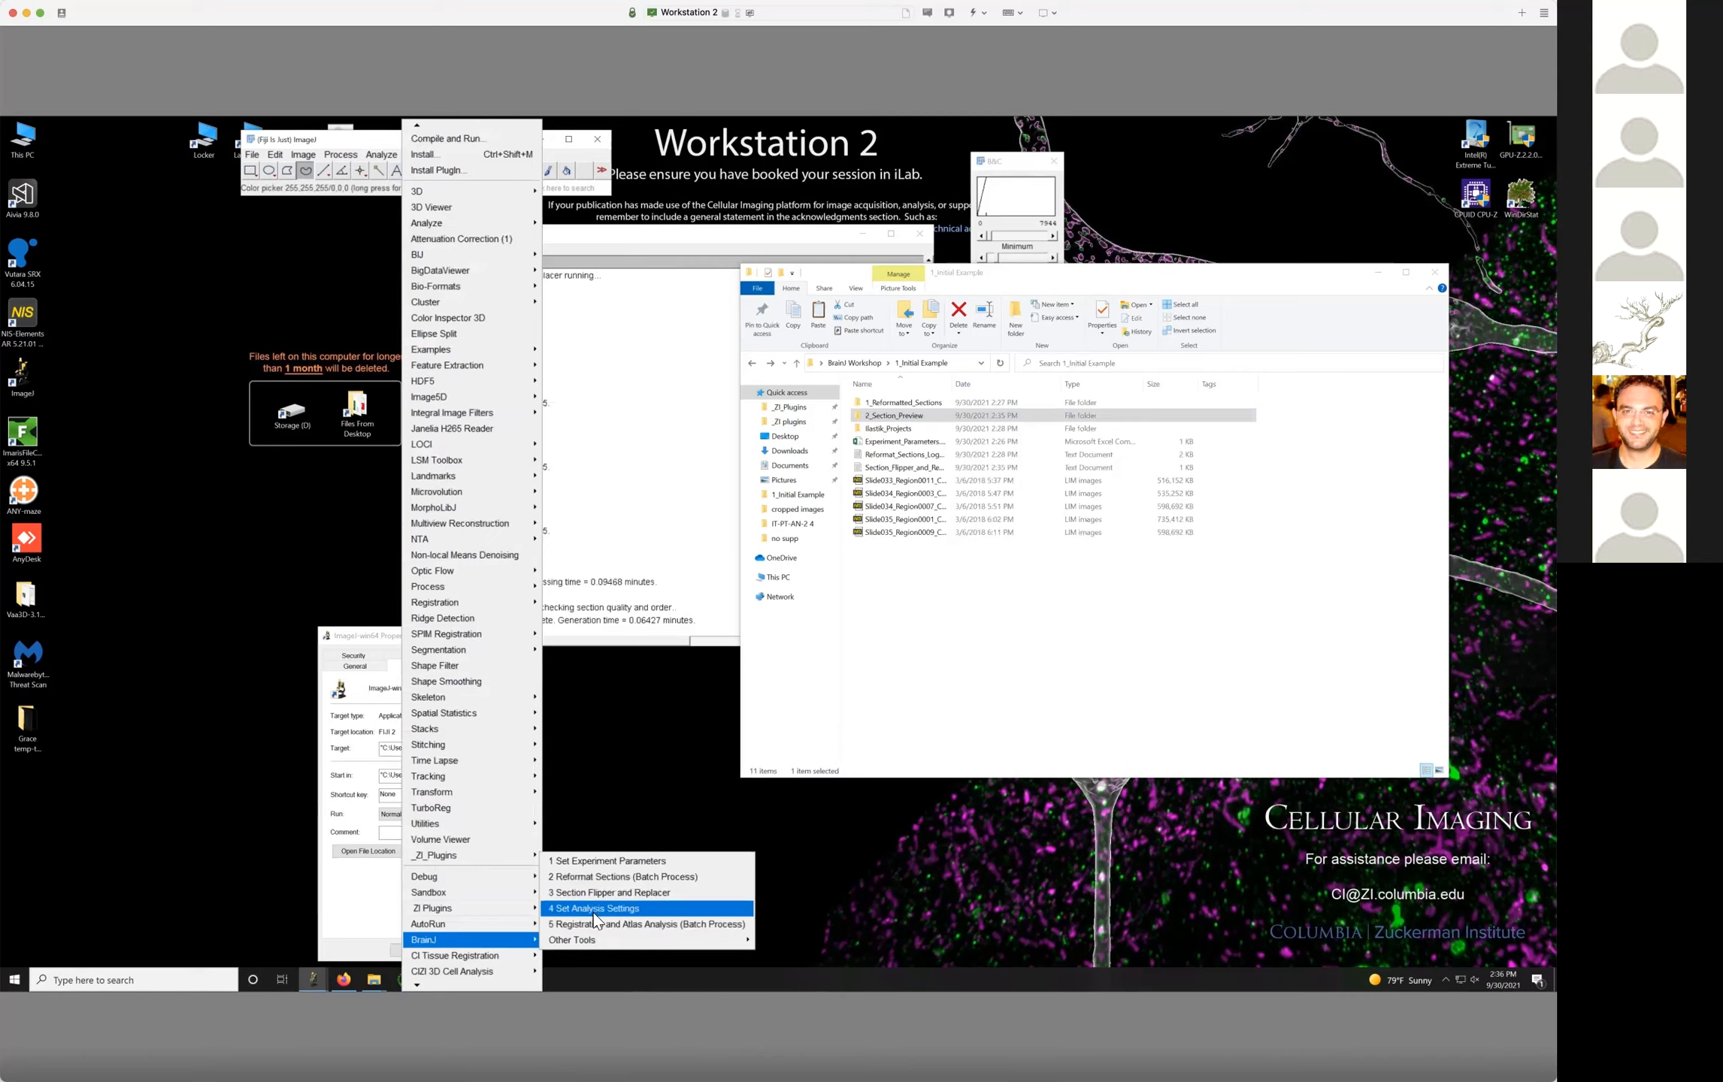
pyautogui.click(600, 908)
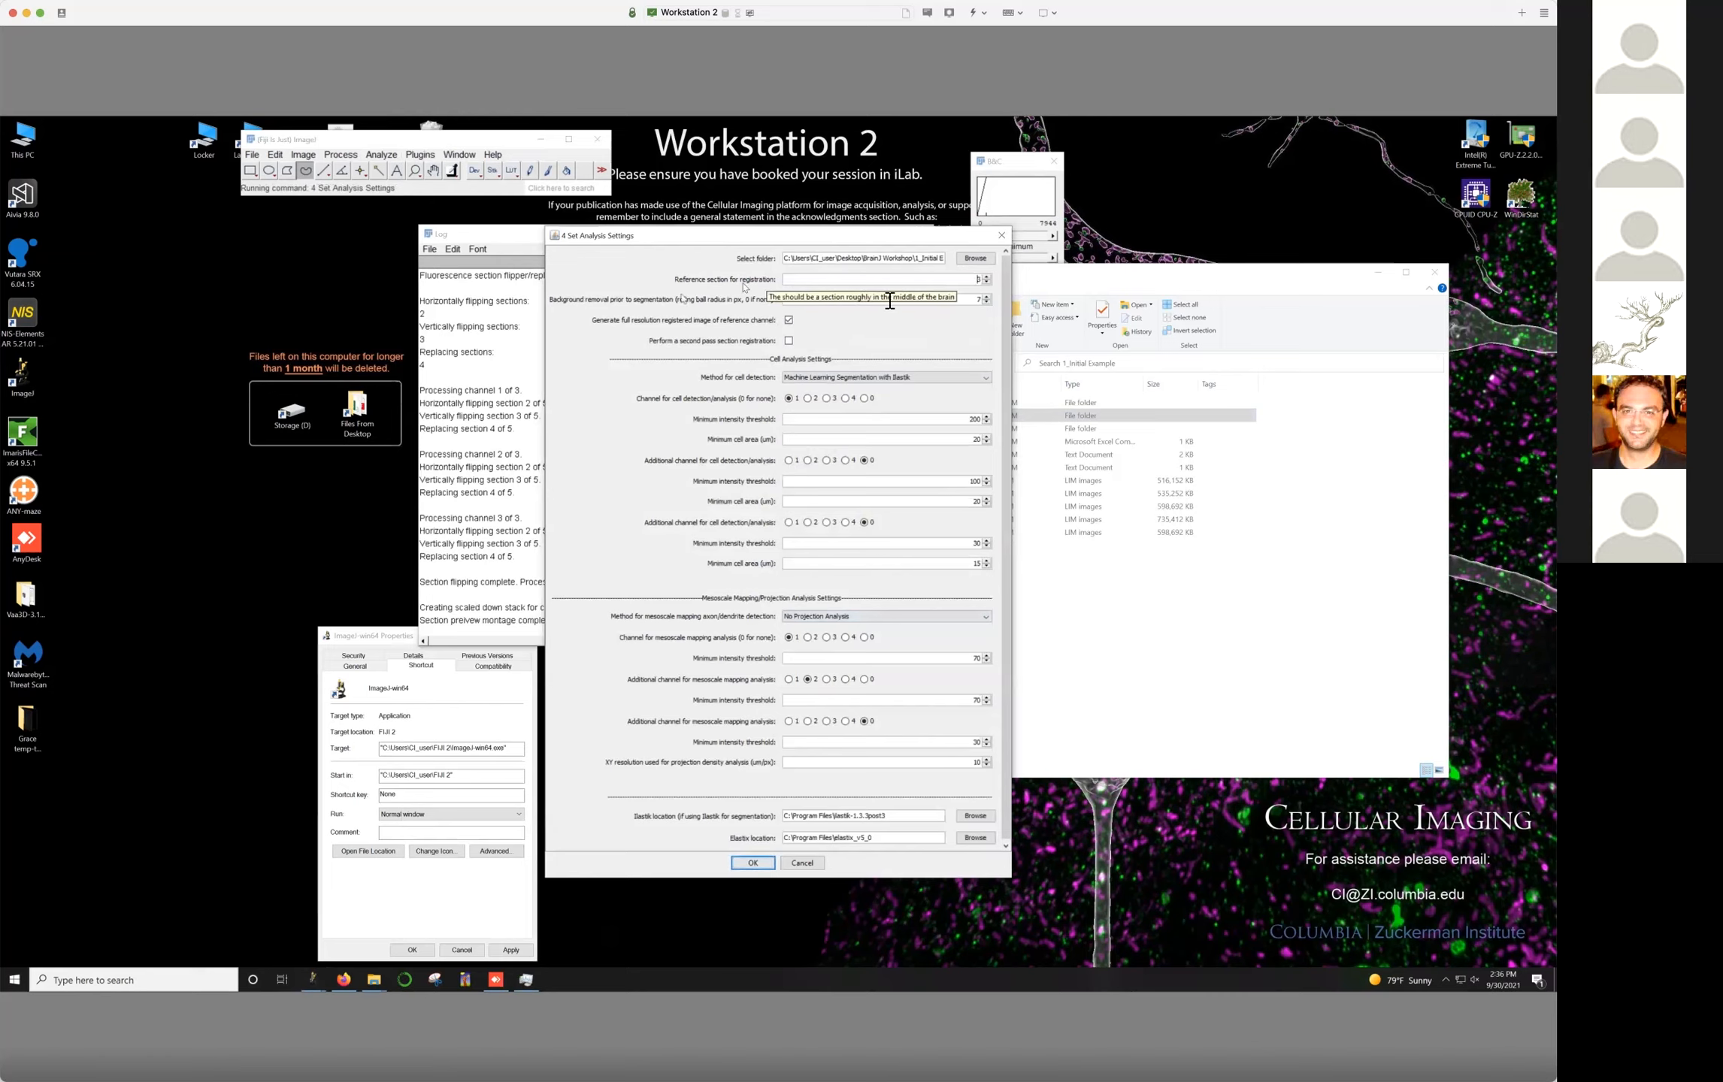
pyautogui.doubleClick(936, 298)
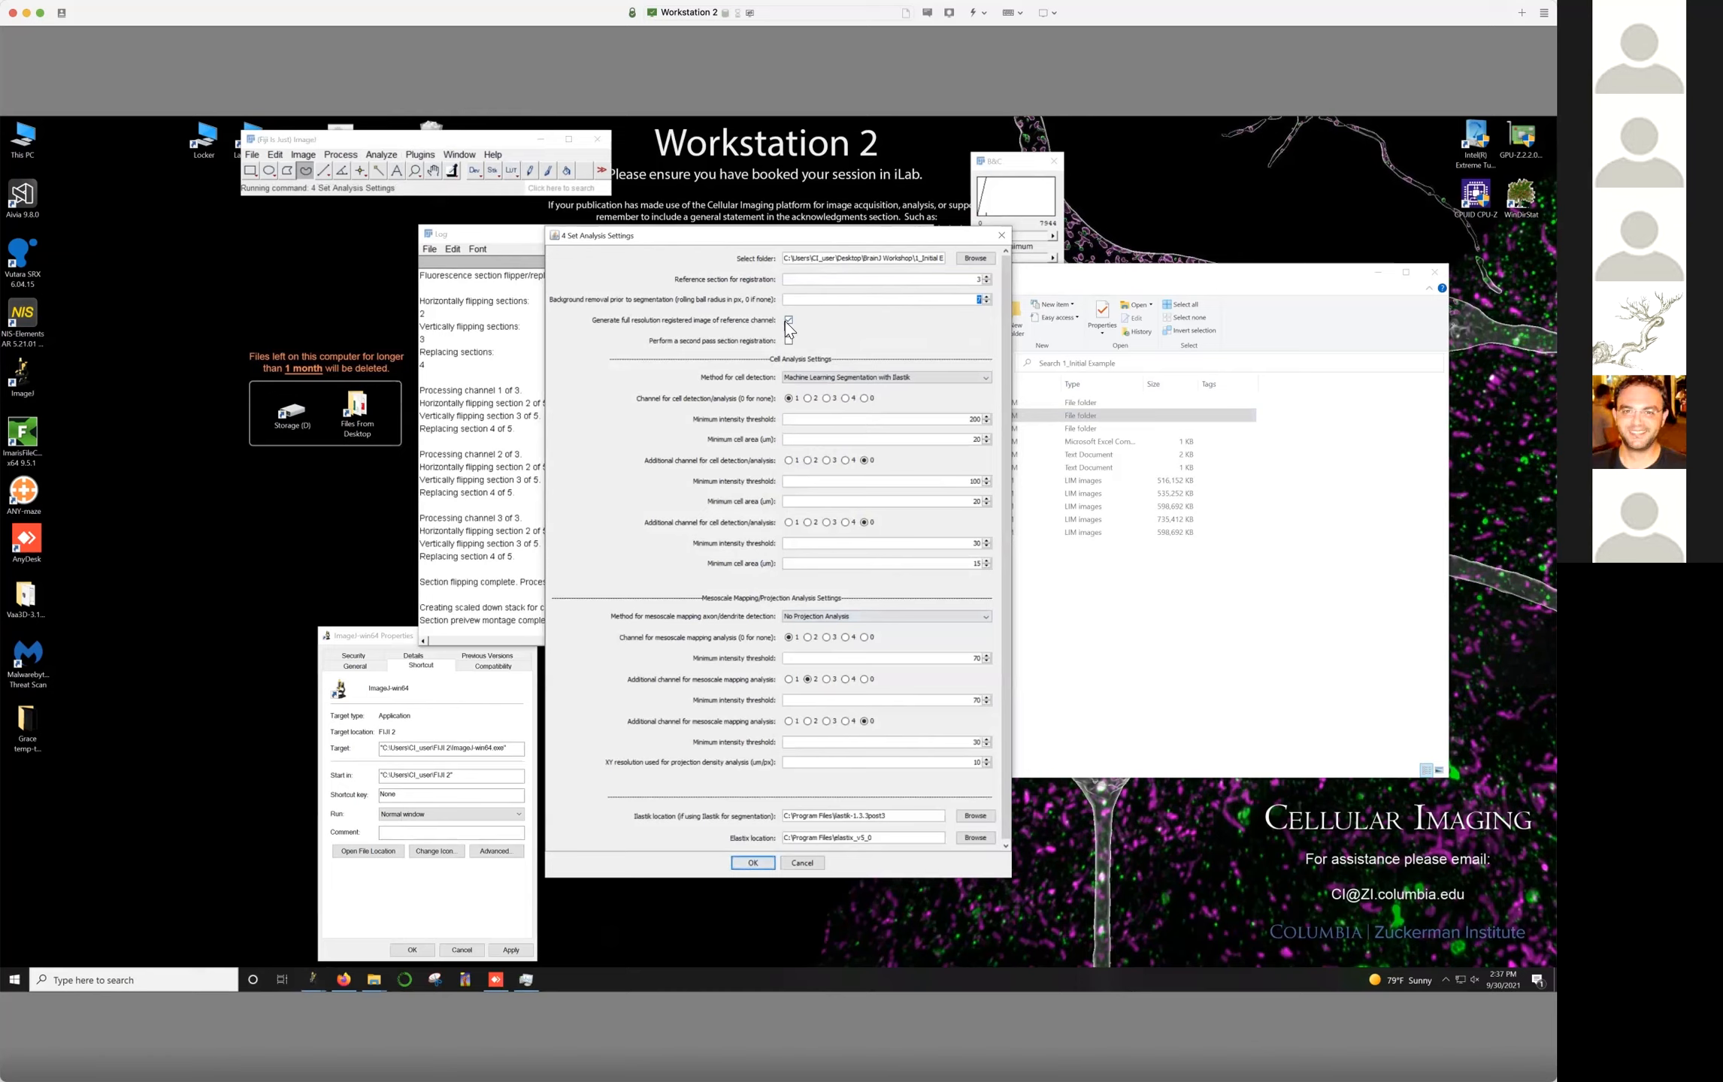
pyautogui.moveTo(785, 323)
pyautogui.click(787, 322)
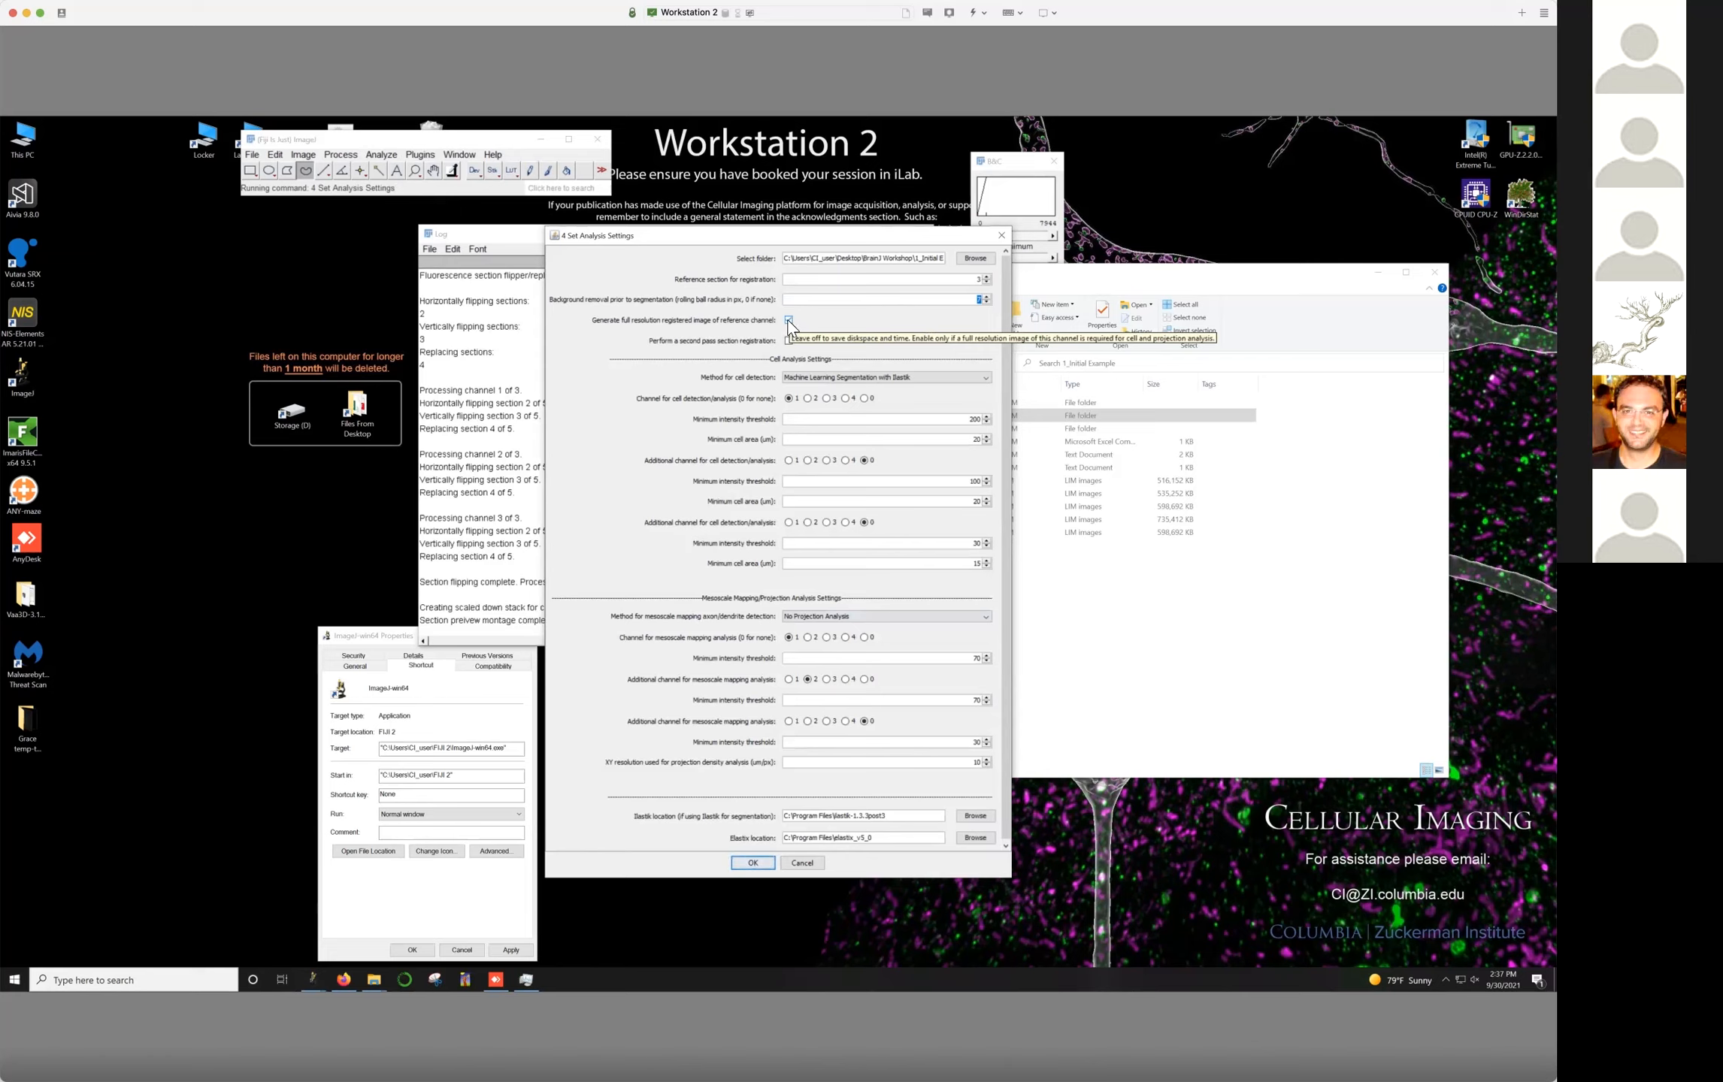
pyautogui.click(787, 321)
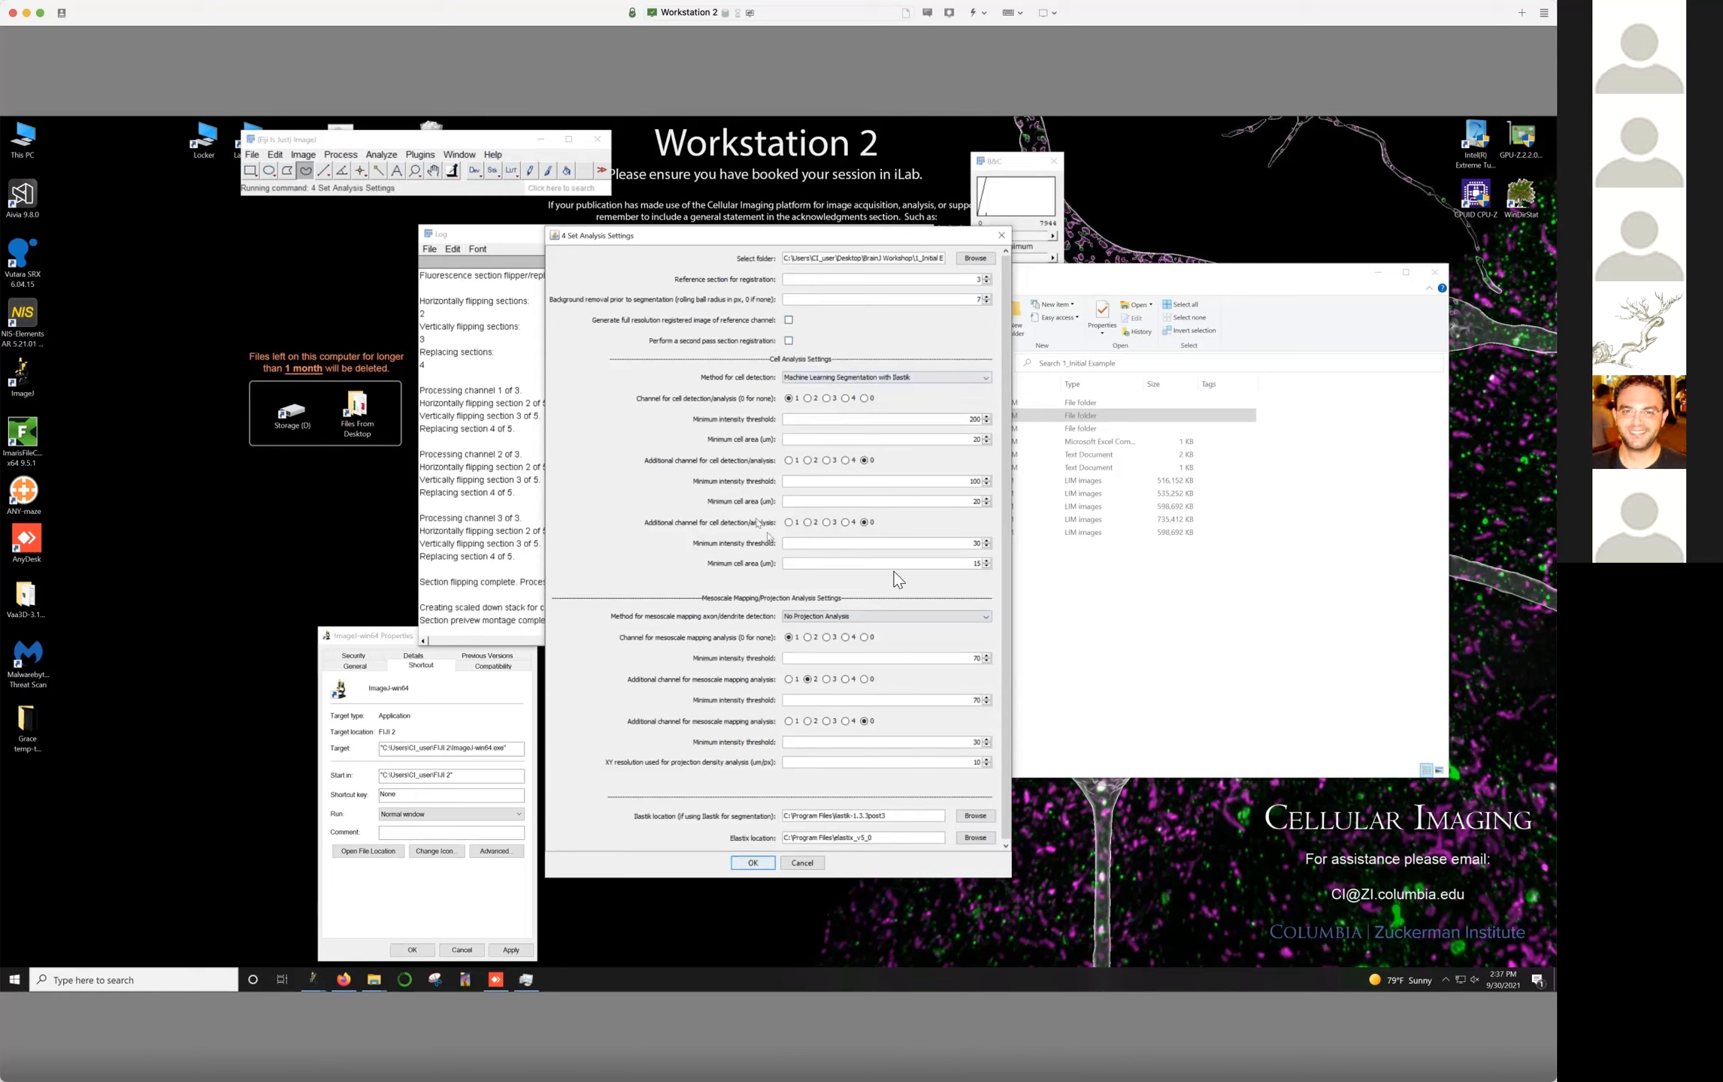
# Choose Machine Learning Segmentation with Ilastik for both cell detection and mesoscale axon/dendrite detection, and save the analysis settings
pyautogui.click(946, 380)
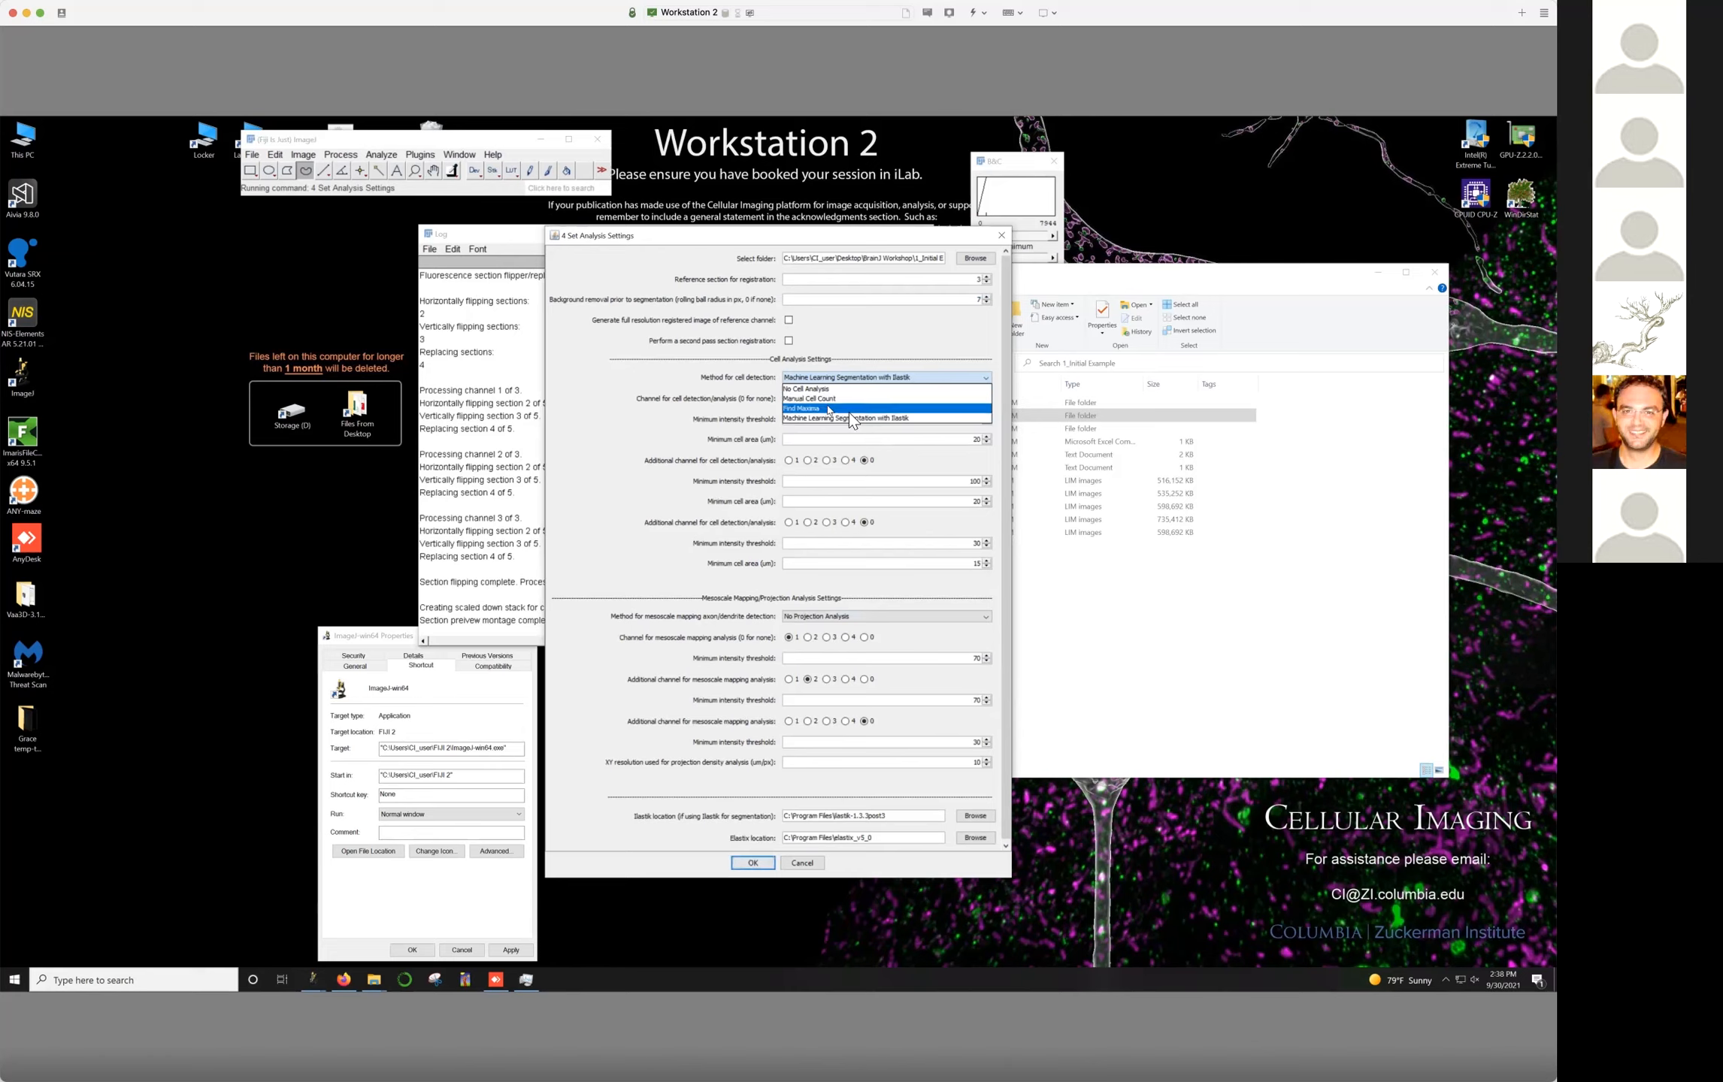
pyautogui.click(808, 418)
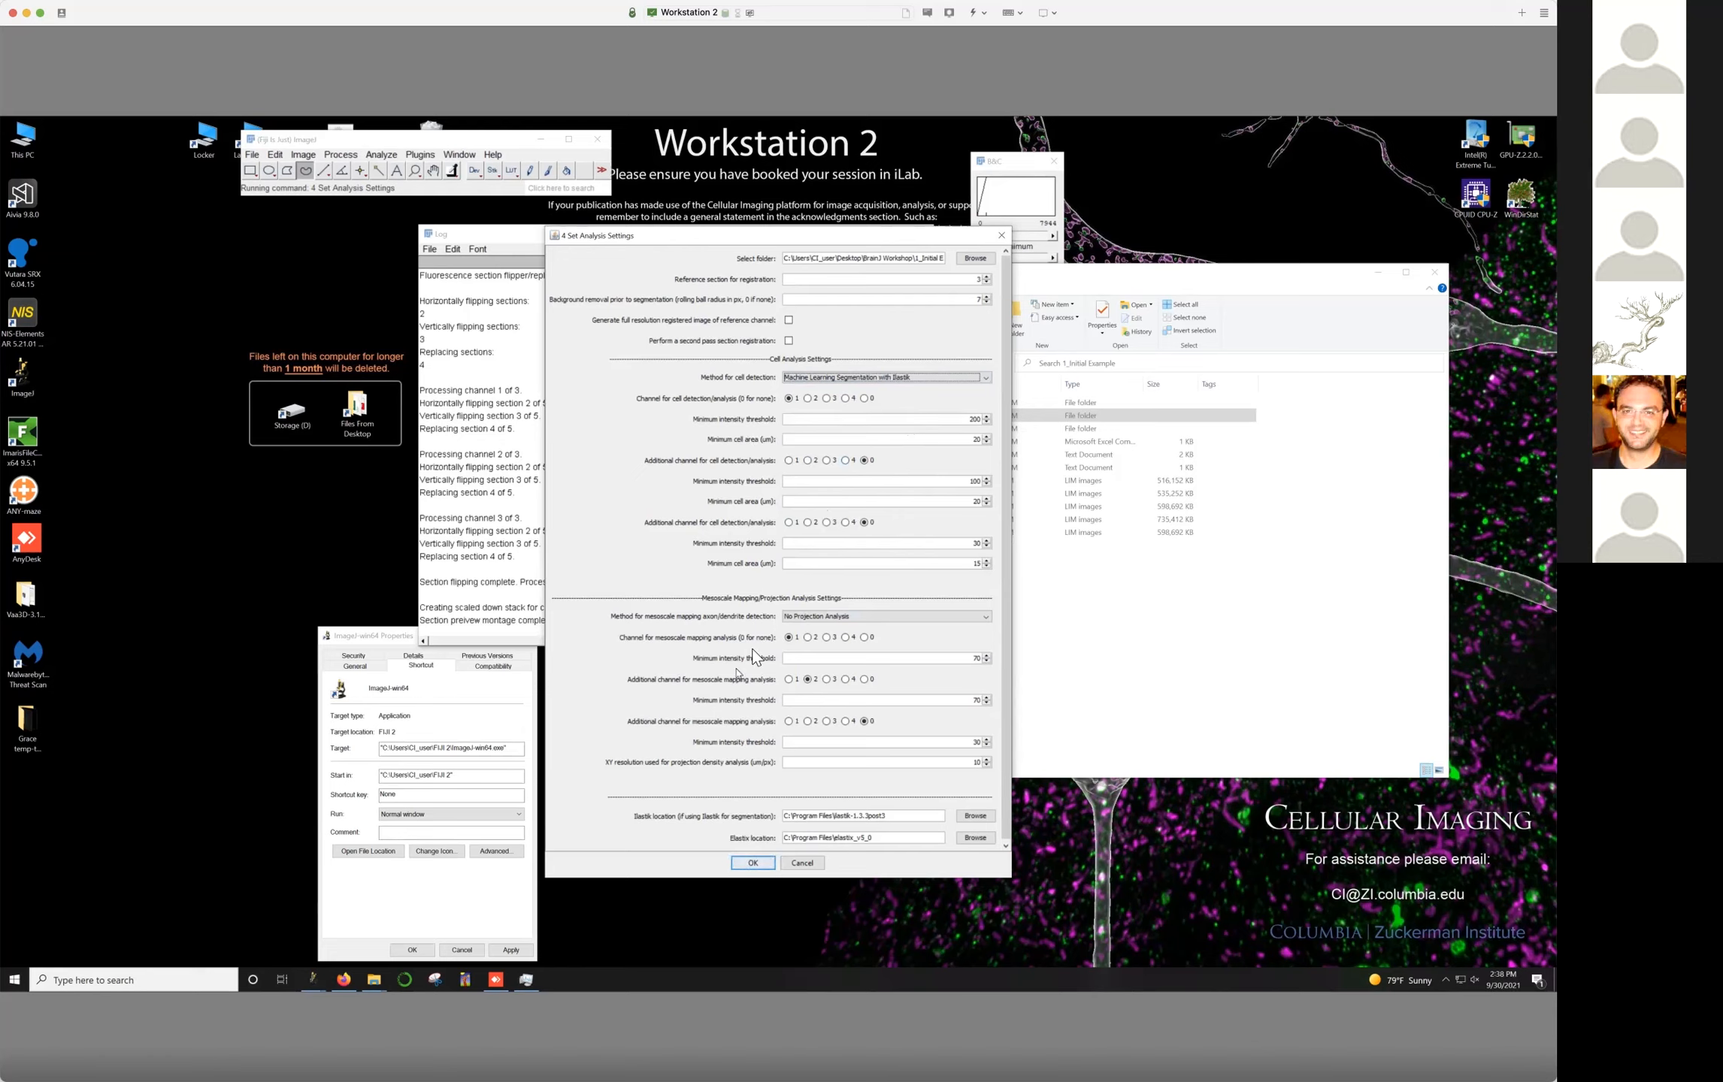
pyautogui.click(800, 617)
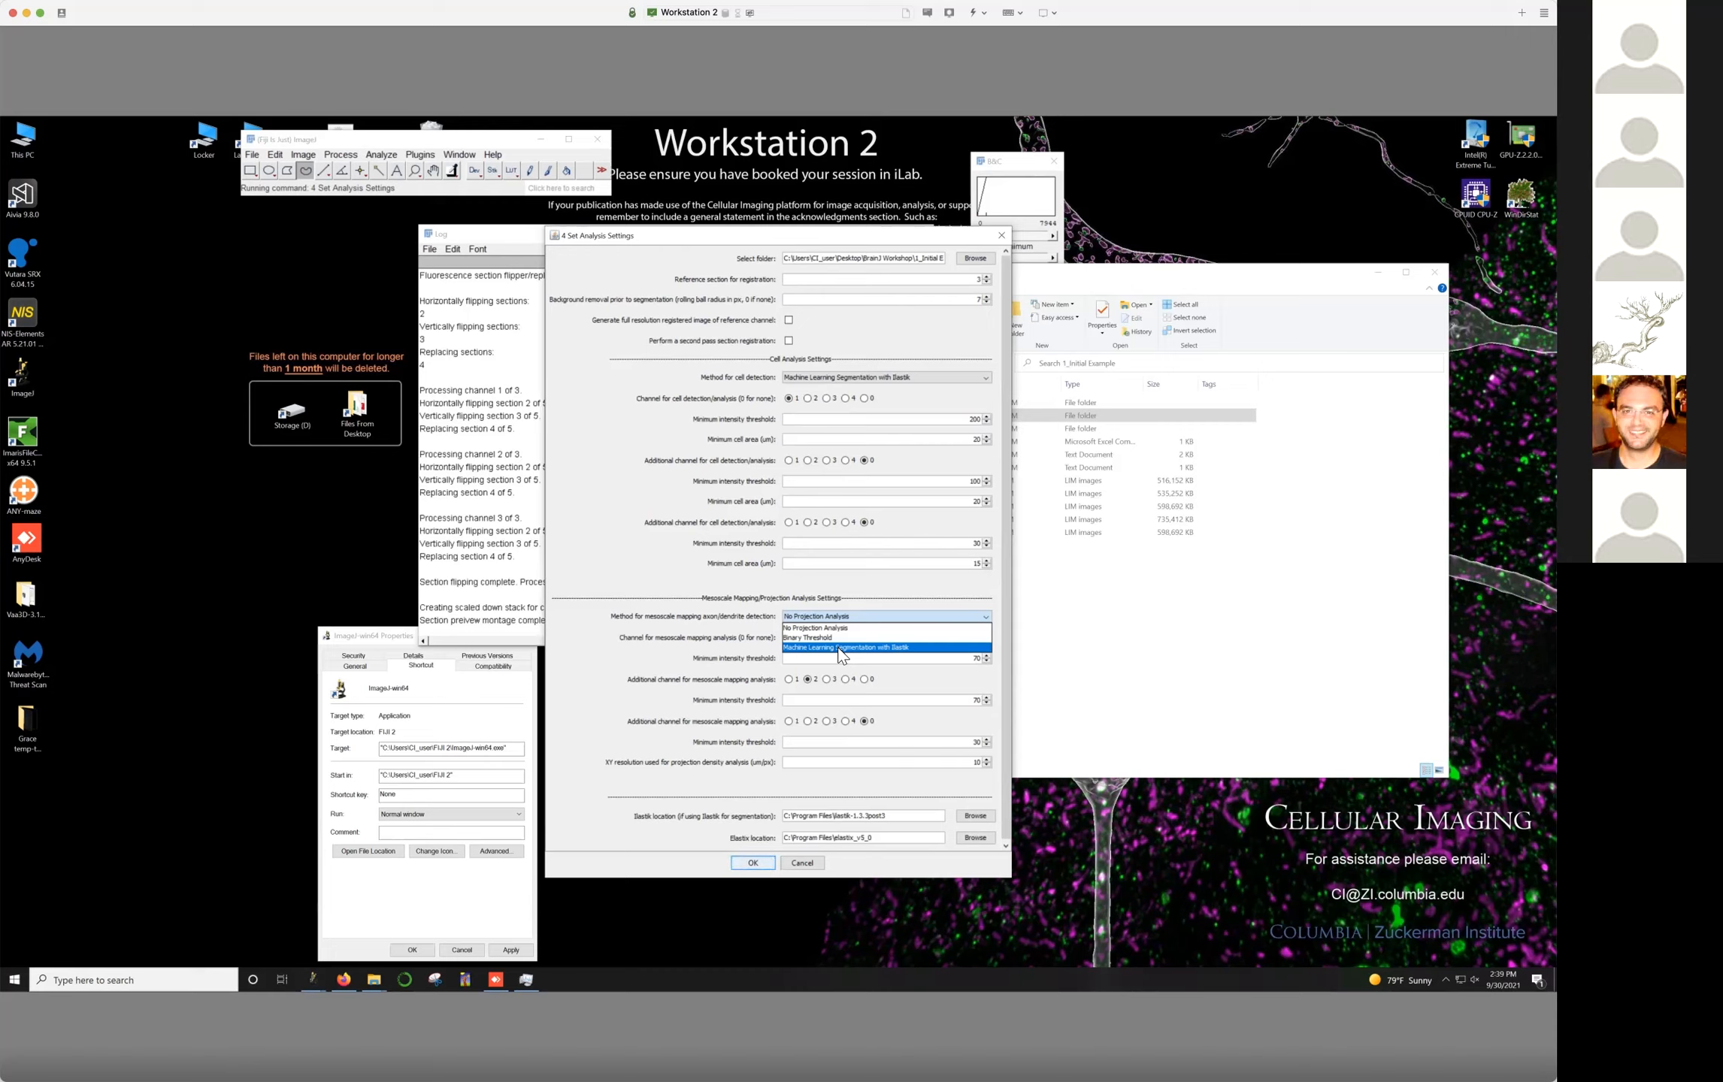
pyautogui.click(731, 666)
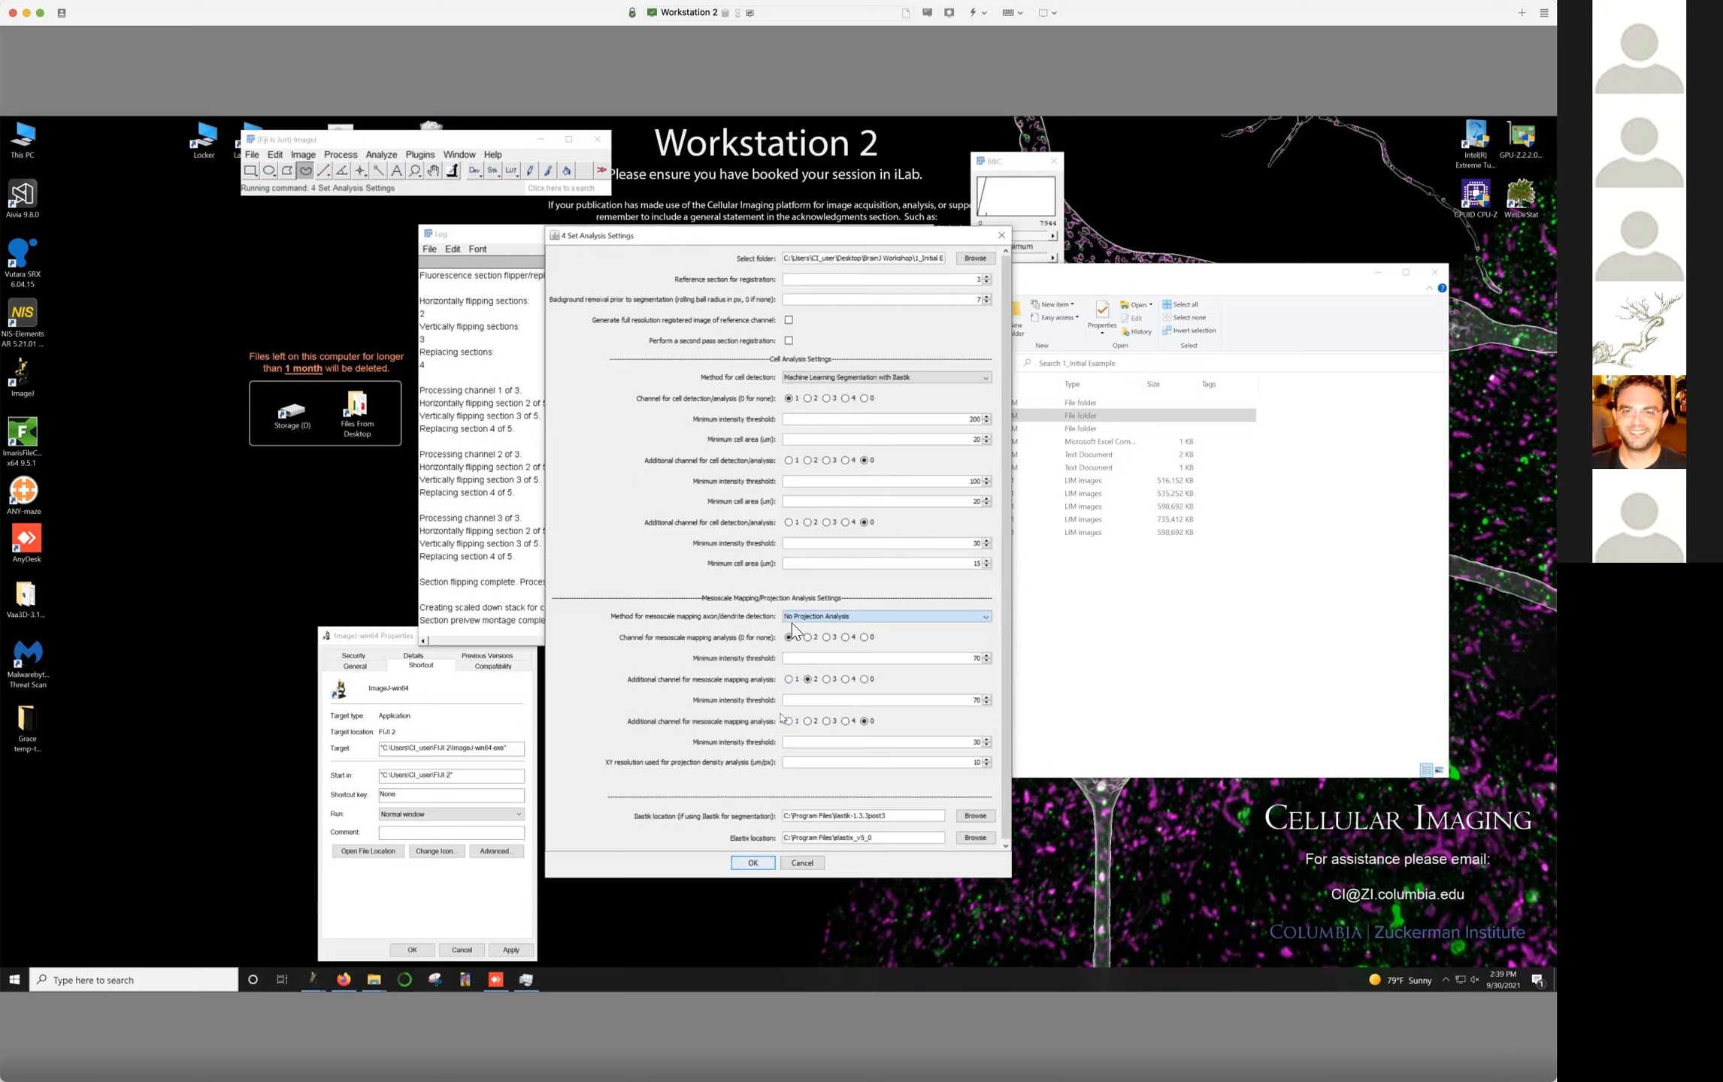
pyautogui.click(792, 620)
pyautogui.click(796, 644)
pyautogui.click(904, 815)
pyautogui.click(752, 864)
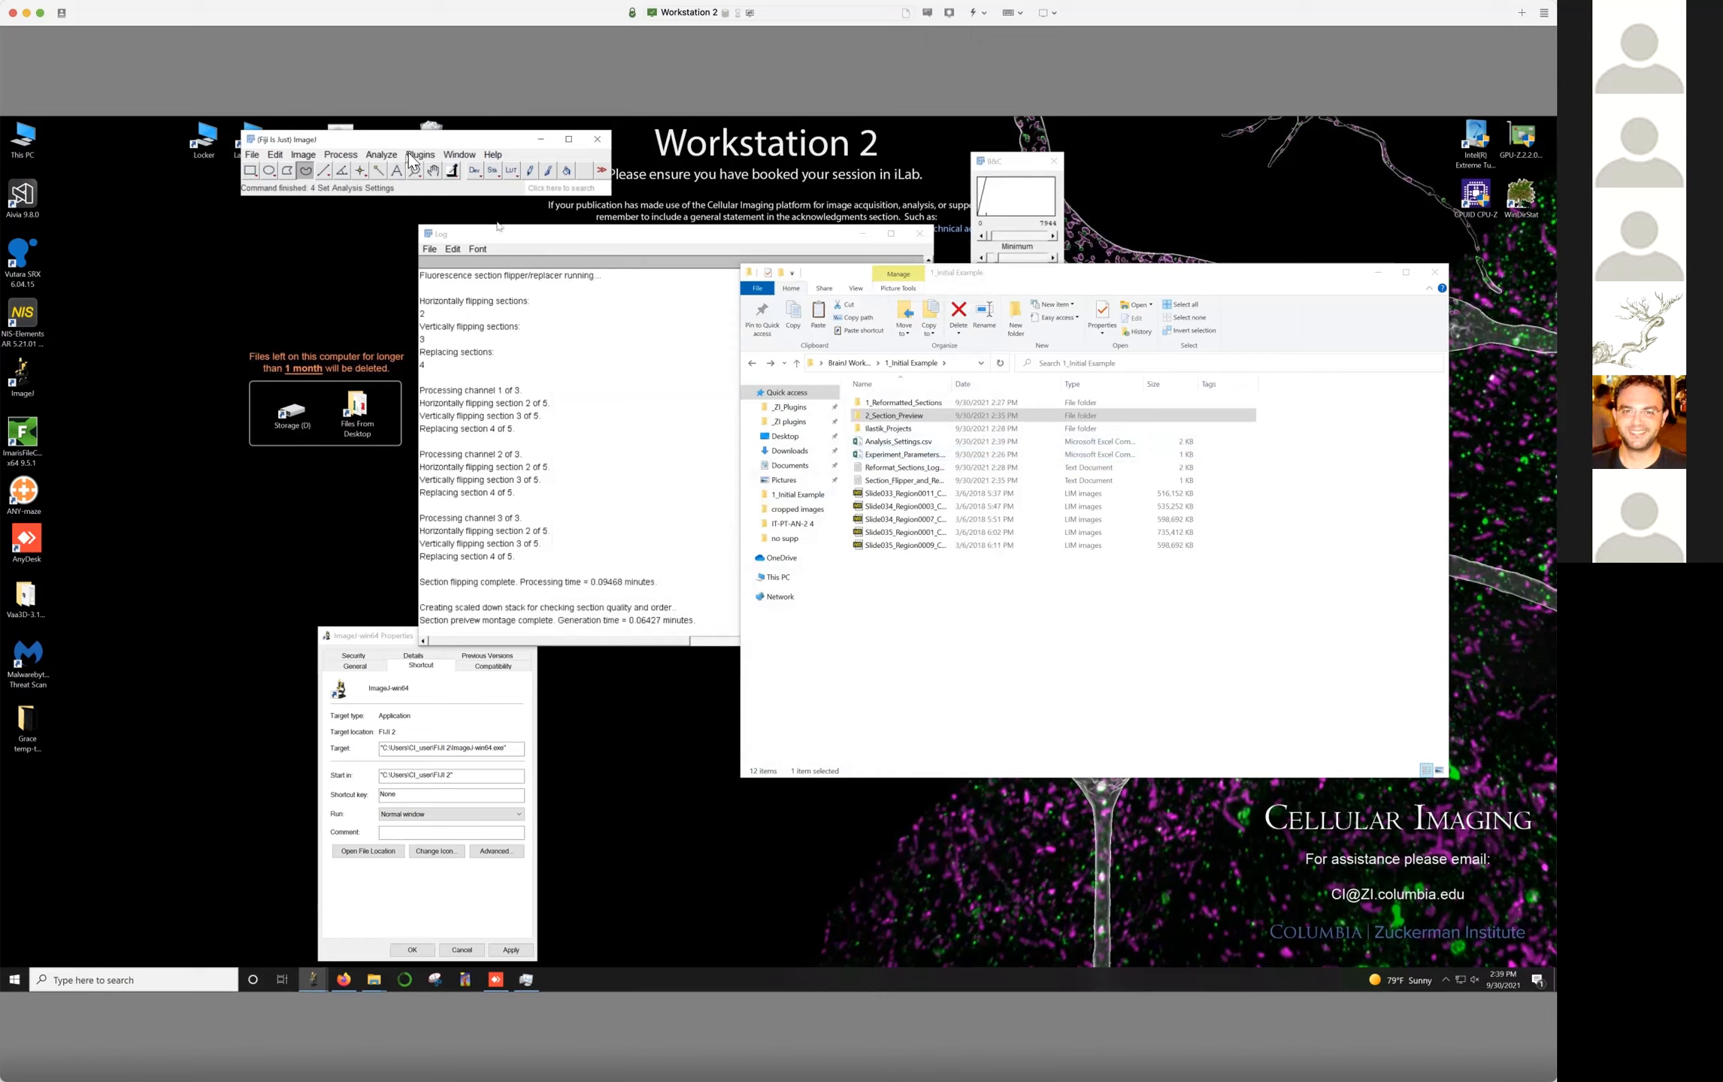
# Run BrainJ's Registration and Atlas Analysis on 1_Initial Example with the ABA_CCF_25_2017 template and only section registration enabled
pyautogui.click(919, 233)
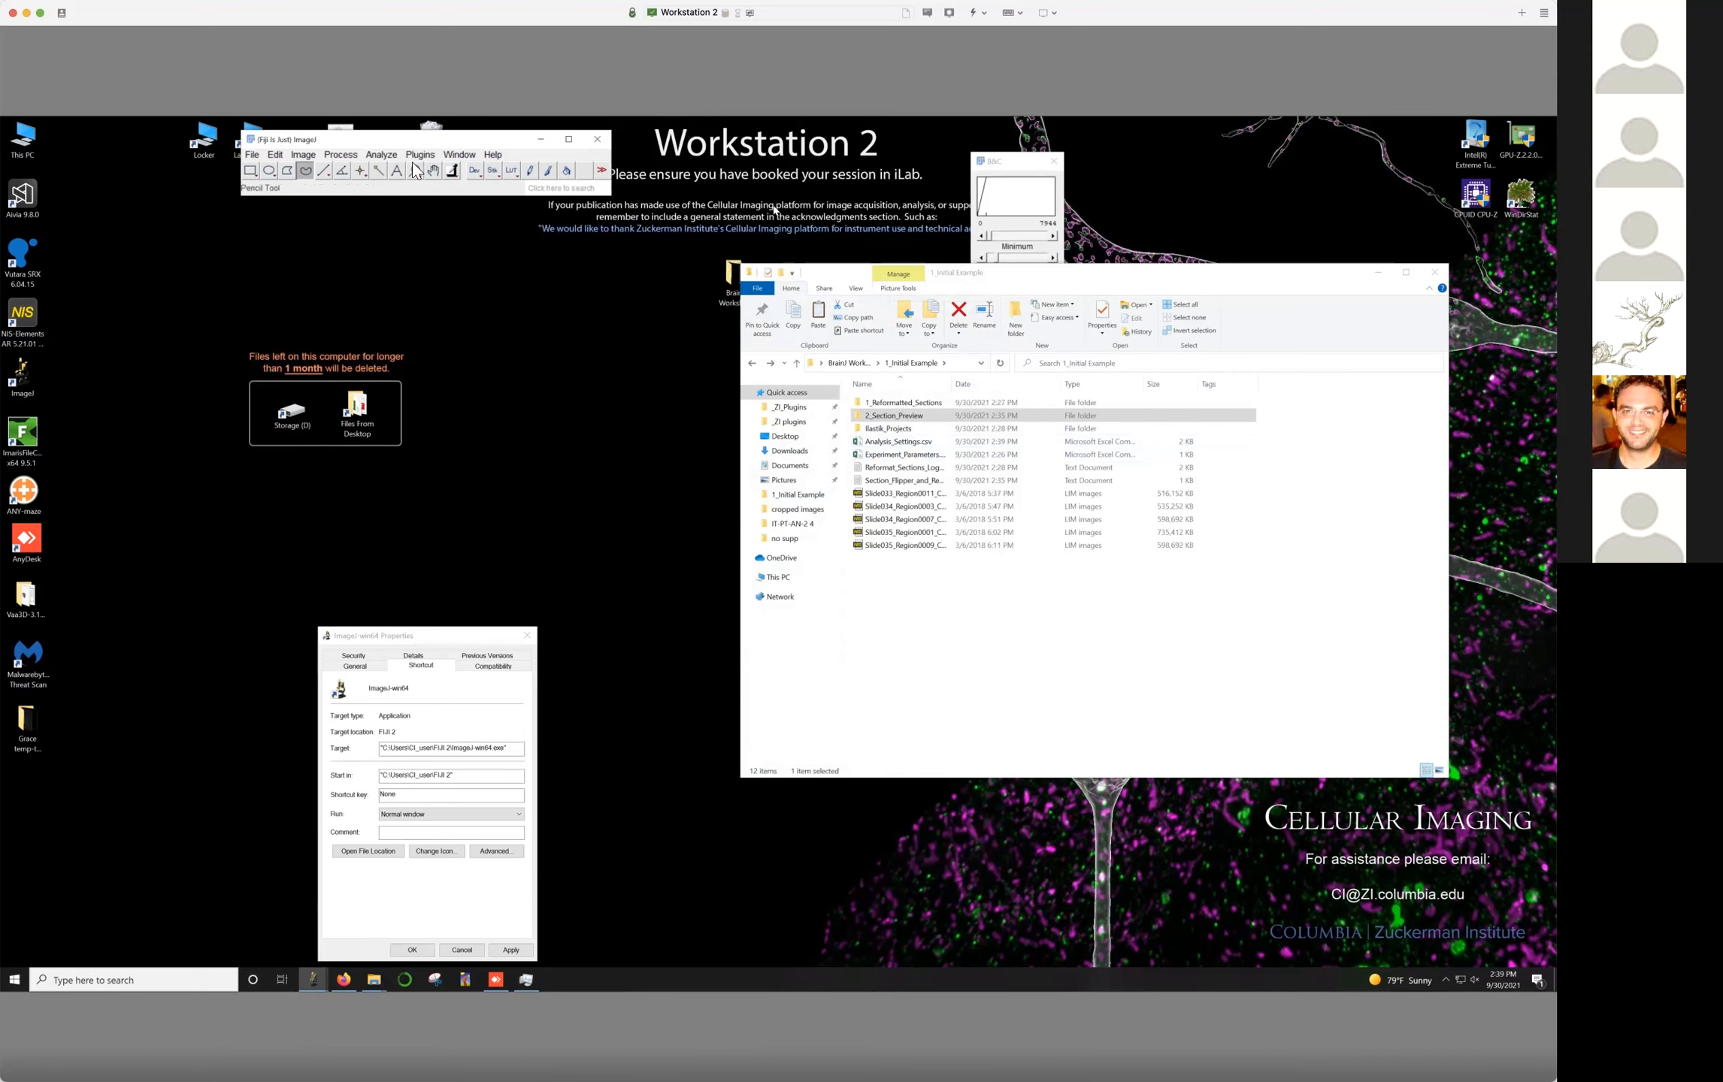
pyautogui.click(418, 156)
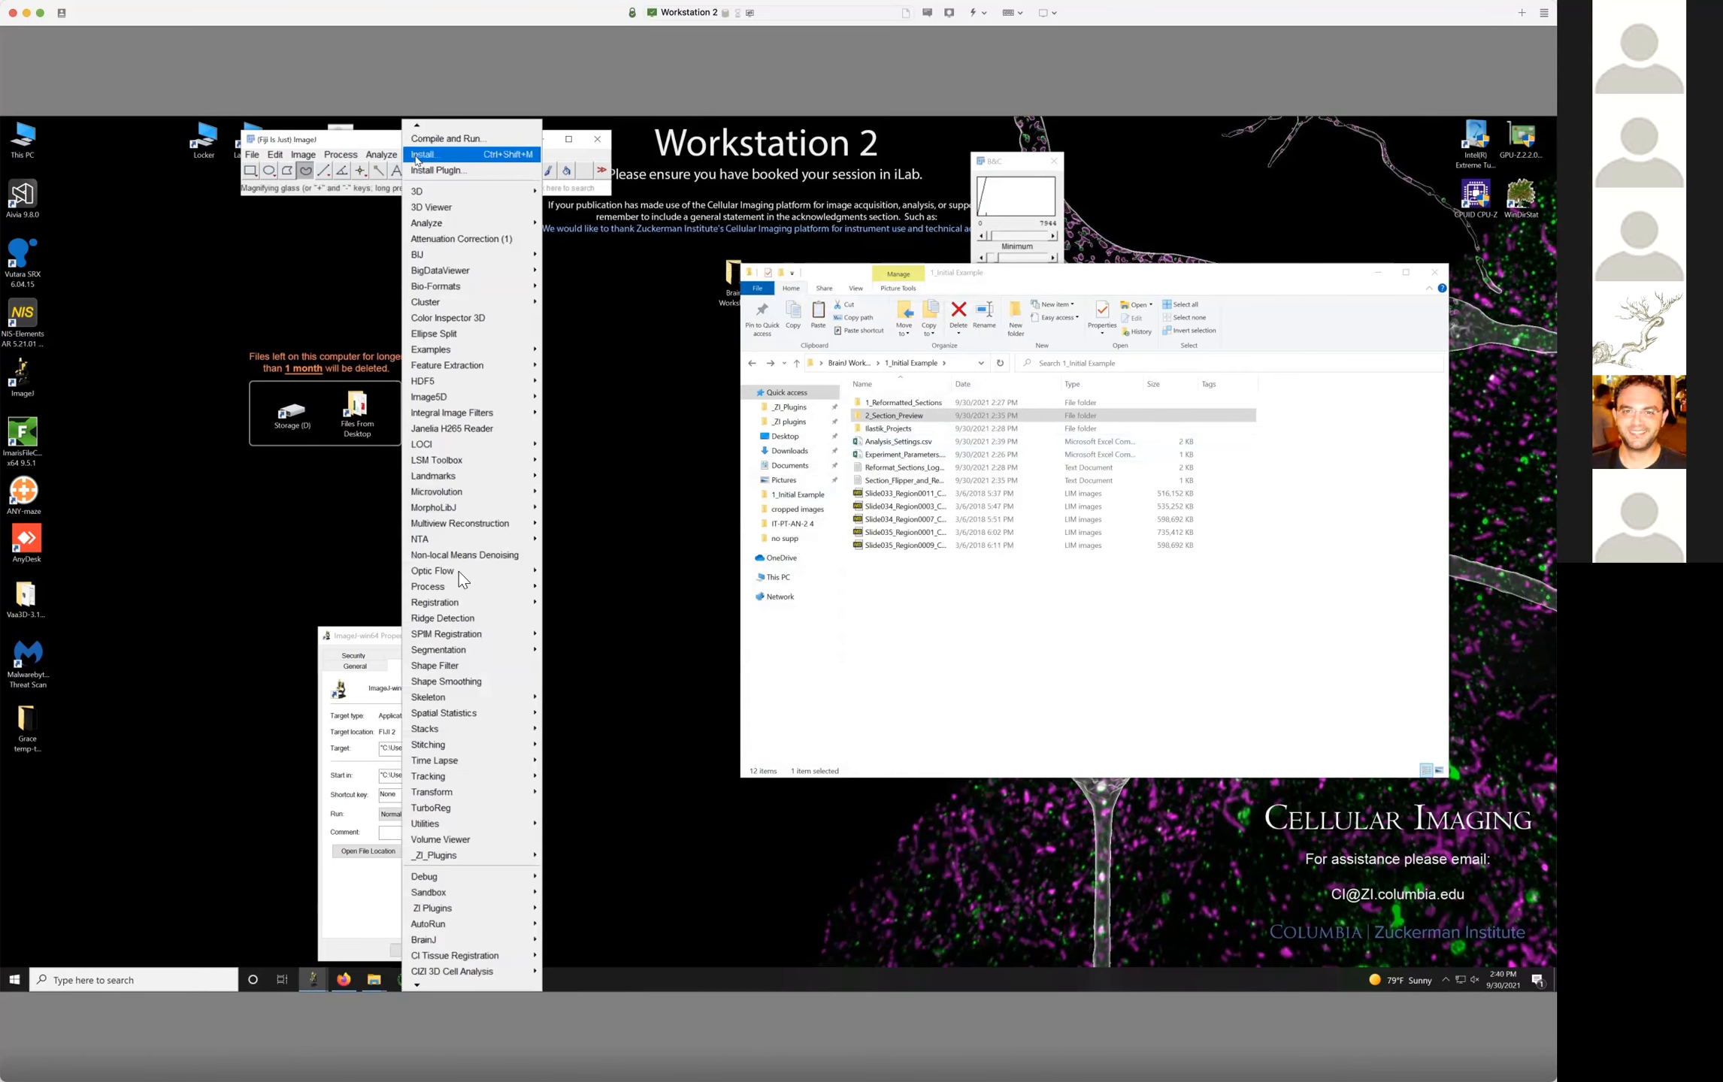
pyautogui.moveTo(510, 939)
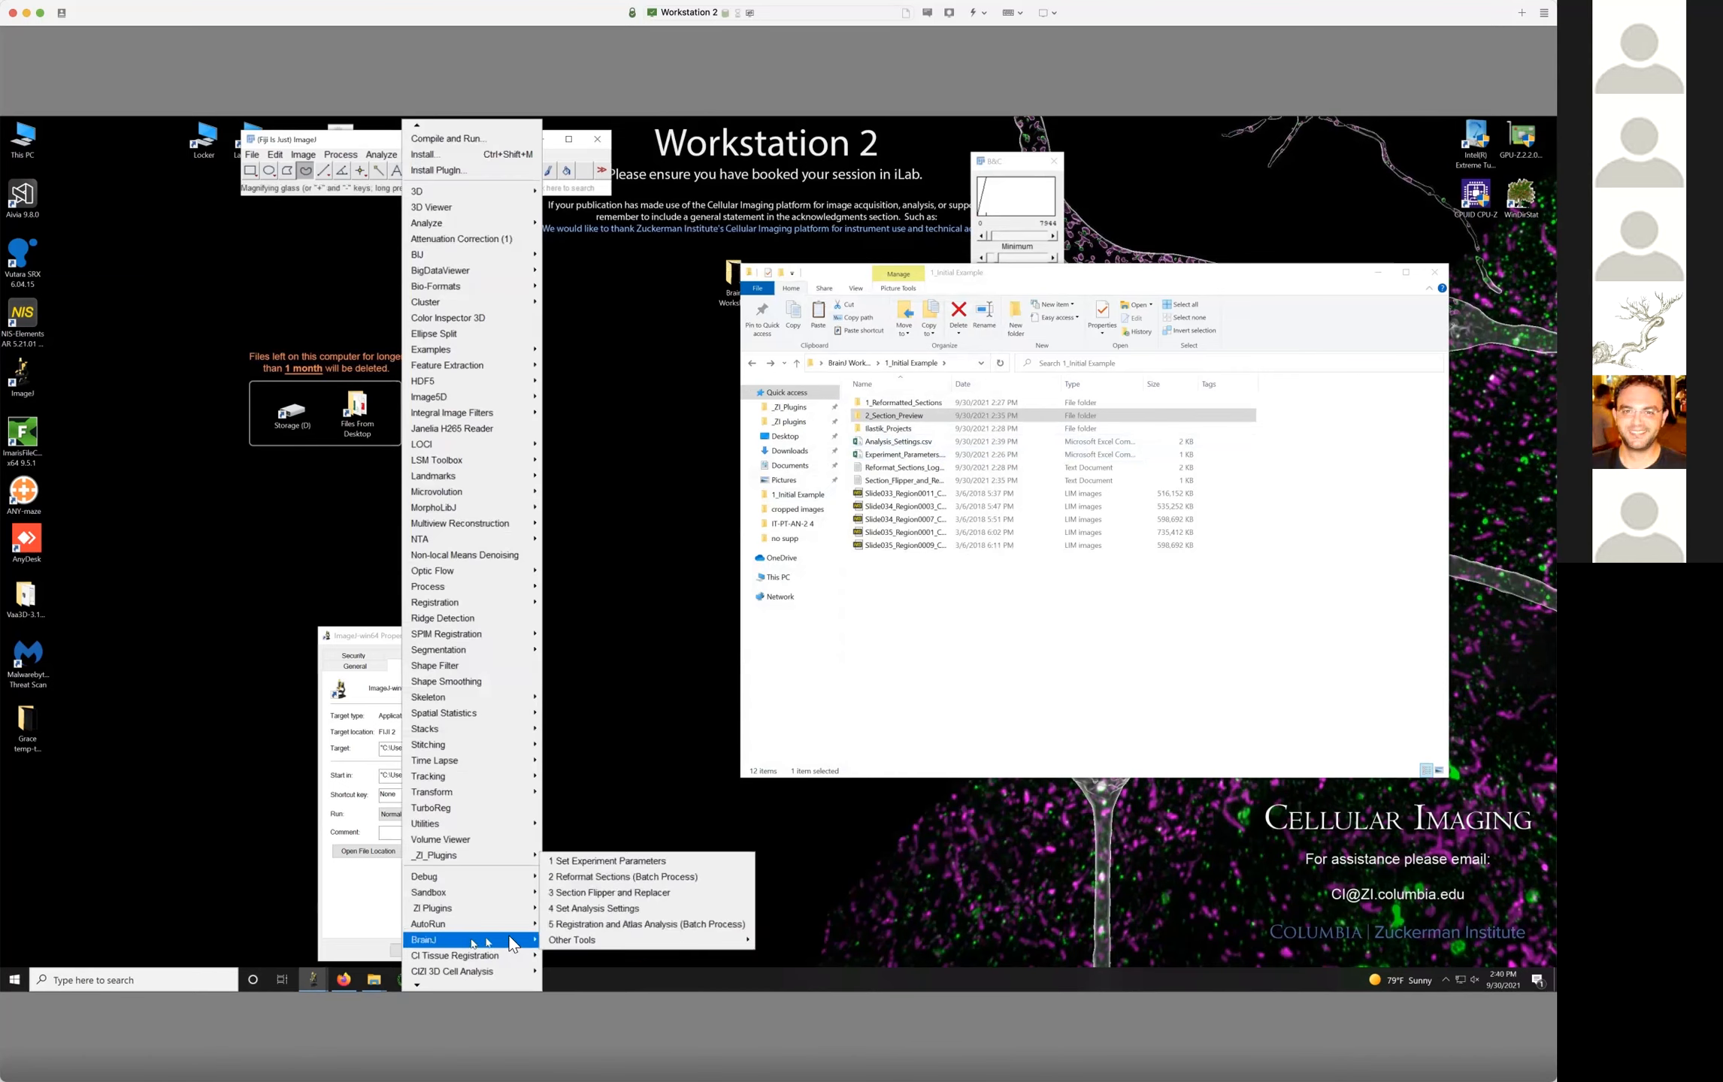
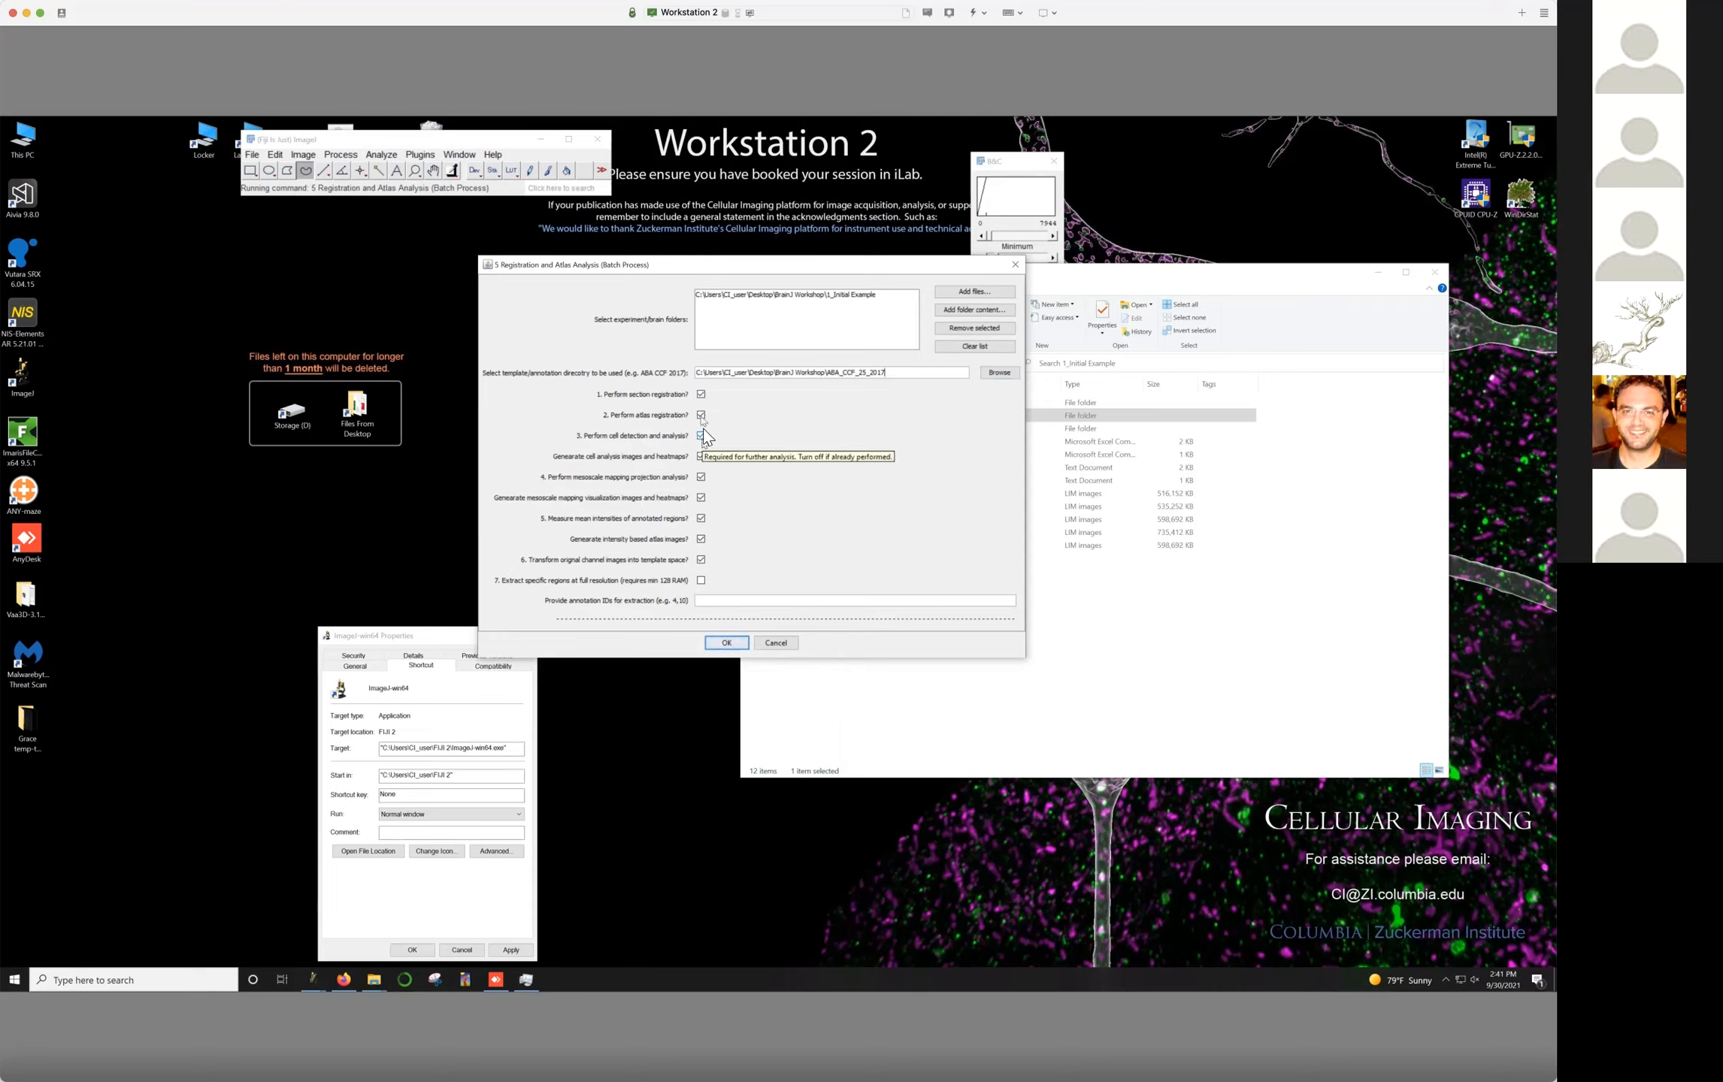
pyautogui.click(700, 415)
pyautogui.click(701, 436)
pyautogui.click(701, 457)
pyautogui.click(701, 478)
pyautogui.click(701, 498)
pyautogui.click(700, 518)
pyautogui.click(701, 539)
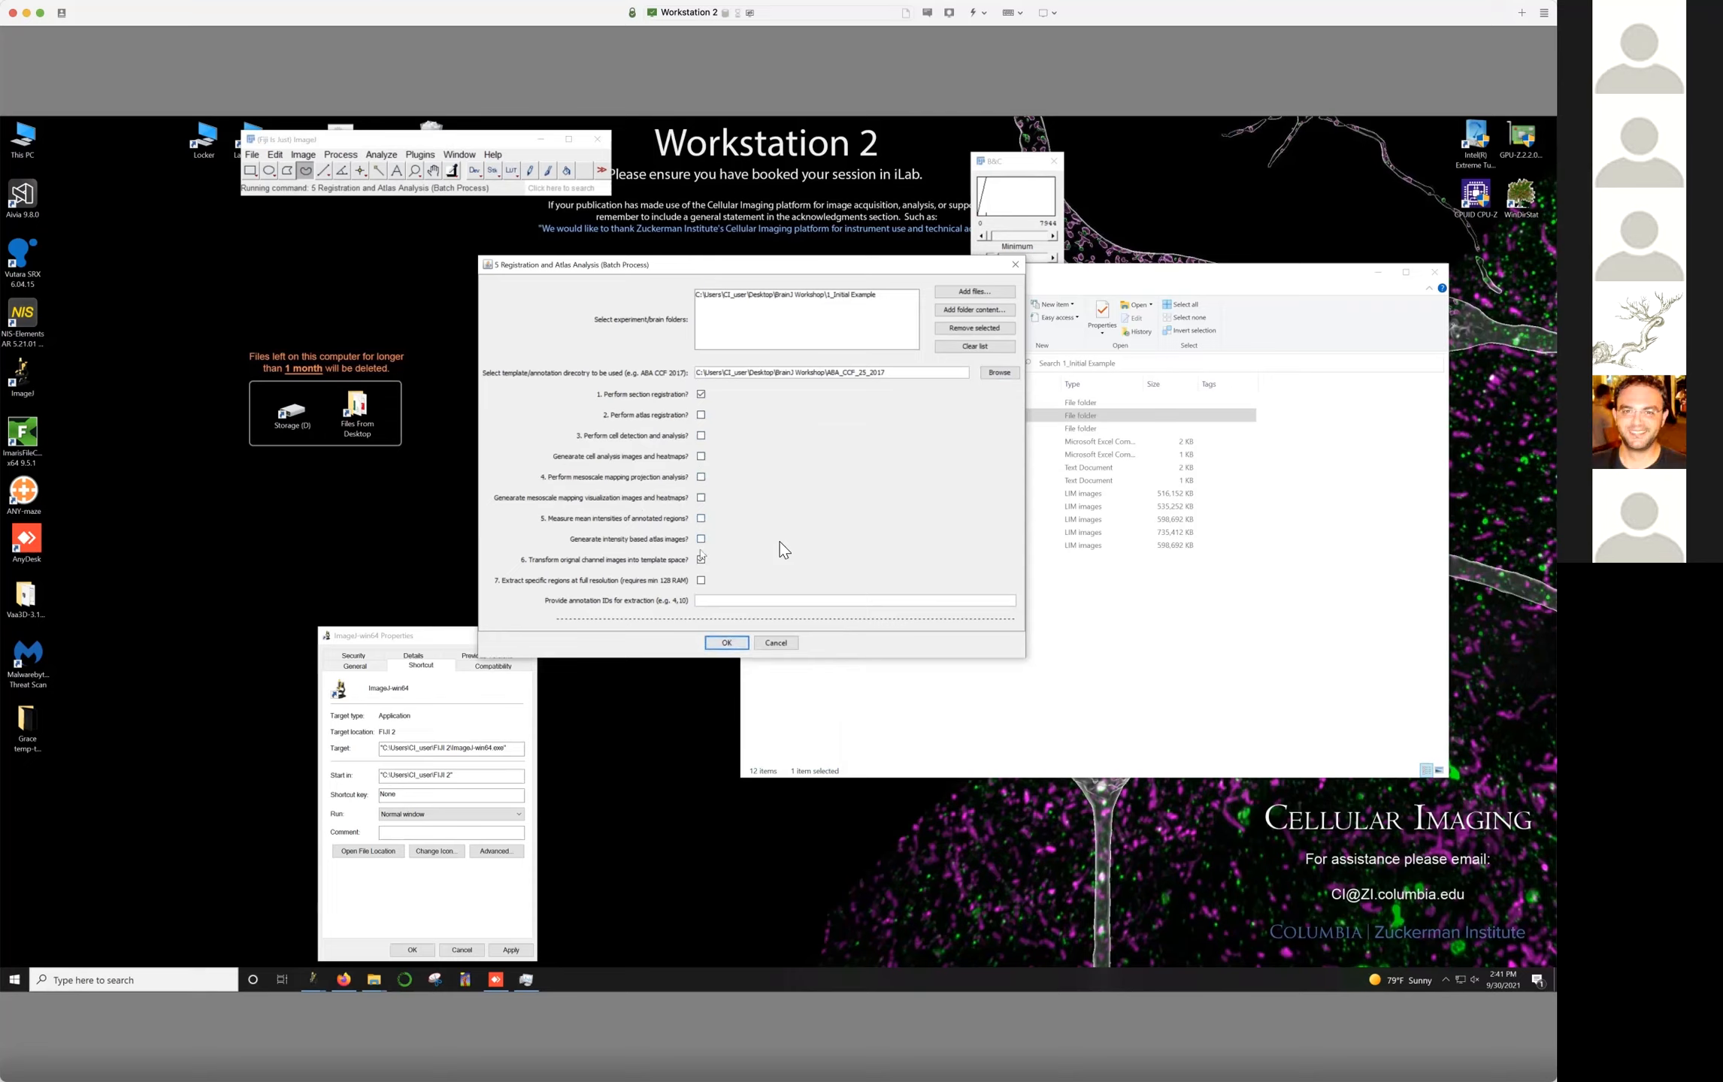
pyautogui.click(700, 560)
pyautogui.click(726, 642)
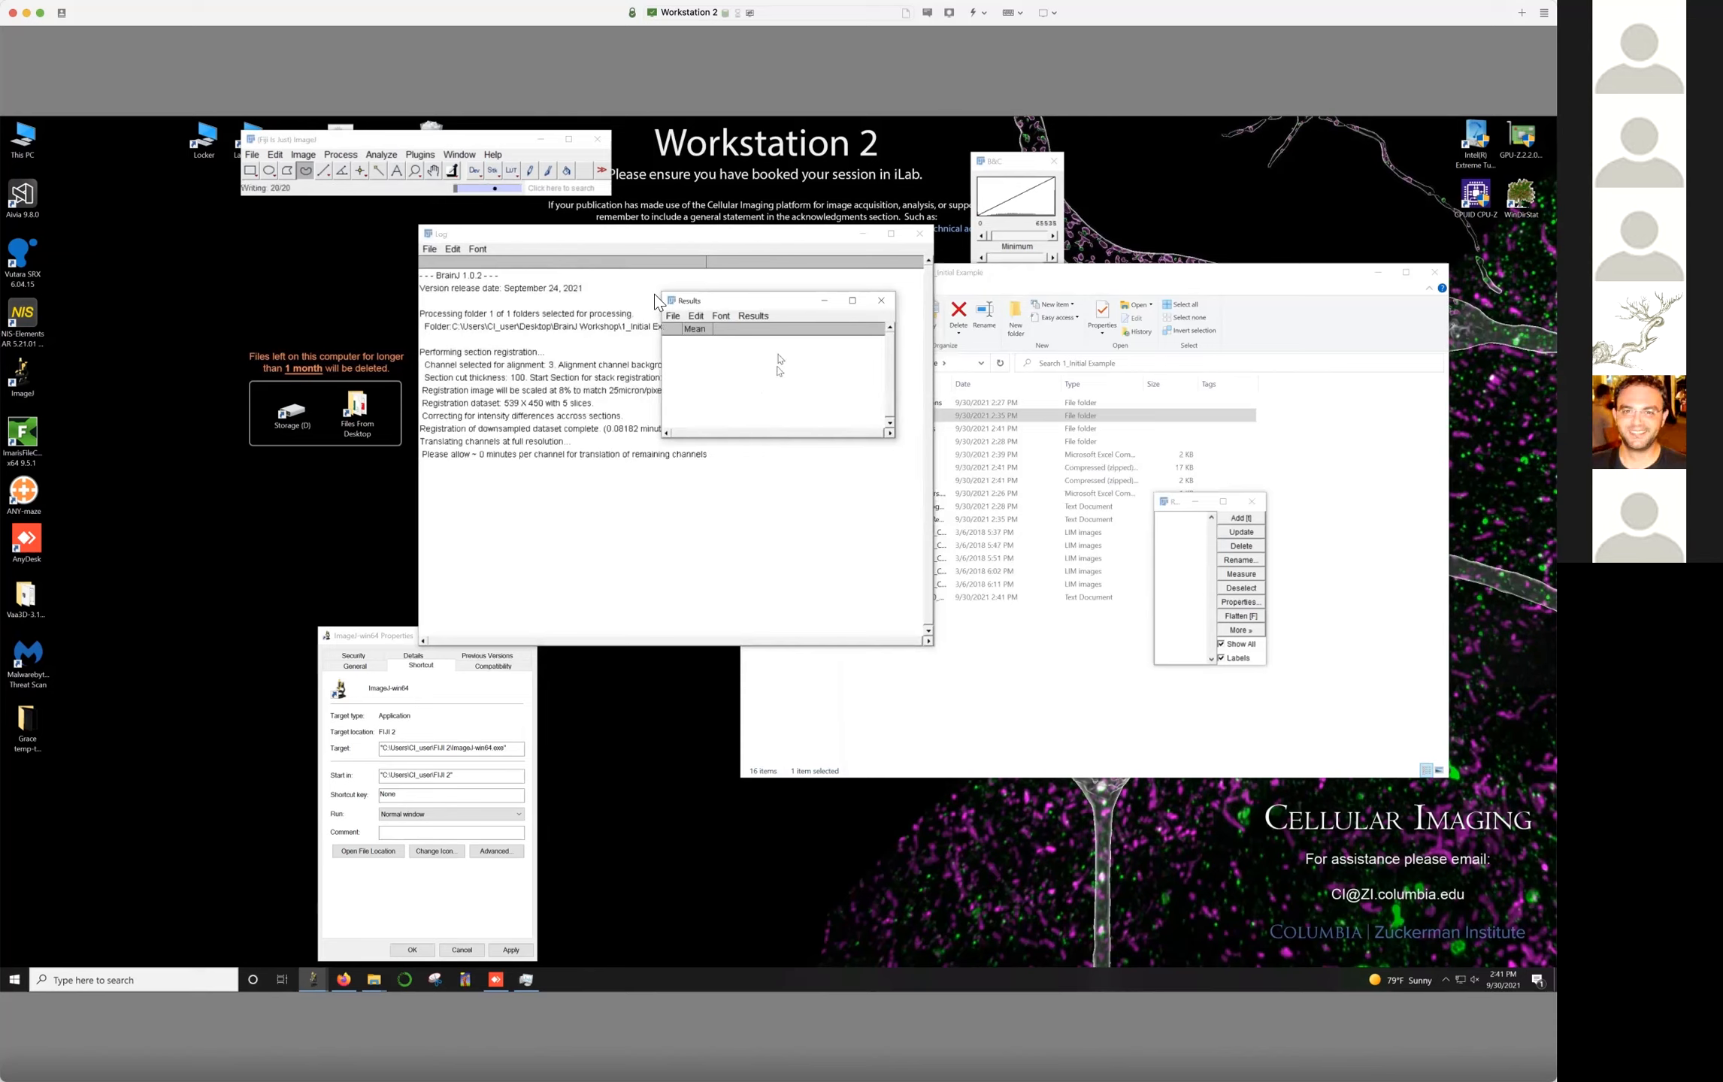
pyautogui.moveTo(708, 301); pyautogui.dragTo(885, 304)
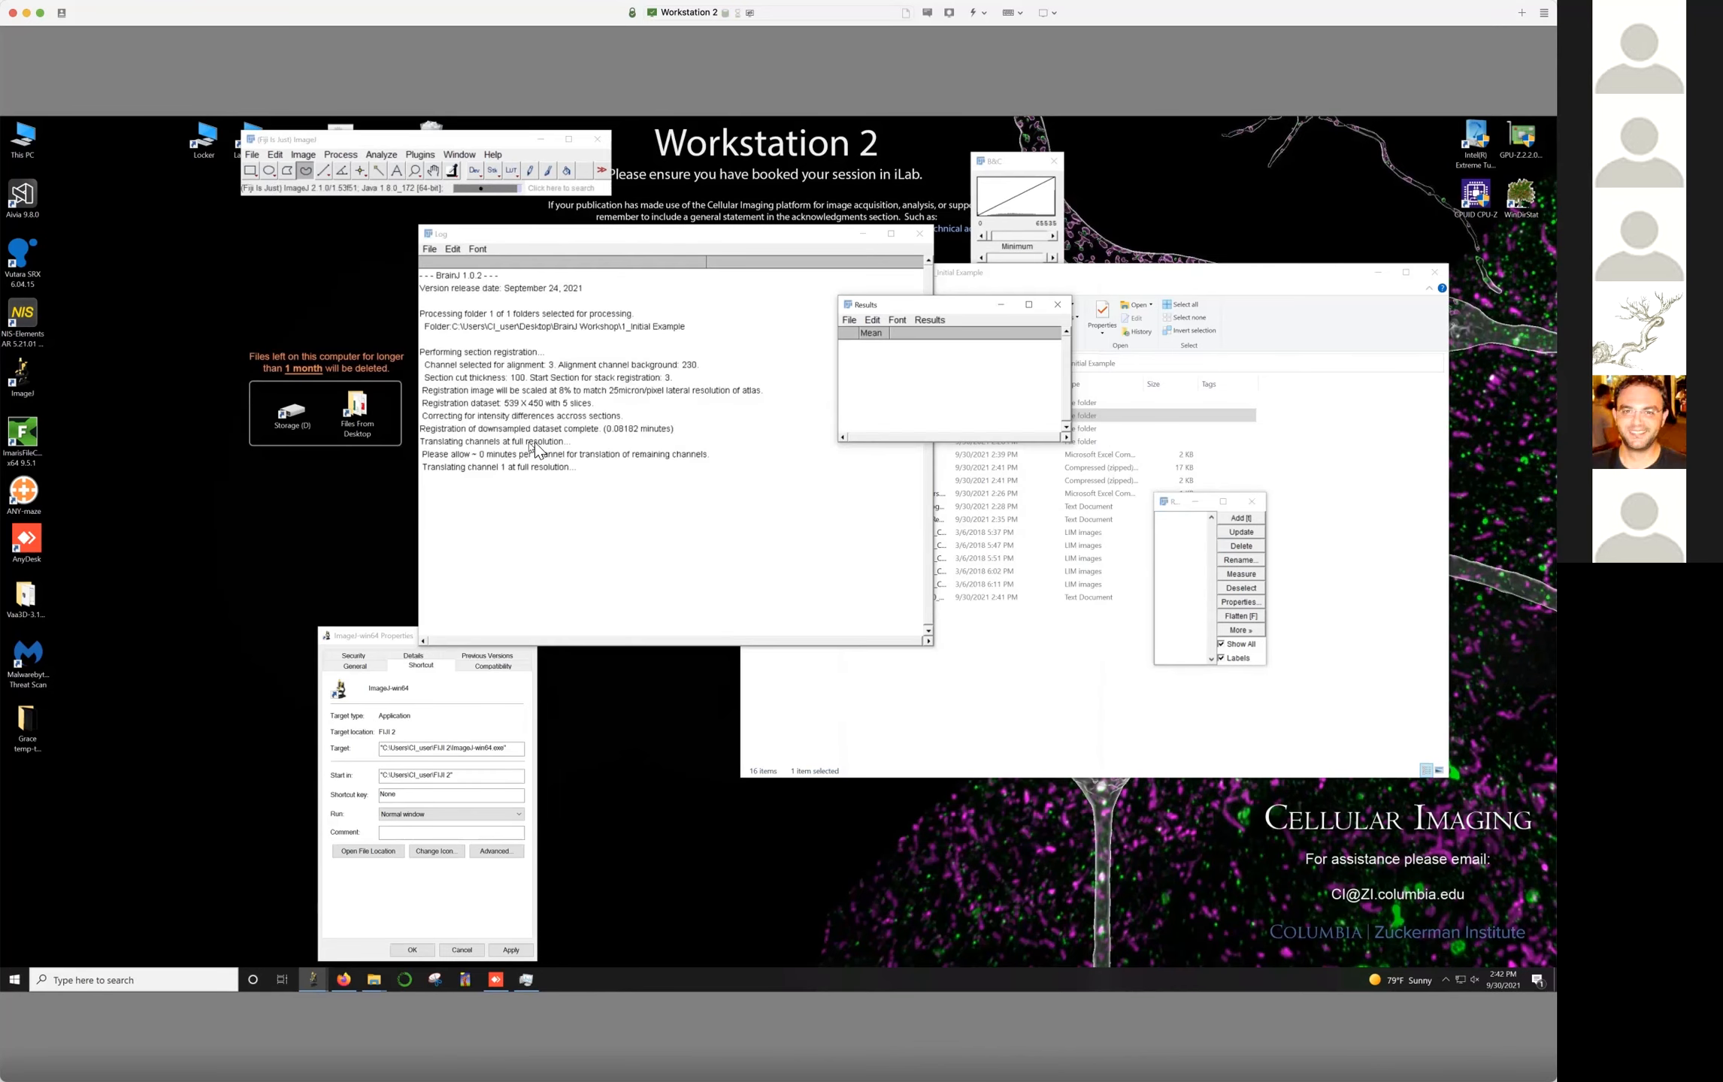
# Import channel folder 3 from 3_Registered_Sections as an image sequence, scroll through the aligned sections, and close the stack
pyautogui.click(1326, 714)
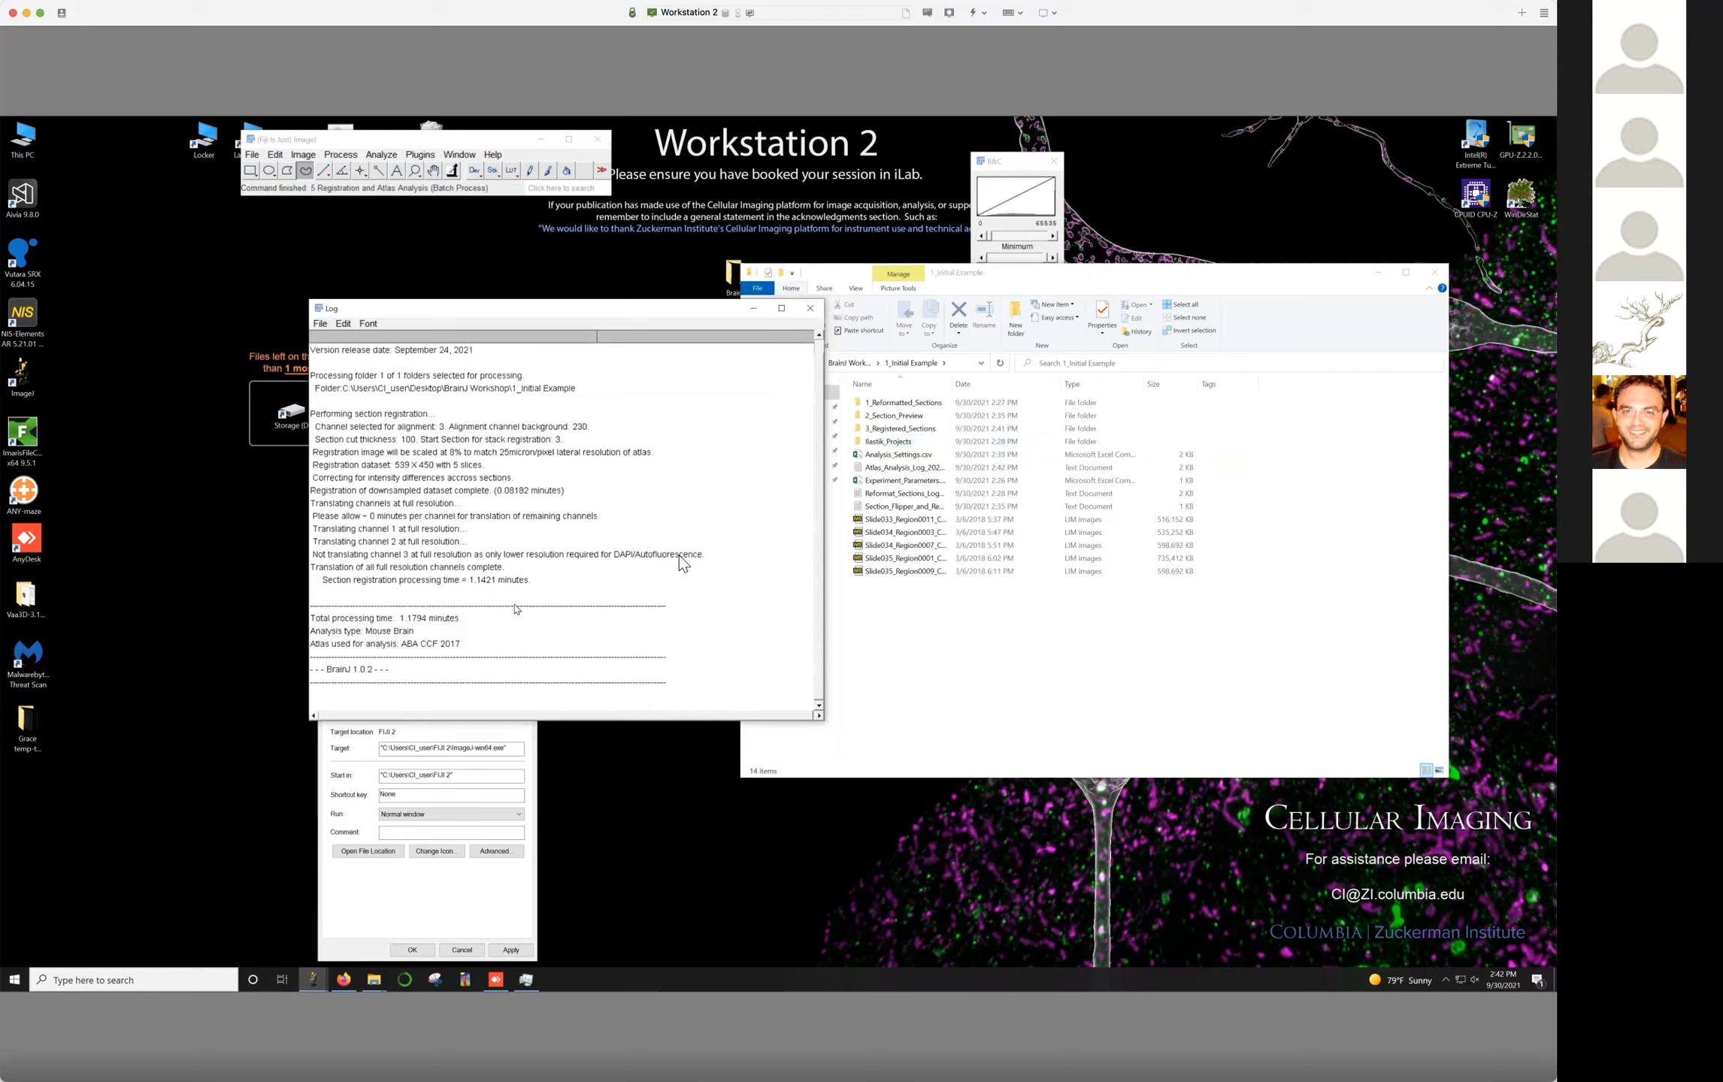
pyautogui.click(887, 433)
pyautogui.doubleClick(887, 433)
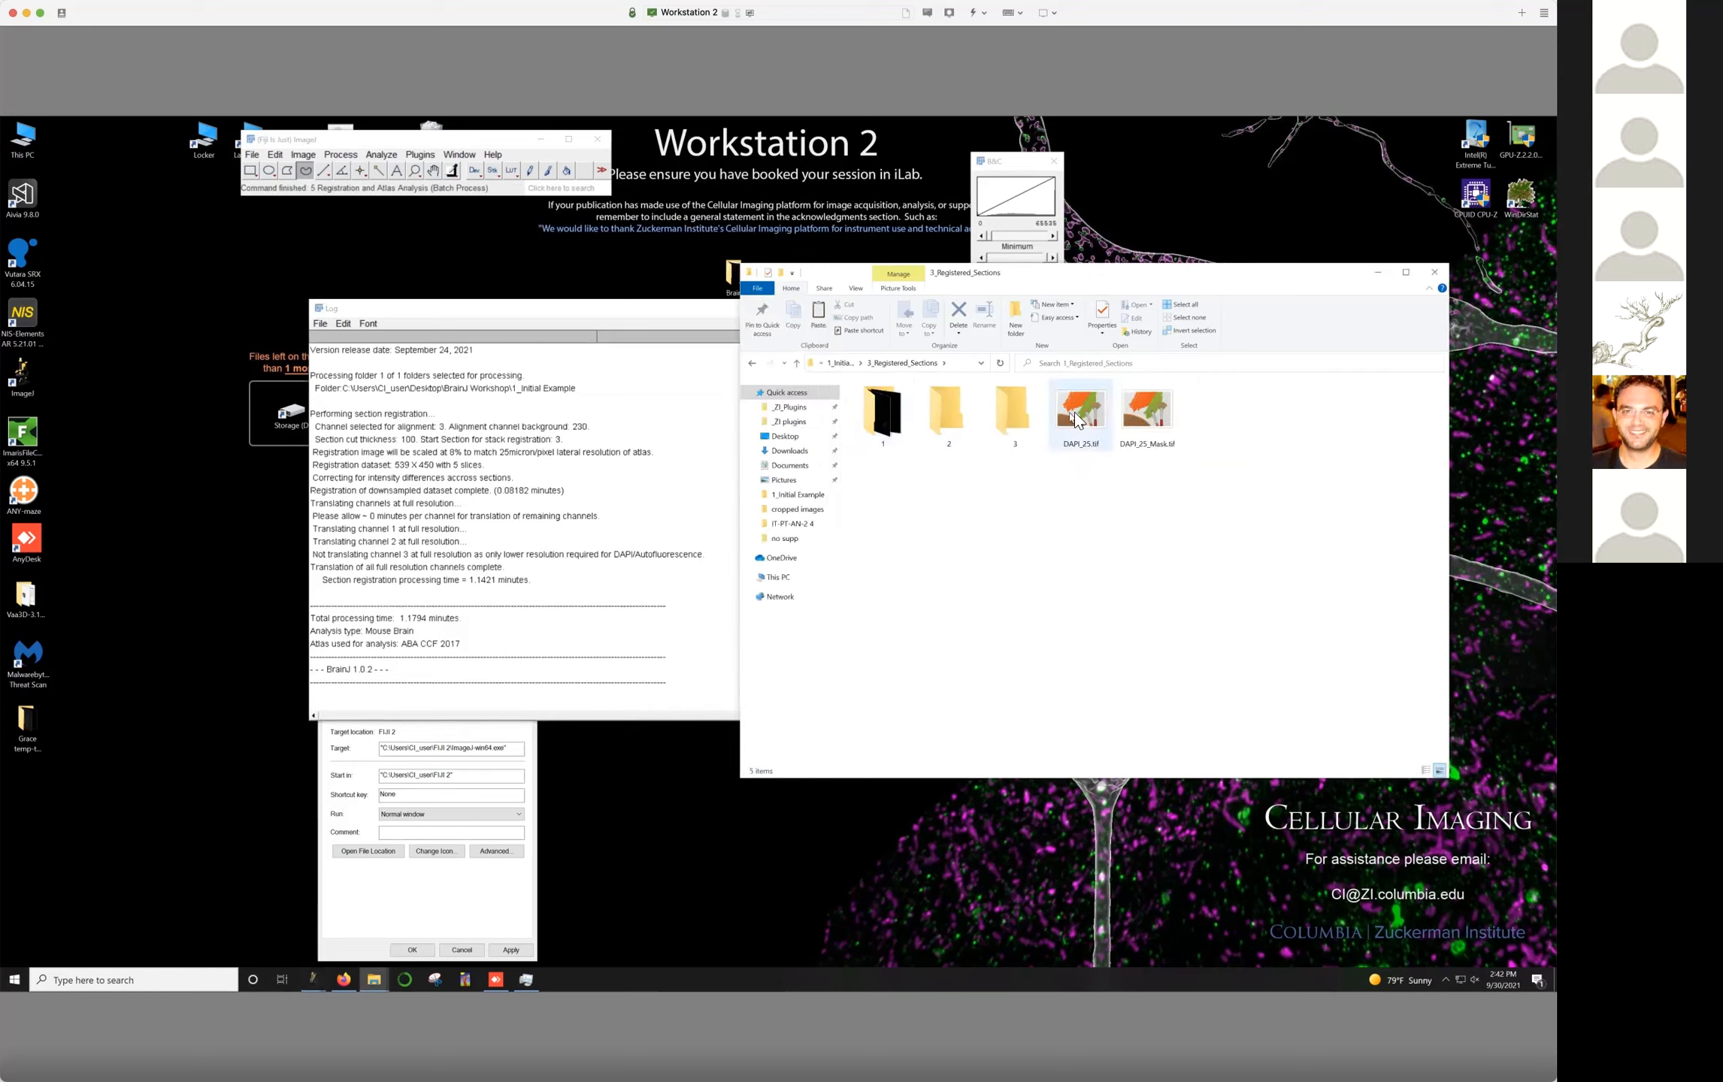
pyautogui.moveTo(1021, 435); pyautogui.dragTo(461, 189)
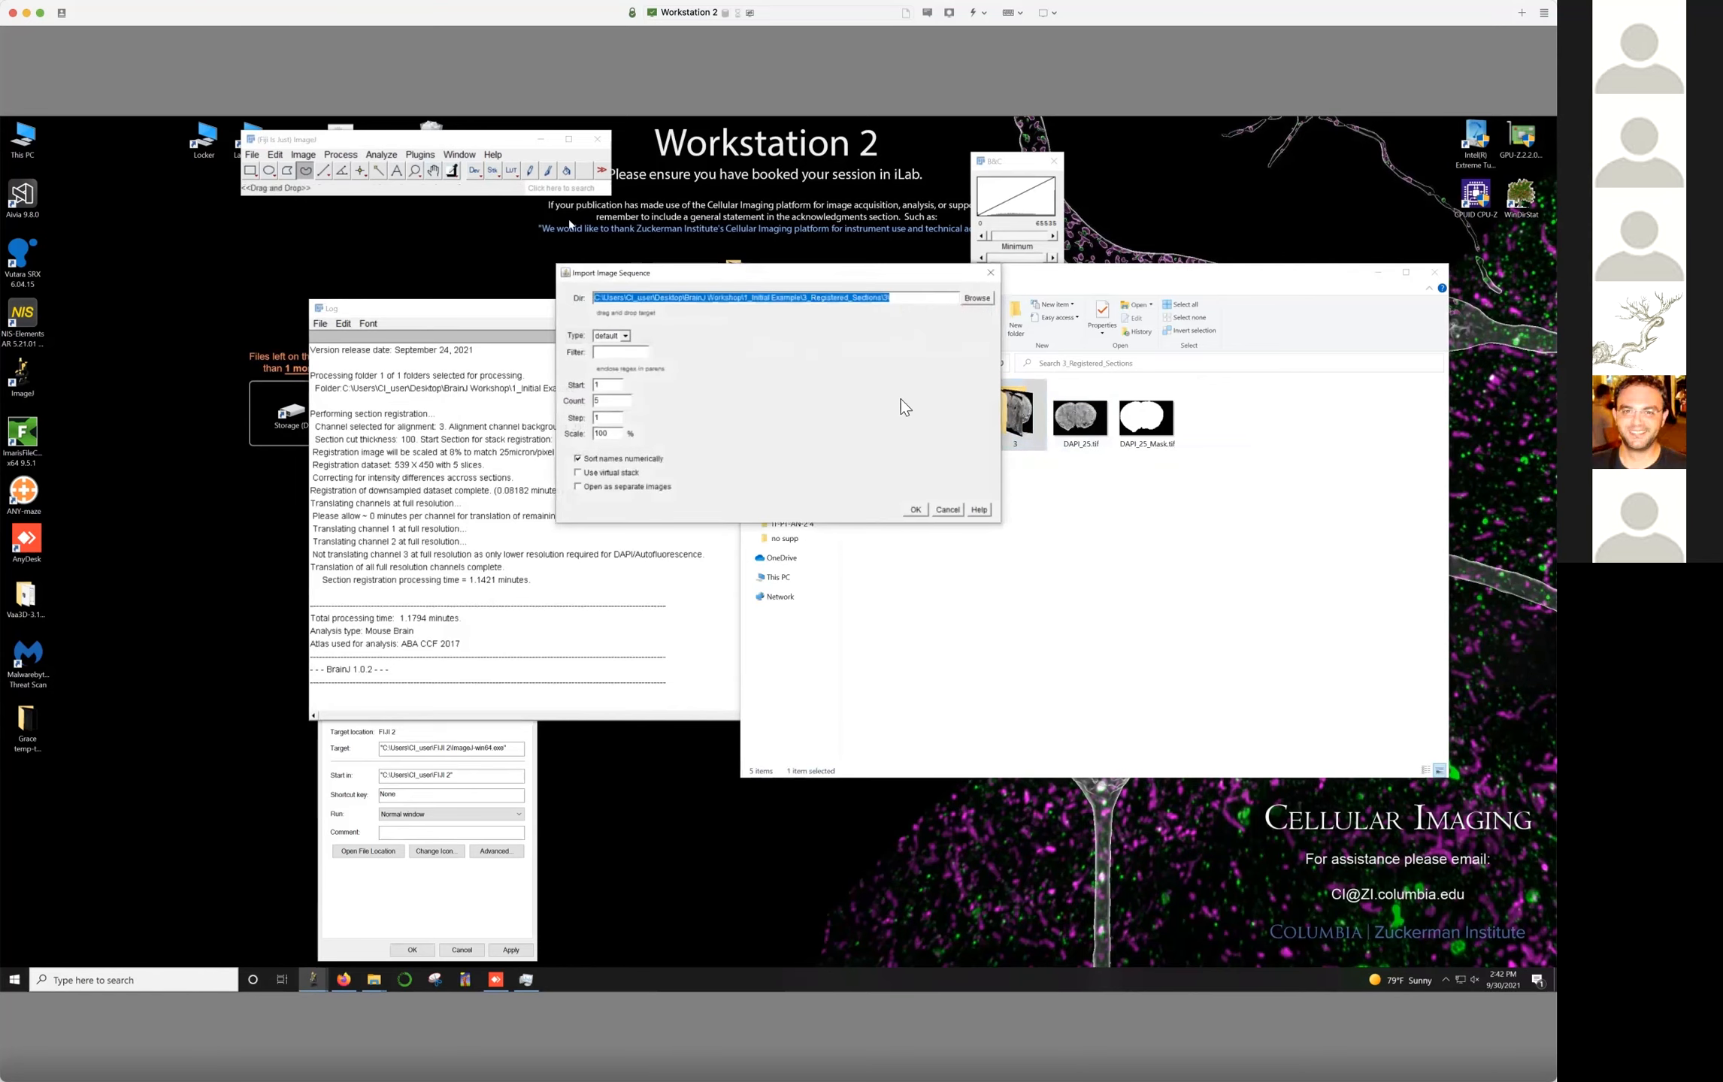
pyautogui.click(916, 508)
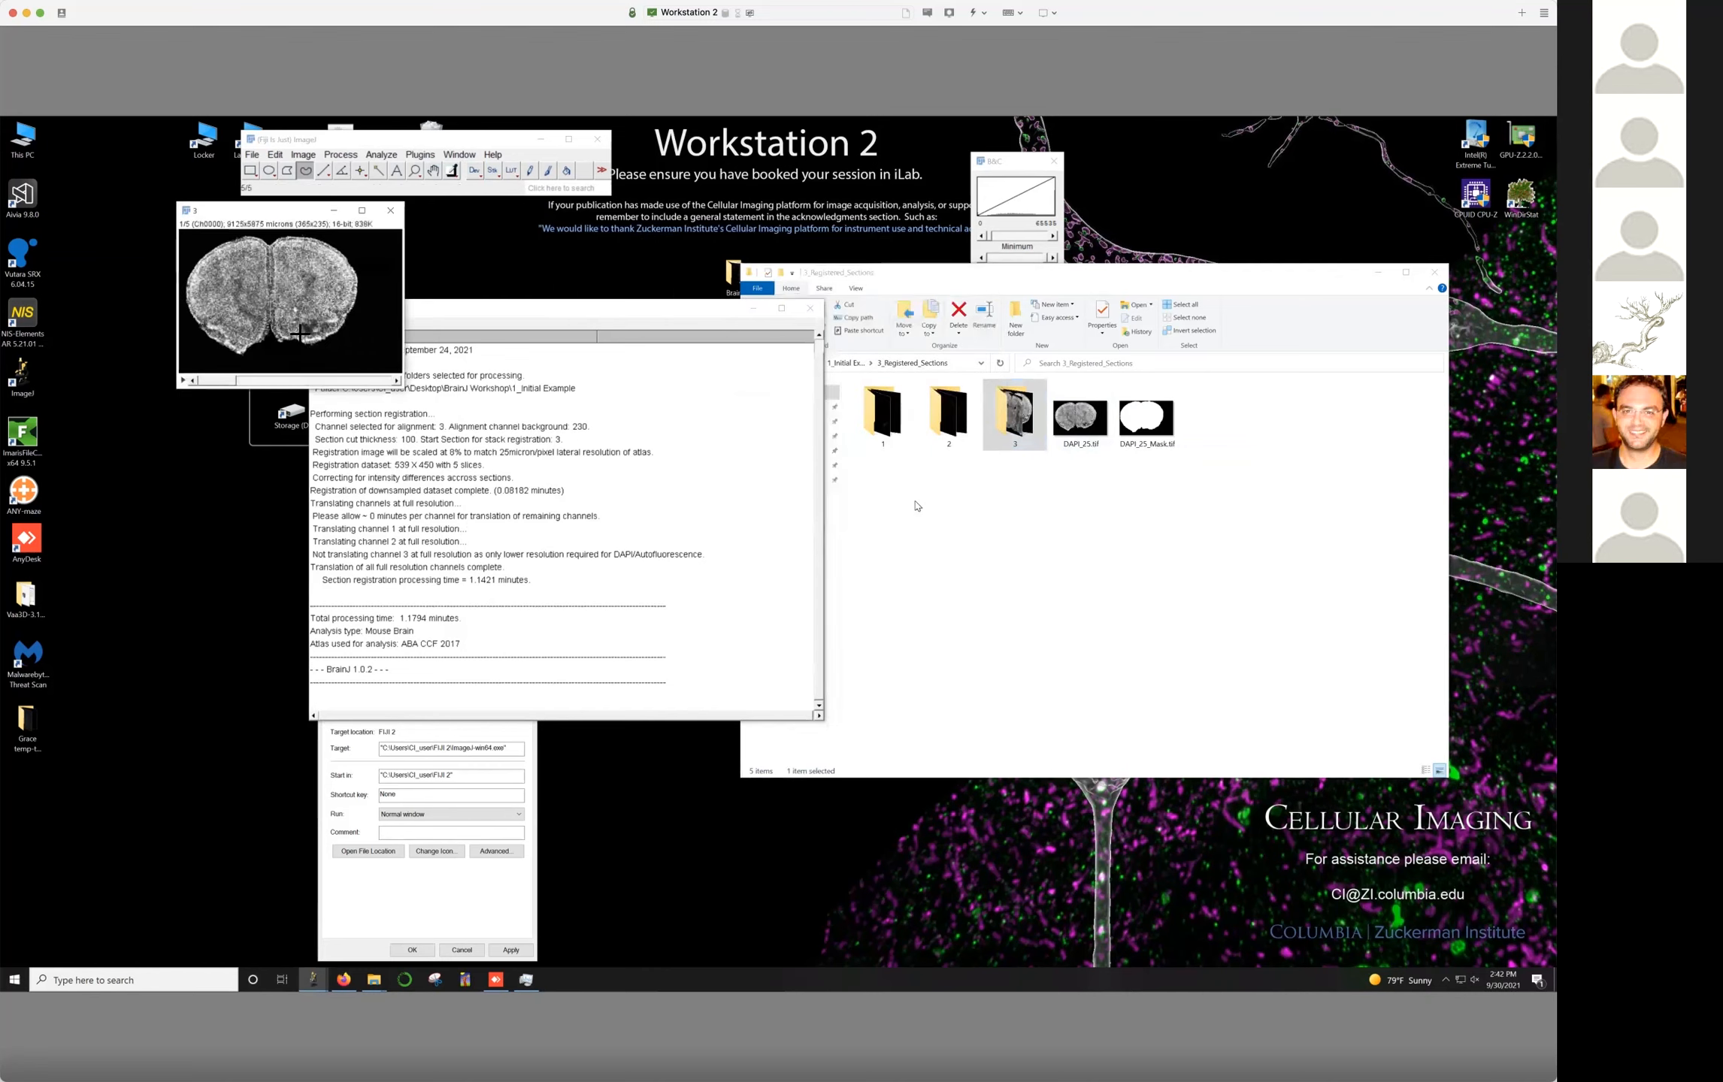
pyautogui.moveTo(218, 381); pyautogui.dragTo(391, 383)
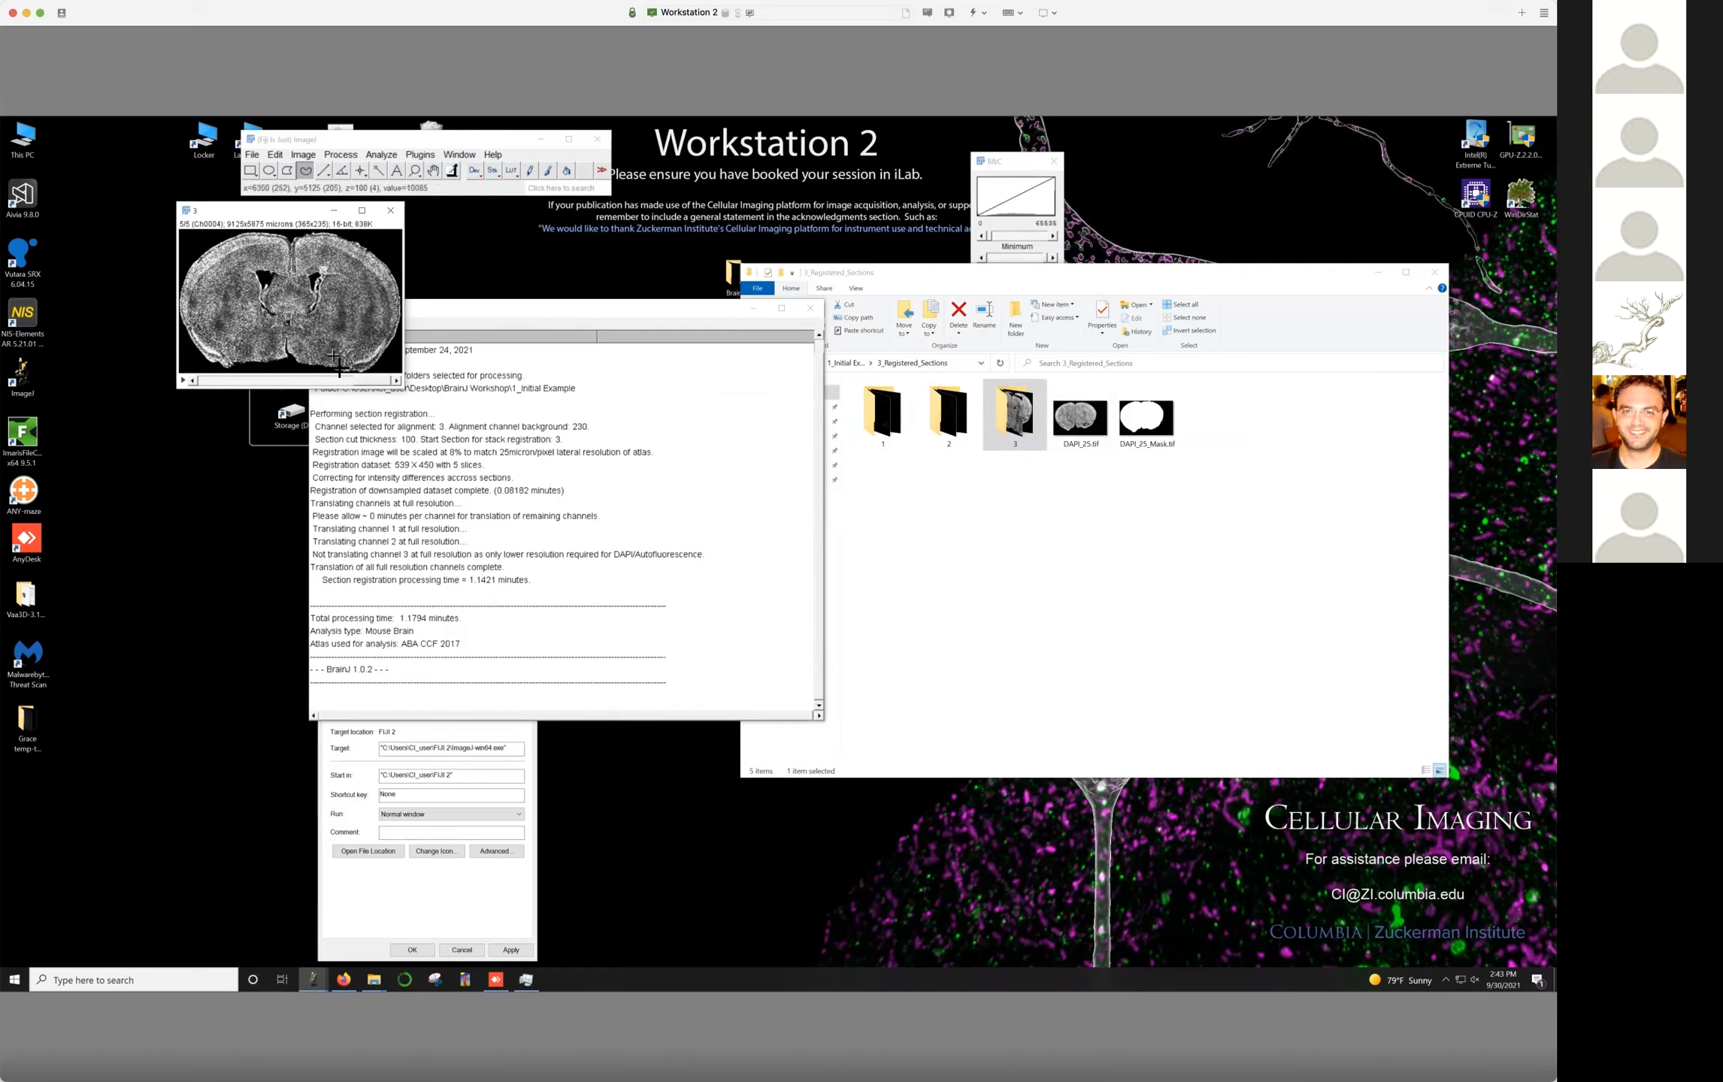
pyautogui.click(391, 217)
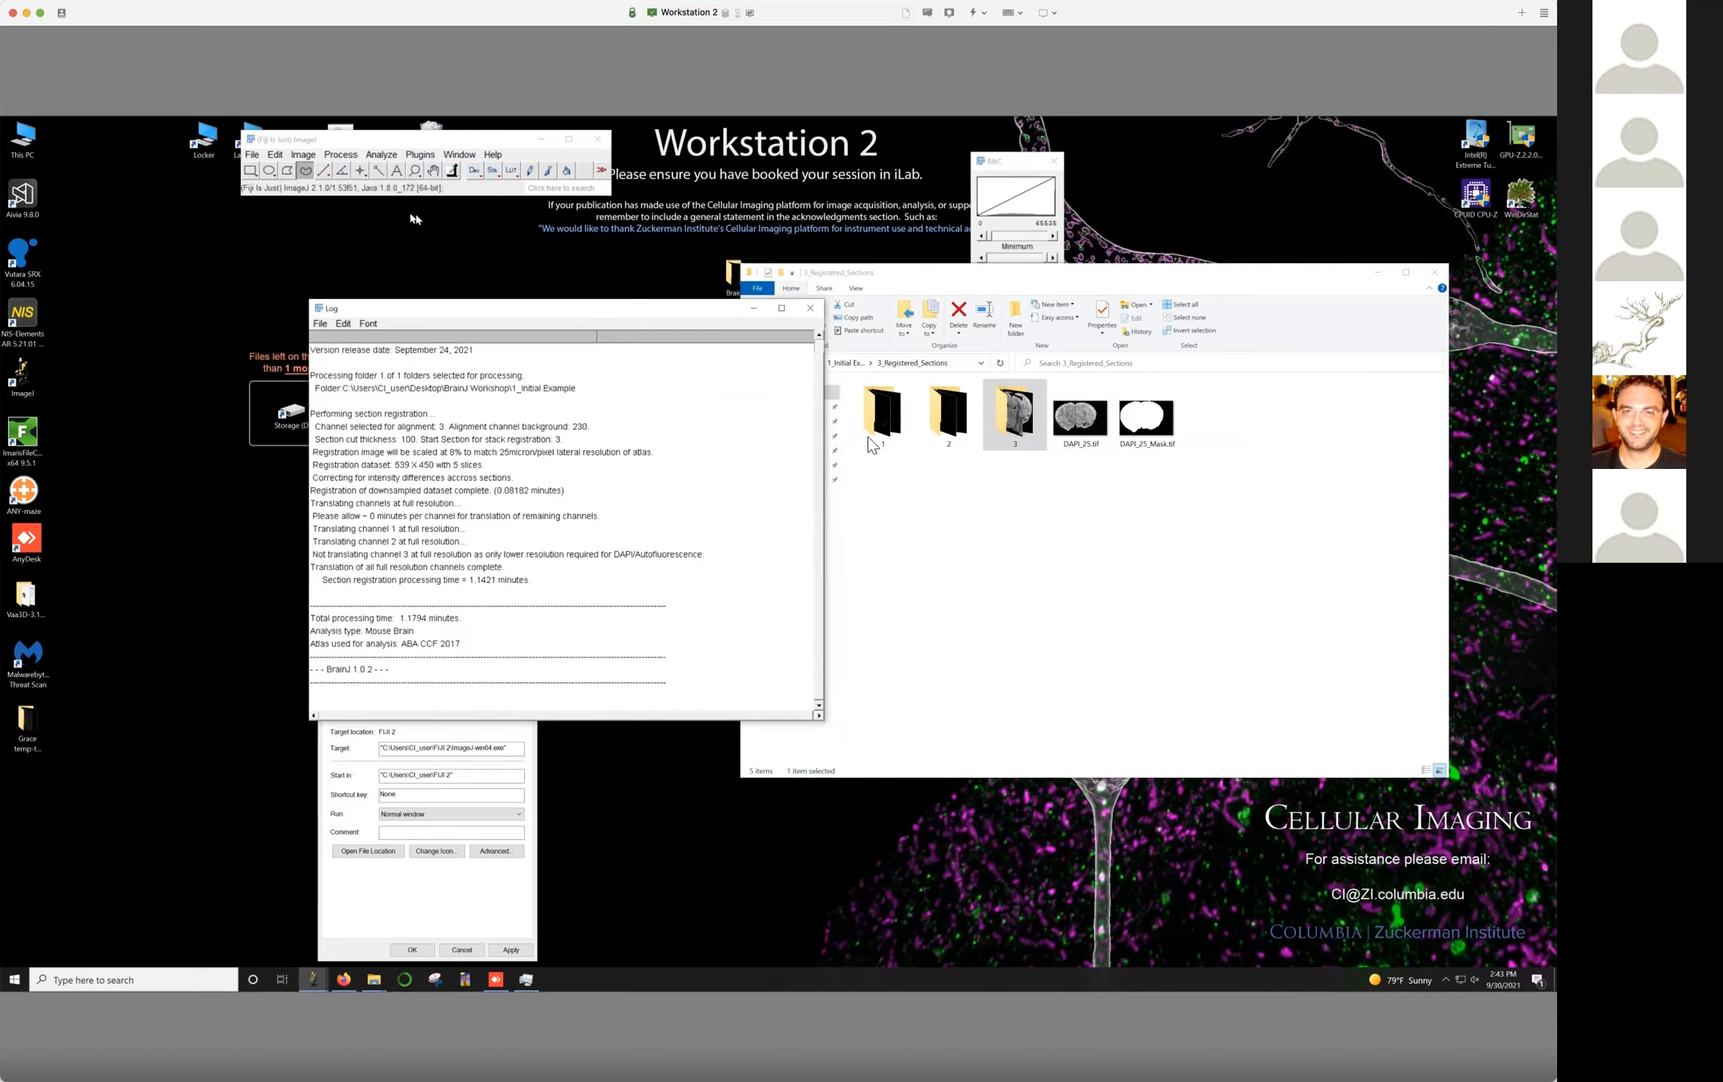
# Open Ch0002.tif from channel folder 2 of 3_Registered_Sections and lower its display maximum to reveal the labelled cells
pyautogui.click(992, 496)
pyautogui.click(753, 364)
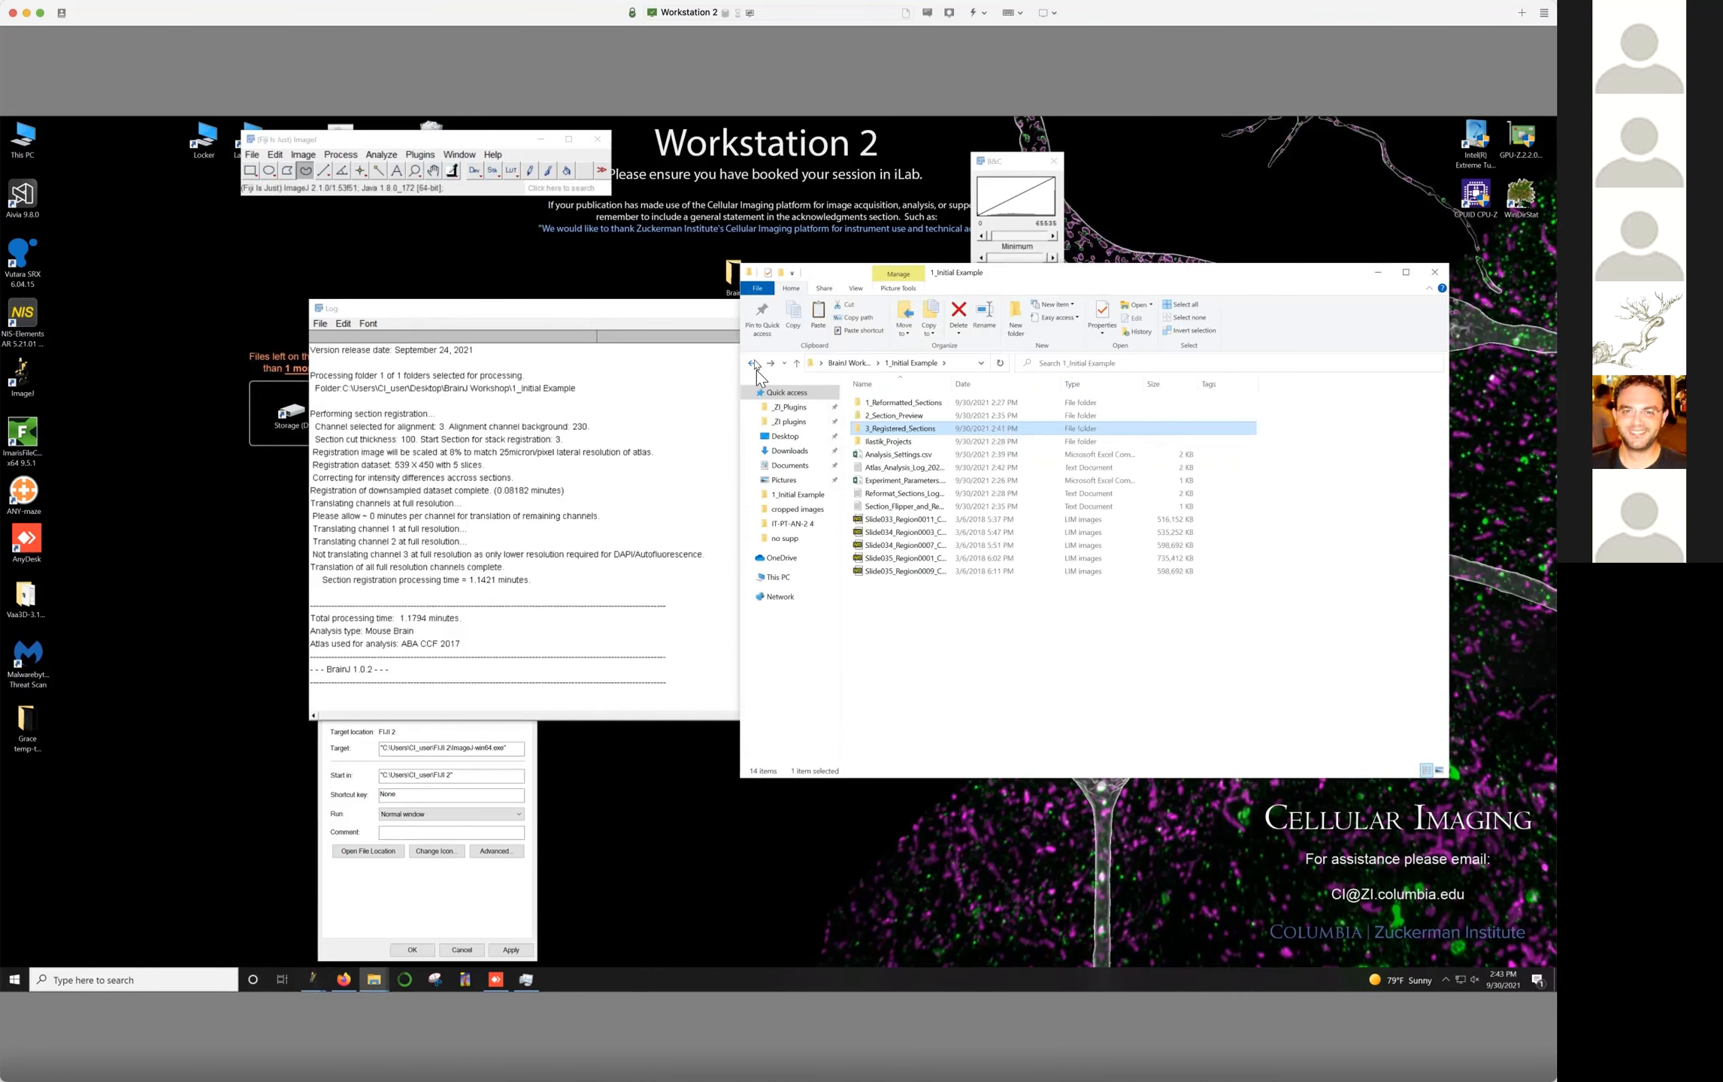
pyautogui.doubleClick(896, 427)
pyautogui.doubleClick(948, 415)
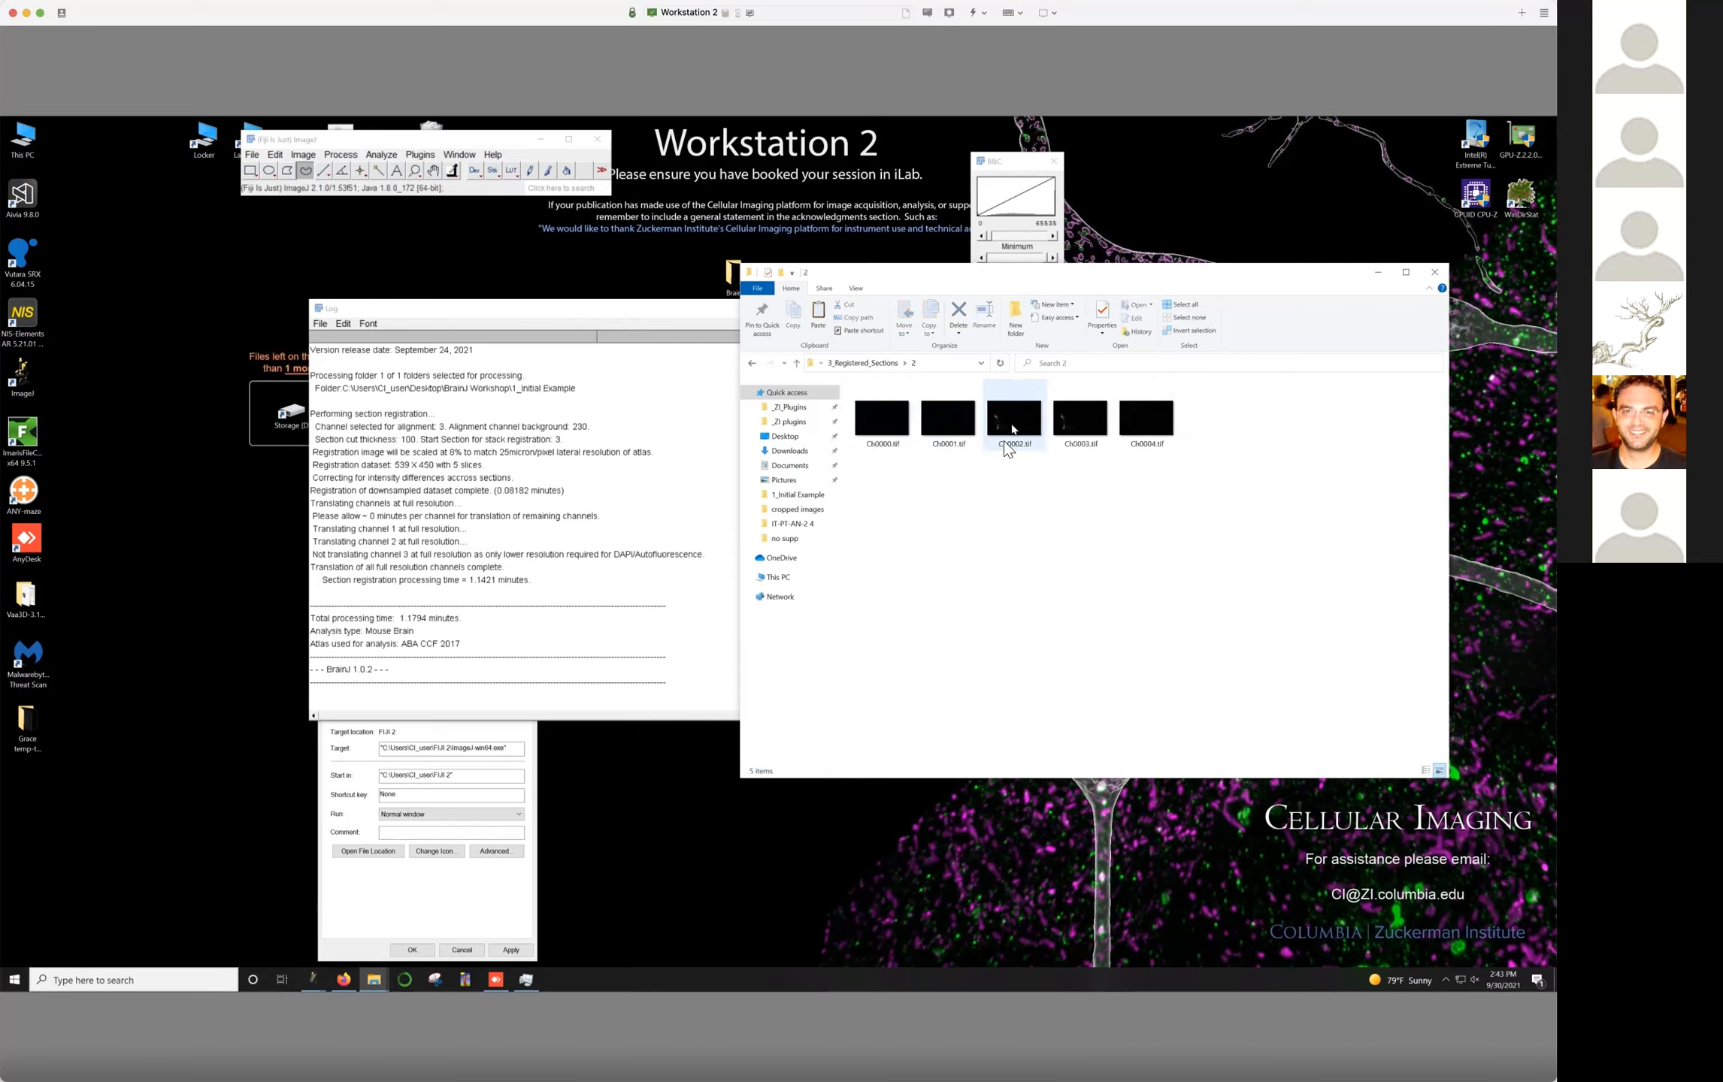
pyautogui.click(1000, 433)
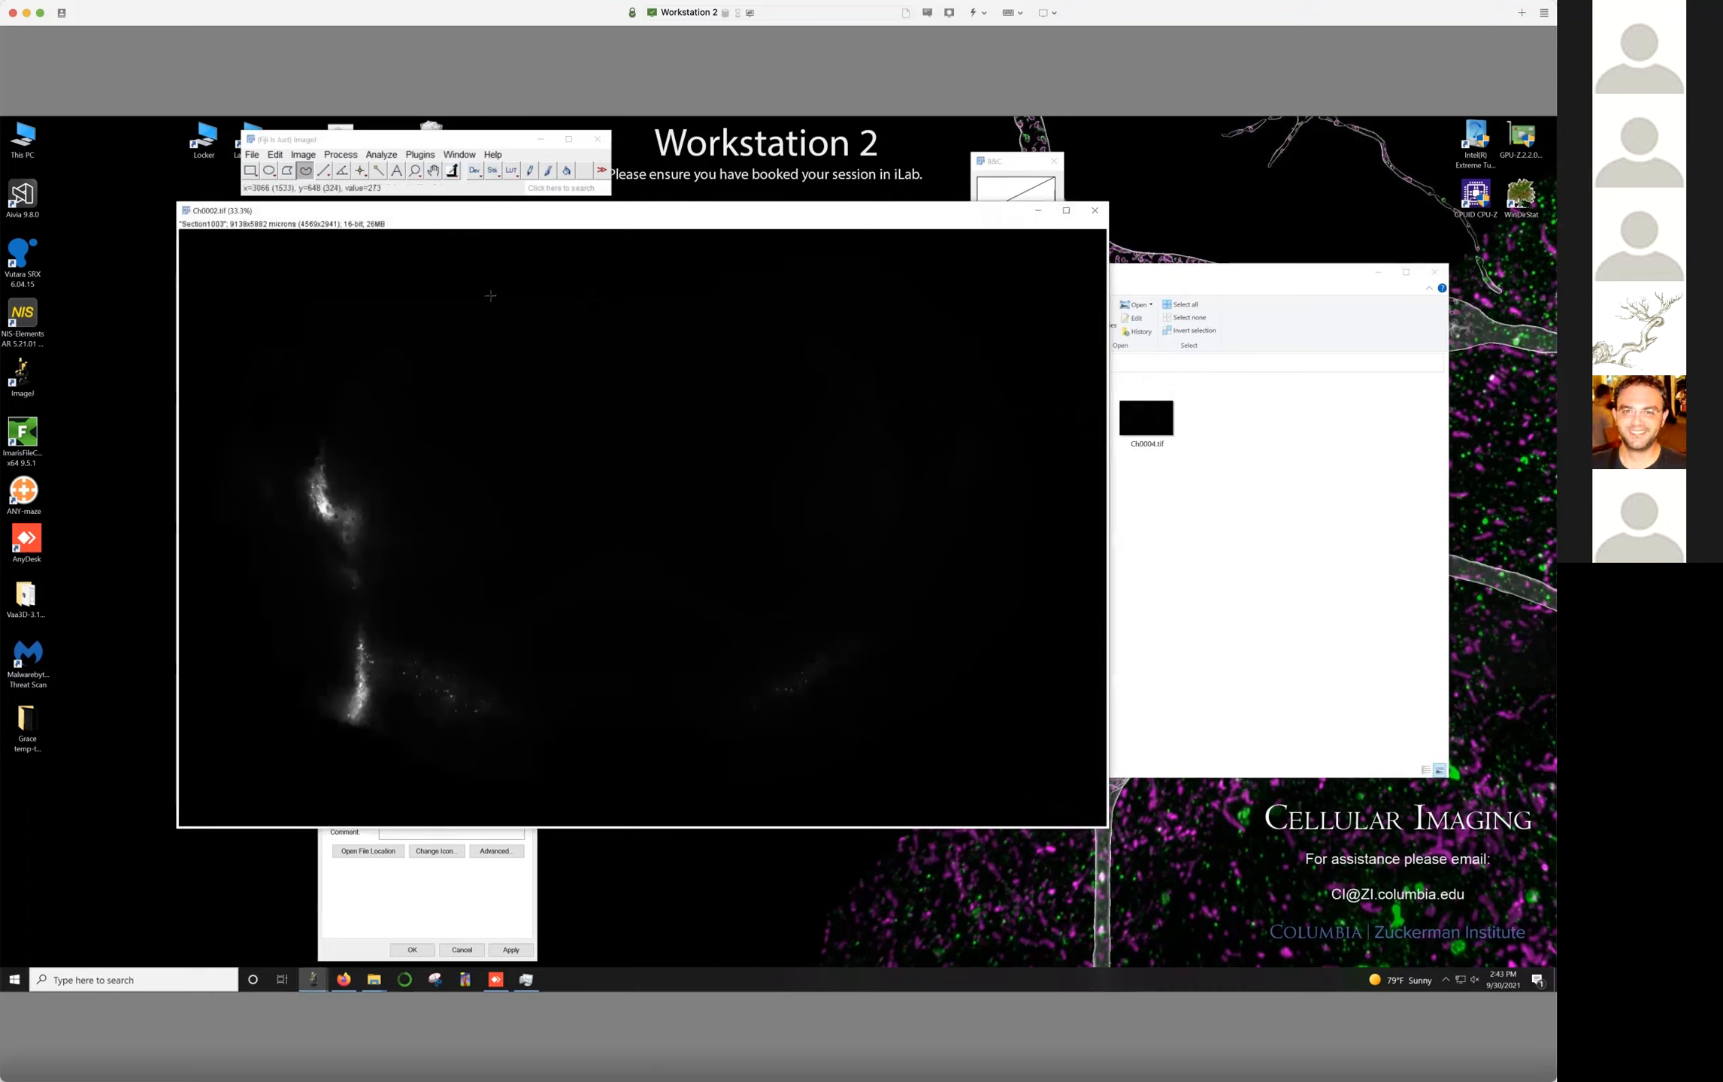
pyautogui.hotkey('ctrl', 'shift', 'c')
pyautogui.moveTo(1008, 255); pyautogui.dragTo(1004, 254)
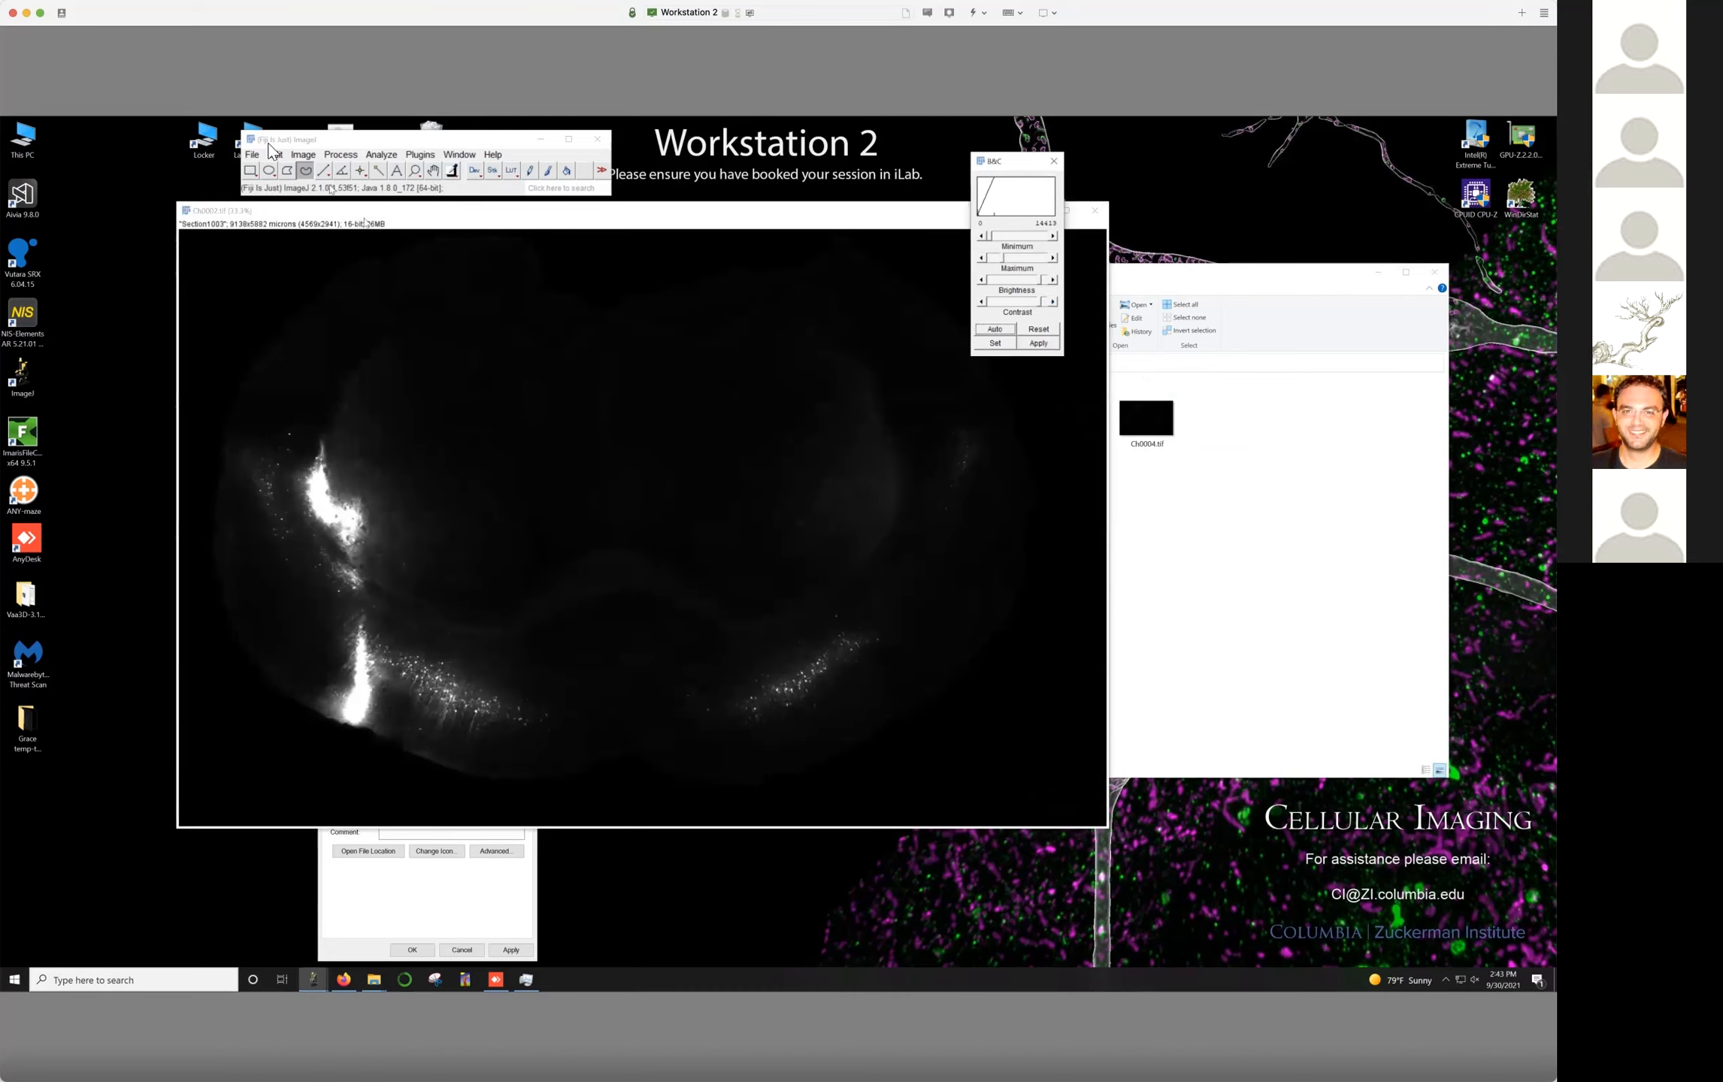
# Select a rectangle of about 1134 by 1098 microns around the cell cluster beside the bright tract and duplicate it as an image
pyautogui.click(250, 170)
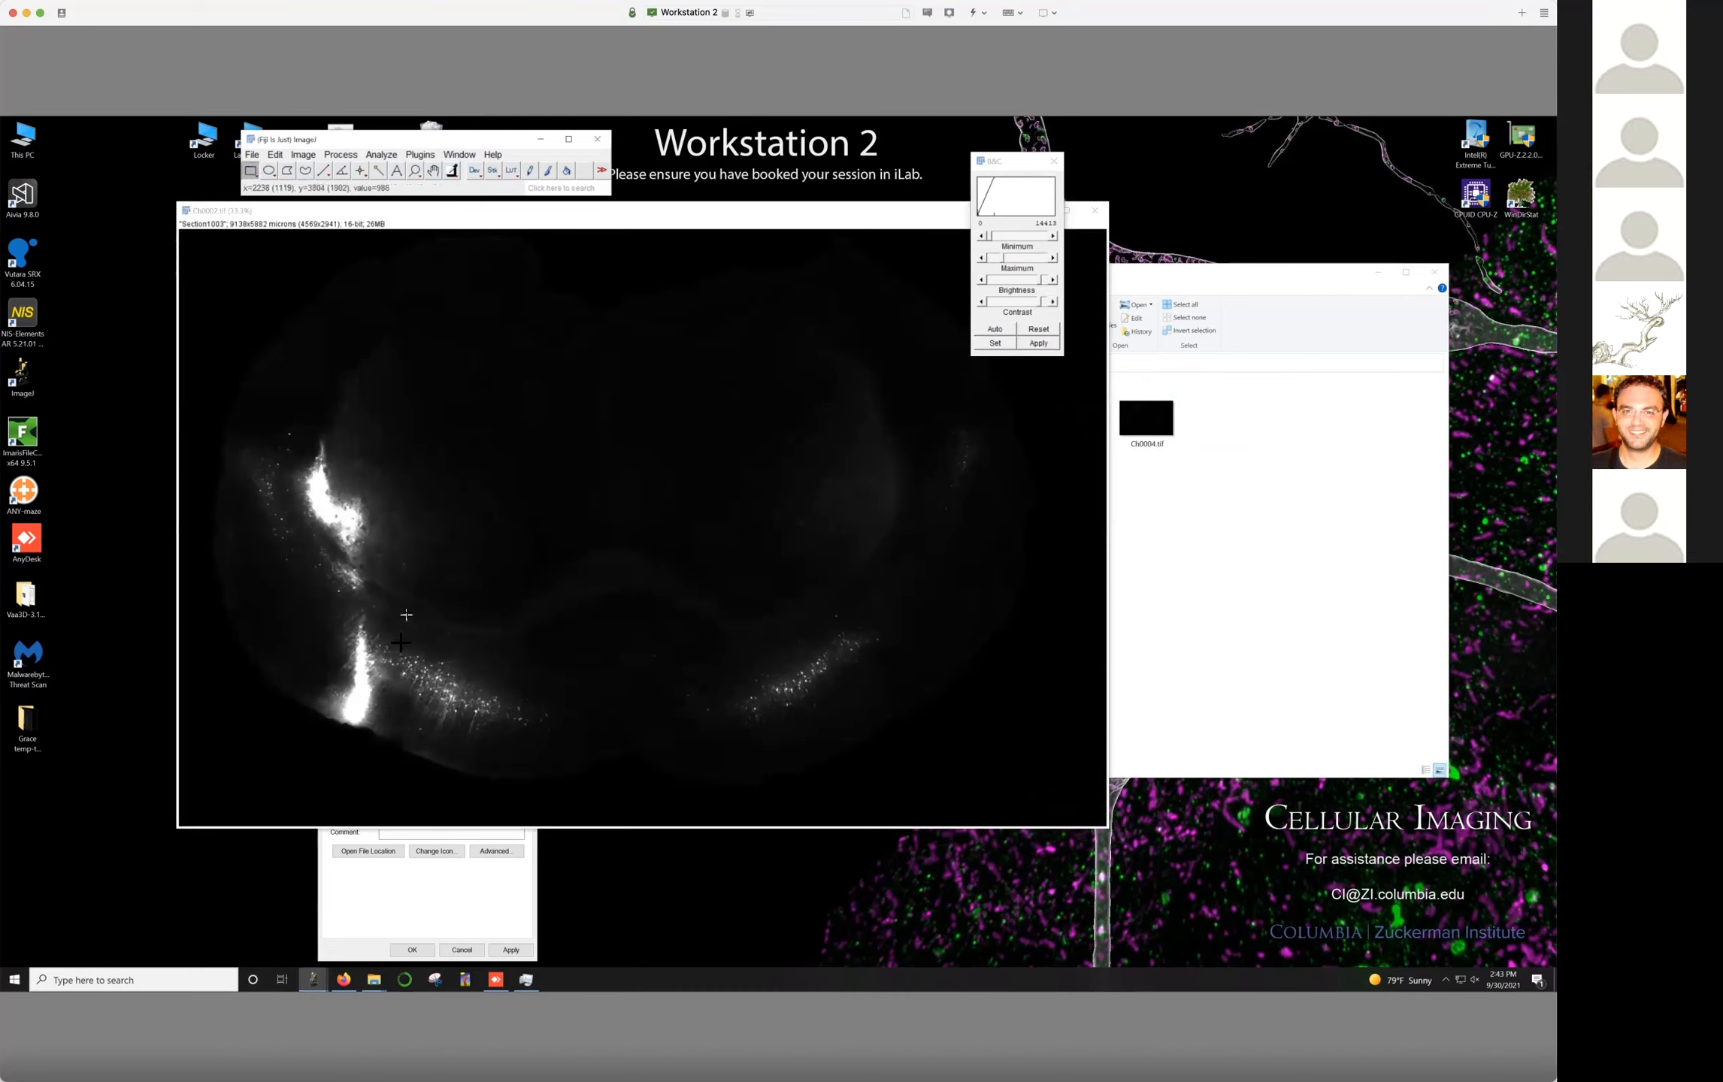
pyautogui.moveTo(402, 634); pyautogui.dragTo(517, 745)
pyautogui.hotkey('ctrl', 'shift', 'd')
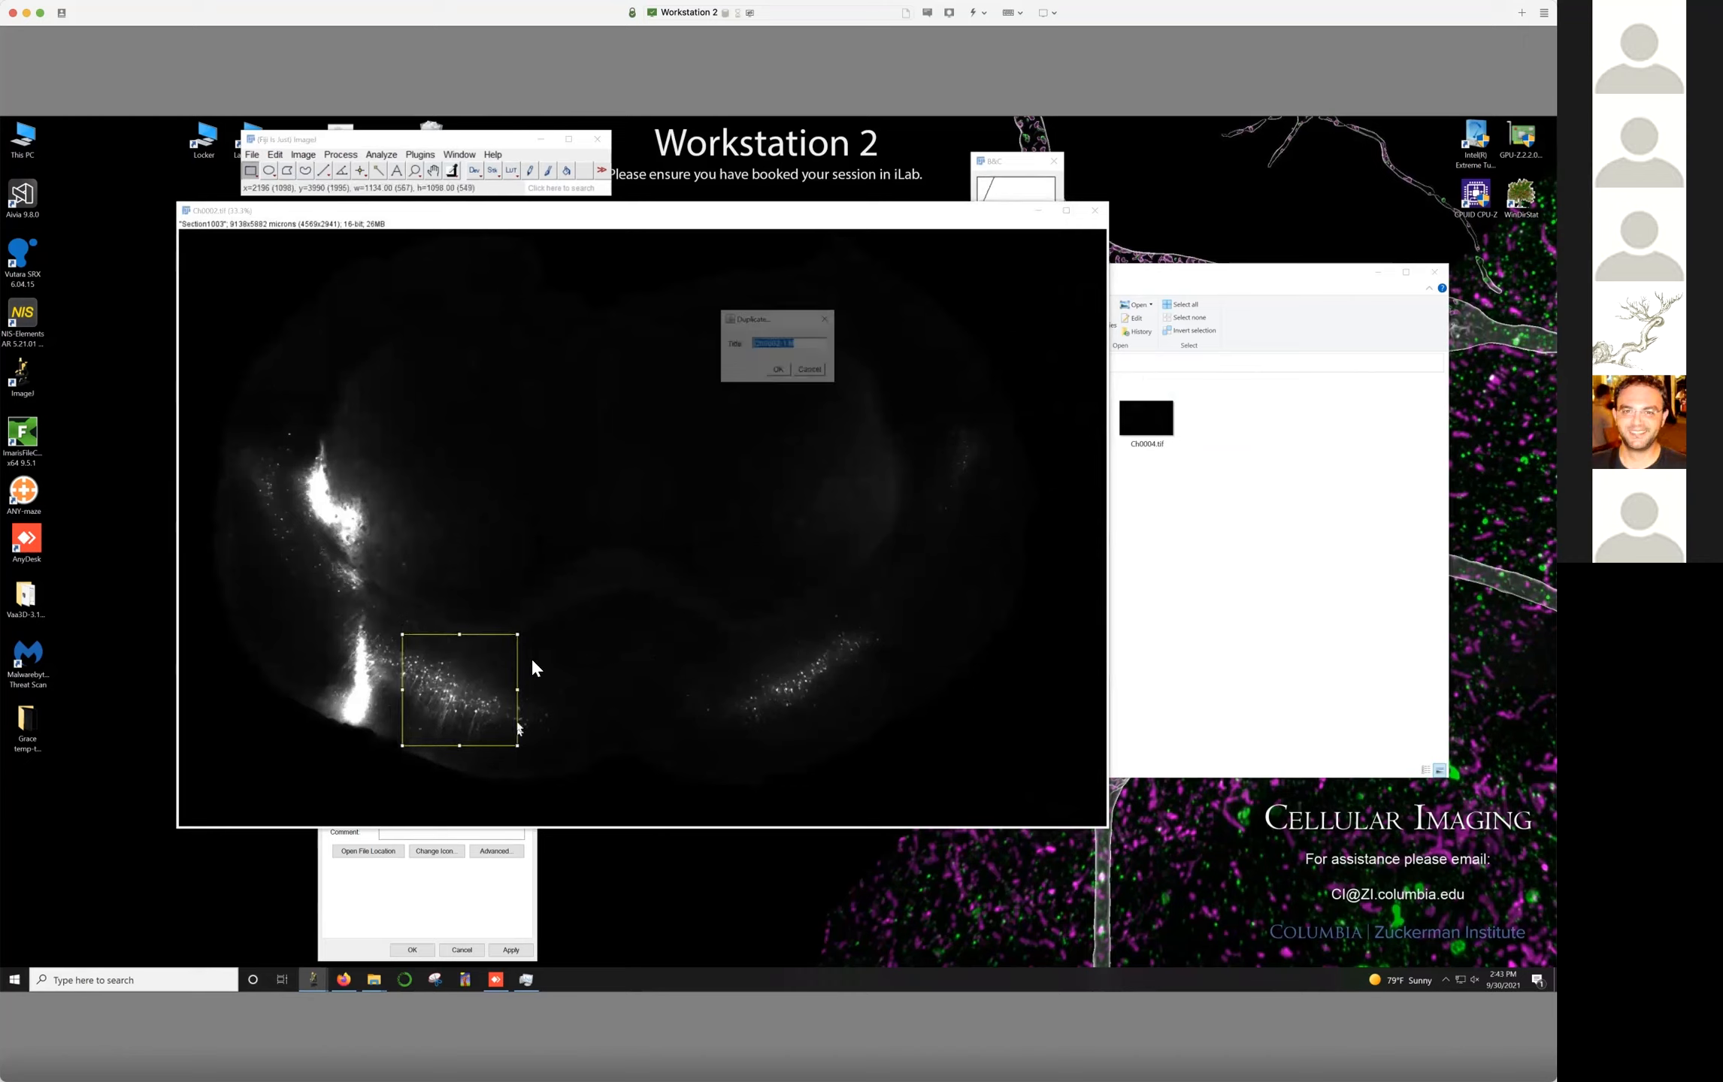
pyautogui.click(778, 372)
pyautogui.moveTo(298, 219); pyautogui.dragTo(642, 229)
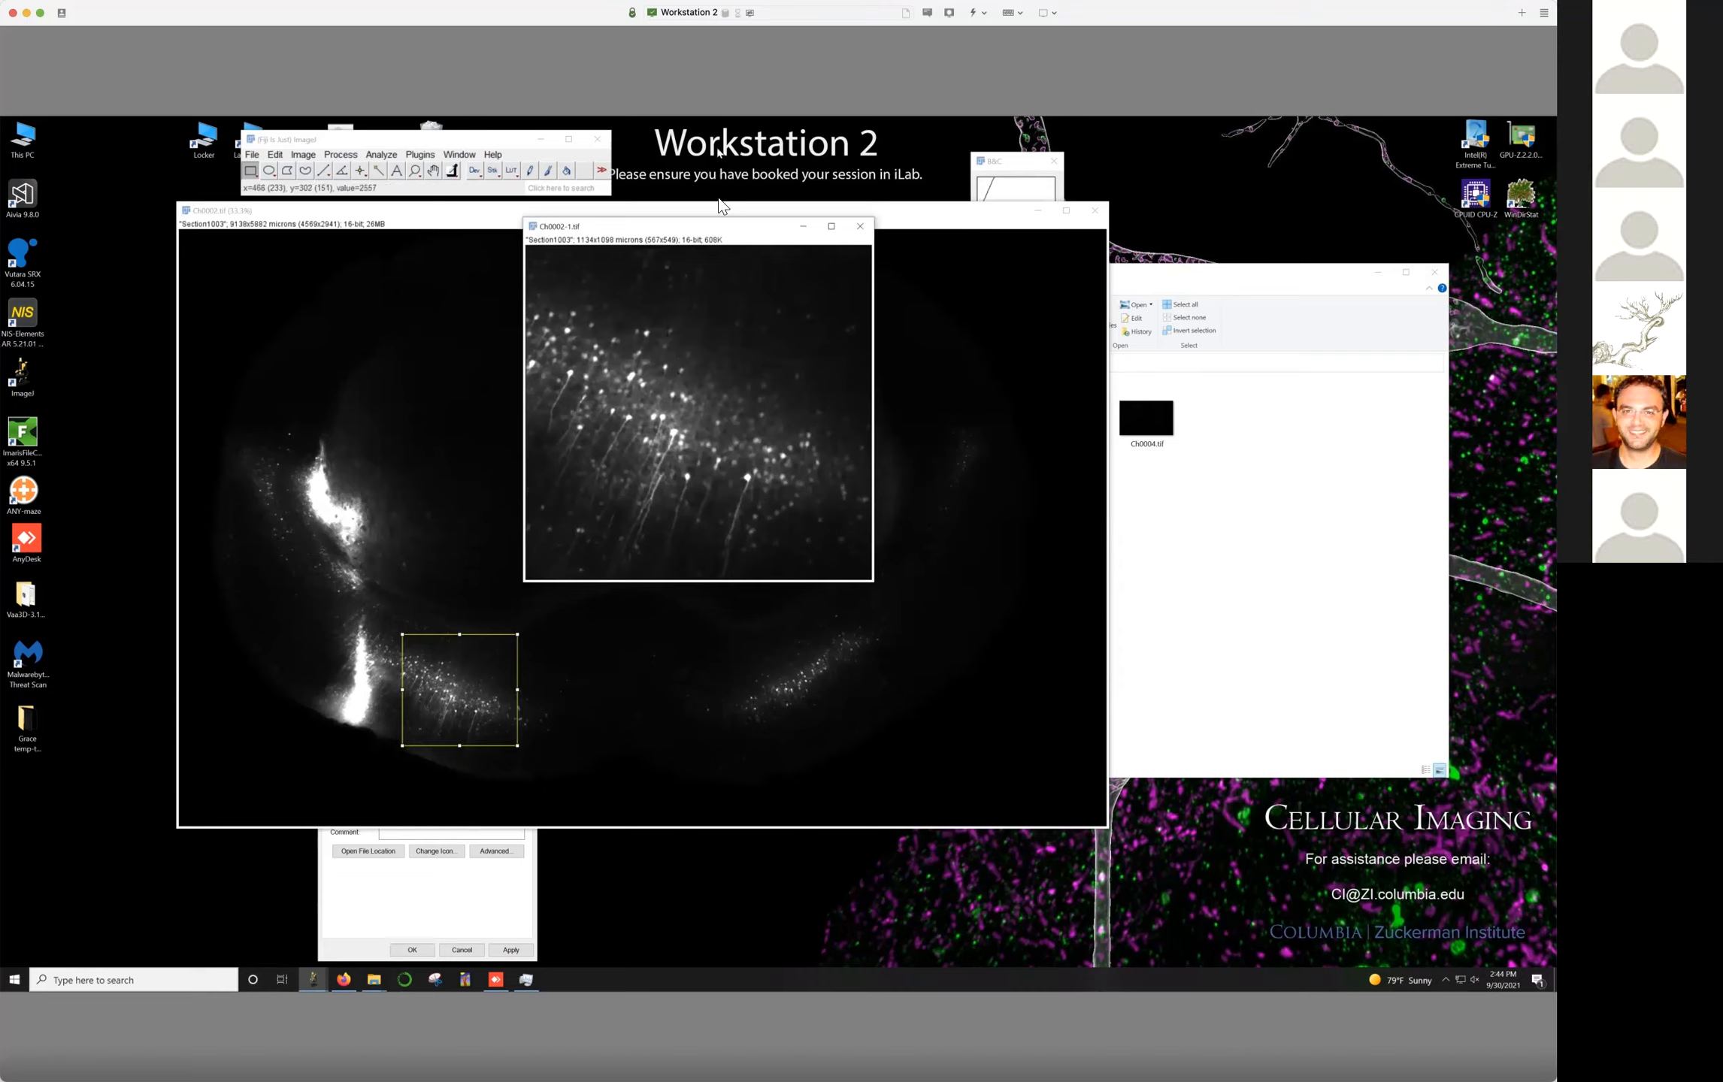
pyautogui.moveTo(717, 227); pyautogui.dragTo(637, 227)
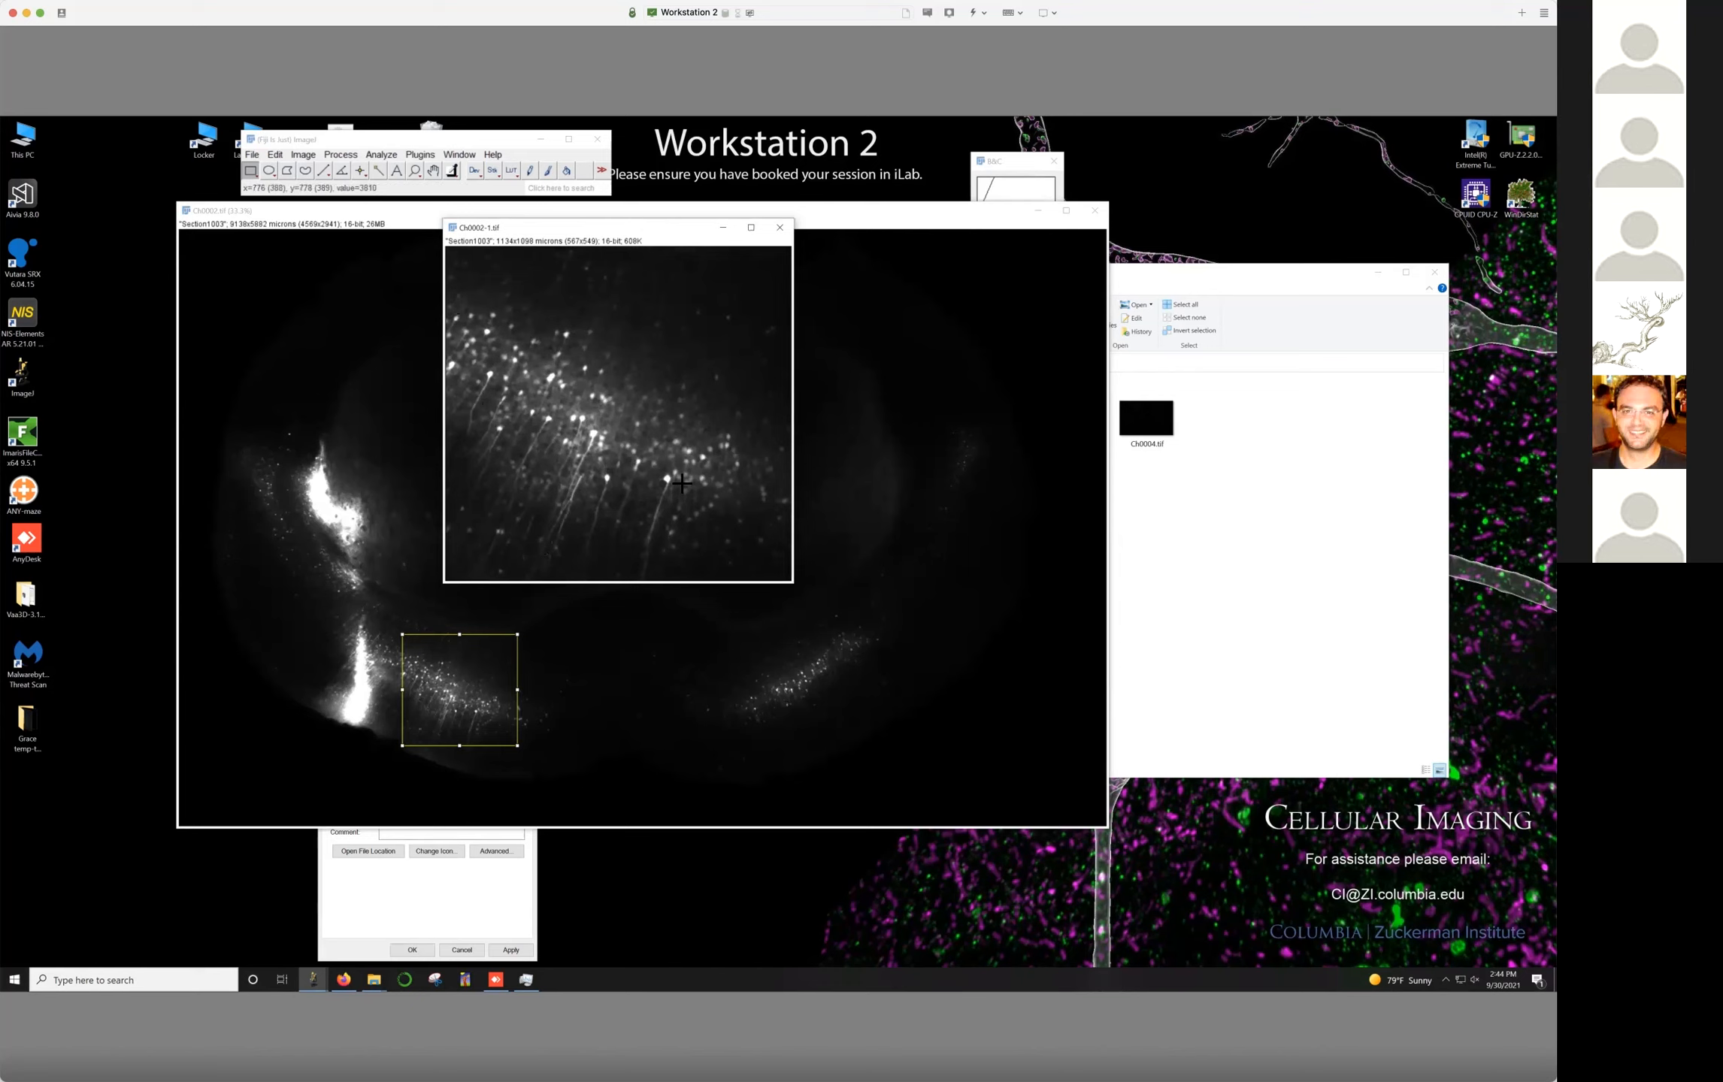
# Try a raised over/under intensity threshold on the cropped cell image, then reset and close the threshold
pyautogui.hotkey('ctrl', 'shift', 't')
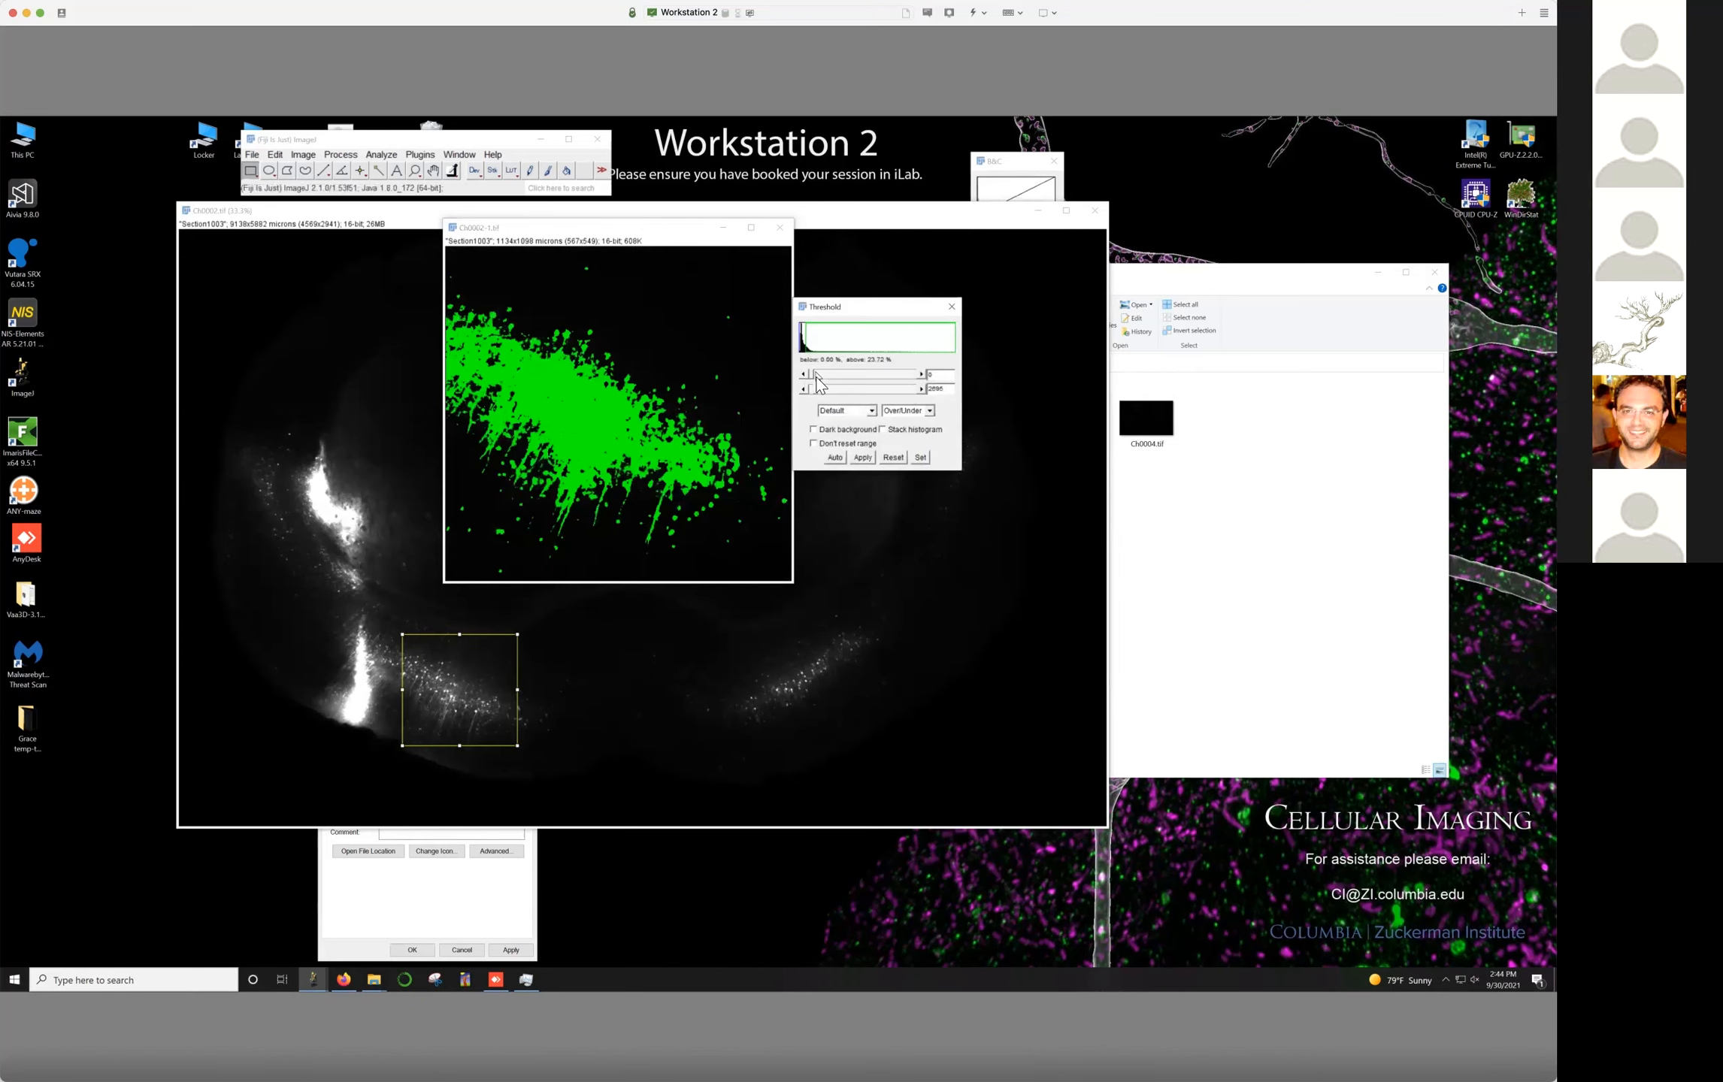
pyautogui.moveTo(817, 395); pyautogui.dragTo(848, 389)
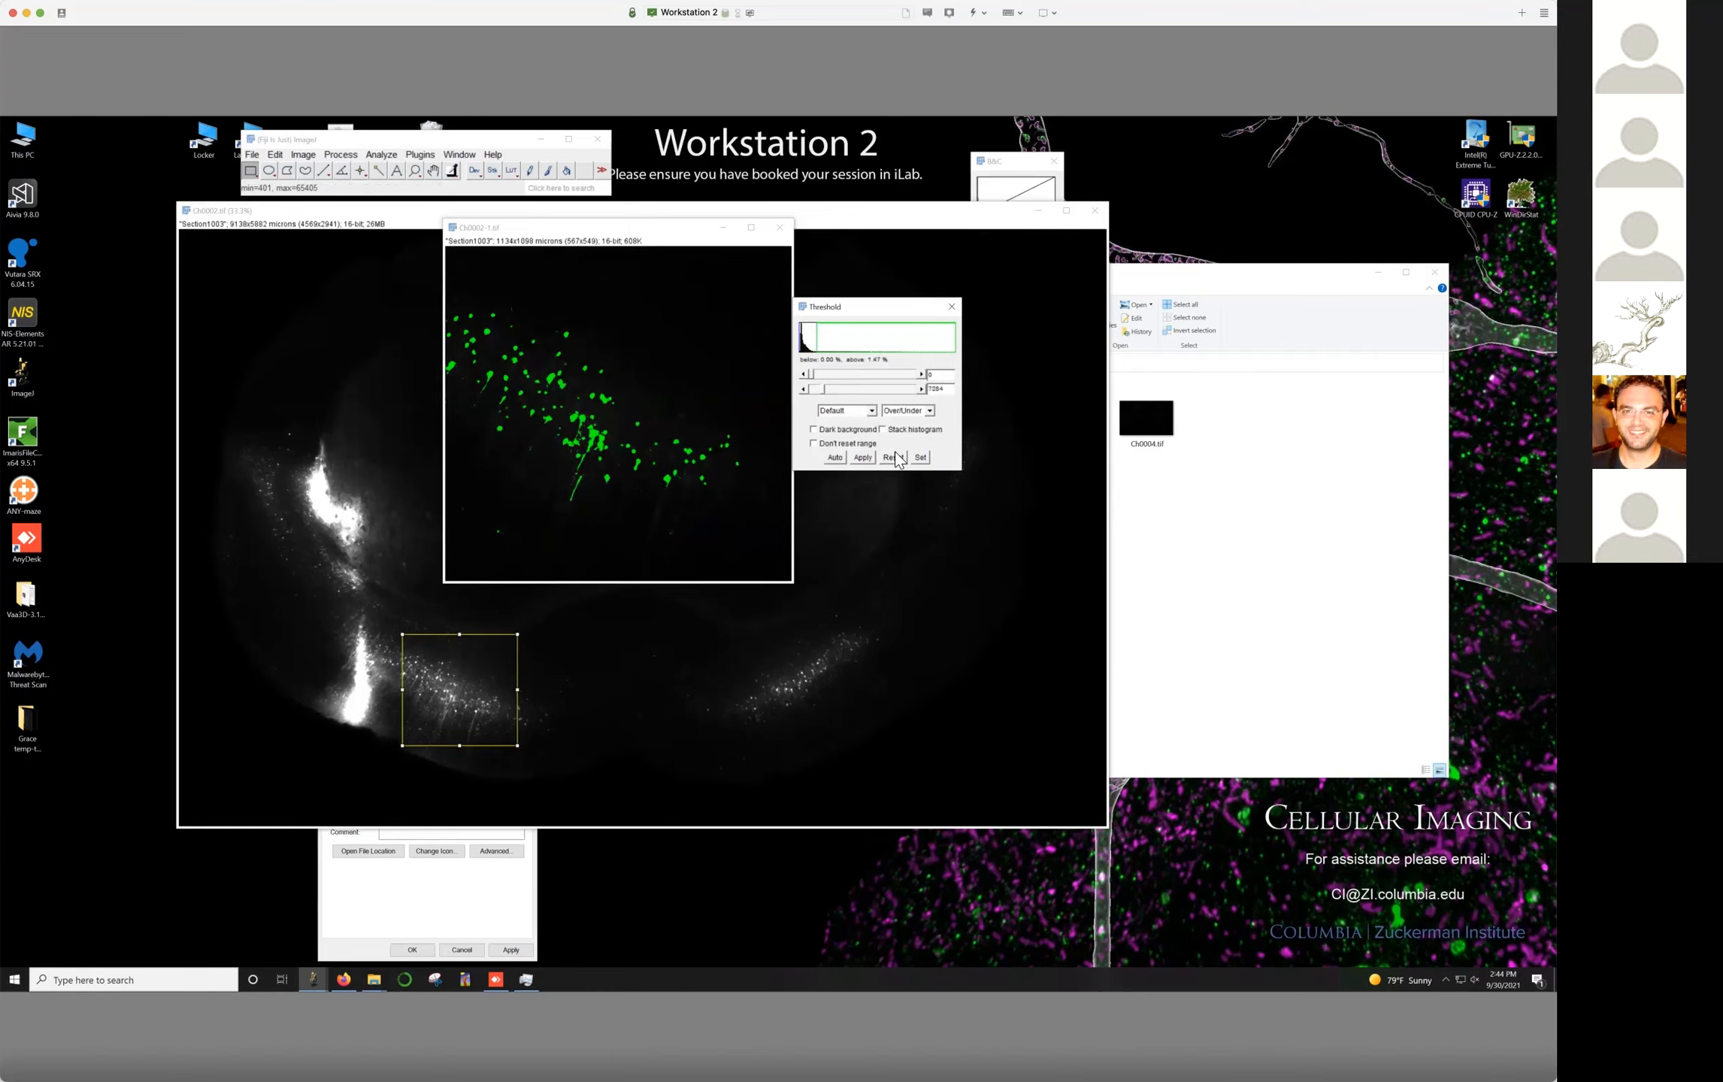
pyautogui.click(893, 458)
pyautogui.click(952, 308)
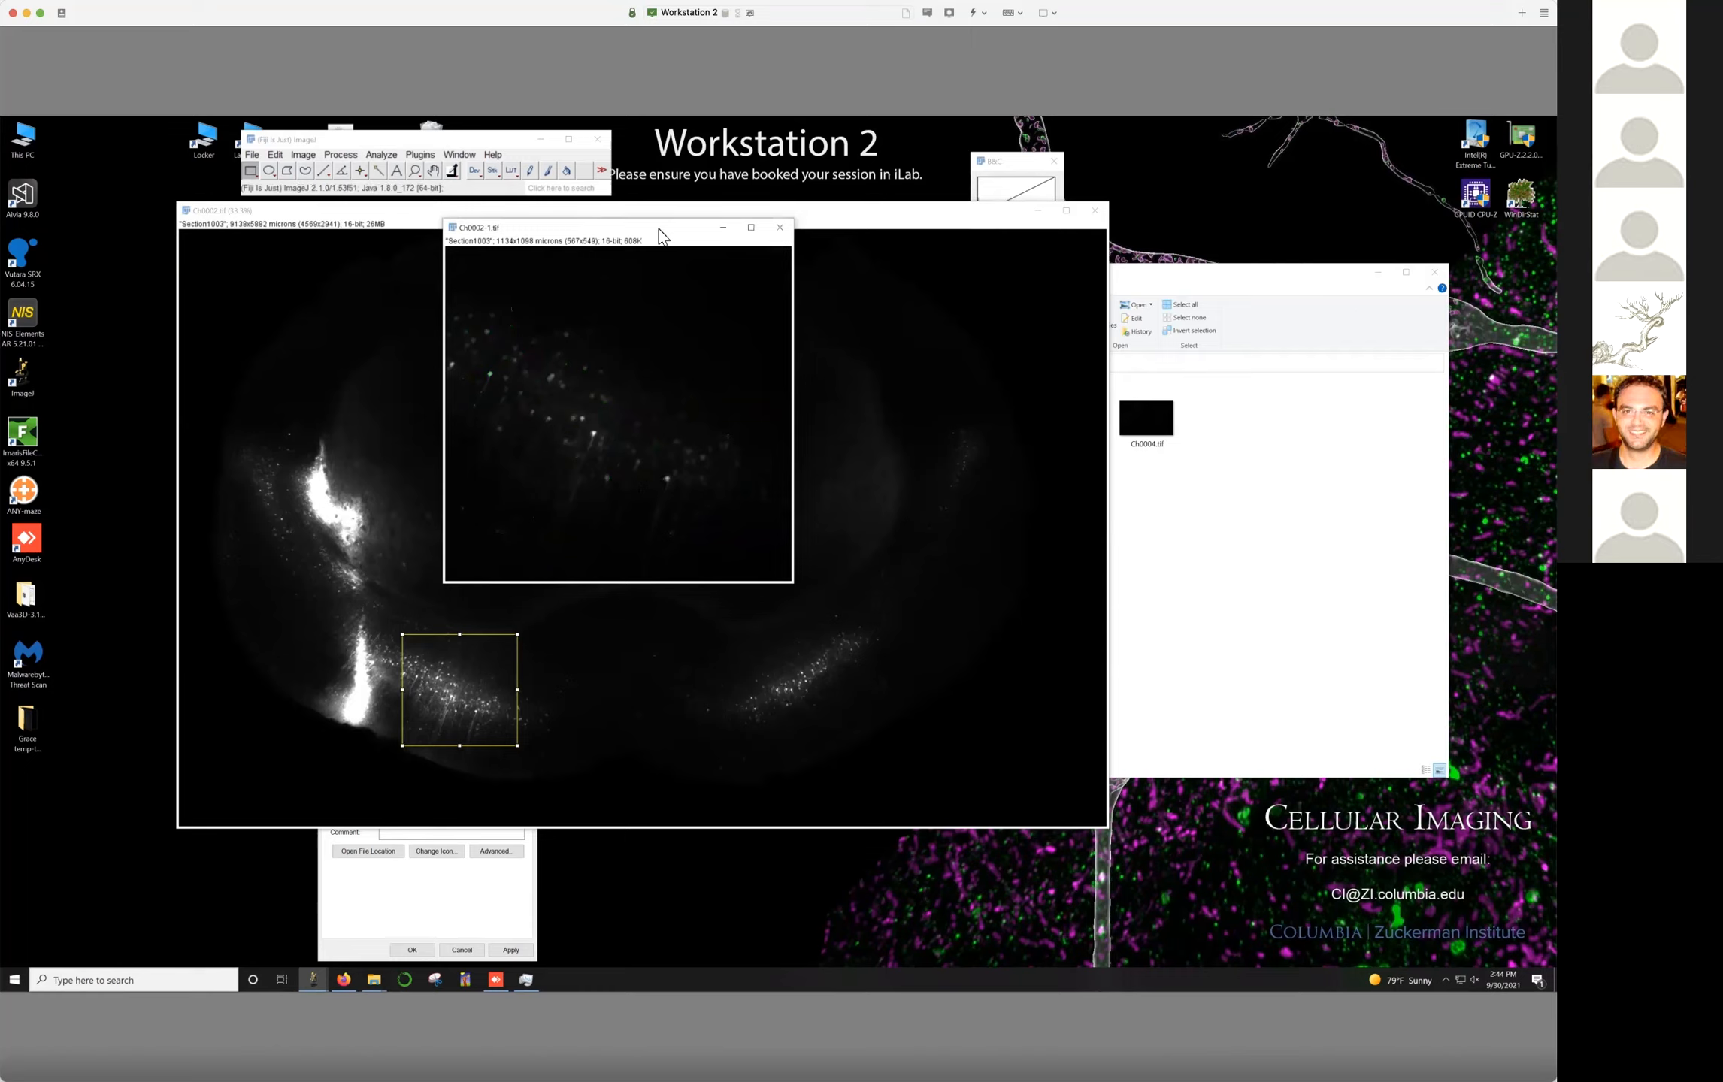
# Duplicate the cropped cell image, lower the duplicate's display maximum to brighten the cells, and apply the adjustment
pyautogui.hotkey('ctrl', 'shift', 'c')
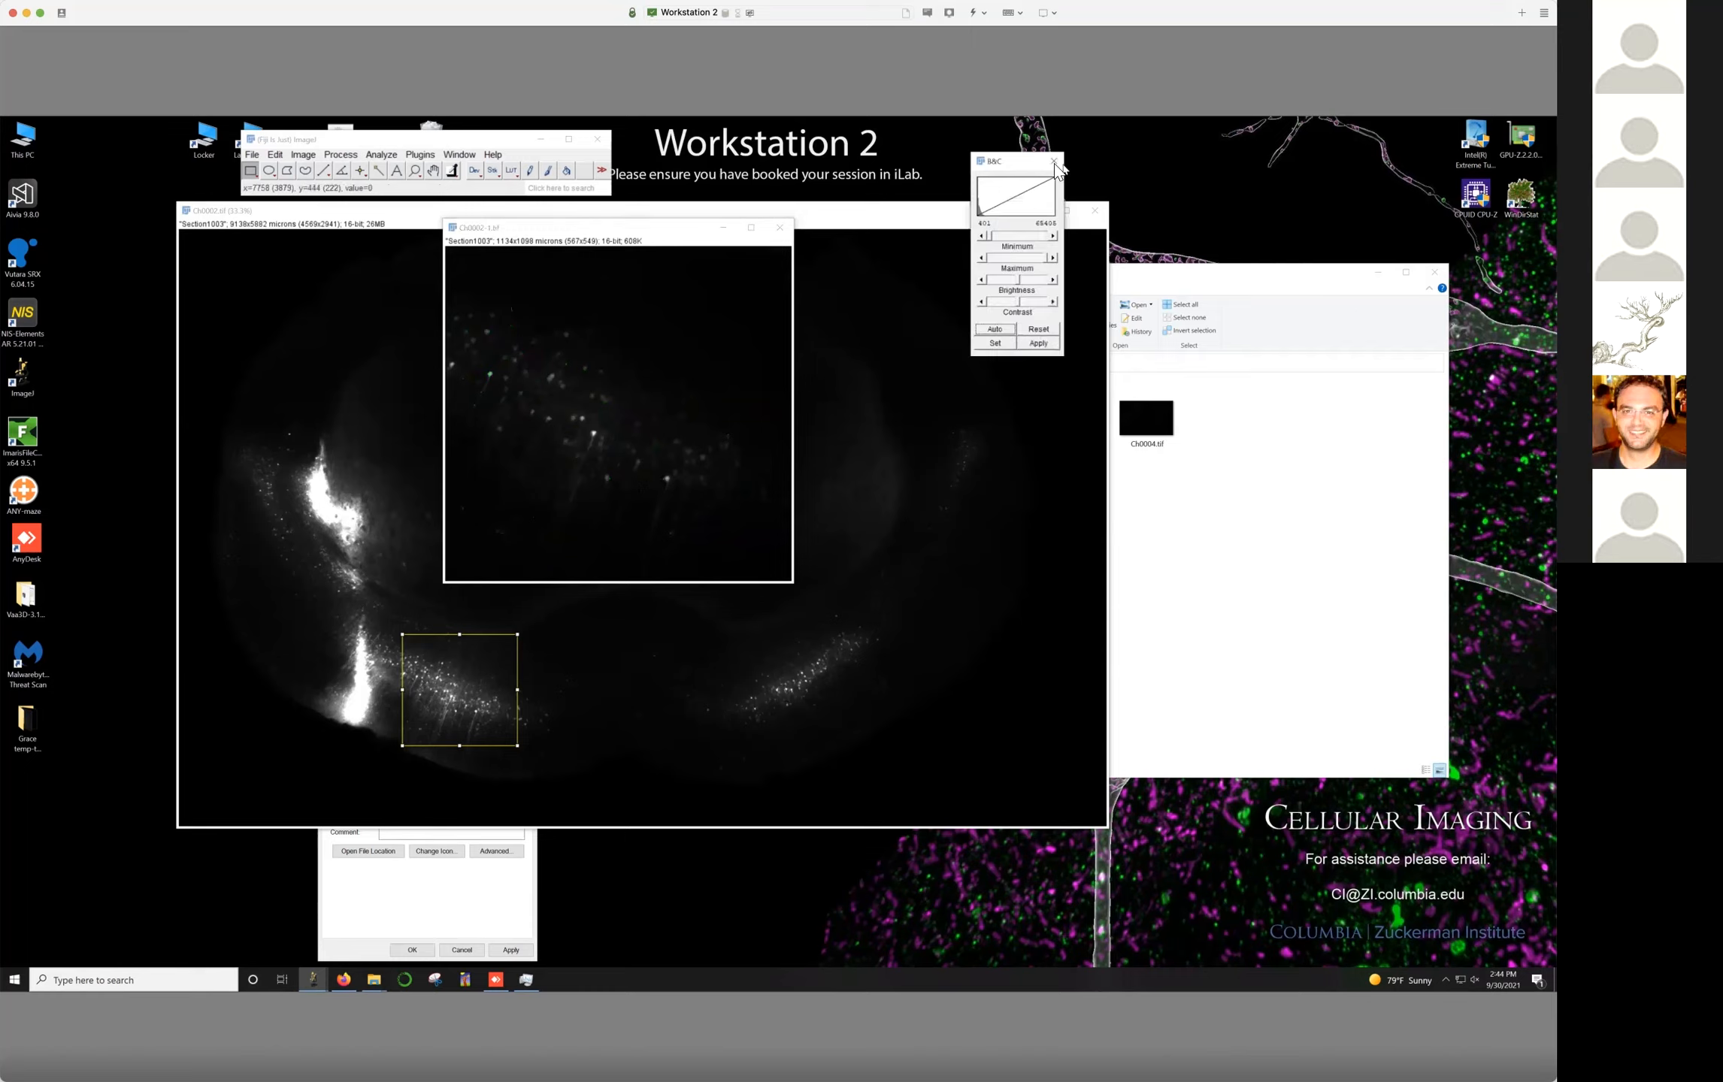
pyautogui.moveTo(1013, 162); pyautogui.dragTo(1086, 139)
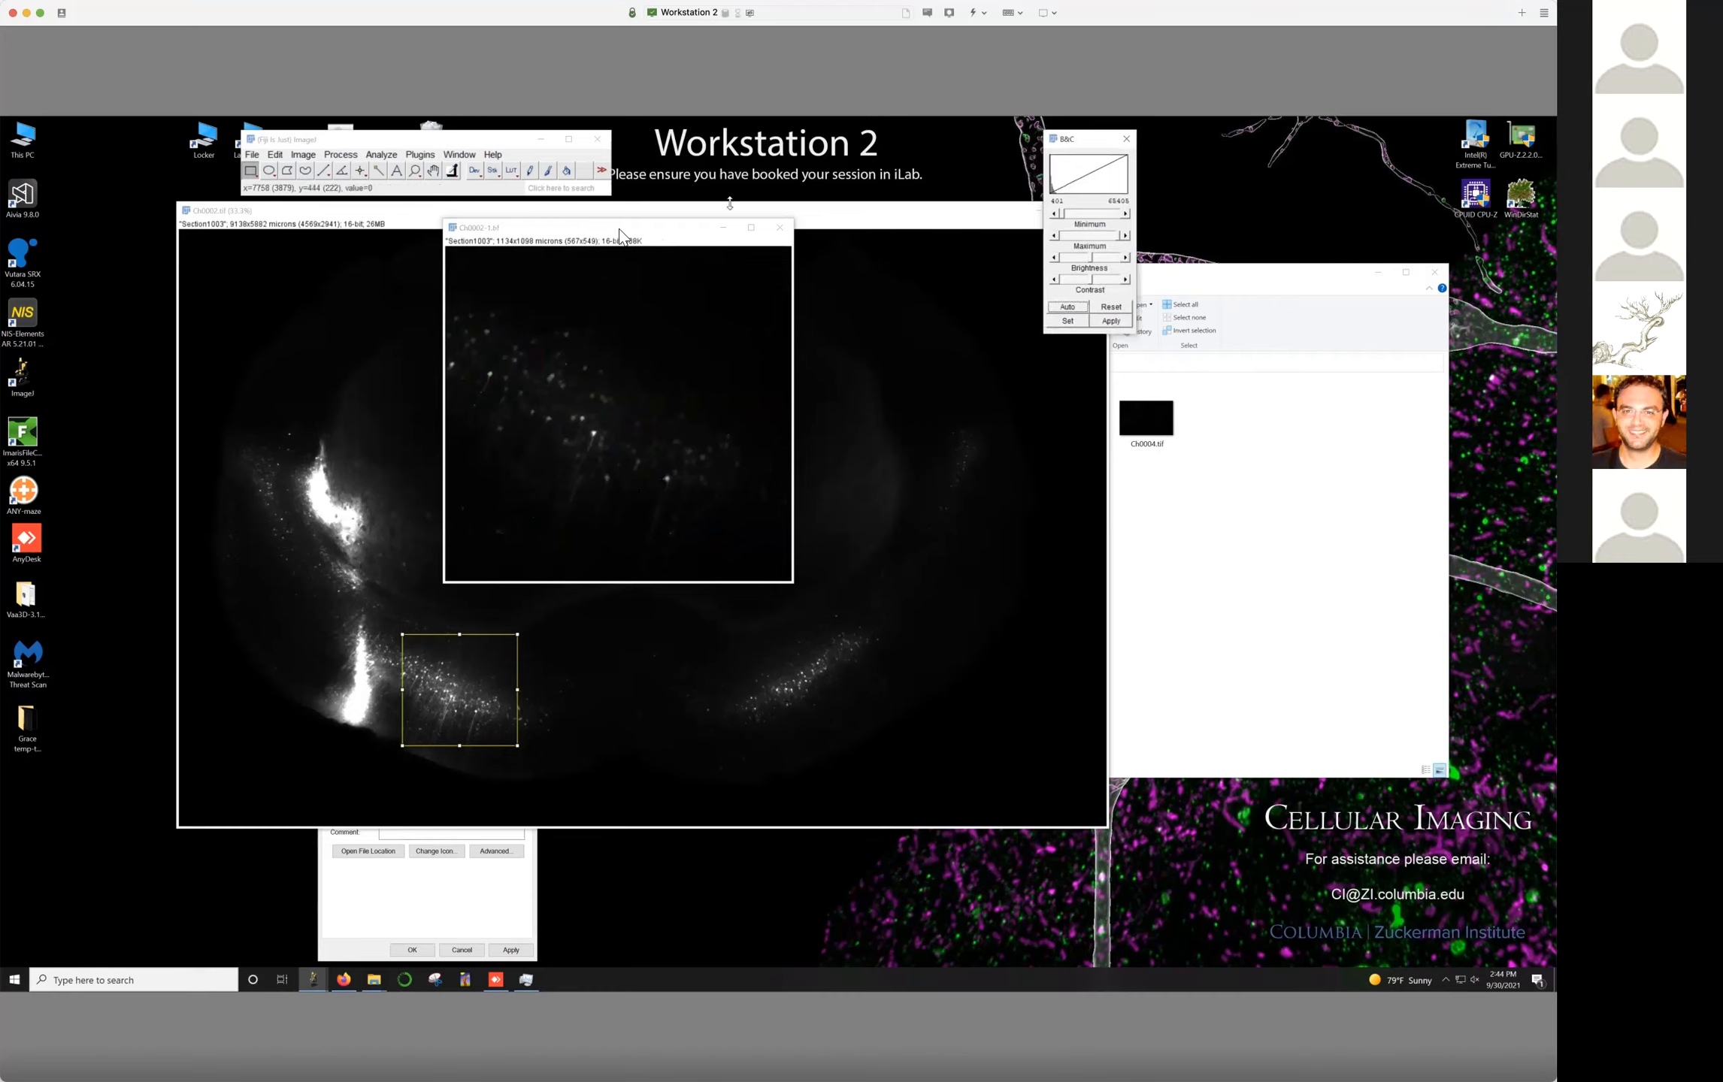
pyautogui.click(616, 225)
pyautogui.hotkey('ctrl', 'shift', 'd')
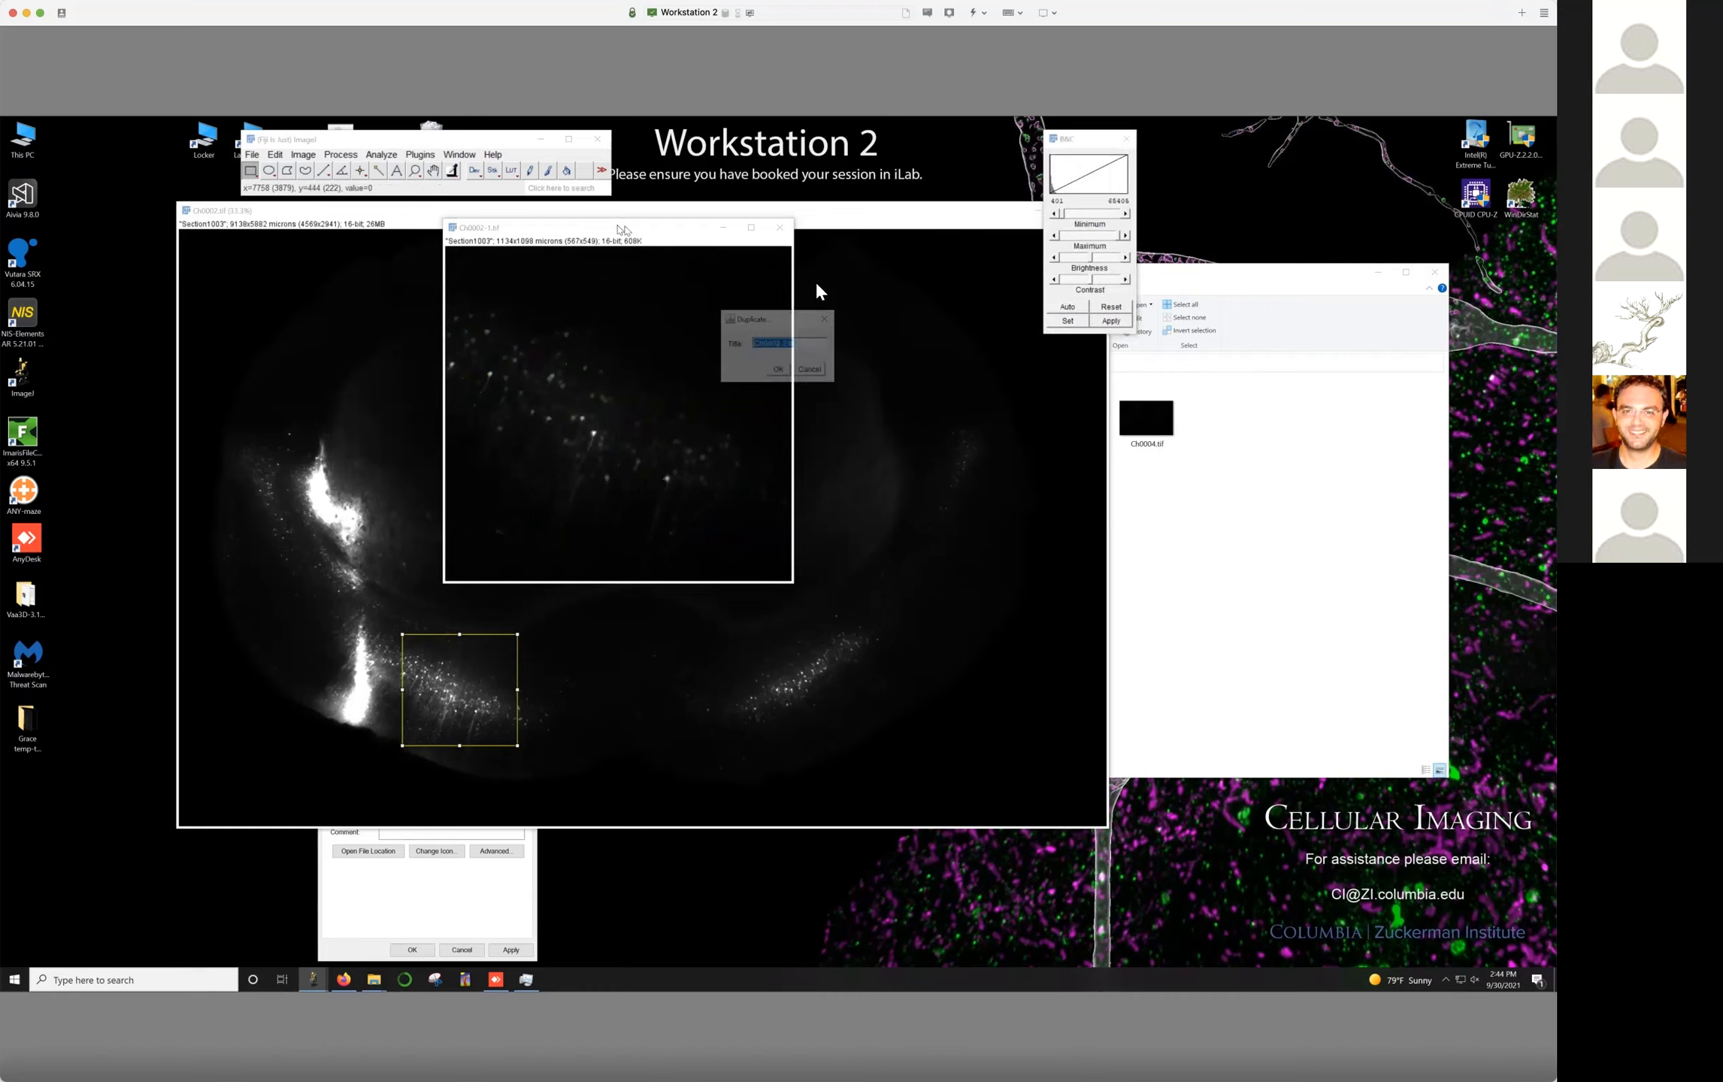
pyautogui.click(793, 368)
pyautogui.moveTo(400, 229); pyautogui.dragTo(814, 211)
pyautogui.moveTo(1114, 236); pyautogui.dragTo(1075, 235)
pyautogui.click(1110, 321)
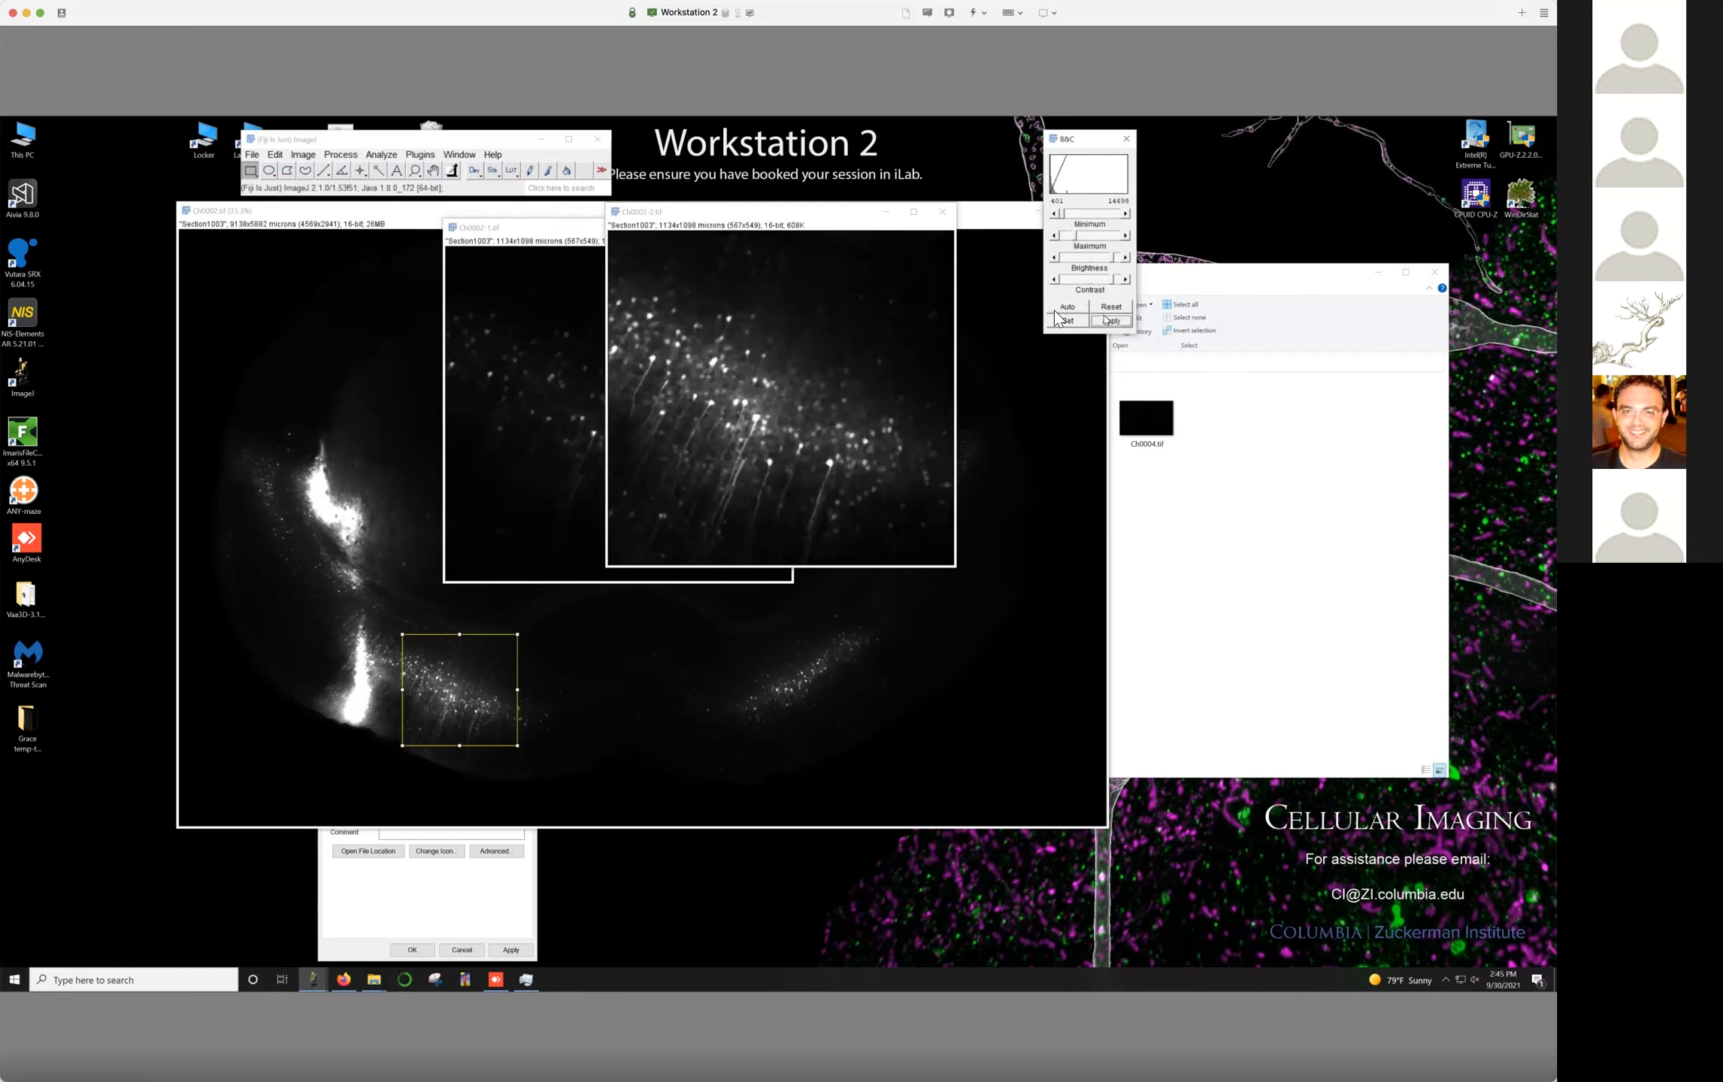
# Subtract the background from the brightened cell crop with a rolling ball radius of 7 pixels
pyautogui.click(798, 384)
pyautogui.click(342, 154)
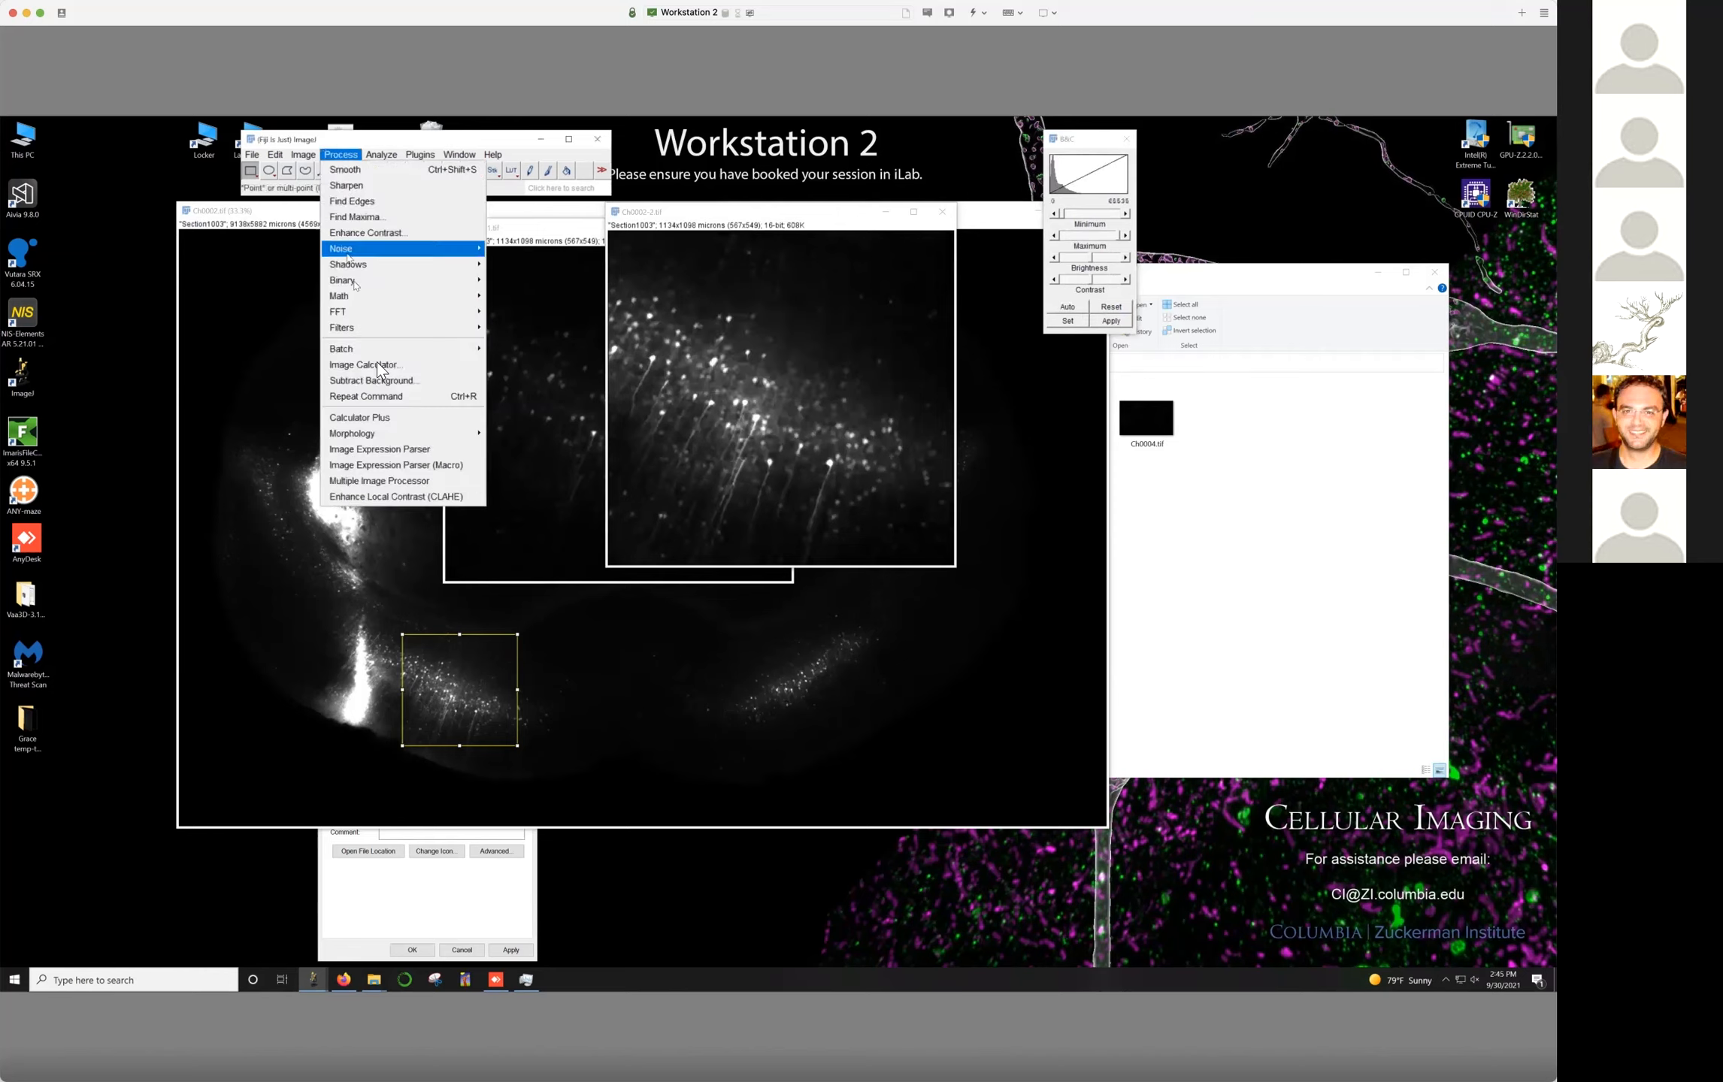
pyautogui.moveTo(373, 328)
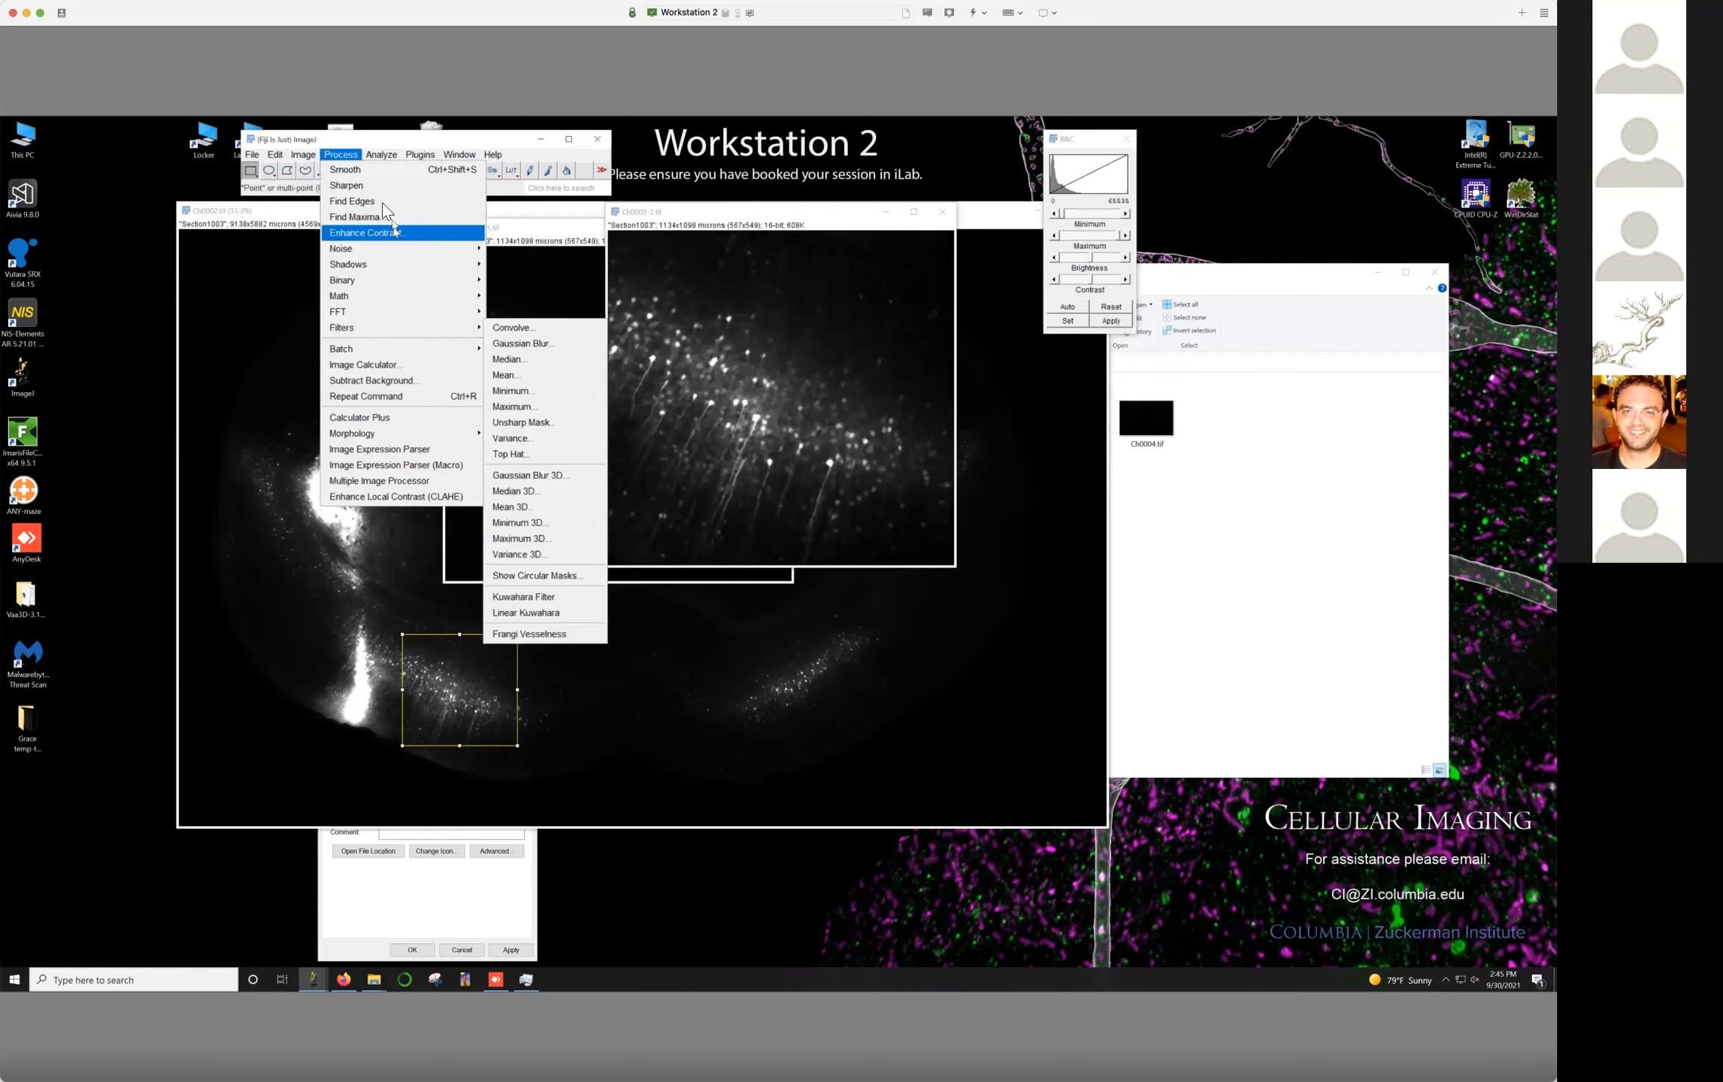
pyautogui.click(385, 381)
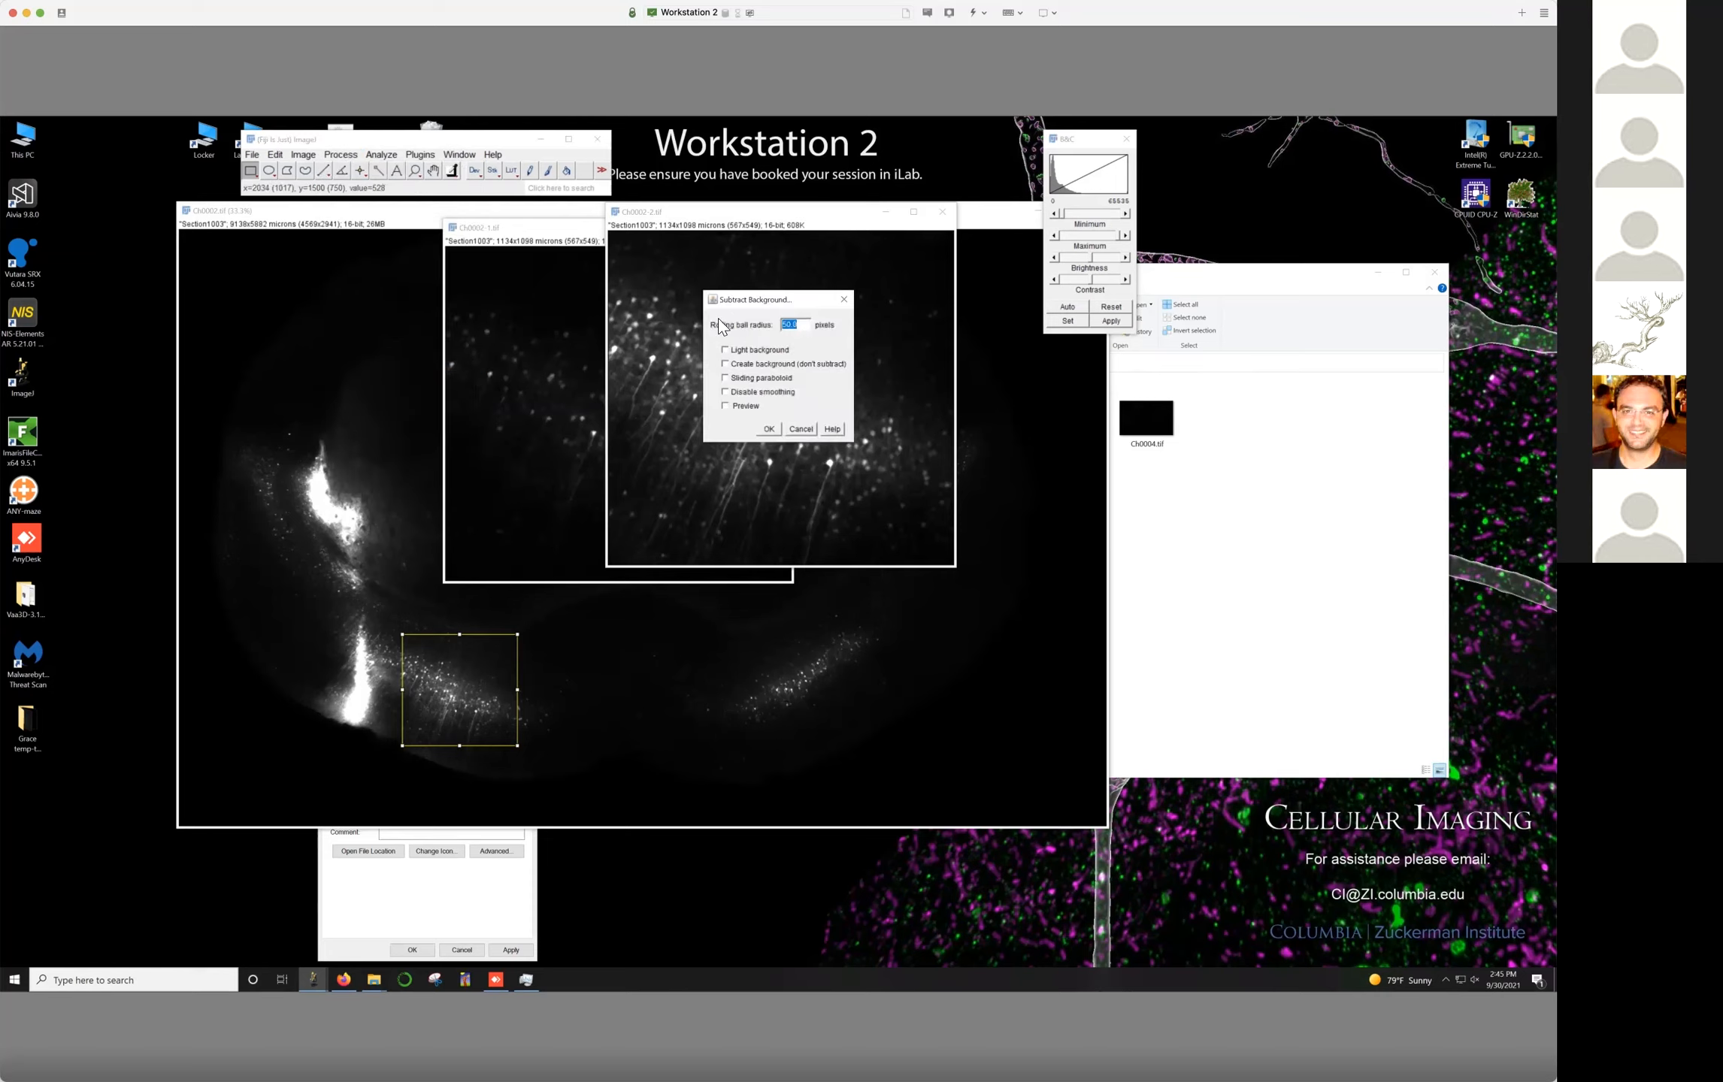
pyautogui.write('7')
pyautogui.press('Return')
# Place the background-subtracted crop beside the original crop and lower the display maximum to brighten the cells for comparison
pyautogui.moveTo(798, 212); pyautogui.dragTo(946, 229)
pyautogui.moveTo(1076, 144); pyautogui.dragTo(1252, 158)
pyautogui.moveTo(1276, 247); pyautogui.dragTo(1246, 247)
pyautogui.click(595, 230)
# Draw a straight line about 425 microns long through the cells in the original crop and plot its intensity profile
pyautogui.click(323, 170)
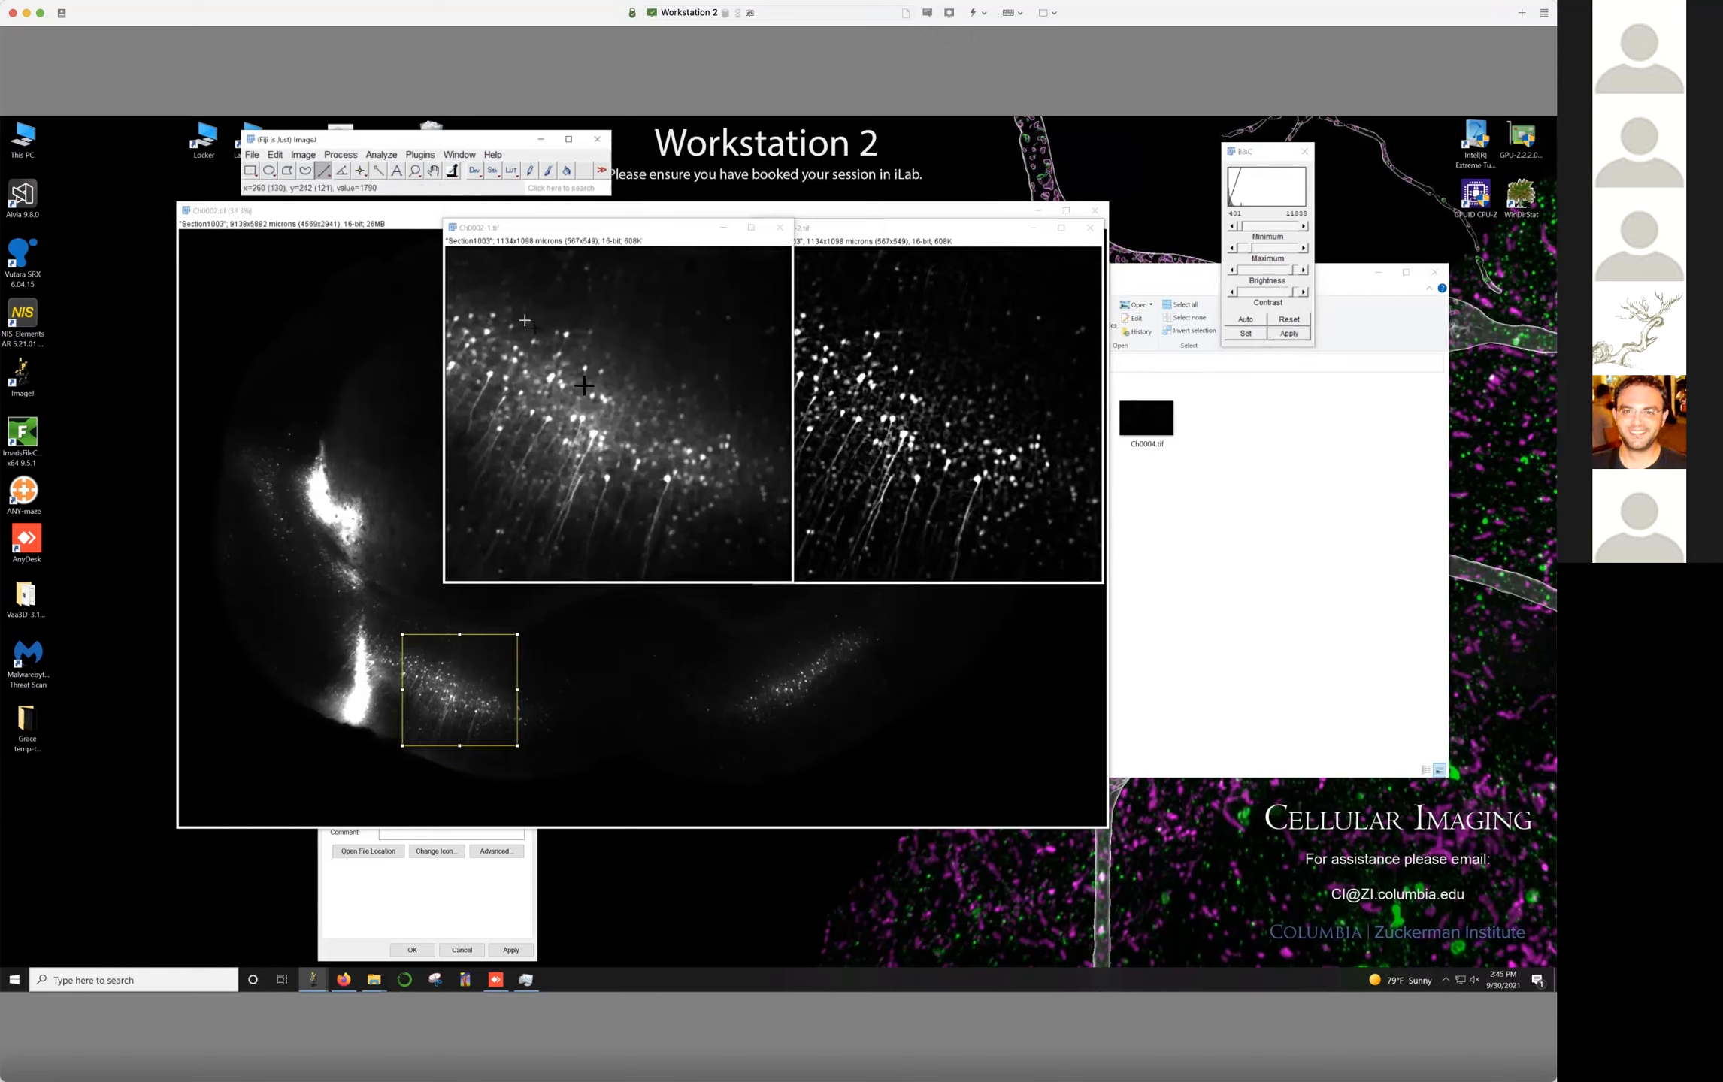
pyautogui.moveTo(583, 351); pyautogui.dragTo(598, 426)
pyautogui.moveTo(583, 351); pyautogui.dragTo(573, 300)
pyautogui.hotkey('ctrl', 'k')
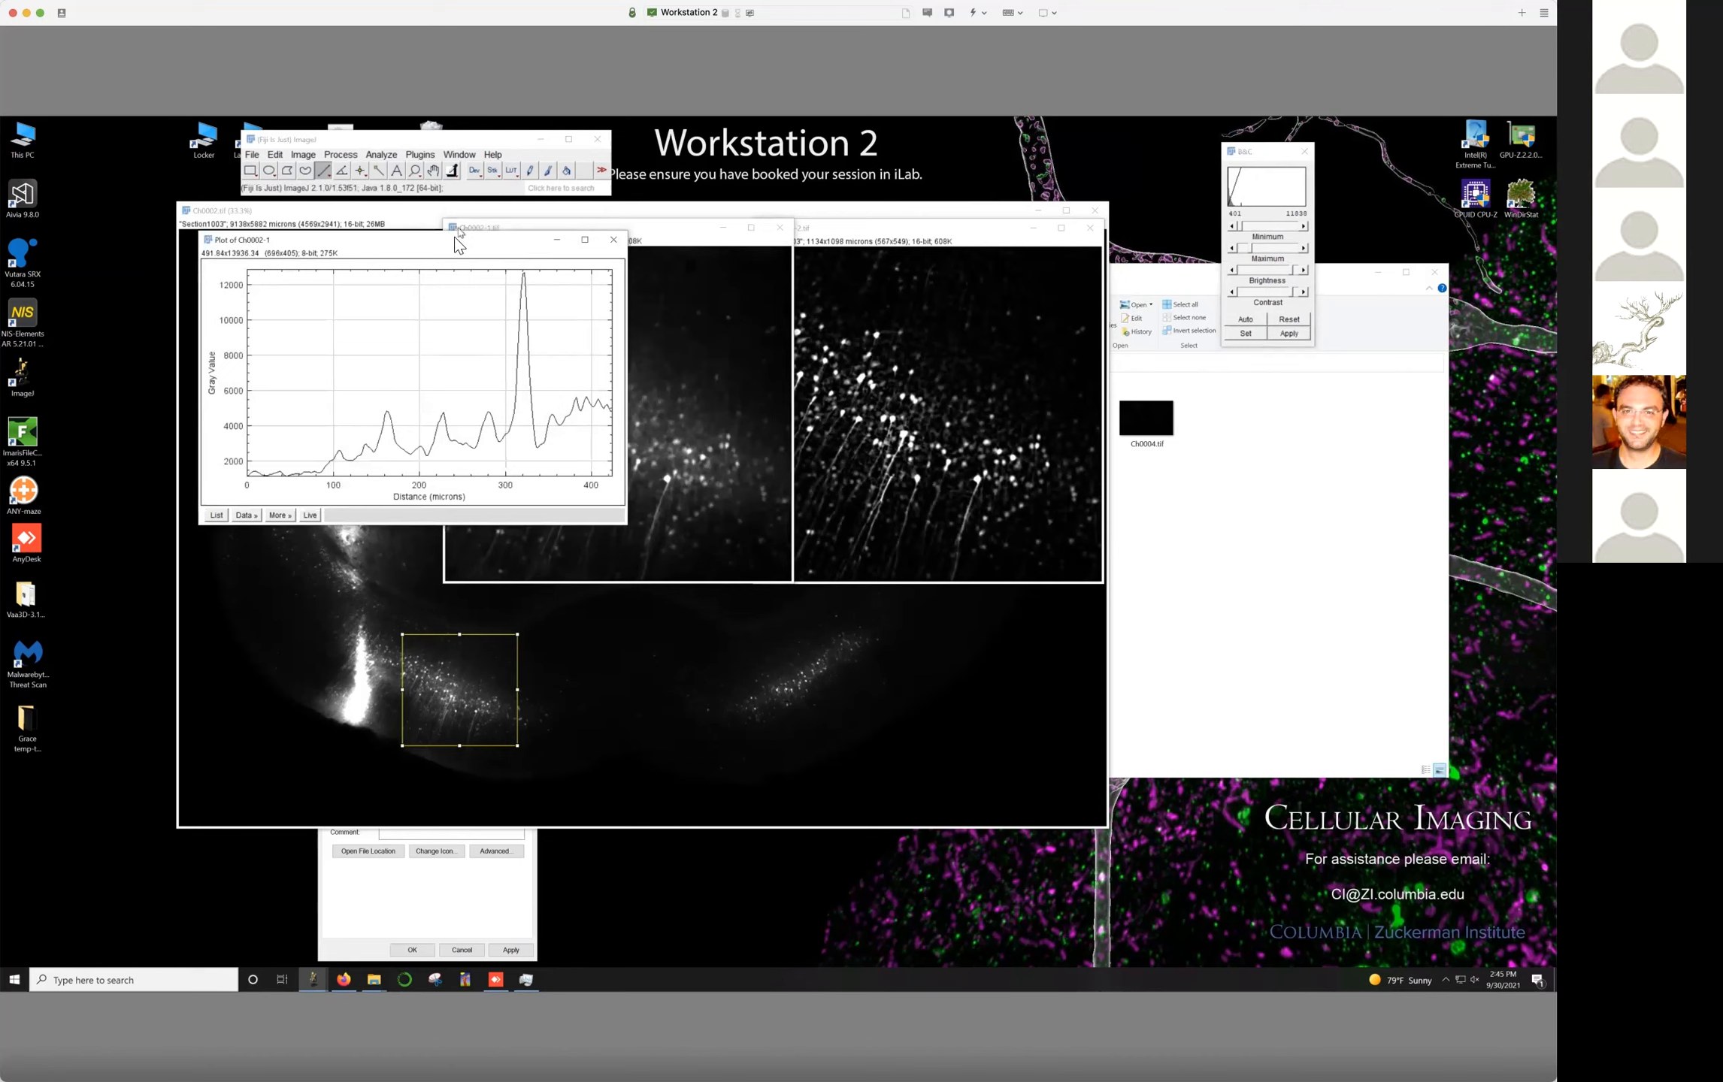
pyautogui.moveTo(451, 243); pyautogui.dragTo(311, 236)
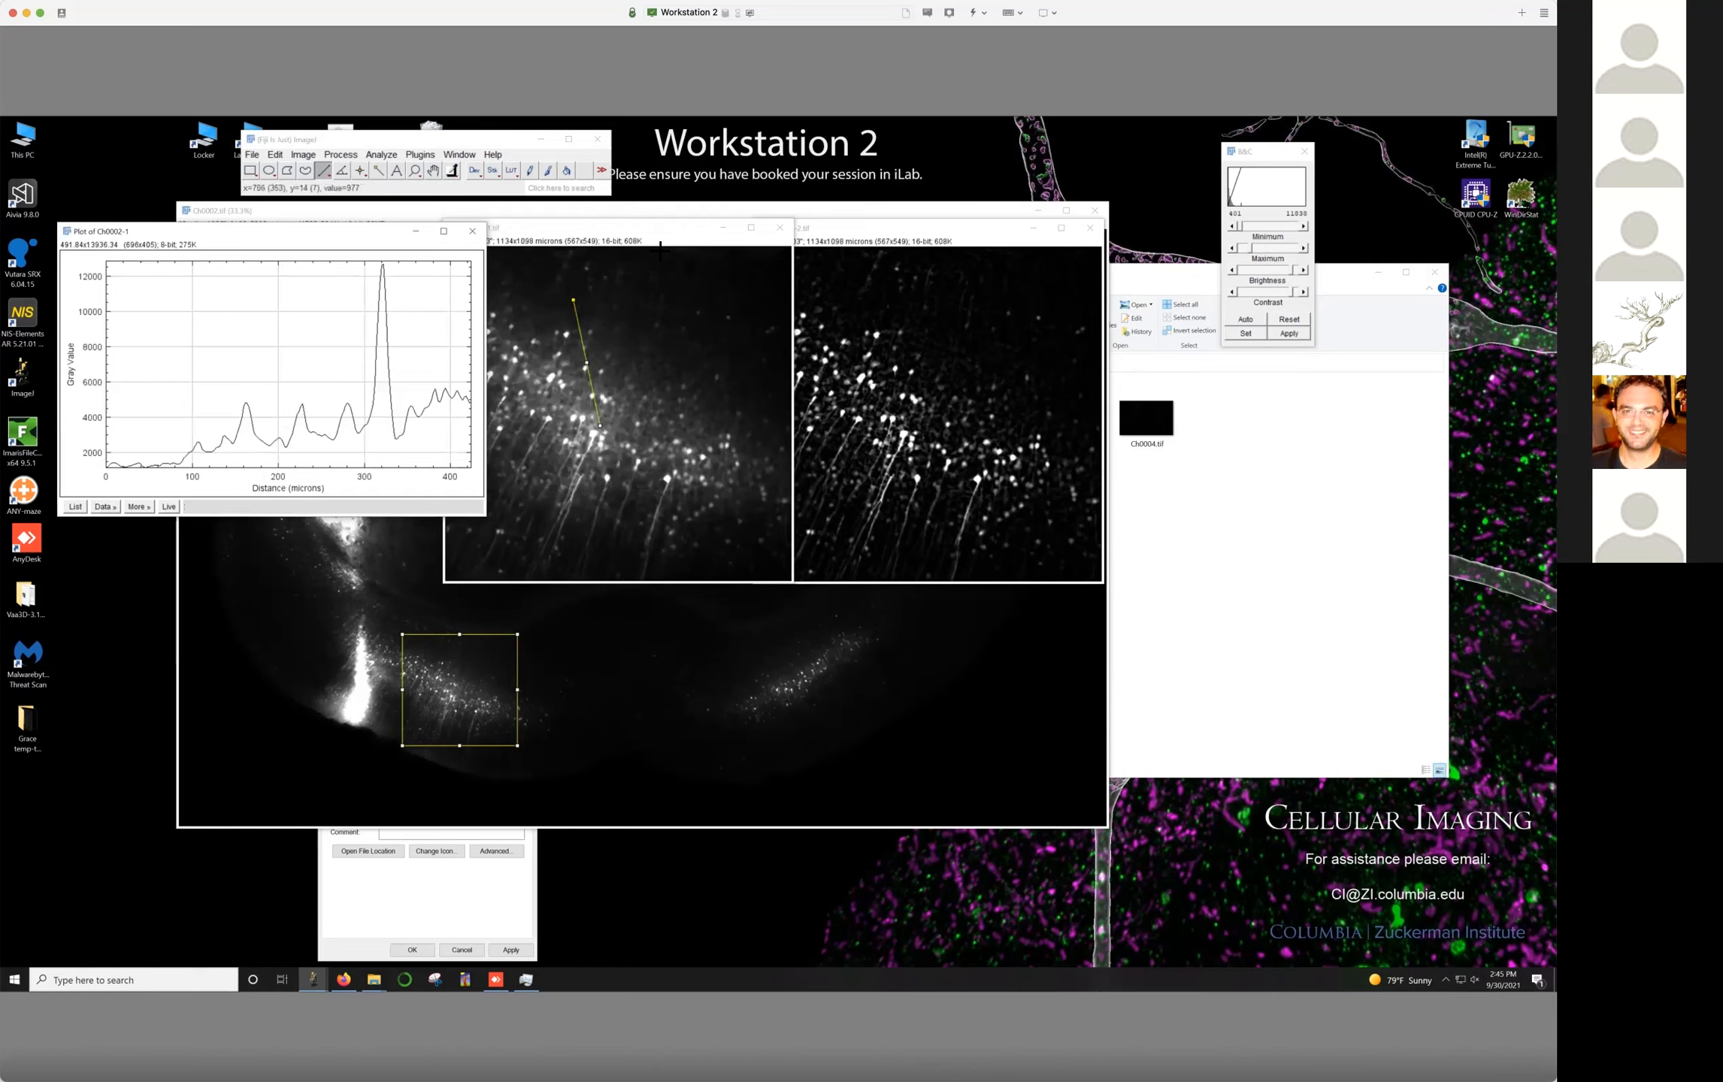
# Separate the two crop windows and place the same line selection on the background-subtracted crop through the ROI Manager
pyautogui.click(569, 233)
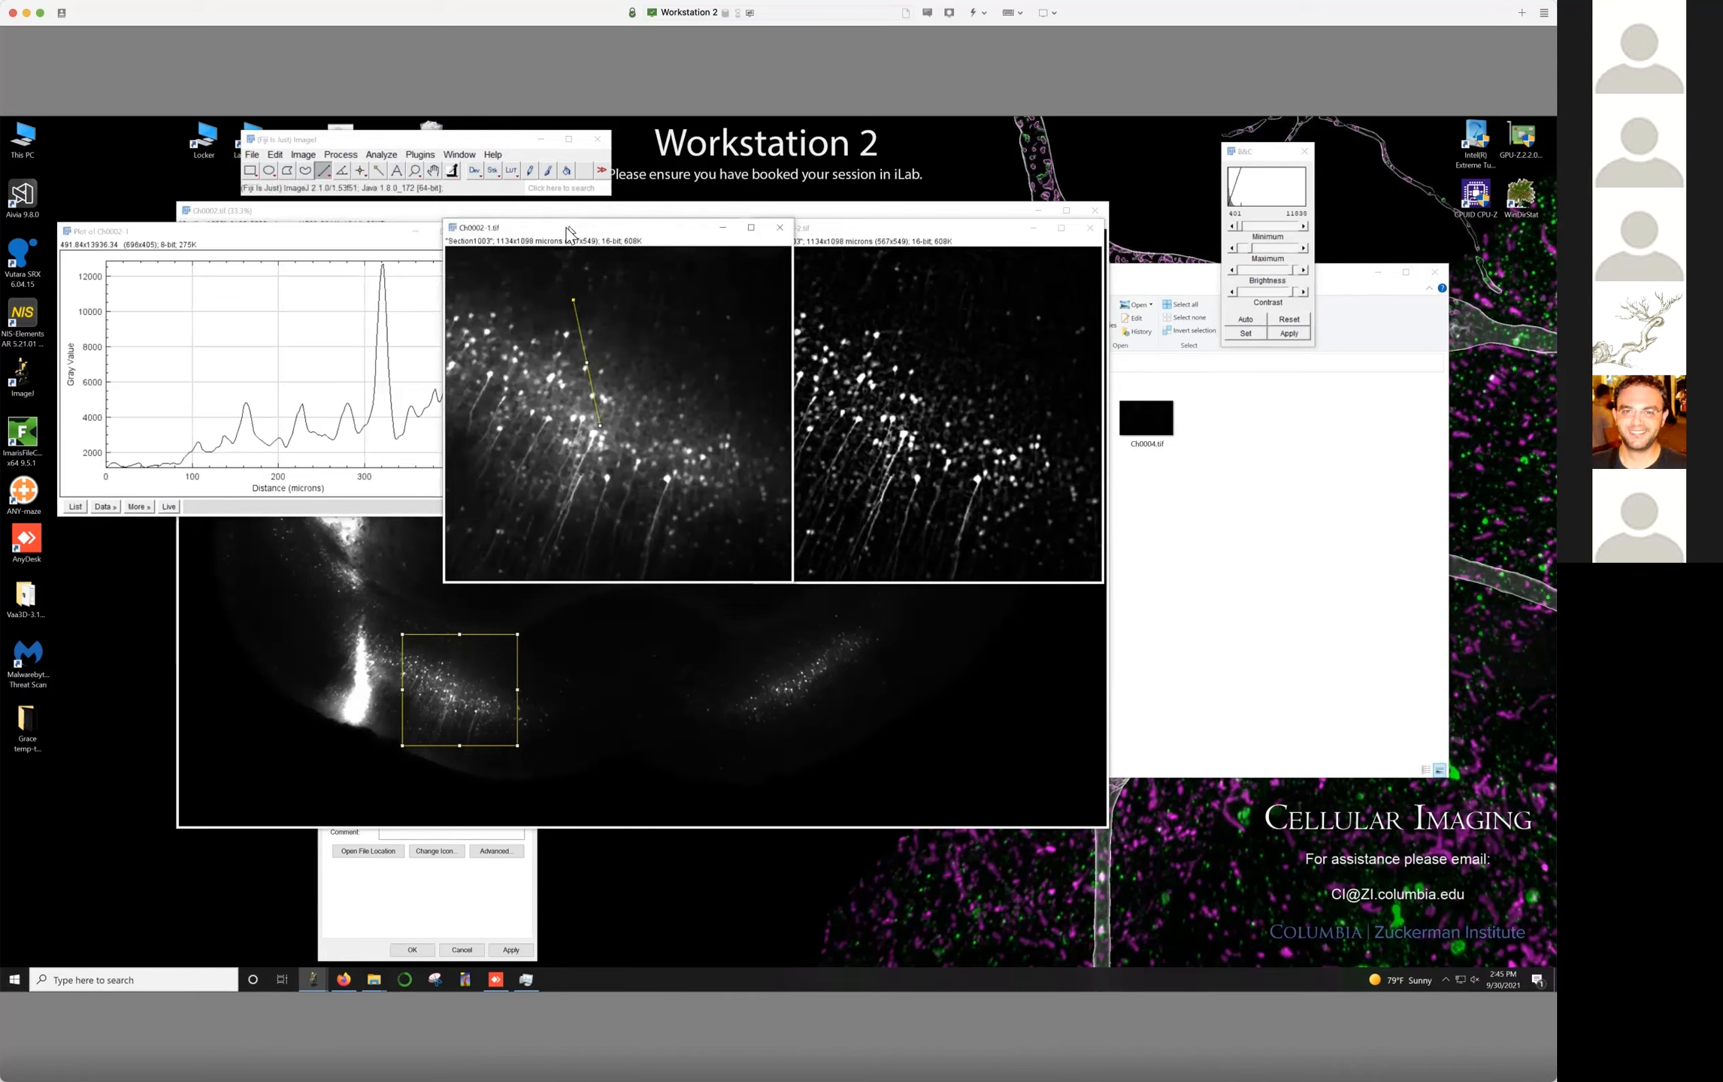
pyautogui.moveTo(567, 234); pyautogui.dragTo(563, 241)
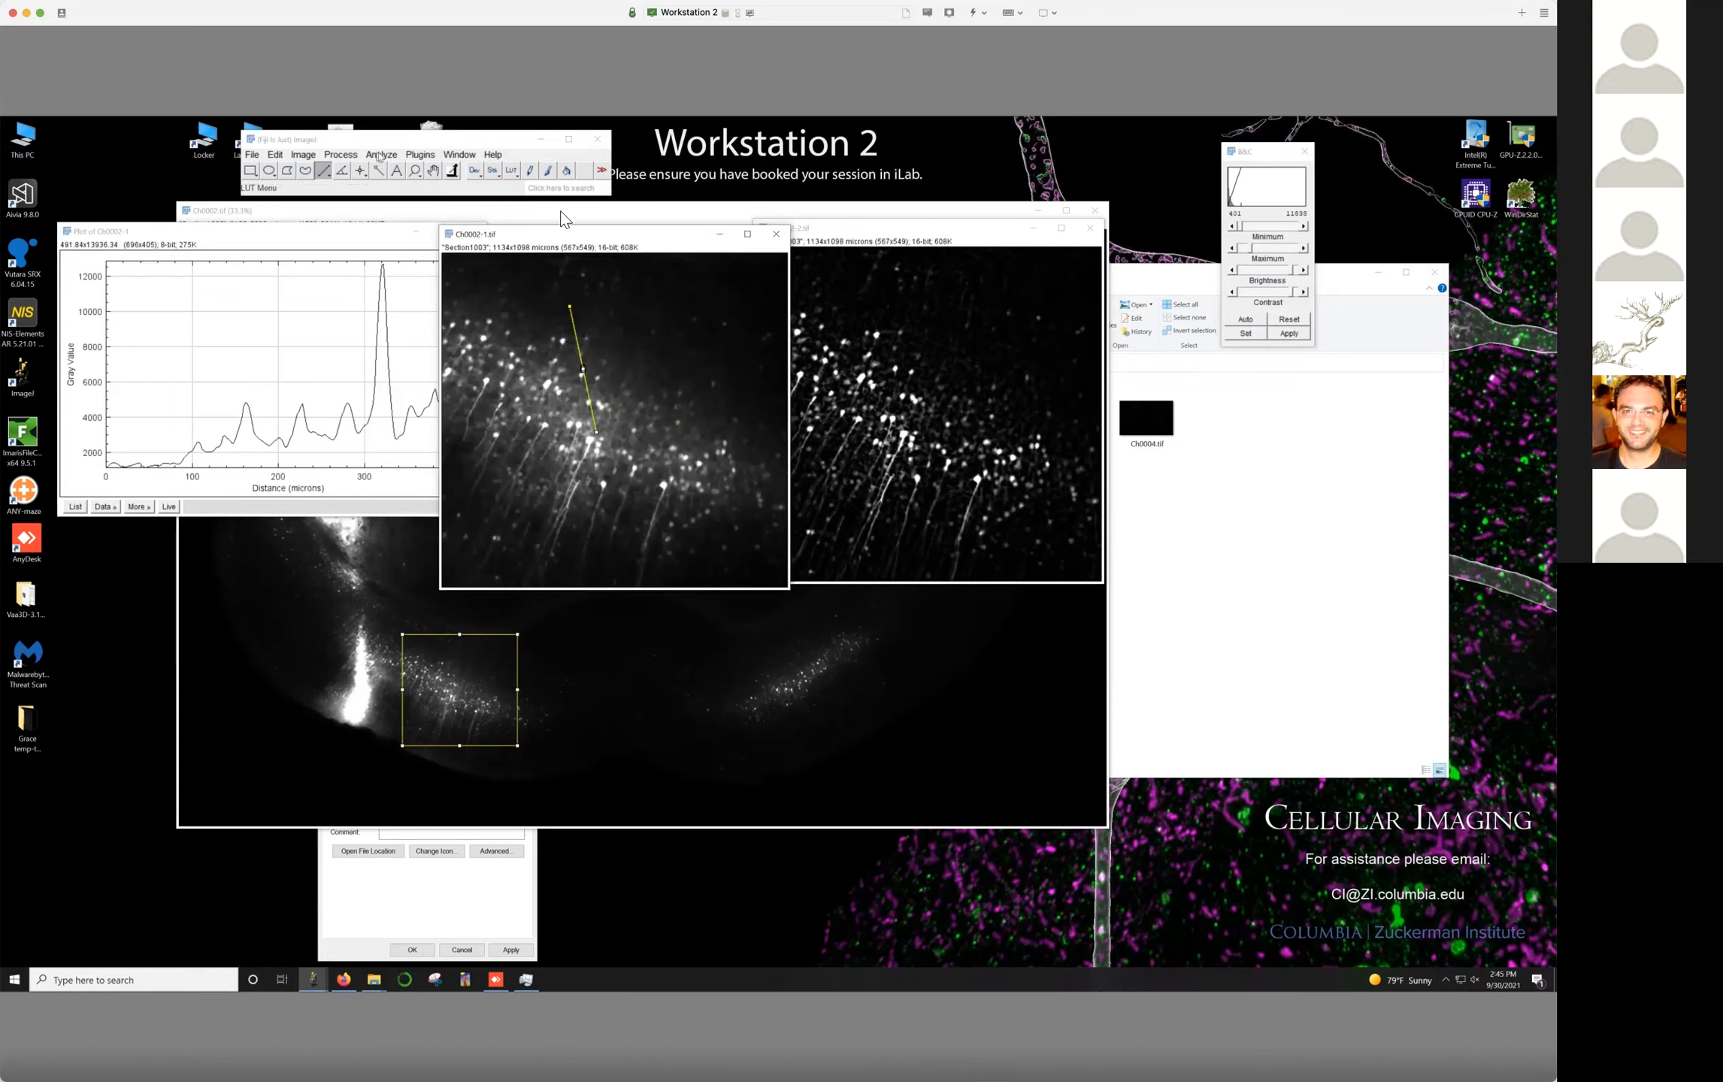
pyautogui.moveTo(887, 228); pyautogui.dragTo(961, 222)
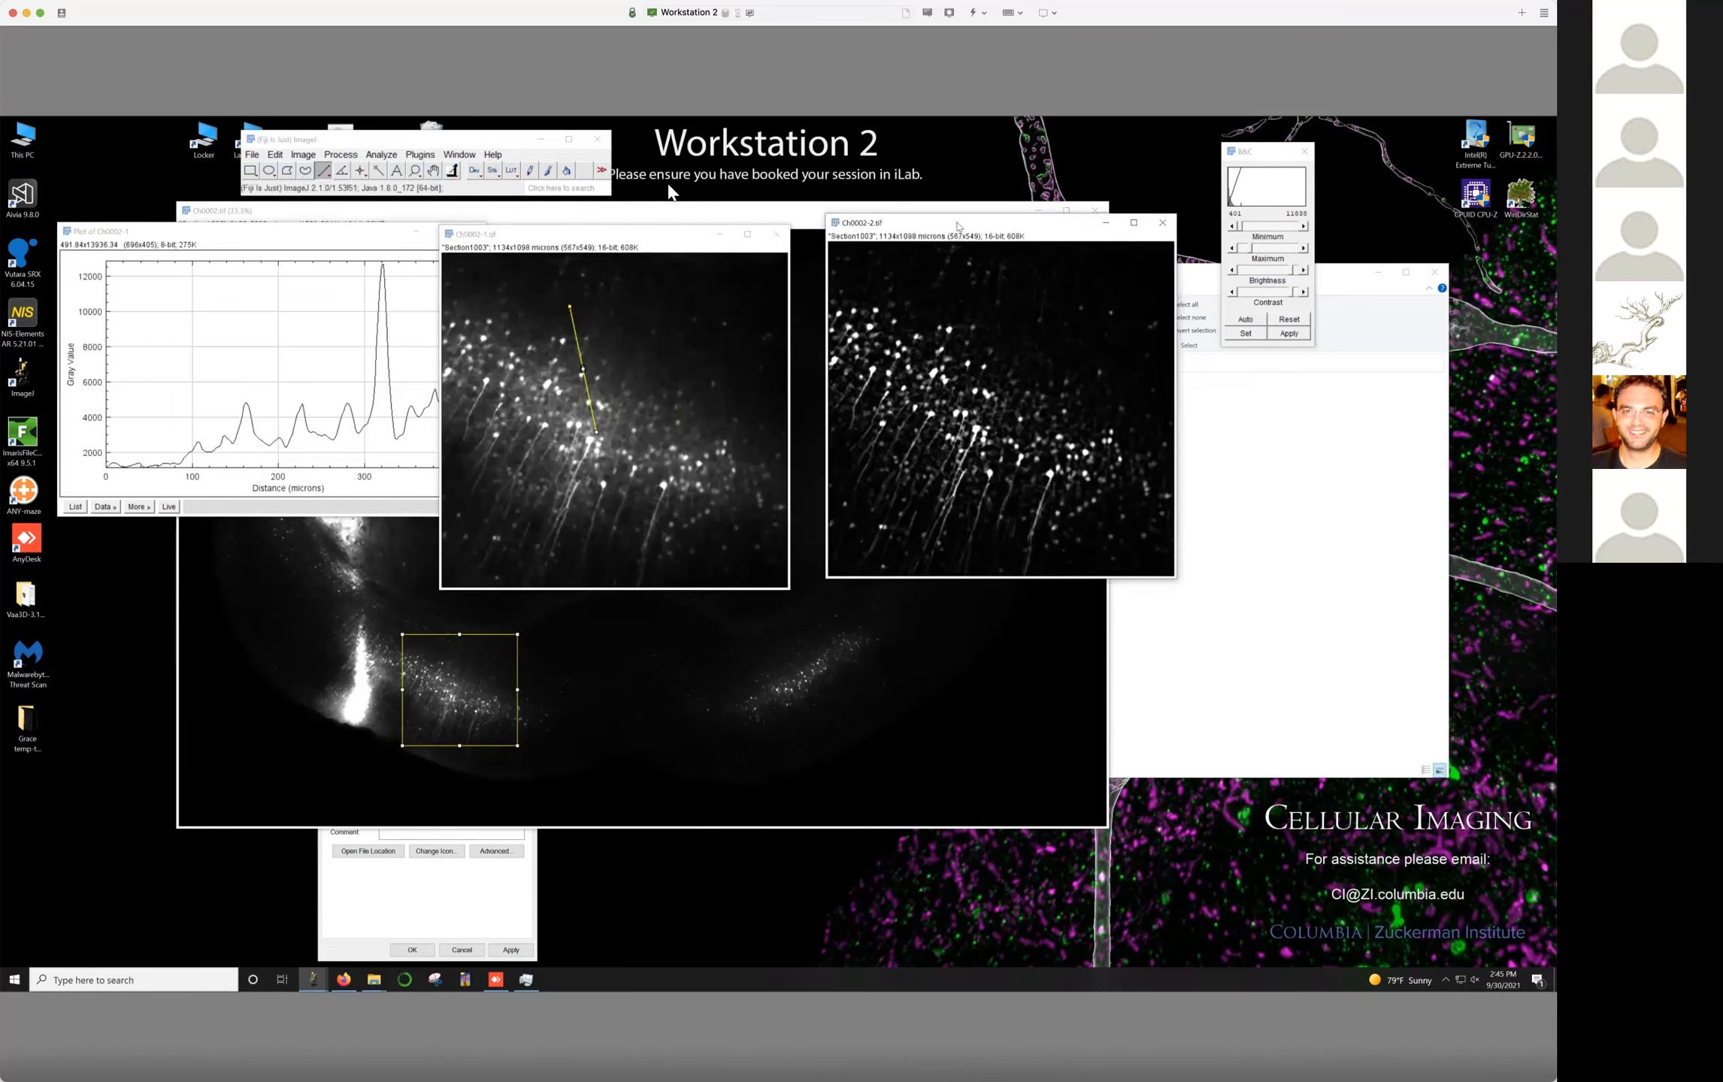
pyautogui.click(382, 156)
pyautogui.moveTo(432, 380)
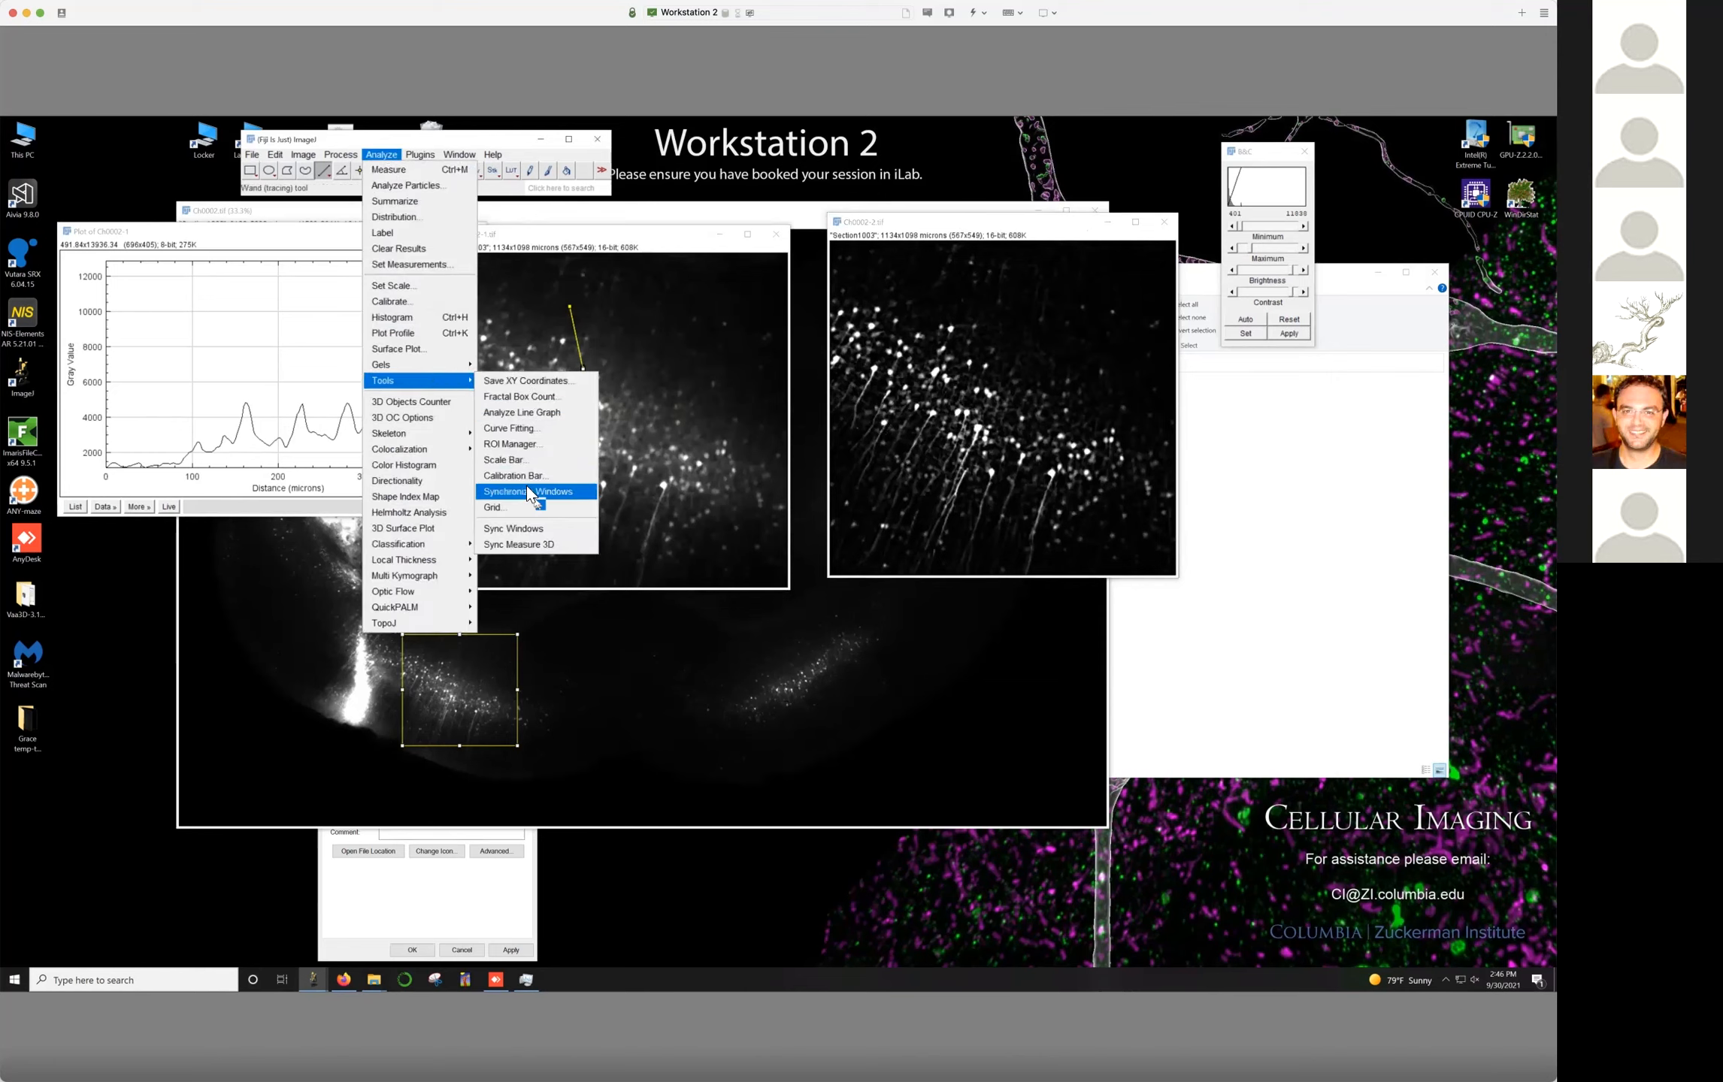
pyautogui.click(508, 443)
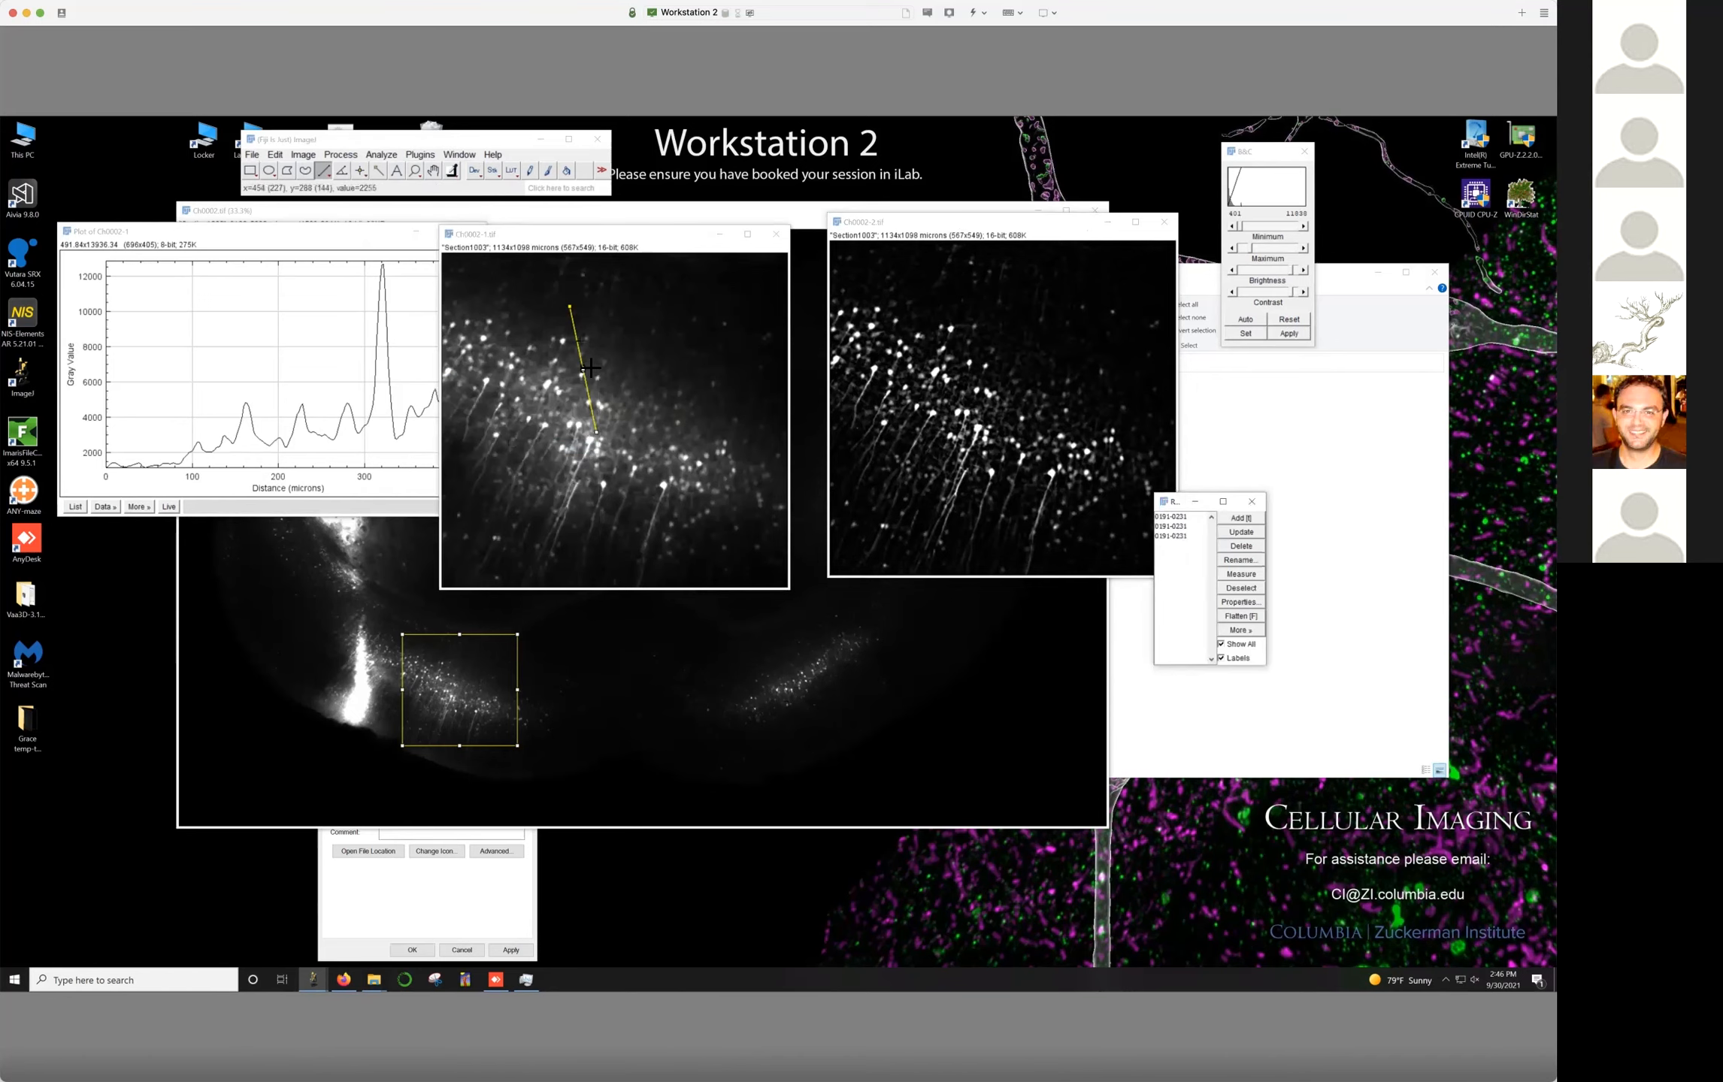
pyautogui.click(974, 231)
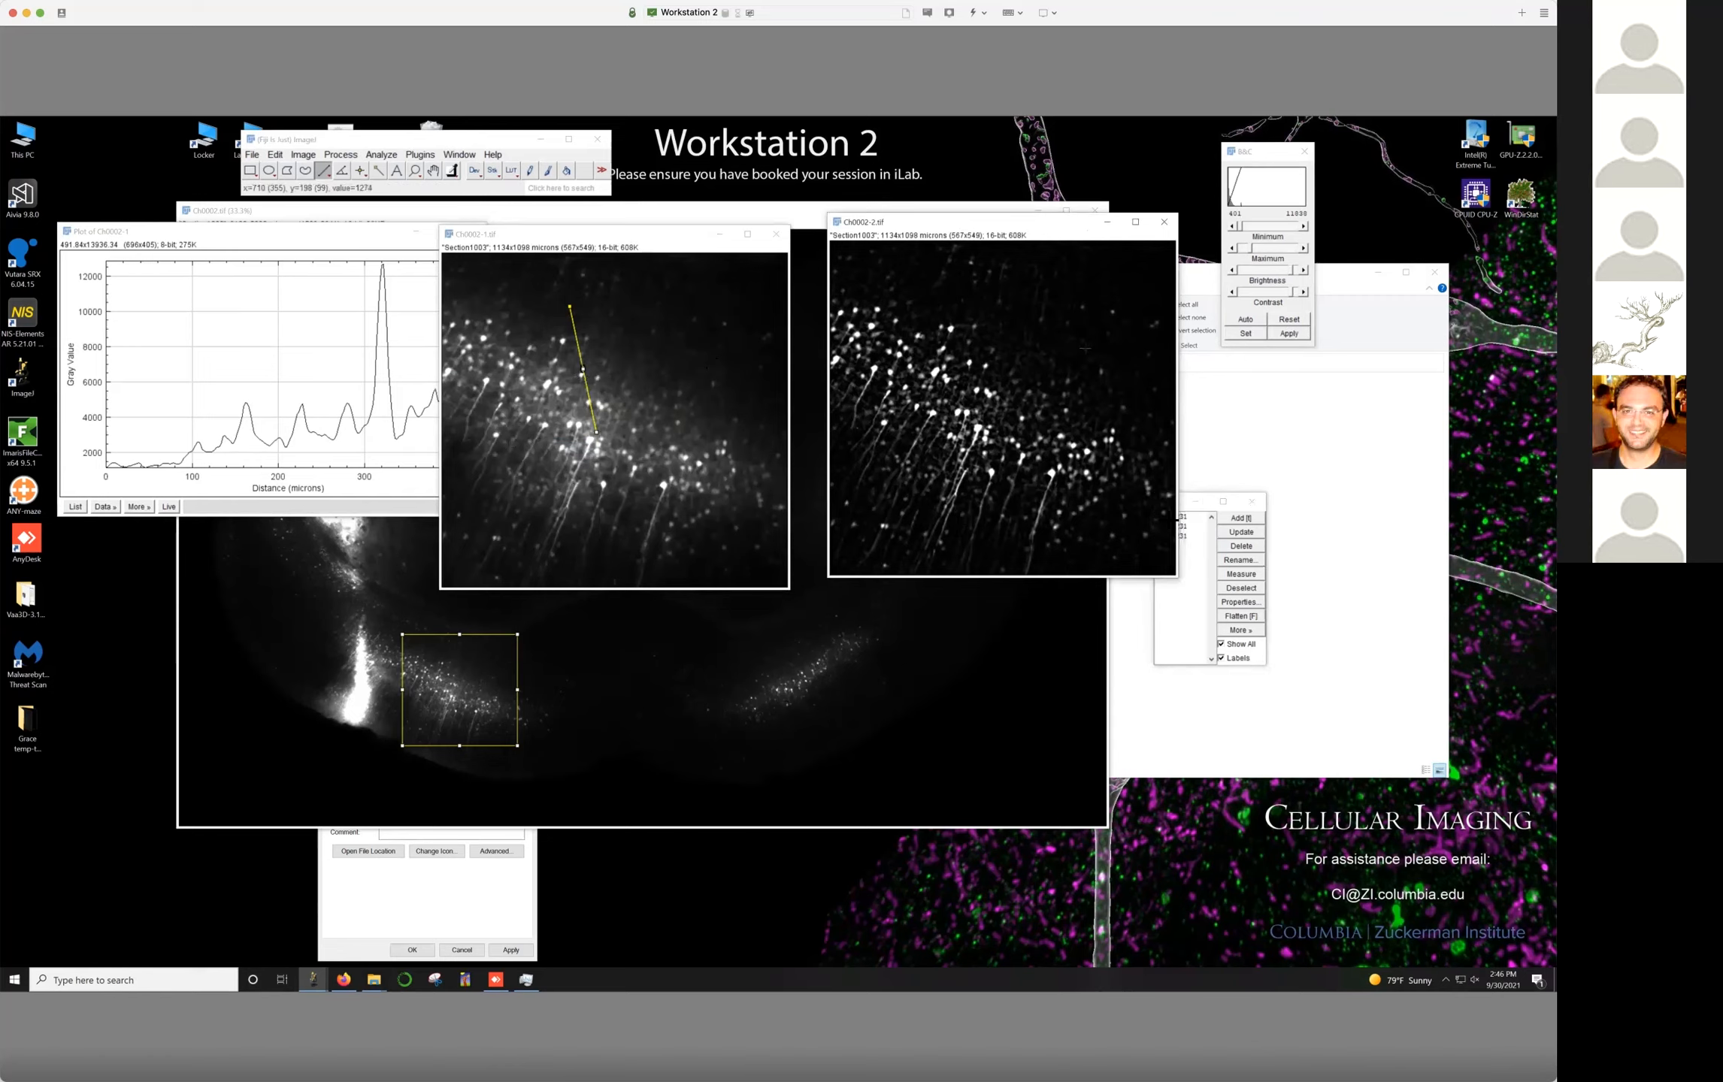
pyautogui.click(1188, 536)
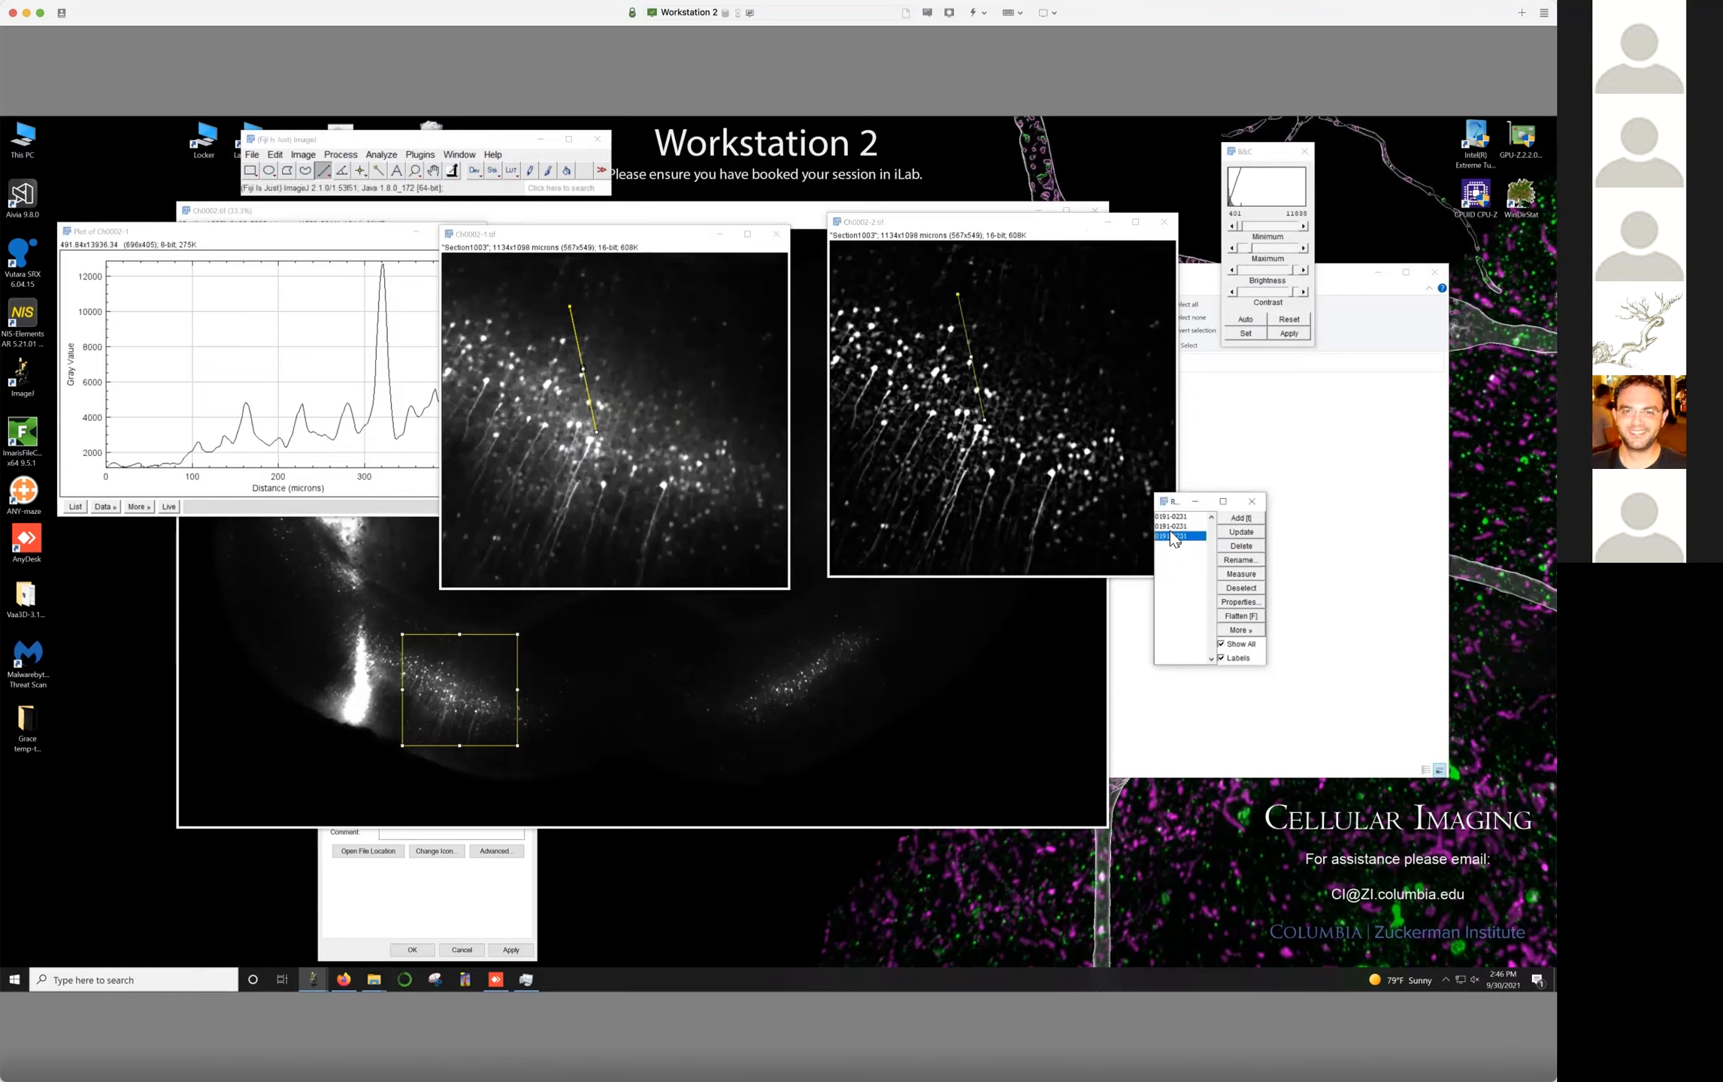
# Plot the line's intensity profile on the background-subtracted crop, compare it with the original crop's profile, and close both plots
pyautogui.hotkey('ctrl', 'k')
pyautogui.moveTo(390, 253); pyautogui.dragTo(268, 524)
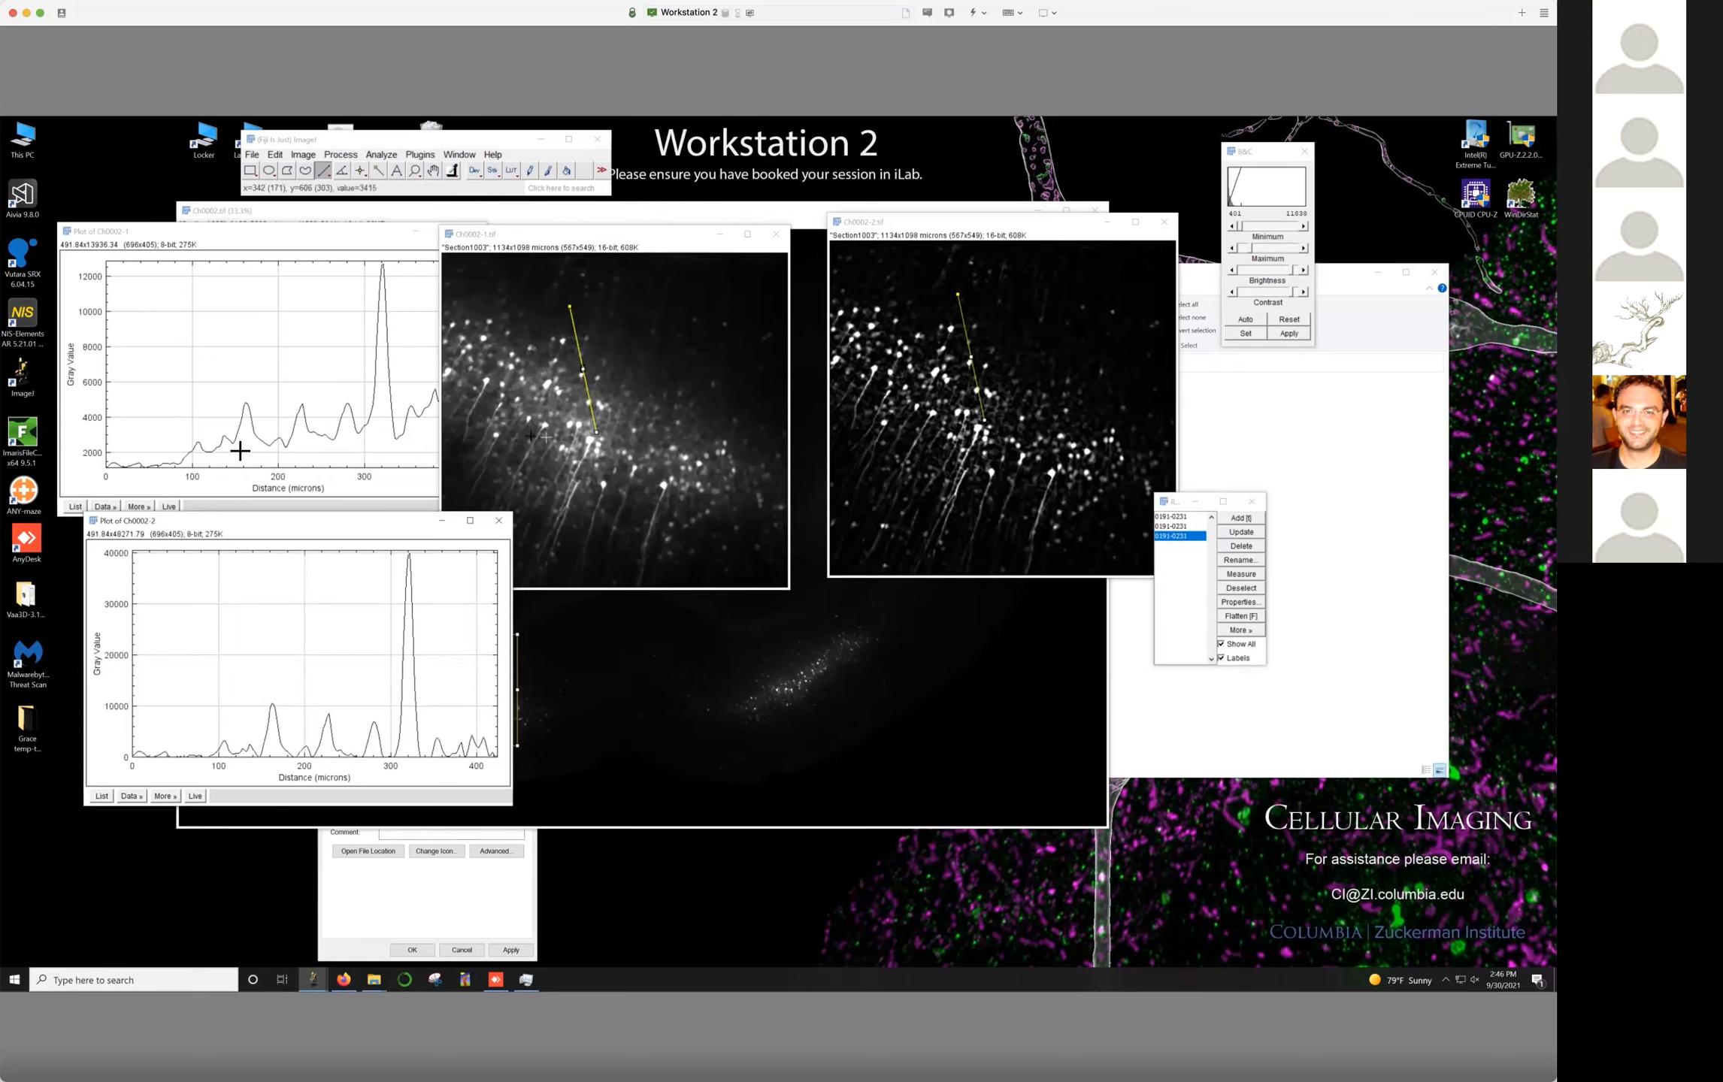
pyautogui.click(299, 277)
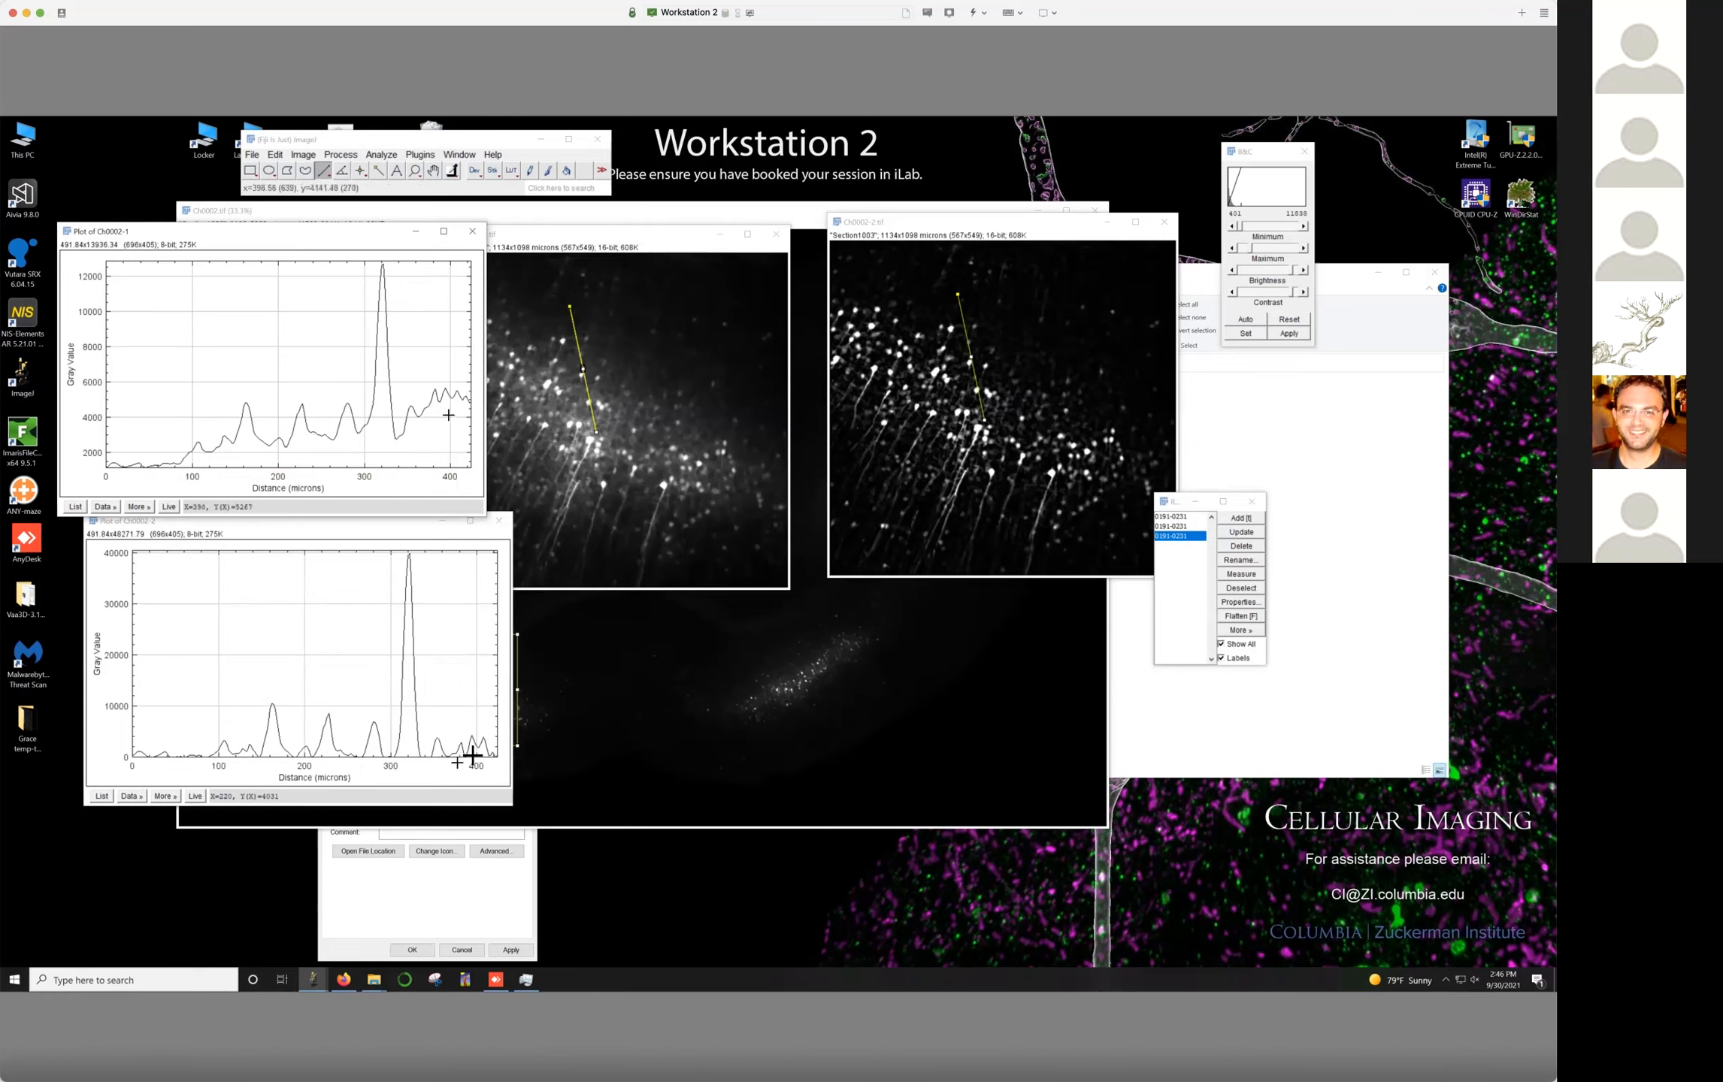
pyautogui.click(498, 522)
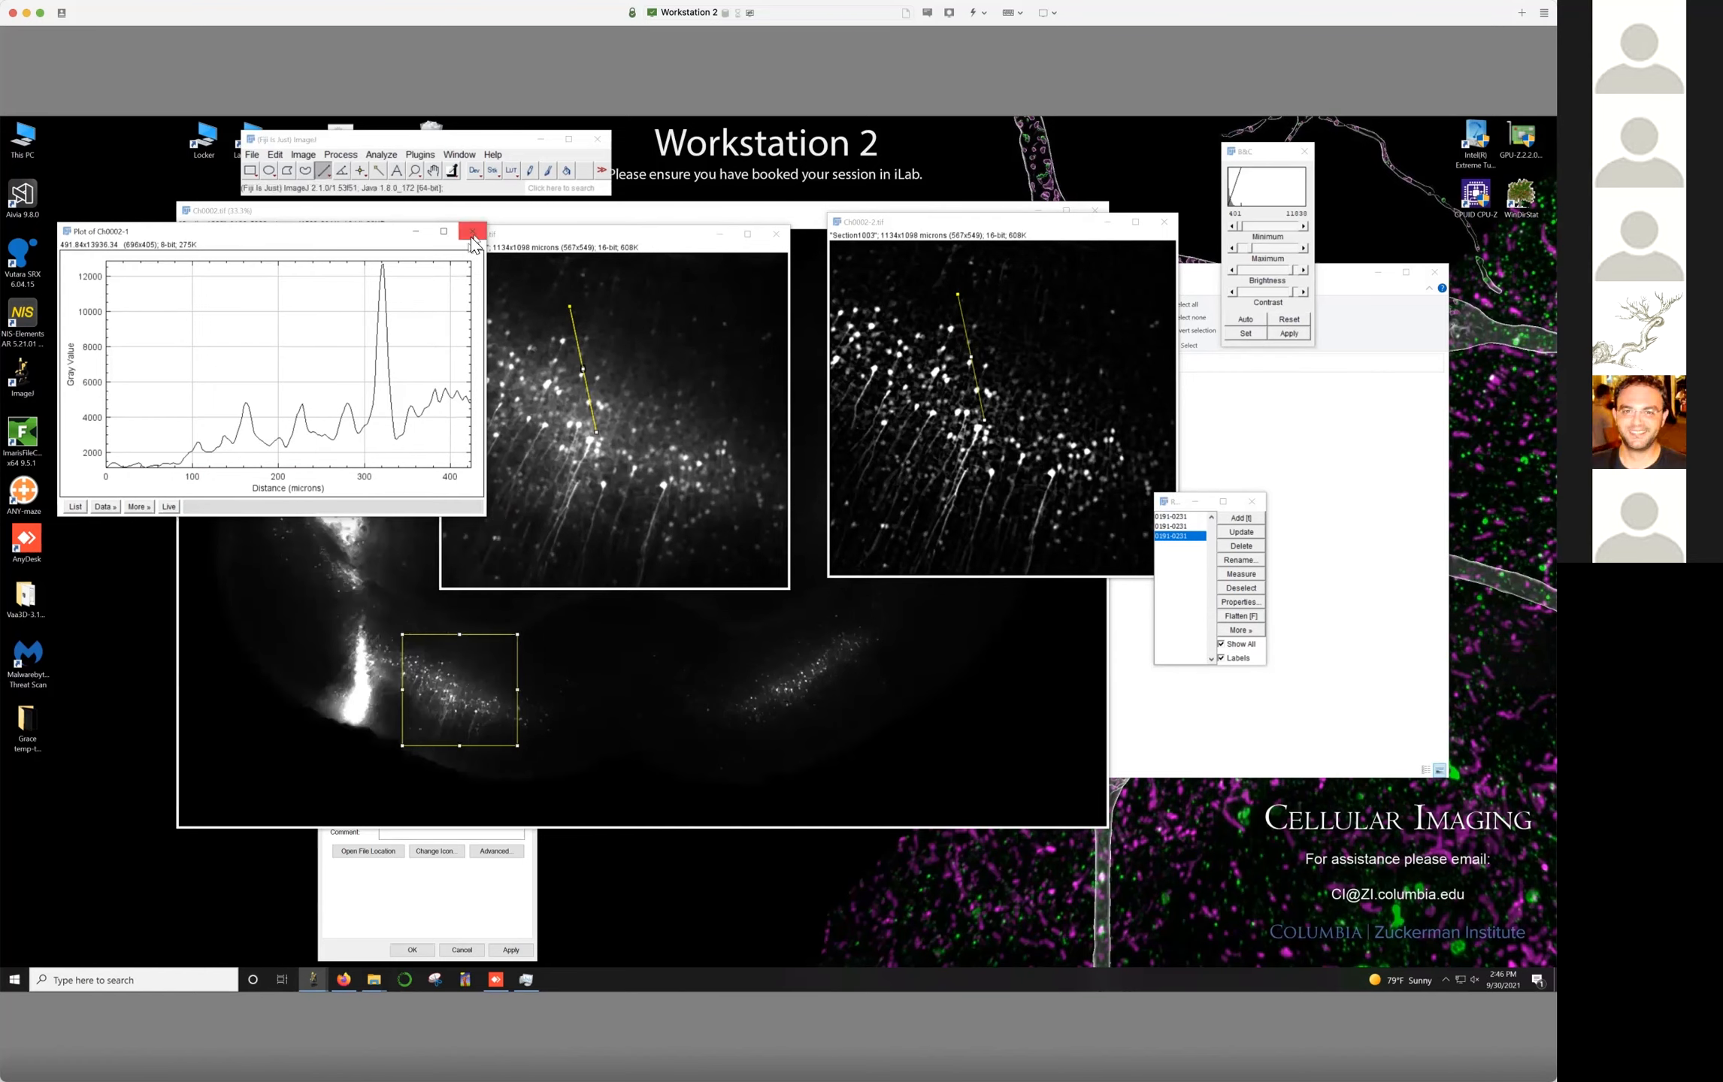
pyautogui.click(472, 234)
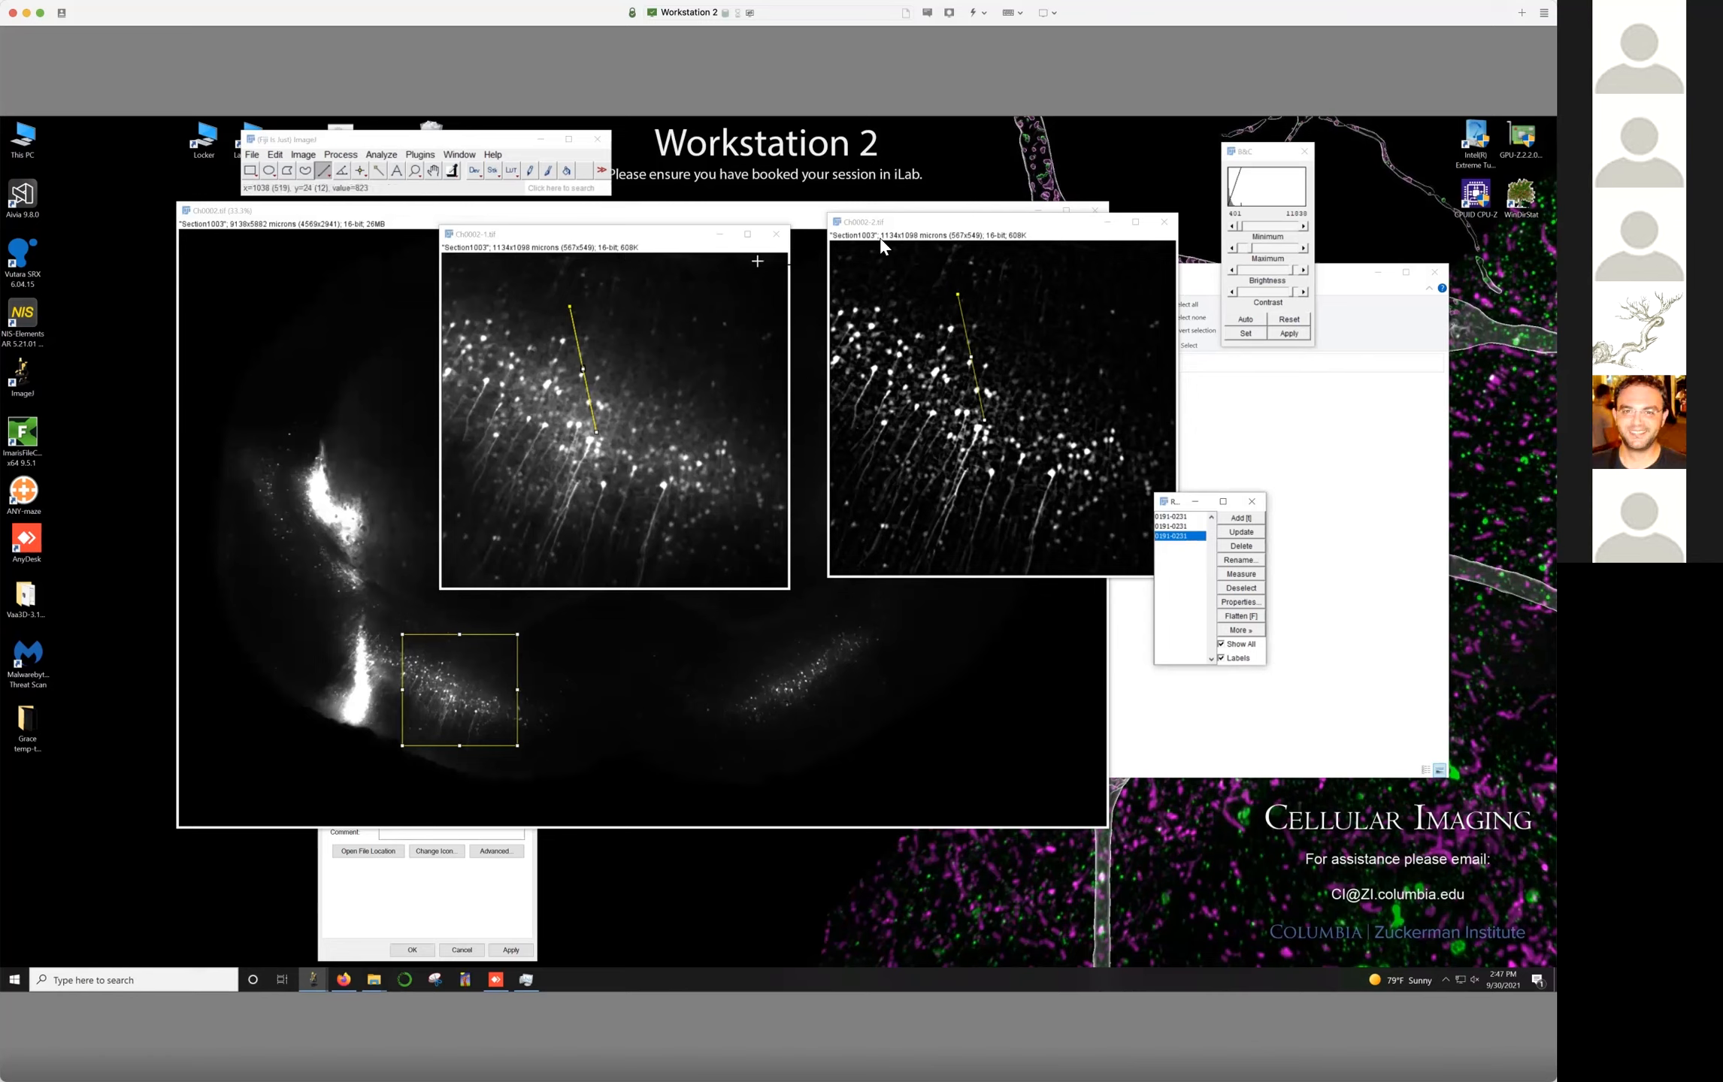
# Start Find Maxima on the background-subtracted crop with point selection output and turn on the point preview
pyautogui.moveTo(901, 224); pyautogui.dragTo(836, 213)
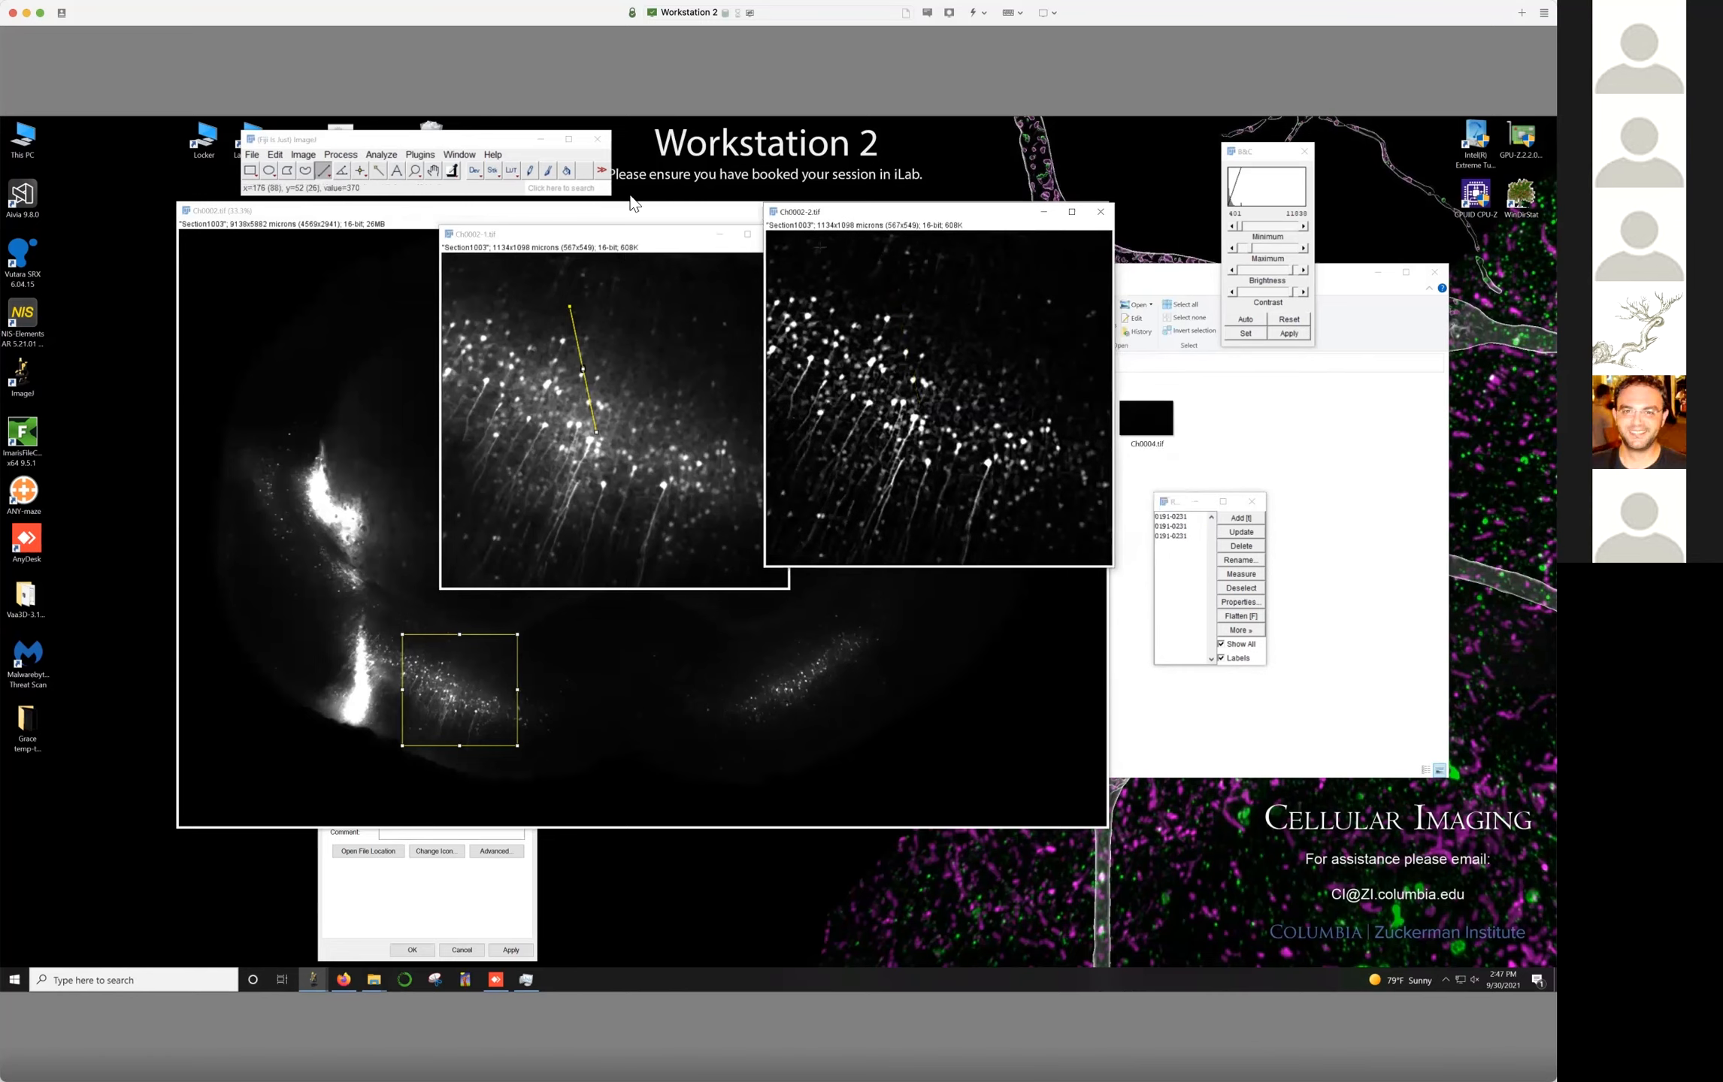
pyautogui.click(590, 187)
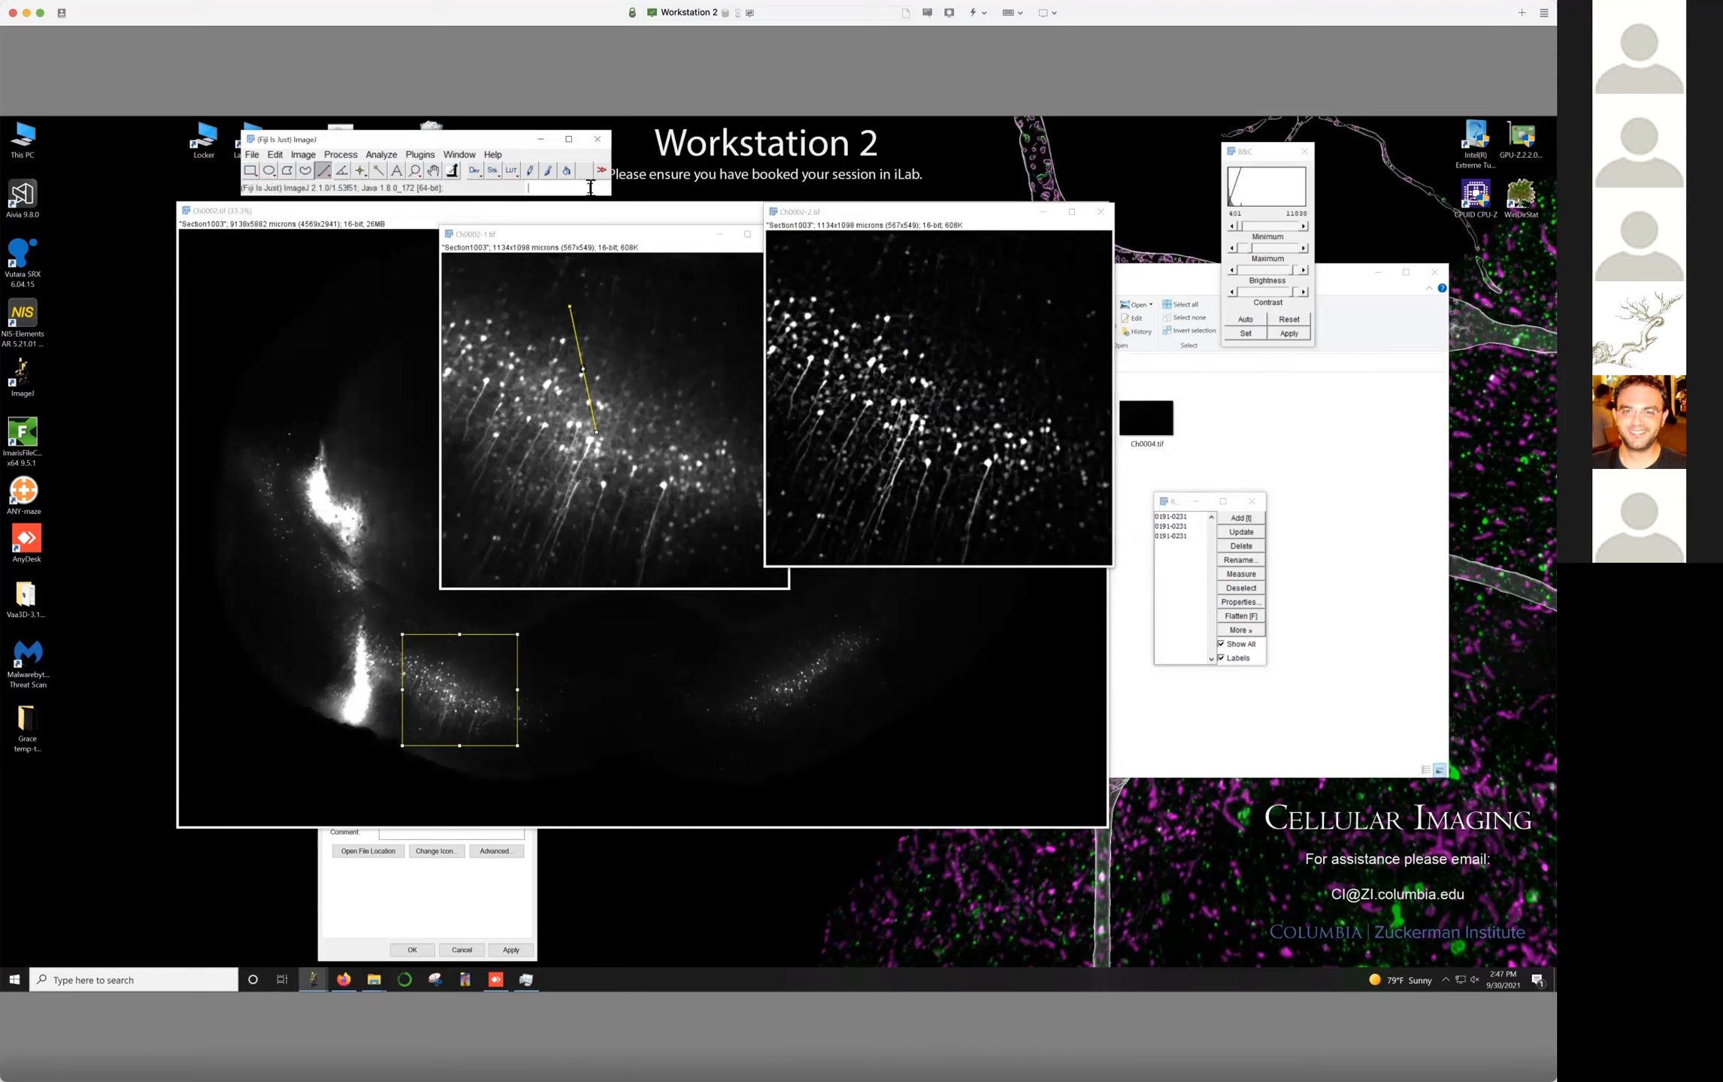
pyautogui.write('maxima')
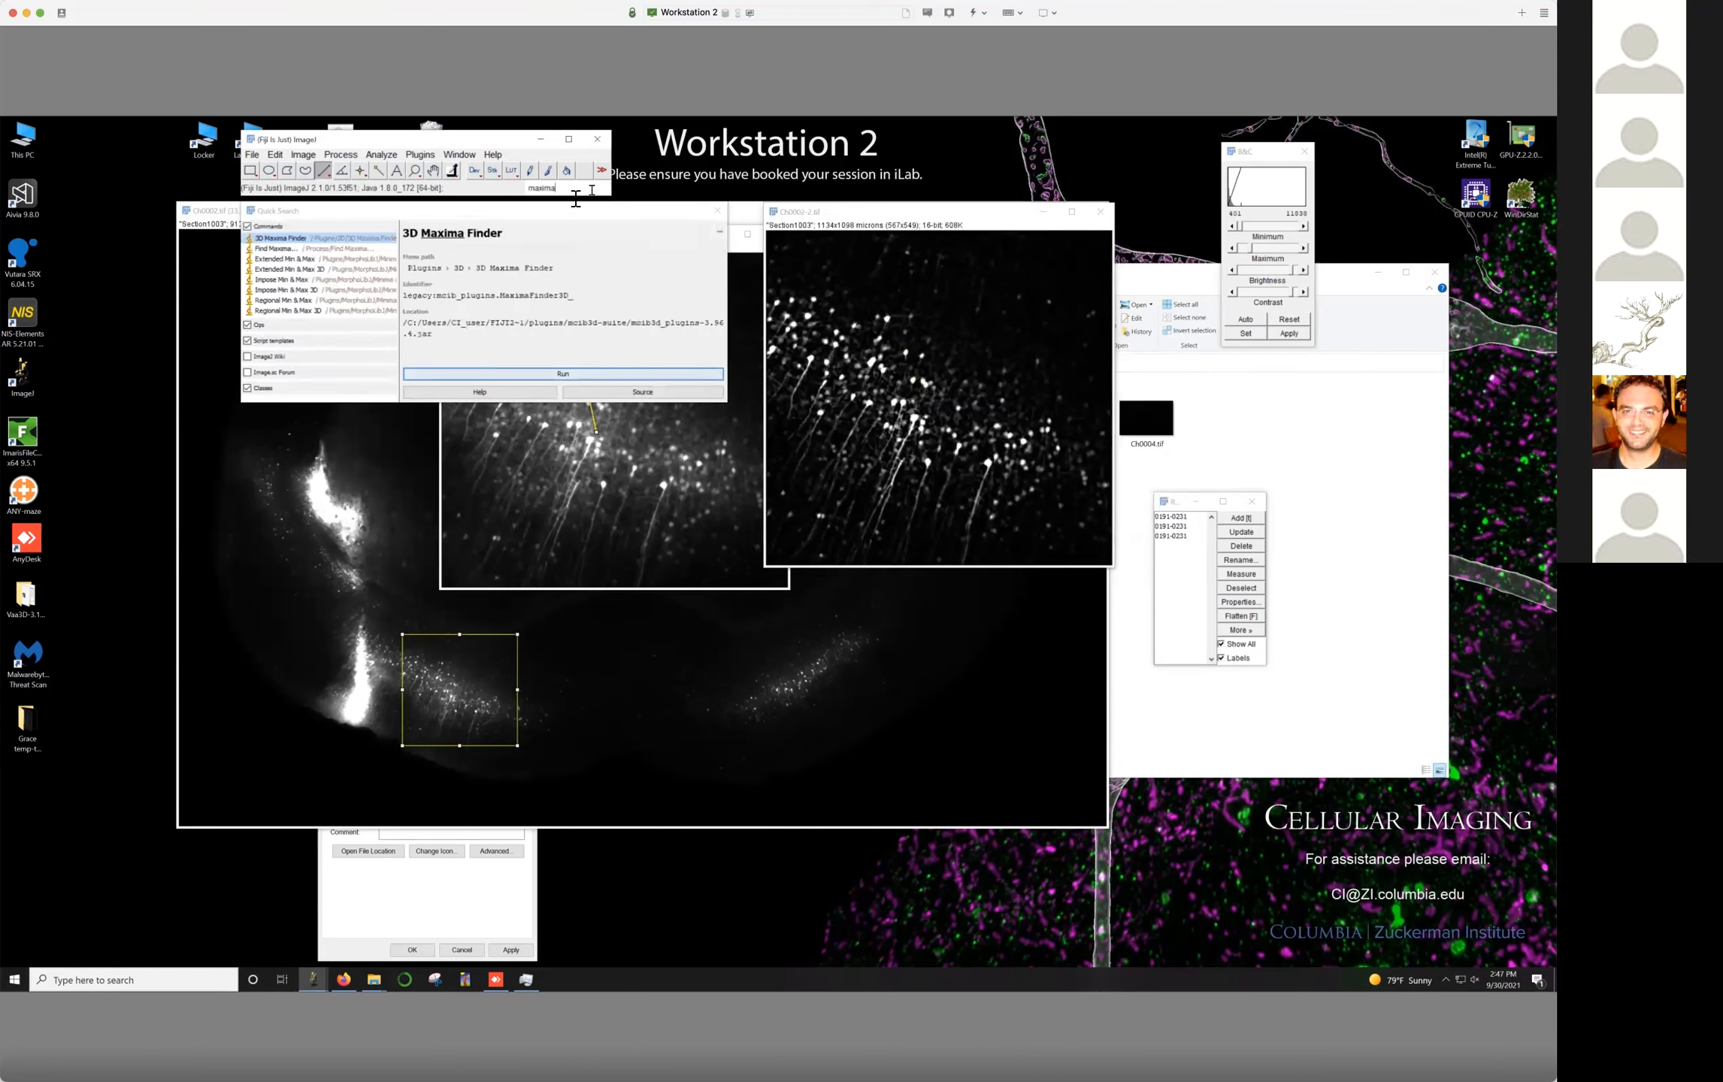
pyautogui.click(277, 248)
pyautogui.click(527, 370)
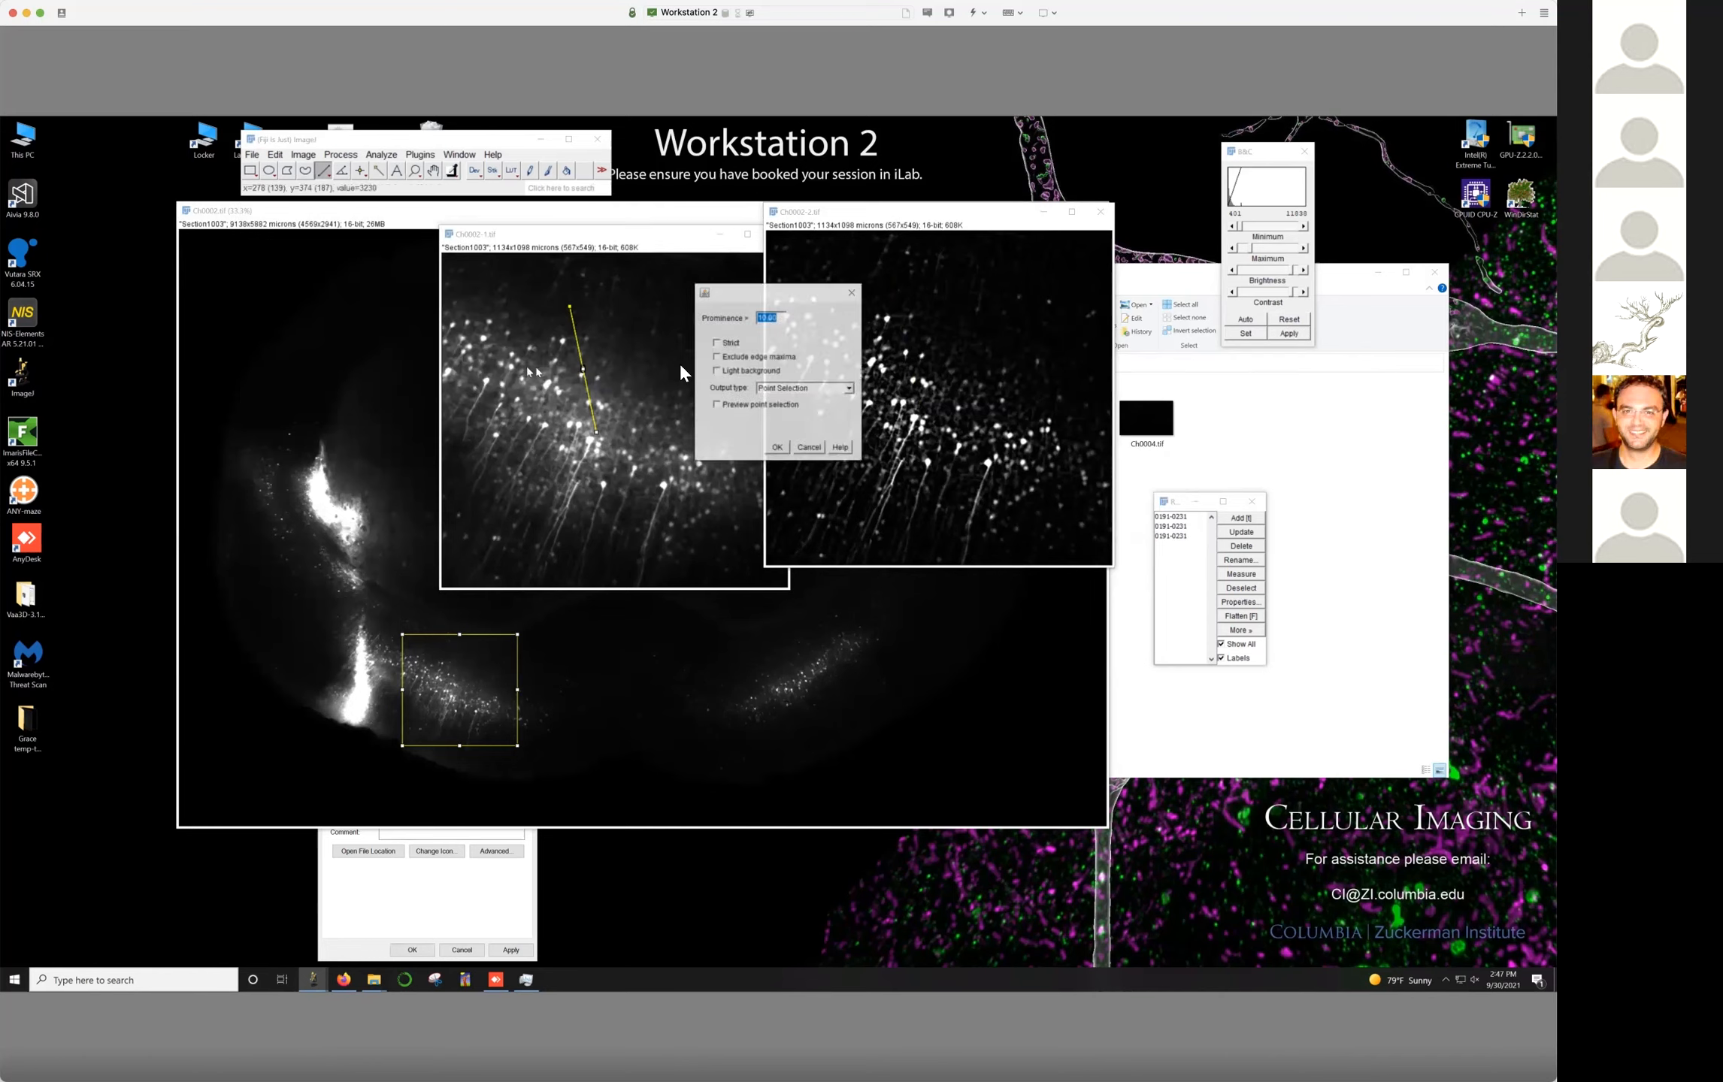
pyautogui.moveTo(775, 294); pyautogui.dragTo(607, 240)
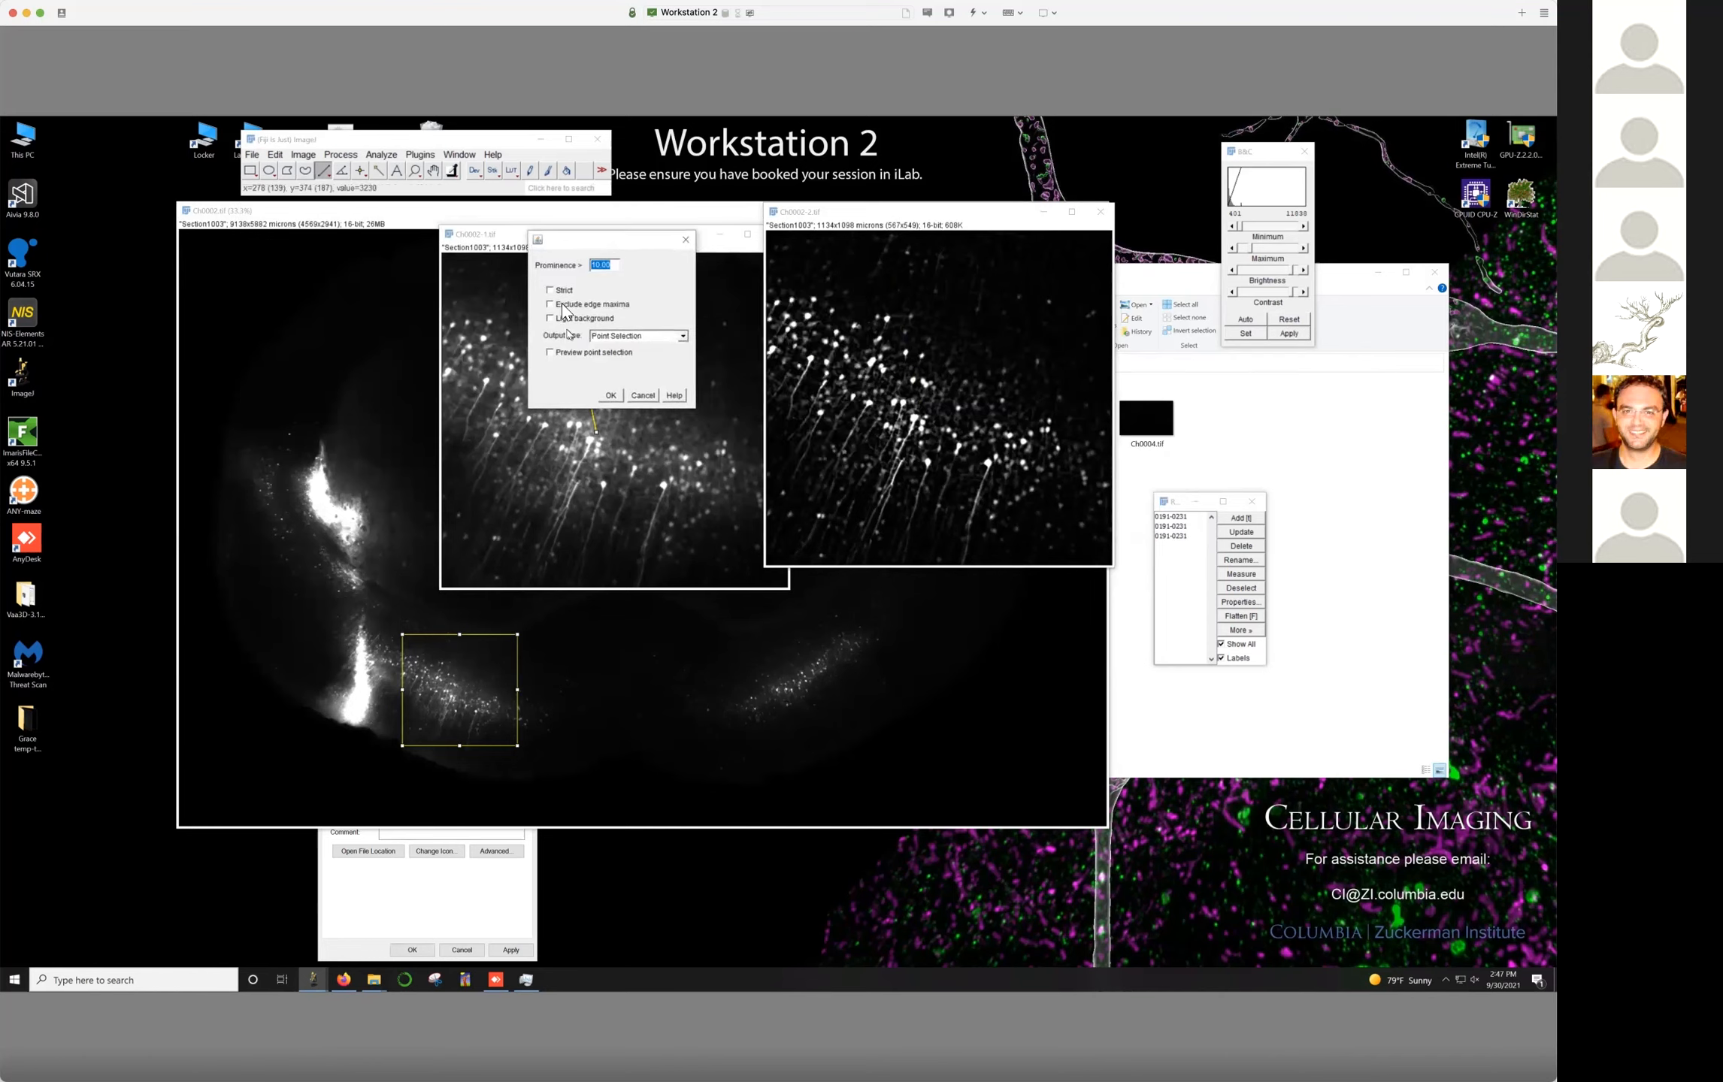
pyautogui.click(558, 351)
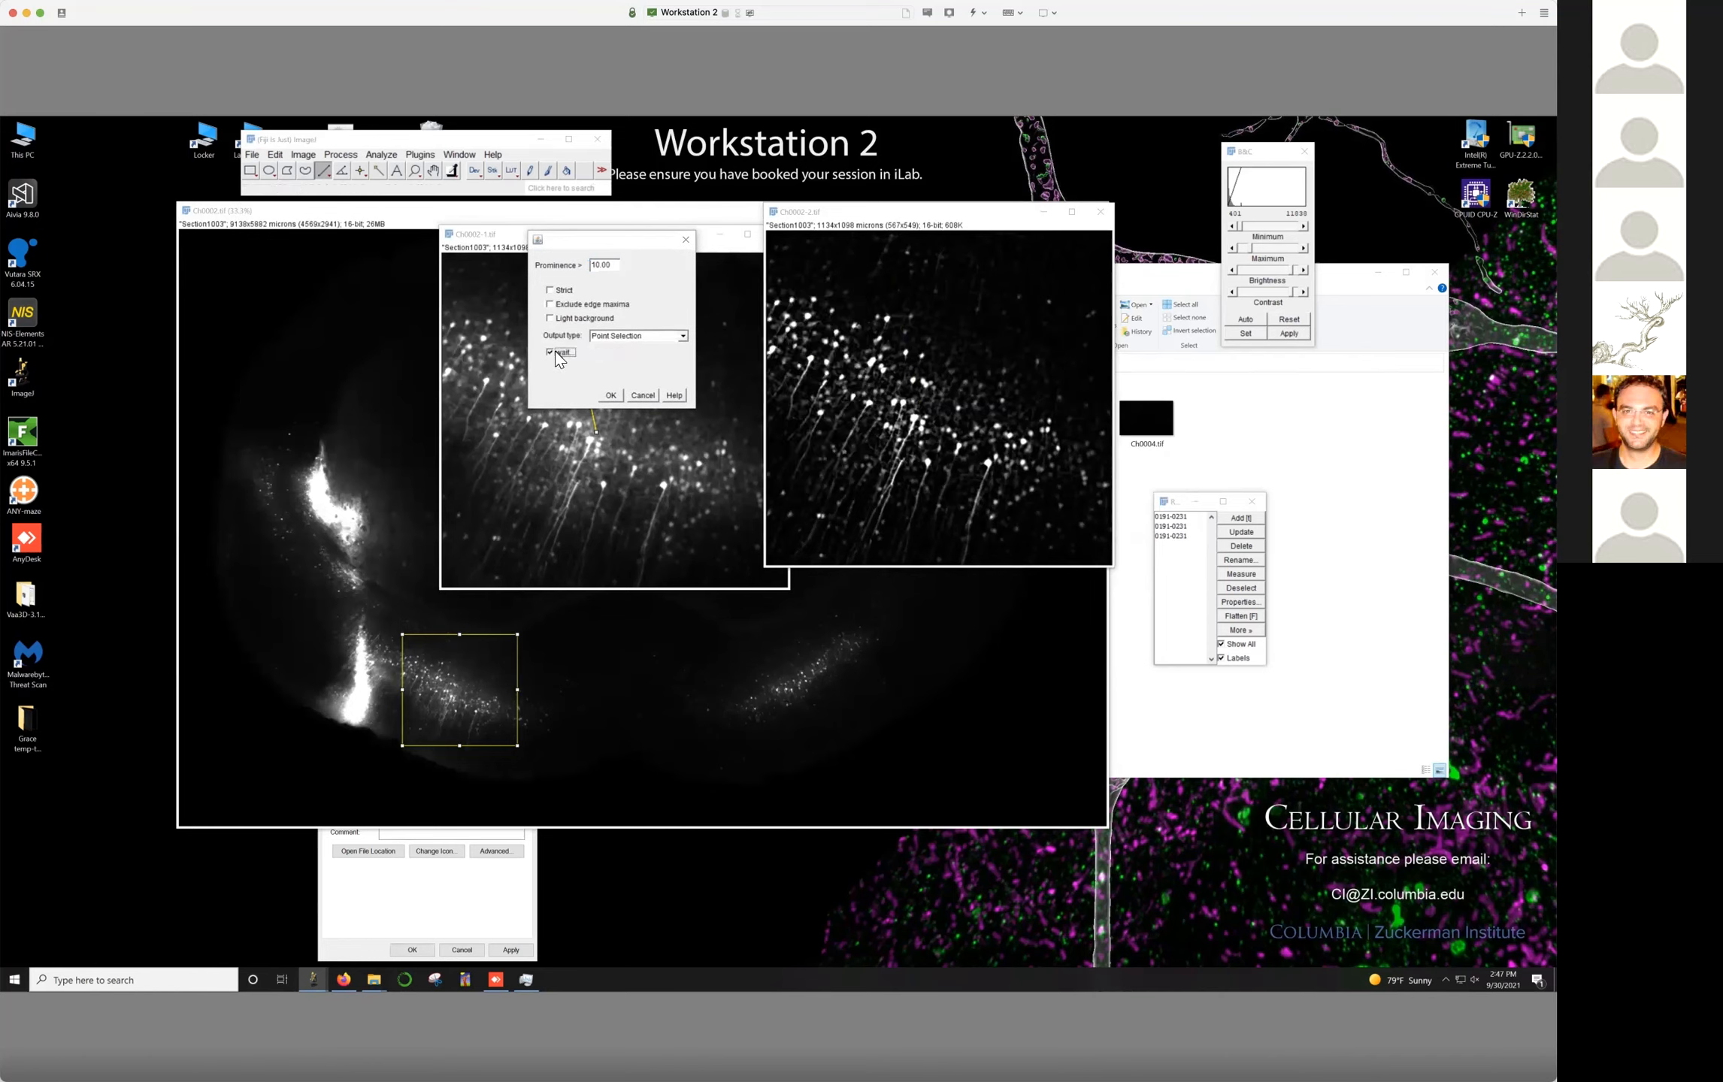
# Preview the detected maxima with prominence values of 50, 500 and 5000, then close Find Maxima without applying it
pyautogui.doubleClick(612, 267)
pyautogui.write('50')
pyautogui.doubleClick(612, 265)
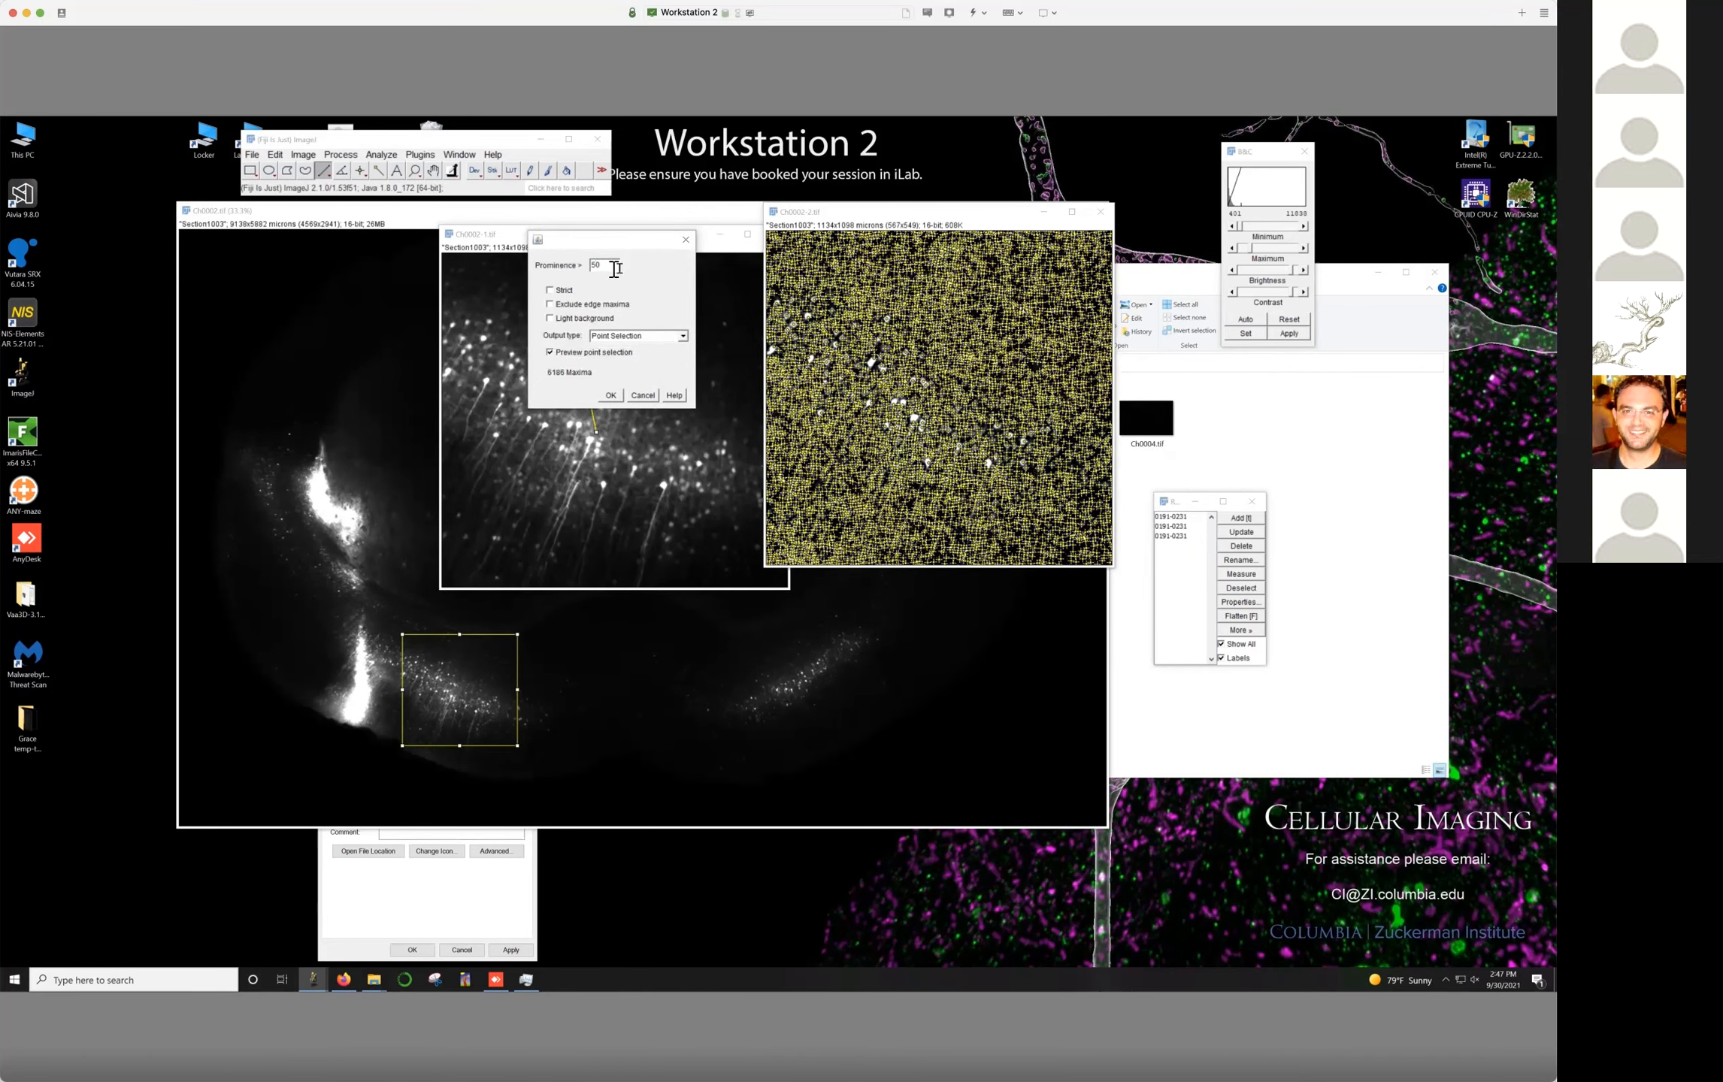
pyautogui.write('500')
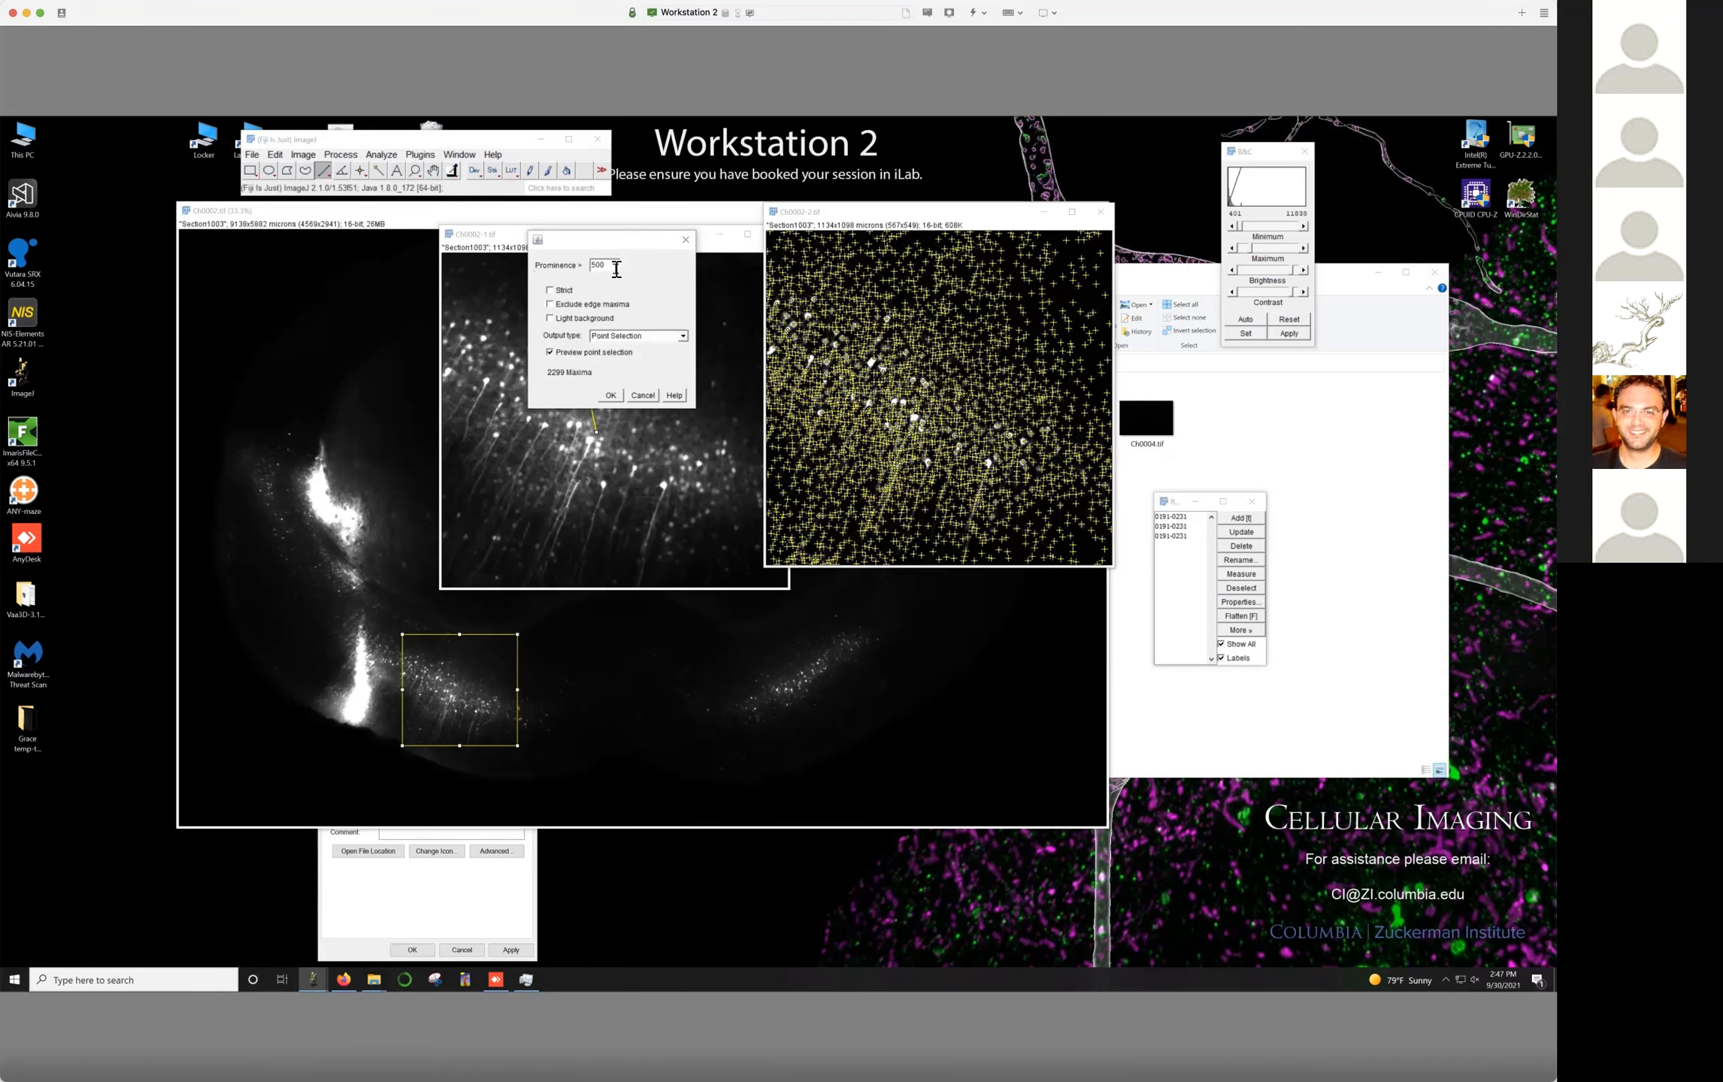
pyautogui.write('0')
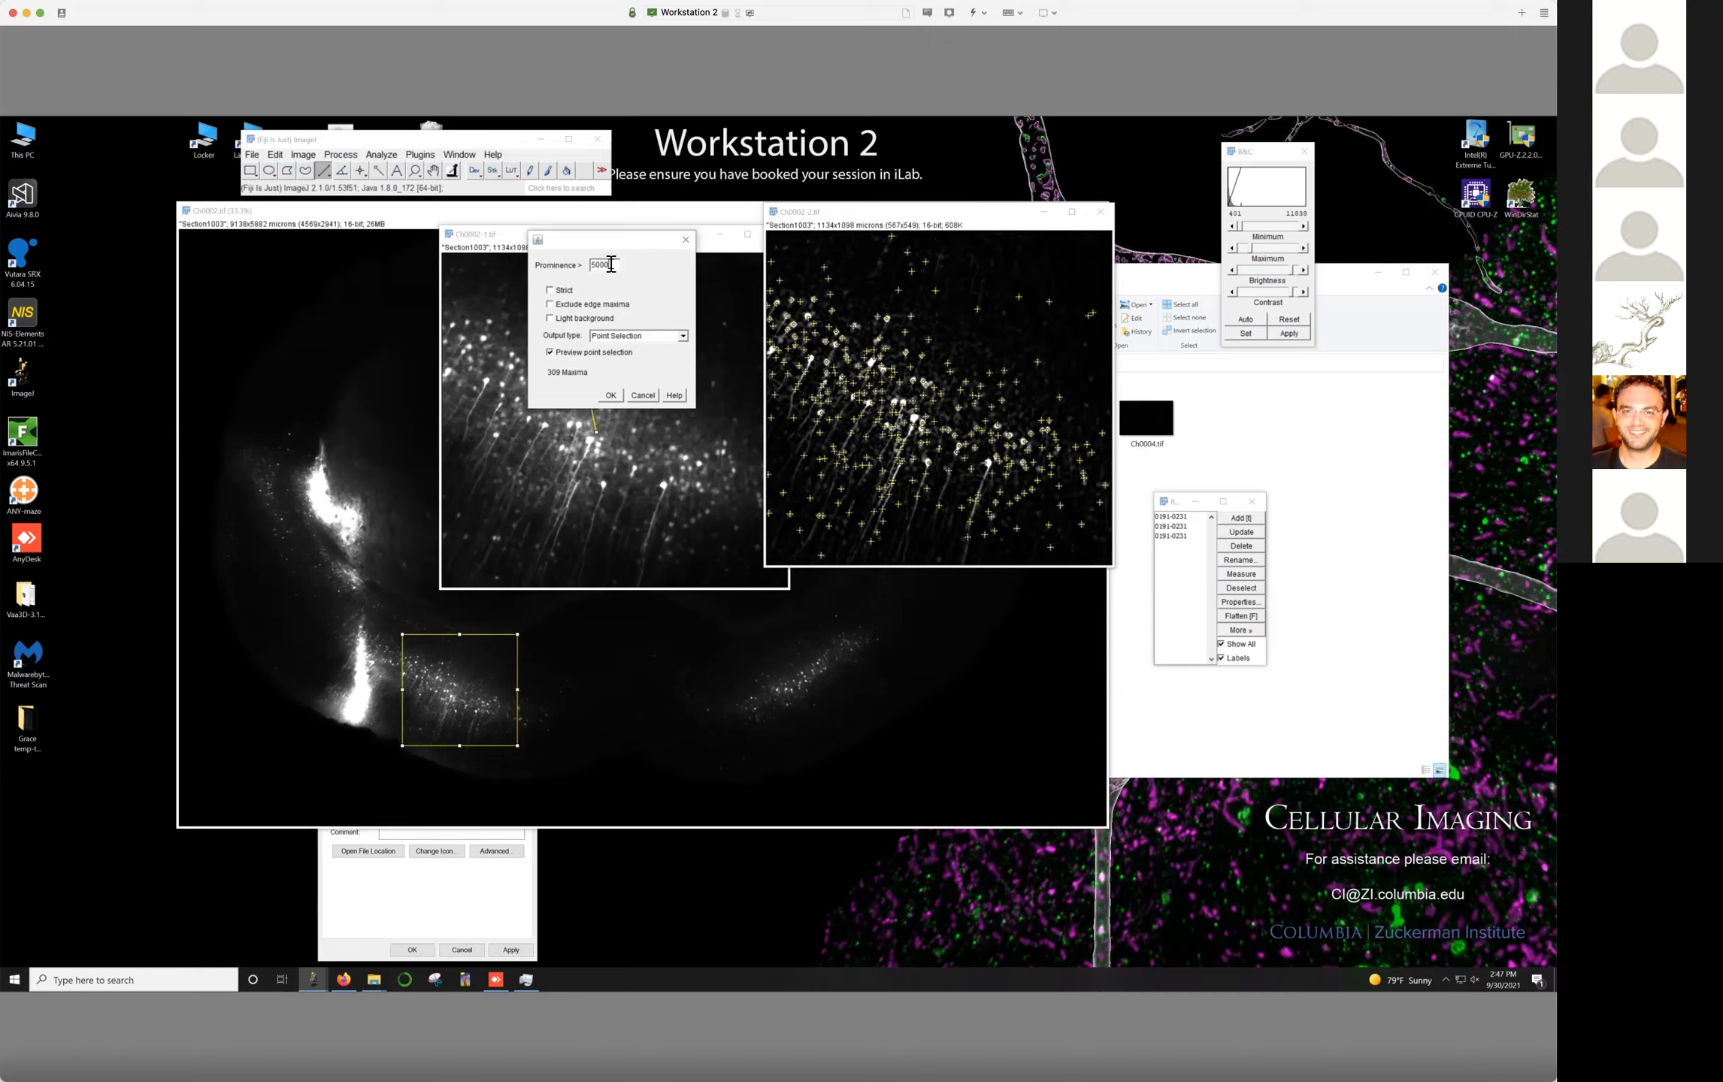
pyautogui.click(684, 240)
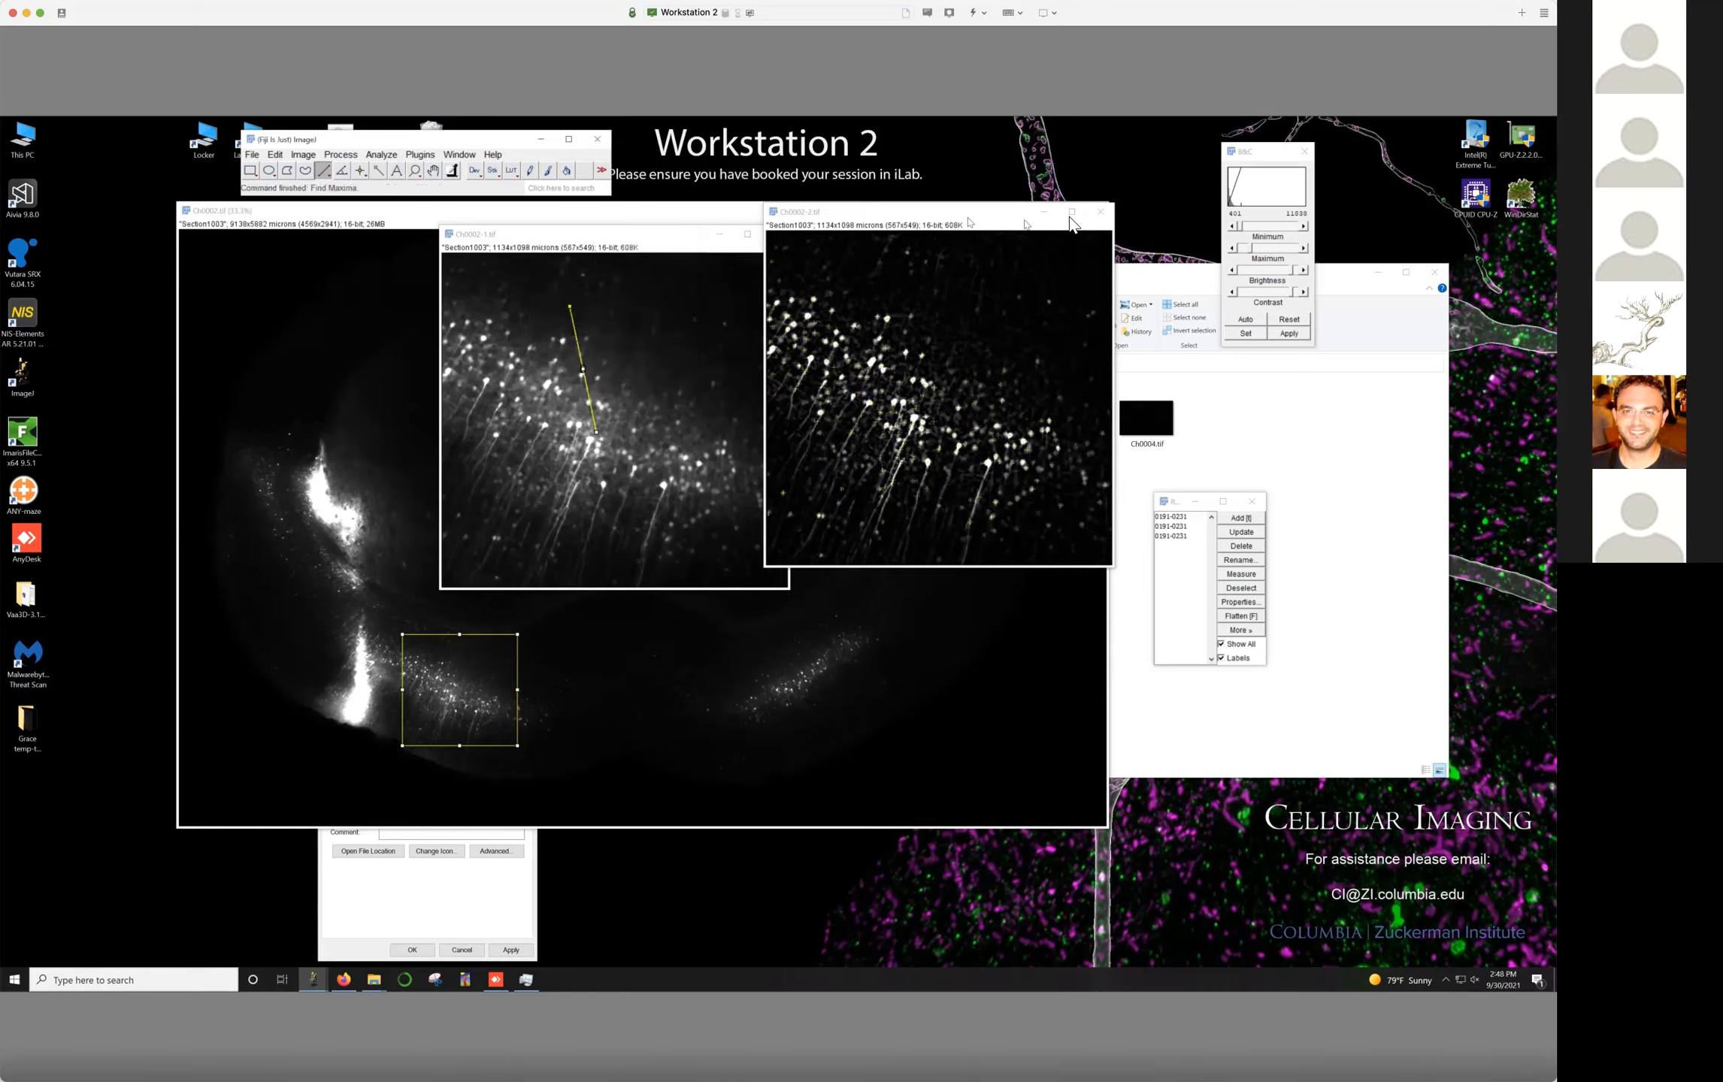
# Close the background-subtracted crop without saving, then close the original crop and the full Ch0002.tif section
pyautogui.click(1101, 215)
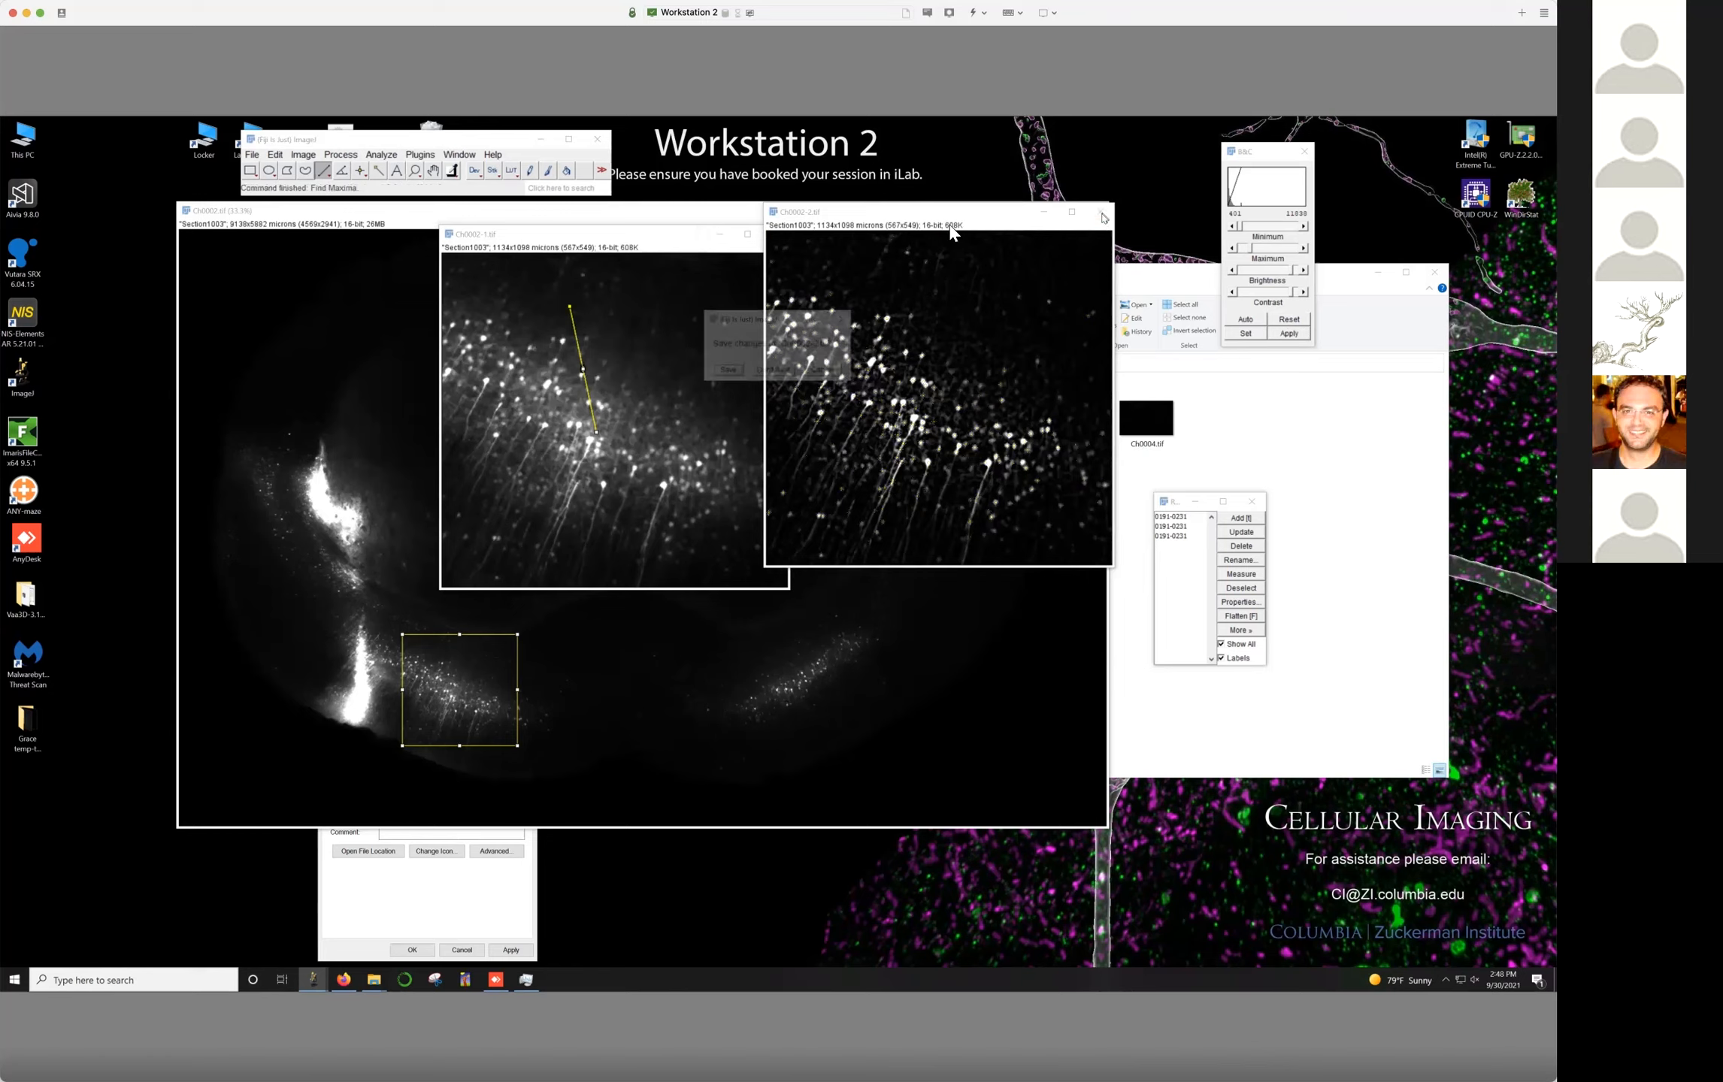
pyautogui.click(779, 371)
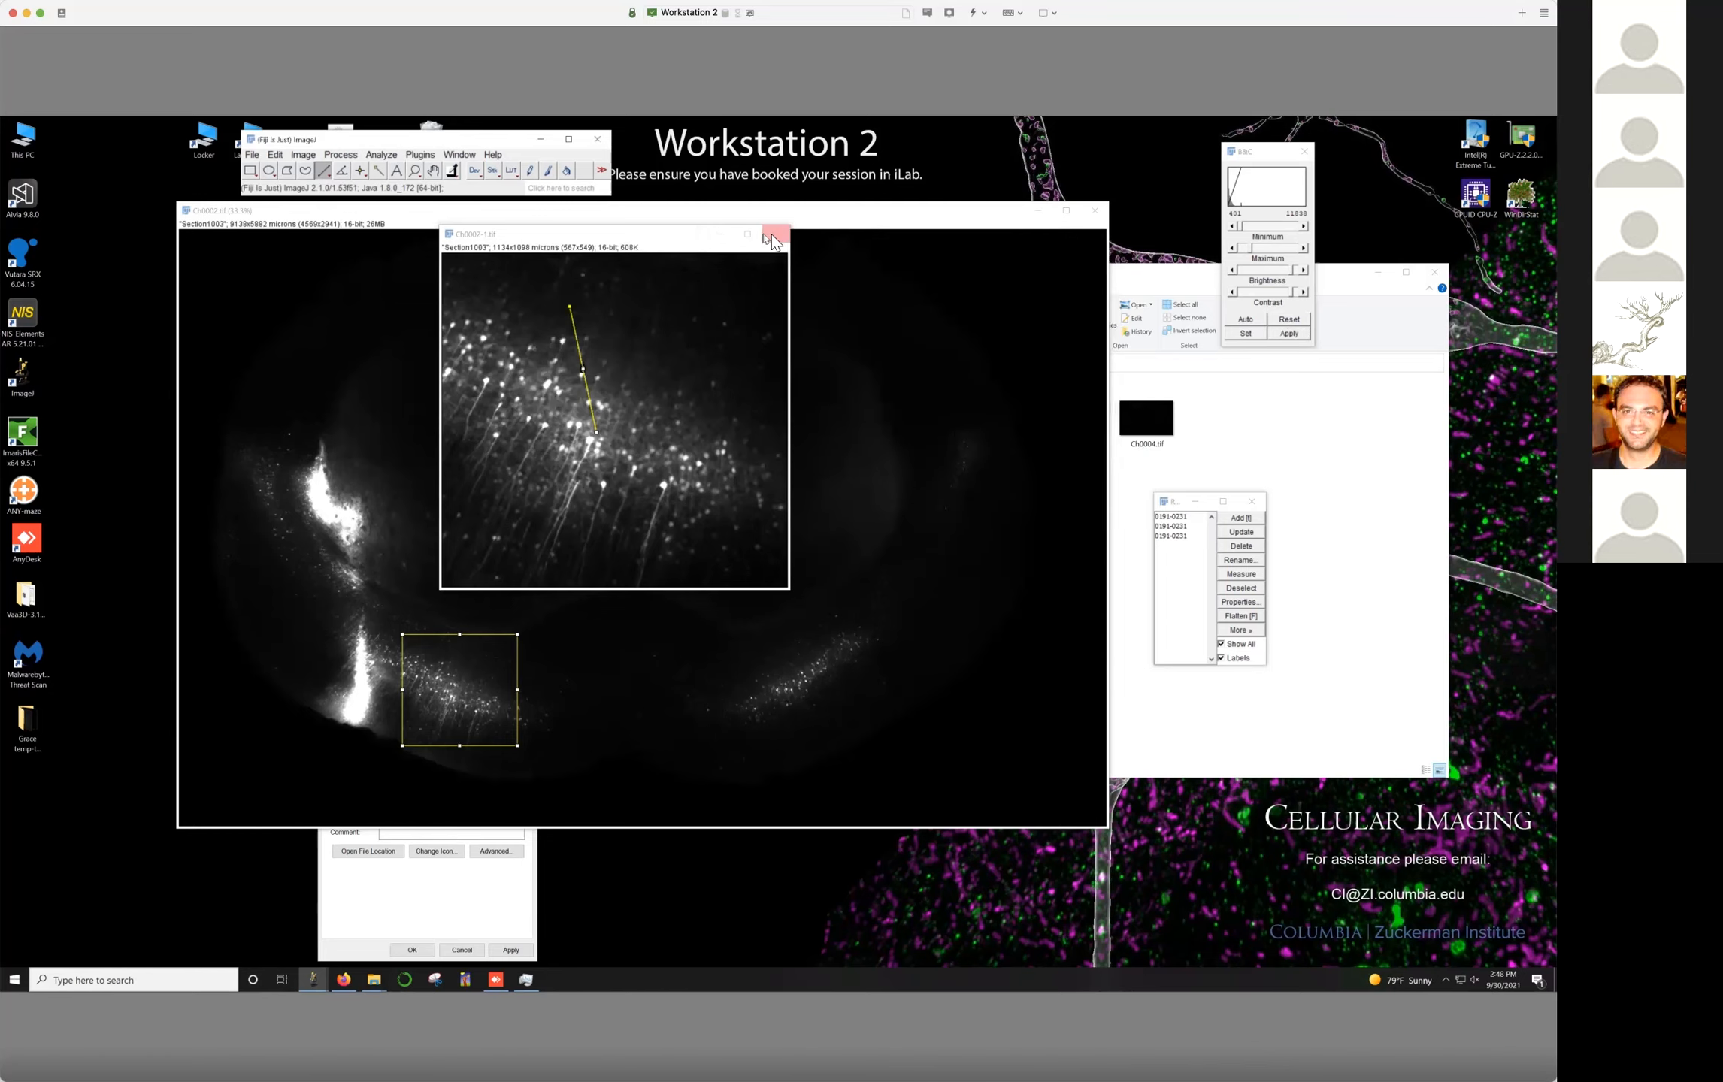
pyautogui.click(772, 239)
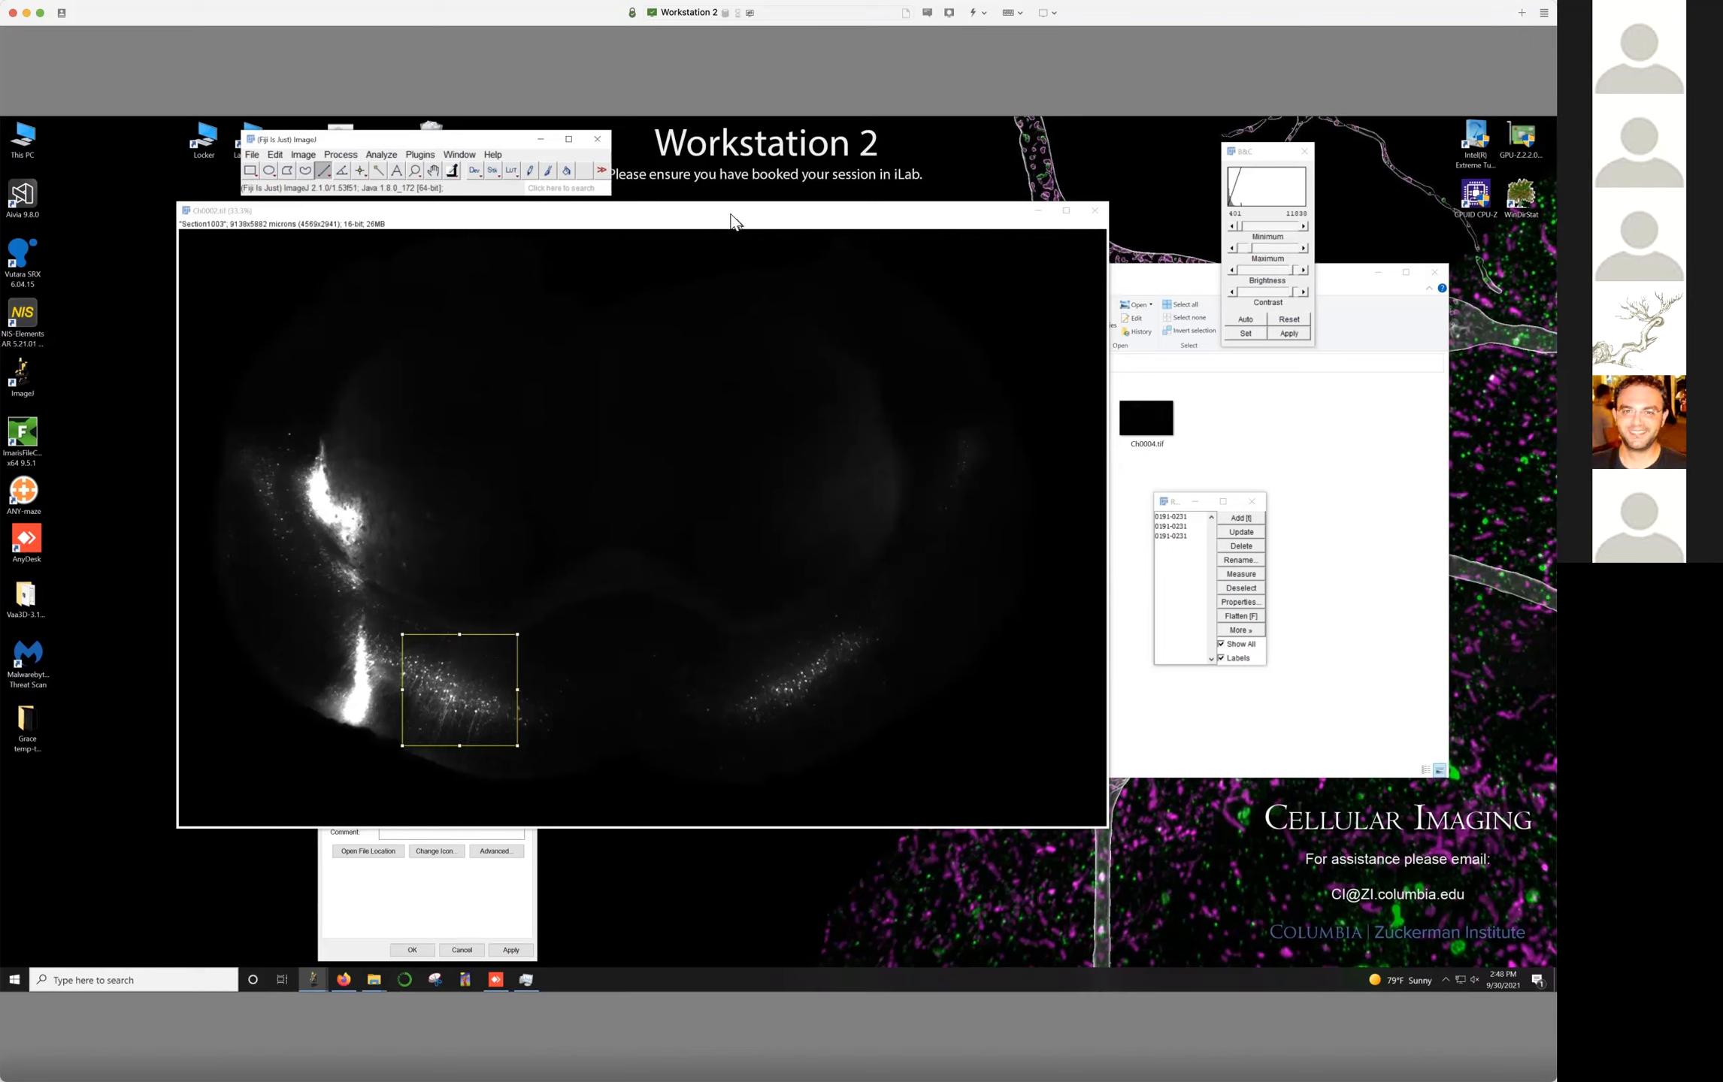
pyautogui.moveTo(731, 221)
pyautogui.mouseDown()
pyautogui.moveTo(775, 224)
pyautogui.moveTo(744, 227)
pyautogui.mouseUp()
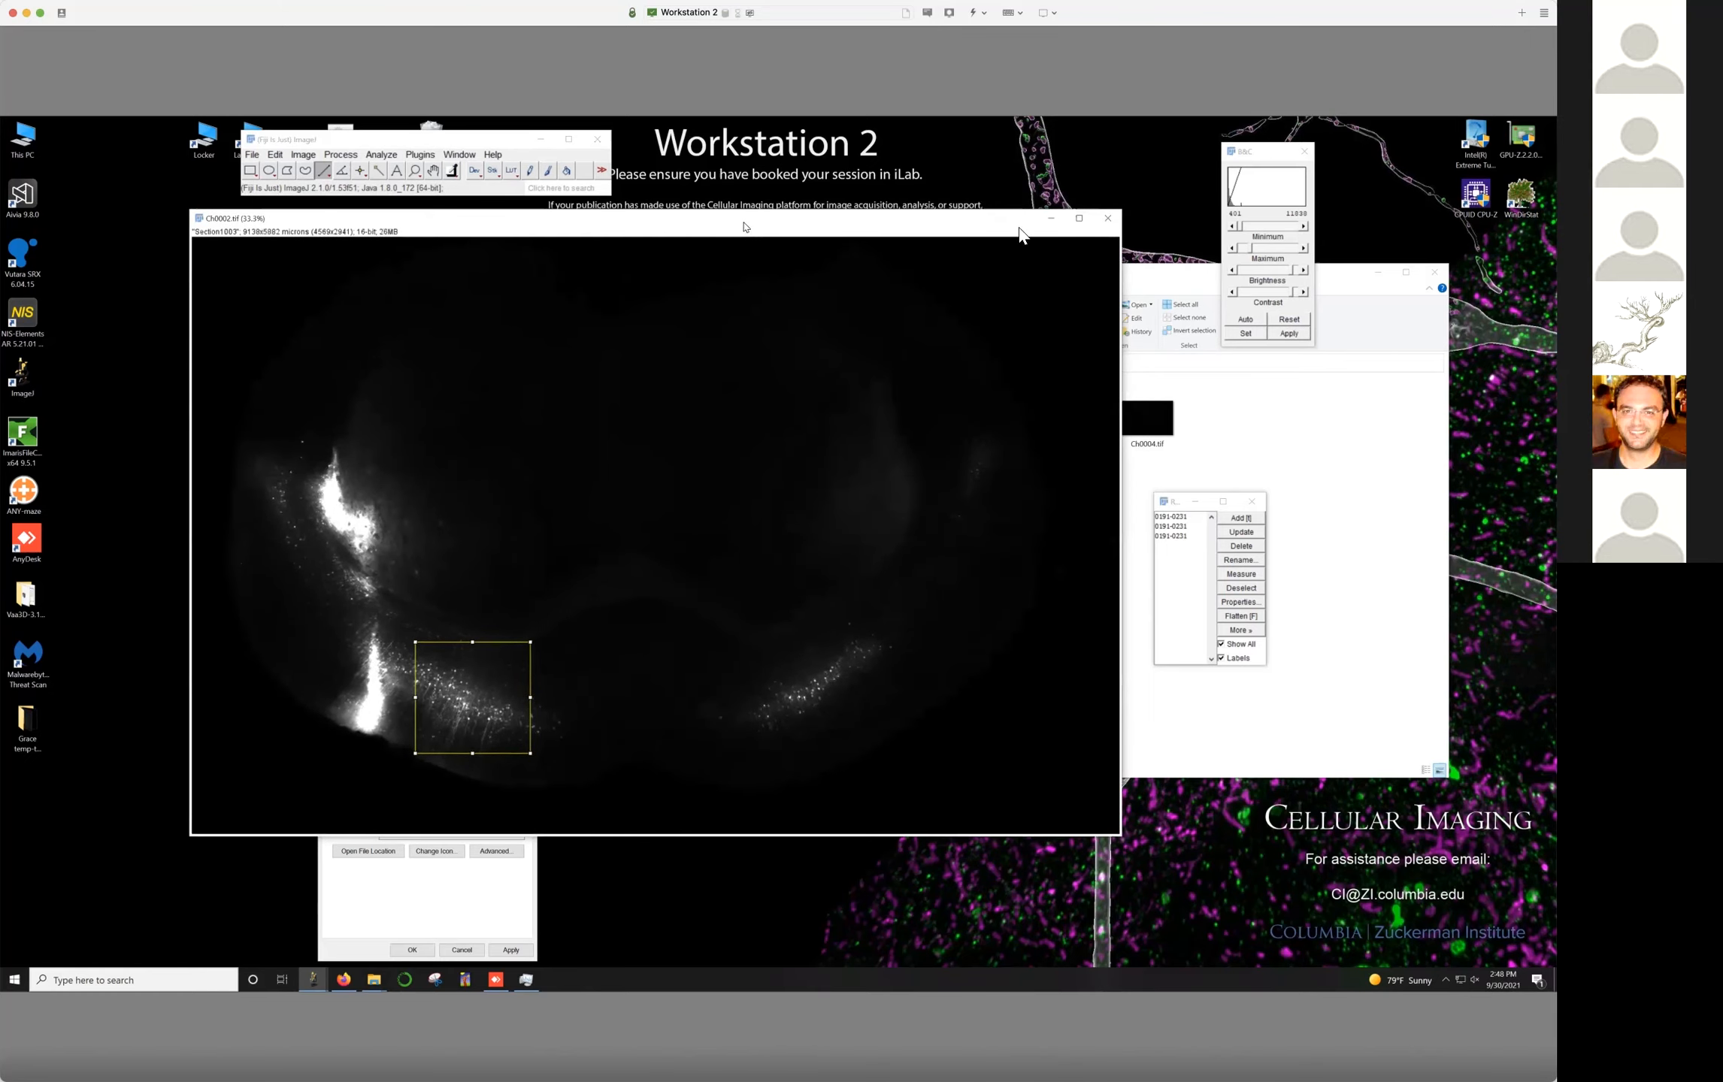
pyautogui.click(1107, 218)
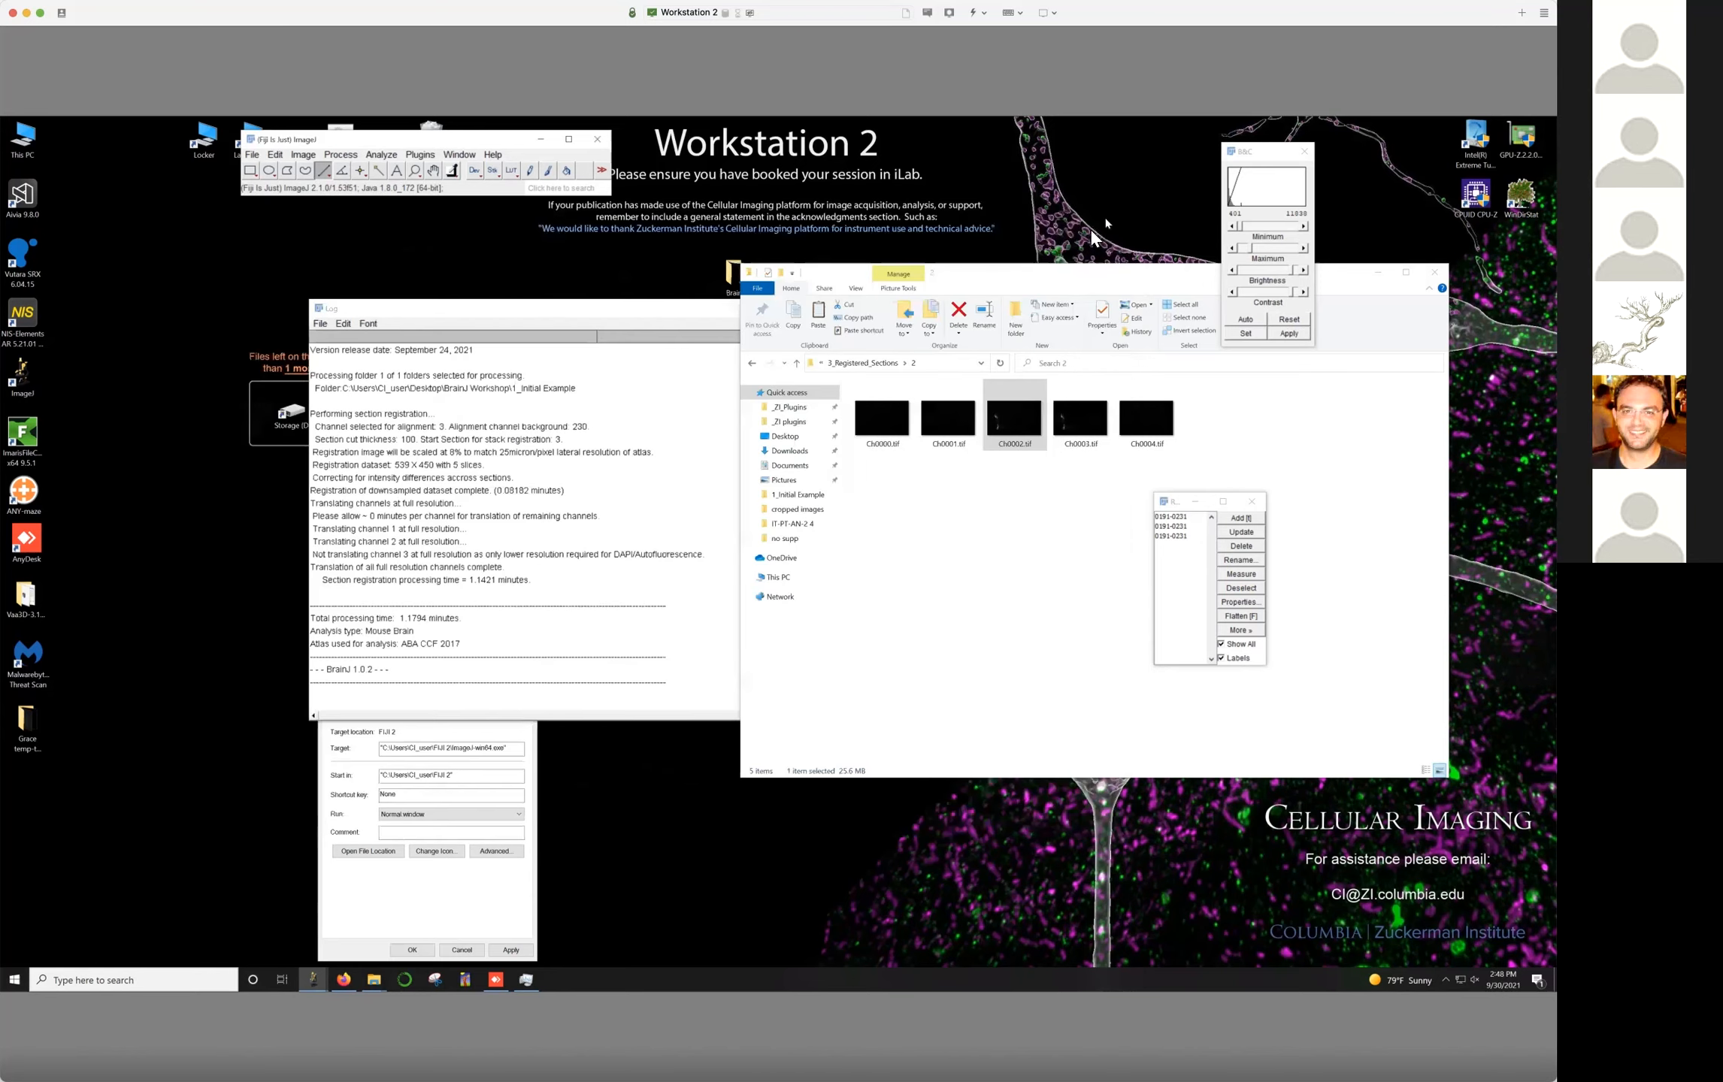
# Create Ilastik training images with BrainJ for the 1_Initial Example folder, using sections 2,3
pyautogui.click(992, 446)
pyautogui.click(420, 154)
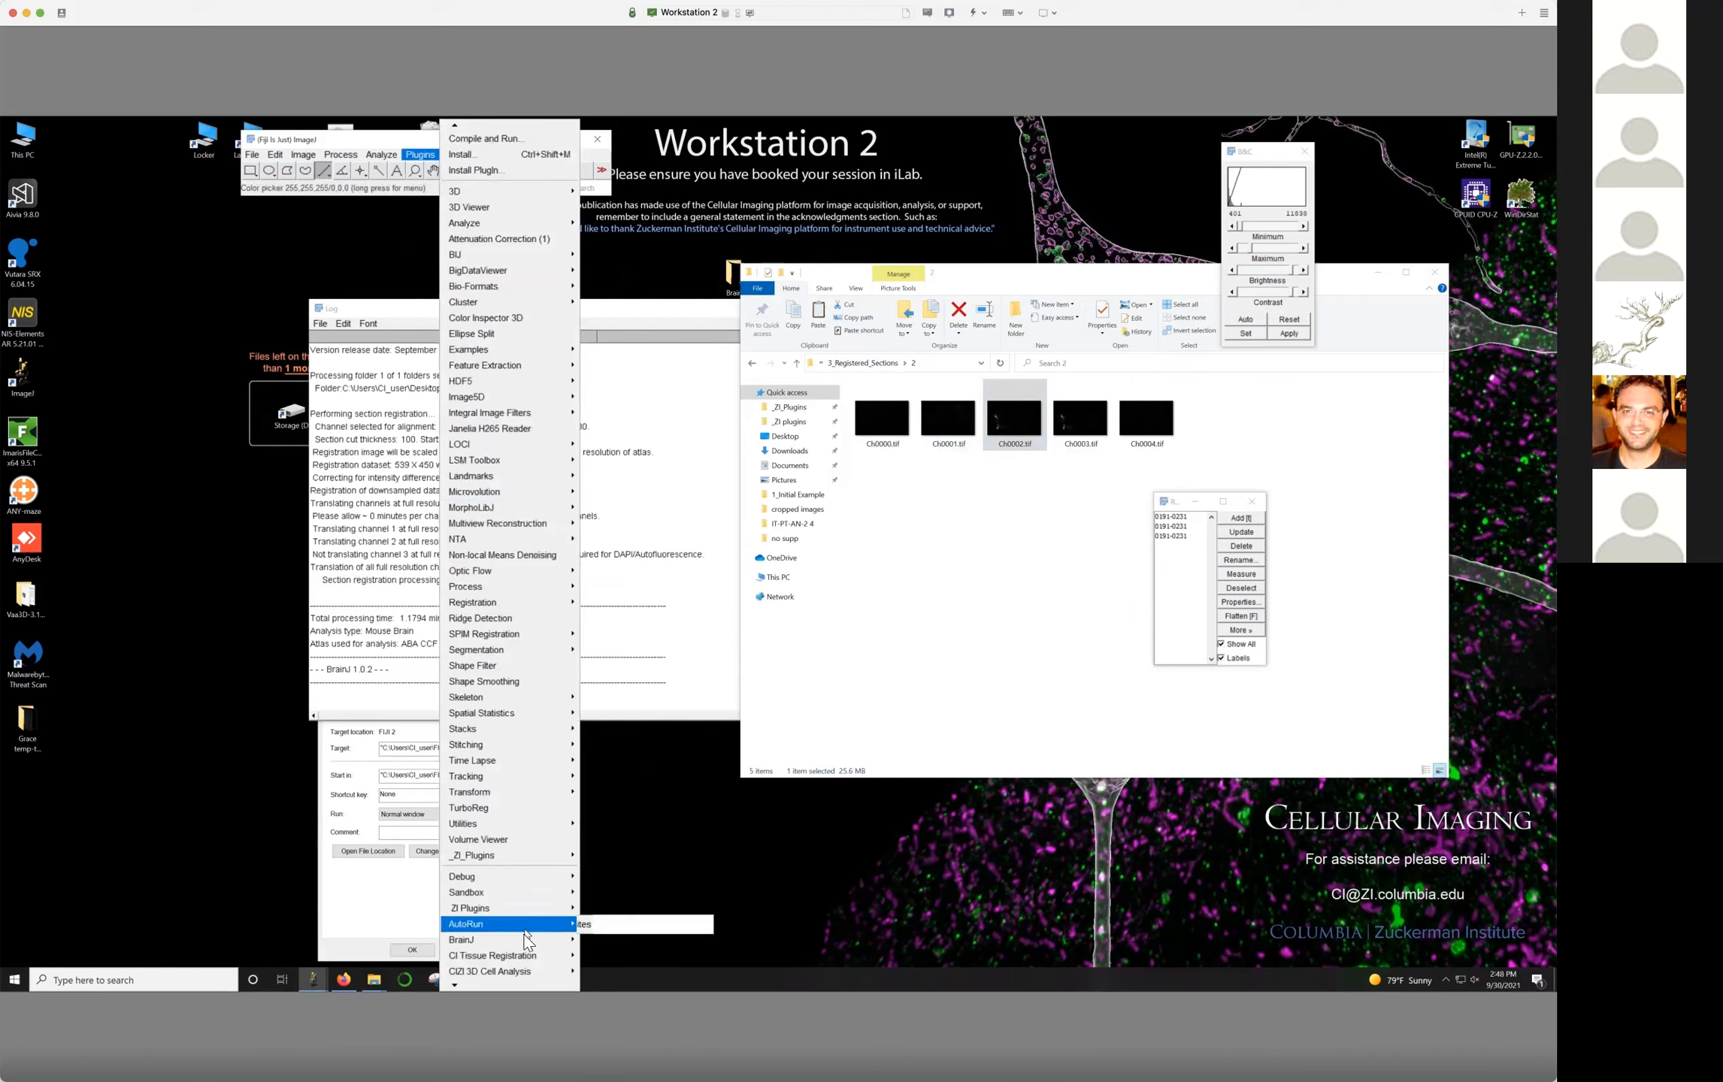
pyautogui.moveTo(528, 936)
pyautogui.moveTo(612, 941)
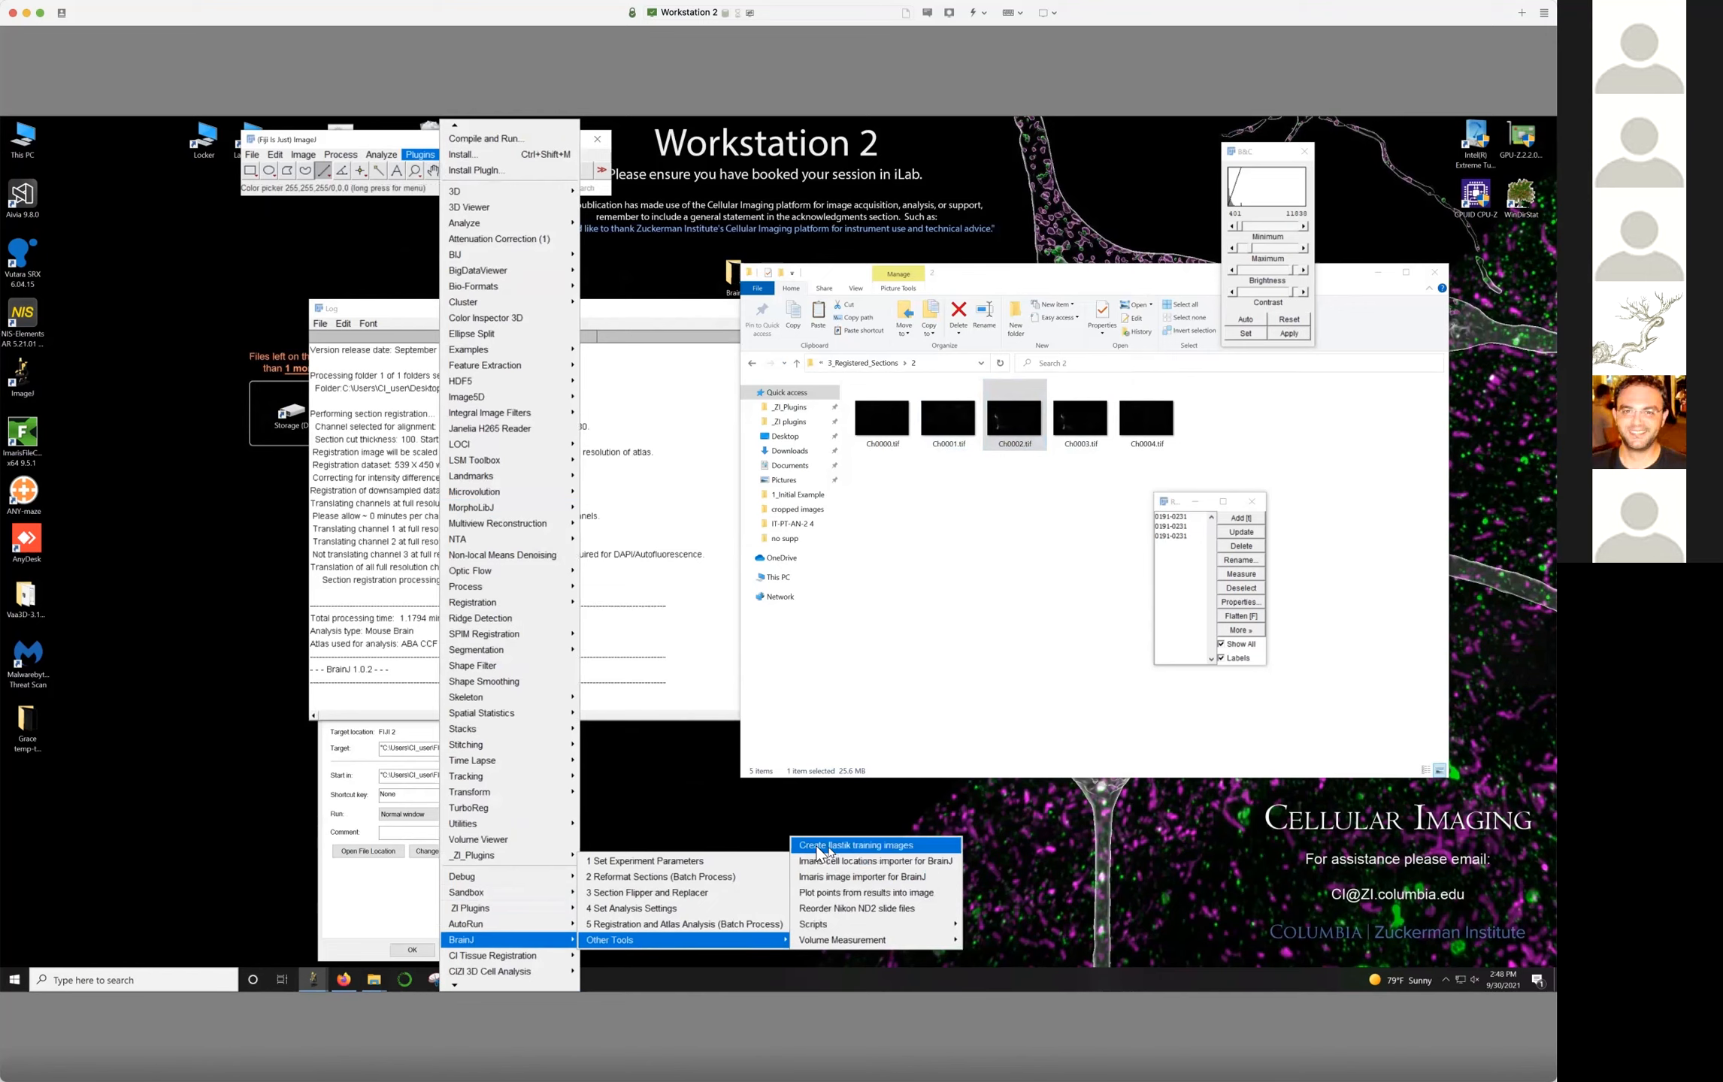
pyautogui.click(869, 846)
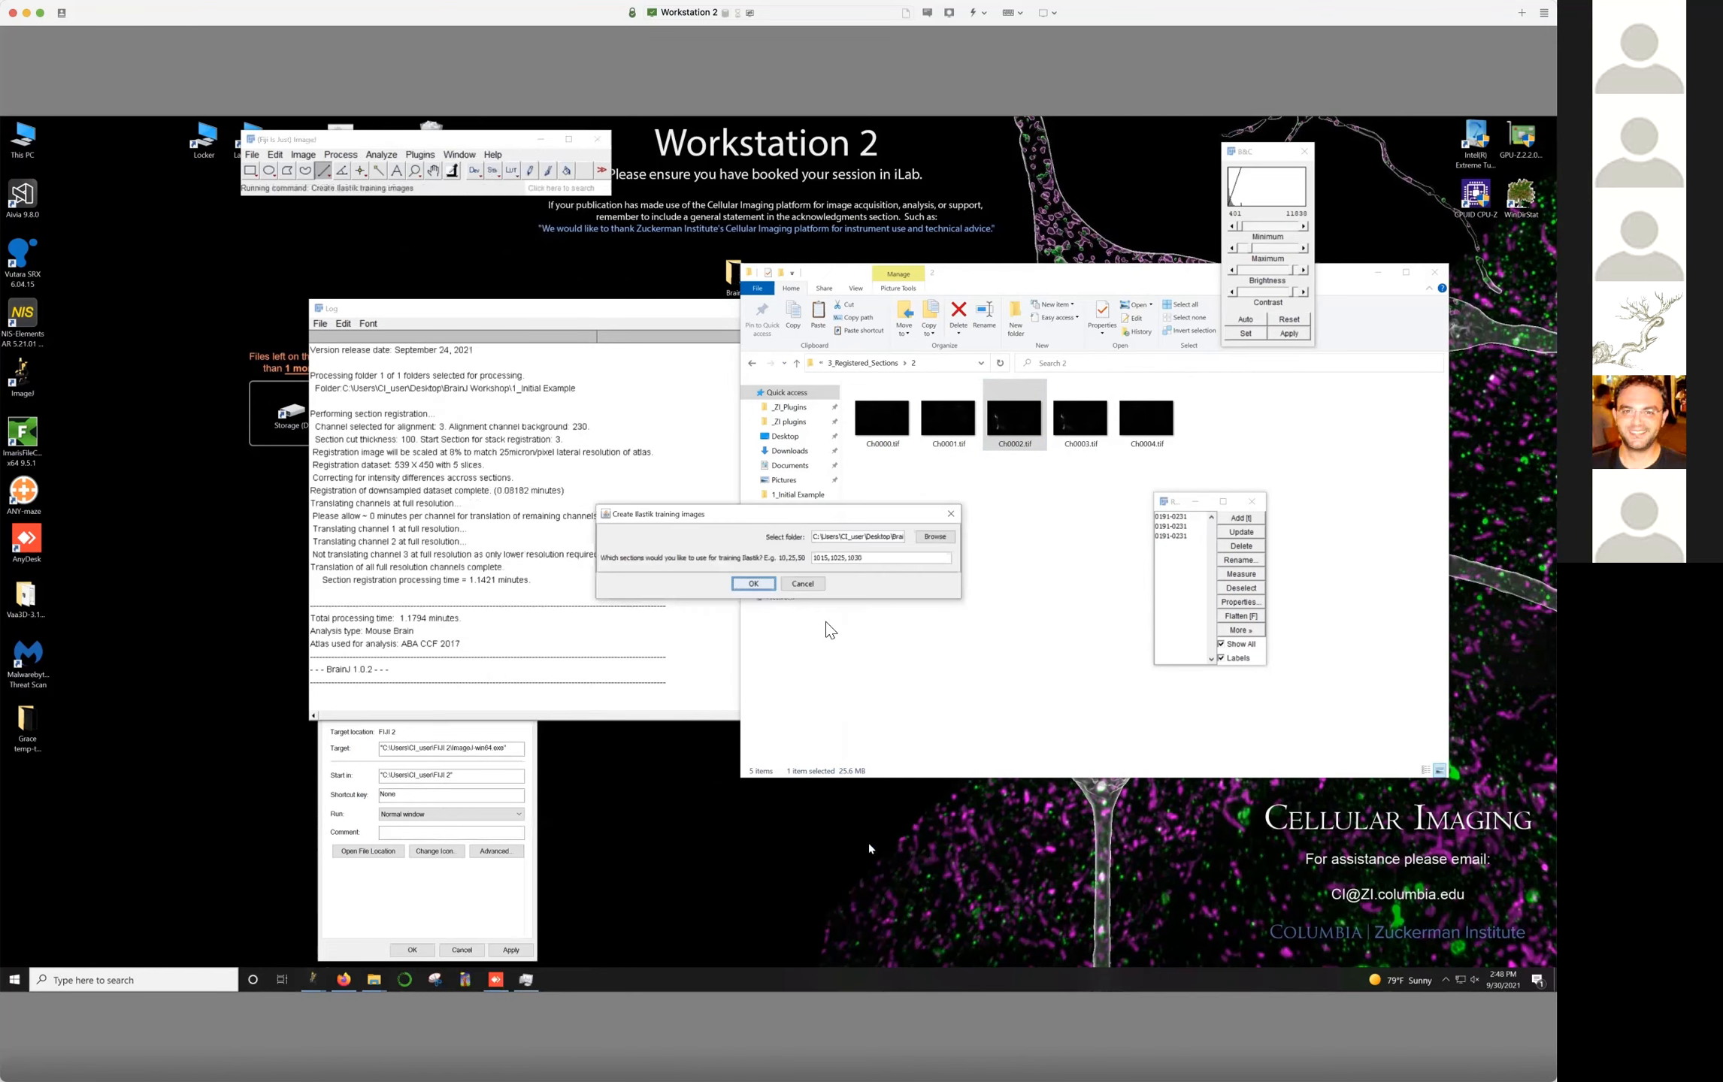
pyautogui.click(928, 534)
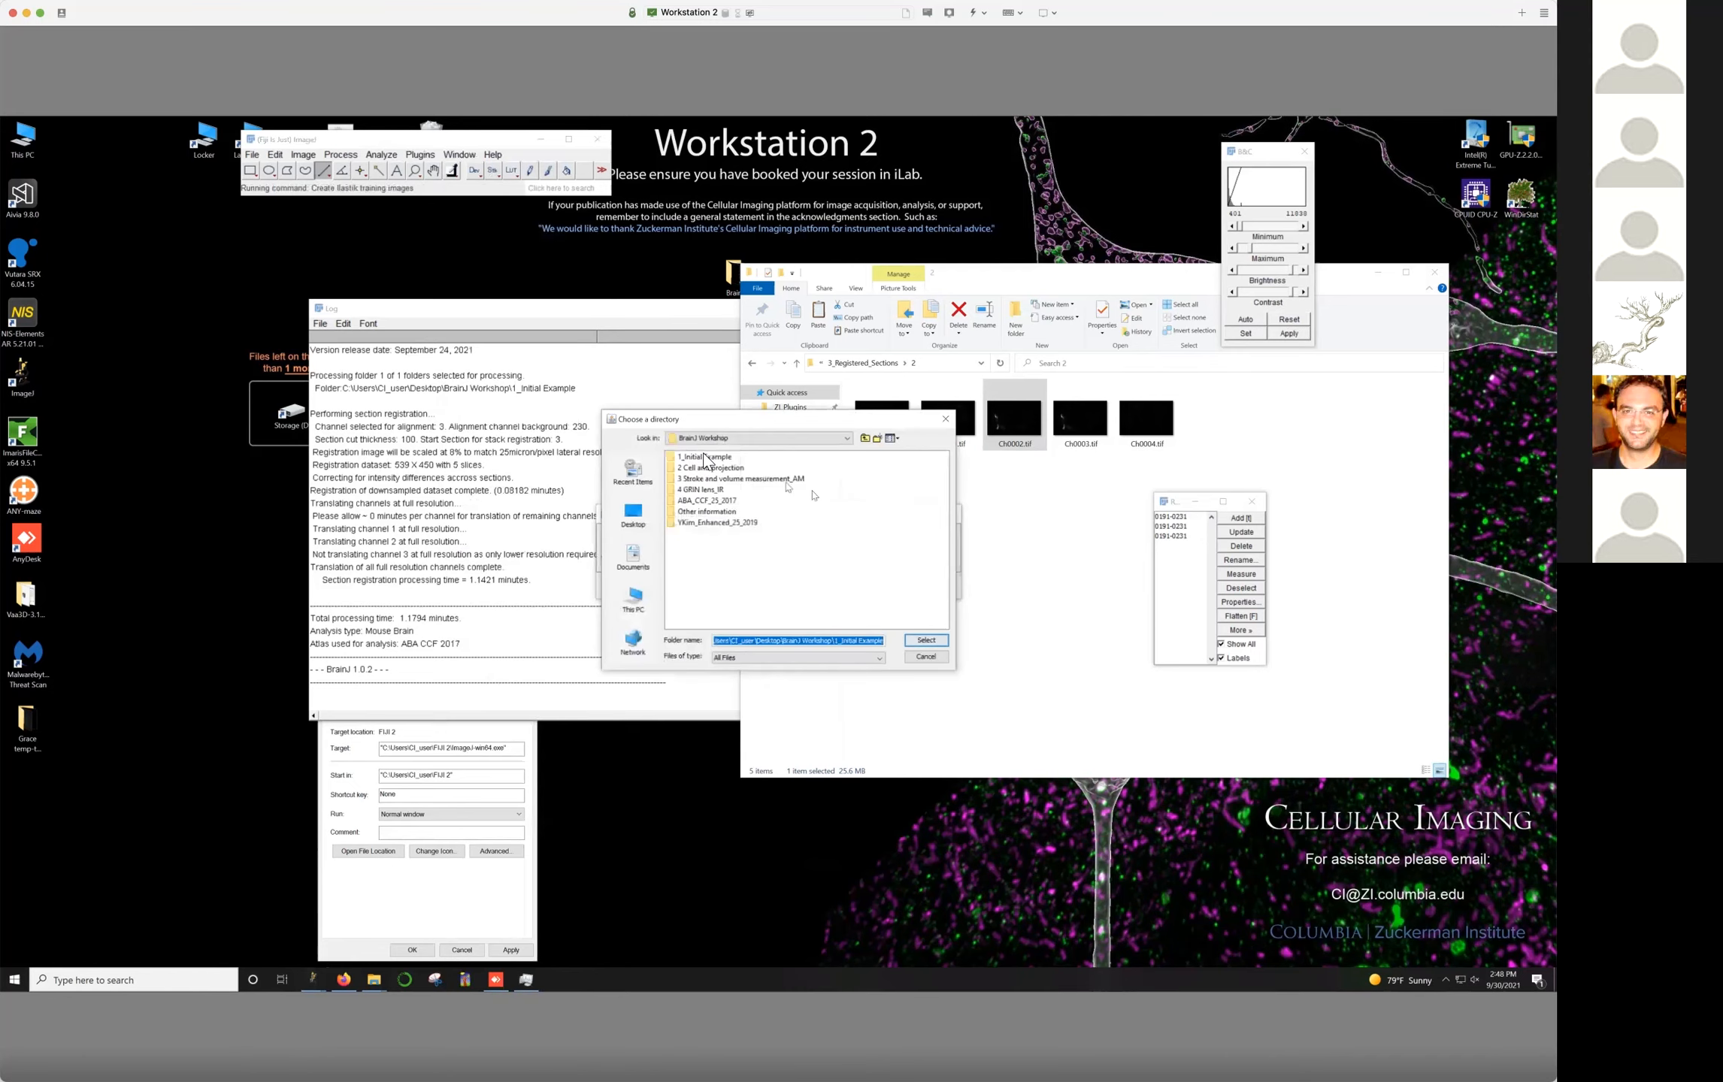
pyautogui.click(923, 640)
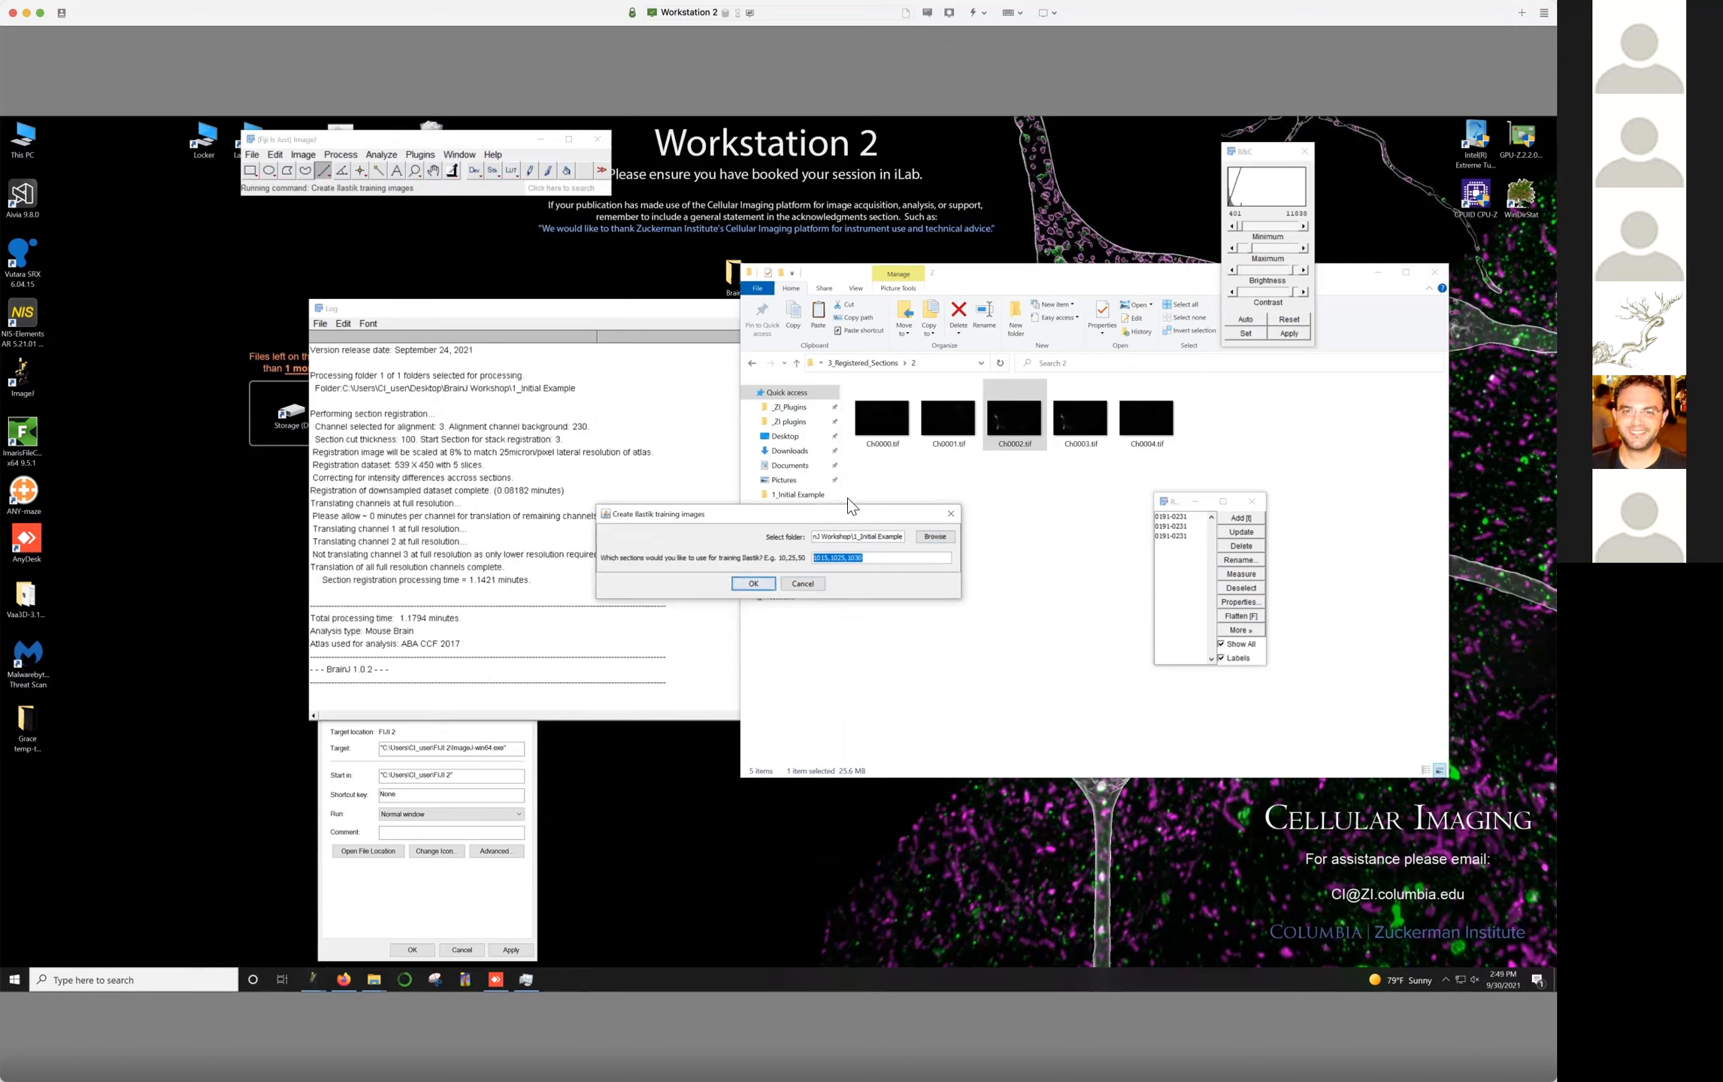
pyautogui.write('2,3')
pyautogui.click(754, 584)
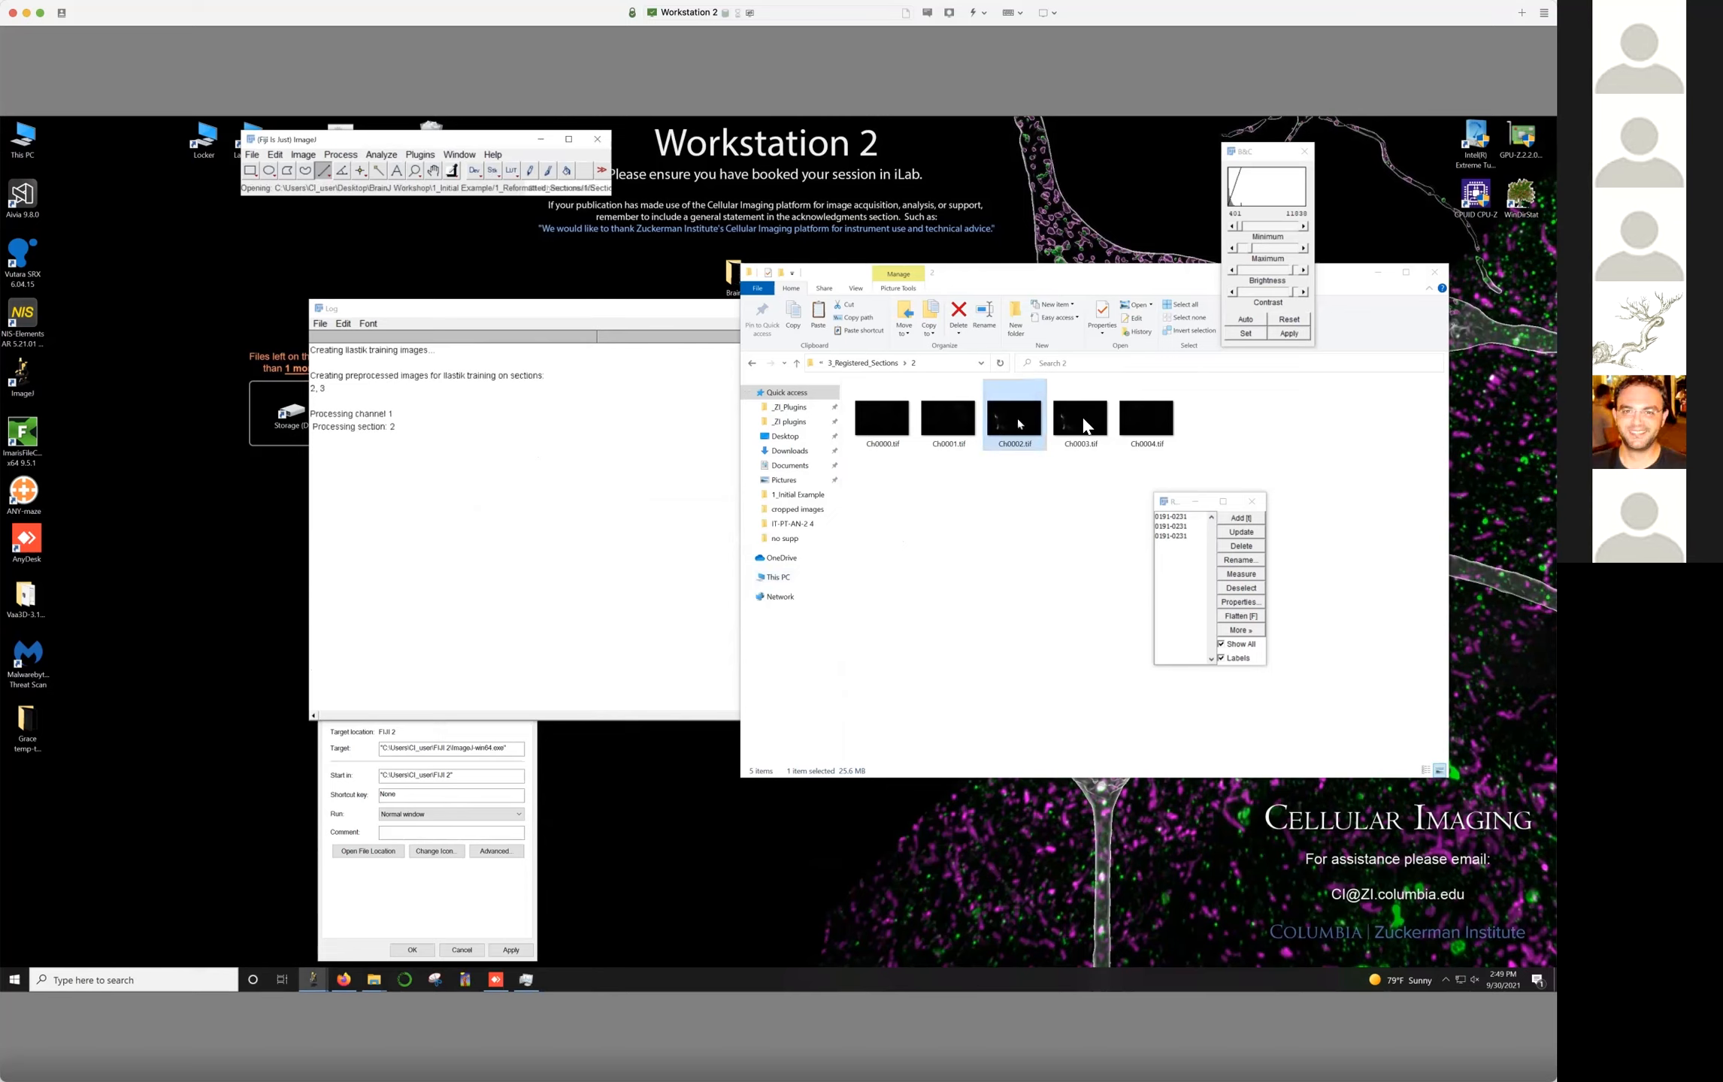
# Check folder 1 inside Ilastik_Training_Images for output and return to the 1_Initial Example folder
pyautogui.click(751, 362)
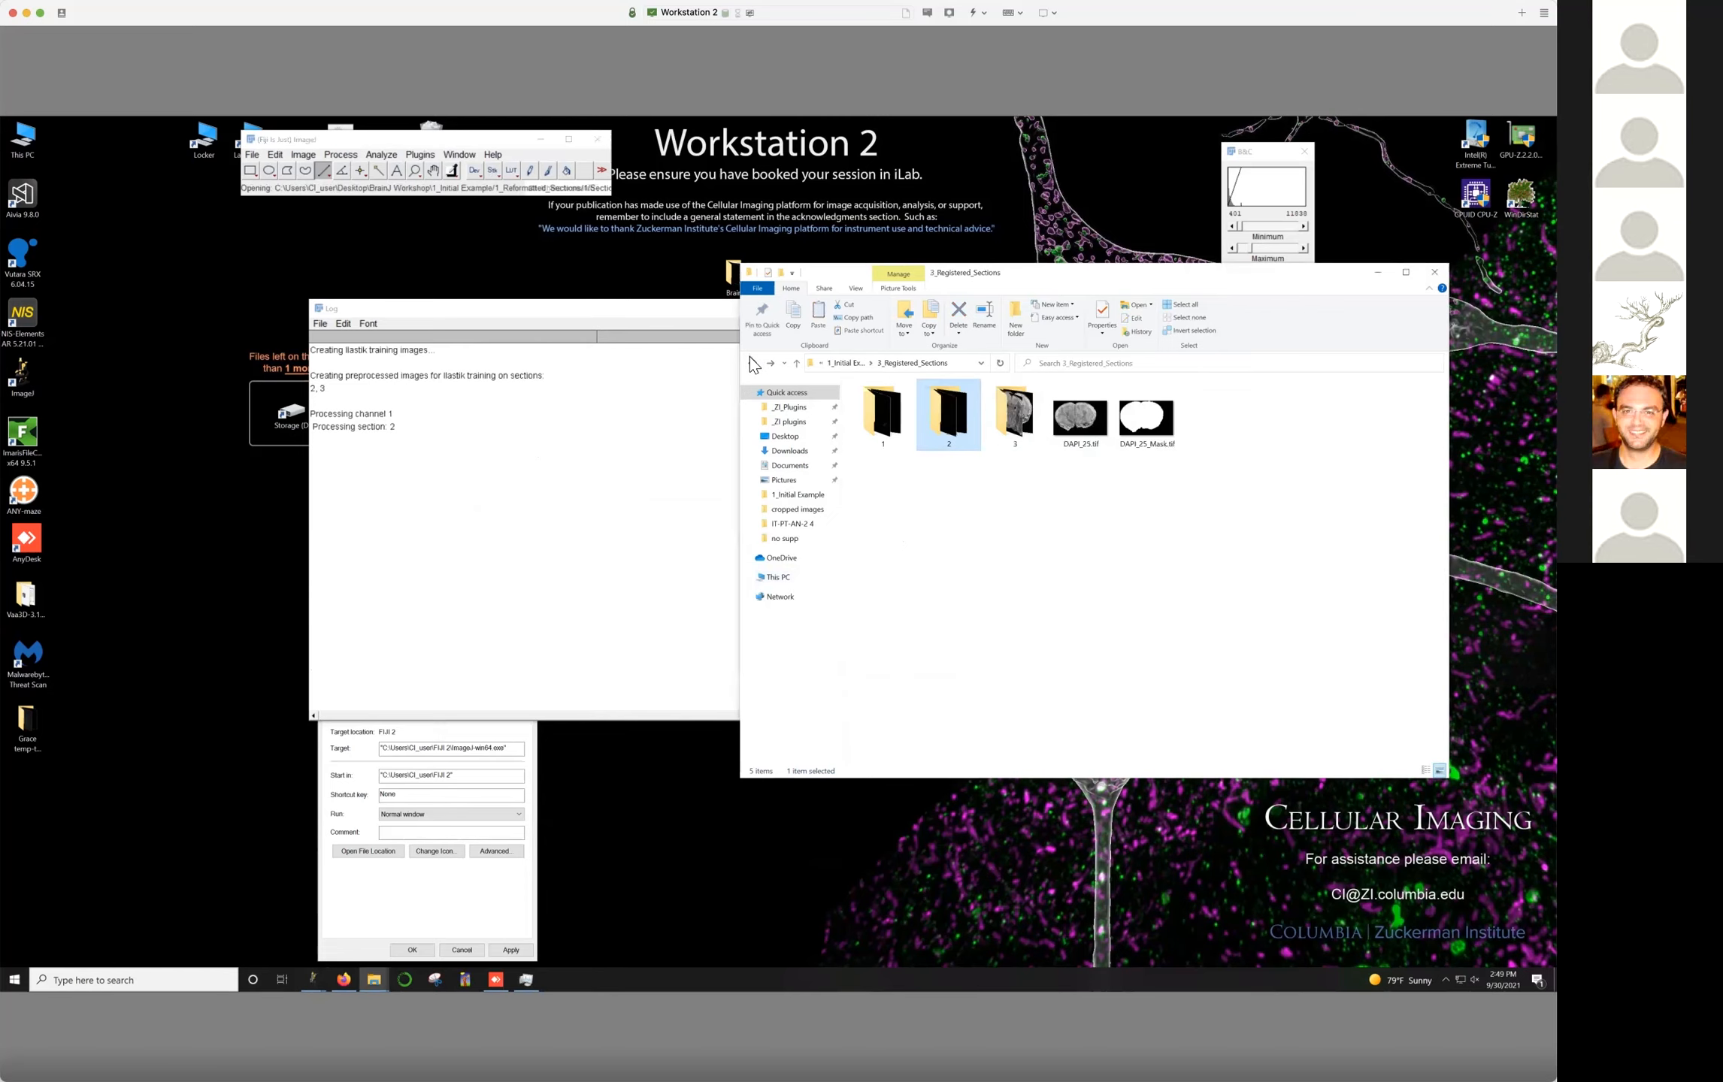
pyautogui.click(751, 362)
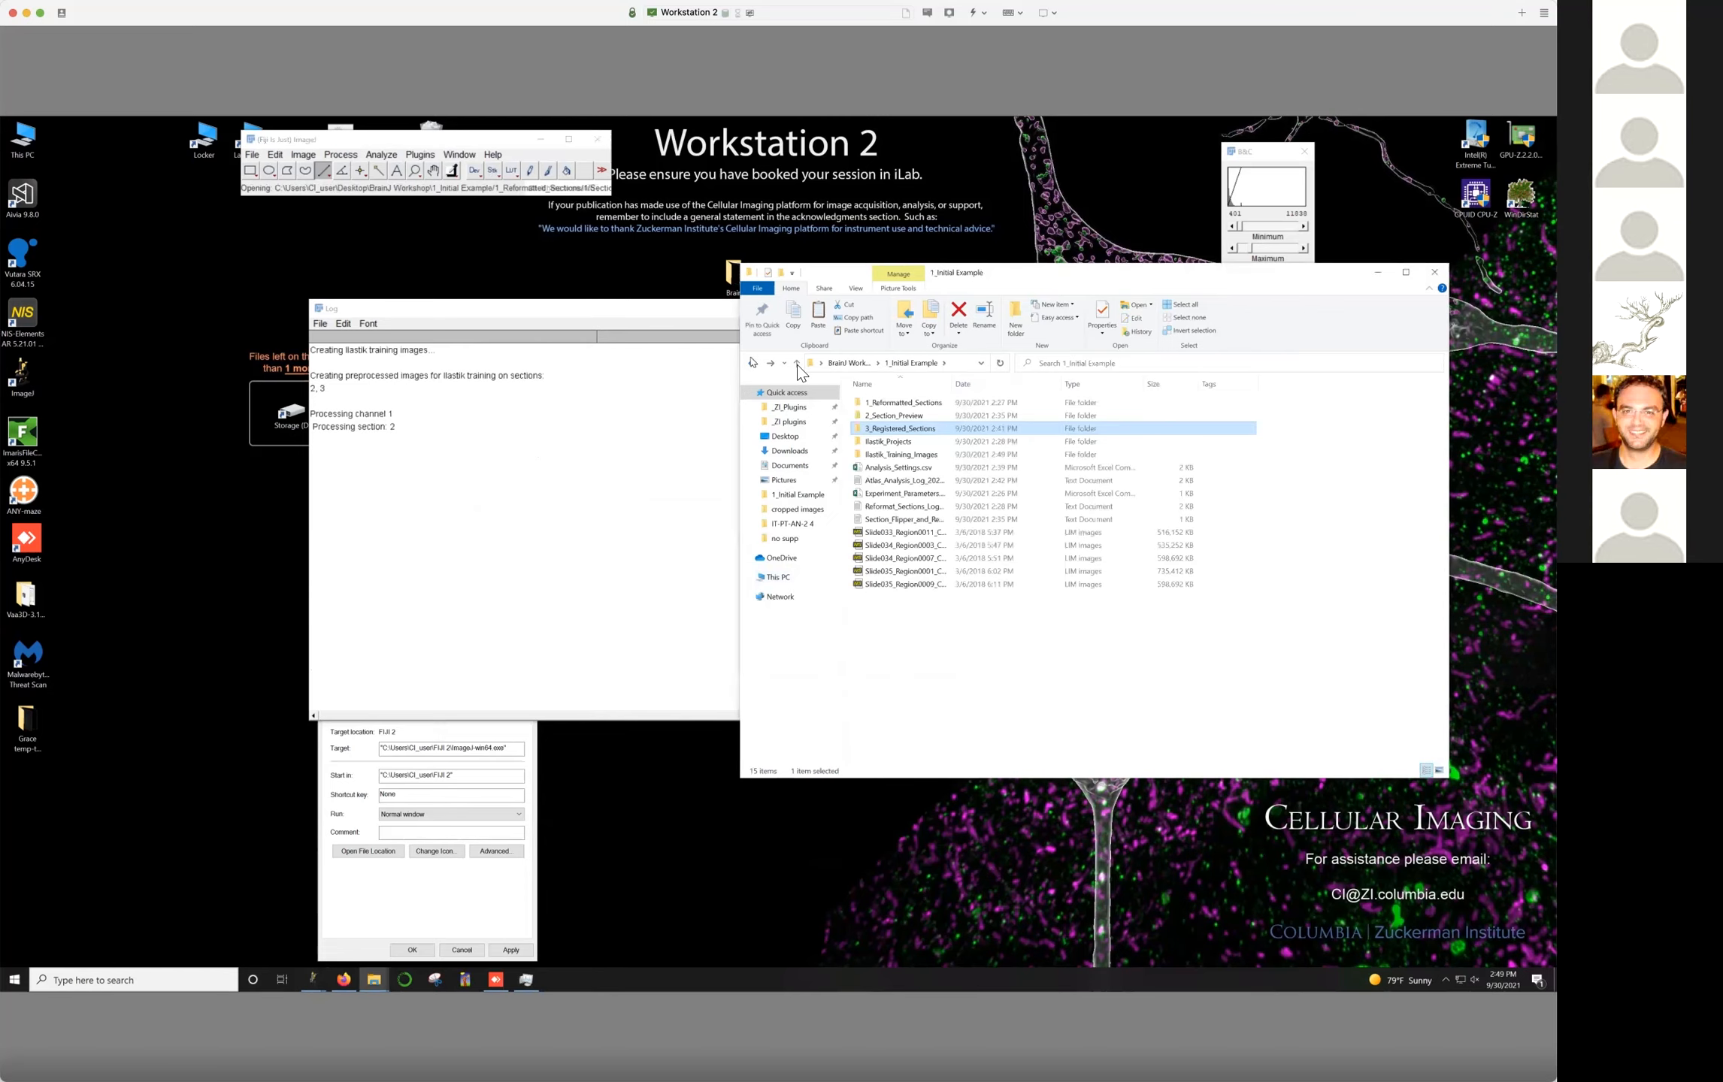
pyautogui.doubleClick(905, 459)
pyautogui.doubleClick(872, 408)
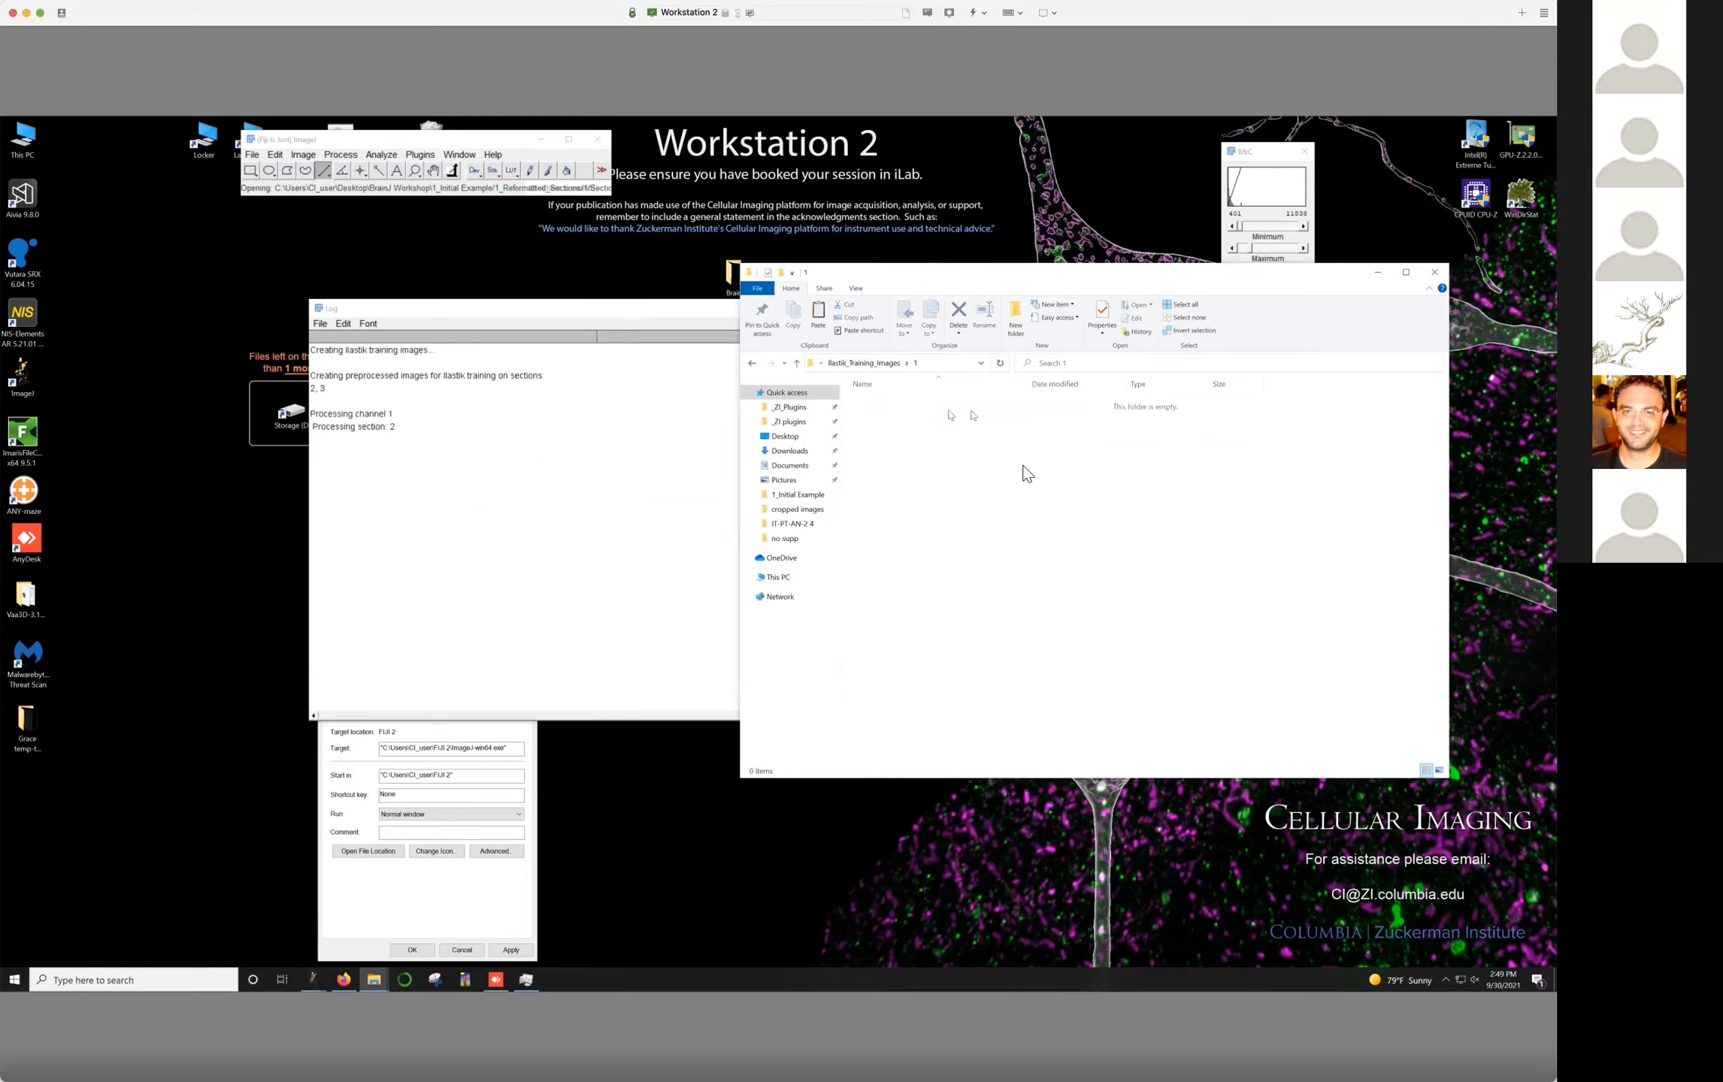
pyautogui.click(749, 363)
pyautogui.click(748, 362)
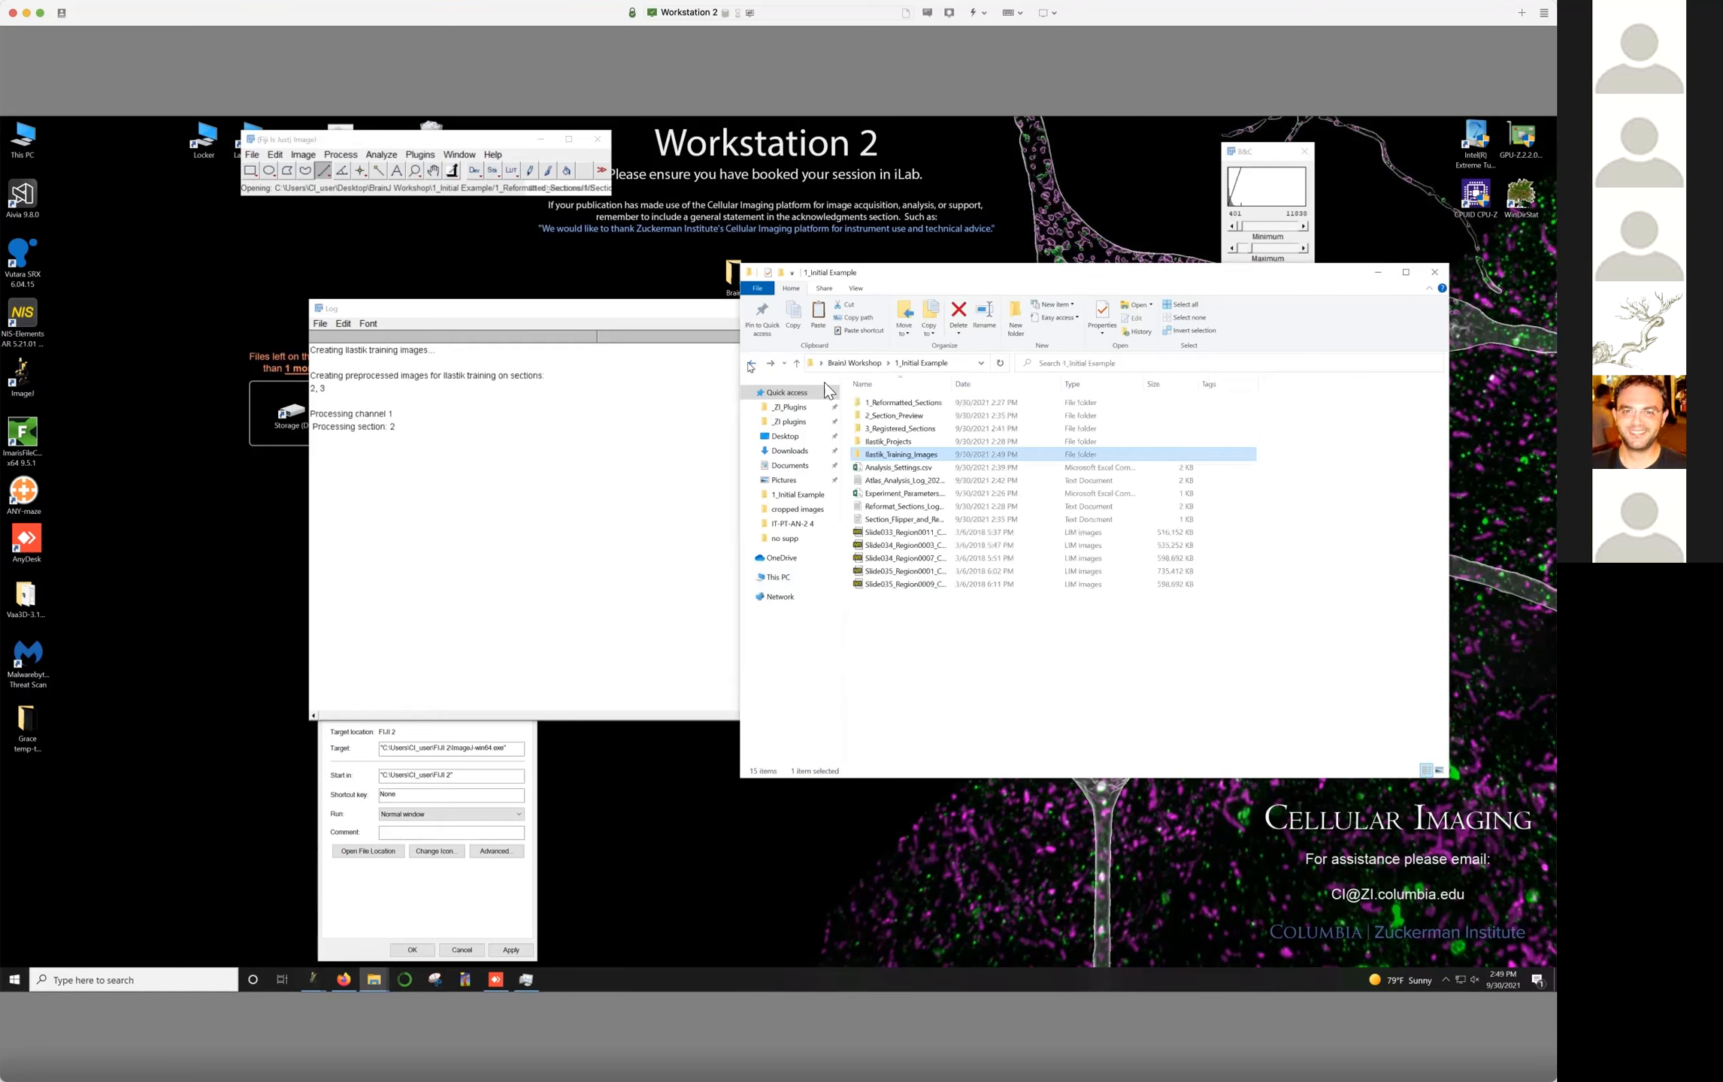
# Move the Log window clear of File Explorer and reopen folder 1 inside Ilastik_Training_Images
pyautogui.moveTo(654, 313); pyautogui.dragTo(432, 302)
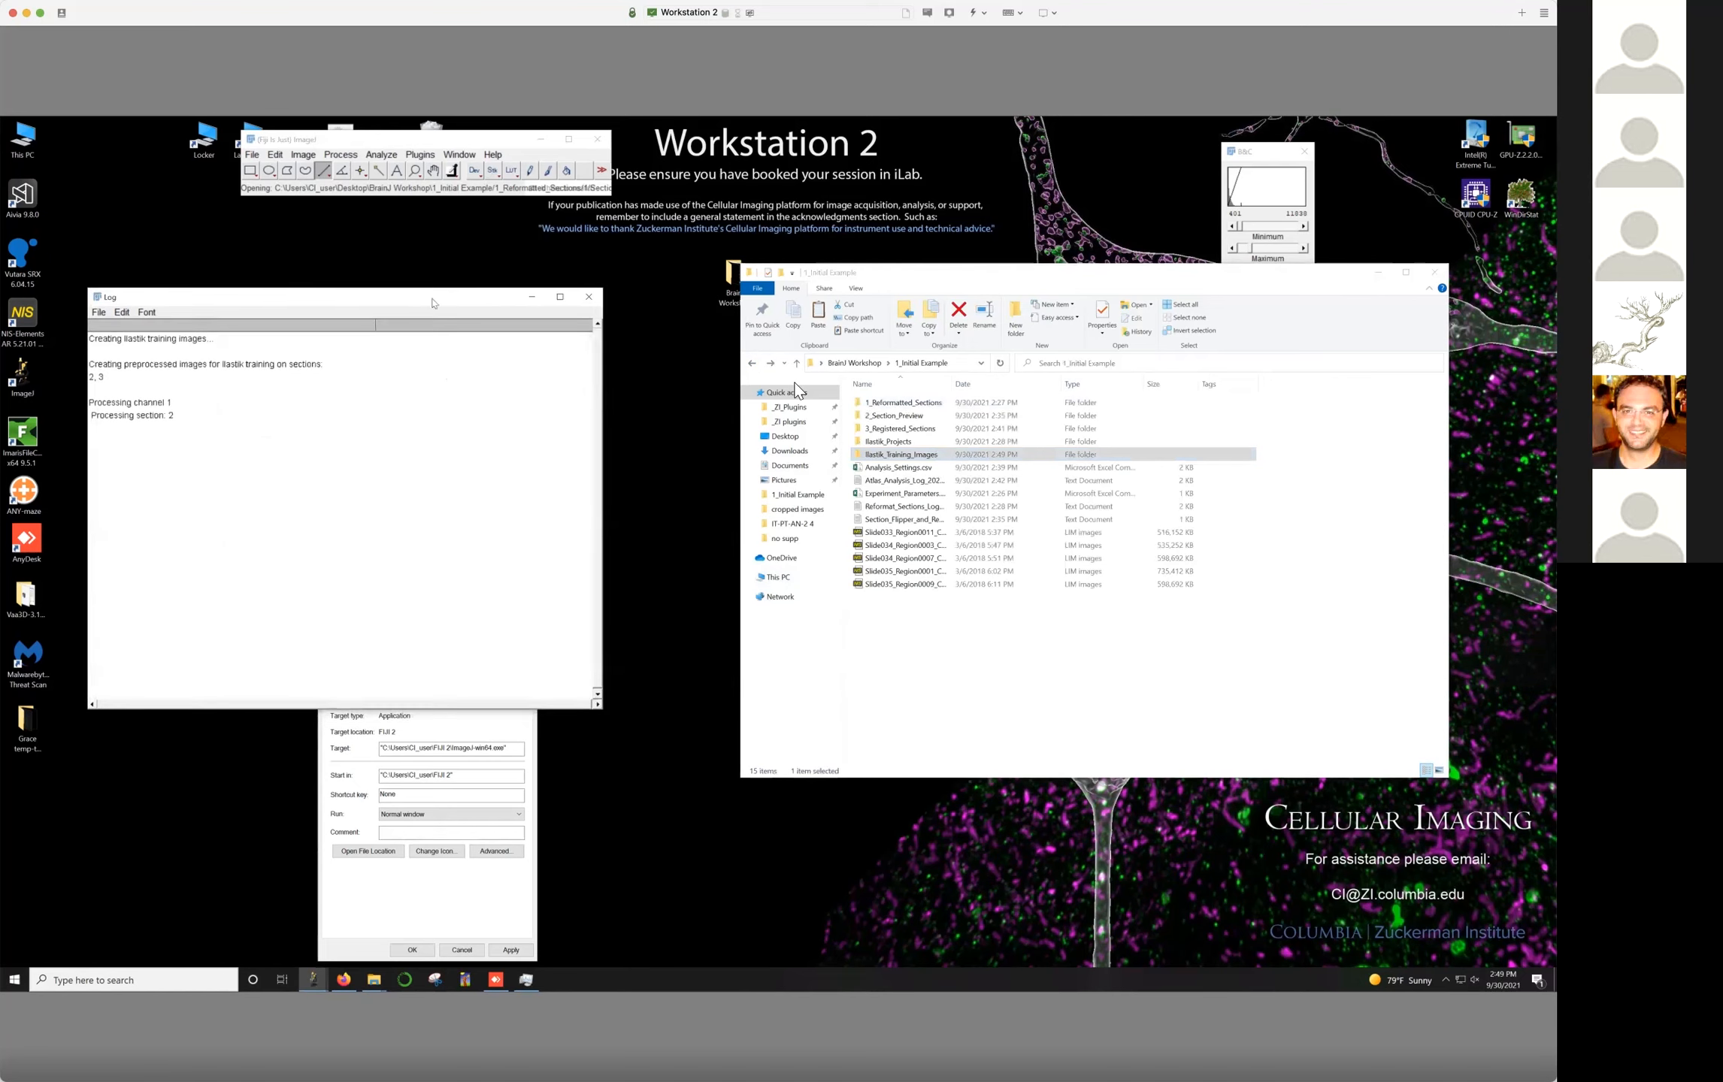
pyautogui.click(892, 451)
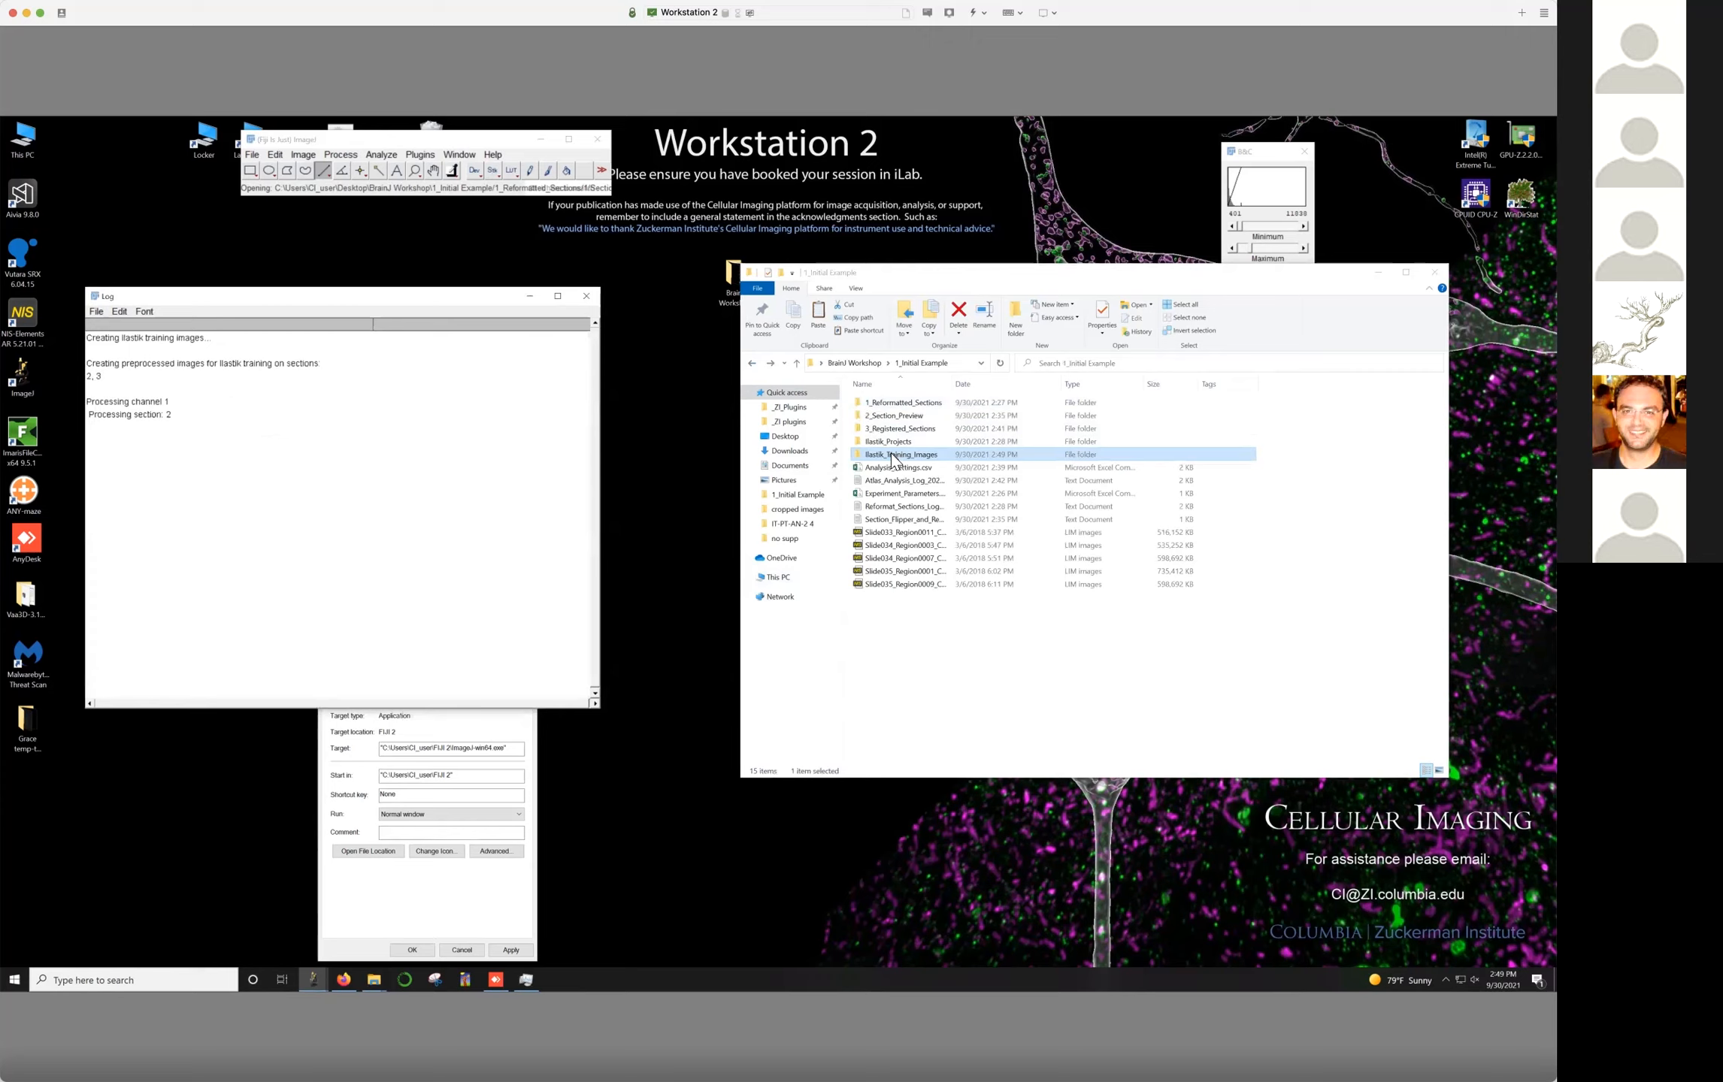
pyautogui.doubleClick(893, 455)
pyautogui.doubleClick(865, 403)
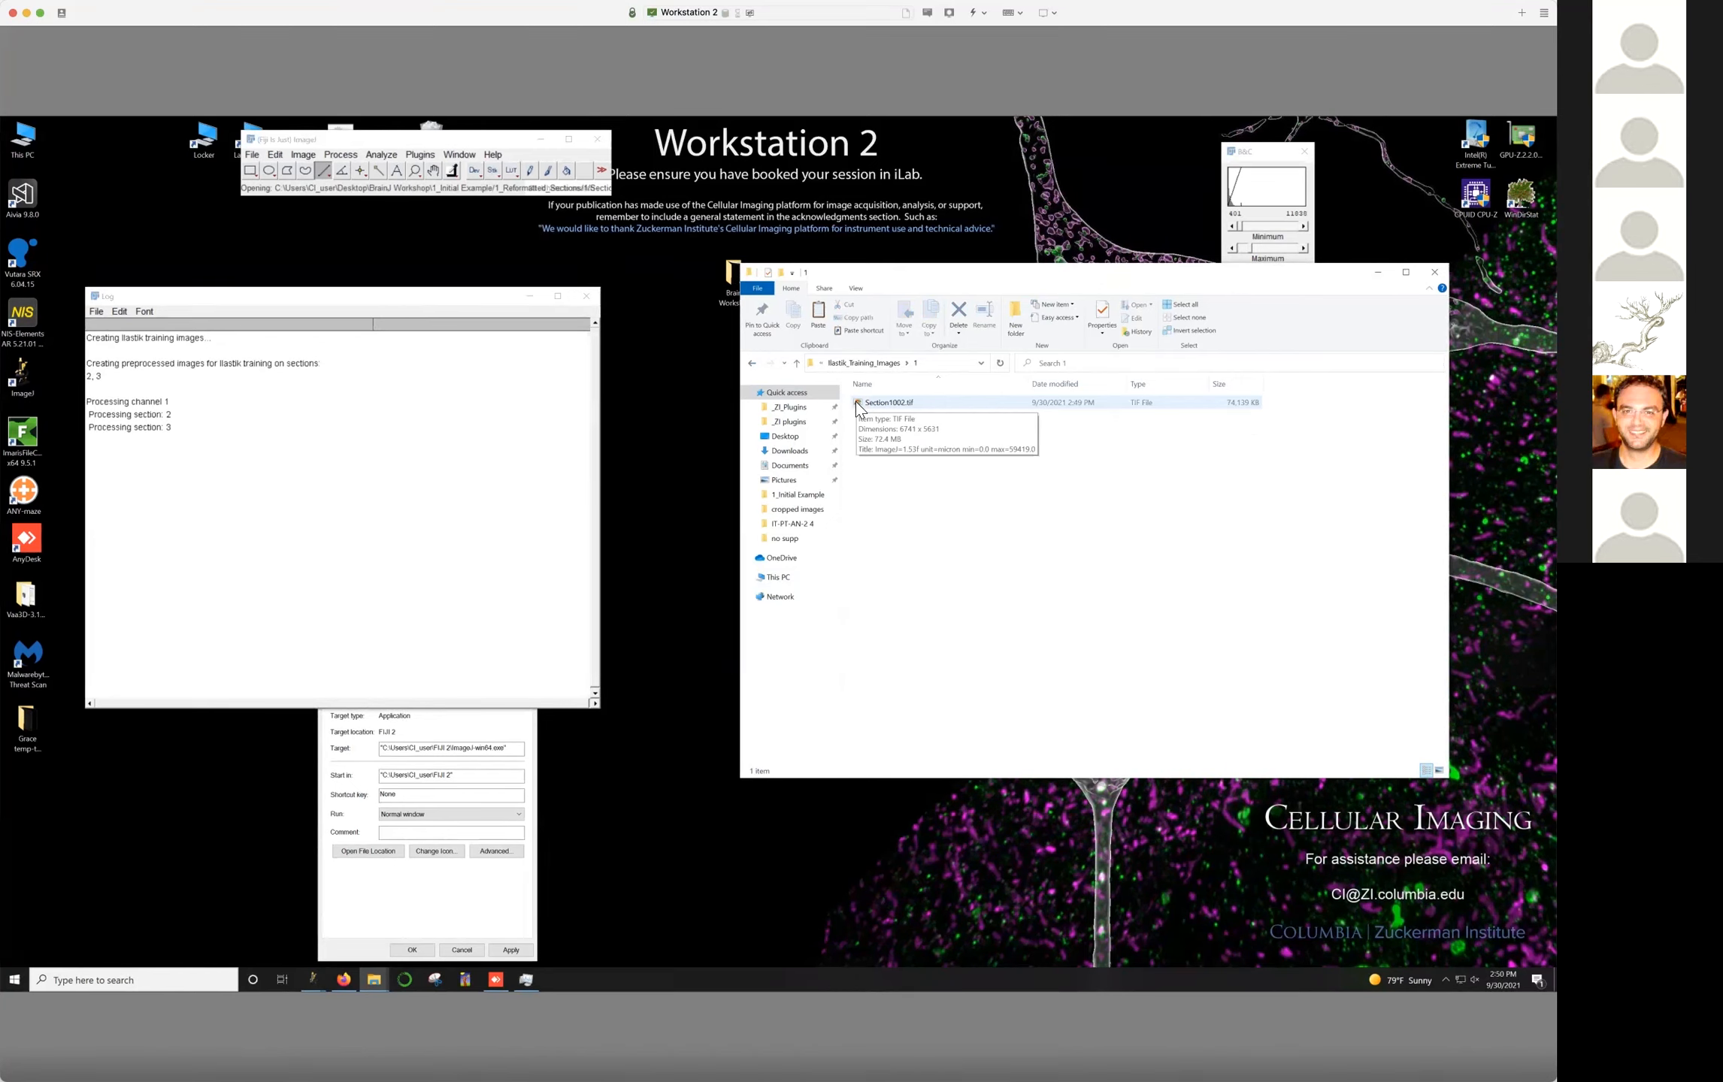
# Try to open the training image Section1003.tif from folder 1 in Fiji
pyautogui.click(877, 404)
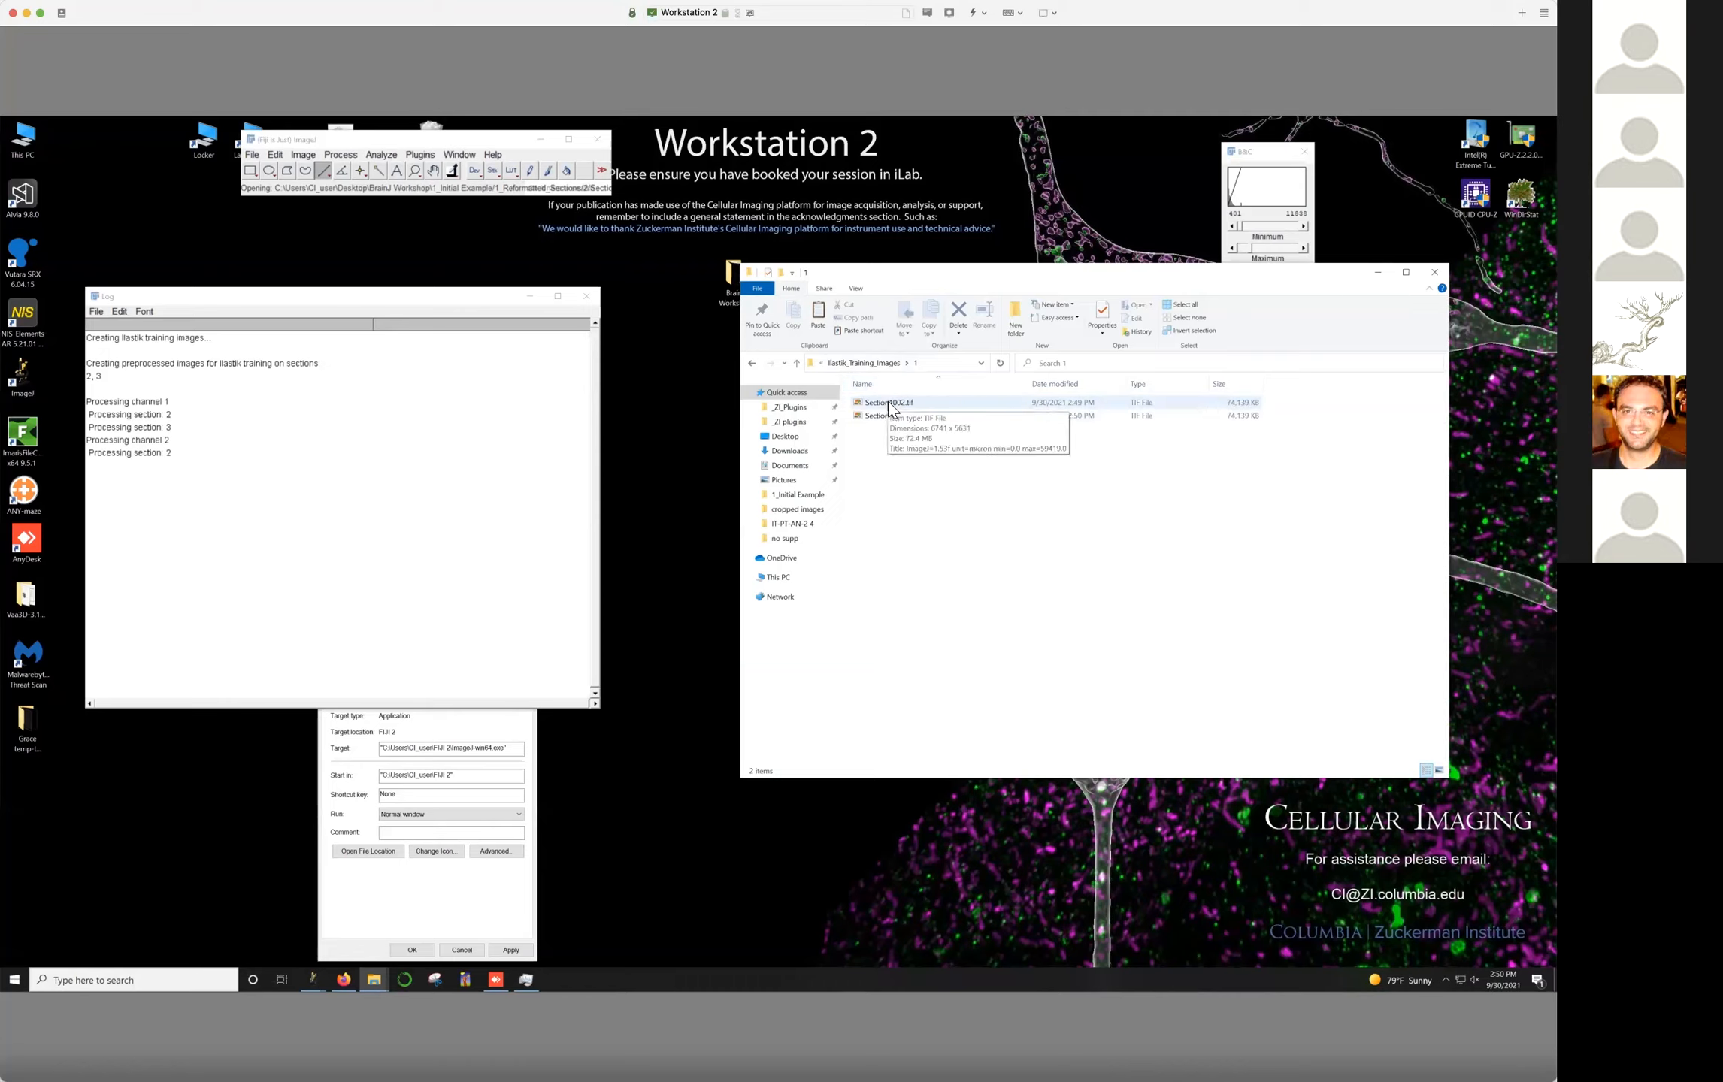
pyautogui.click(880, 364)
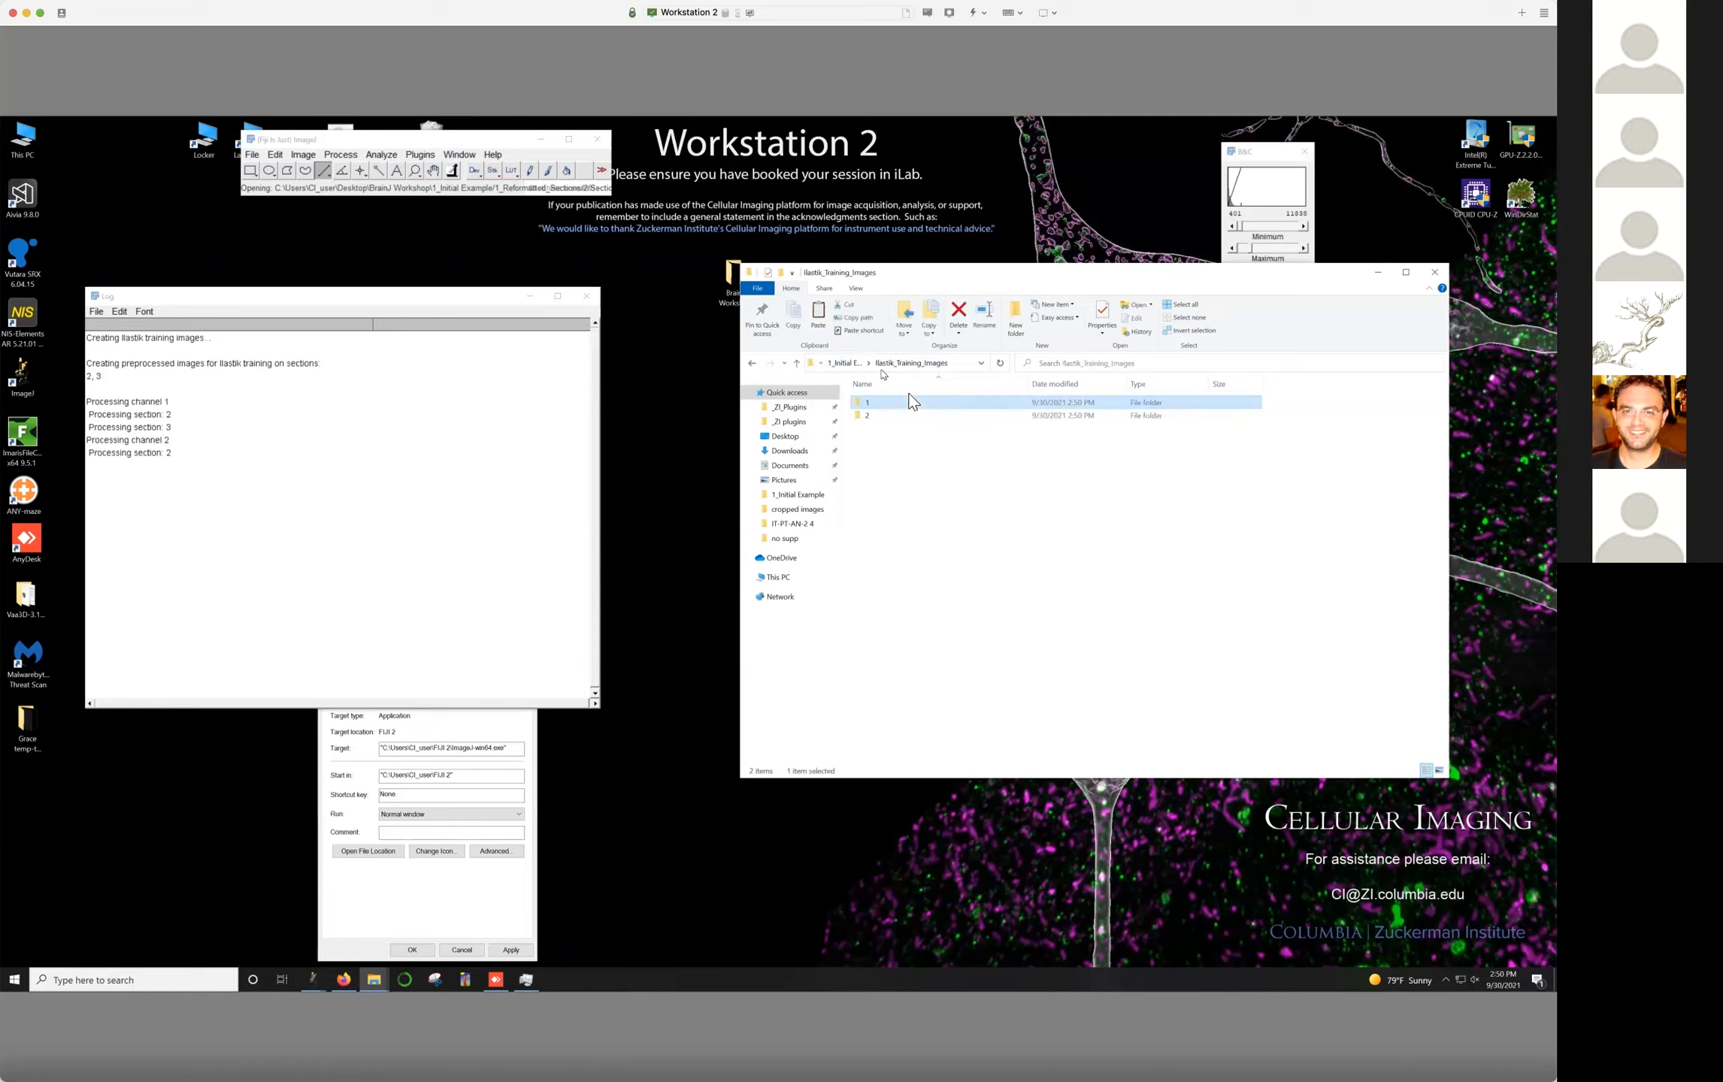
pyautogui.doubleClick(872, 402)
pyautogui.moveTo(949, 413); pyautogui.dragTo(451, 189)
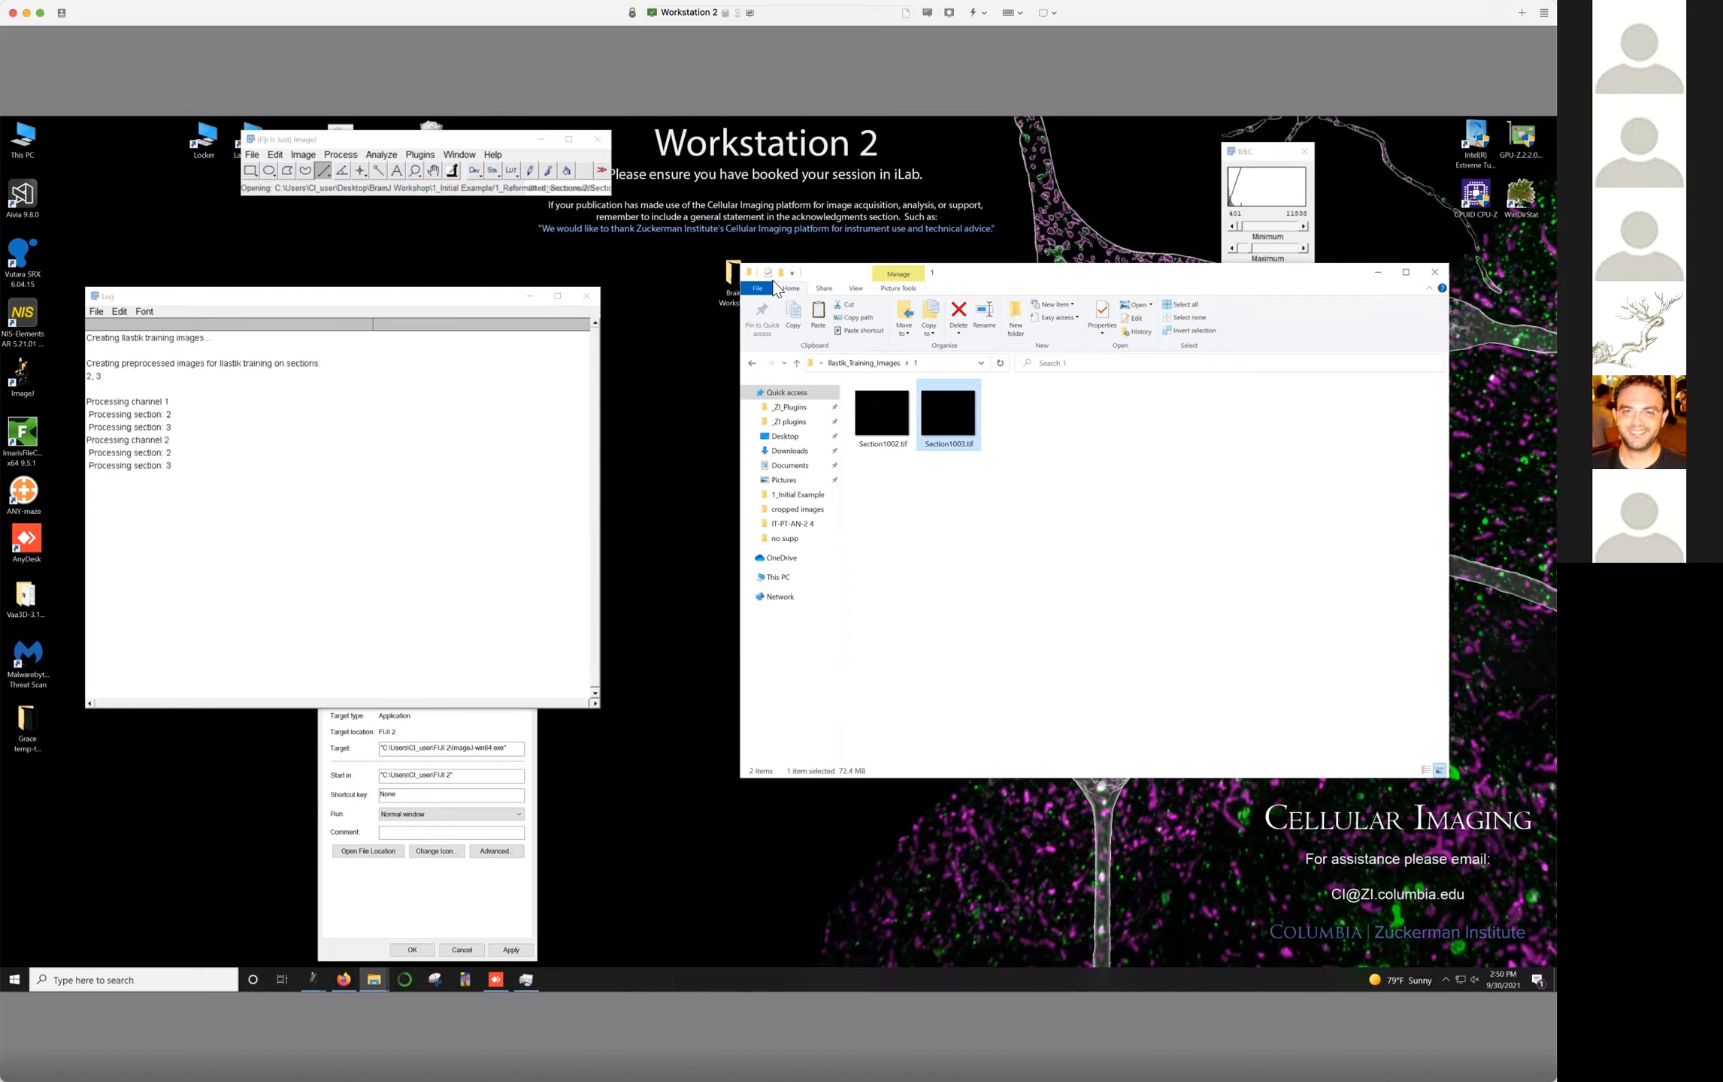
# Open Analysis_Settings.csv from 1_Initial Example as text, check its Cell Analysis BG Subtraction line, and close the file
pyautogui.click(753, 363)
pyautogui.click(753, 363)
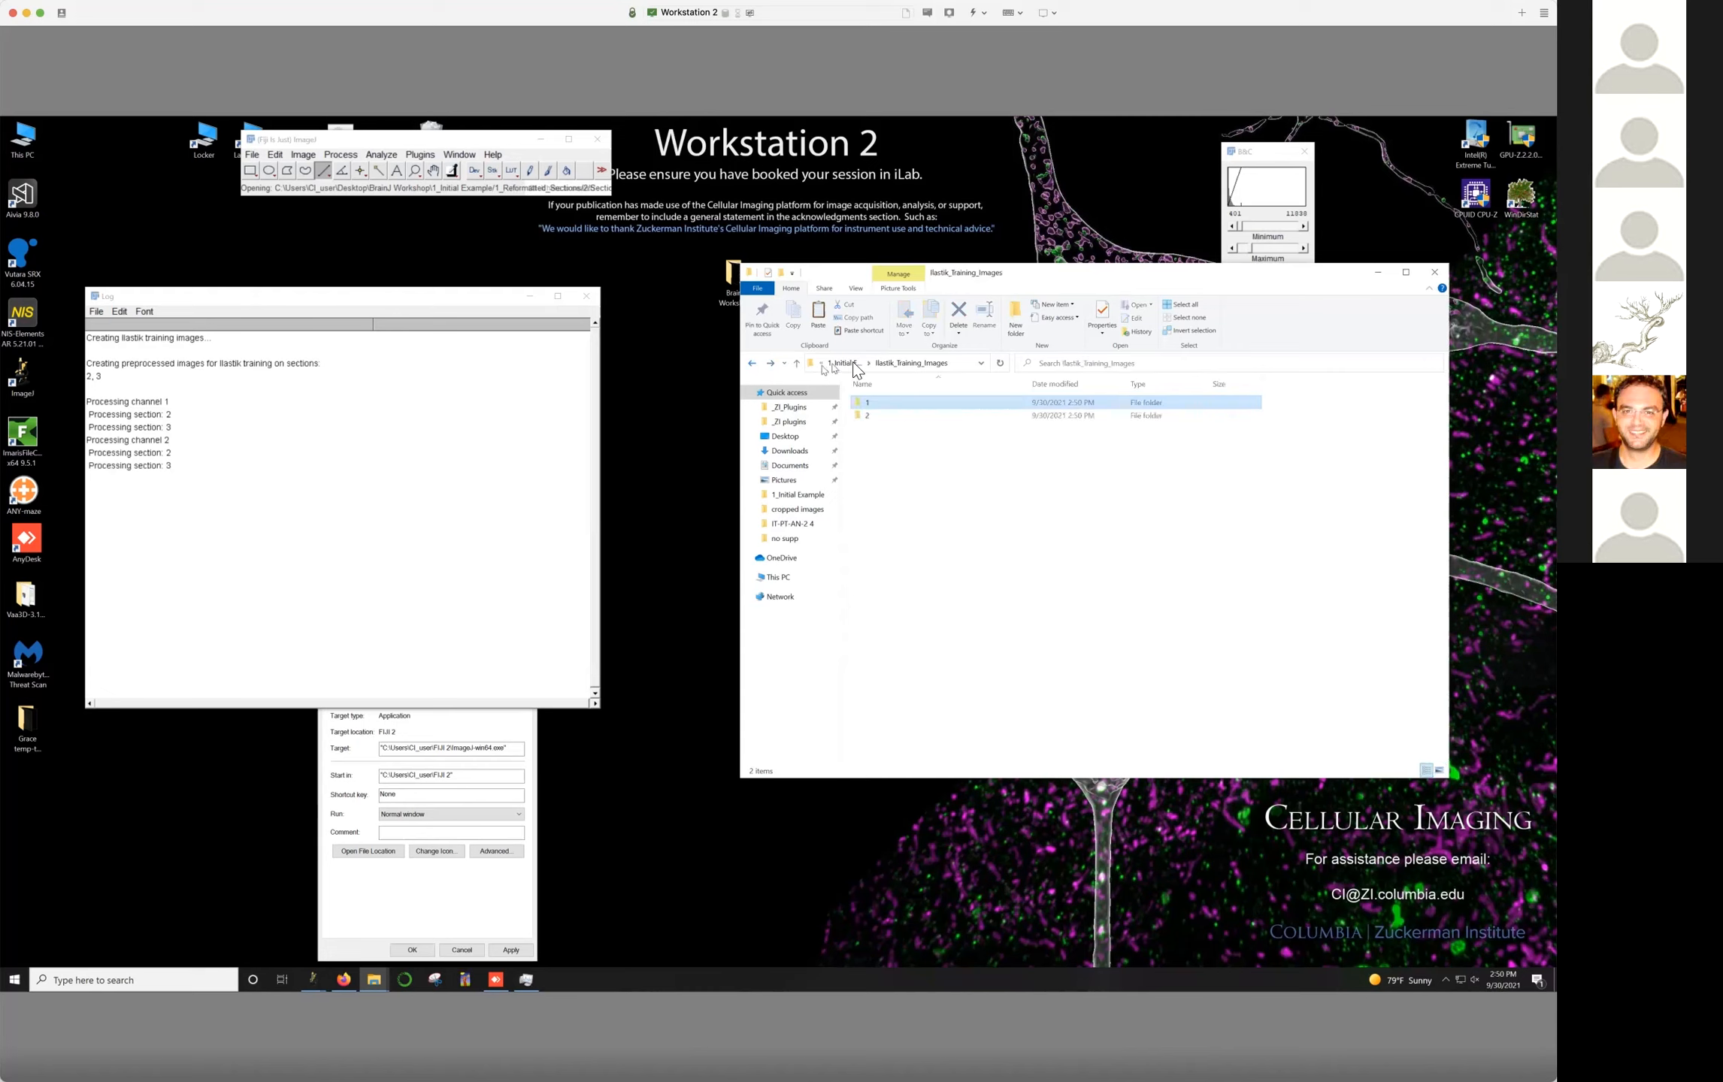
pyautogui.click(838, 365)
pyautogui.click(894, 467)
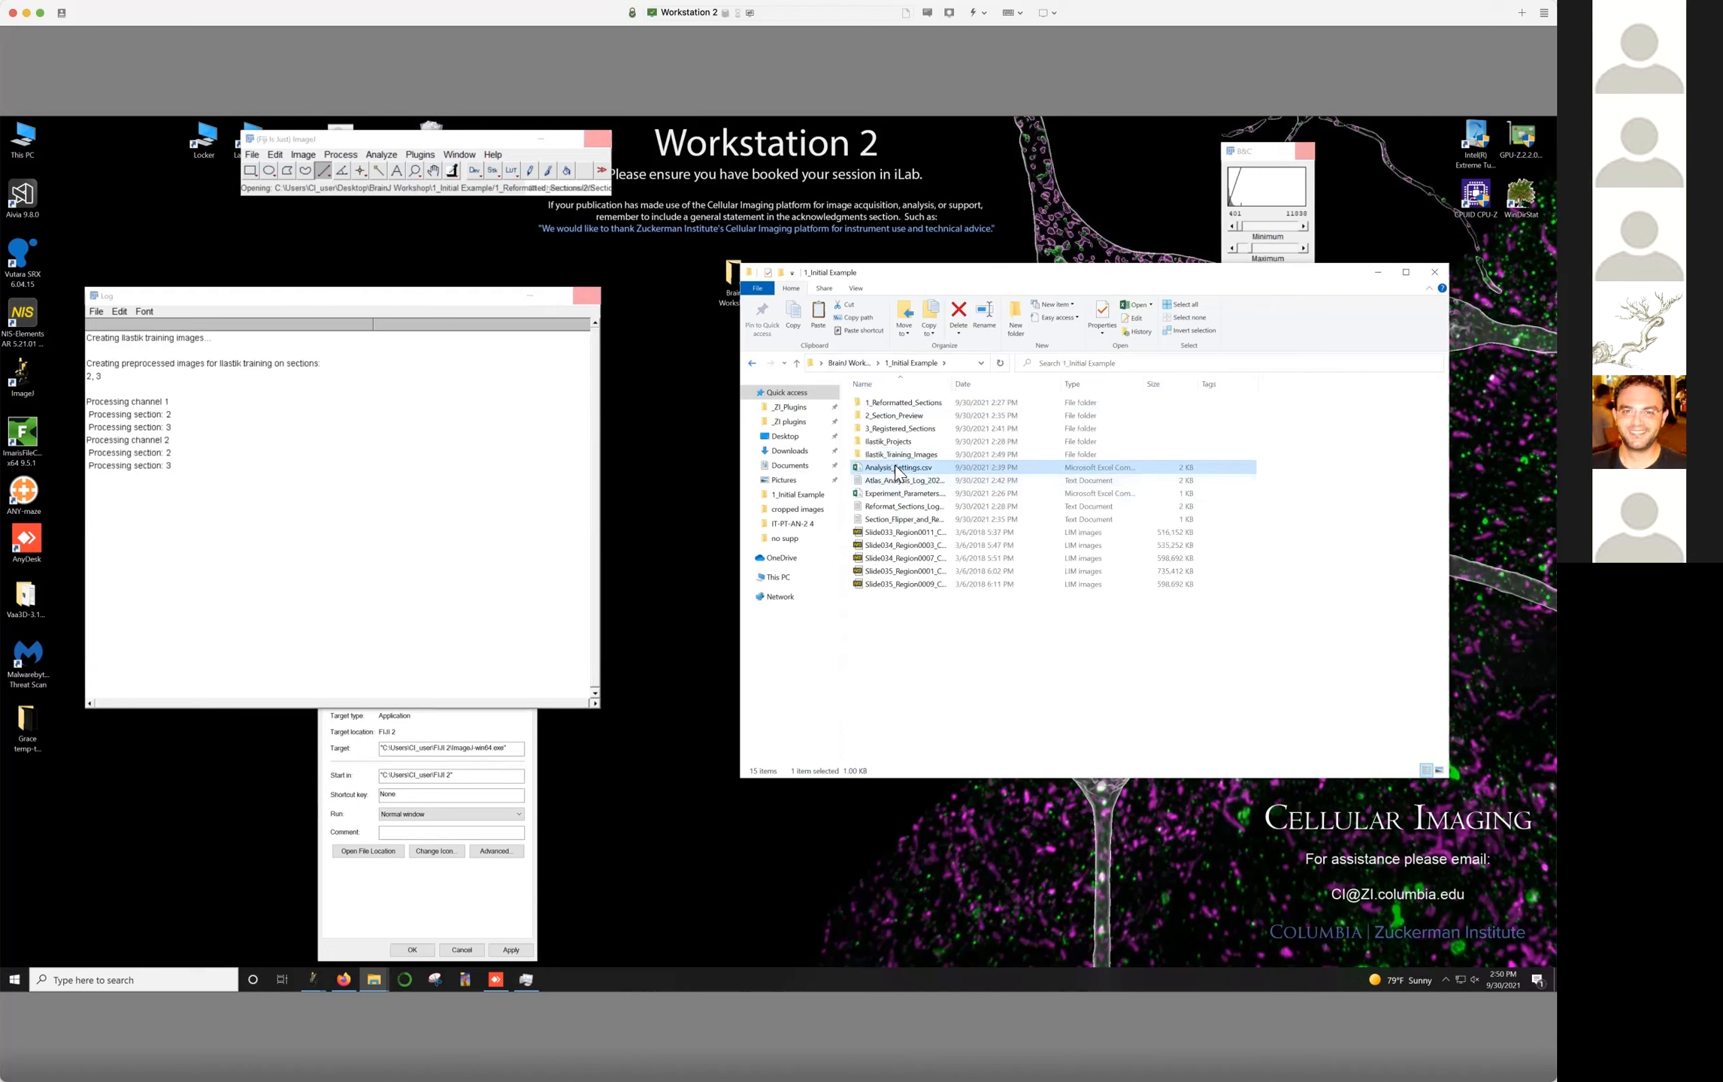
pyautogui.rightClick(896, 466)
pyautogui.click(920, 501)
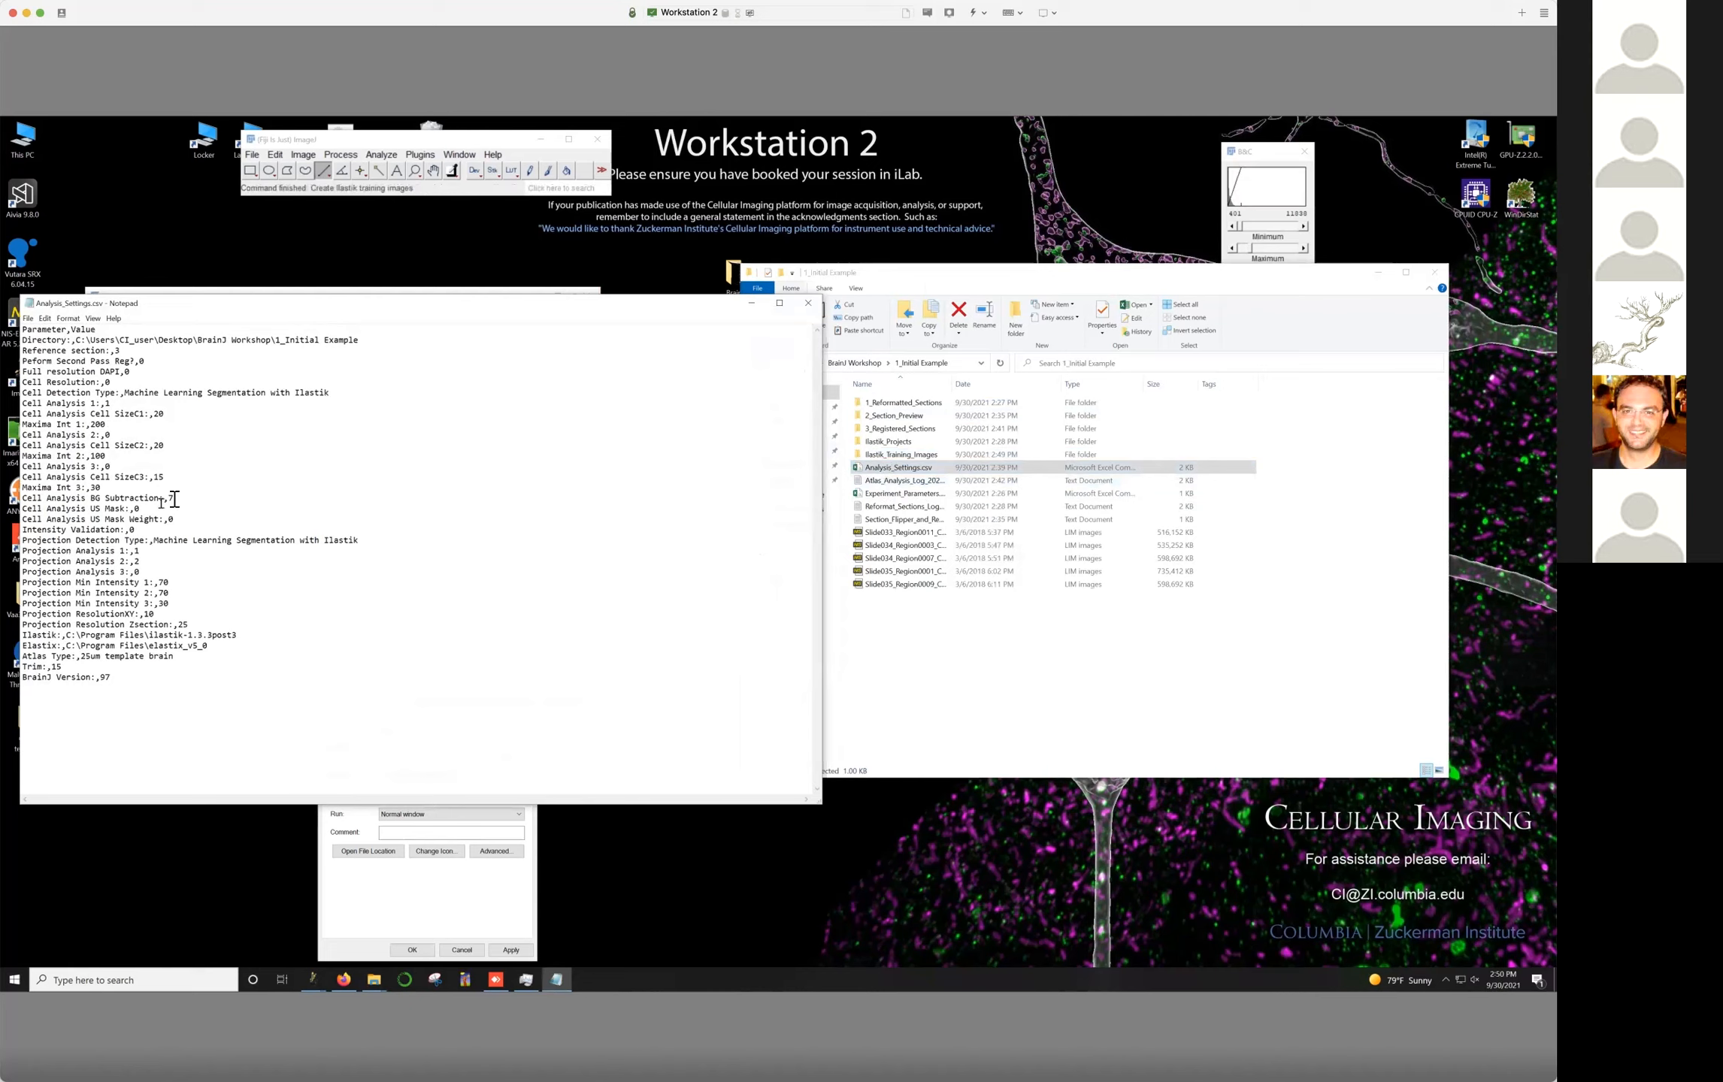
pyautogui.moveTo(174, 498); pyautogui.dragTo(14, 499)
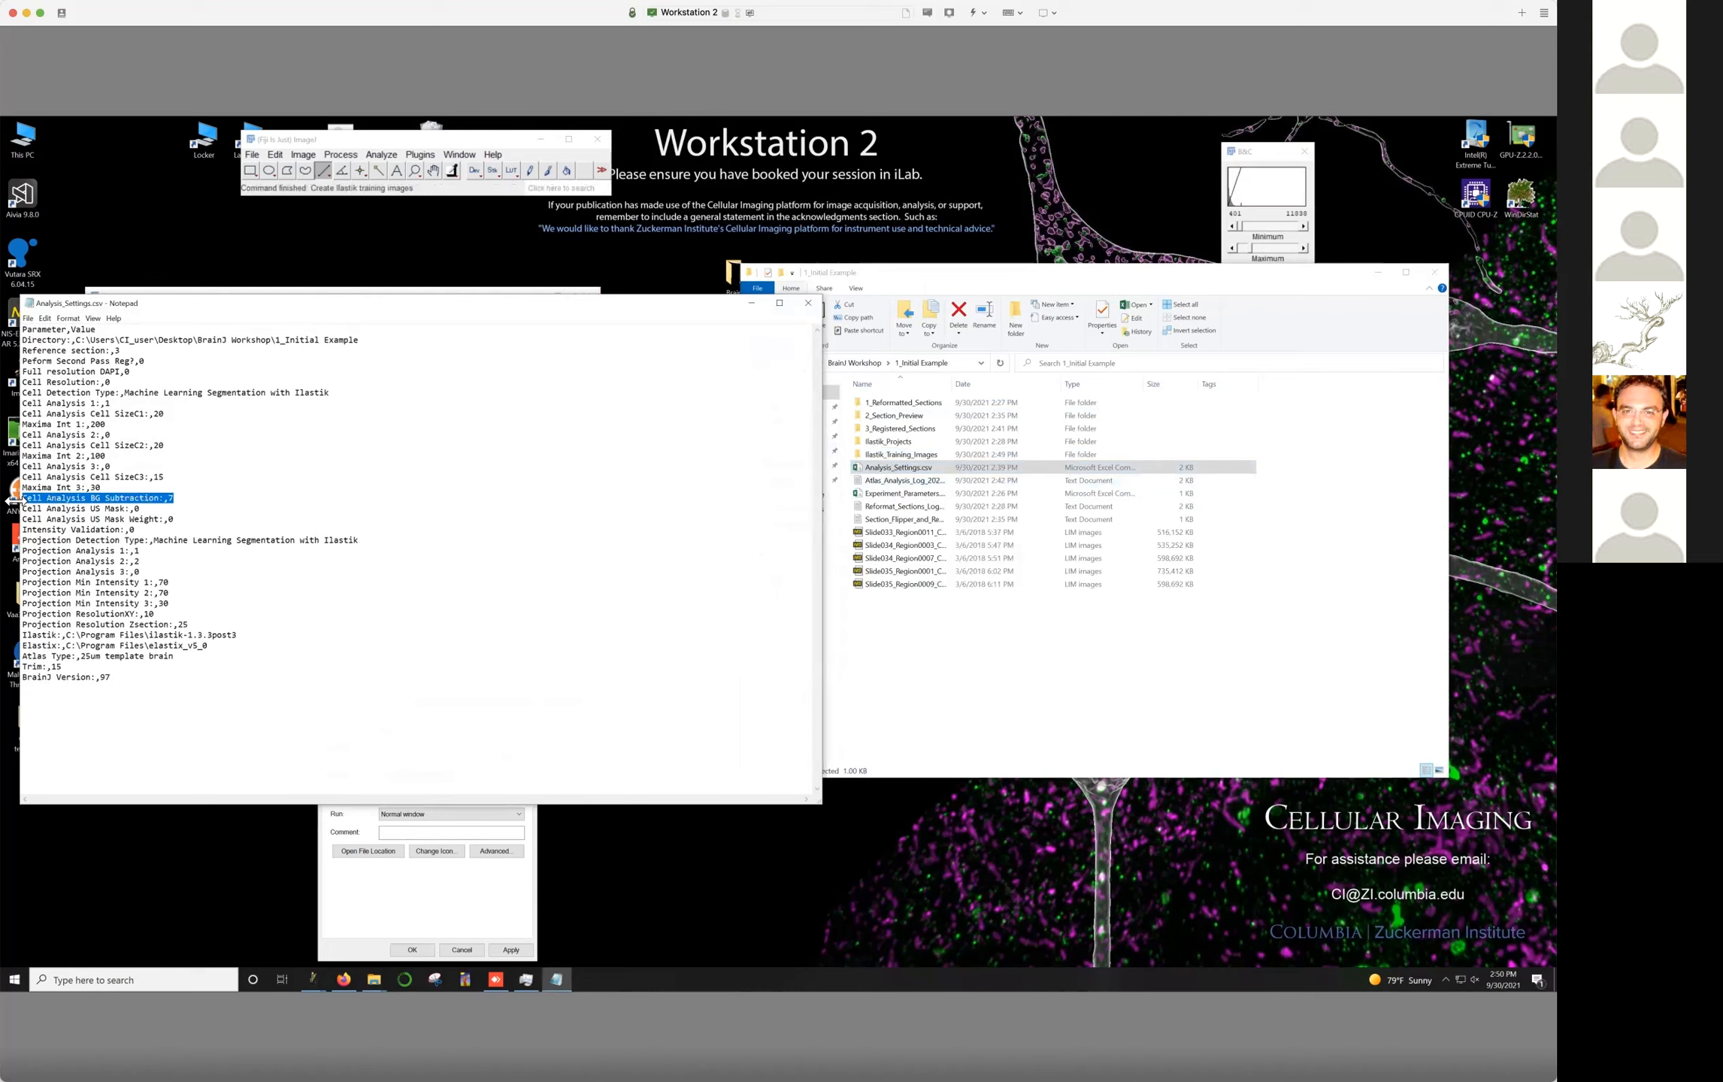
pyautogui.click(799, 305)
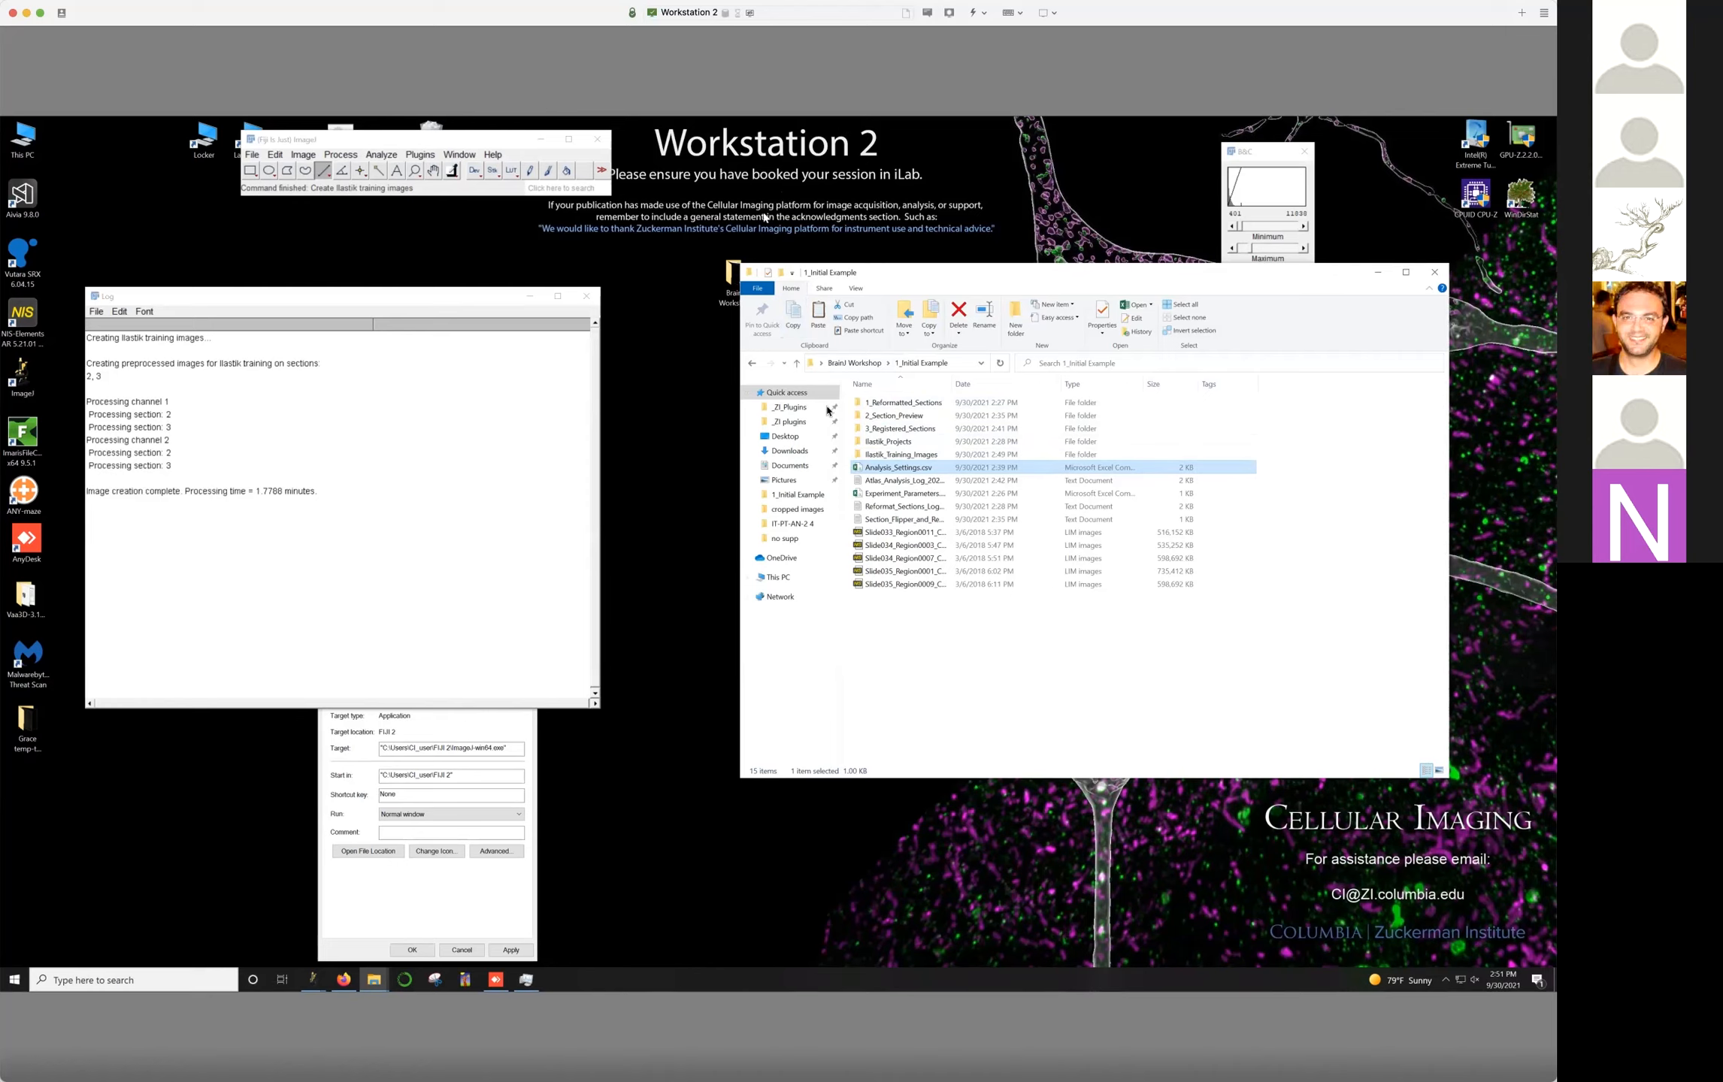
# Inspect the Ilastik_Projects folder of 1_Initial Example and return to the parent folder
pyautogui.click(988, 721)
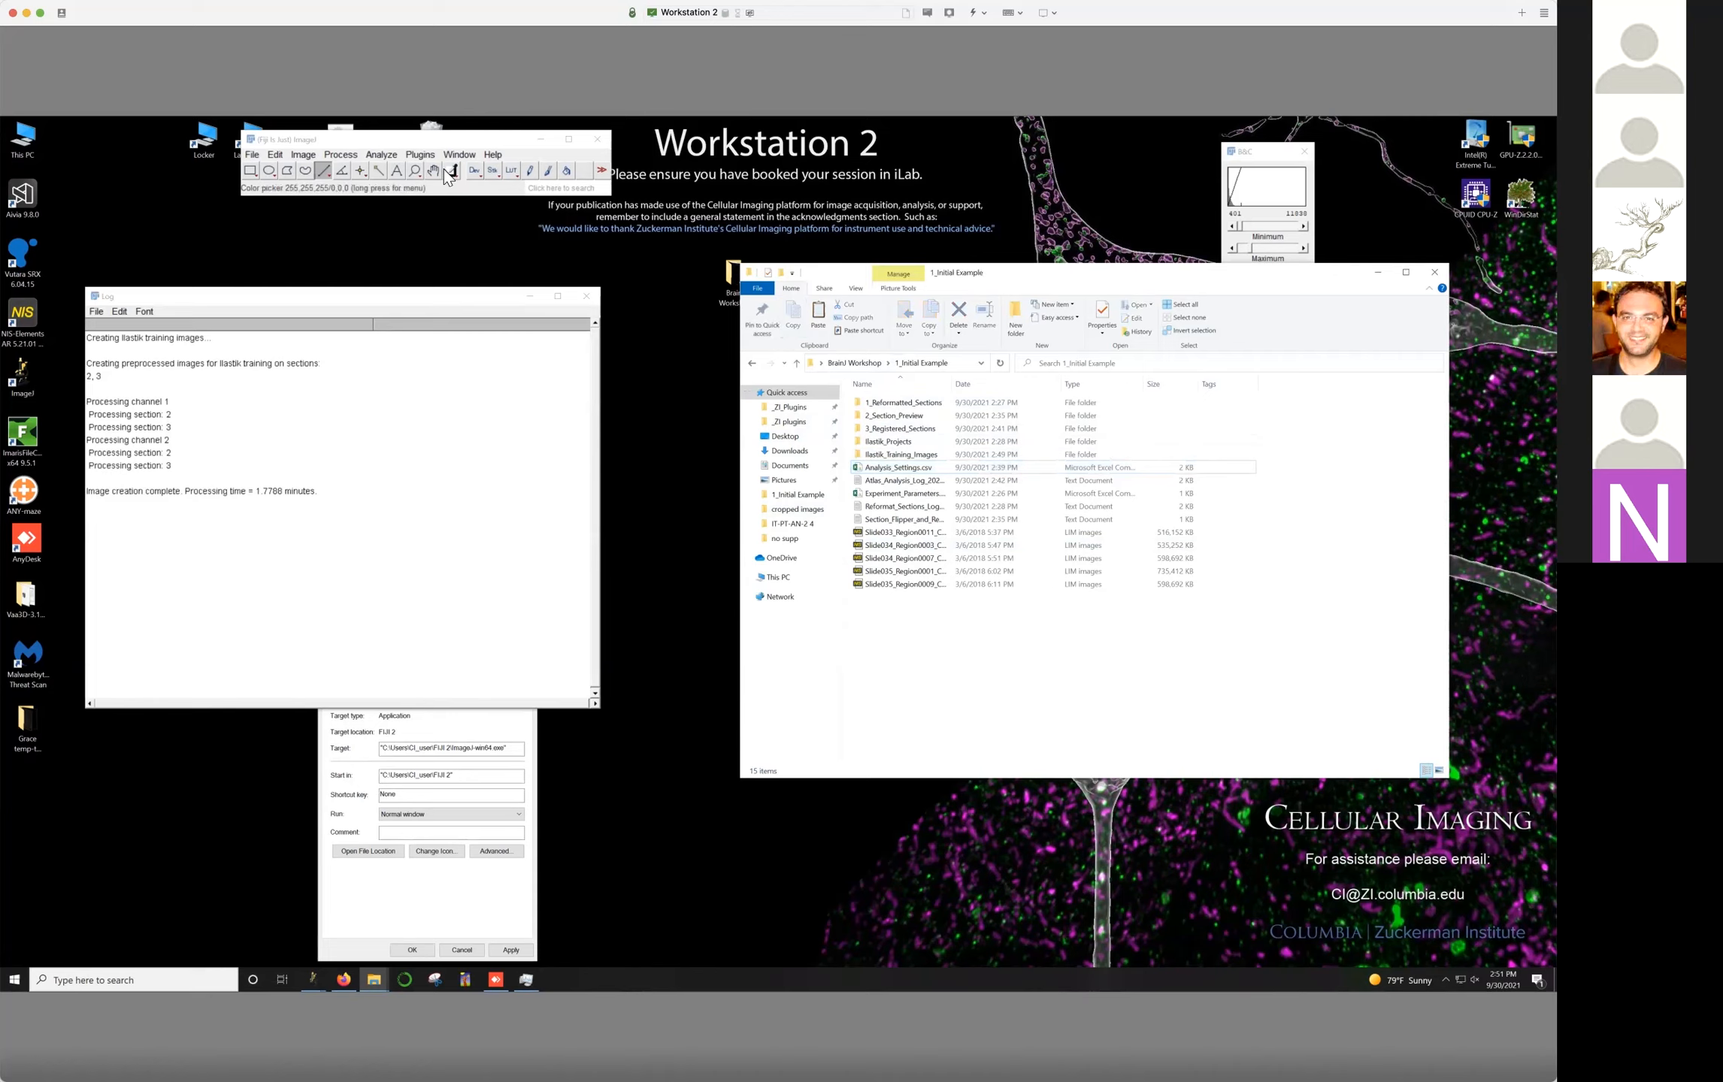
pyautogui.doubleClick(883, 444)
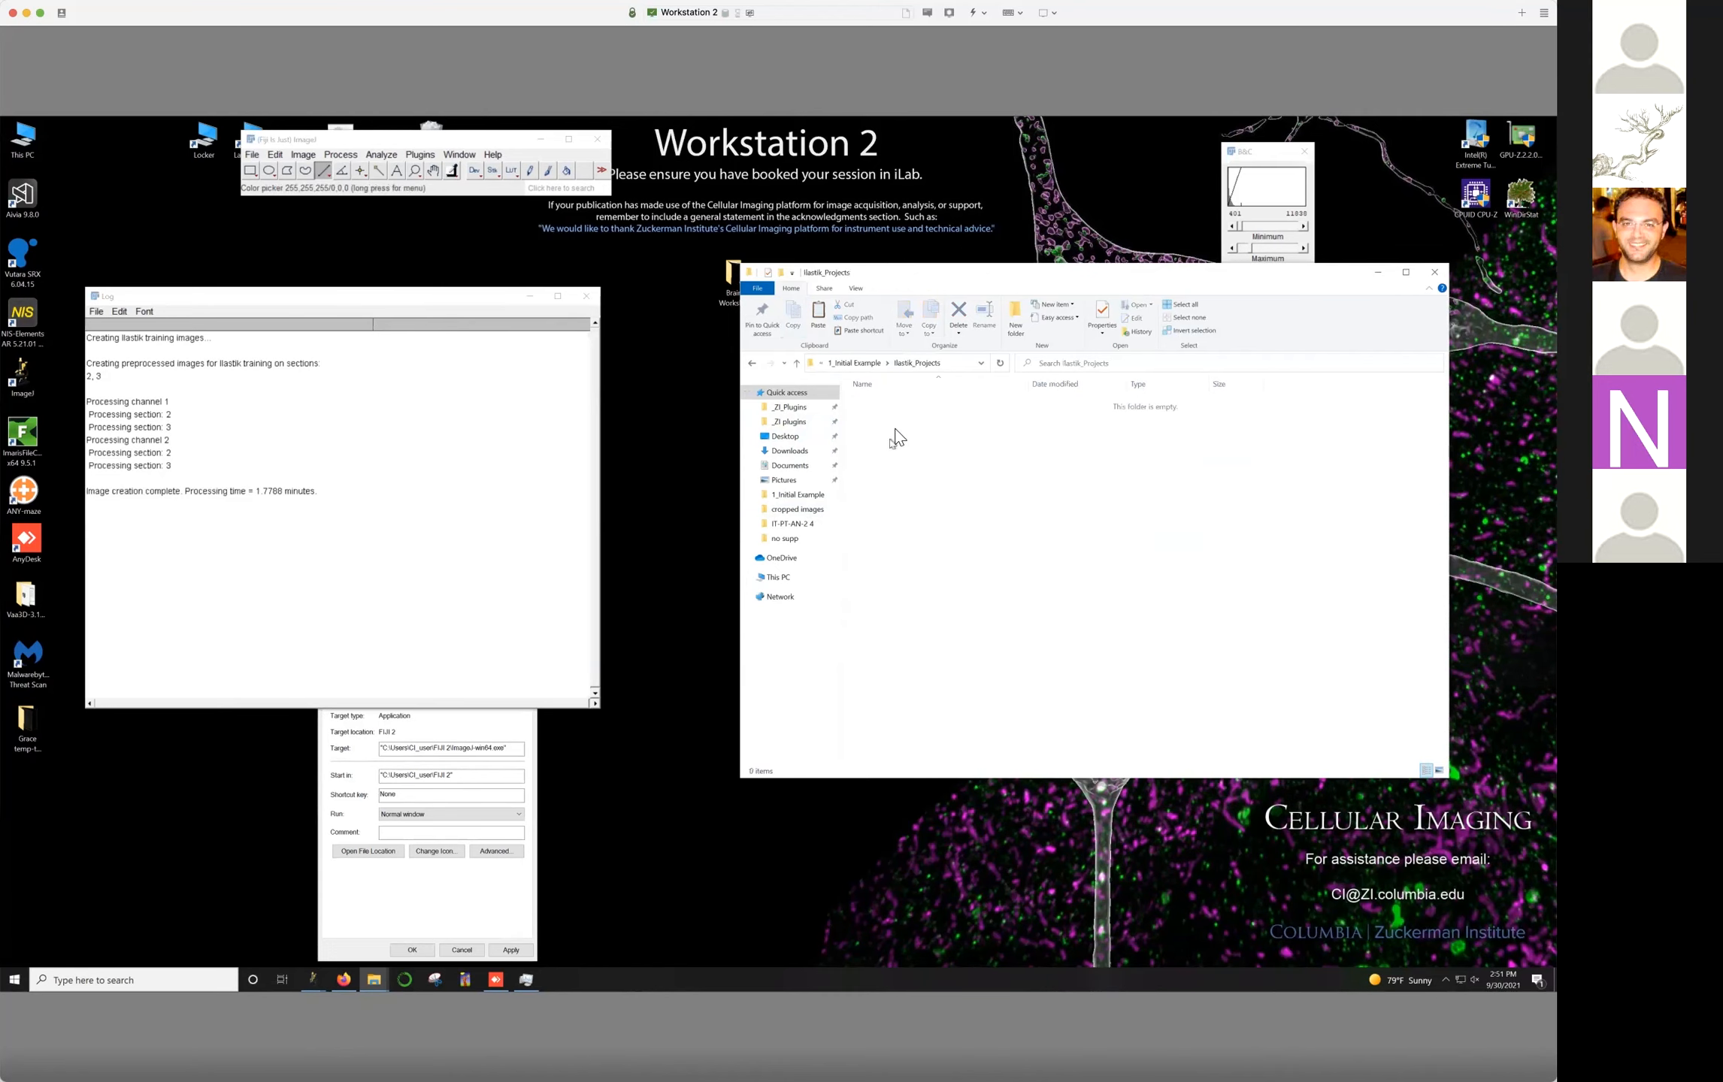
pyautogui.click(752, 363)
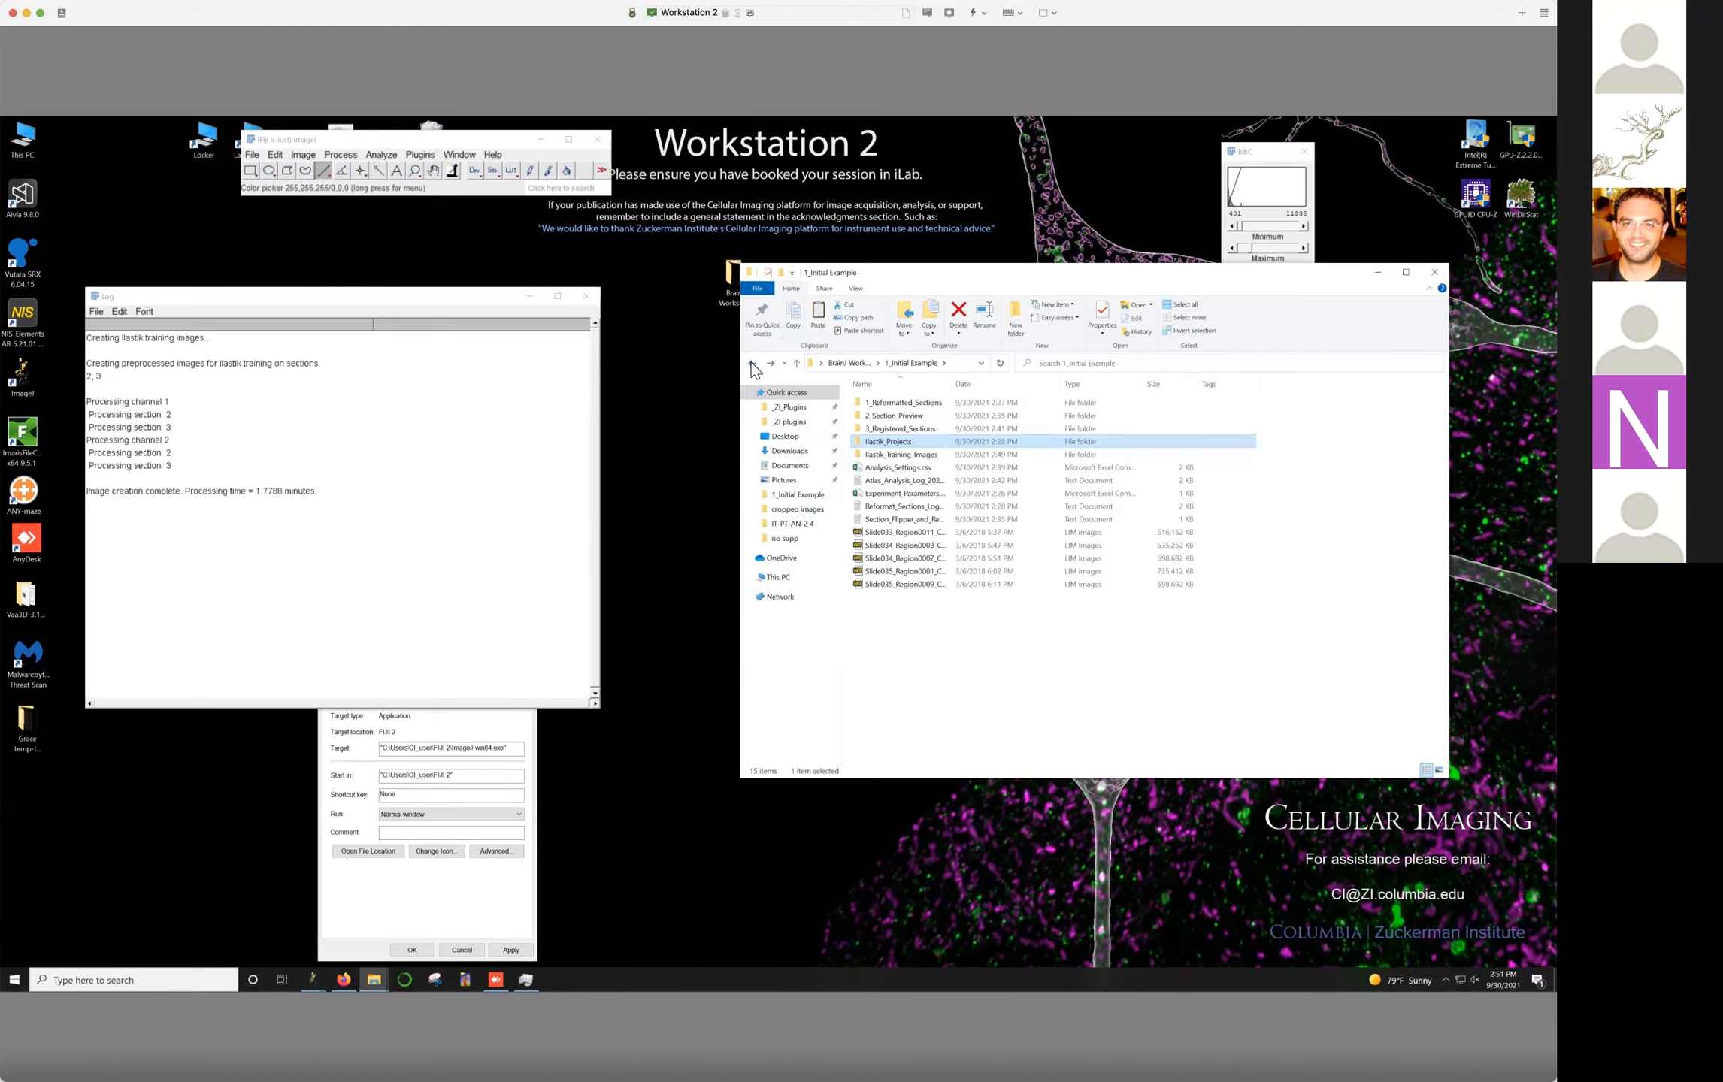
pyautogui.doubleClick(905, 441)
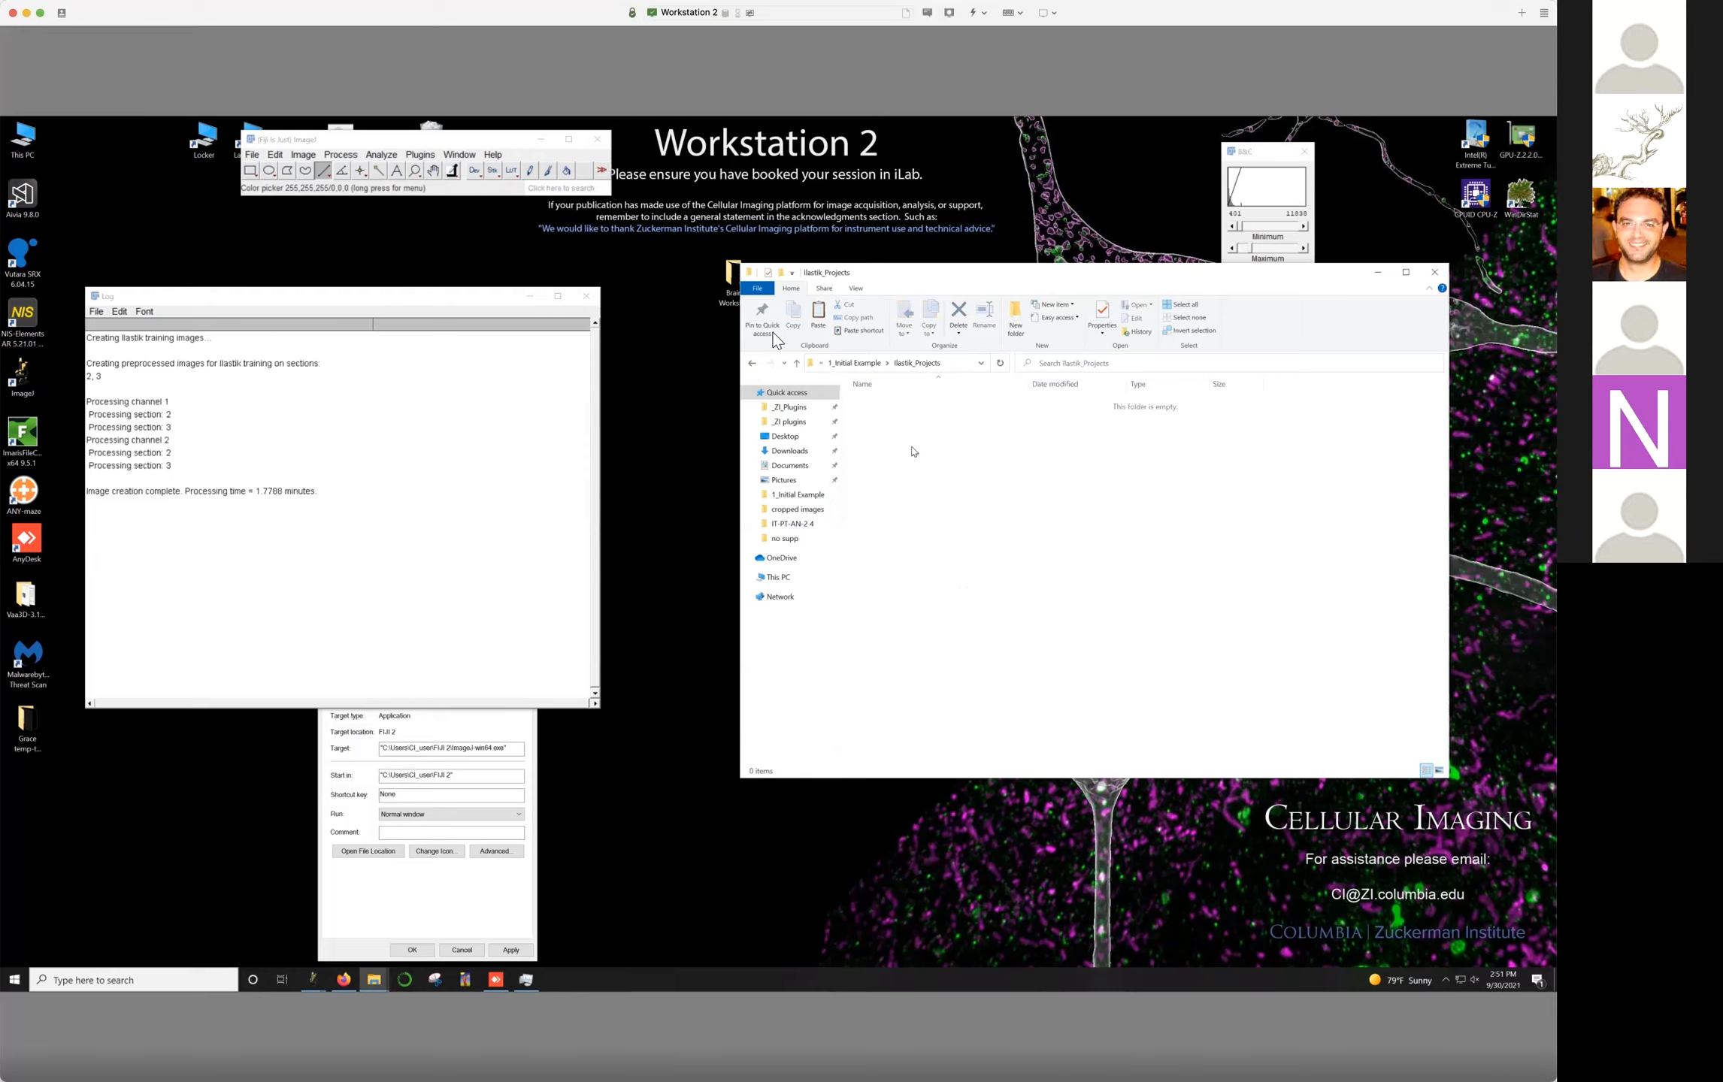
pyautogui.click(752, 363)
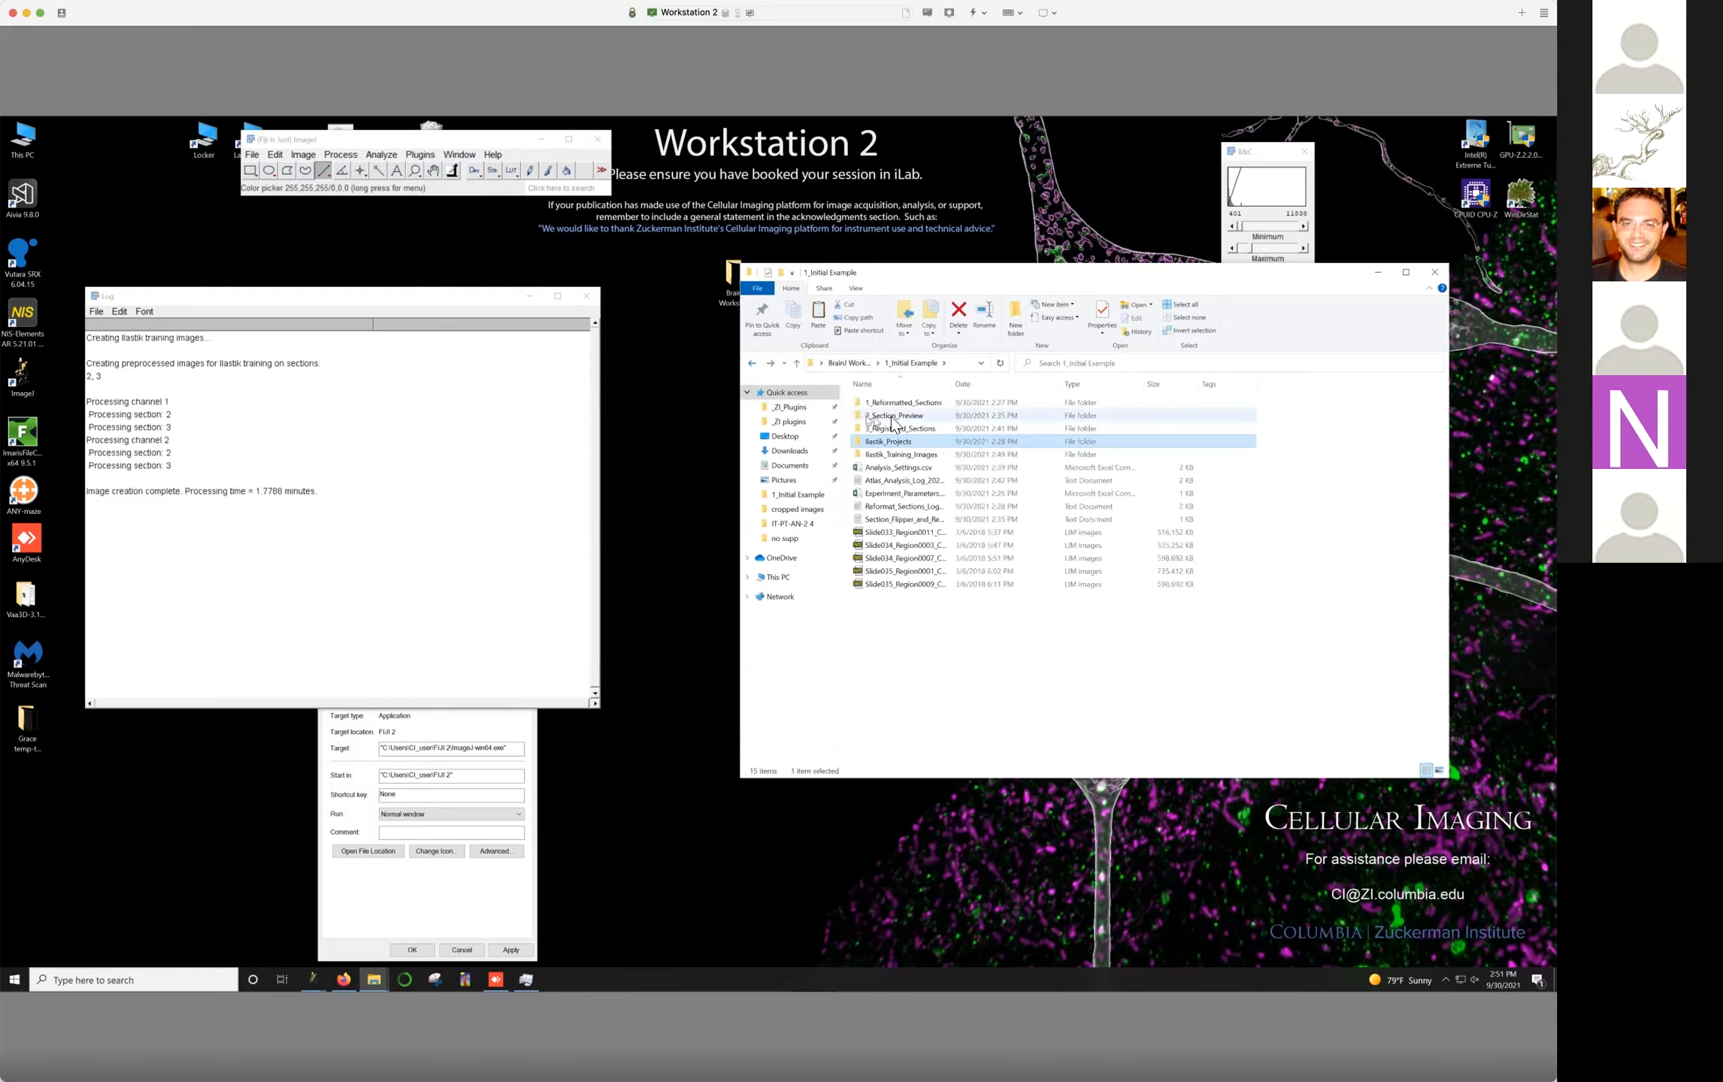
# Examine how the channel 1 and channel 2 project files are named in Ilastik_Projects of the IT-PT-AN-2 4 dataset
pyautogui.click(854, 366)
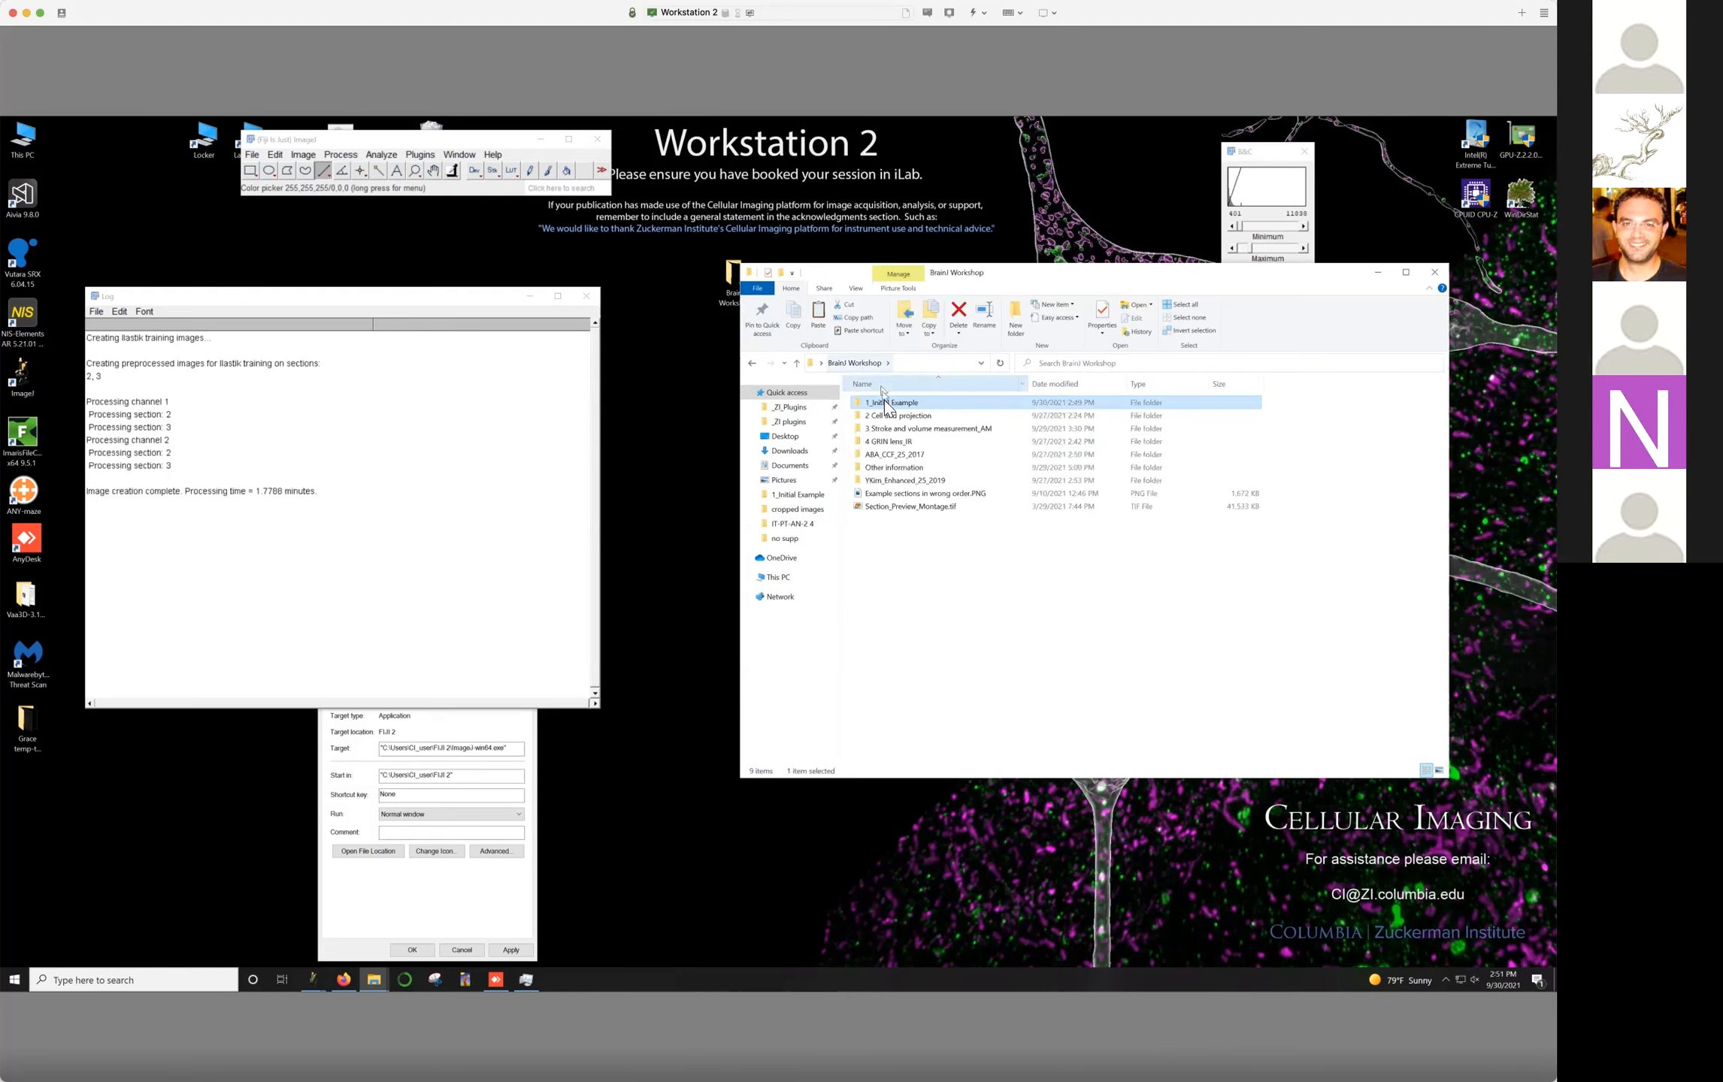
pyautogui.doubleClick(883, 416)
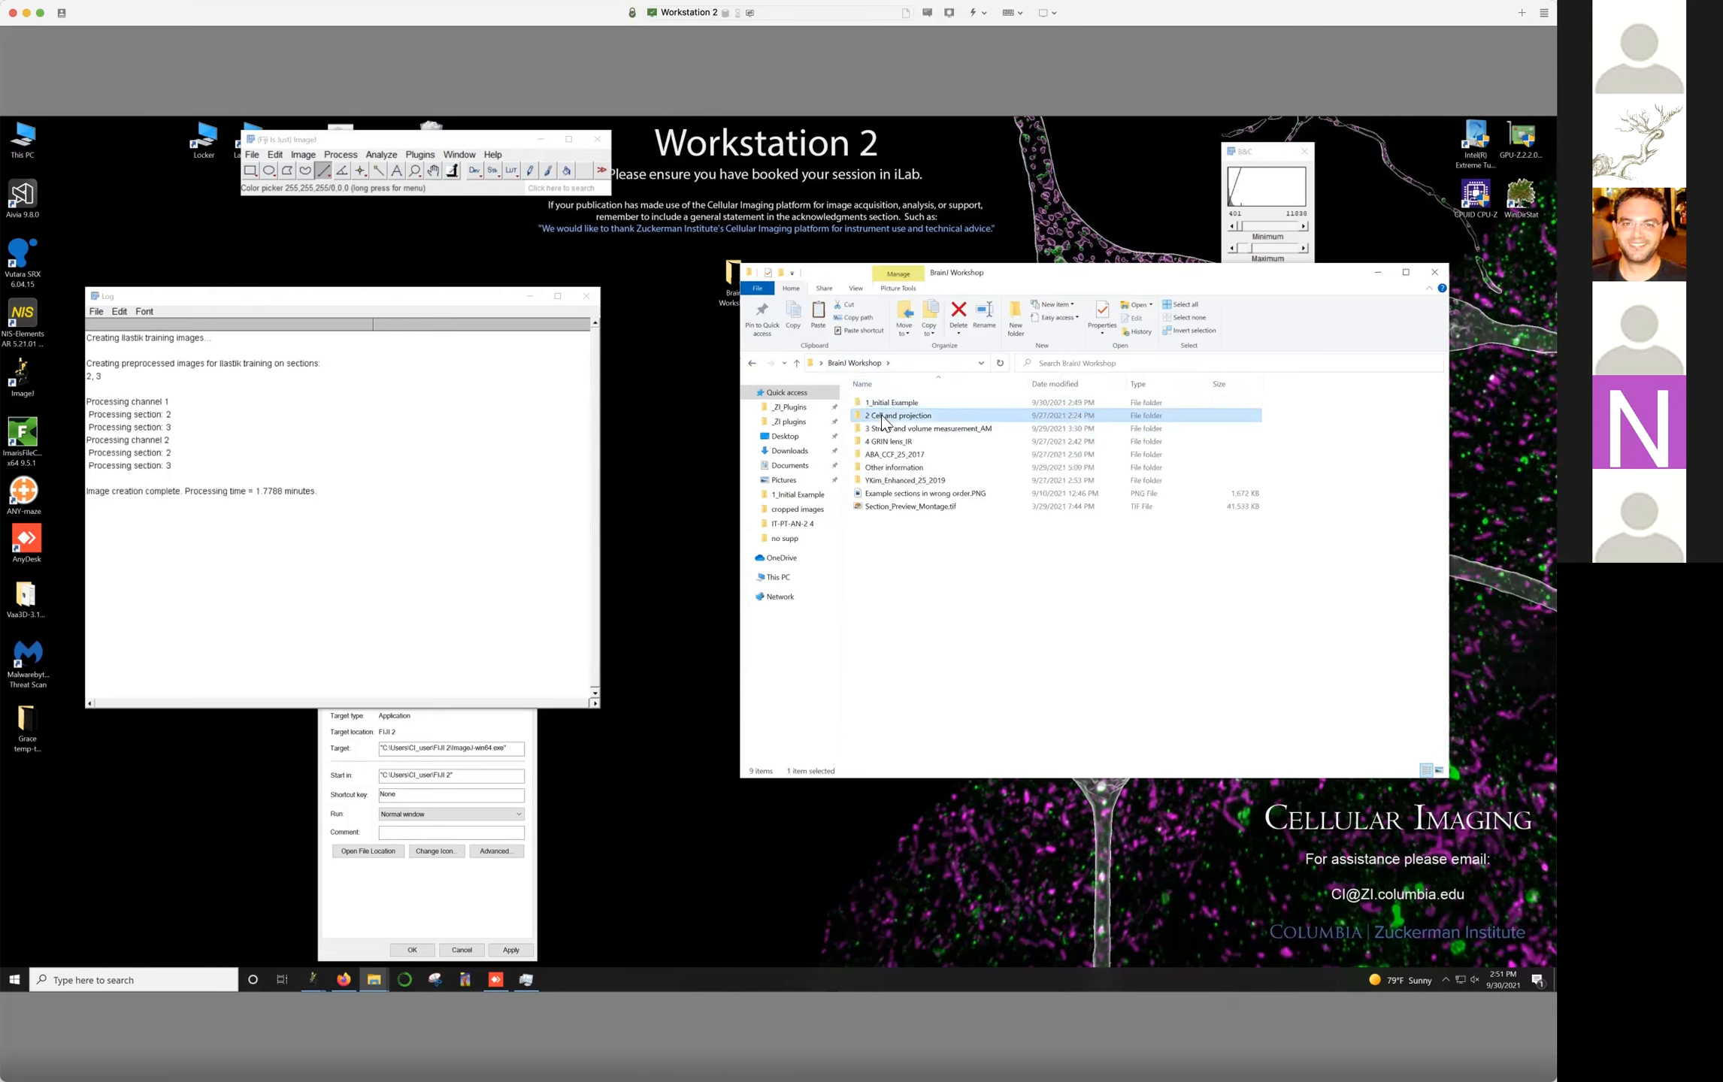
pyautogui.doubleClick(884, 404)
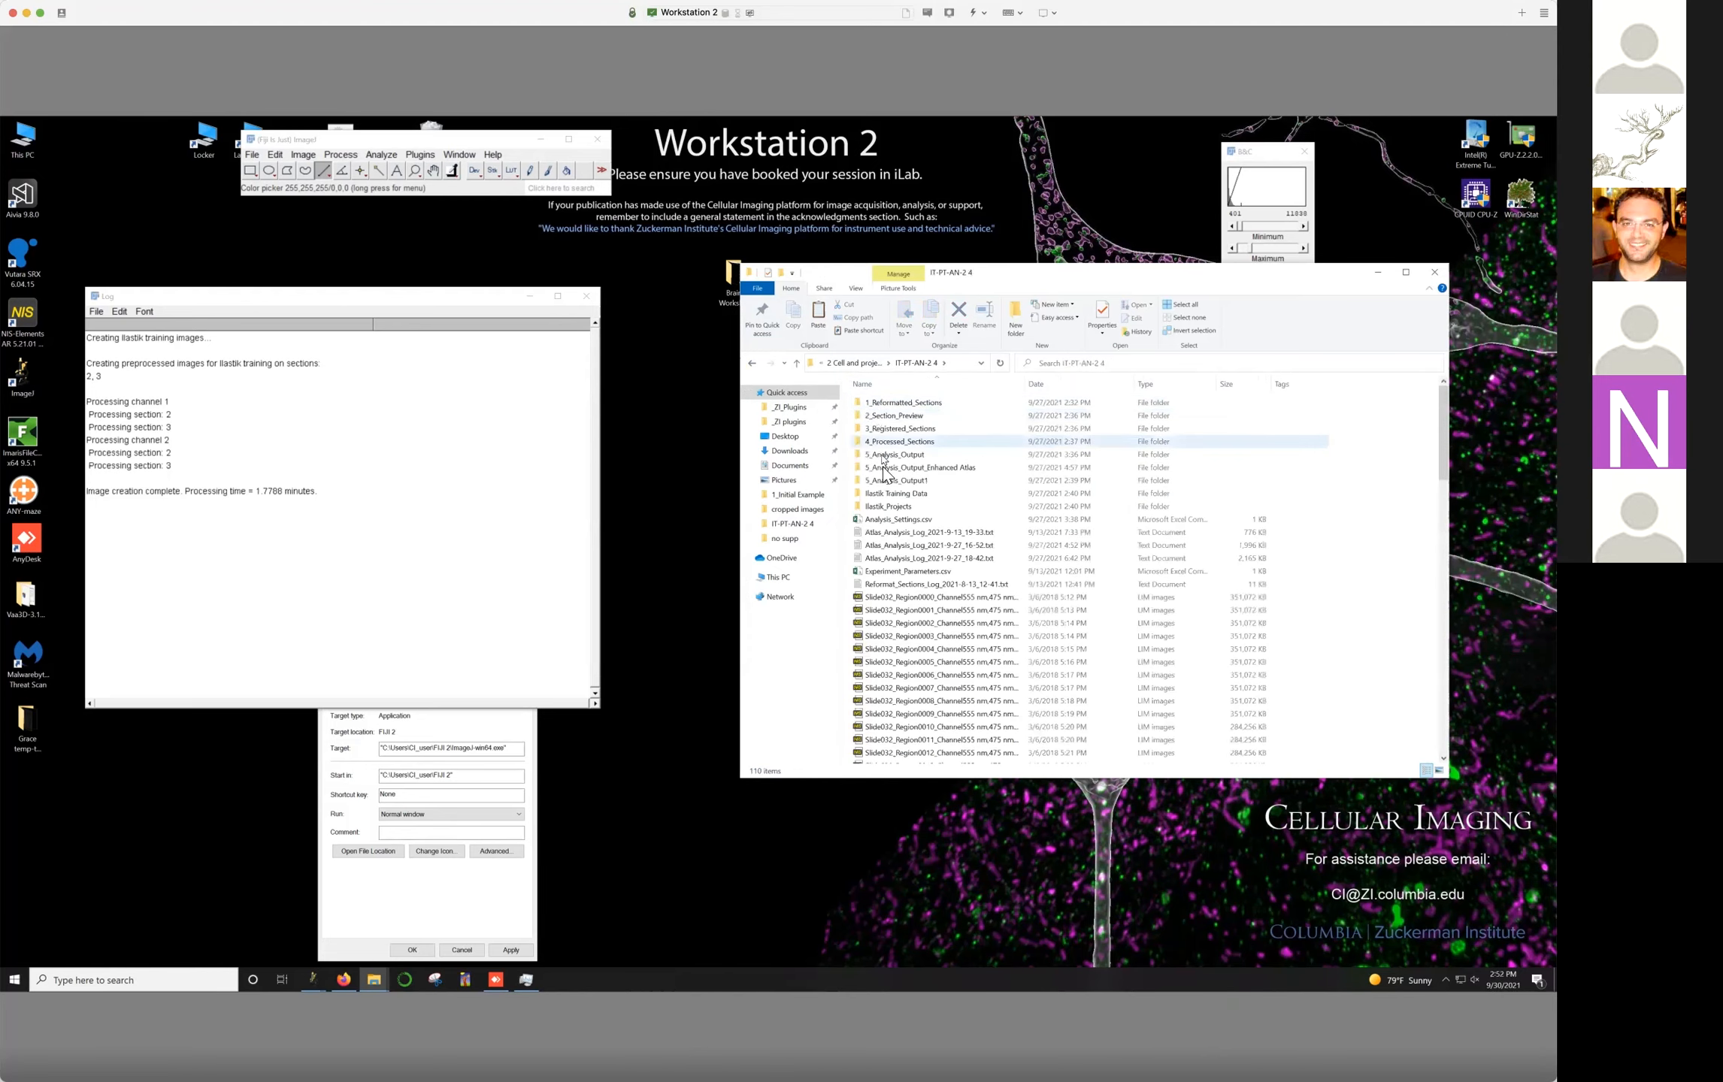
pyautogui.doubleClick(887, 506)
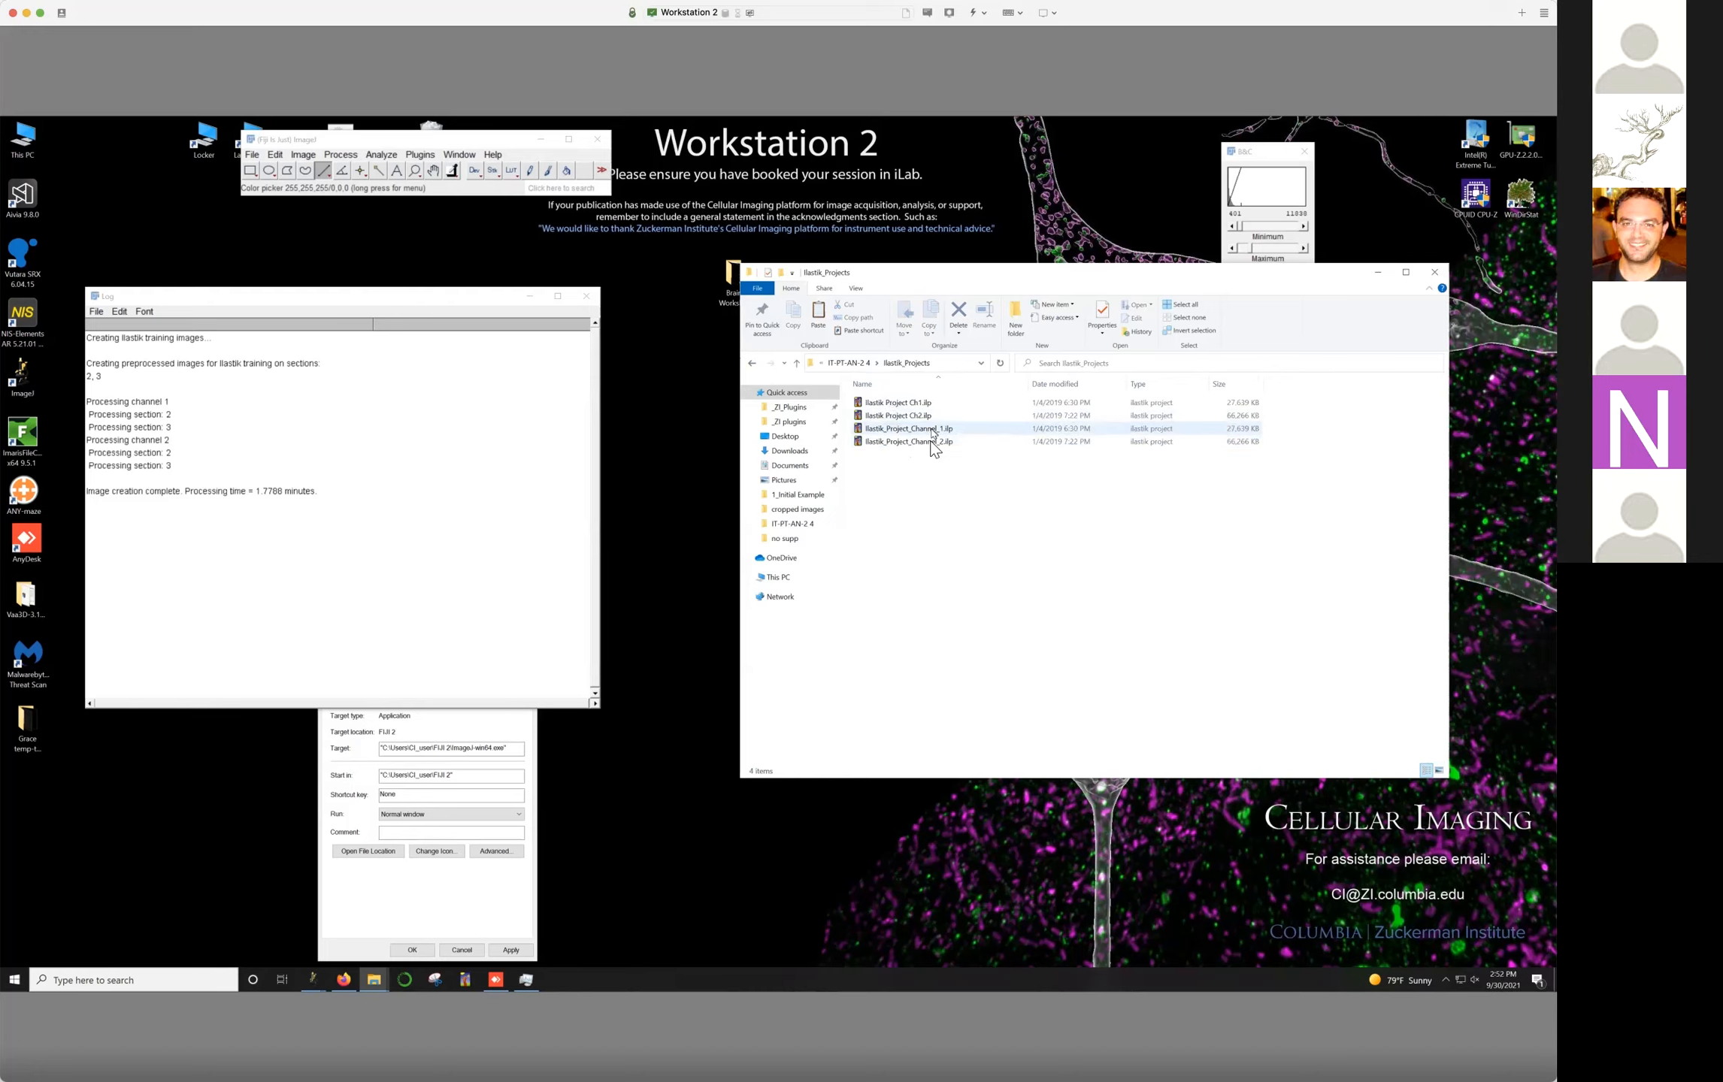
pyautogui.click(913, 430)
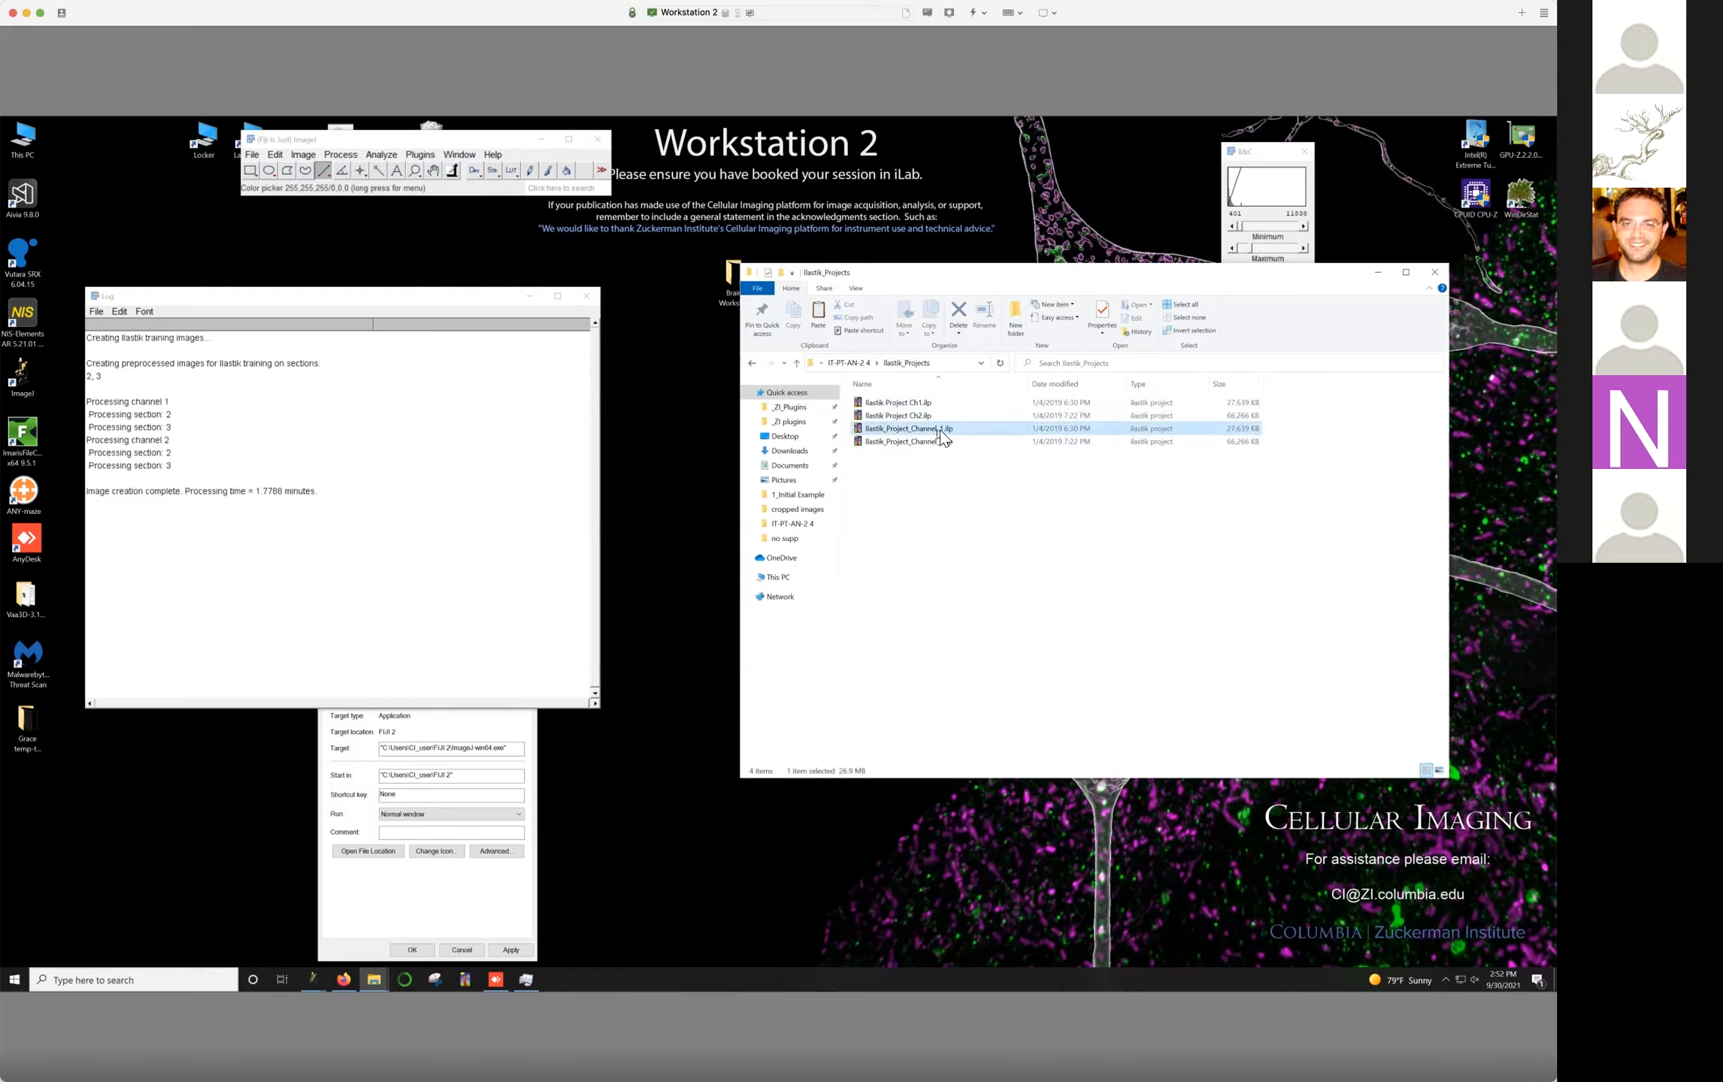
pyautogui.click(906, 442)
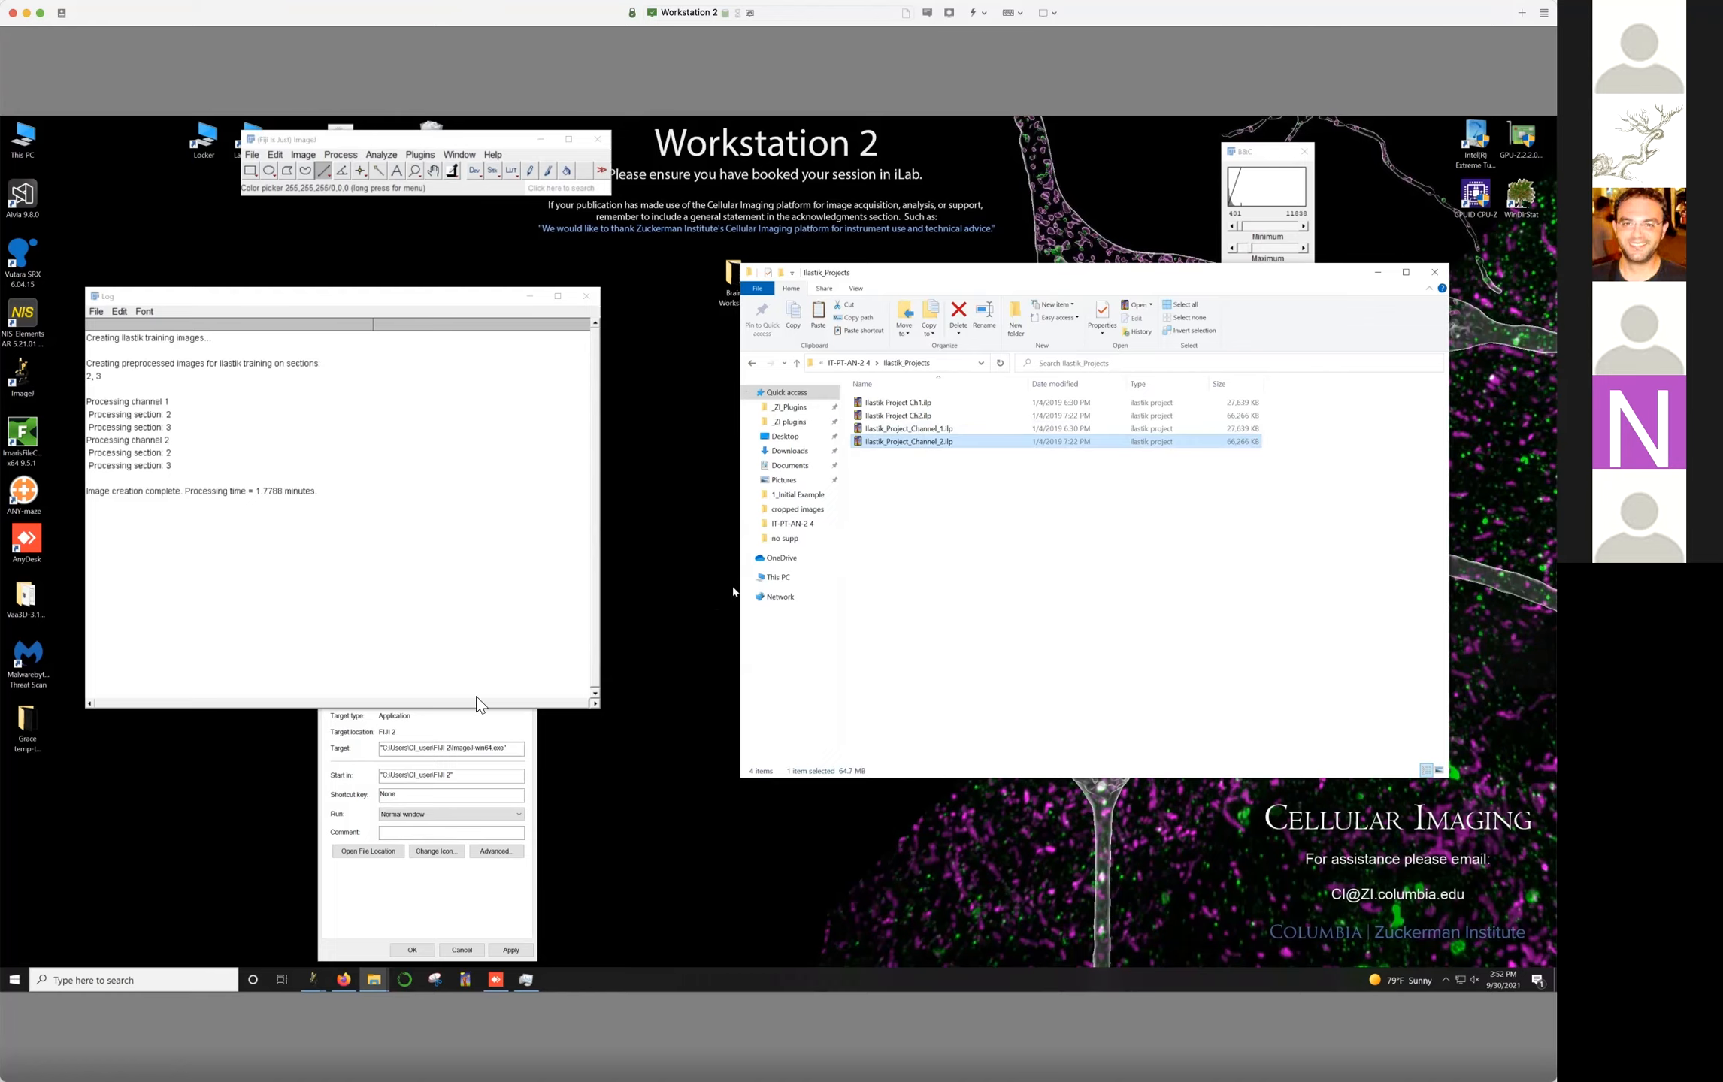
# Switch to Firefox and search the web for ilastik in a new tab
pyautogui.click(342, 976)
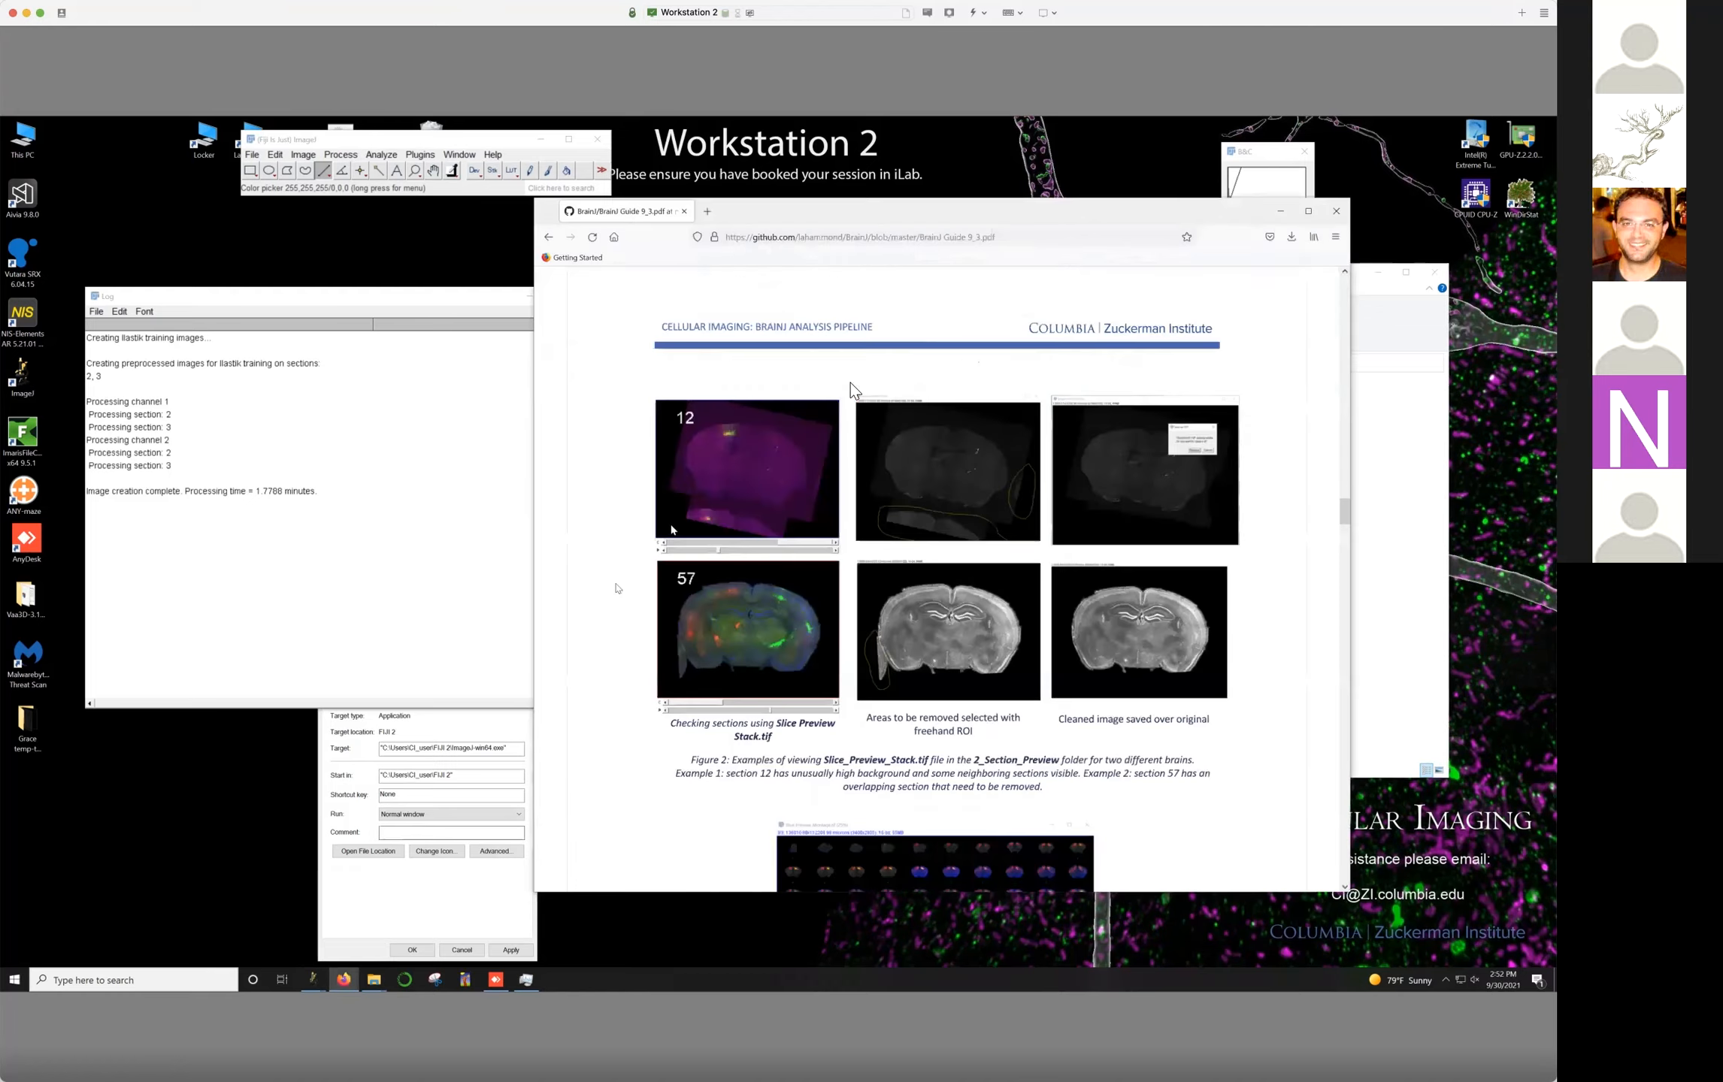
pyautogui.click(707, 213)
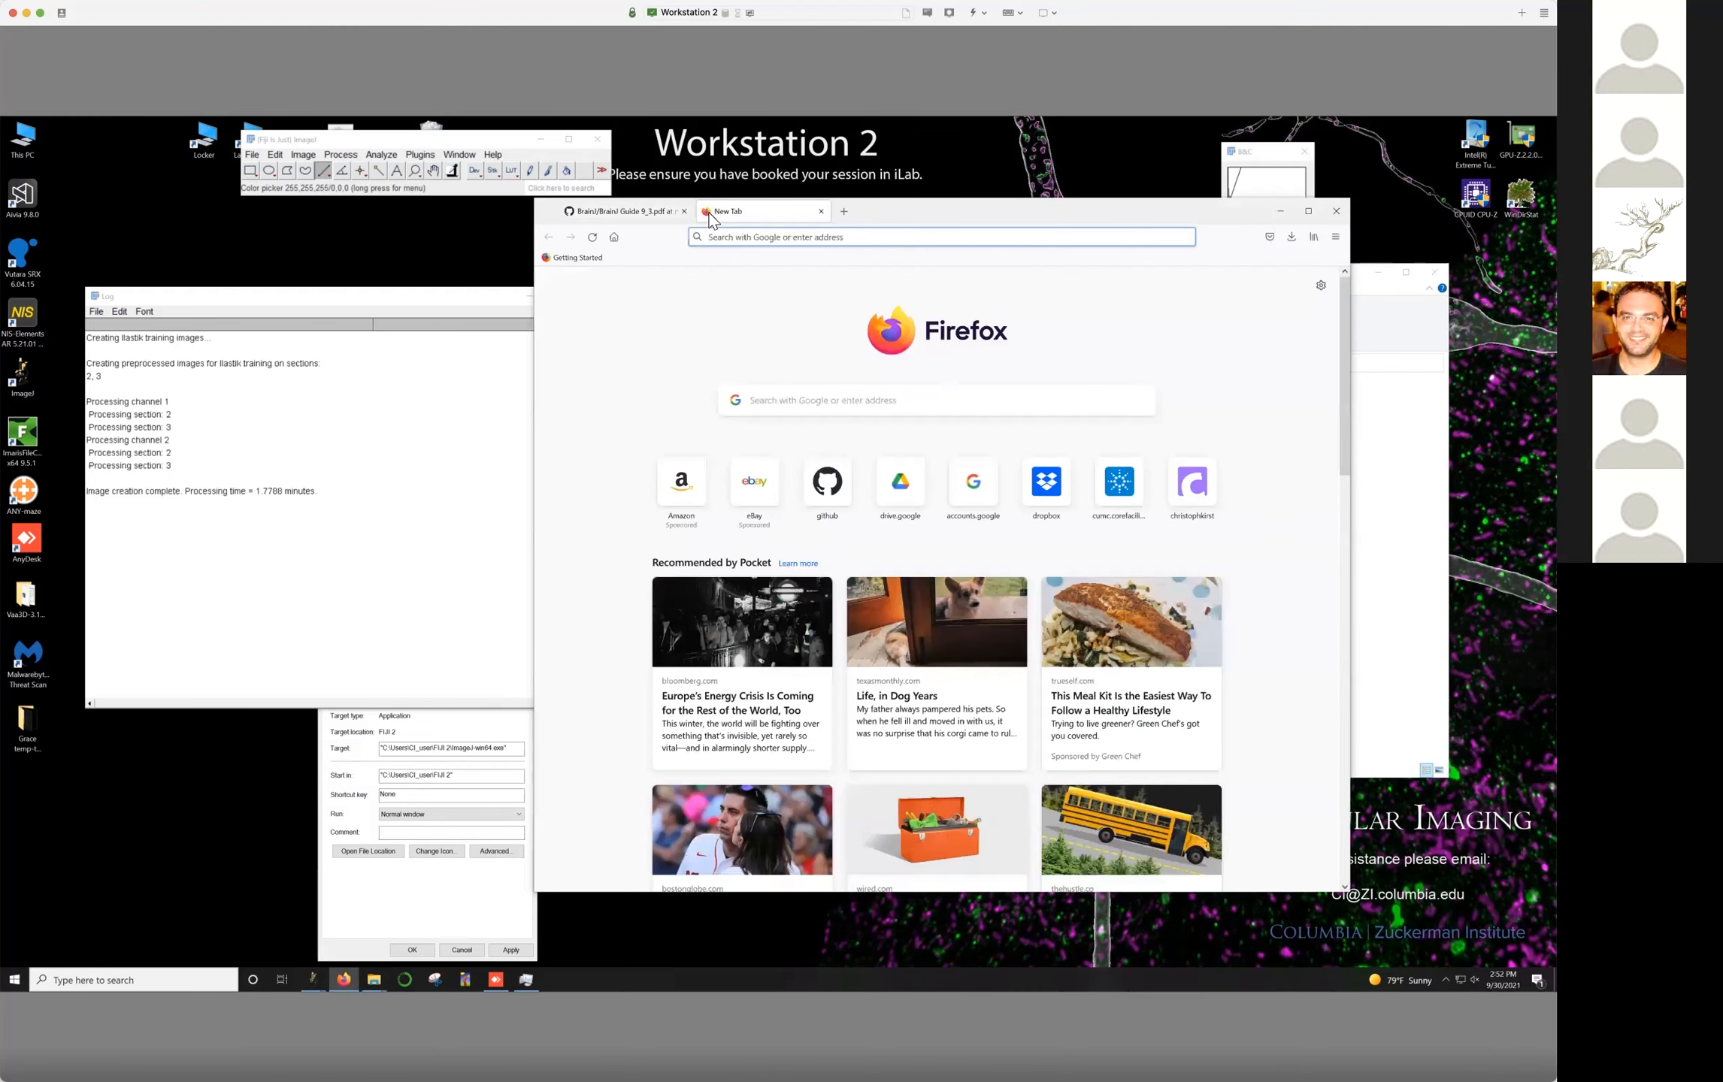
pyautogui.write('ilastik')
pyautogui.press('Return')
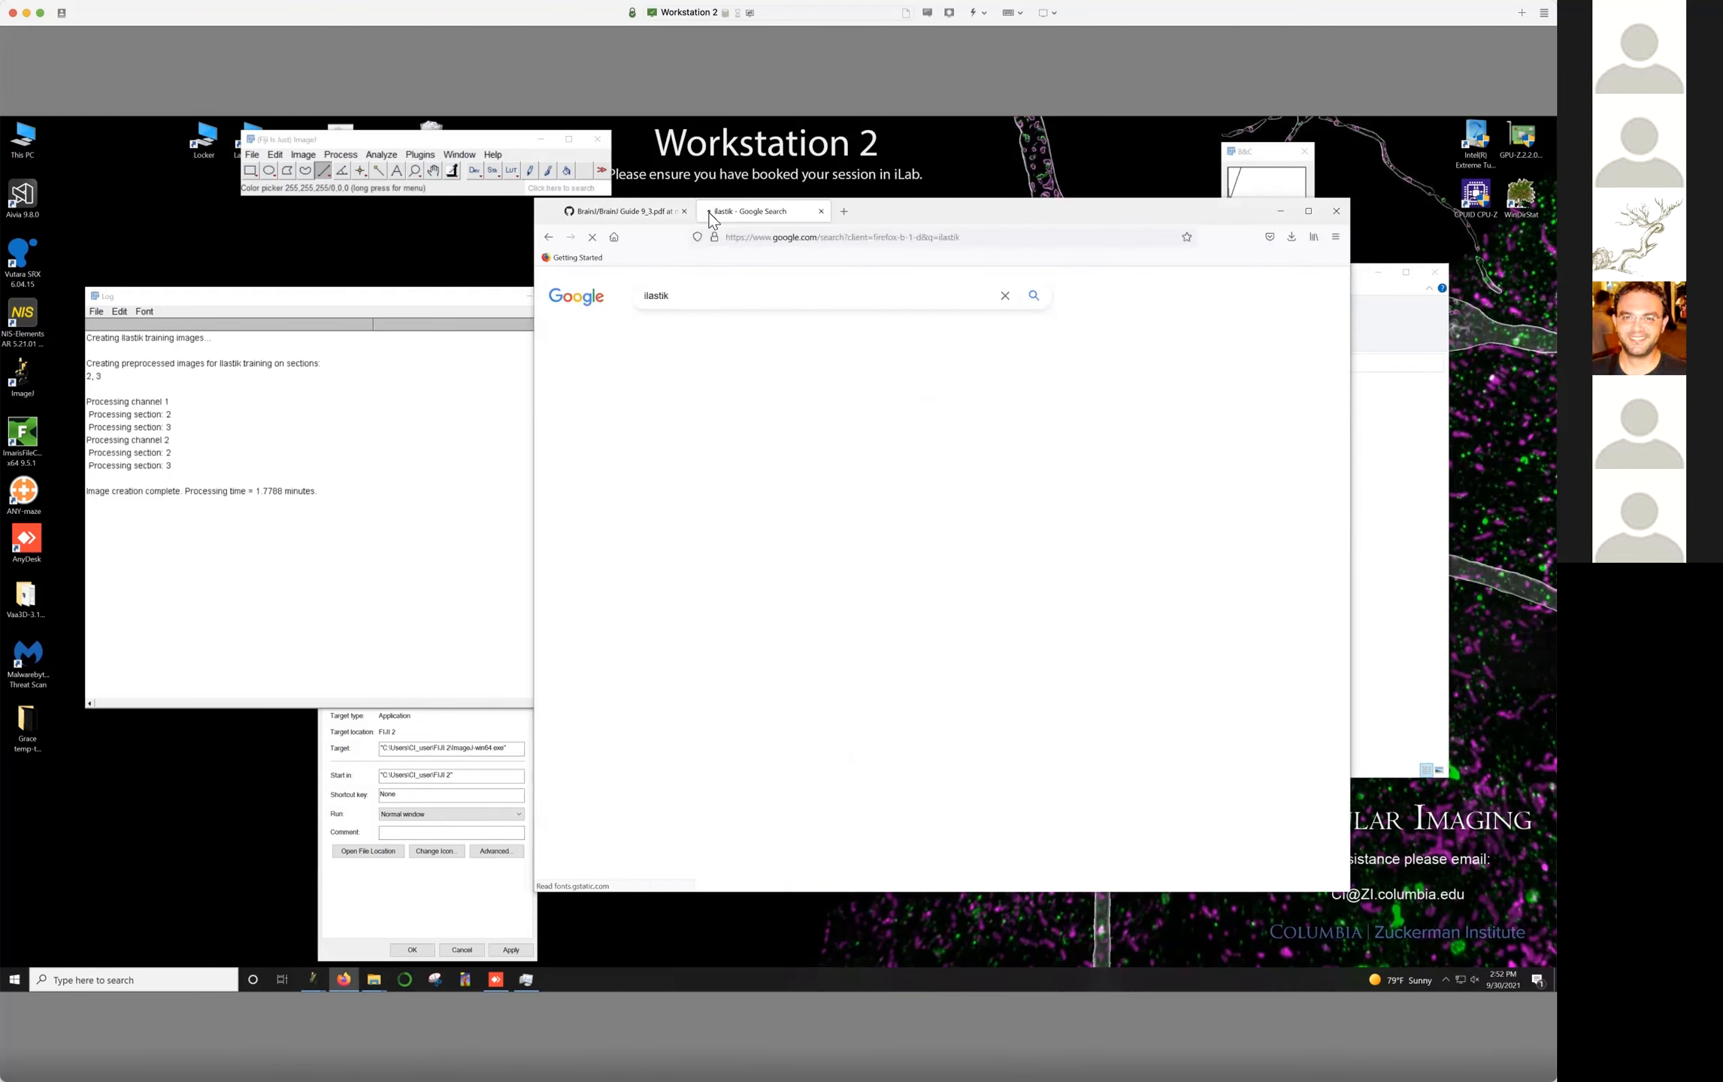
# Open the ilastik website from the search results and move the browser window to uncover the Ilastik_Projects folder
pyautogui.click(699, 406)
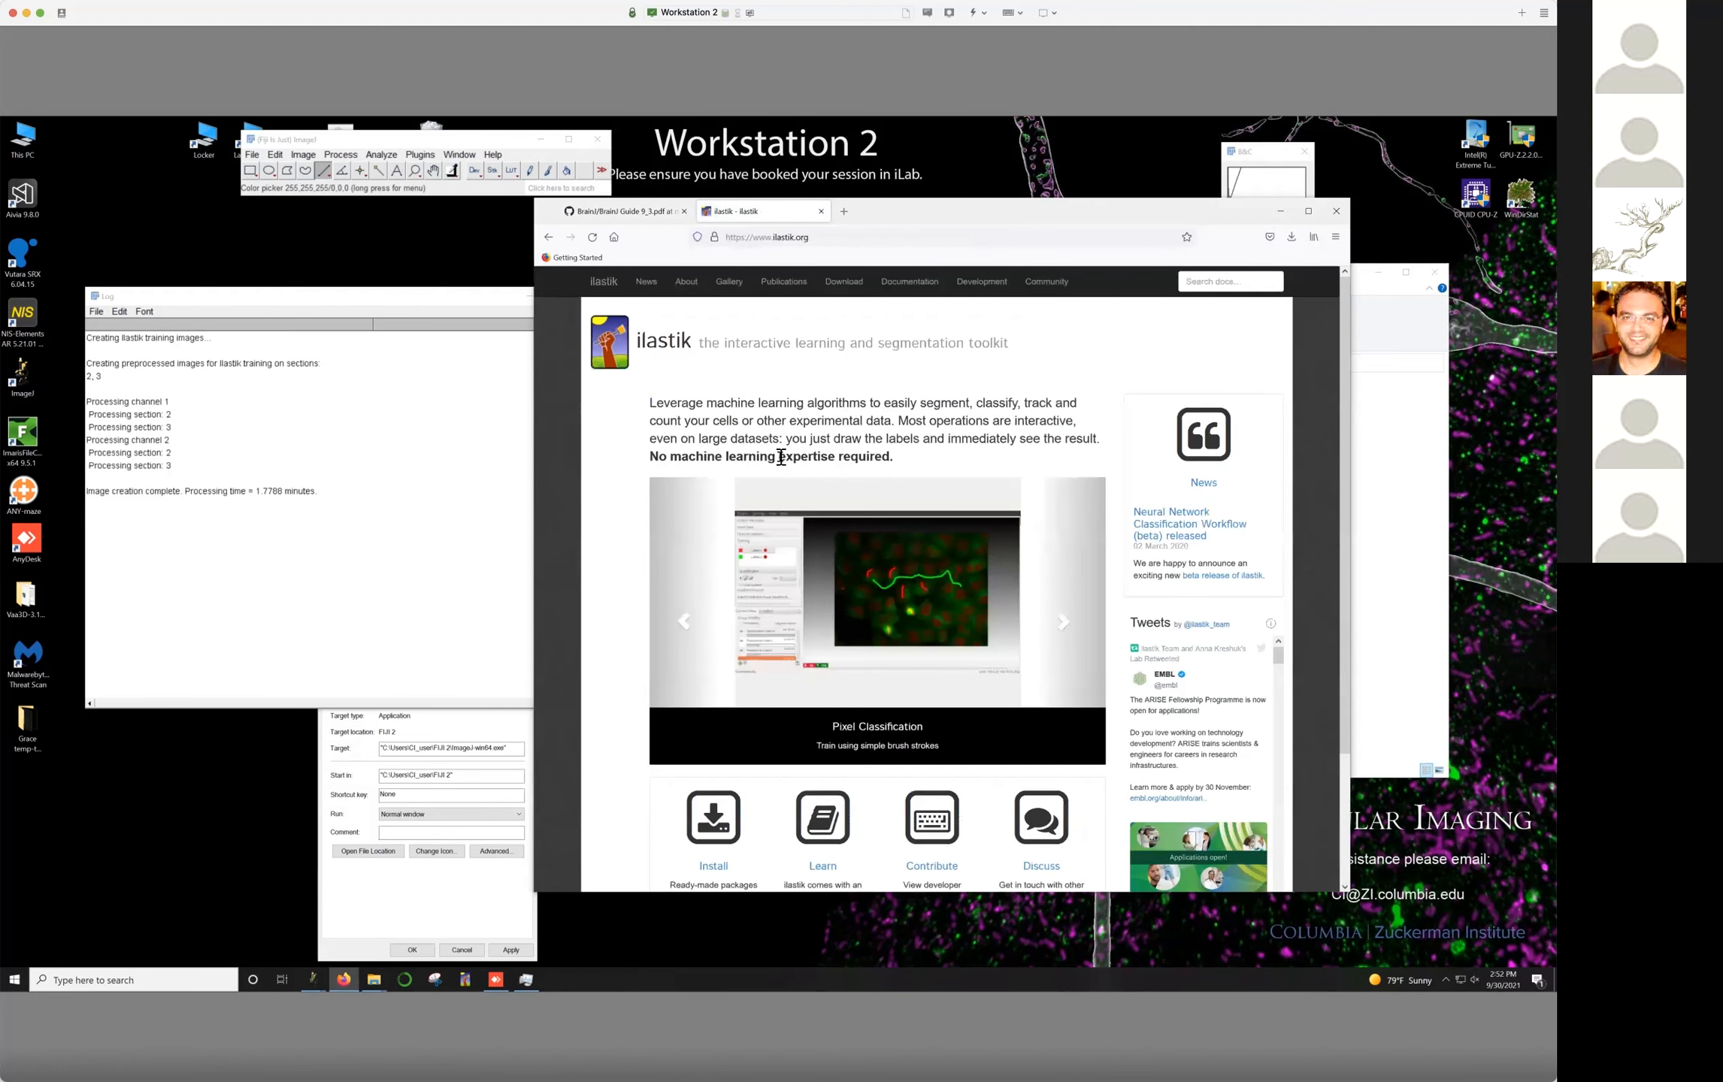
pyautogui.moveTo(997, 209); pyautogui.dragTo(959, 511)
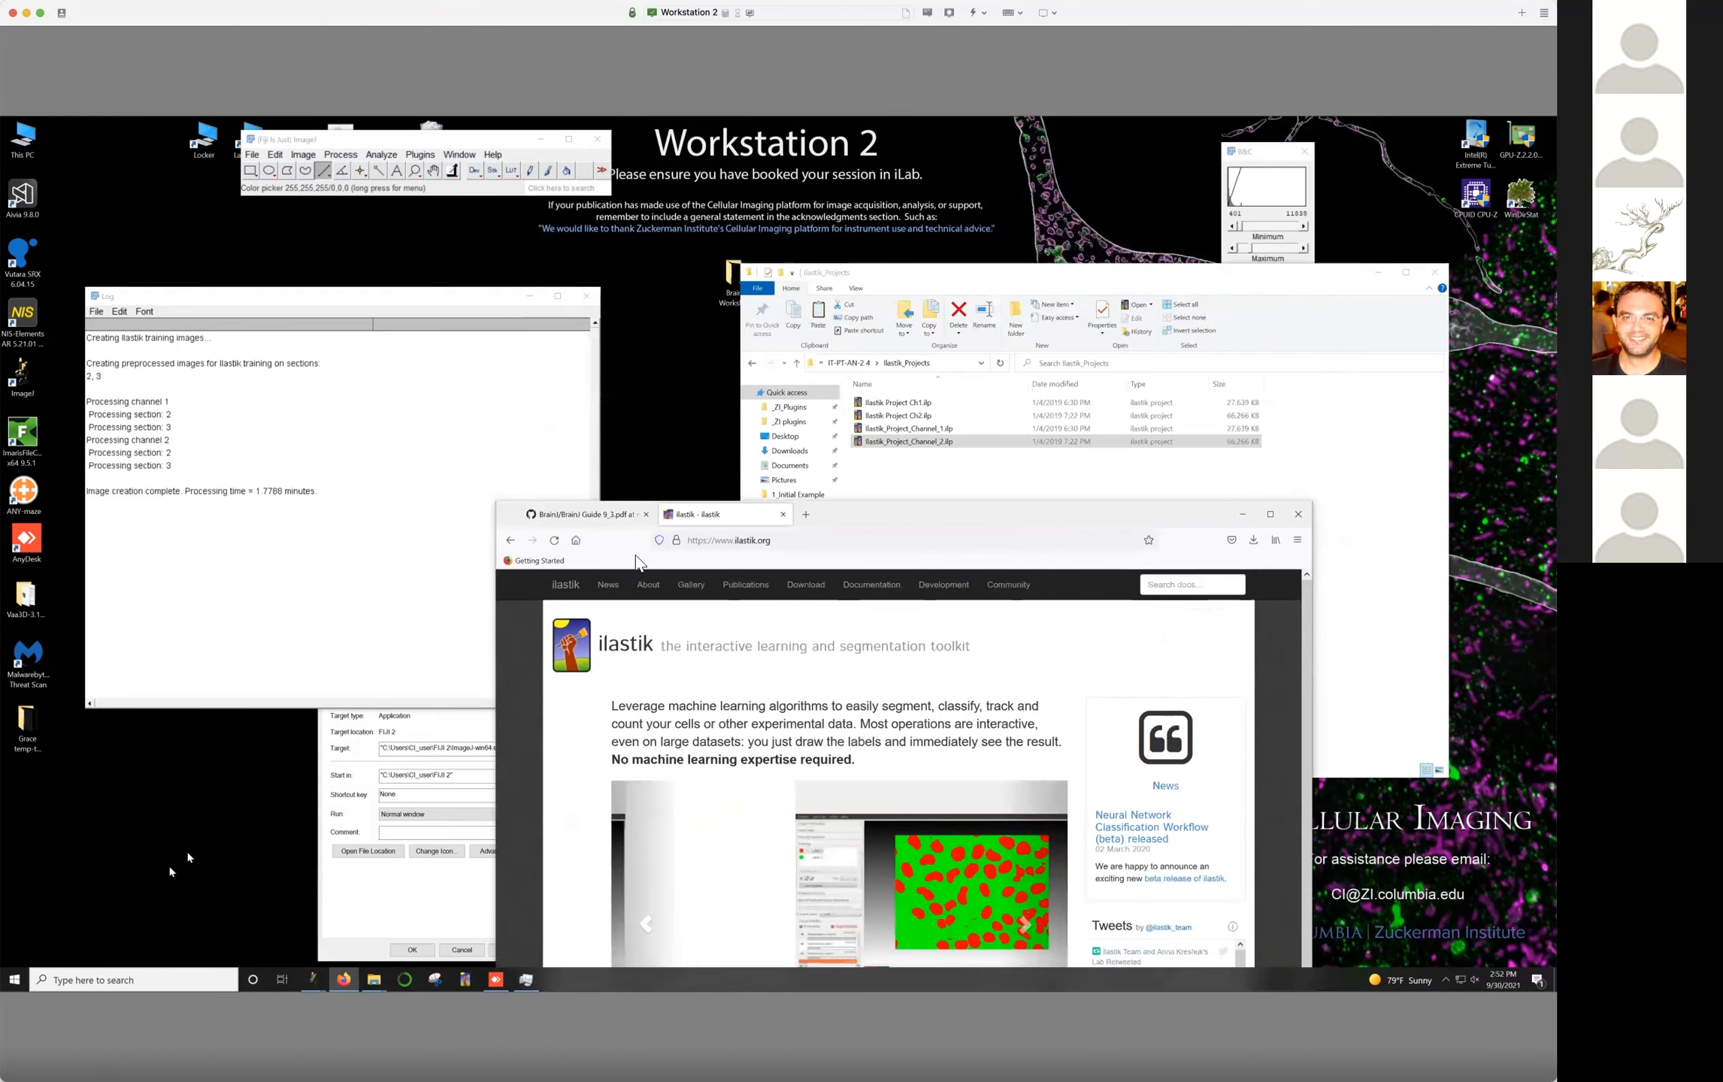
# Launch ilastik from Ilastik_Project_Channel_1.ilp and move its window clear of the project file list
pyautogui.click(906, 429)
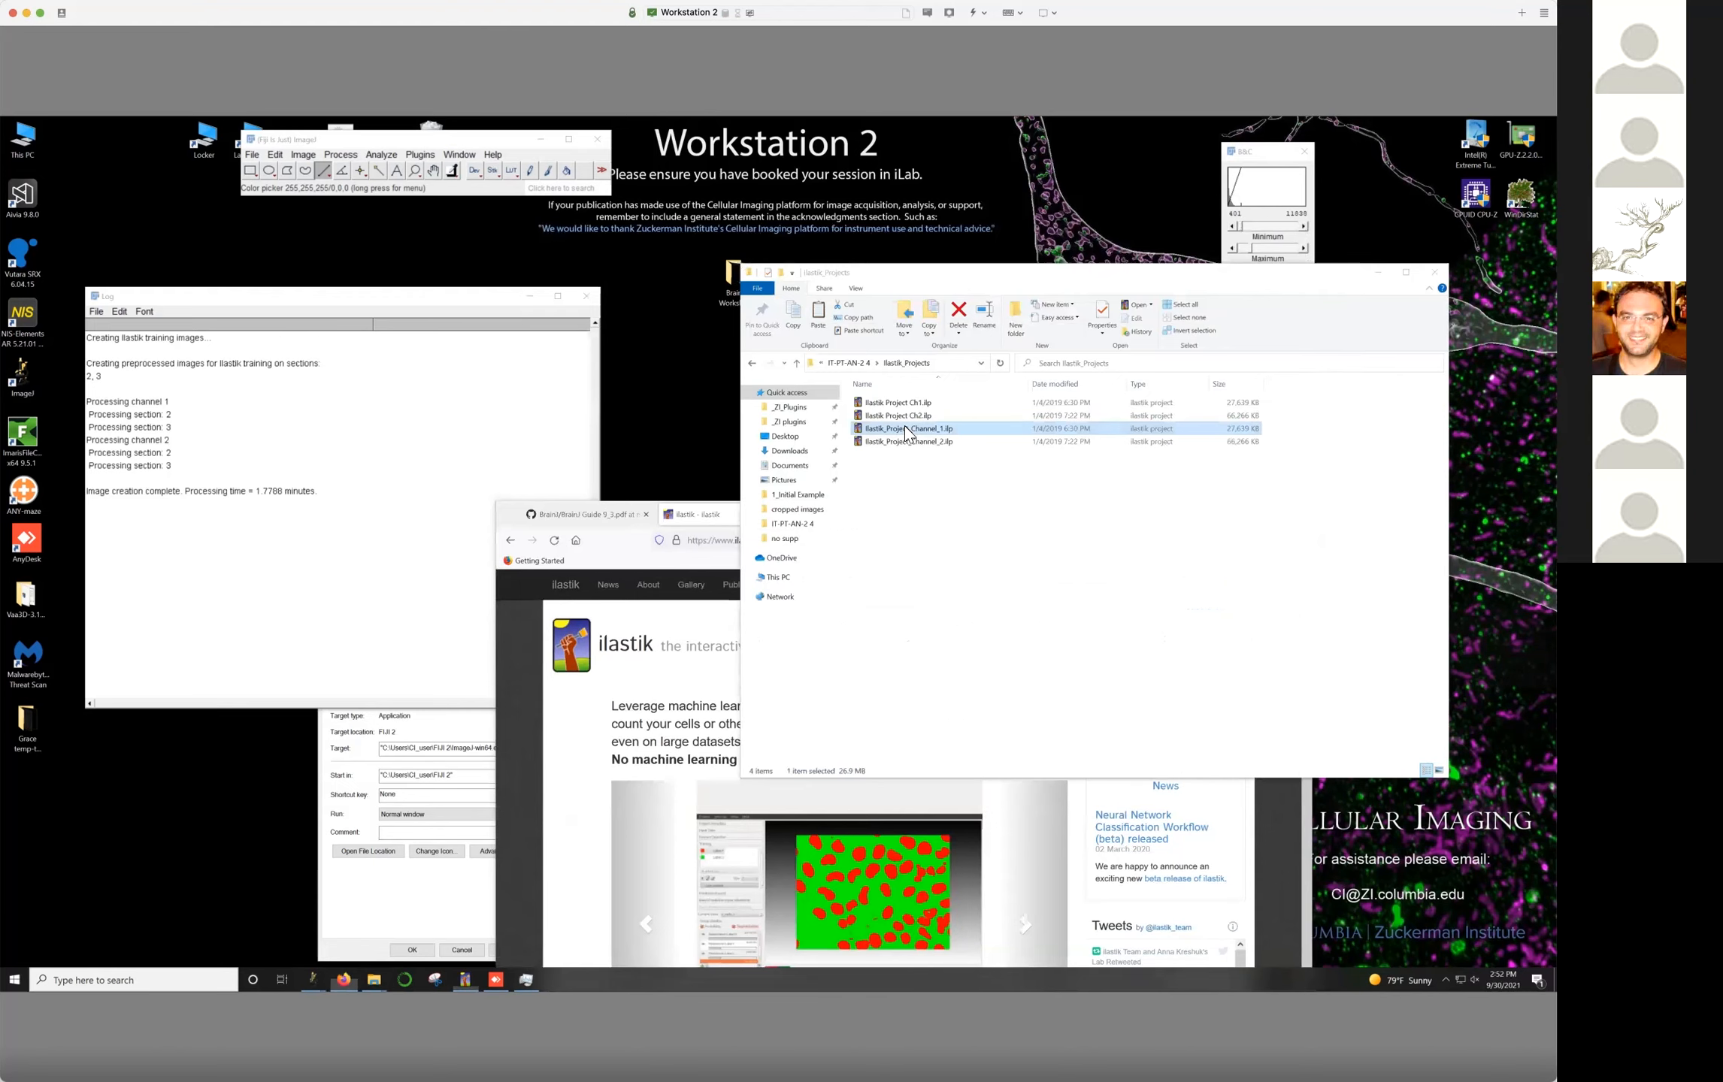
pyautogui.doubleClick(904, 427)
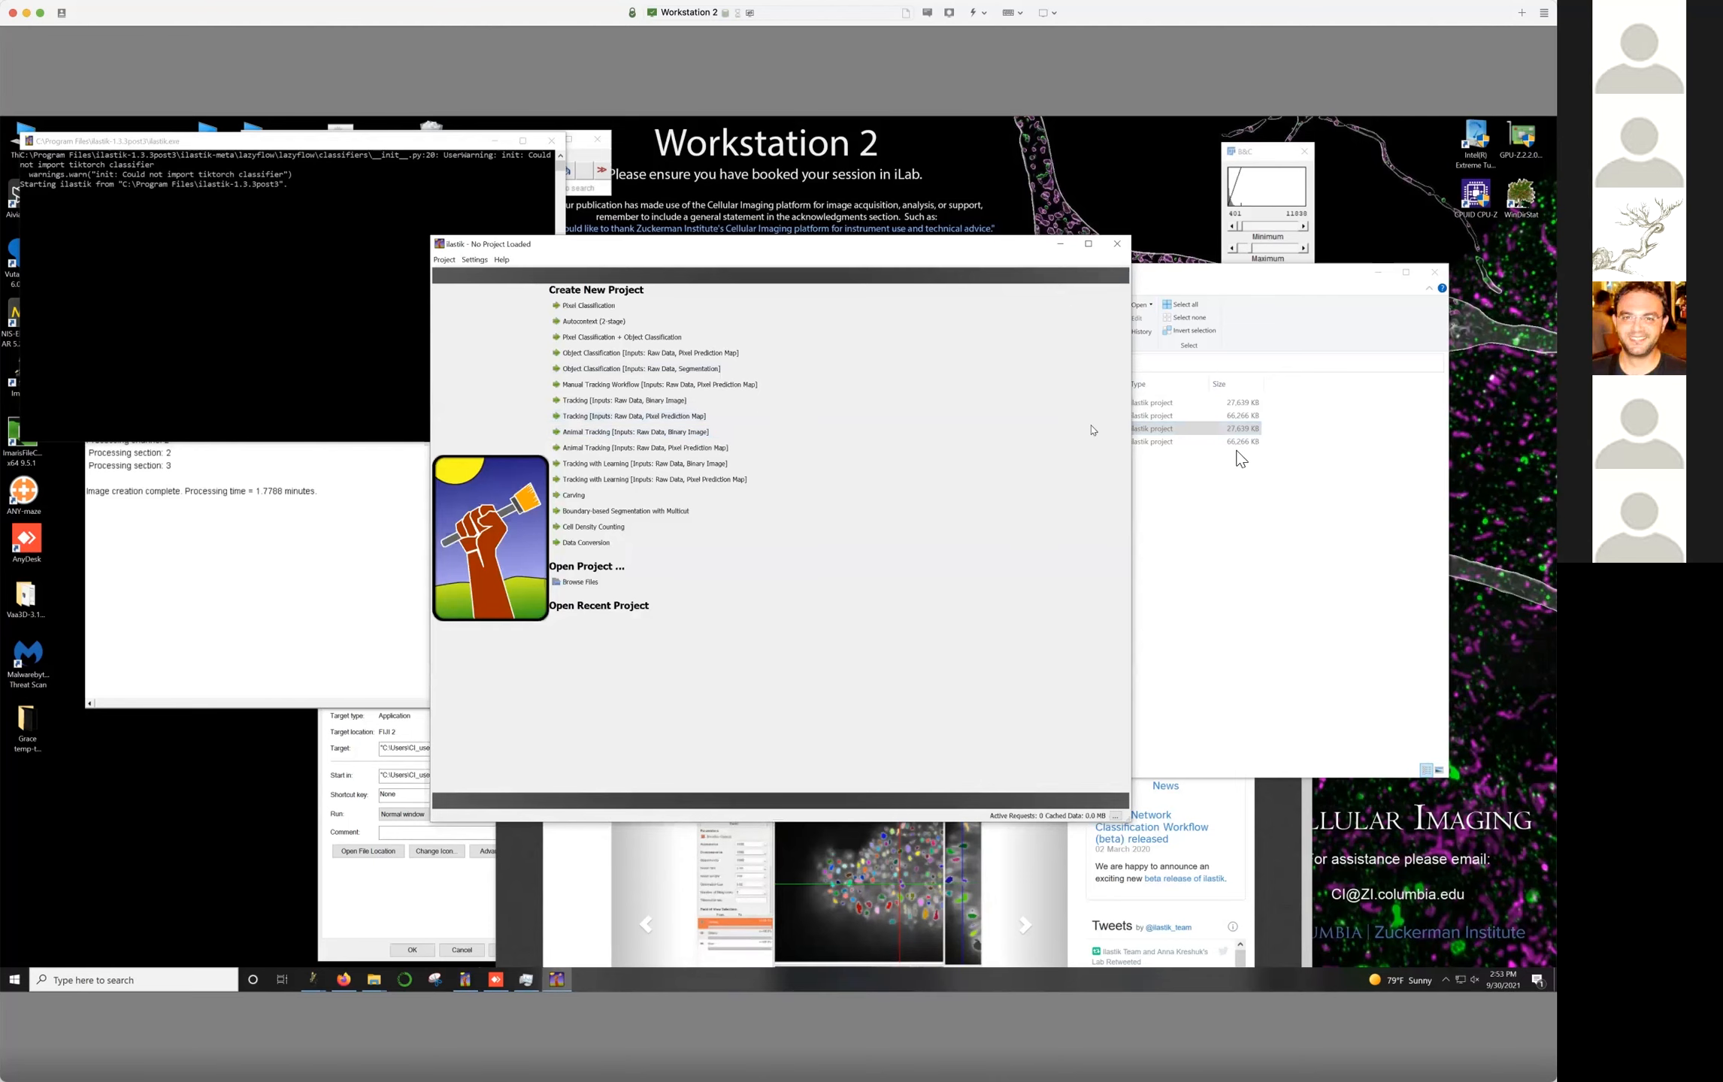
pyautogui.moveTo(910, 252); pyautogui.dragTo(741, 258)
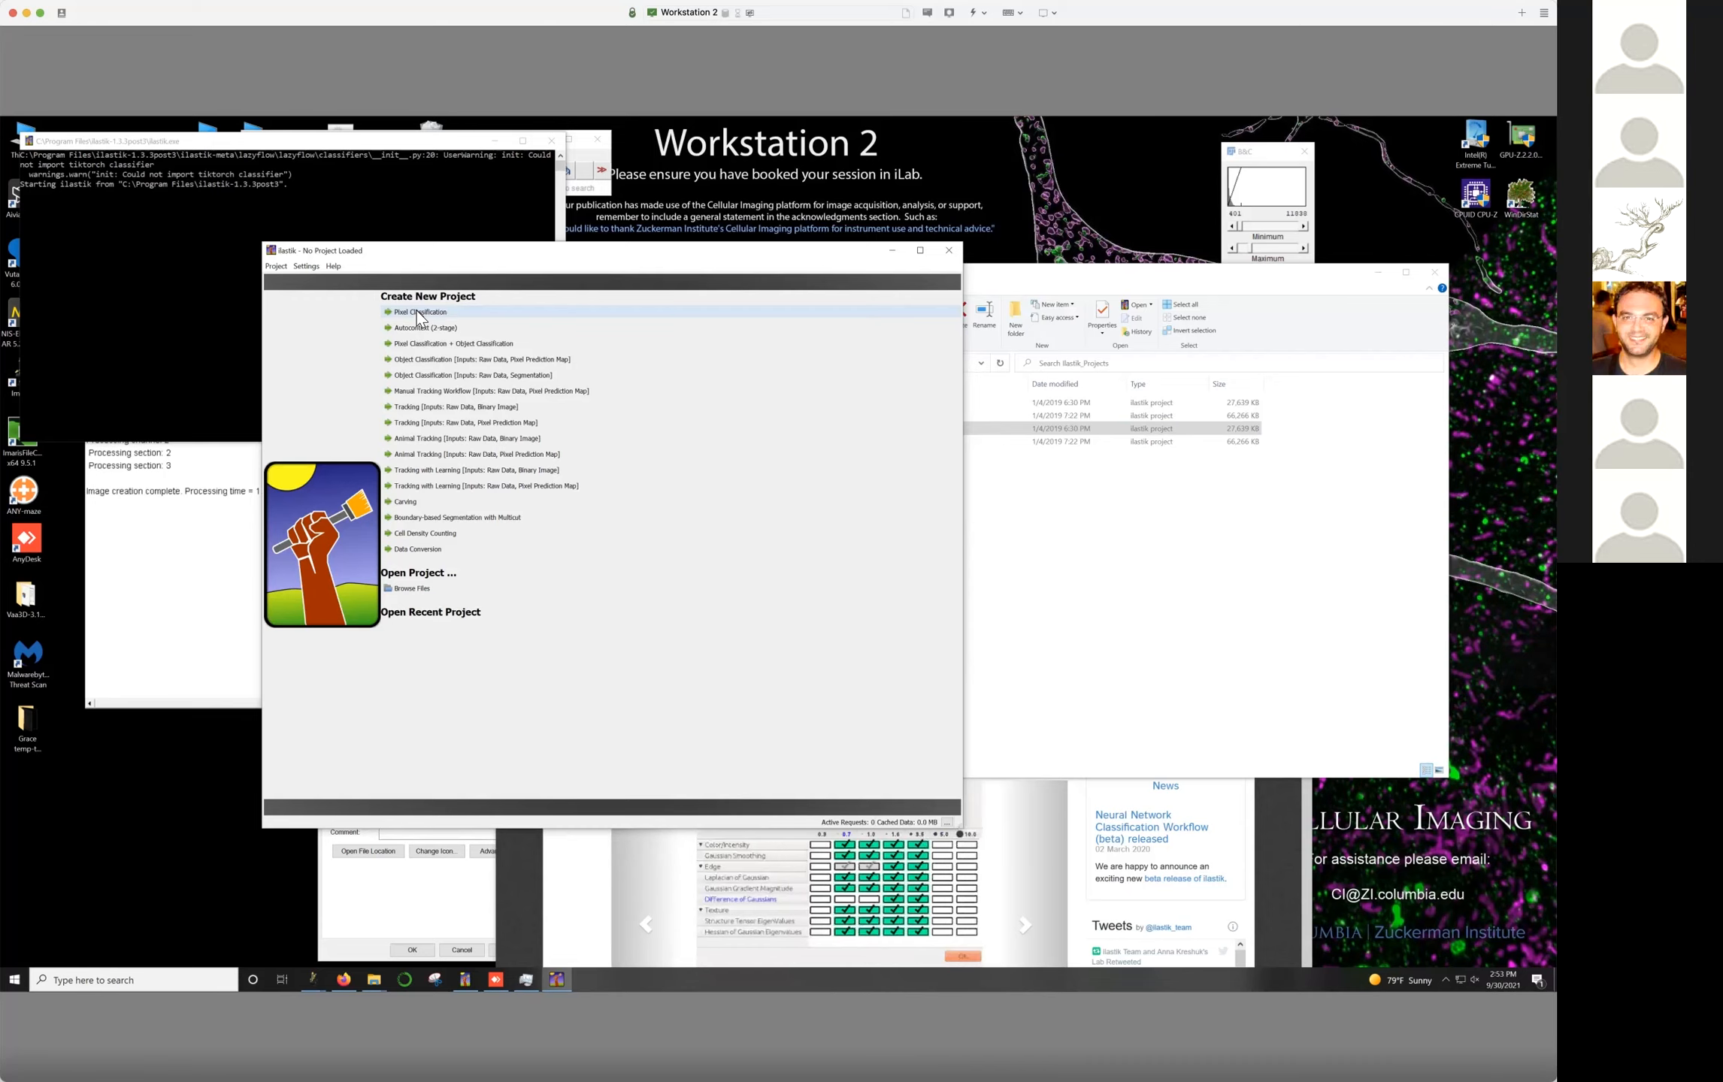
pyautogui.click(1004, 430)
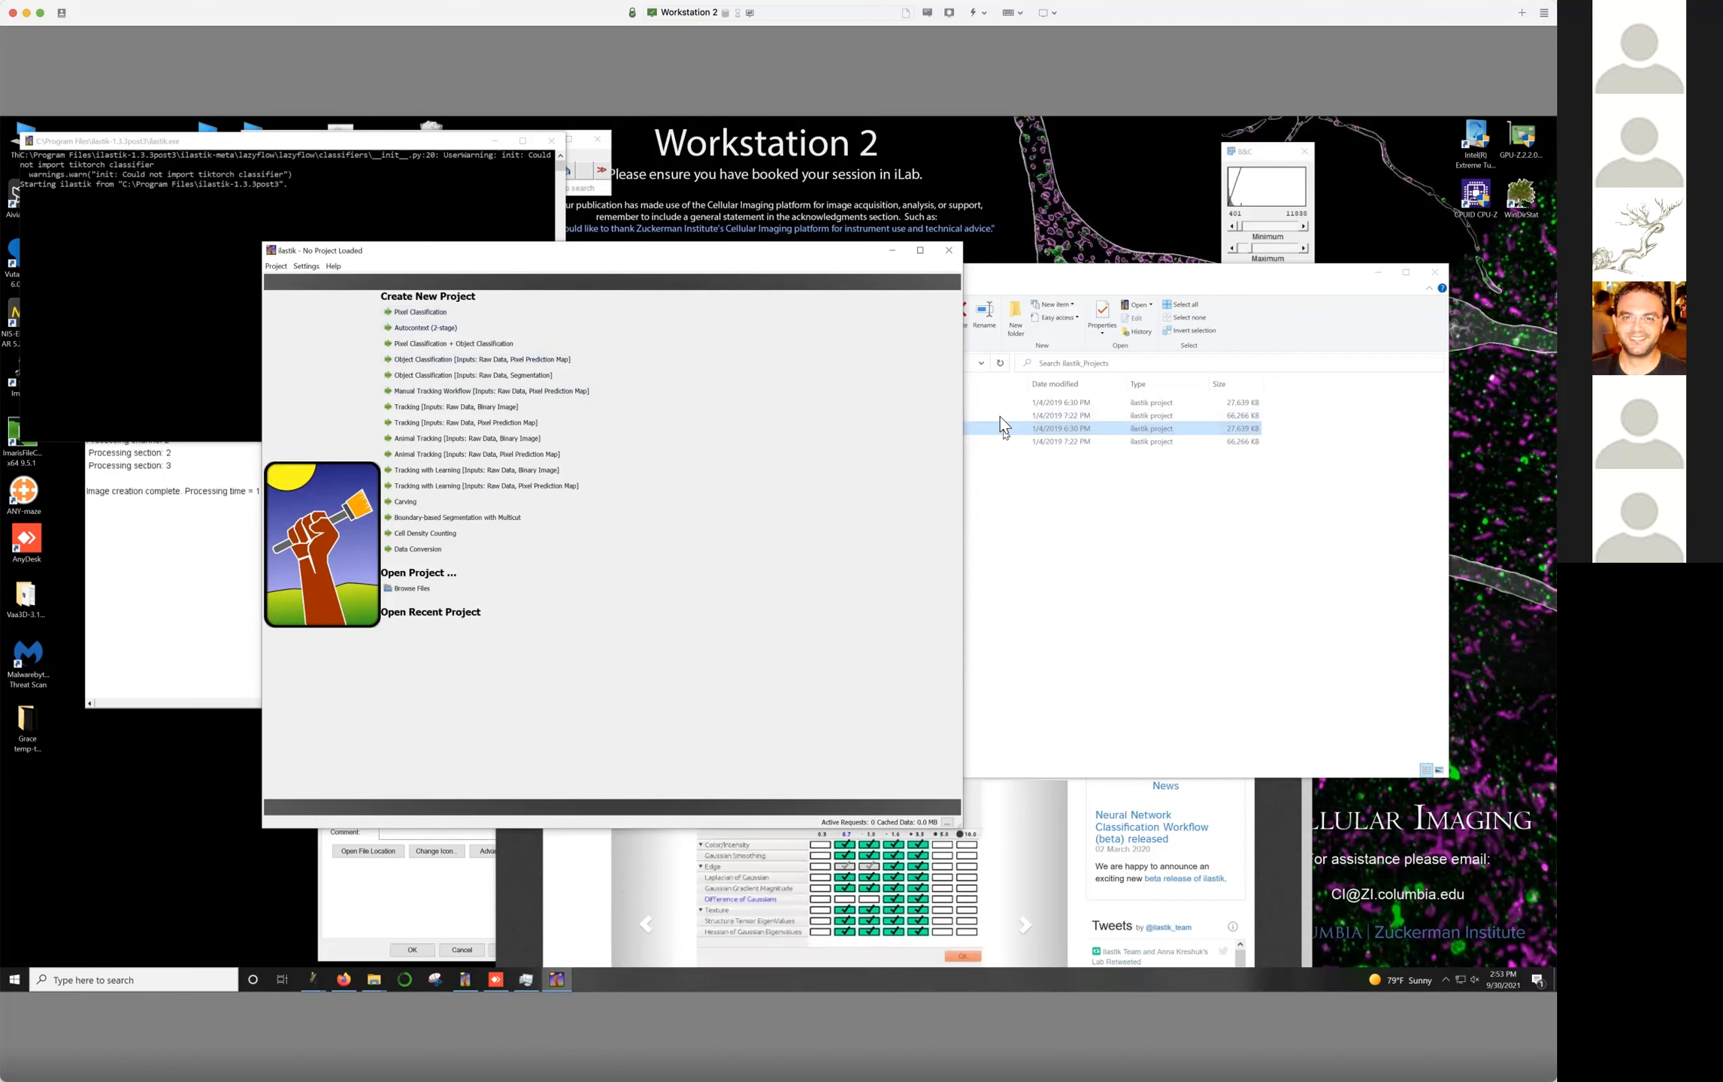
pyautogui.moveTo(811, 254); pyautogui.dragTo(658, 495)
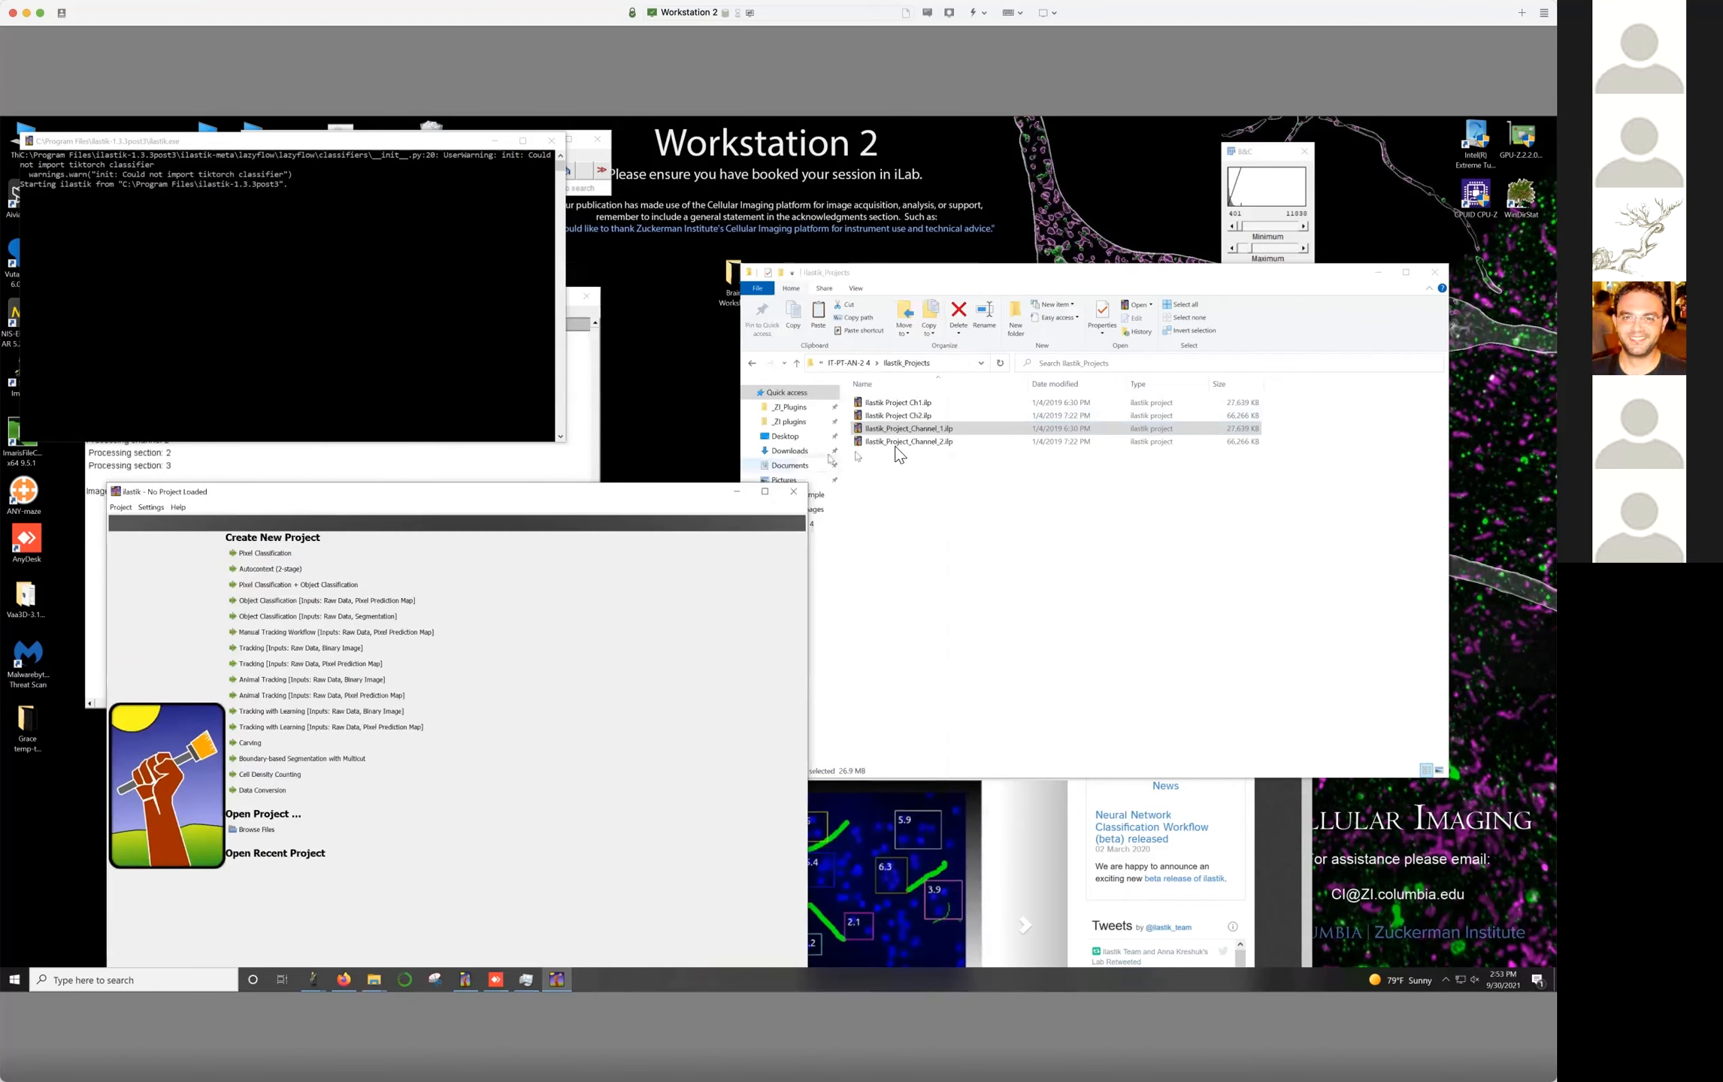
pyautogui.click(906, 429)
# Open Ilastik_Project_Channel_2.ilp in ilastik from the IT-PT-AN-2 4 dataset under 2 Cell and projection, and reposition the project window
pyautogui.click(119, 507)
pyautogui.click(129, 526)
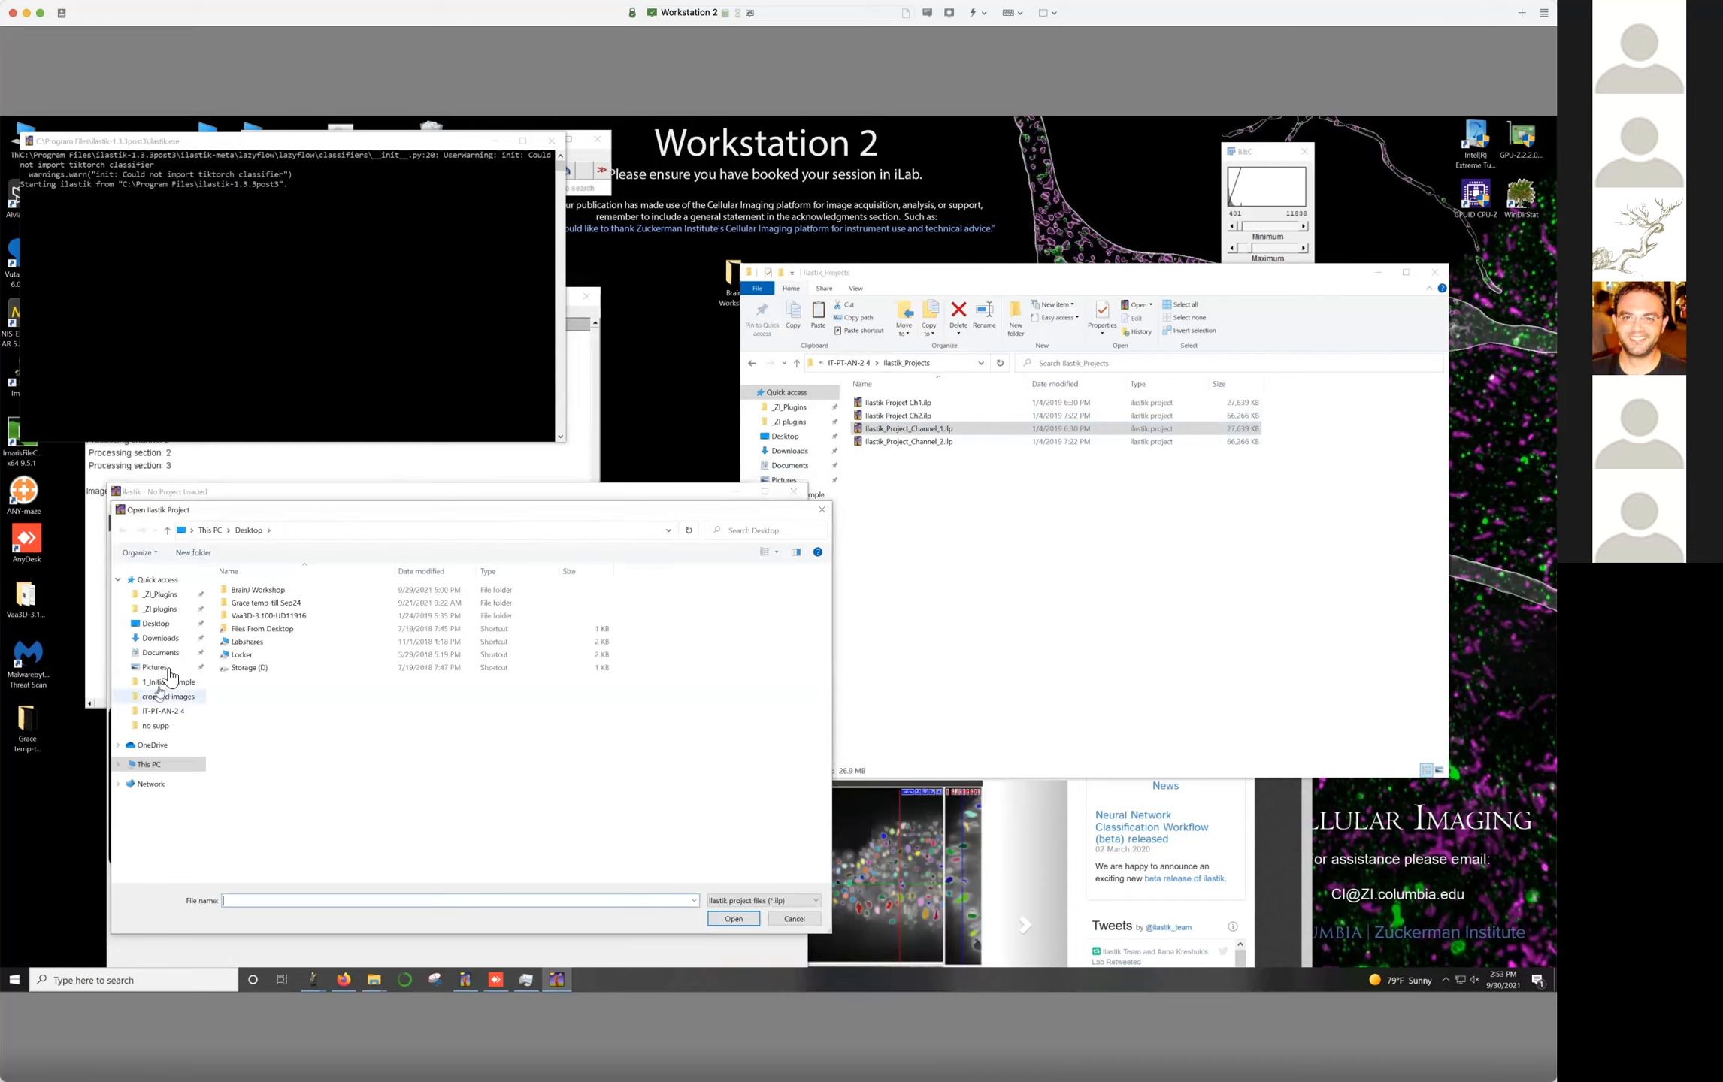
pyautogui.click(156, 624)
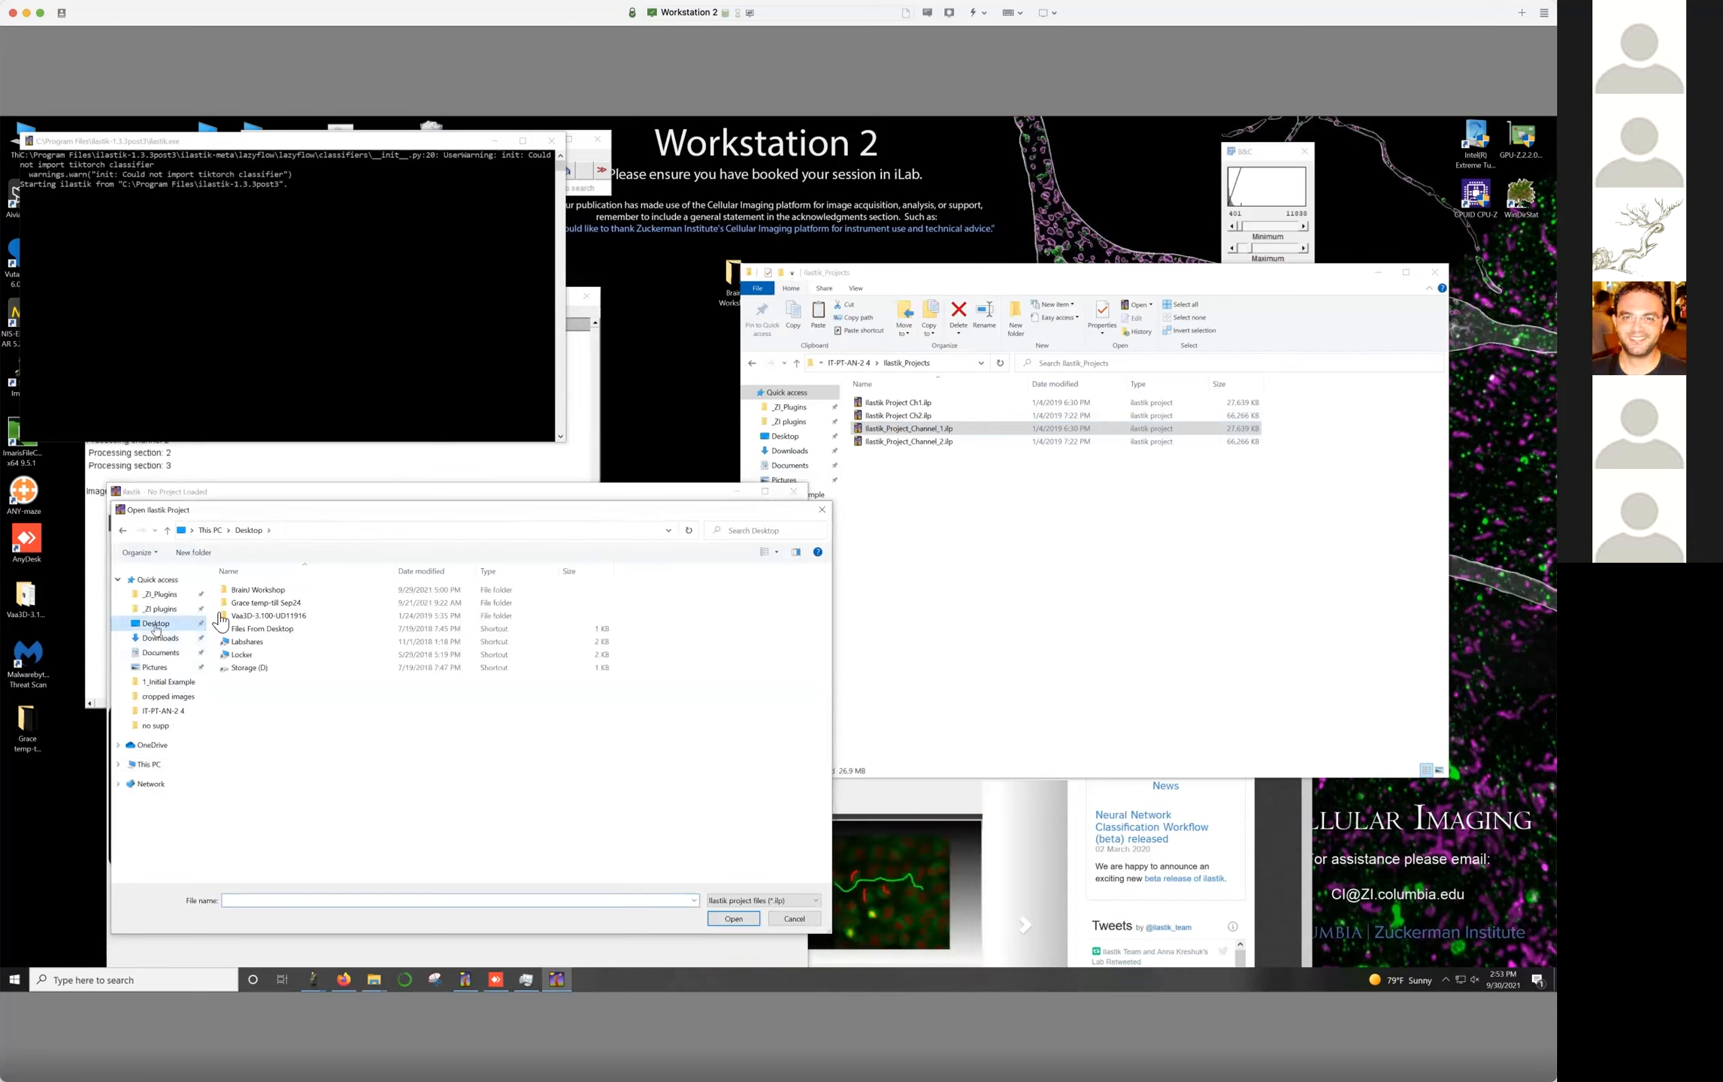
pyautogui.doubleClick(275, 590)
pyautogui.doubleClick(275, 591)
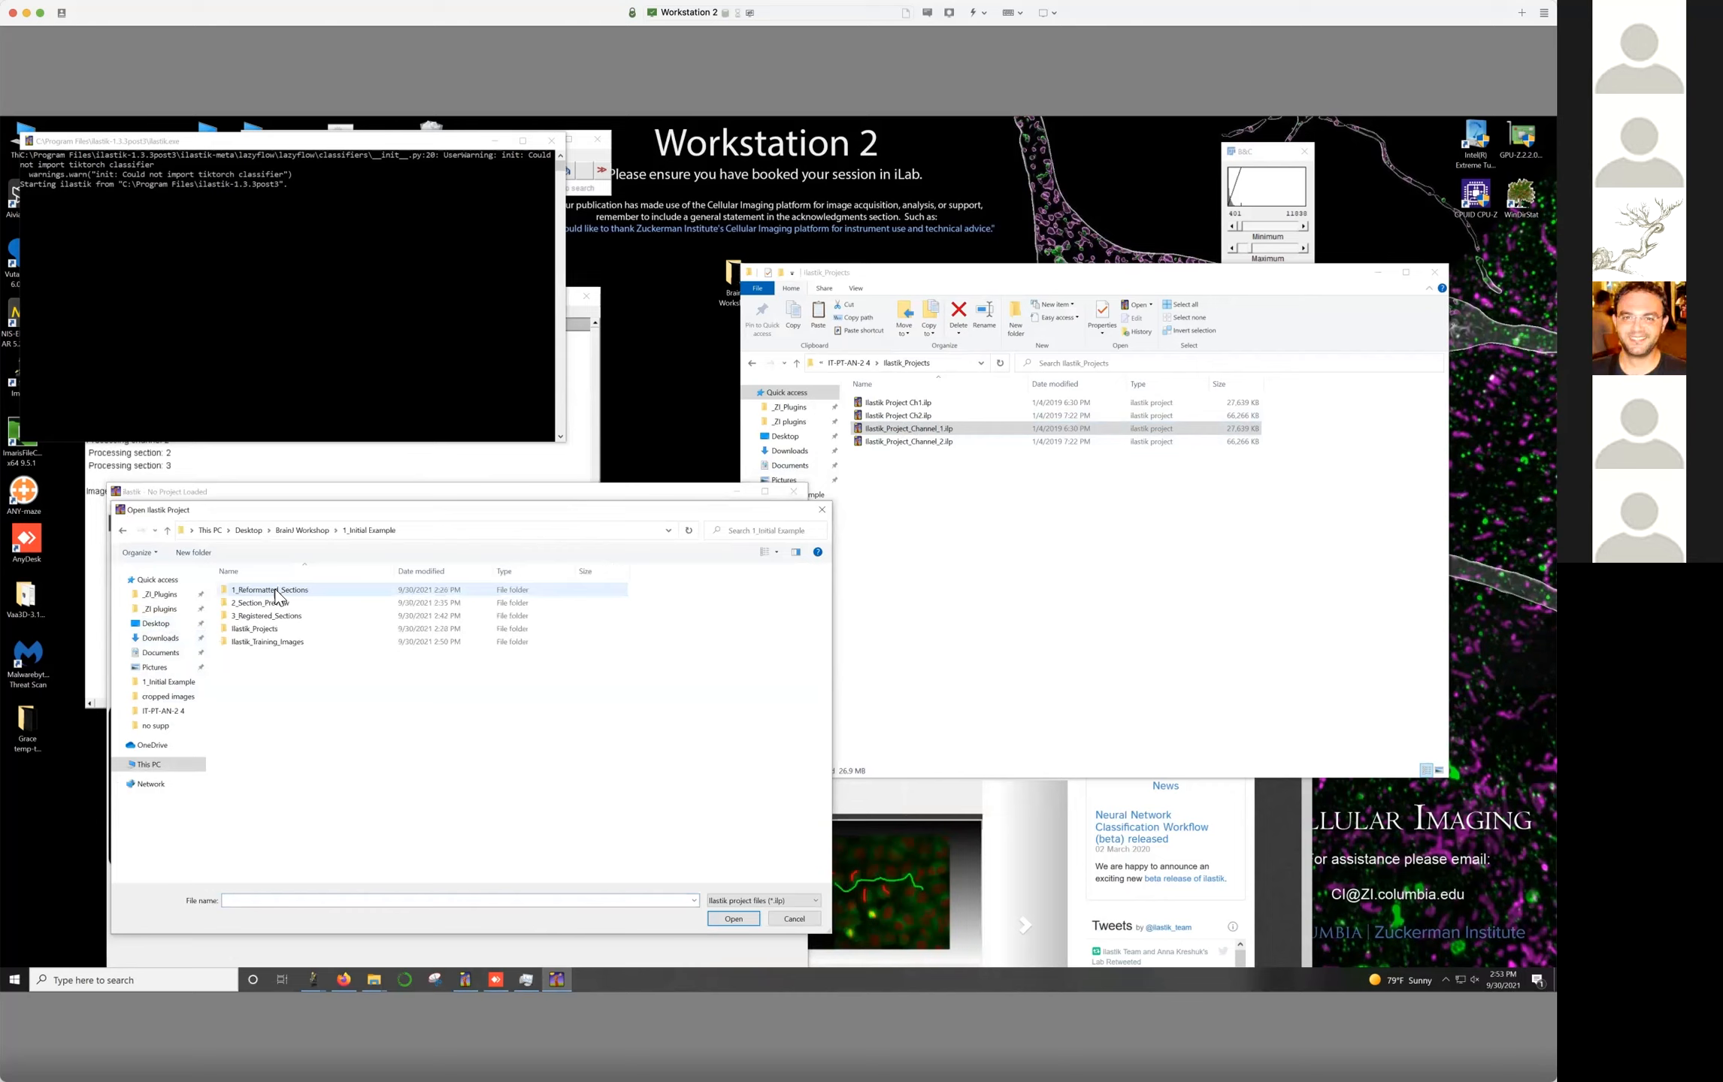
pyautogui.click(305, 532)
pyautogui.doubleClick(242, 604)
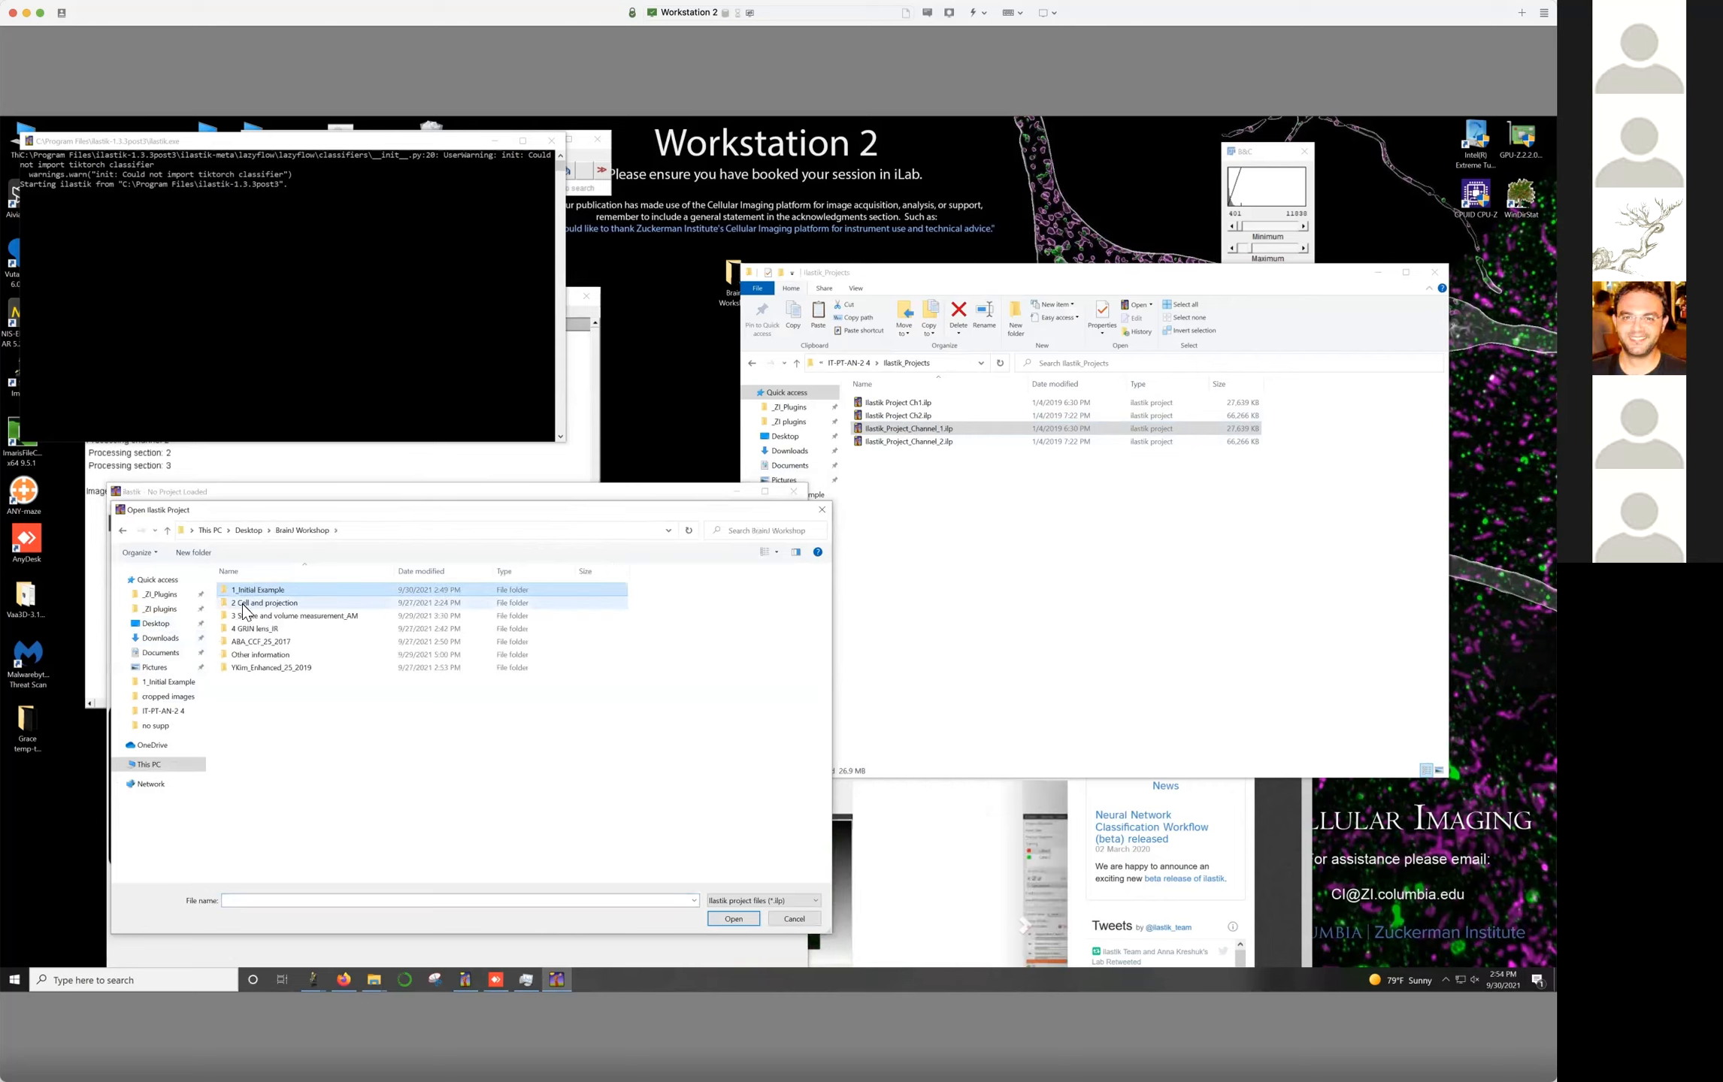
pyautogui.doubleClick(256, 590)
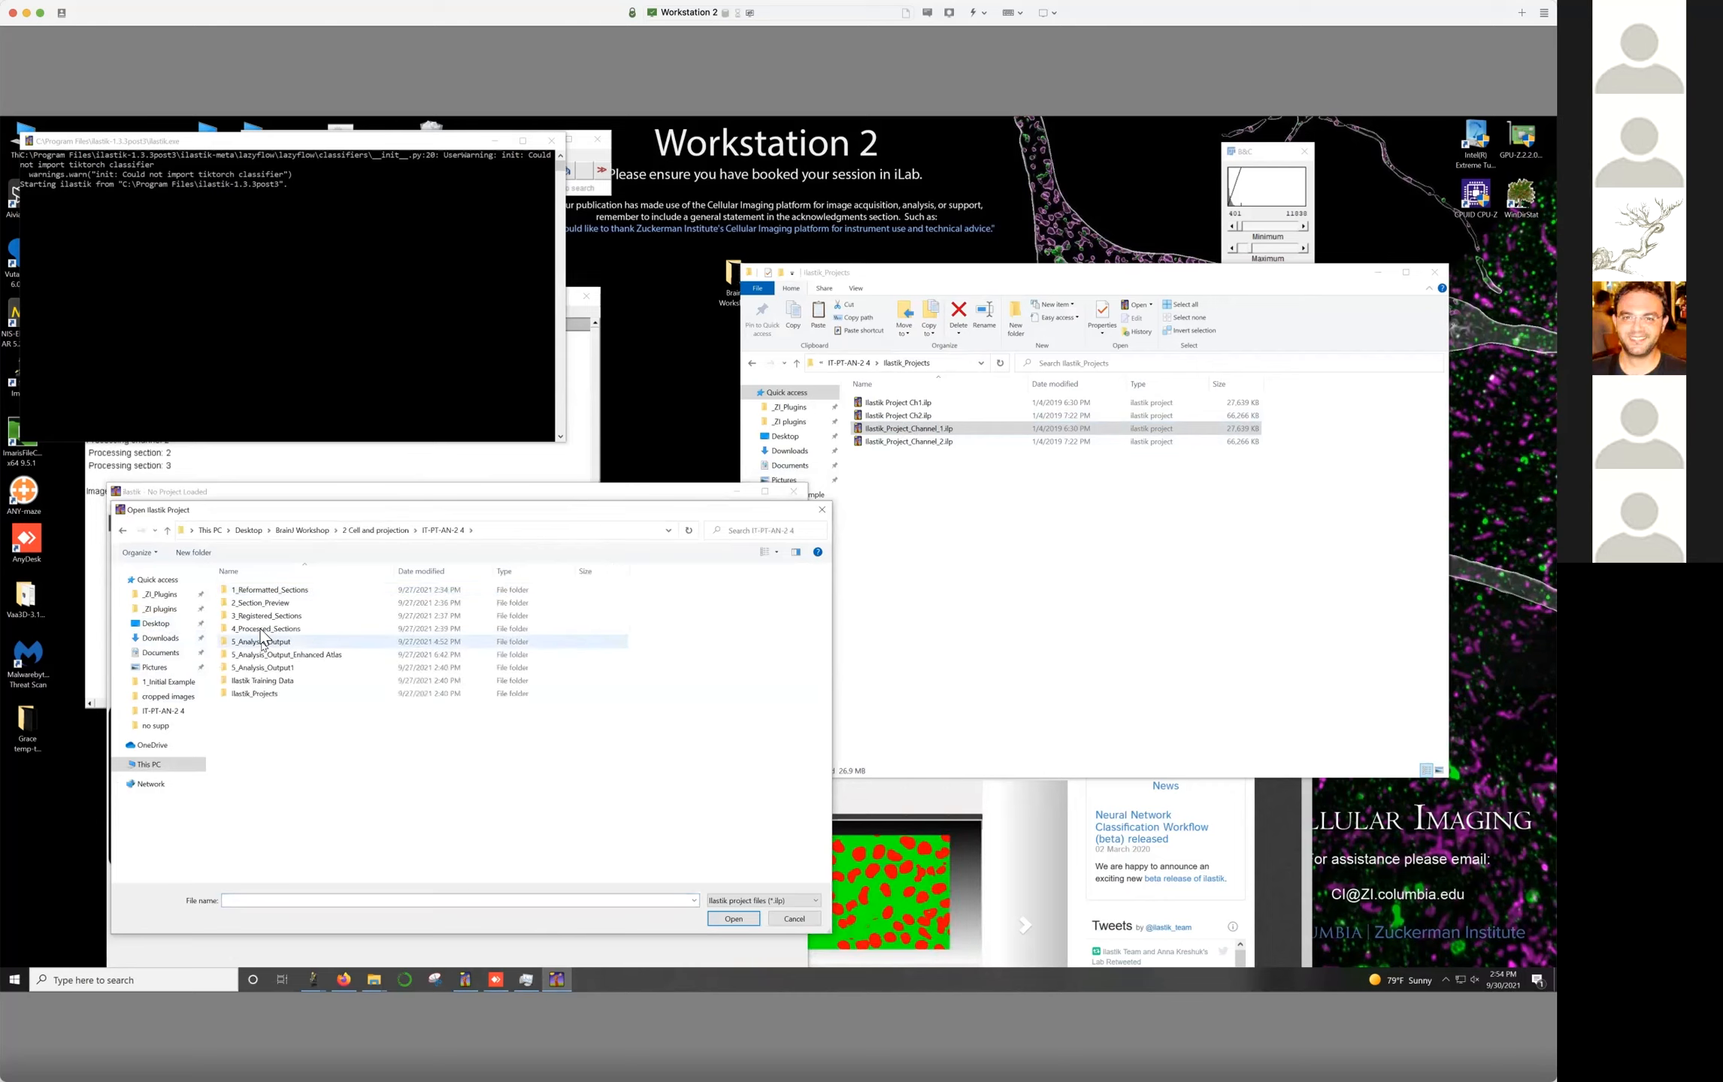
pyautogui.doubleClick(250, 692)
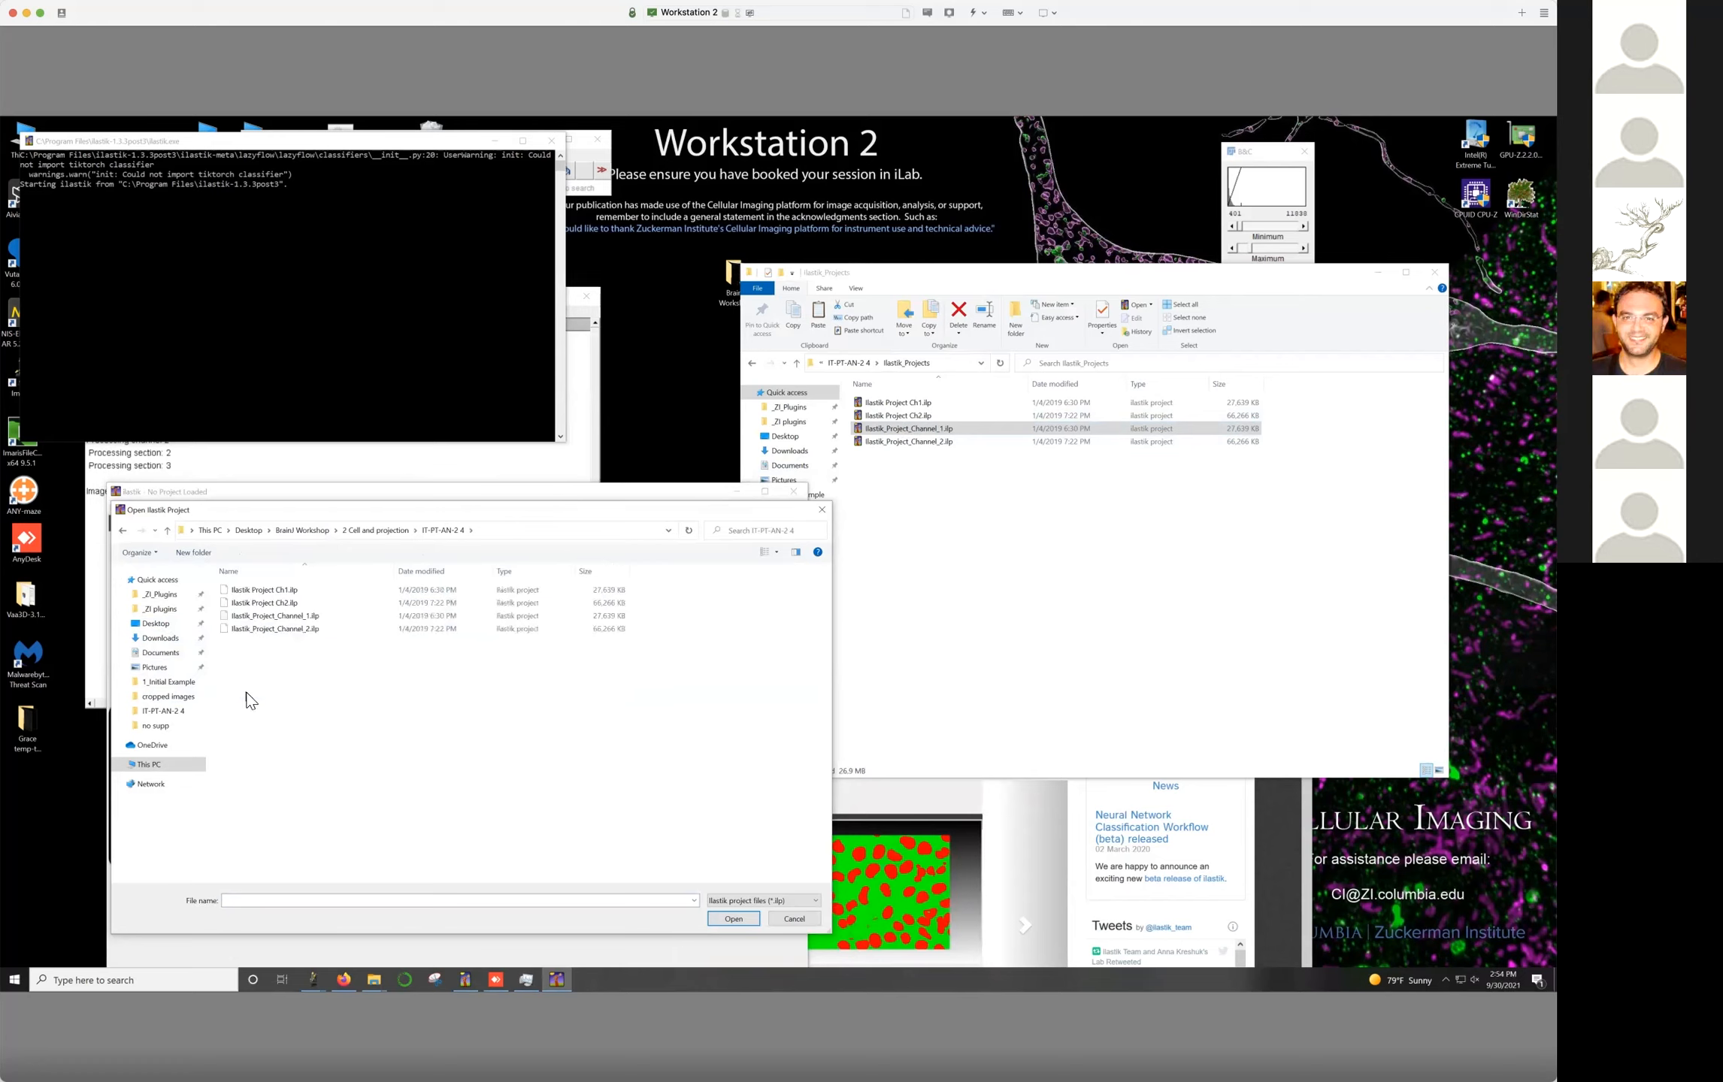
pyautogui.doubleClick(250, 630)
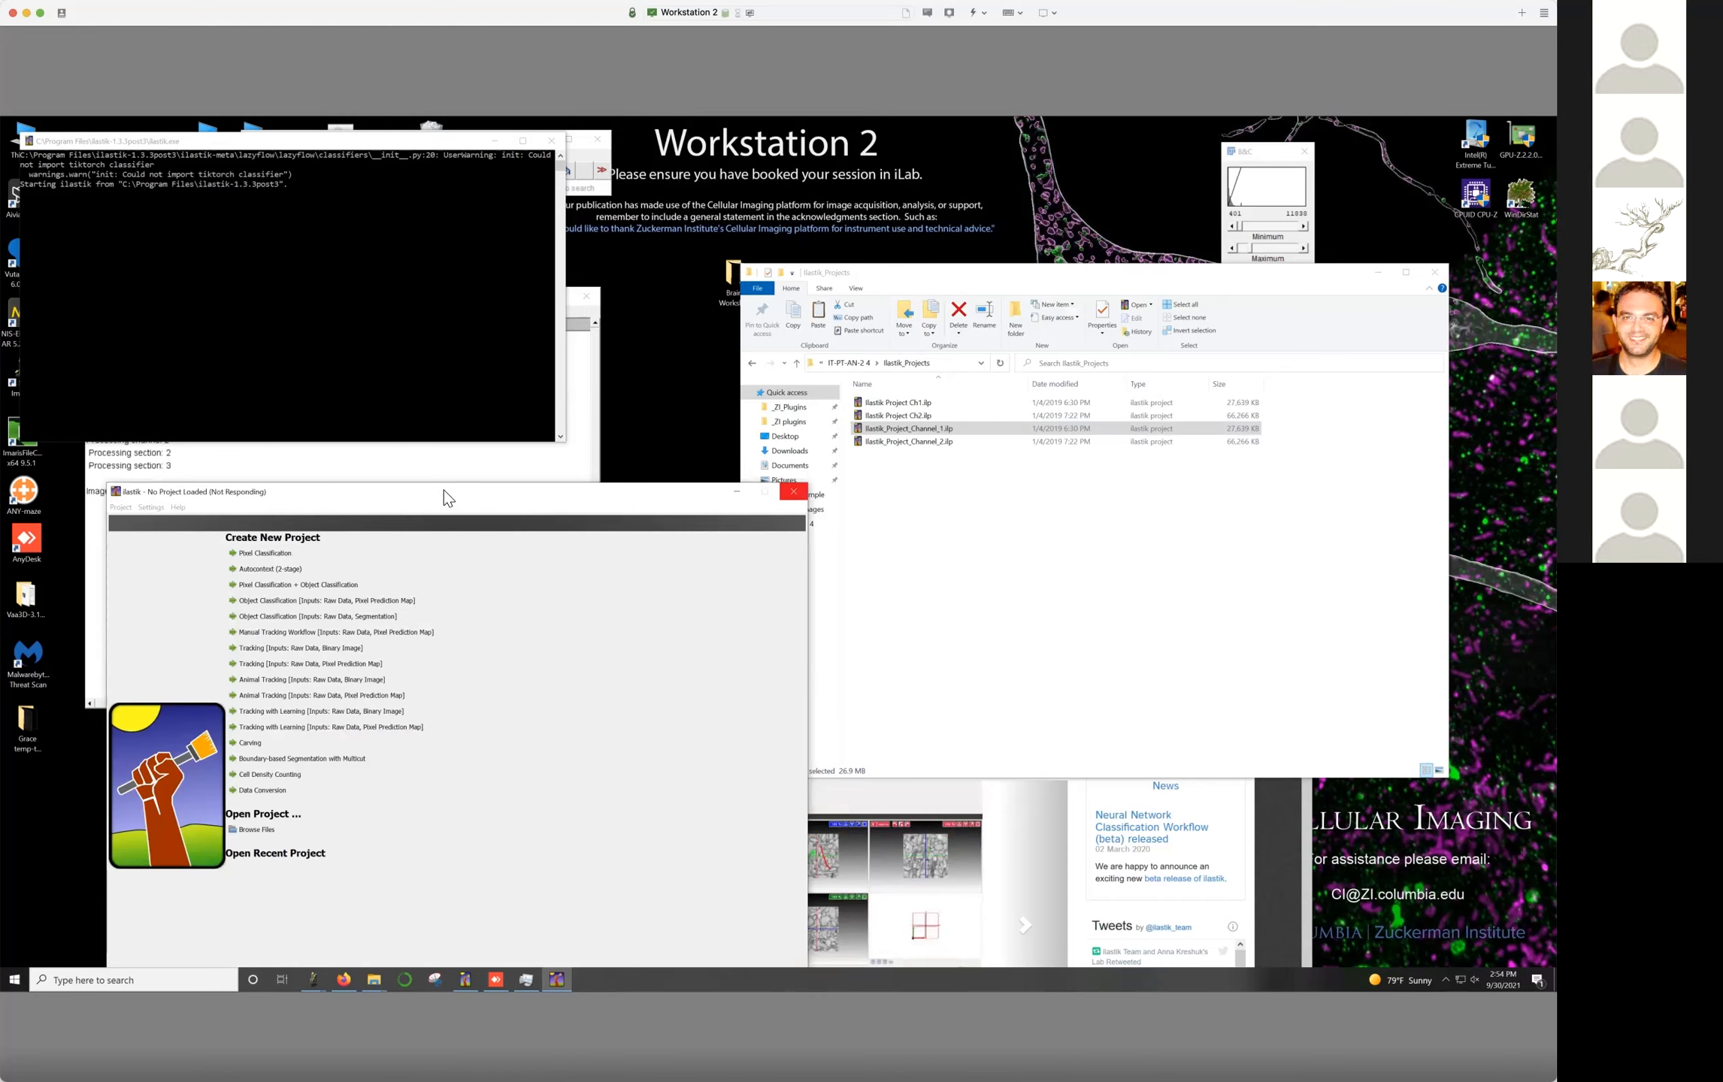
pyautogui.moveTo(444, 490); pyautogui.dragTo(604, 418)
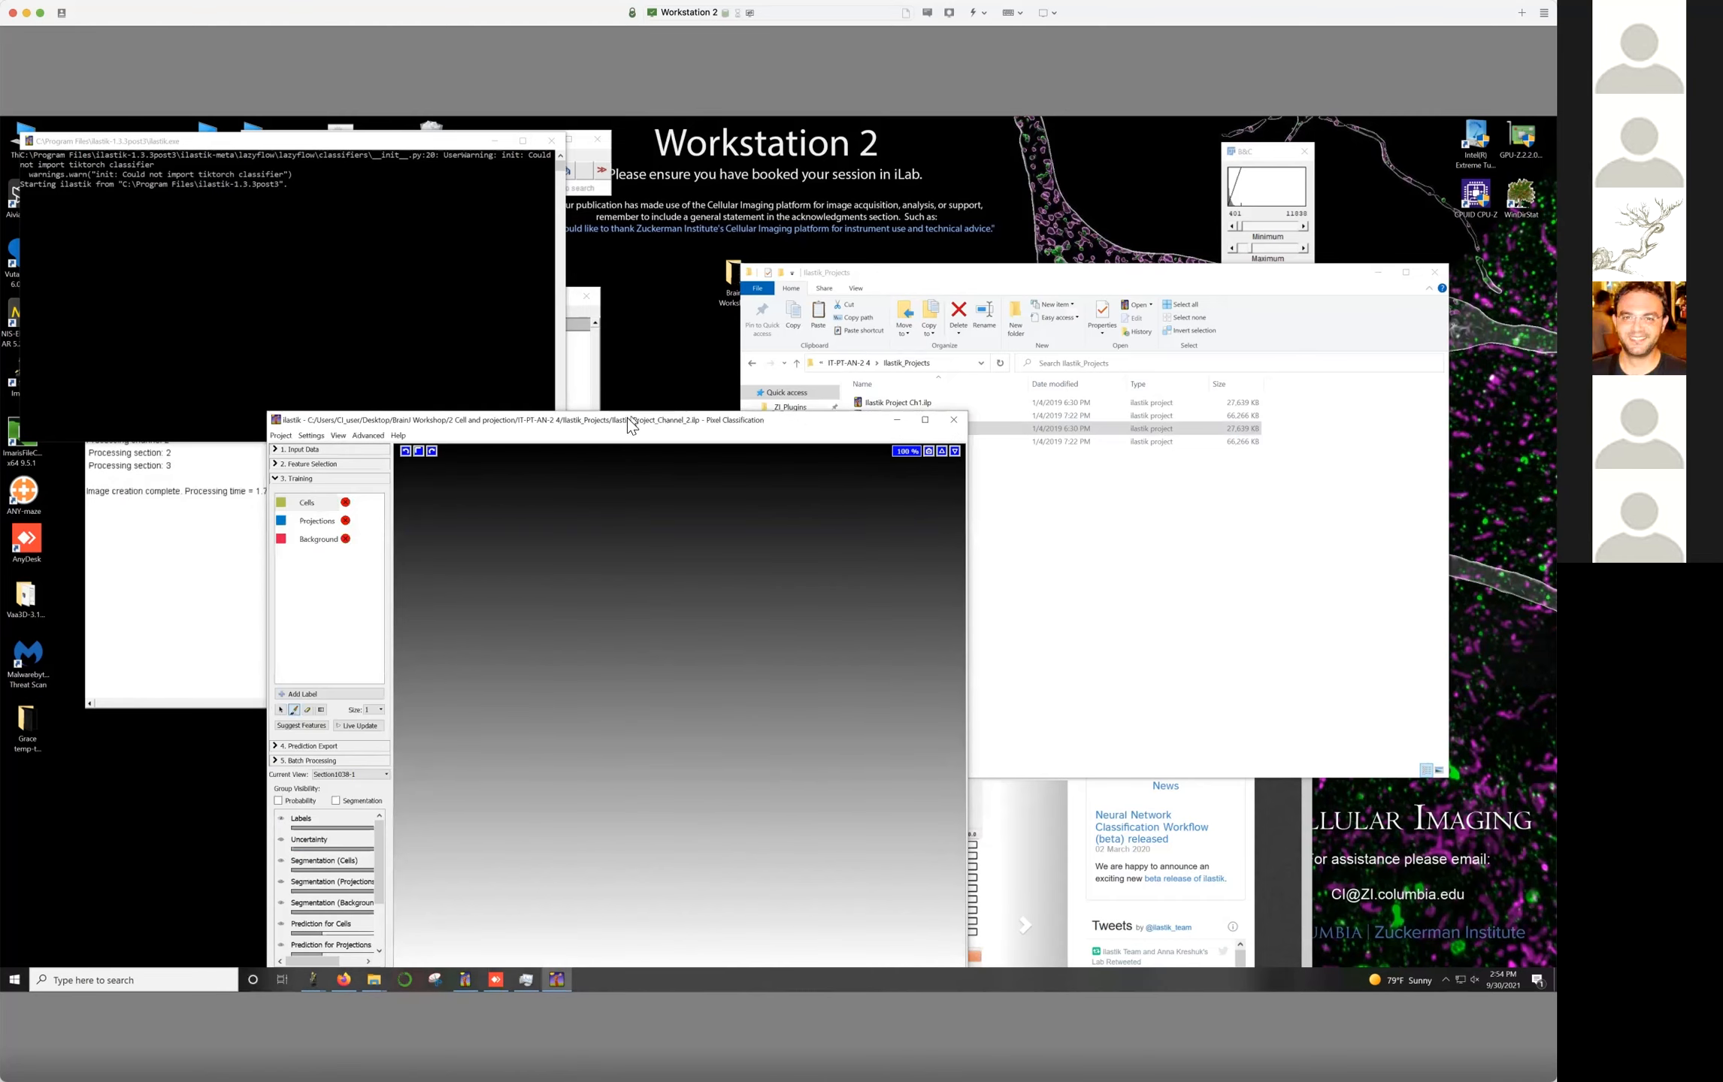
pyautogui.moveTo(481, 426); pyautogui.dragTo(594, 268)
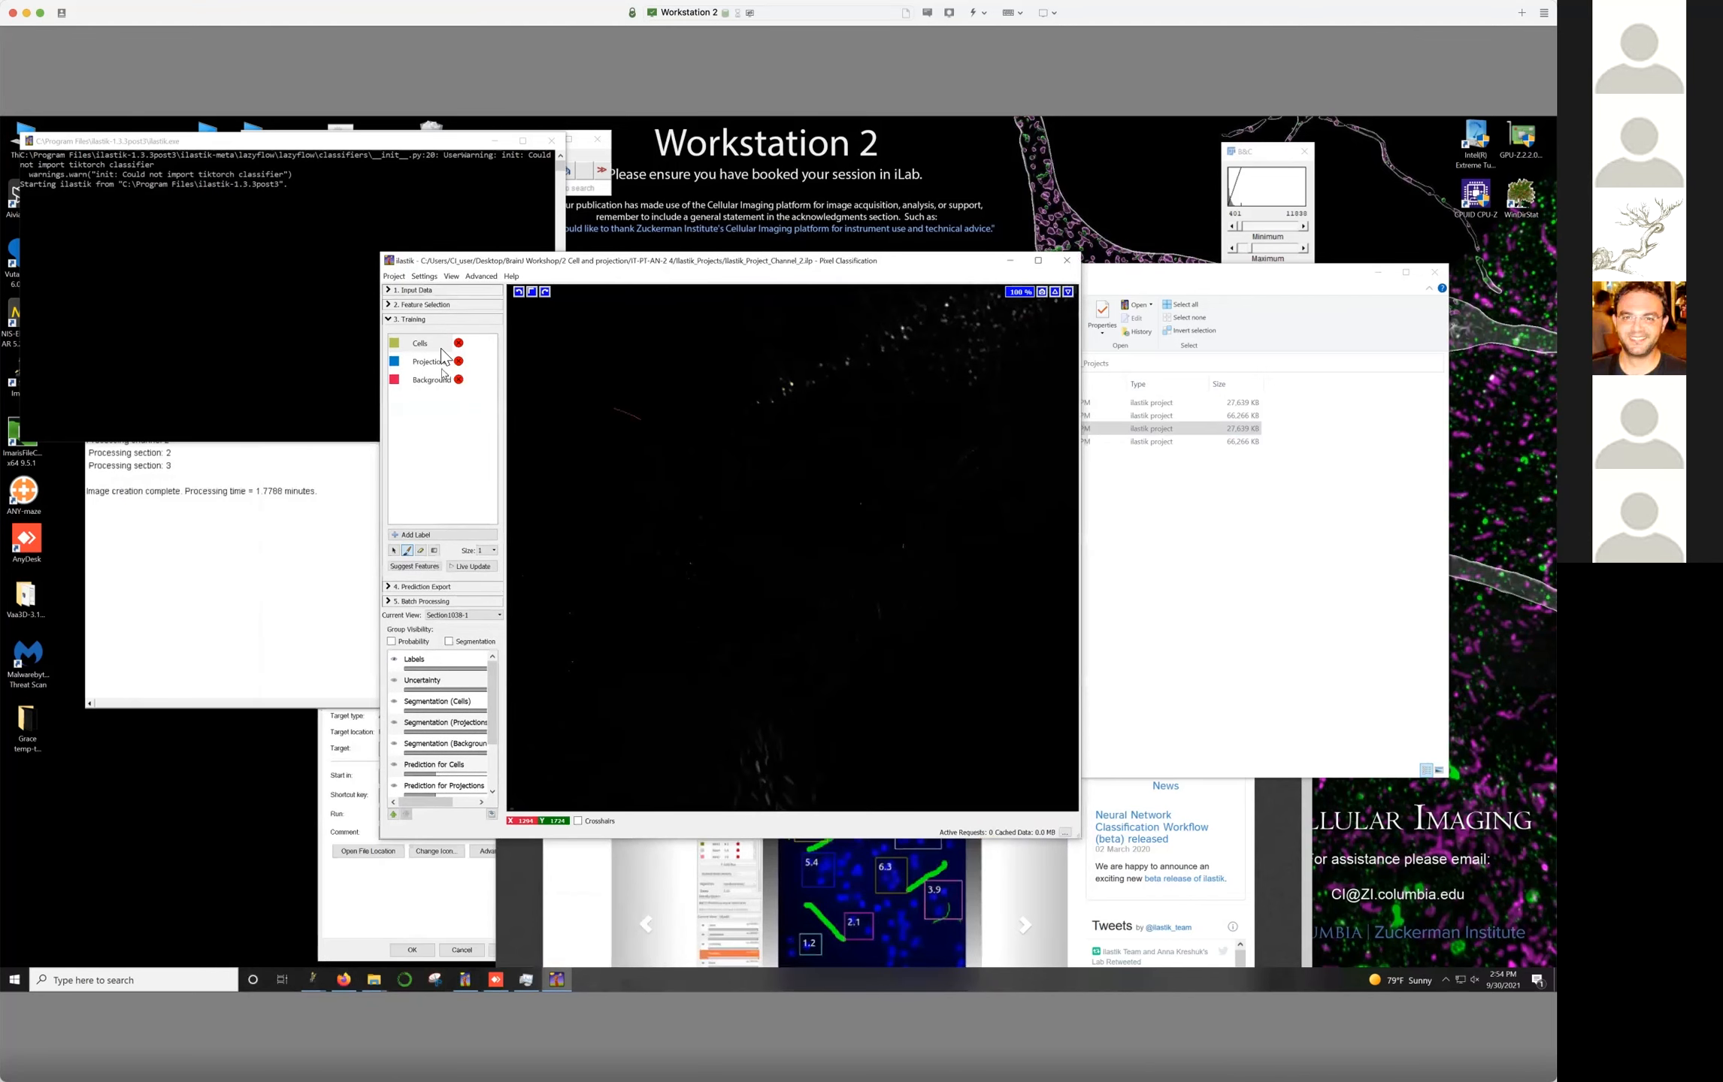
# Show the project's Input Data and browse in File Explorer to Ilastik_Training_Images in 1_Initial Example
pyautogui.click(419, 292)
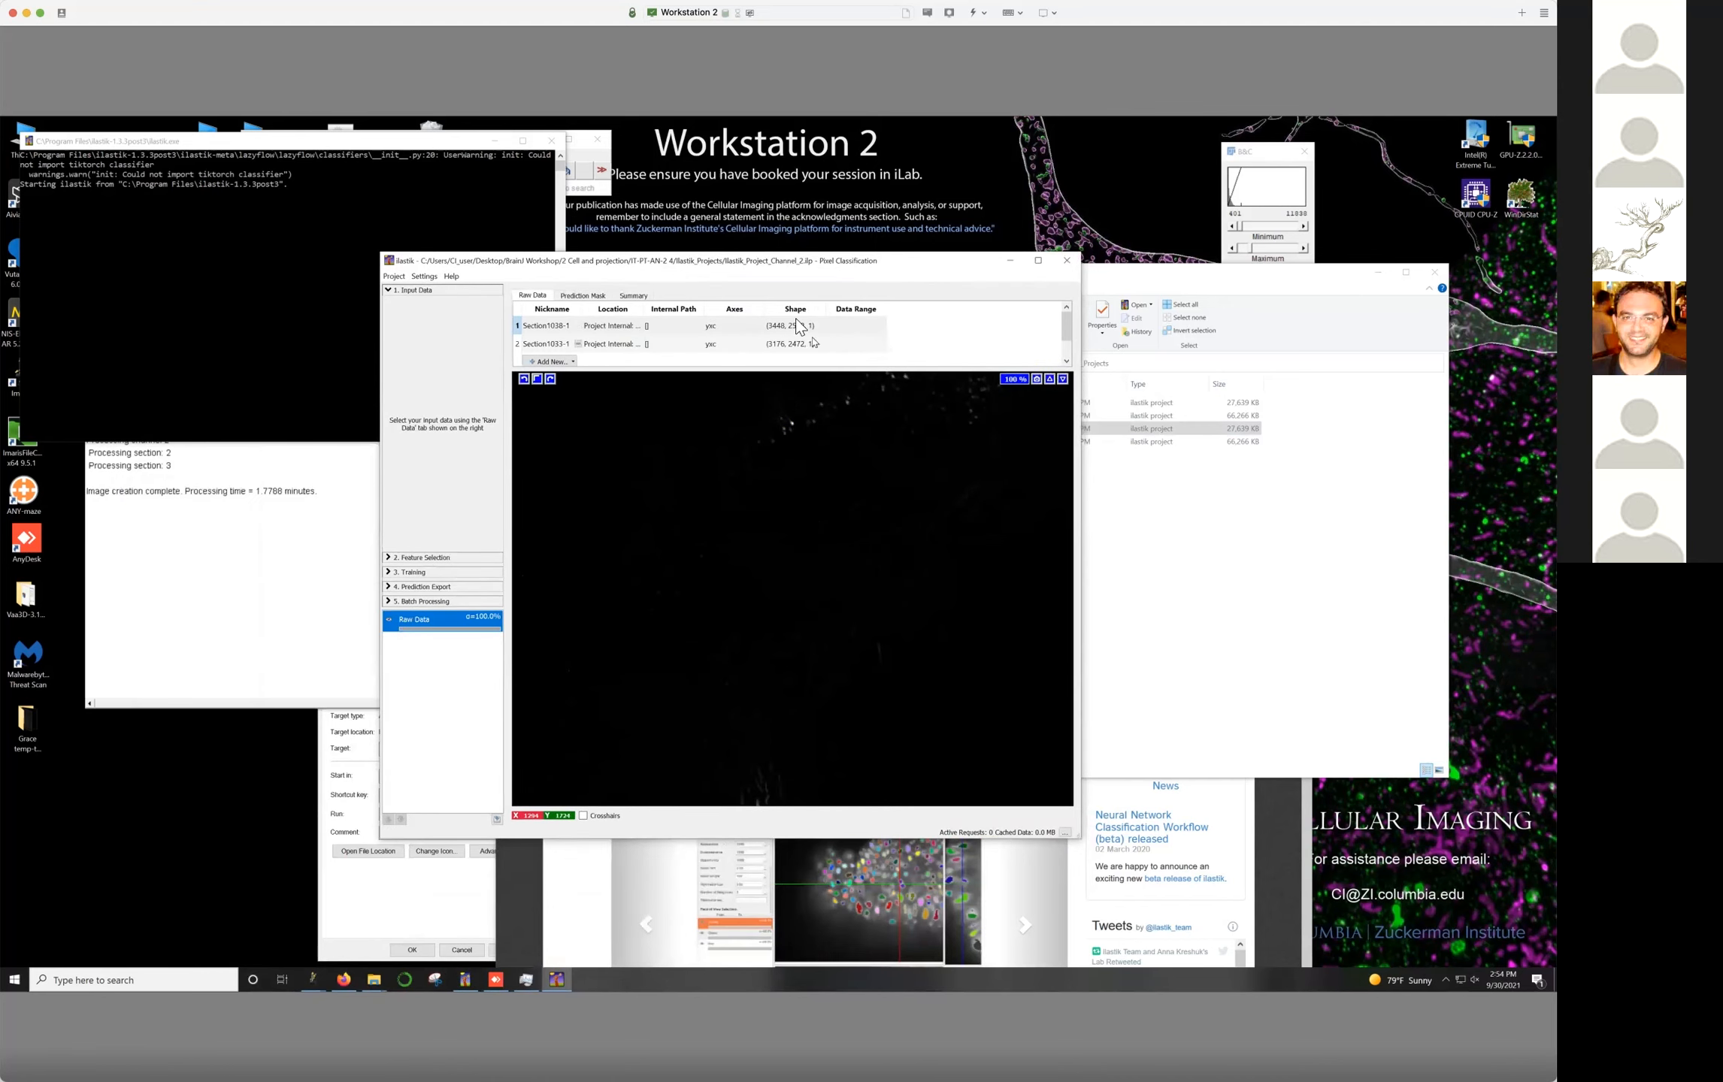
pyautogui.click(1195, 511)
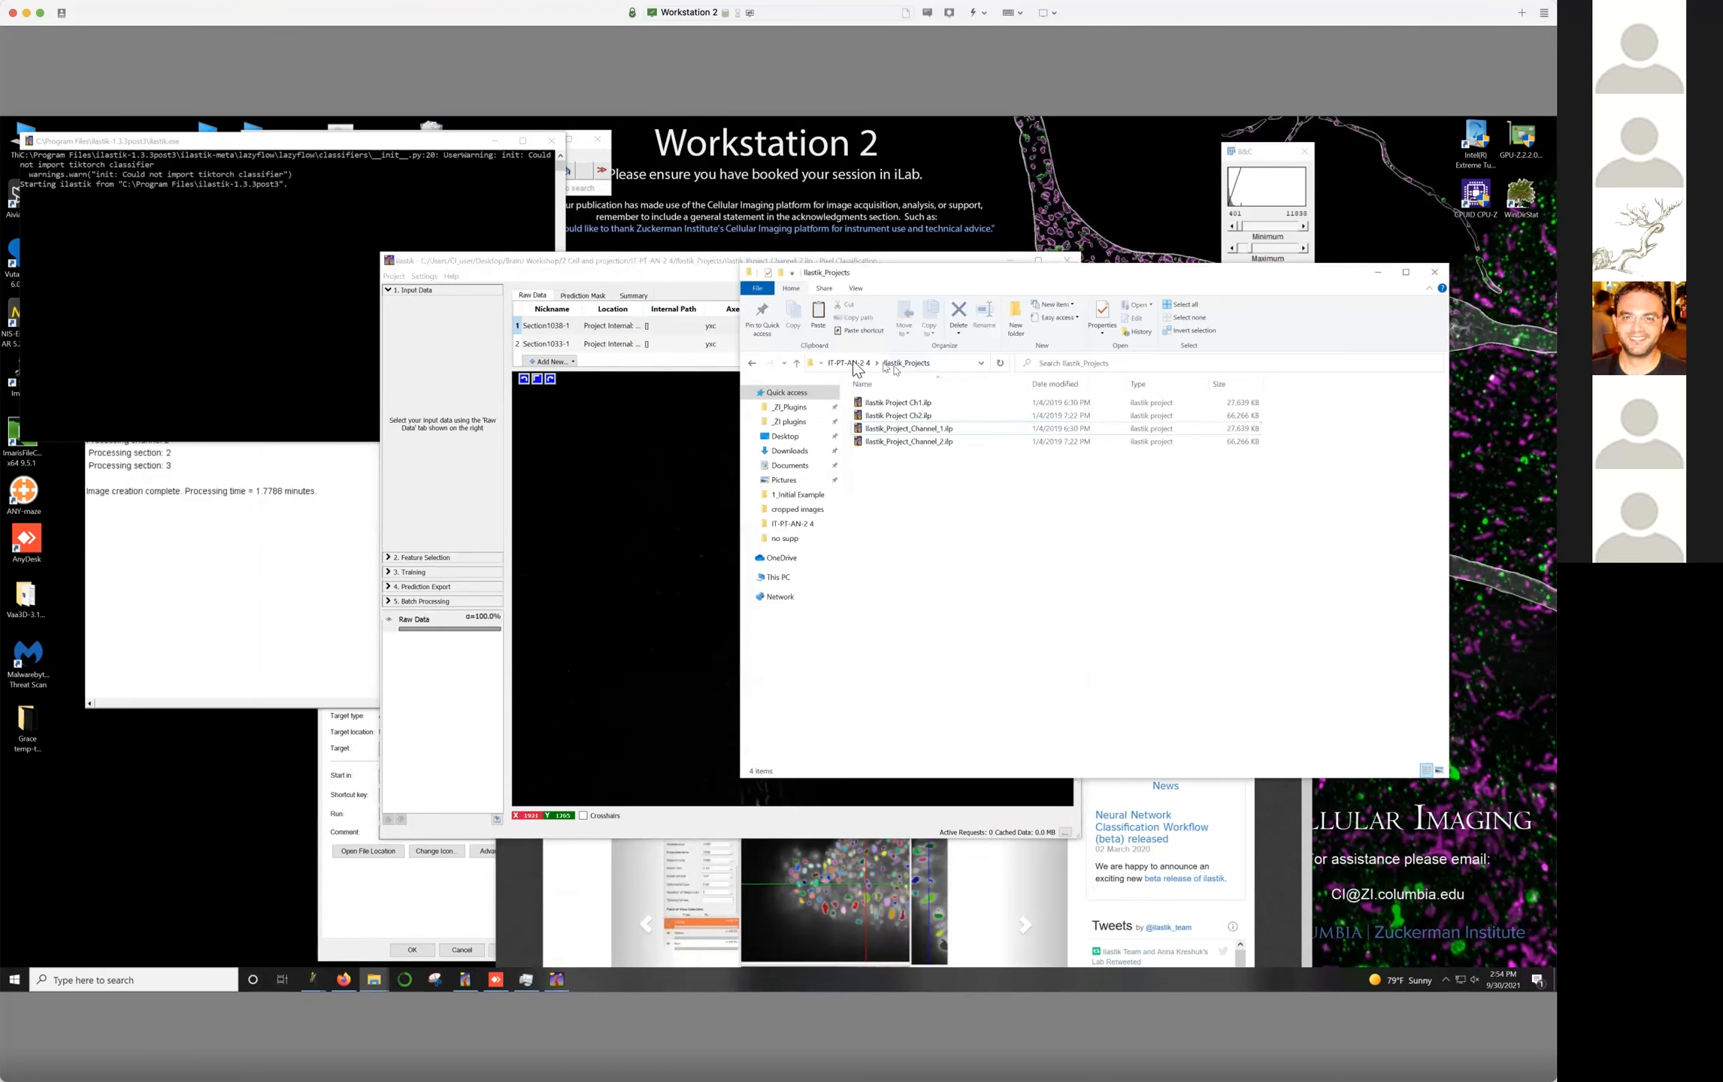
pyautogui.click(849, 363)
pyautogui.click(860, 363)
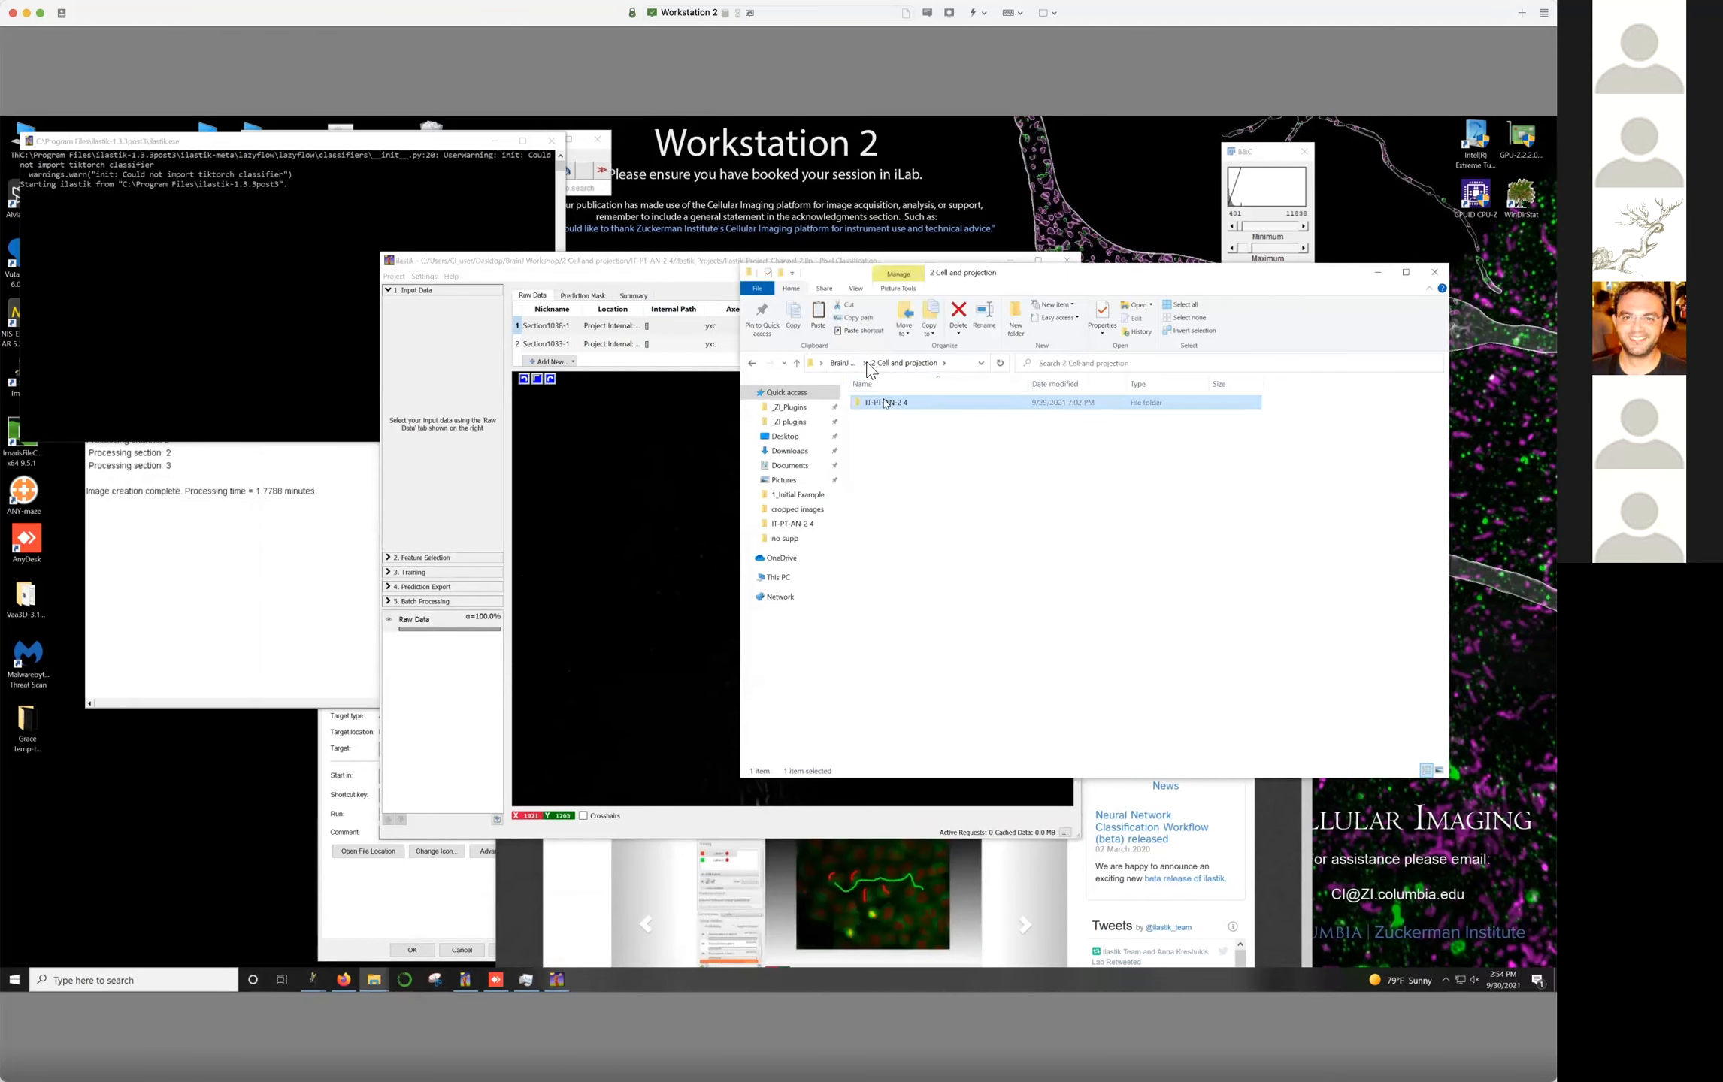
pyautogui.click(840, 363)
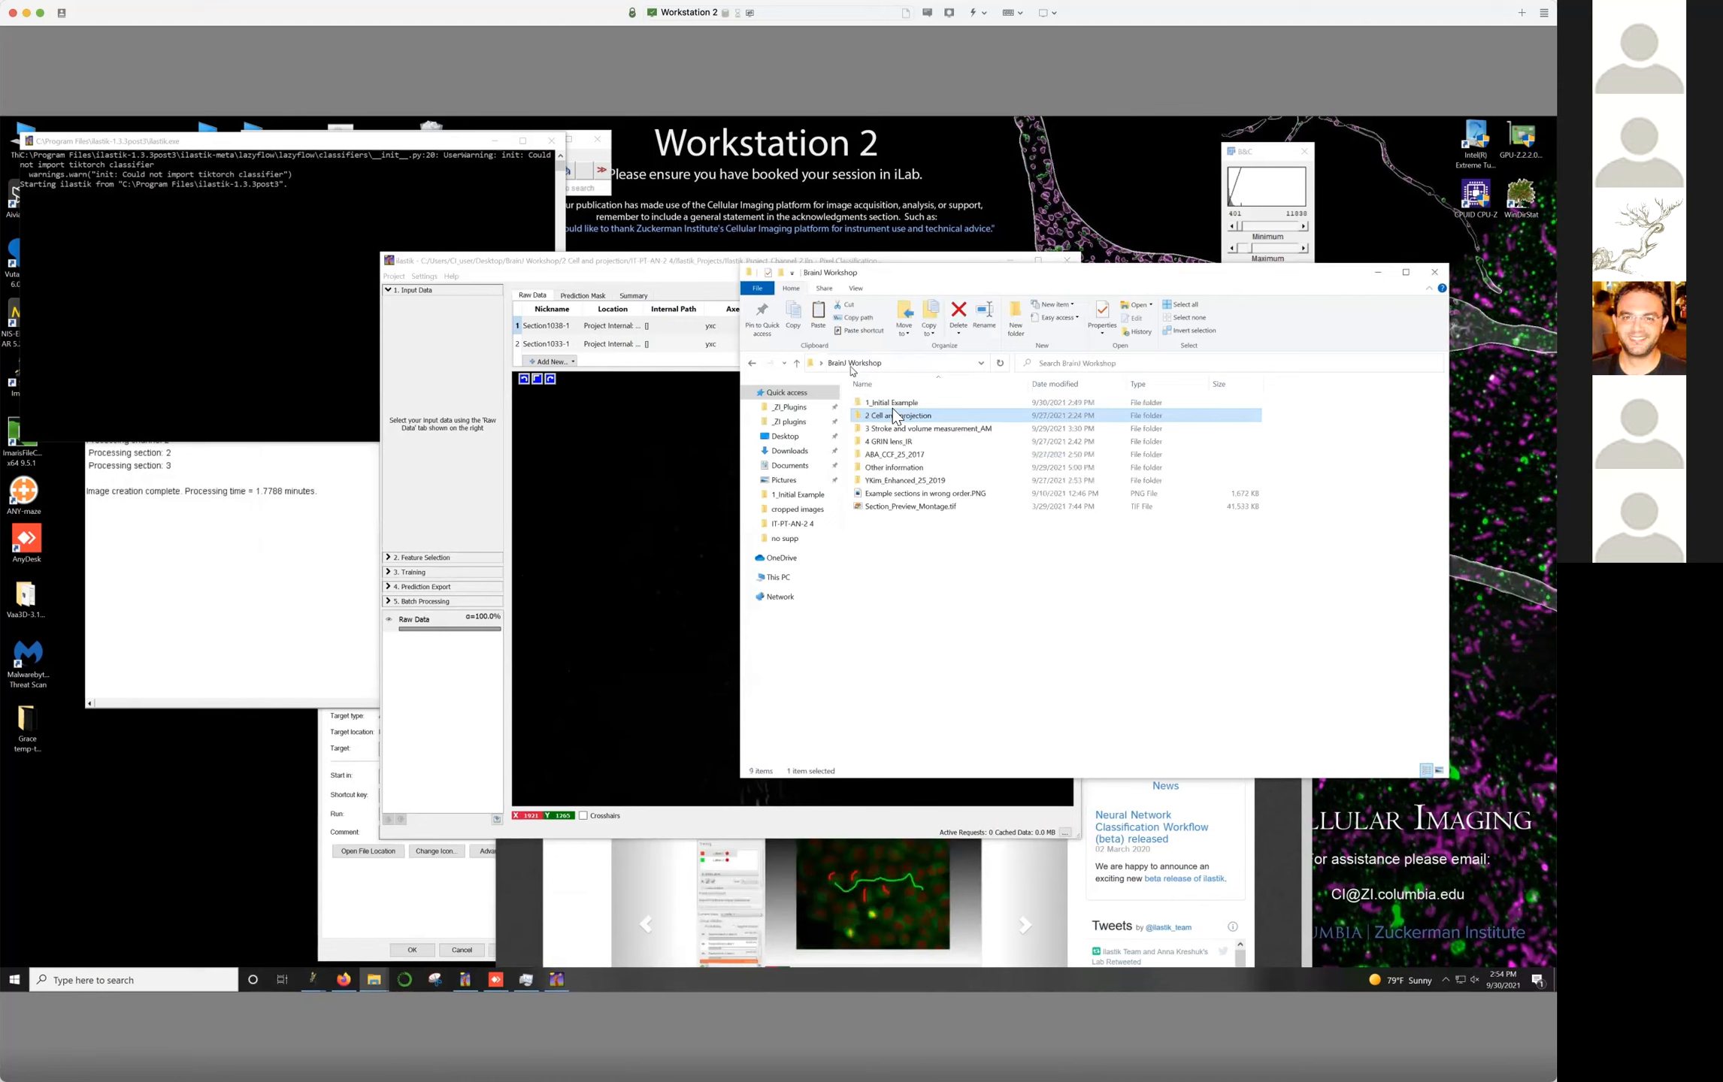
pyautogui.doubleClick(894, 406)
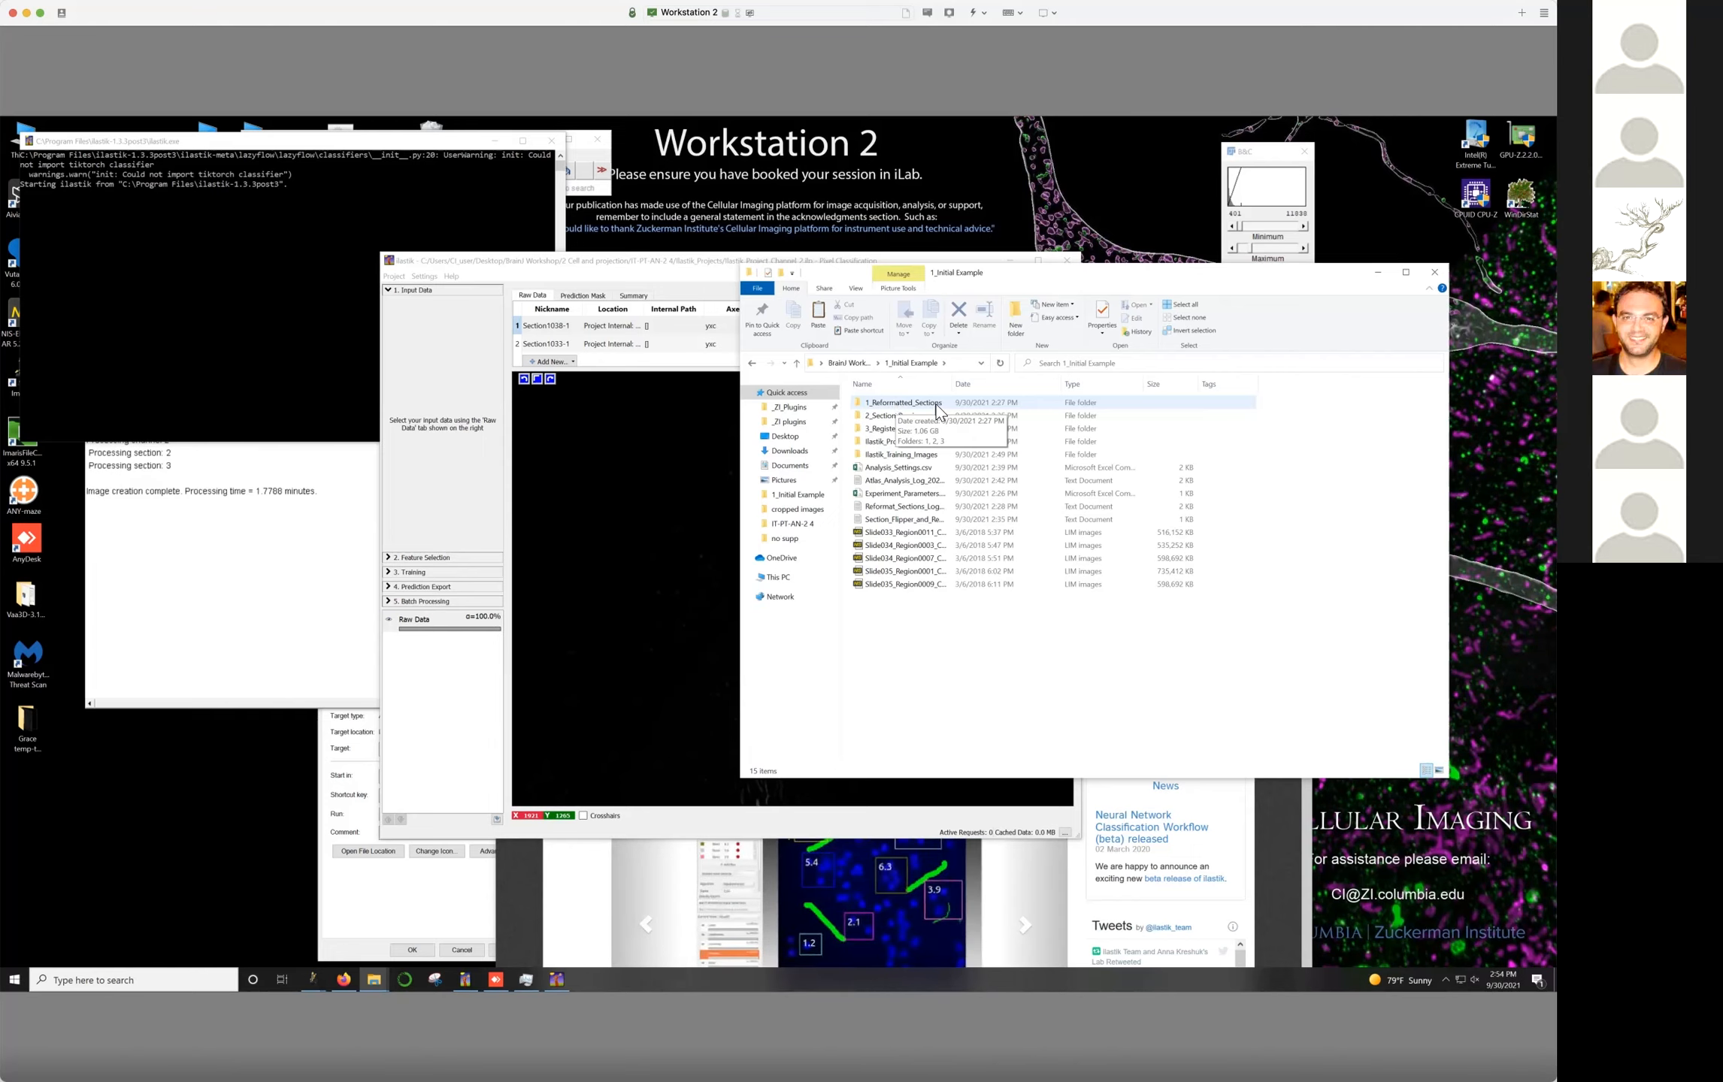
pyautogui.doubleClick(896, 455)
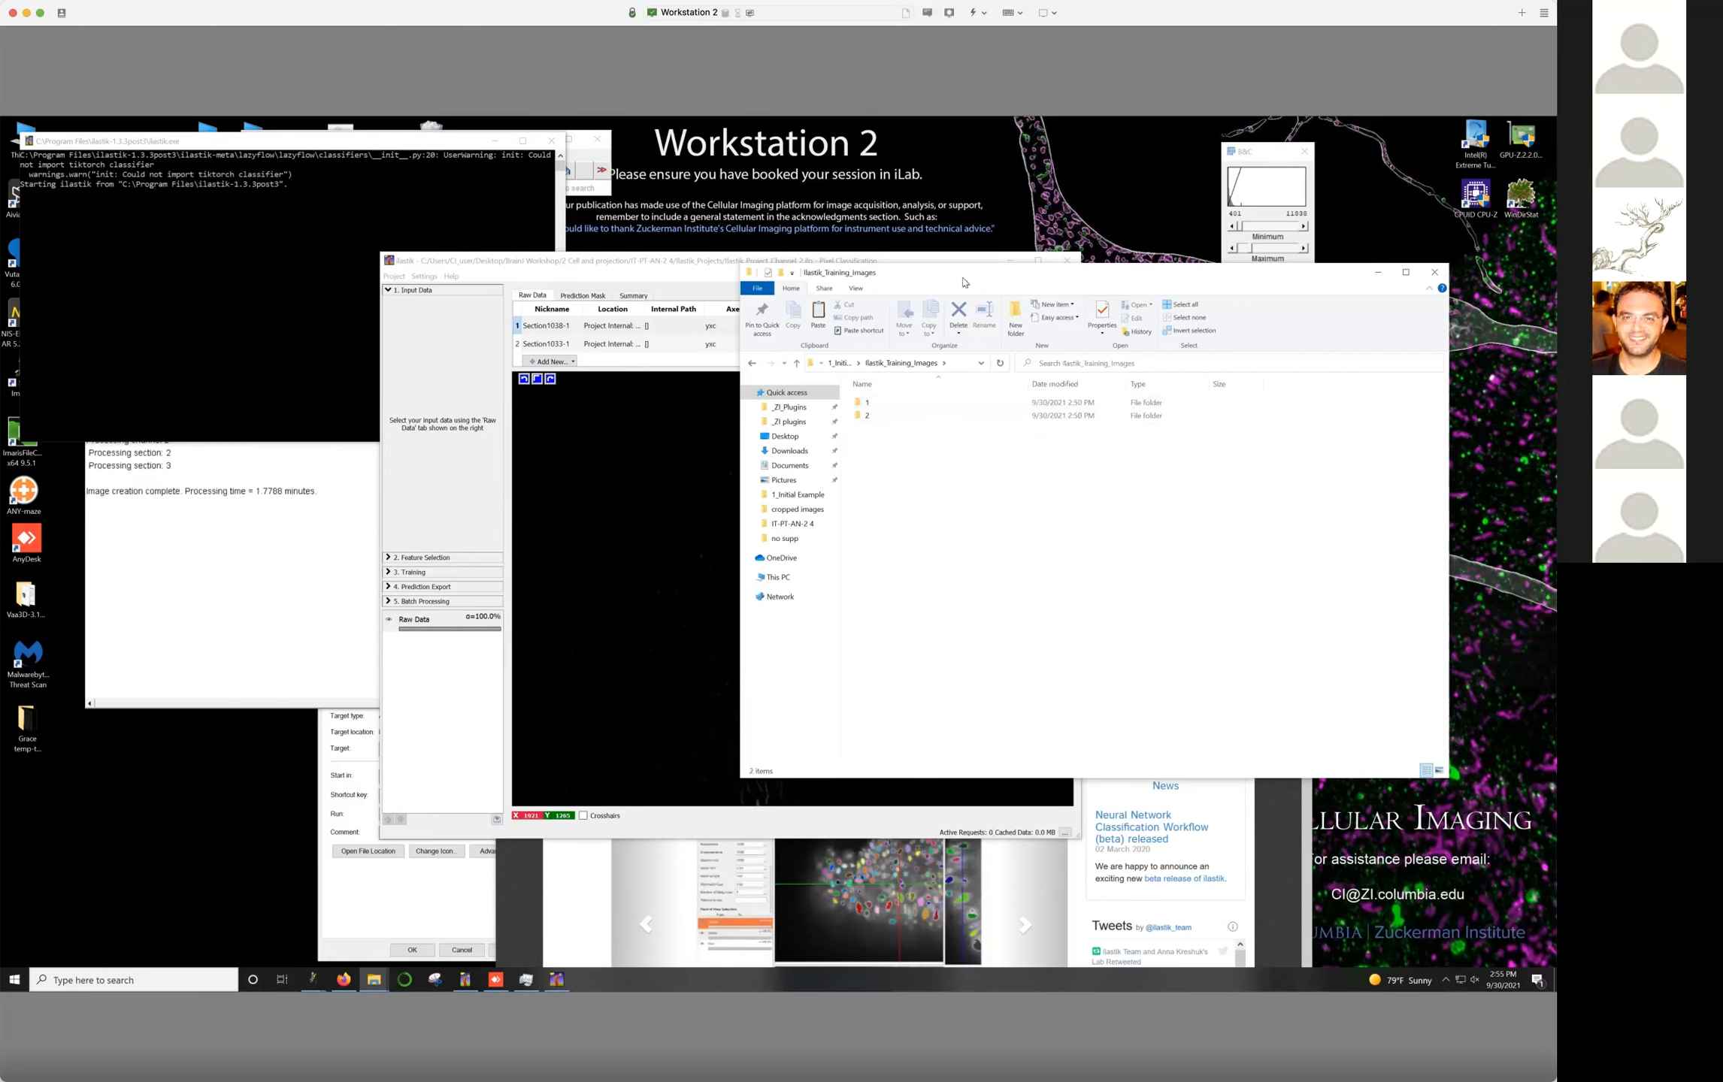
# Add Section1002.tif from the channel 2 training images to the project's raw data and enlarge the ilastik window
pyautogui.moveTo(967, 285); pyautogui.dragTo(1112, 269)
pyautogui.click(1012, 401)
pyautogui.doubleClick(1013, 401)
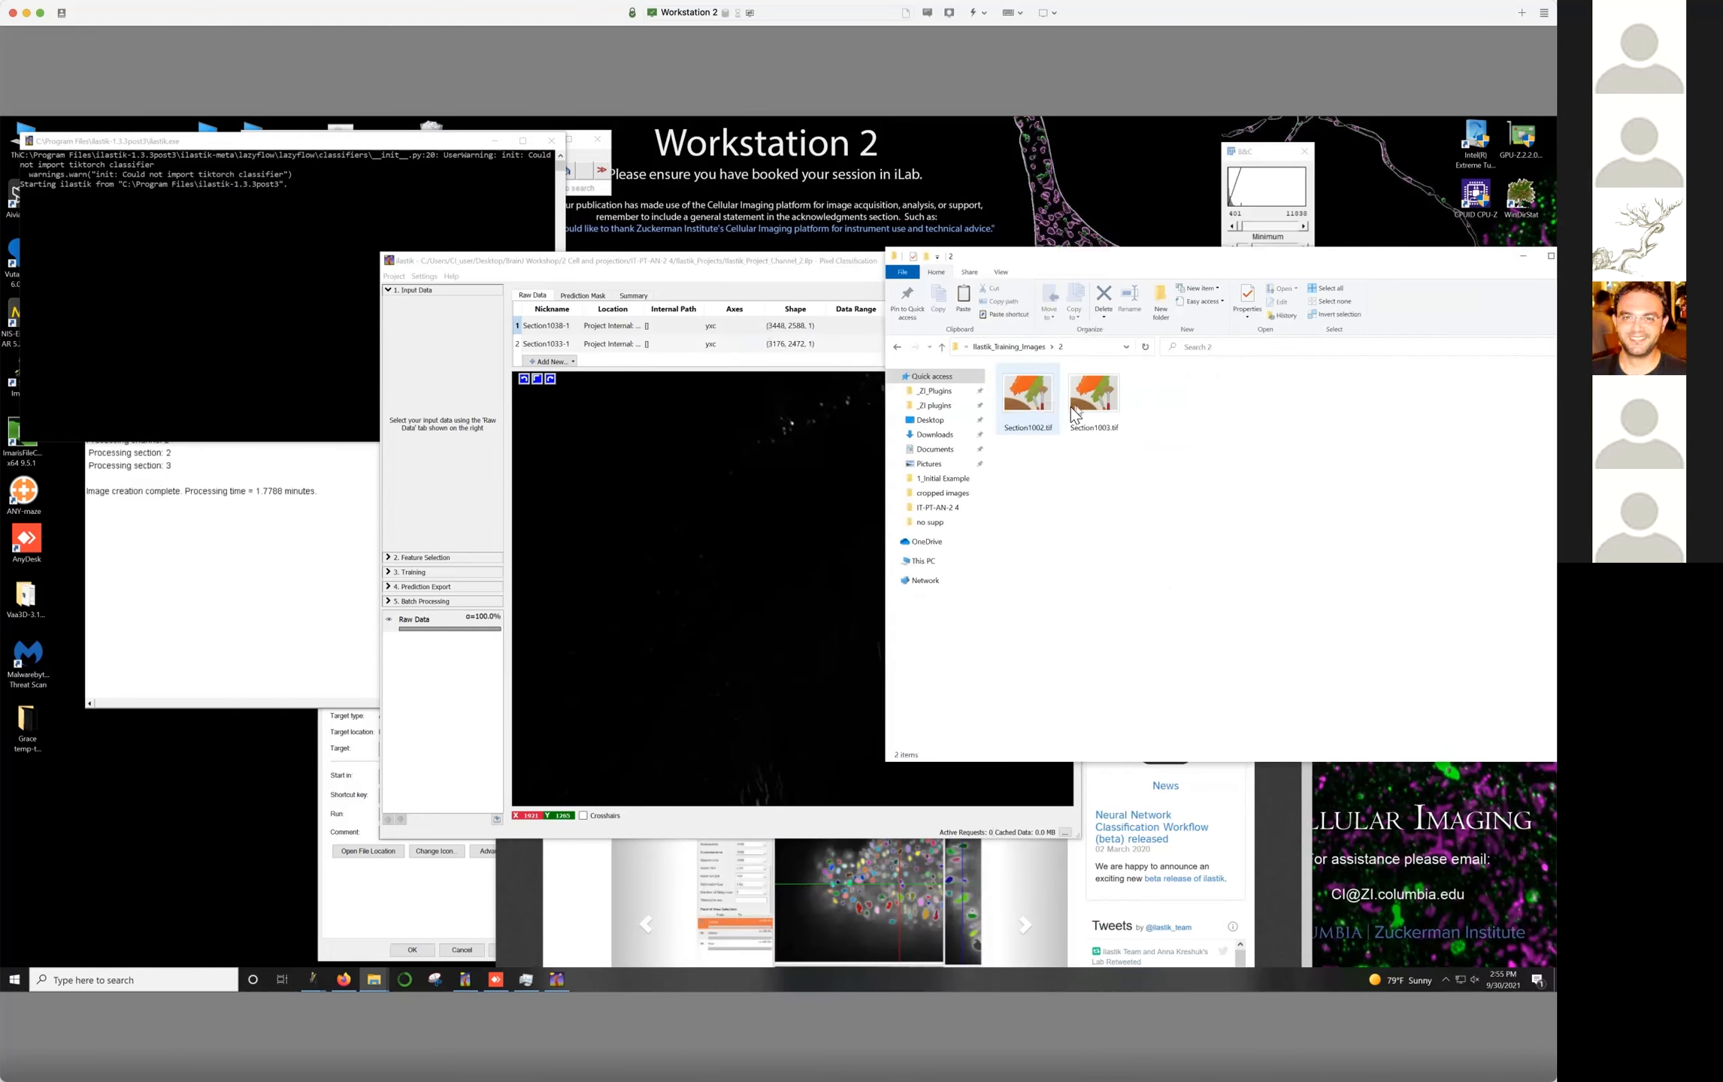
pyautogui.moveTo(1027, 399); pyautogui.dragTo(725, 353)
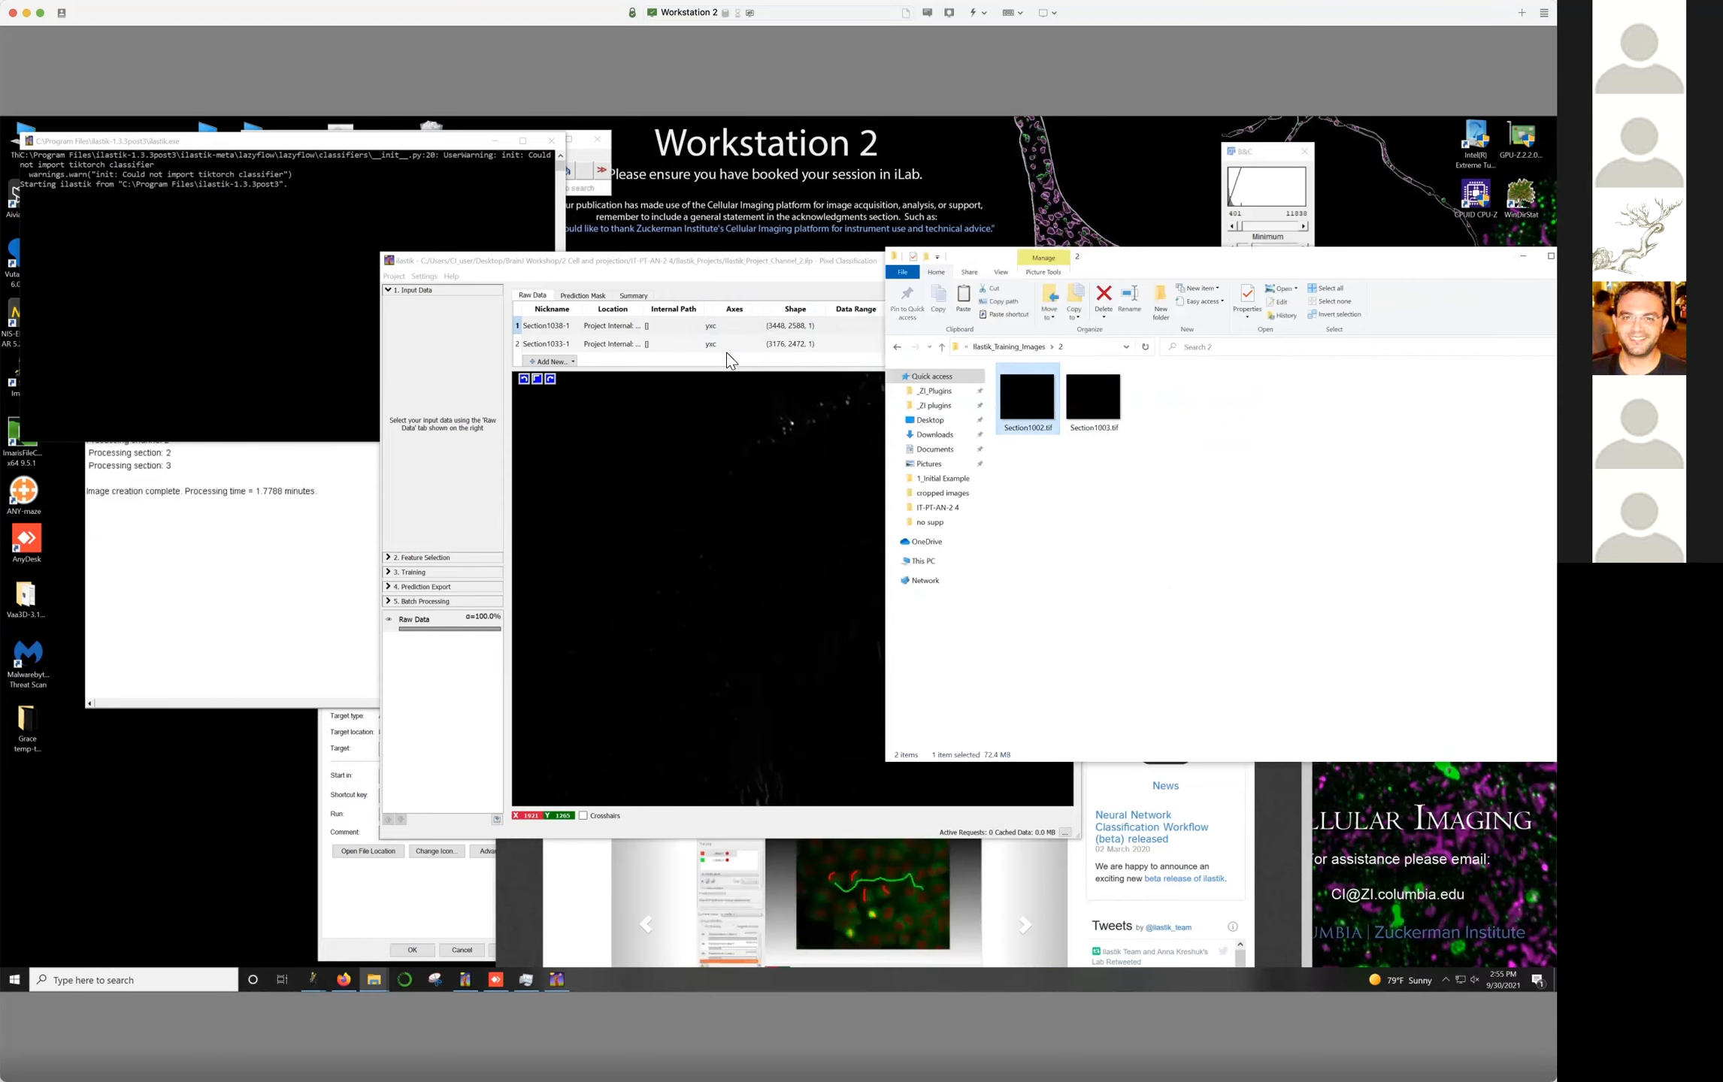
pyautogui.moveTo(797, 260); pyautogui.dragTo(671, 227)
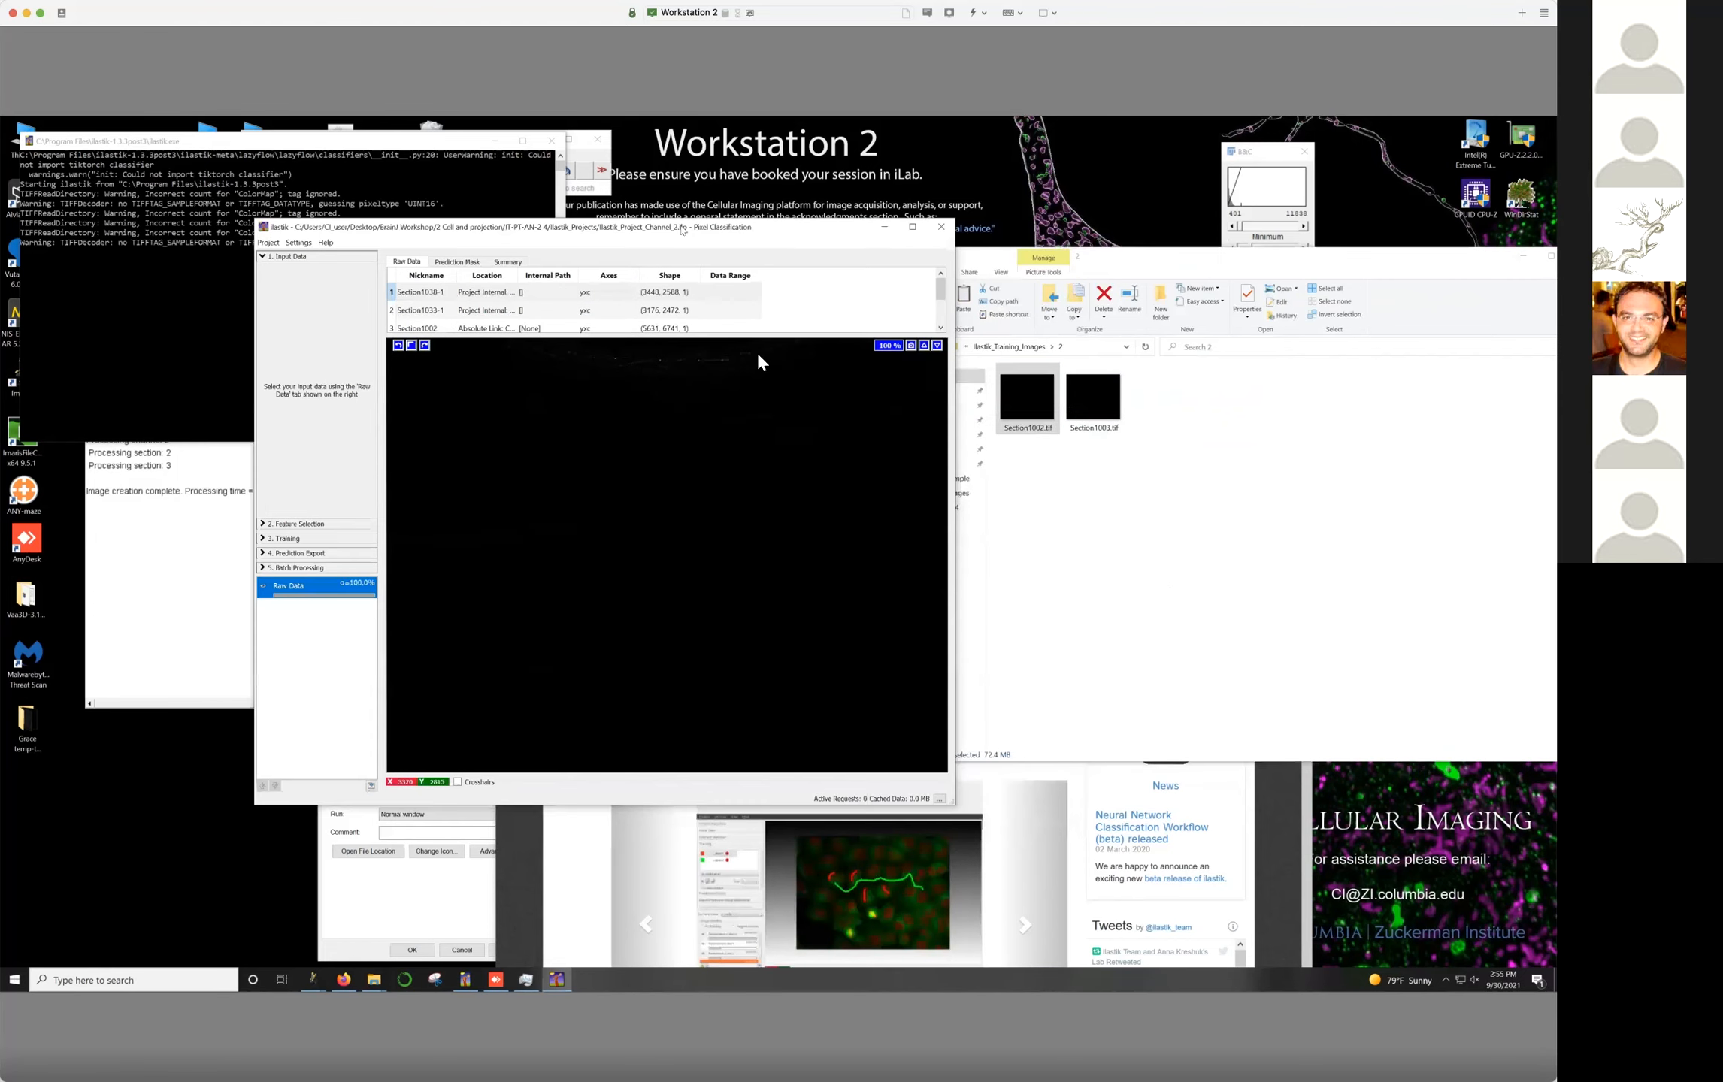
pyautogui.moveTo(951, 790); pyautogui.dragTo(1127, 896)
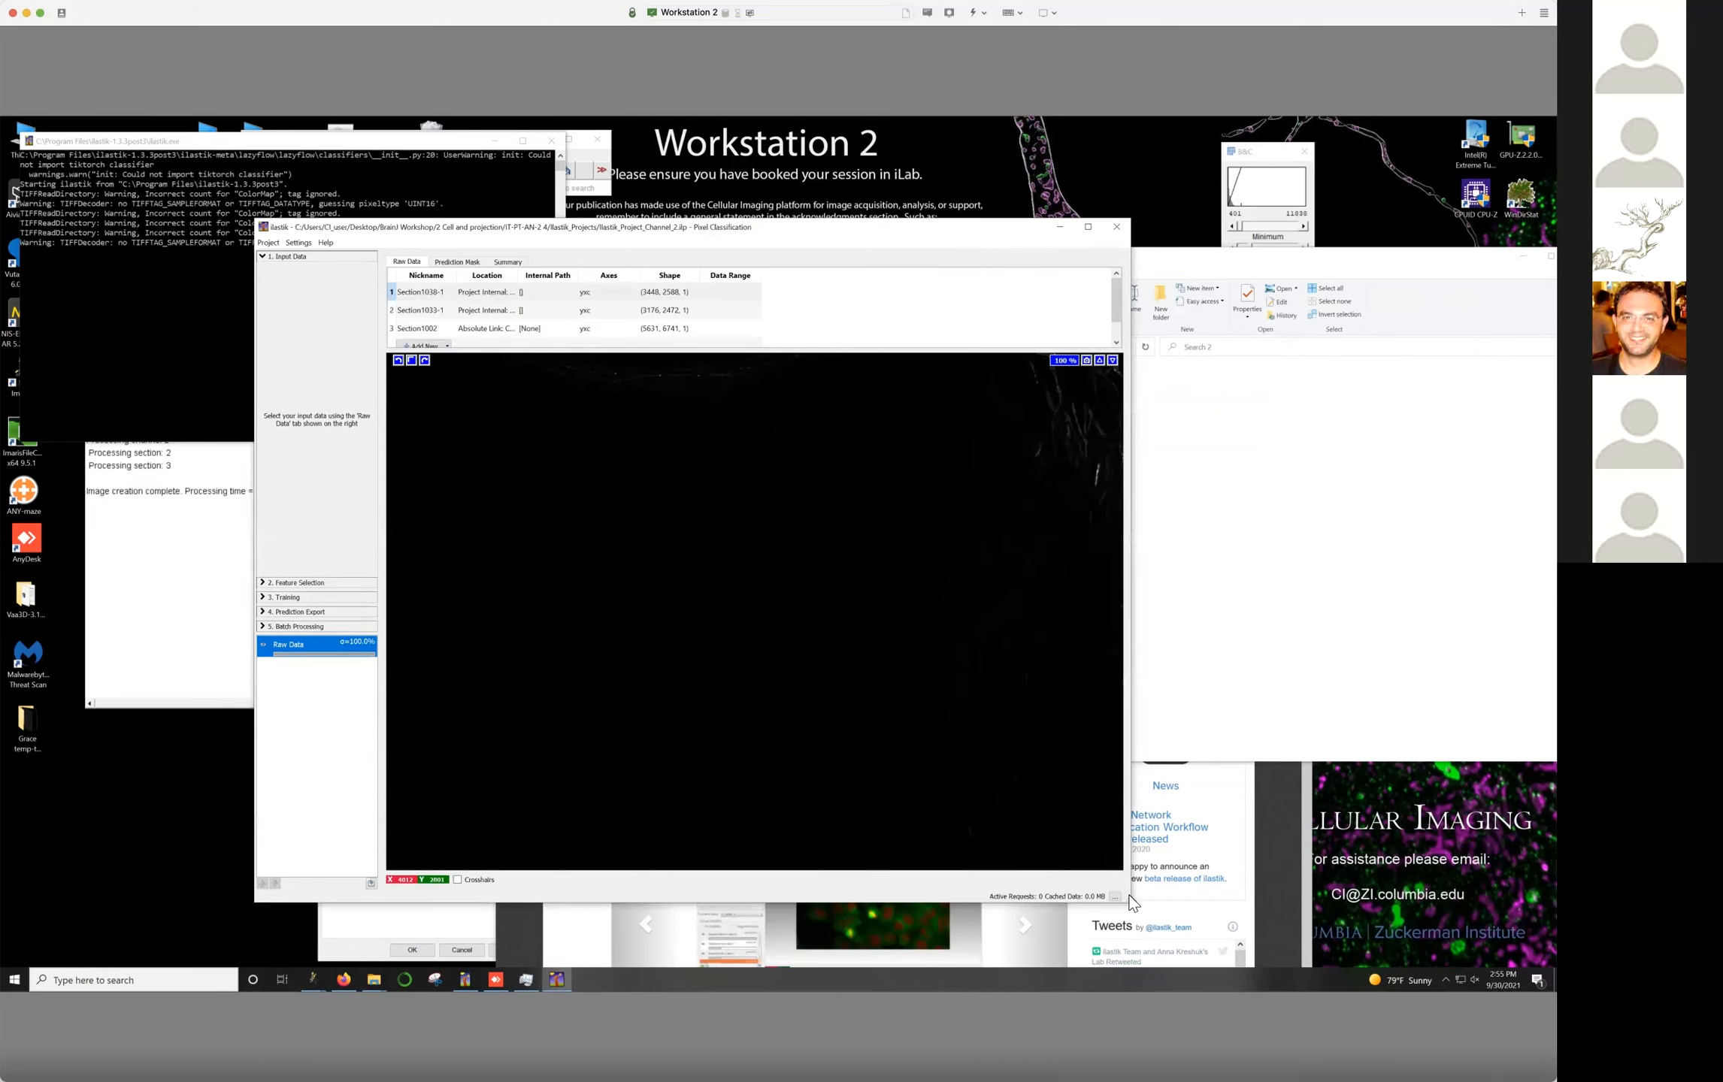
# Select the Section1038-1 and Section1033-1 datasets together, view their available editing and reset options, and clear the selection
pyautogui.click(475, 293)
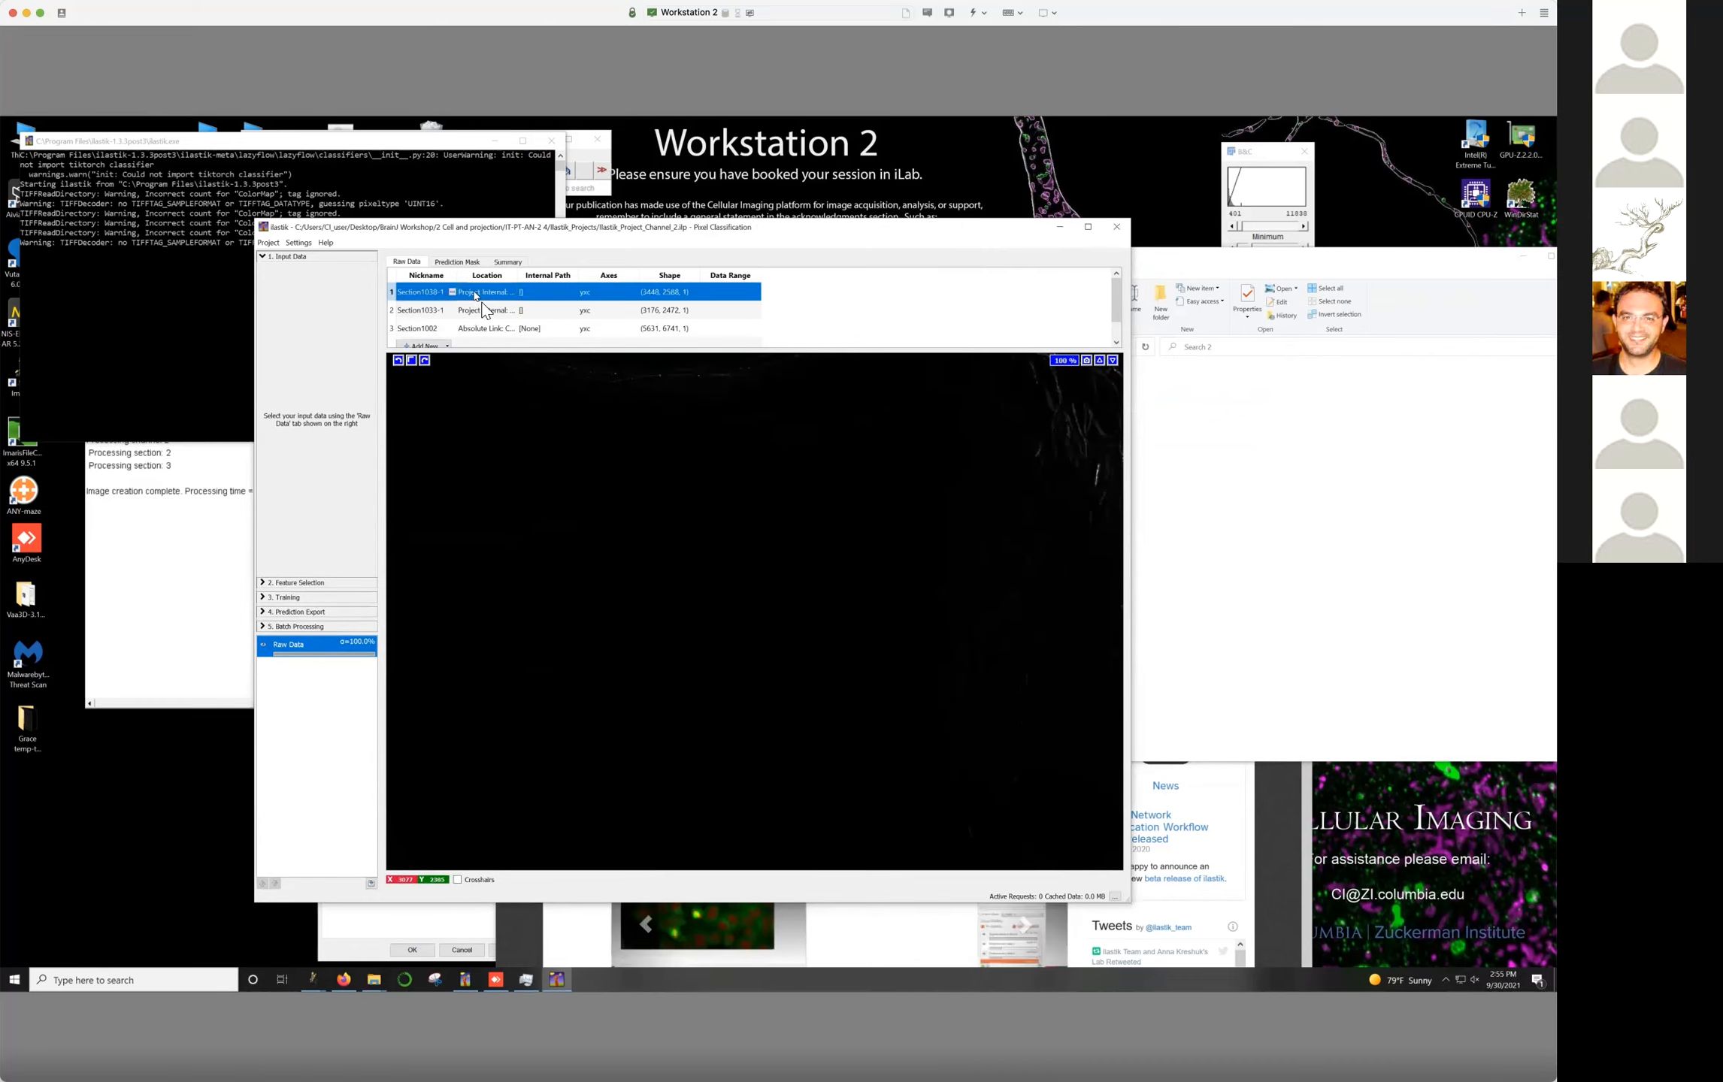
pyautogui.keyDown('shift'); pyautogui.click(483, 309); pyautogui.keyUp('shift')
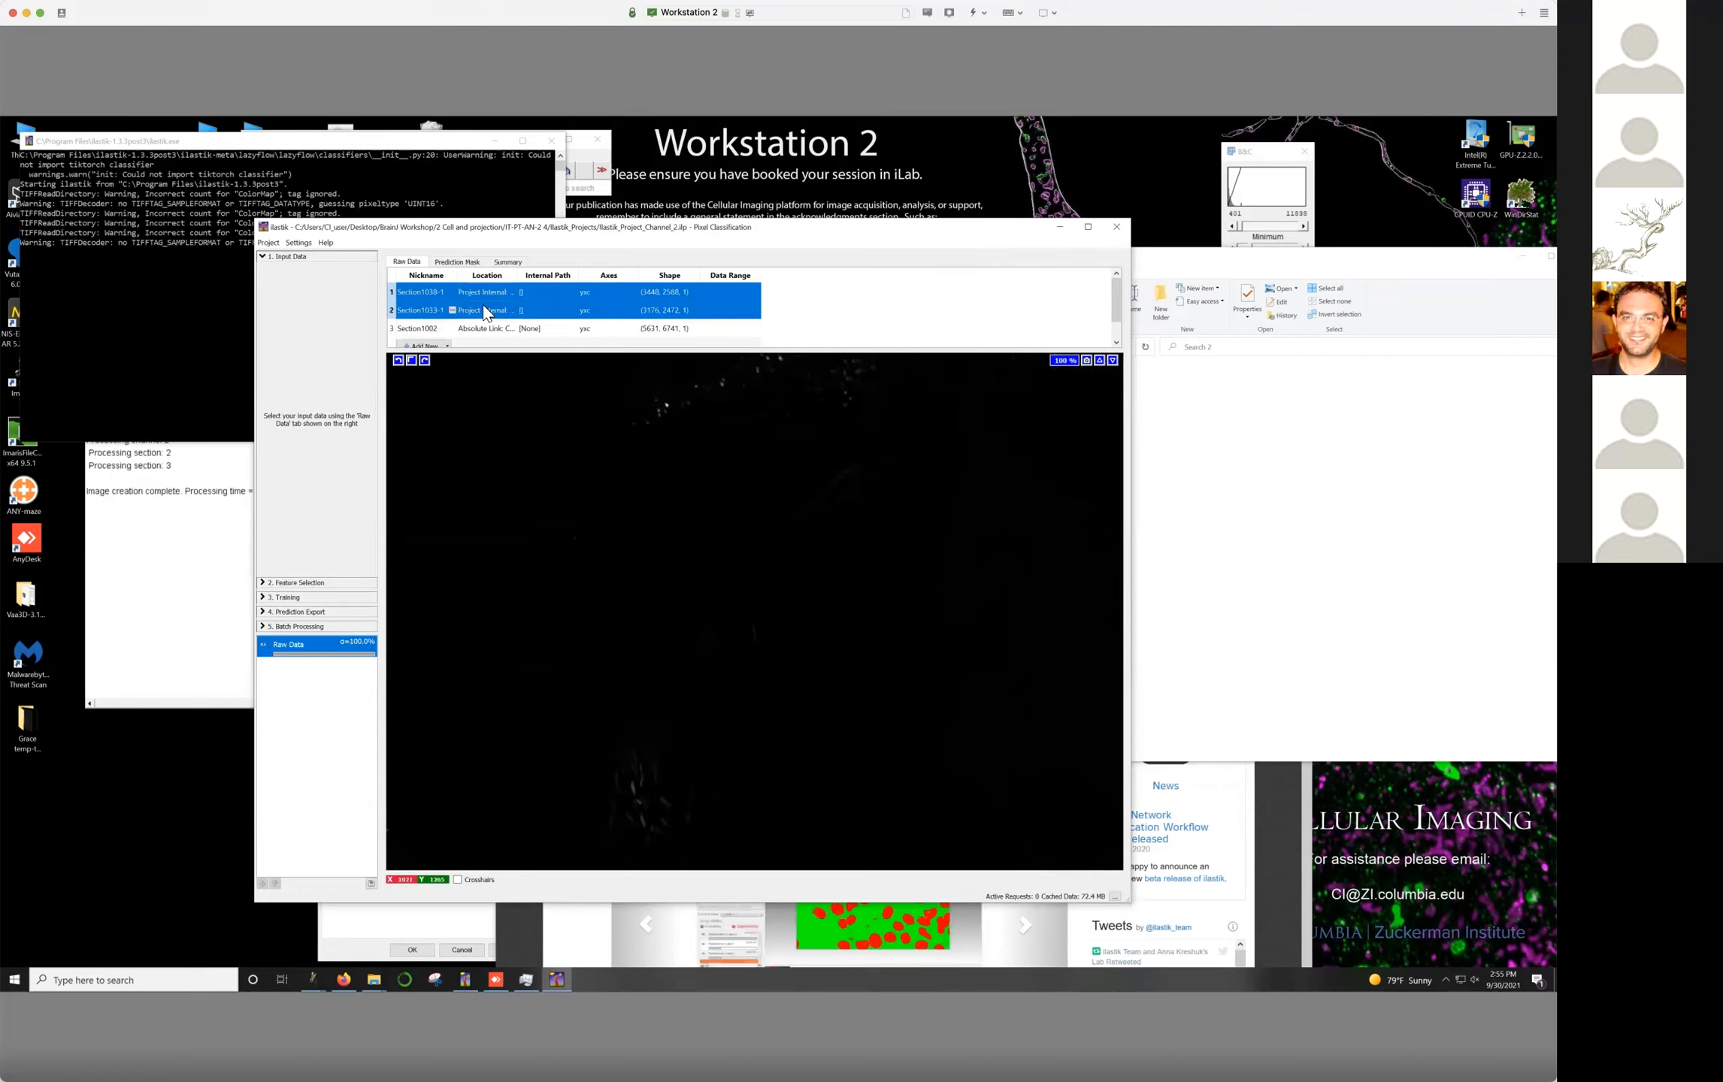
pyautogui.rightClick(483, 306)
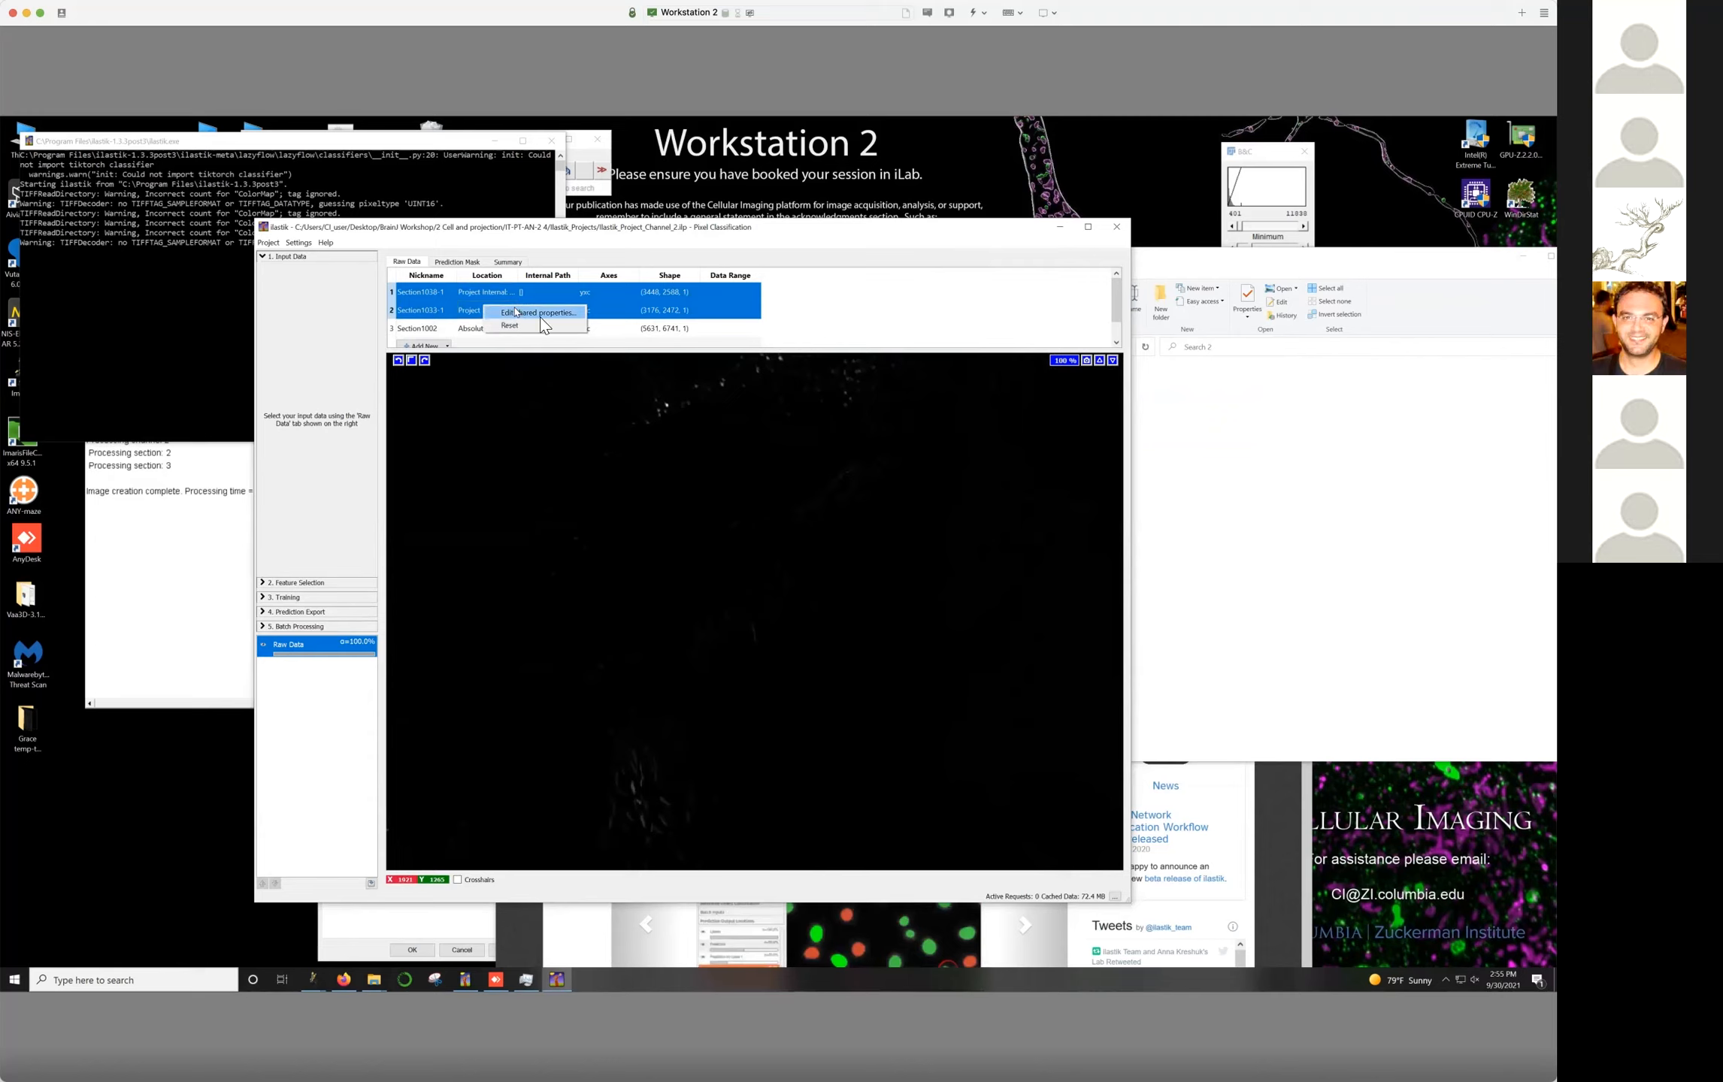
pyautogui.click(860, 309)
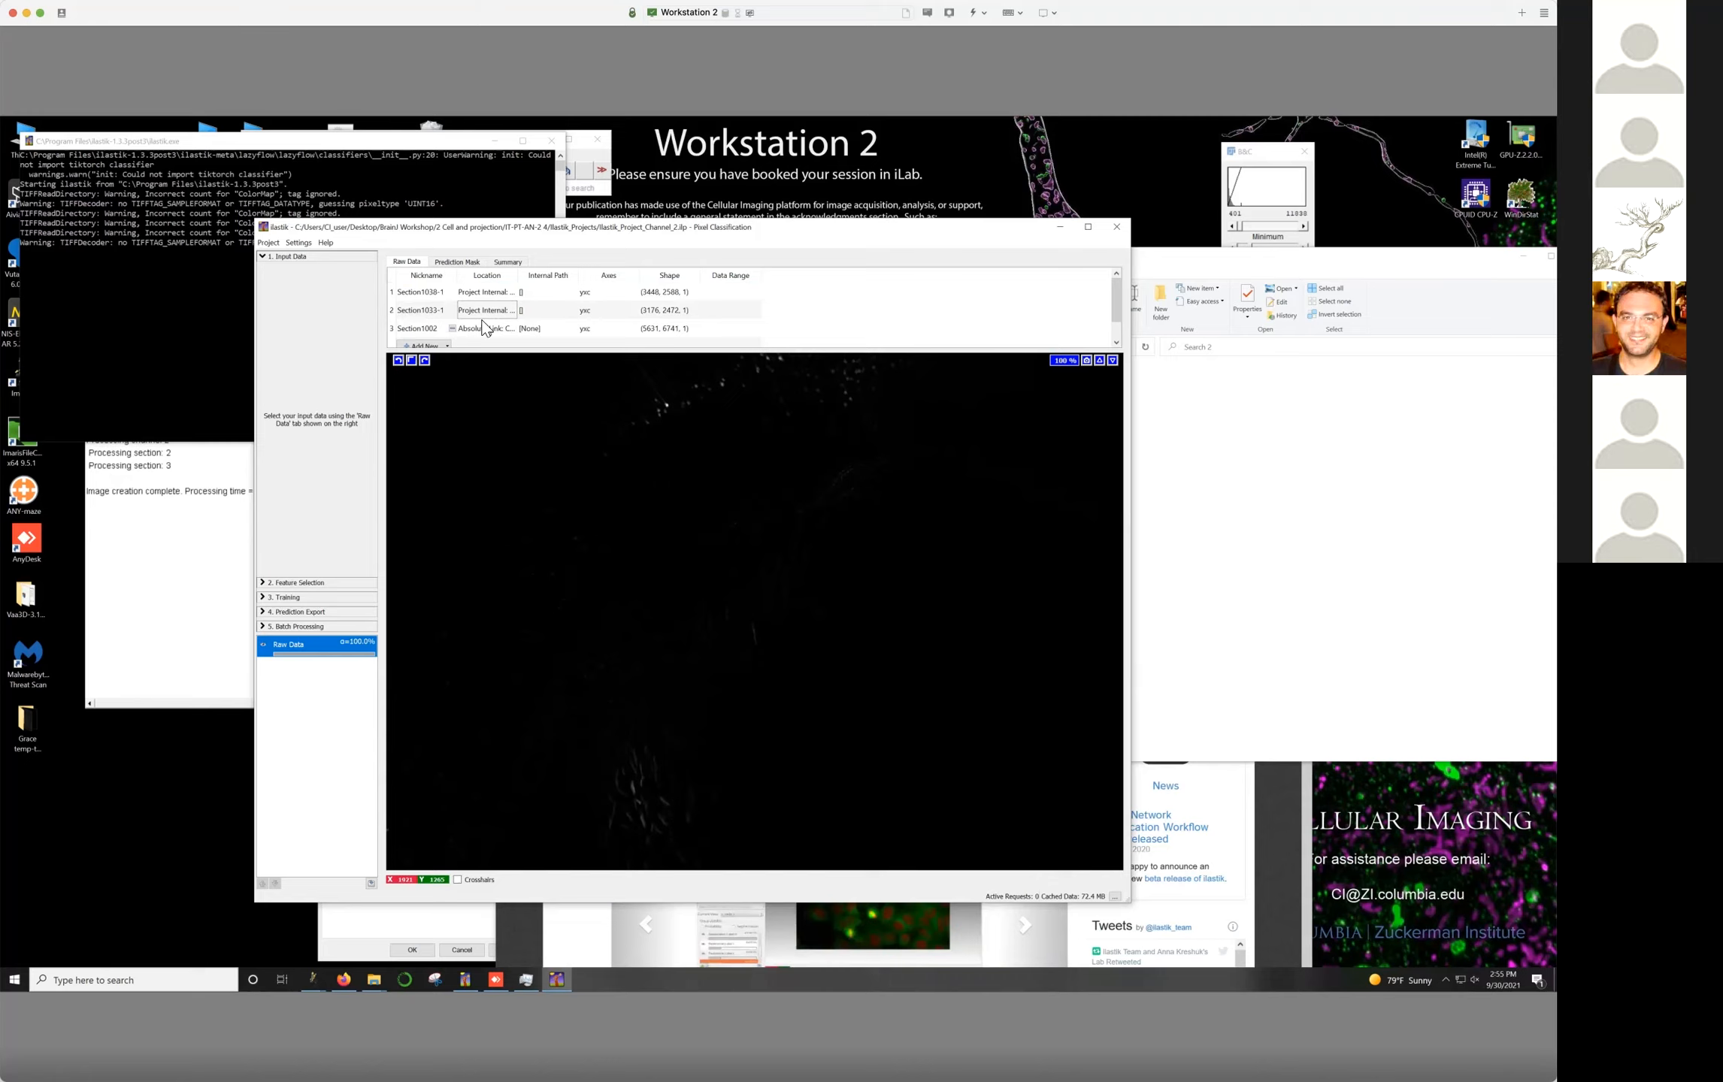
# Set the storage of the Section1002 dataset to Copy into project file and proceed to Feature Selection
pyautogui.rightClick(485, 324)
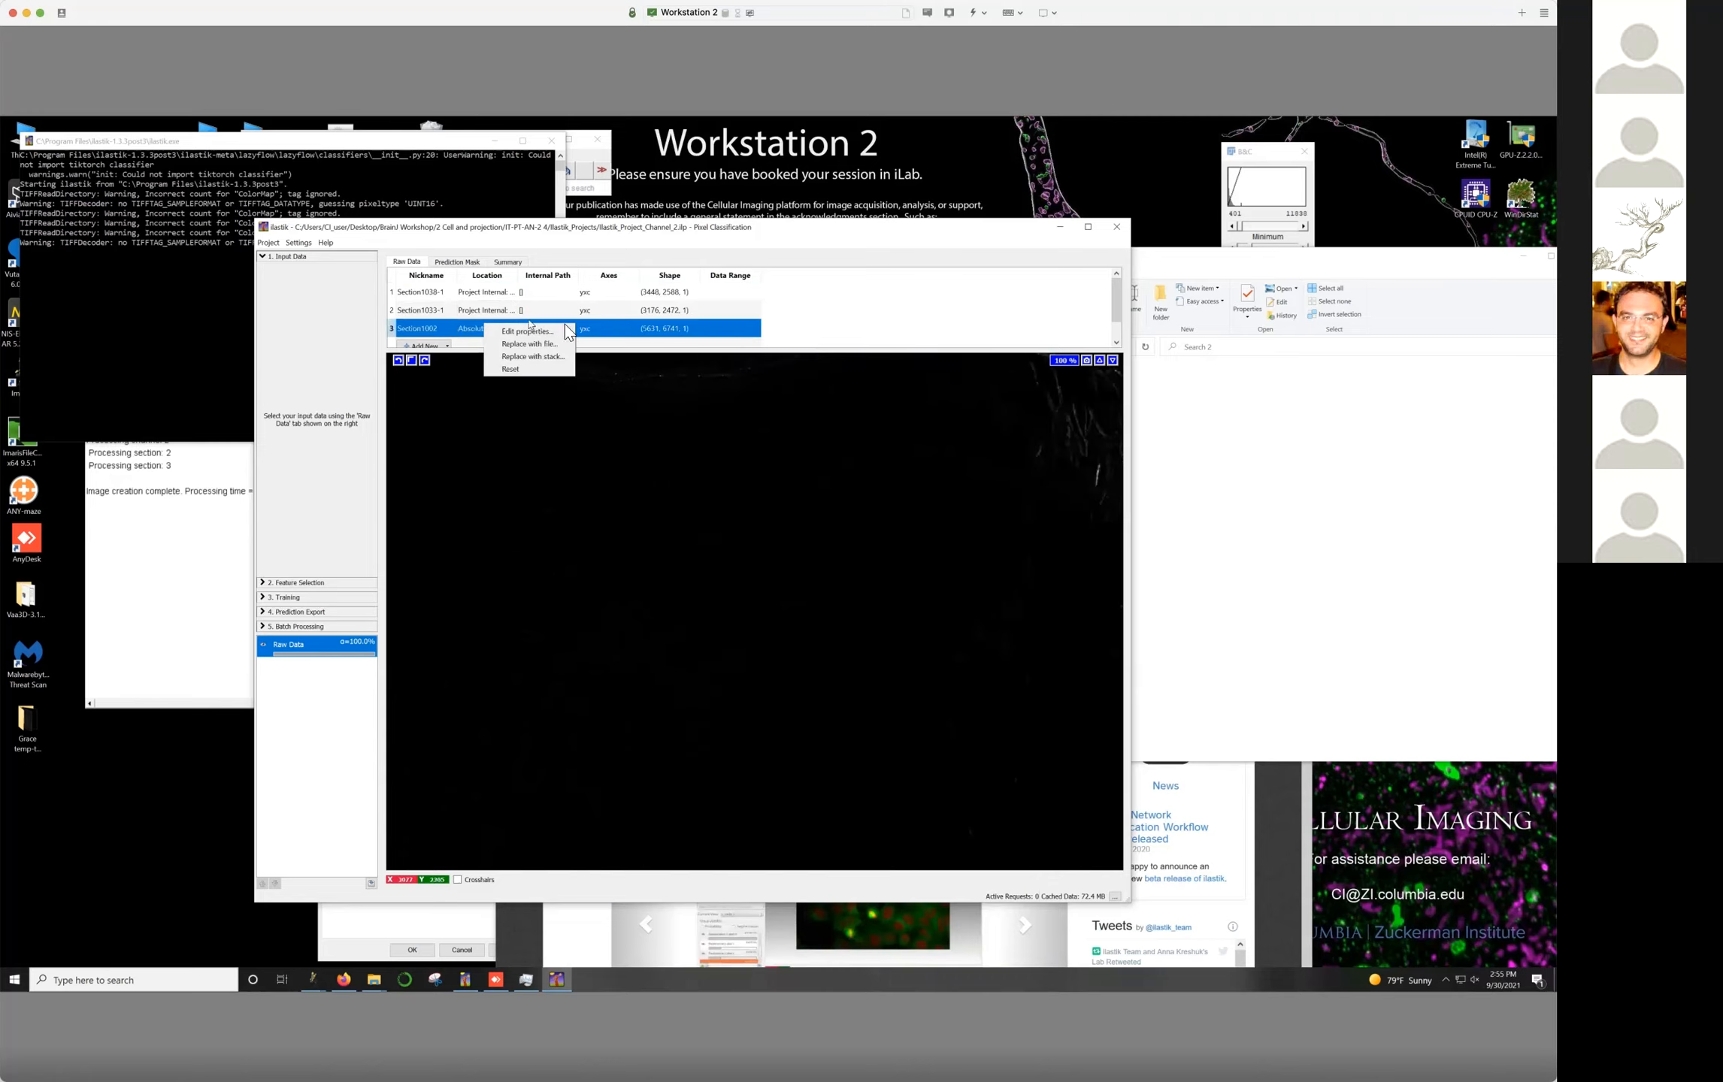
pyautogui.click(513, 330)
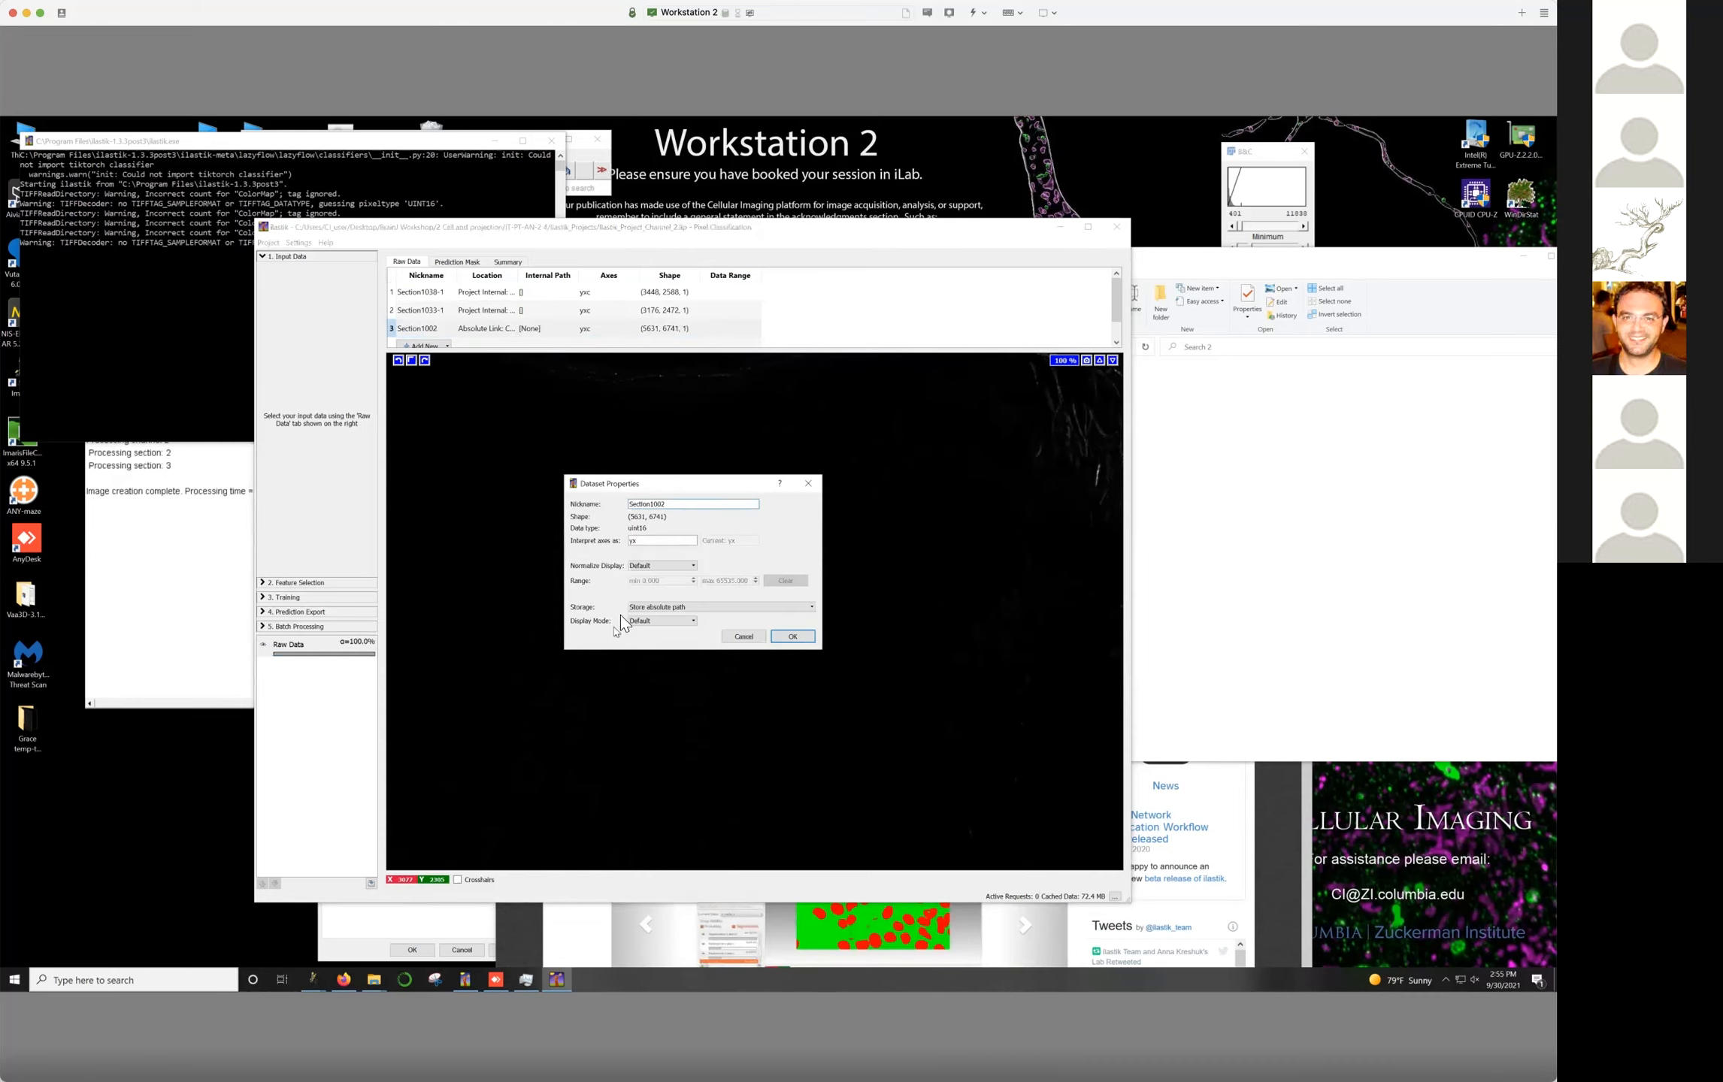
pyautogui.click(689, 608)
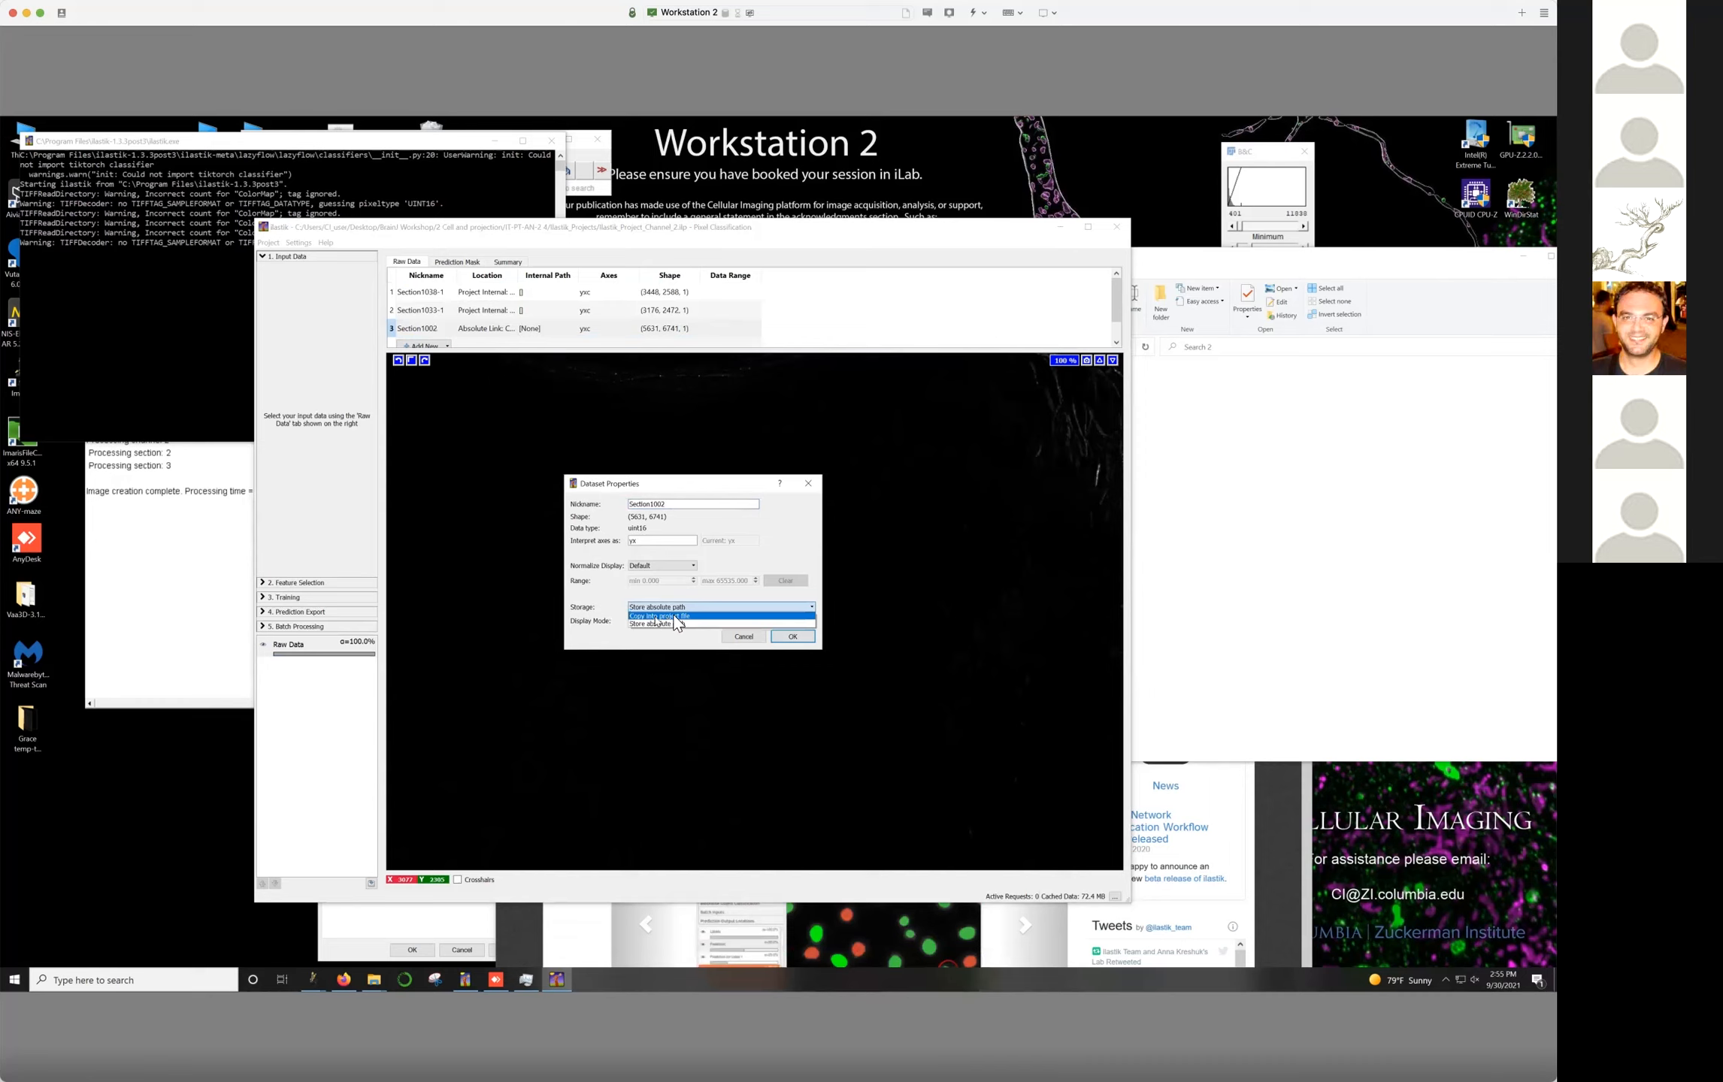
pyautogui.click(664, 616)
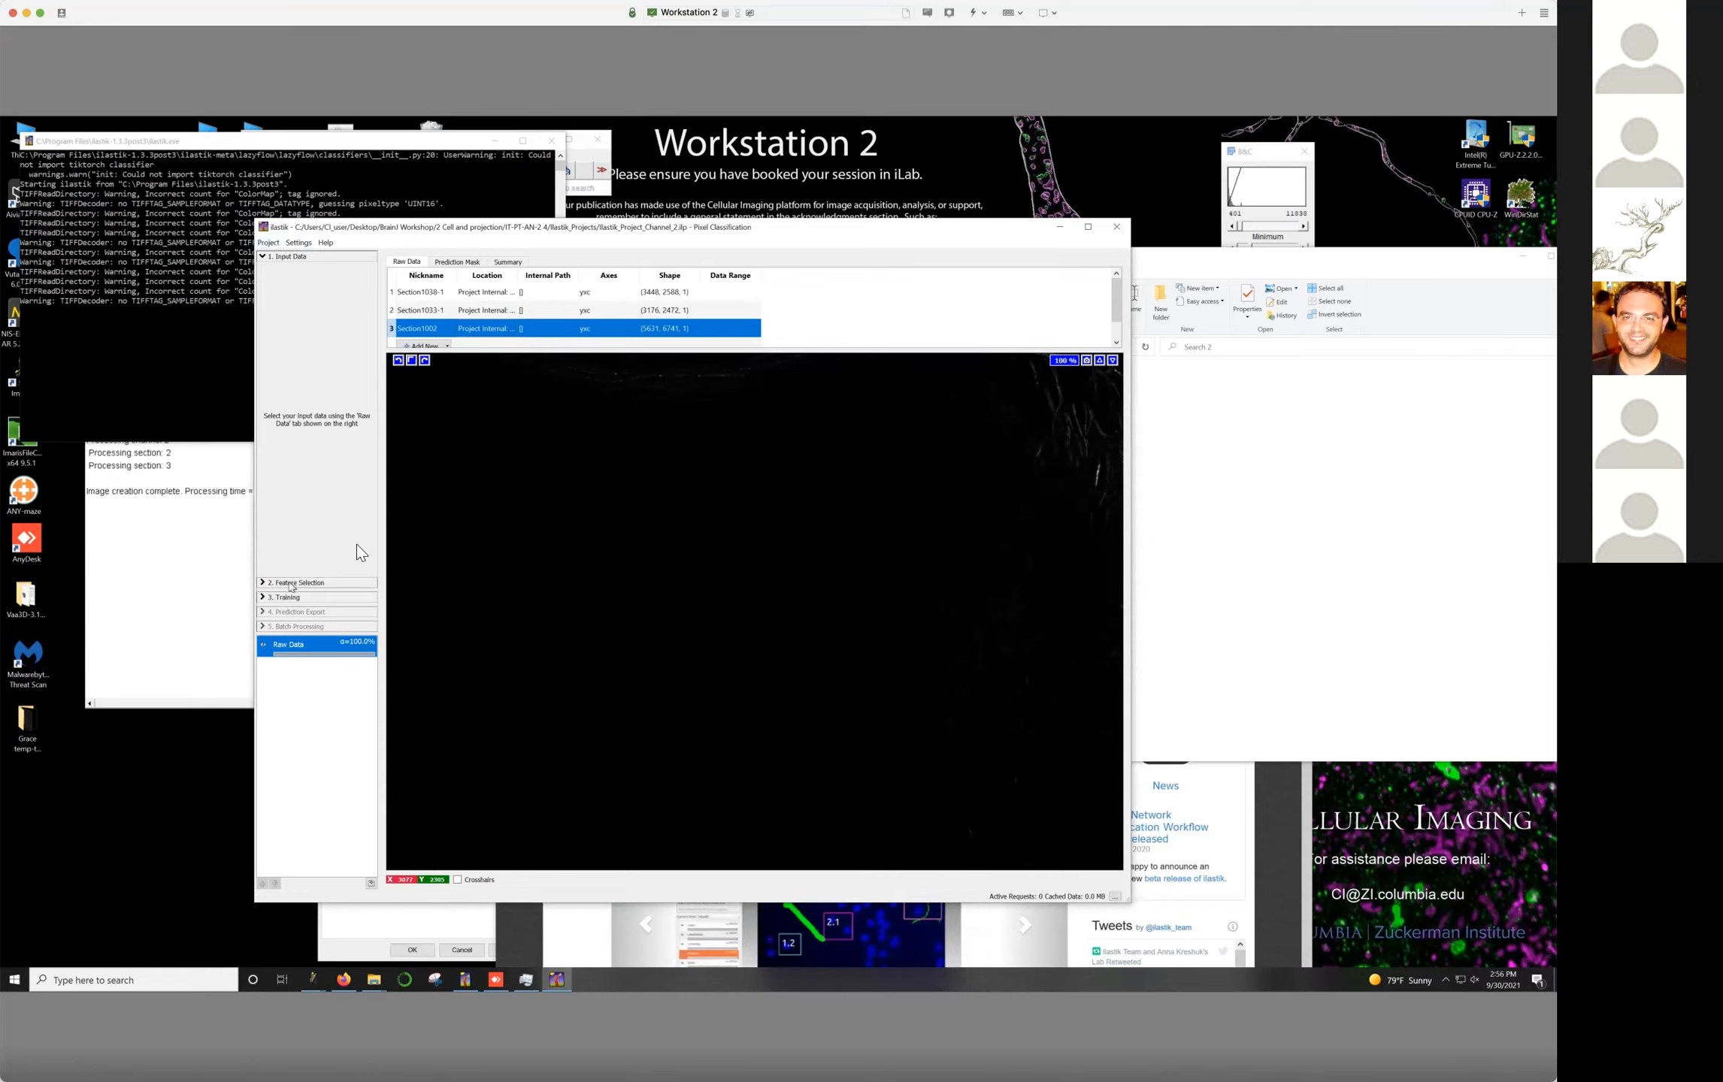
pyautogui.click(308, 583)
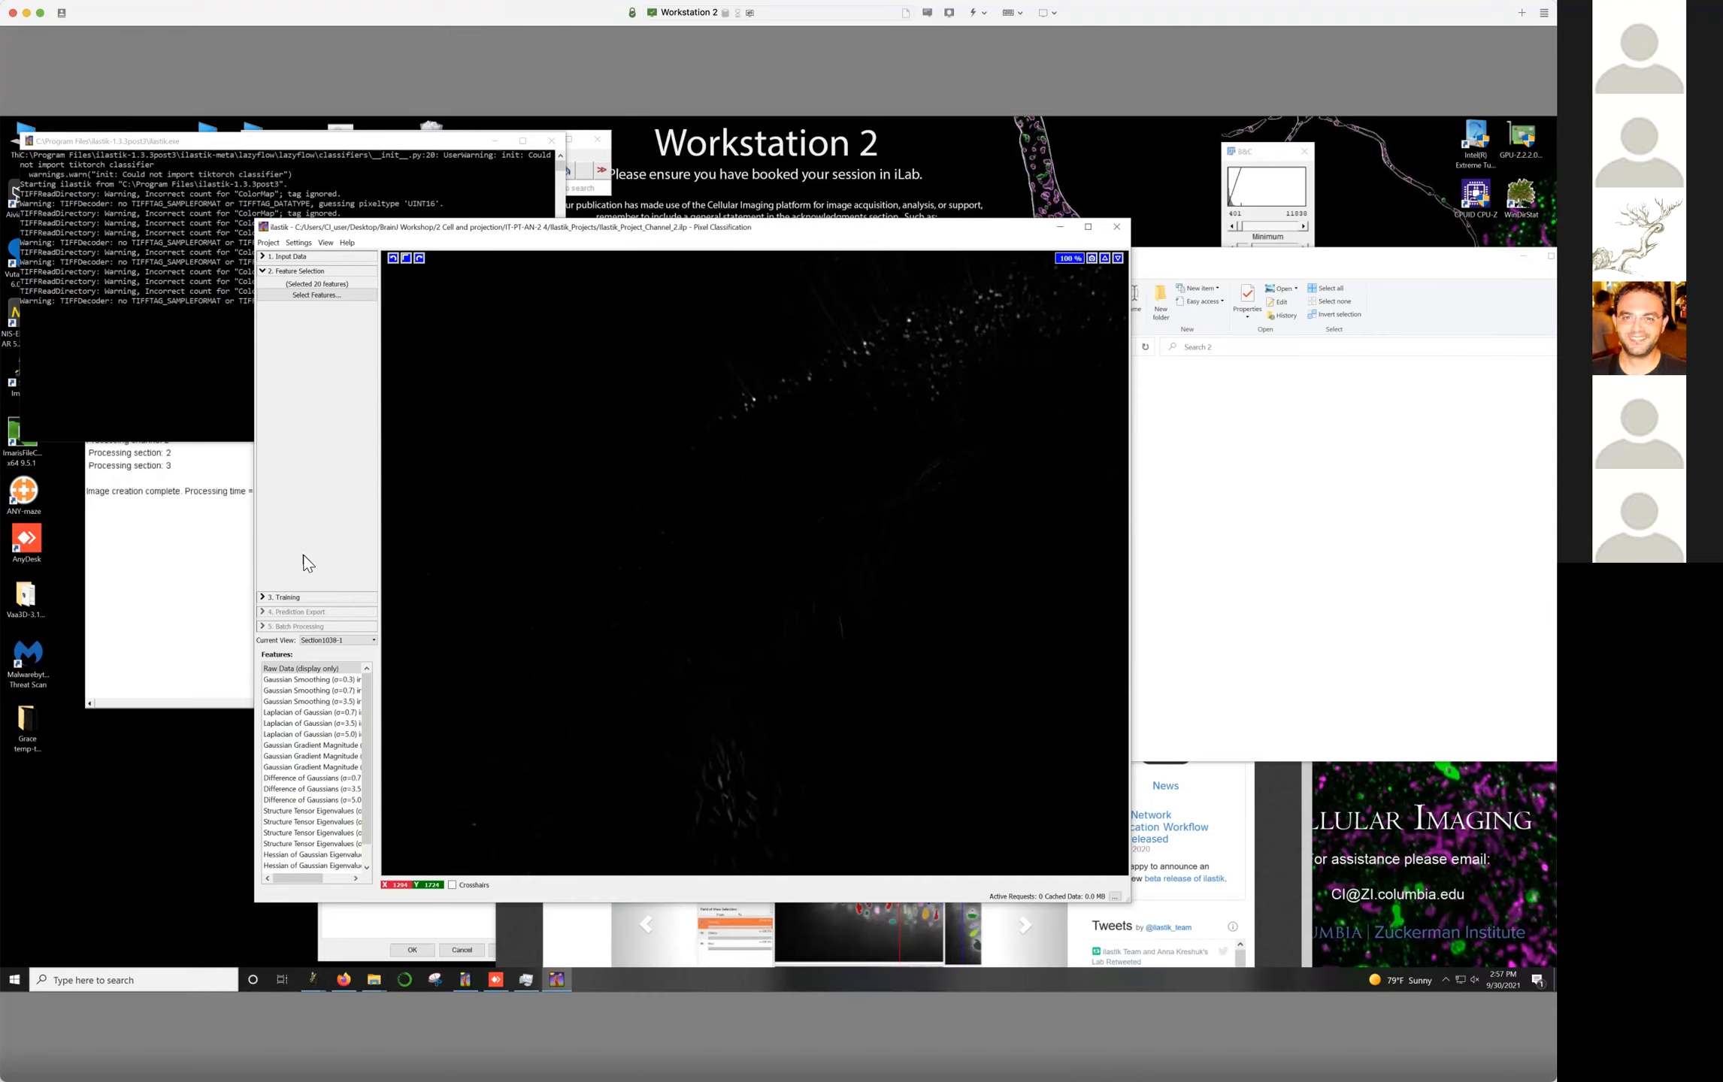
# Preview the Difference of Gaussians and Structure Tensor Eigenvalues features and review the selected feature scales without changing them
pyautogui.moveTo(366, 699); pyautogui.dragTo(362, 717)
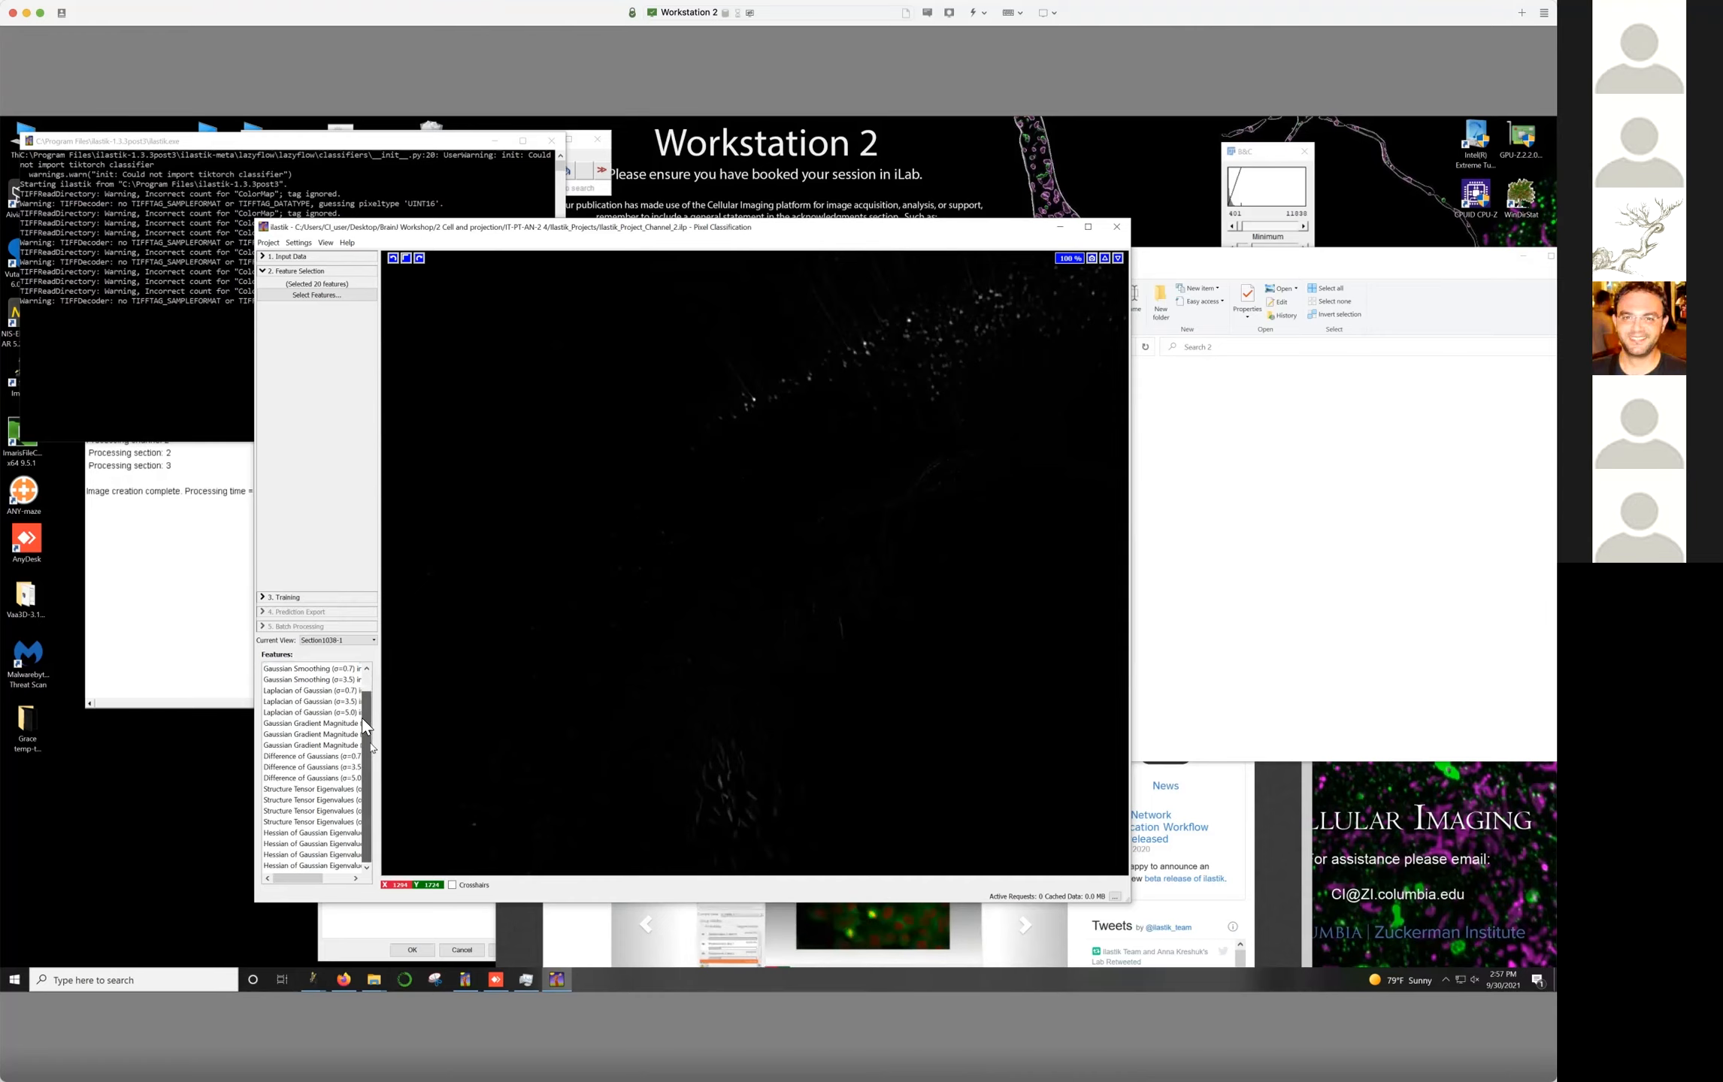
pyautogui.click(313, 780)
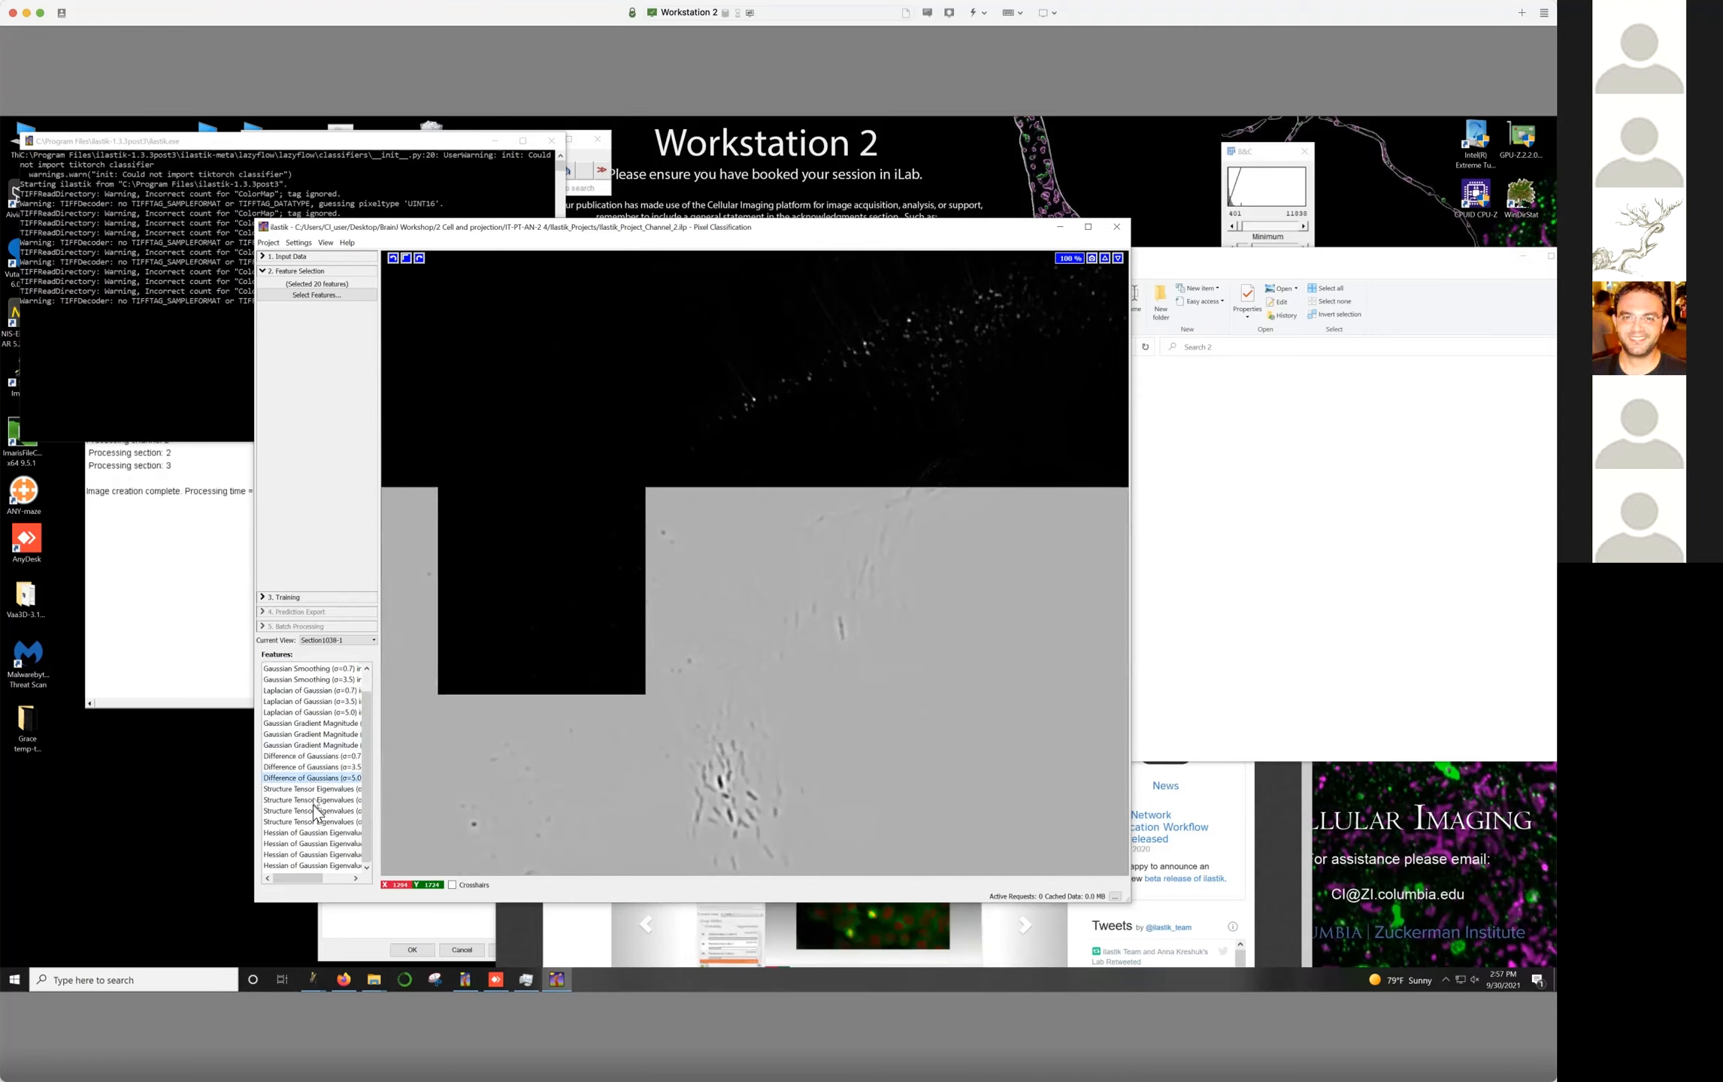
pyautogui.click(313, 822)
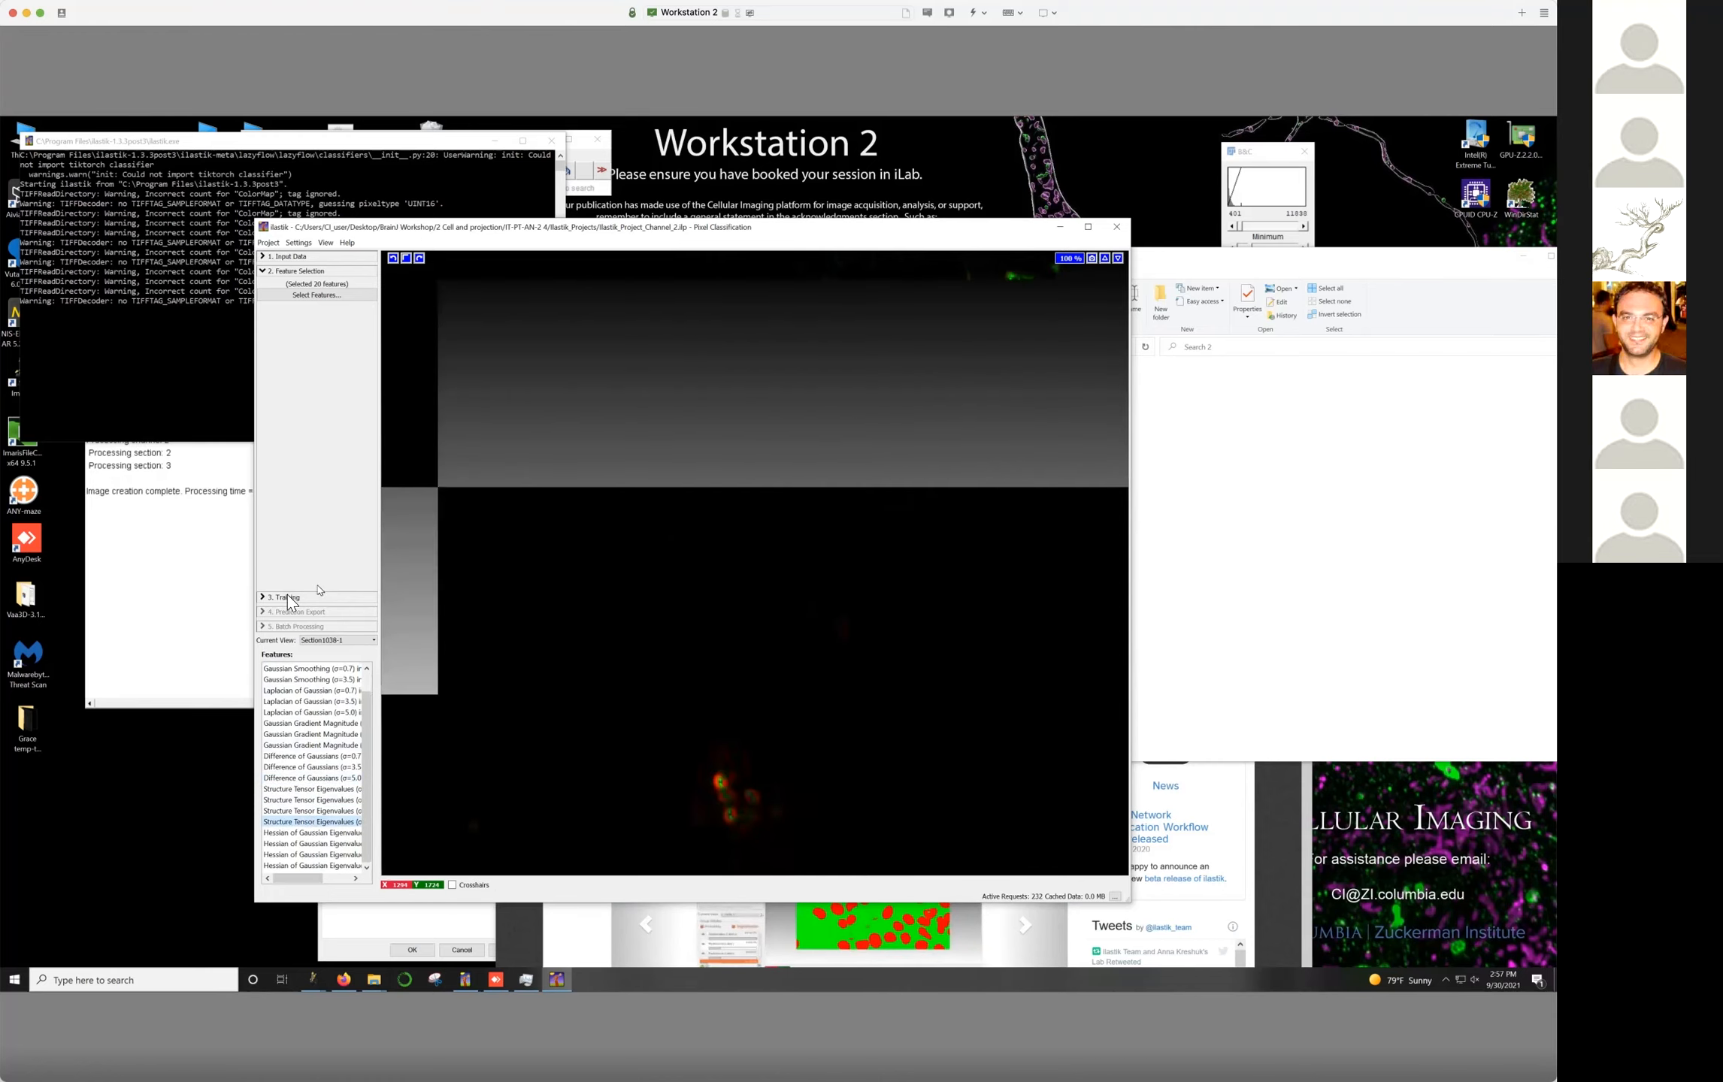
pyautogui.click(290, 298)
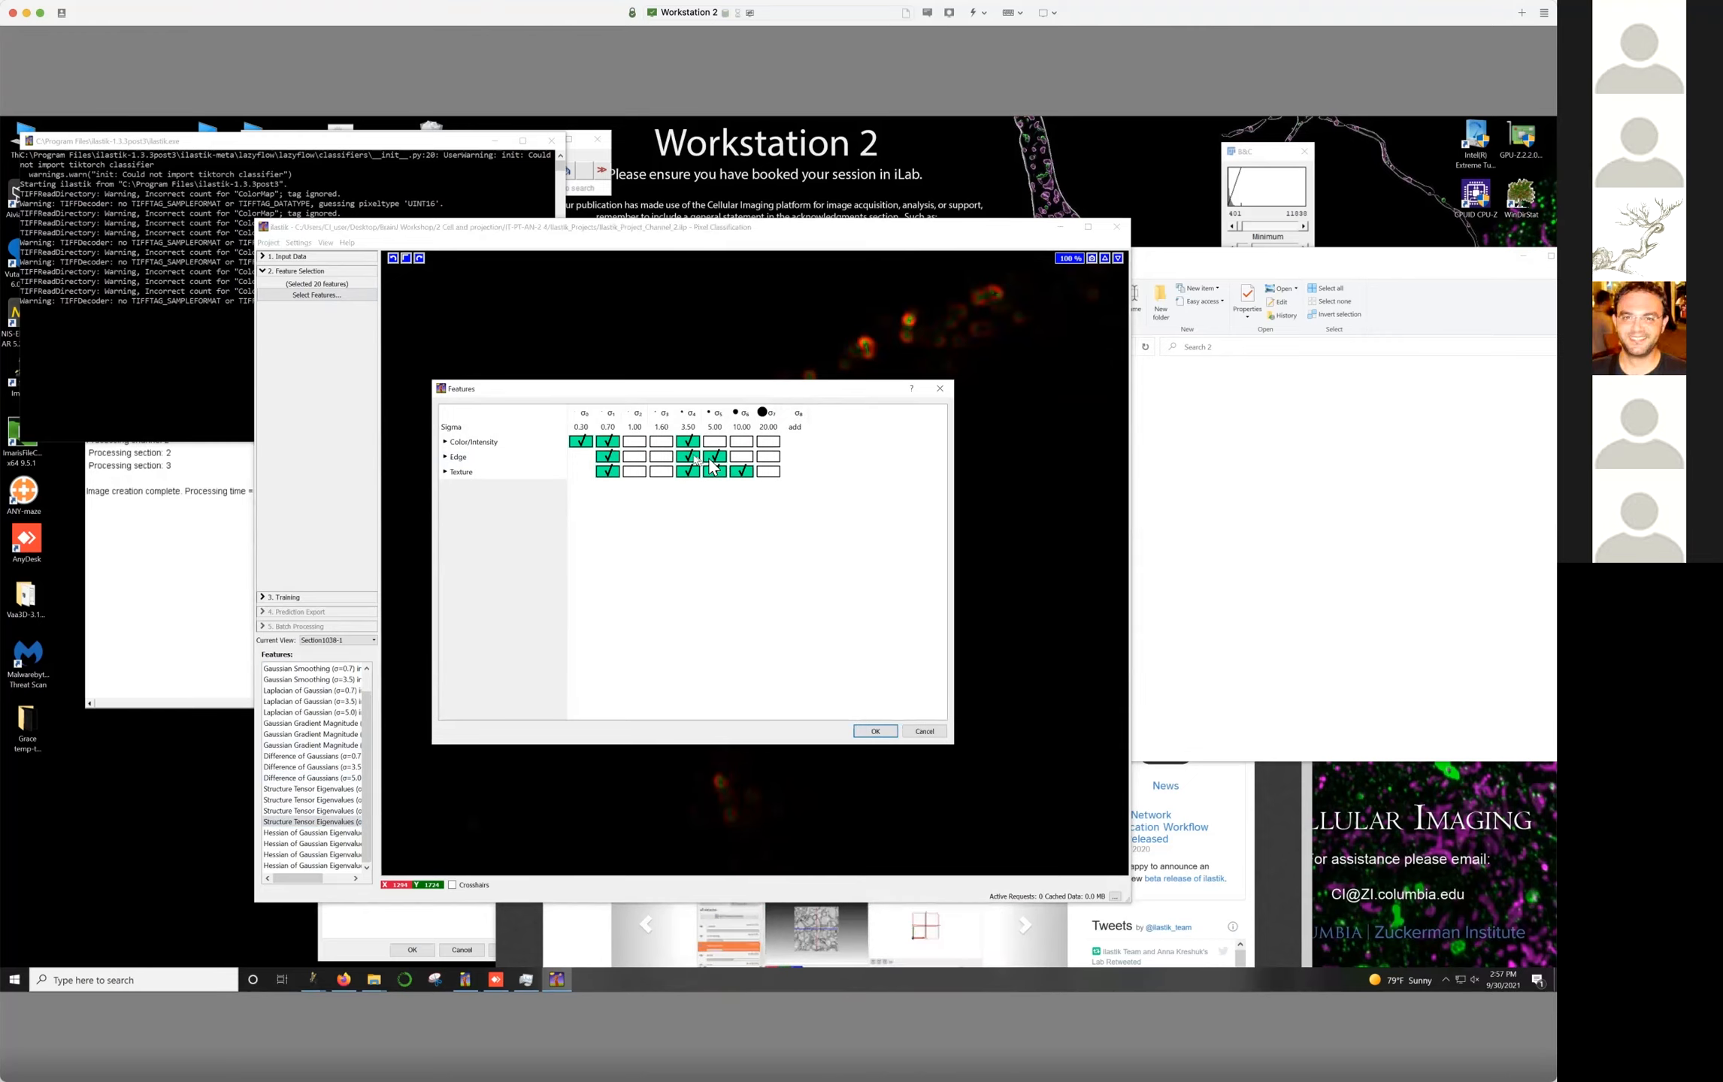
pyautogui.click(940, 390)
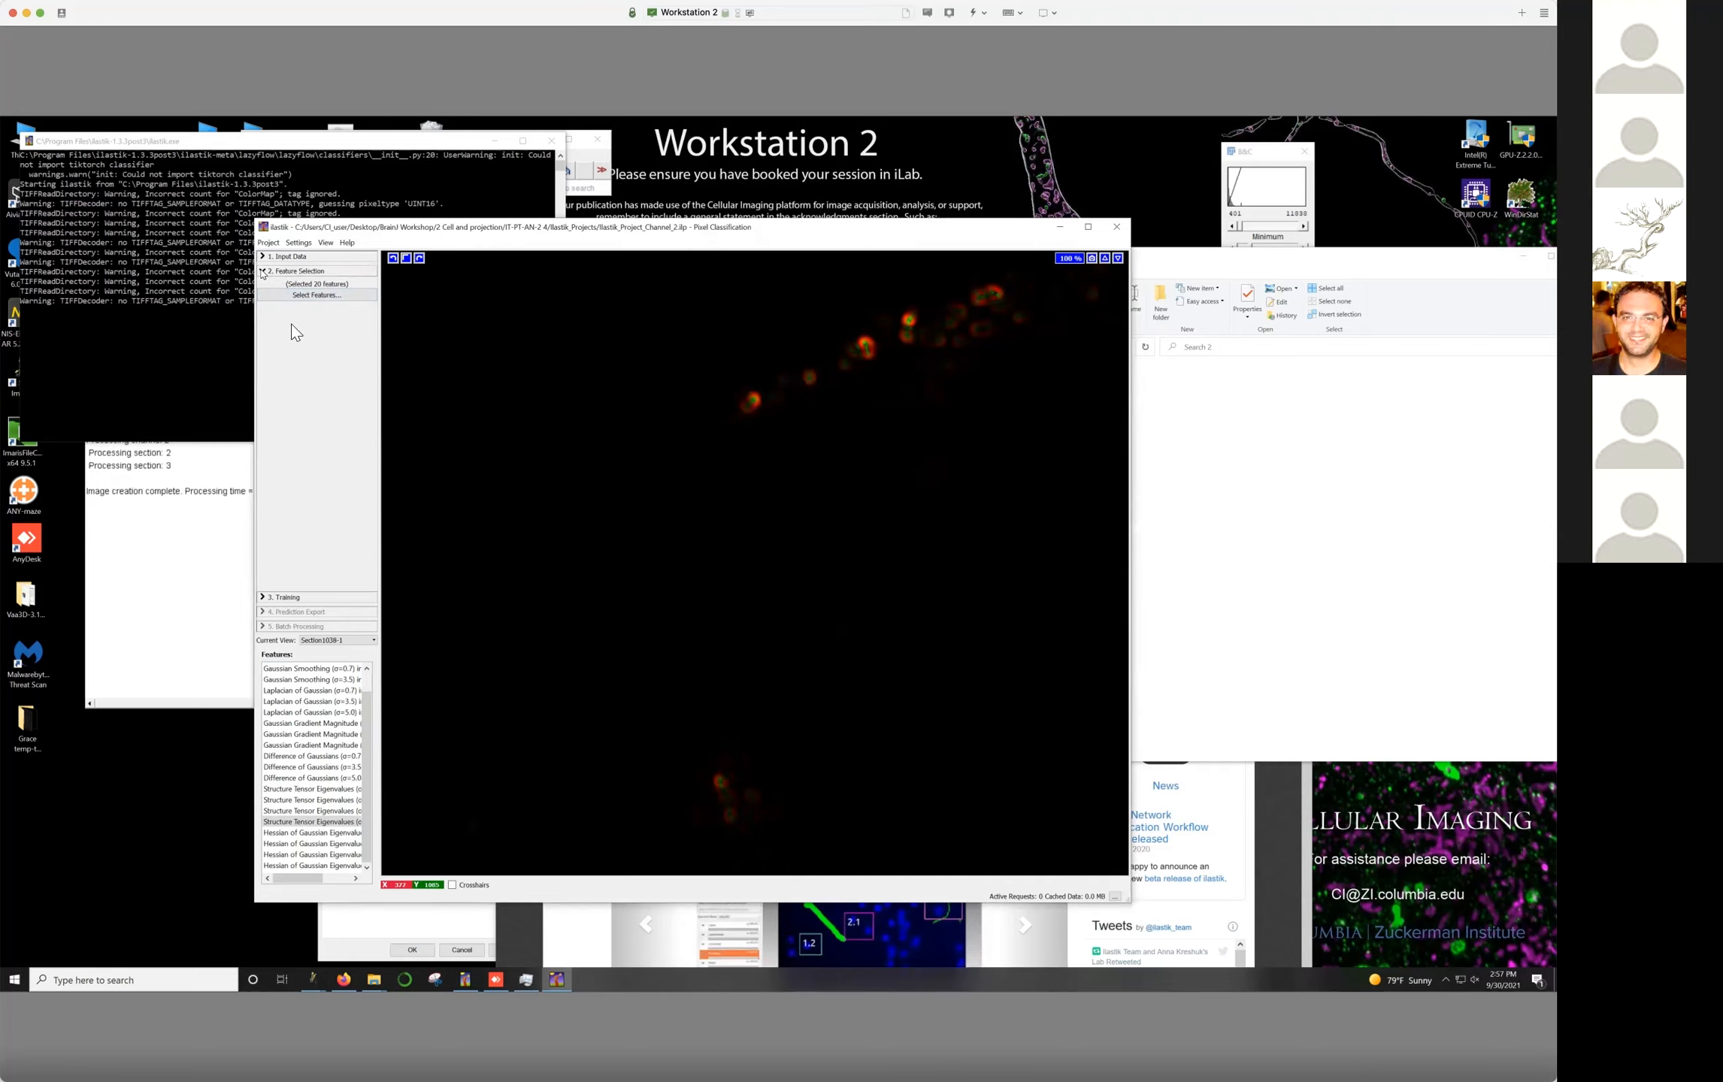
# Remove the Section1038-1, Section1033-1 and Section1002 datasets from the project's raw data
pyautogui.click(281, 597)
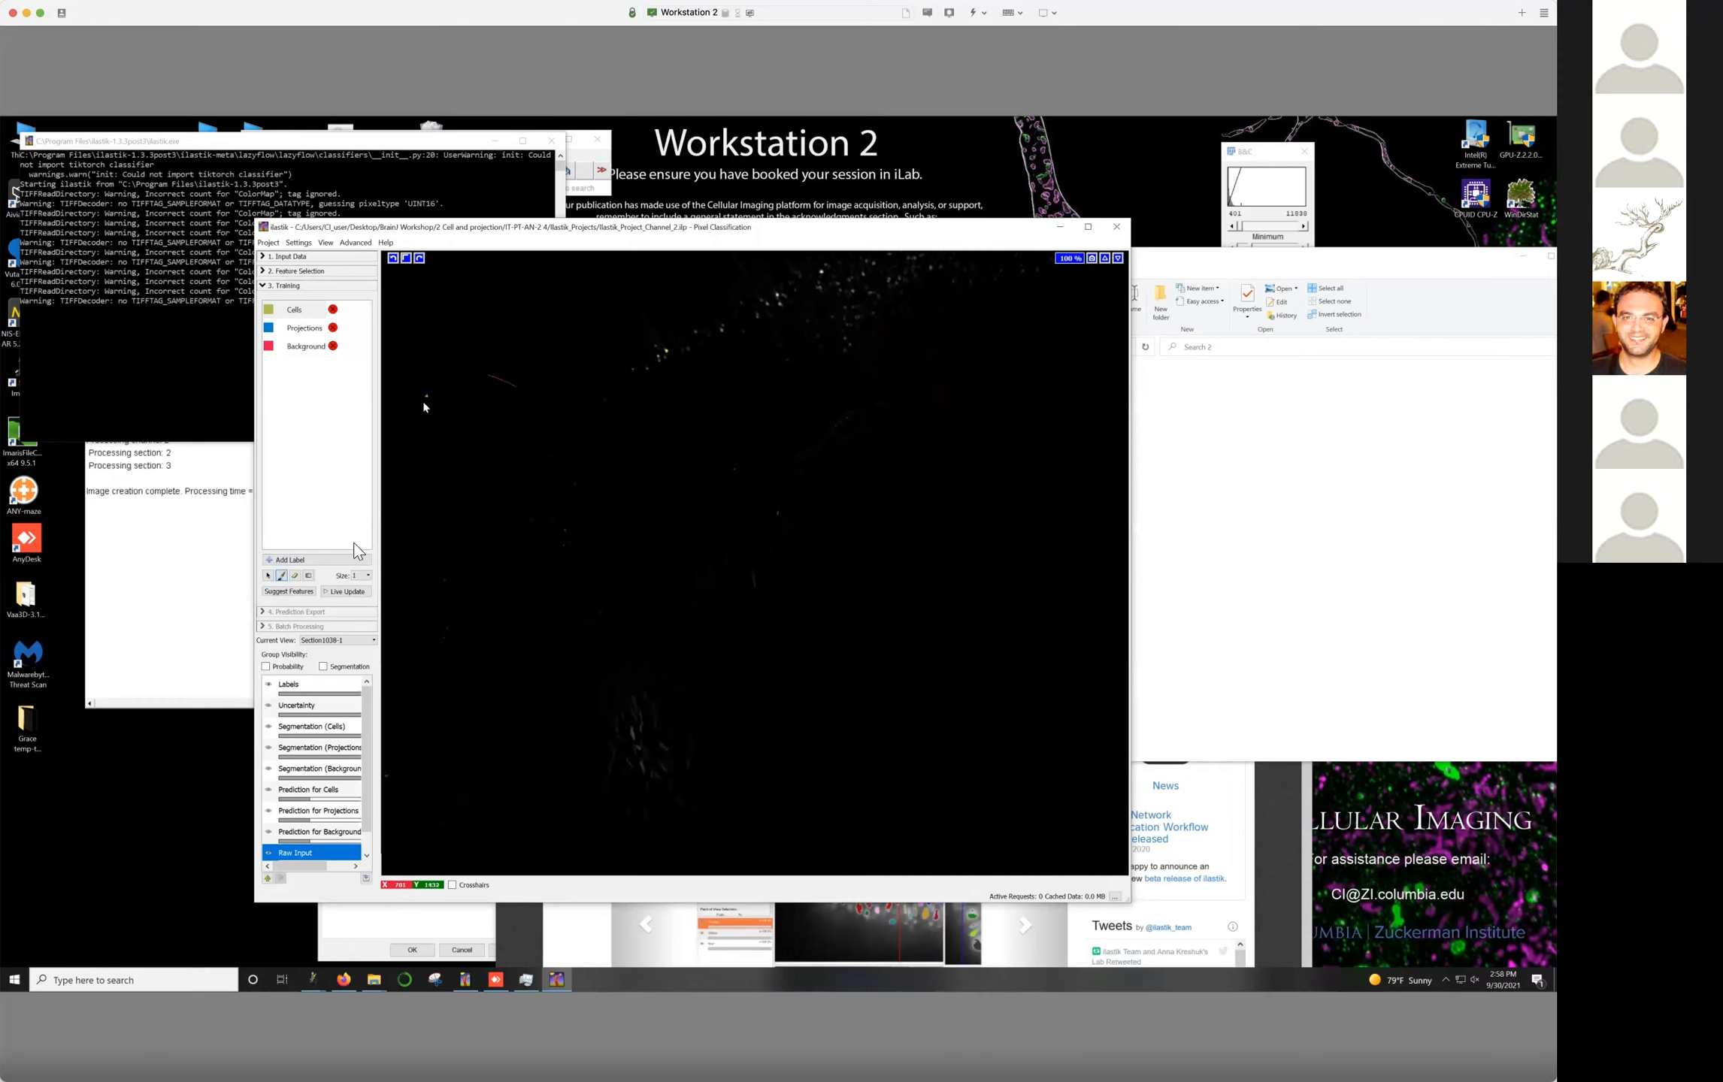
pyautogui.click(300, 257)
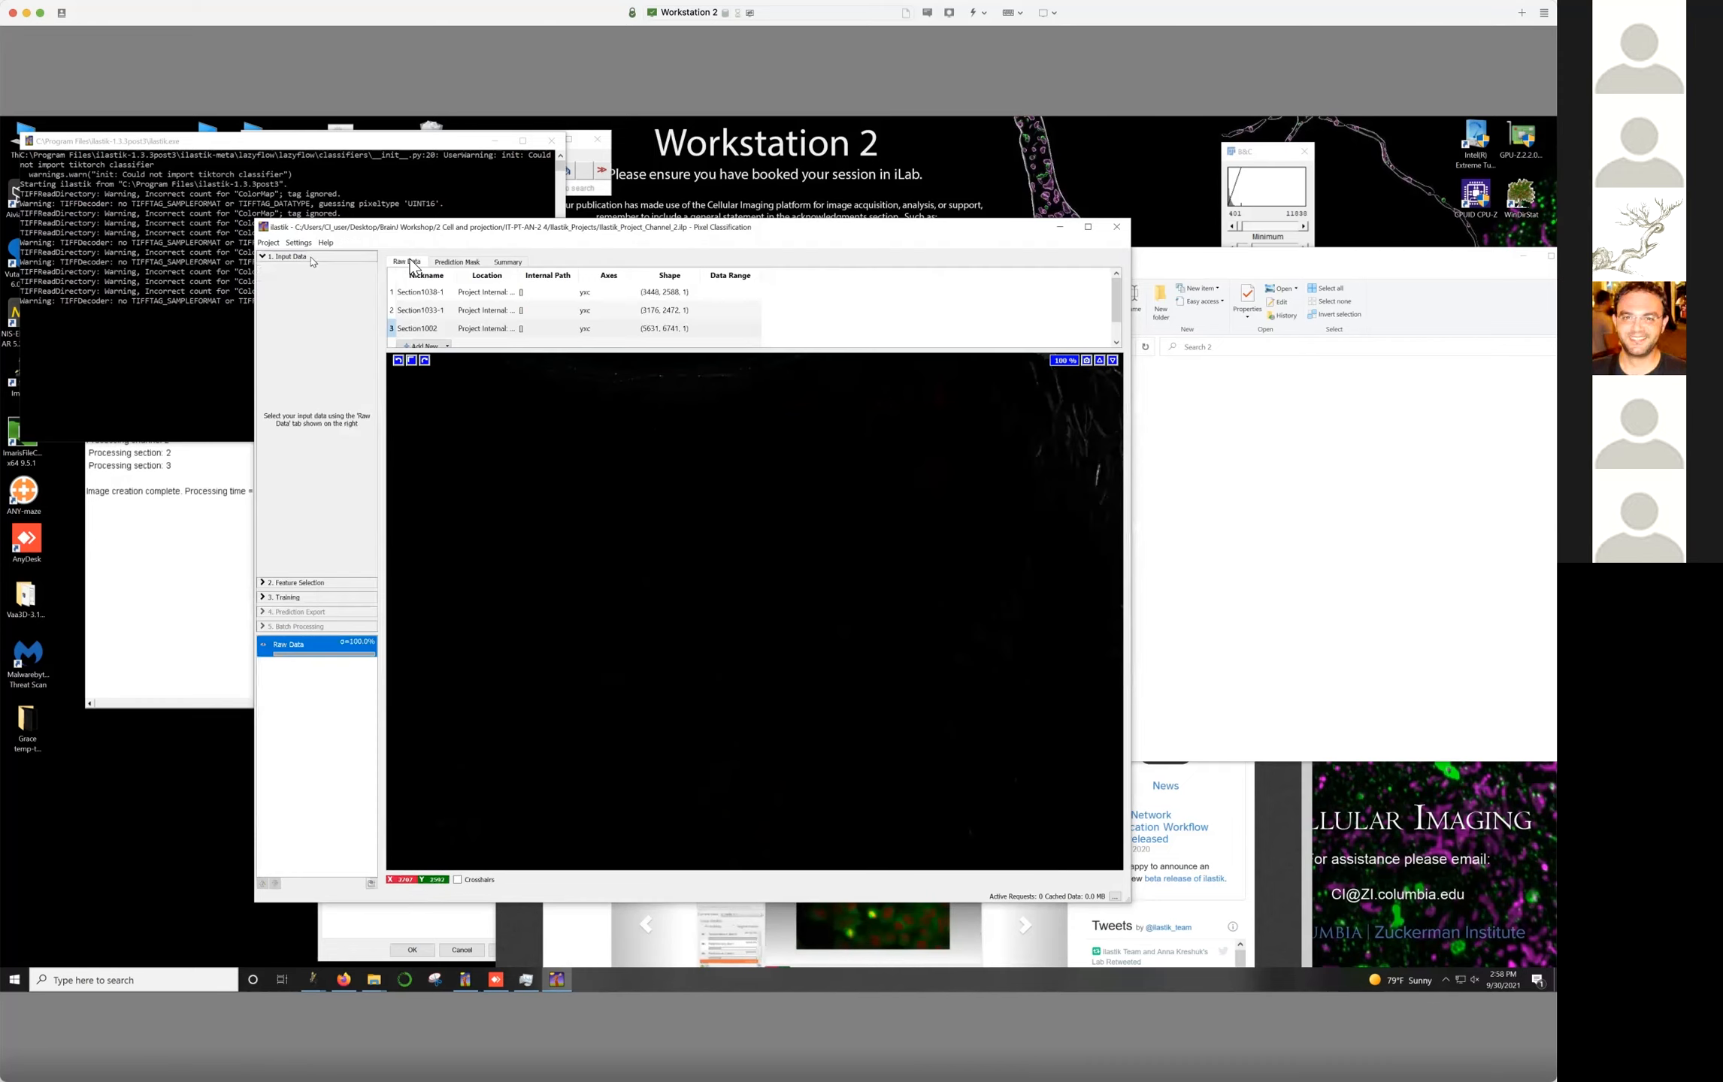
pyautogui.click(504, 292)
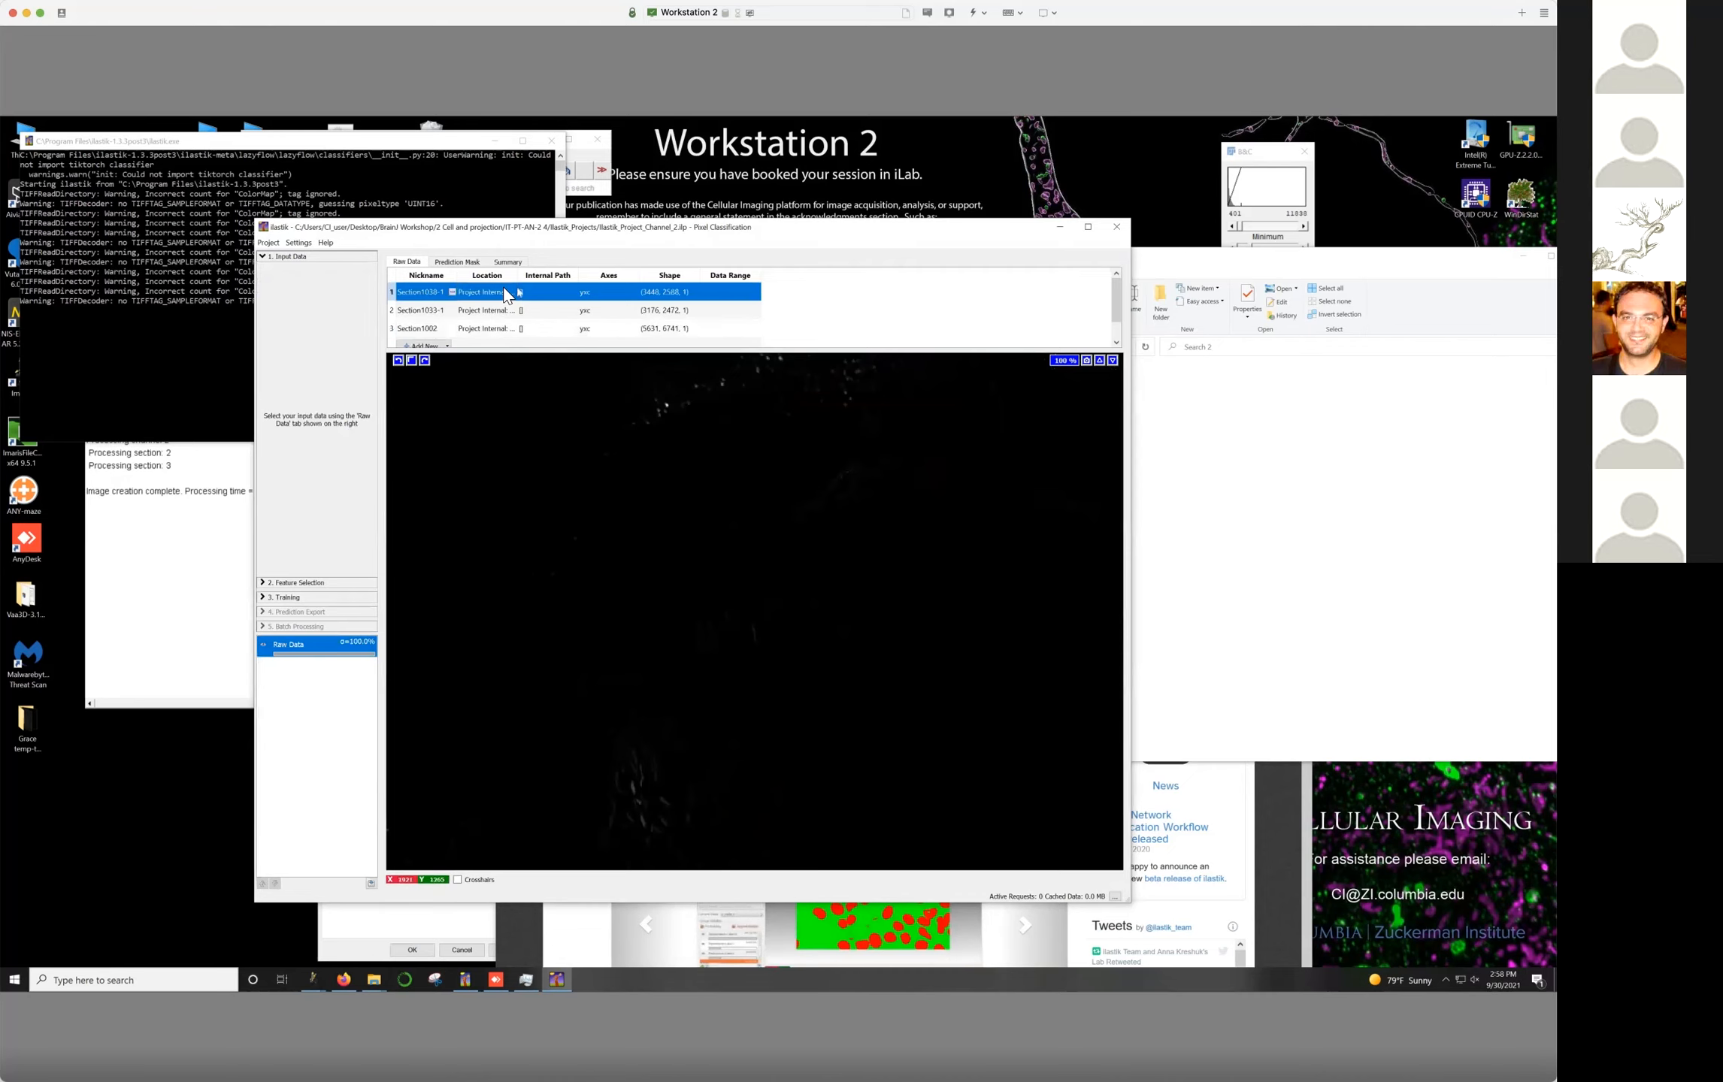
pyautogui.click(1224, 459)
pyautogui.click(1027, 403)
pyautogui.moveTo(1129, 501); pyautogui.dragTo(1141, 506)
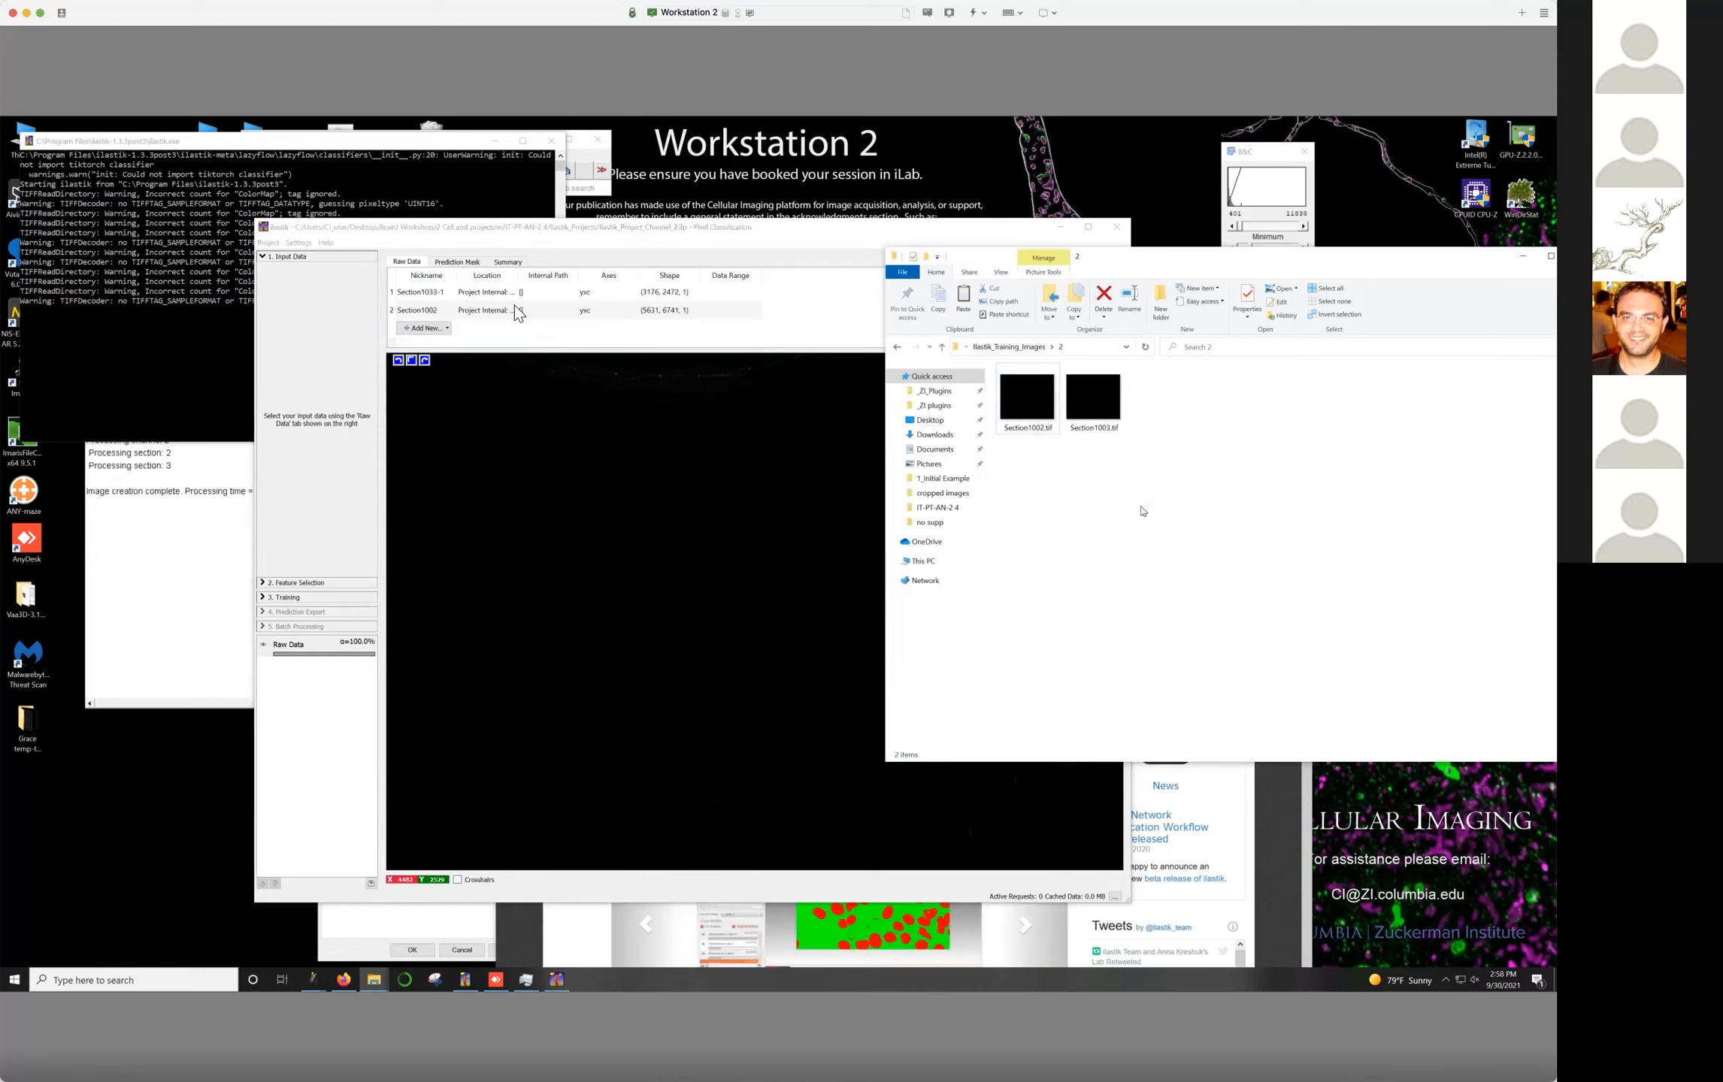
pyautogui.click(494, 297)
pyautogui.keyDown('shift'); pyautogui.click(504, 307); pyautogui.keyUp('shift')
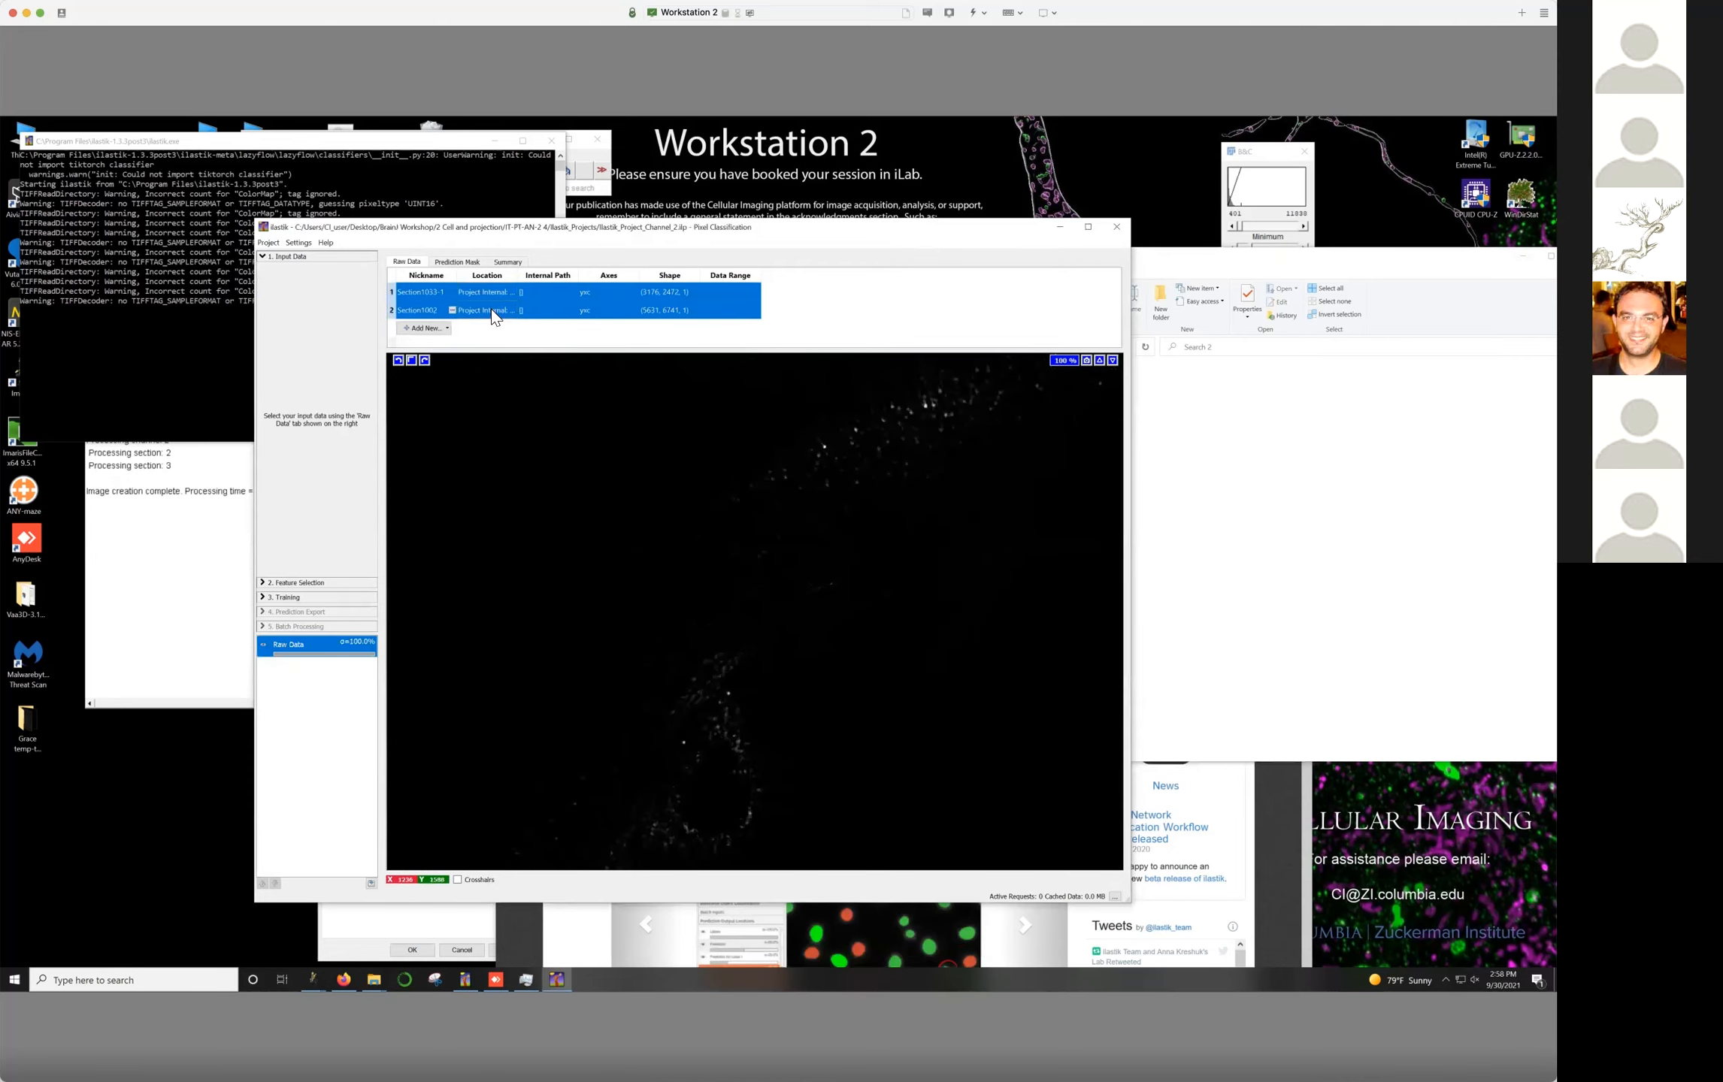
pyautogui.press('Delete')
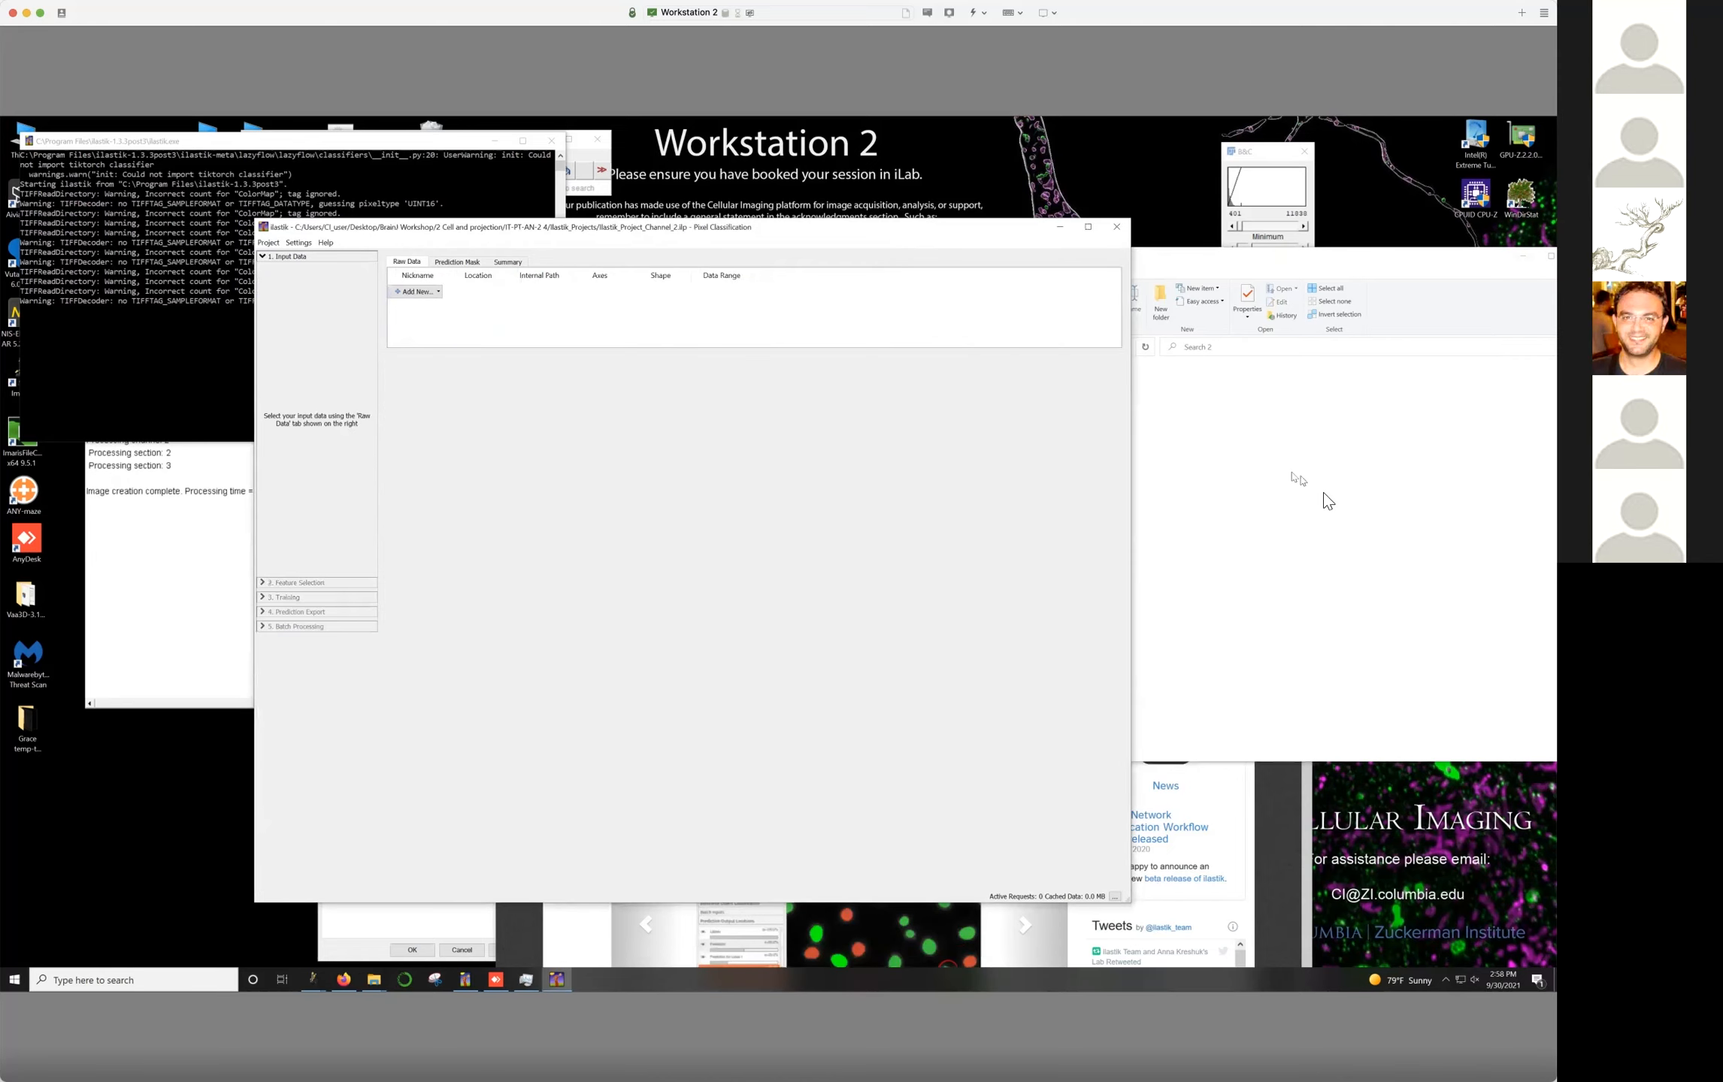
# Add Section1002.tif from the channel 2 training images to the raw data and proceed to Training
pyautogui.click(1323, 492)
pyautogui.moveTo(1034, 406); pyautogui.dragTo(601, 319)
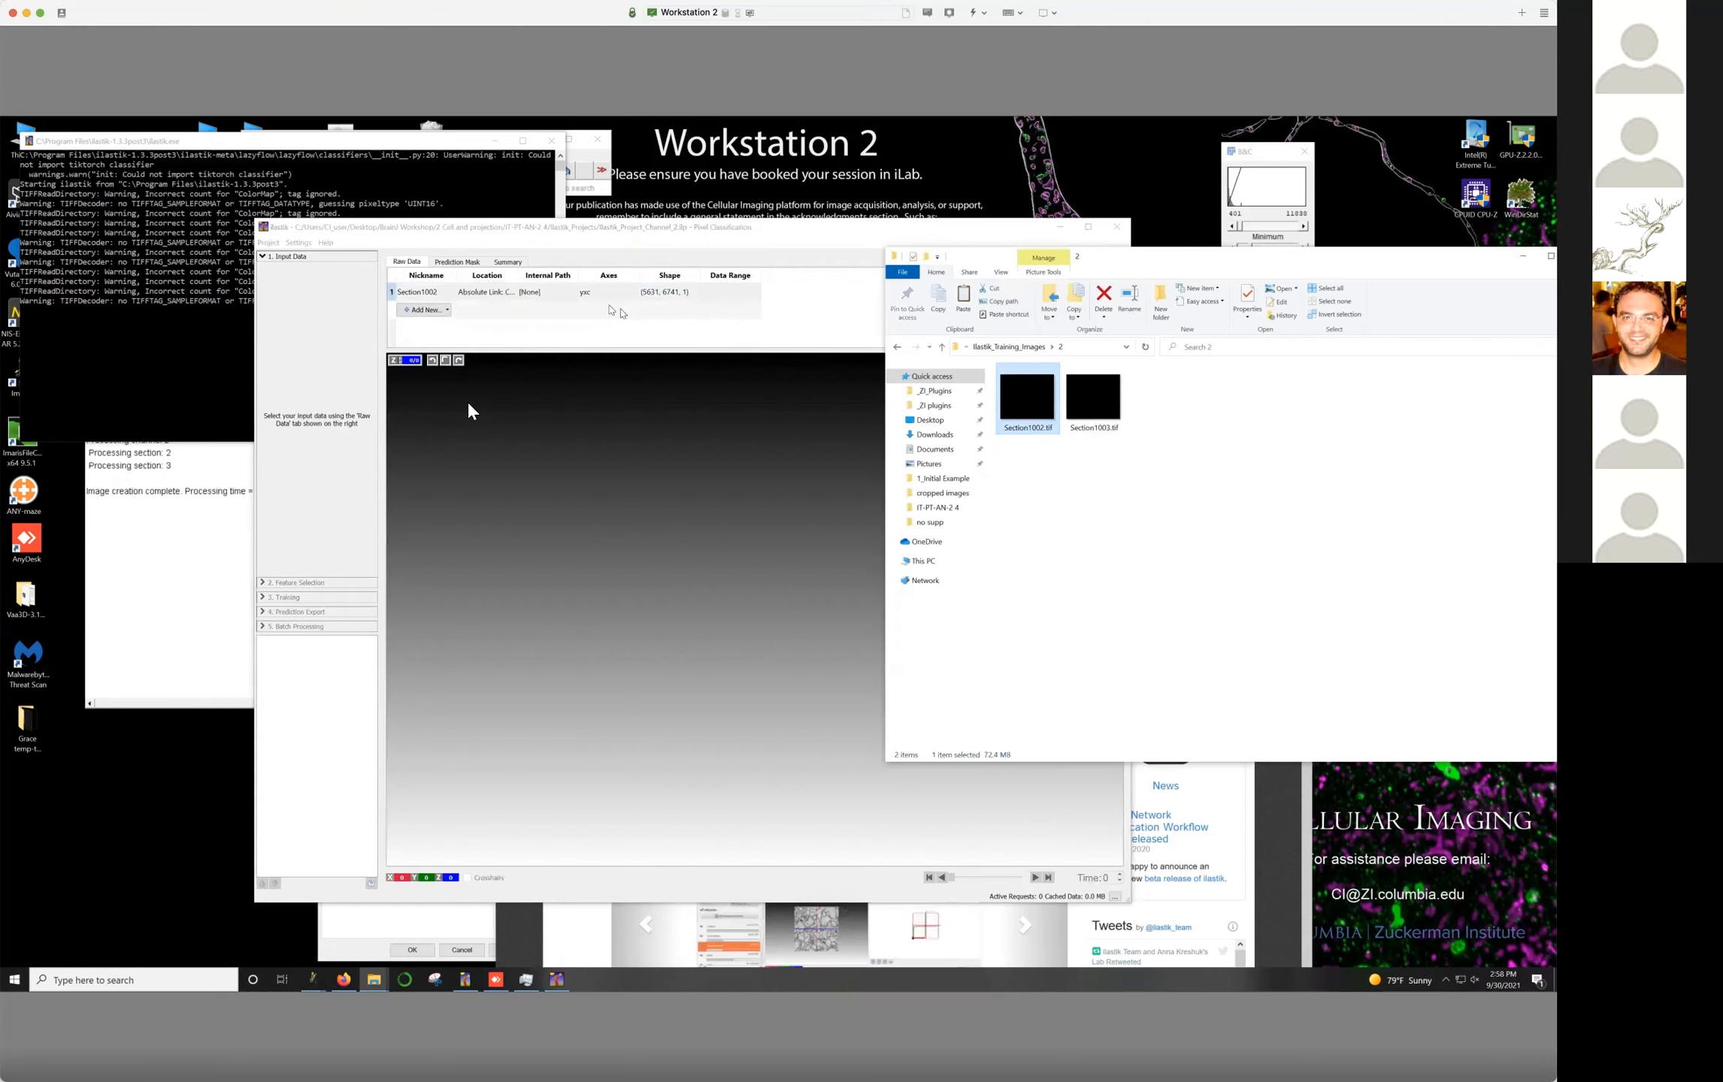
pyautogui.click(268, 595)
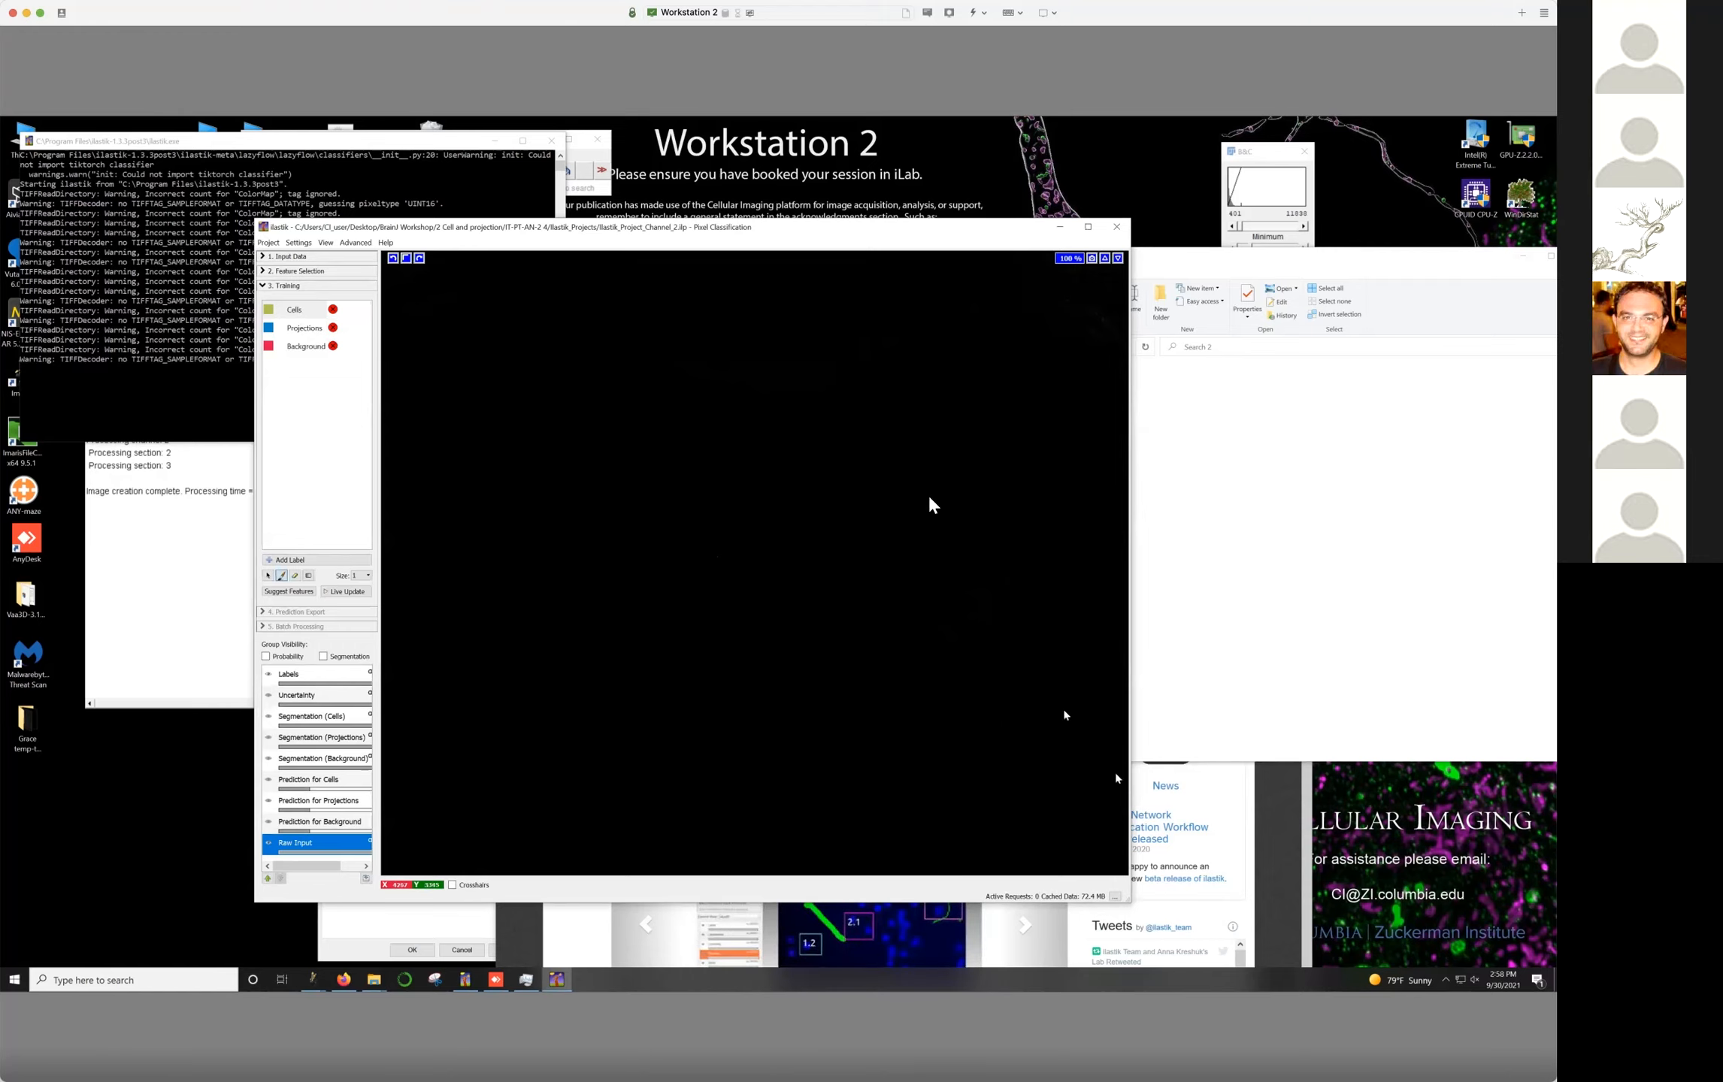
# Adjust the Raw Input layer's display thresholds, disabling automatic range and lowering the maximum value to about 3900
pyautogui.rightClick(326, 843)
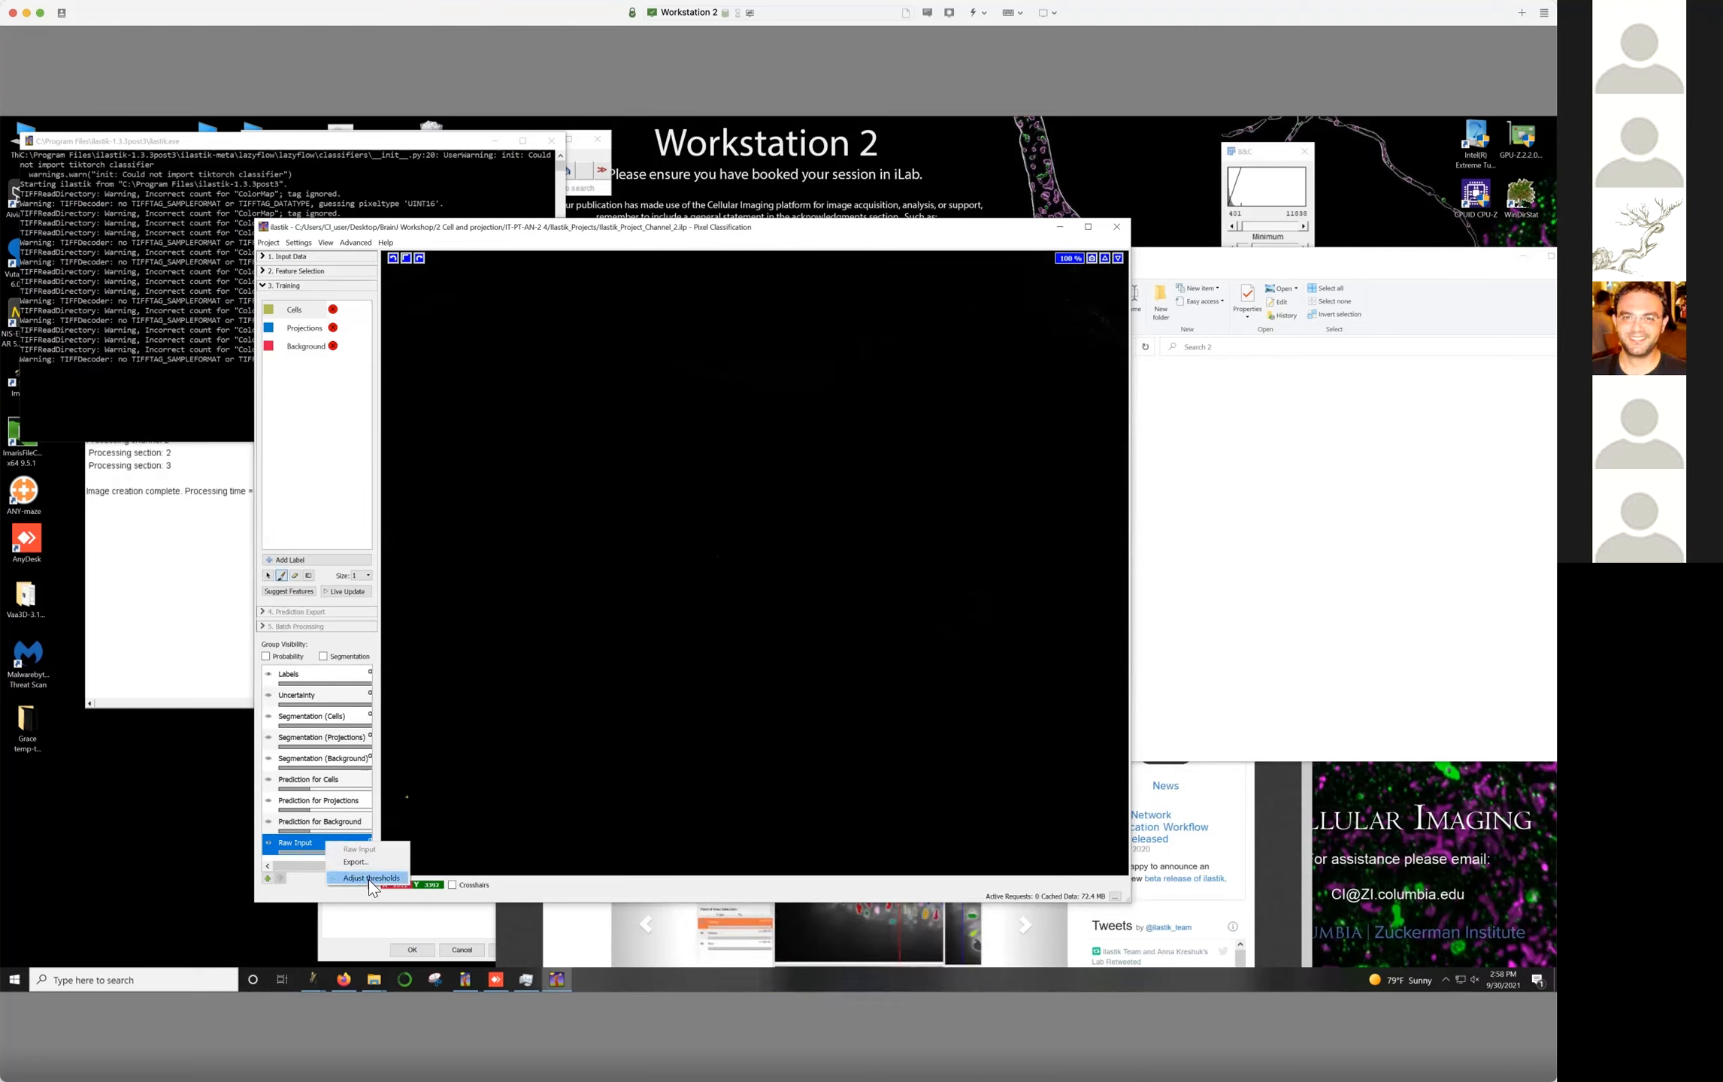
pyautogui.click(369, 878)
pyautogui.click(621, 575)
pyautogui.moveTo(685, 601); pyautogui.dragTo(675, 602)
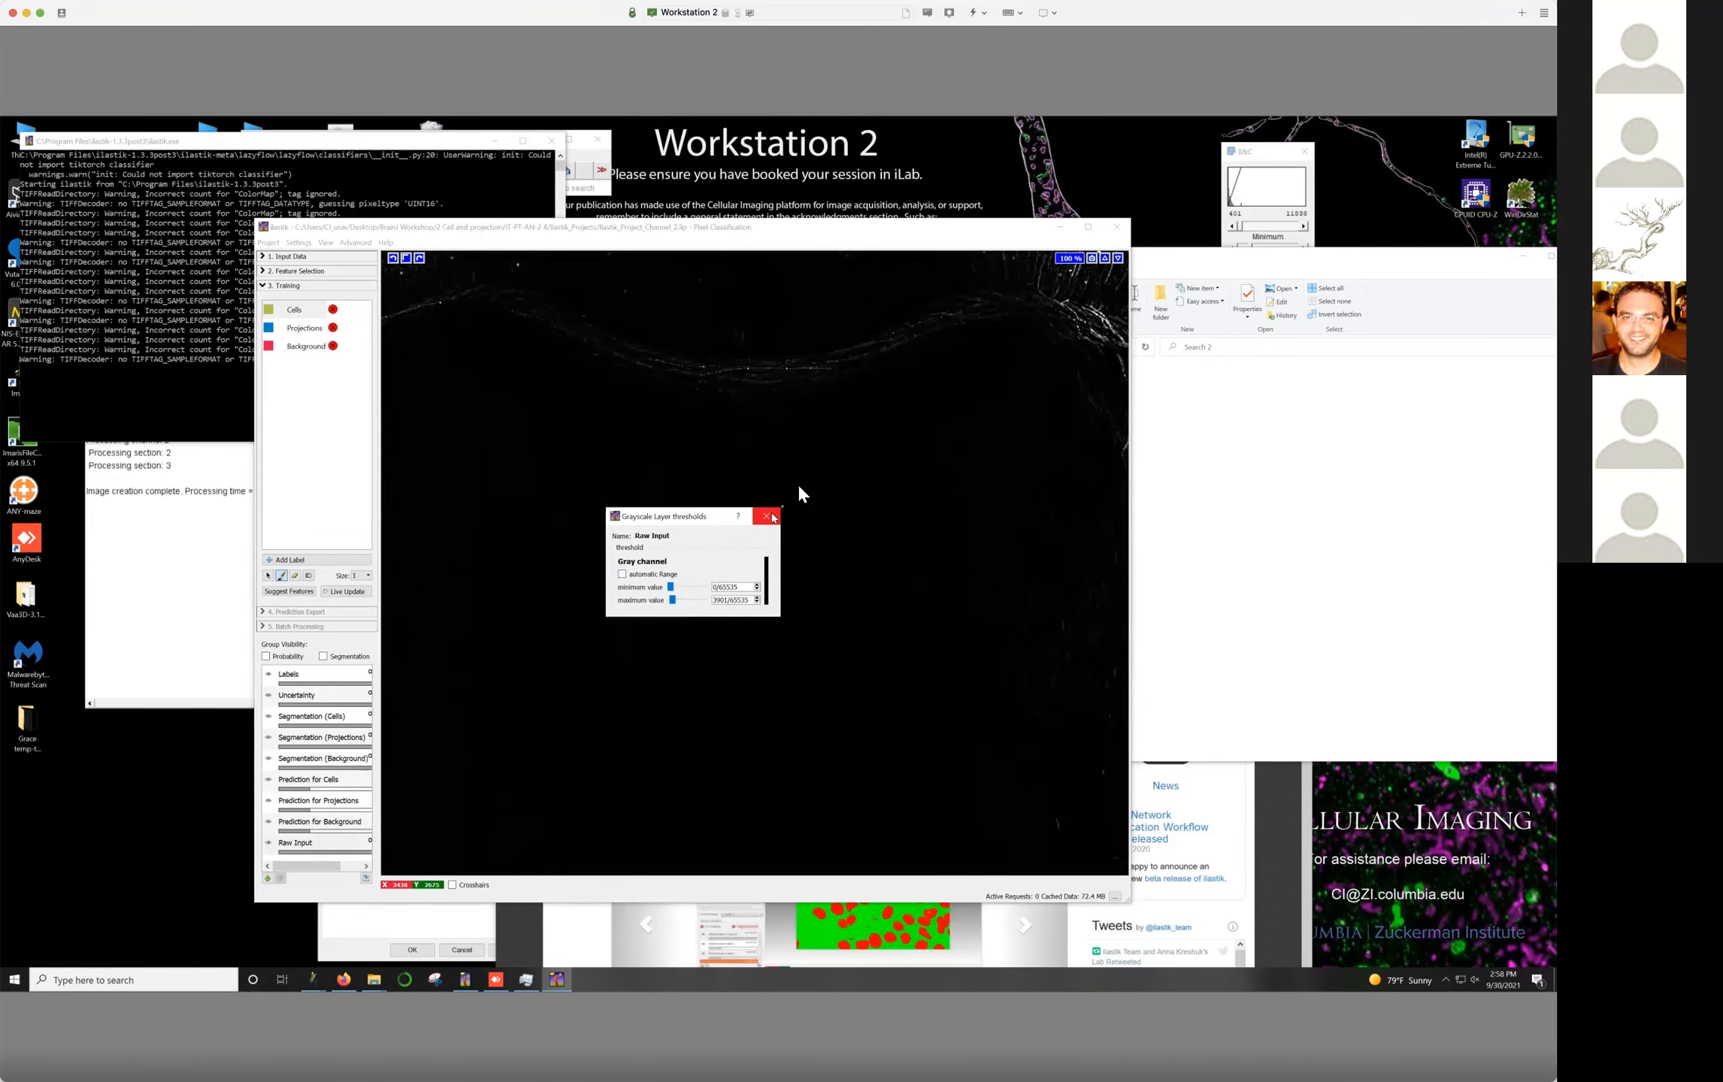
pyautogui.click(767, 517)
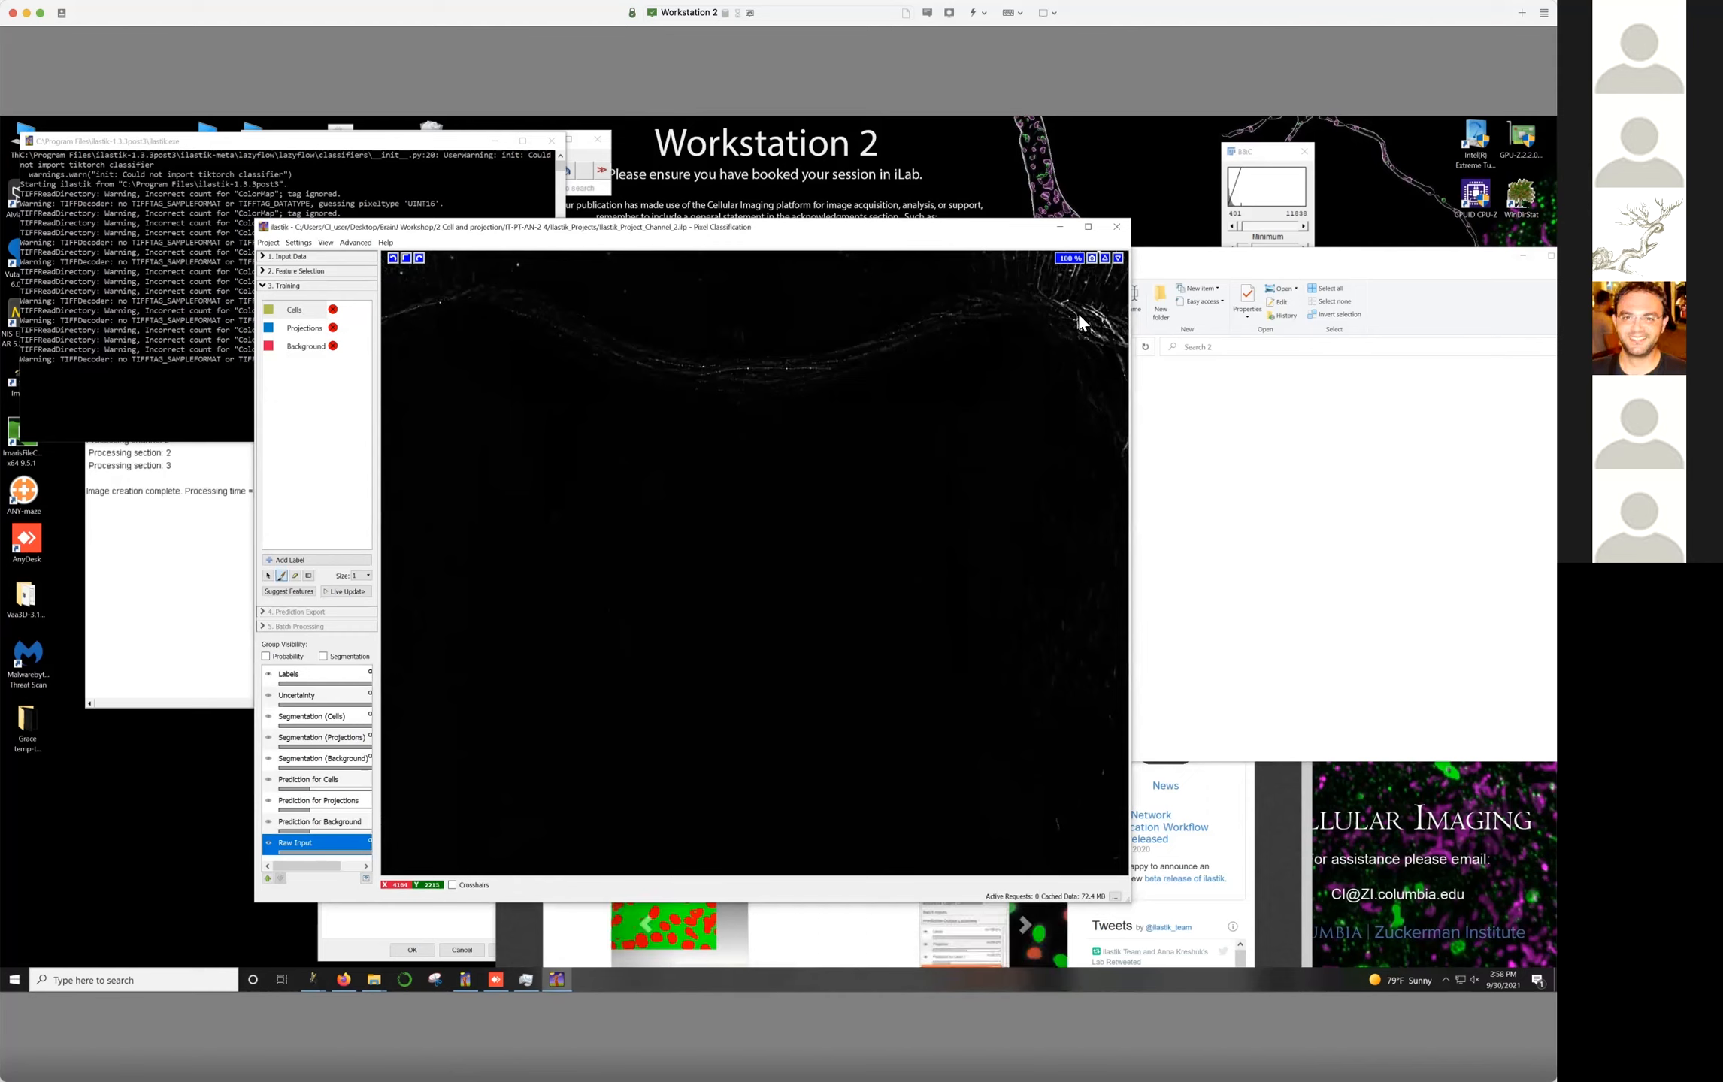
# Label a bright cell body as Cells and a short stretch of a bright fibre above the cell layer as Projections
pyautogui.moveTo(1075, 305); pyautogui.dragTo(933, 414)
pyautogui.moveTo(931, 310); pyautogui.dragTo(883, 577)
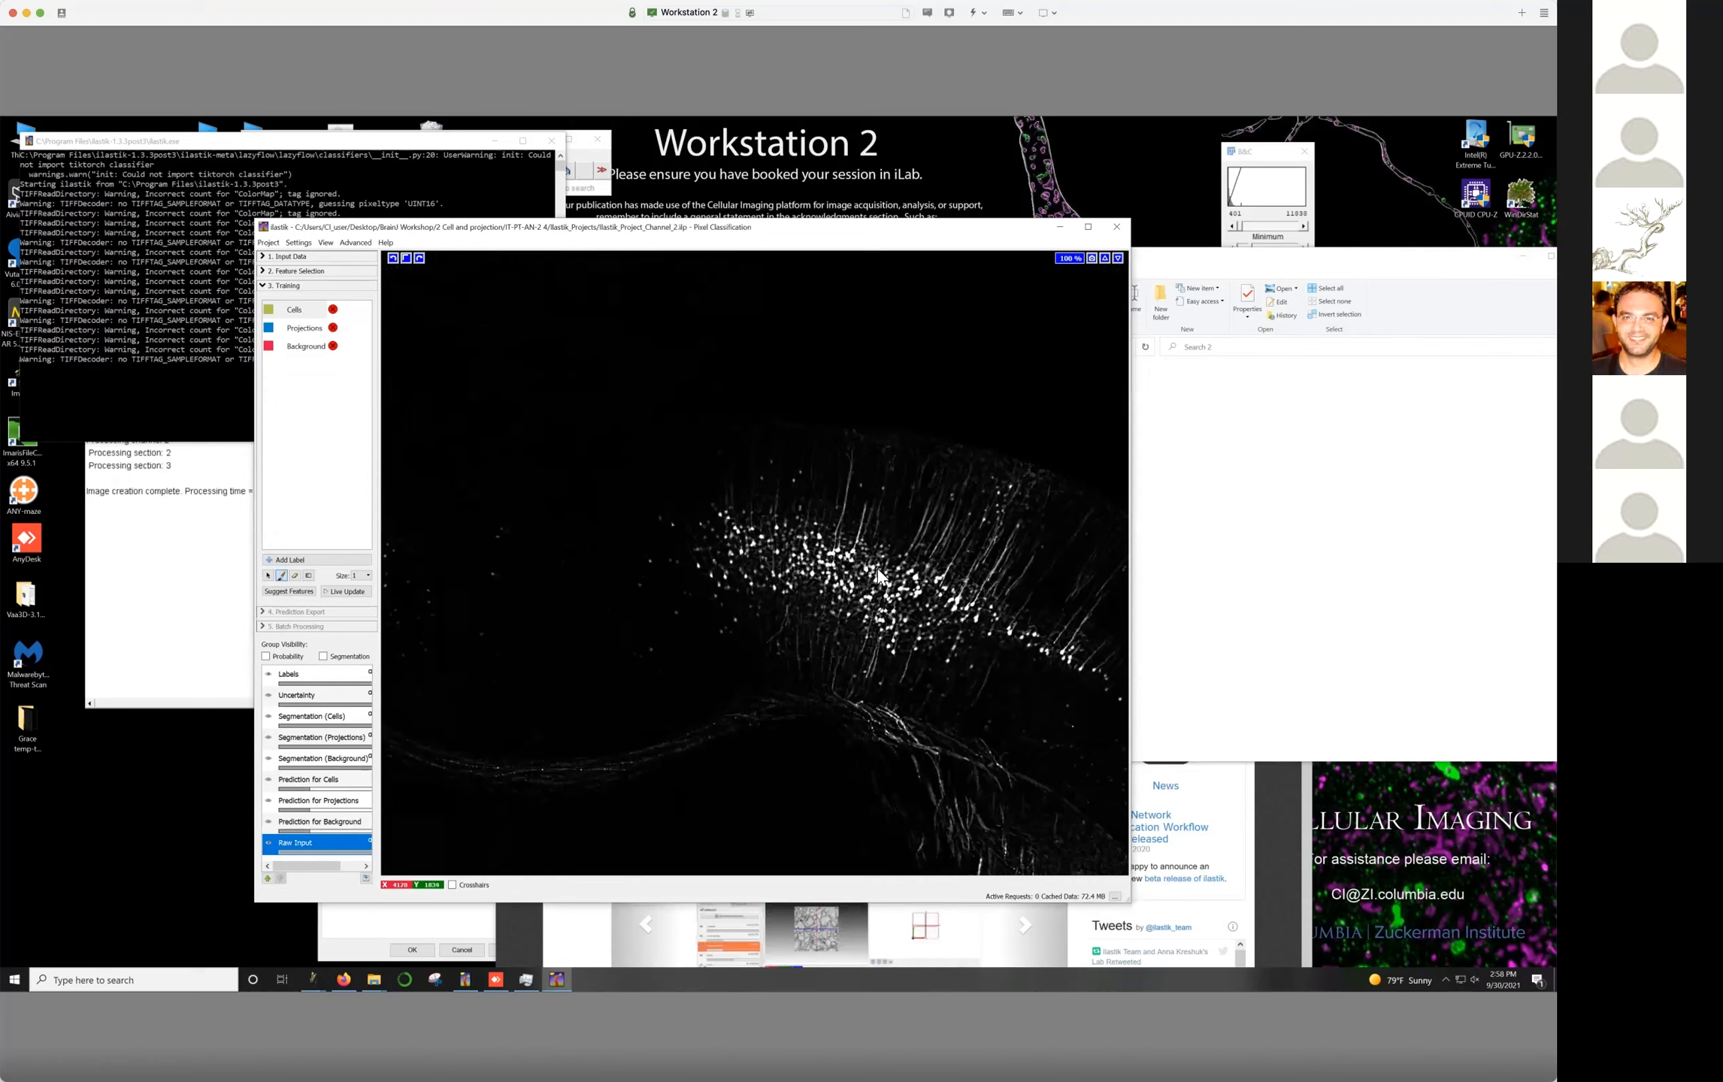
pyautogui.scroll(3, 874, 575)
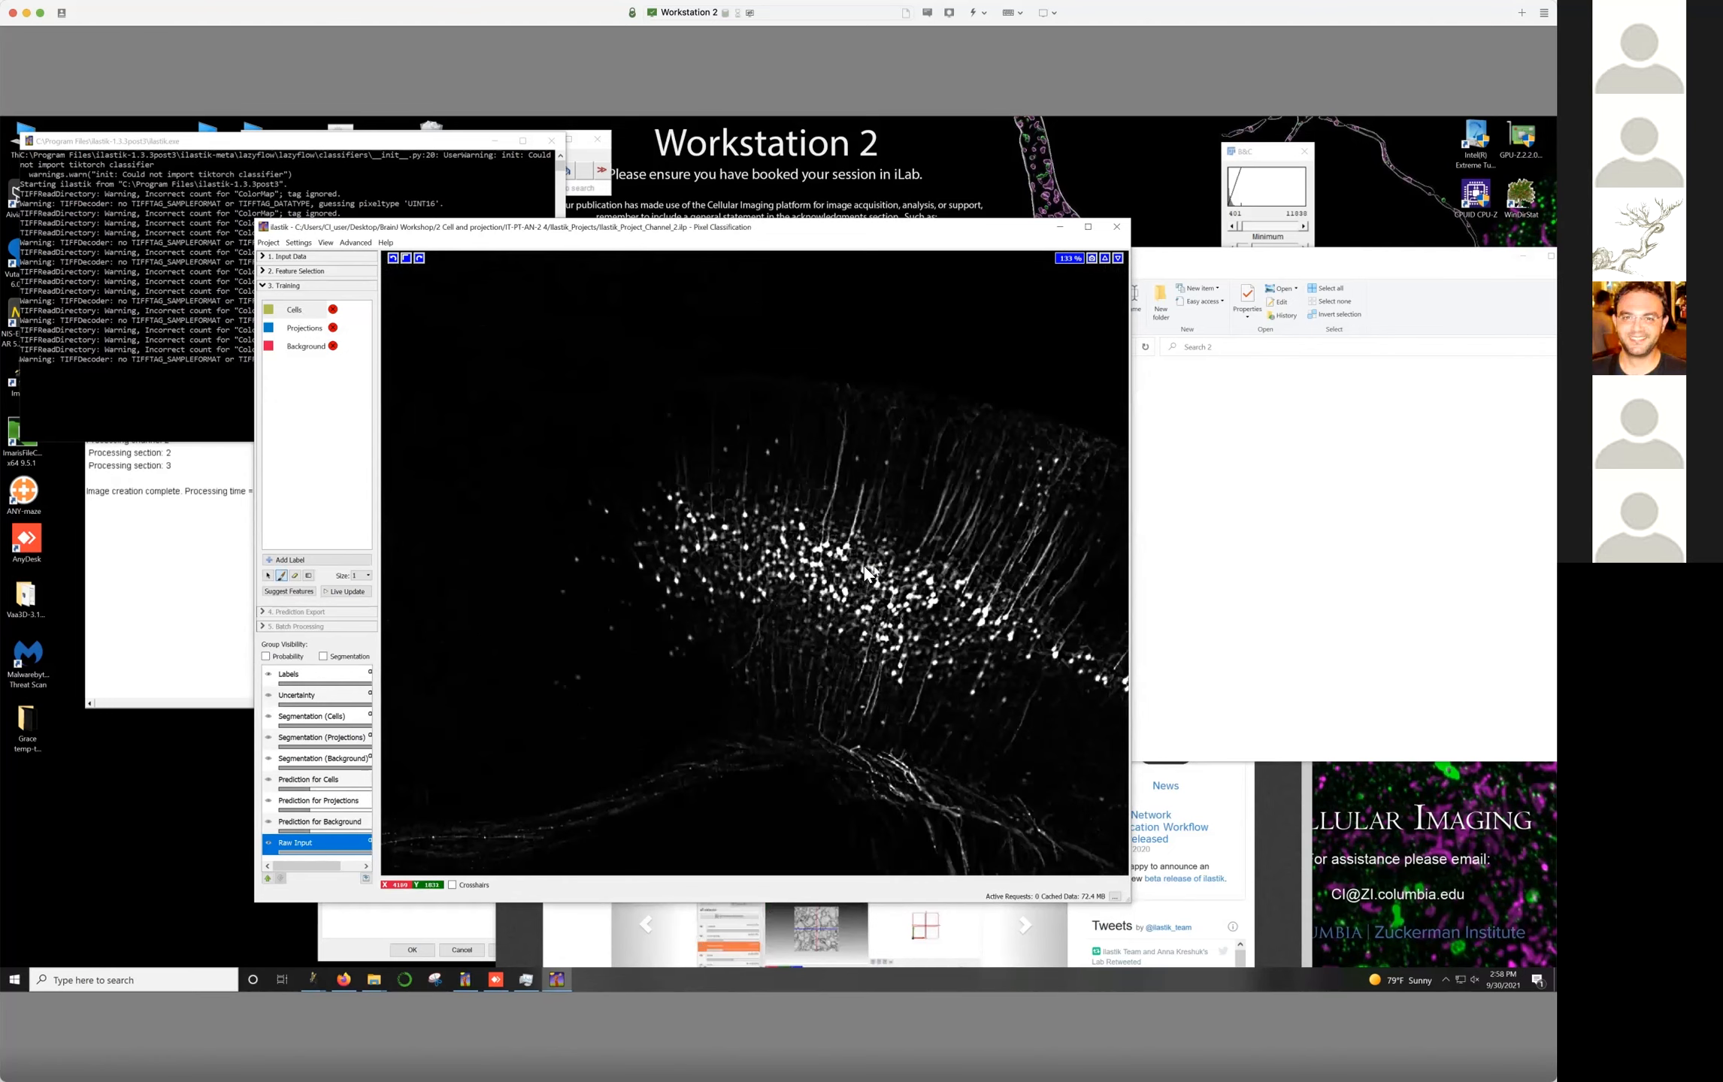
pyautogui.scroll(2, 857, 572)
pyautogui.scroll(4, 856, 573)
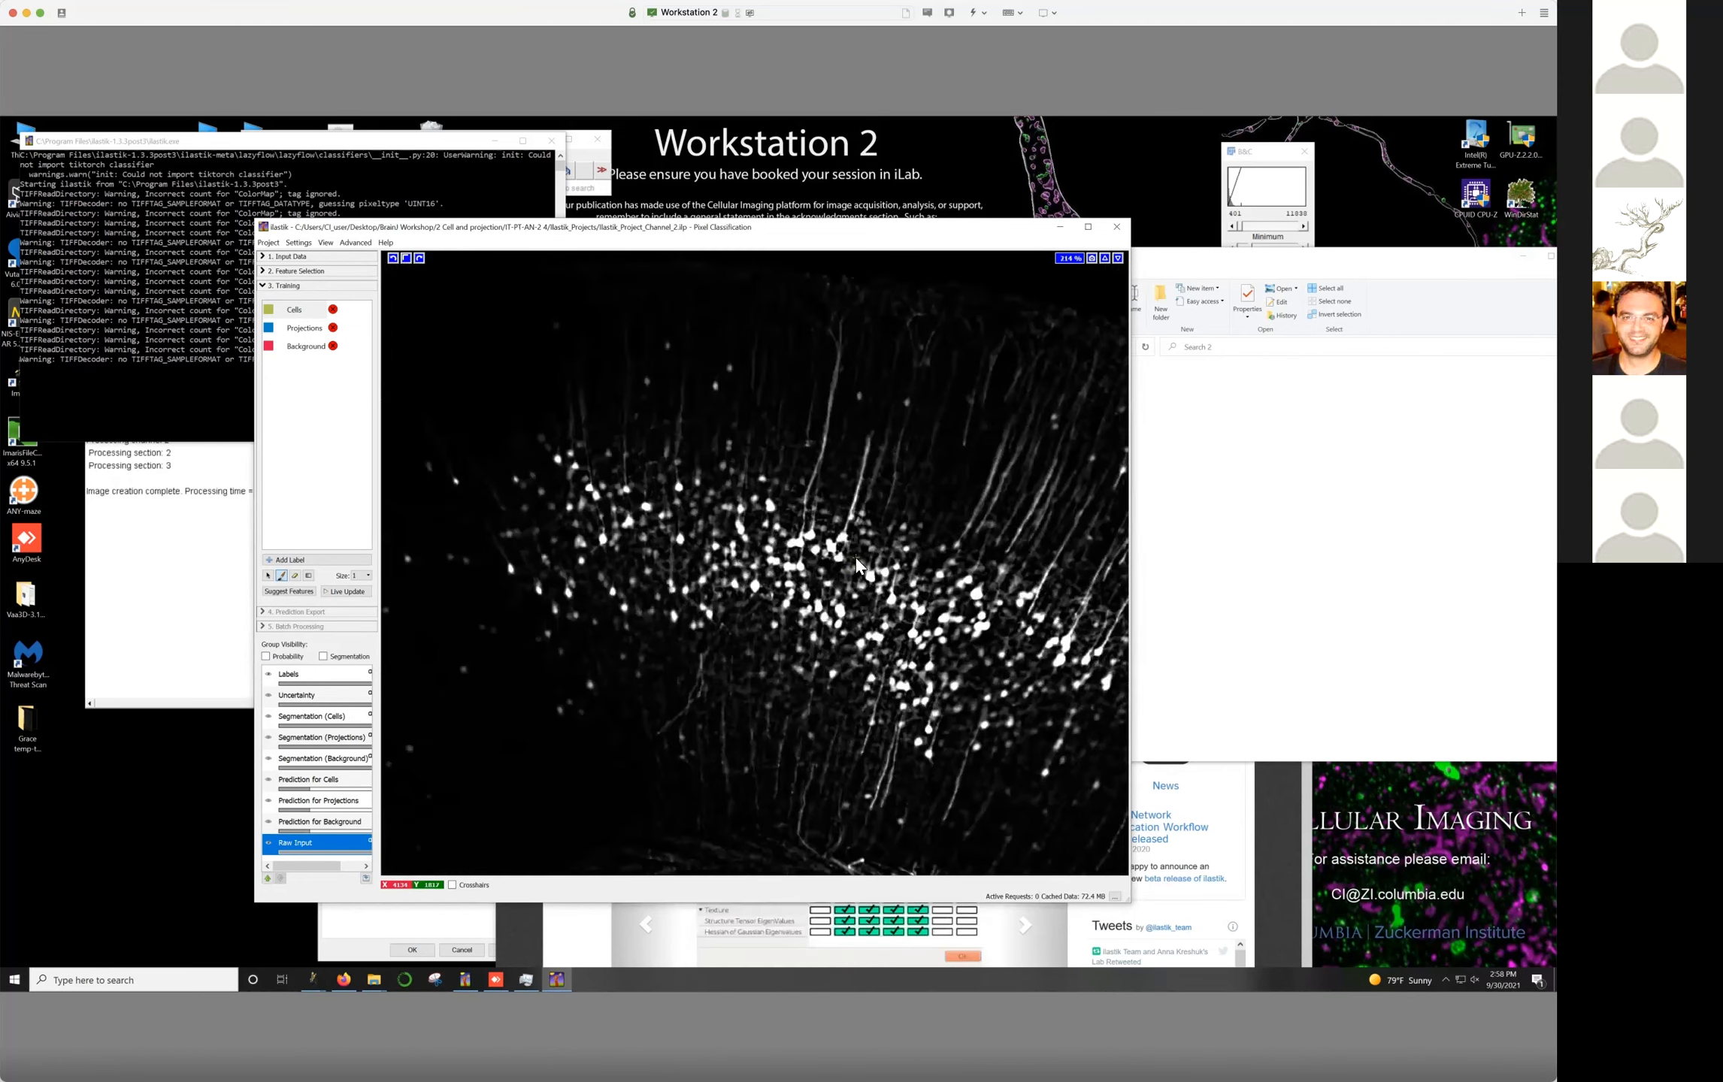
pyautogui.scroll(3, 860, 538)
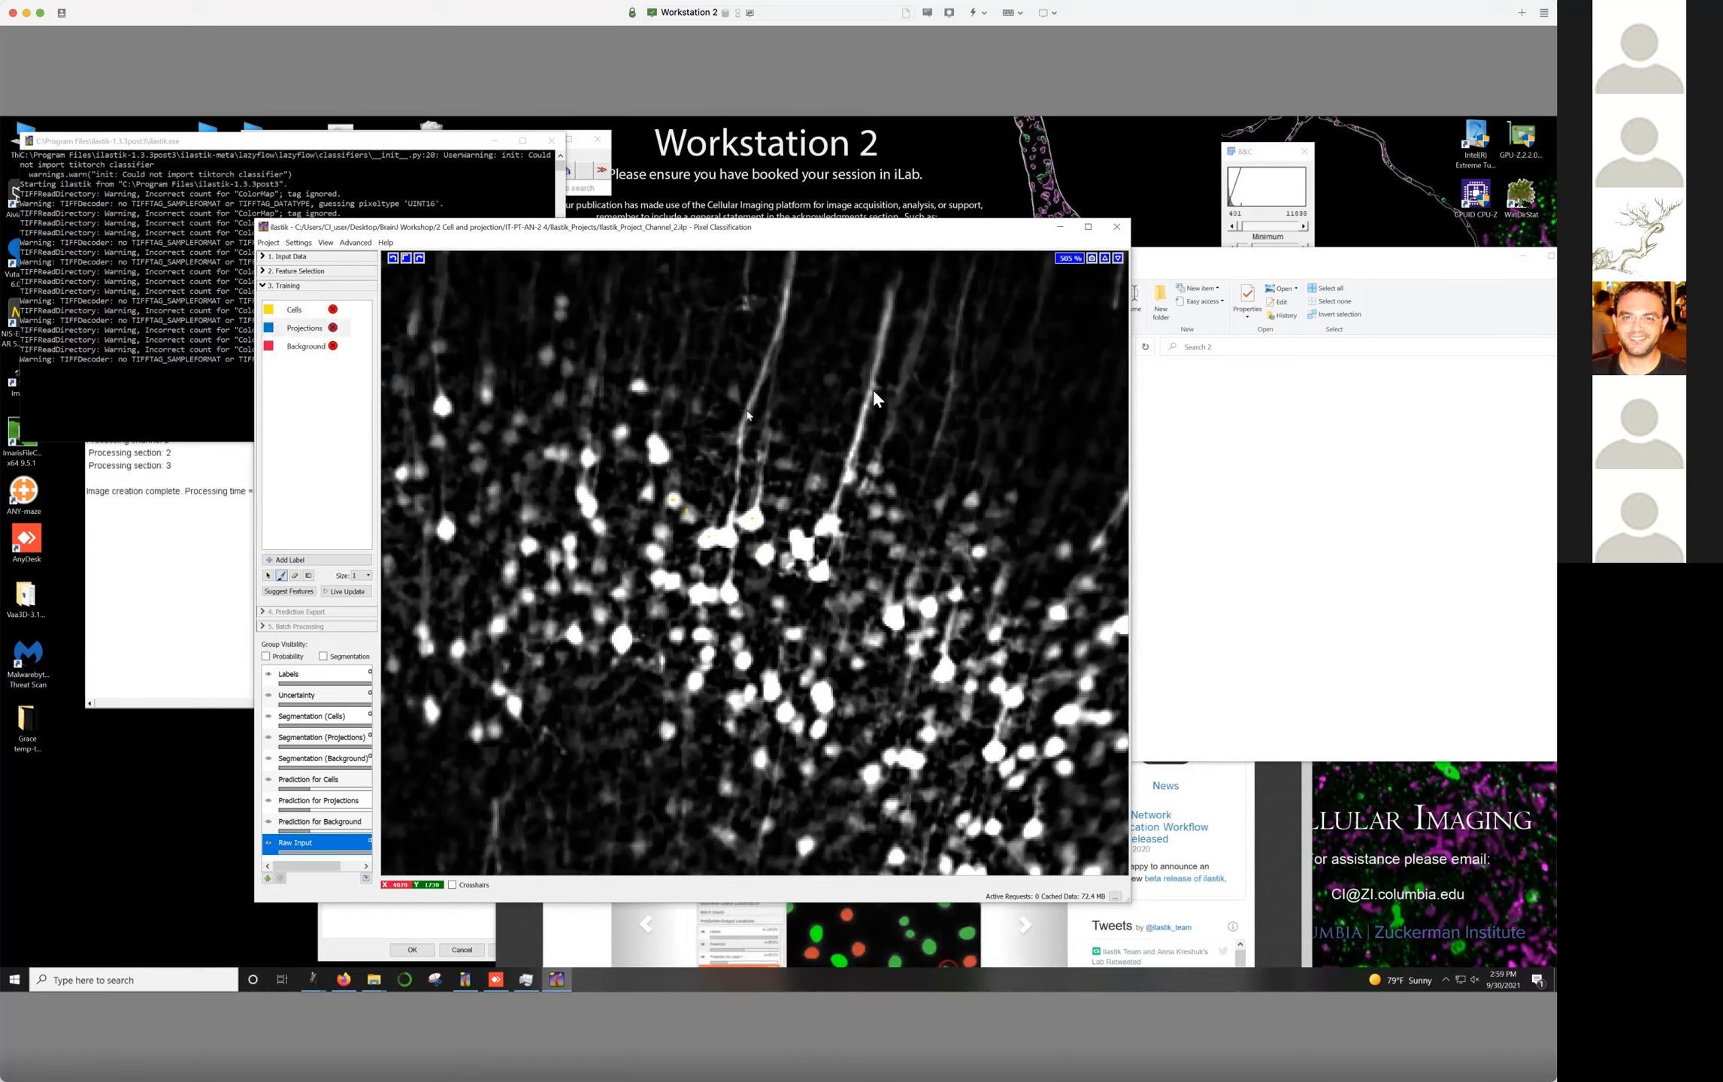
pyautogui.moveTo(858, 431); pyautogui.dragTo(854, 450)
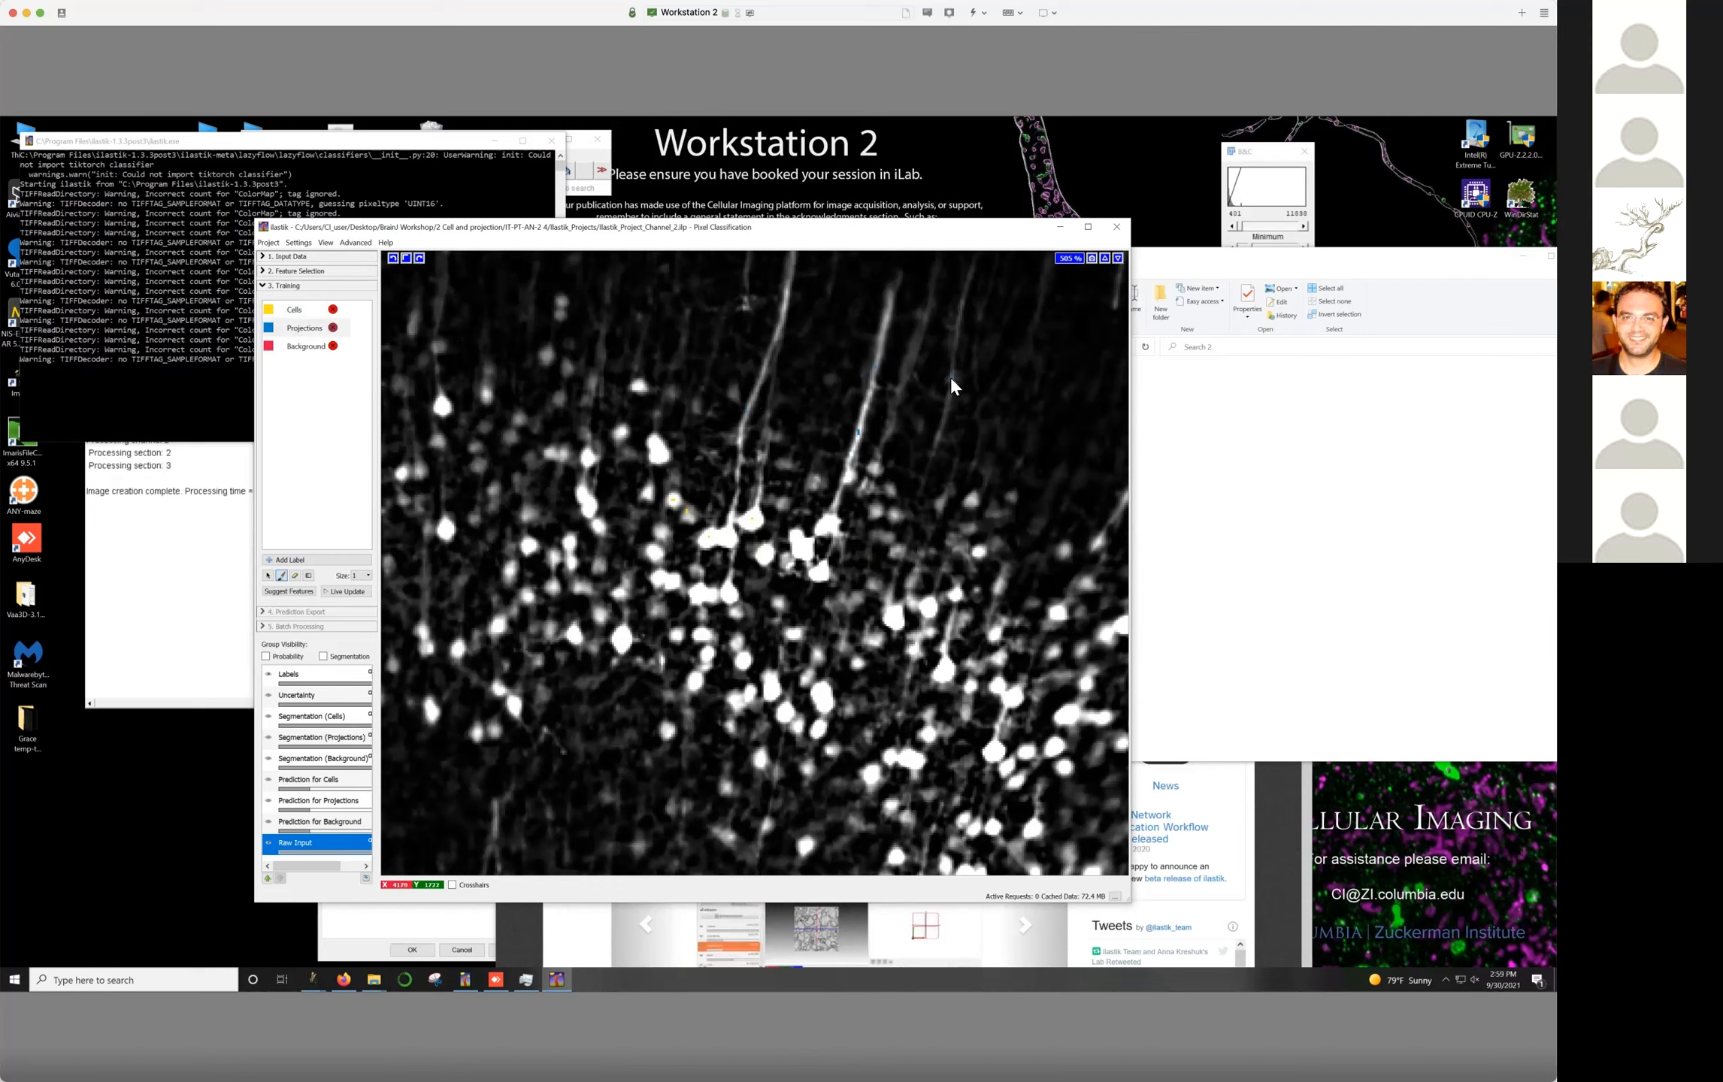
# Paint a Background stroke through the dark empty area beyond the cell layer and turn on Live Update for the predictions
pyautogui.click(304, 346)
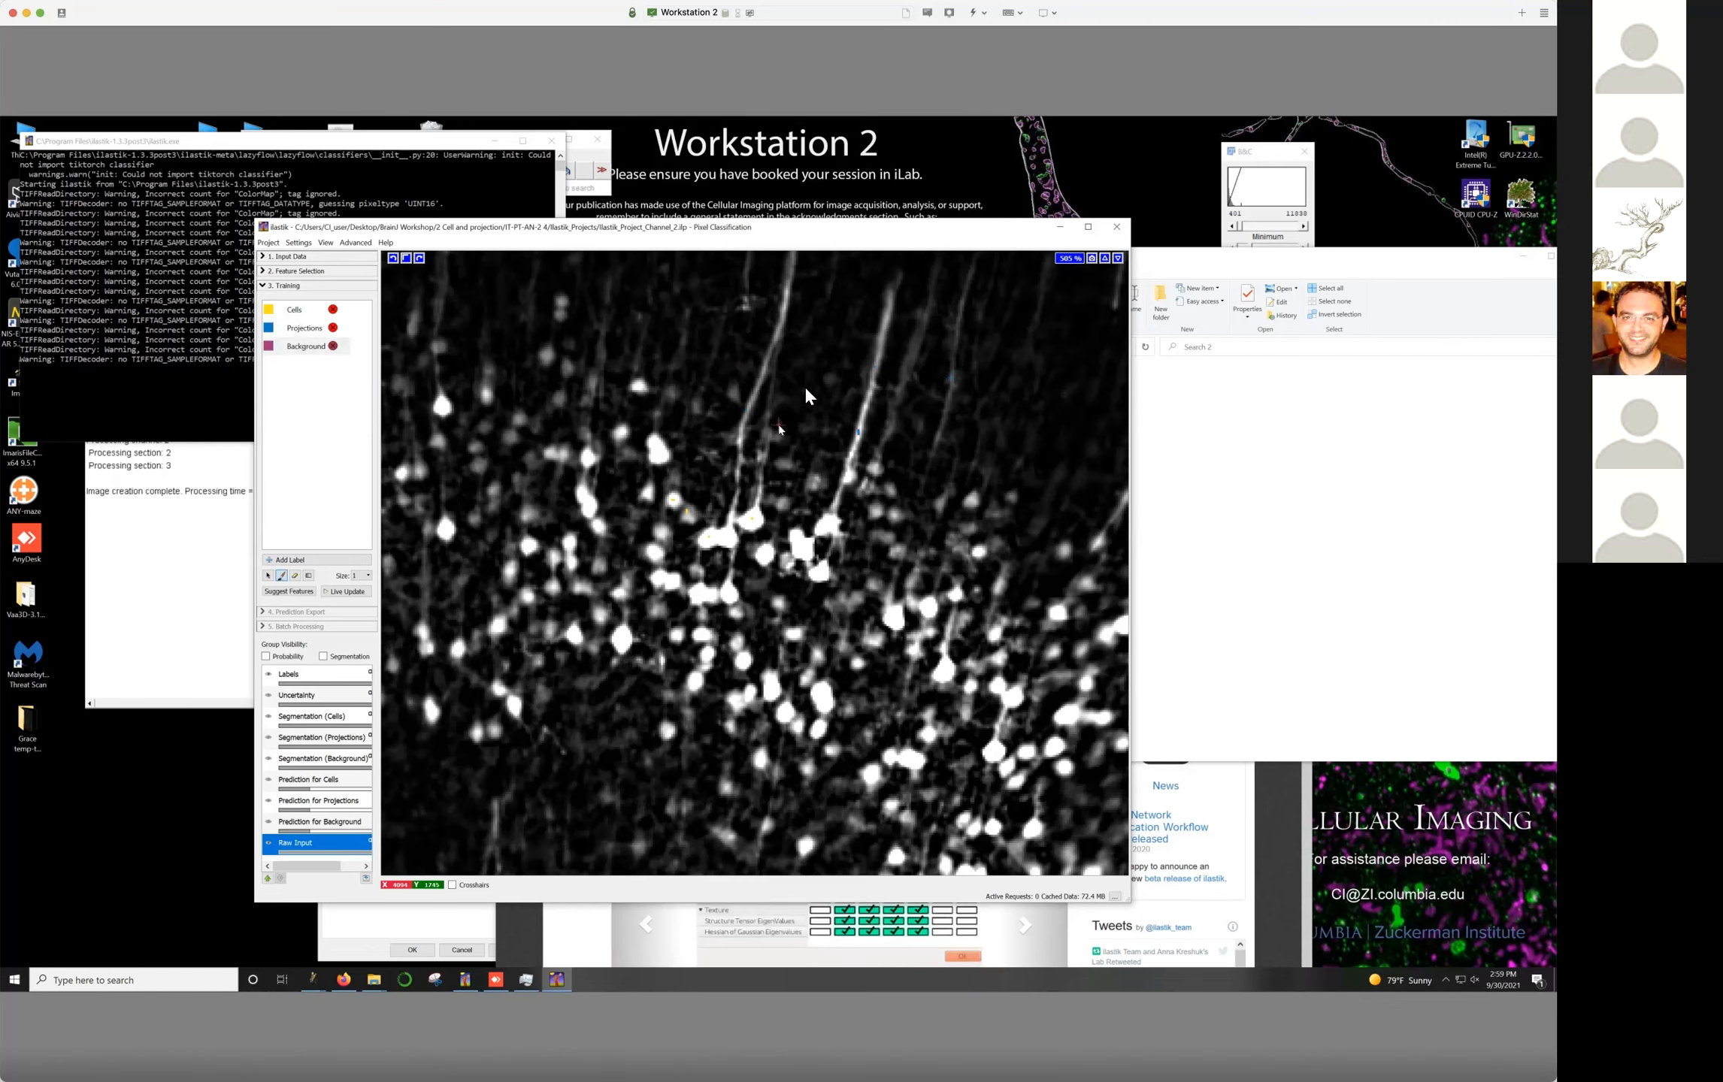
pyautogui.moveTo(807, 415); pyautogui.dragTo(703, 665)
pyautogui.moveTo(843, 373); pyautogui.dragTo(1254, 558)
pyautogui.moveTo(601, 554); pyautogui.dragTo(1109, 540)
pyautogui.moveTo(606, 334); pyautogui.dragTo(584, 517)
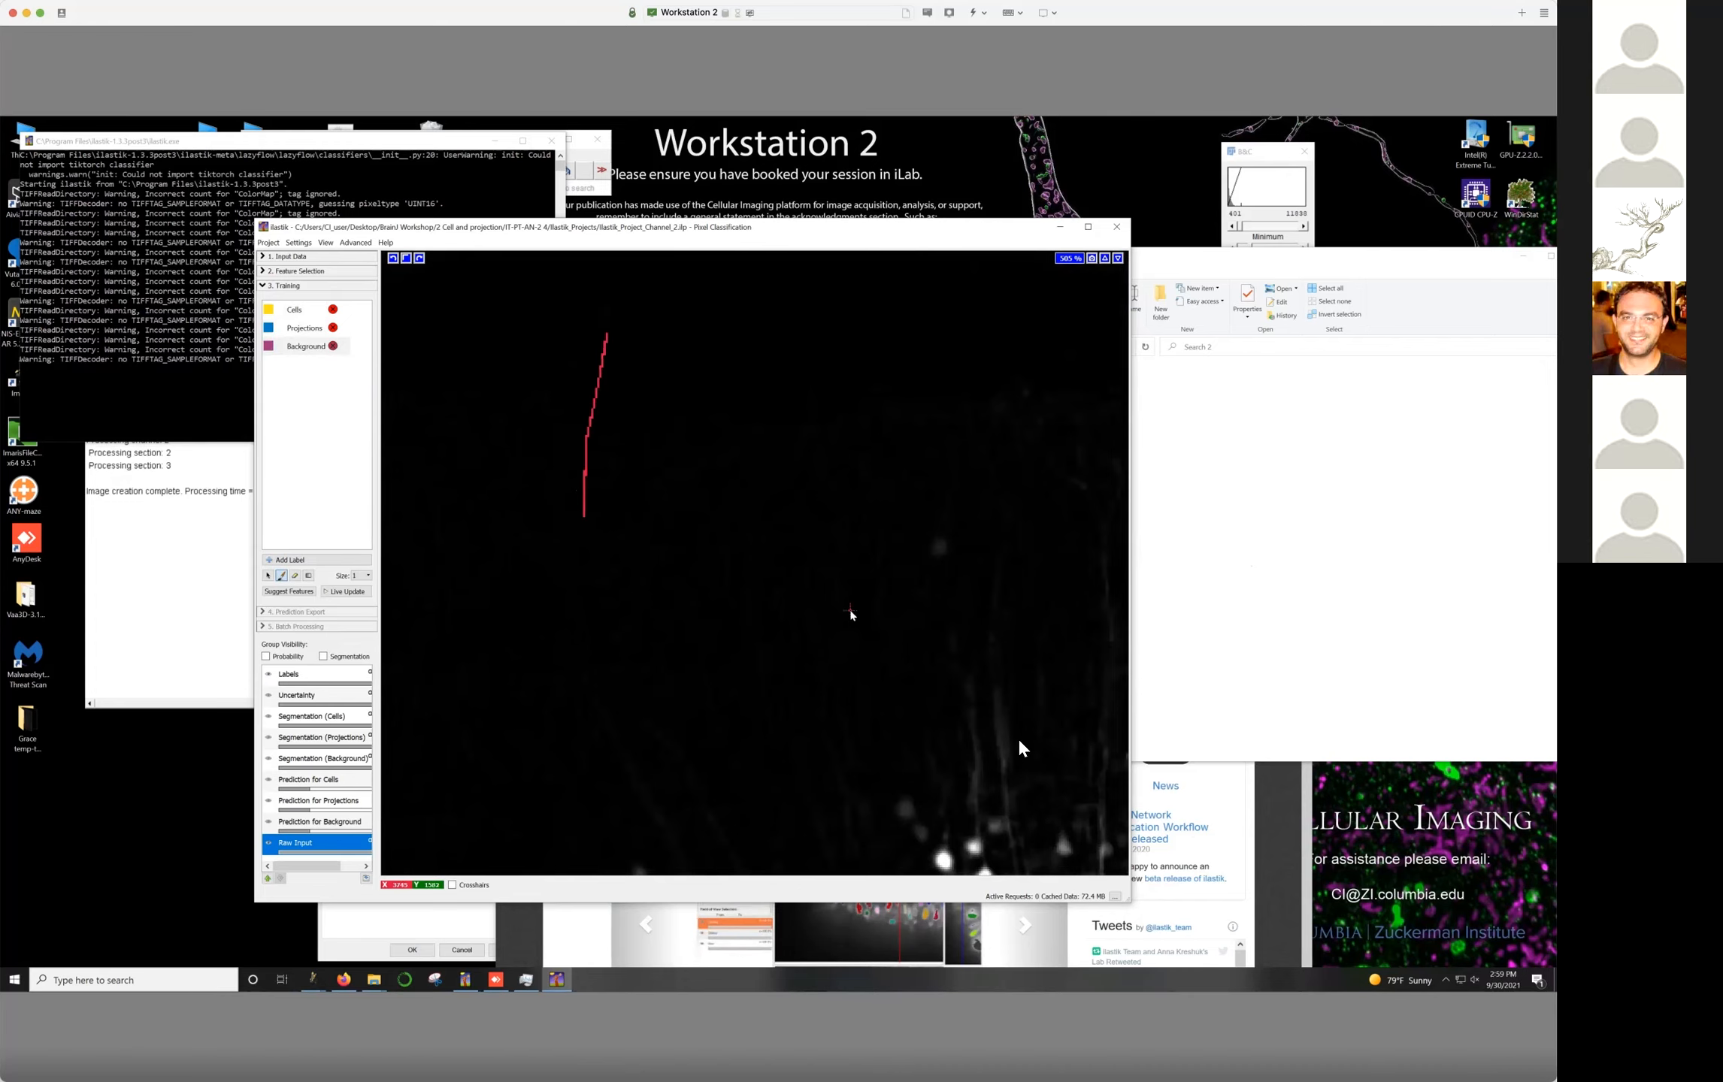
pyautogui.moveTo(1019, 741)
pyautogui.mouseDown()
pyautogui.moveTo(696, 430)
pyautogui.moveTo(610, 415)
pyautogui.mouseUp()
pyautogui.moveTo(908, 601); pyautogui.dragTo(691, 554)
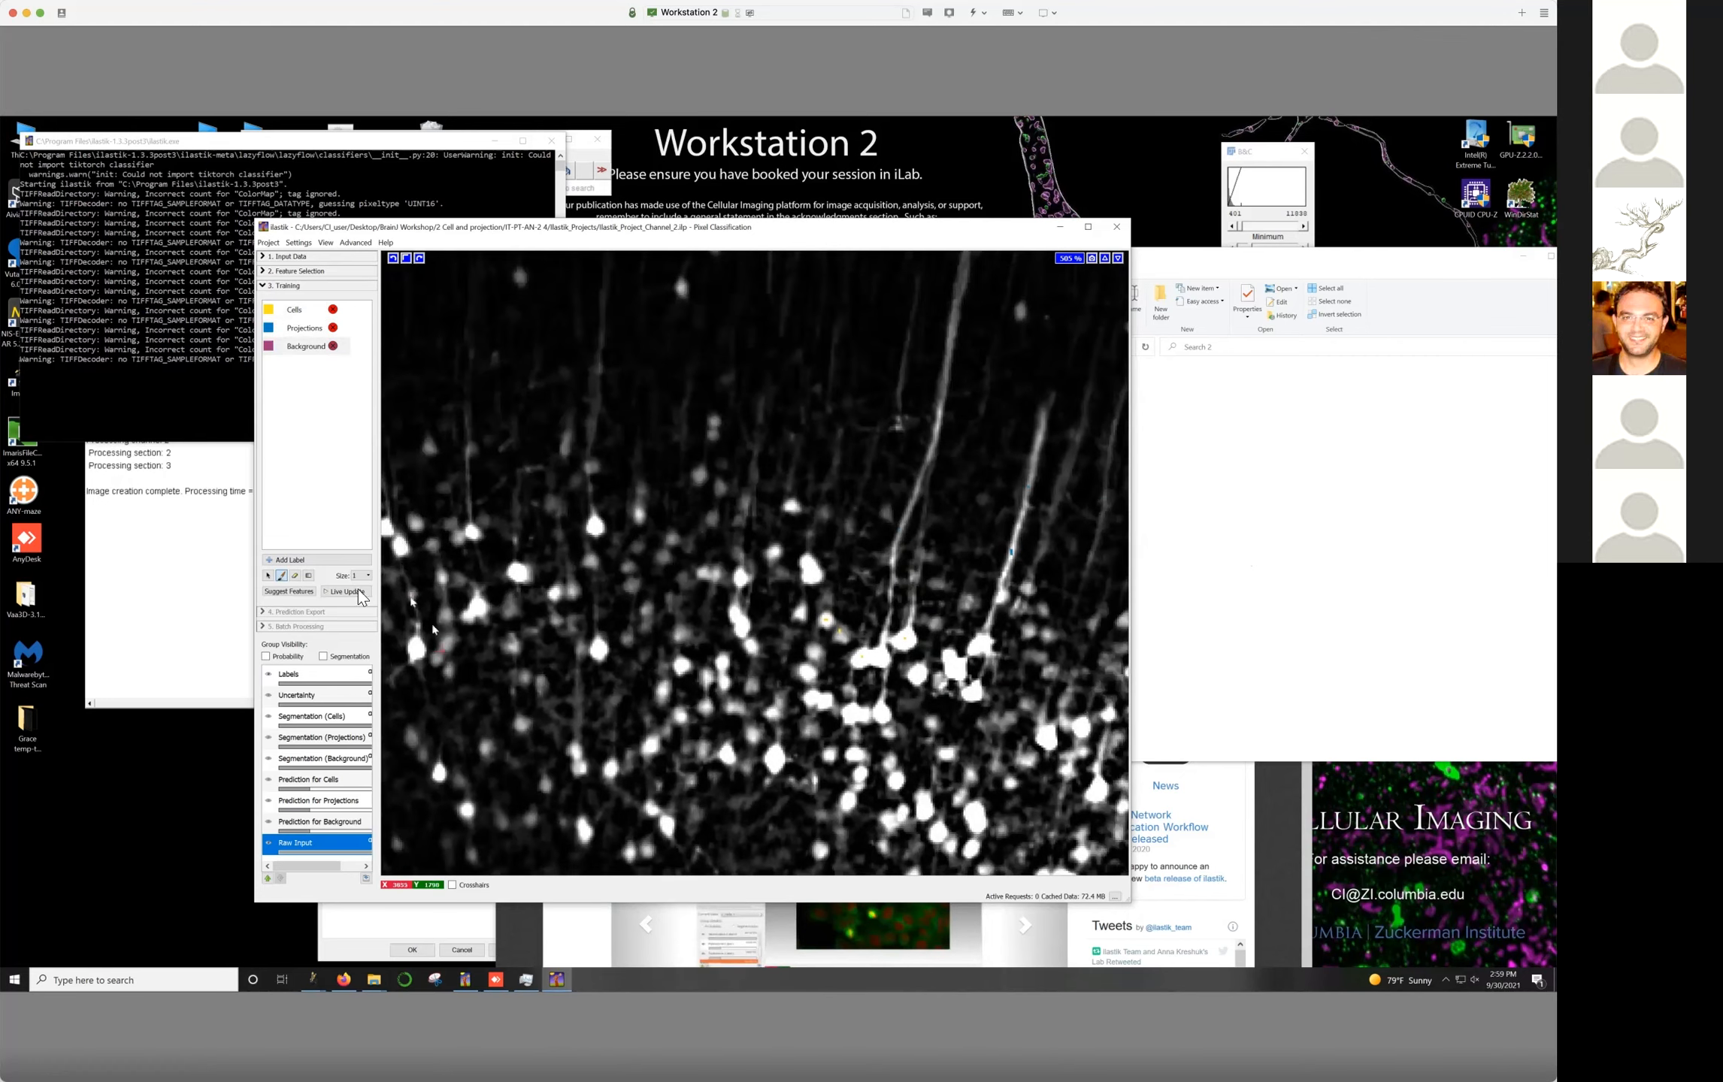
pyautogui.click(338, 591)
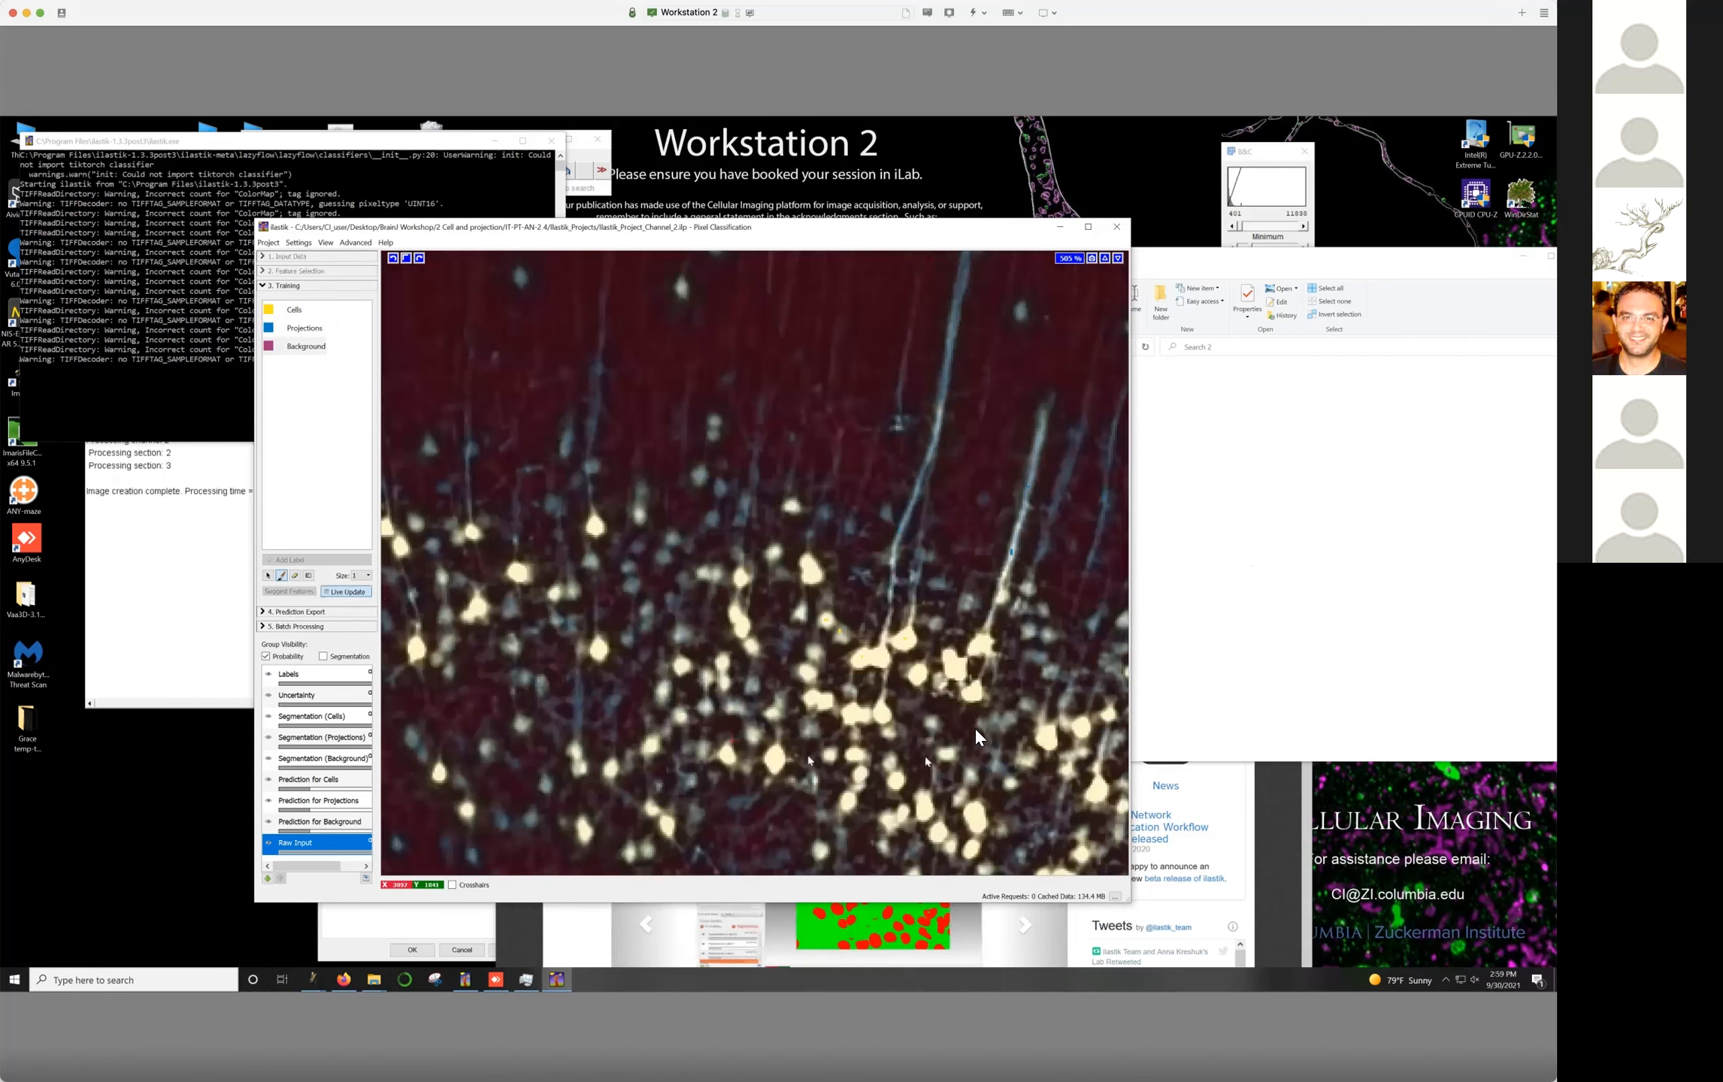
pyautogui.moveTo(969, 721); pyautogui.dragTo(857, 628)
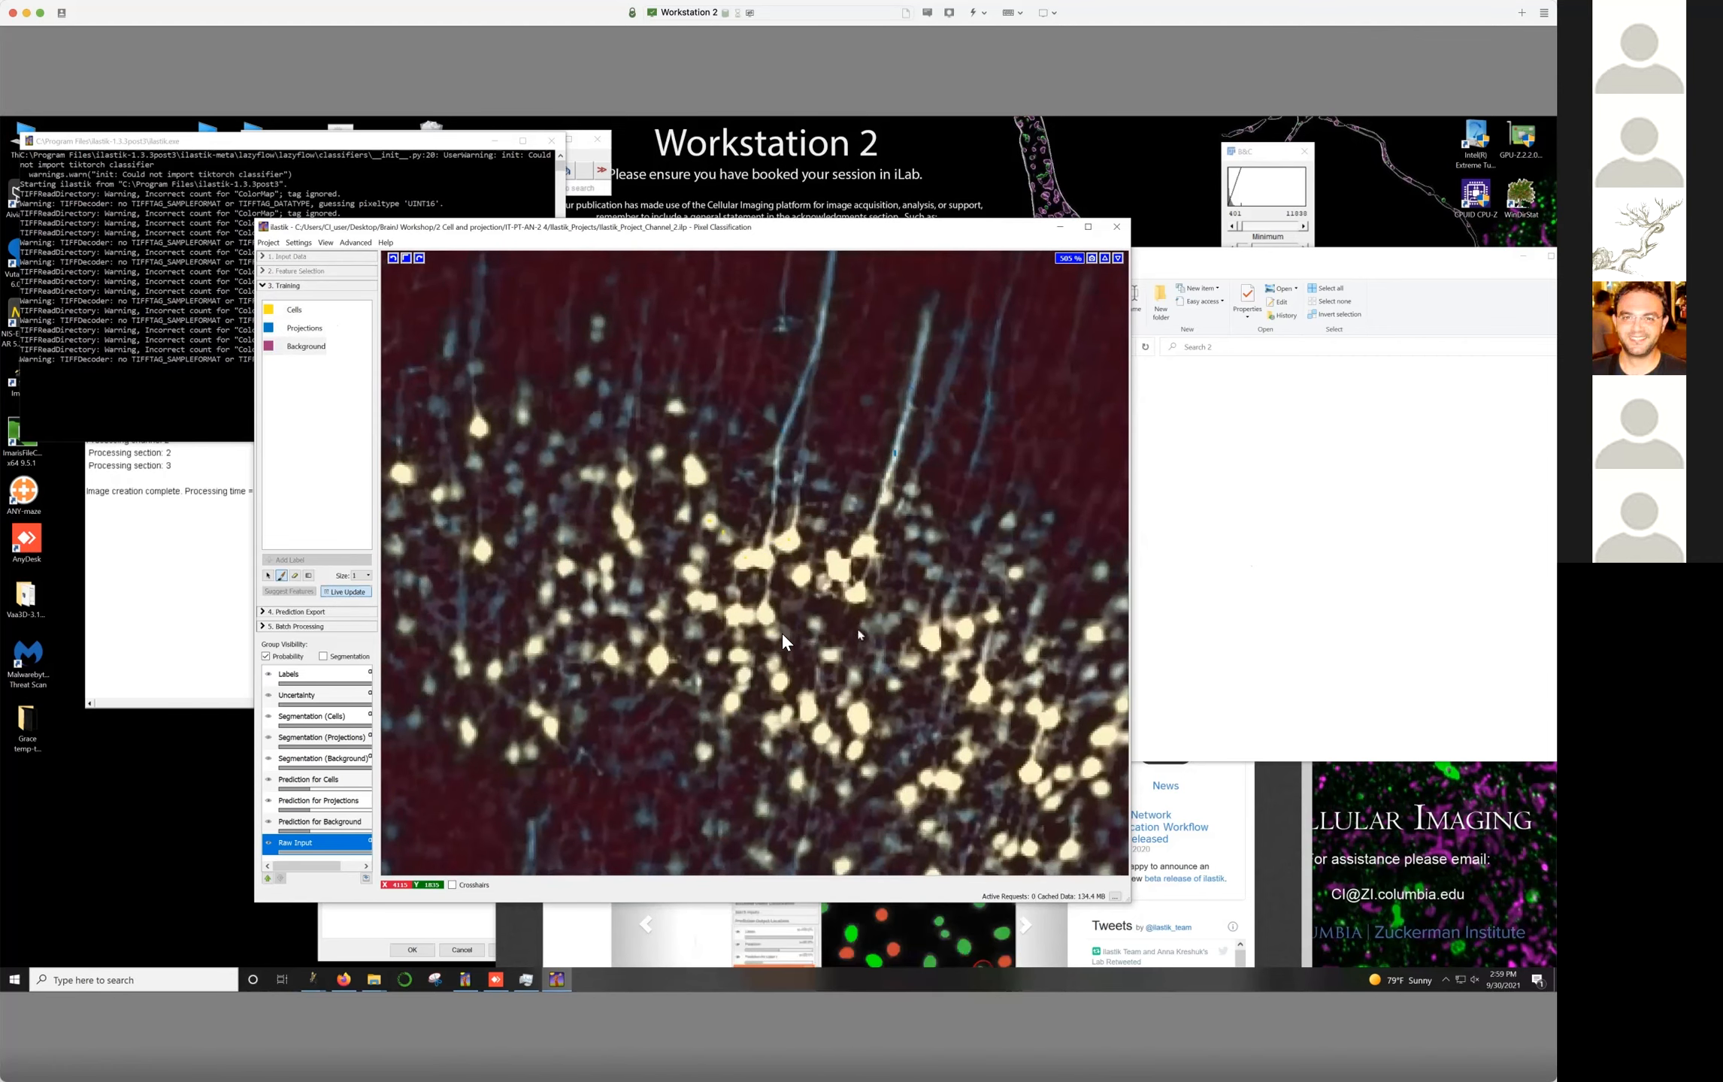
# Add Cells labels on several fainter cell bodies and a Projections label on a faint fibre above the cell layer
pyautogui.click(295, 310)
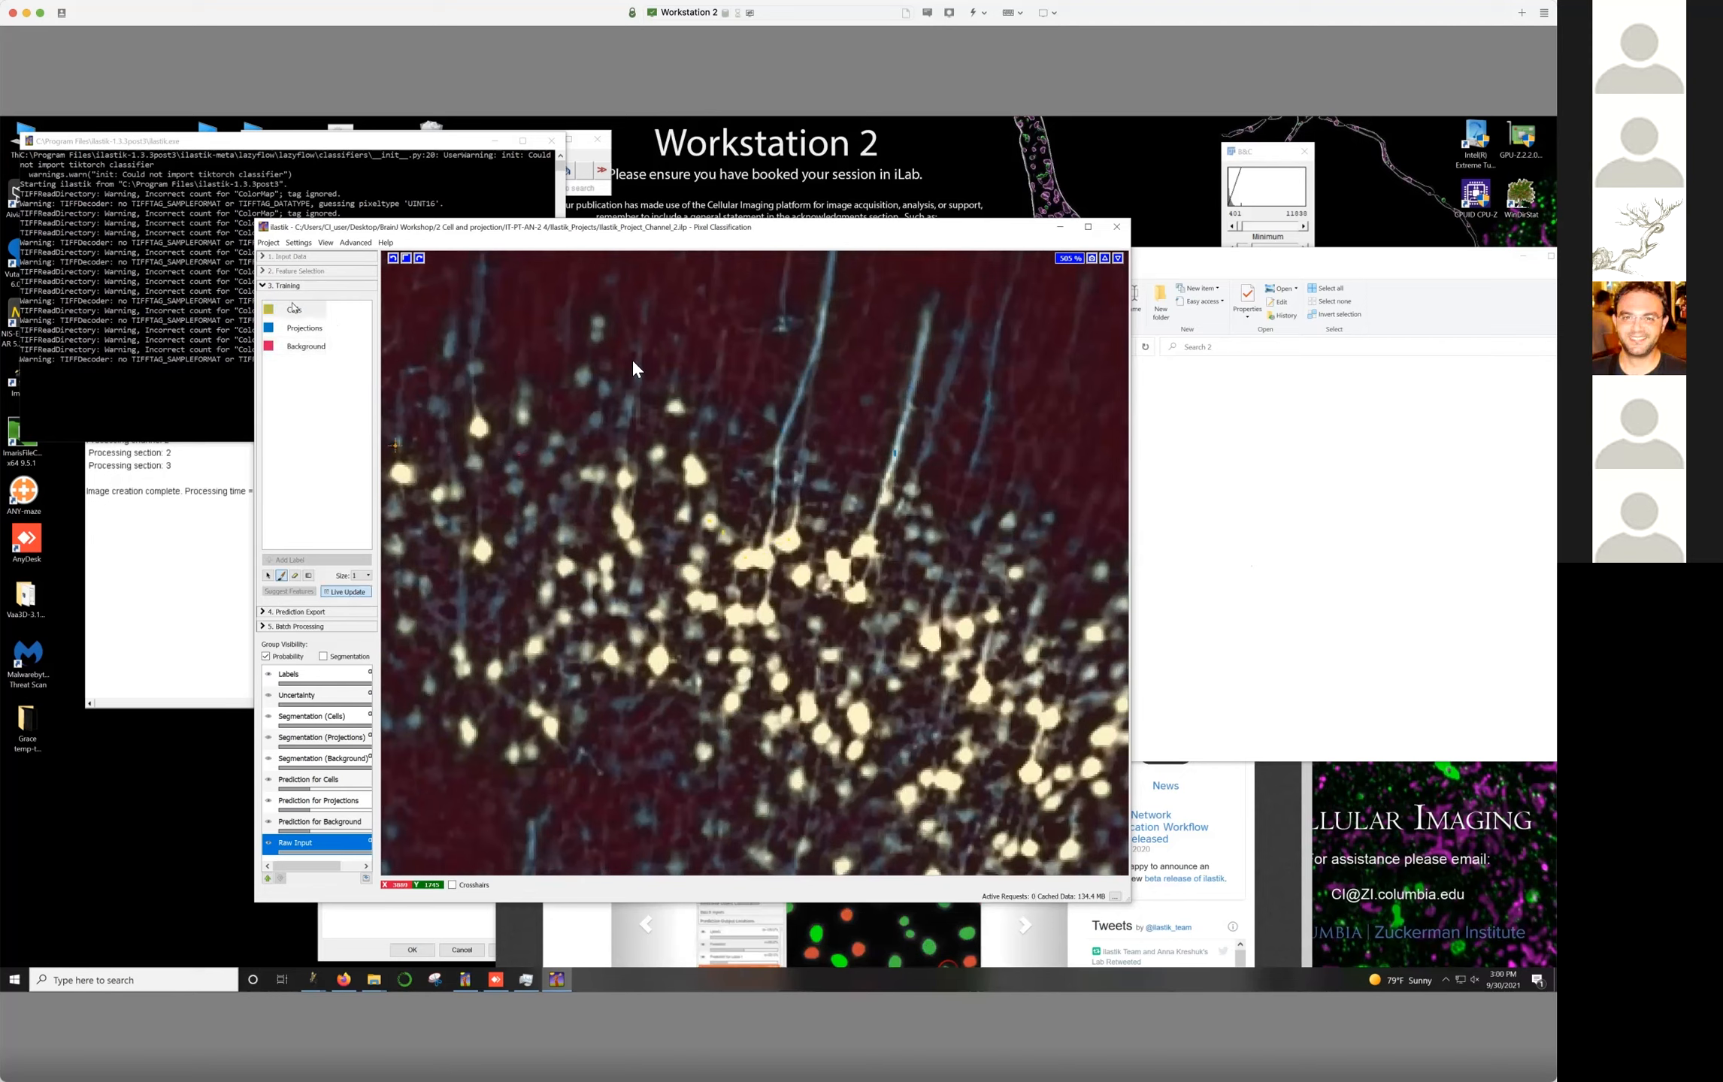
pyautogui.click(708, 415)
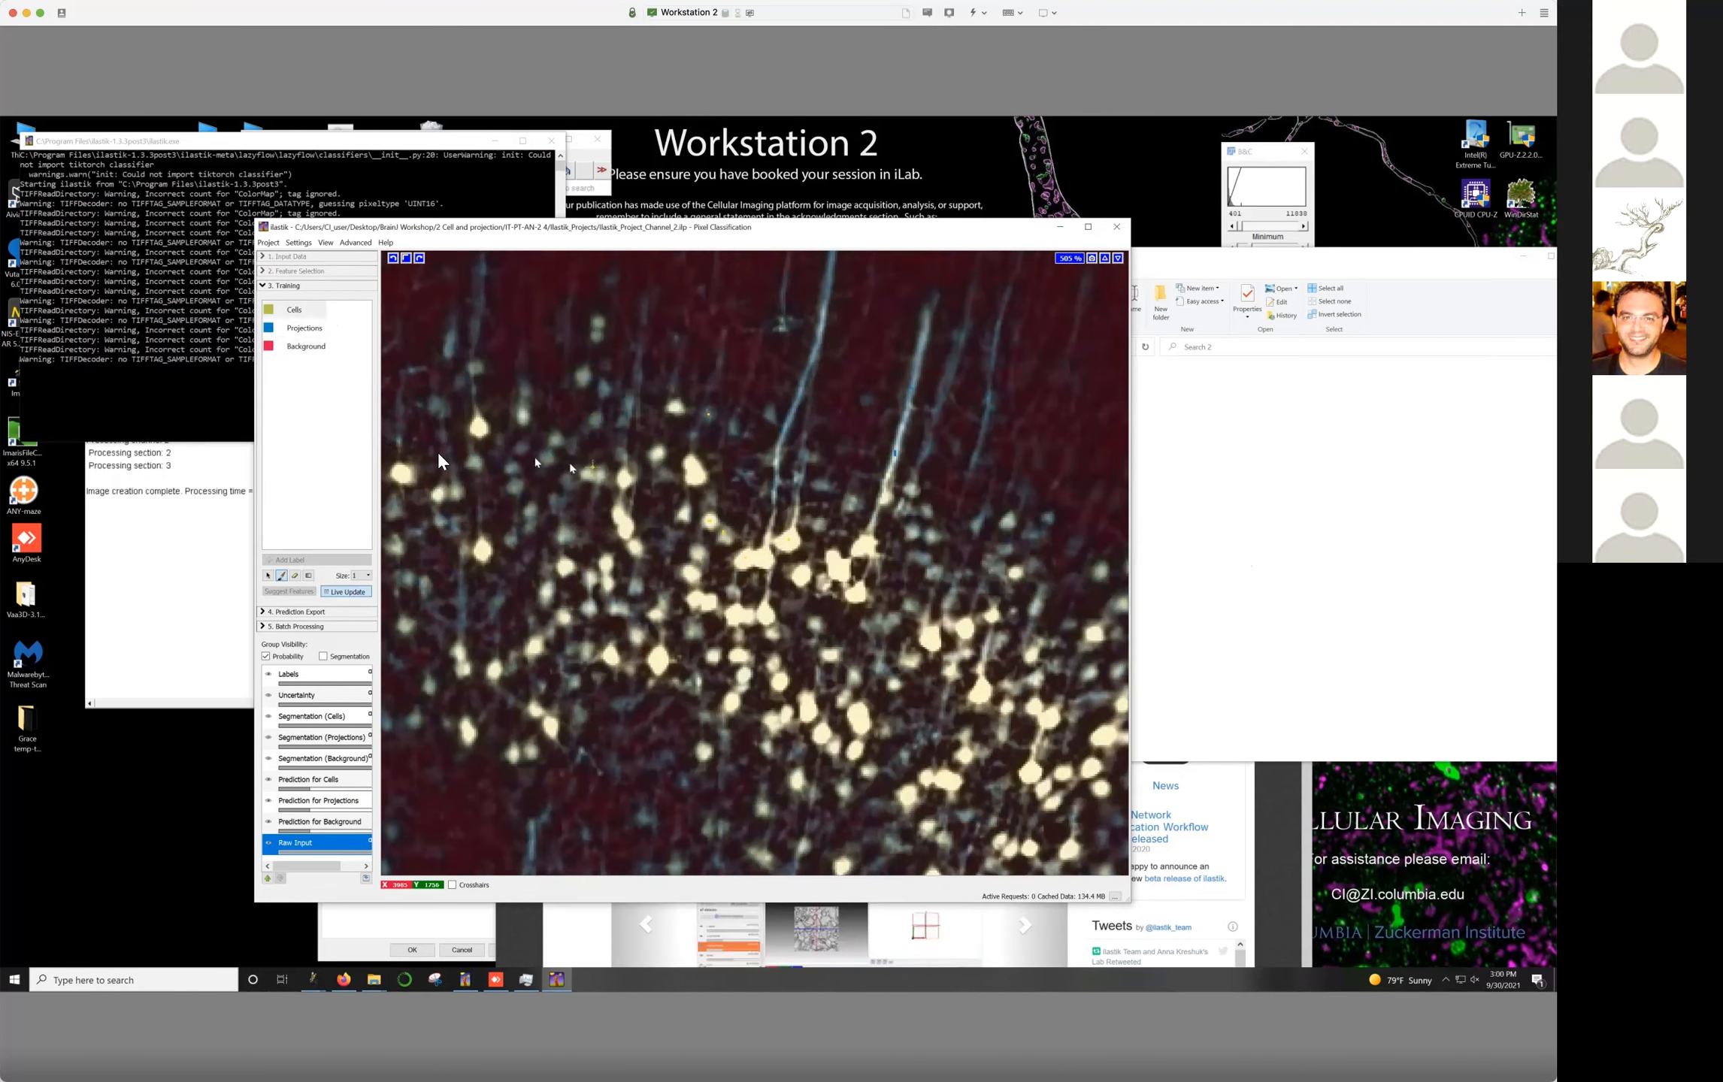
pyautogui.click(602, 386)
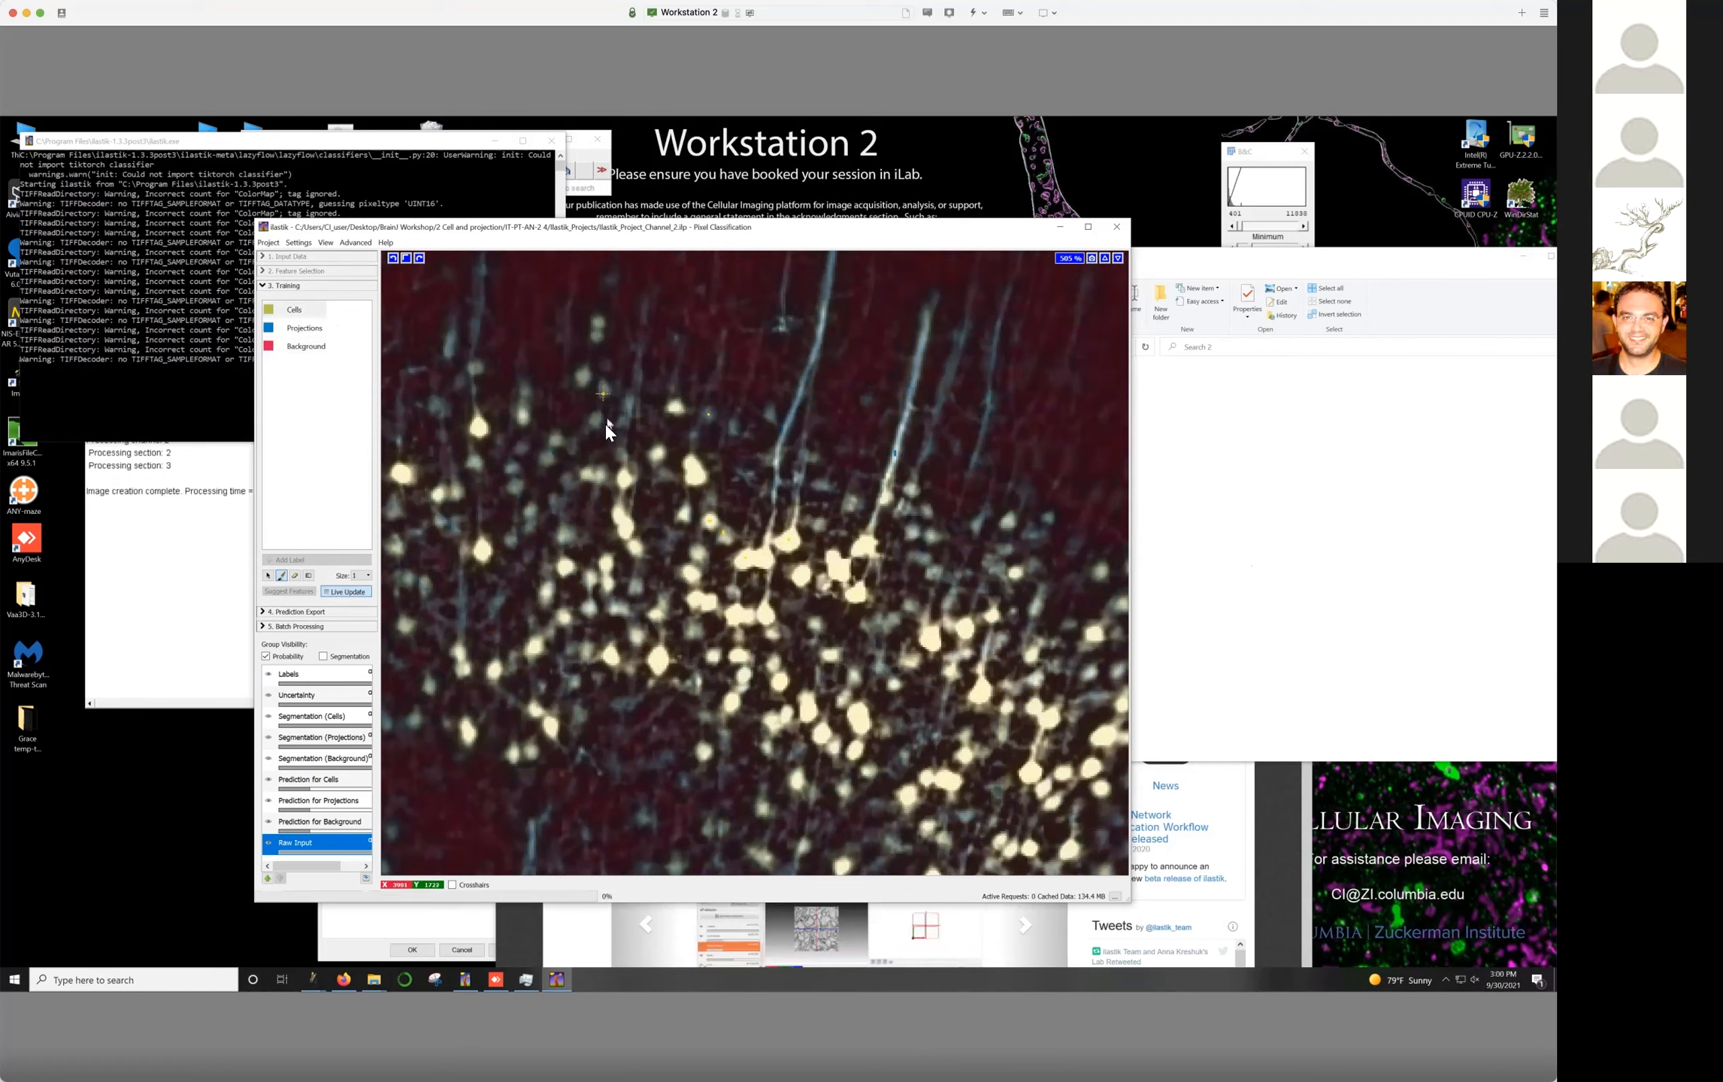
pyautogui.click(498, 601)
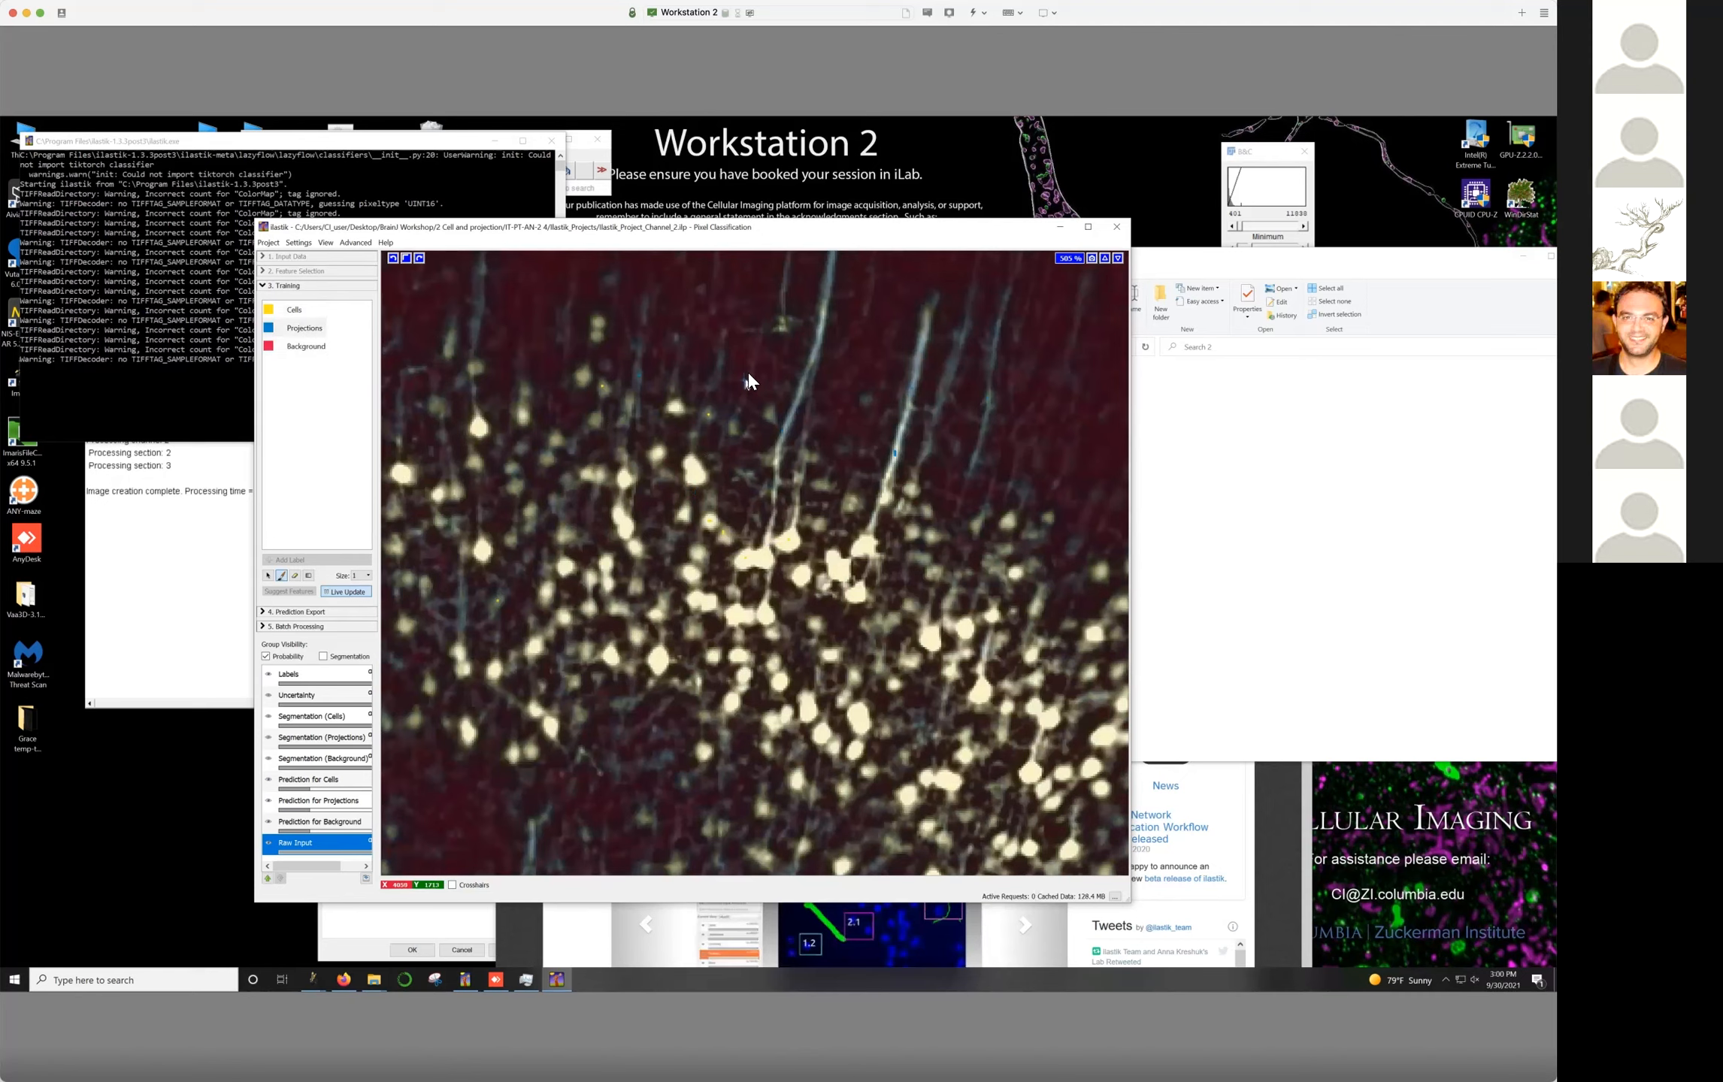
pyautogui.click(682, 349)
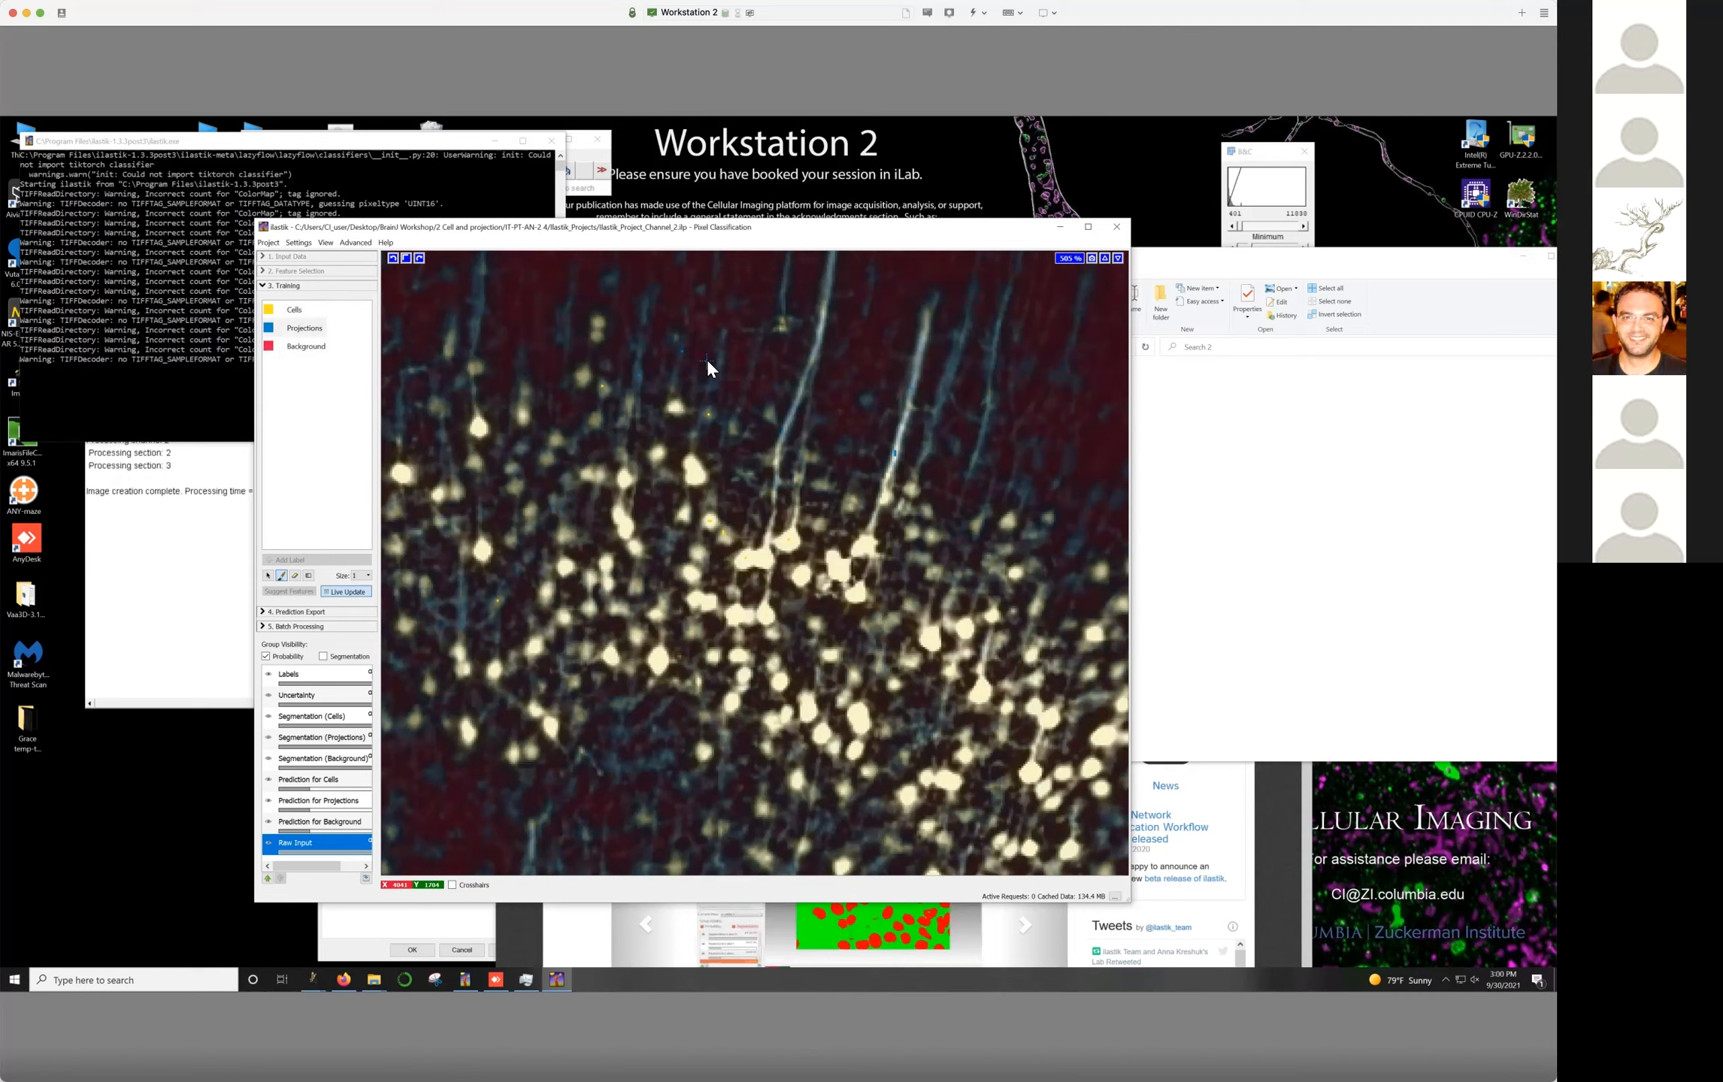
# Add a Background label in the gap beside the bright cell bodies and review the updated prediction across the cell layer
pyautogui.click(306, 350)
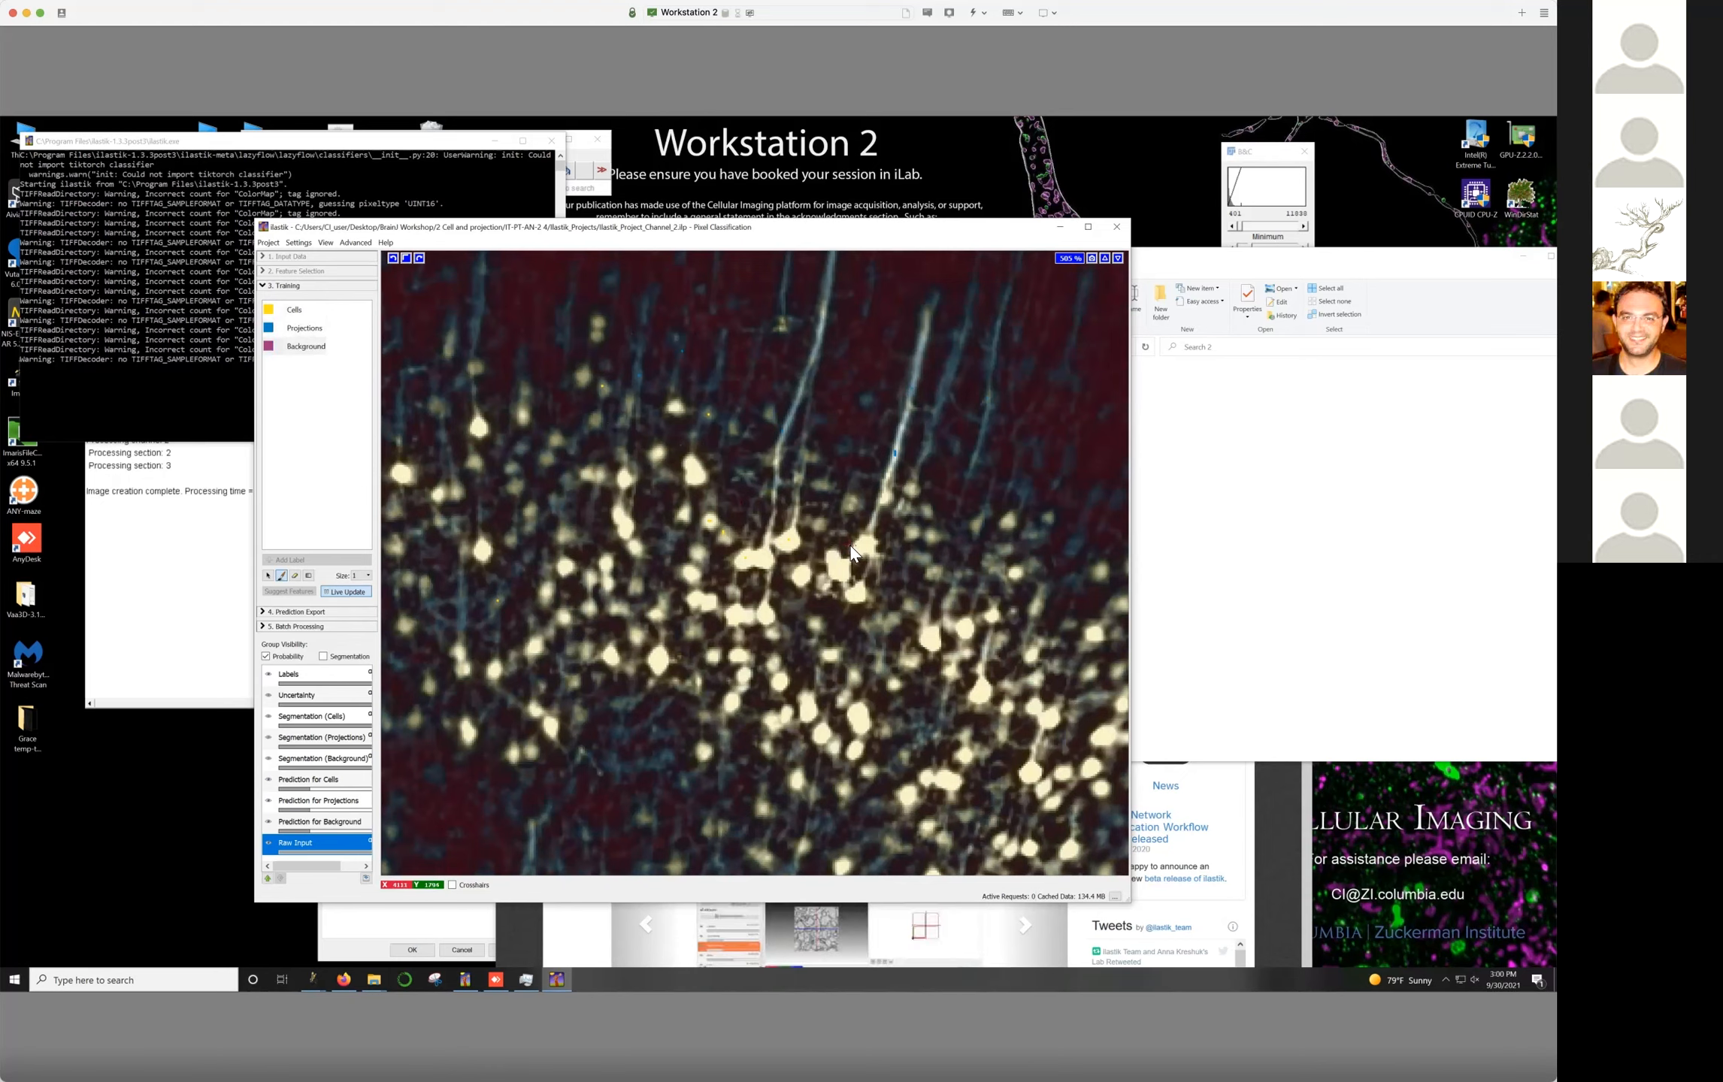
pyautogui.scroll(5, 851, 546)
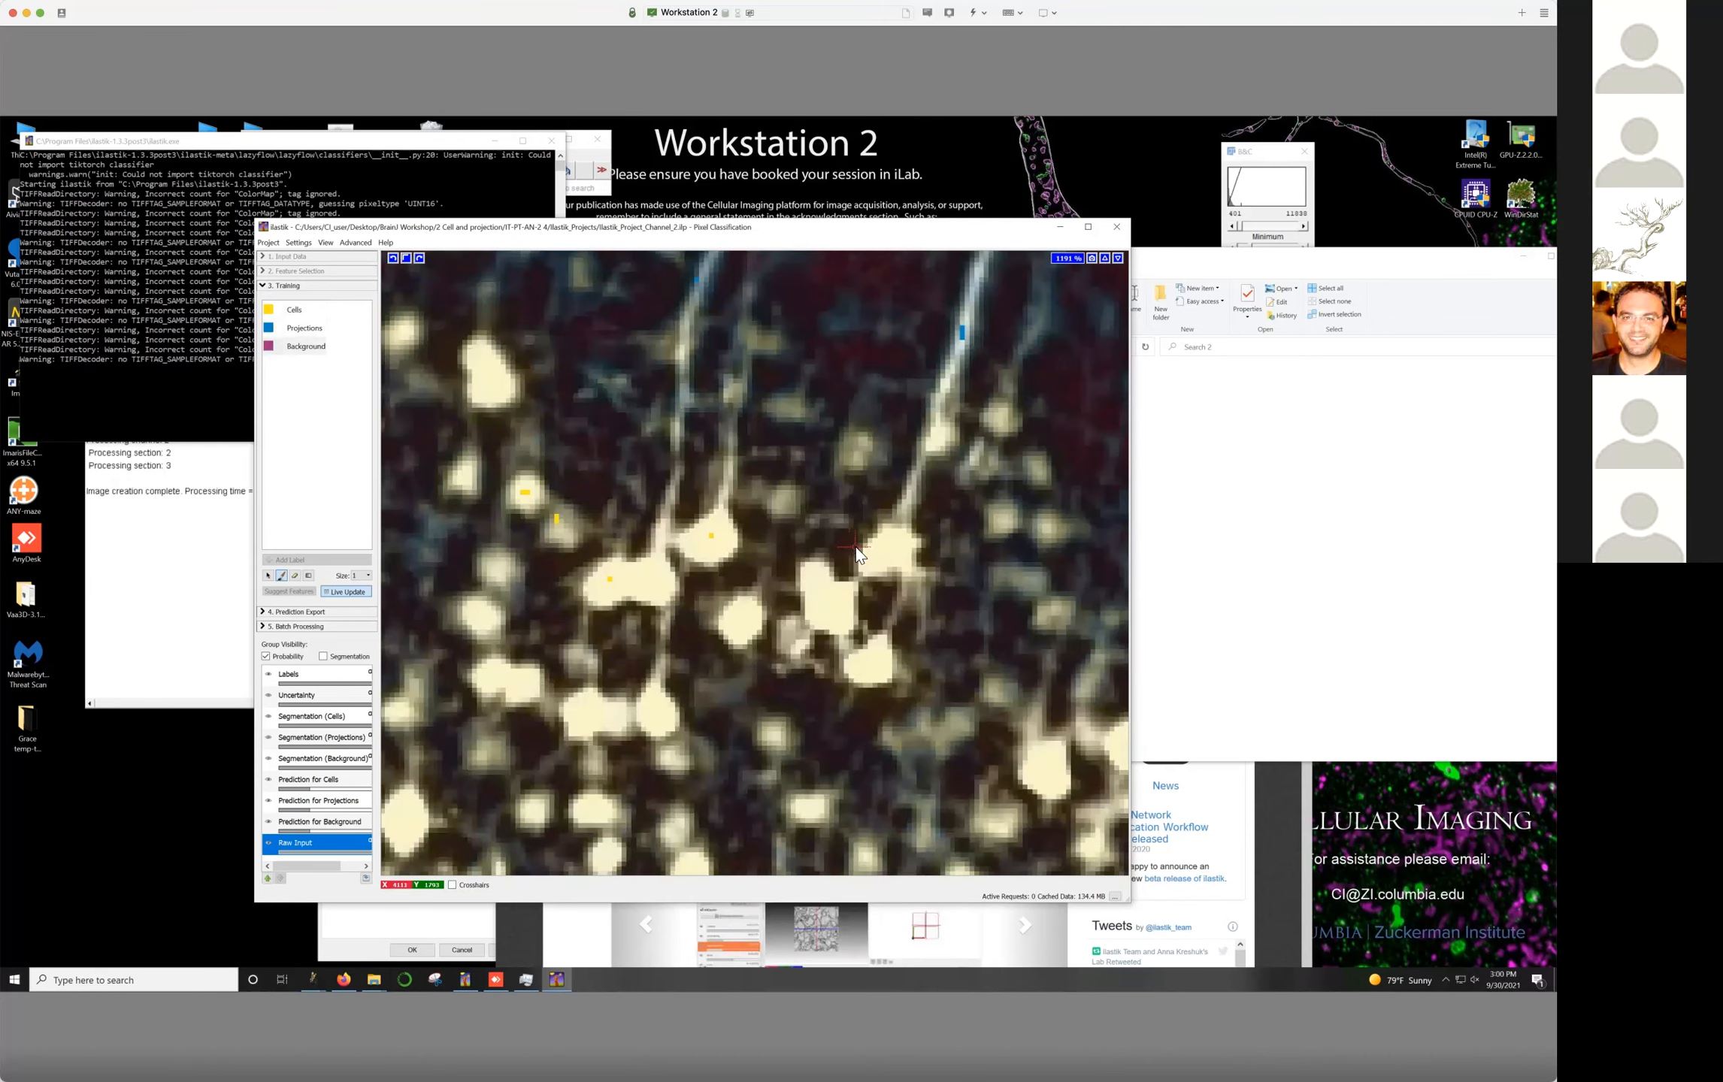
pyautogui.click(856, 546)
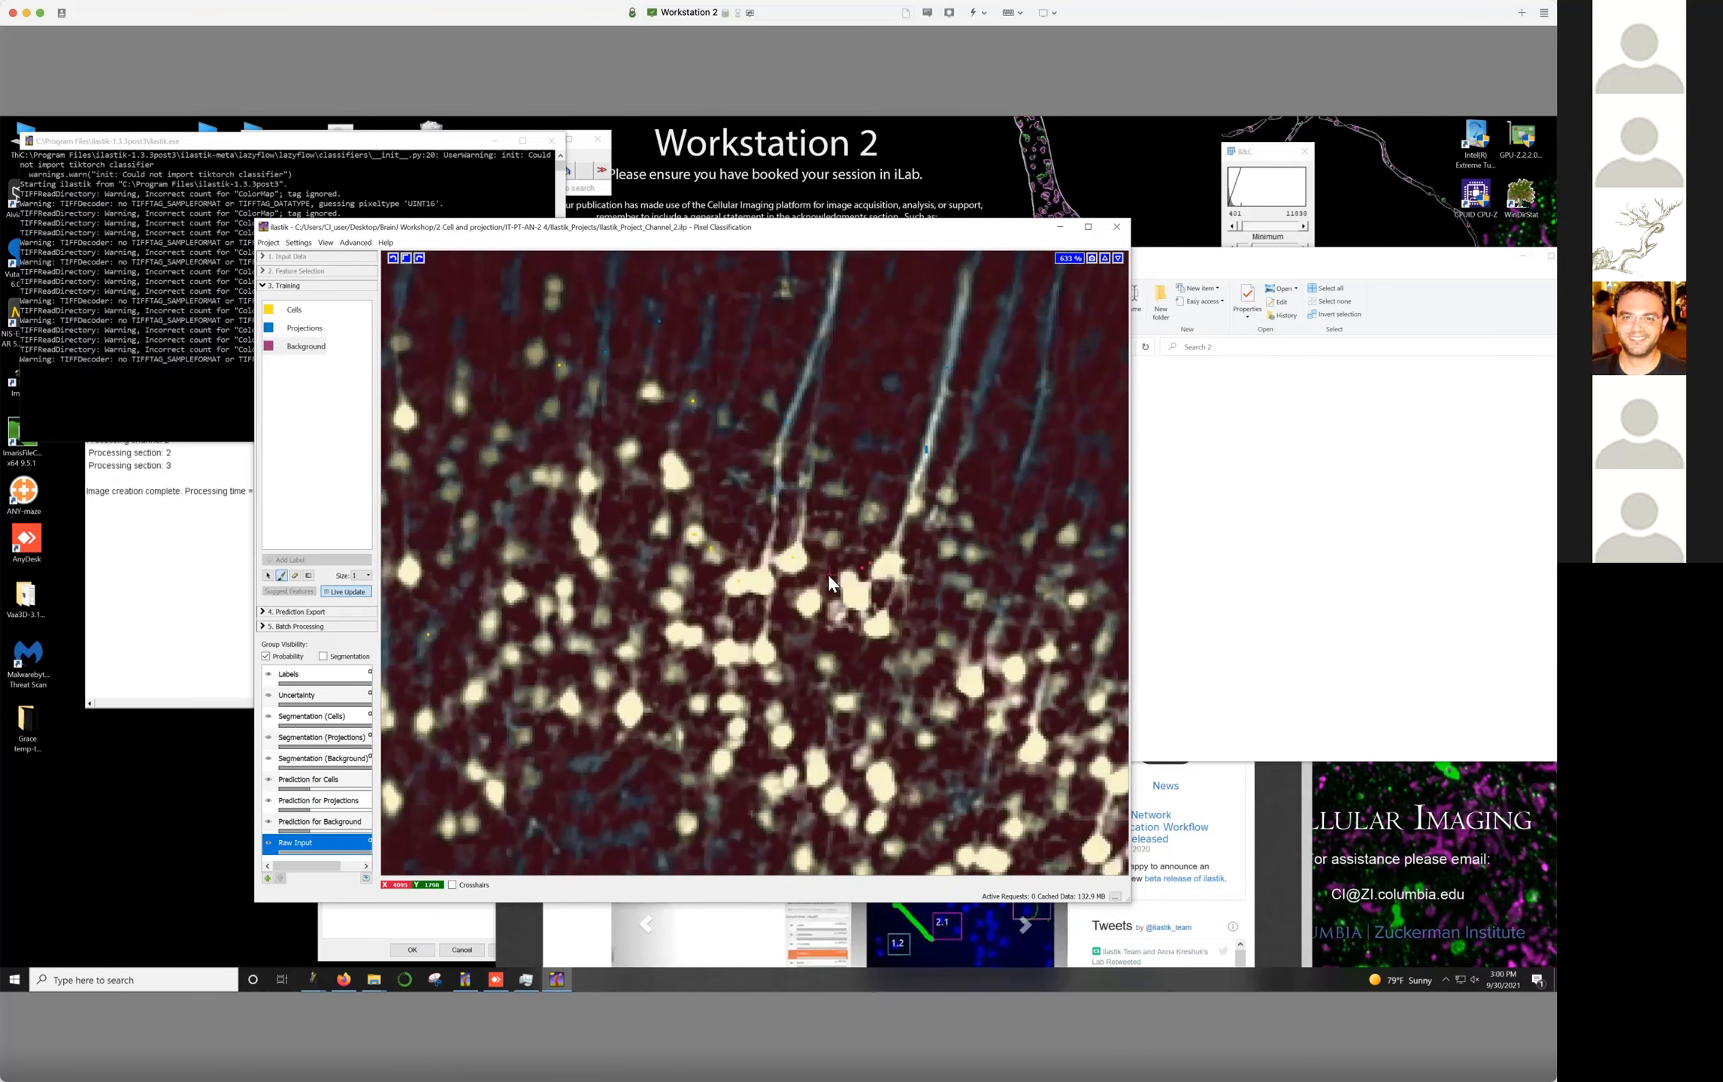
pyautogui.scroll(-2, 828, 574)
pyautogui.scroll(-3, 827, 574)
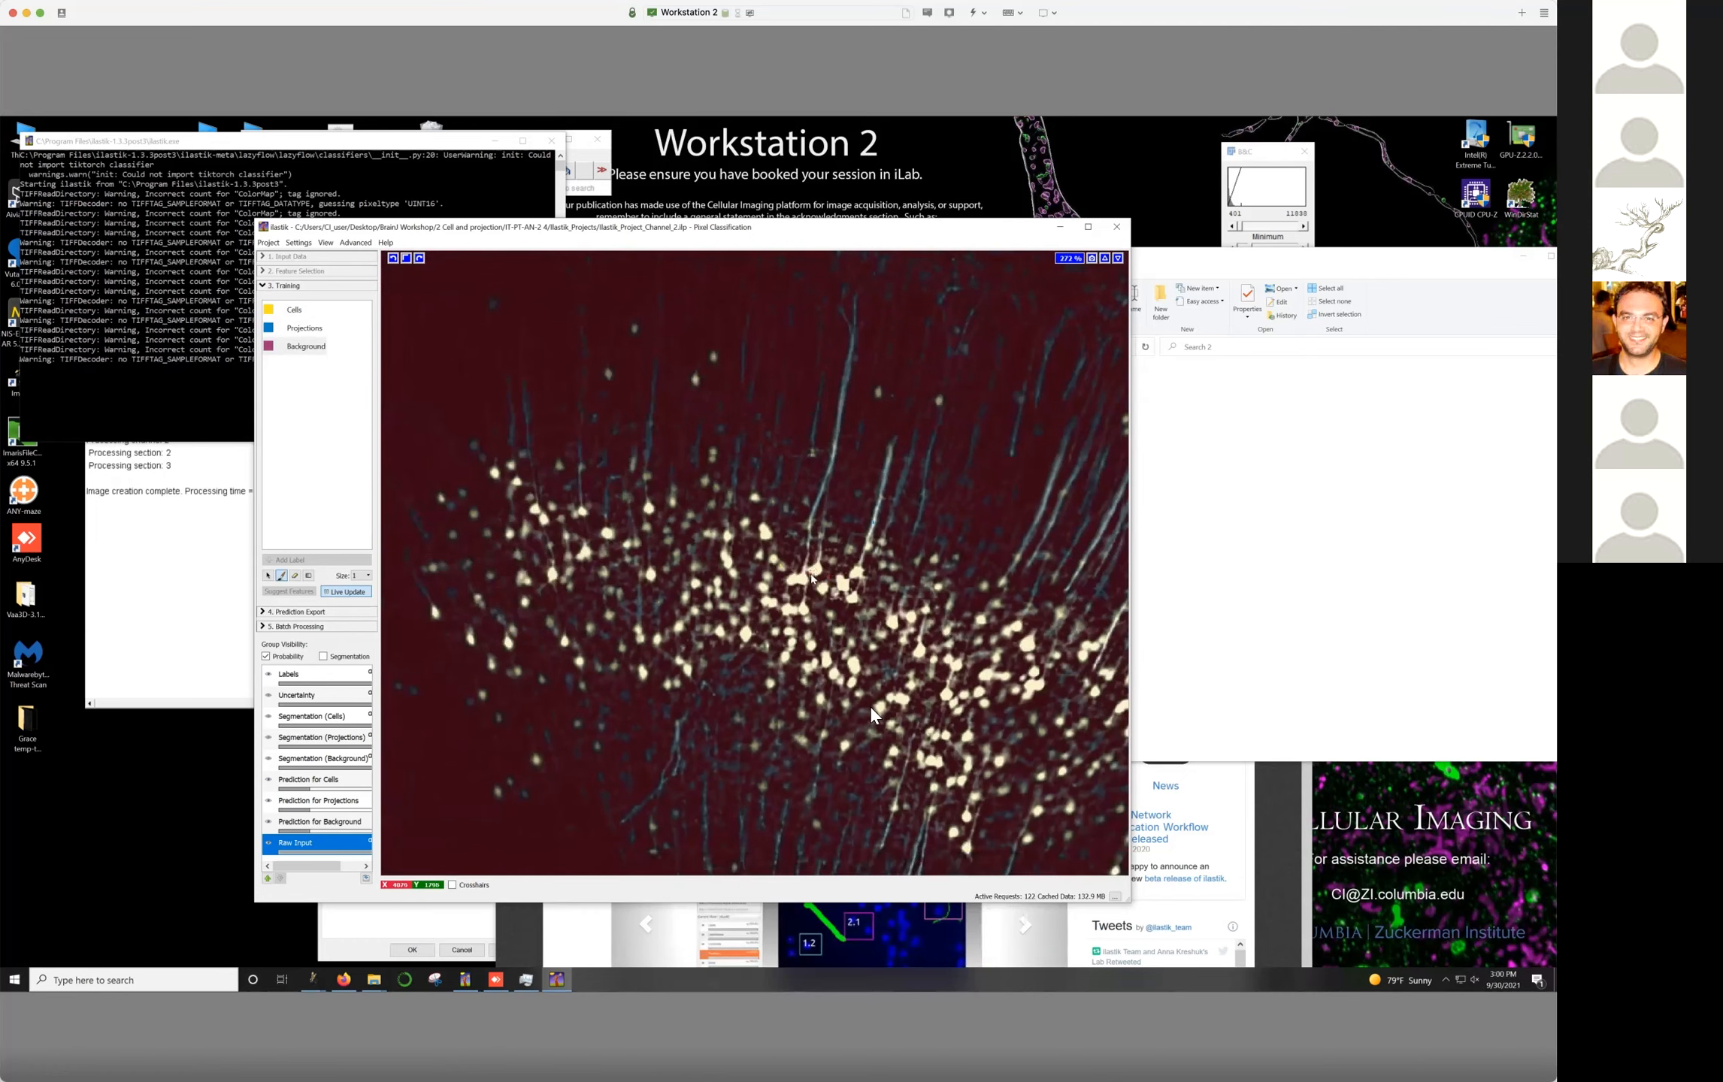
# Examine the live predictions along the fibre bundles beyond the cell layer and out to the edge of the section
pyautogui.moveTo(763, 784); pyautogui.dragTo(564, 391)
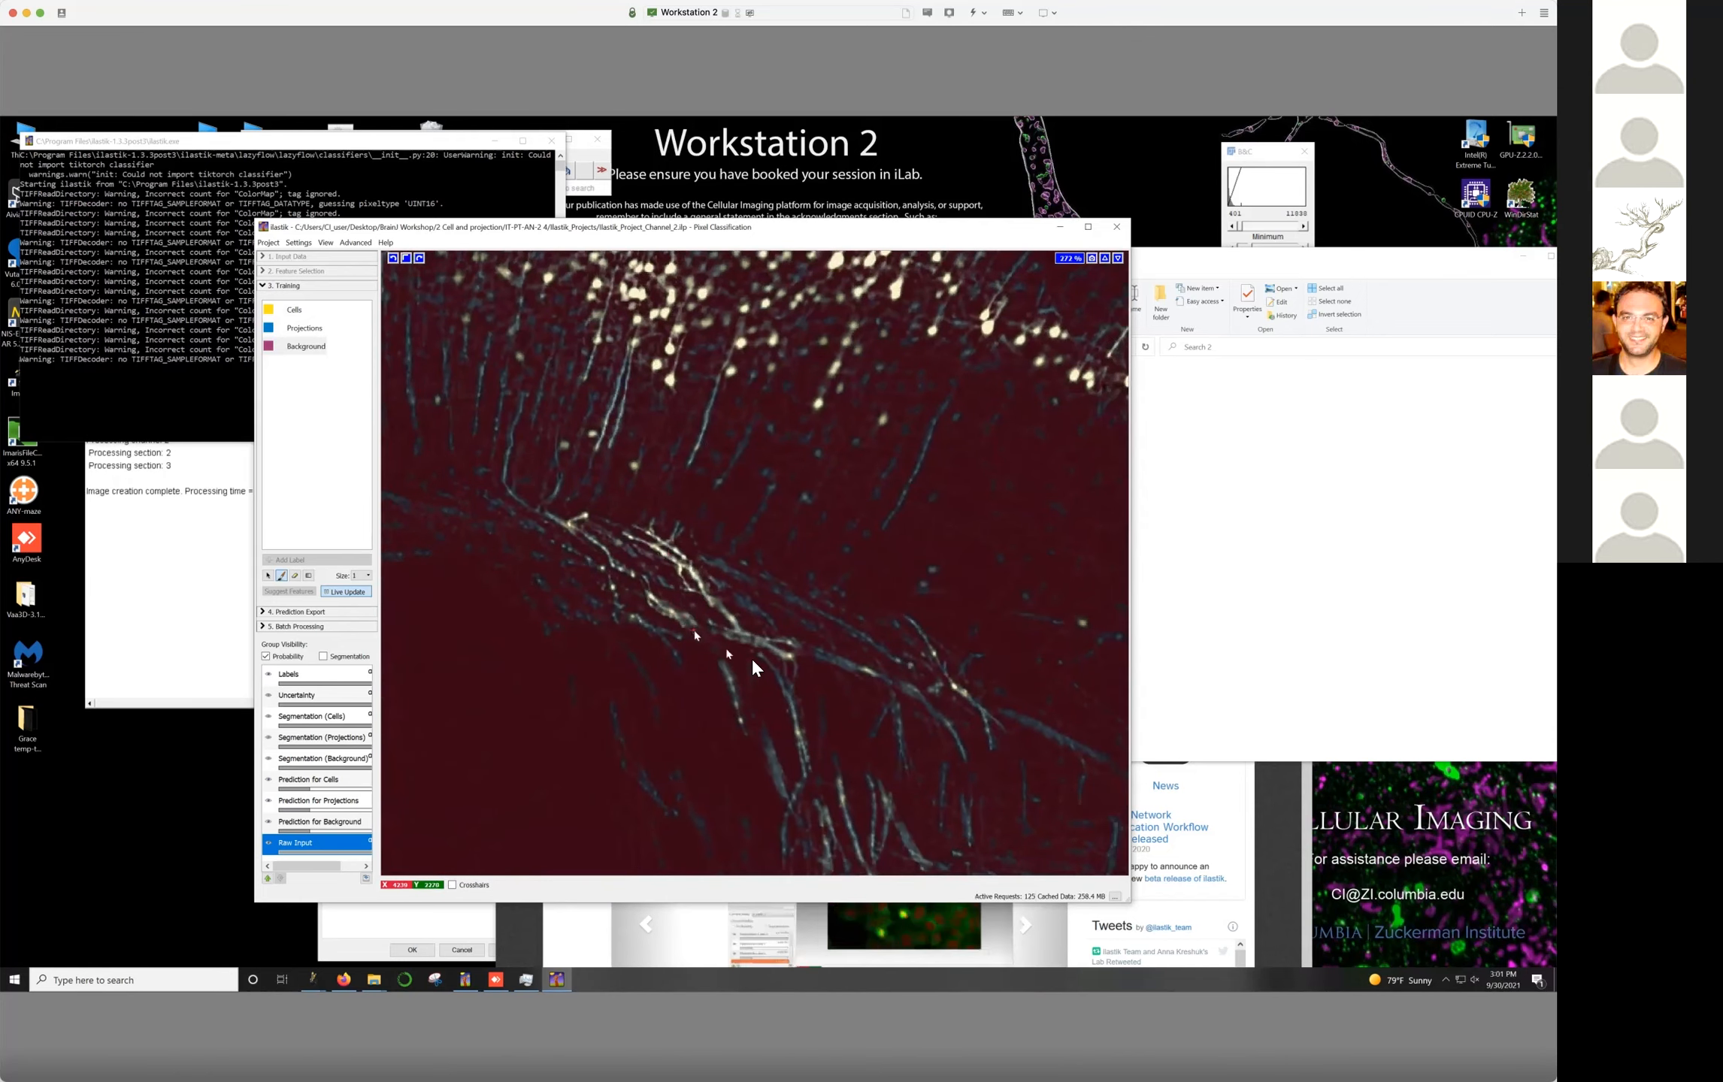
pyautogui.moveTo(797, 652); pyautogui.dragTo(719, 377)
pyautogui.moveTo(942, 745); pyautogui.dragTo(692, 465)
pyautogui.moveTo(821, 699); pyautogui.dragTo(671, 469)
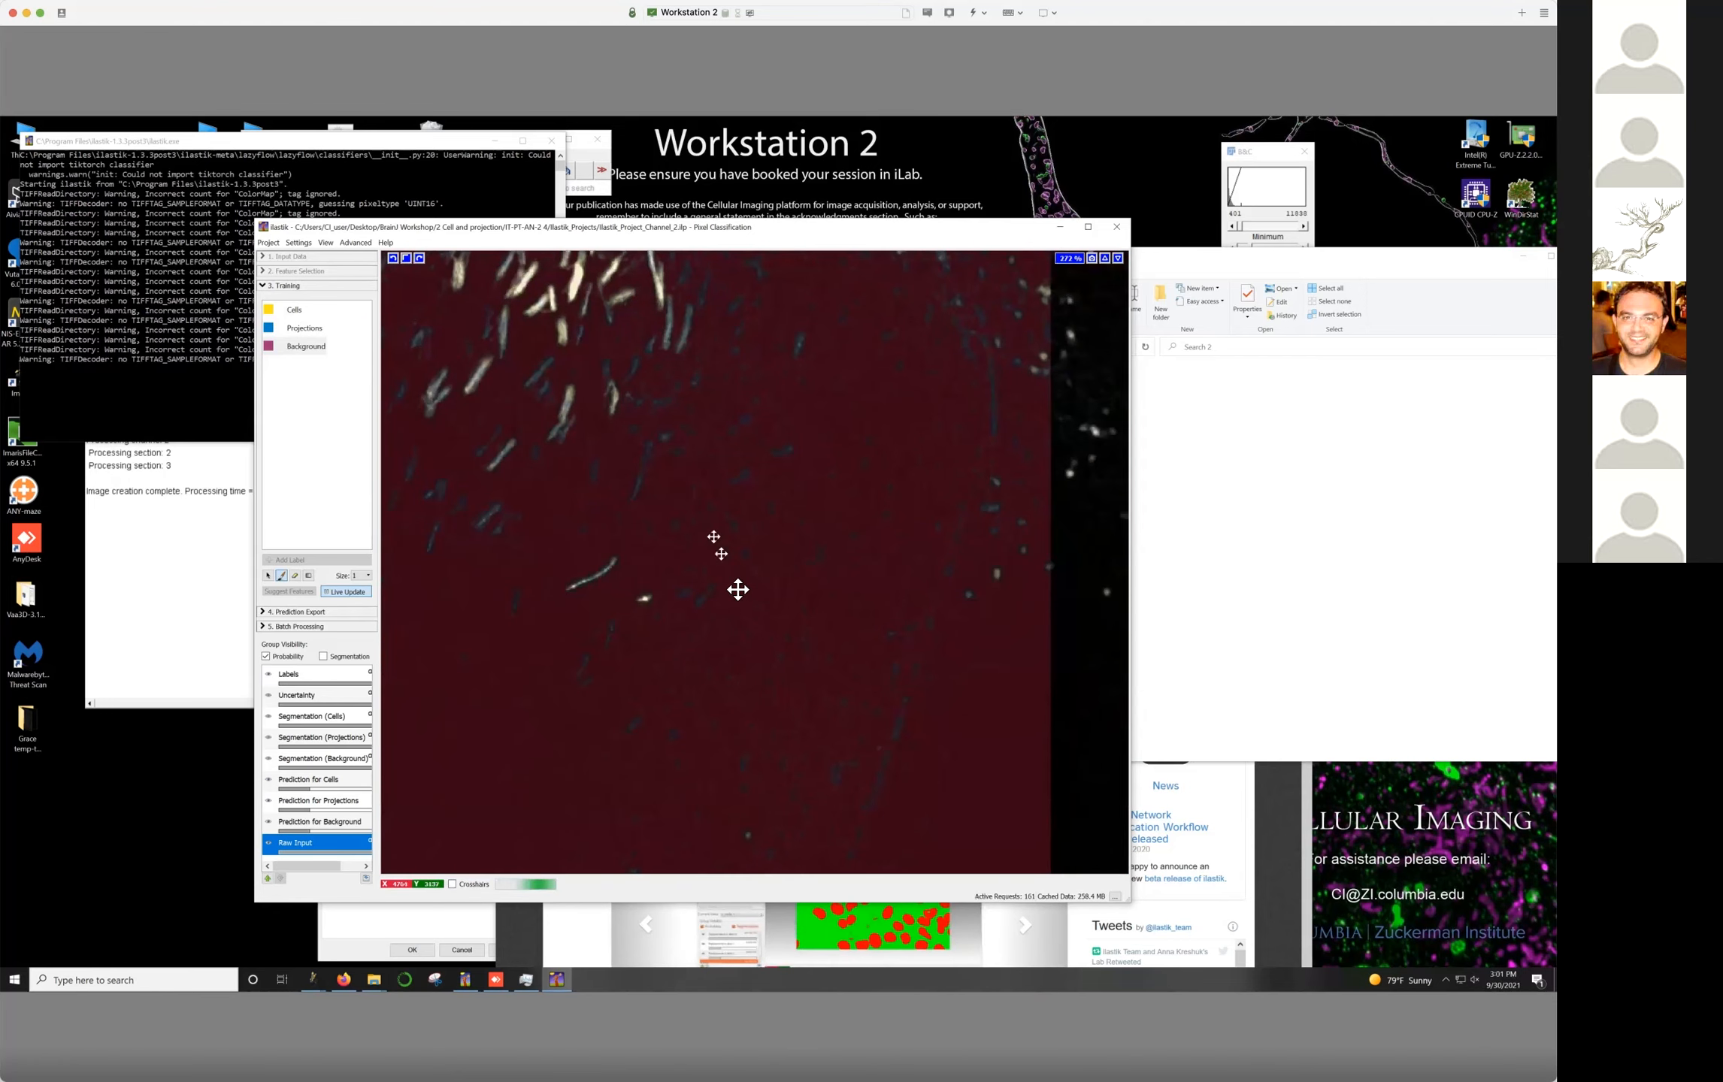
pyautogui.moveTo(738, 590); pyautogui.dragTo(742, 597)
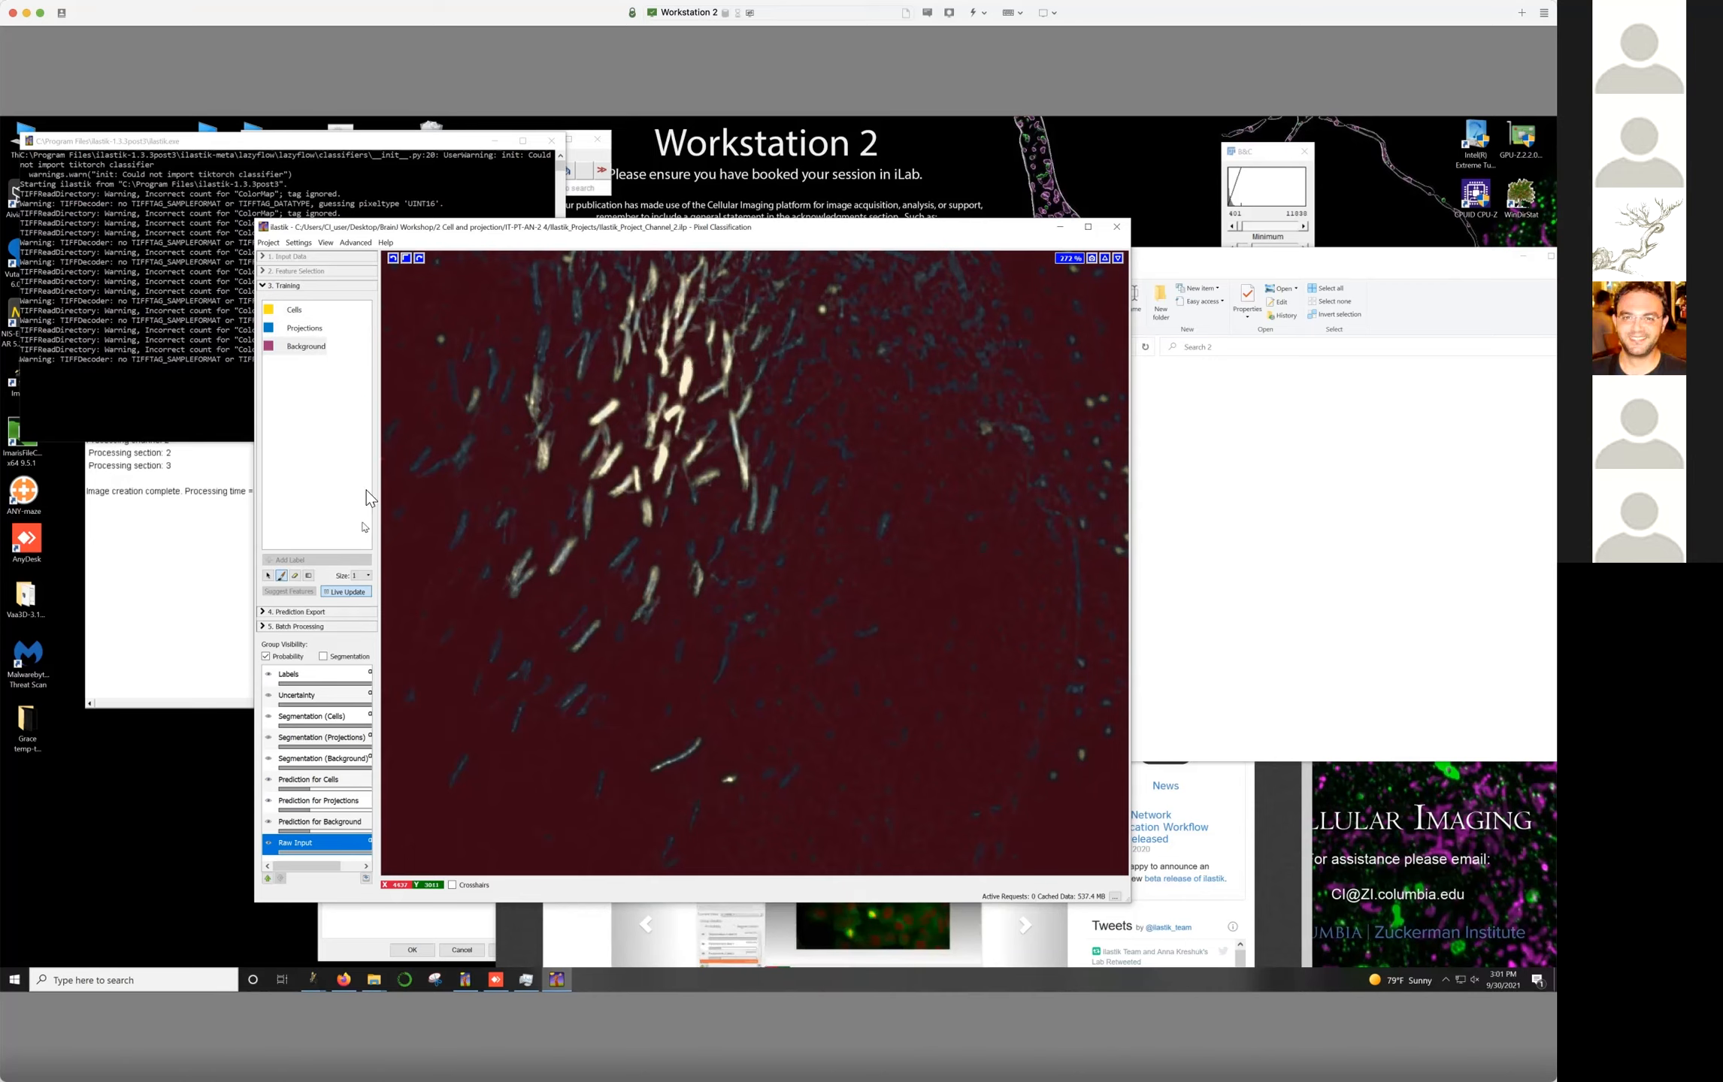
# Close the ilastik project, discarding the unsaved changes, and return to the 1_Initial Example folder in File Explorer
pyautogui.click(1117, 227)
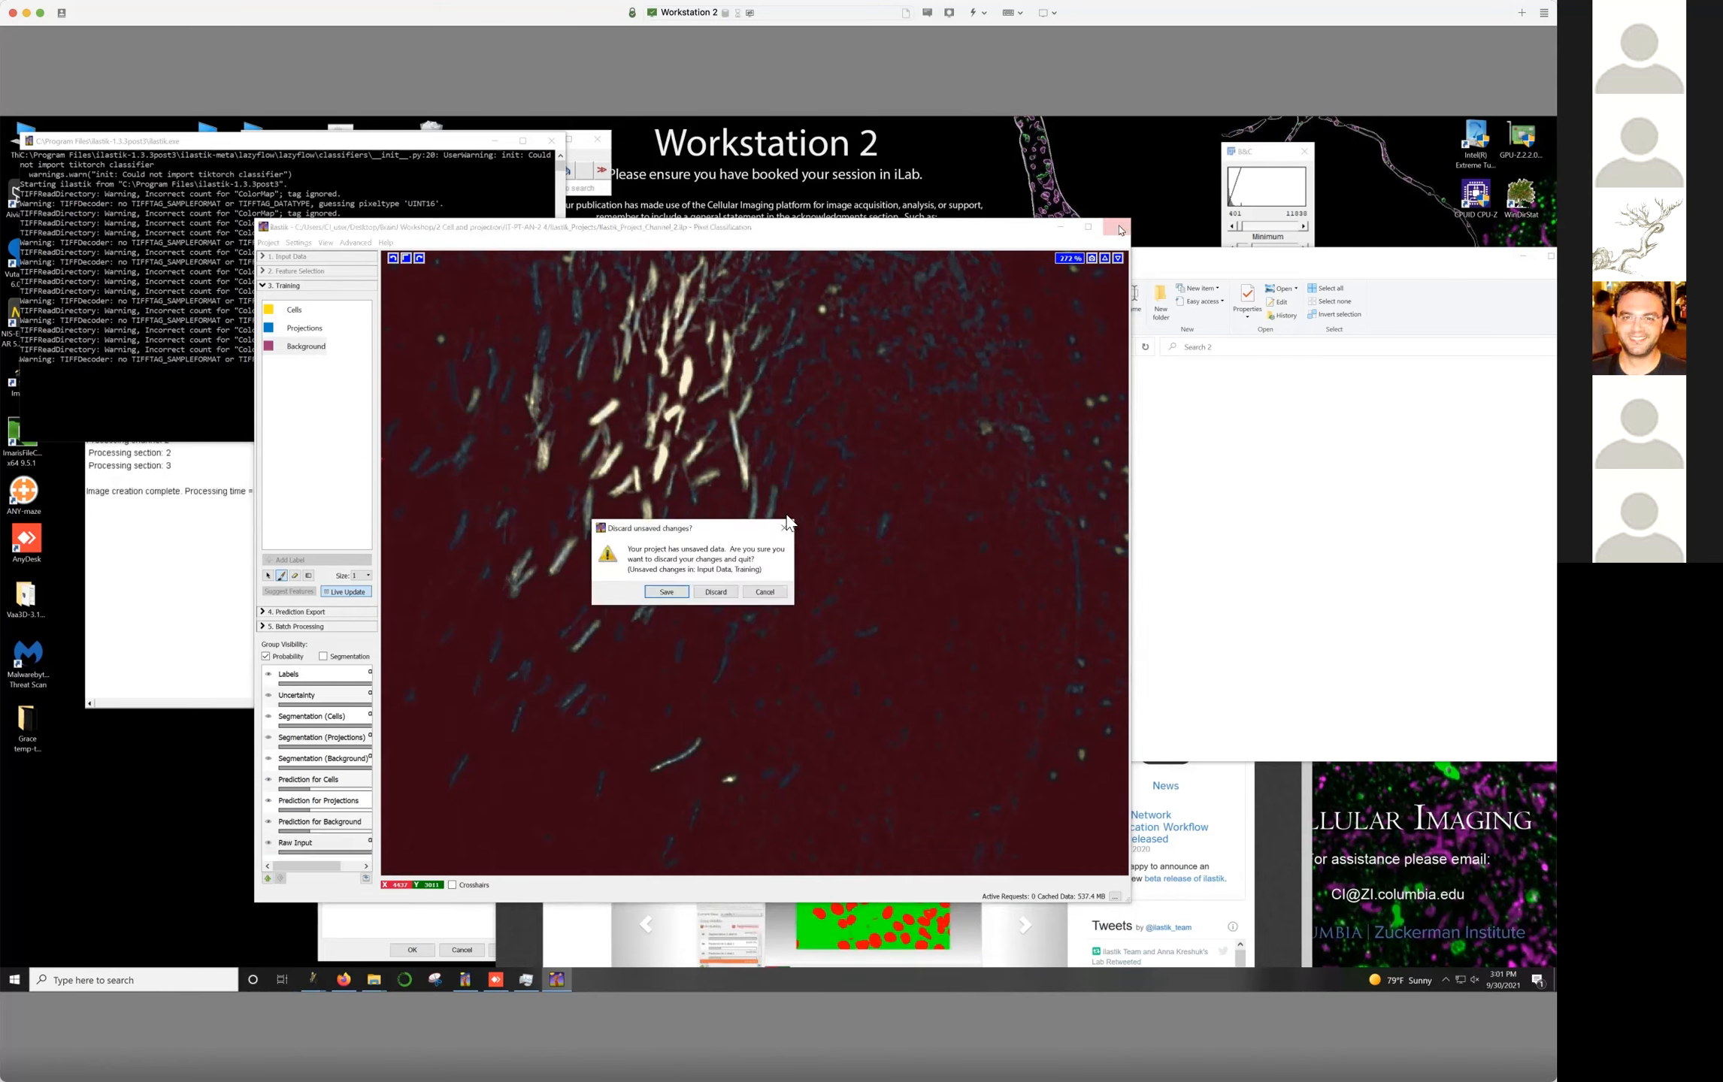
pyautogui.click(715, 592)
pyautogui.moveTo(1155, 260); pyautogui.dragTo(804, 241)
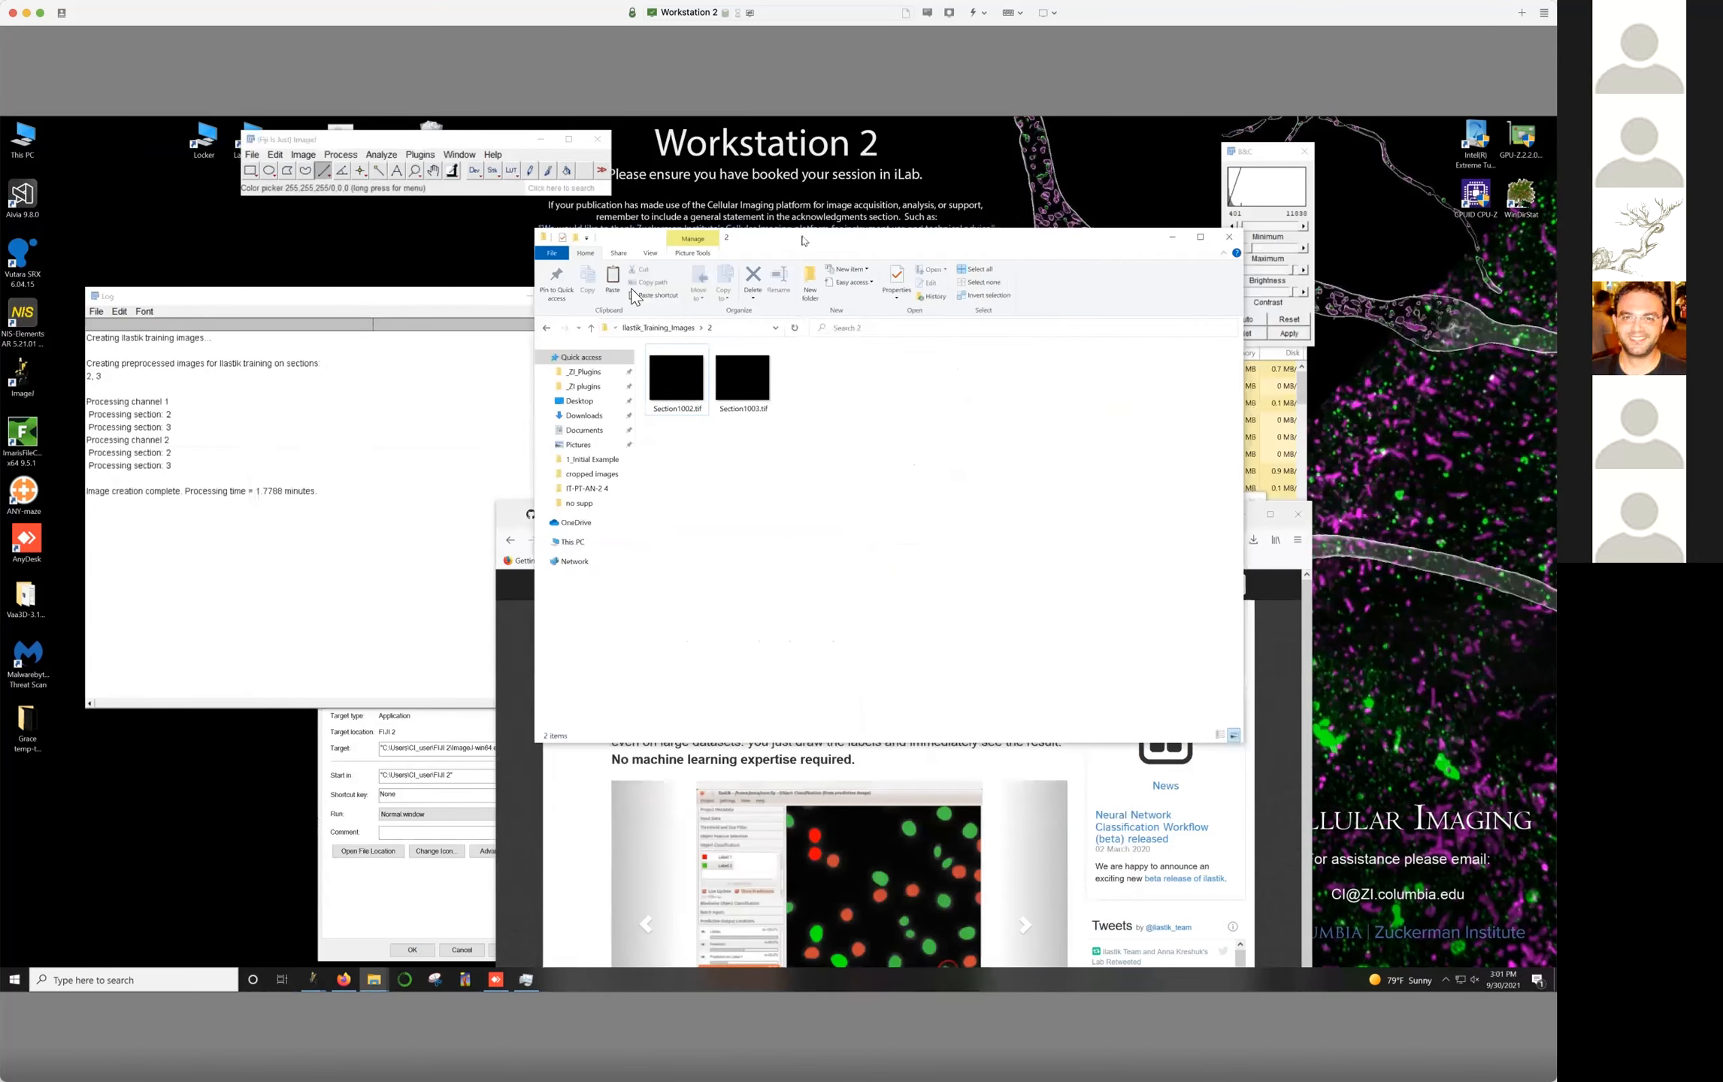
pyautogui.click(544, 330)
pyautogui.click(544, 330)
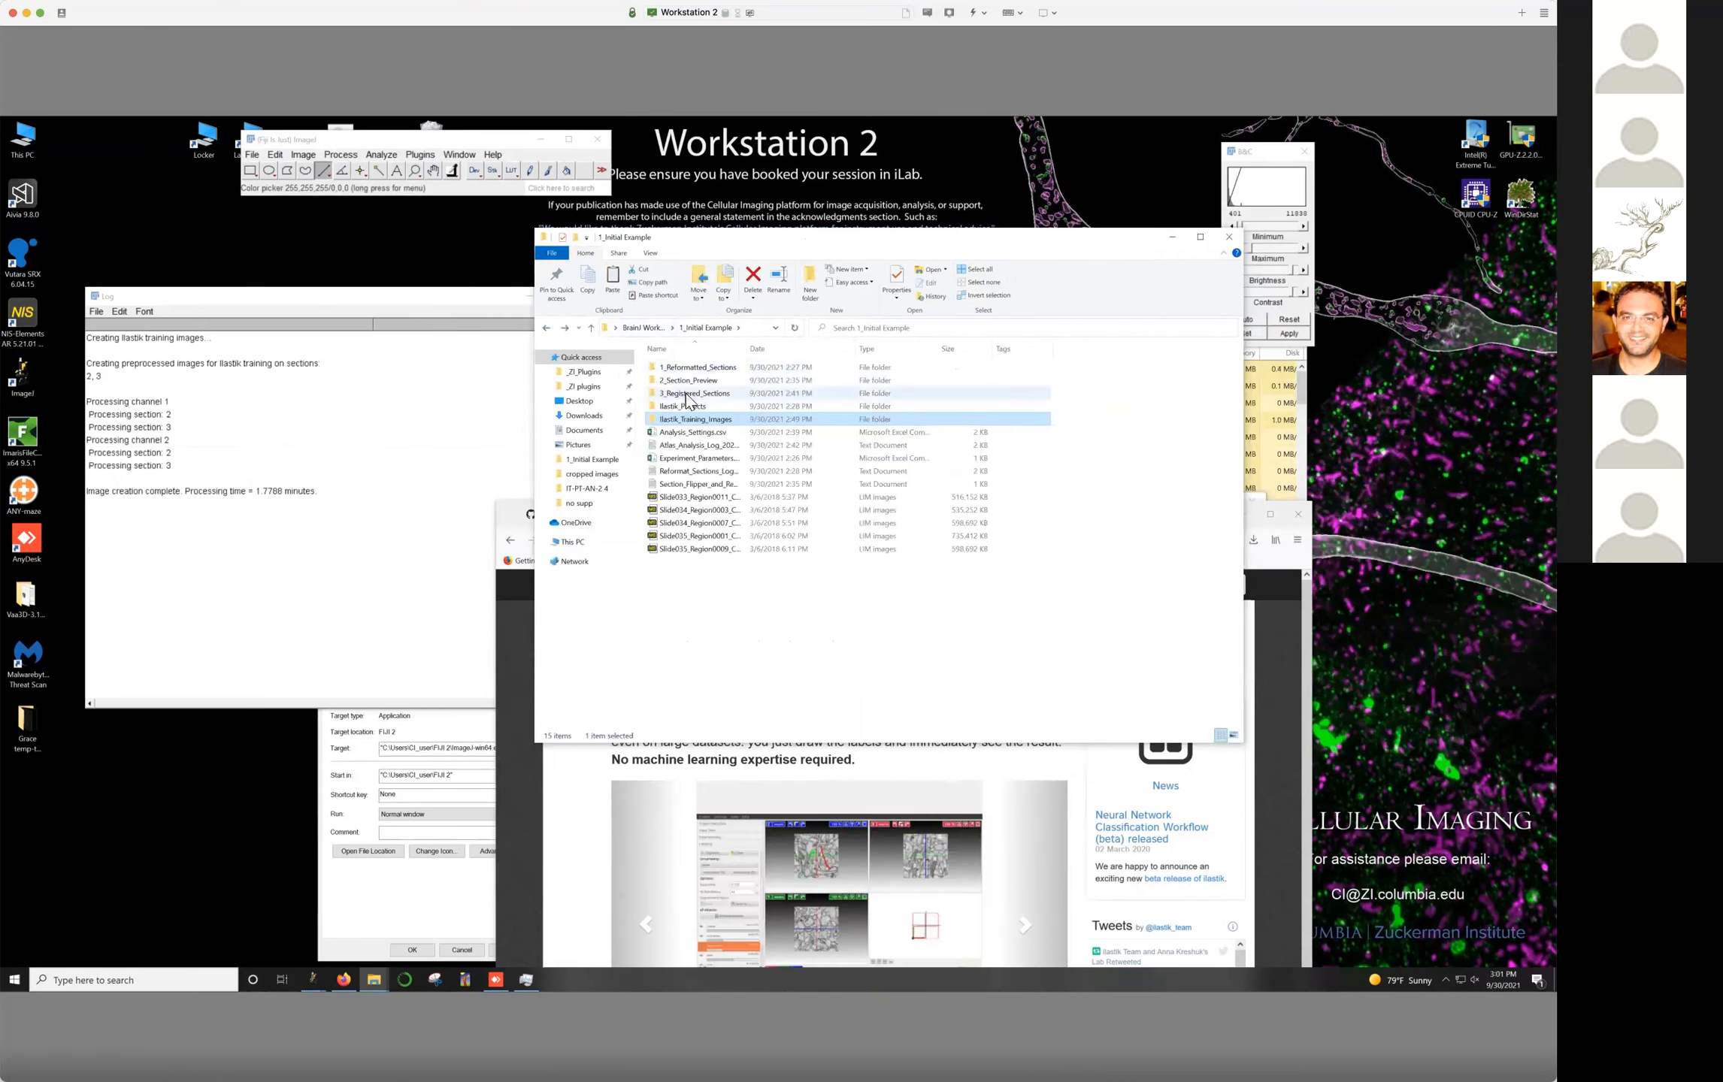
# Switch to Fiji and open BrainJ's 4 Set Analysis Settings dialog
pyautogui.click(420, 154)
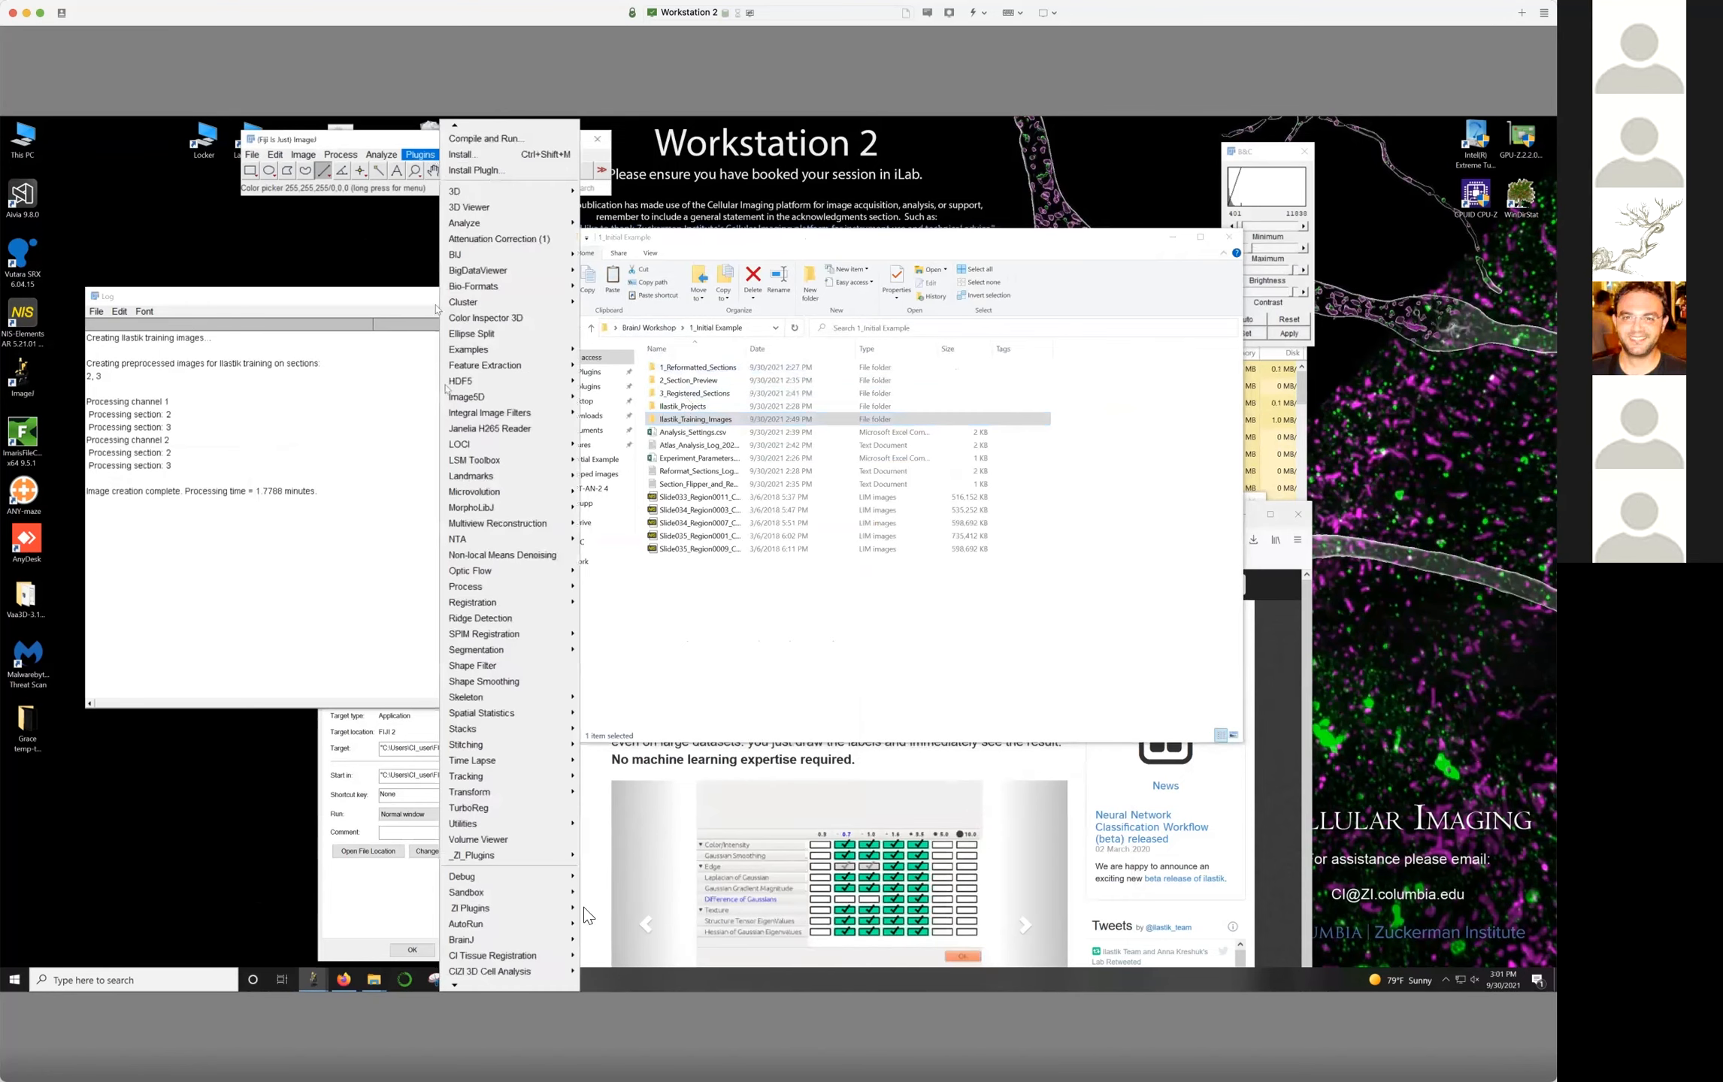
pyautogui.moveTo(524, 939)
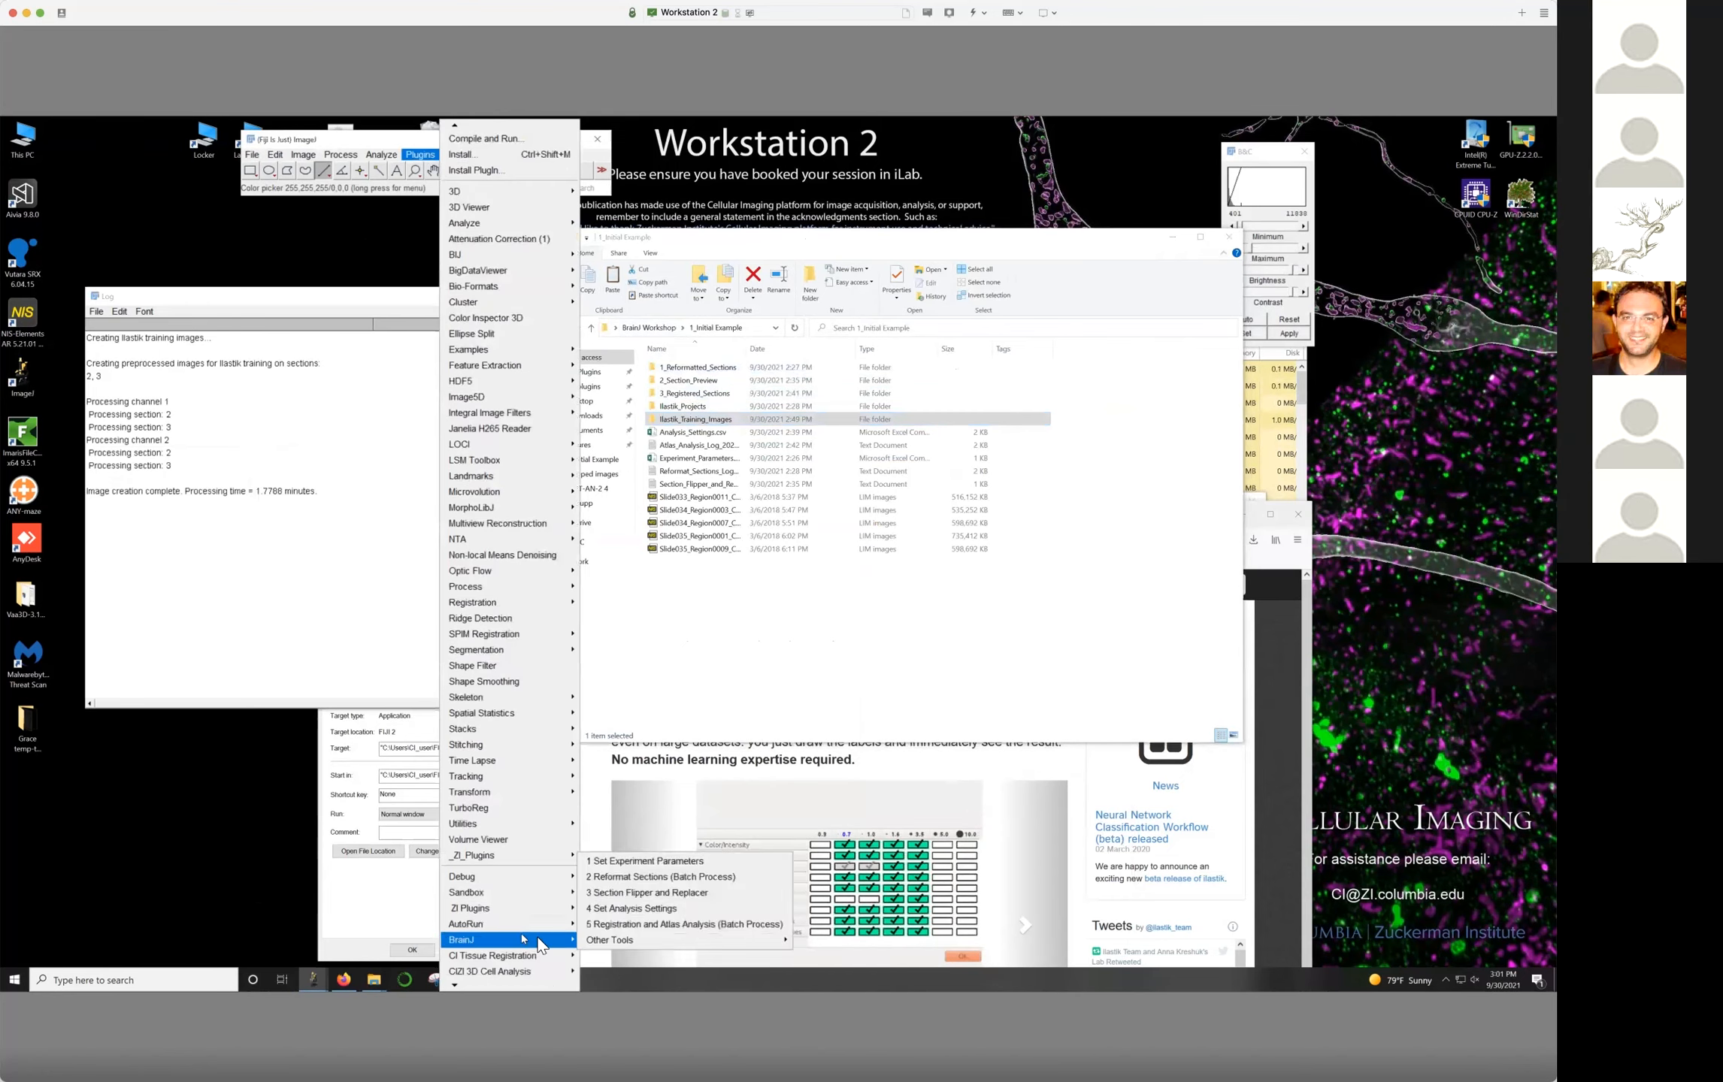
pyautogui.click(641, 909)
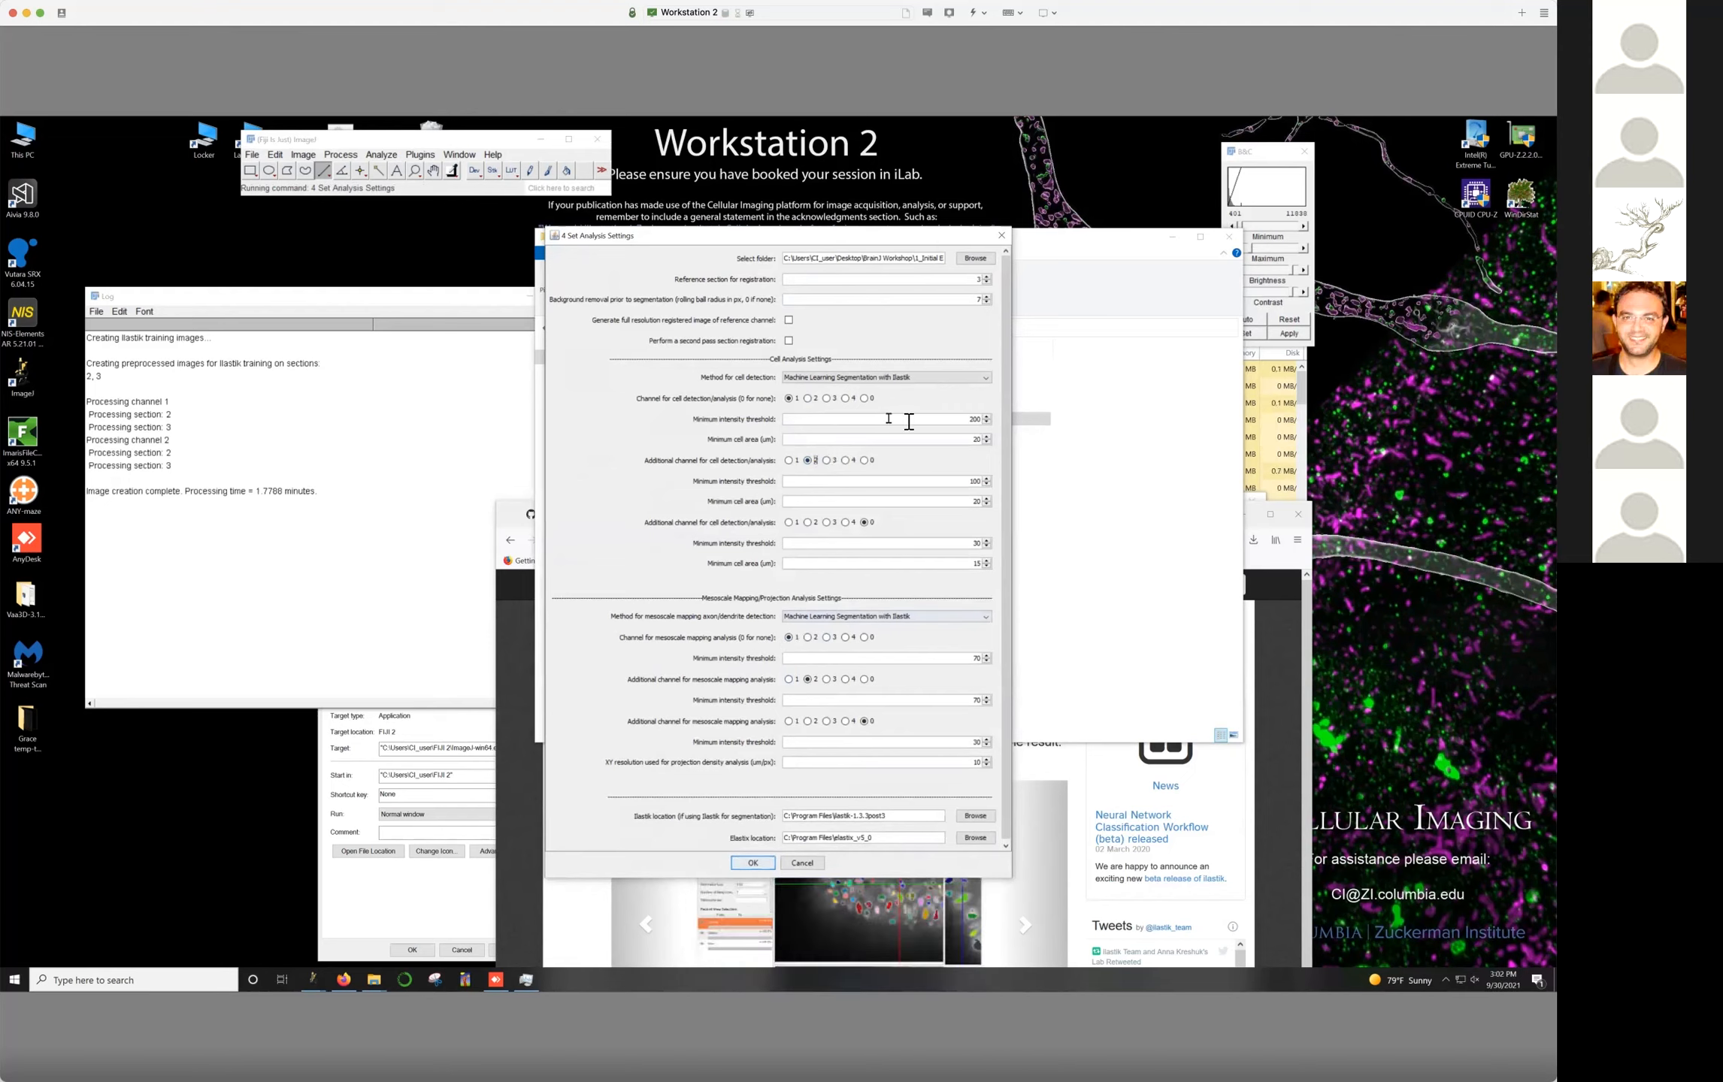
# Review the first channel's minimum intensity thresholds and minimum cell area in the analysis settings, and close them without applying changes
pyautogui.doubleClick(978, 419)
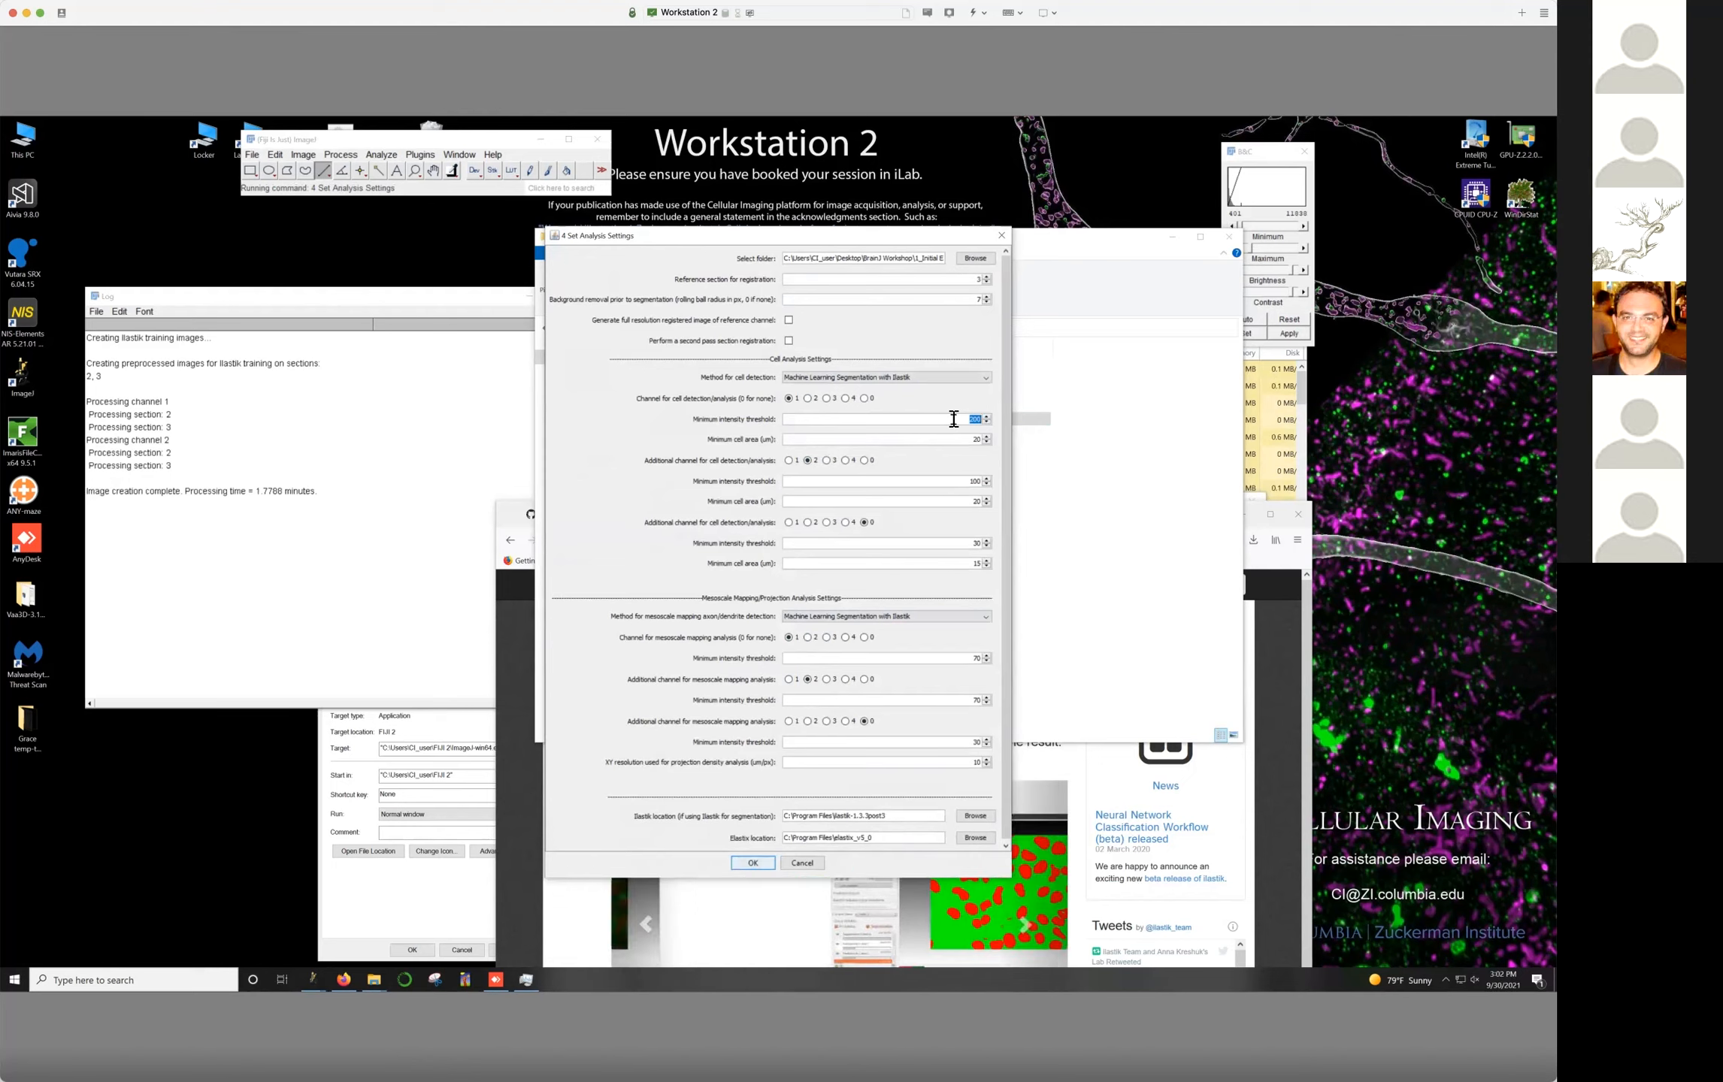
pyautogui.doubleClick(976, 658)
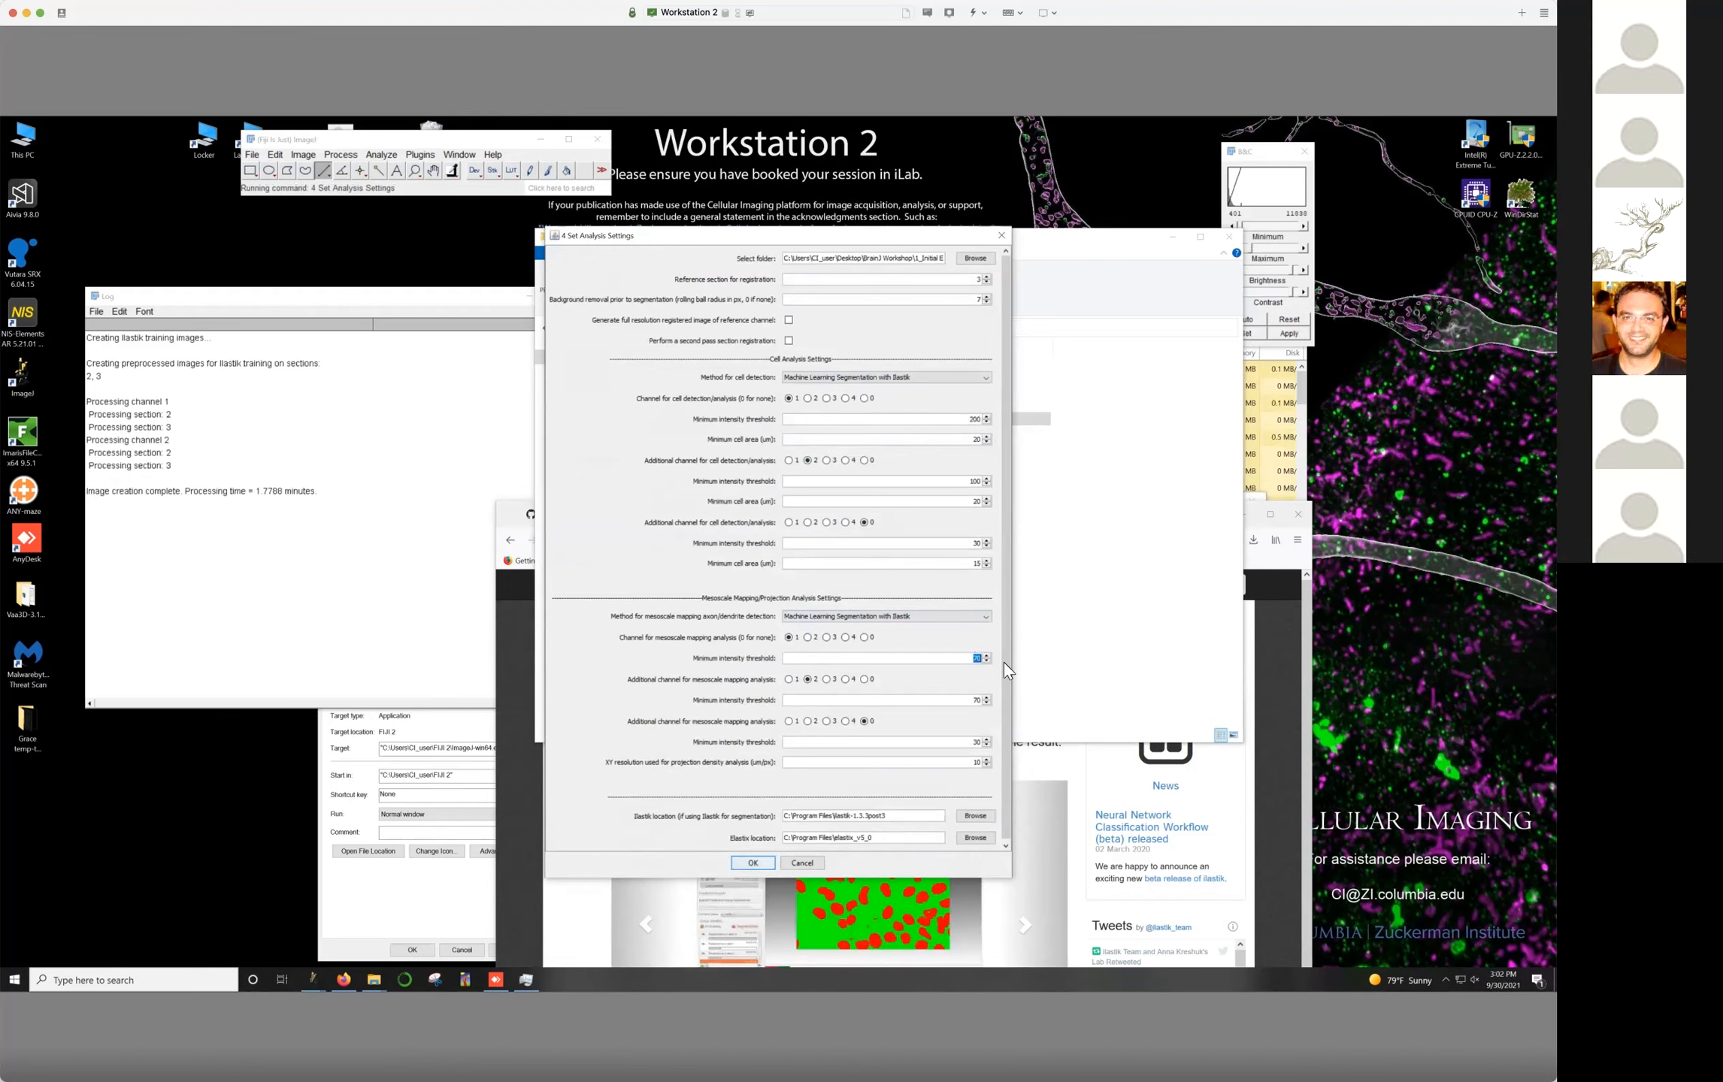
pyautogui.doubleClick(975, 439)
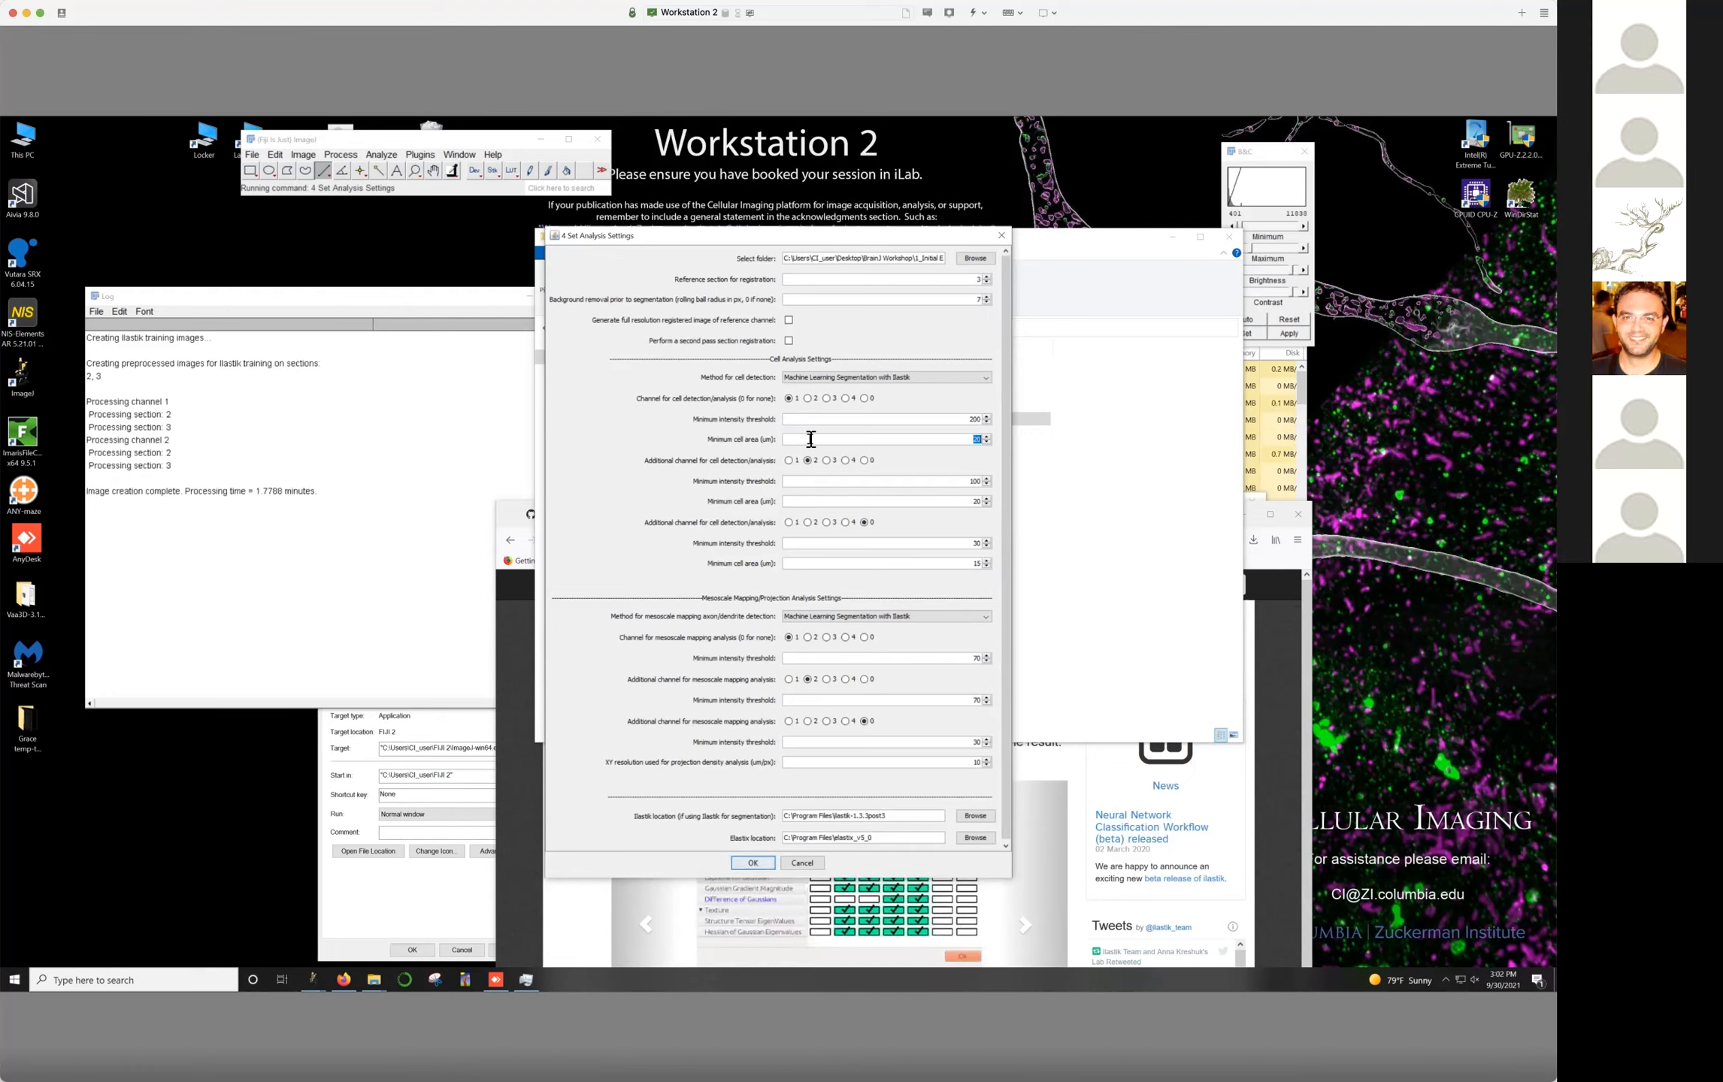
pyautogui.click(1002, 236)
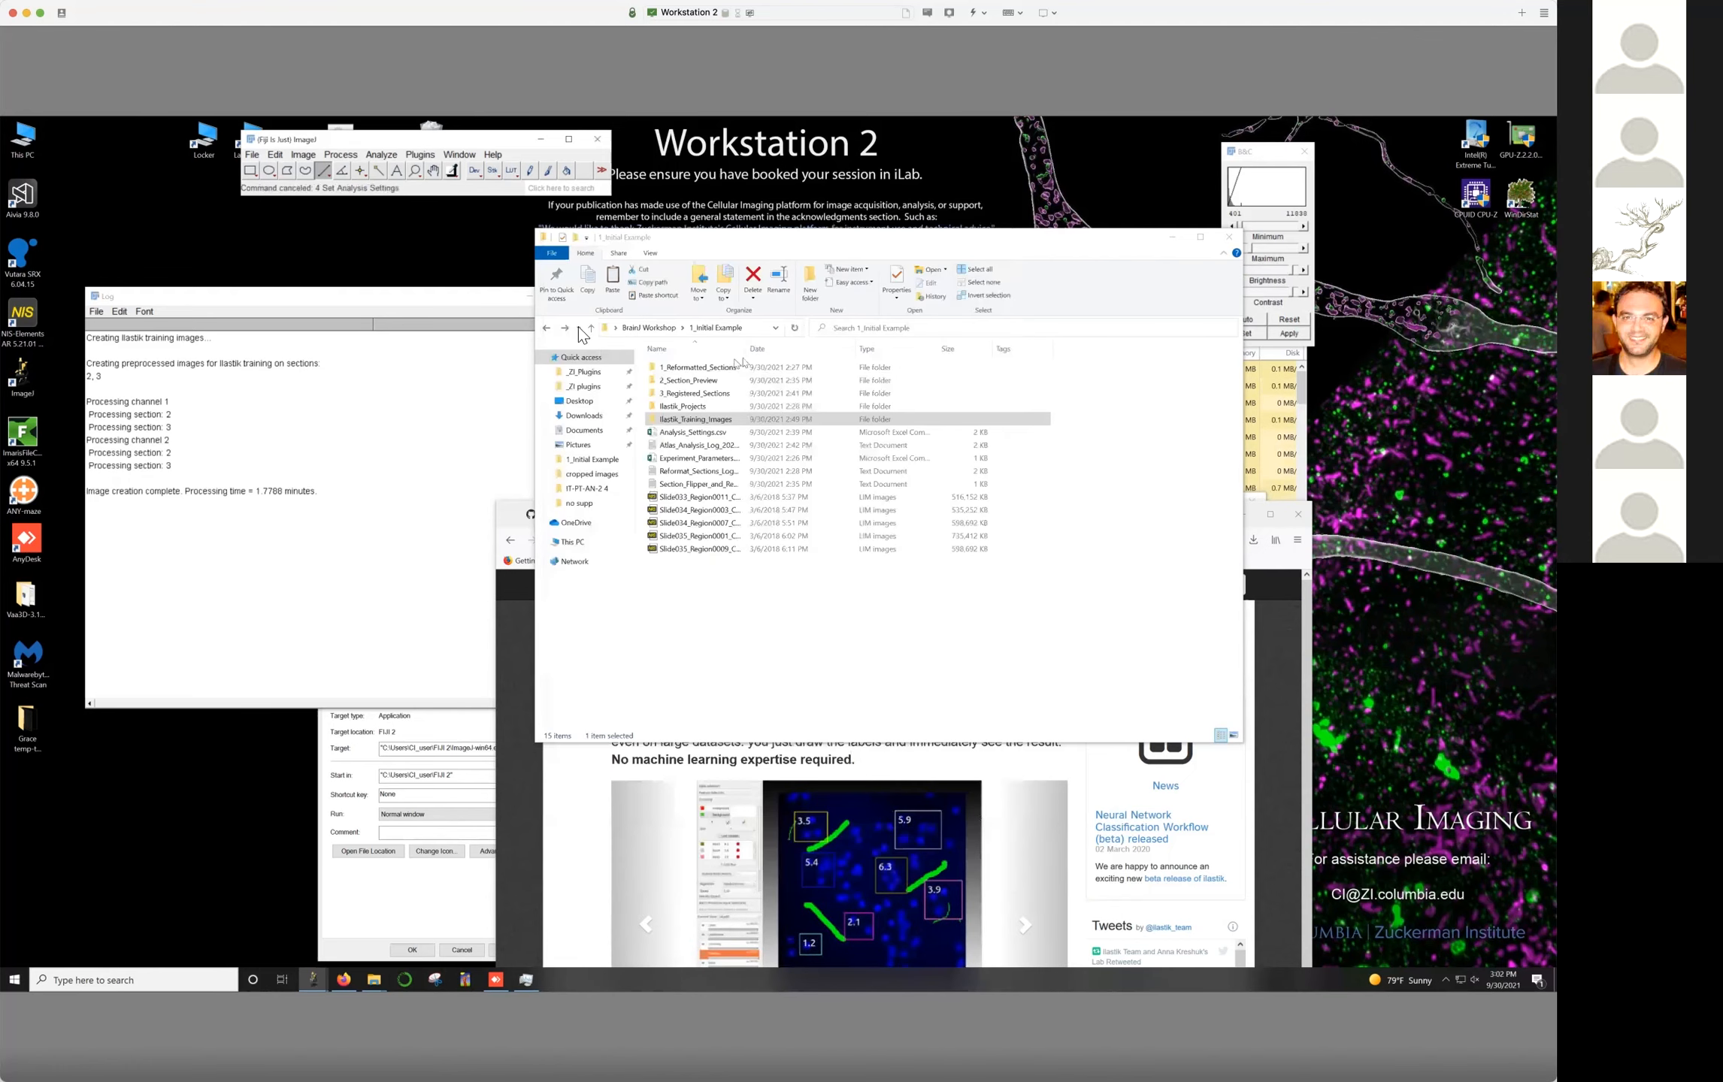
pyautogui.click(420, 154)
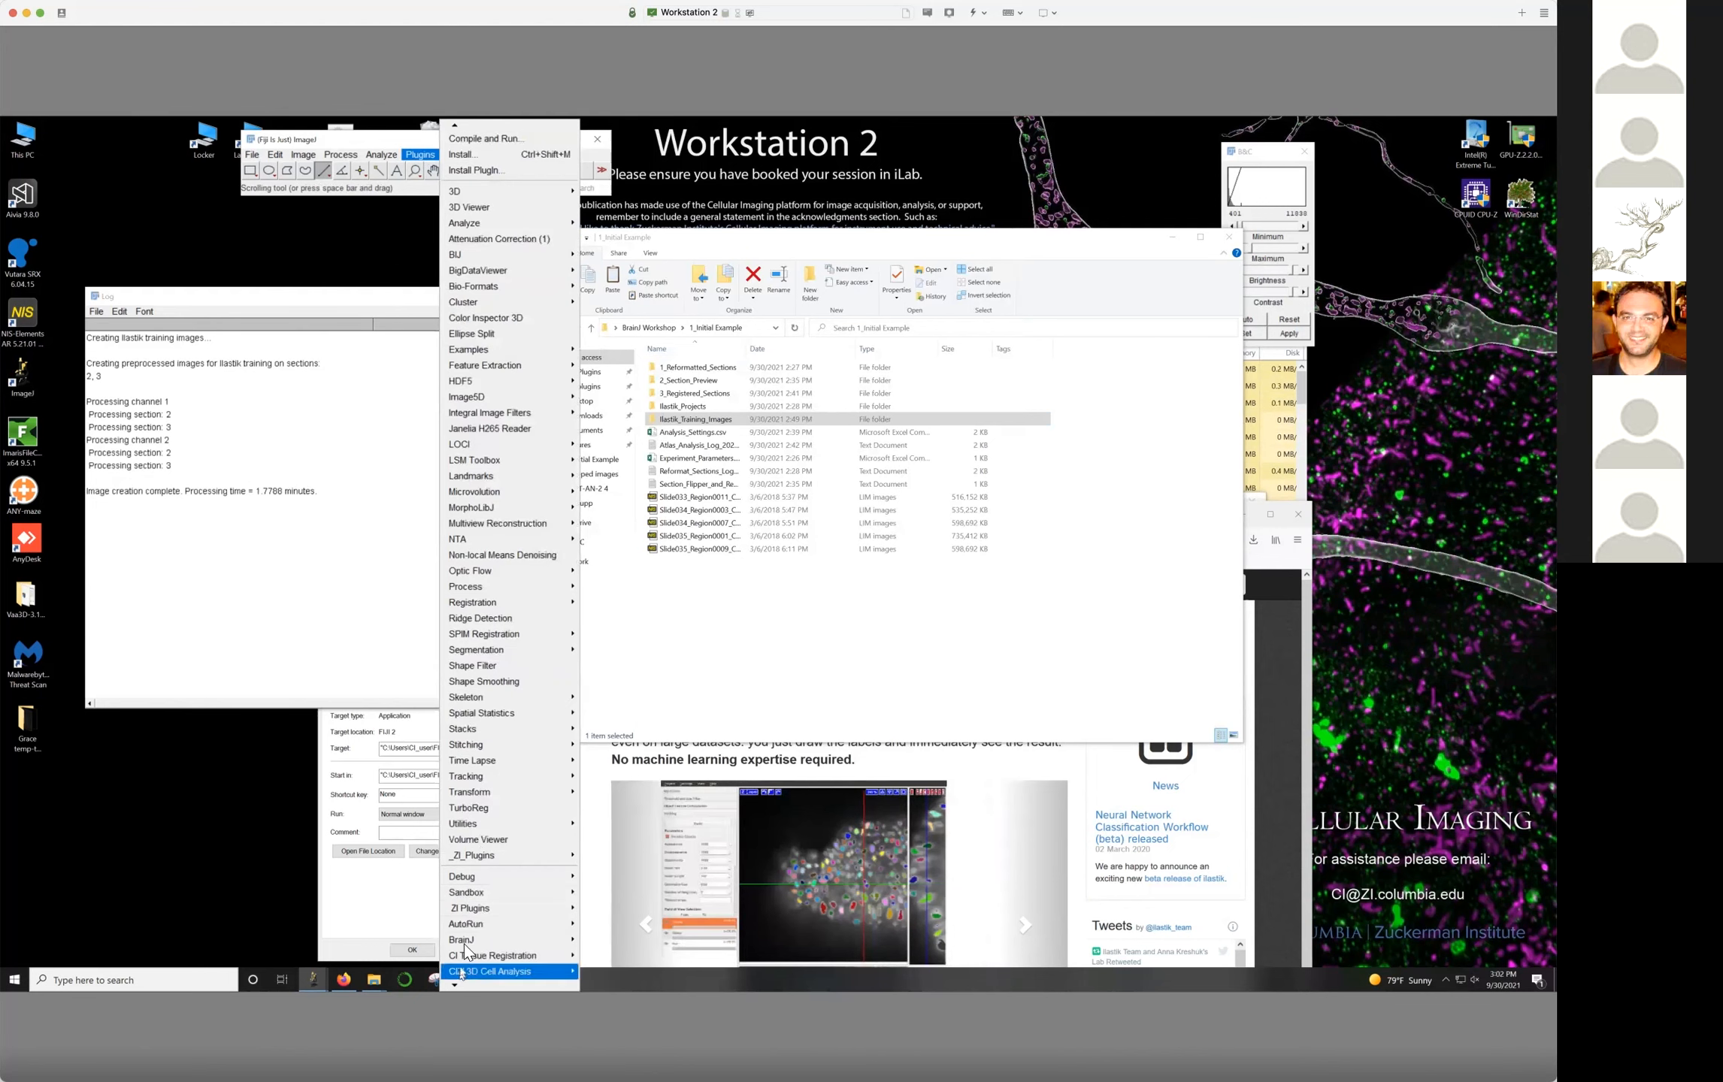
pyautogui.moveTo(466, 941)
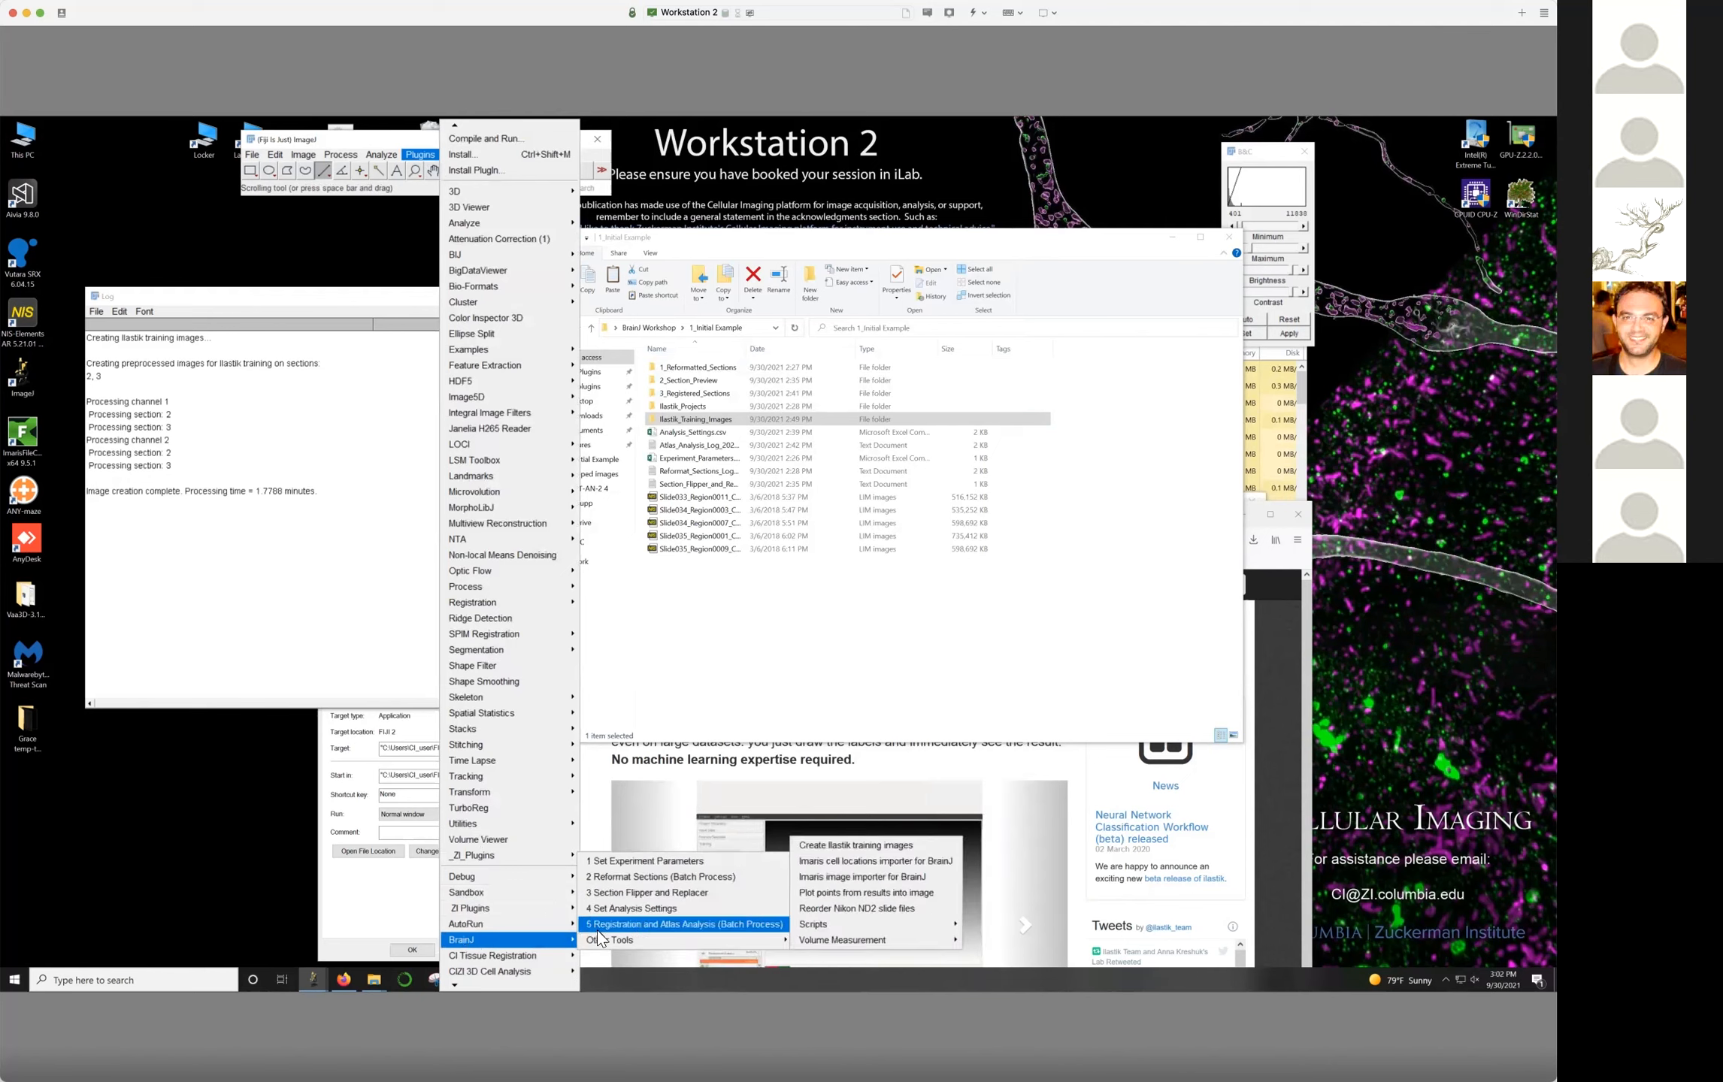
pyautogui.click(597, 927)
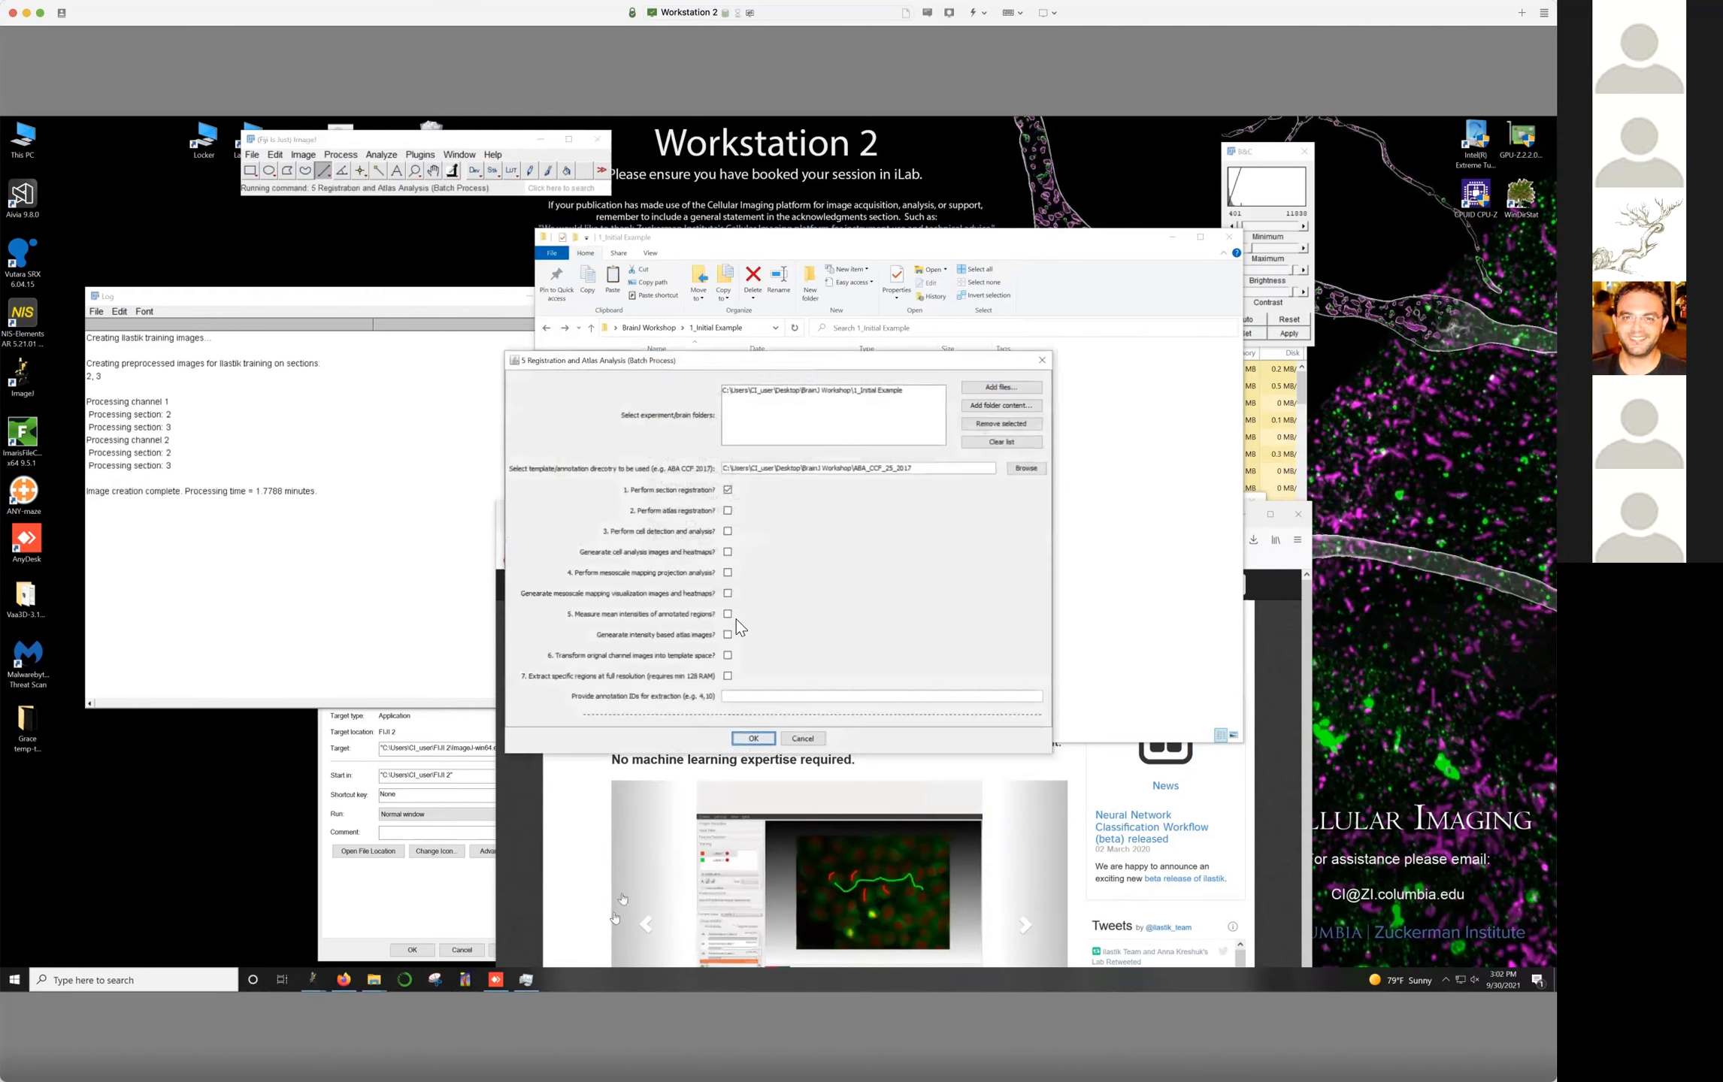
pyautogui.click(727, 512)
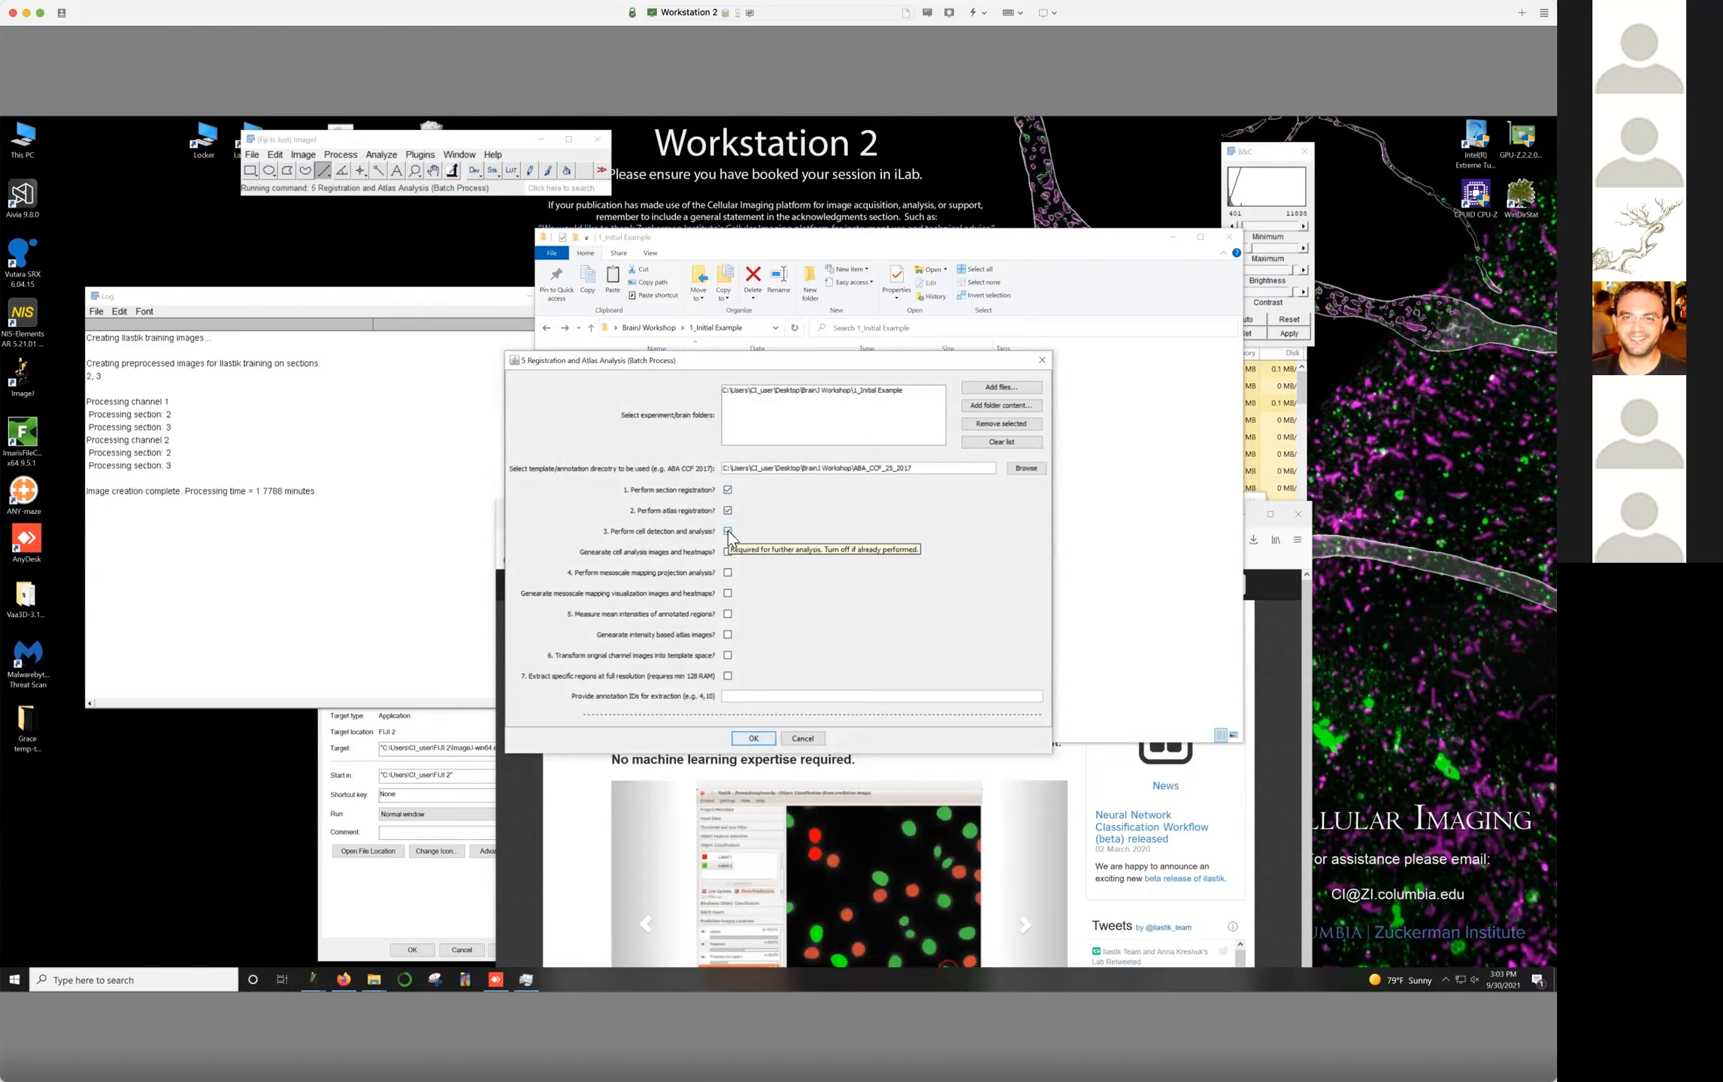
pyautogui.click(799, 739)
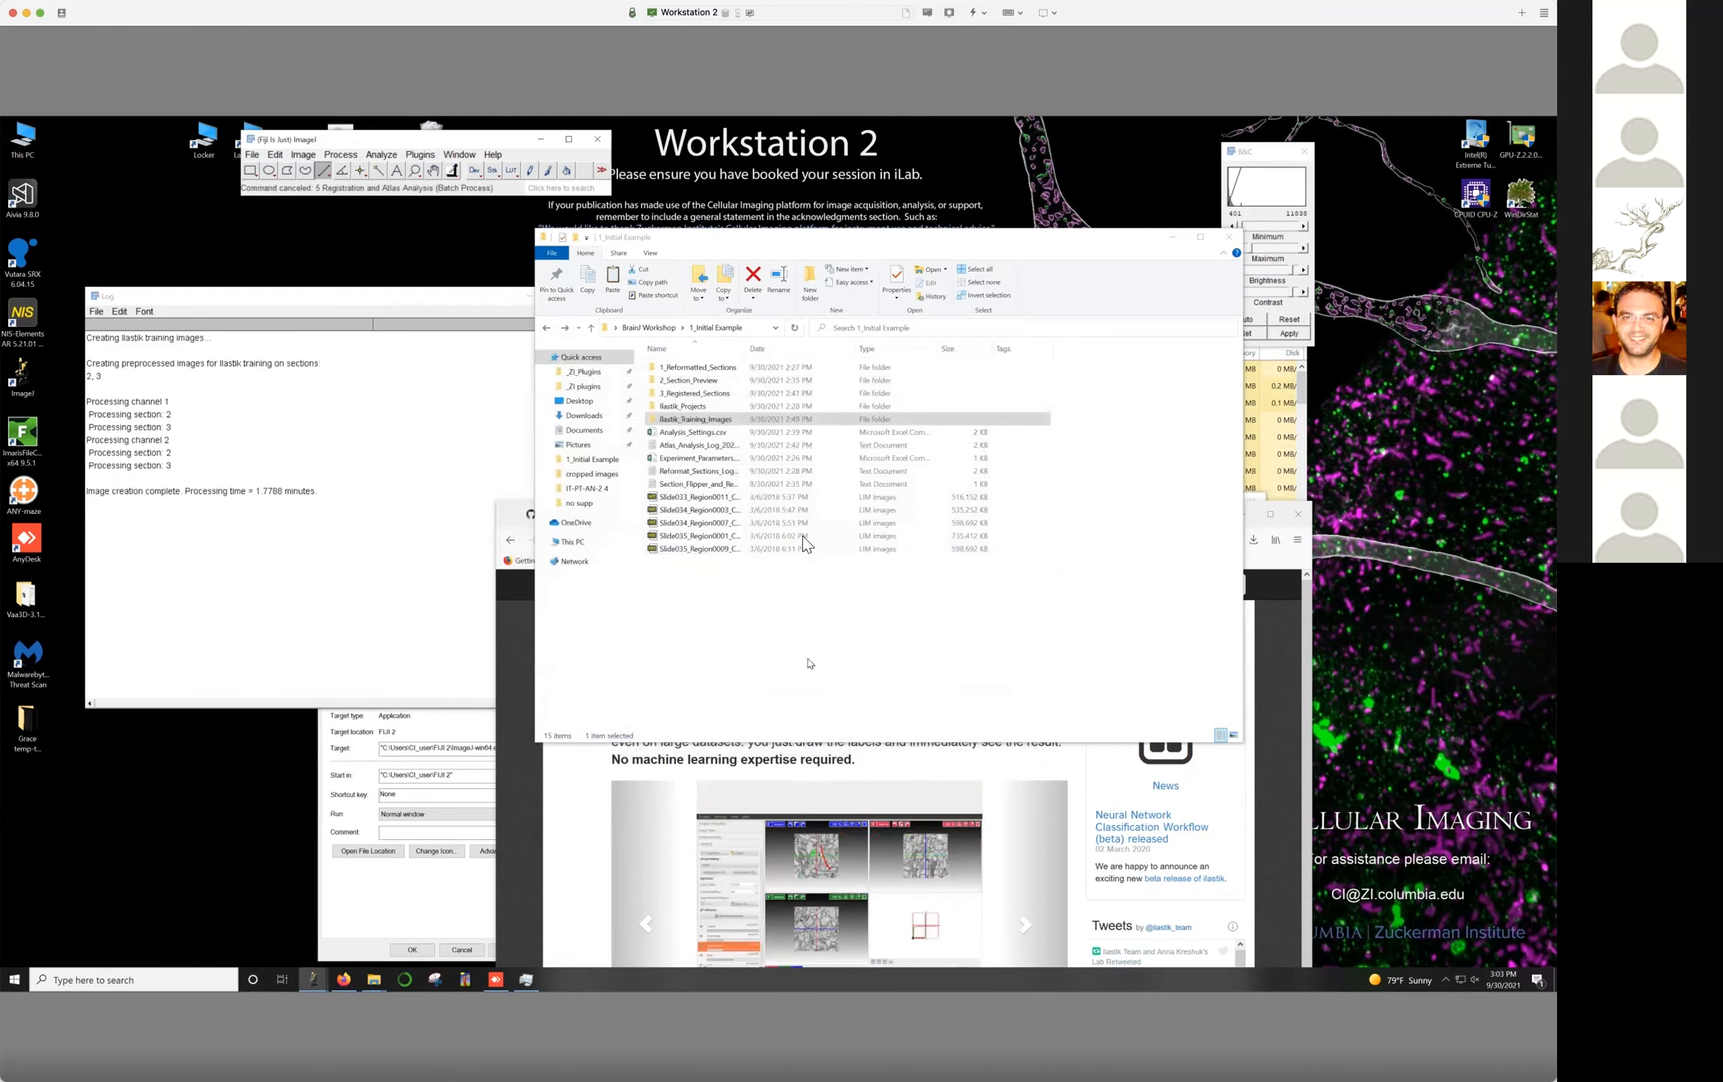
# Browse from BrainJ Workshop into the cell and projection example IT-PT-AN-2 4 and open 4_Processed_Sections > Probability_Masks > 2
pyautogui.click(648, 328)
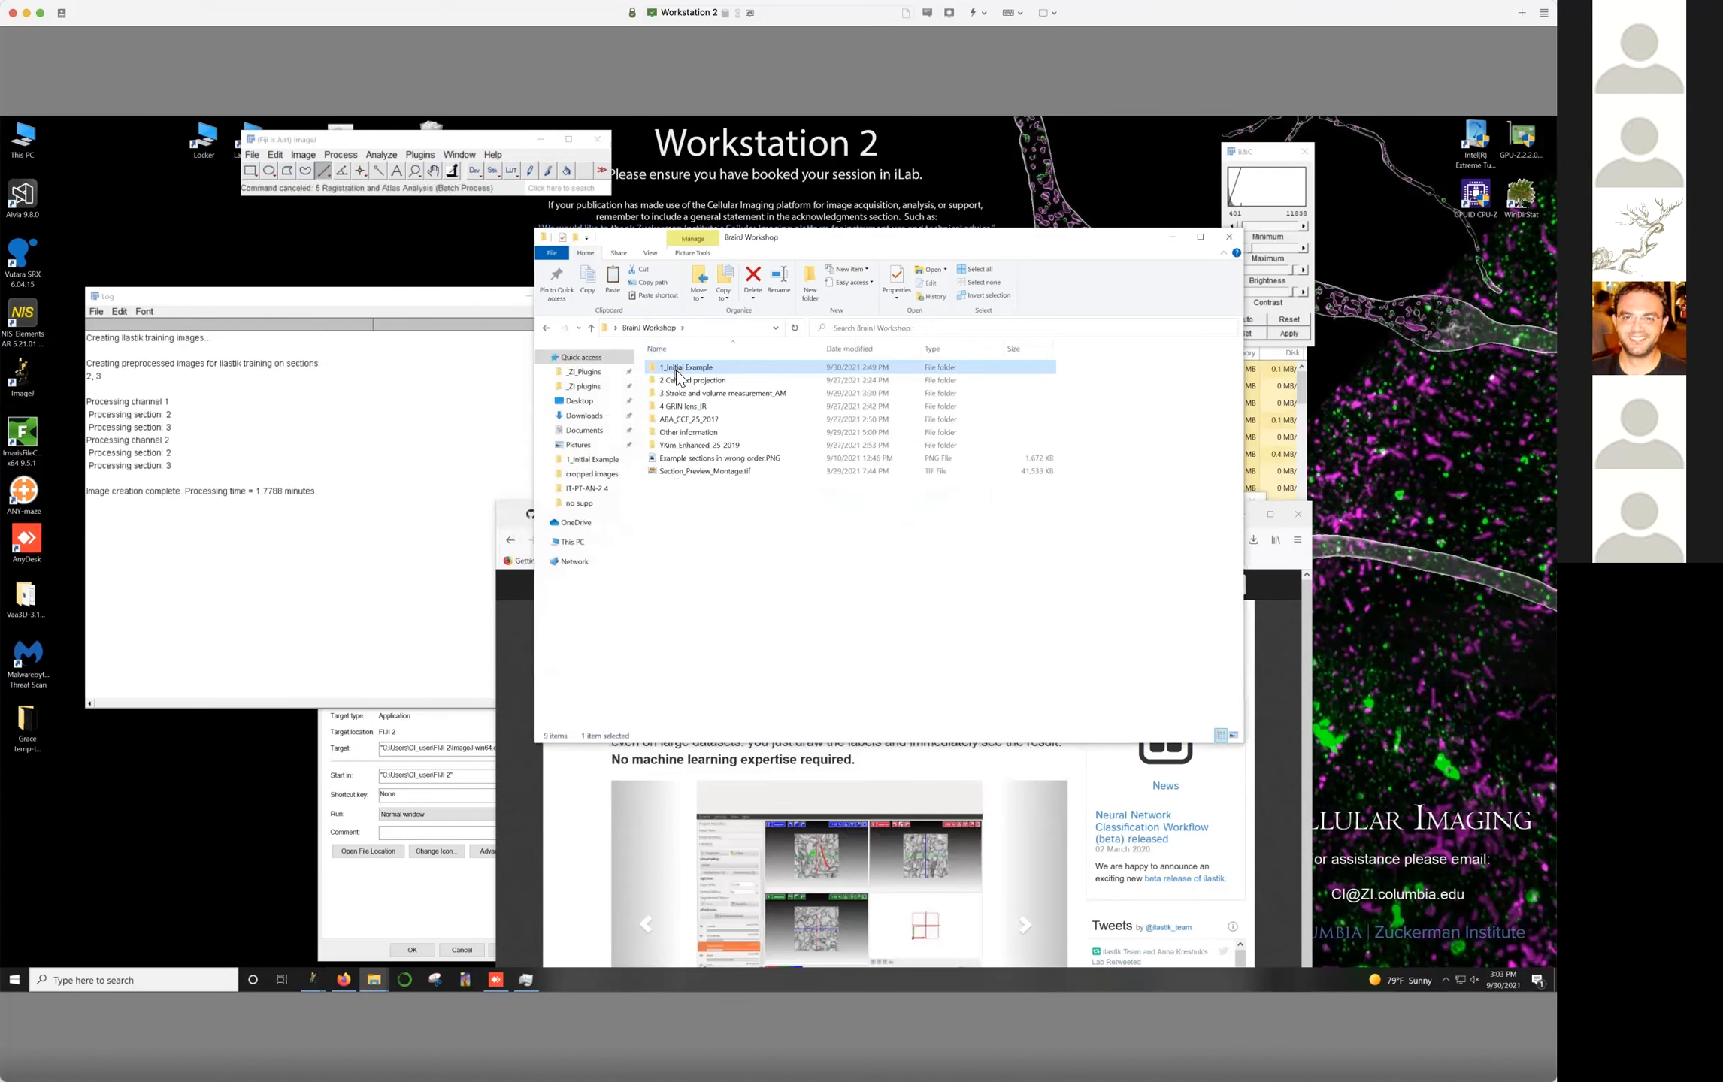
pyautogui.doubleClick(676, 379)
pyautogui.doubleClick(675, 370)
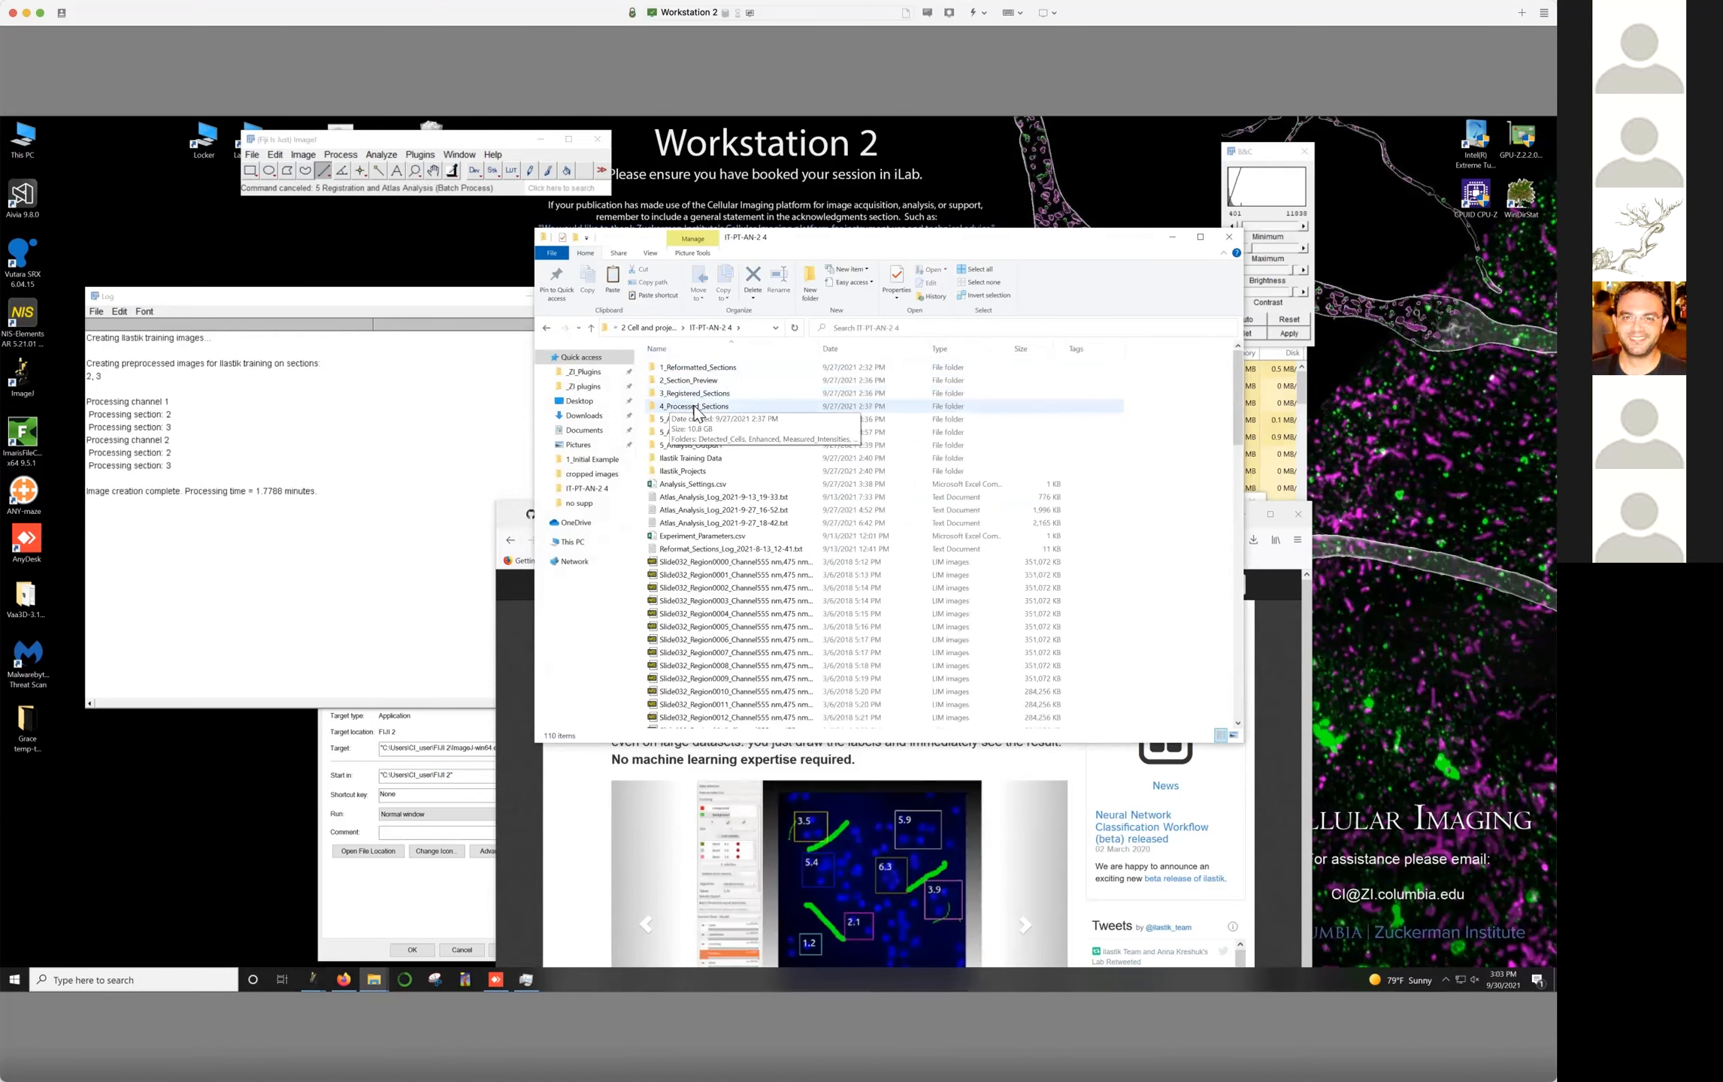
pyautogui.doubleClick(694, 407)
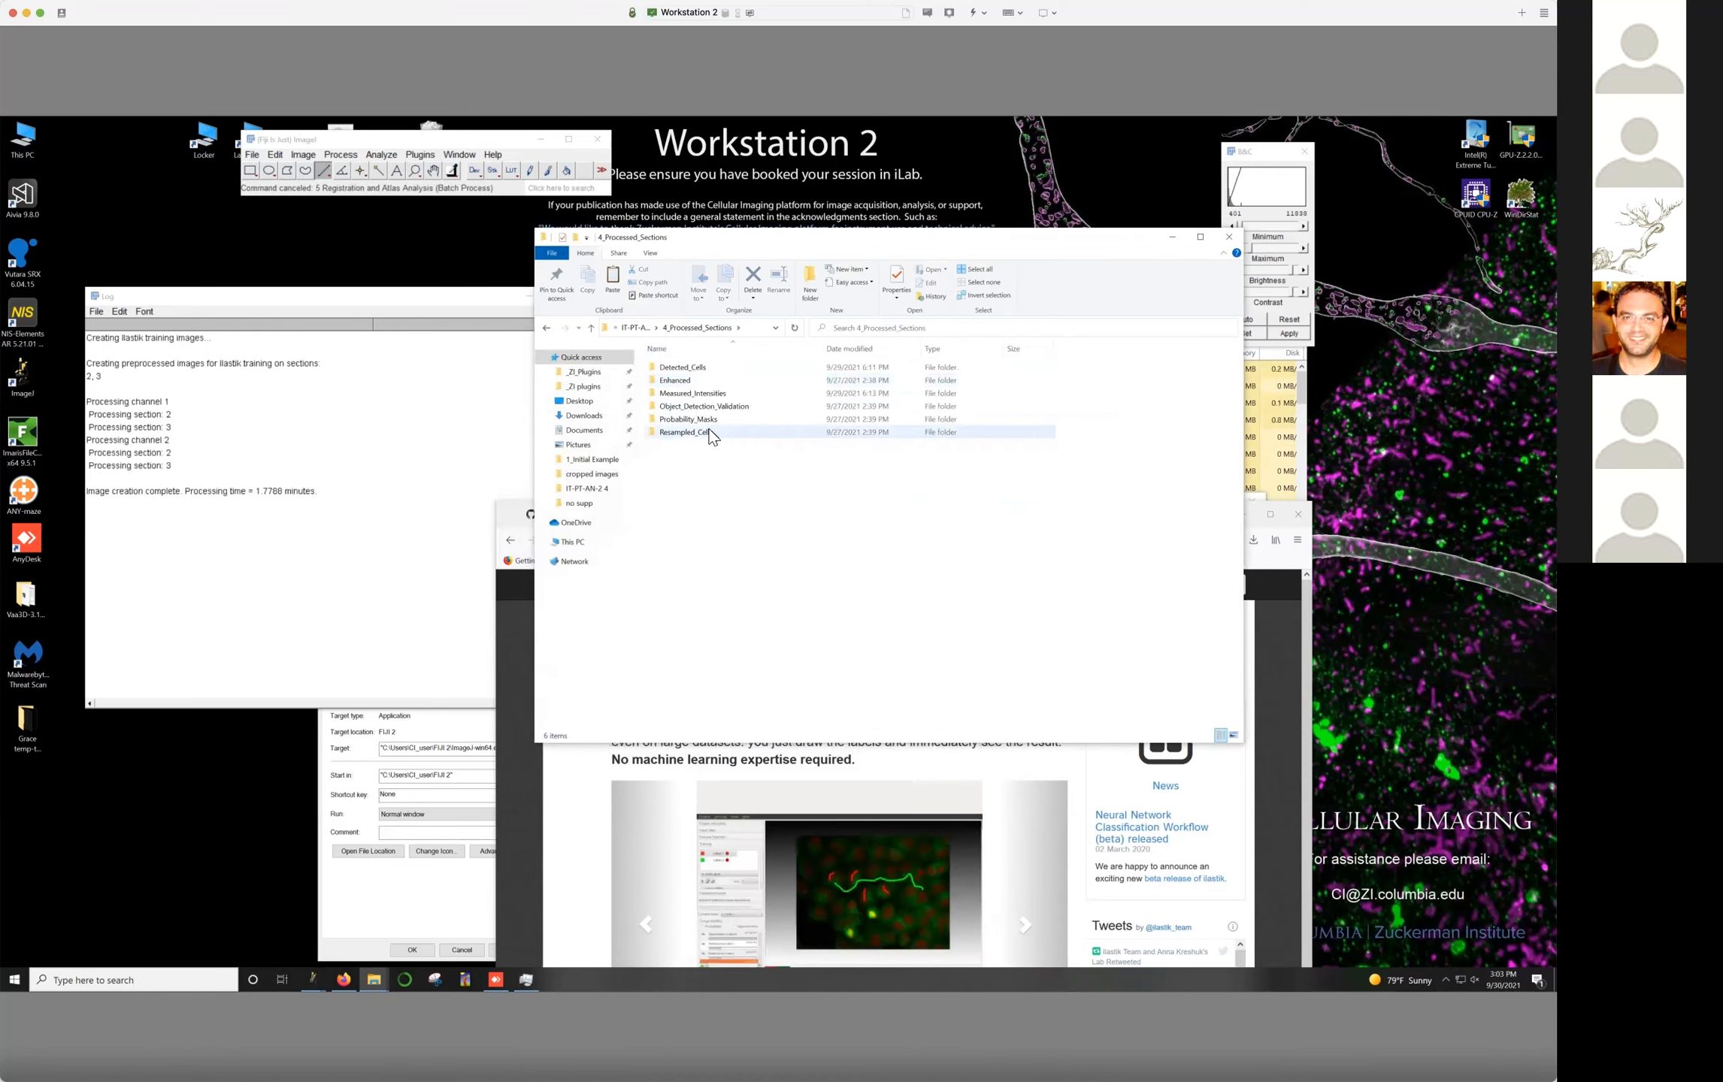
pyautogui.doubleClick(673, 421)
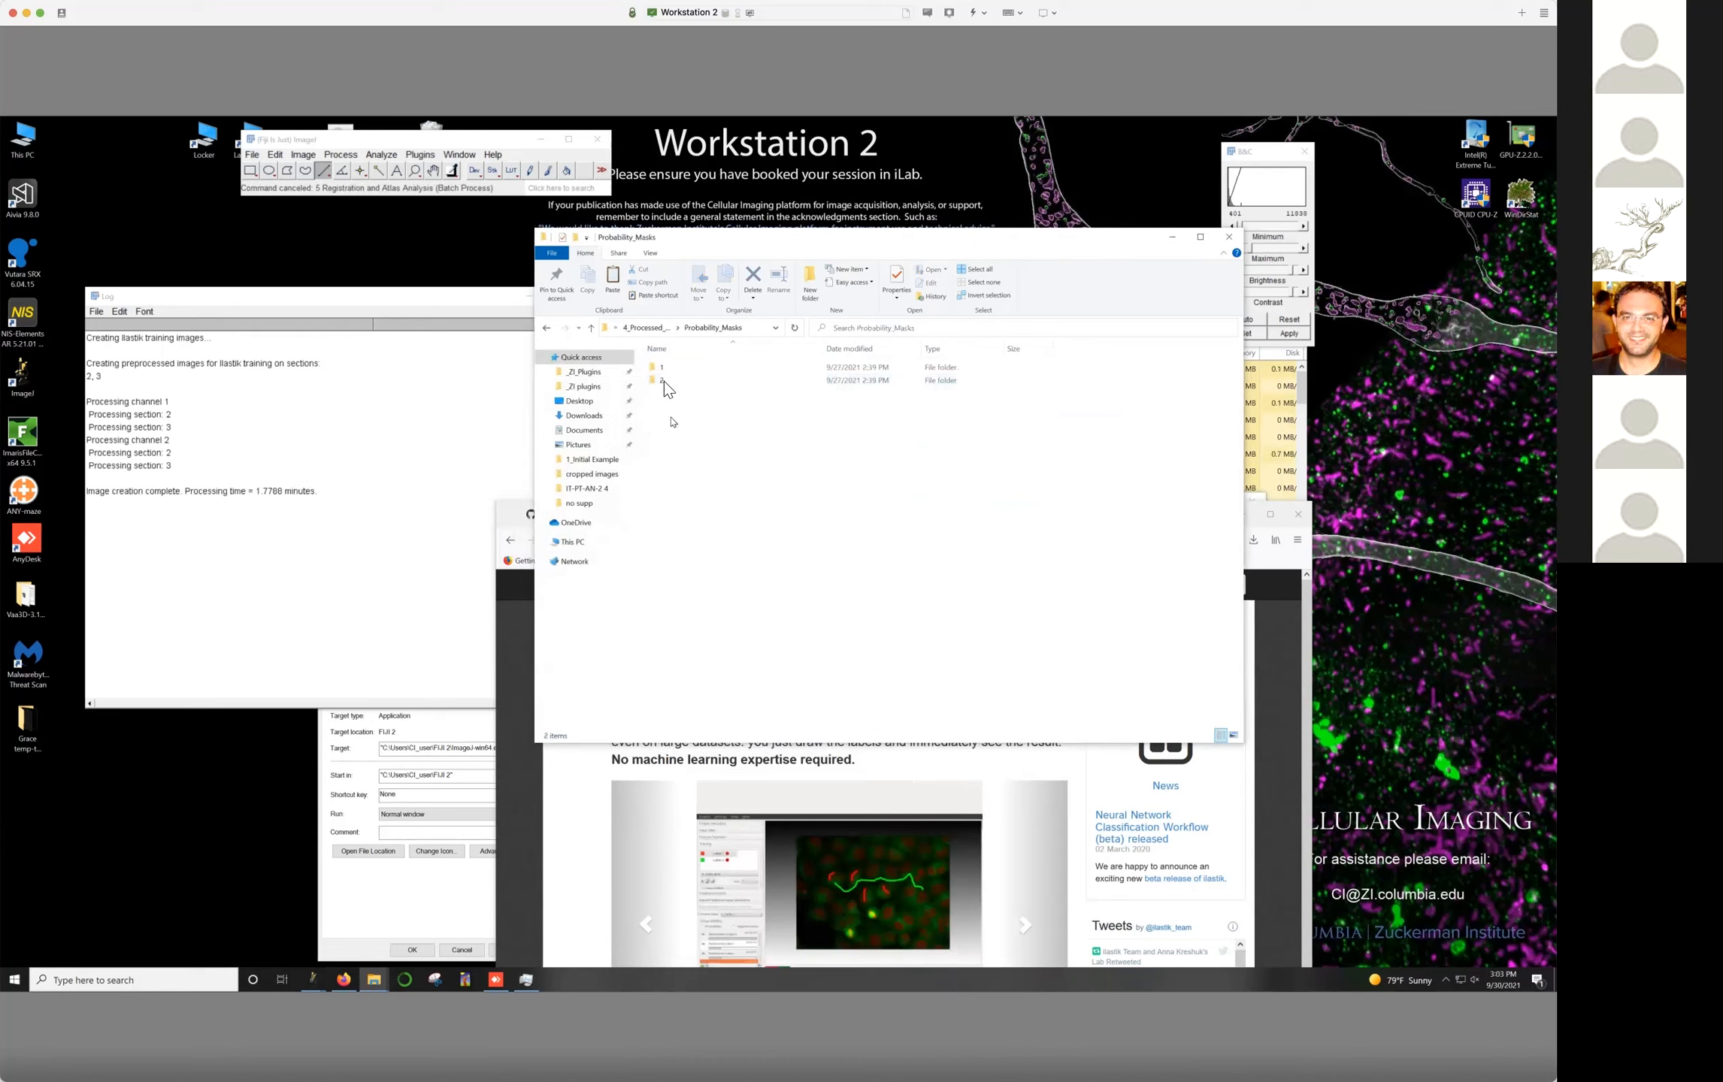
pyautogui.doubleClick(657, 379)
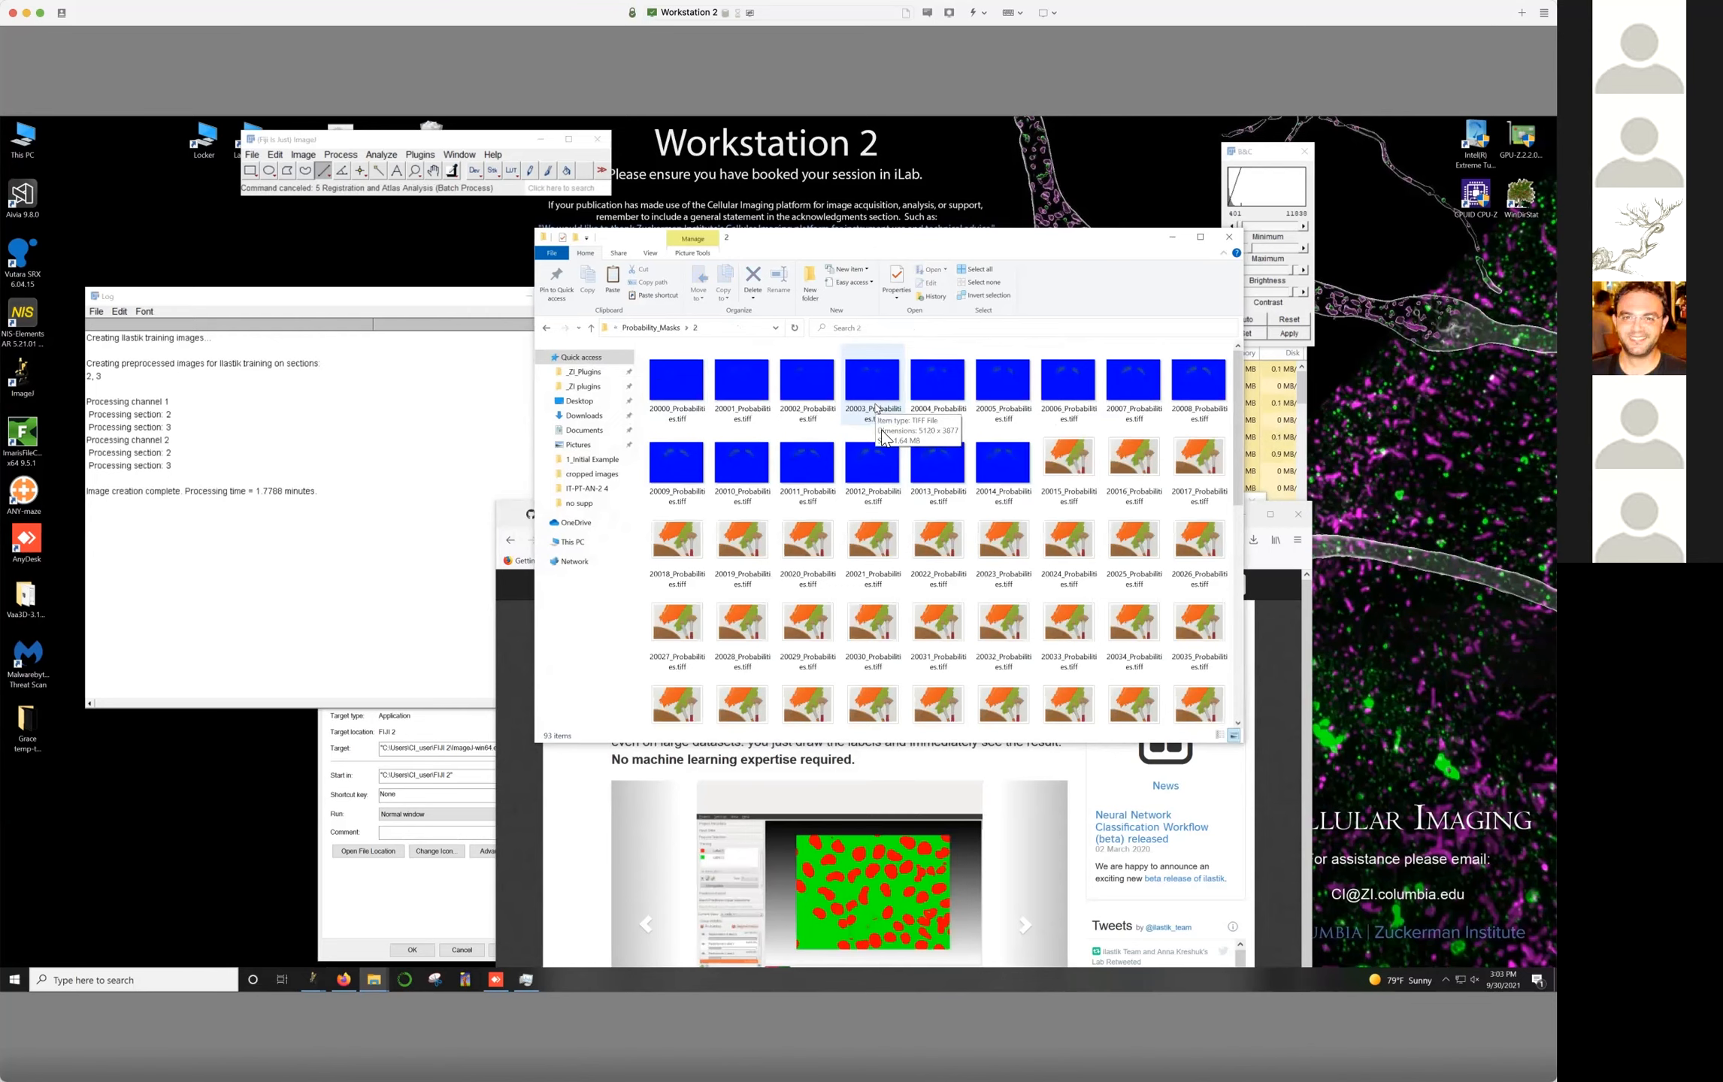
# View the 20005_Probabilities.tiff mask in Fiji and close it, and open 20035_Probabilities.tiff to inspect its labelled cells and projections up close
pyautogui.moveTo(1002, 387); pyautogui.dragTo(461, 193)
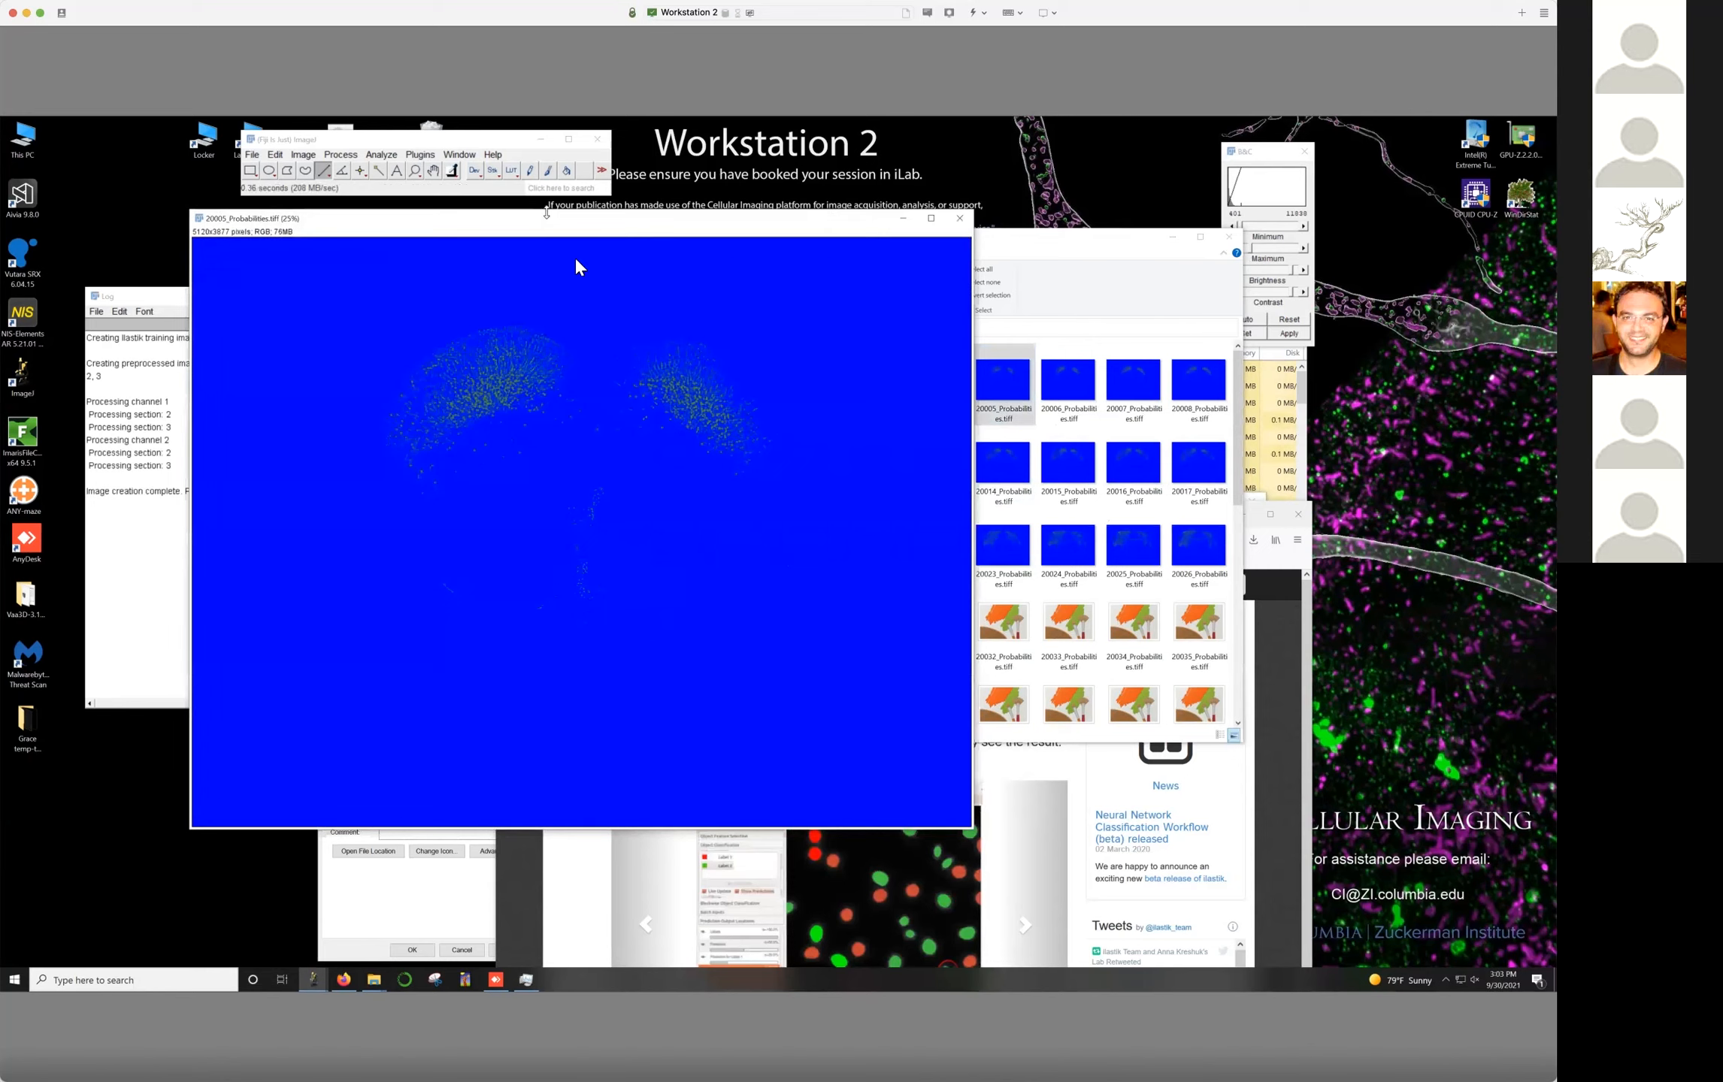
pyautogui.click(959, 218)
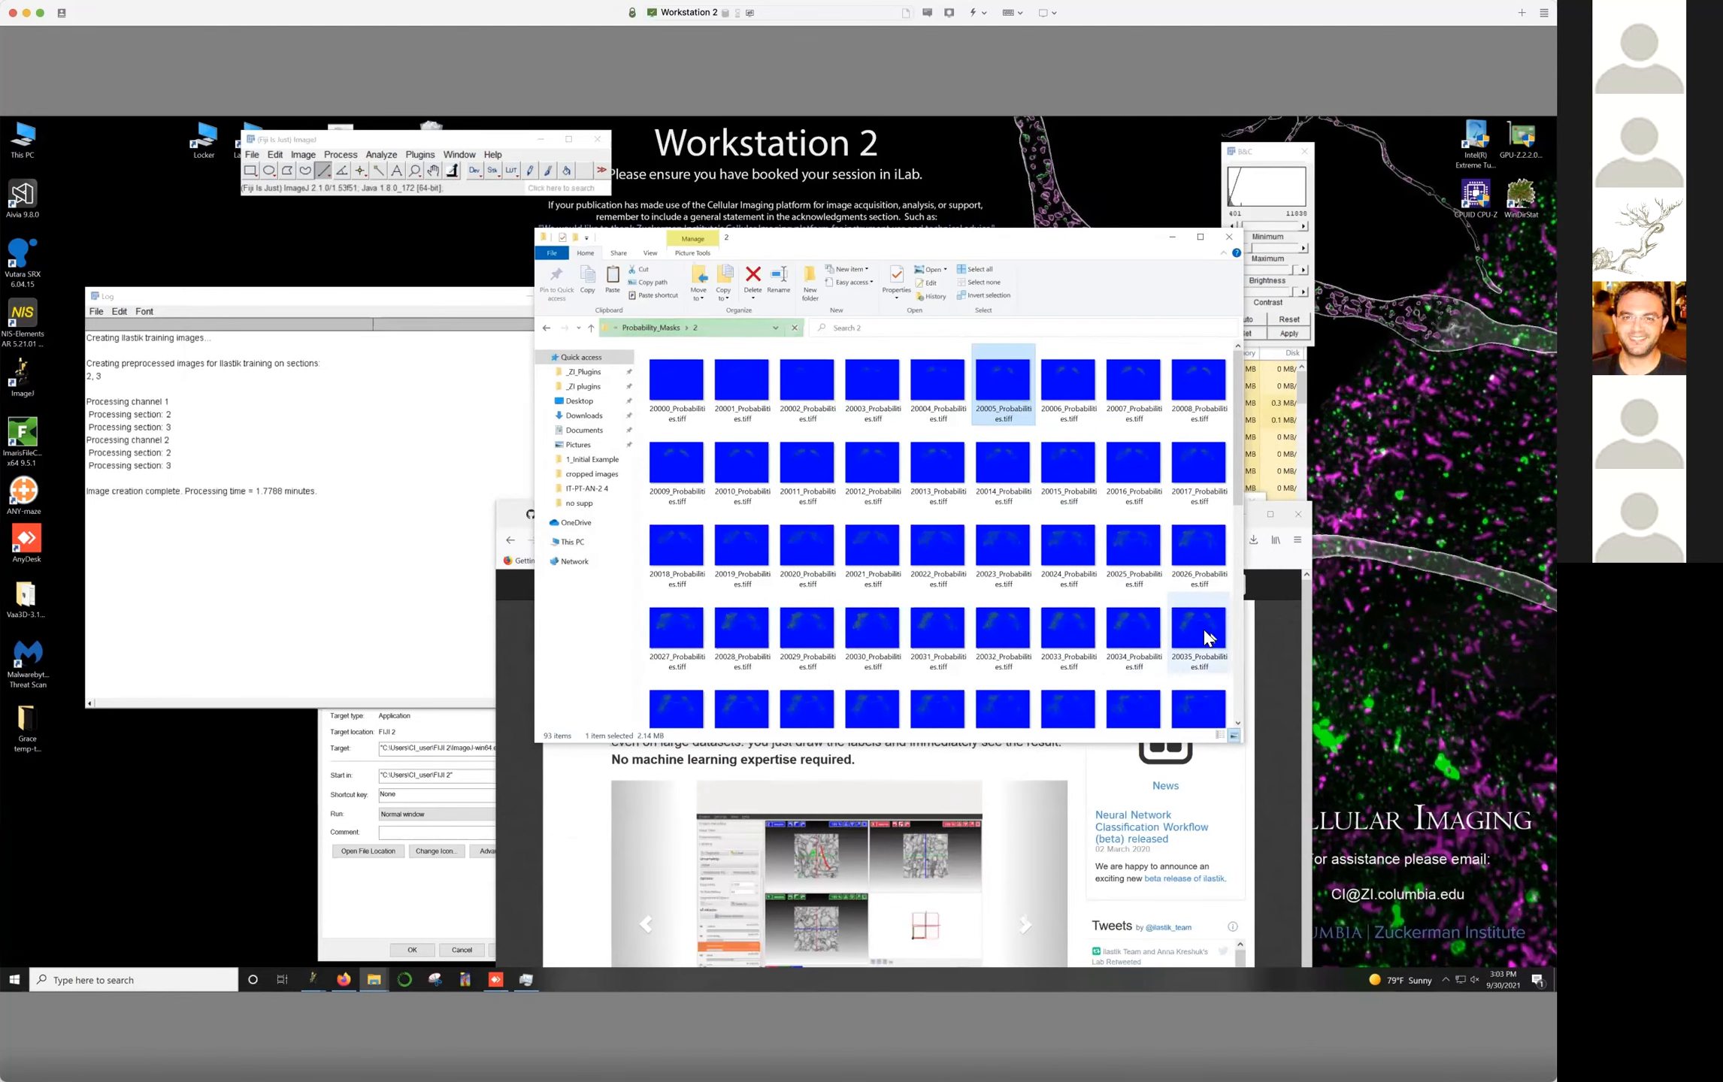
pyautogui.moveTo(1203, 632); pyautogui.dragTo(465, 194)
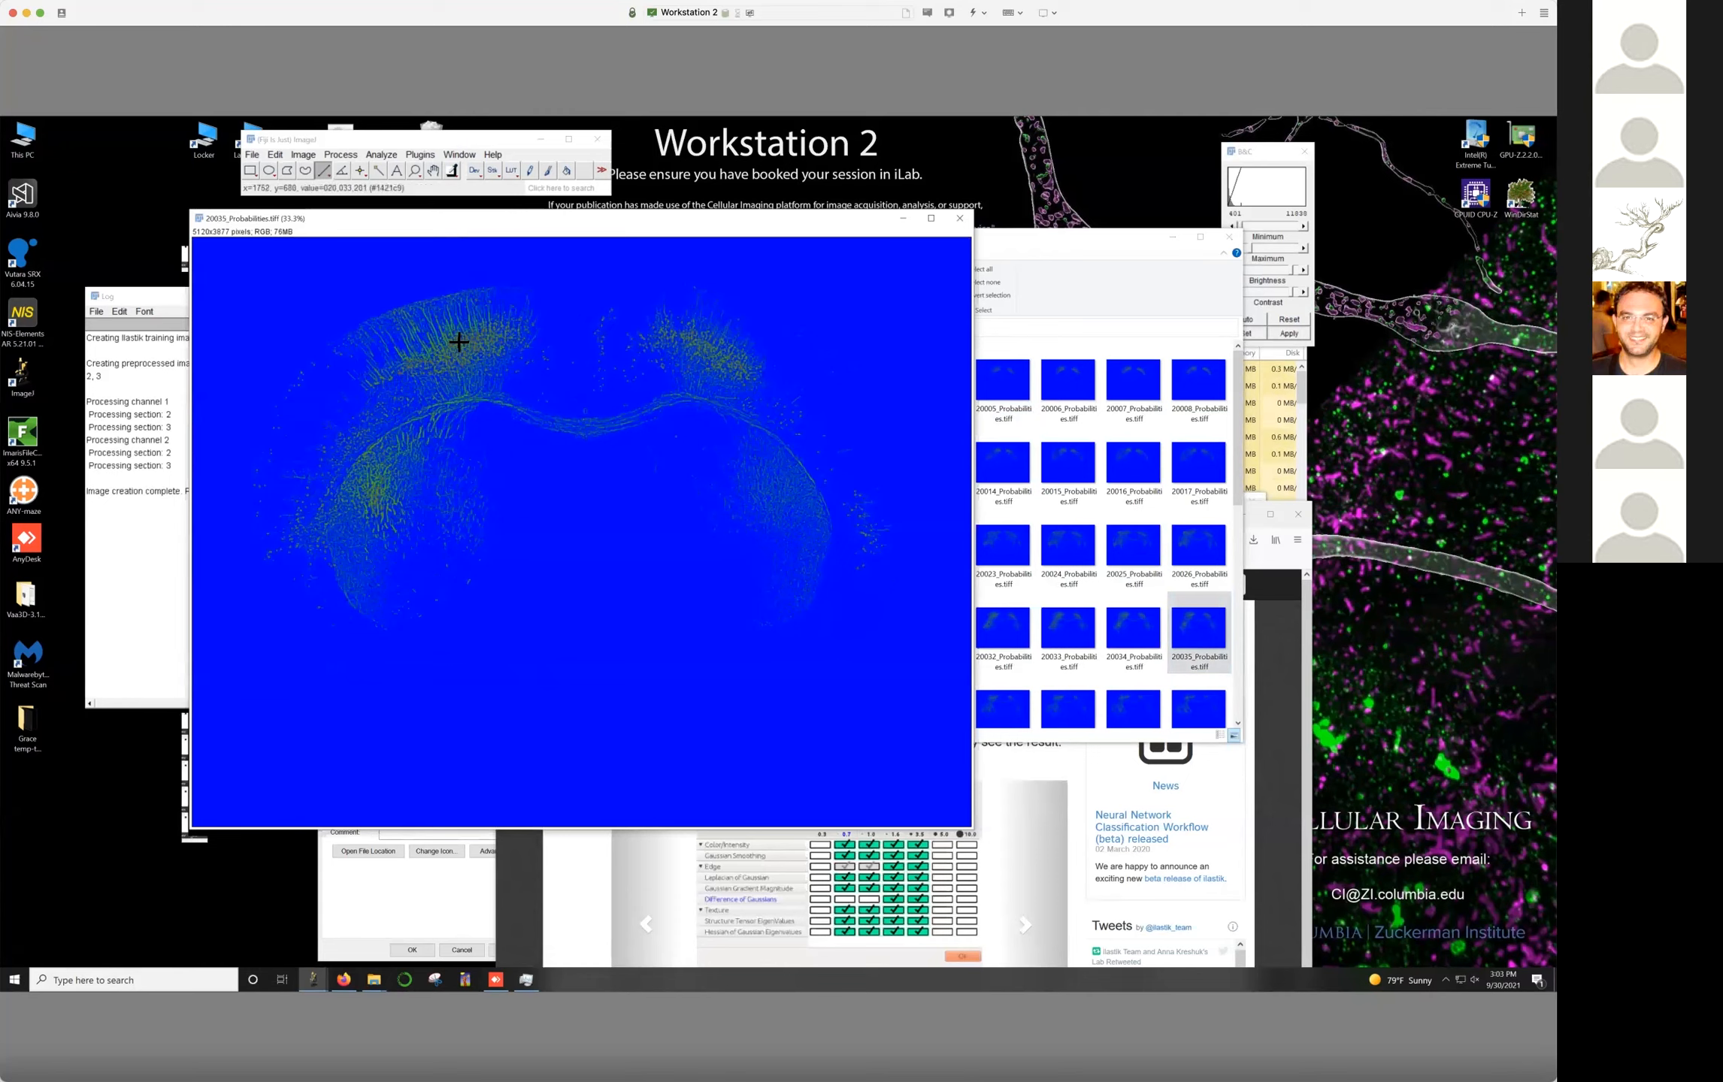
pyautogui.scroll(1, 459, 342)
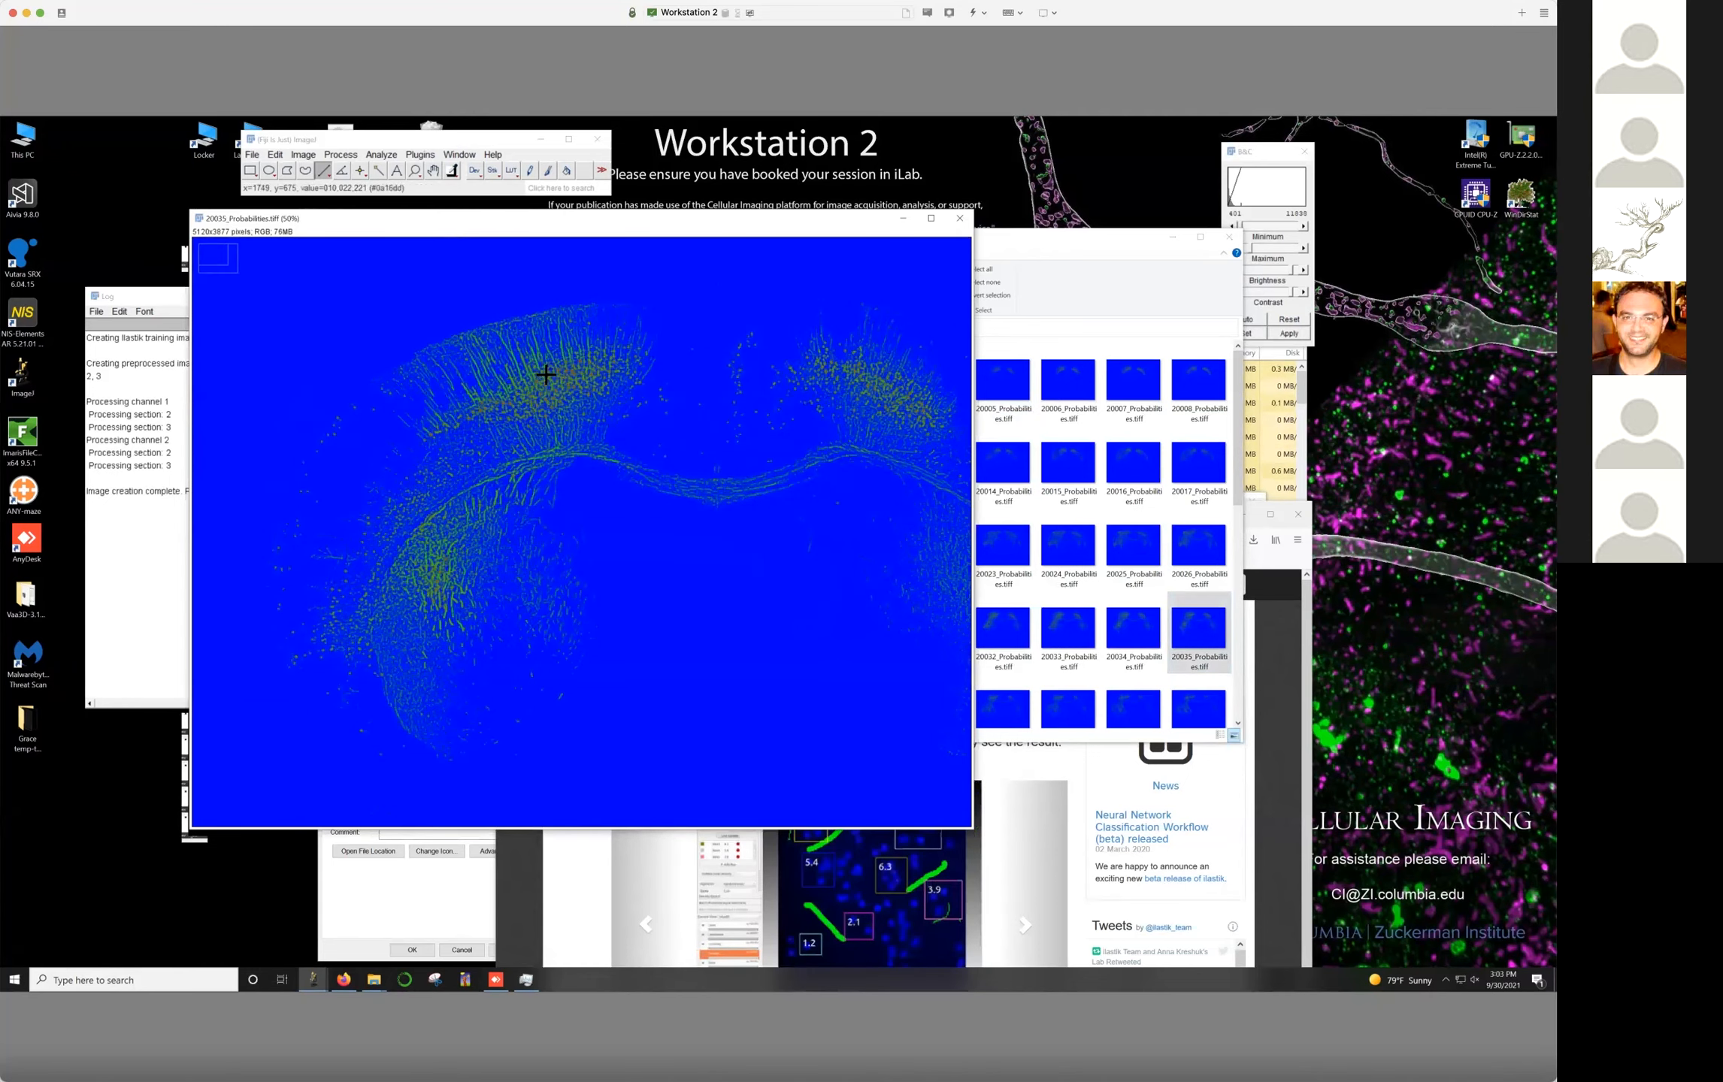
pyautogui.scroll(1, 546, 374)
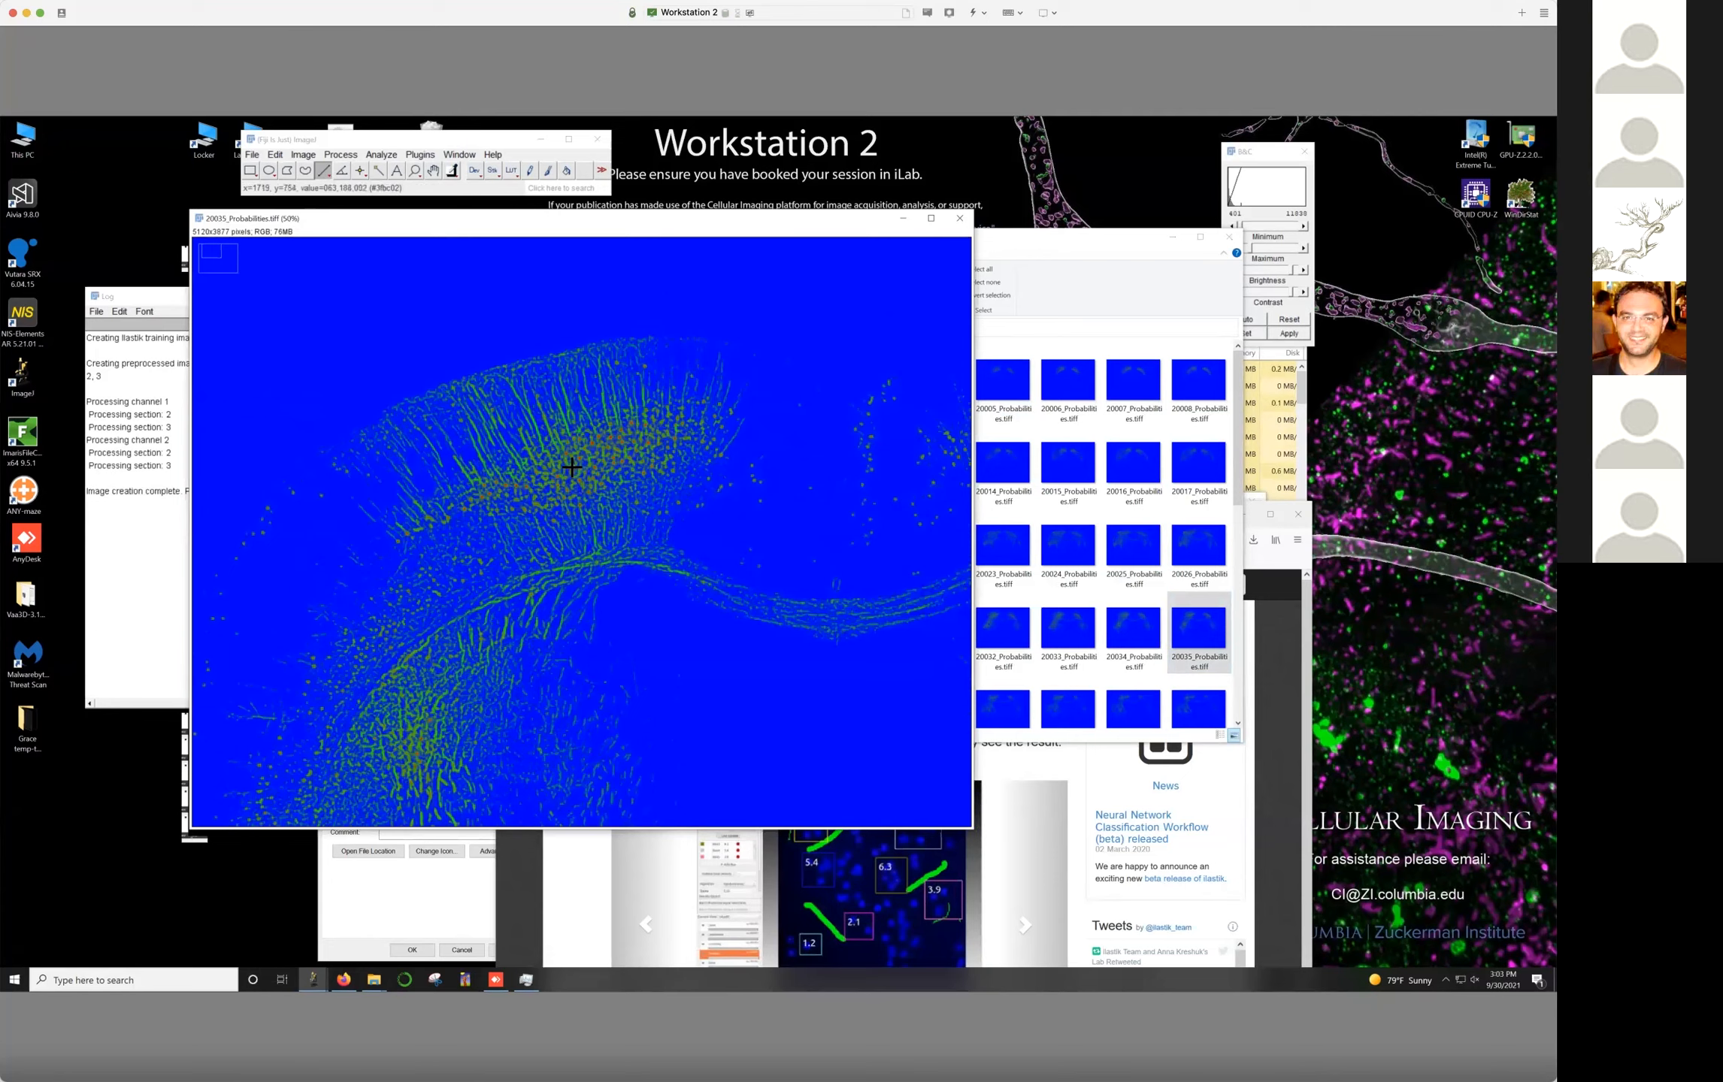
pyautogui.scroll(1, 571, 467)
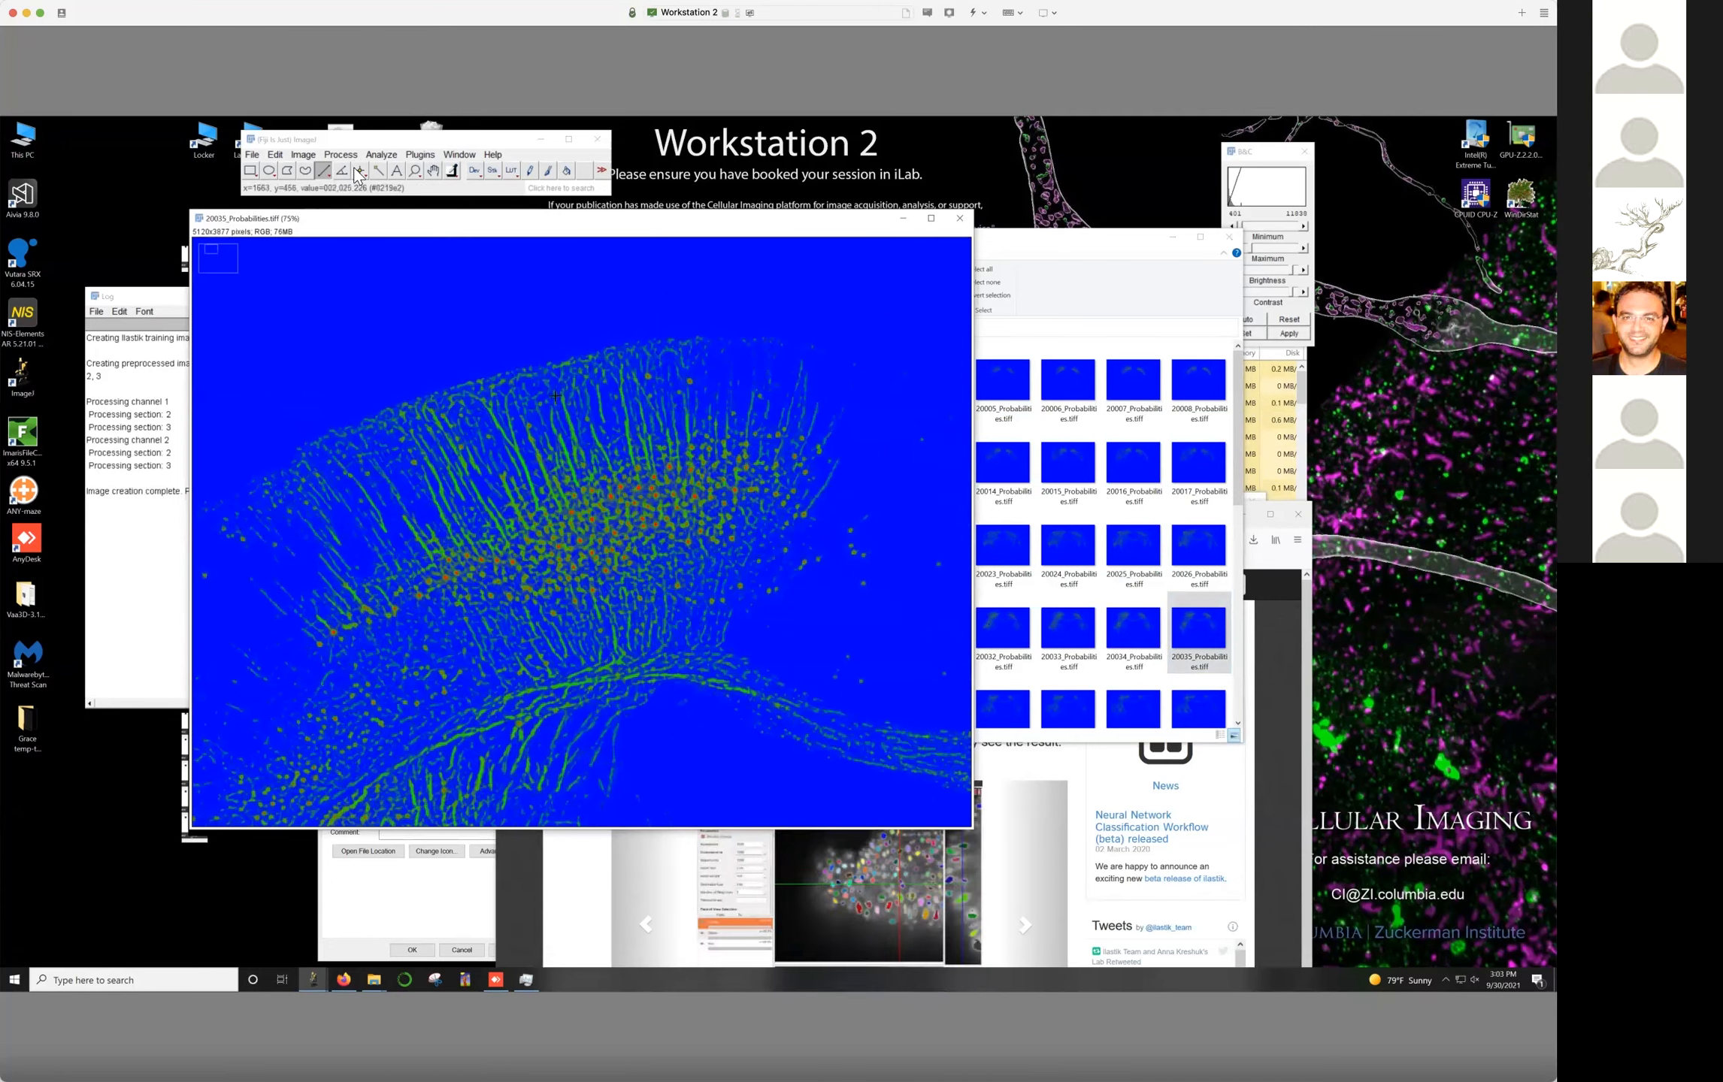
# Split the 20035_Probabilities.tiff image into separate colour channels and move the blue and green channel windows apart
pyautogui.click(294, 157)
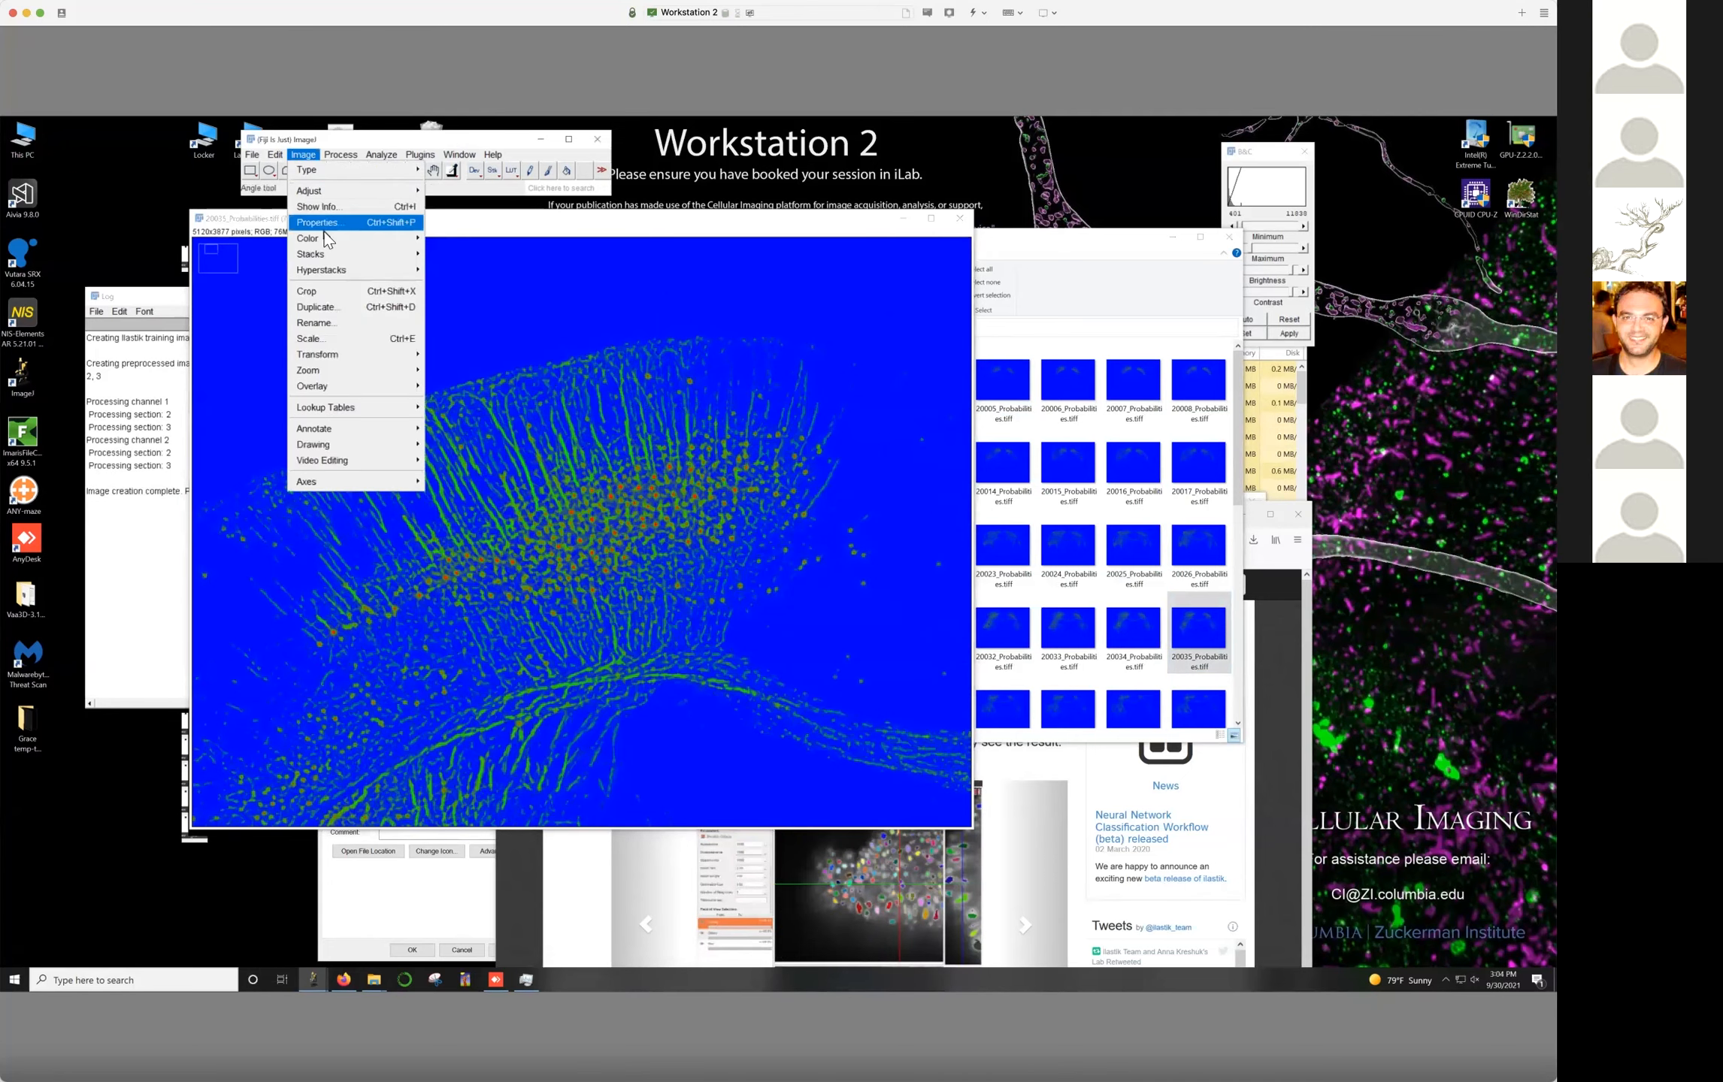
pyautogui.moveTo(330, 239)
pyautogui.click(487, 239)
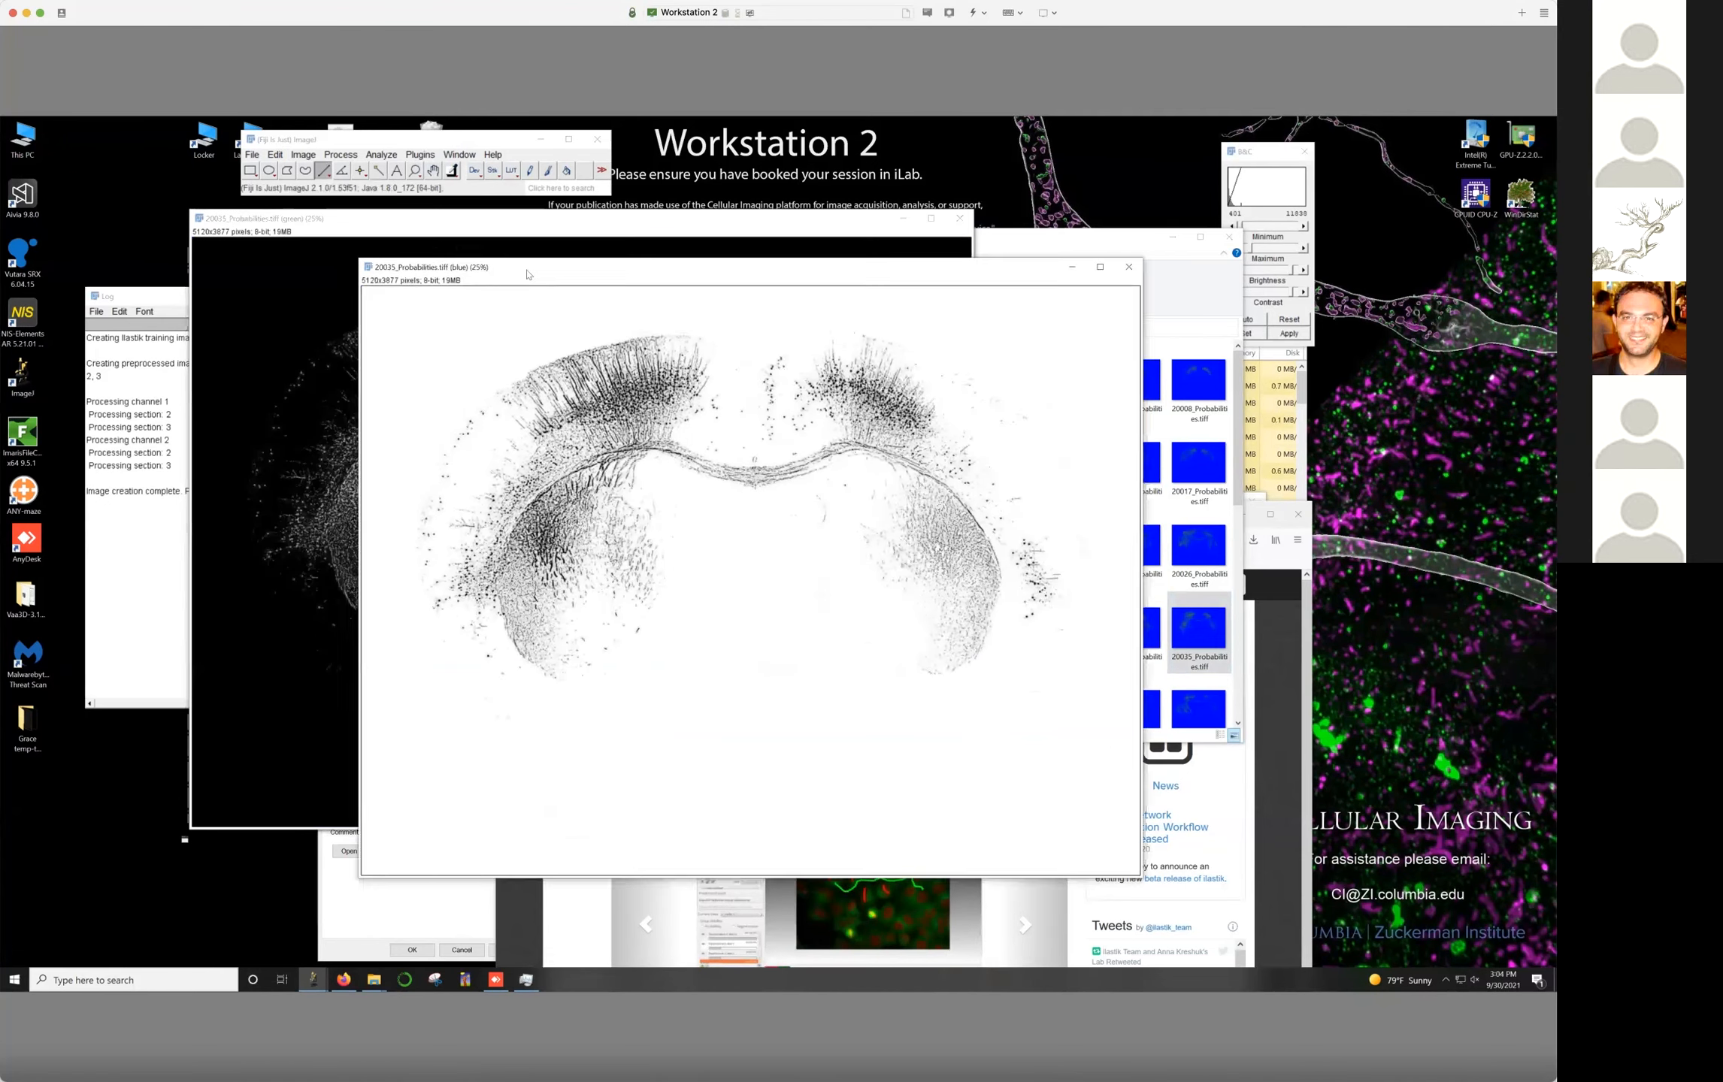
pyautogui.moveTo(413, 224); pyautogui.dragTo(824, 325)
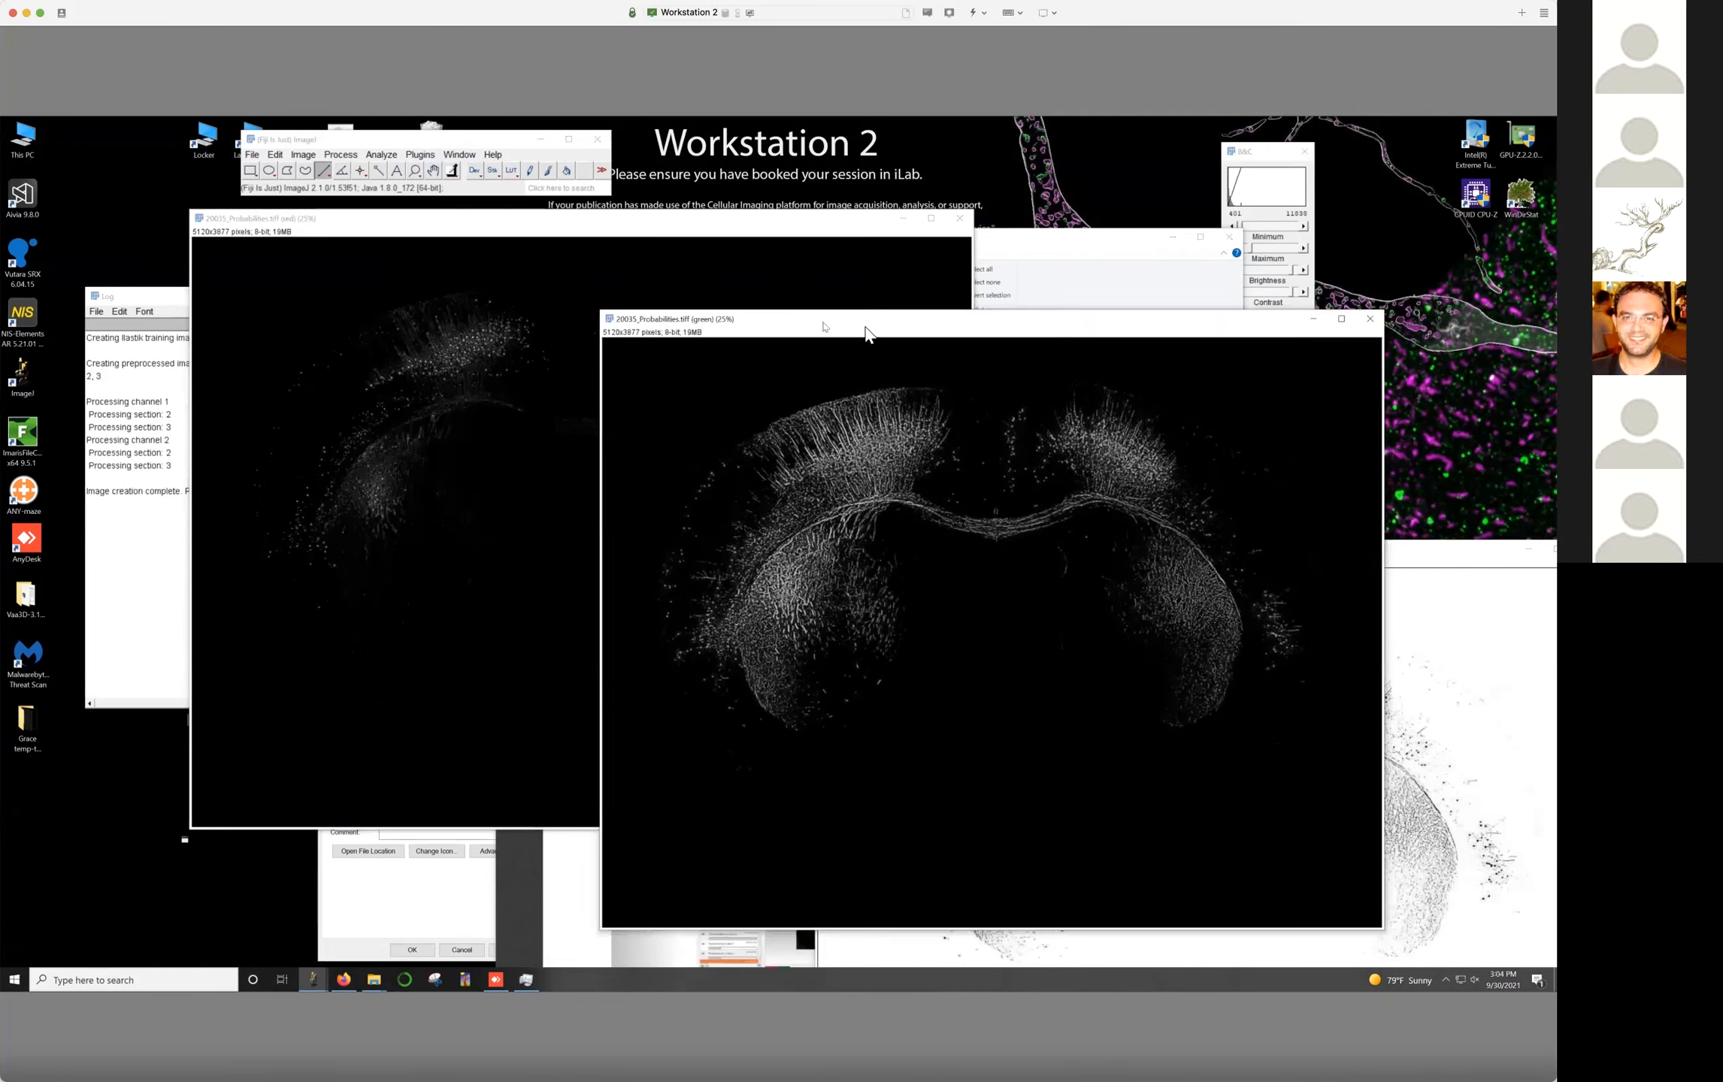
# Compare the red and green channel images, examine the cell bodies in the red channel at high magnification, and close the red channel
pyautogui.click(475, 230)
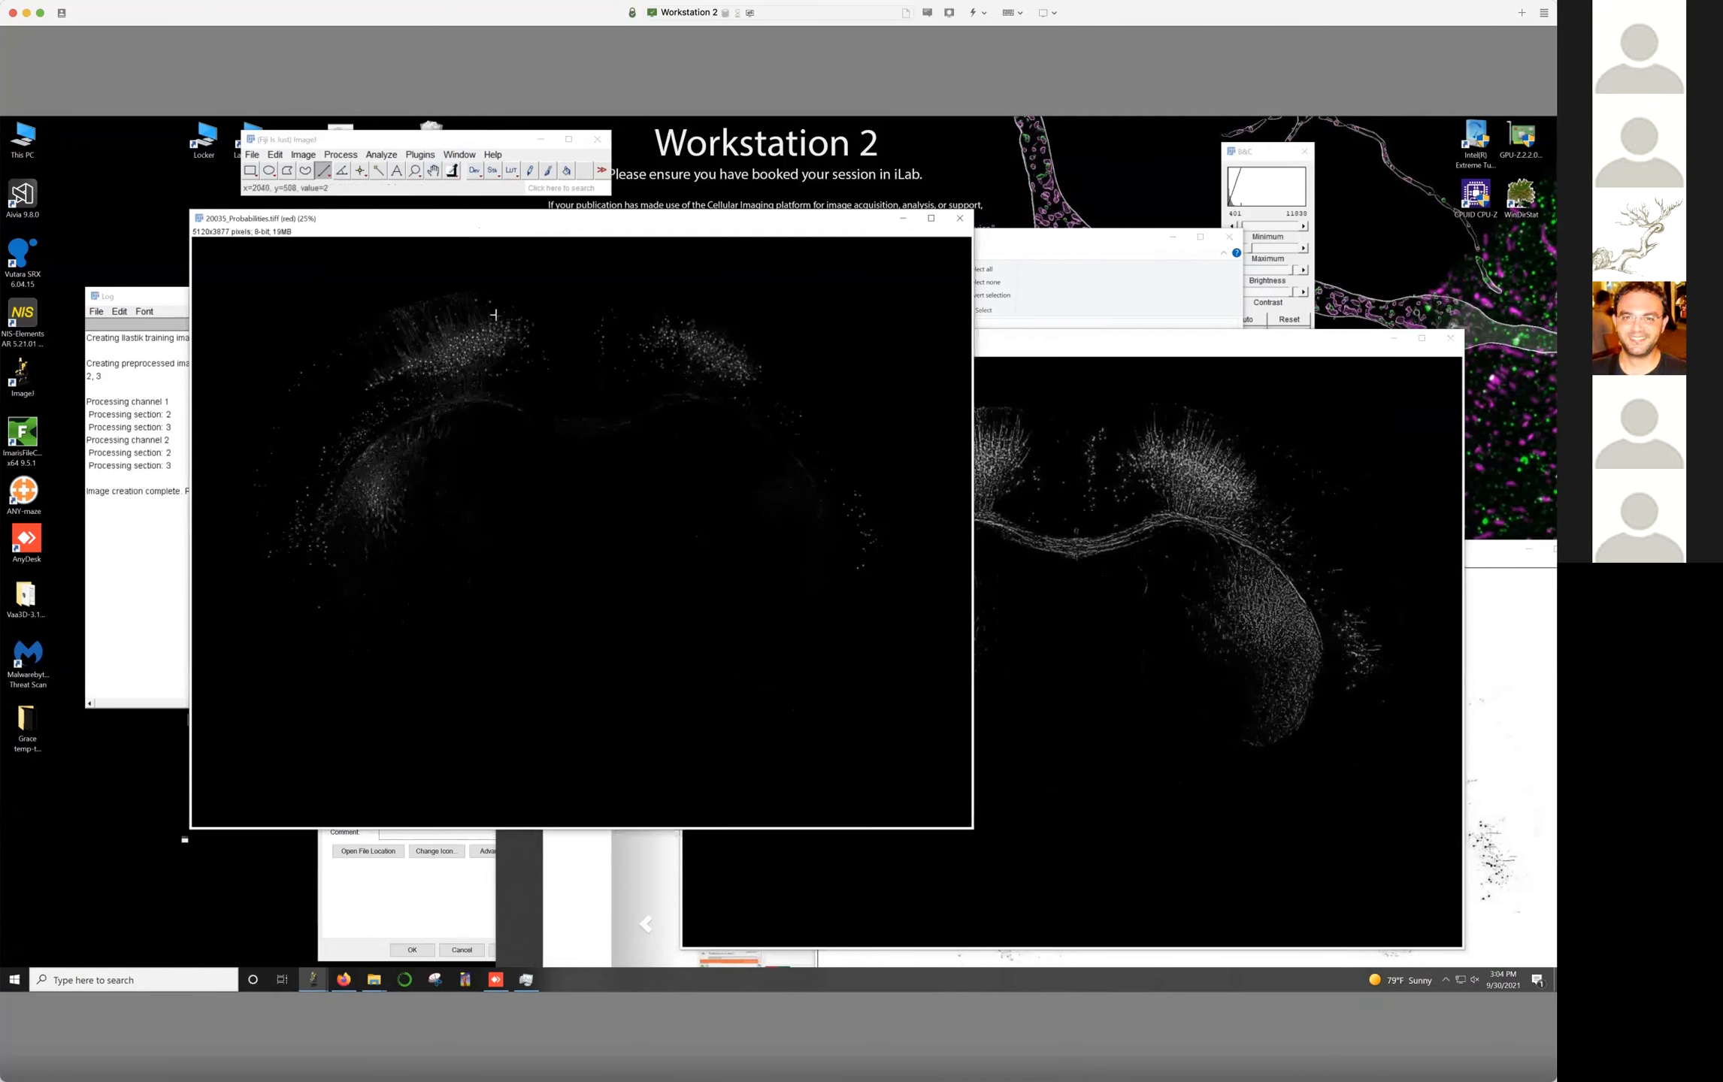
pyautogui.click(1133, 337)
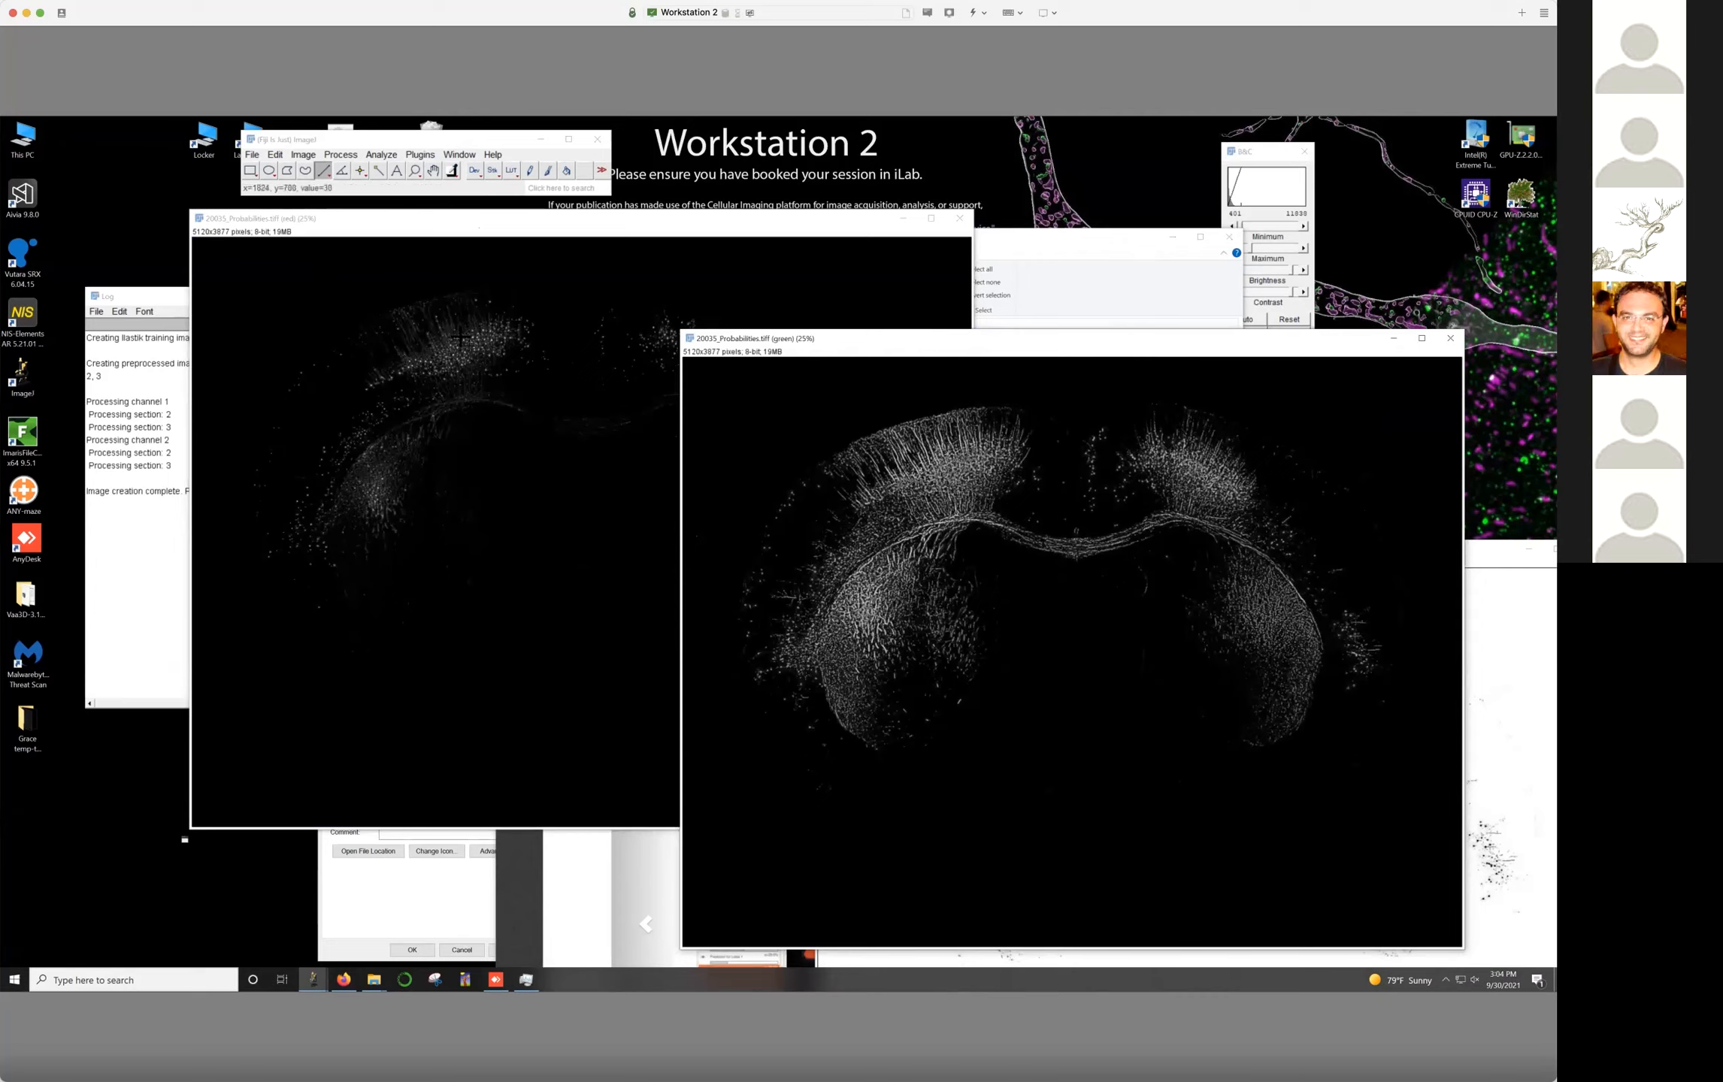
pyautogui.click(434, 230)
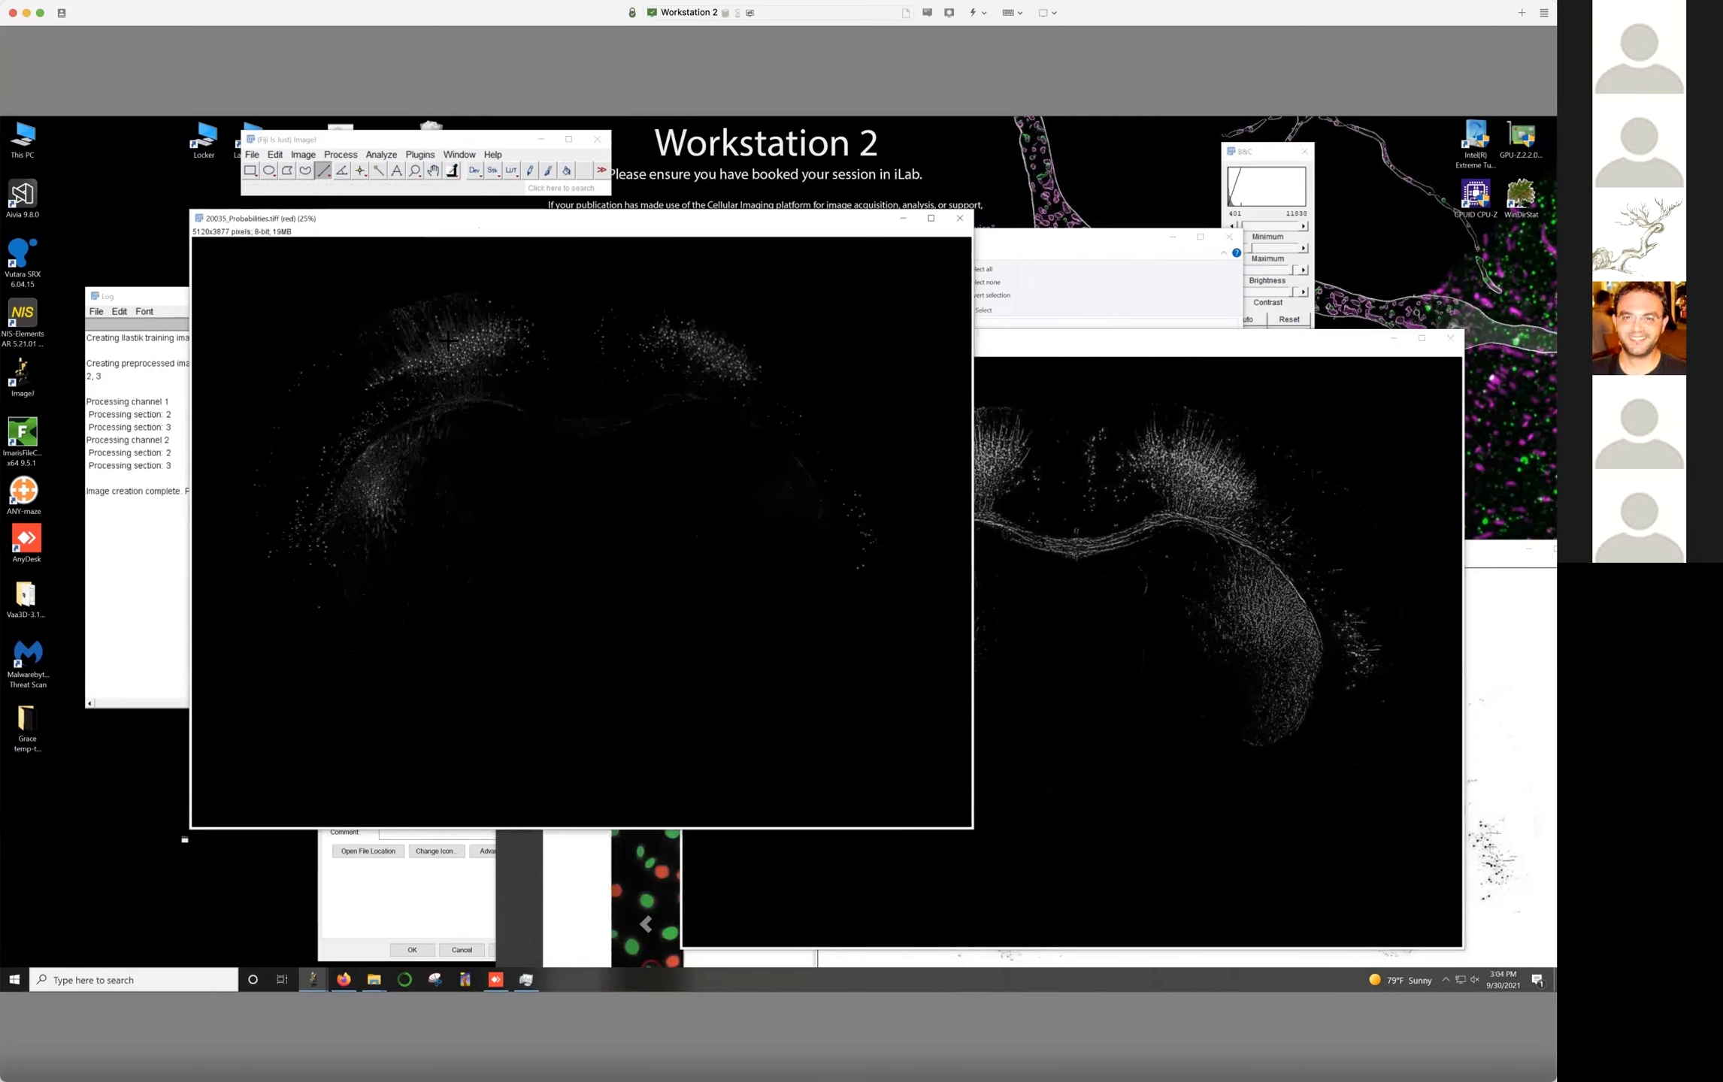
pyautogui.scroll(3, 447, 340)
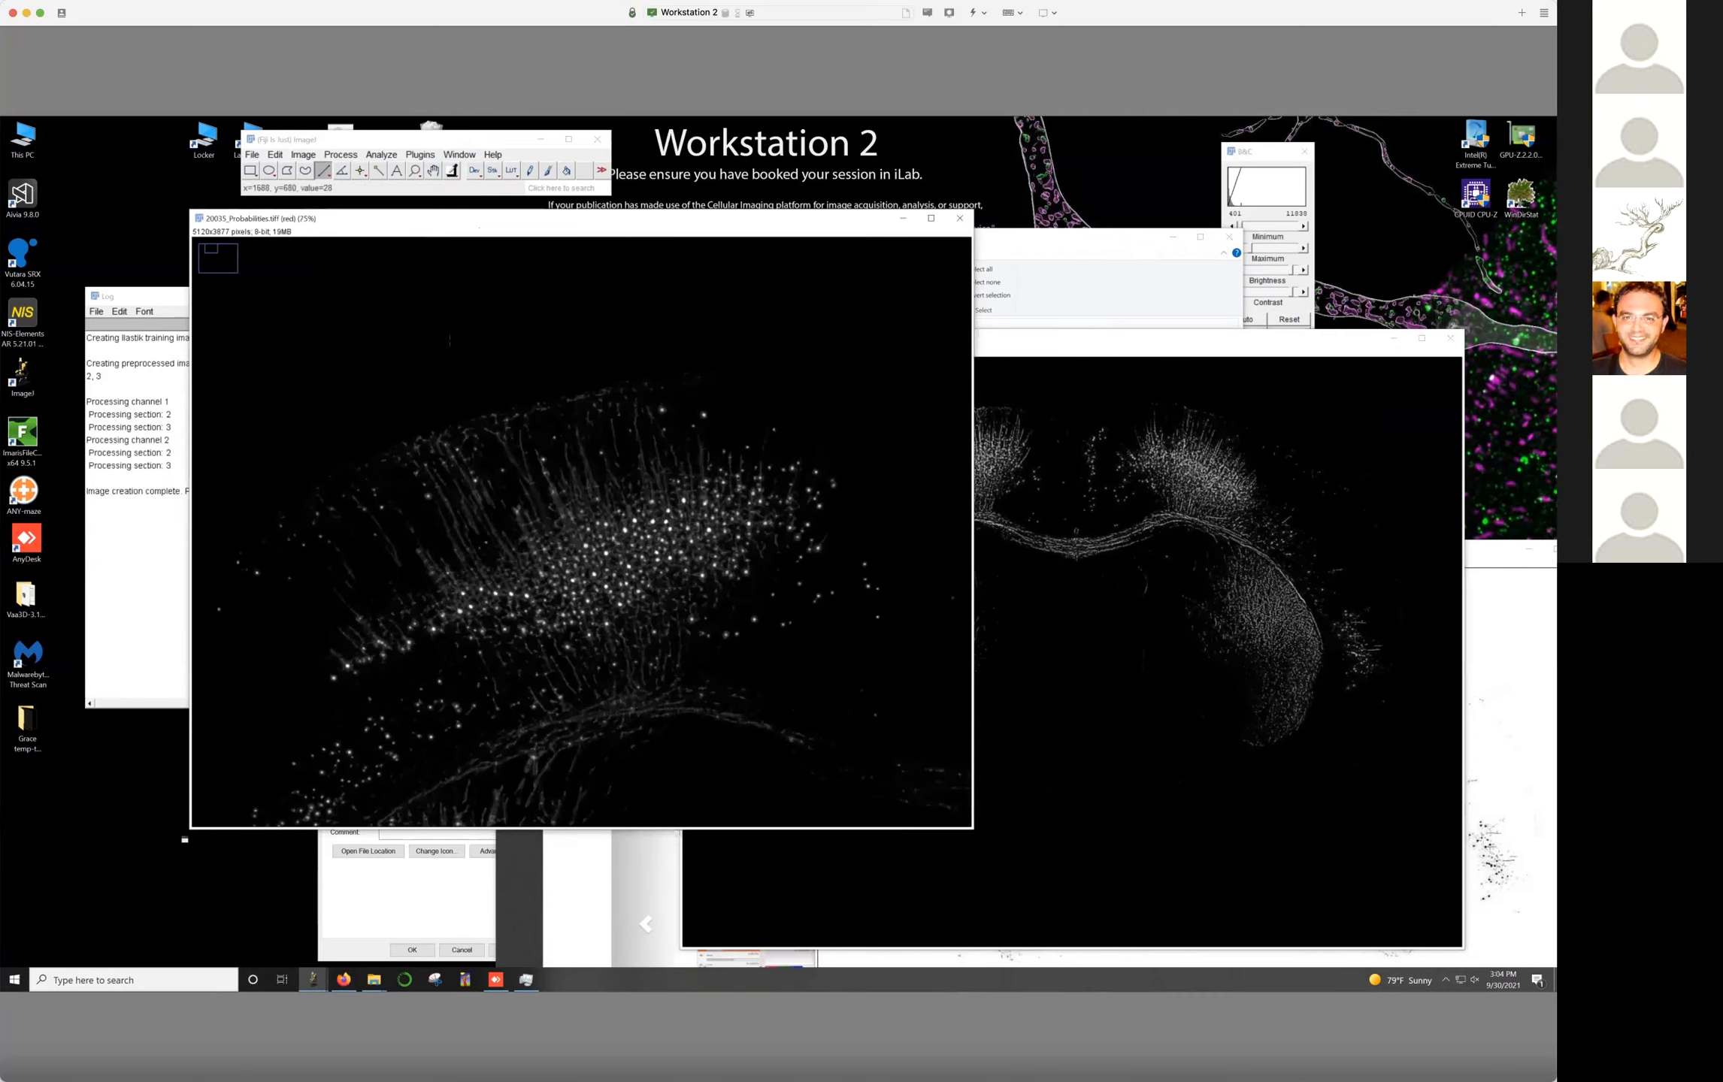
pyautogui.scroll(3, 450, 340)
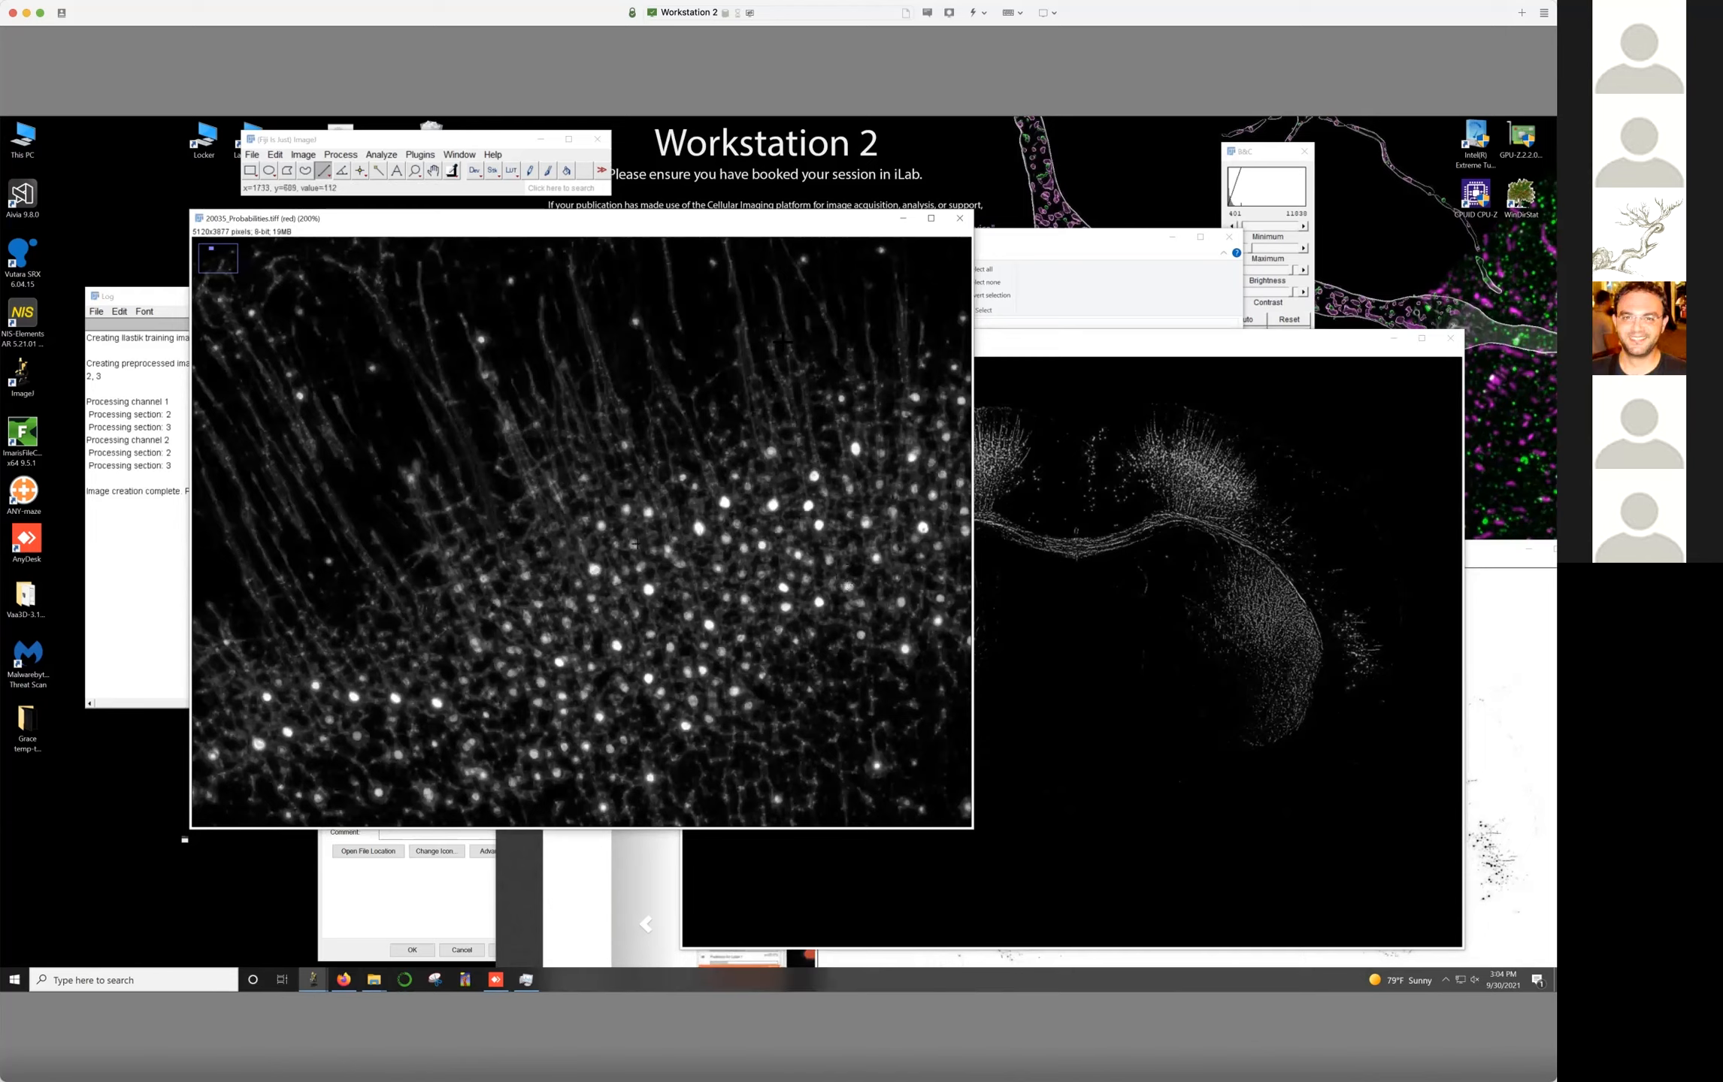
pyautogui.click(960, 218)
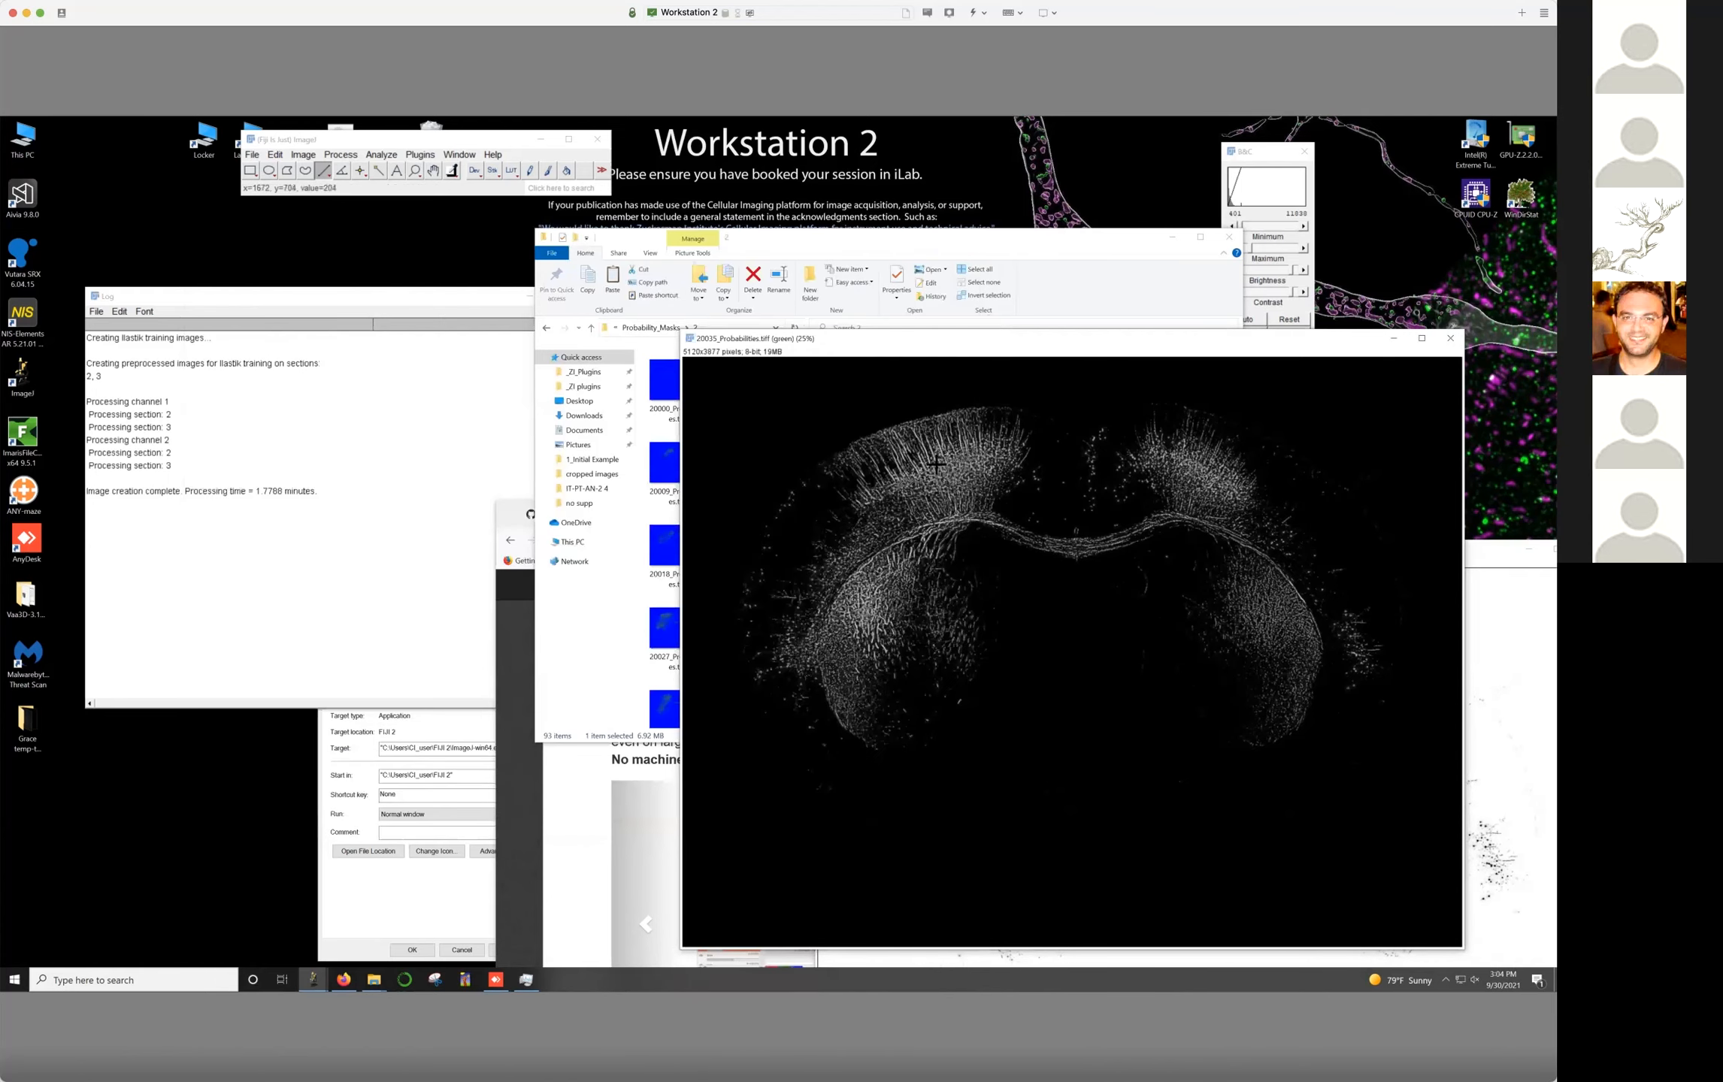
# Examine the projections and cell outlines in the green channel at high magnification, and close that channel image
pyautogui.scroll(1, 936, 463)
pyautogui.scroll(1, 1032, 505)
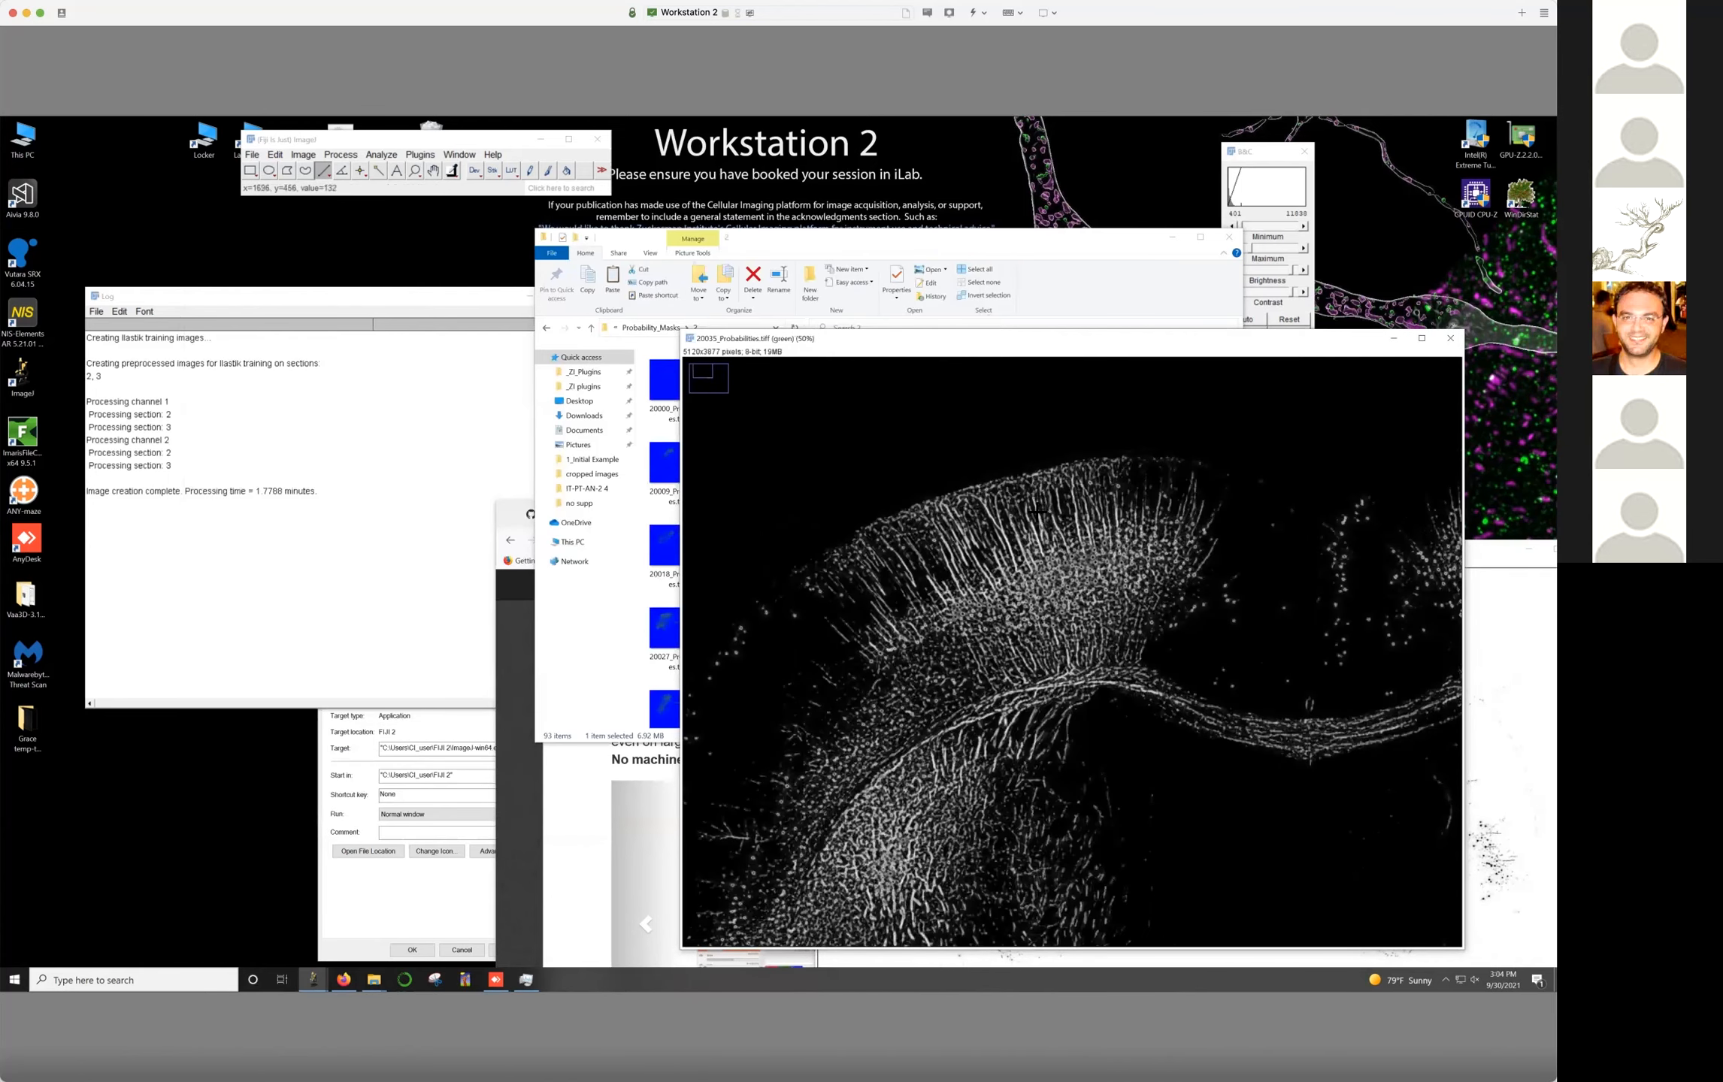
pyautogui.scroll(1, 1041, 562)
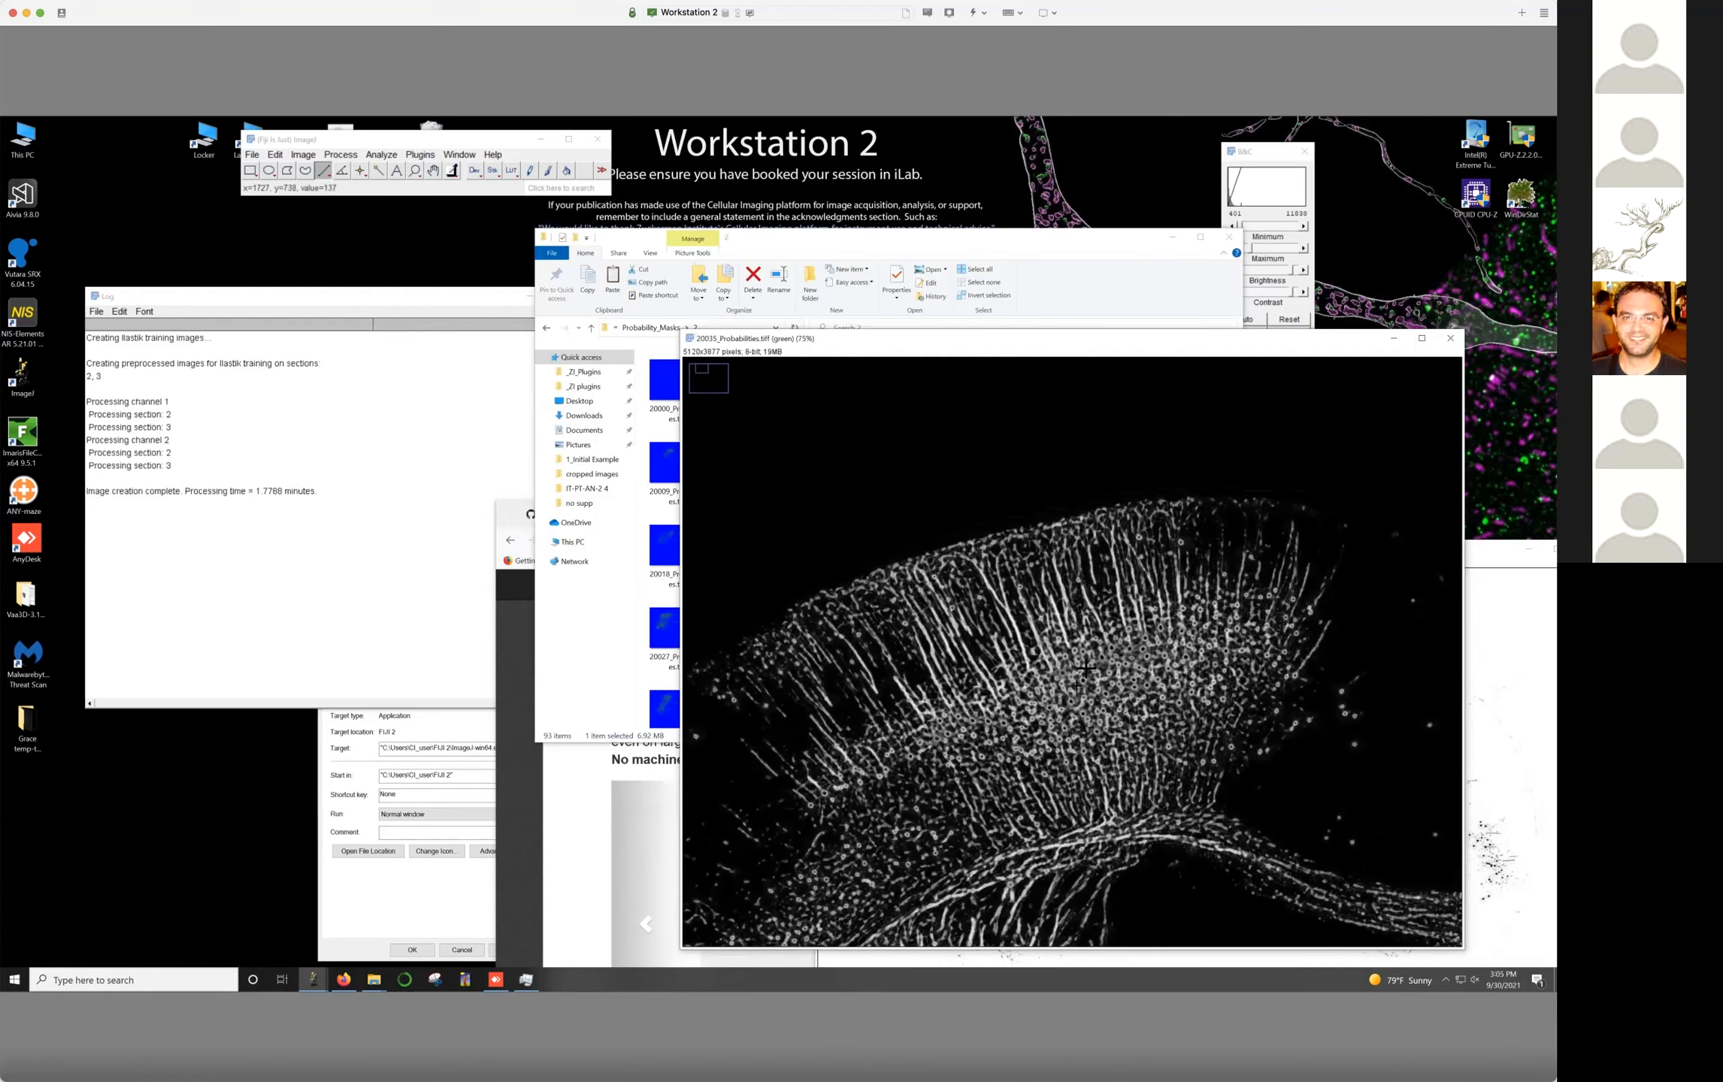
pyautogui.scroll(1, 1080, 687)
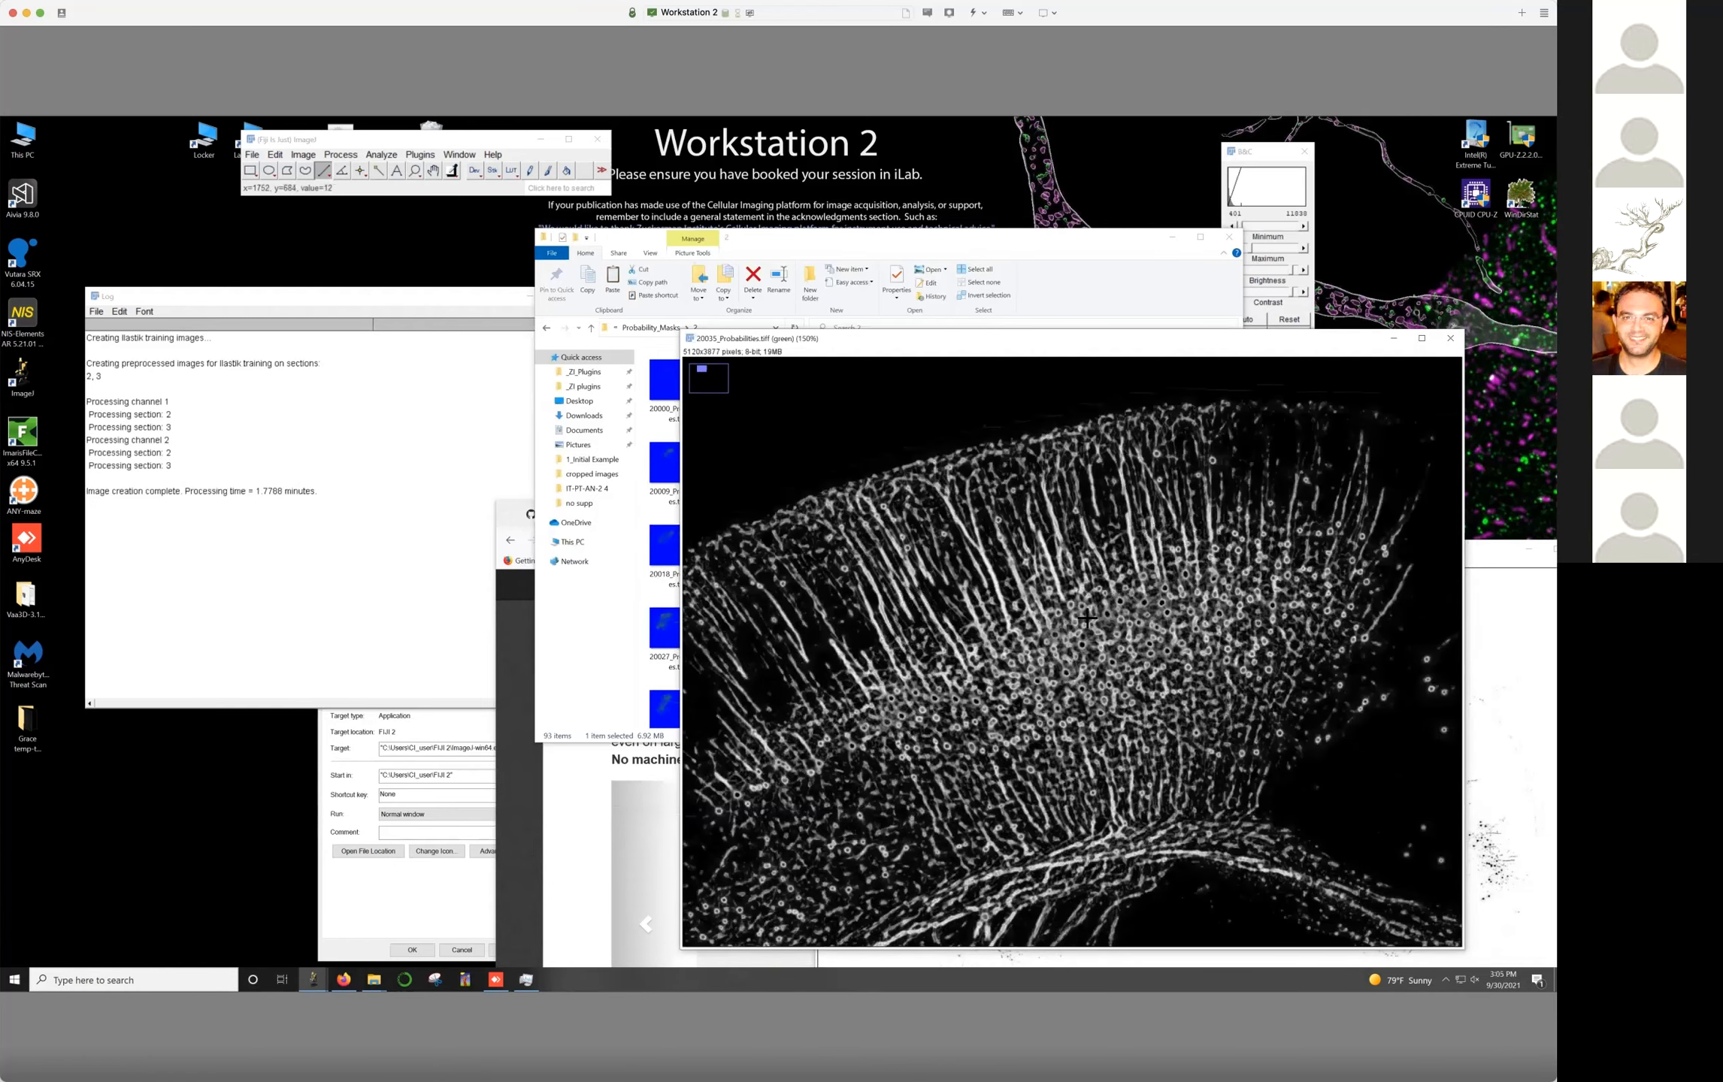
pyautogui.scroll(1, 1086, 617)
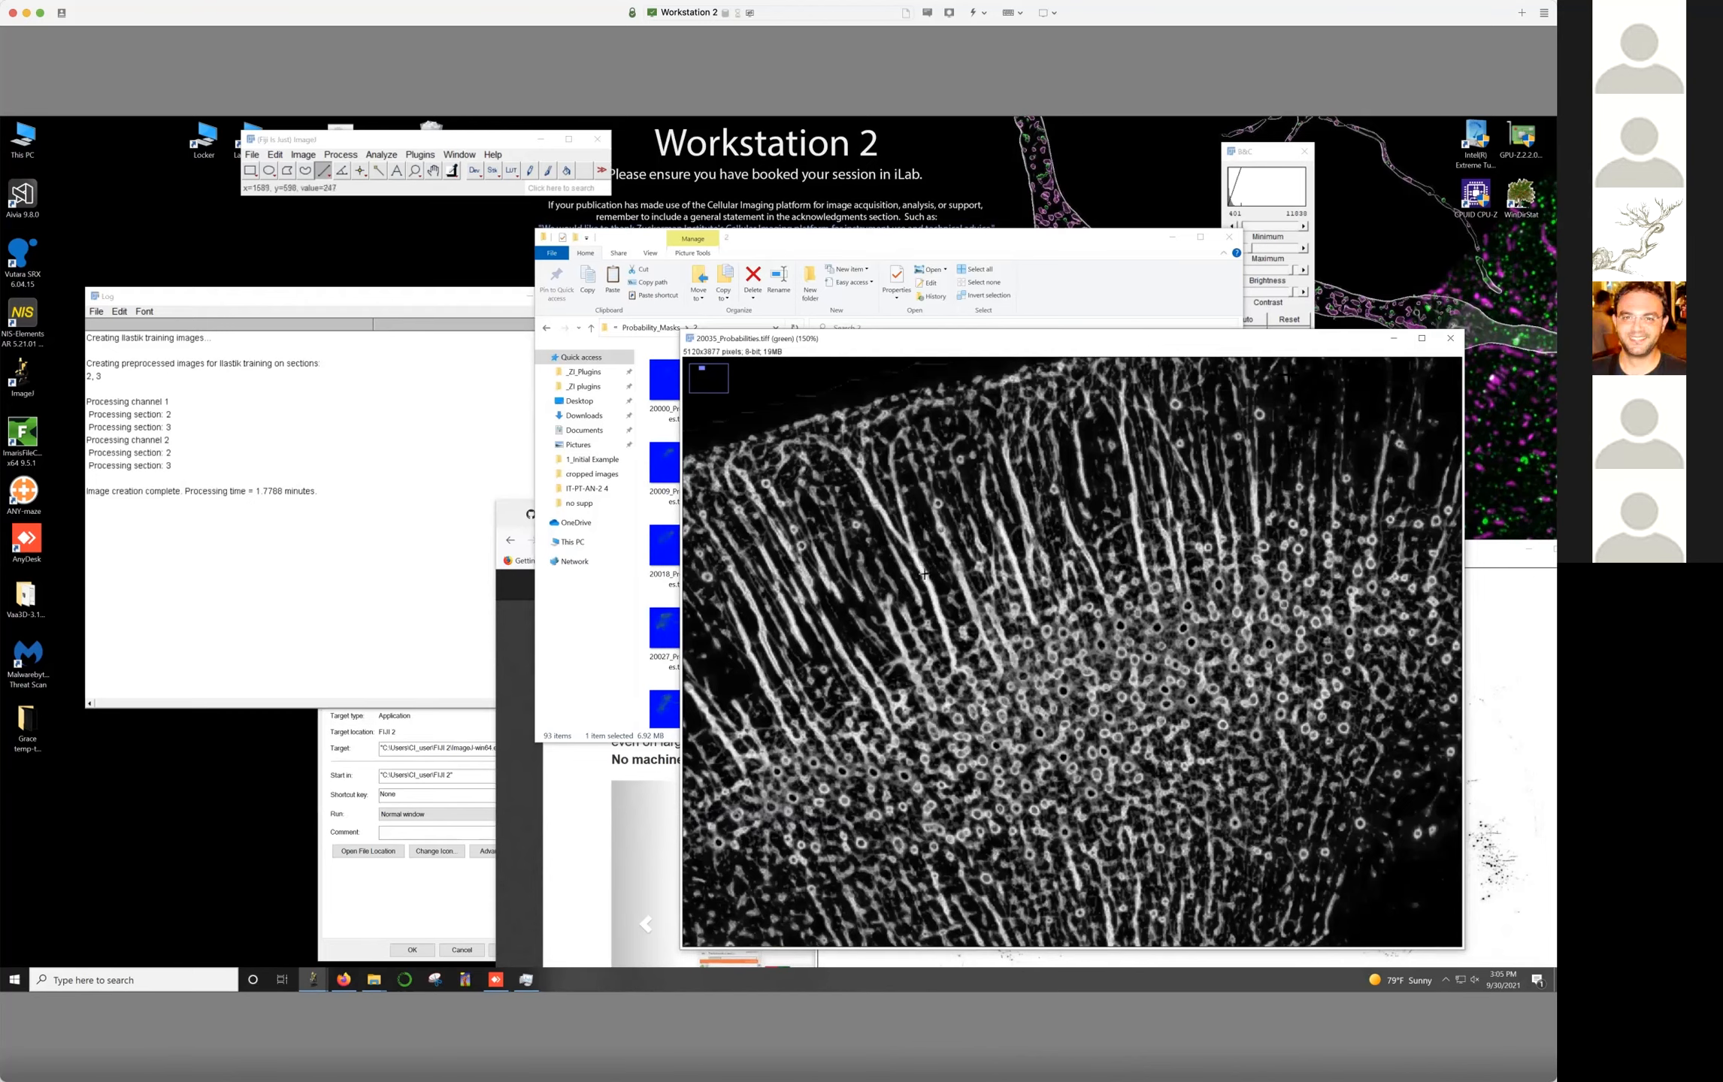
pyautogui.moveTo(1248, 341); pyautogui.dragTo(967, 343)
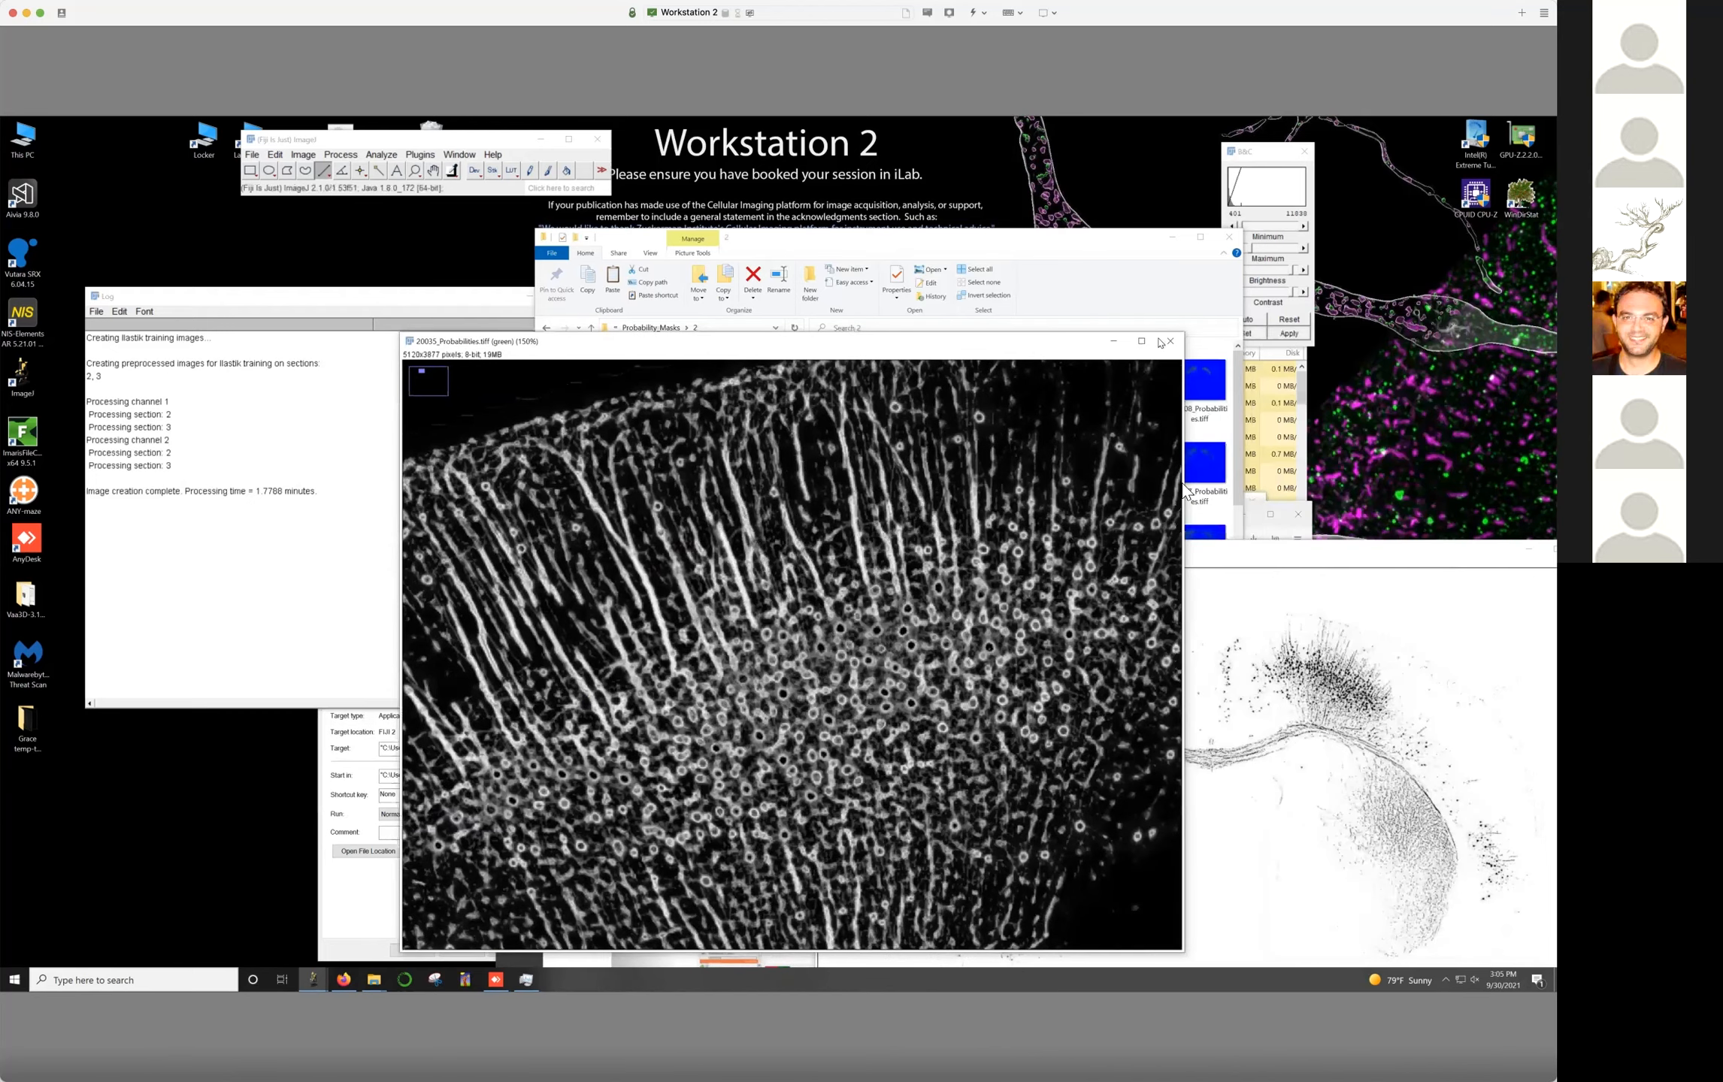
pyautogui.click(1170, 341)
# Review the analysis options of BrainJ's Registration and Atlas Analysis (Batch Process) without running it
pyautogui.click(419, 154)
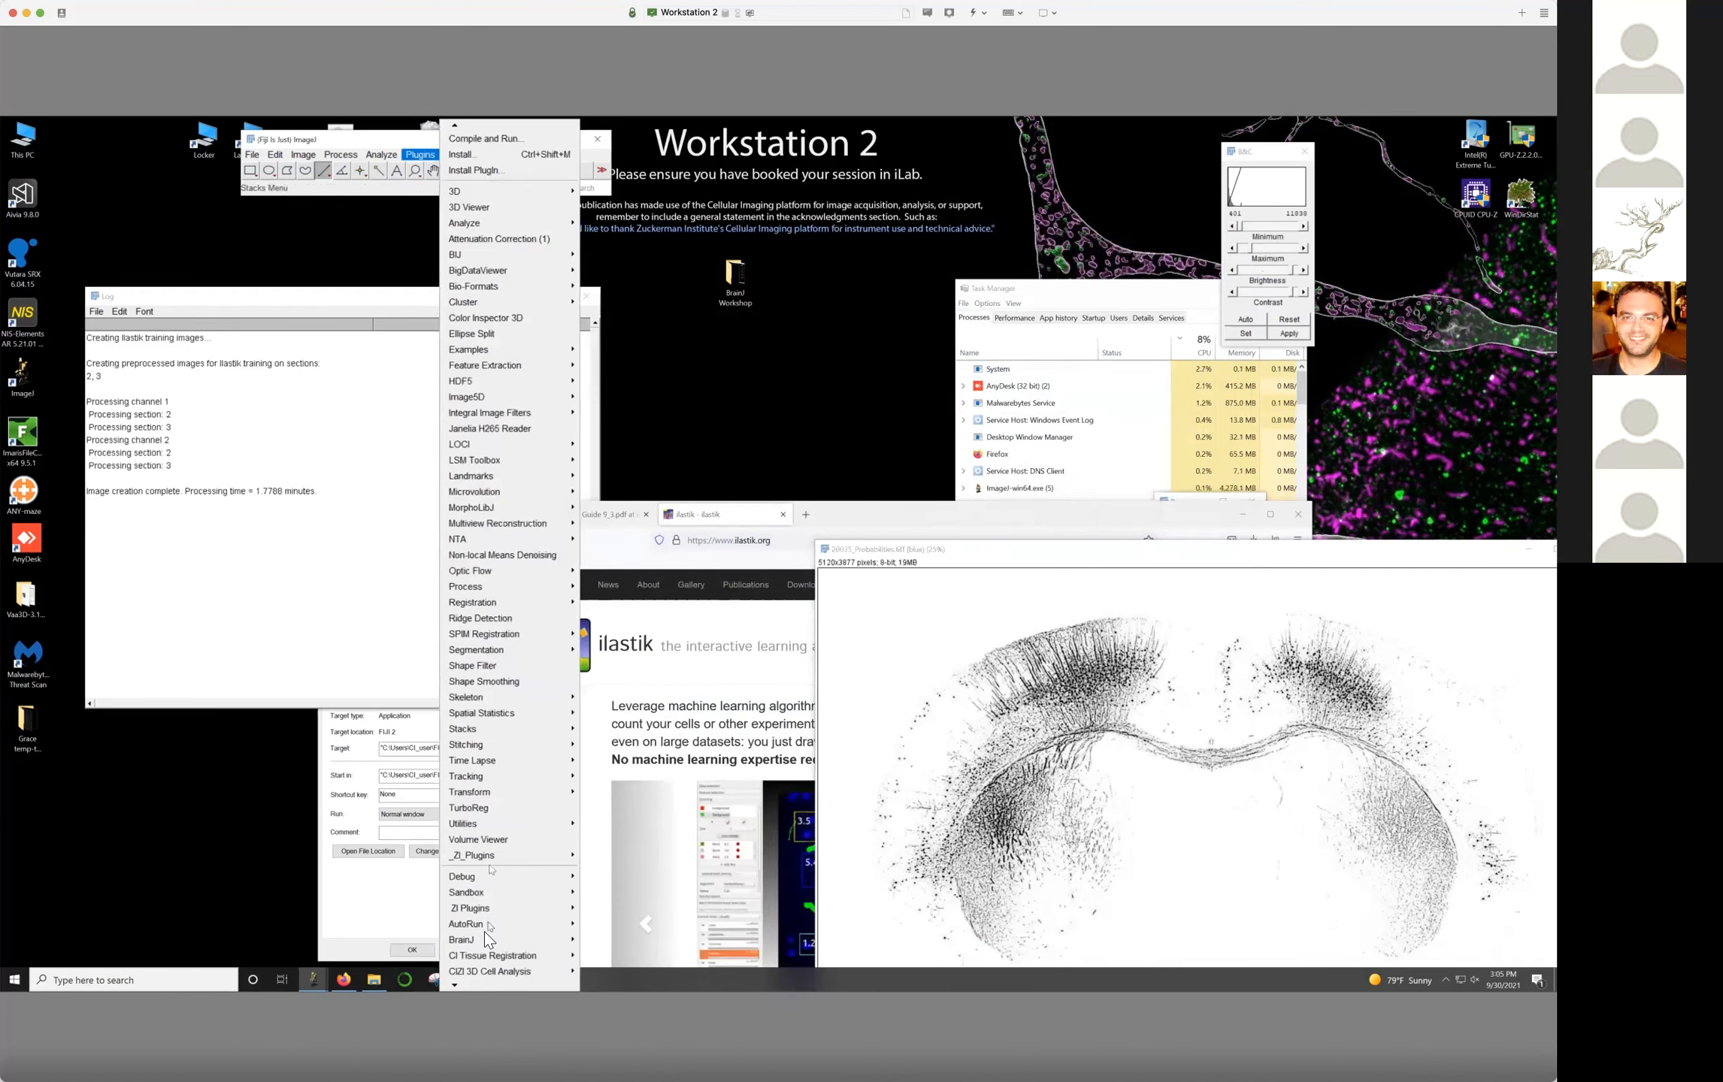
pyautogui.moveTo(485, 926)
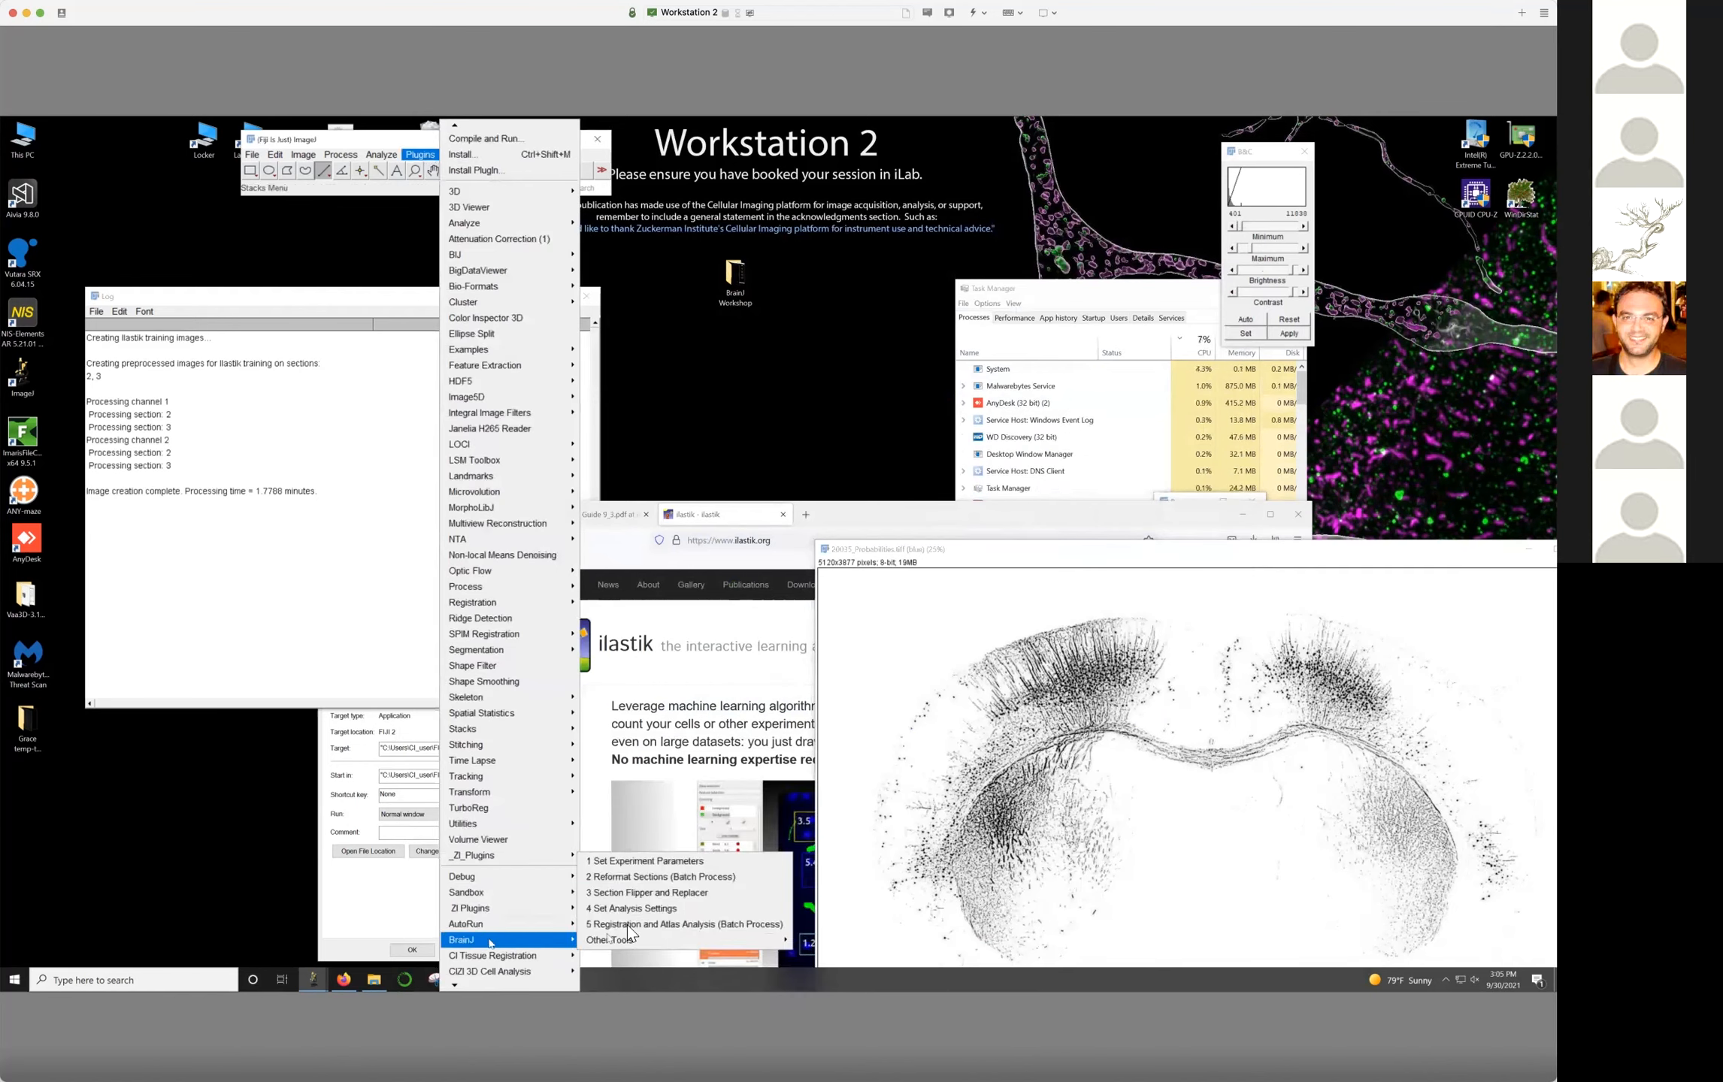
pyautogui.click(628, 925)
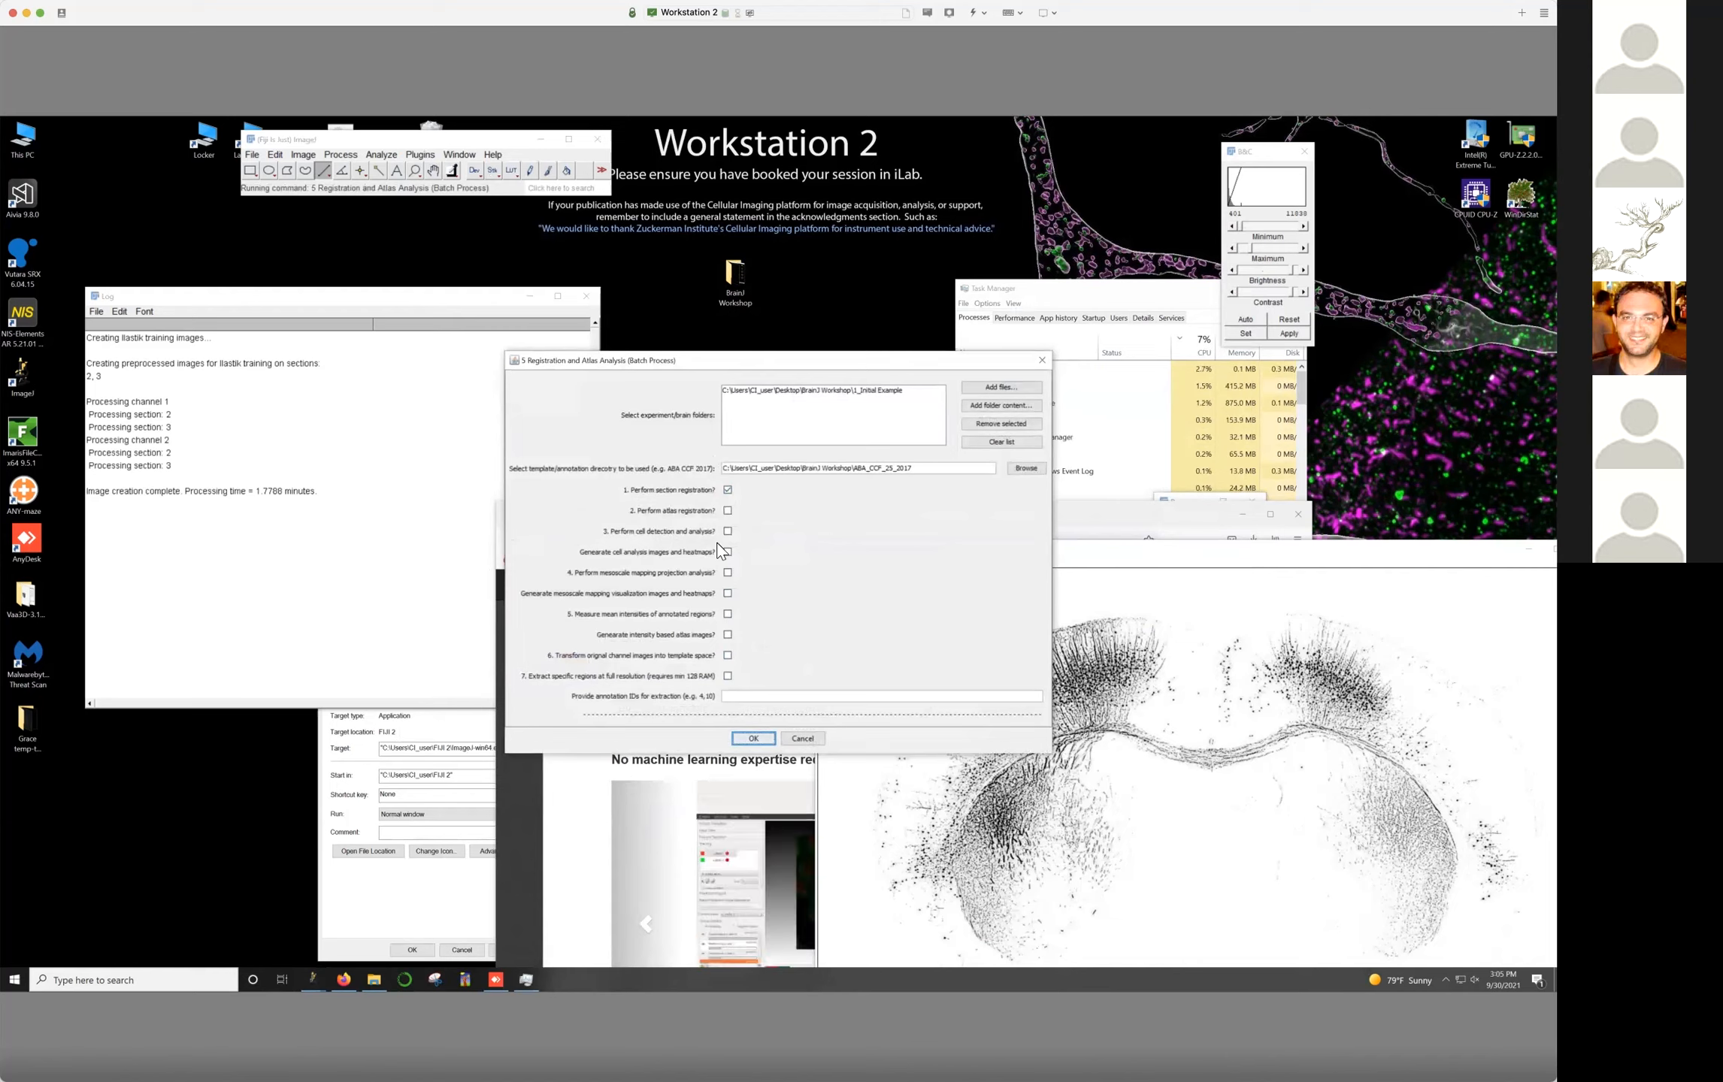
pyautogui.click(807, 737)
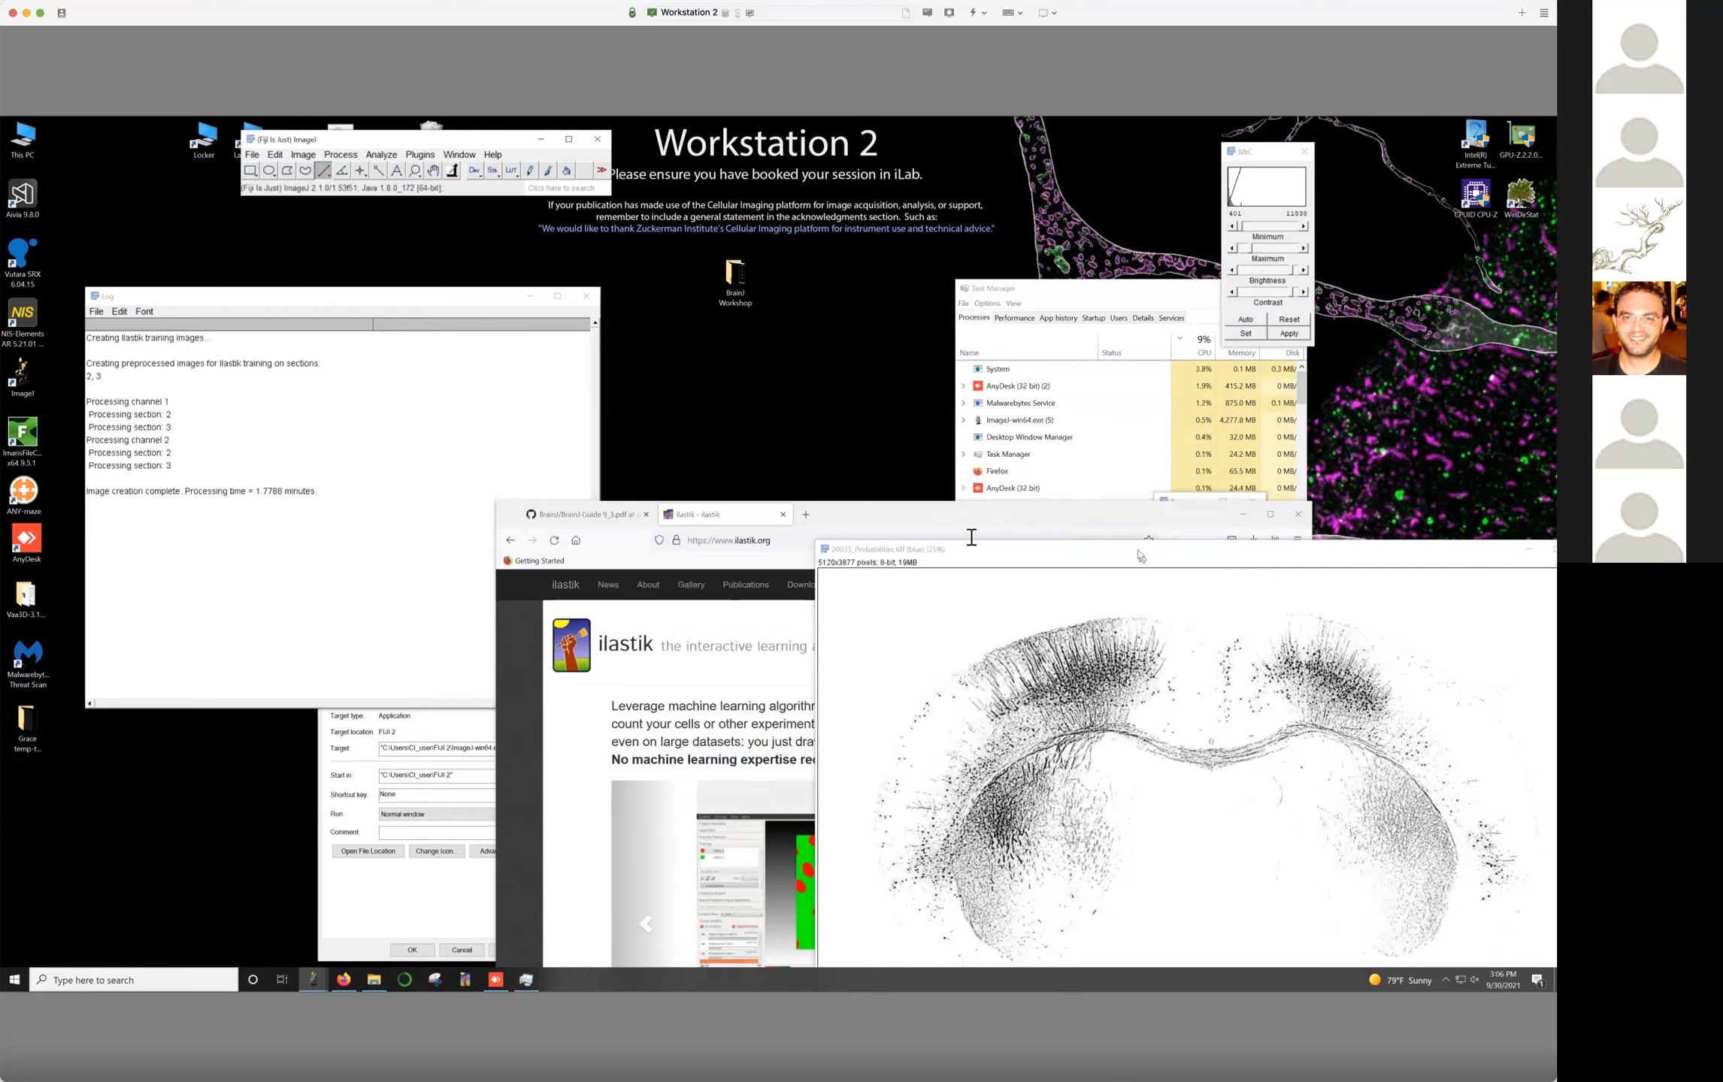
# From the BrainJ Workshop folder's 2 Cell and projection data, open Atlas_Analysis_Log_2021-9-27_16-52.txt of IT-PT-AN-2 4 in Fiji
pyautogui.click(740, 271)
pyautogui.doubleClick(740, 277)
pyautogui.click(692, 379)
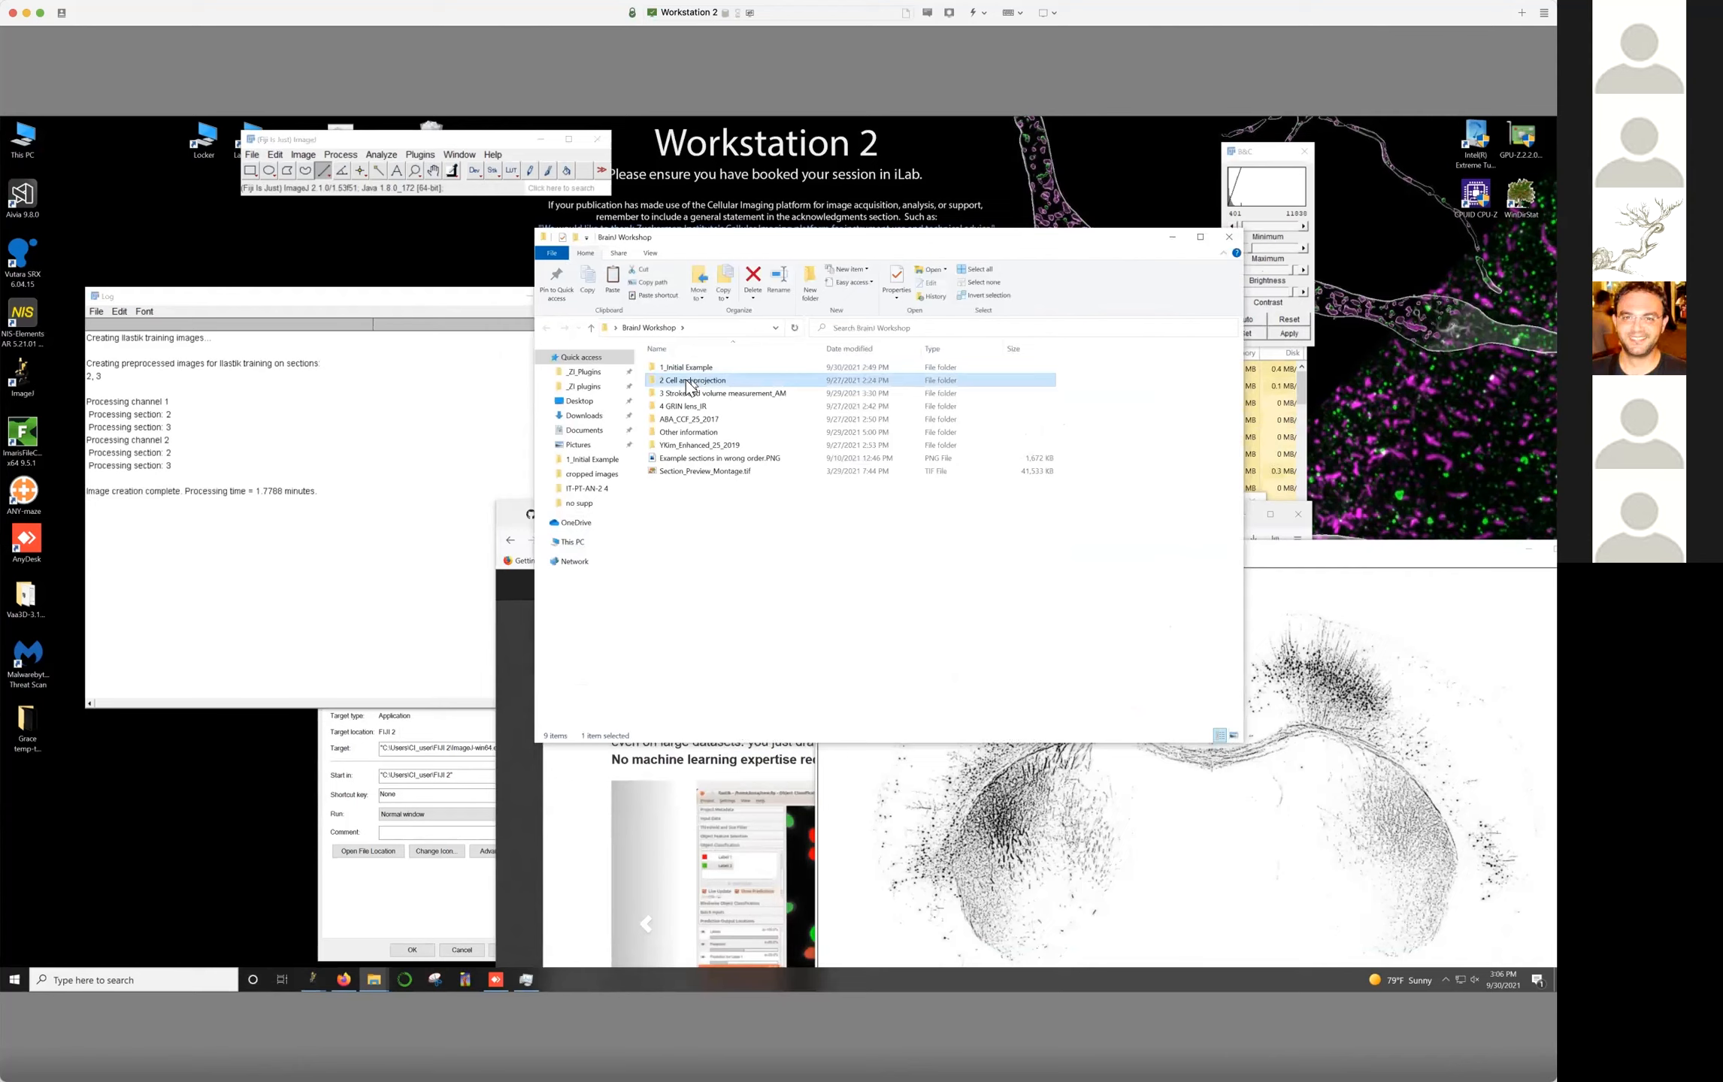
pyautogui.doubleClick(684, 379)
pyautogui.doubleClick(684, 369)
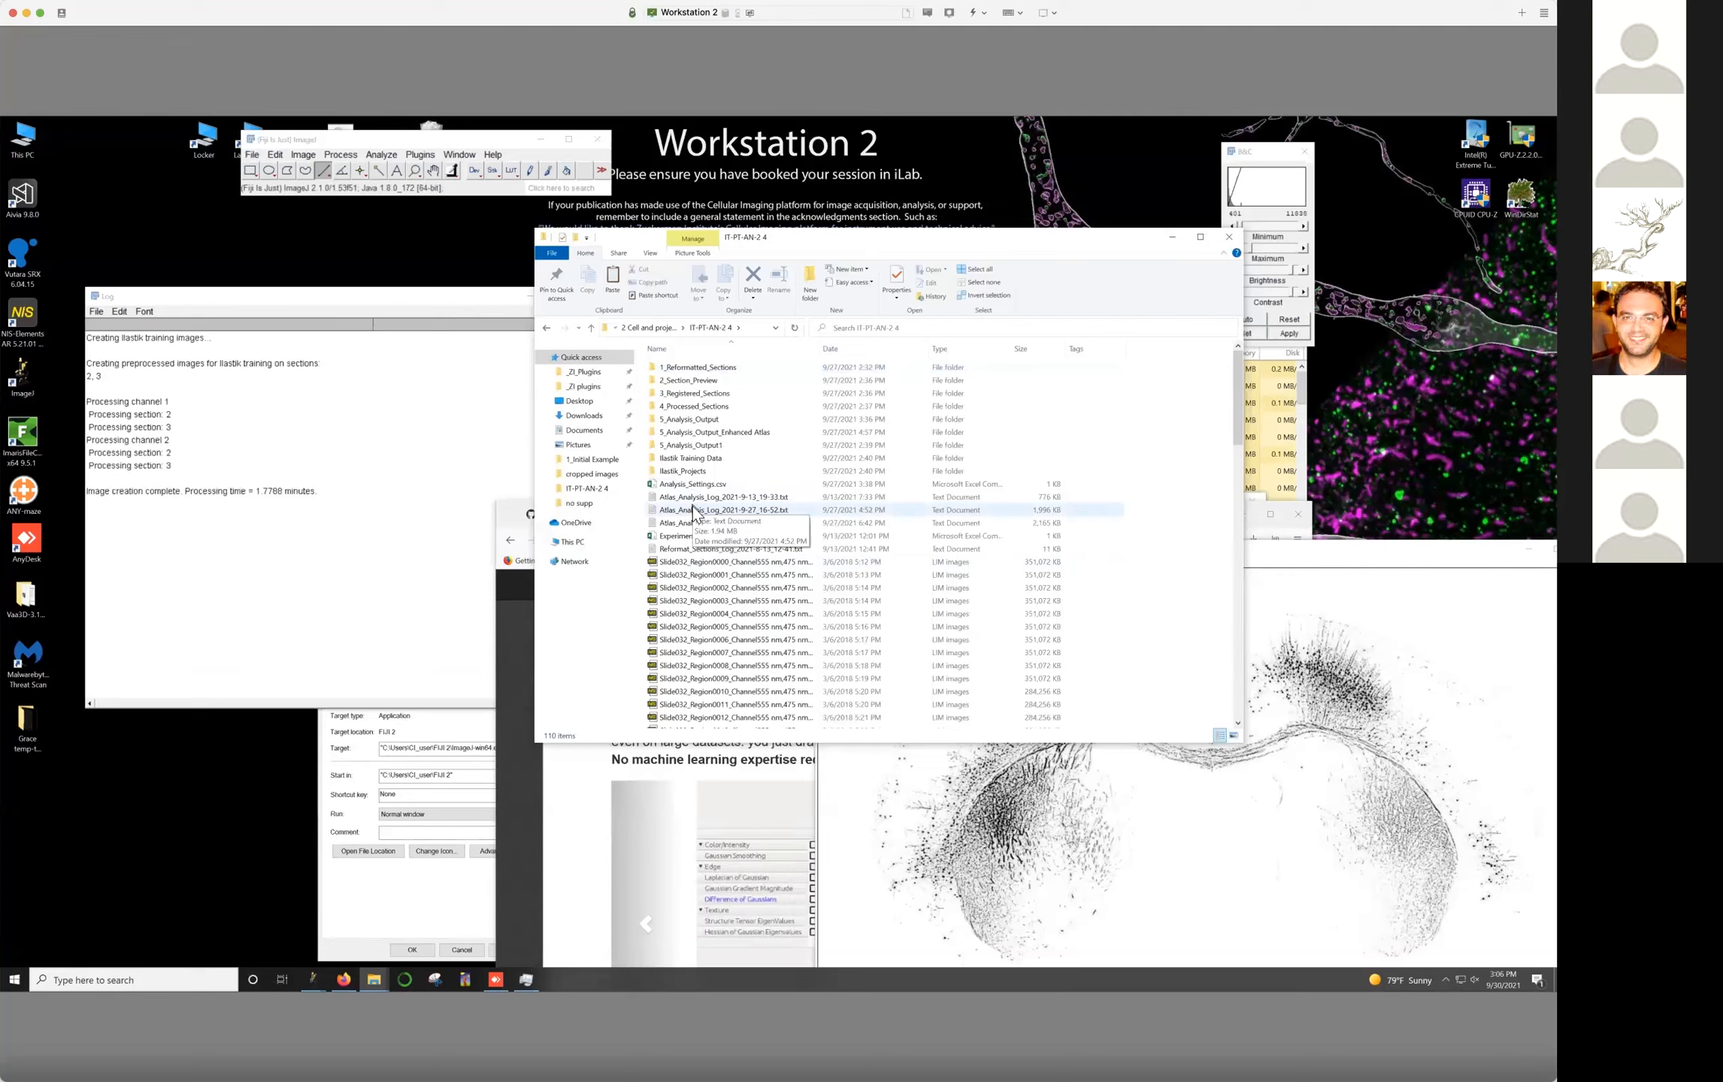
pyautogui.moveTo(695, 511); pyautogui.dragTo(395, 190)
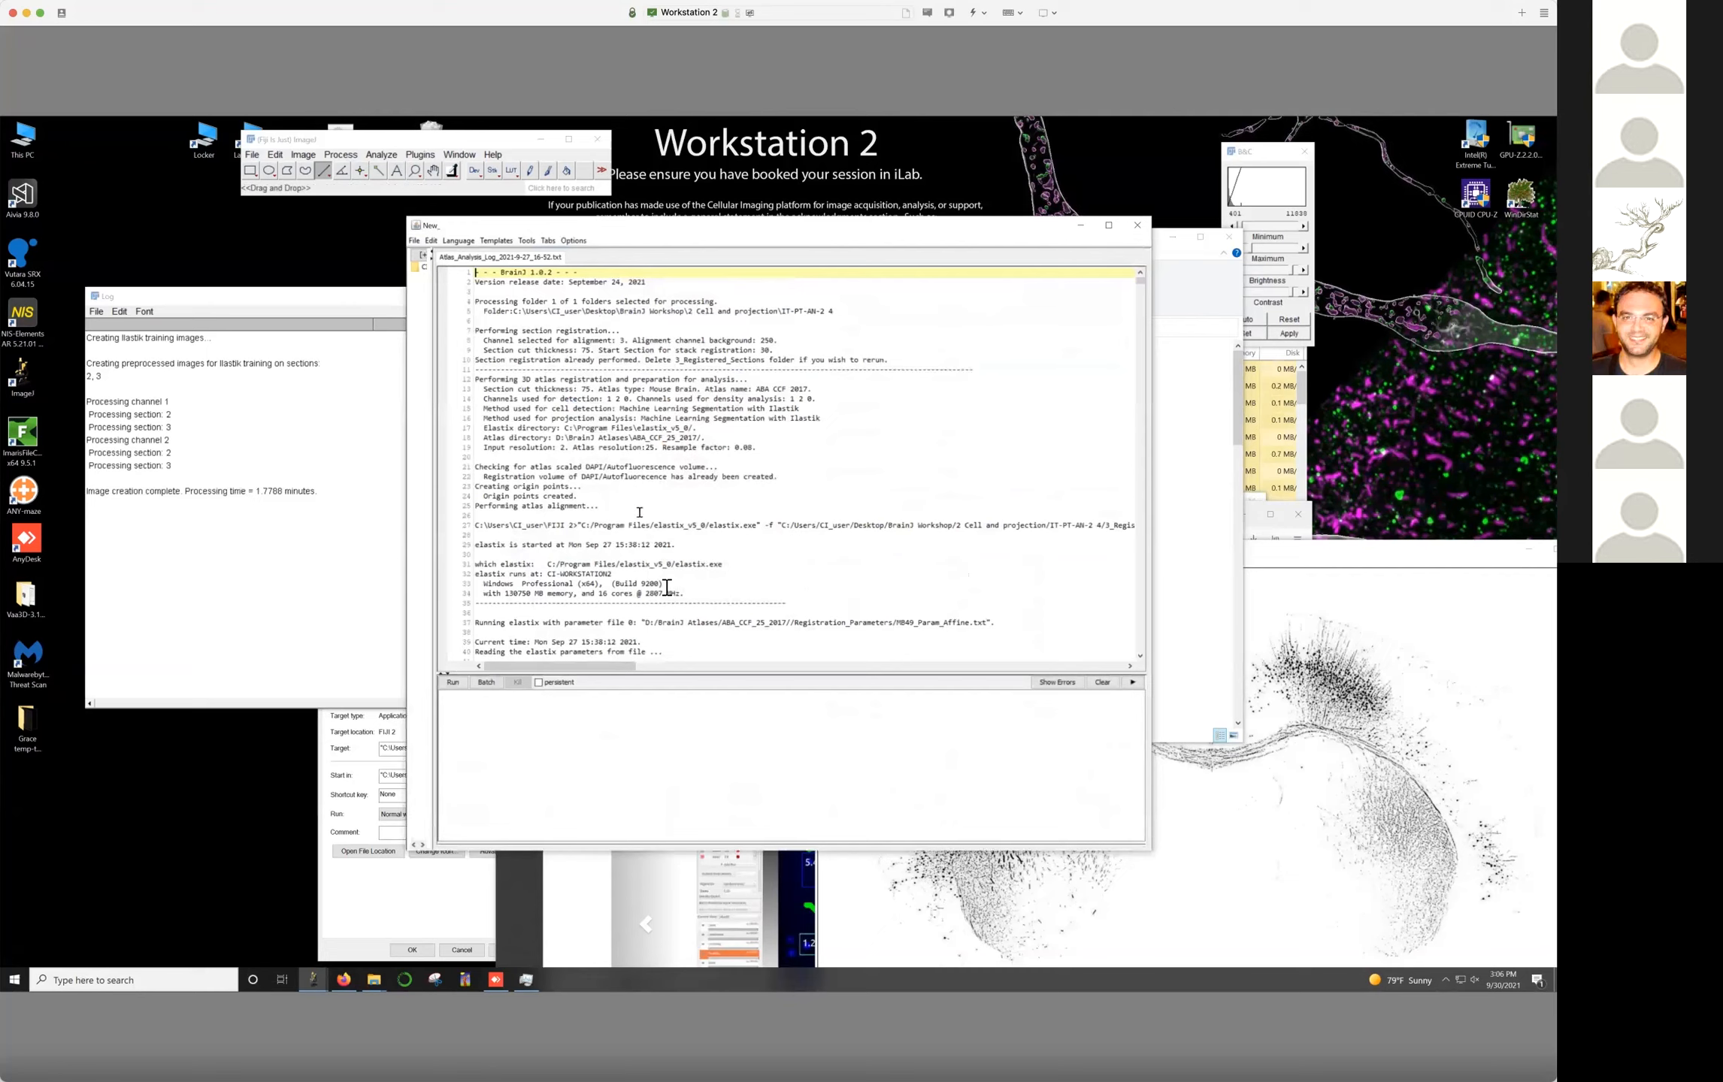
# Read the end of the atlas analysis log, highlight the closing note about template alignment, and close the log
pyautogui.moveTo(1141, 283); pyautogui.dragTo(1143, 658)
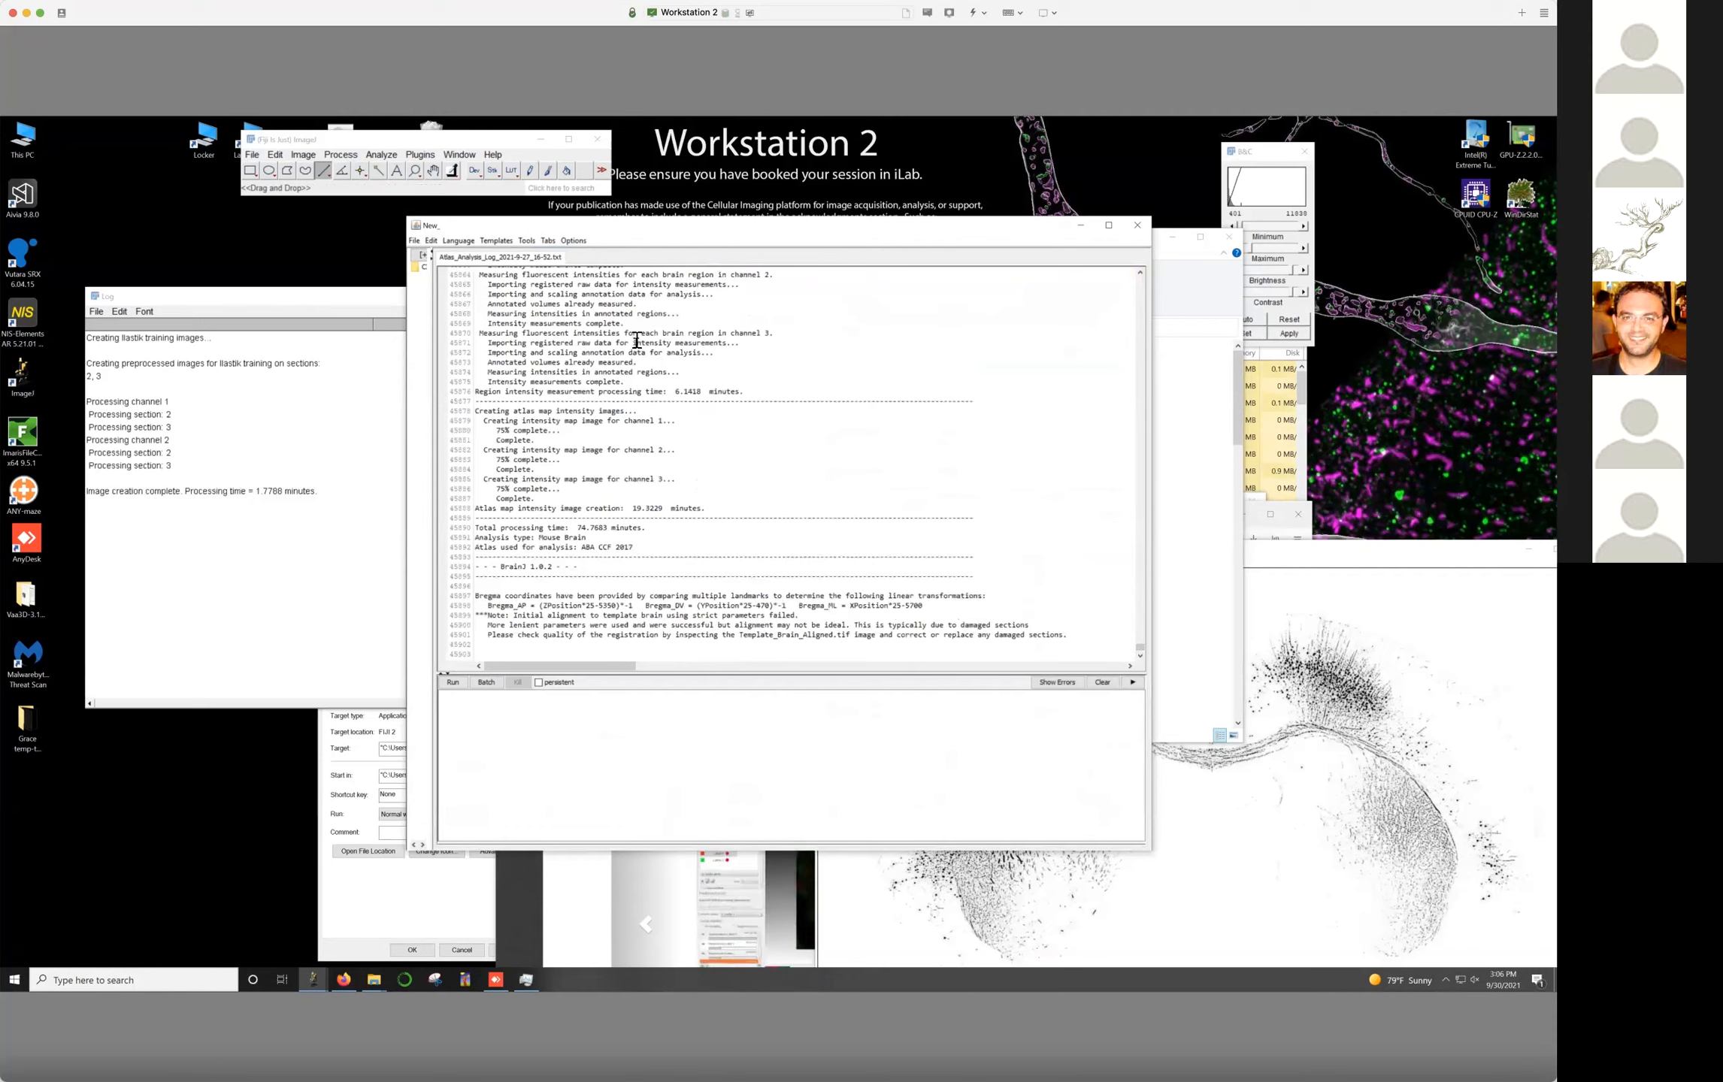
pyautogui.click(492, 616)
pyautogui.moveTo(644, 622); pyautogui.dragTo(1096, 632)
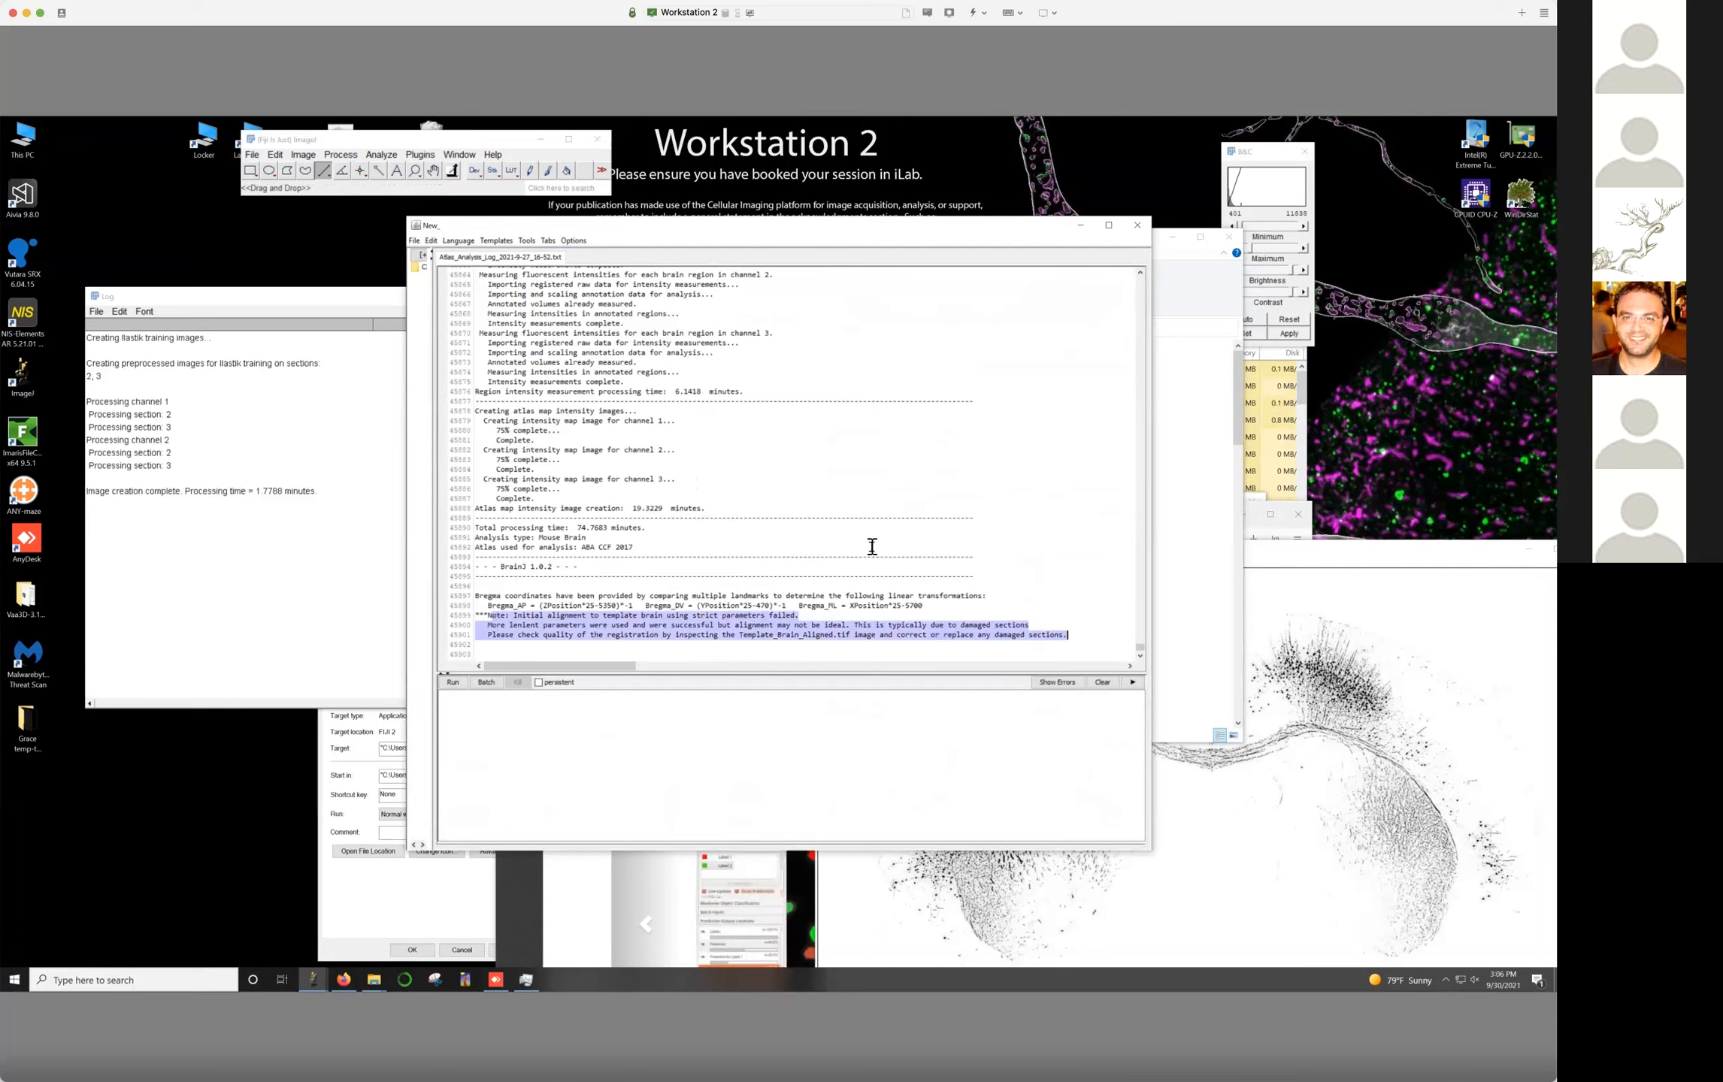
pyautogui.click(1135, 226)
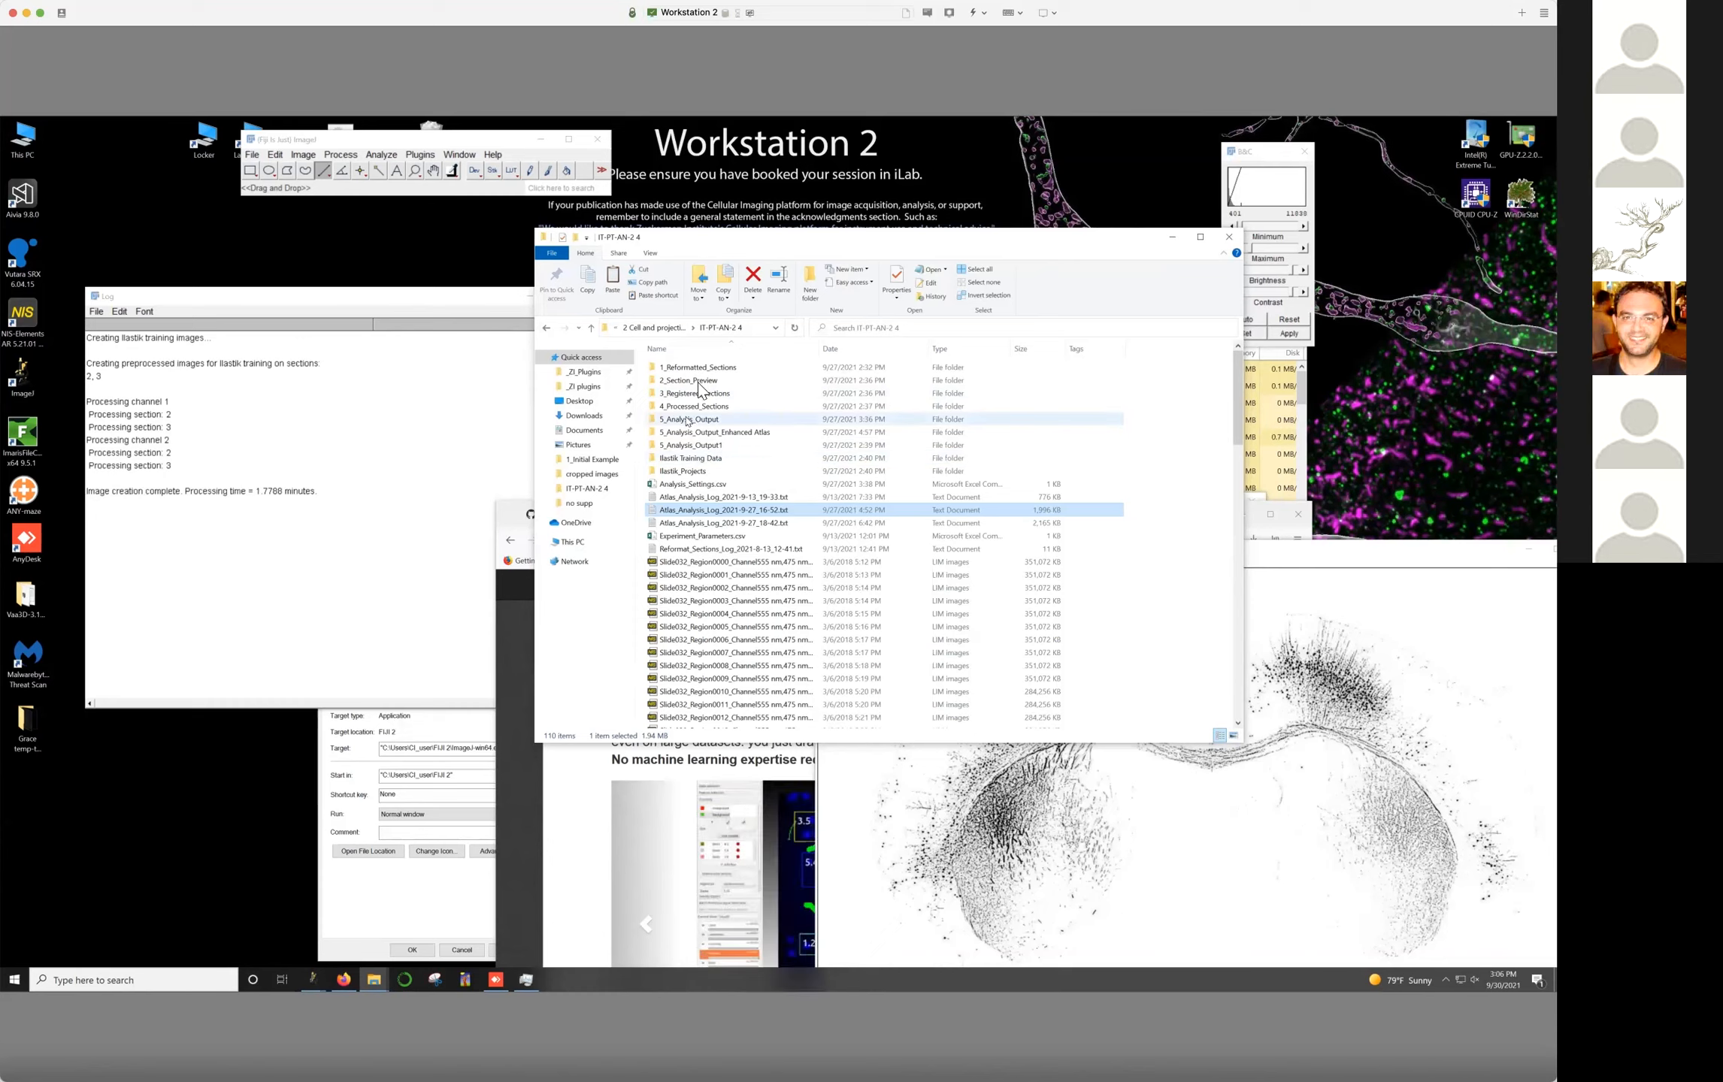
# Open Template_Brain_Aligned.tif from 5_Analysis_Output in Fiji, check the alignment across its slices, and close it
pyautogui.doubleClick(688, 421)
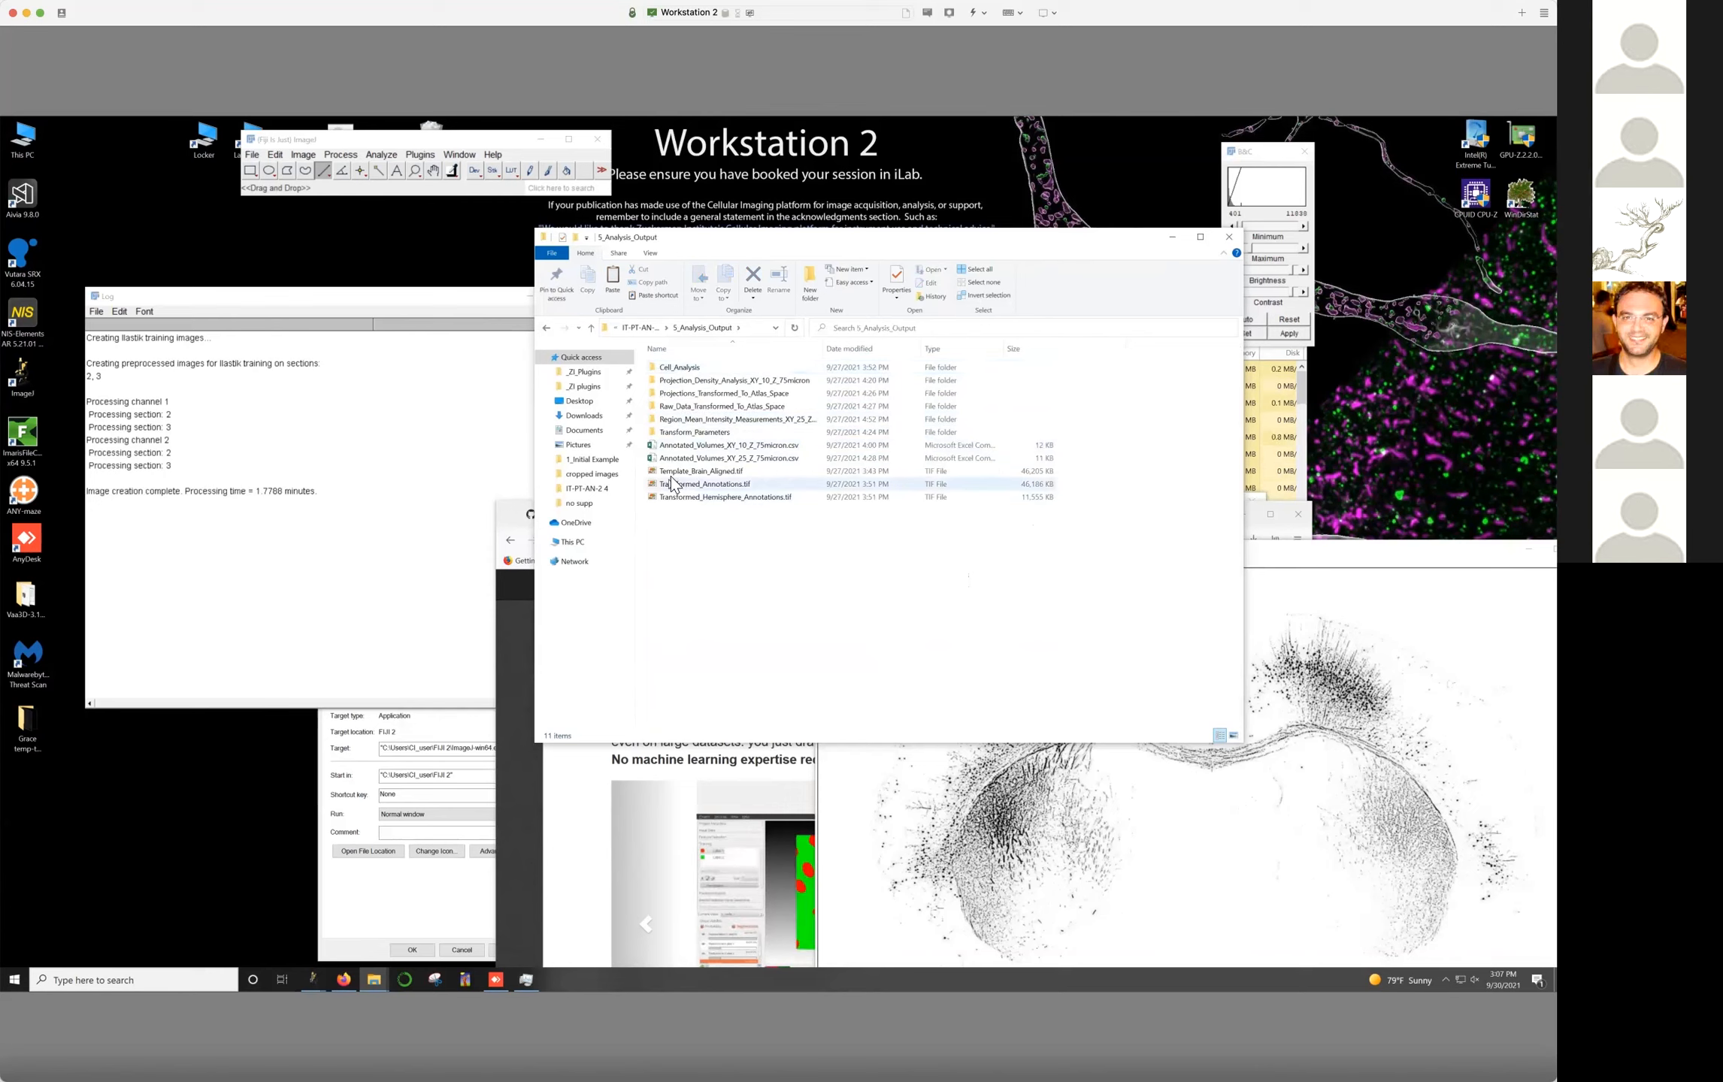
pyautogui.moveTo(703, 479)
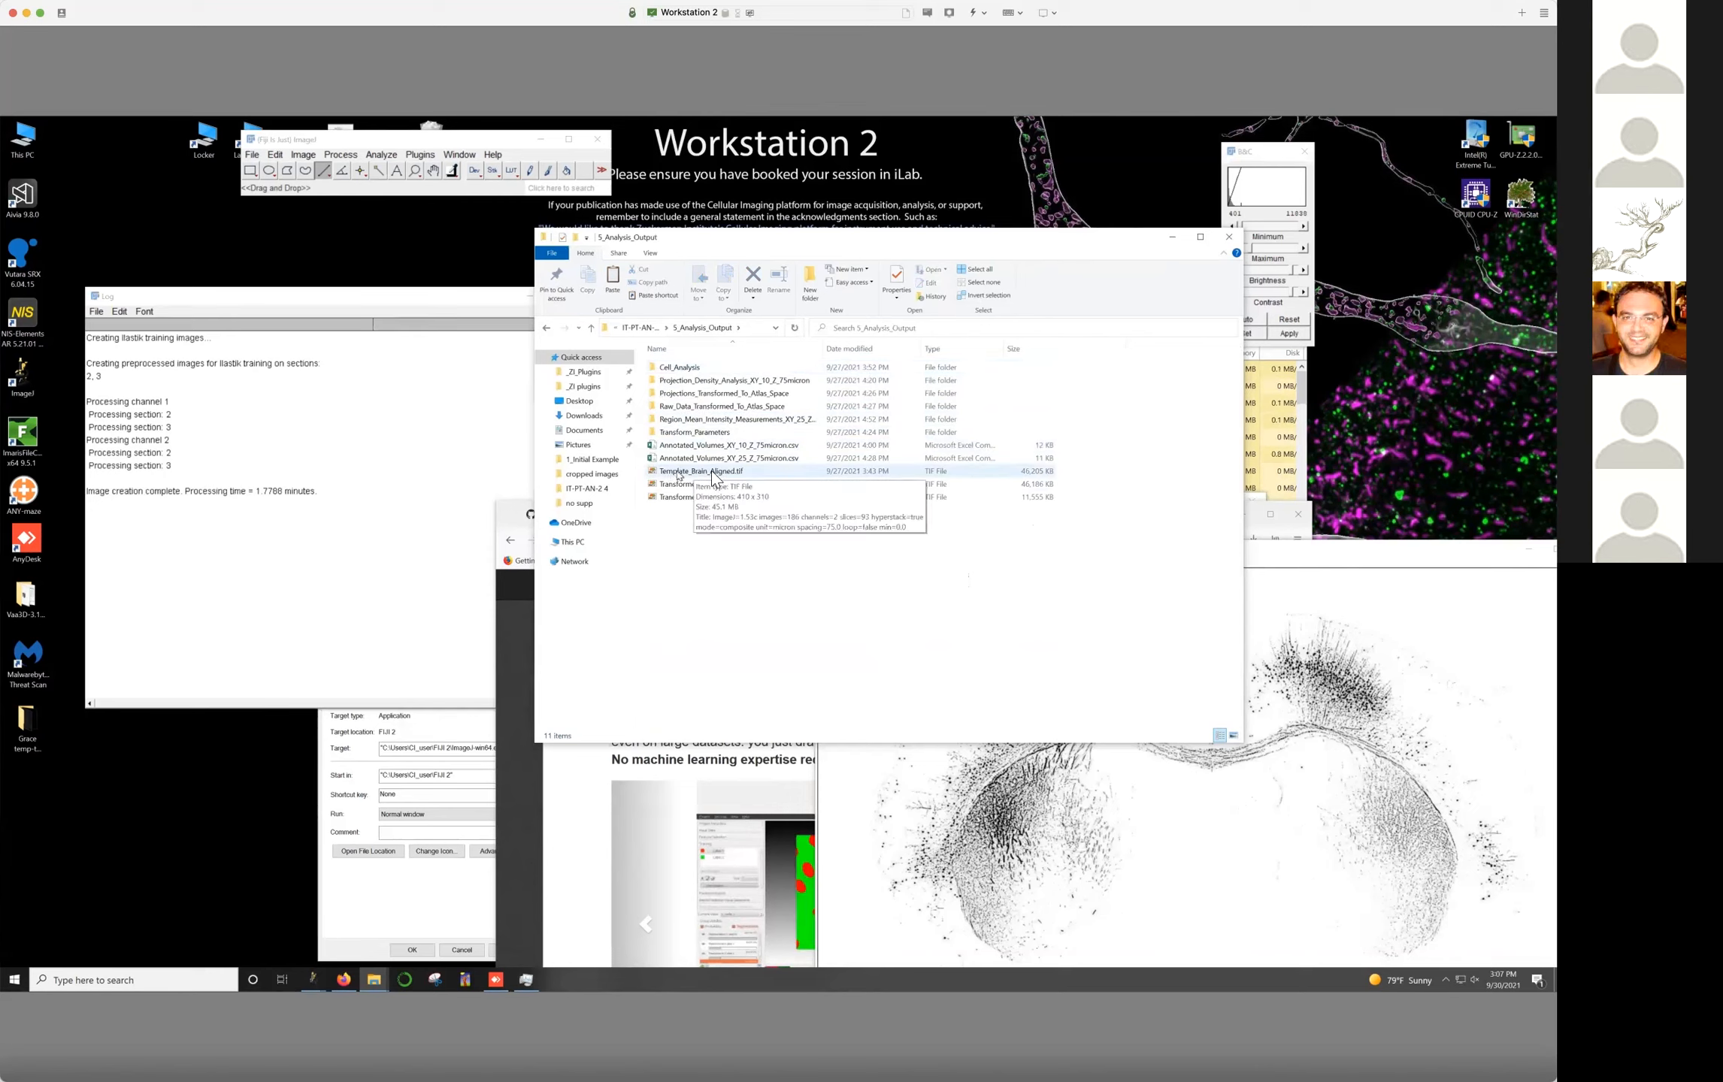
pyautogui.moveTo(711, 479); pyautogui.dragTo(458, 196)
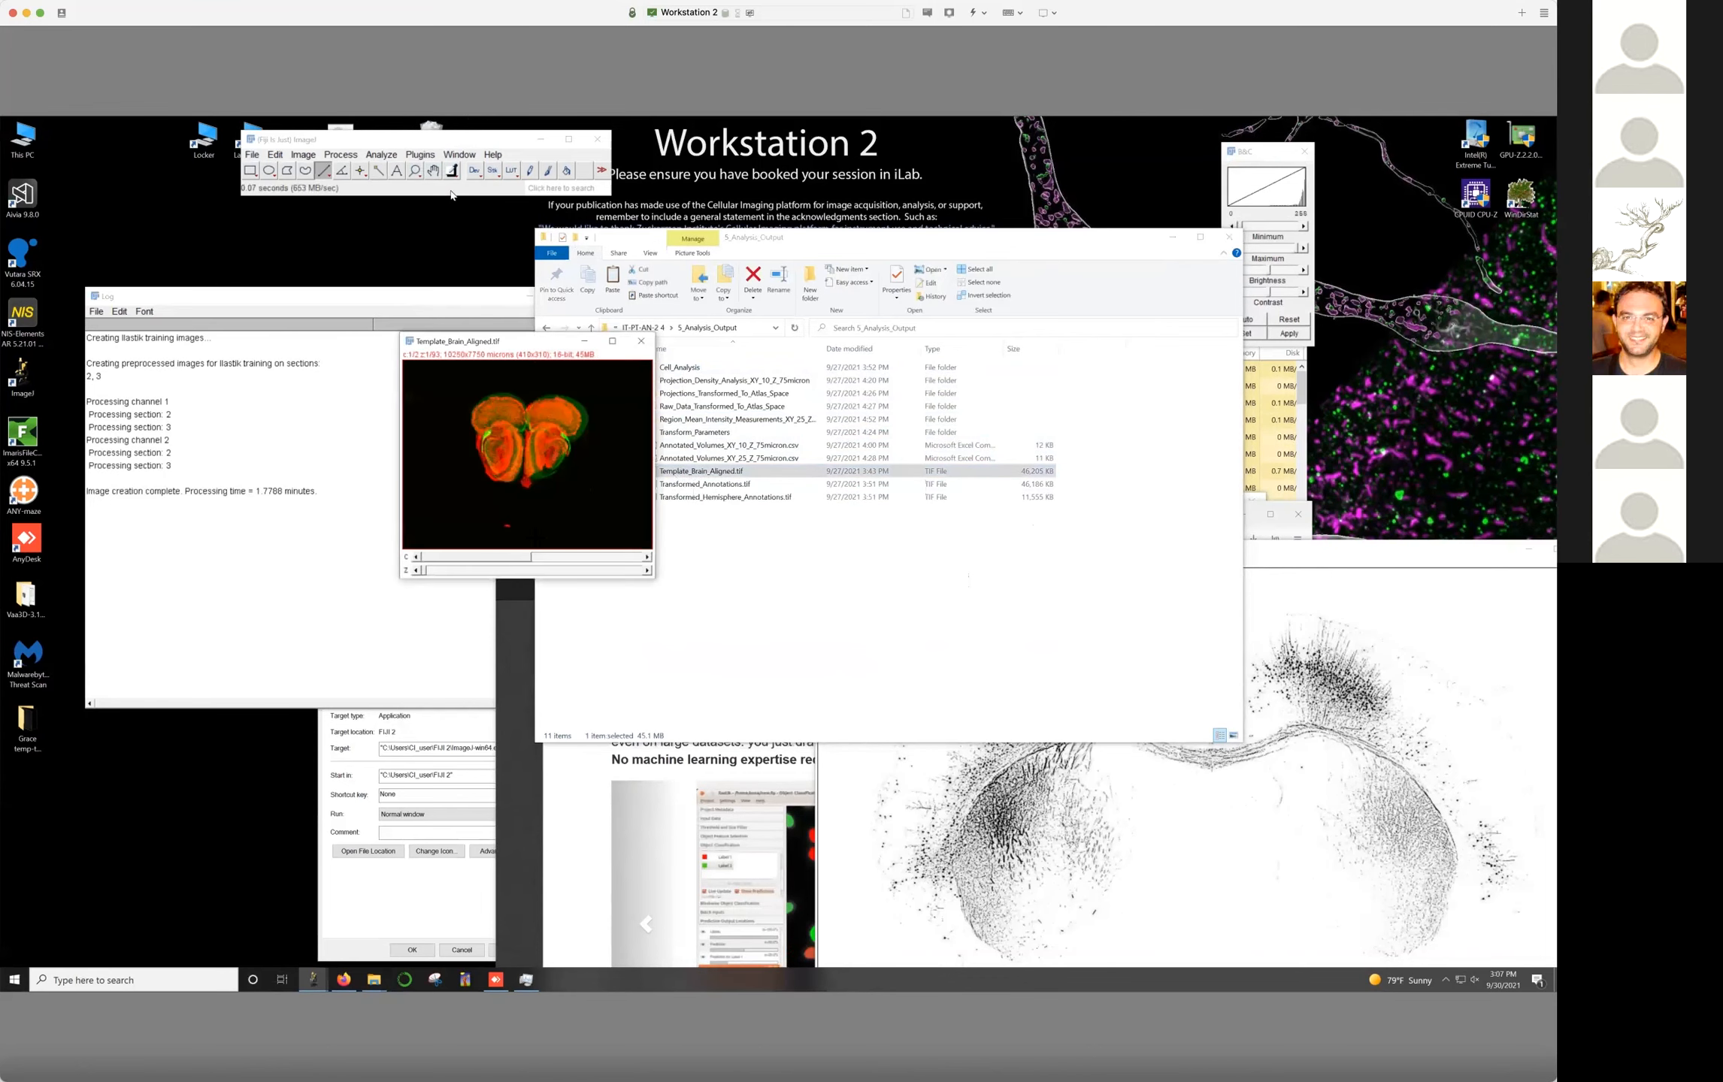
pyautogui.moveTo(428, 571); pyautogui.dragTo(483, 559)
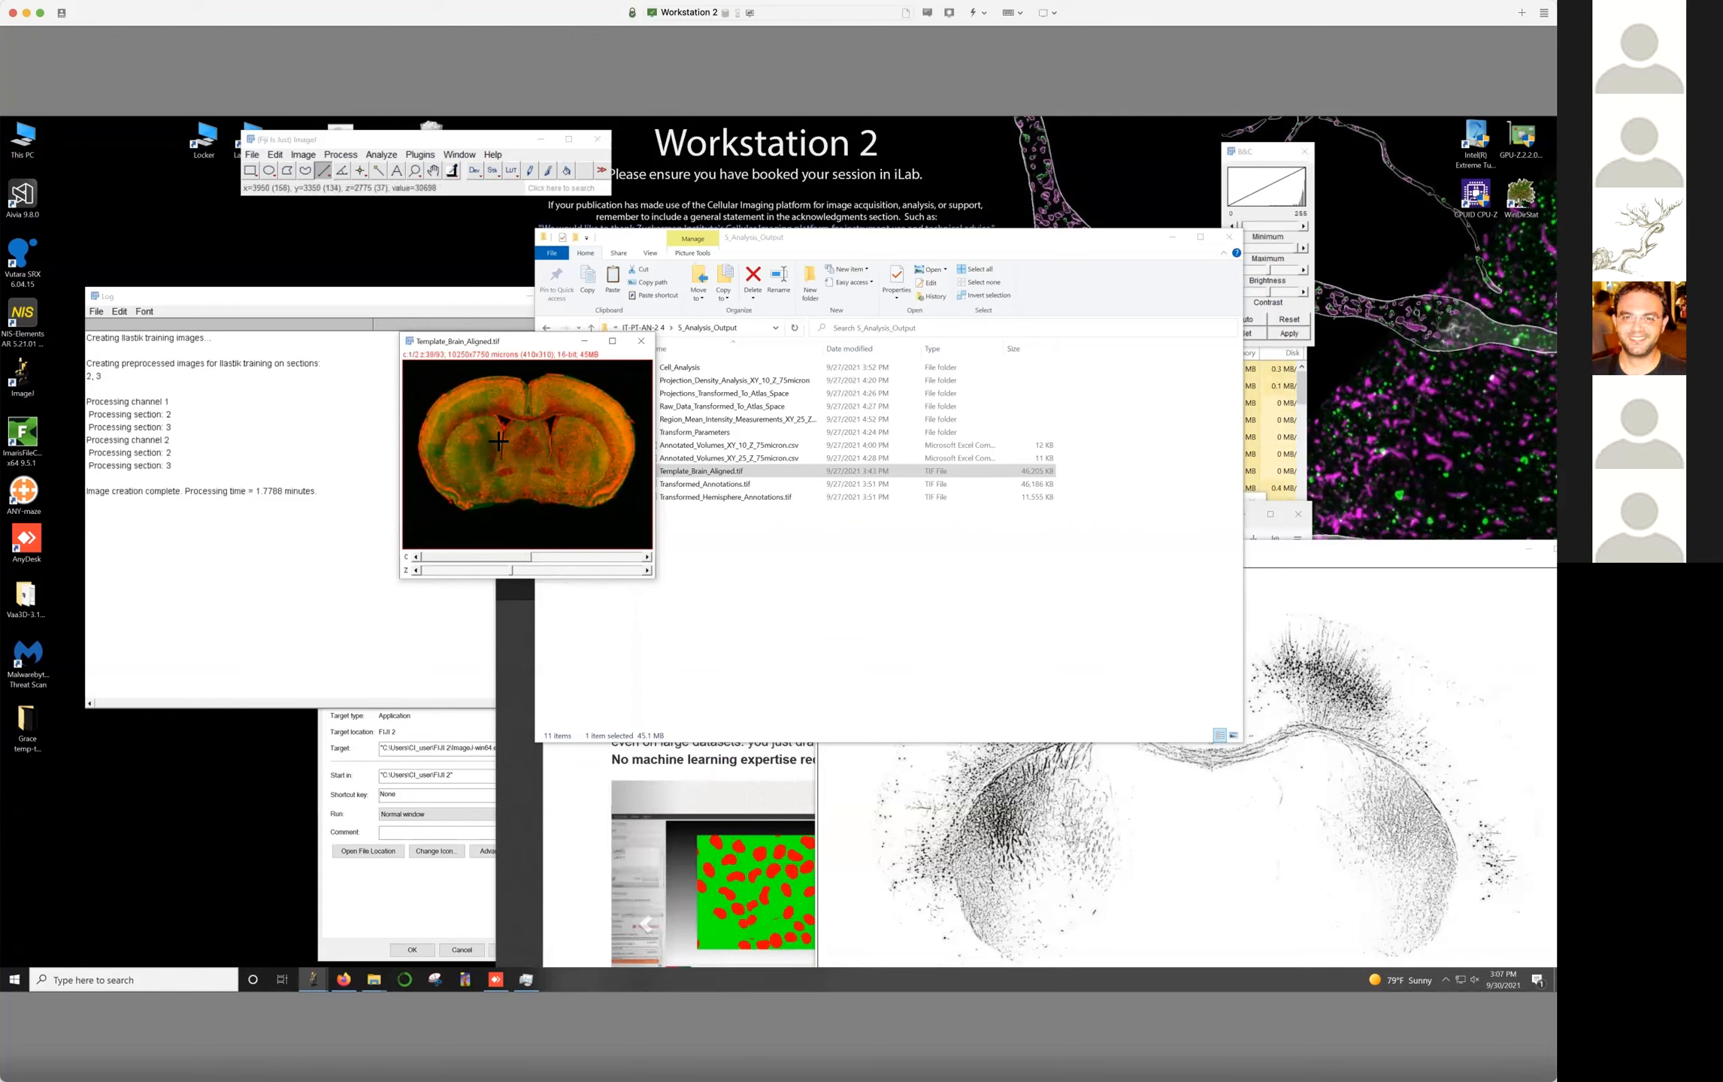
pyautogui.click(640, 342)
# Import subfolder 3 of 3_Registered_Sections into Fiji as an image sequence with the default settings
pyautogui.click(648, 327)
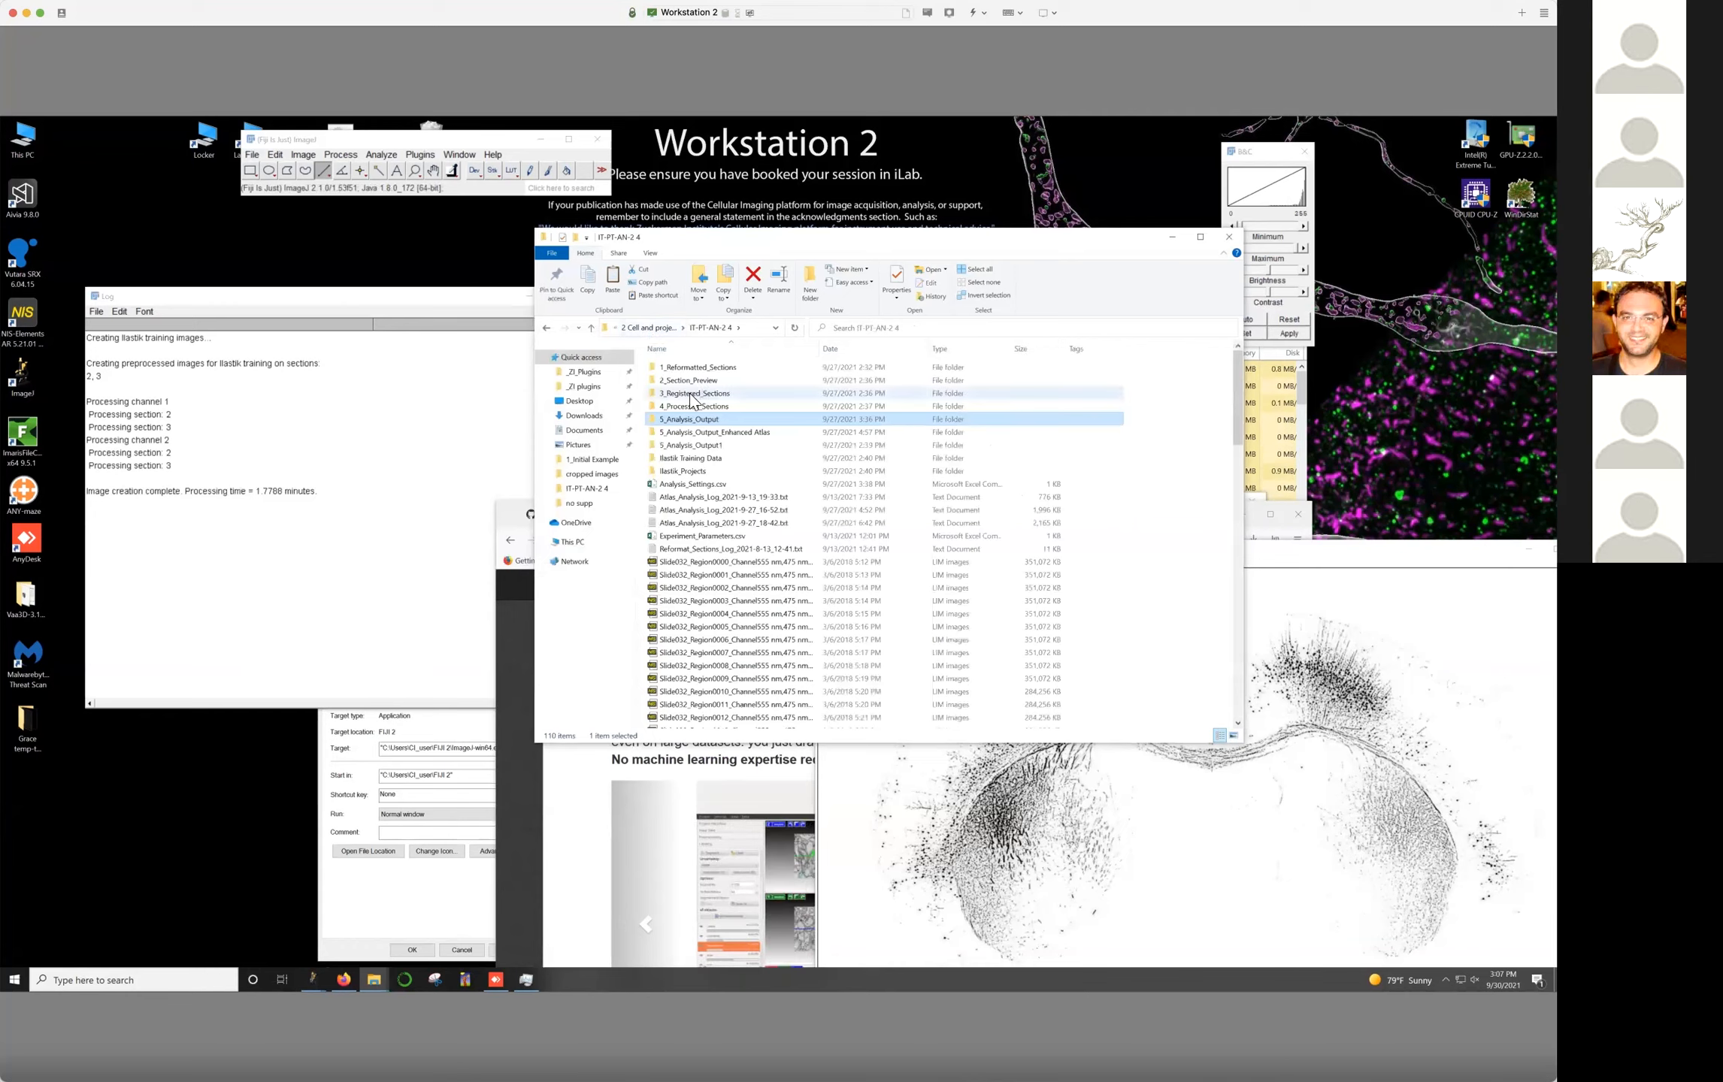
pyautogui.doubleClick(693, 394)
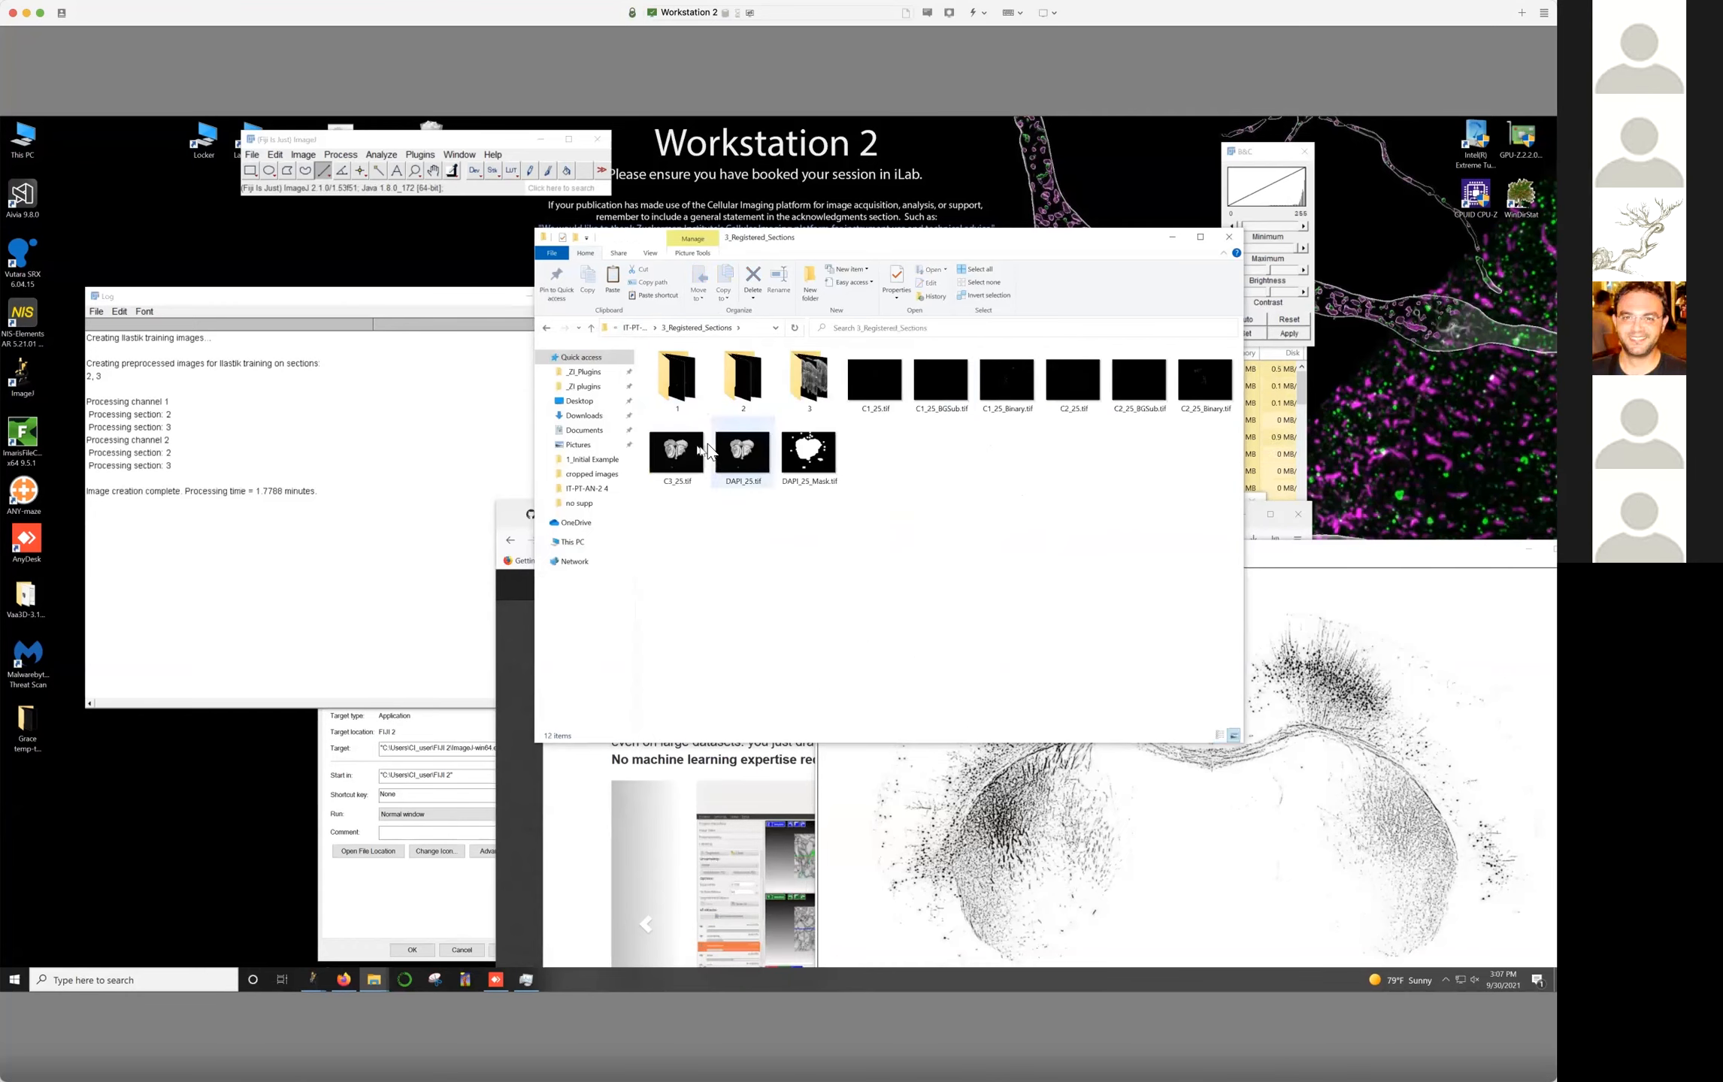
pyautogui.click(740, 451)
pyautogui.moveTo(810, 379); pyautogui.dragTo(436, 150)
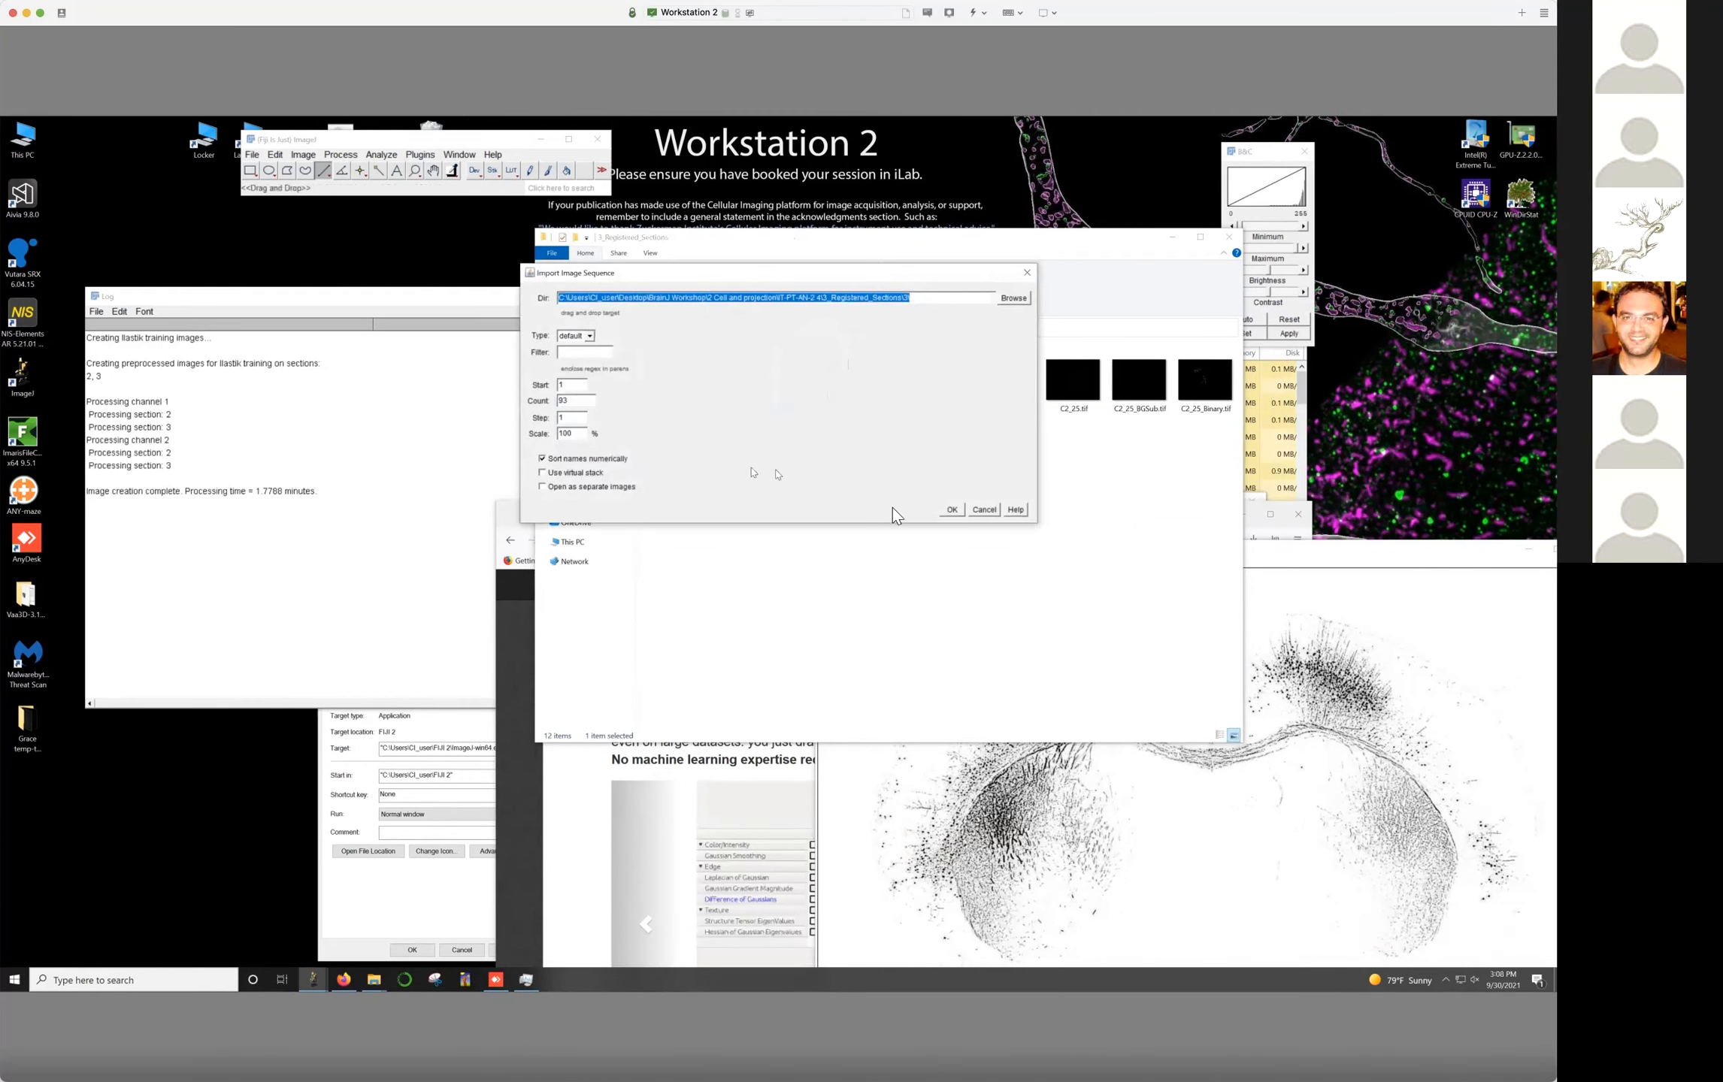
pyautogui.click(952, 509)
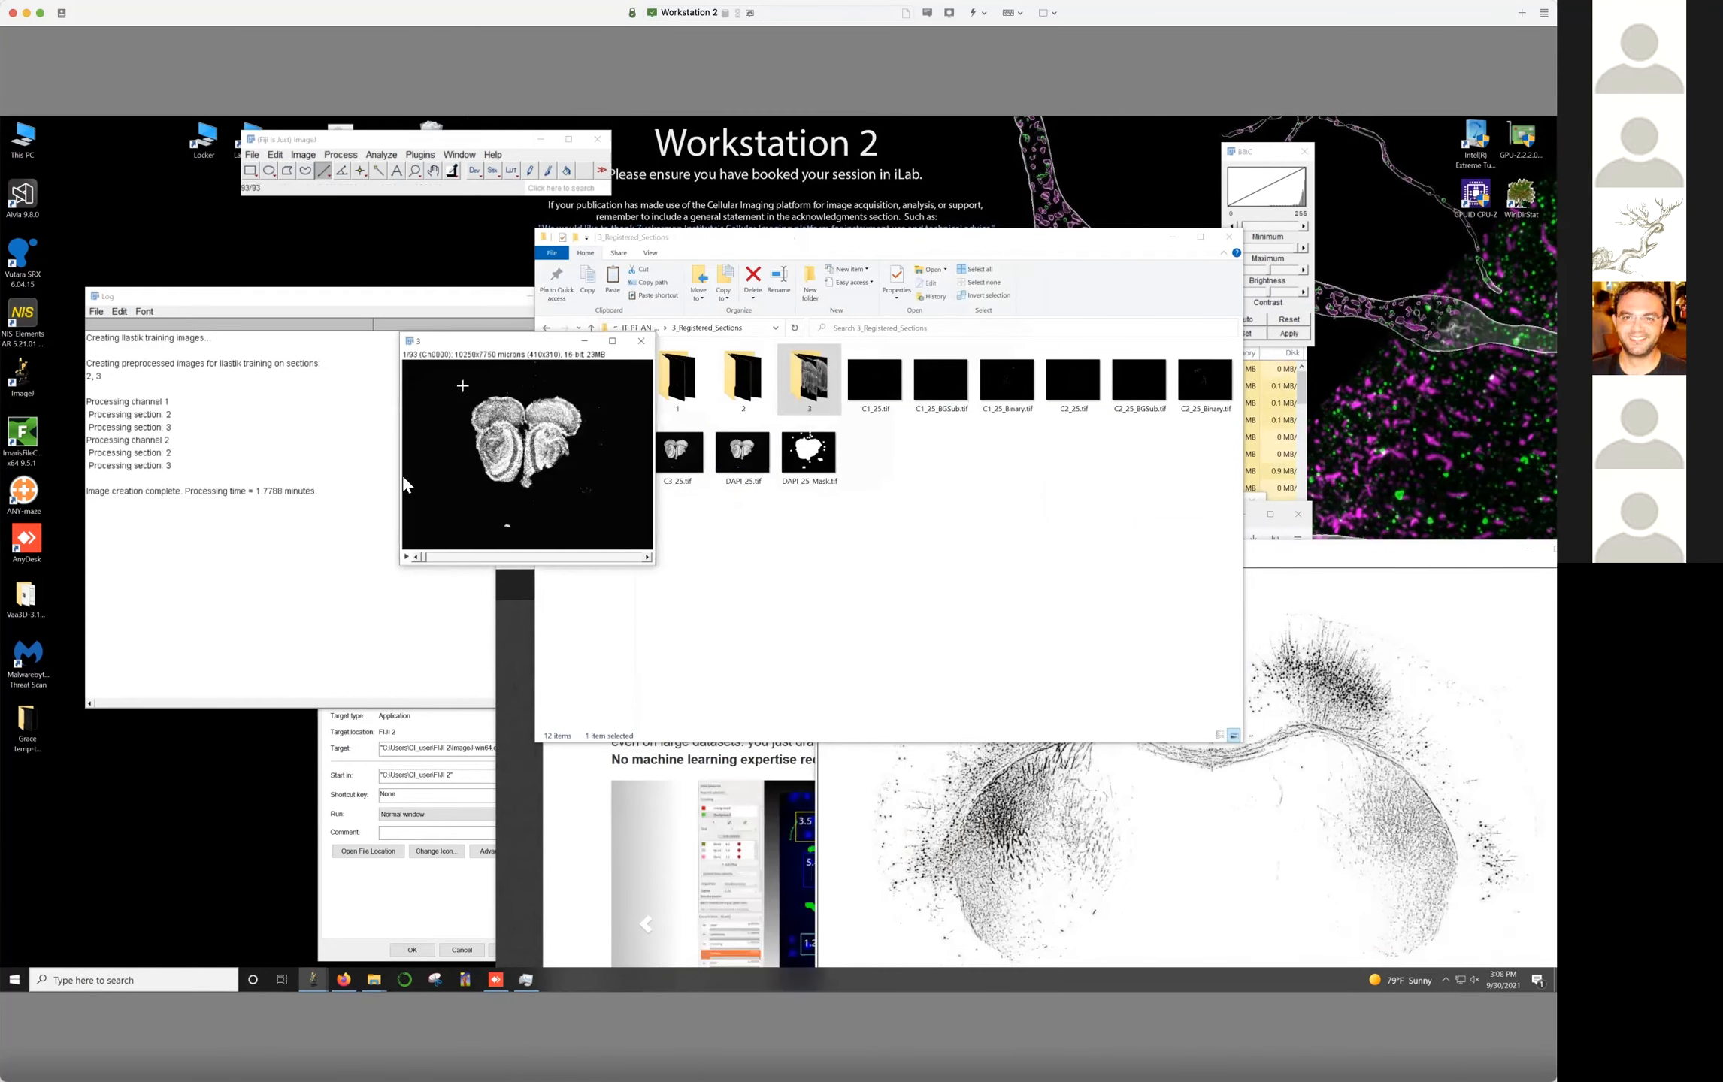
# Browse the registered section stack from front to back to check section quality and alignment, and close it
pyautogui.moveTo(426, 556); pyautogui.dragTo(575, 556)
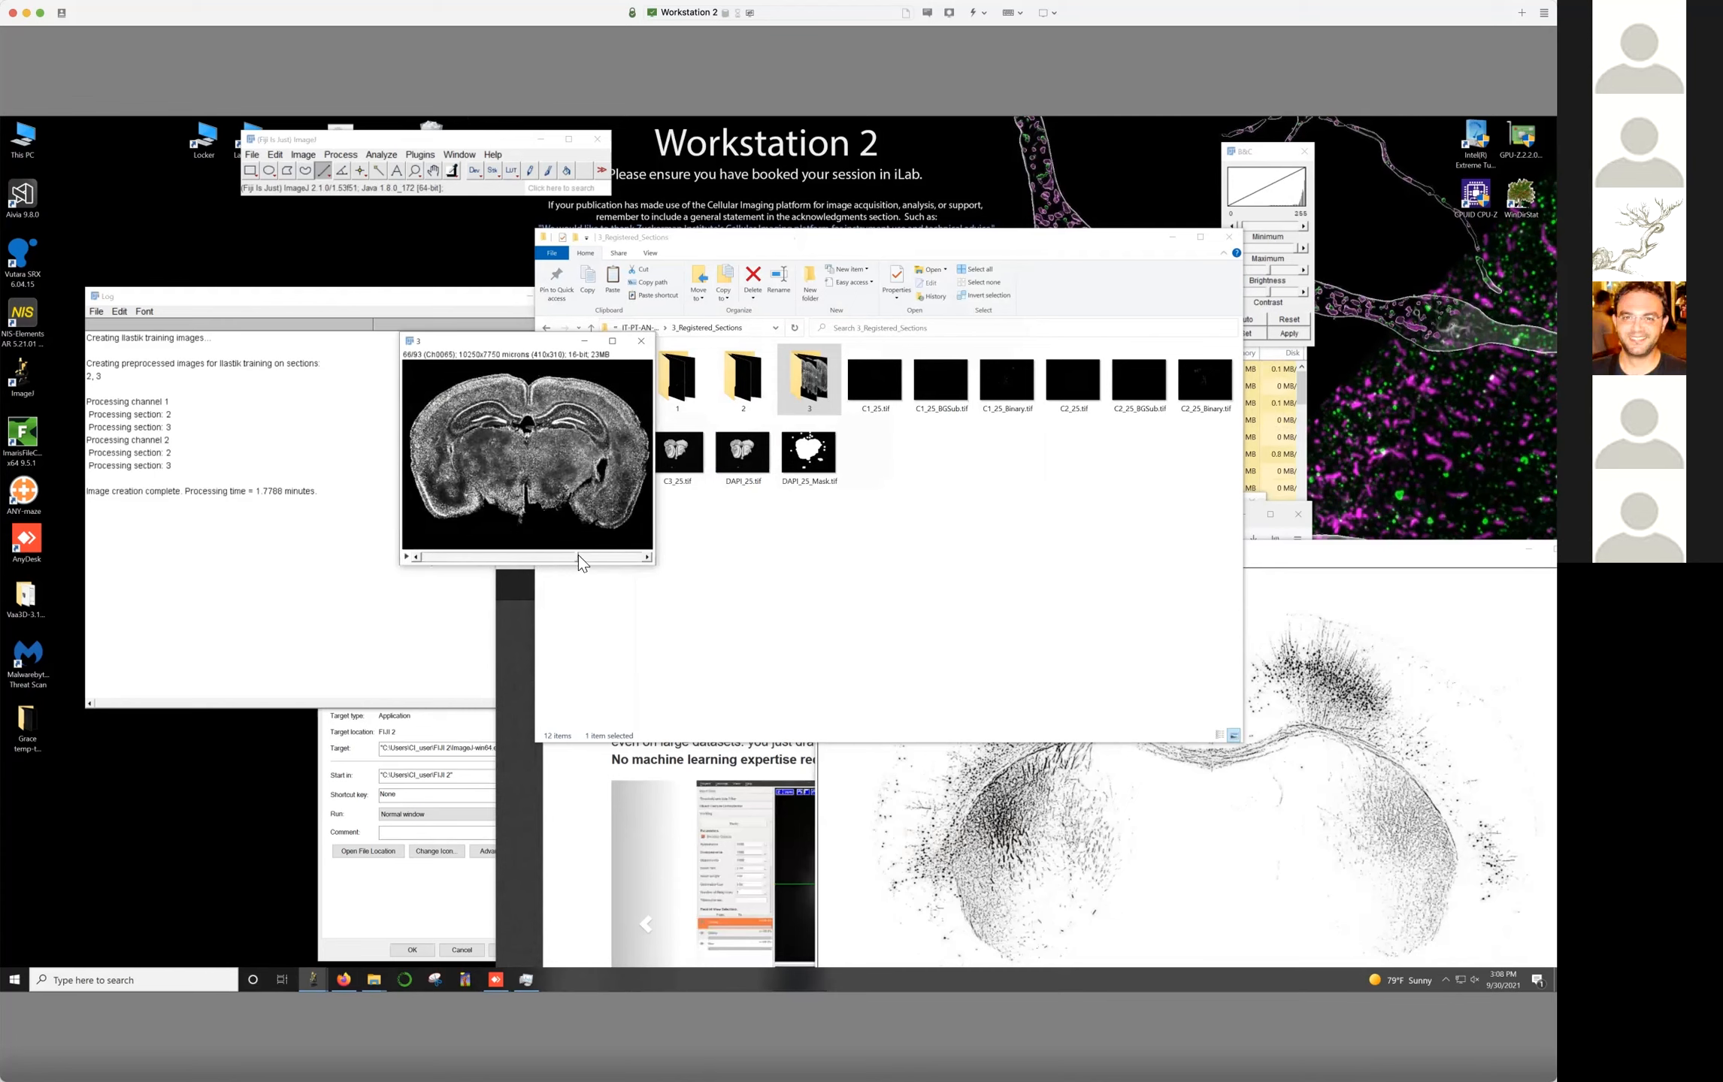
pyautogui.moveTo(577, 557); pyautogui.dragTo(585, 557)
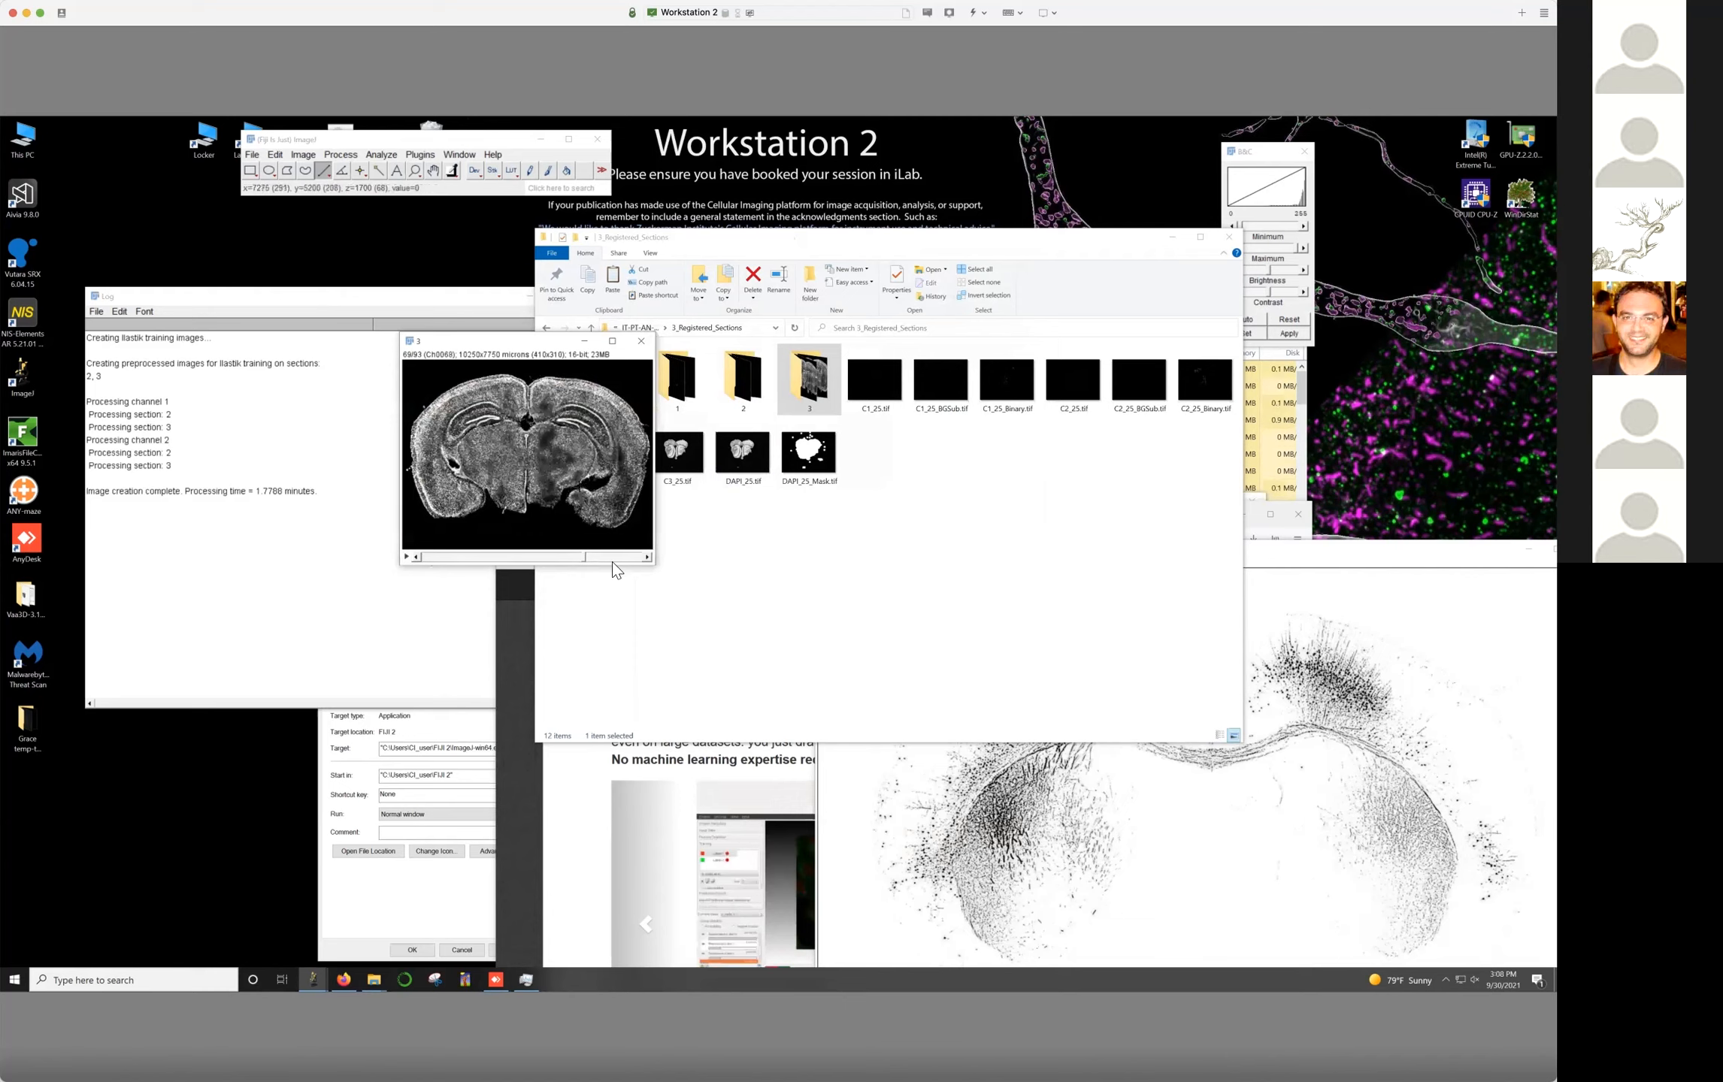
pyautogui.moveTo(585, 557); pyautogui.dragTo(641, 557)
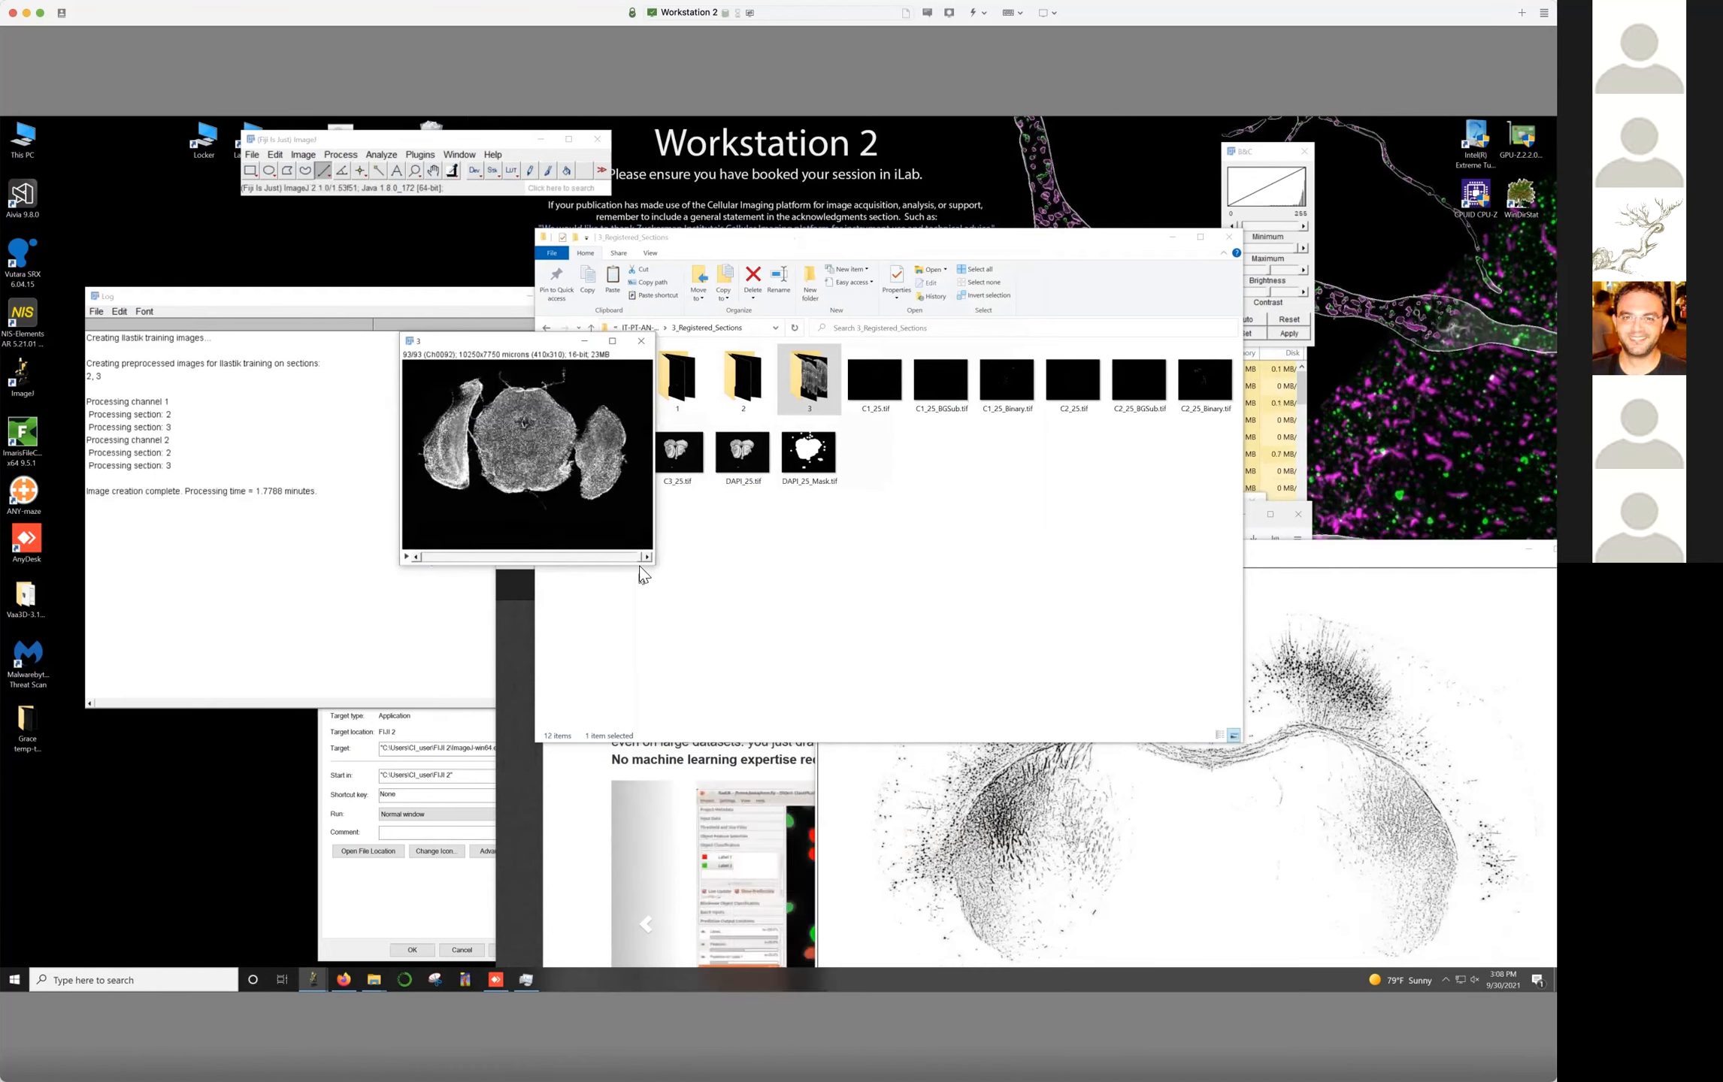
pyautogui.moveTo(638, 559); pyautogui.dragTo(635, 557)
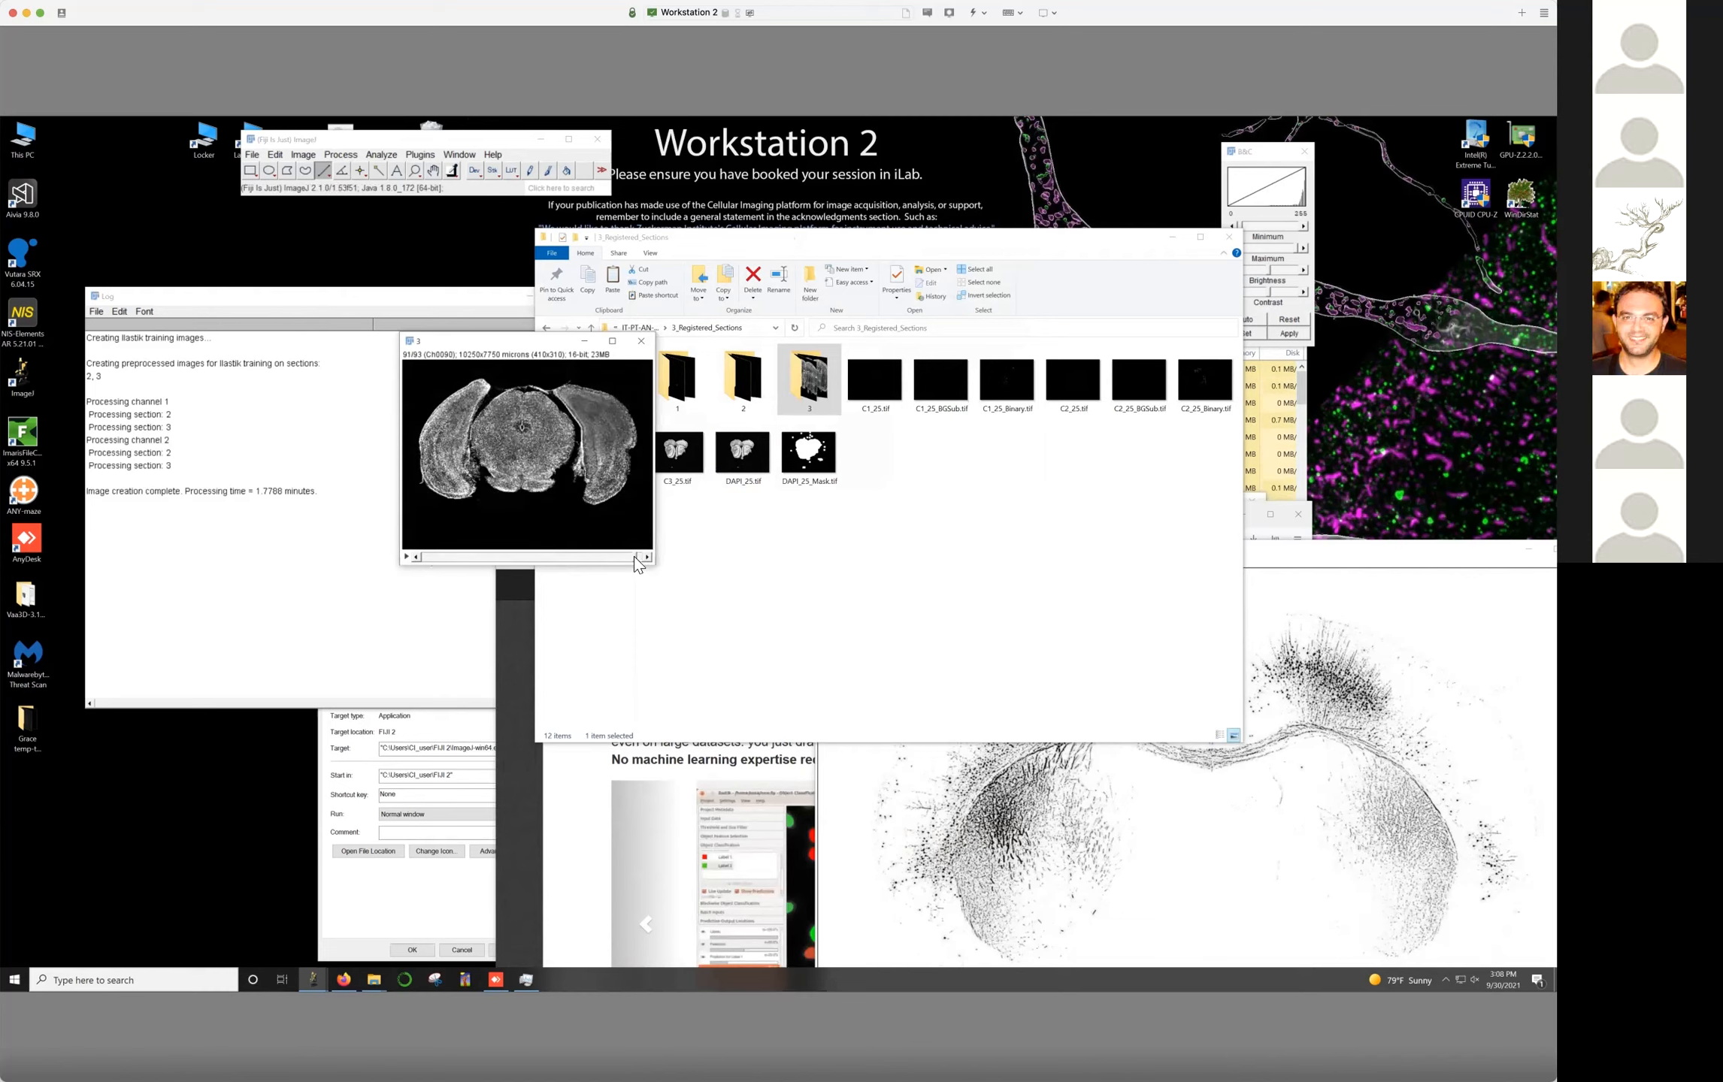
pyautogui.moveTo(633, 556); pyautogui.dragTo(482, 560)
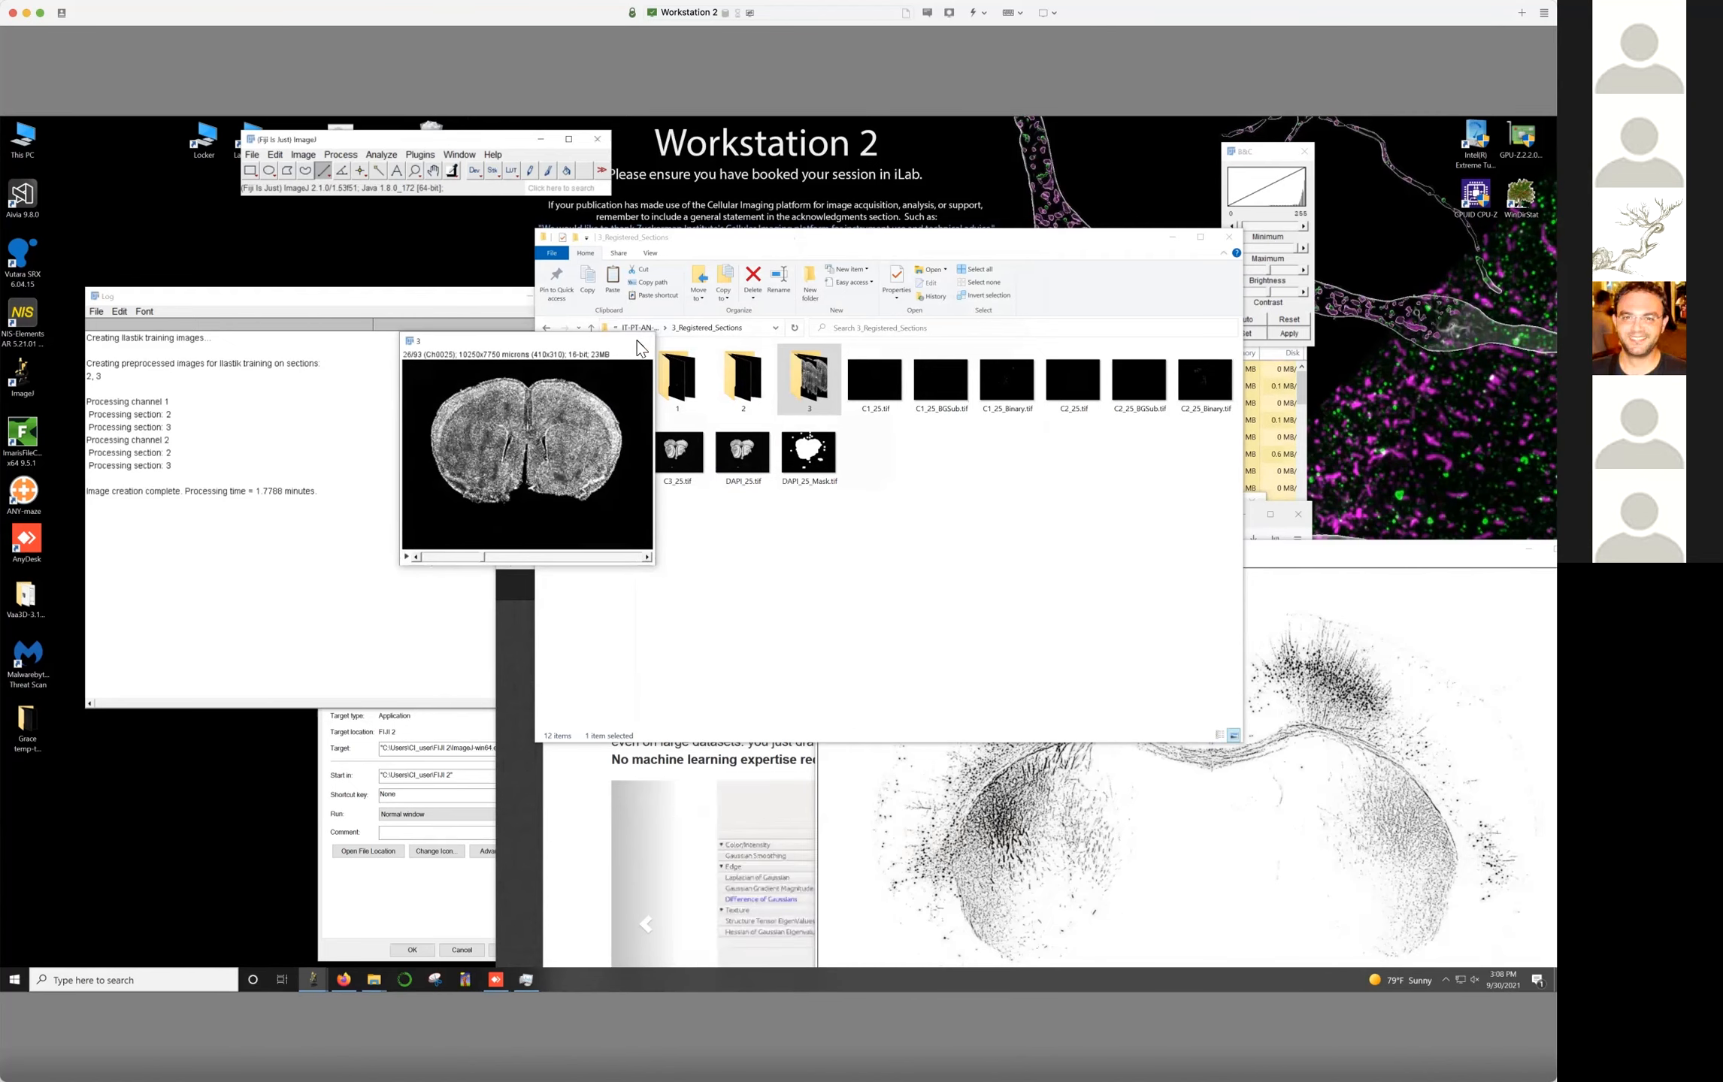
pyautogui.click(637, 342)
# Open C1_Detected_Cells.csv from the Cell_Analysis folder of 5_Analysis_Output in Fiji and enlarge the table to show all its columns
pyautogui.click(546, 328)
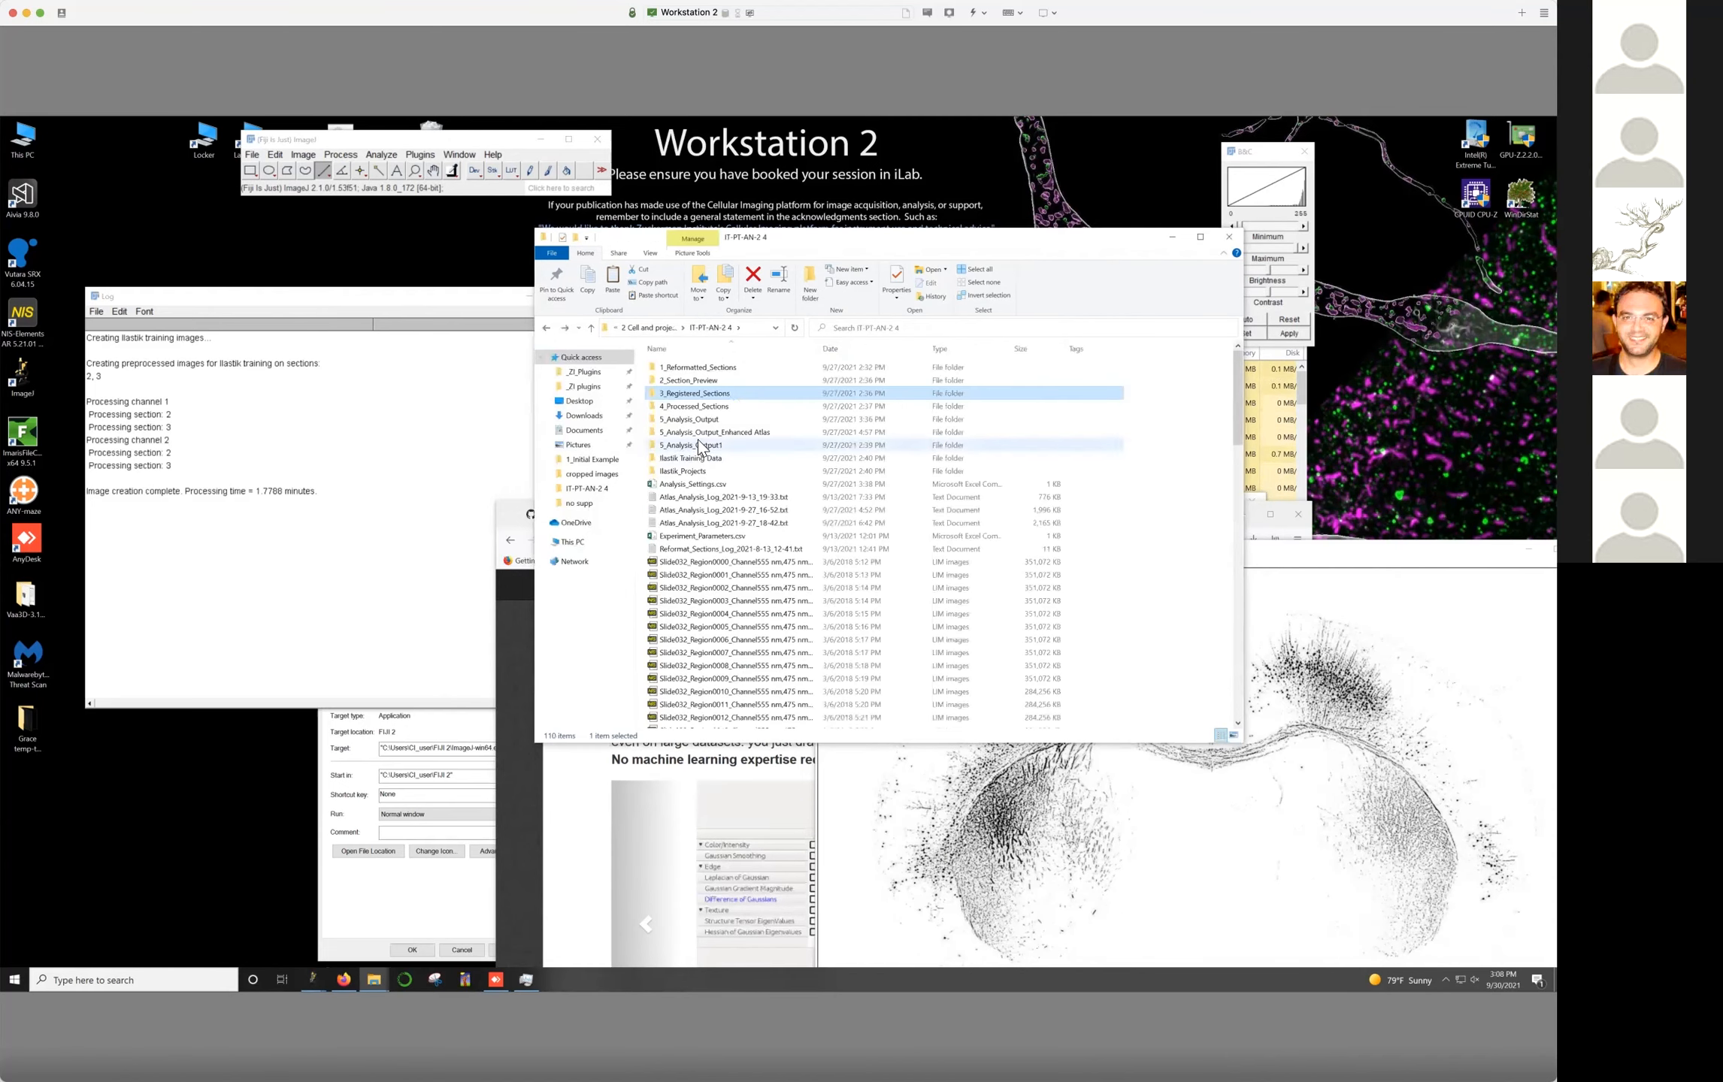
pyautogui.doubleClick(697, 420)
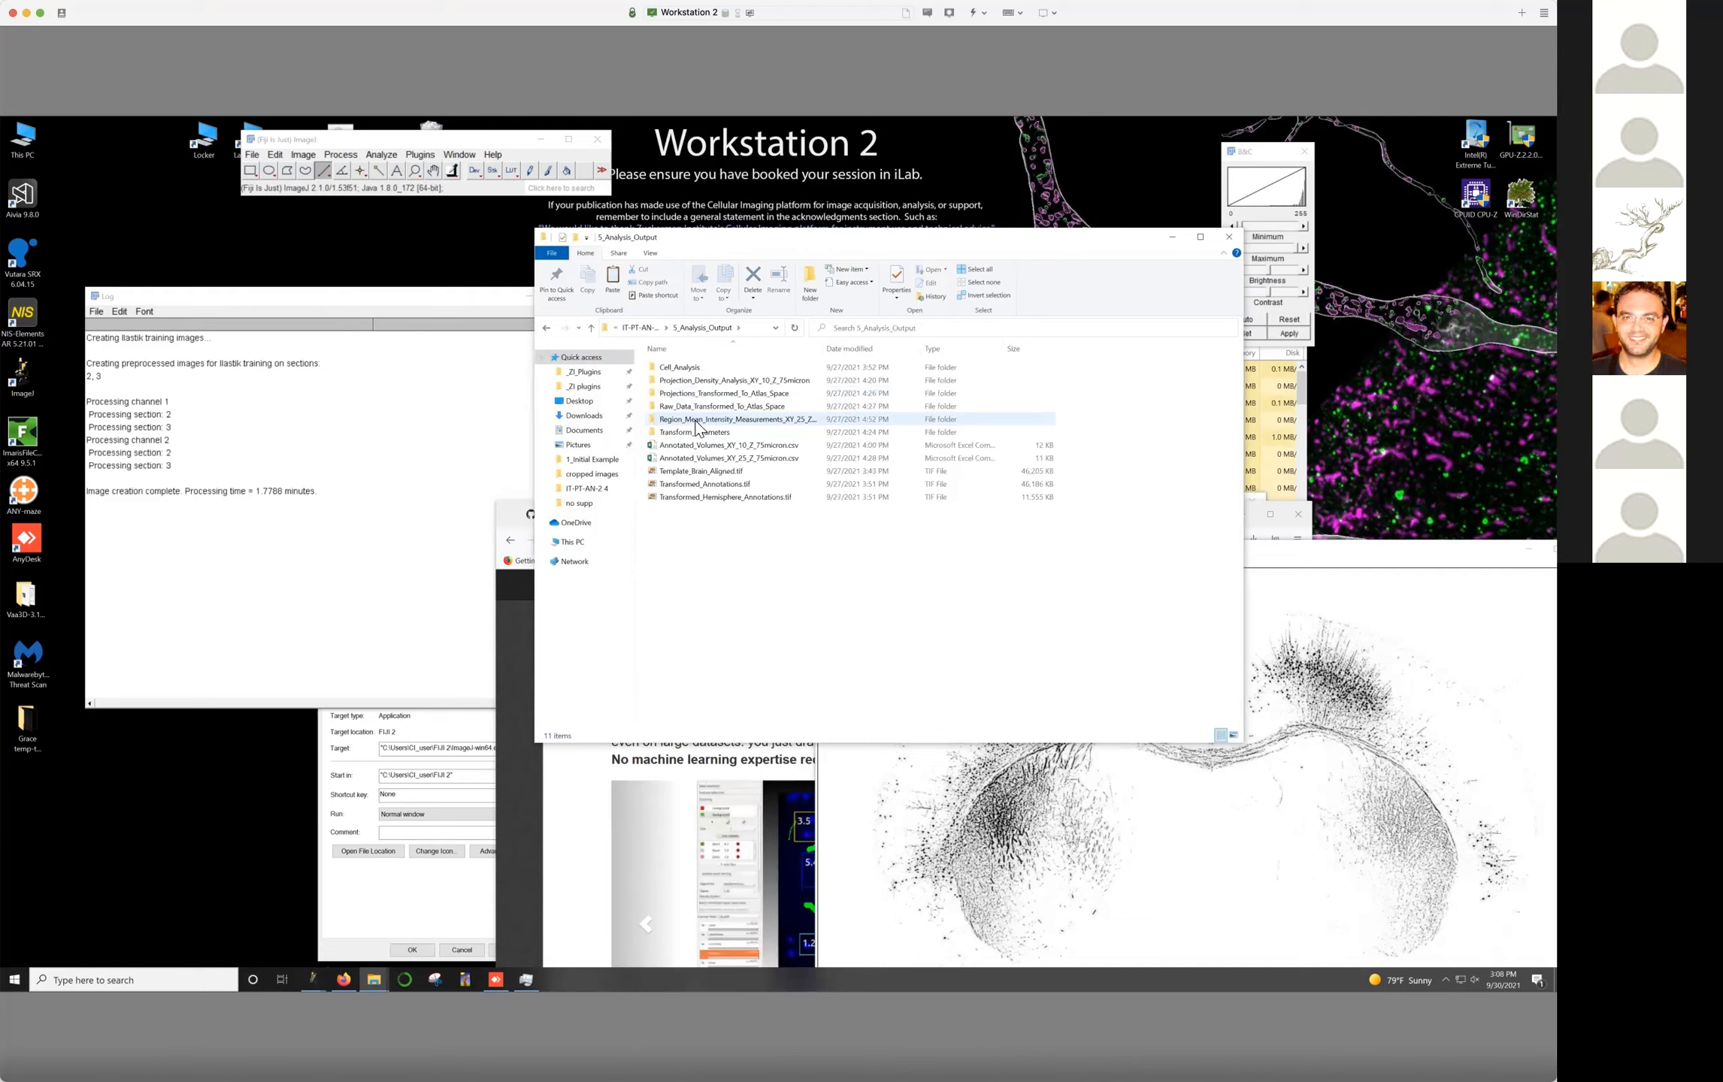
pyautogui.doubleClick(670, 370)
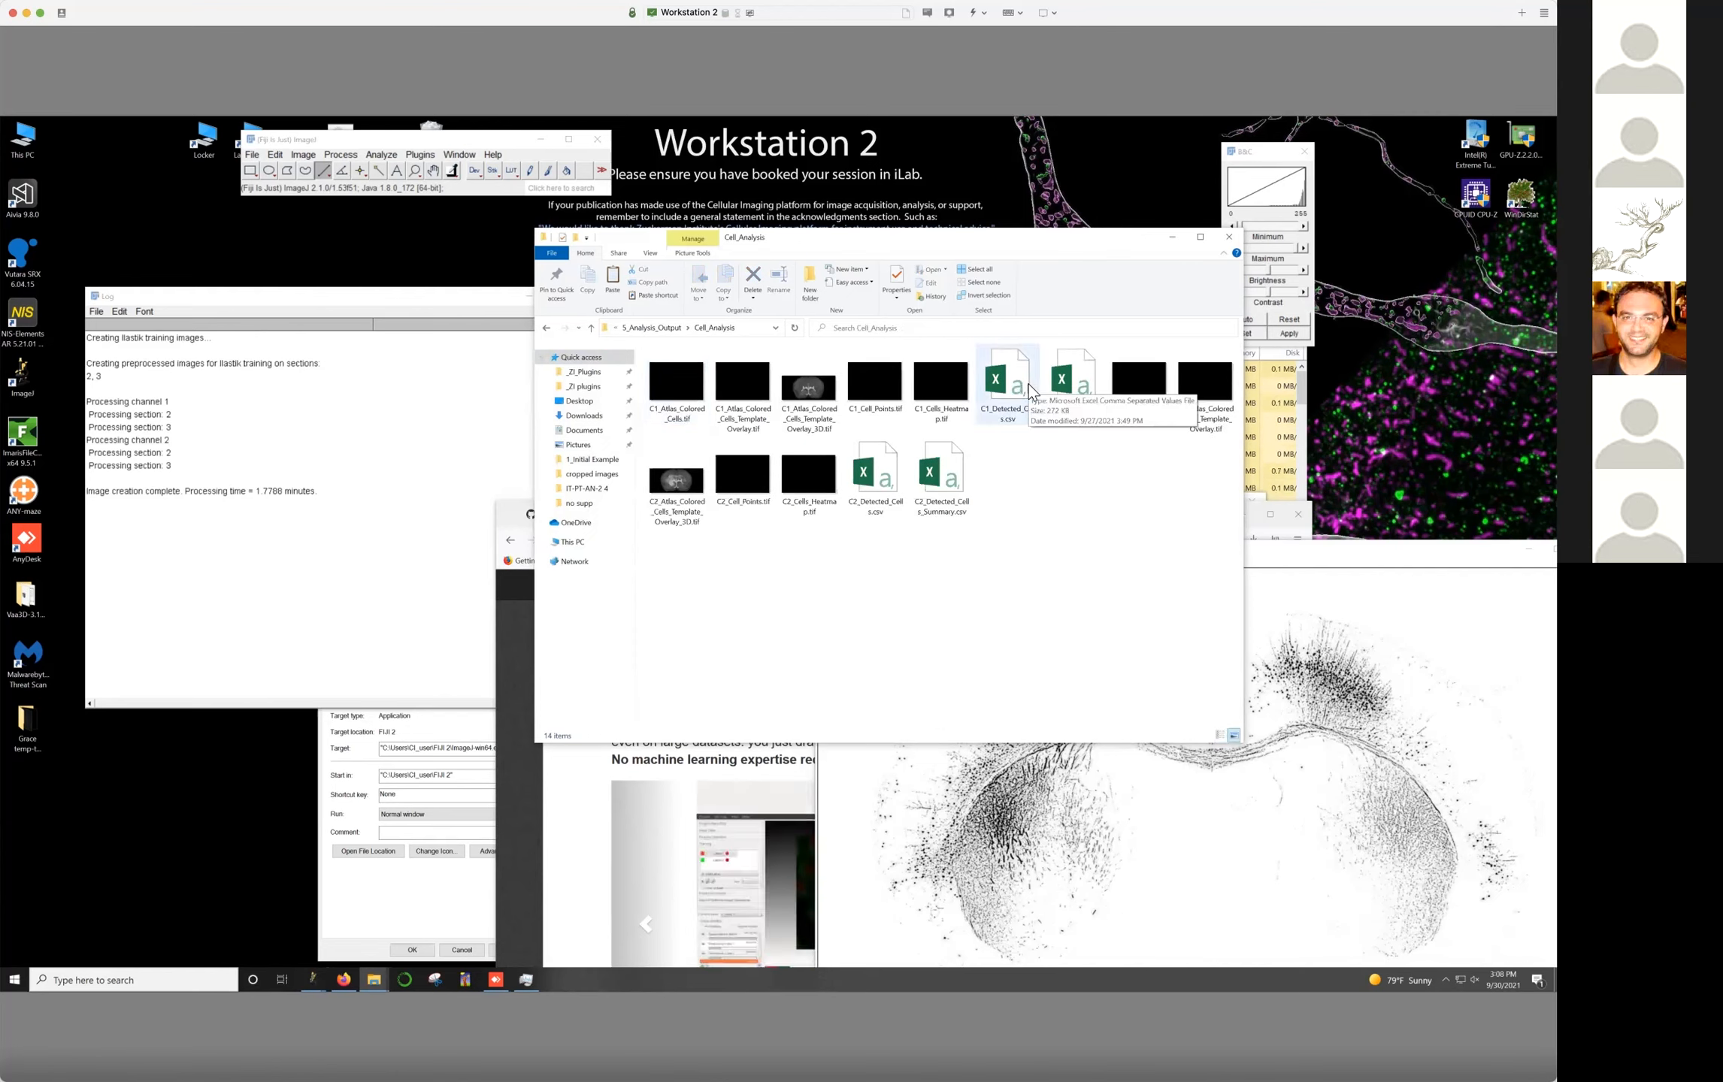
pyautogui.moveTo(1007, 387); pyautogui.dragTo(430, 197)
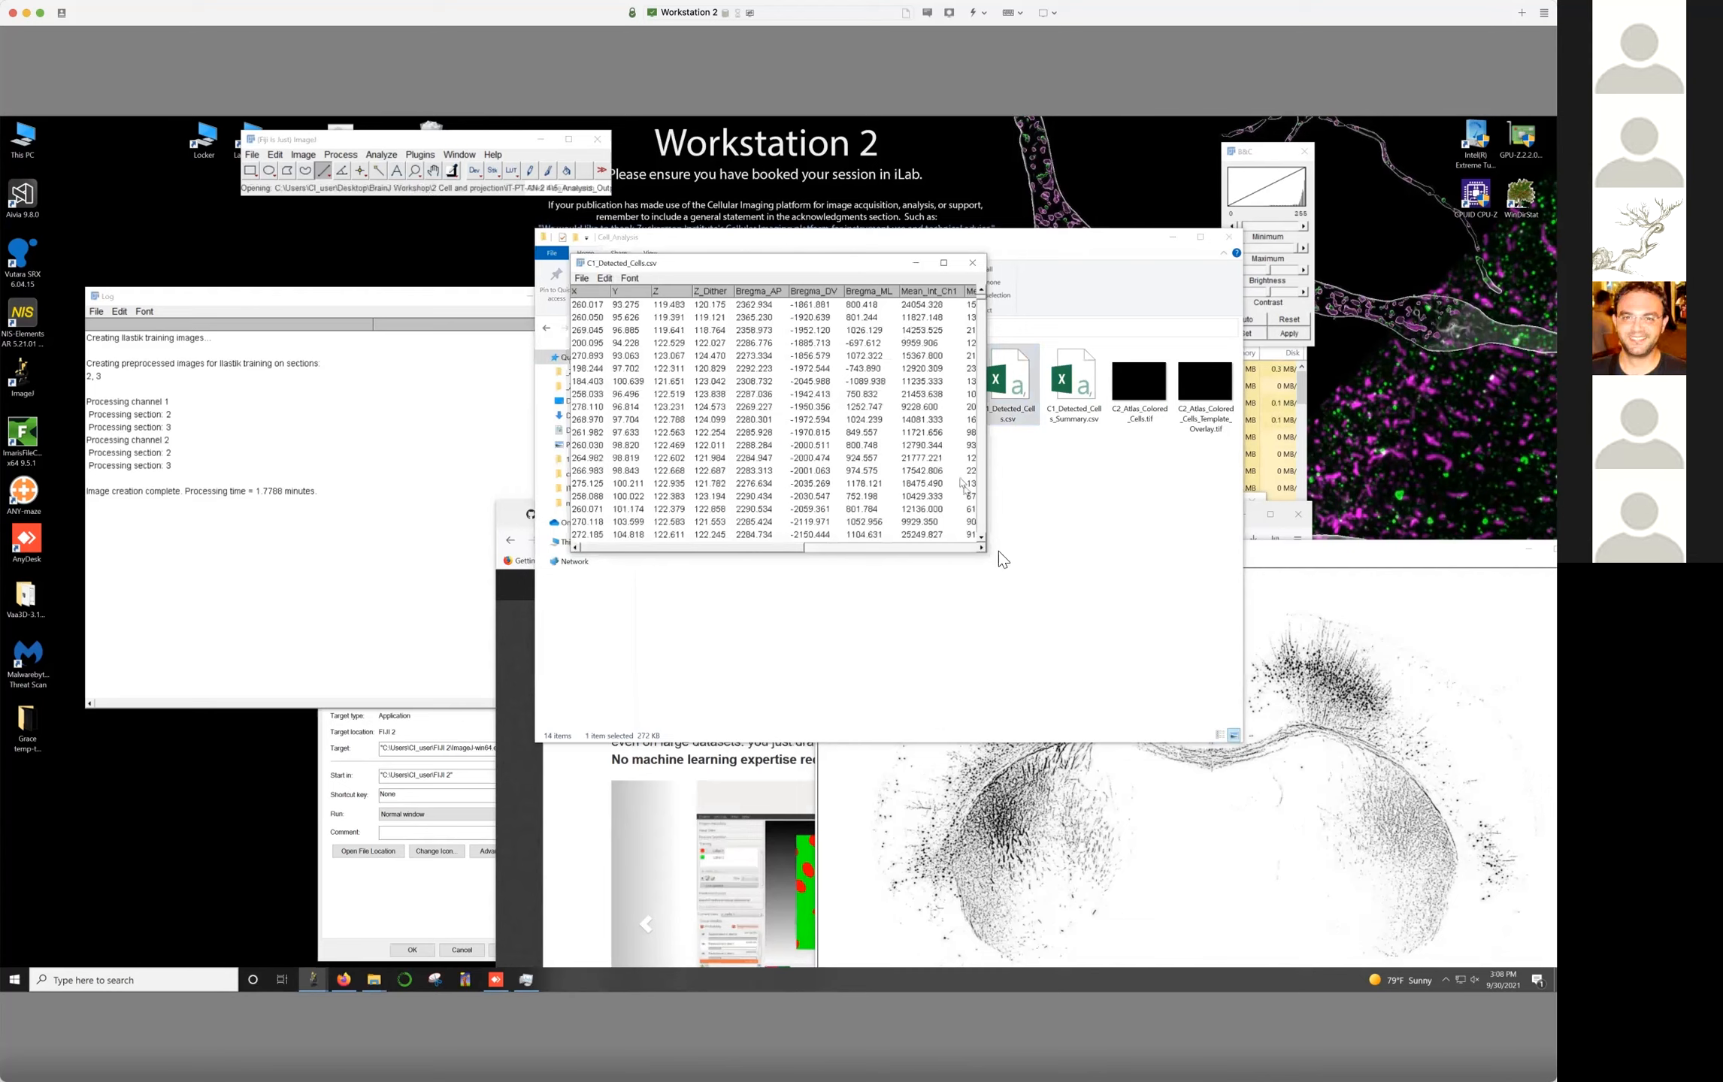
pyautogui.moveTo(984, 553); pyautogui.dragTo(1462, 681)
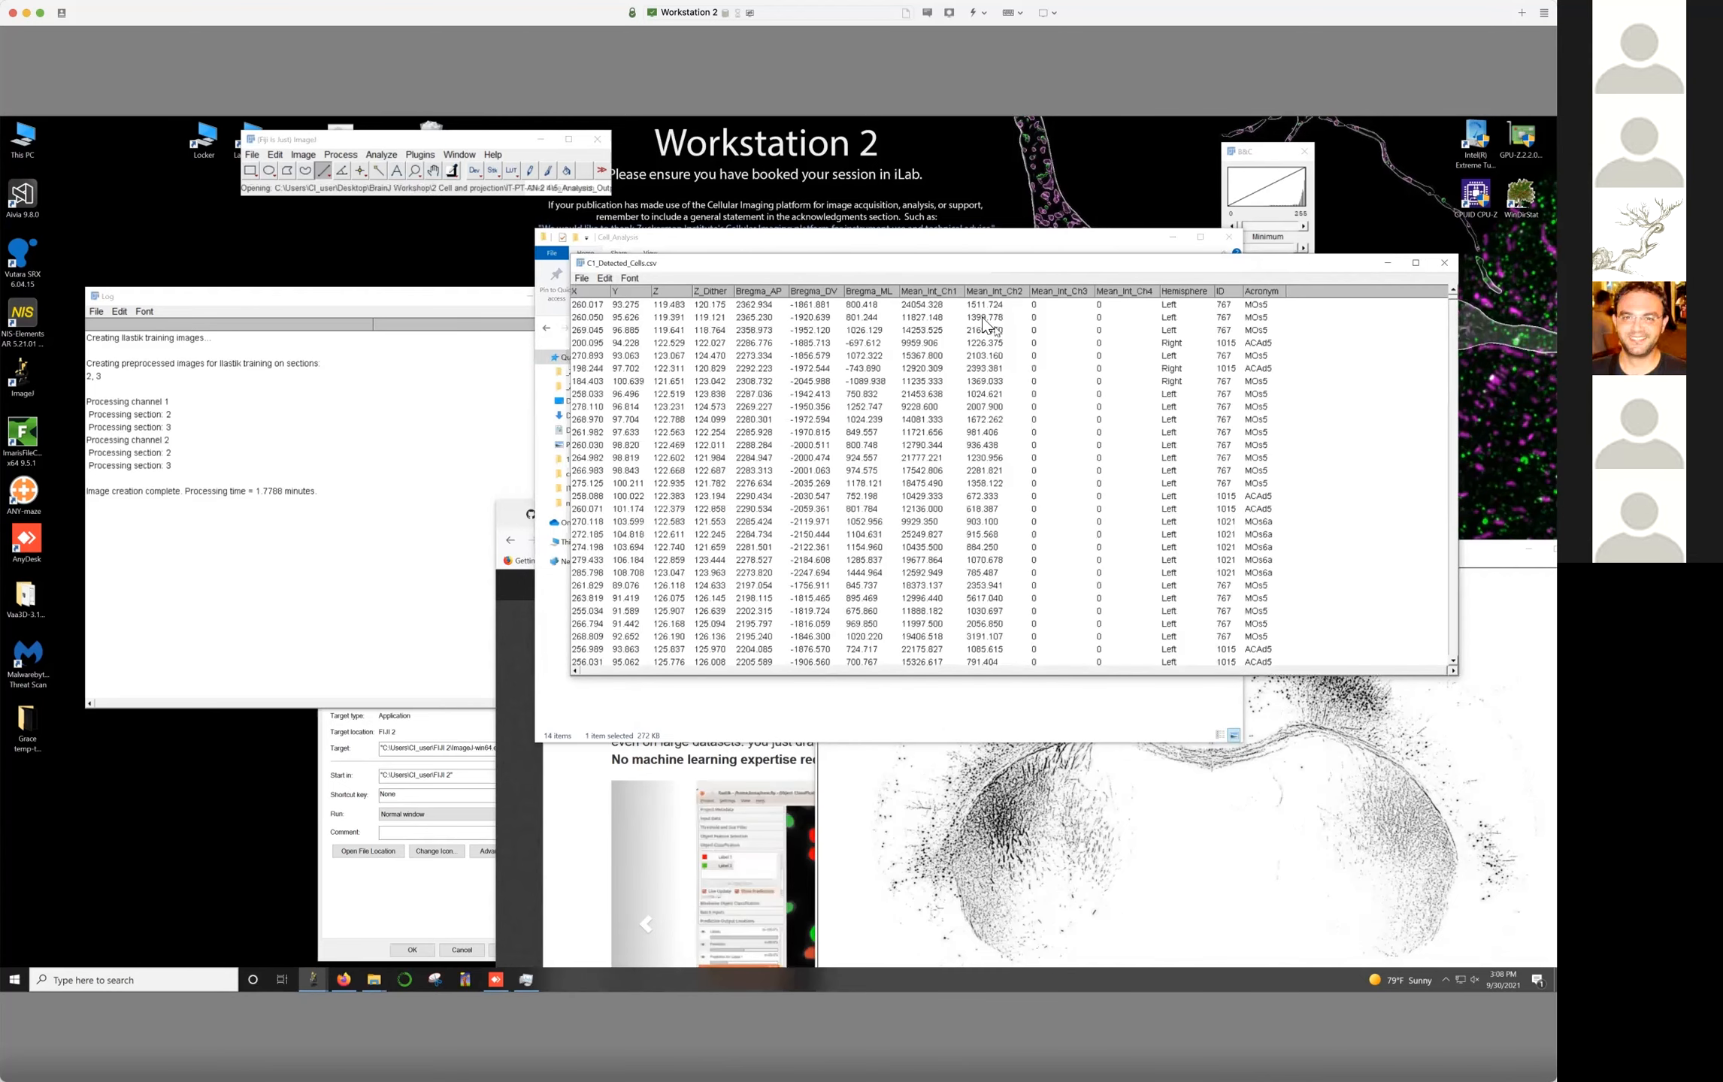
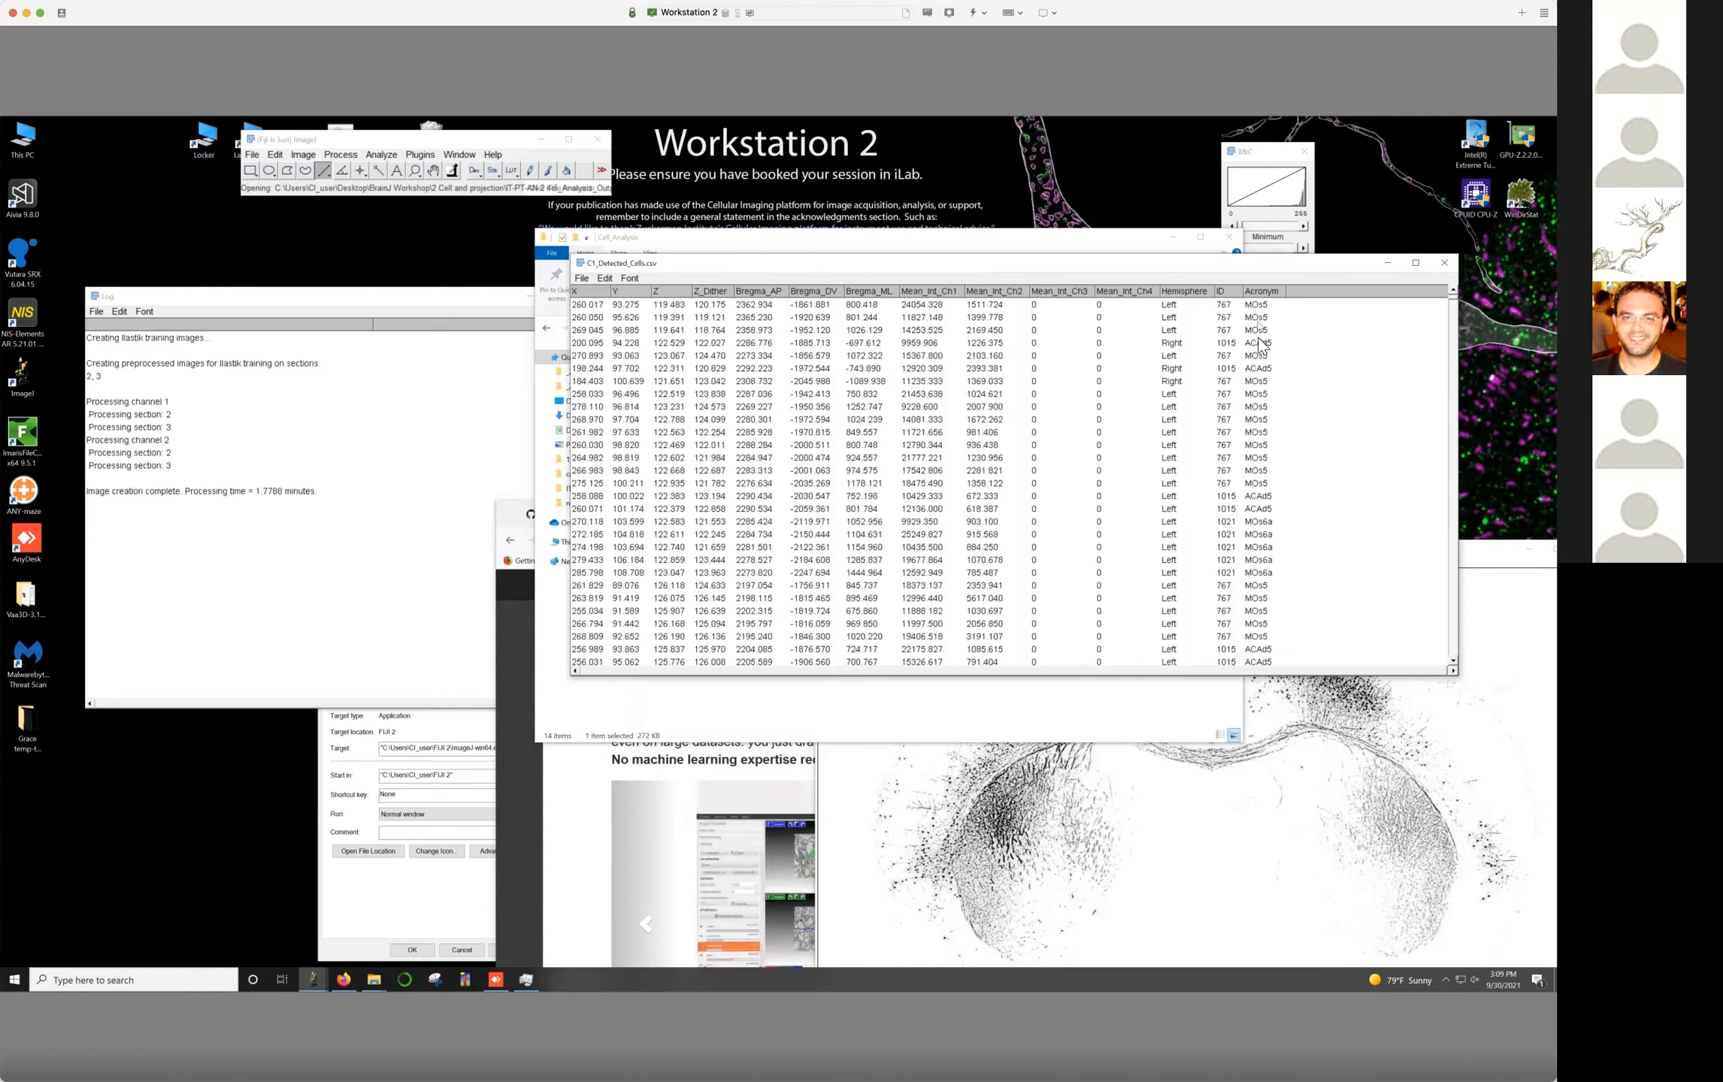
# Put away the detected cells table, open C1_Detected_Cells_Summary.csv in Fiji, and widen it to show all its columns
pyautogui.moveTo(1287, 271); pyautogui.dragTo(1177, 288)
pyautogui.click(1176, 283)
pyautogui.moveTo(1074, 384); pyautogui.dragTo(422, 188)
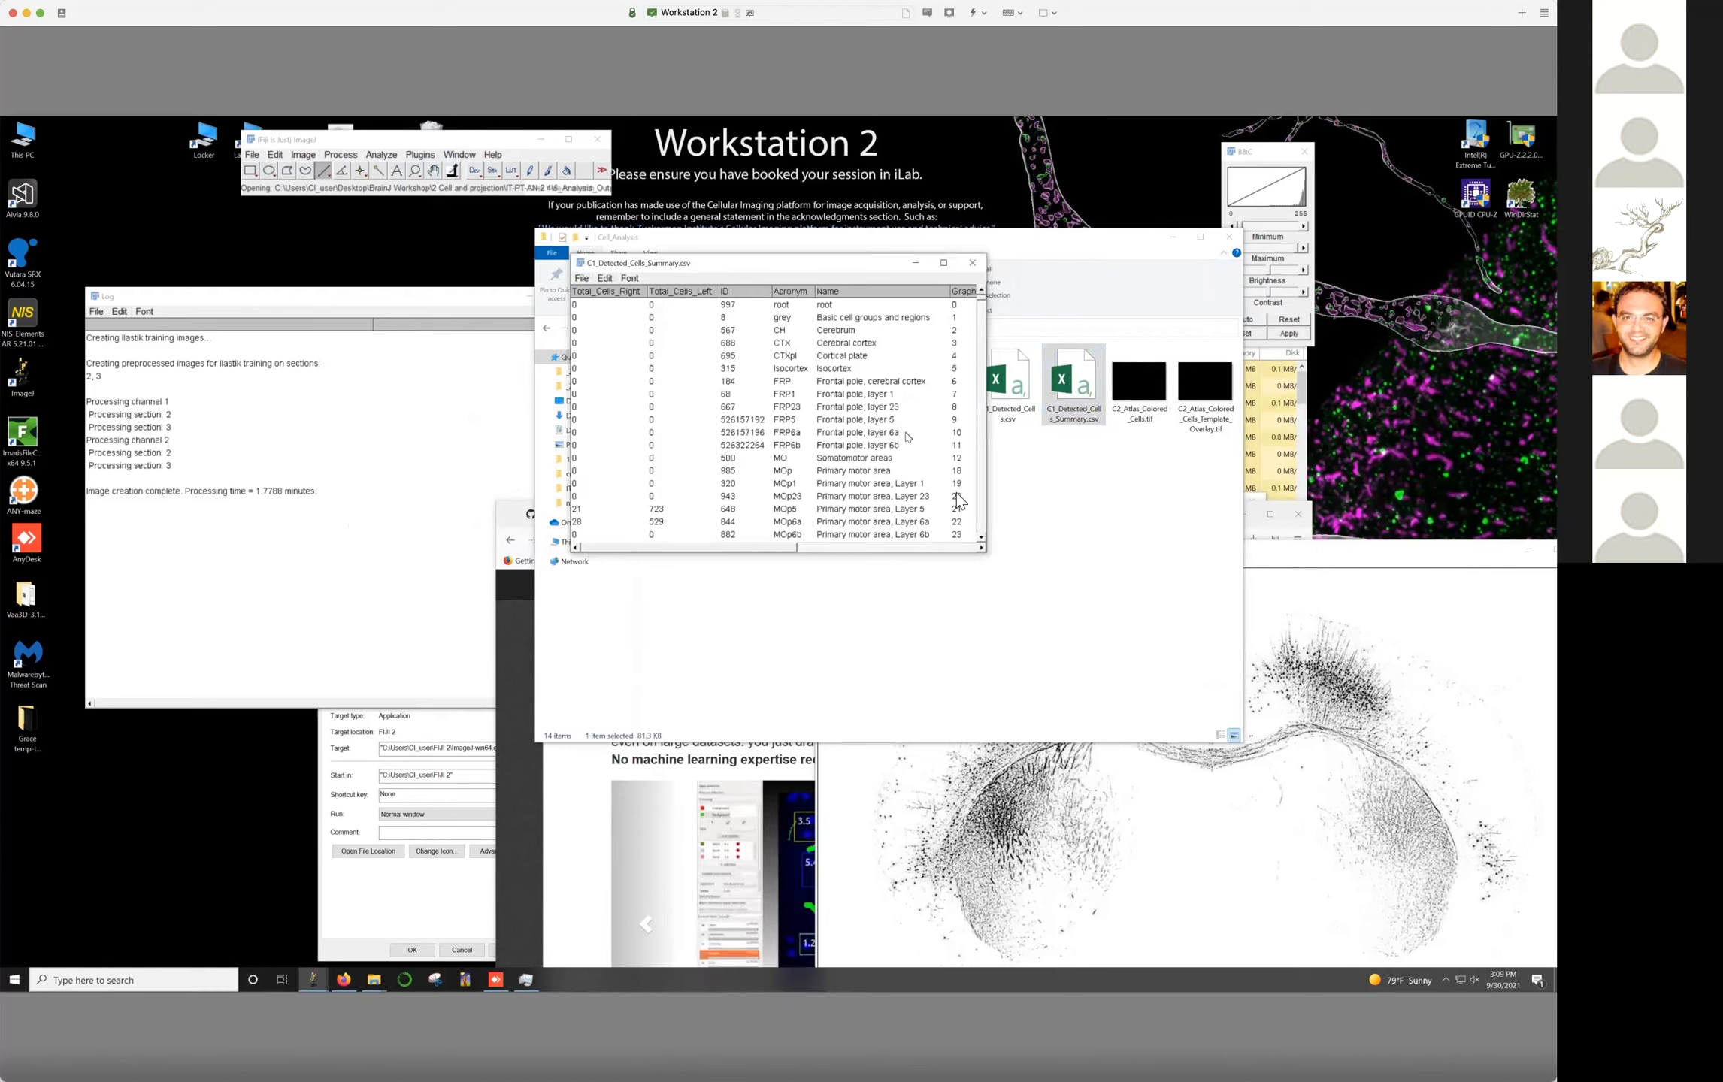
pyautogui.moveTo(989, 484); pyautogui.dragTo(1383, 485)
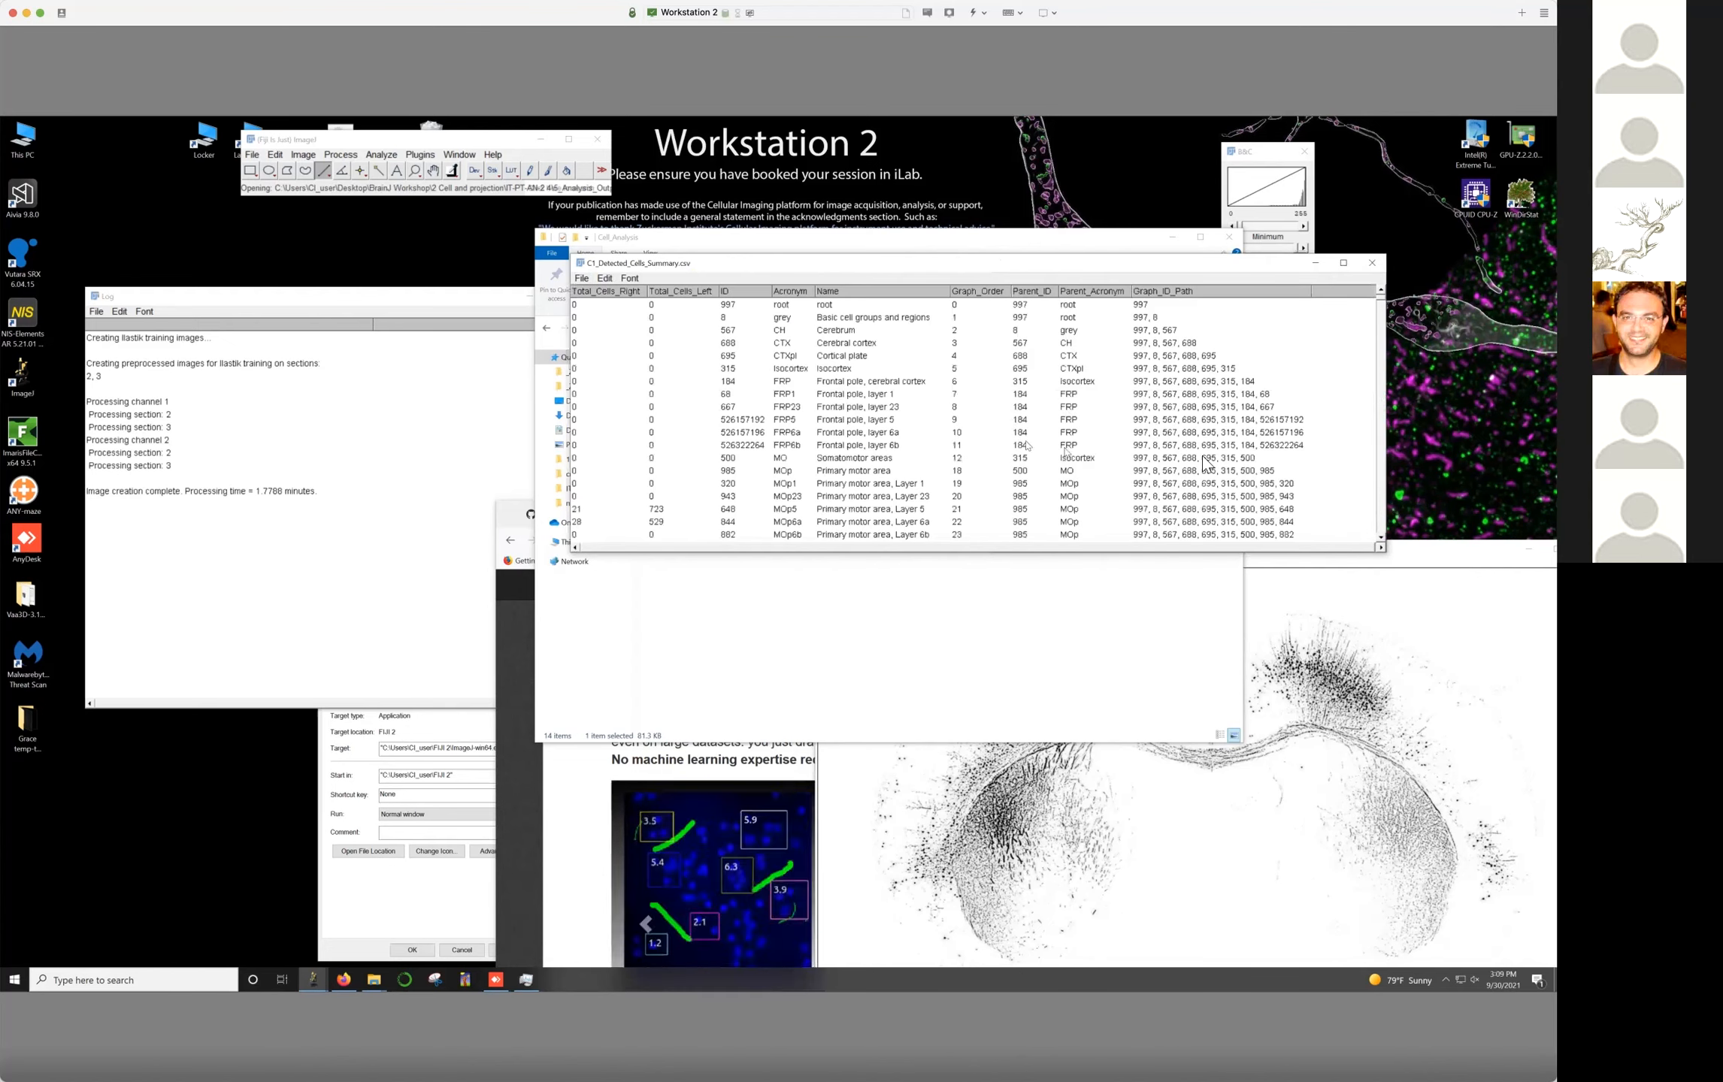
# Sort the detected cells summary table by Total_Cells_Right, review the rows with the highest counts, and close the table
pyautogui.rightClick(675, 300)
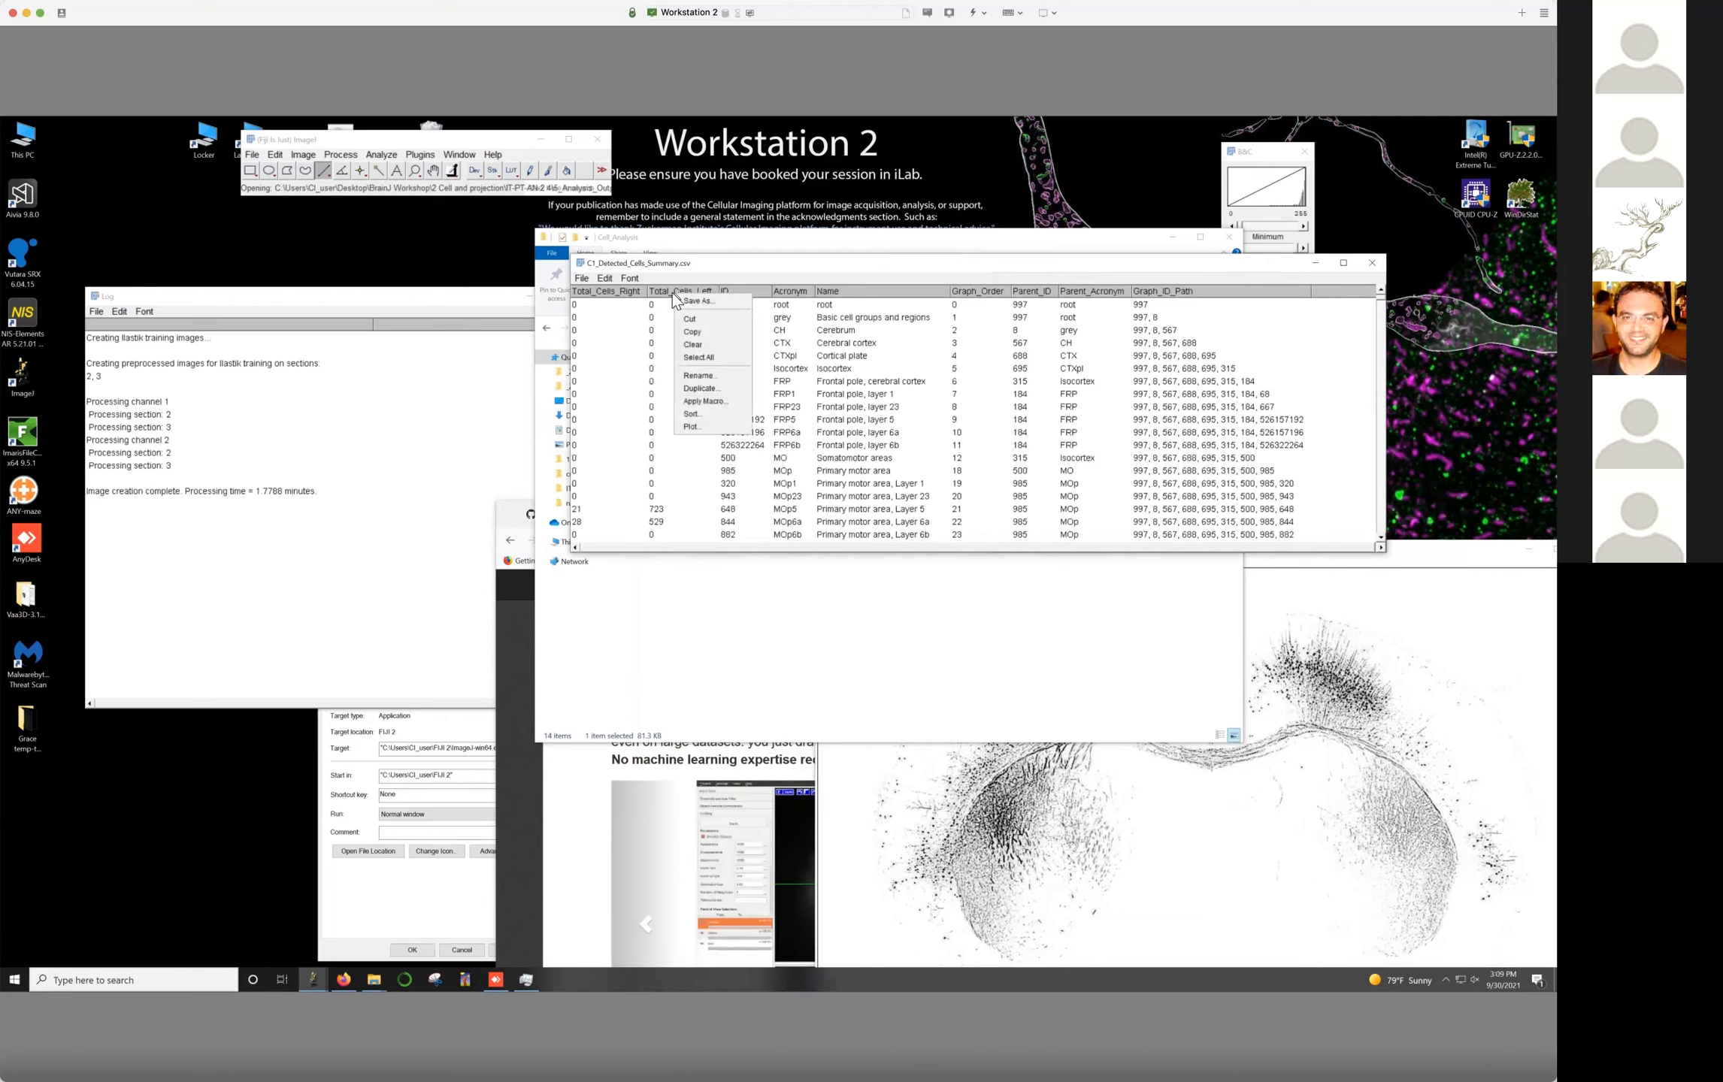
pyautogui.click(702, 414)
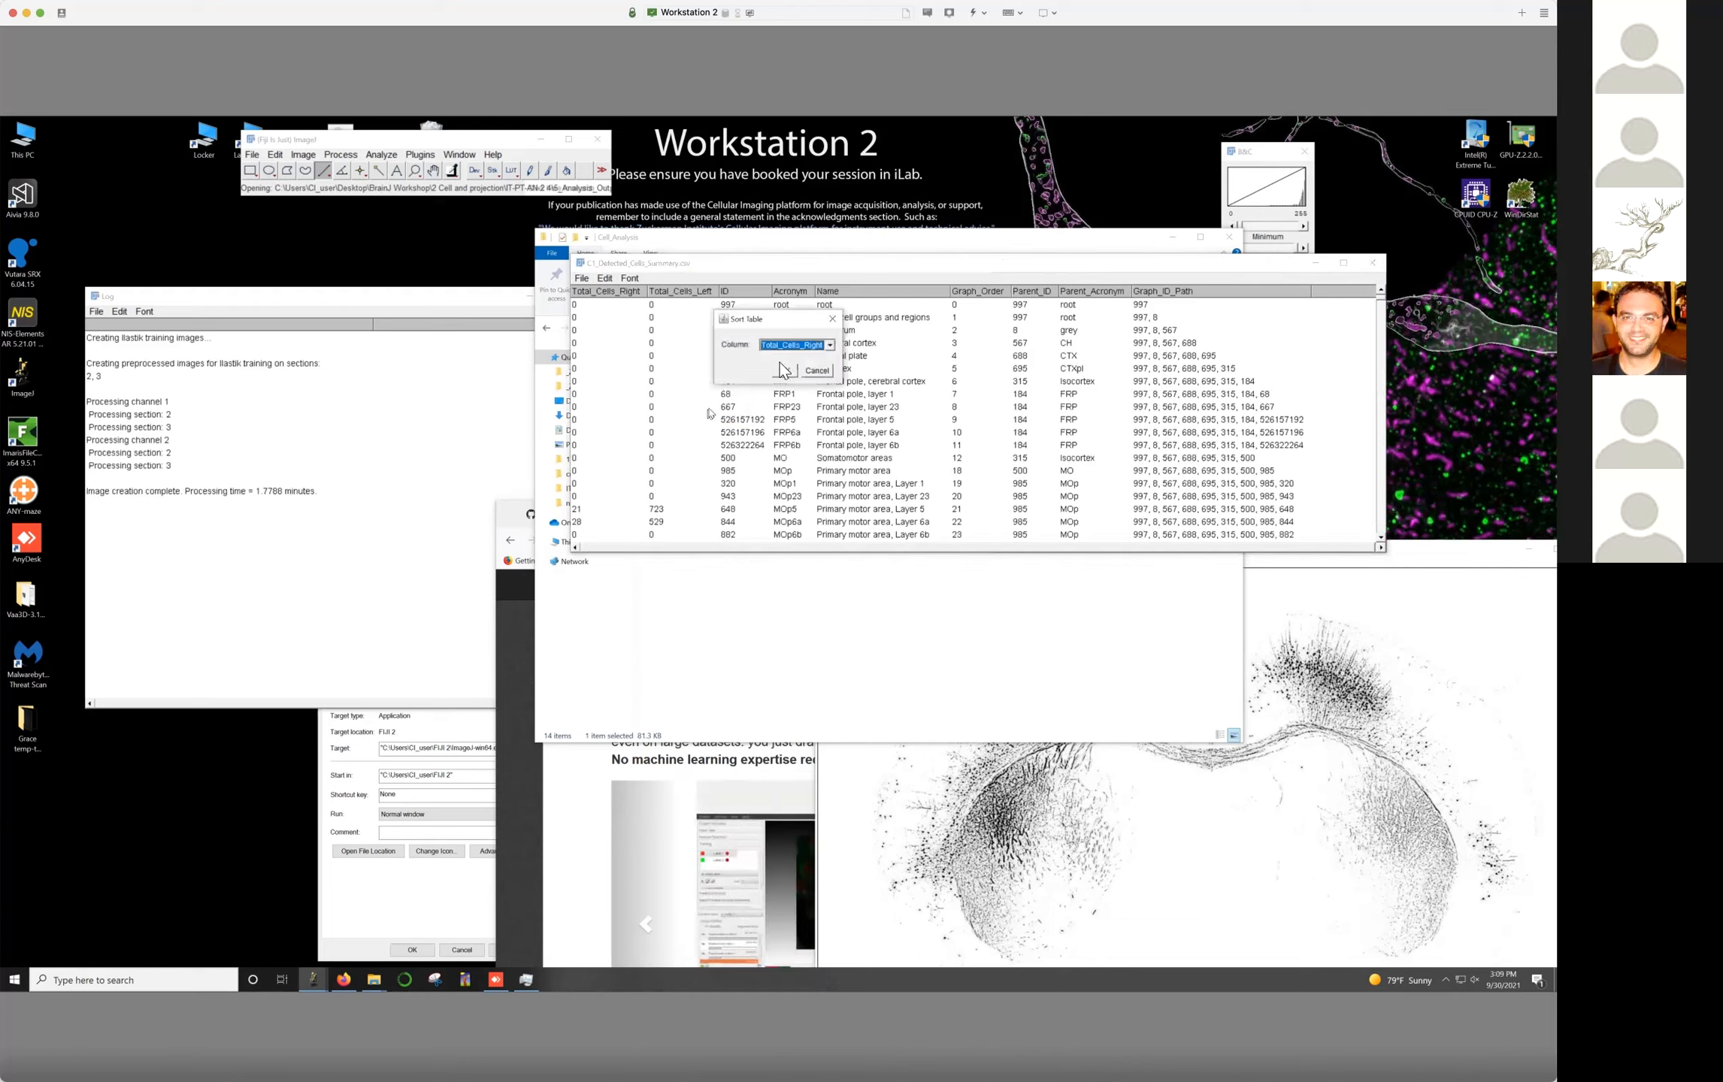
pyautogui.click(809, 346)
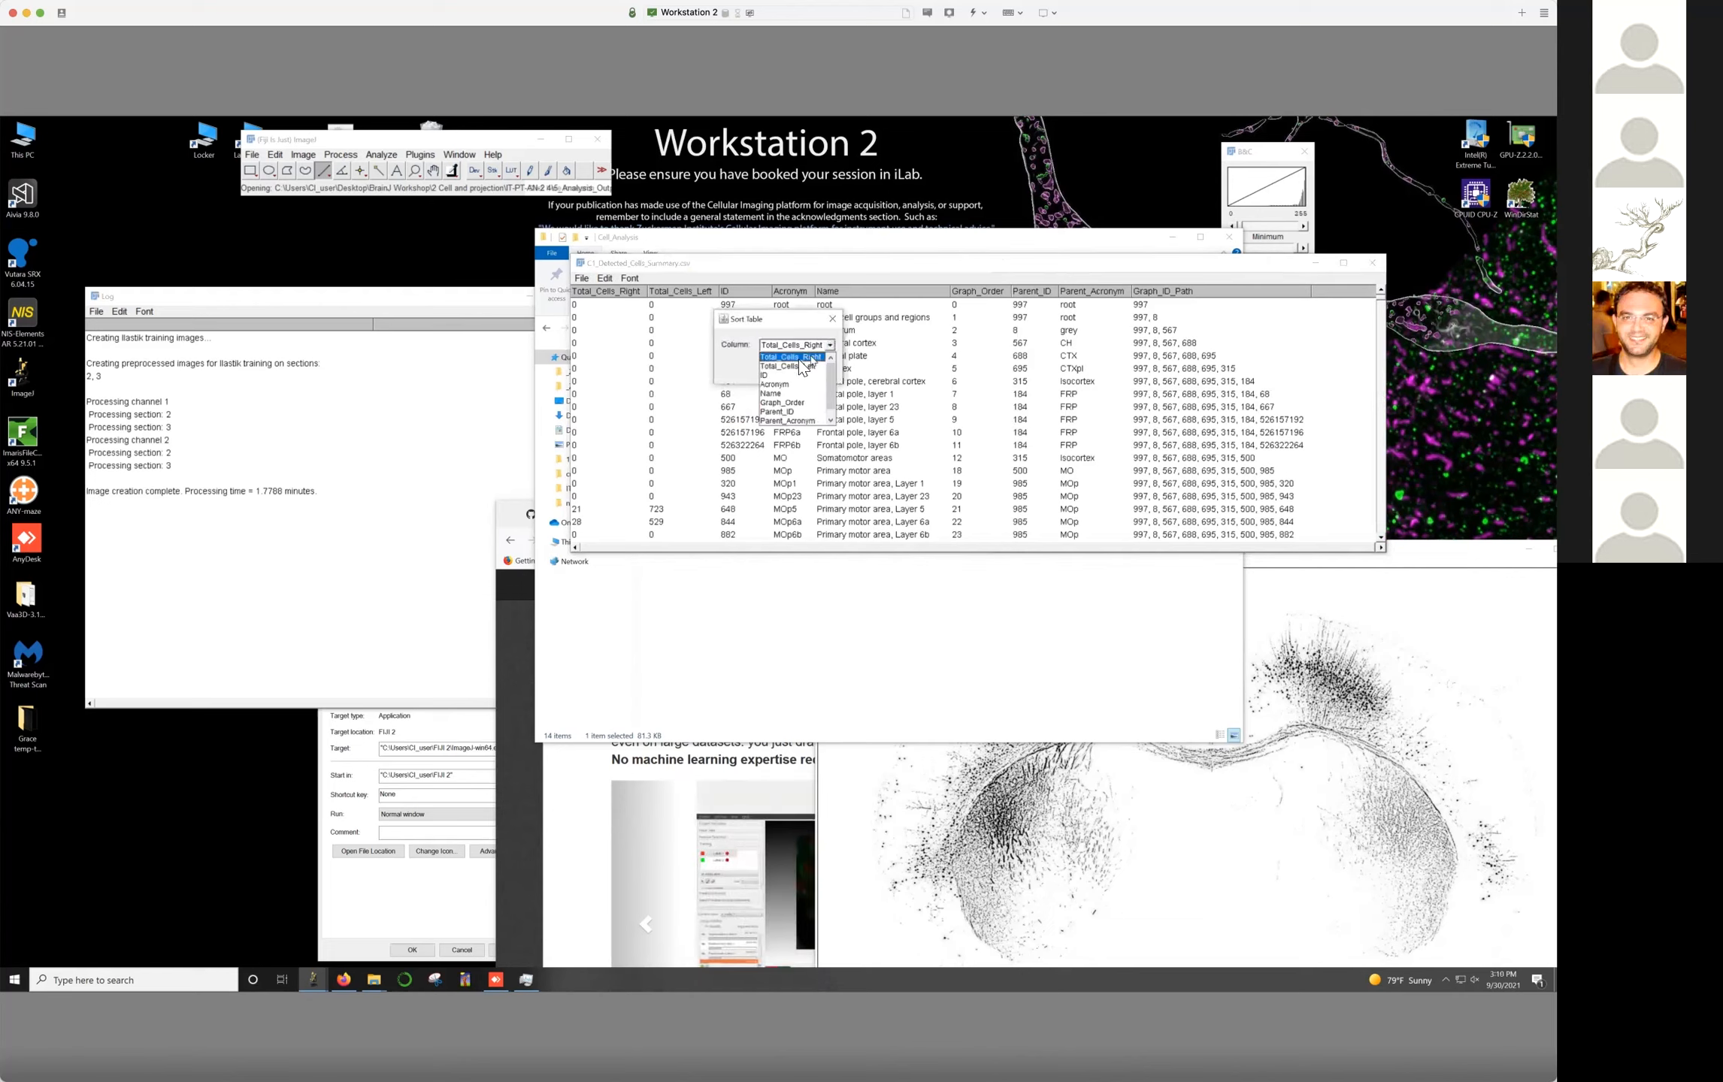
pyautogui.click(789, 357)
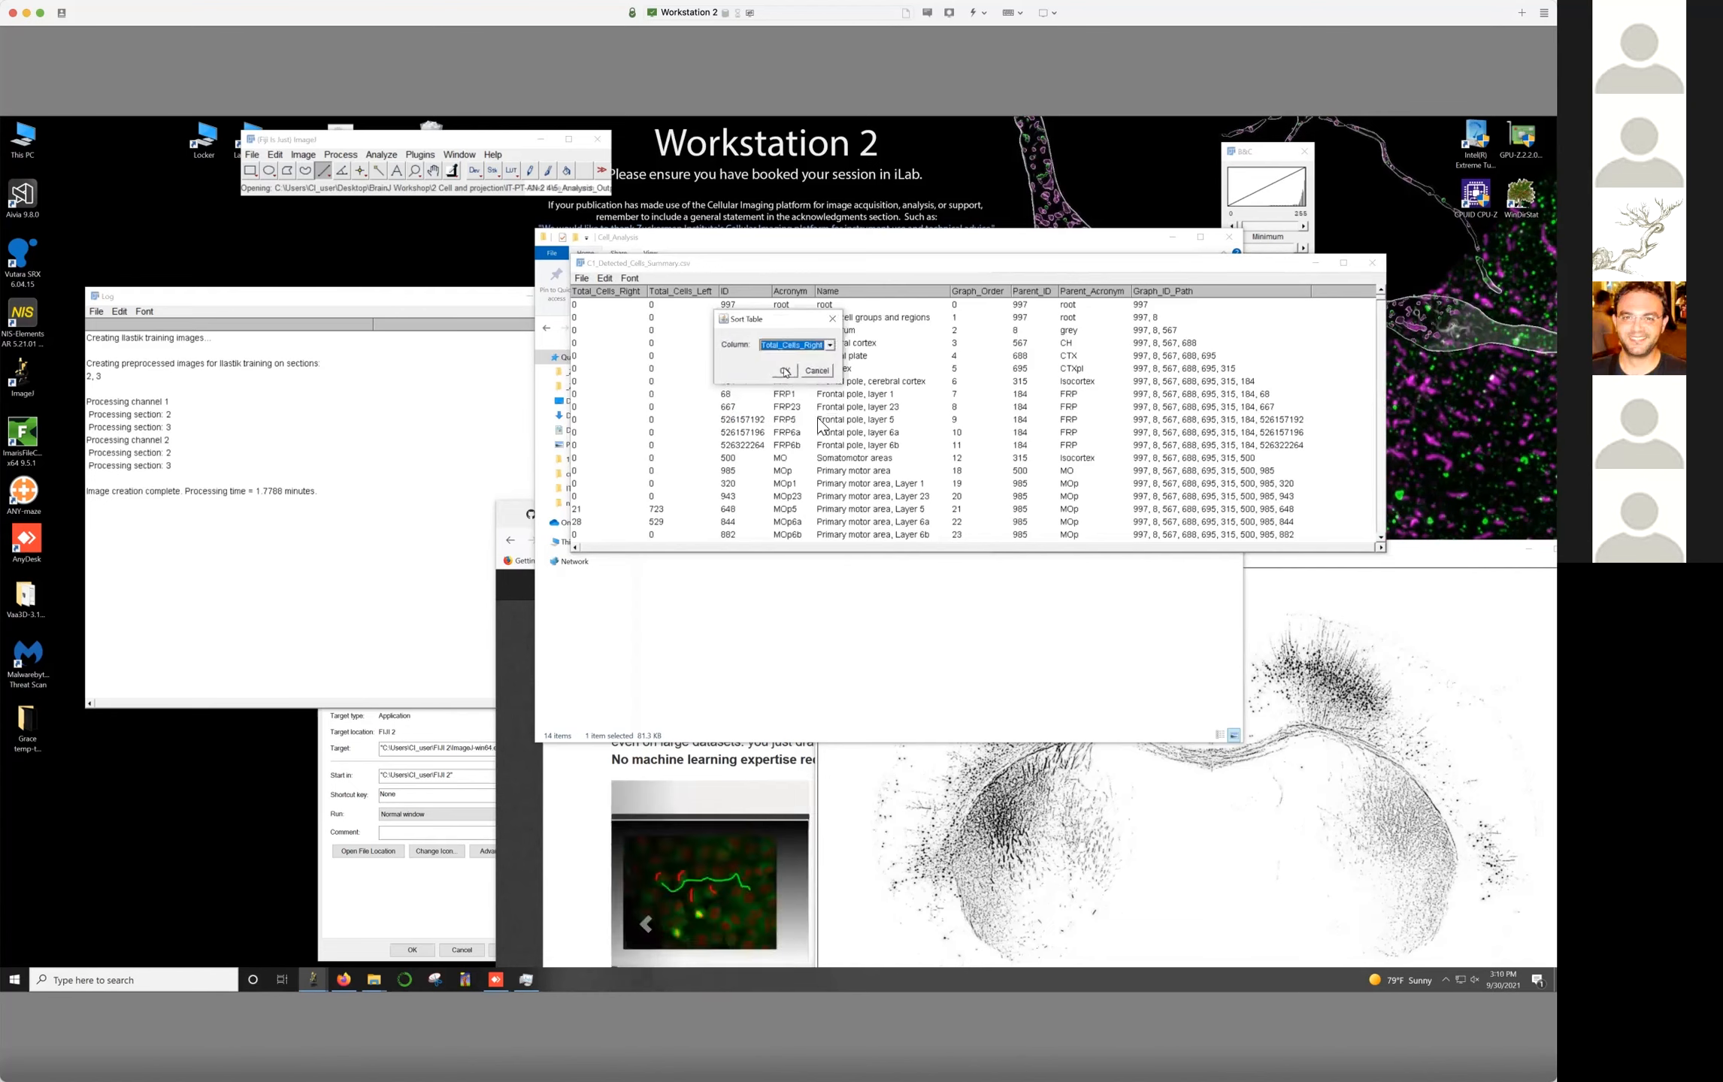
pyautogui.click(784, 370)
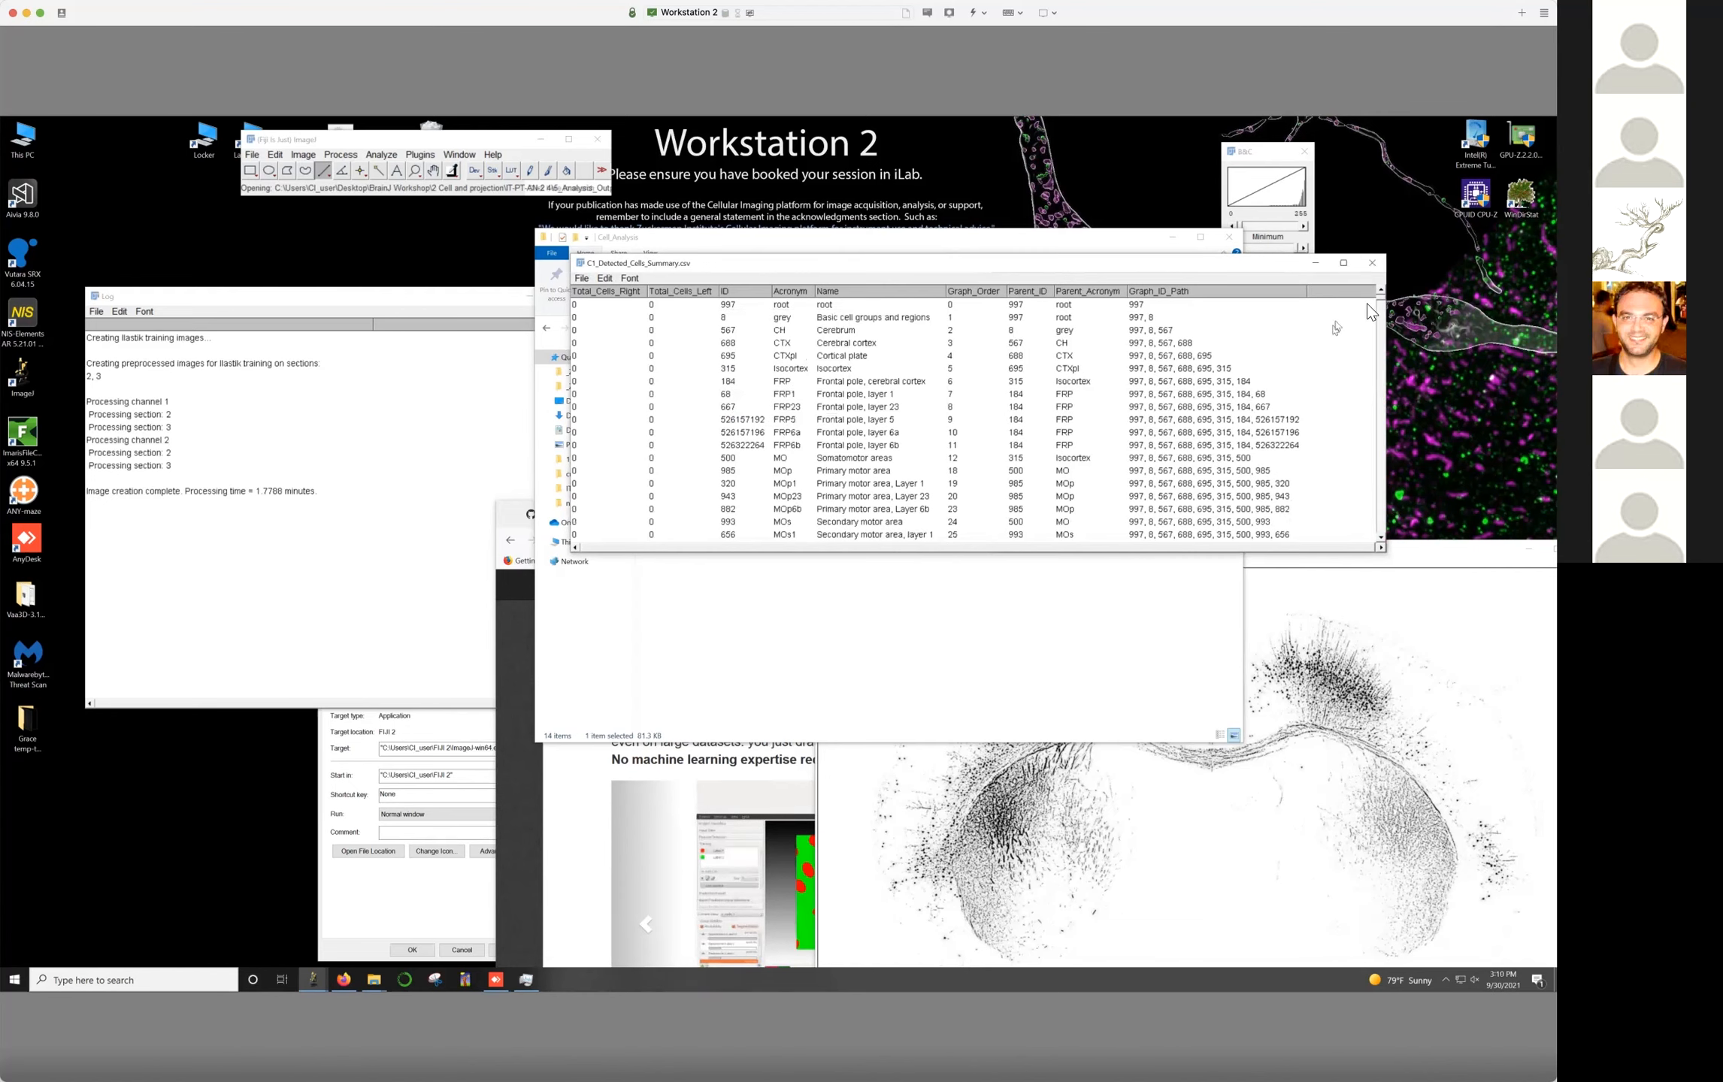
pyautogui.moveTo(1381, 308); pyautogui.dragTo(1379, 541)
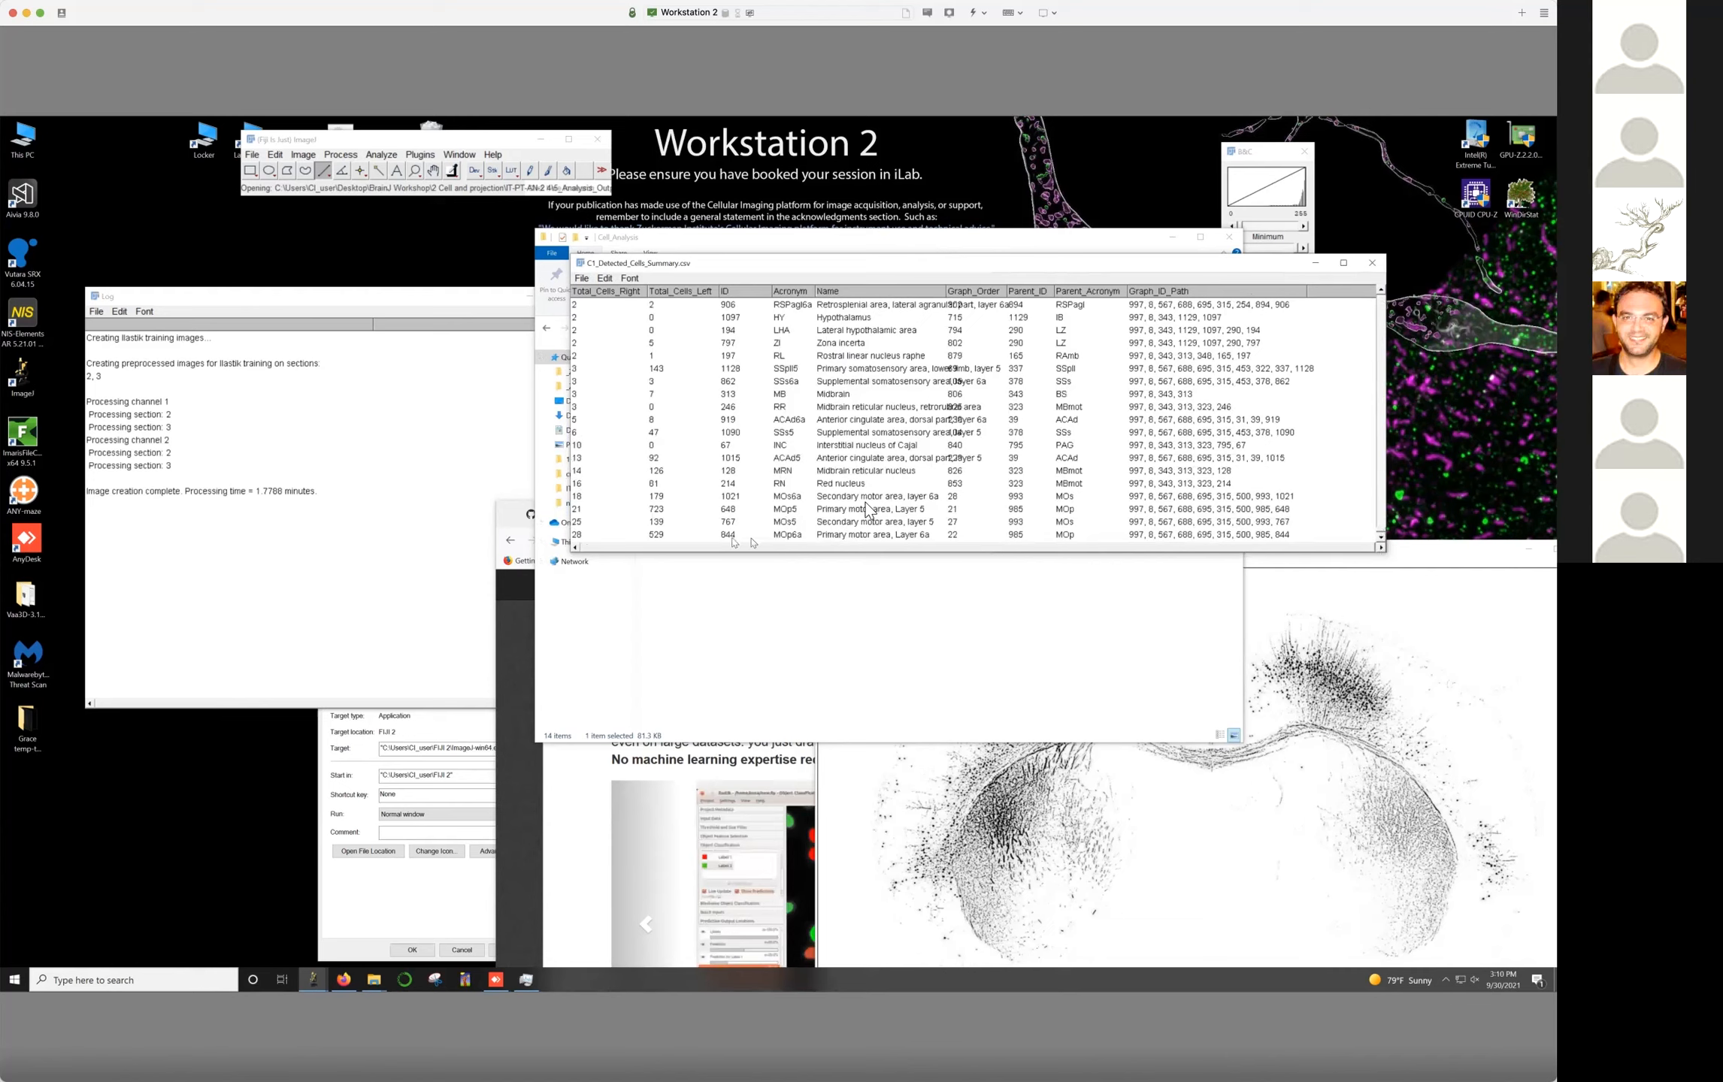
pyautogui.click(1370, 263)
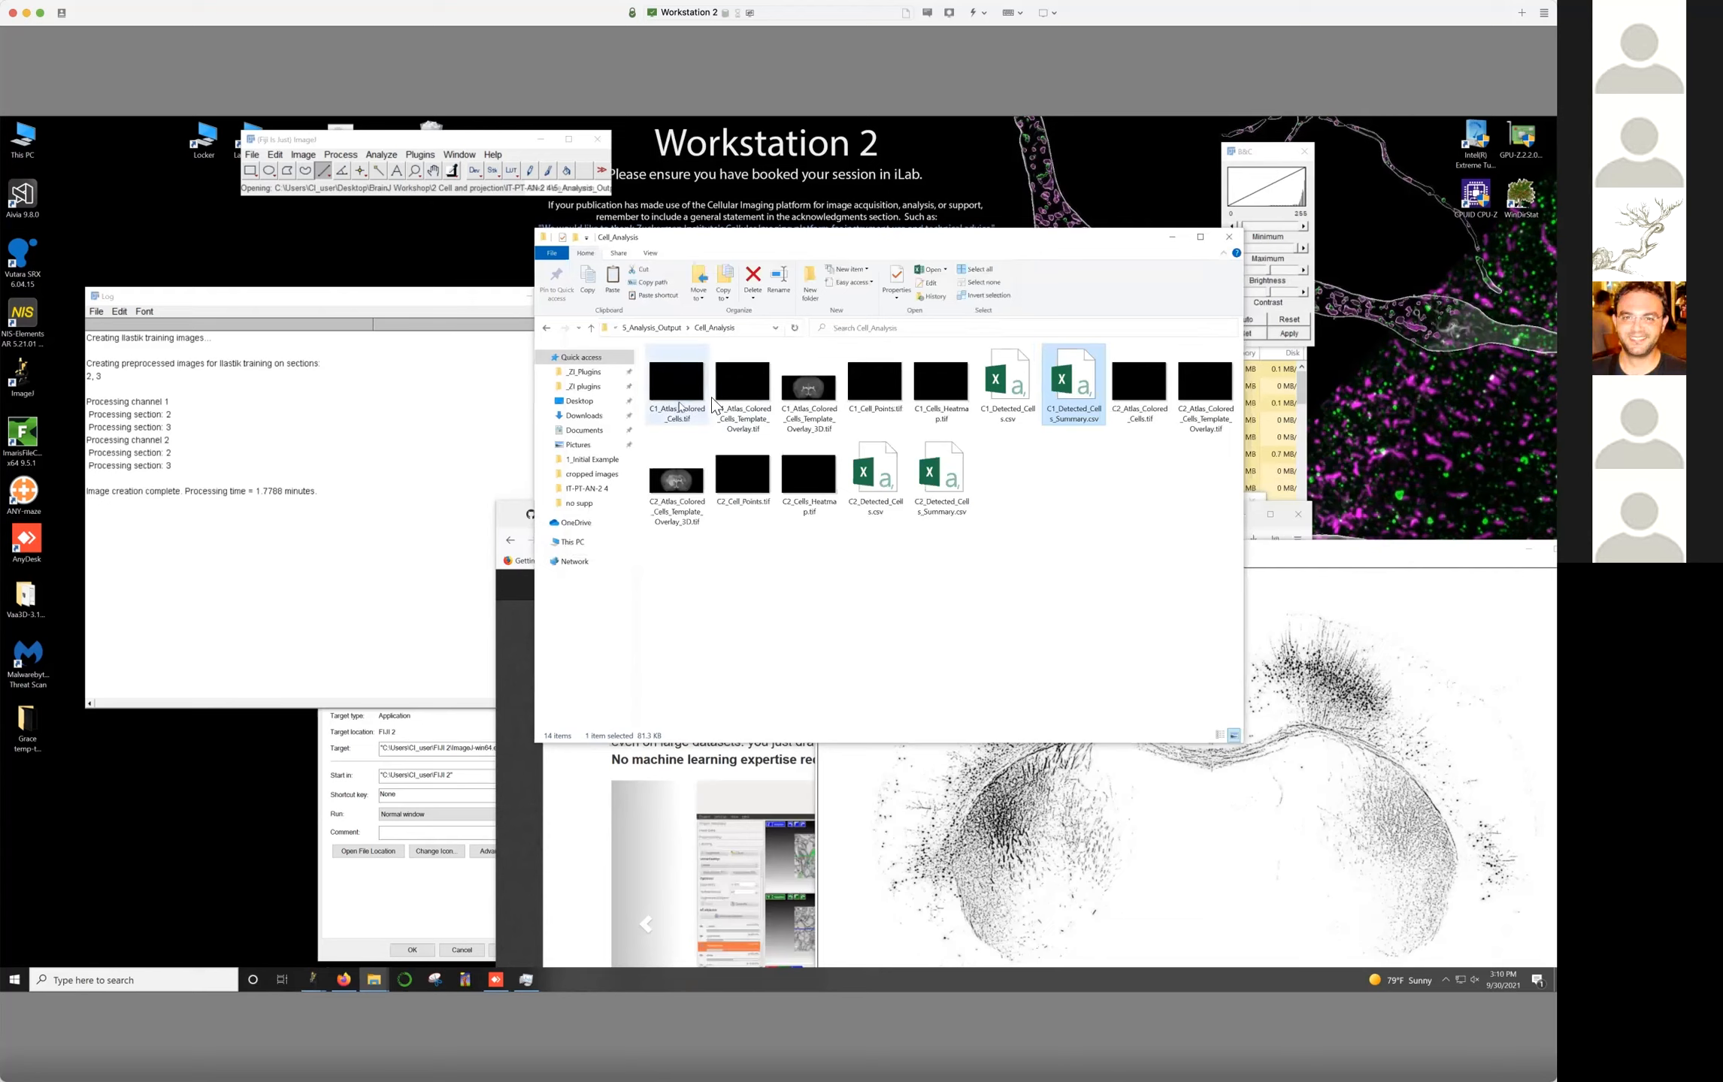
# Open C1_Atlas_Colored_Cells_Template_Overlay_3D.tif in Fiji, rotate through its 3D views, and close it
pyautogui.click(671, 390)
pyautogui.click(809, 387)
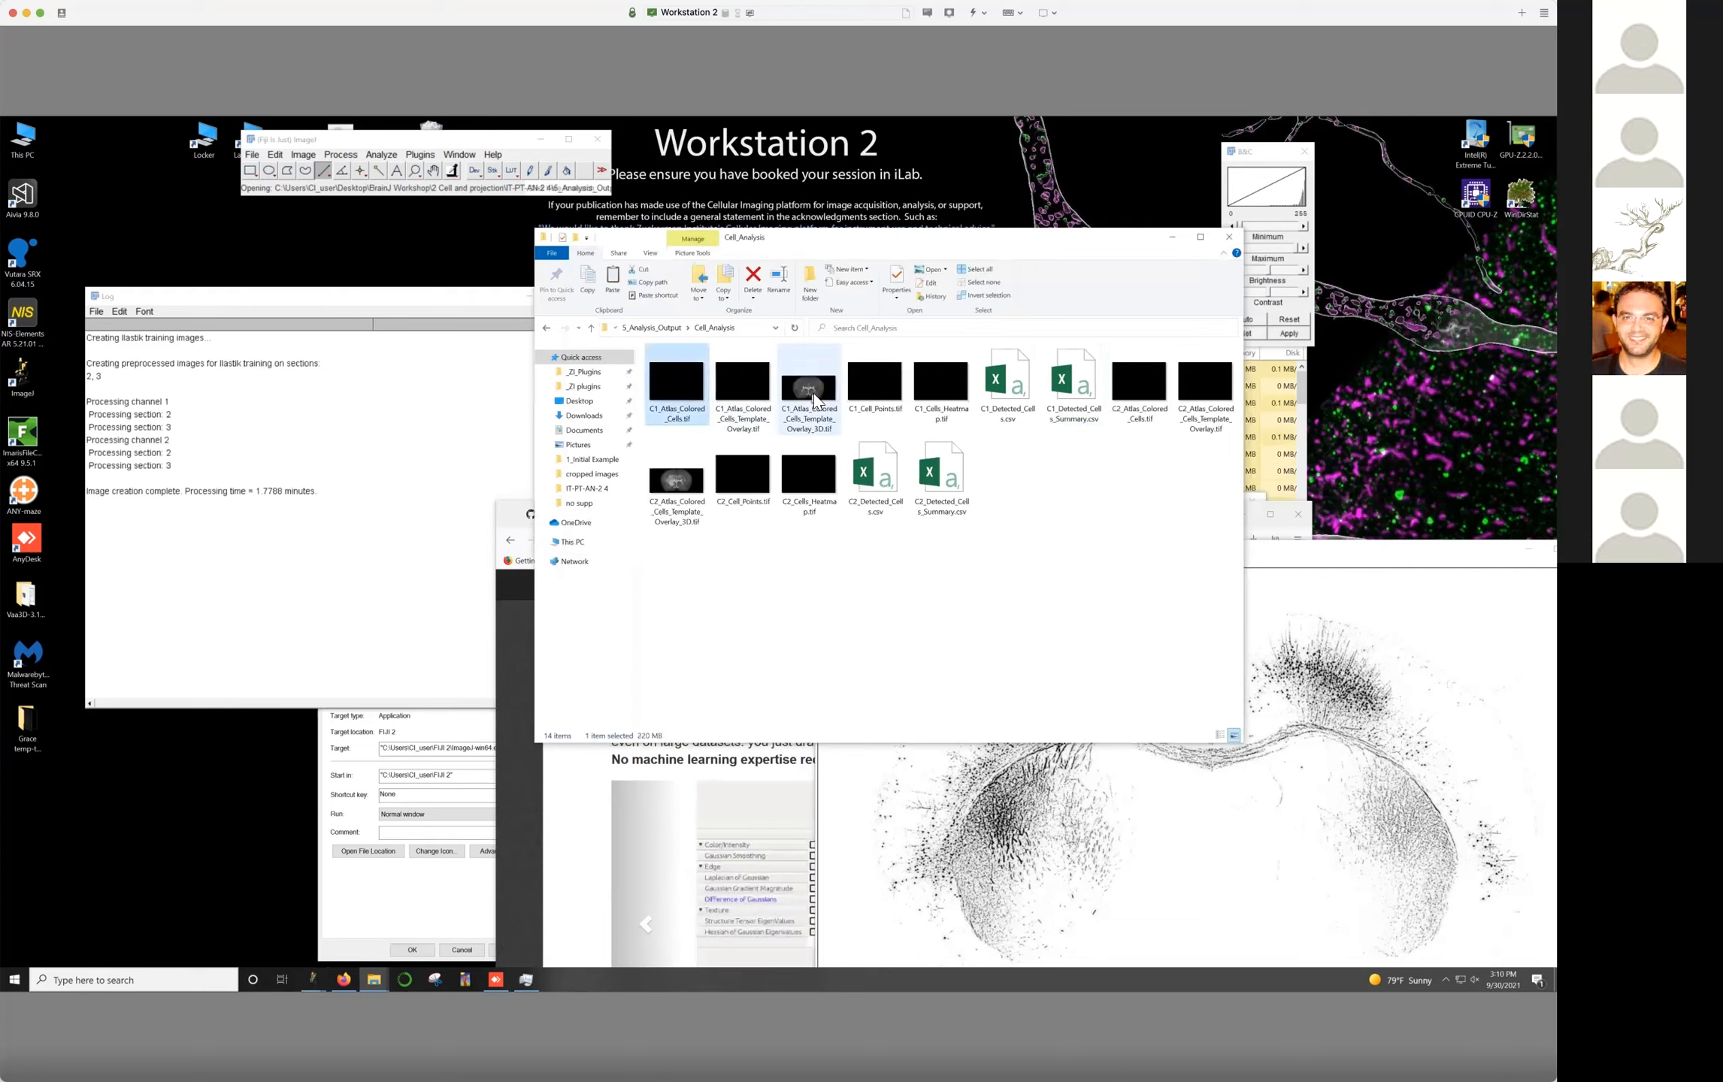
pyautogui.moveTo(809, 387); pyautogui.dragTo(685, 344)
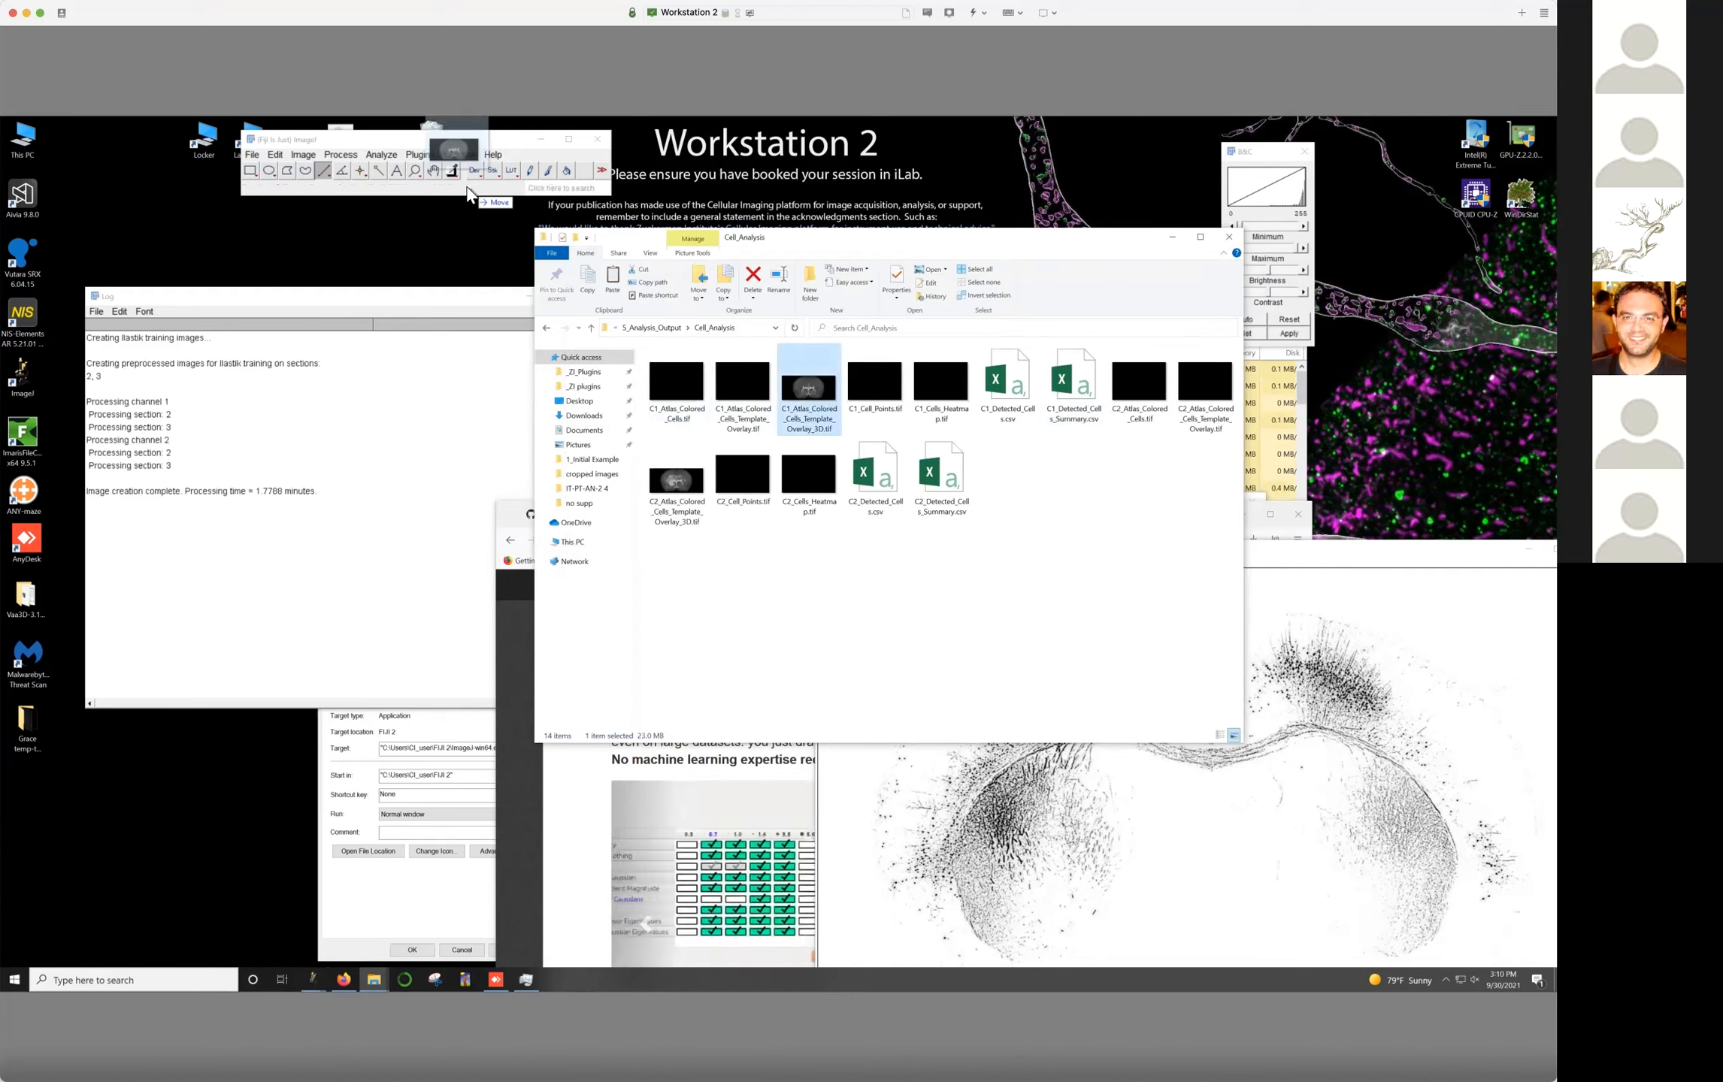
pyautogui.moveTo(431, 580); pyautogui.dragTo(545, 577)
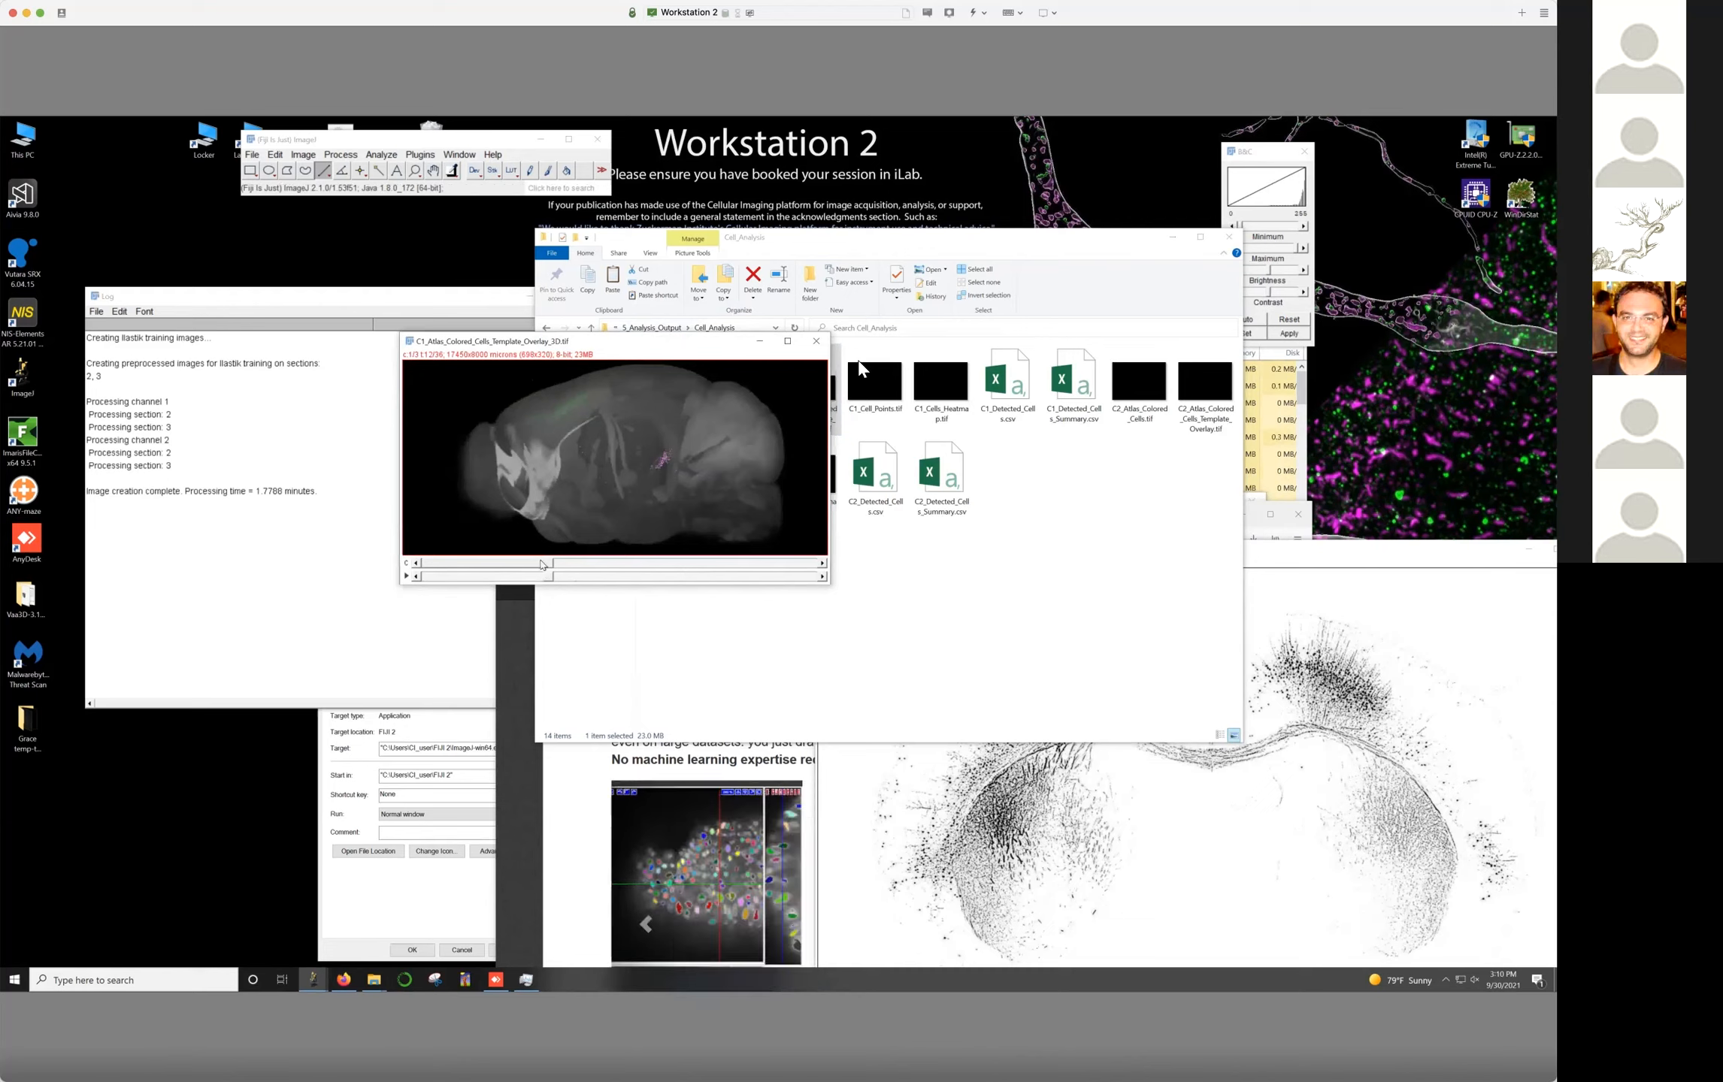
pyautogui.click(817, 343)
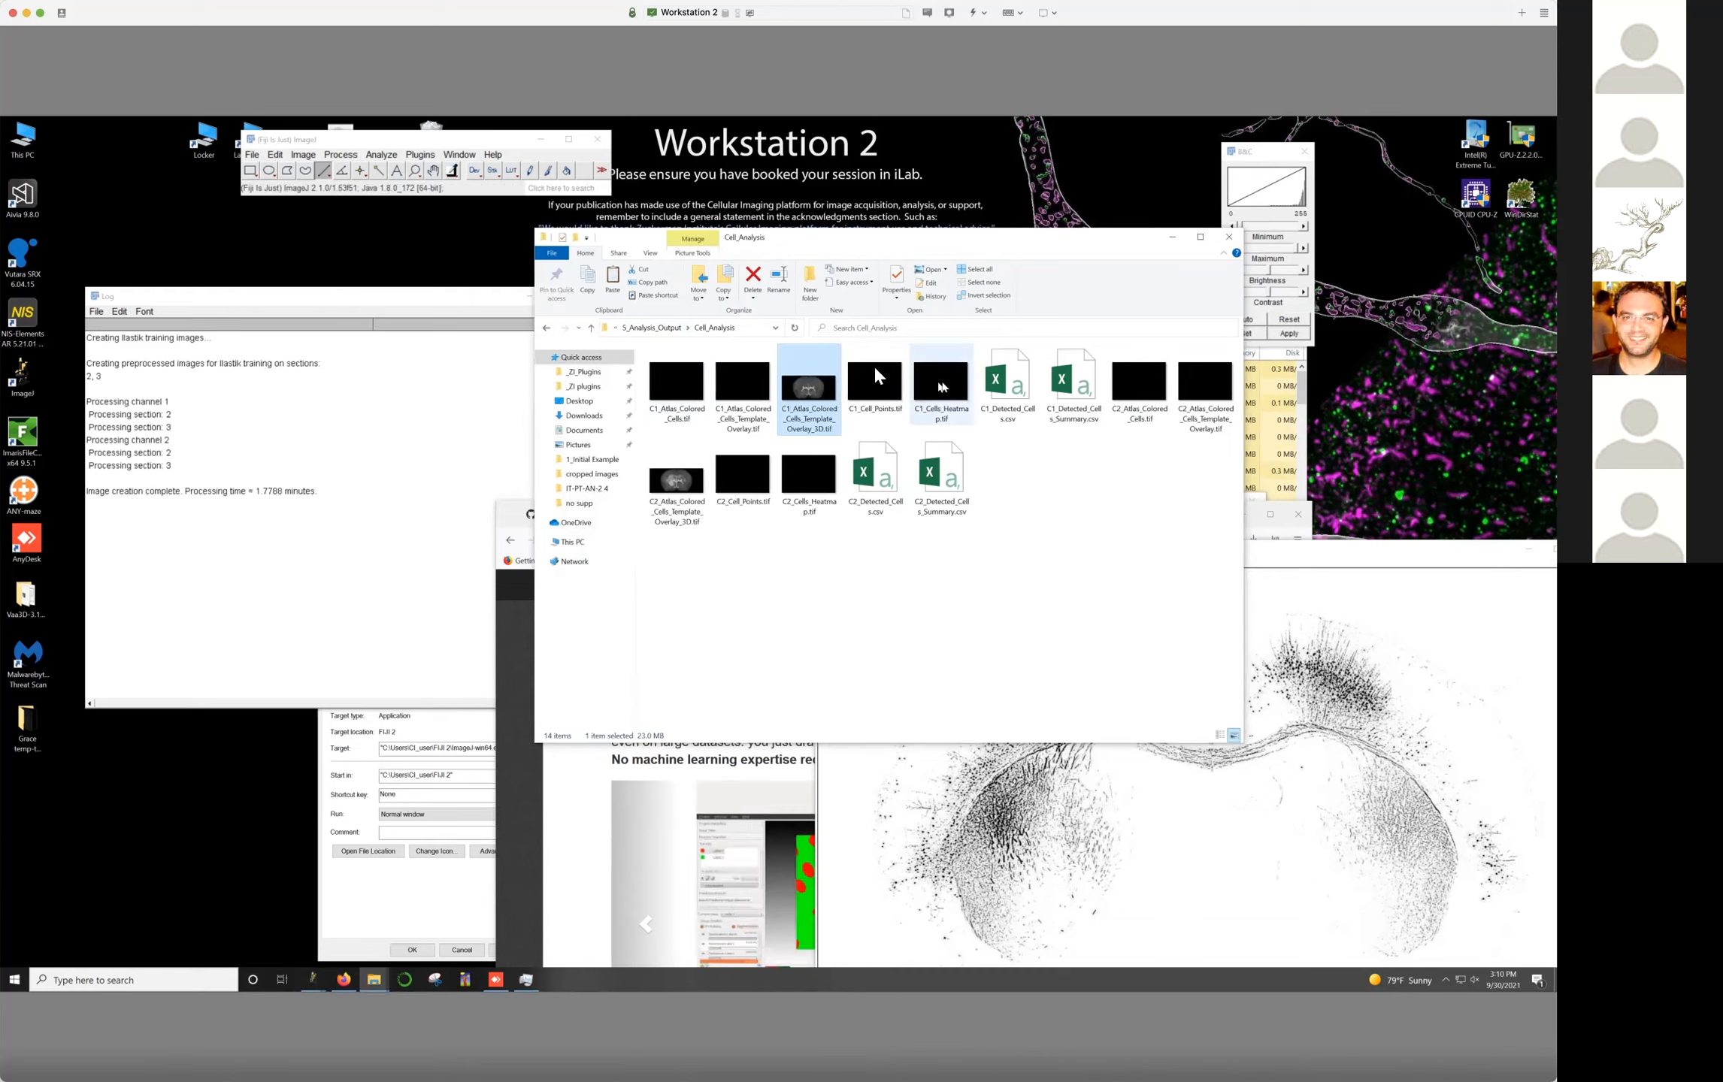
# Open C1_Cells_Heatmap.tif in Fiji, apply automatic contrast, browse slices through the middle of the stack, and close it
pyautogui.doubleClick(941, 386)
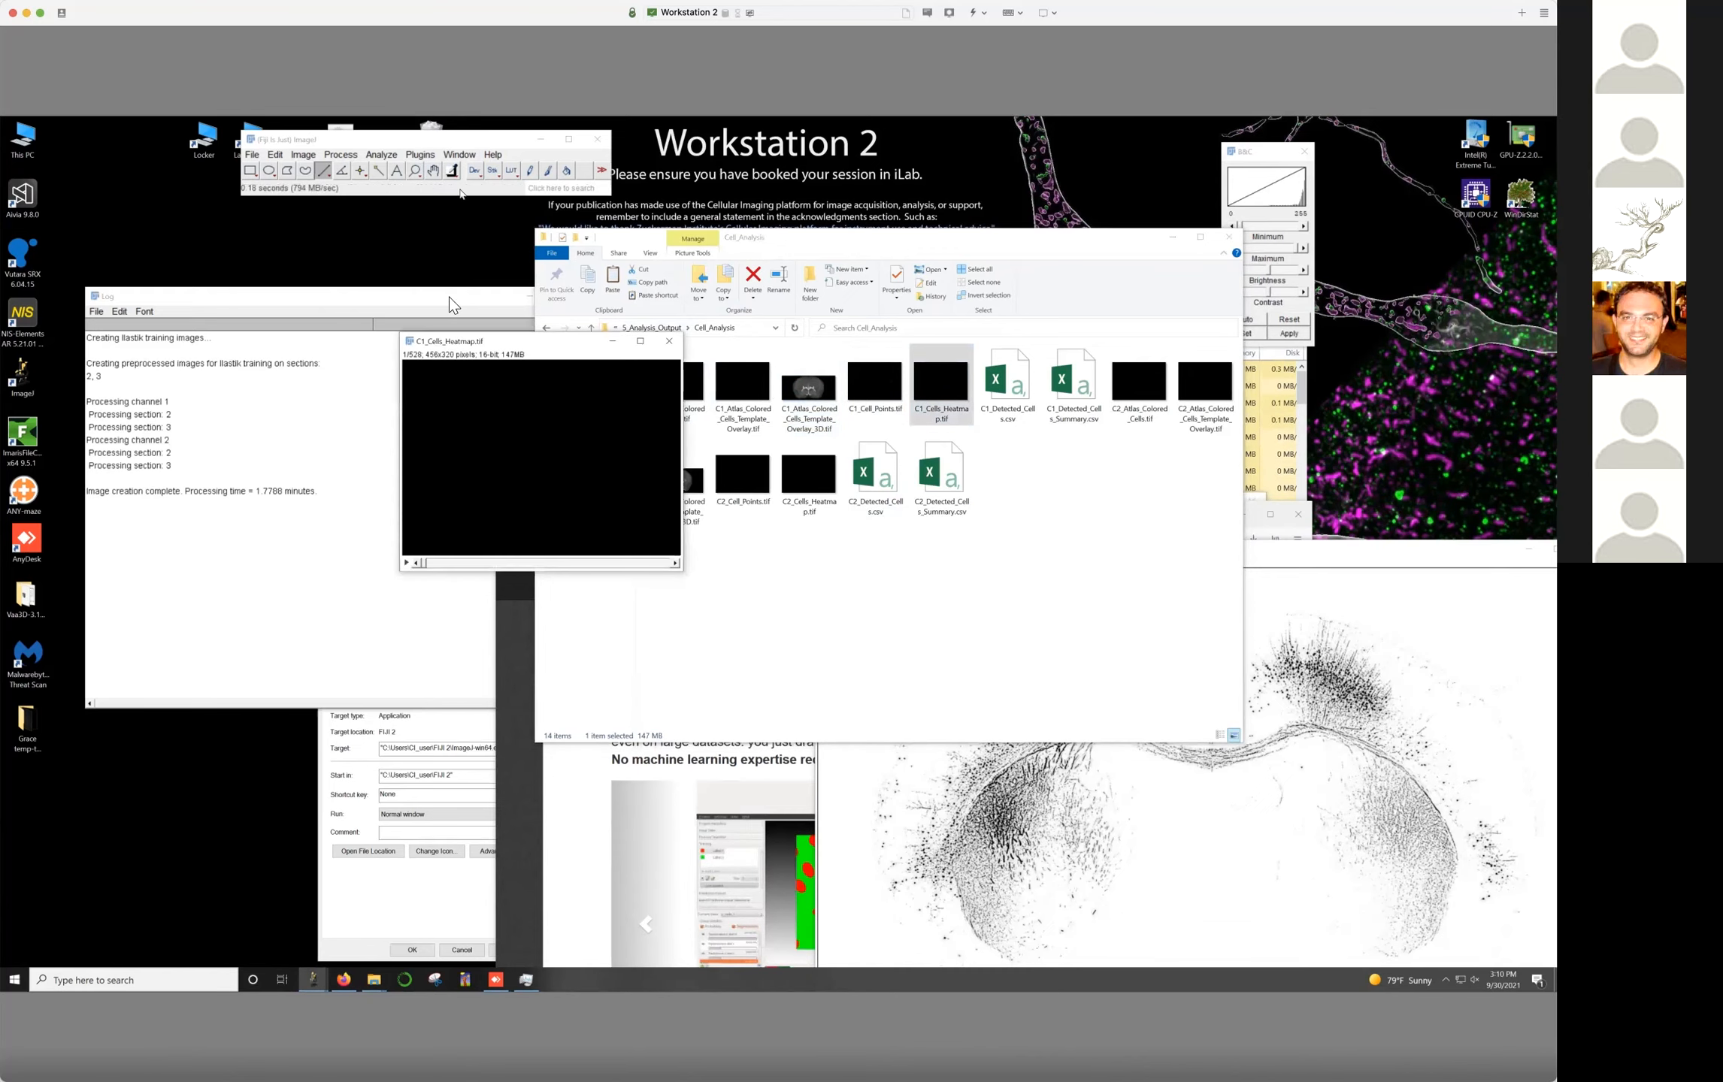
pyautogui.moveTo(470, 566); pyautogui.dragTo(532, 565)
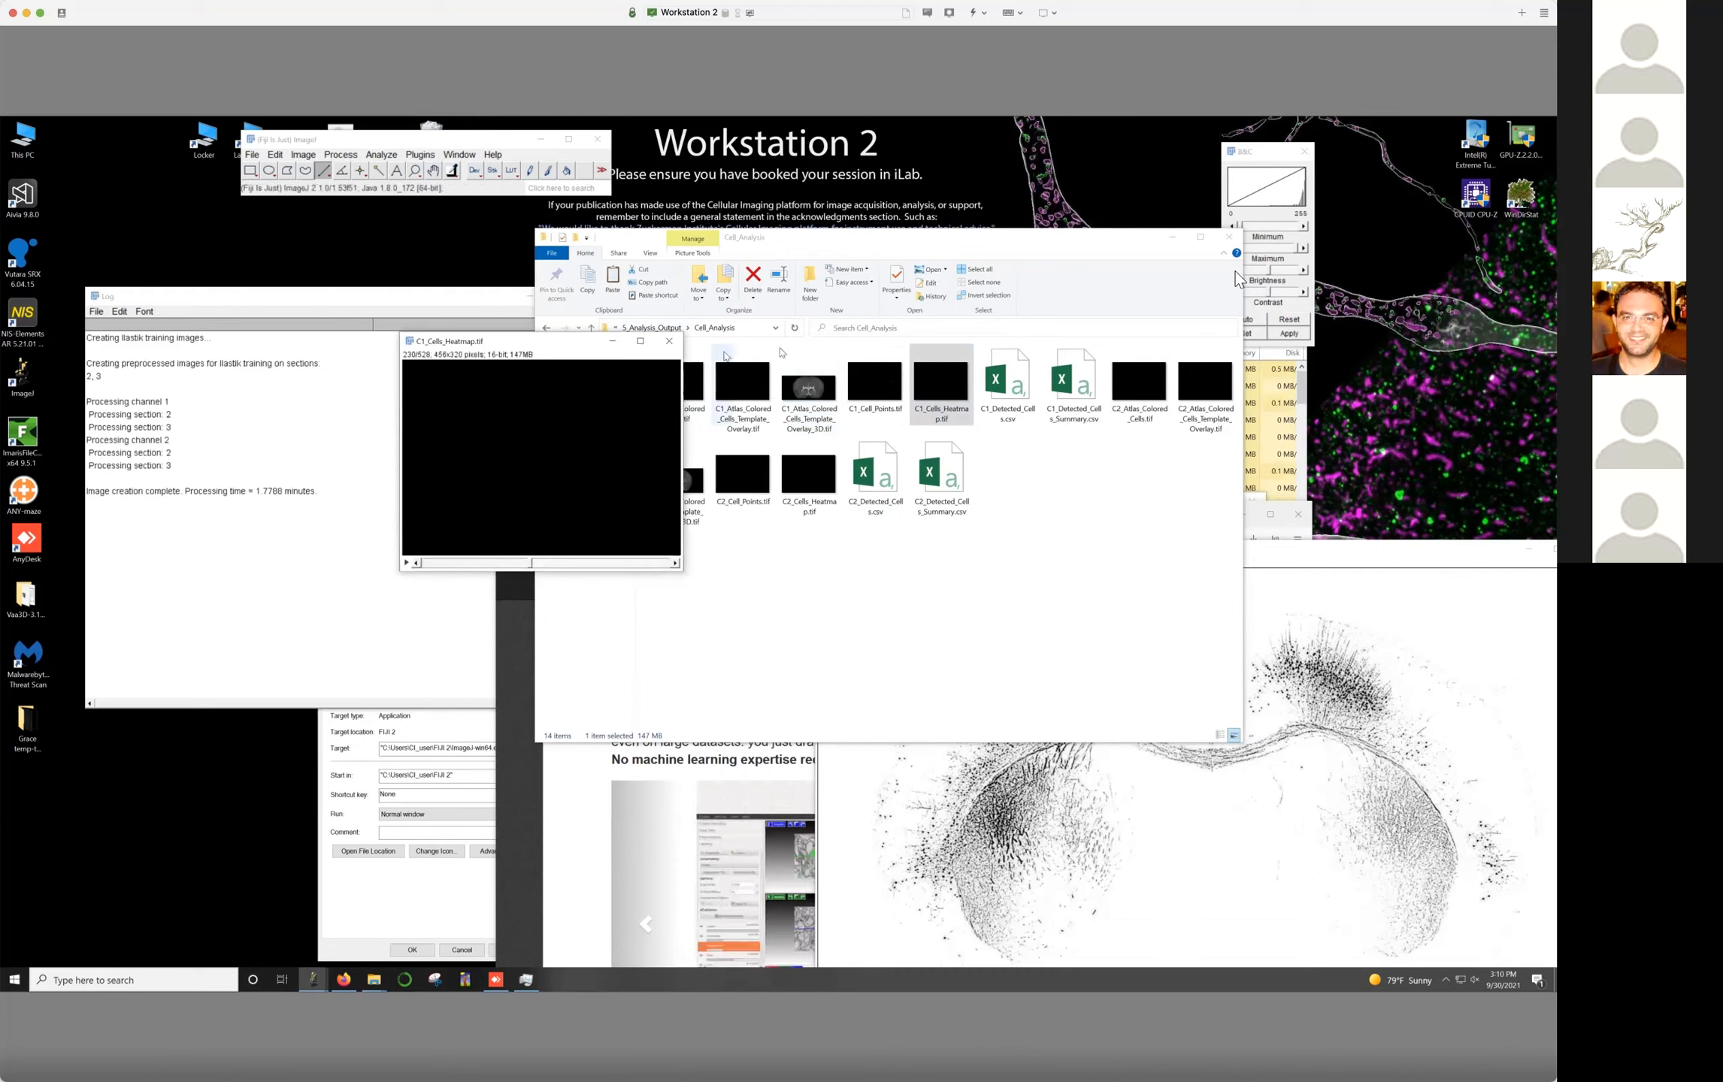
pyautogui.click(1255, 319)
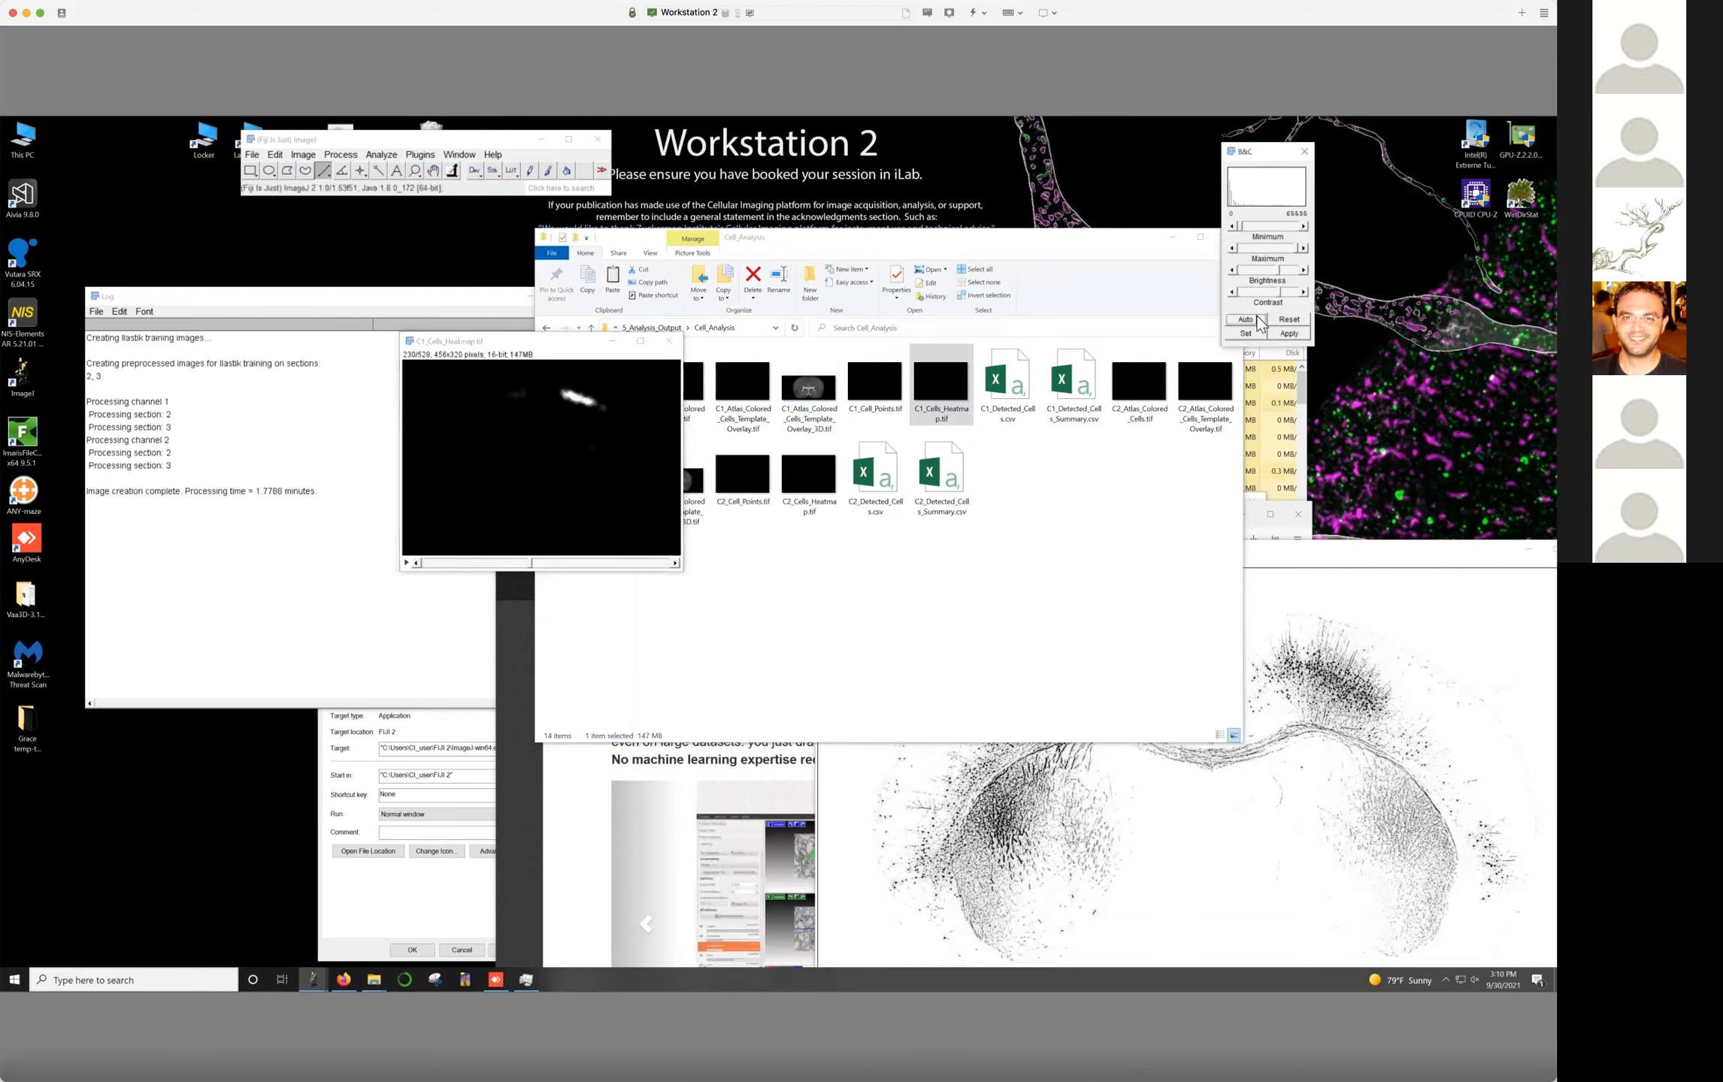
pyautogui.moveTo(531, 563)
pyautogui.mouseDown()
pyautogui.moveTo(597, 565)
pyautogui.moveTo(505, 565)
pyautogui.moveTo(578, 565)
pyautogui.moveTo(544, 563)
pyautogui.mouseUp()
pyautogui.click(667, 344)
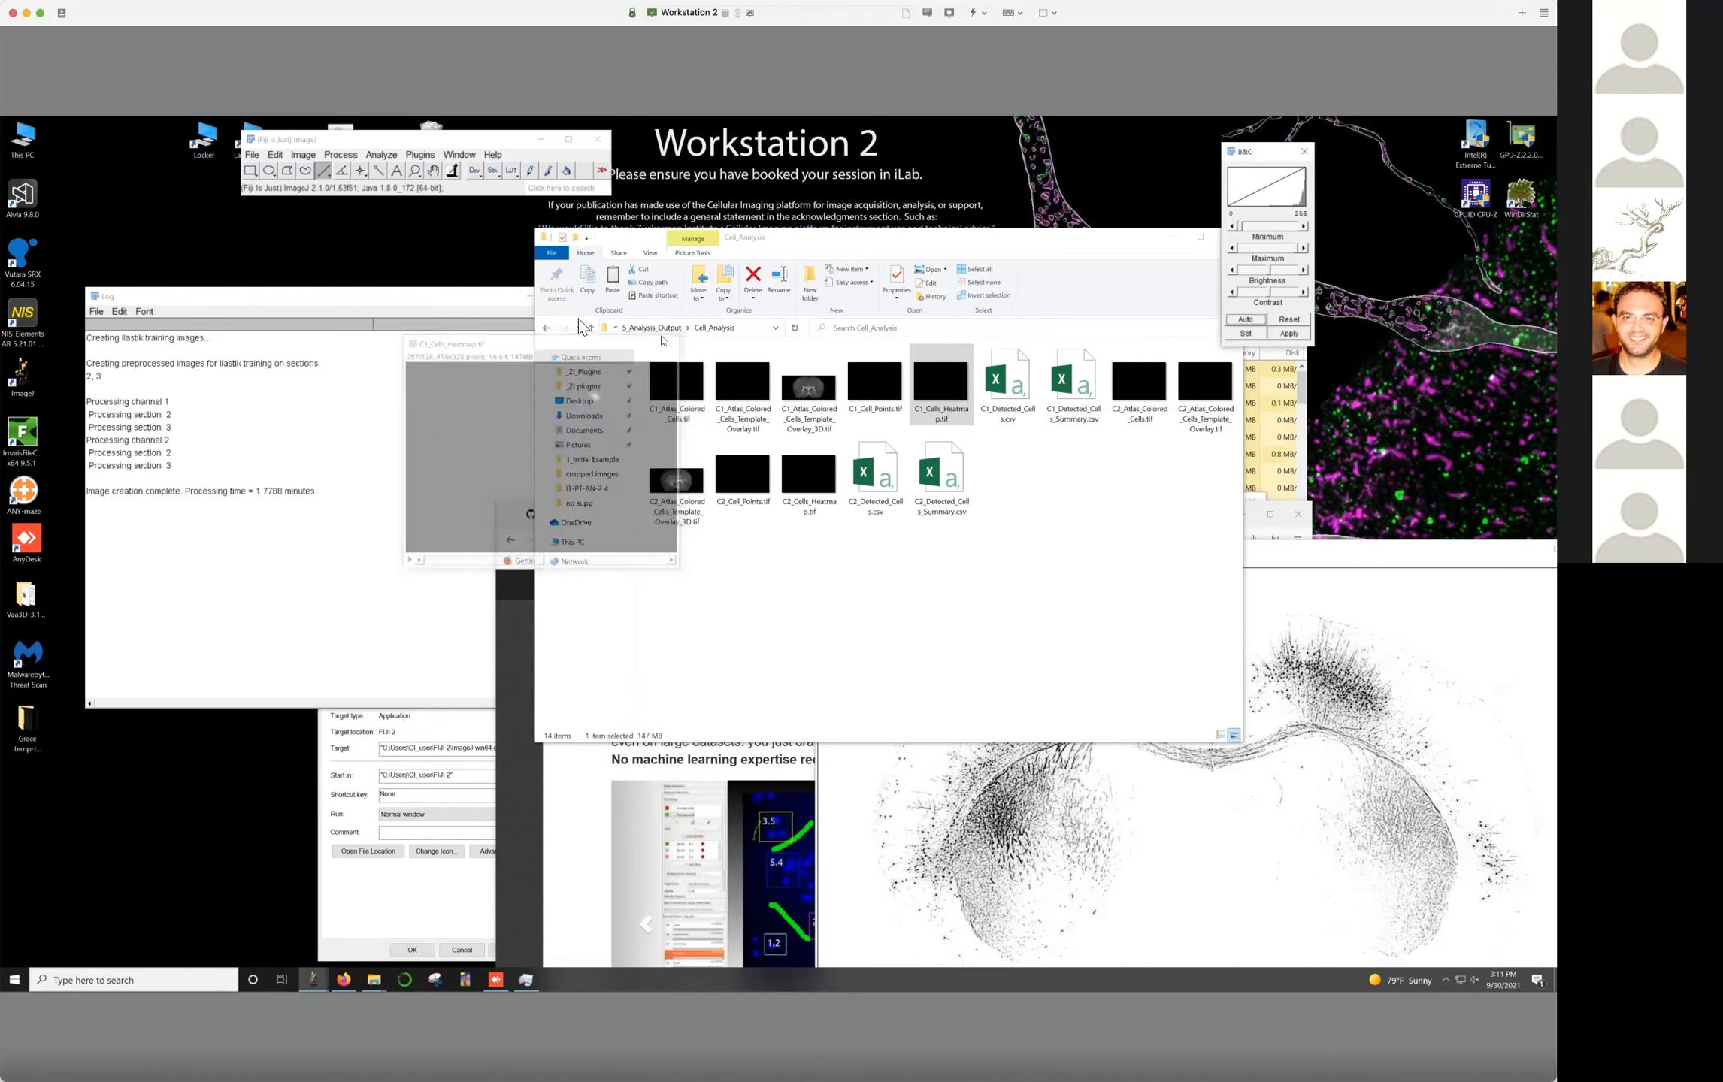
# Open C1_Measured_Projection_Density.csv from the Projection_Density_Analysis_XY_10_Z_75micron folder of 5_Analysis_Output in Fiji
pyautogui.click(589, 330)
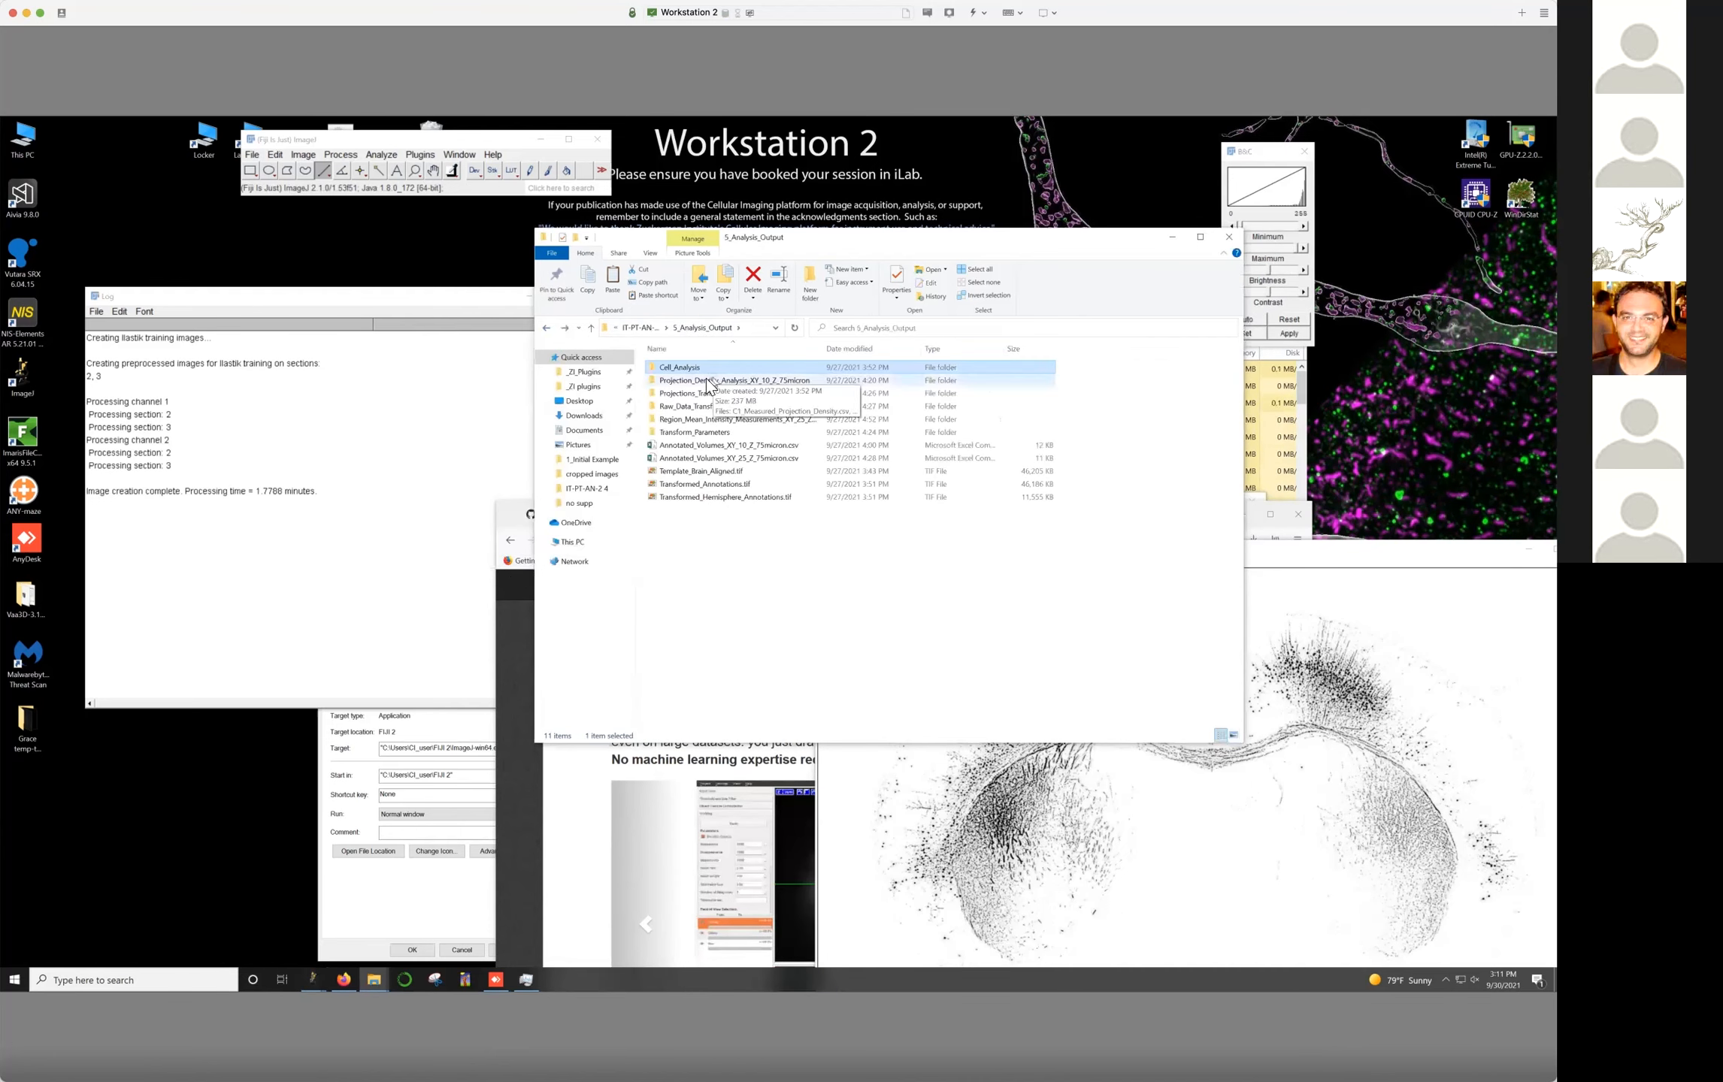
pyautogui.doubleClick(690, 380)
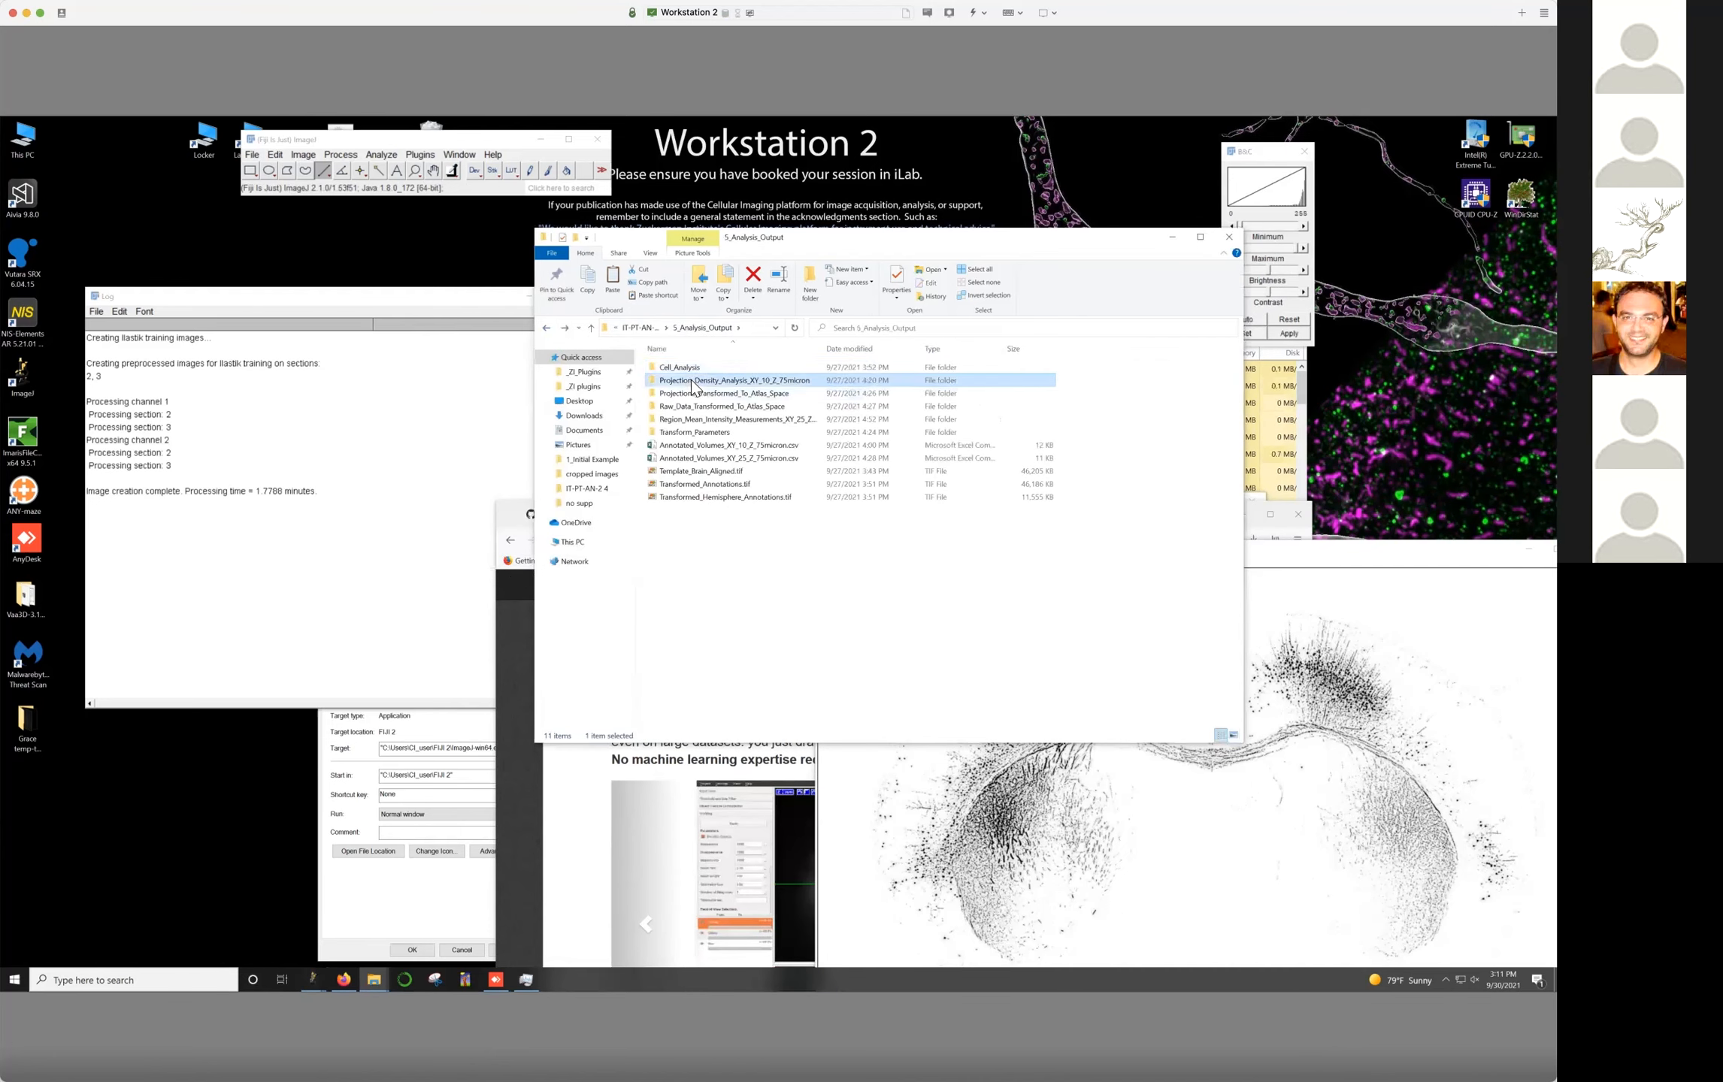
pyautogui.moveTo(686, 386); pyautogui.dragTo(487, 197)
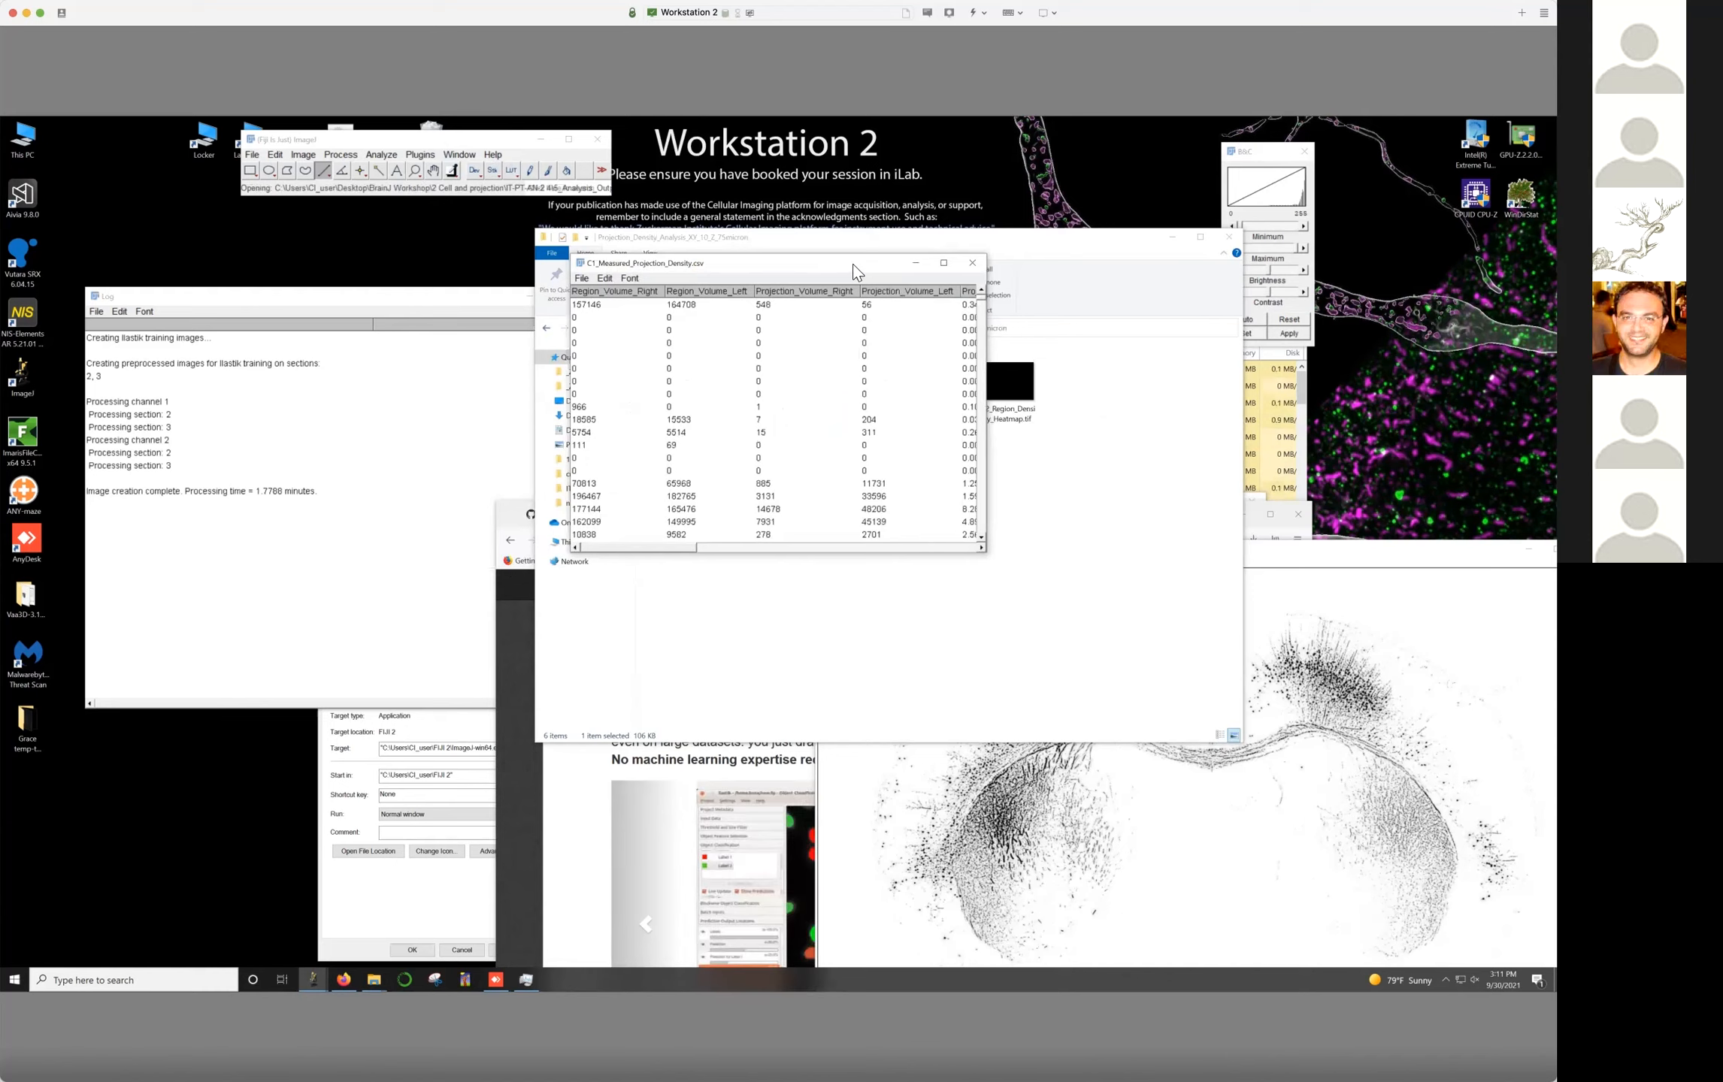
# Review the volume, projection, density, relative density and region name columns of the projection density table, and close it
pyautogui.moveTo(853, 267); pyautogui.dragTo(842, 279)
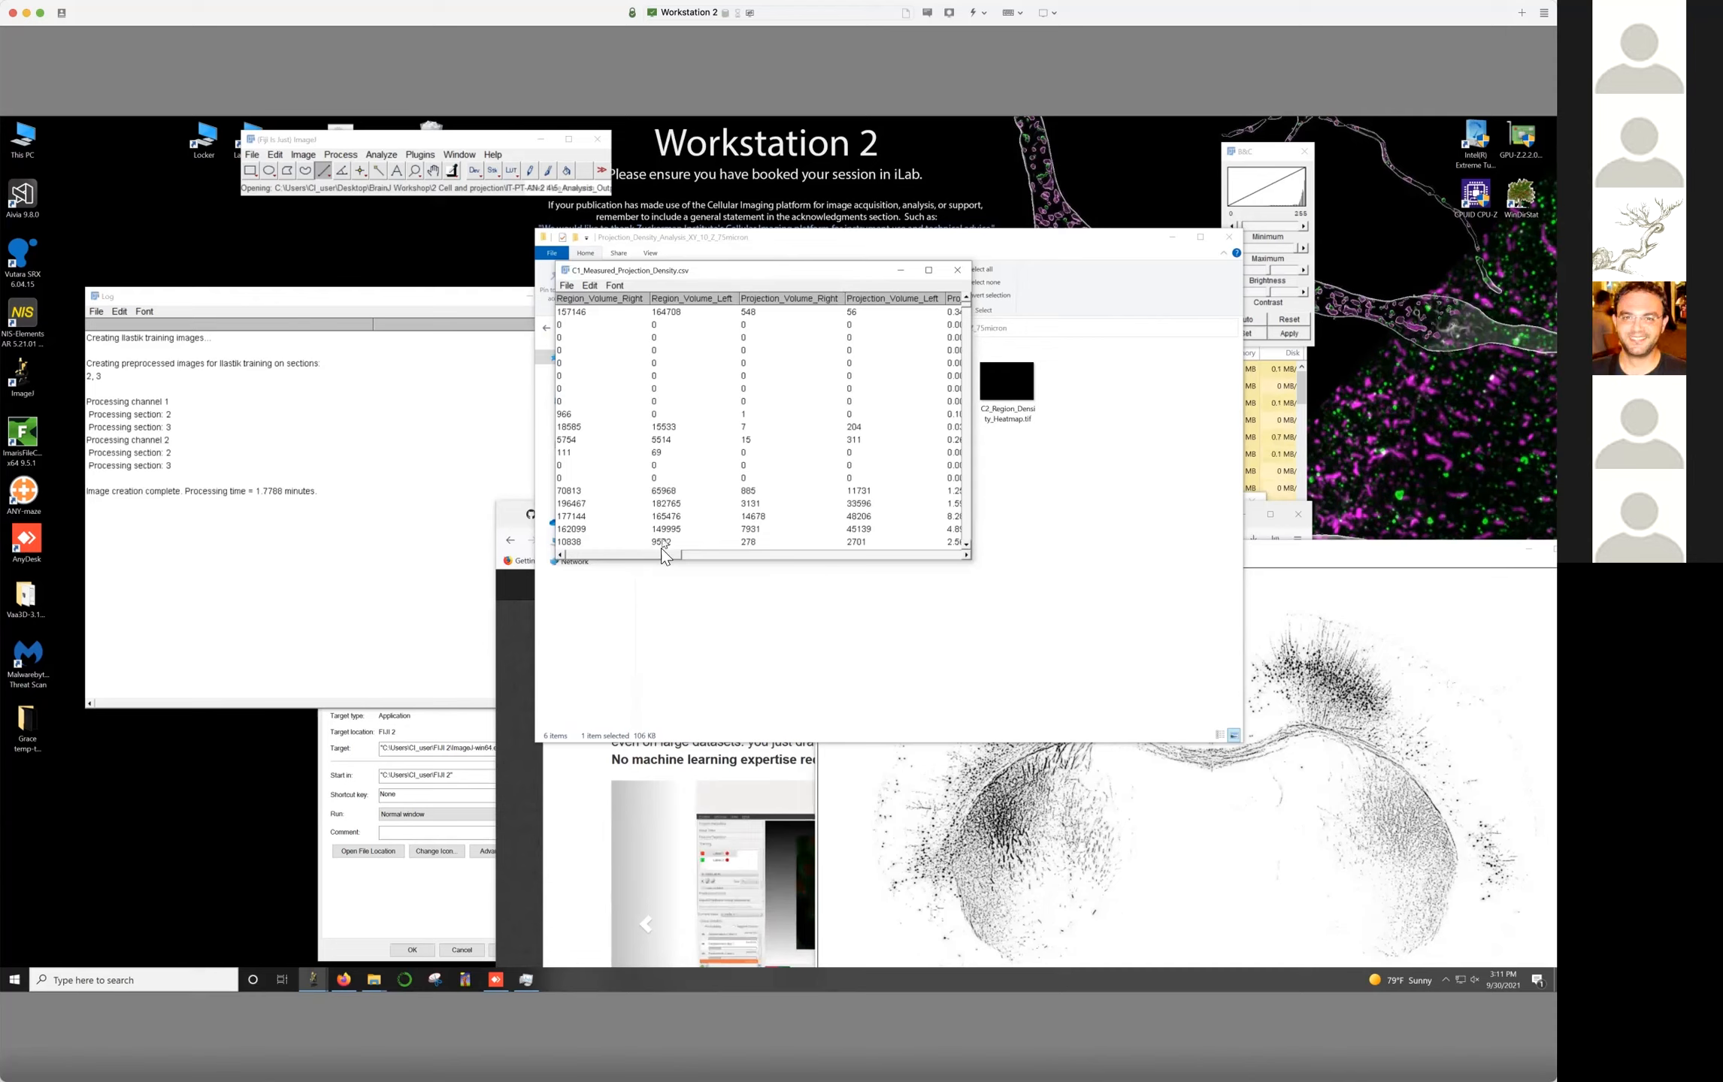
pyautogui.hscroll(1, 662, 556)
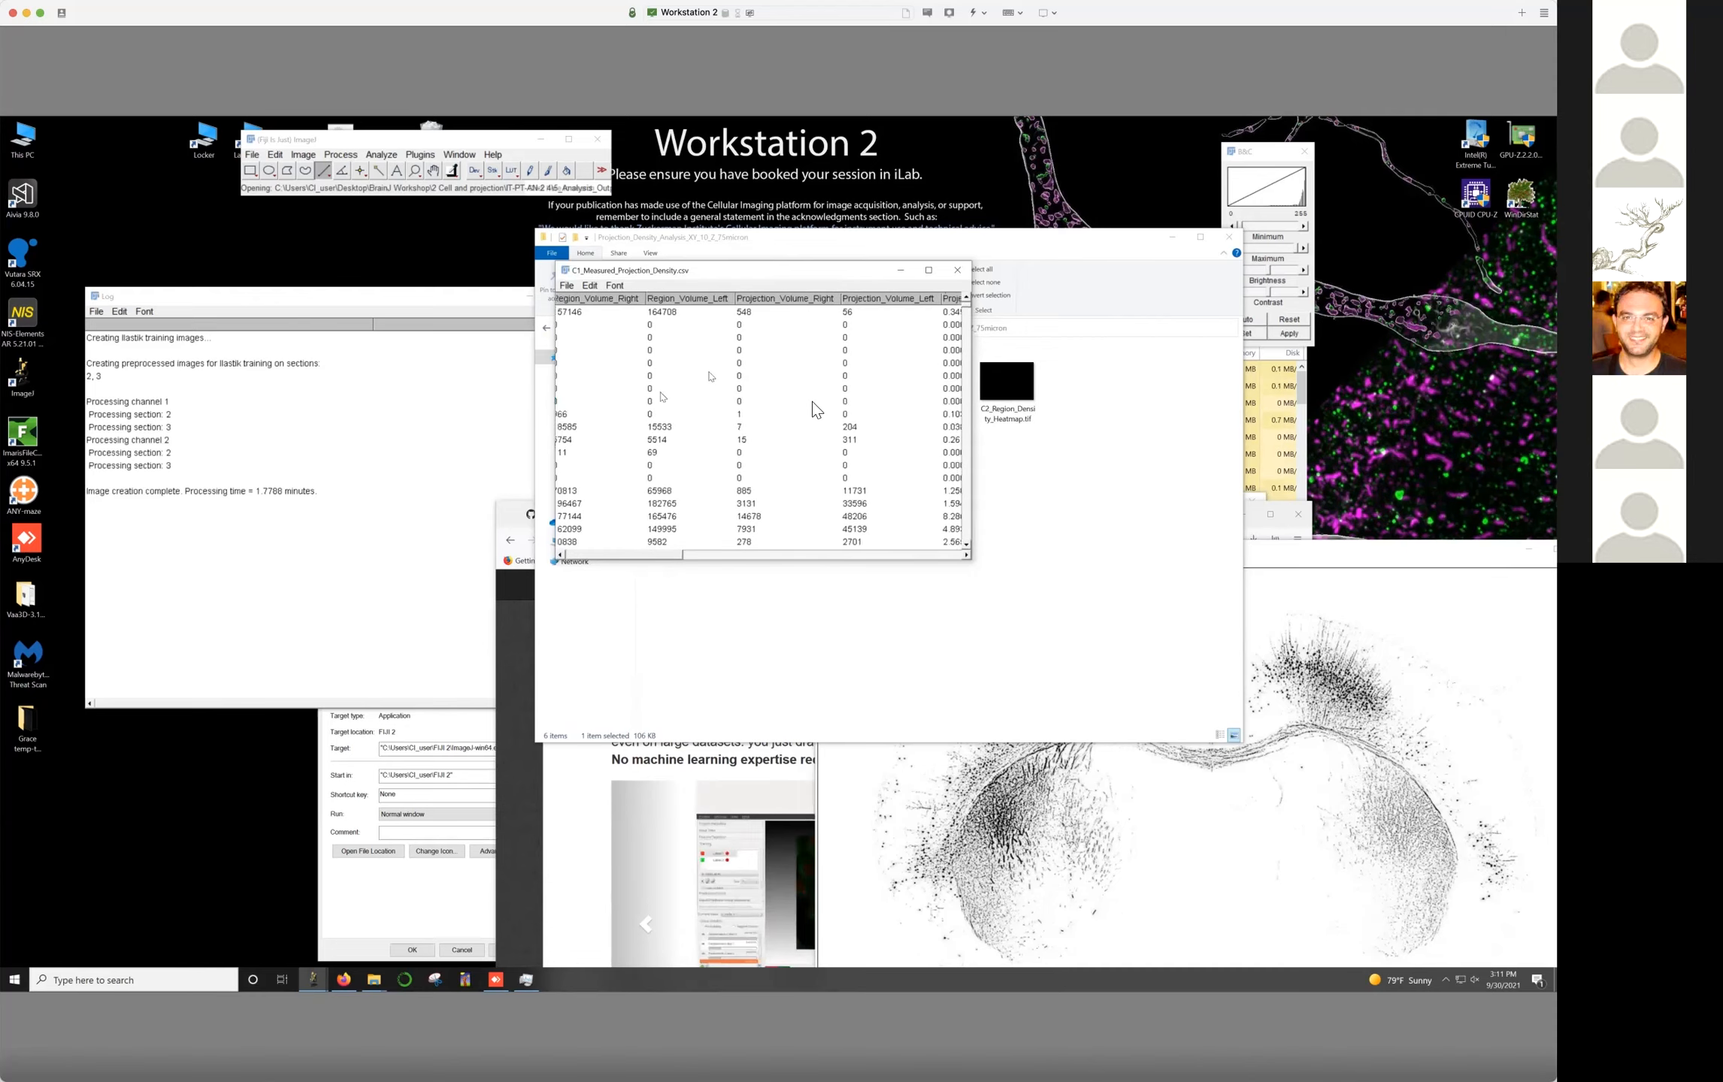
pyautogui.moveTo(644, 554); pyautogui.dragTo(771, 558)
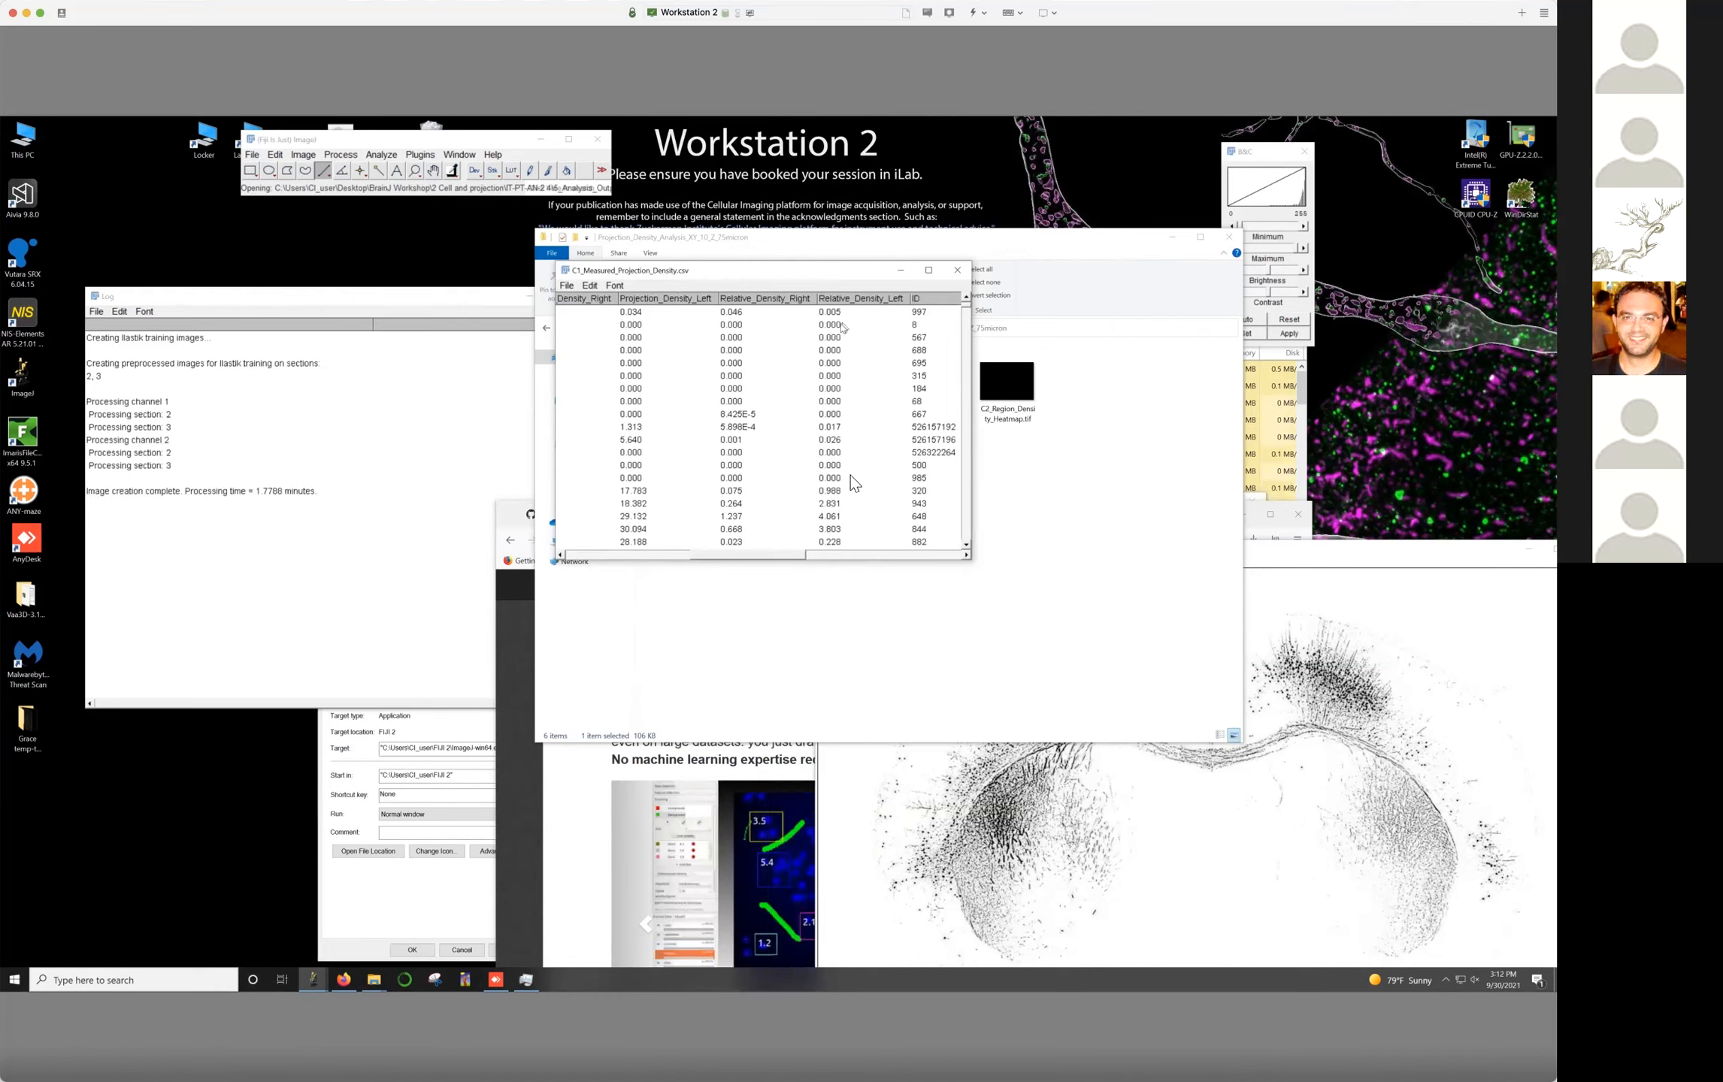
pyautogui.moveTo(964, 315); pyautogui.dragTo(960, 370)
pyautogui.moveTo(784, 555); pyautogui.dragTo(848, 555)
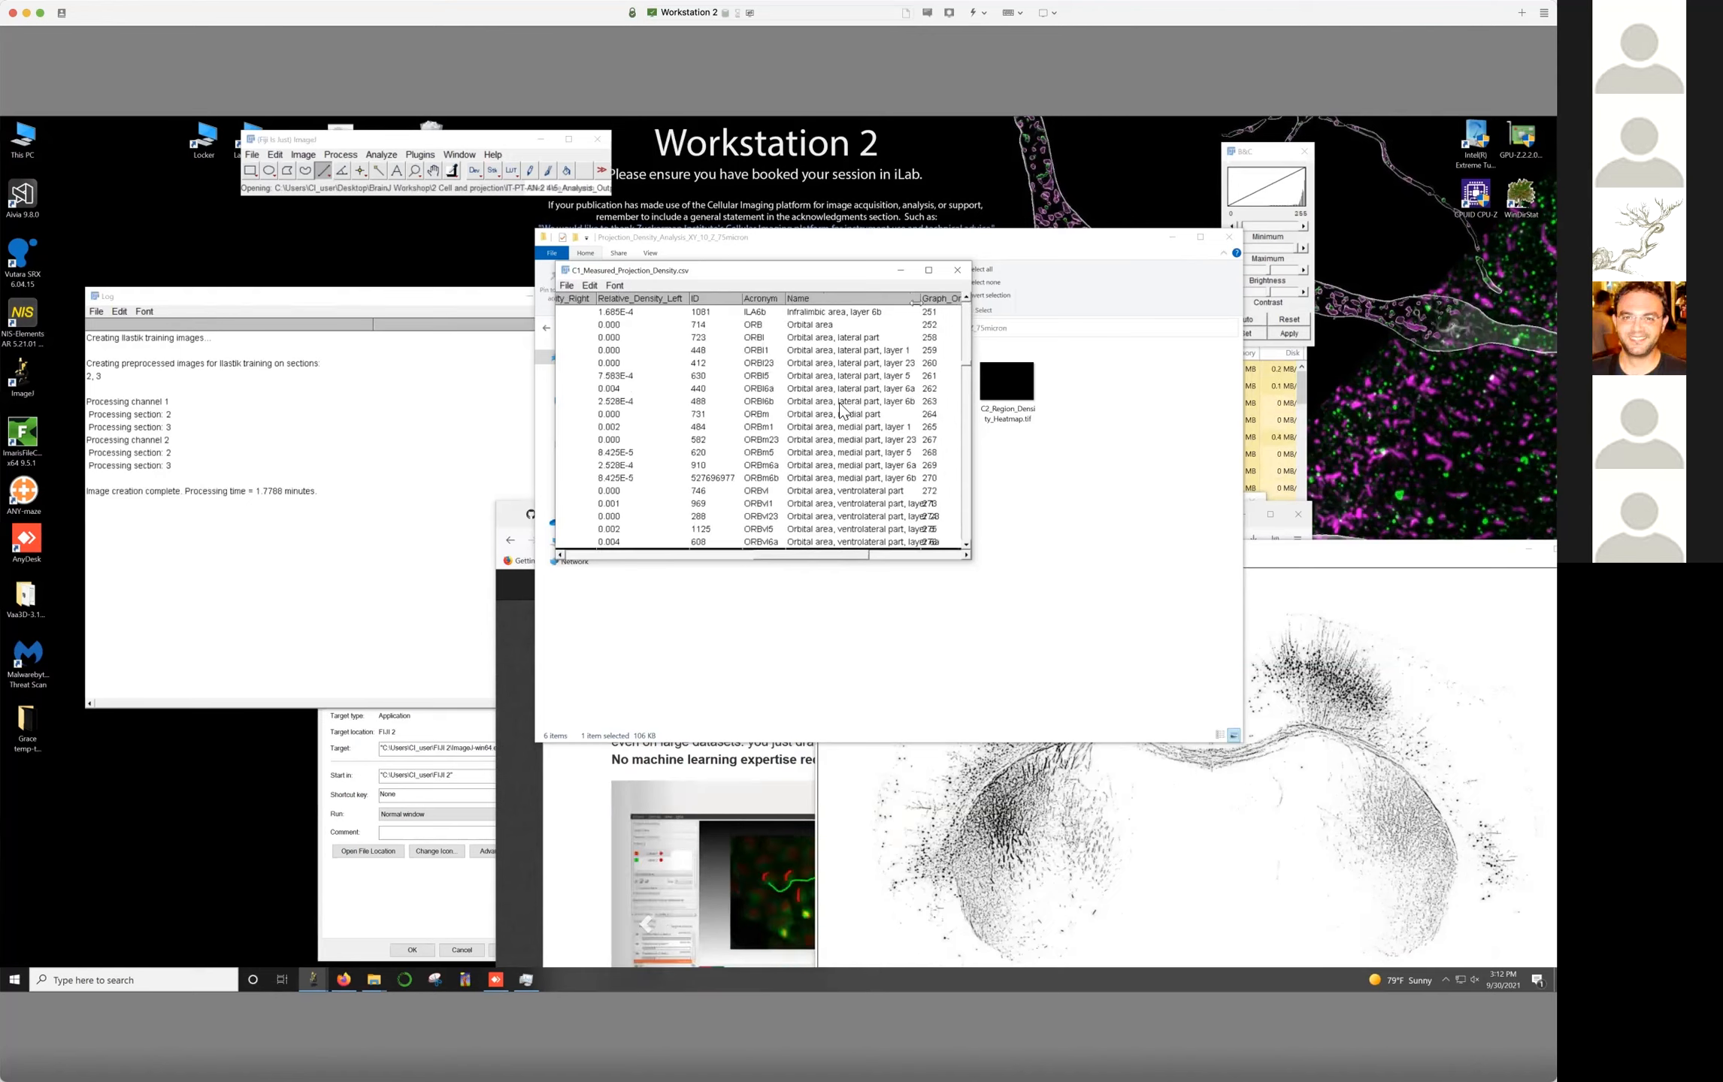
pyautogui.click(961, 270)
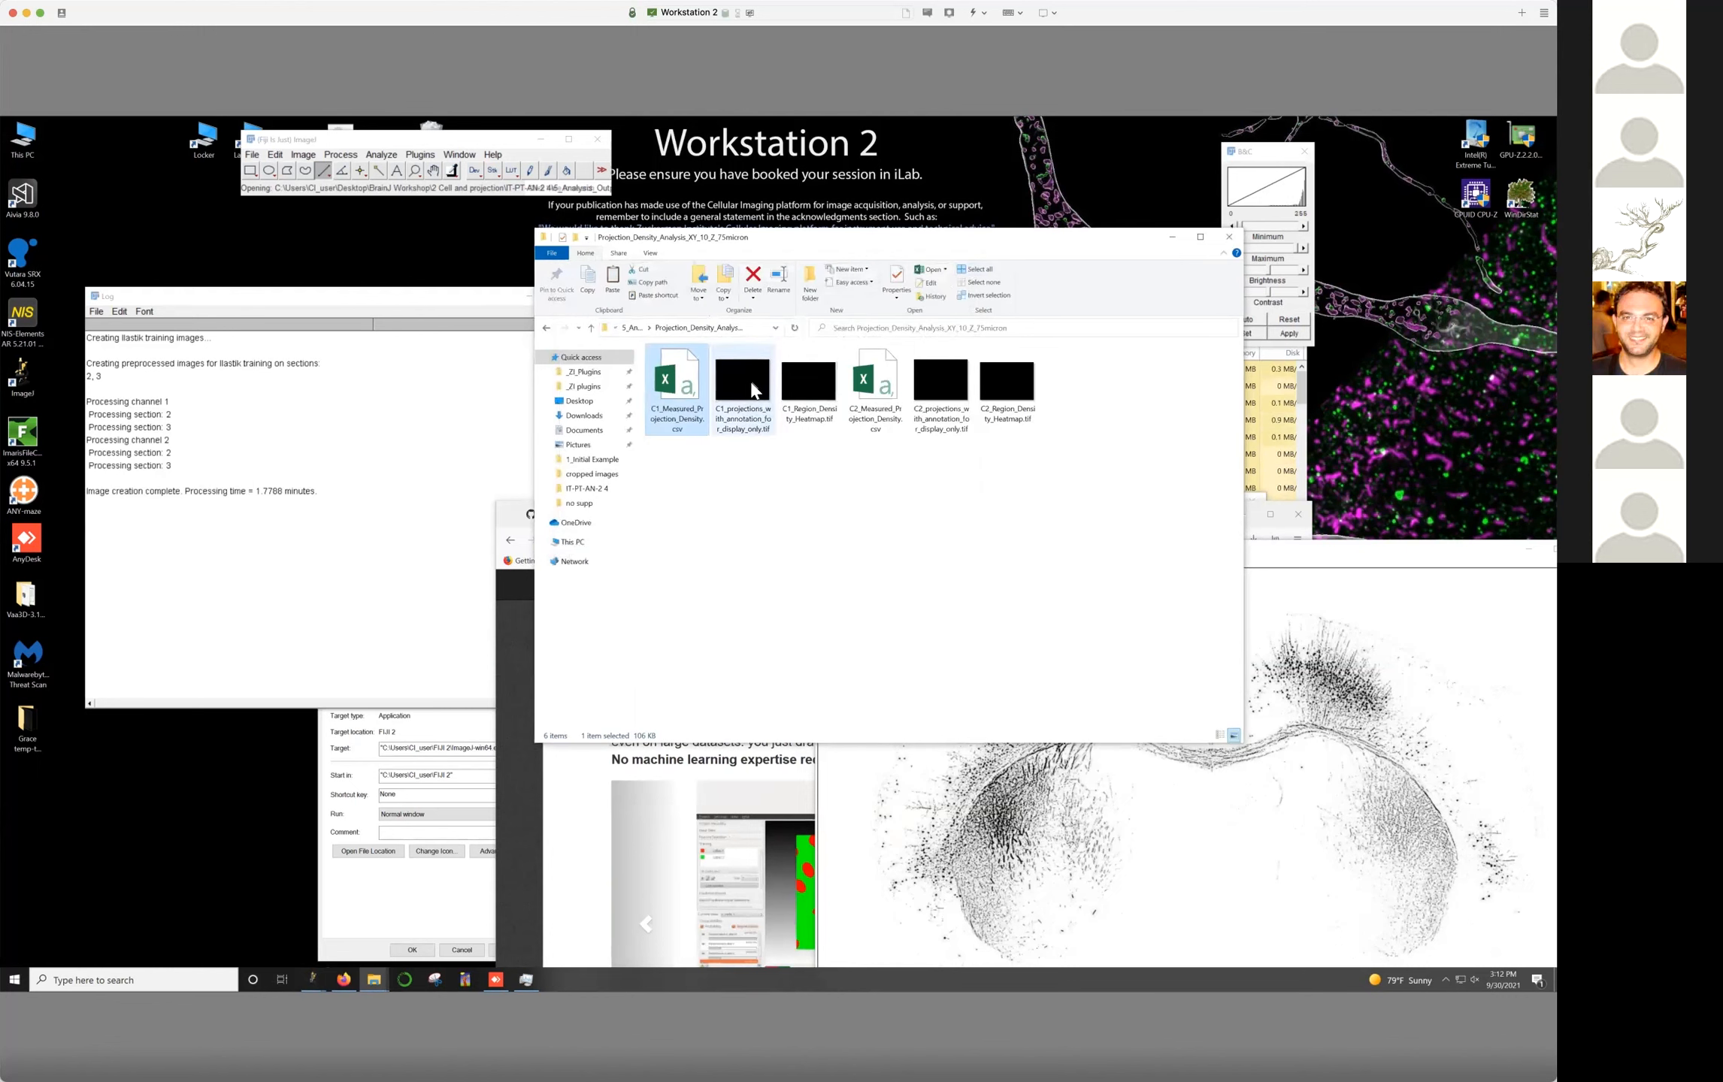
# Open C1_projections_with_annotation_for_display_only.tif in Fiji, browse its sections to the middle of the brain, and close it
pyautogui.moveTo(744, 376); pyautogui.dragTo(459, 199)
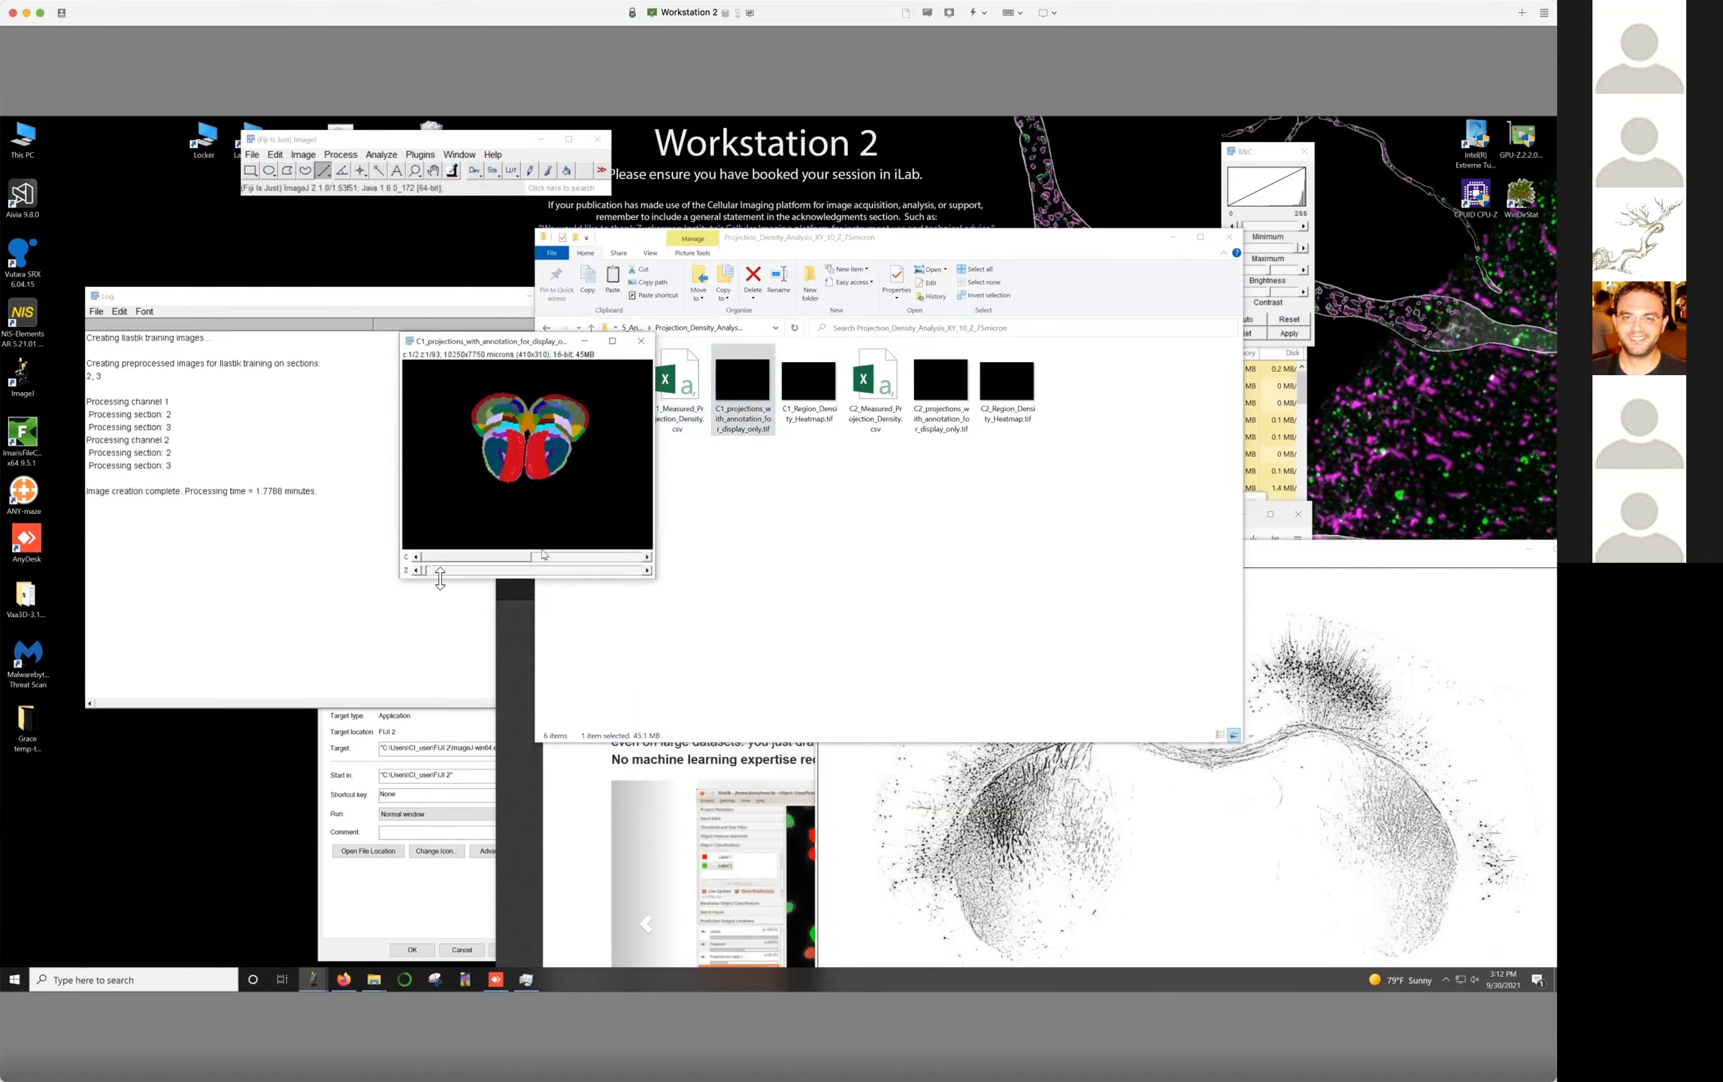
pyautogui.moveTo(470, 577); pyautogui.dragTo(528, 572)
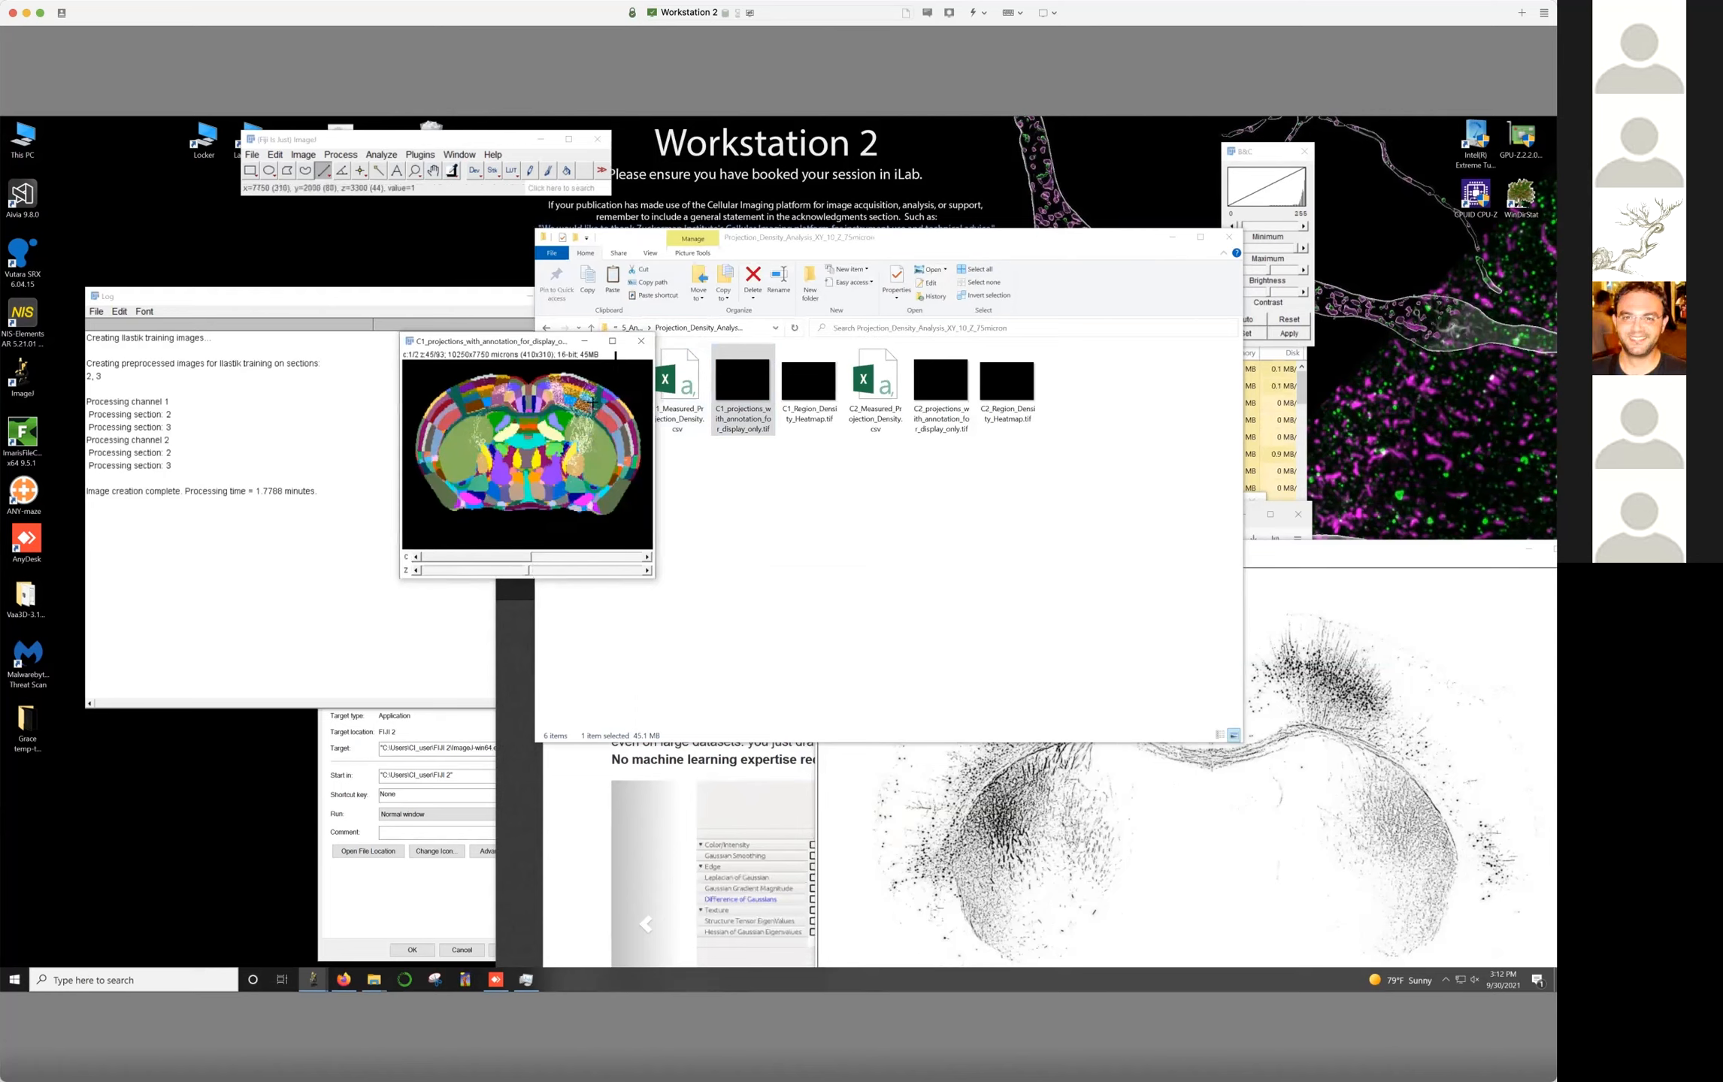
pyautogui.click(644, 347)
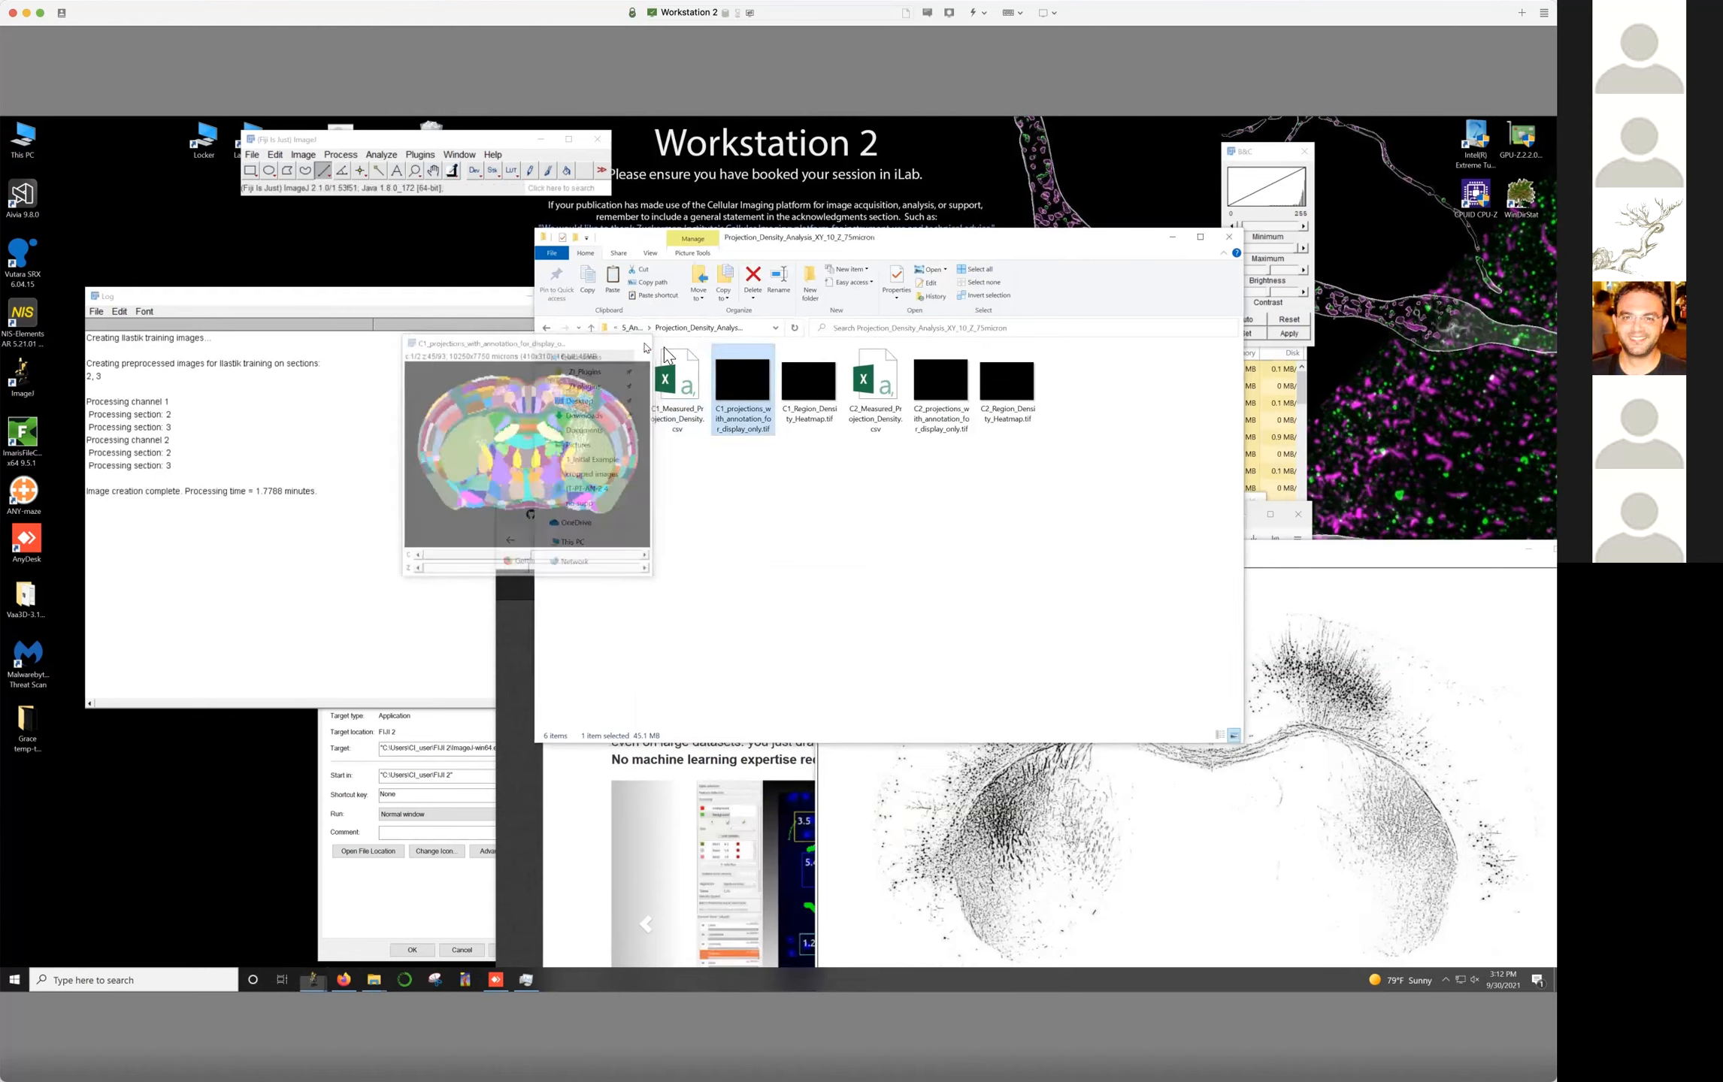
# Open C1_Region_Density_Heatmap.tif in Fiji, browse through its slices, and close it
pyautogui.click(808, 409)
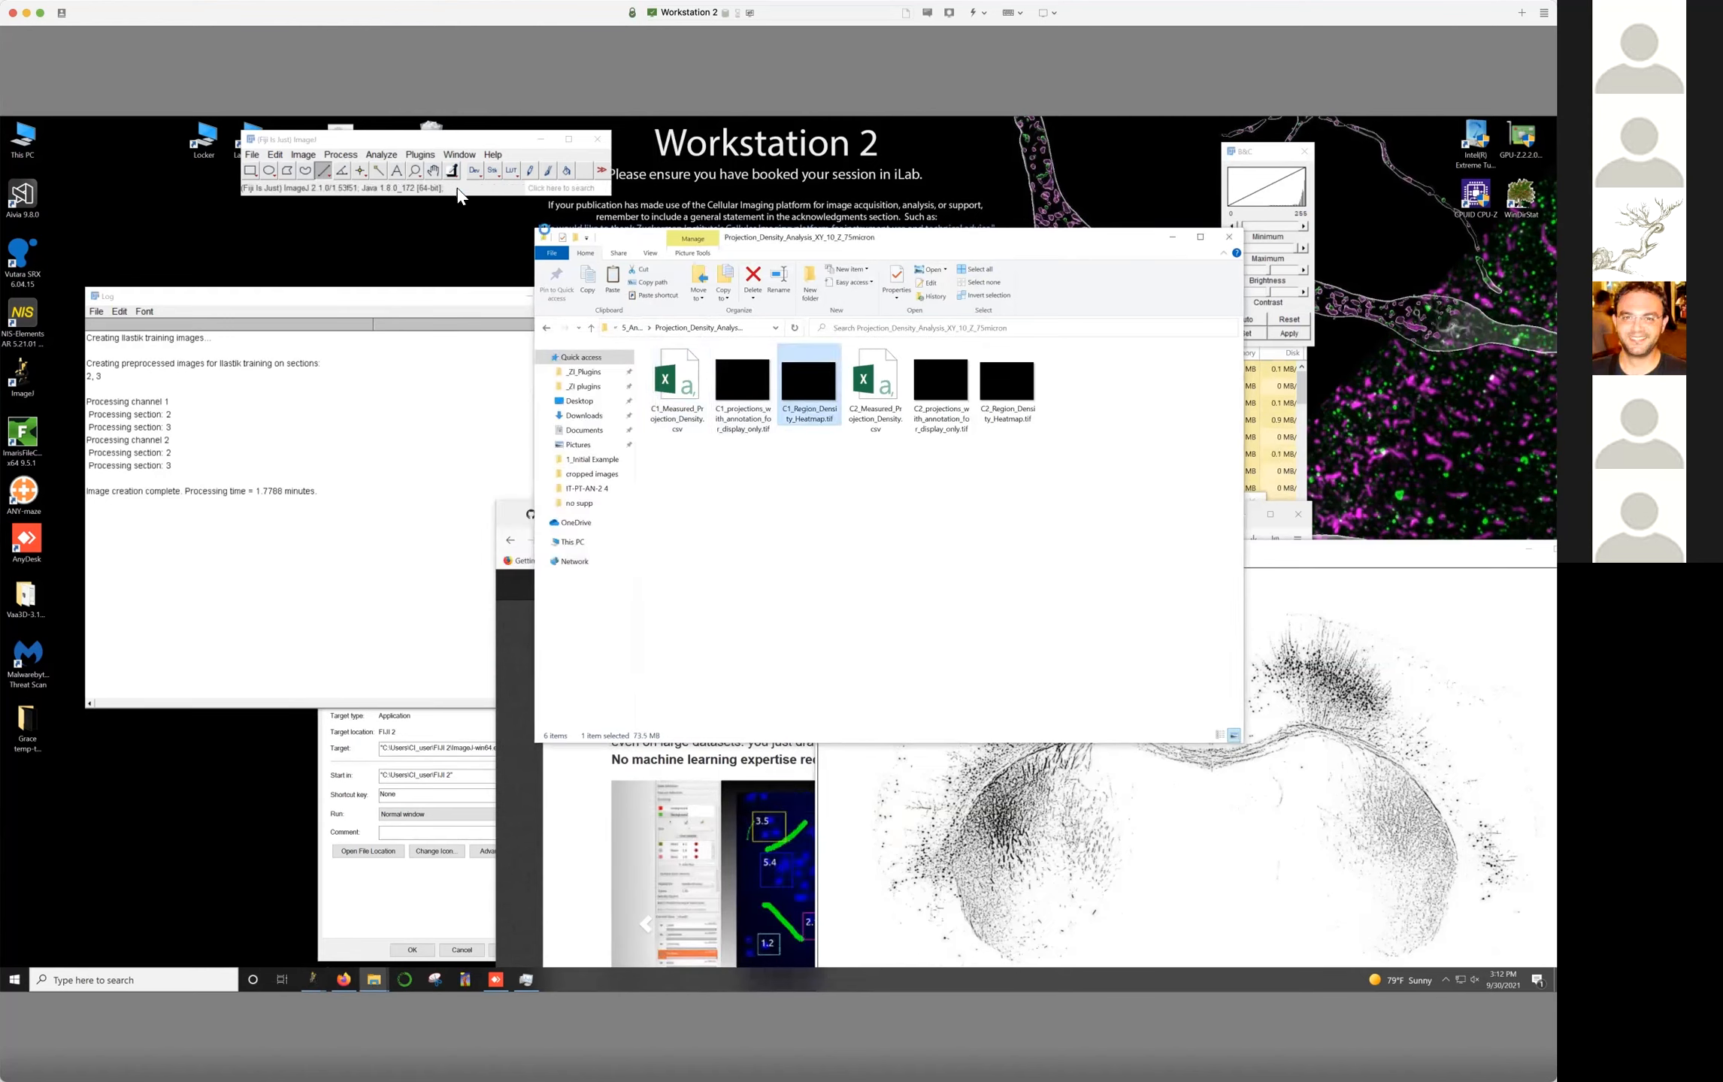
pyautogui.moveTo(456, 189); pyautogui.dragTo(454, 189)
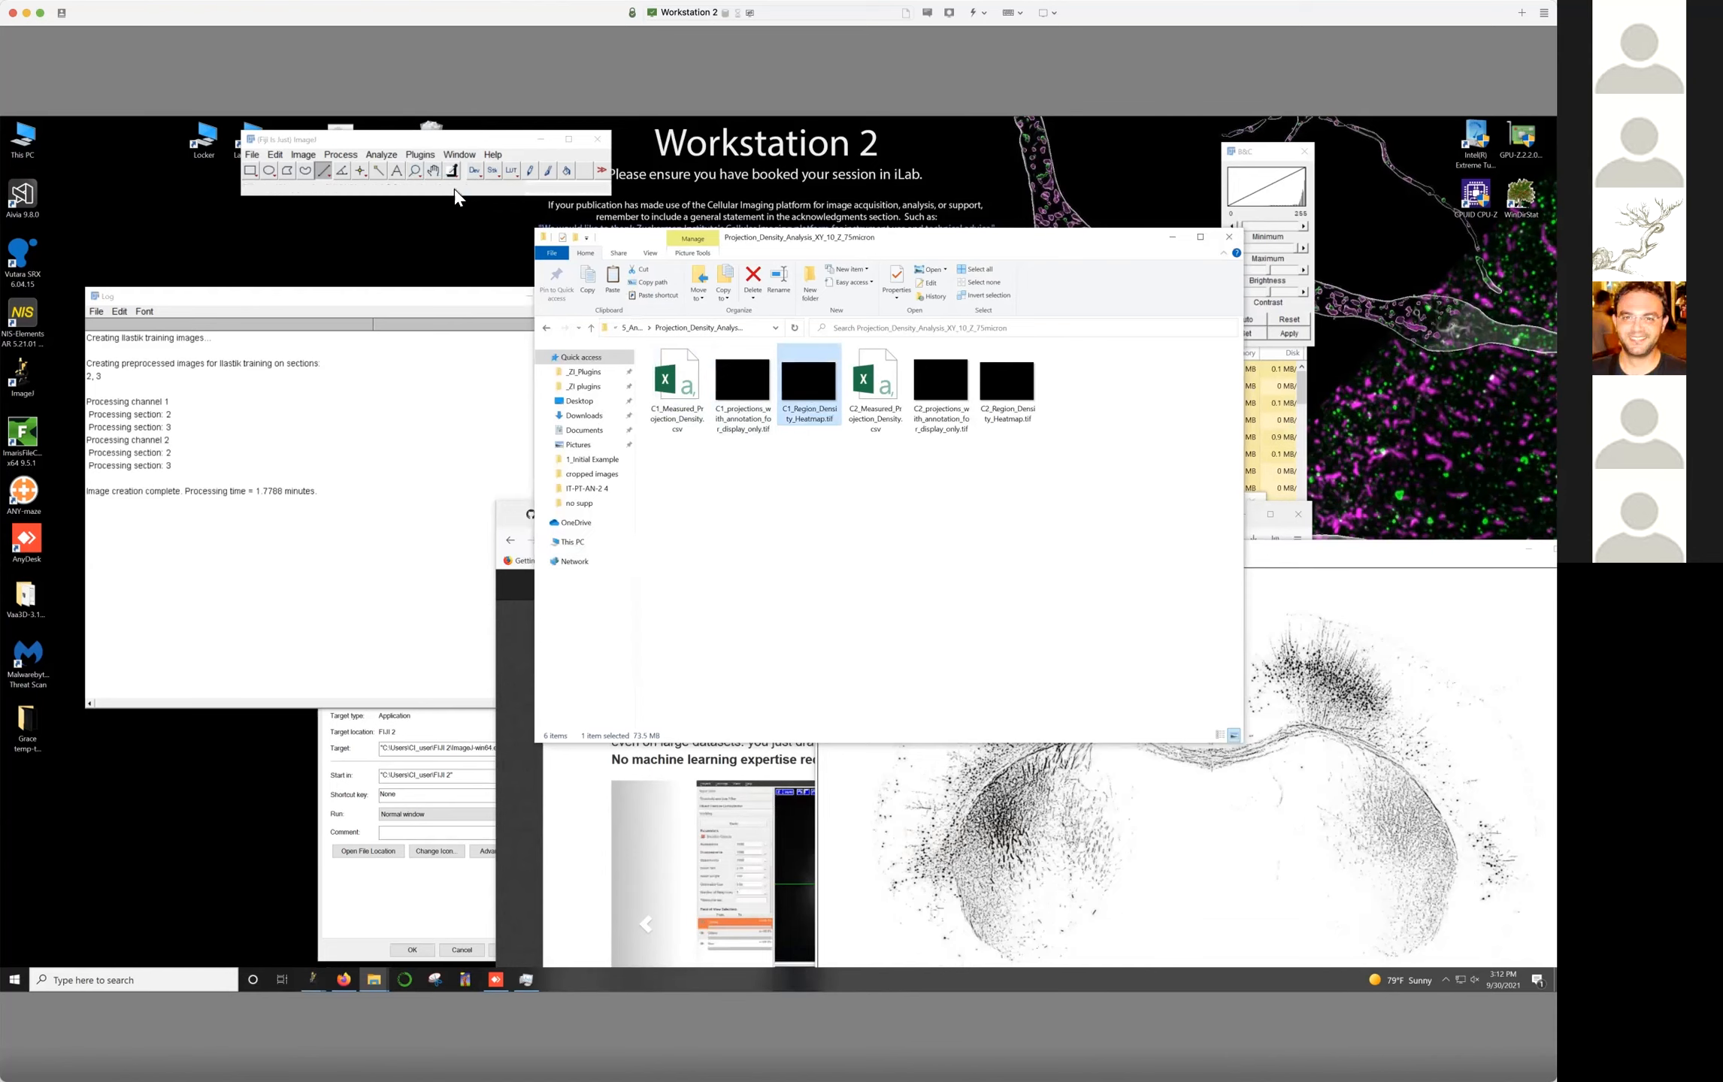
pyautogui.moveTo(424, 564); pyautogui.dragTo(574, 566)
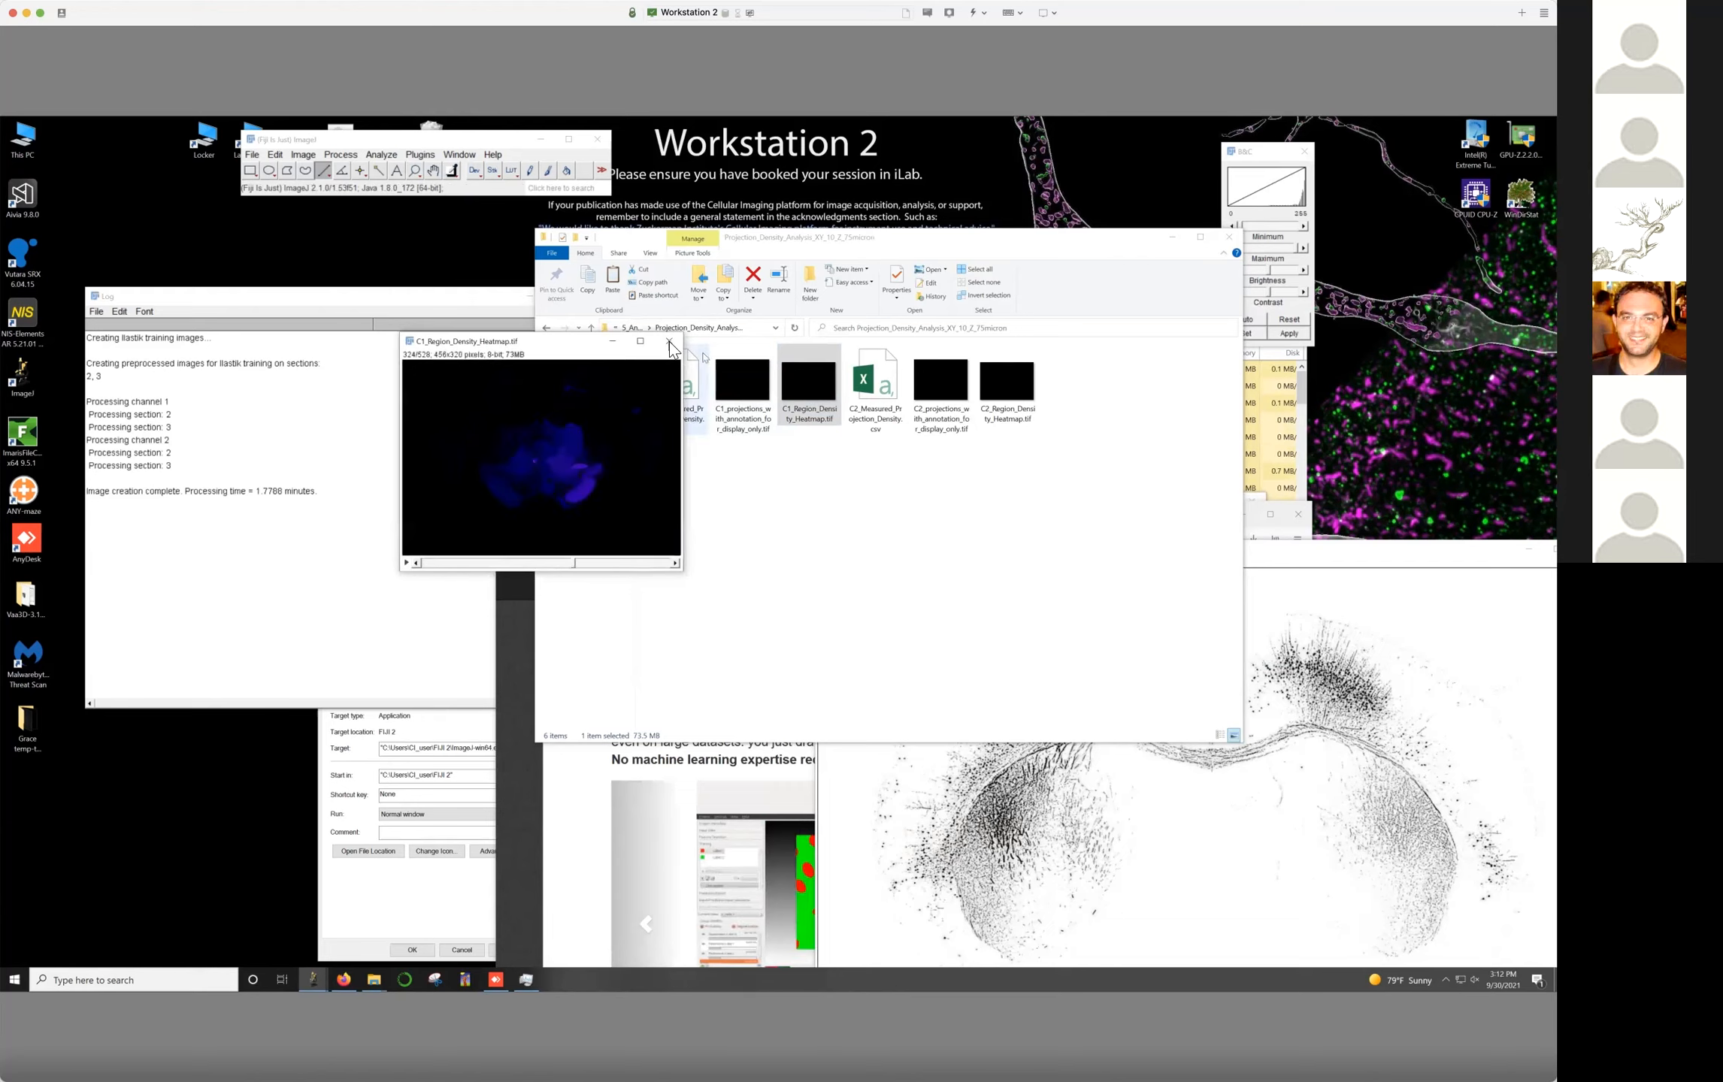
pyautogui.click(670, 343)
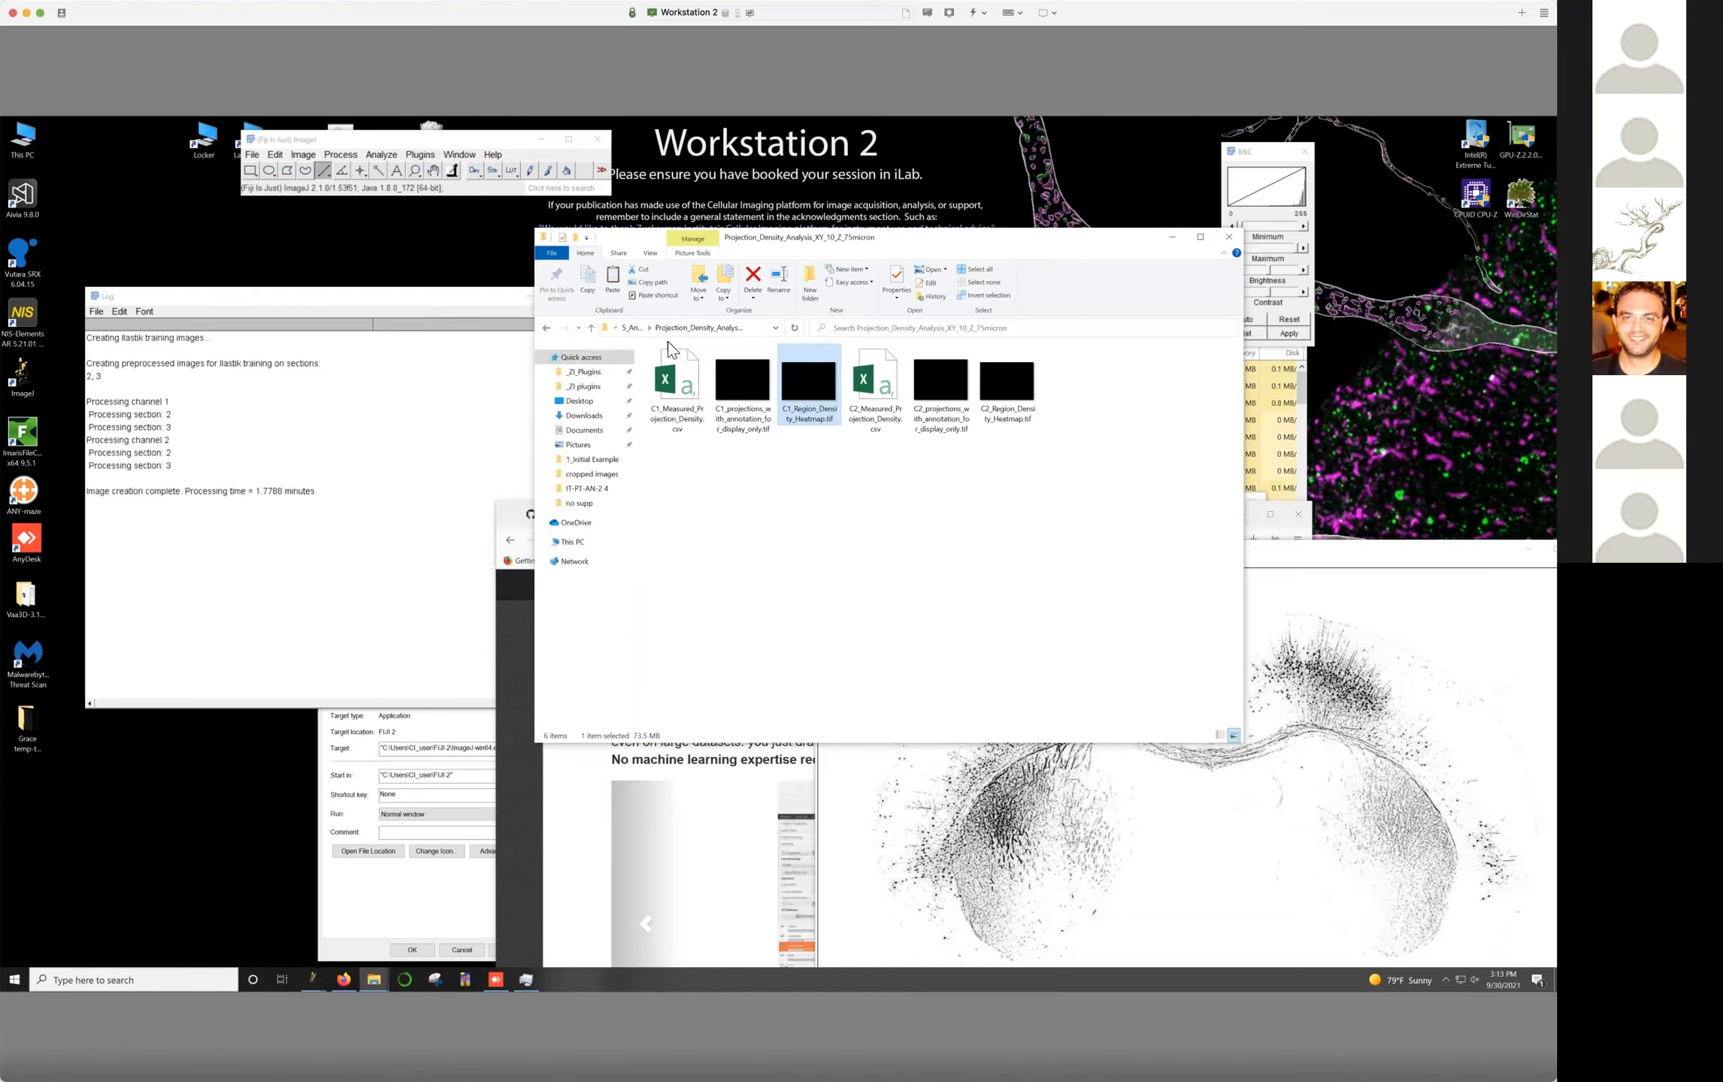
# Open C1_Atlas_Colored_Projections_Templated_Overlay_3D.tif from the Projections_Transformed_To_Atlas_Space folder in Fiji, rotate through its 3D views, and close it
pyautogui.click(544, 328)
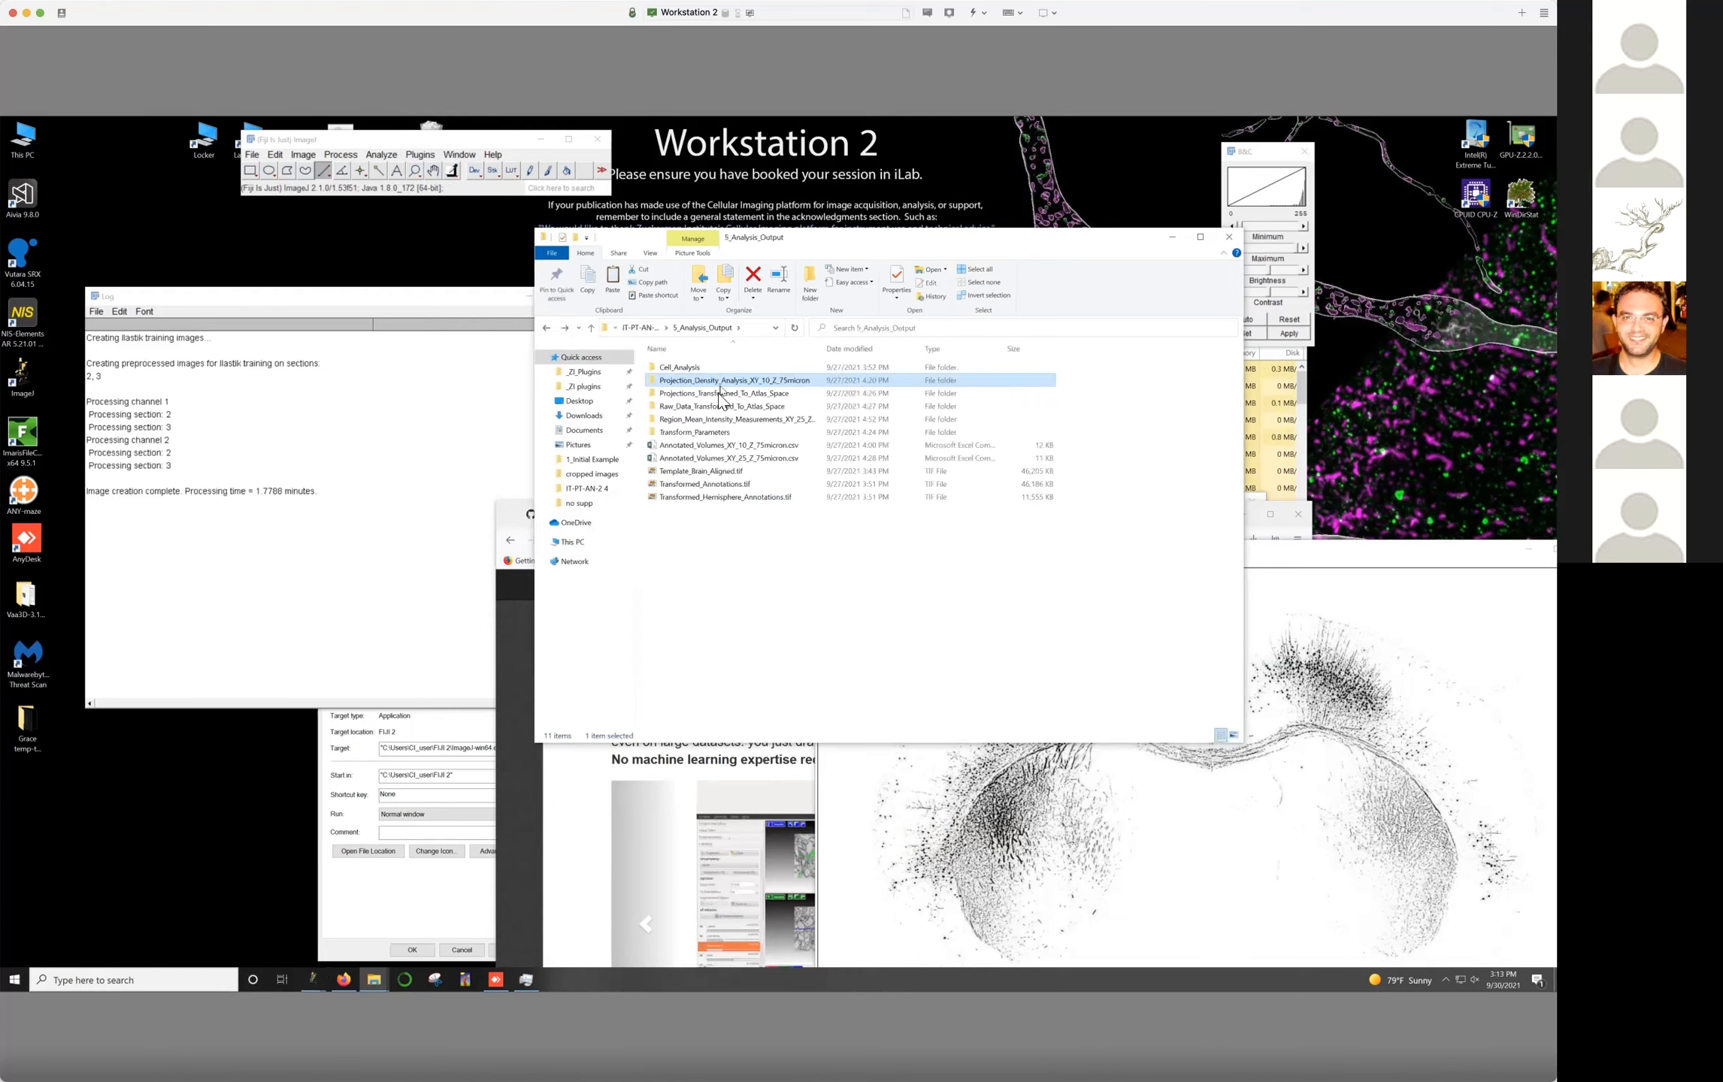
pyautogui.doubleClick(693, 394)
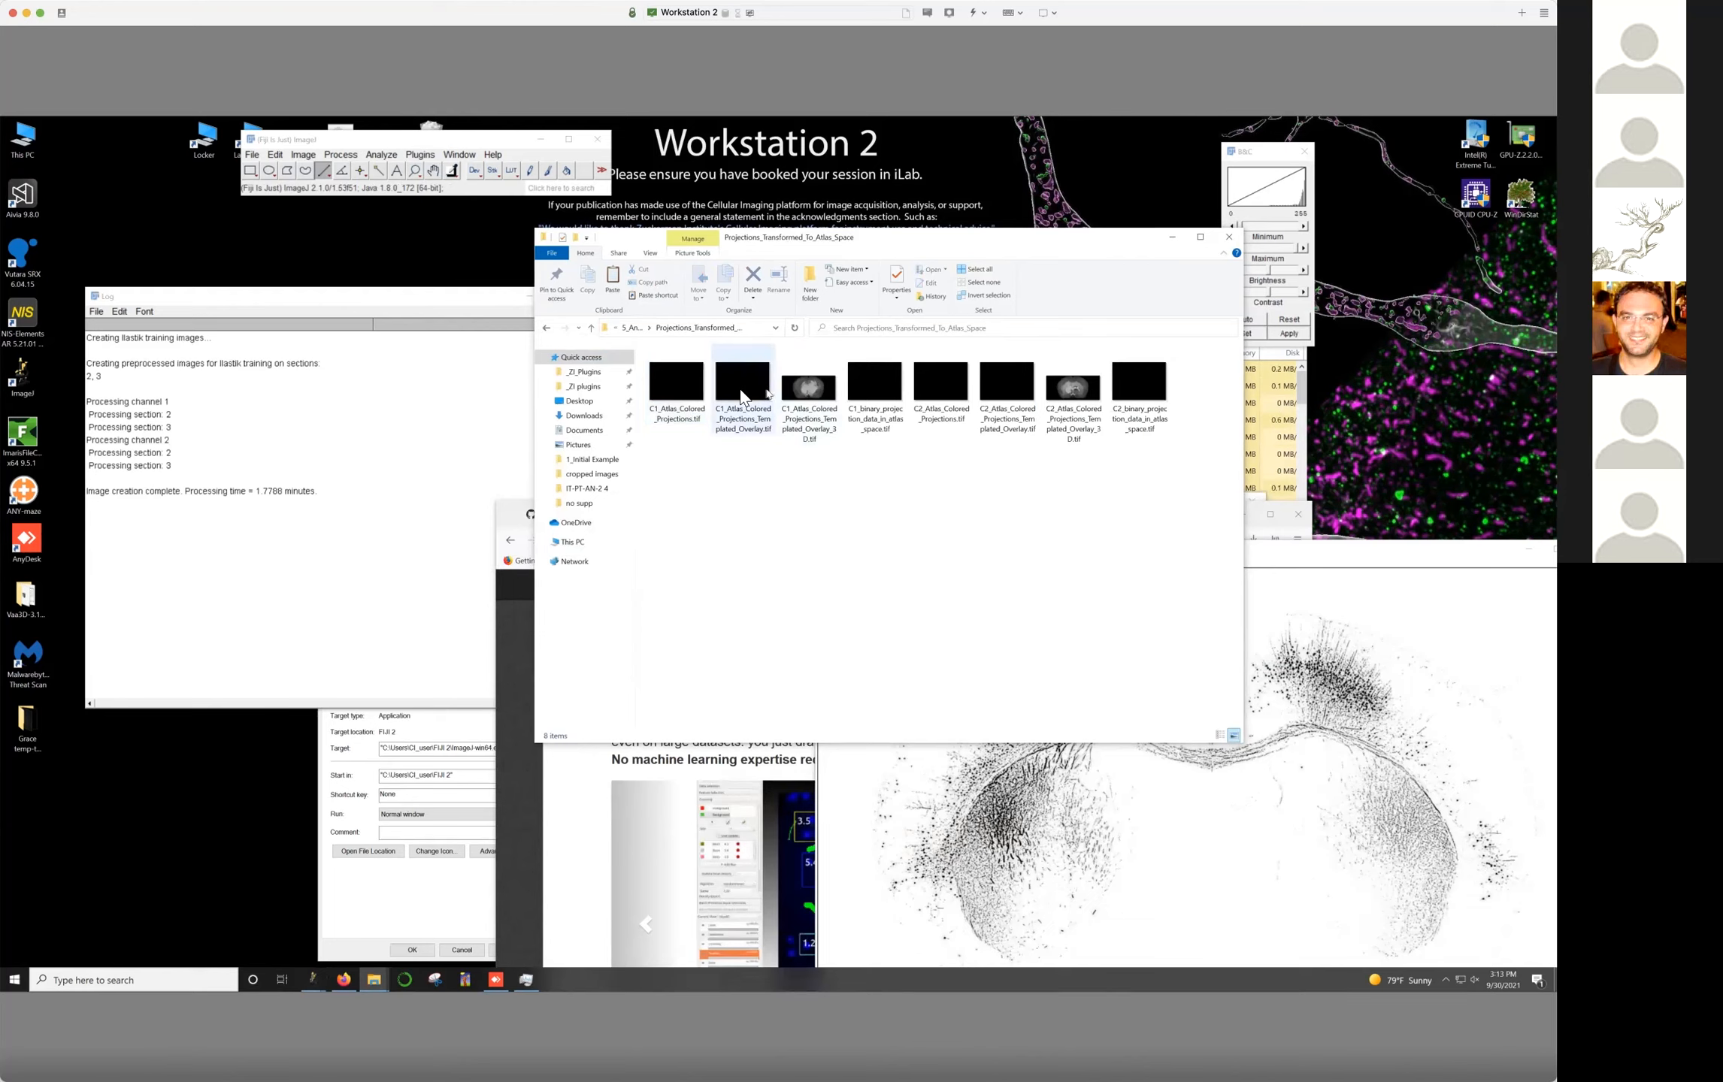
pyautogui.moveTo(808, 387); pyautogui.dragTo(449, 197)
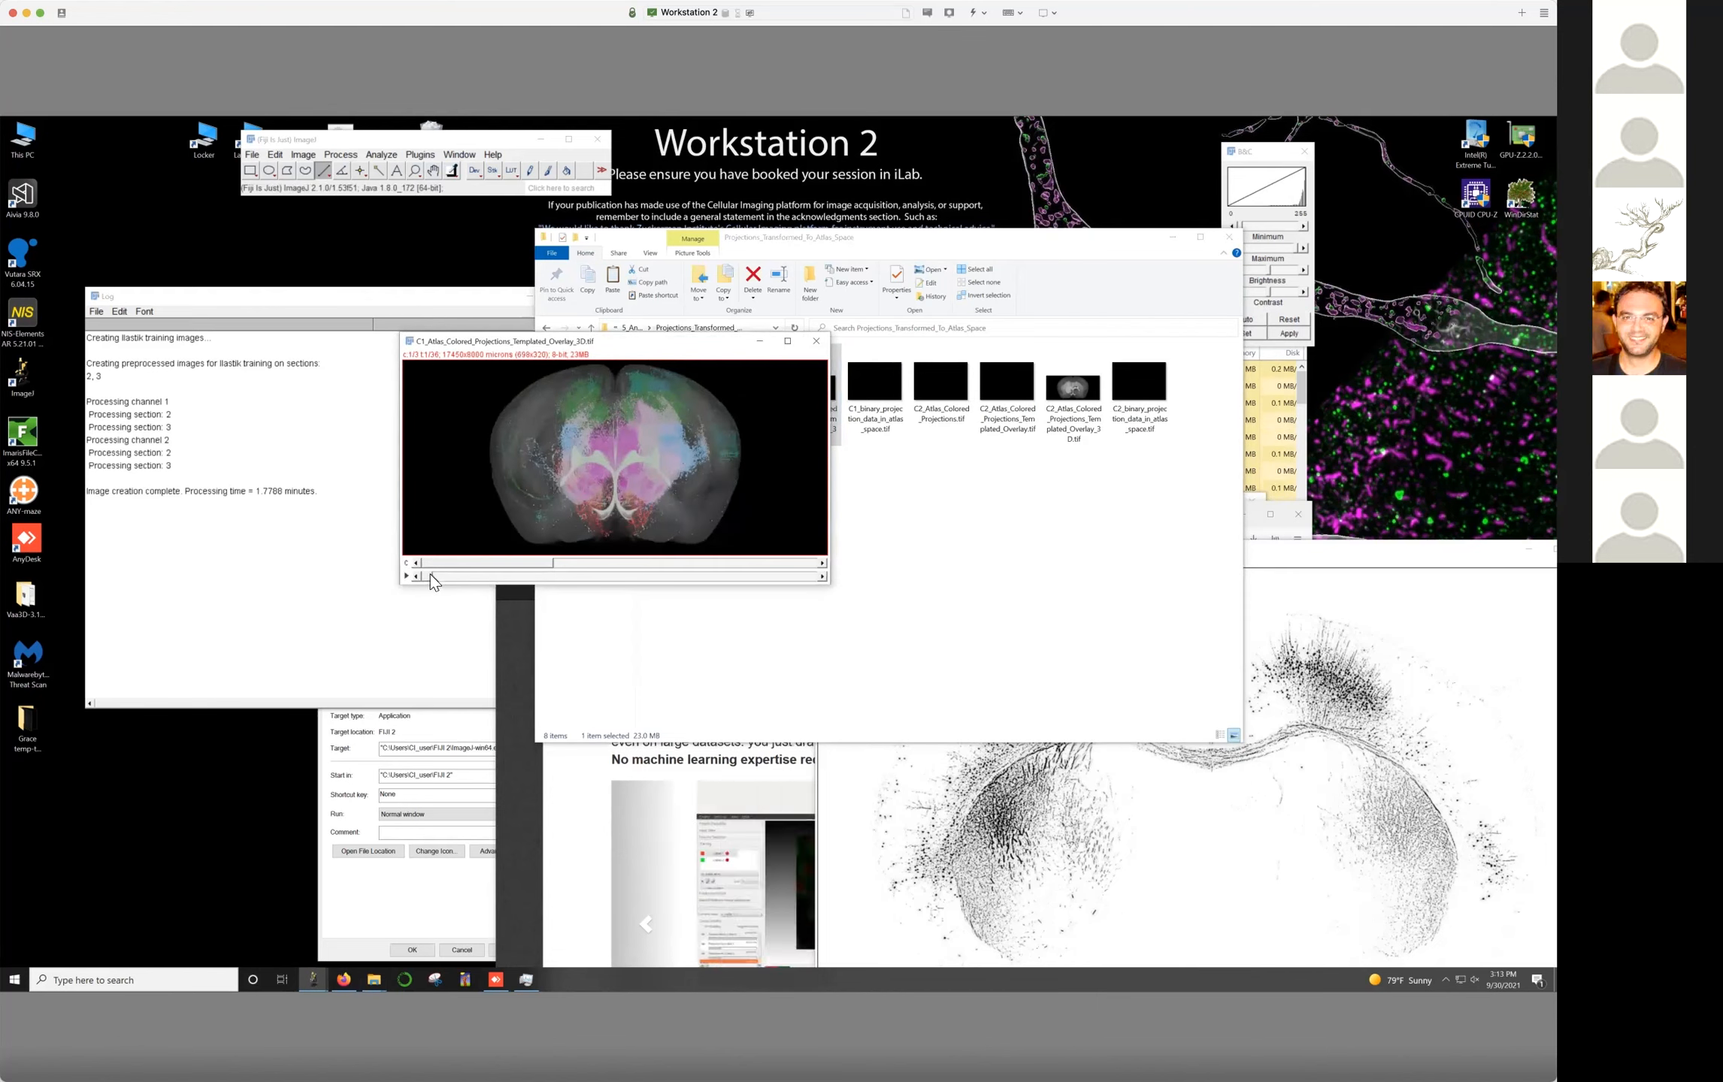
pyautogui.moveTo(432, 576); pyautogui.dragTo(481, 576)
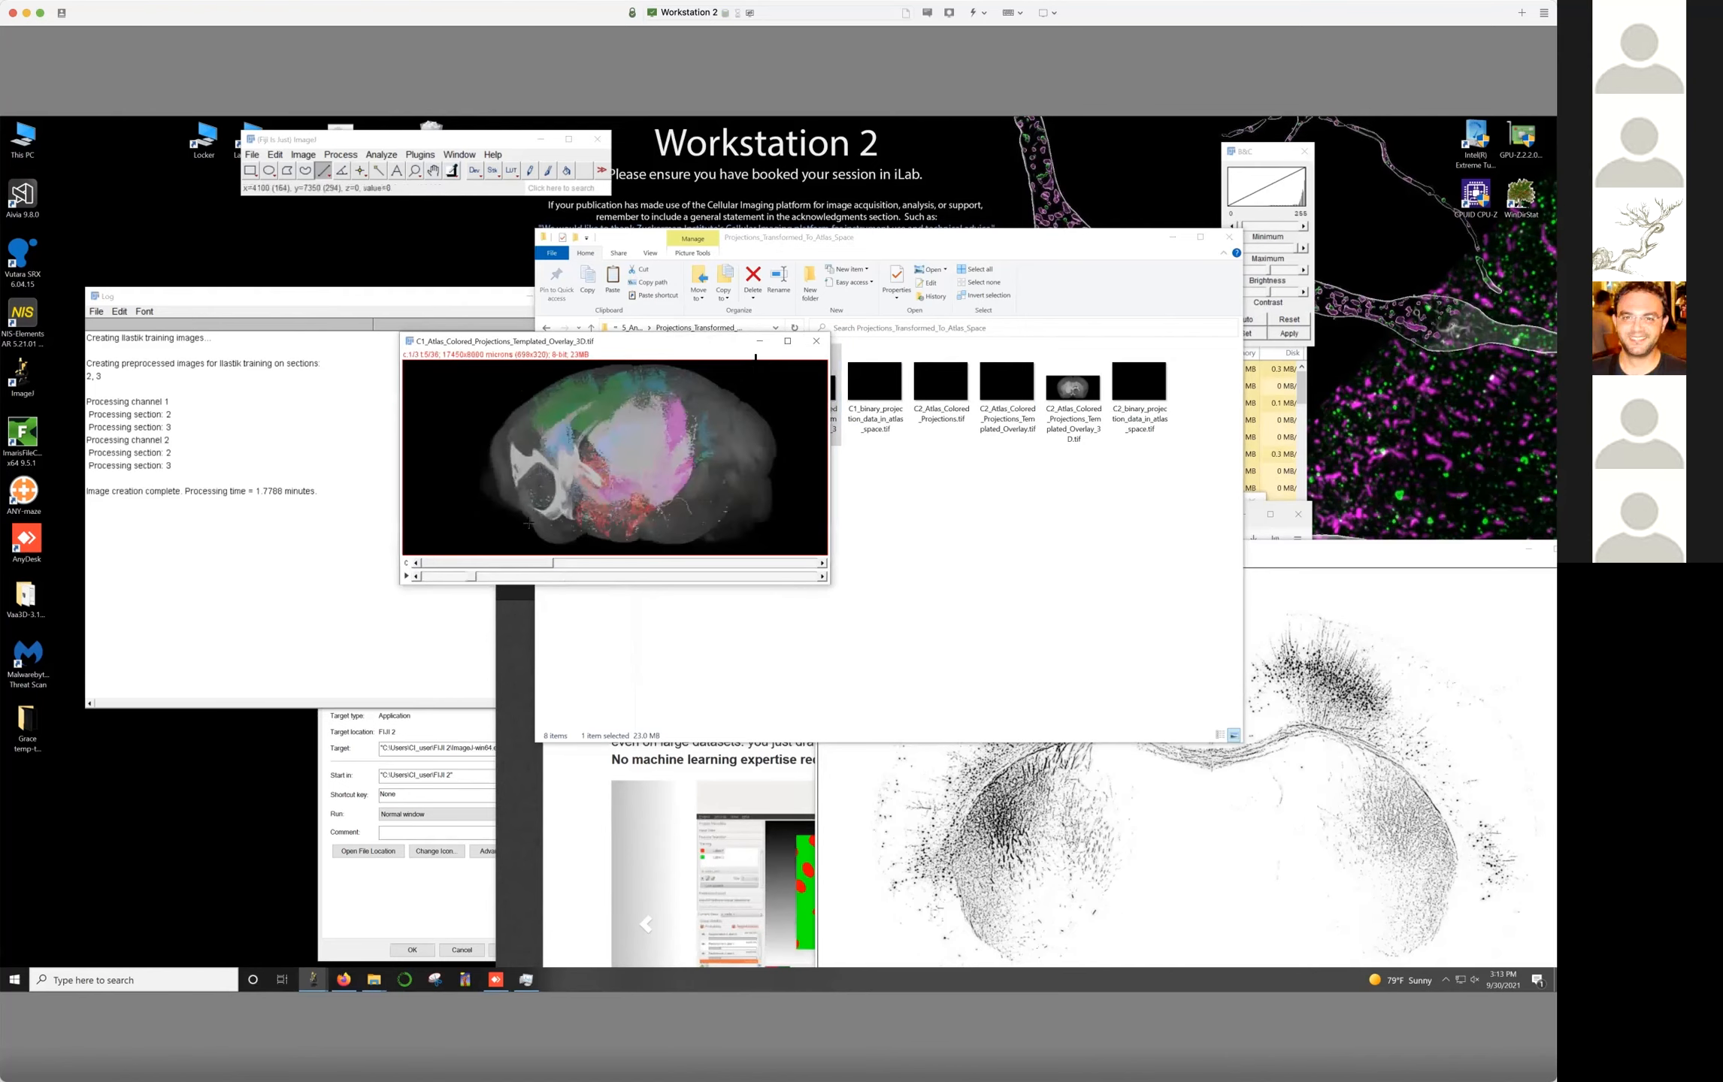
pyautogui.click(816, 340)
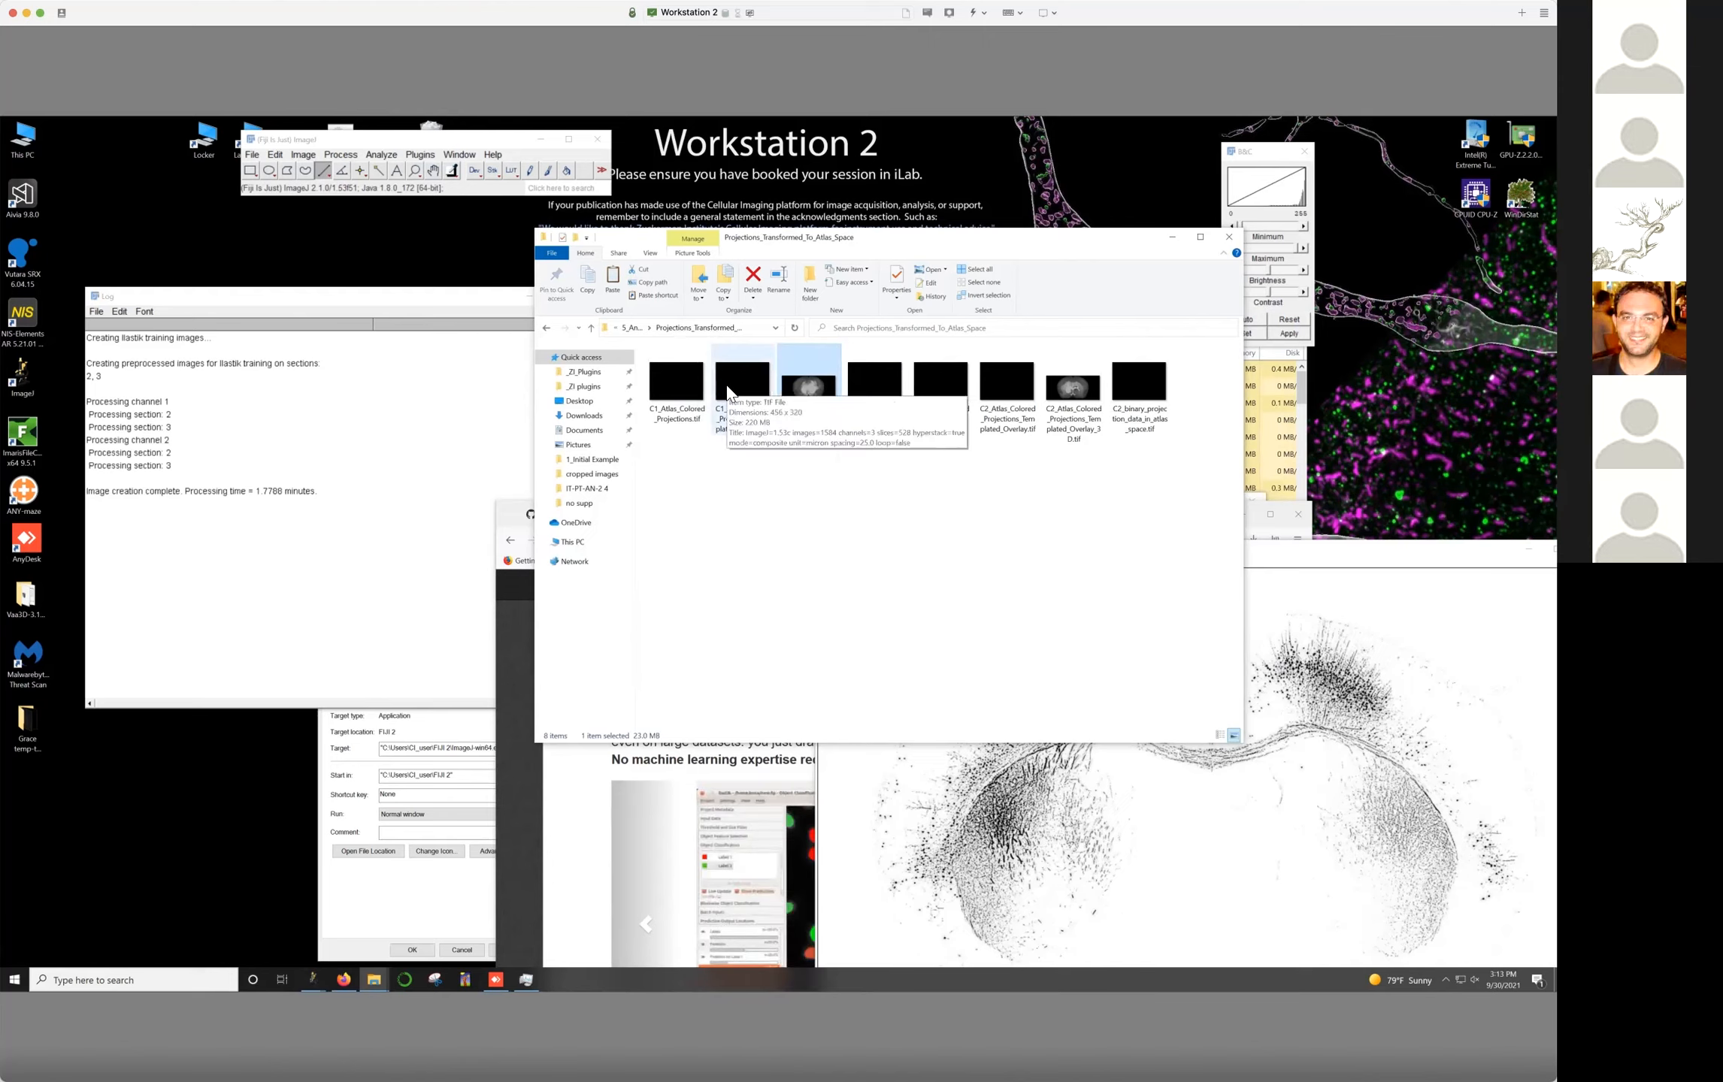
# Open C2_Atlas_Colored_Projections_Templated_Overlay_3D.tif in Fiji, rotate through its 3D views, and close it
pyautogui.moveTo(1075, 394); pyautogui.dragTo(440, 200)
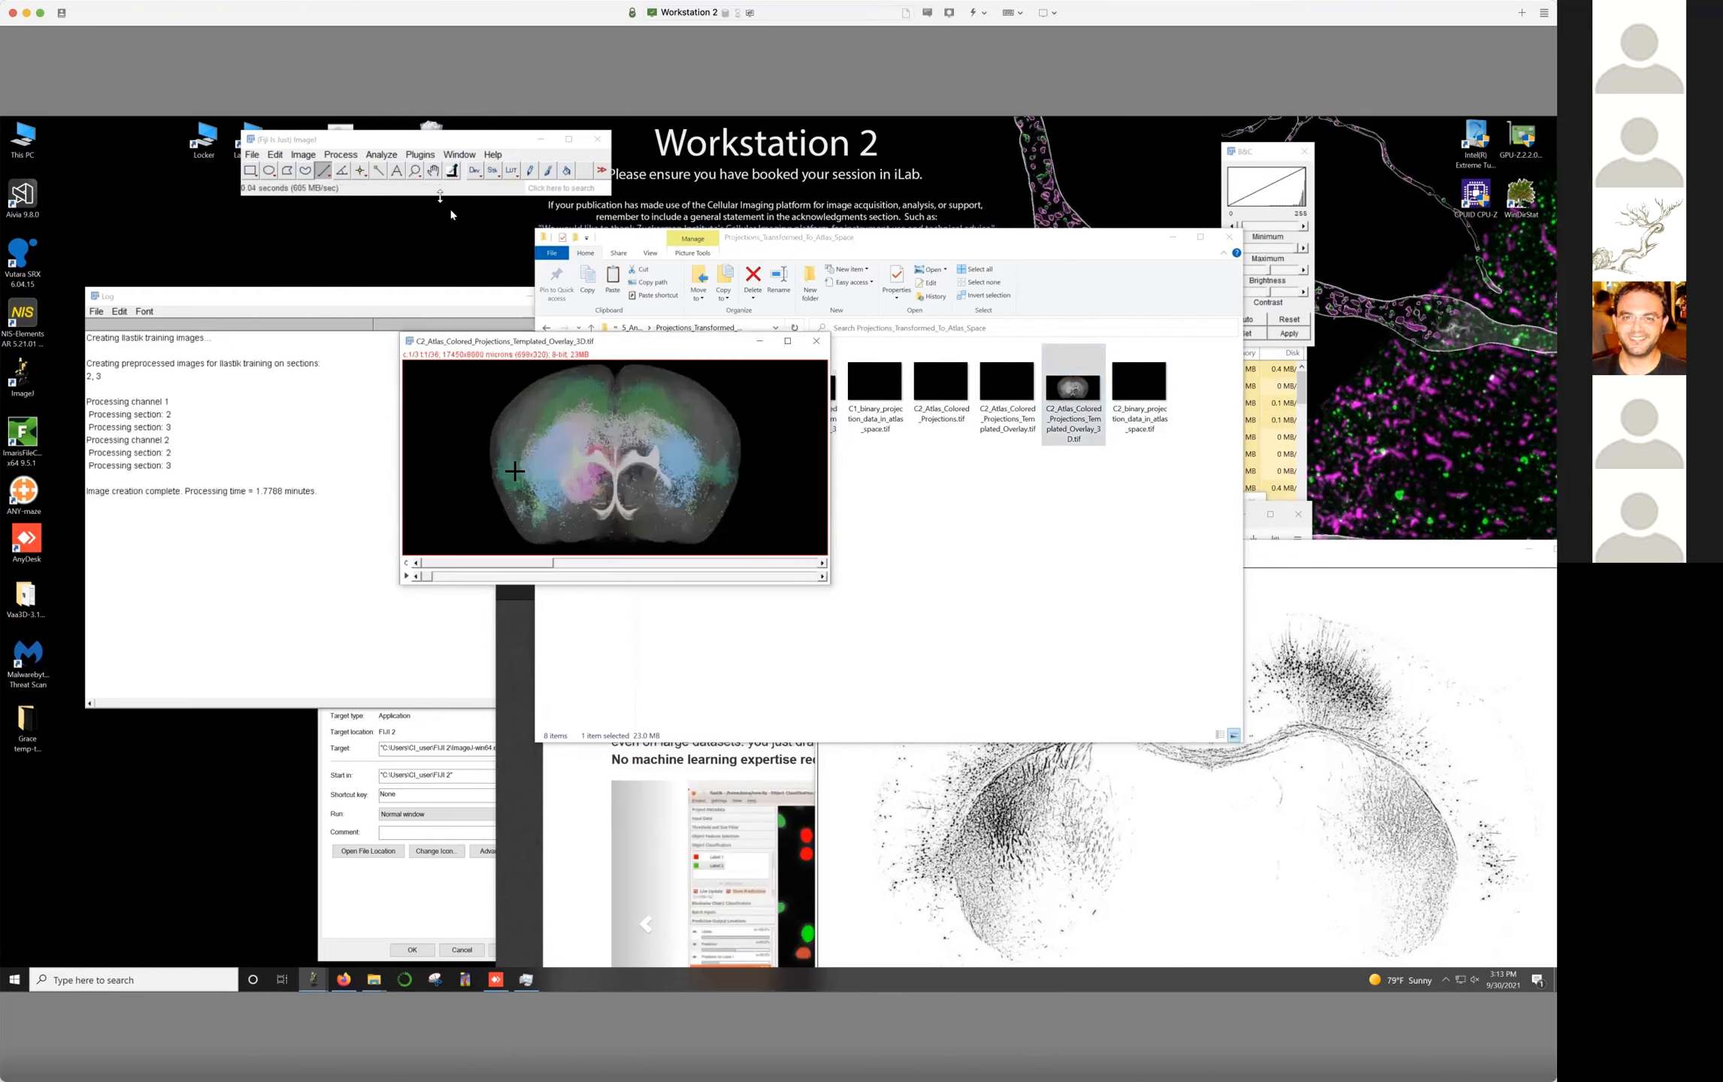
pyautogui.moveTo(427, 575); pyautogui.dragTo(517, 575)
pyautogui.click(817, 342)
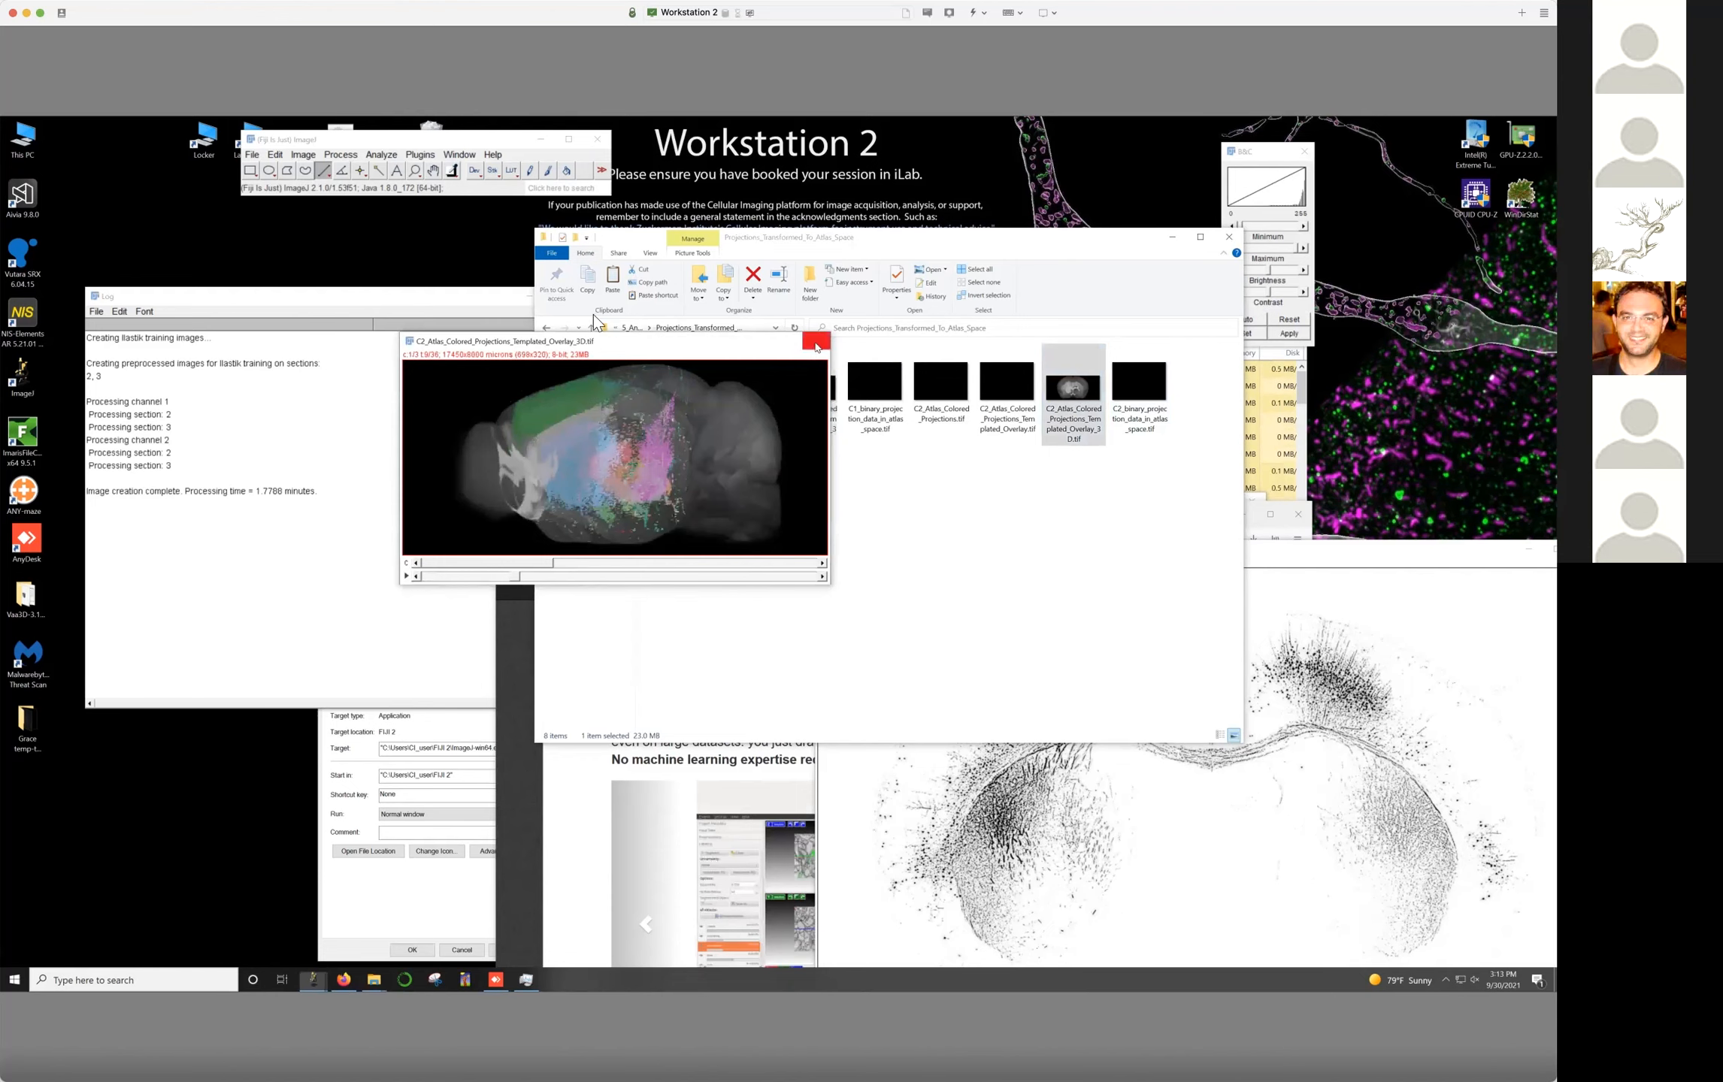
# Open C2_raw_data_in_atlas_space.tif from the Raw_Data_Transformed_To_Atlas_Space folder in Fiji, adjust its display contrast, and browse to slice 164
pyautogui.click(543, 329)
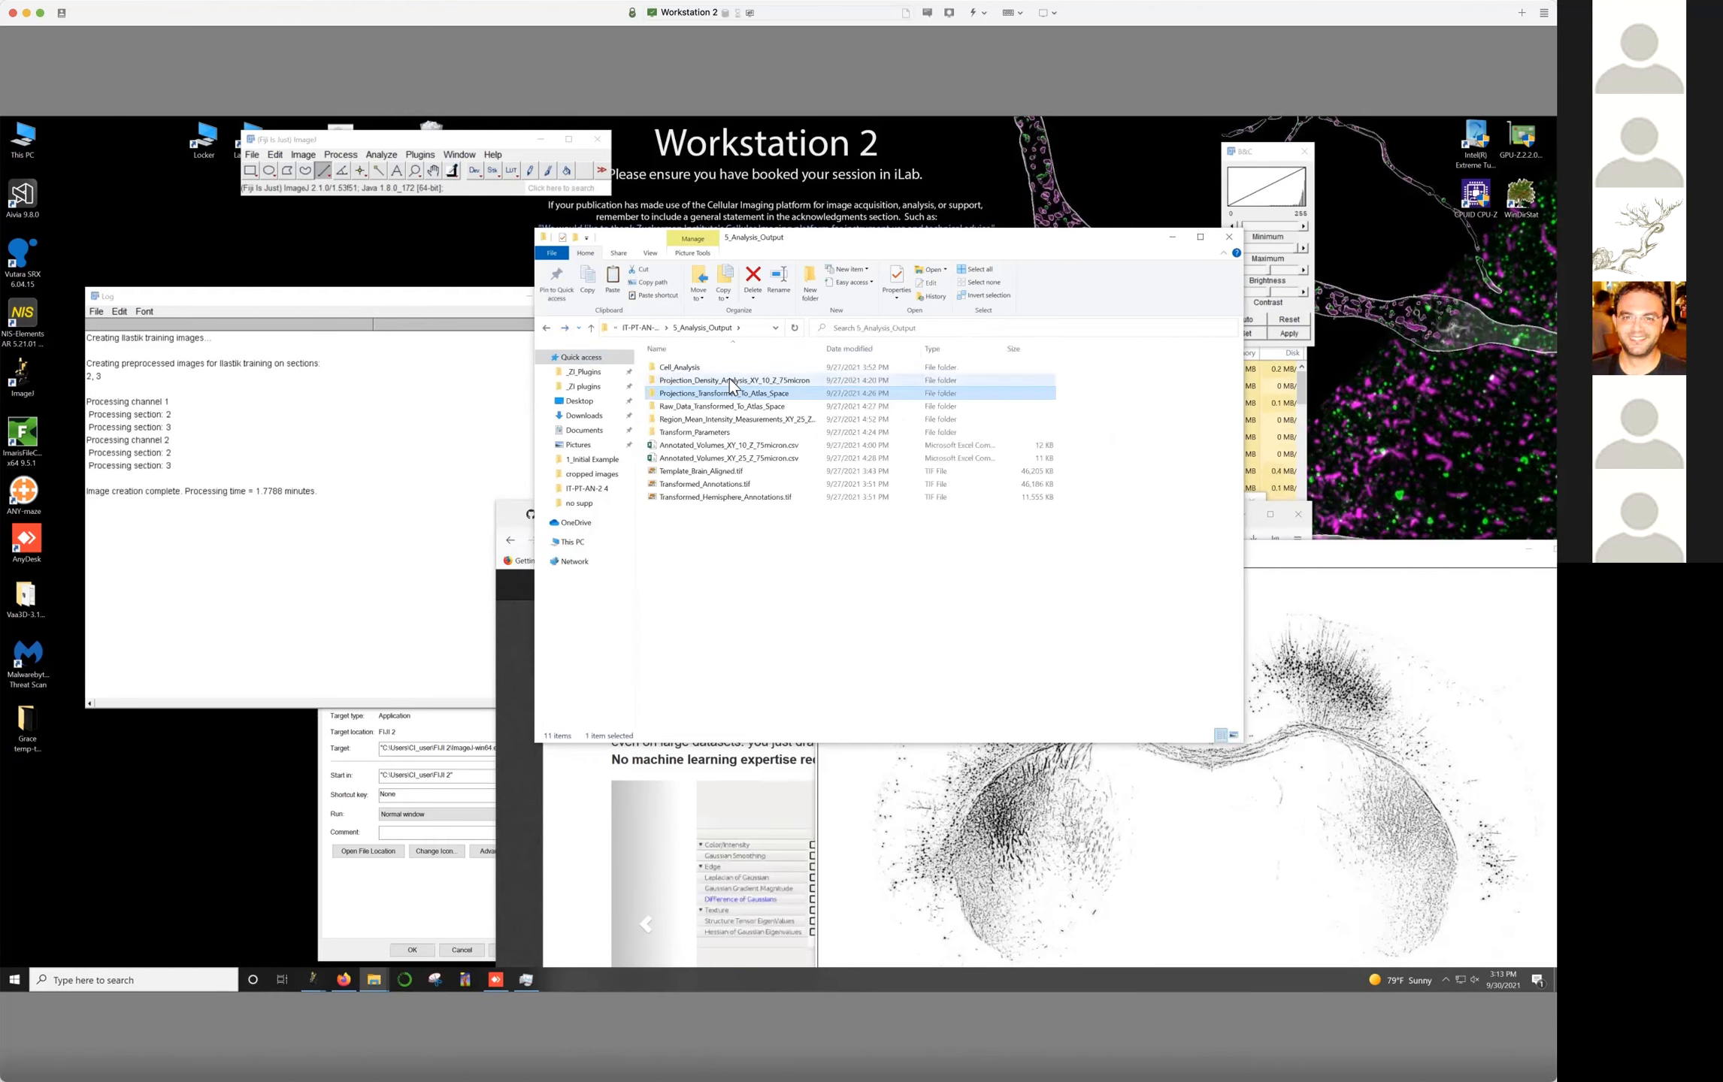
pyautogui.doubleClick(684, 409)
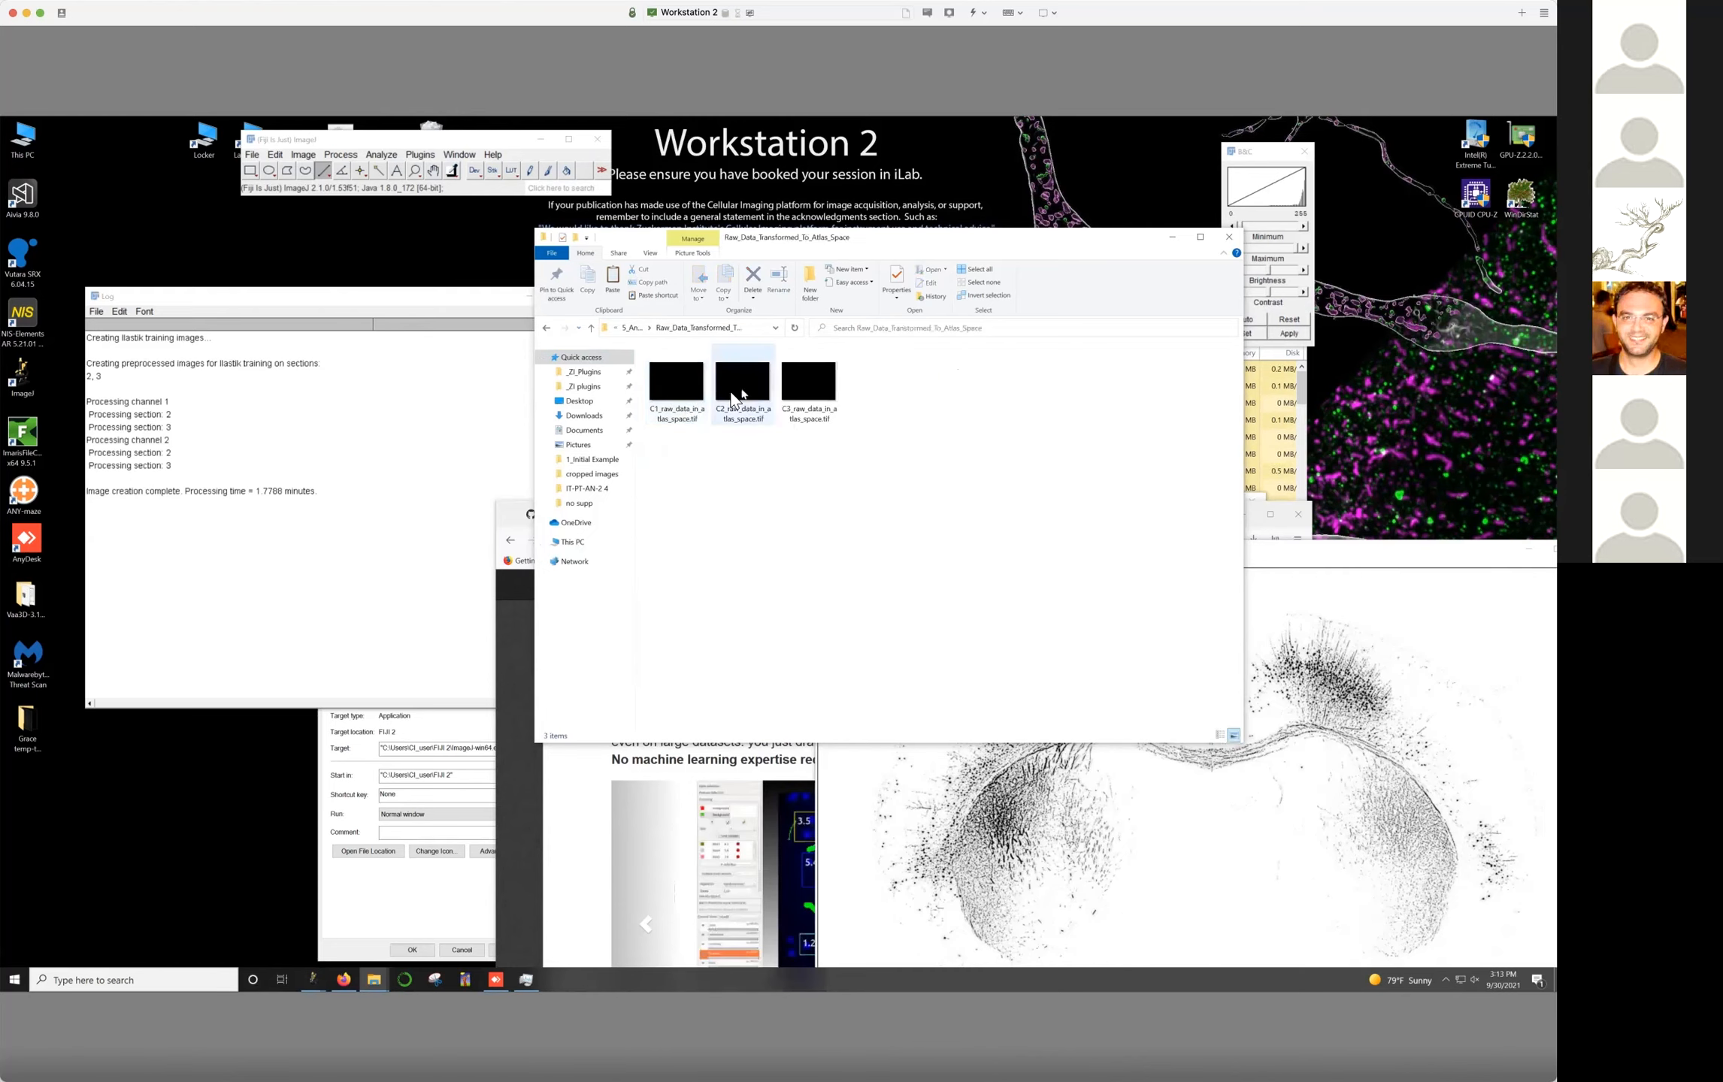
pyautogui.moveTo(744, 398); pyautogui.dragTo(434, 199)
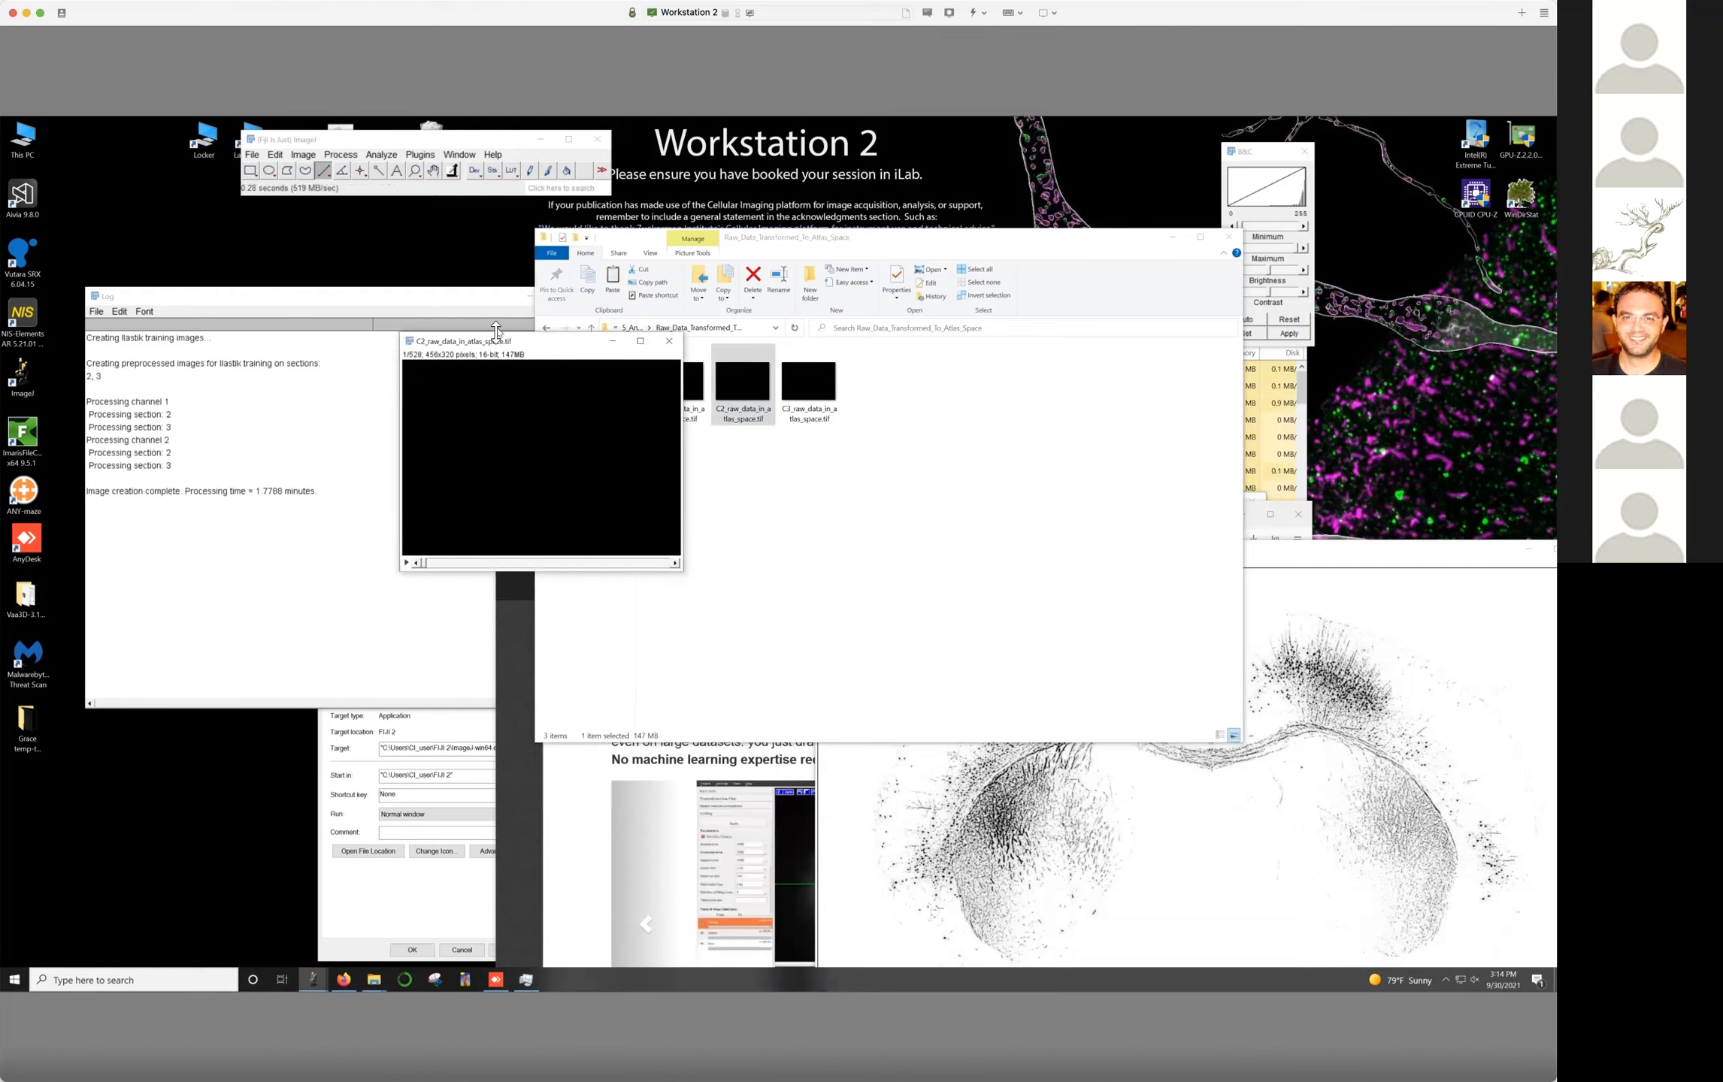
pyautogui.moveTo(496, 341); pyautogui.dragTo(475, 282)
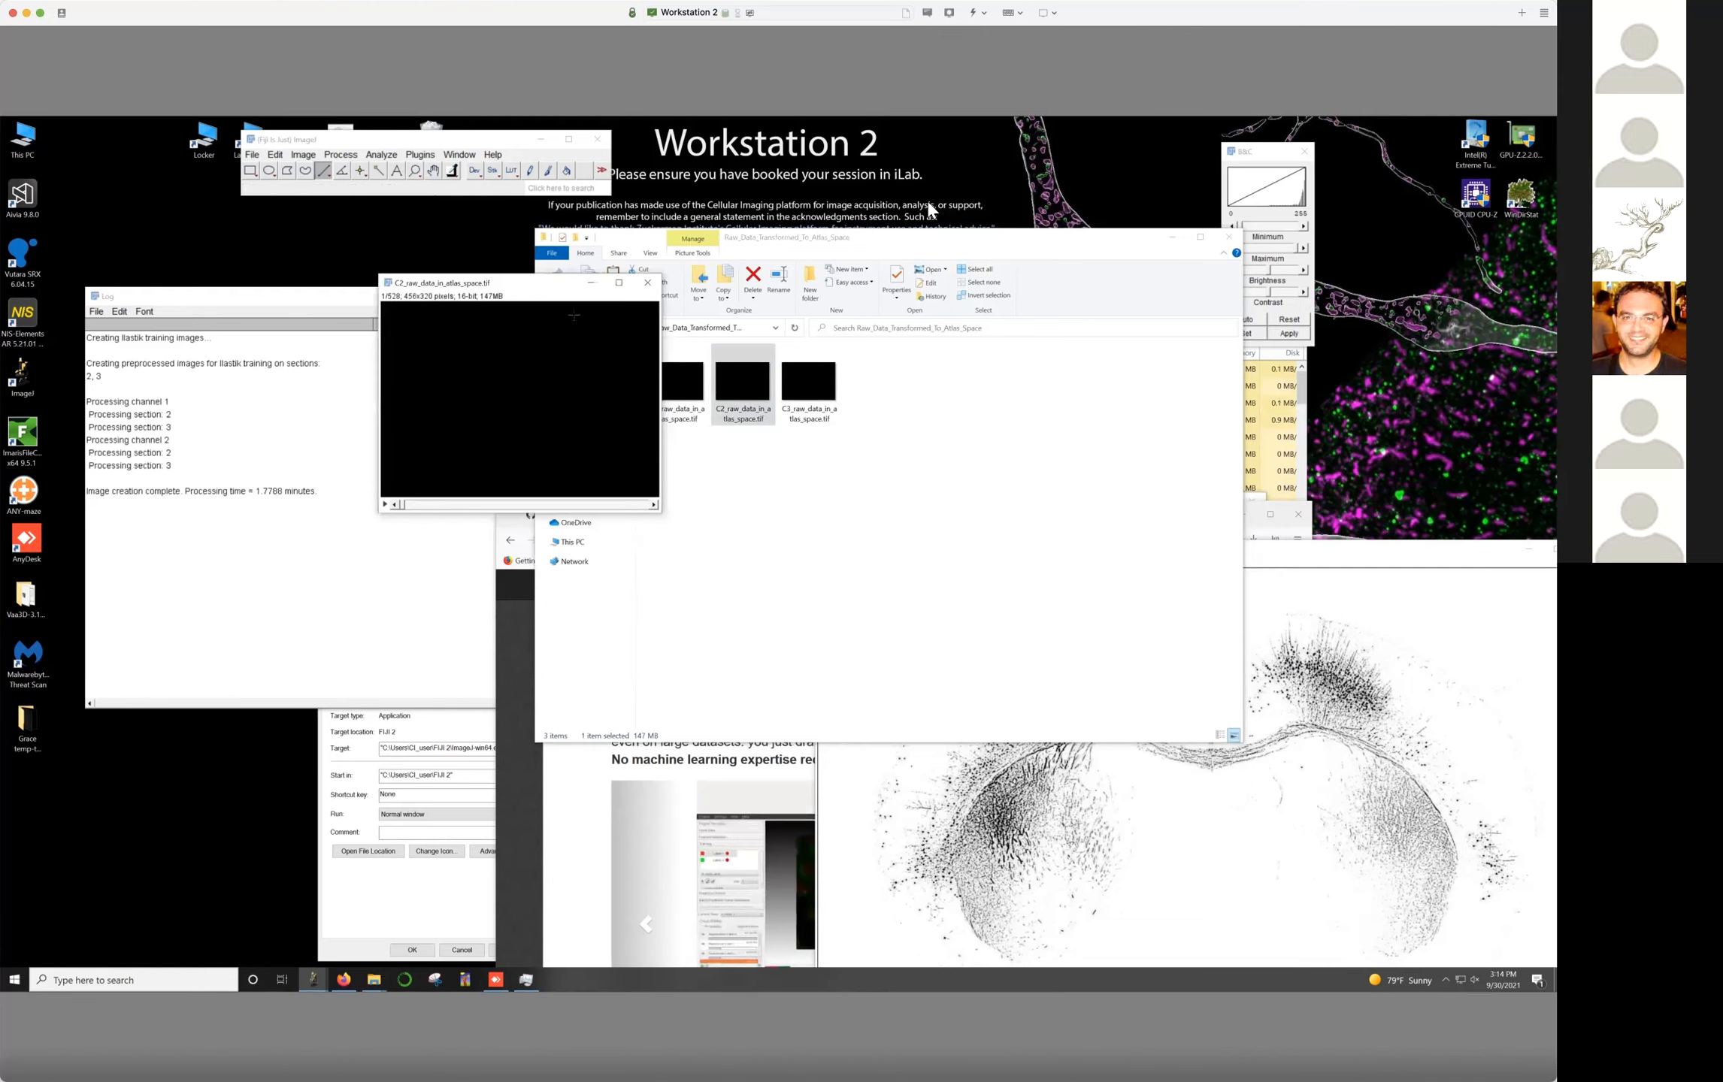
pyautogui.click(1253, 161)
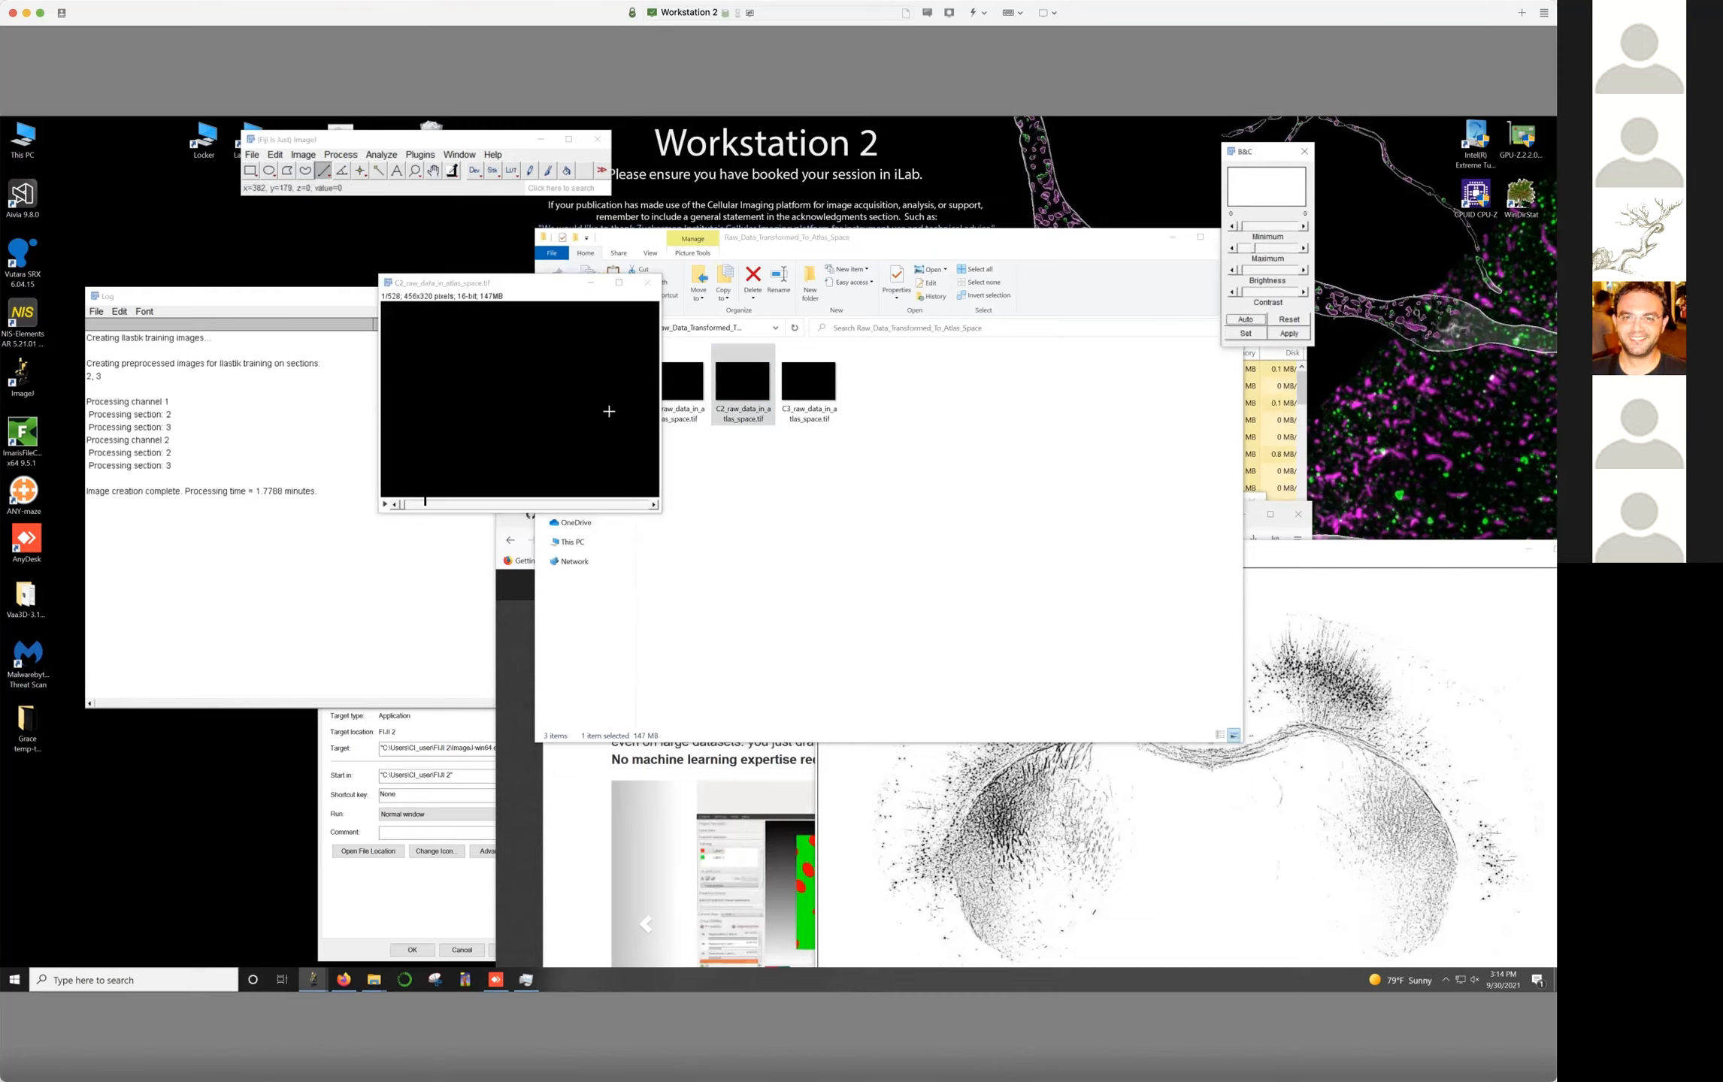
pyautogui.moveTo(403, 505); pyautogui.dragTo(510, 505)
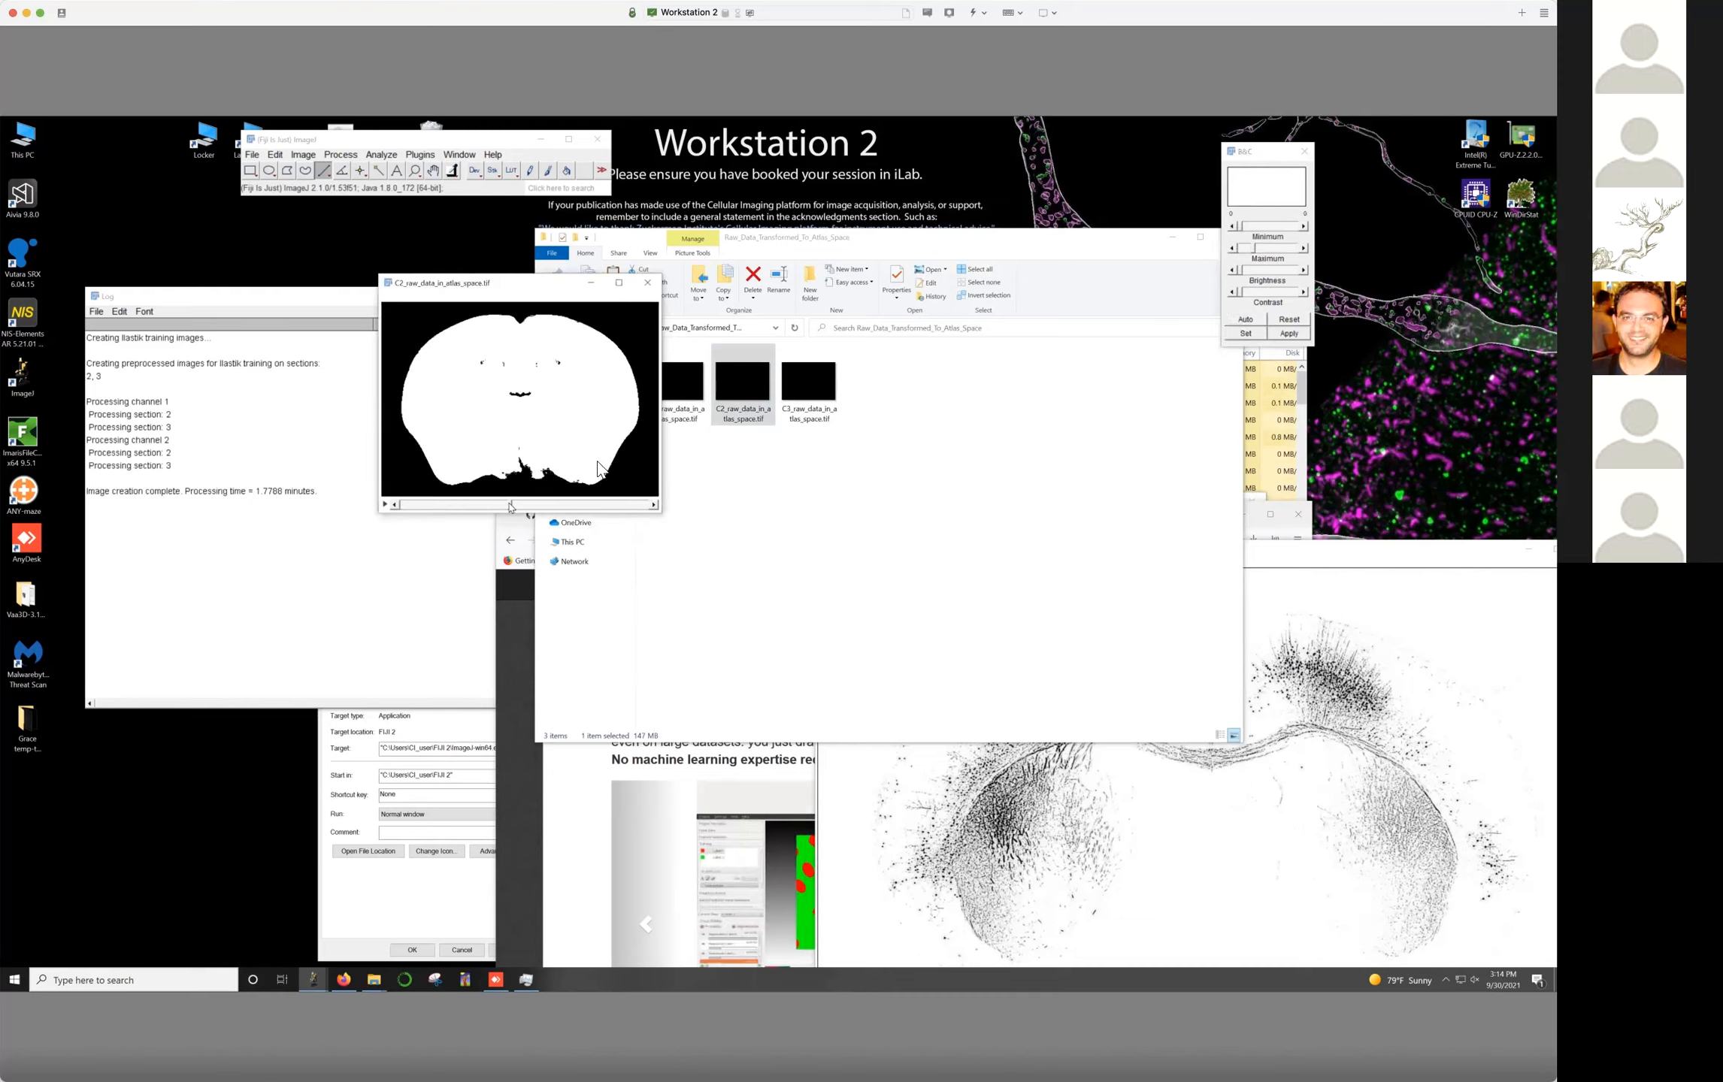
pyautogui.moveTo(1252, 248)
pyautogui.mouseDown()
pyautogui.moveTo(1275, 248)
pyautogui.moveTo(1245, 248)
pyautogui.mouseUp()
pyautogui.moveTo(510, 505)
pyautogui.mouseDown()
pyautogui.moveTo(563, 504)
pyautogui.moveTo(464, 503)
pyautogui.moveTo(478, 505)
pyautogui.mouseUp()
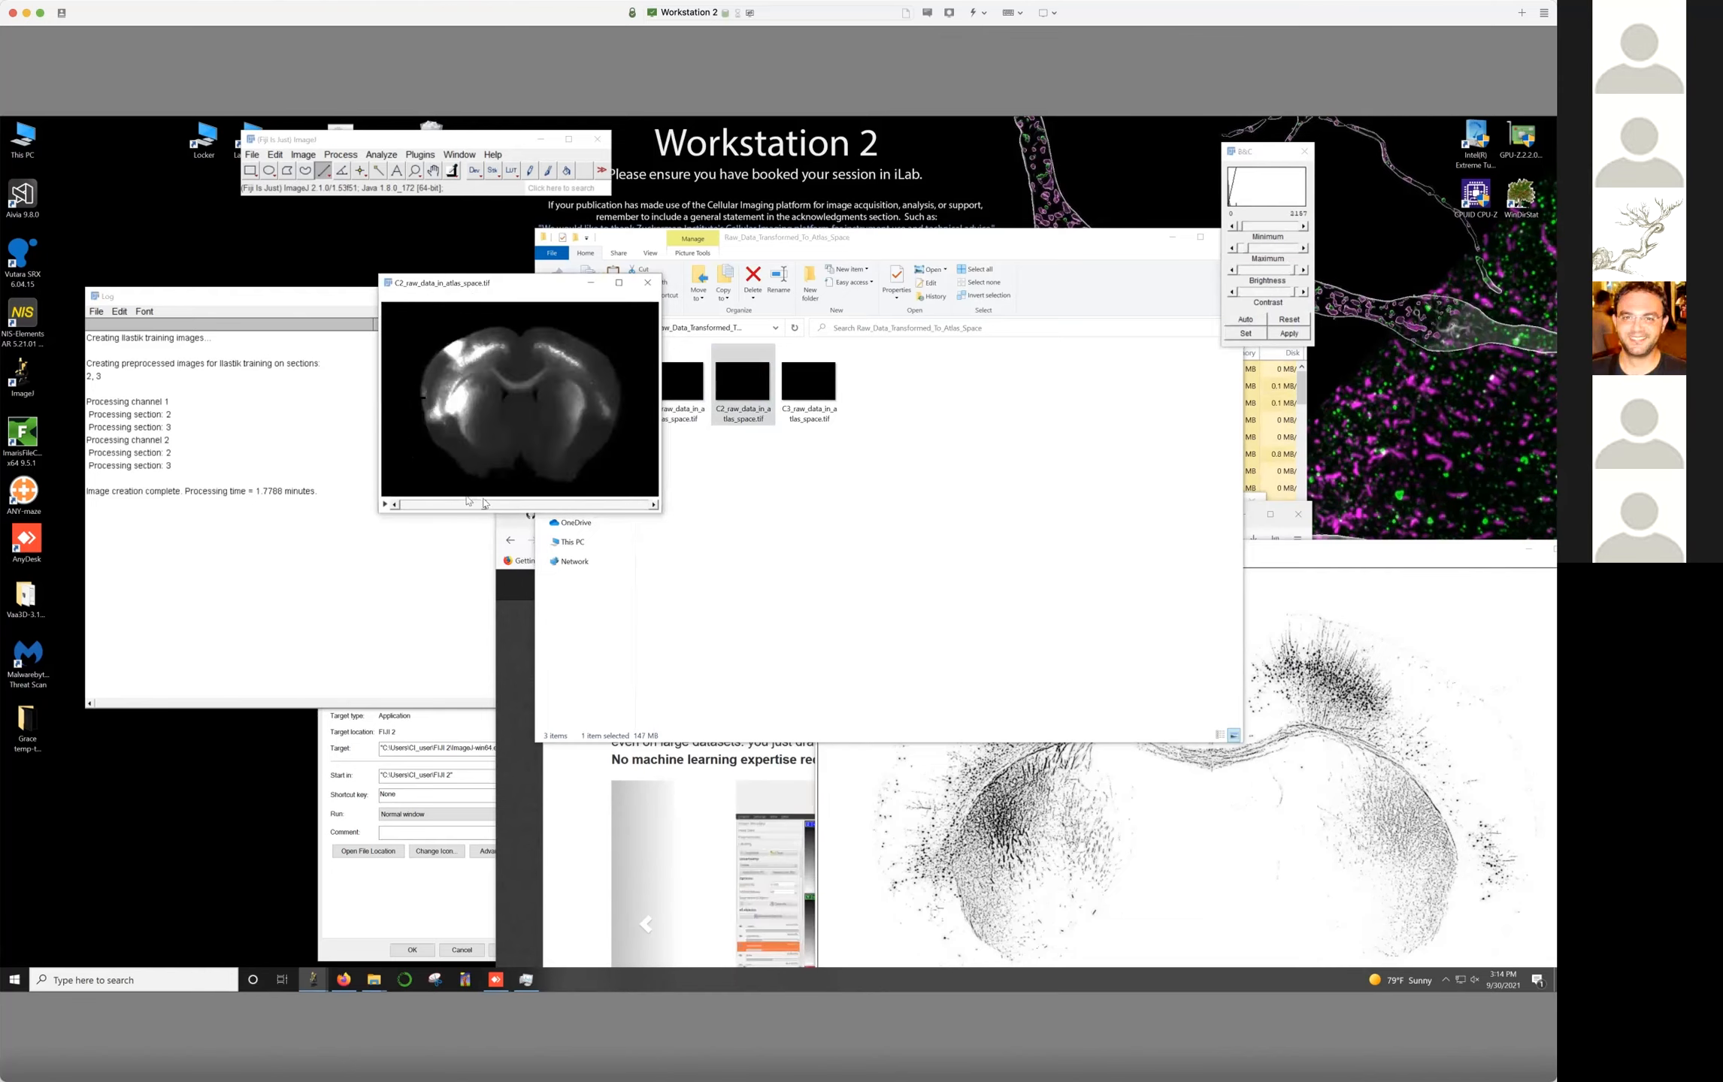
# Create a brightest-point 3D projection of the C2 raw data stack about the Y-axis, rotate through its views, and close it
pyautogui.click(314, 154)
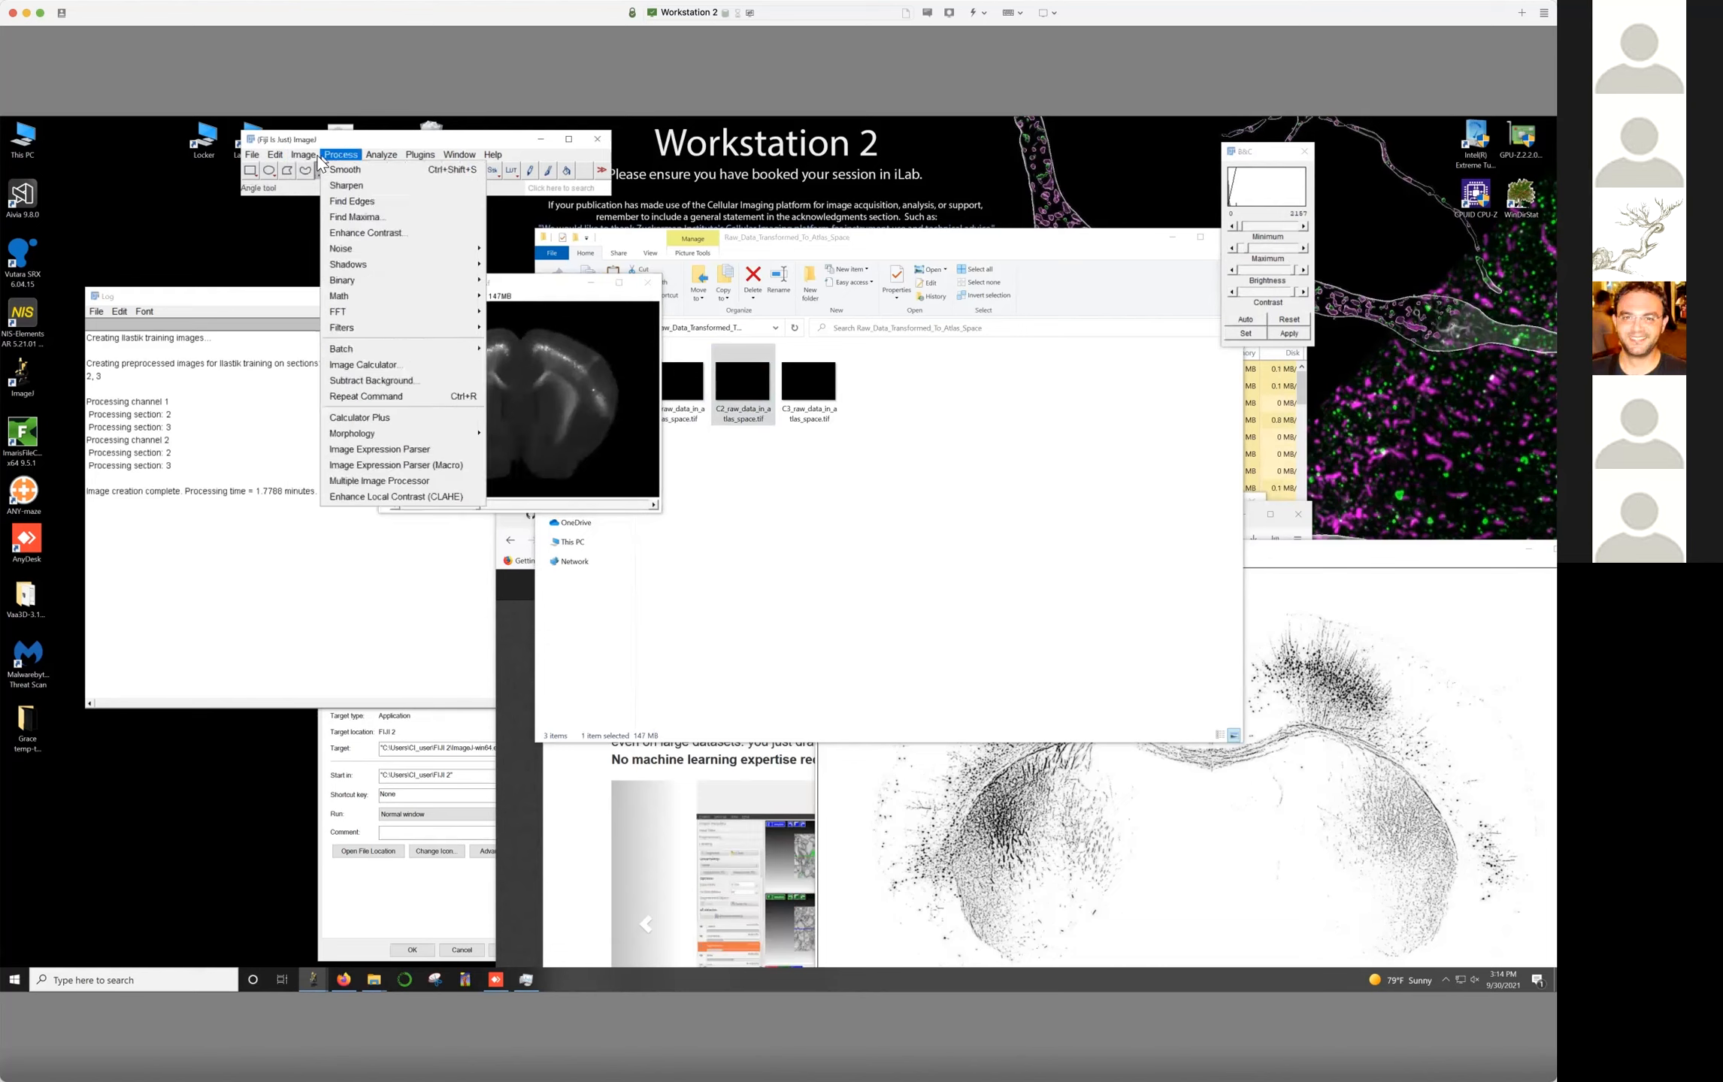
pyautogui.moveTo(364, 254)
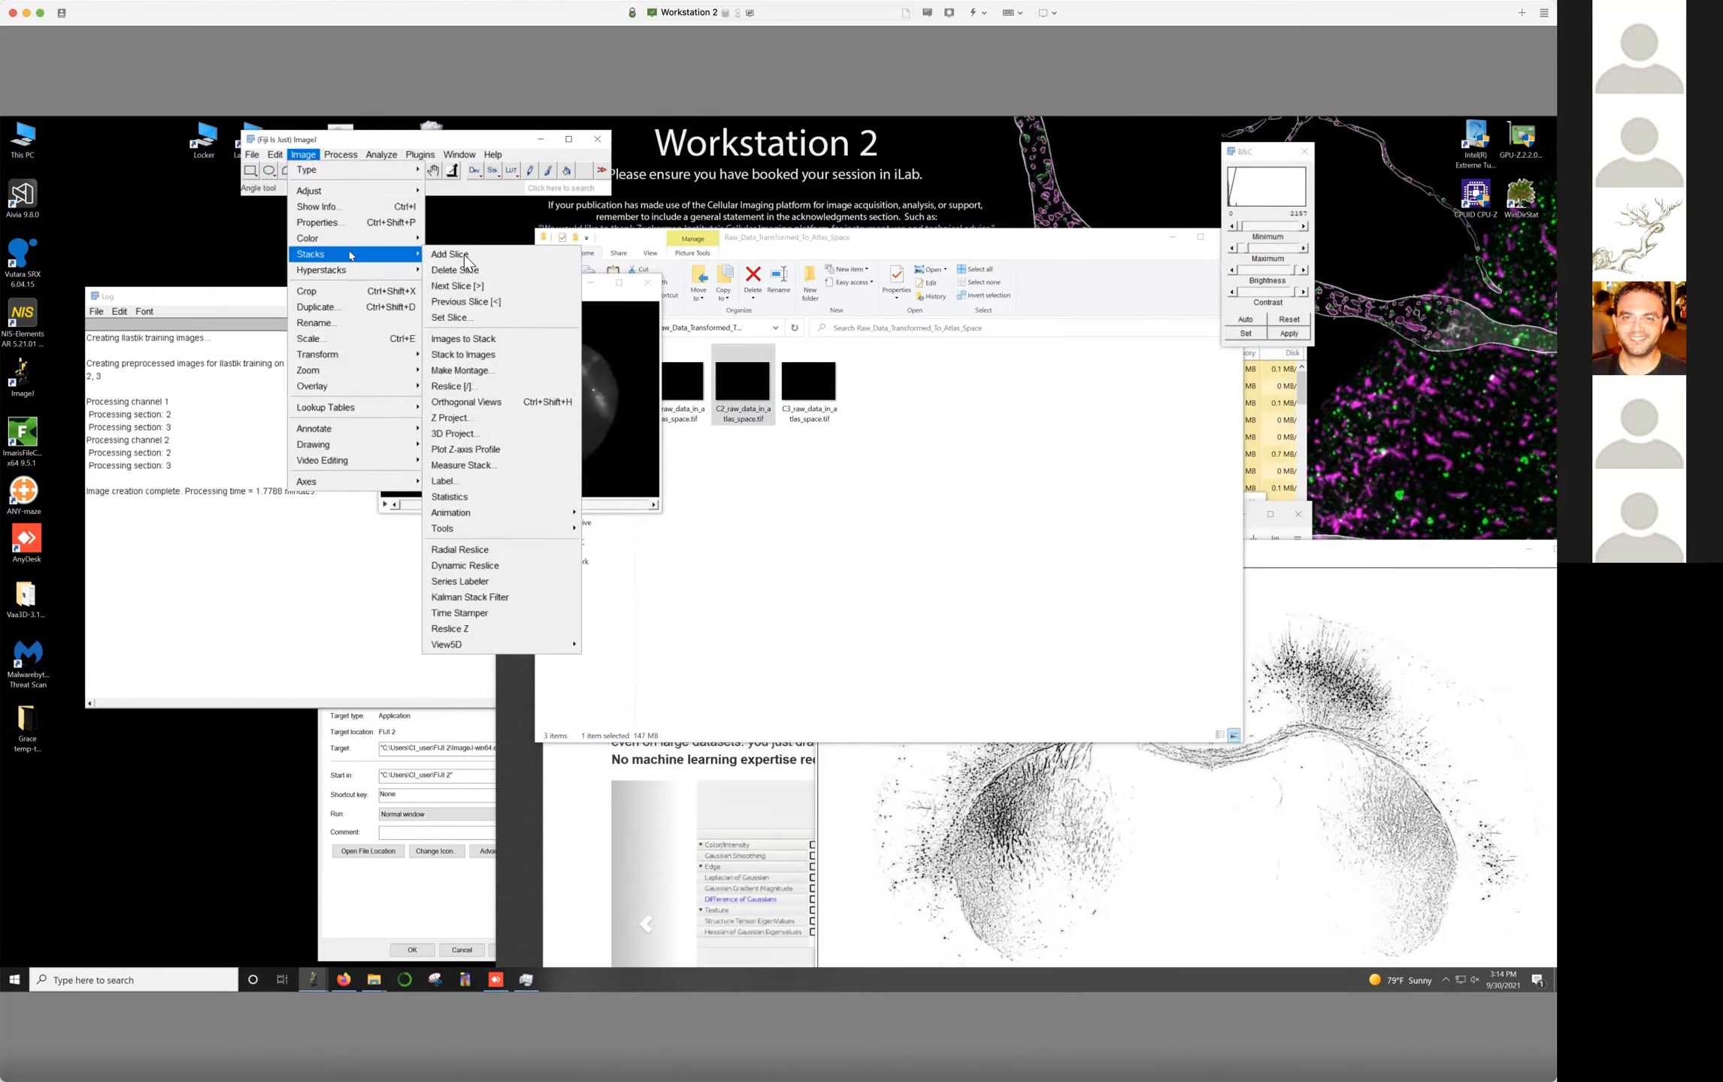
pyautogui.click(474, 440)
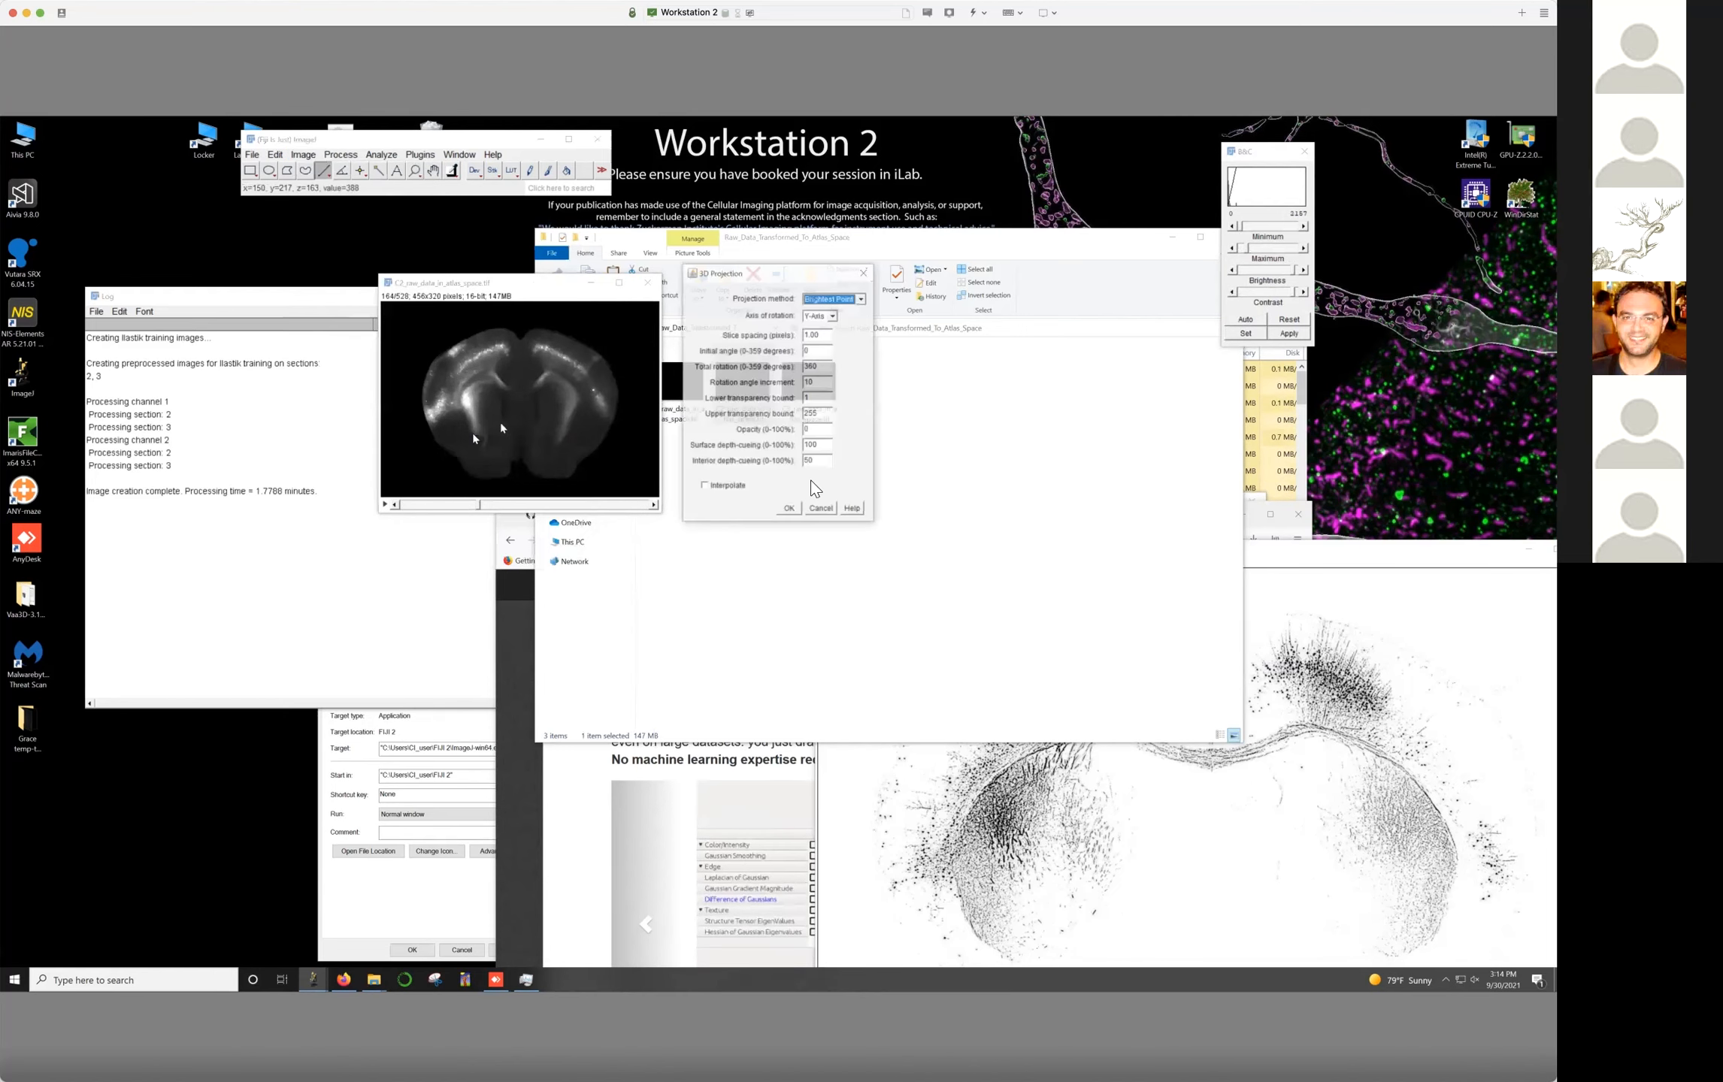
pyautogui.click(790, 511)
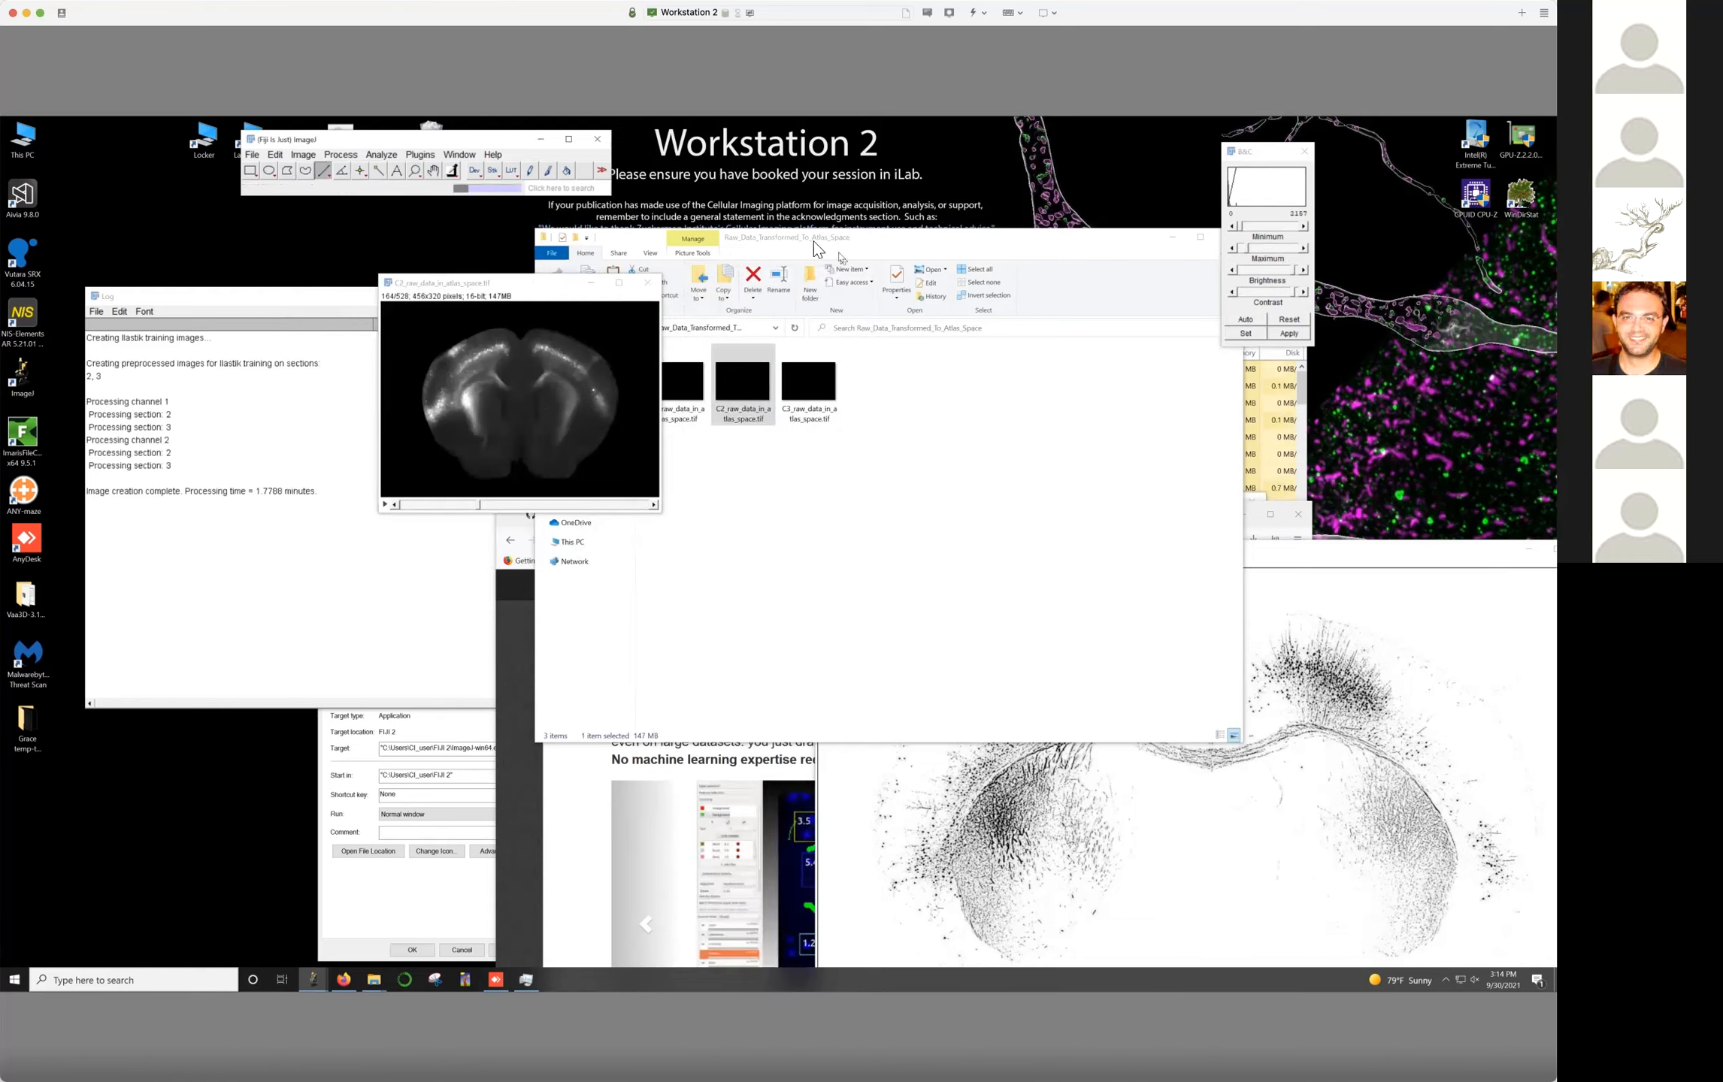
pyautogui.moveTo(813, 242); pyautogui.dragTo(963, 266)
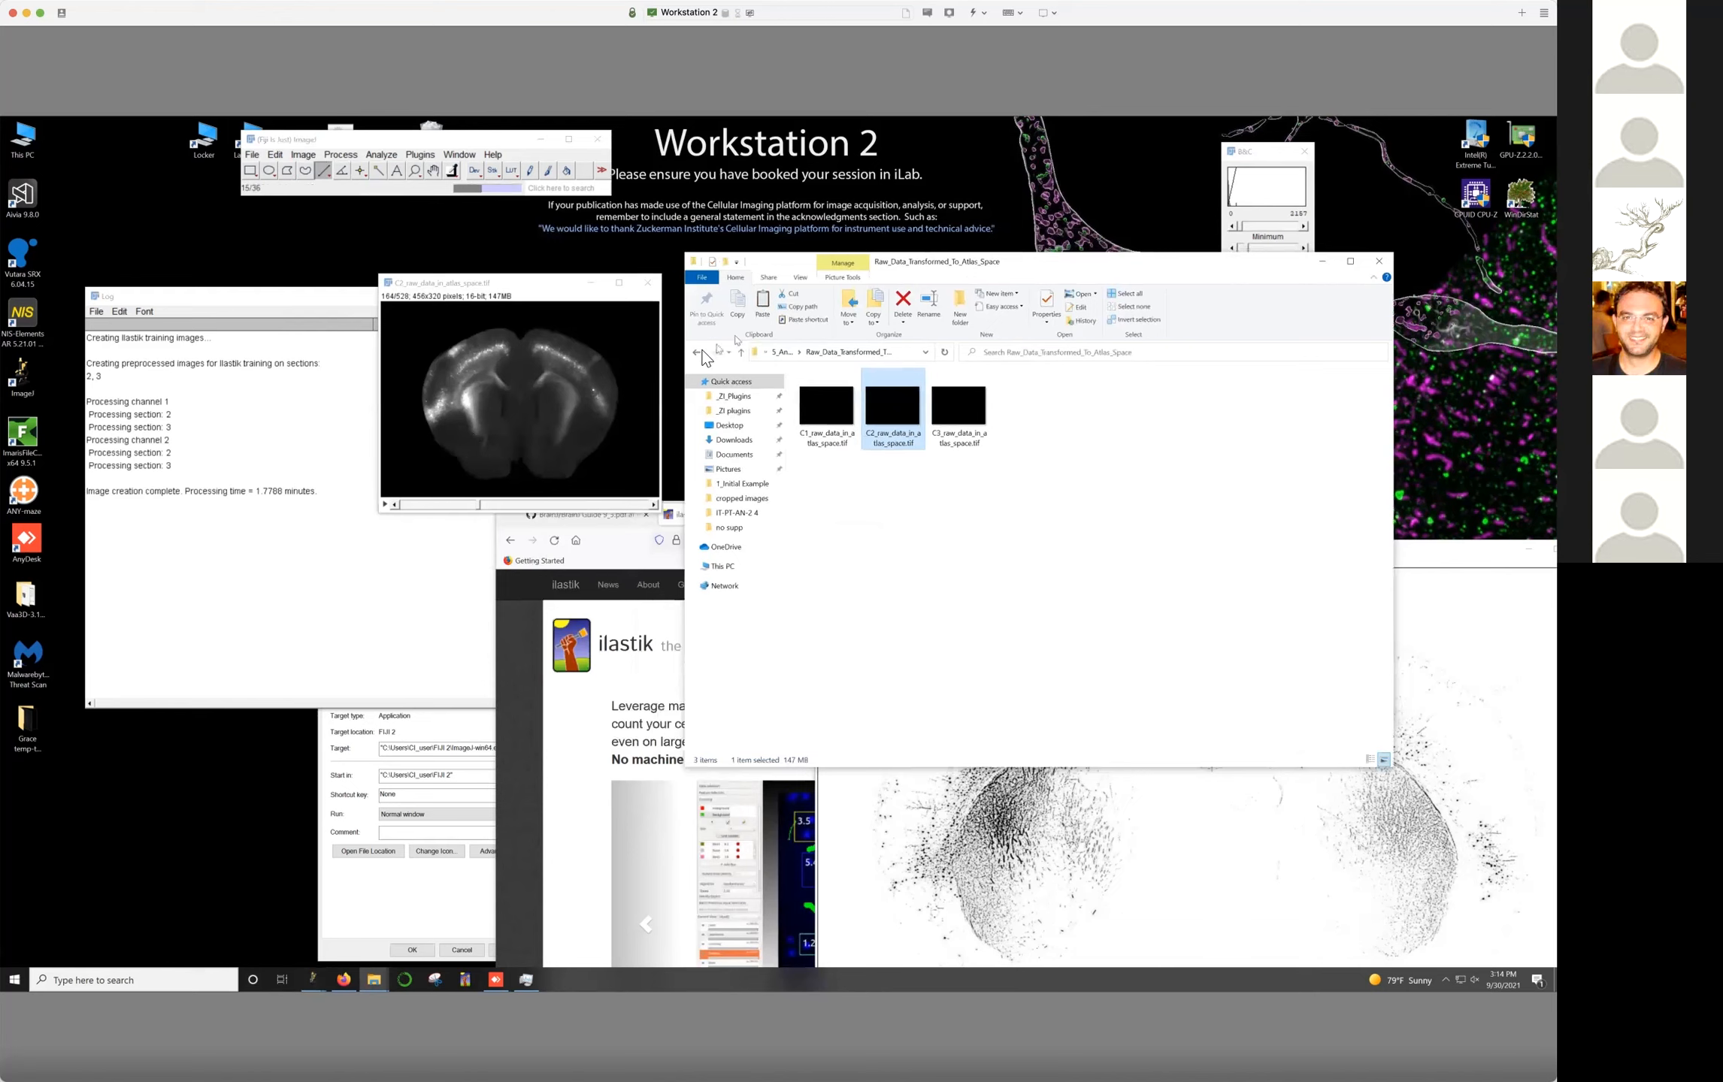
pyautogui.click(698, 352)
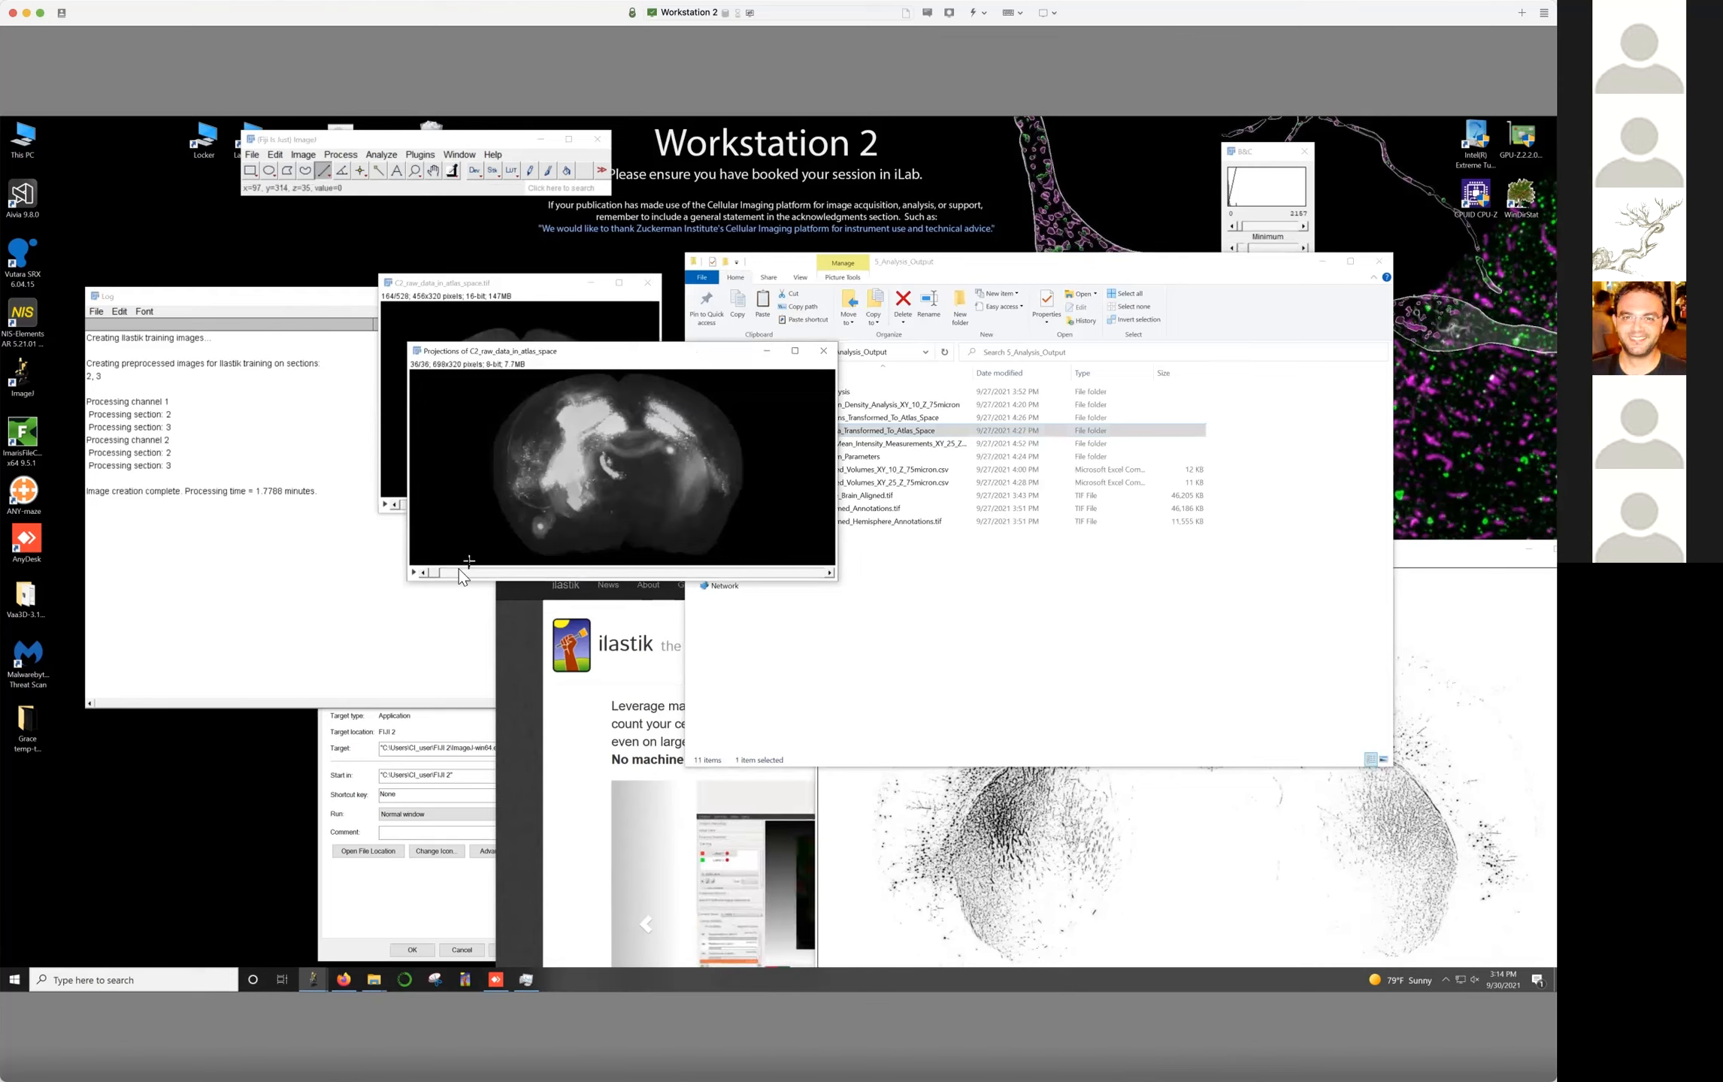
pyautogui.moveTo(439, 574); pyautogui.dragTo(502, 565)
pyautogui.click(815, 352)
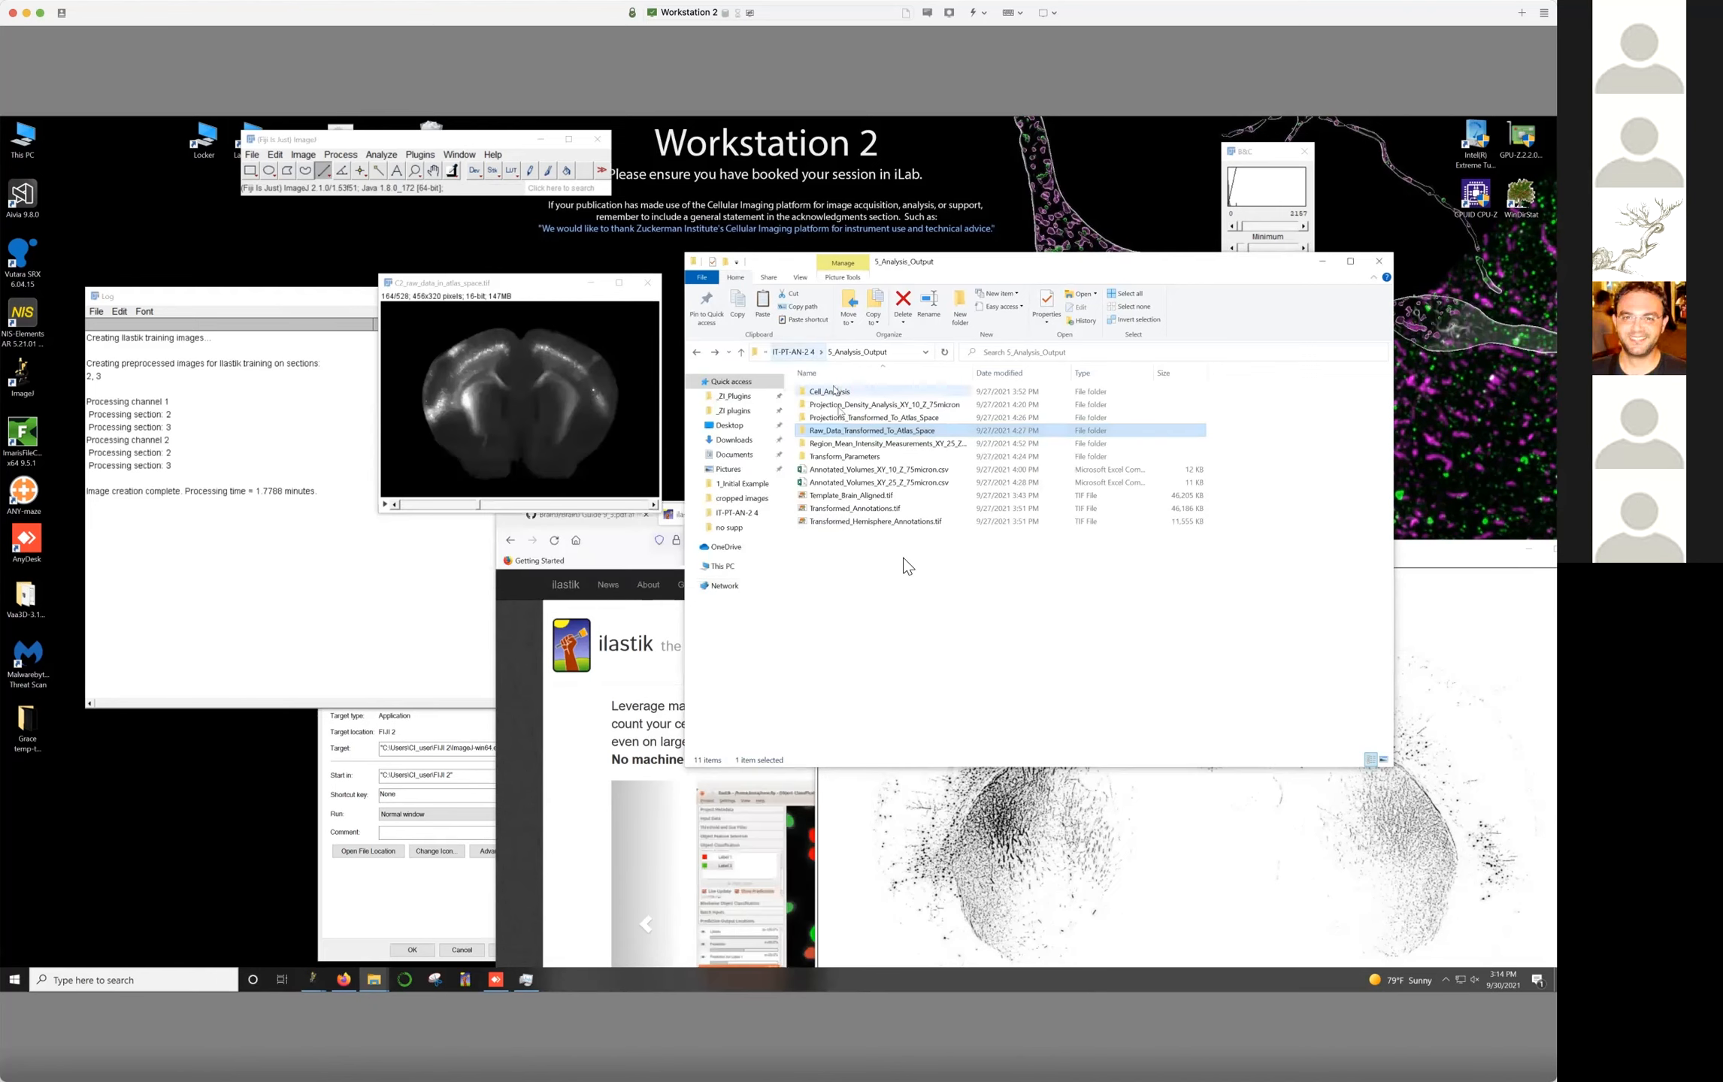
# Open C1_Measured_Region_Intensity.csv from the region mean intensity measurements folder in Fiji, review its region volume and intensity columns, and close it
pyautogui.click(911, 570)
pyautogui.click(697, 351)
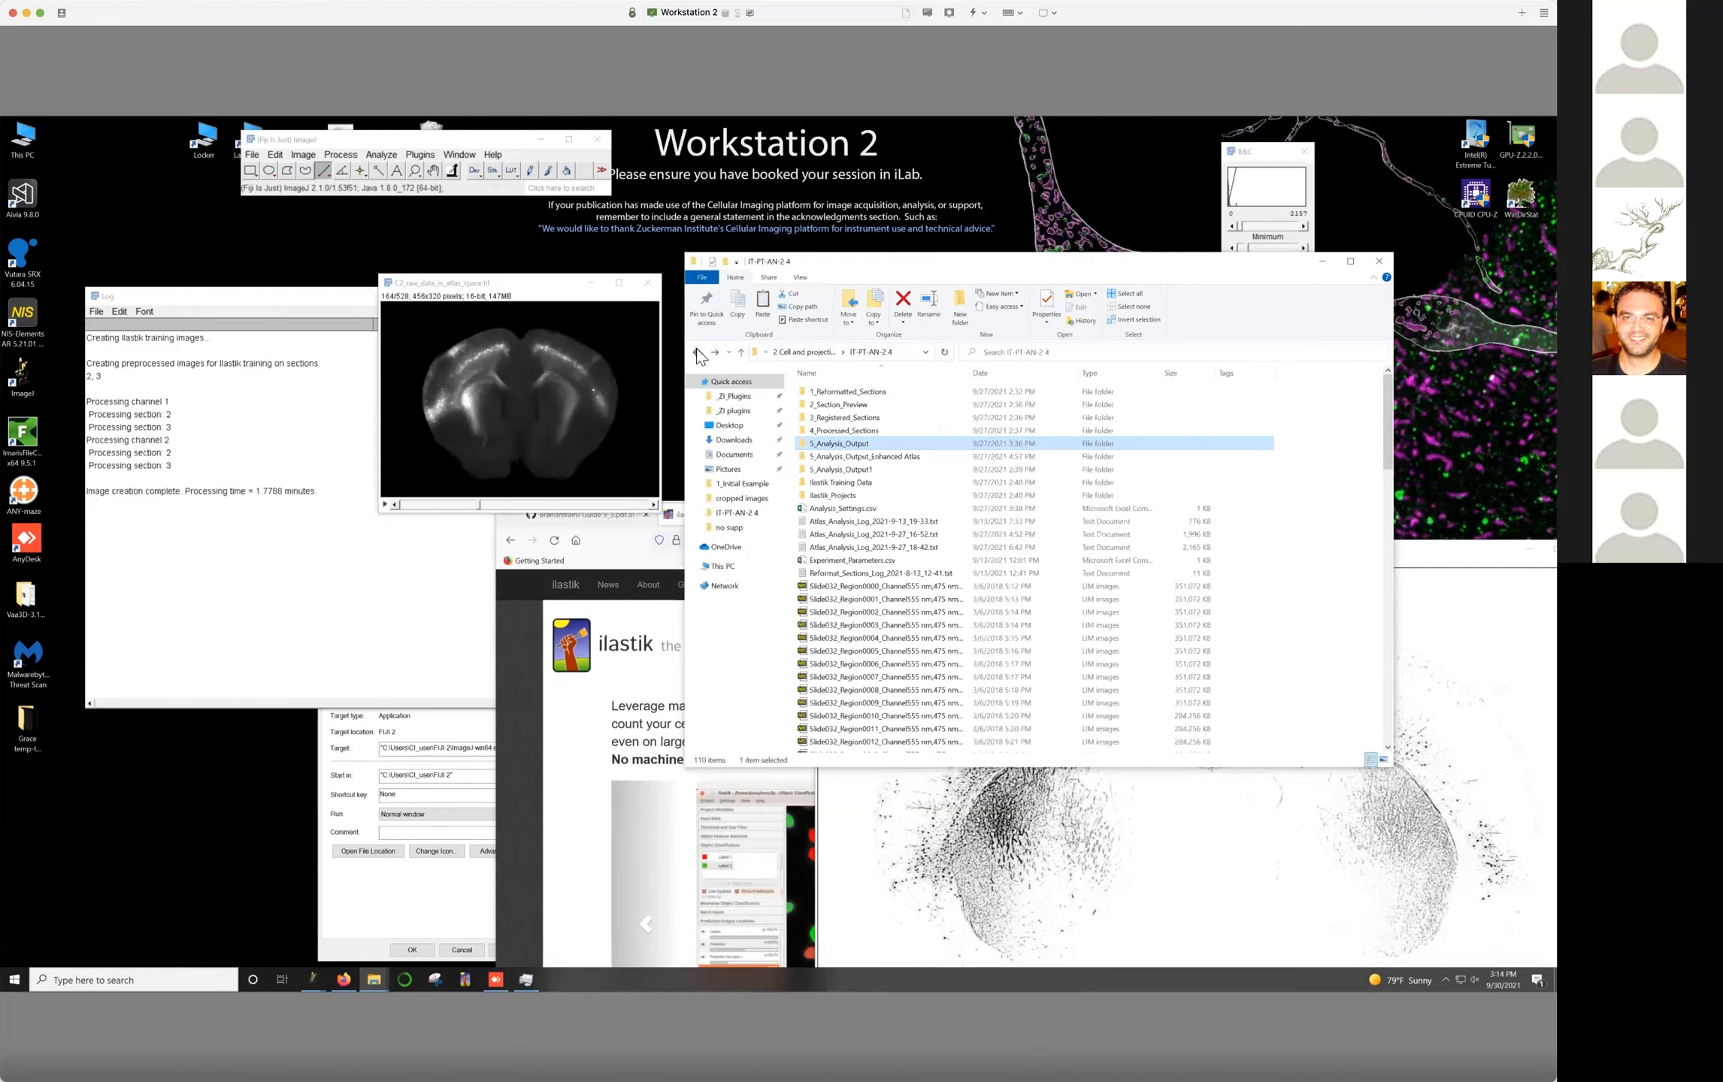
pyautogui.doubleClick(838, 445)
pyautogui.click(845, 433)
pyautogui.doubleClick(841, 444)
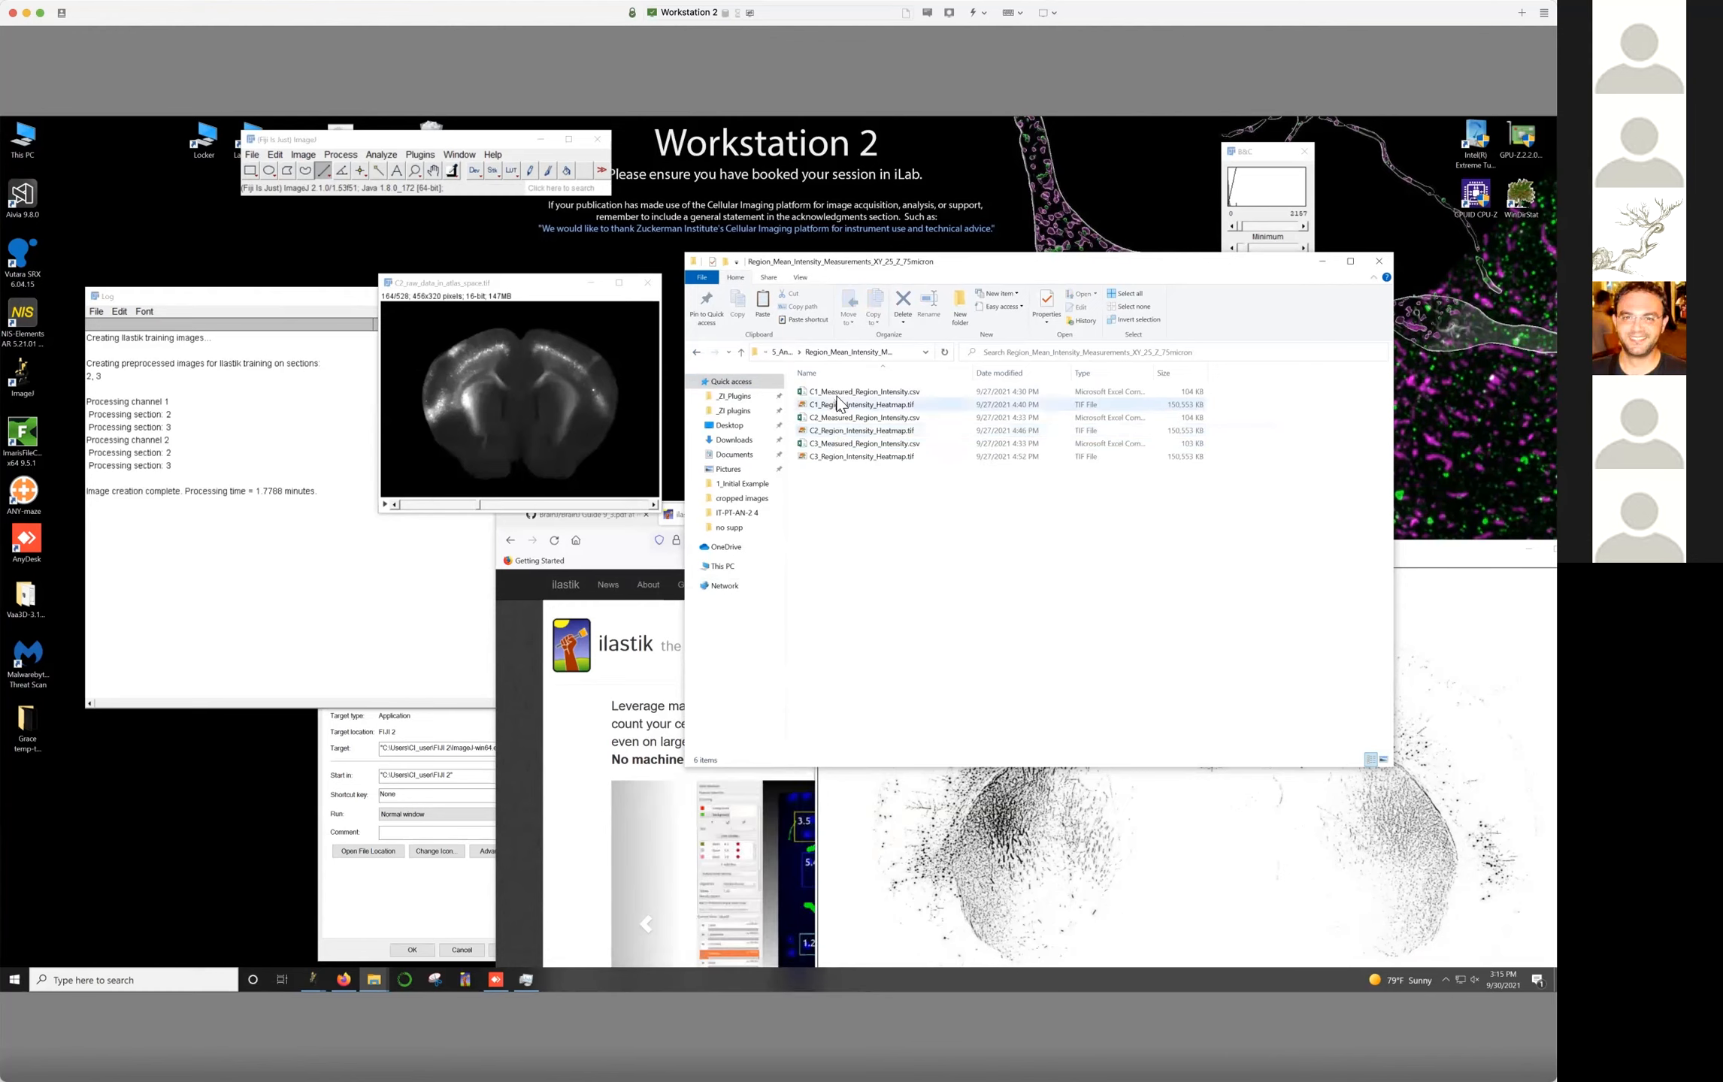
pyautogui.moveTo(835, 391); pyautogui.dragTo(471, 188)
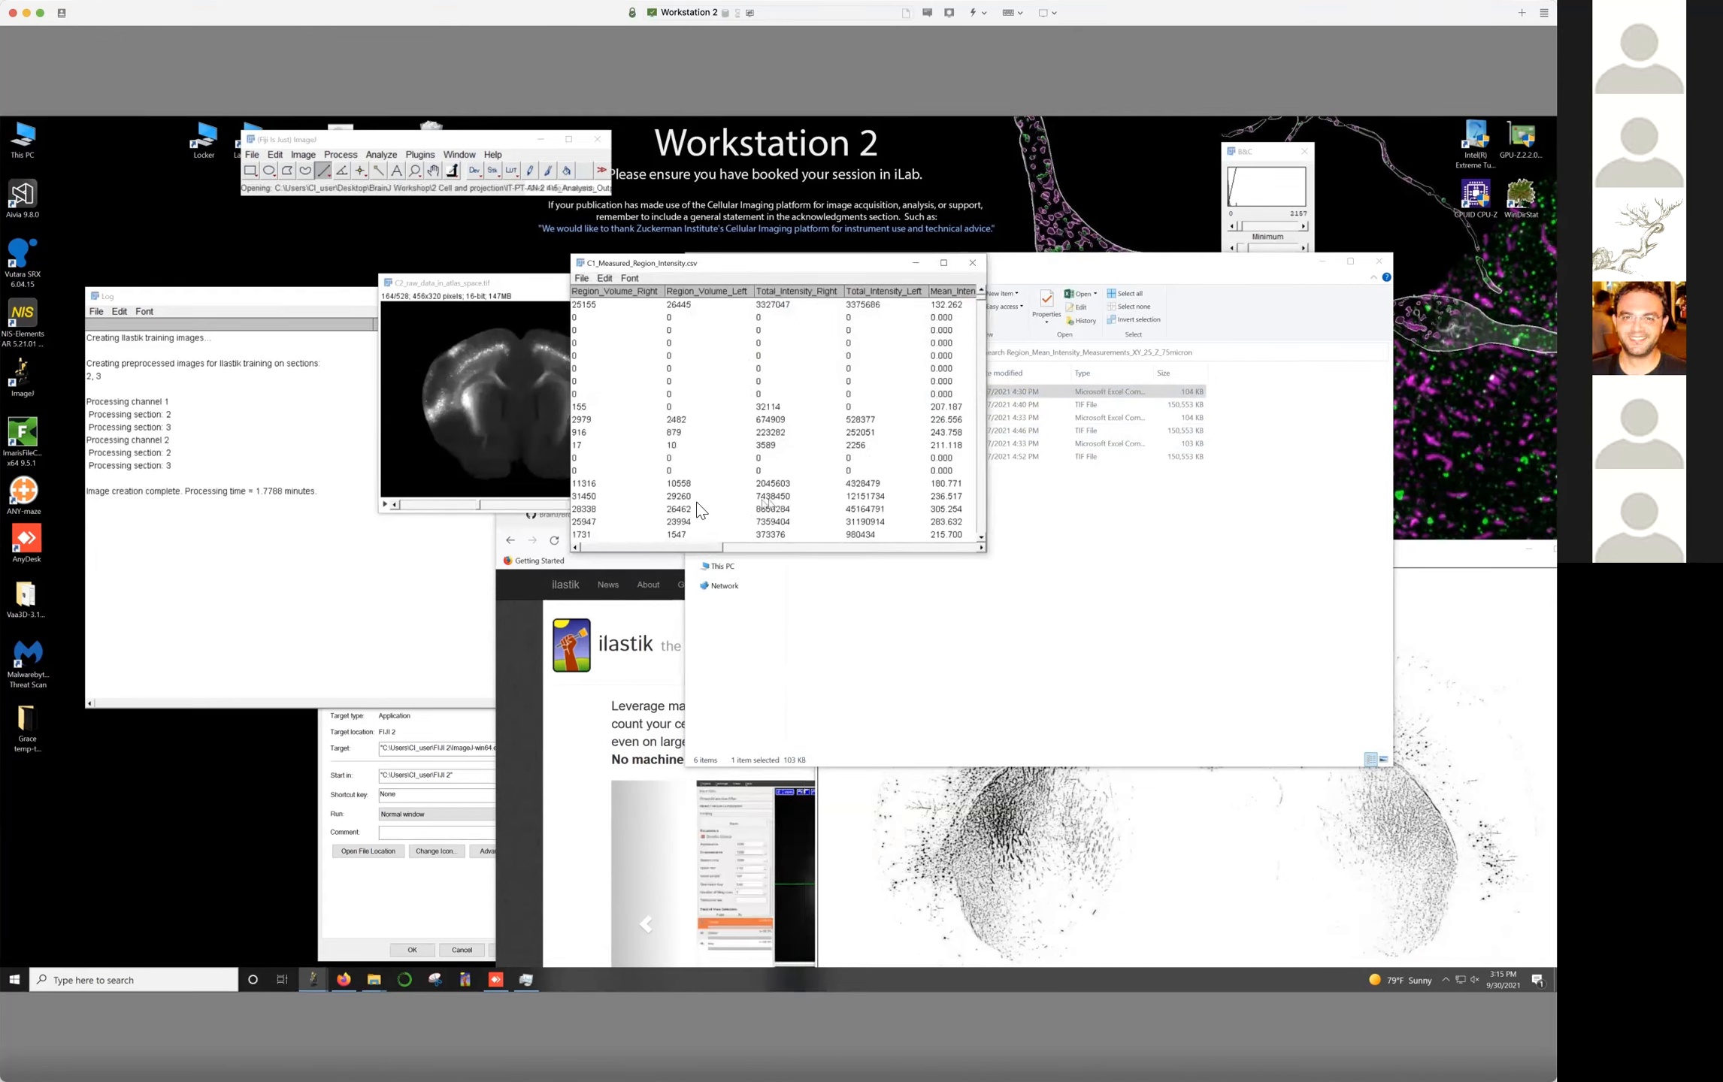
pyautogui.click(977, 258)
# Open C1_Region_Intensity_Heatmap.tif in Fiji, browse to slice 220, and close both it and the C2 raw data stack
pyautogui.moveTo(857, 404); pyautogui.dragTo(427, 179)
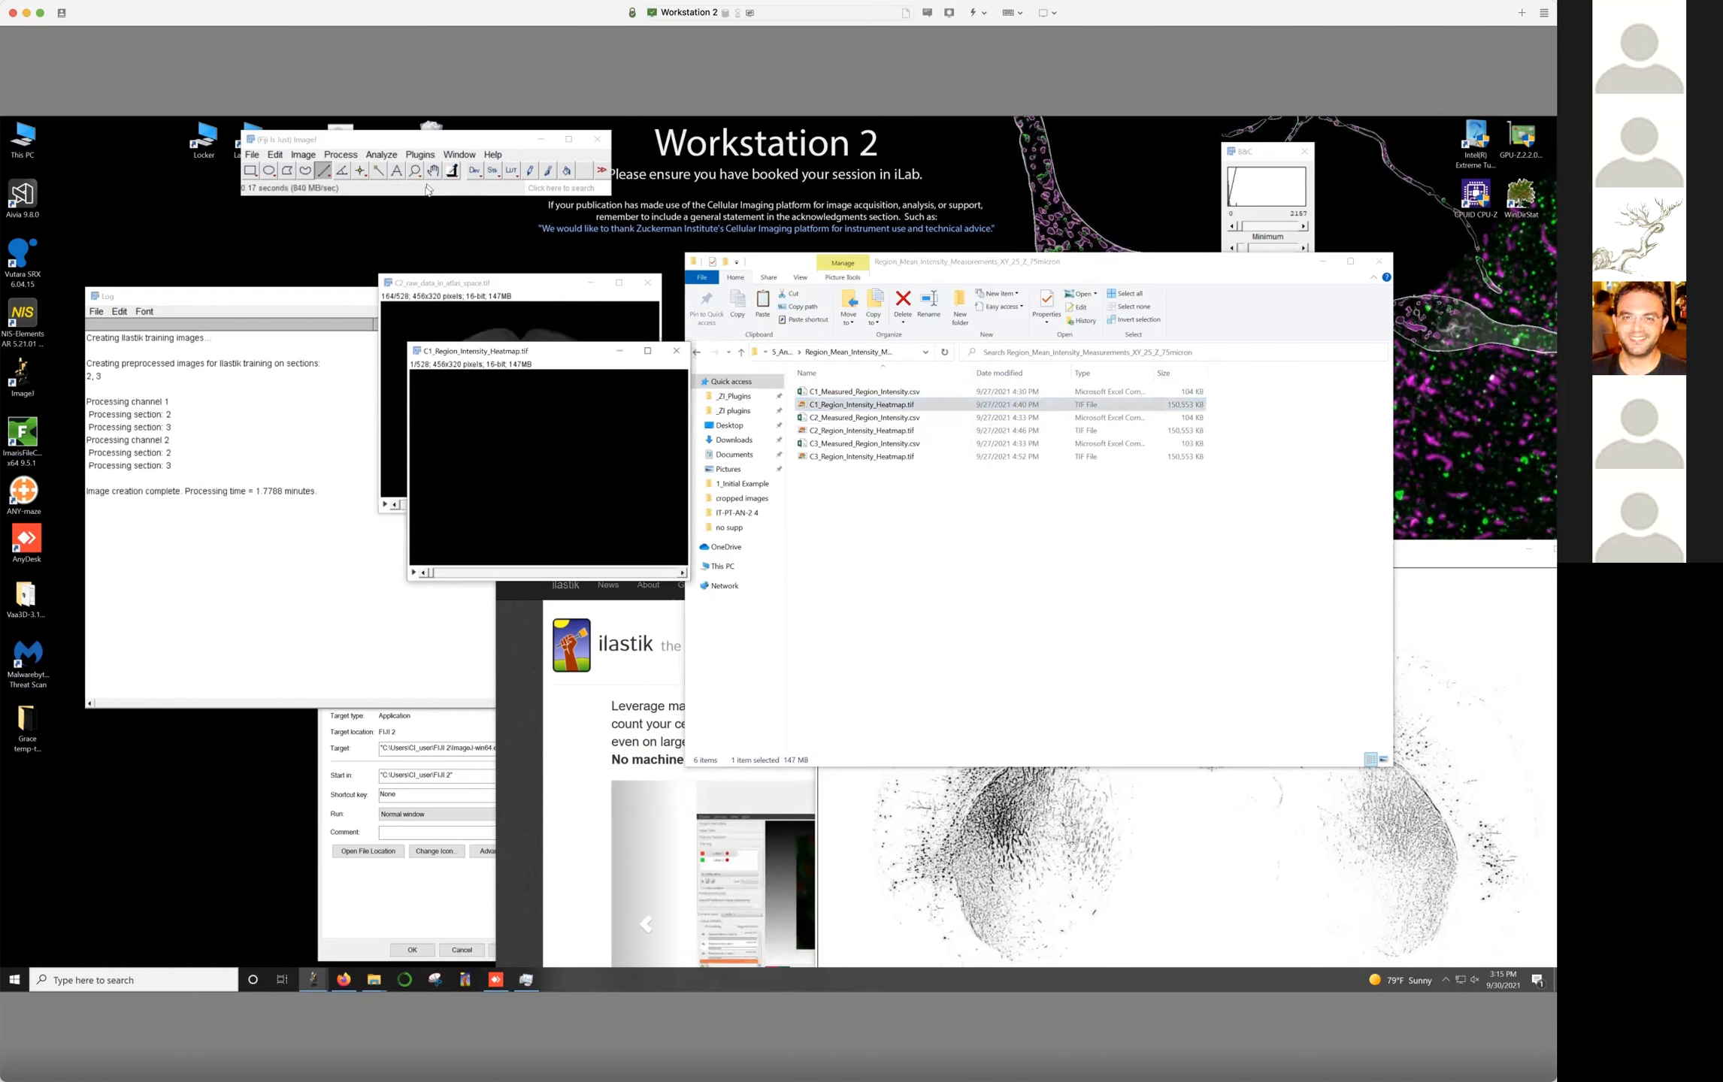
pyautogui.moveTo(457, 572); pyautogui.dragTo(534, 571)
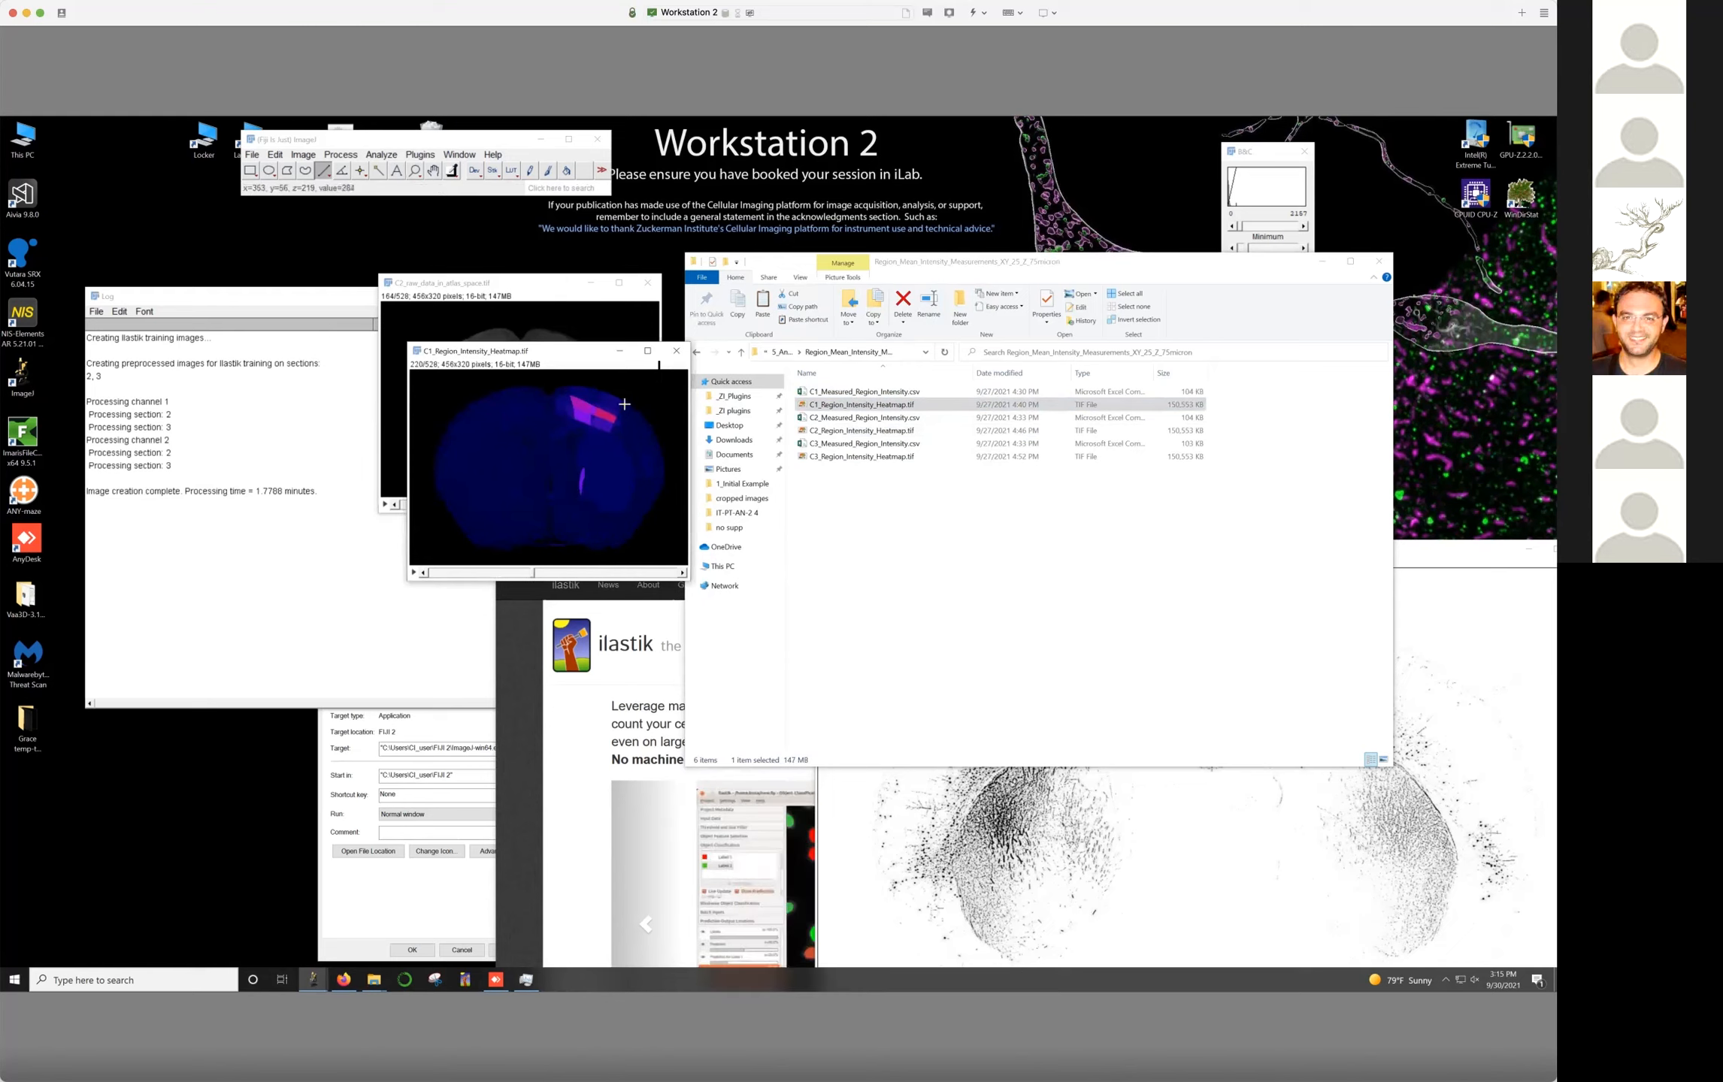
pyautogui.click(675, 352)
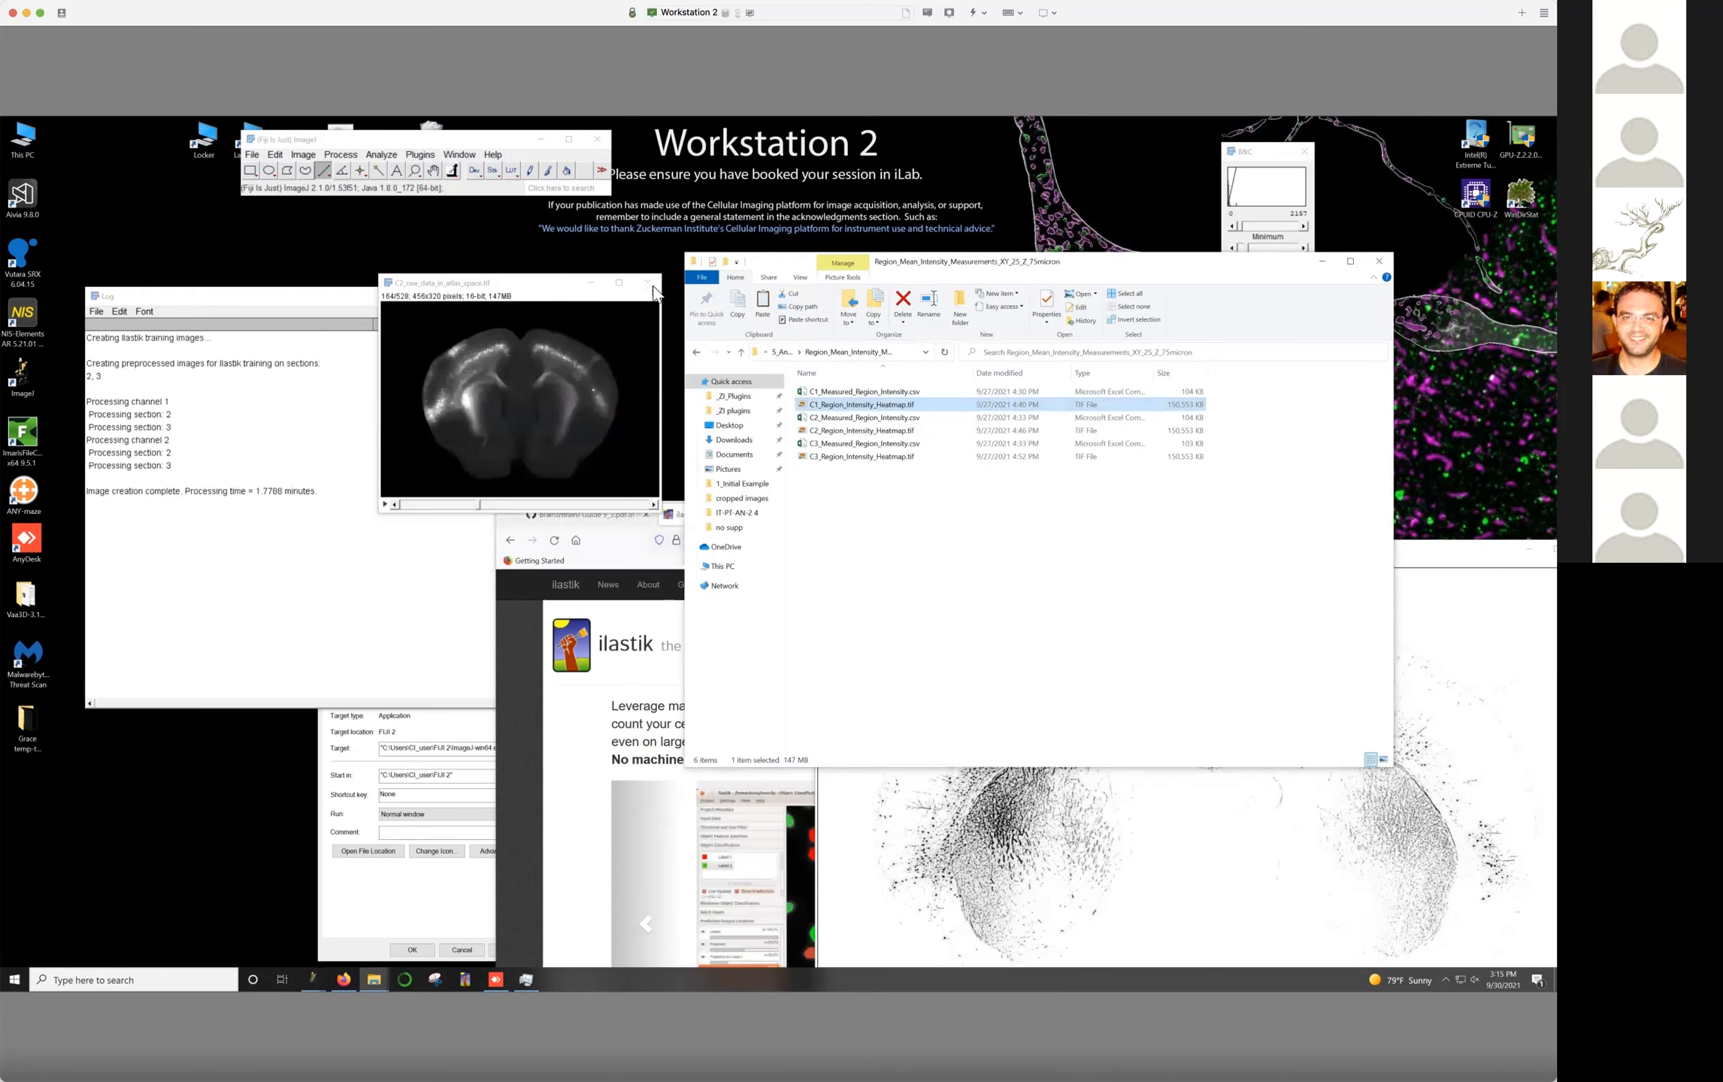
pyautogui.click(651, 285)
pyautogui.click(700, 352)
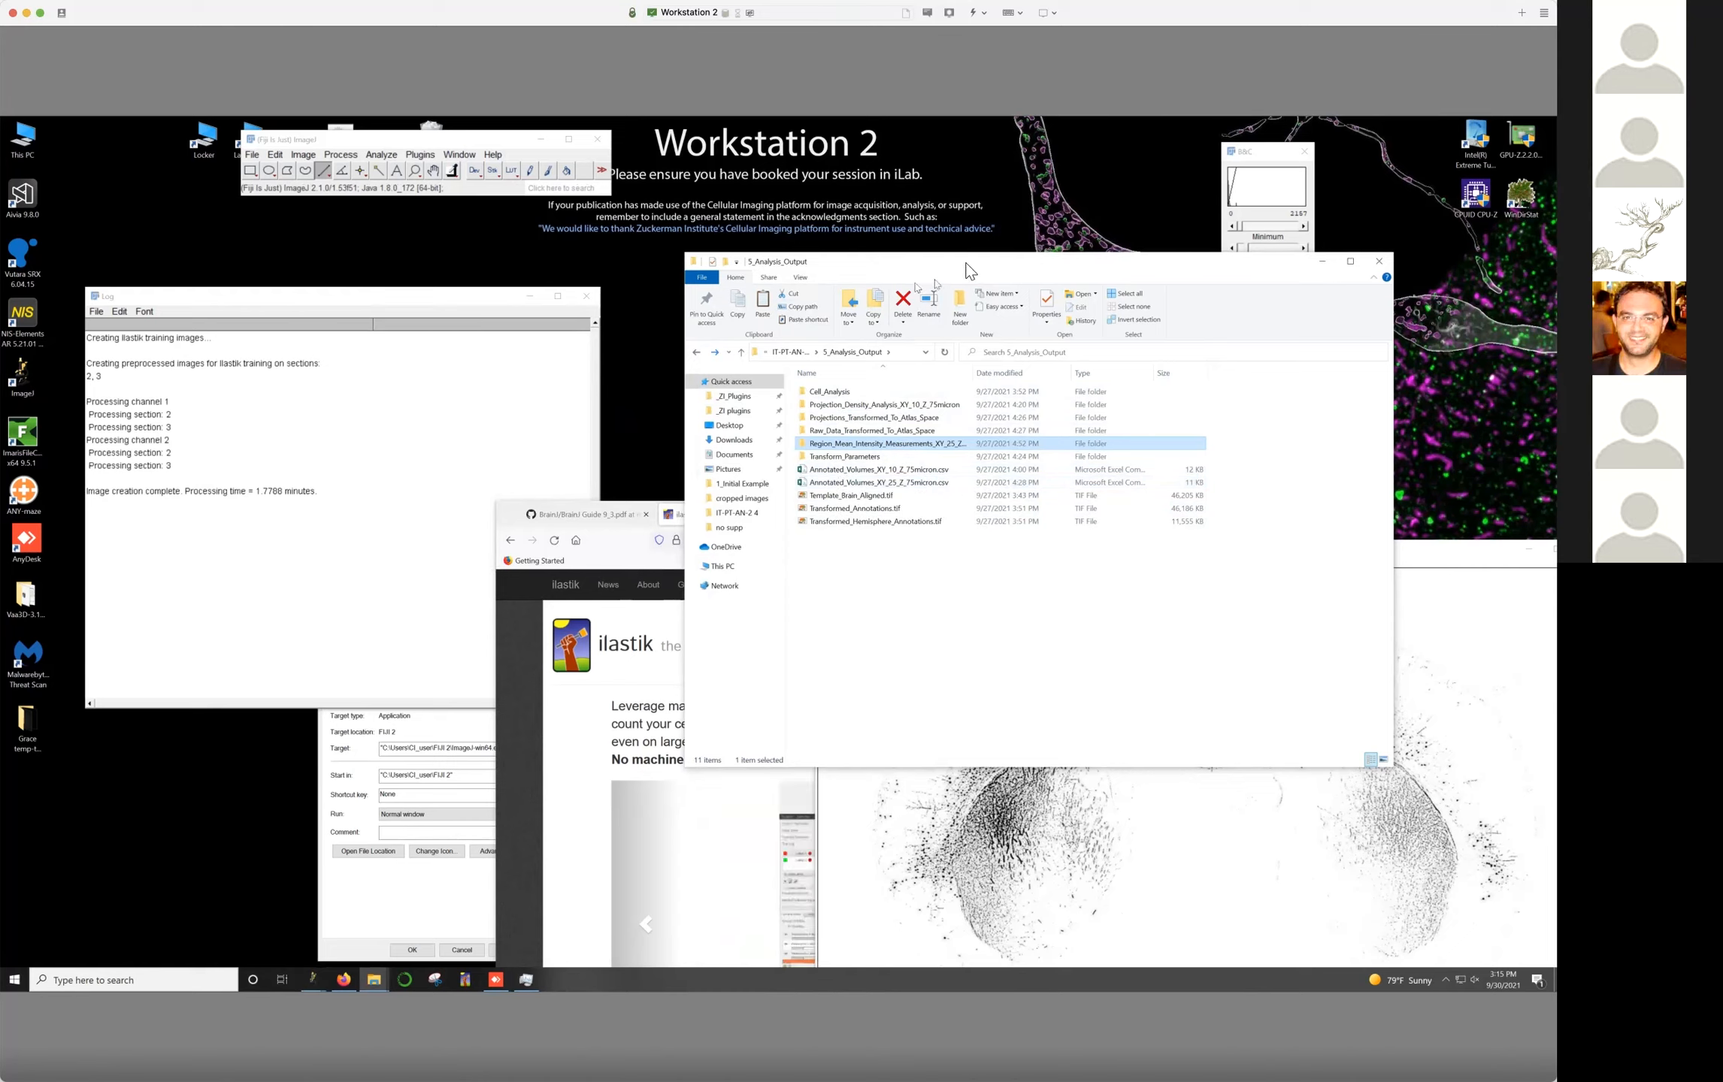
# Open Template.tif from the workshop's ABA_CCF_25_2017 atlas folder in Fiji and browse its slices to the middle of the brain
pyautogui.moveTo(964, 272); pyautogui.dragTo(860, 303)
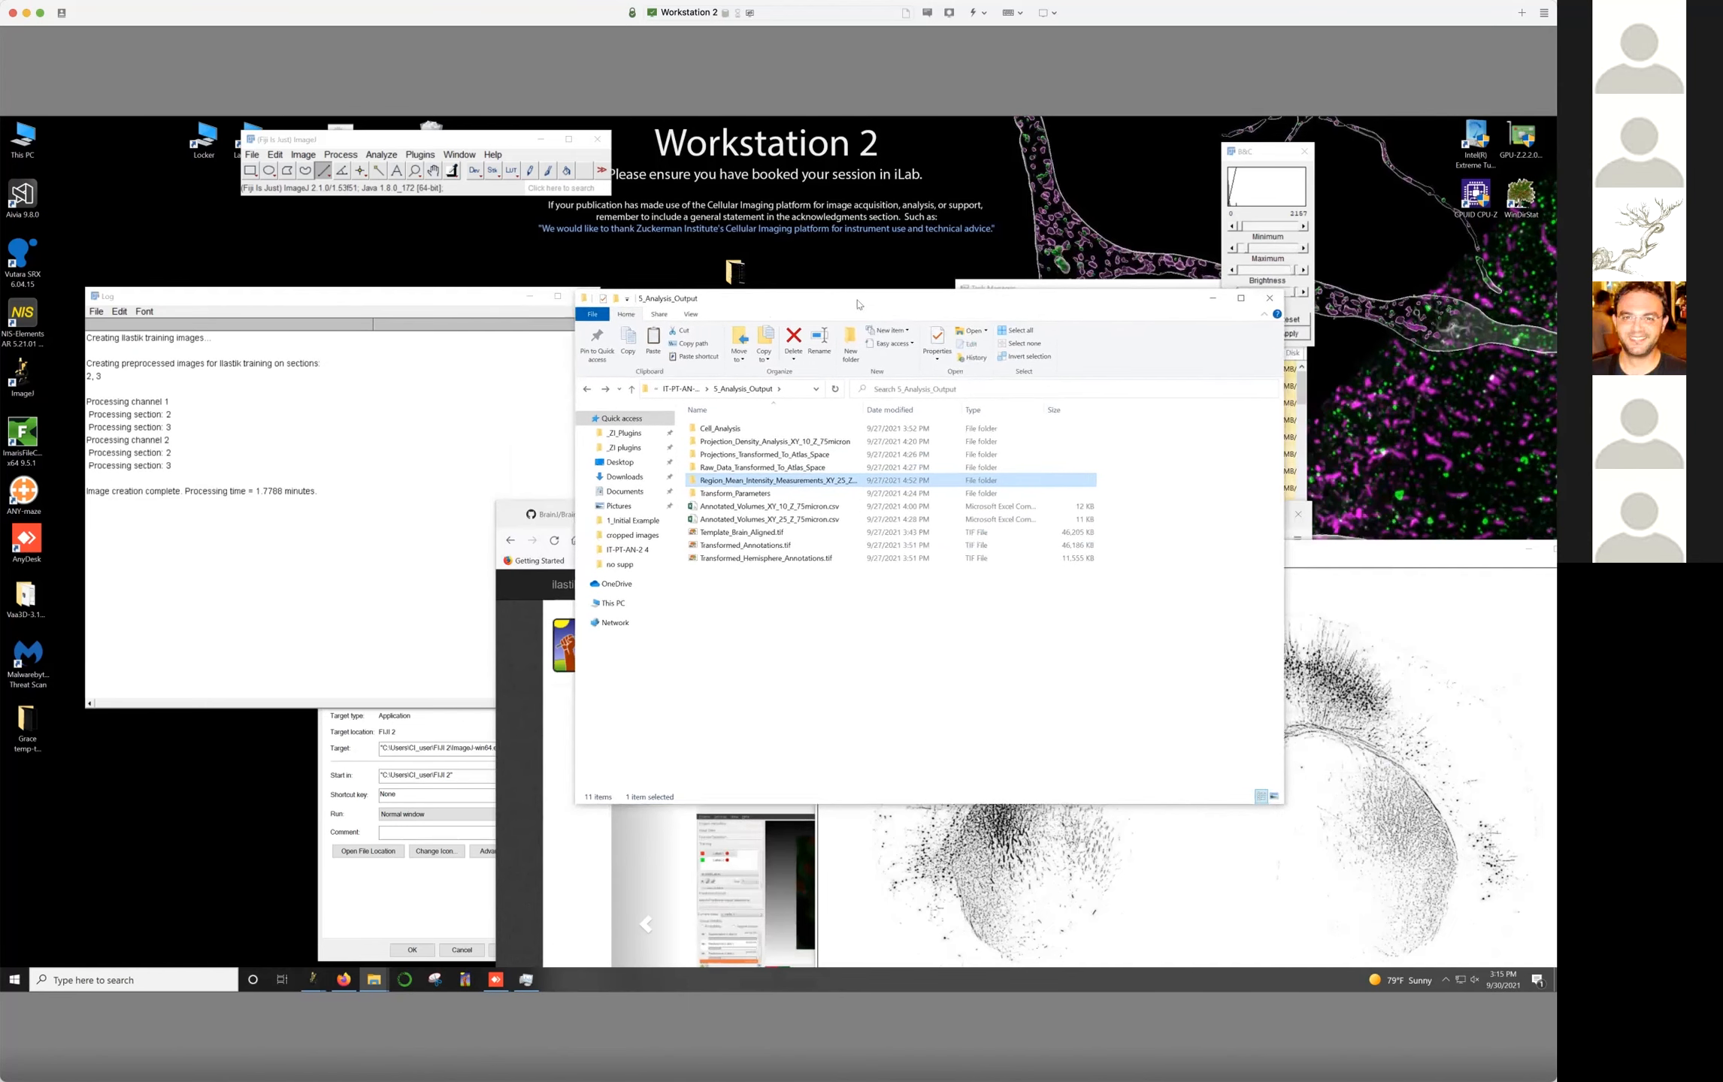
pyautogui.doubleClick(733, 275)
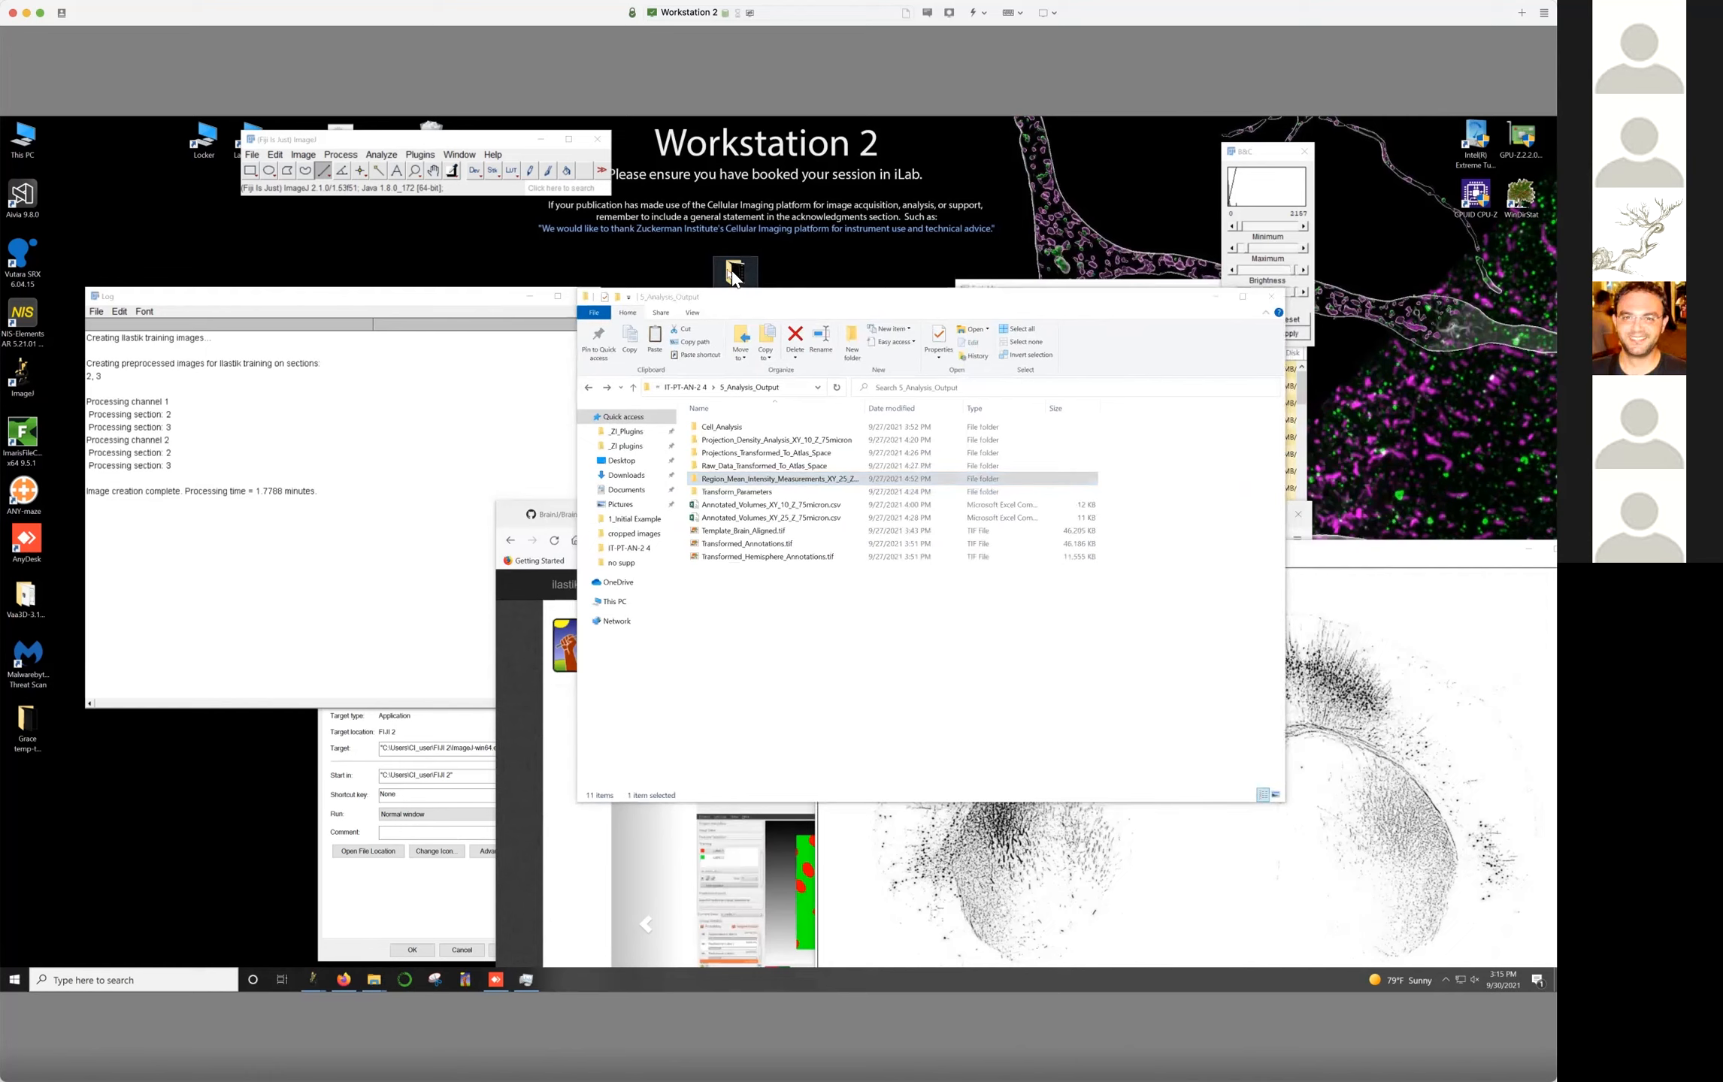
pyautogui.doubleClick(746, 494)
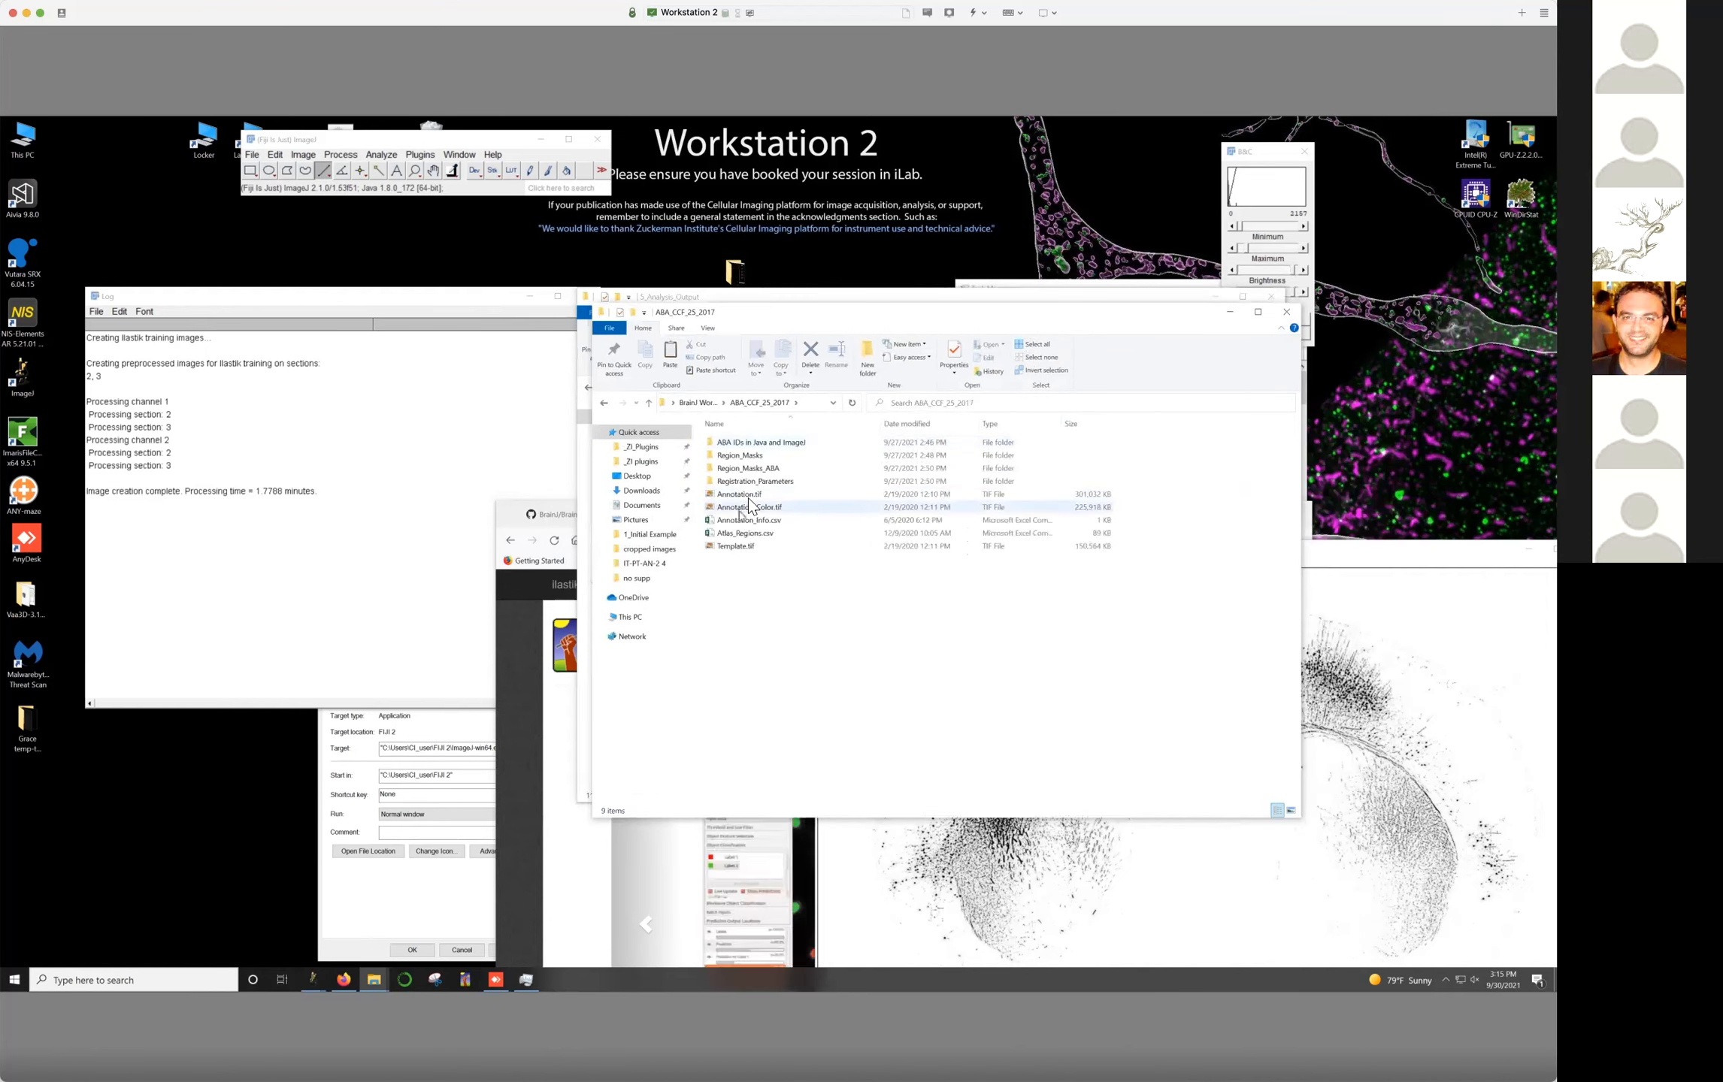
pyautogui.moveTo(736, 546); pyautogui.dragTo(388, 189)
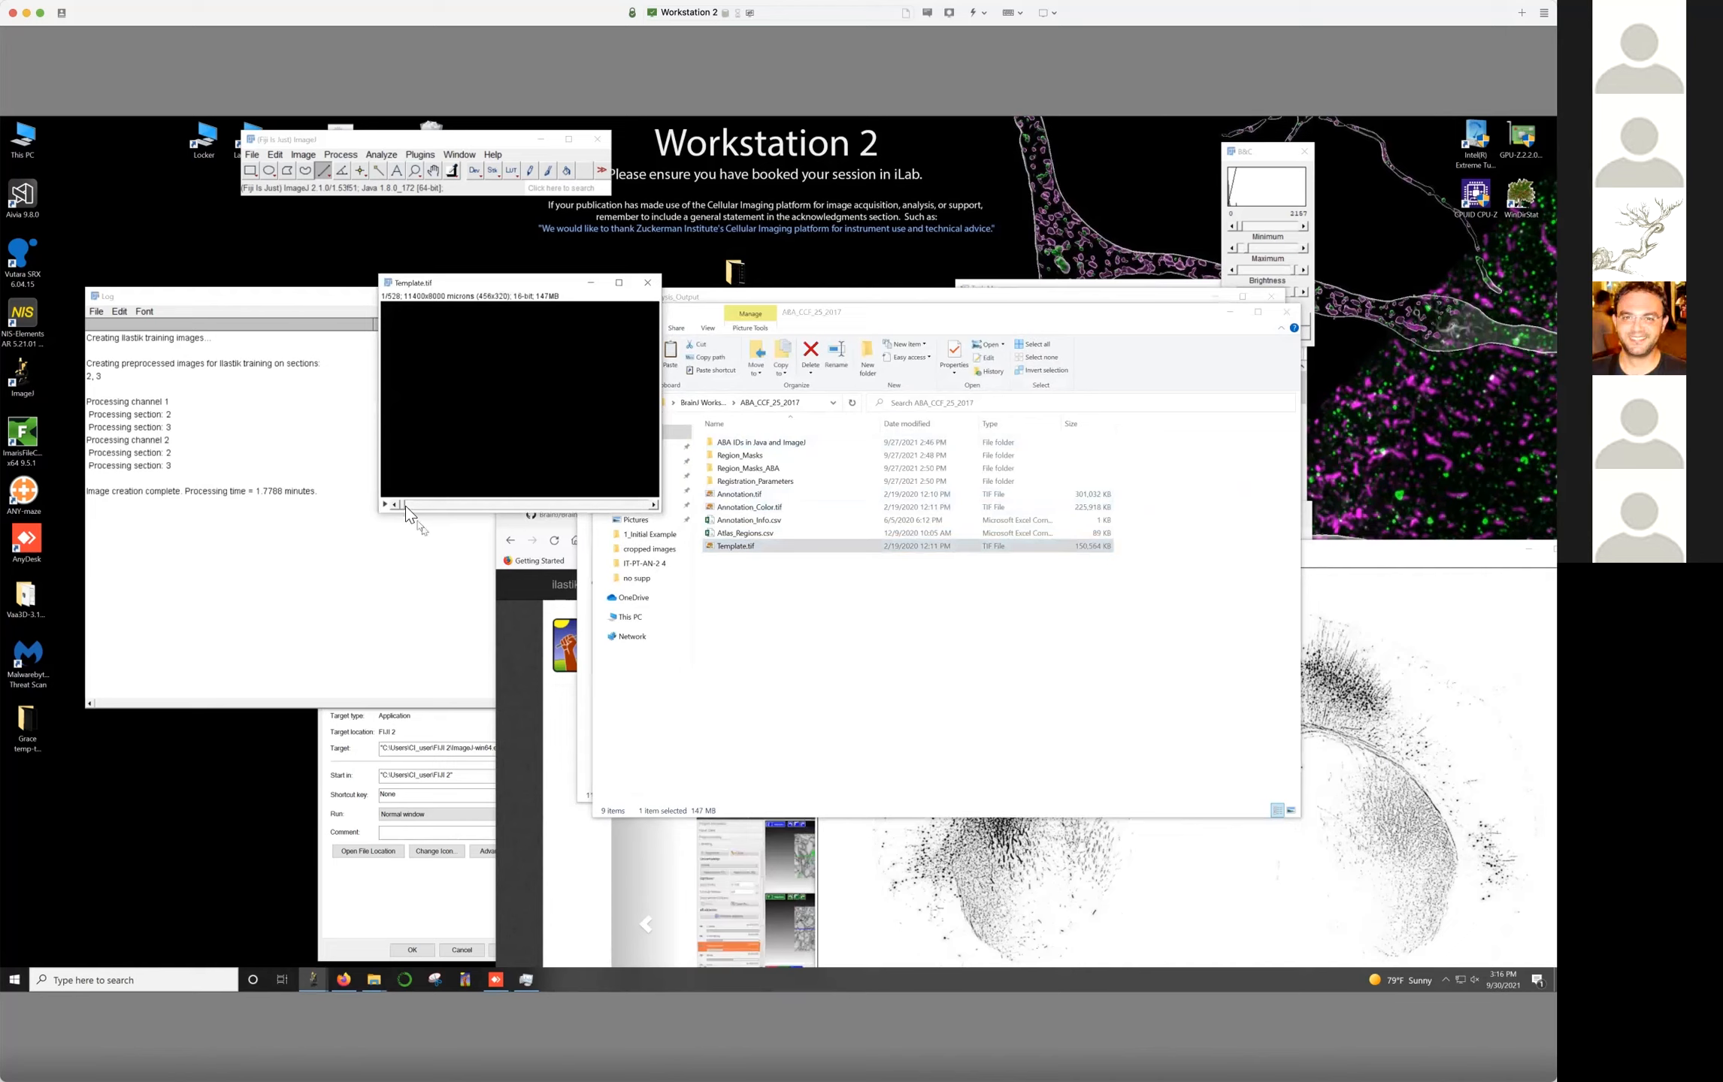
pyautogui.moveTo(407, 505); pyautogui.dragTo(541, 506)
# Open Annotation_Color.tif from the ABA_CCF_25_2017 folder in Fiji and browse its colored region slices to the middle of the brain
pyautogui.moveTo(748, 508); pyautogui.dragTo(411, 194)
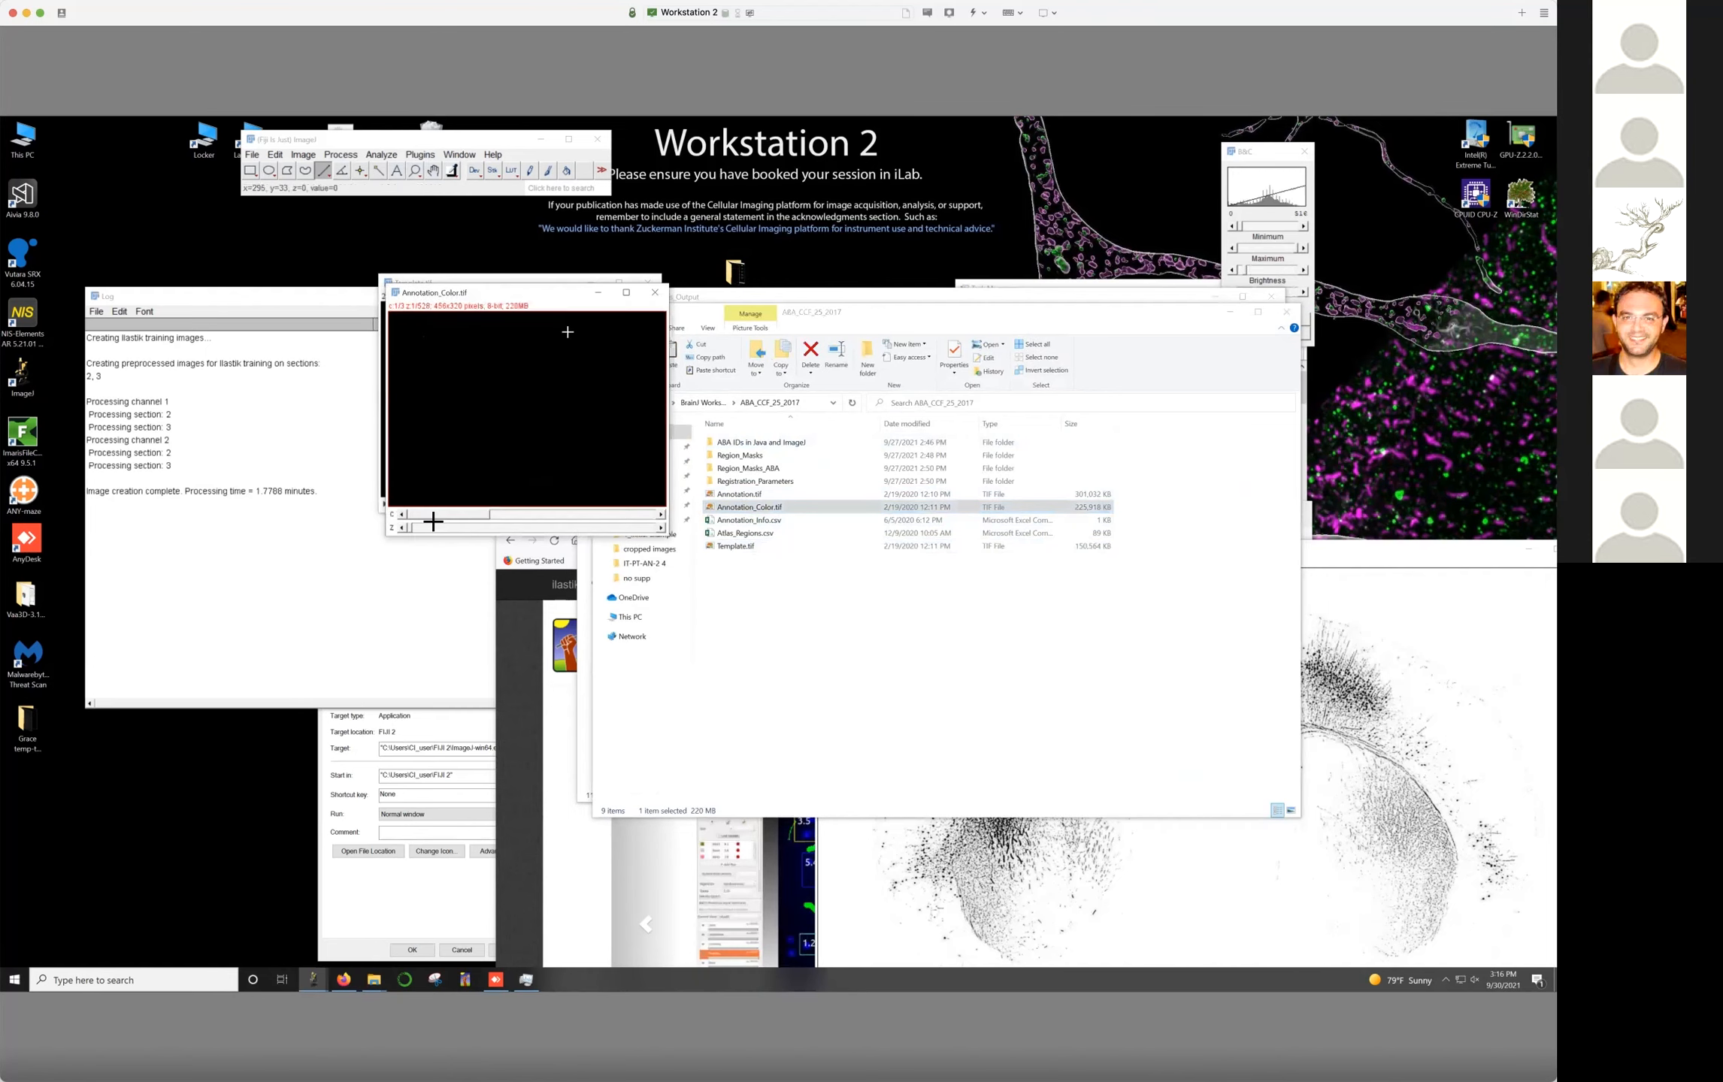
pyautogui.moveTo(408, 528)
pyautogui.mouseDown()
pyautogui.moveTo(592, 526)
pyautogui.moveTo(531, 530)
pyautogui.mouseUp()
pyautogui.click(829, 606)
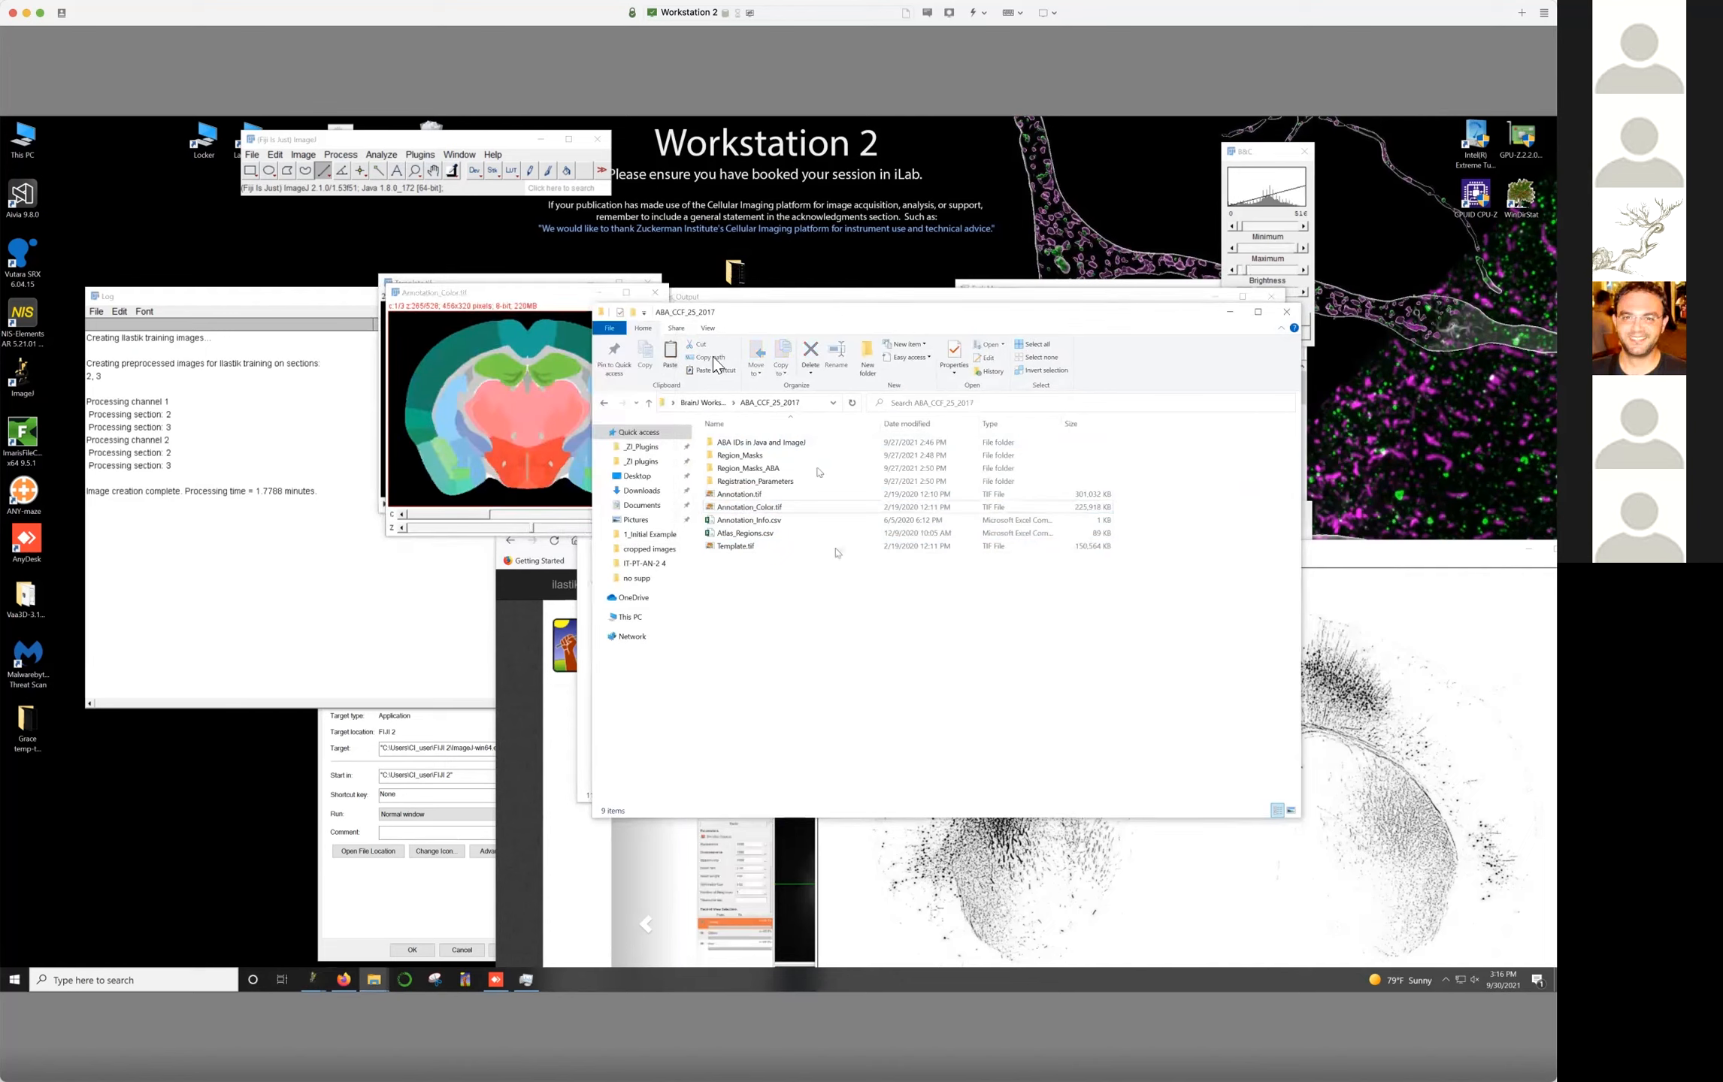
# Start BrainJ's Registration and Atlas Analysis batch process and set the template/annotation directory to YKim_Enhanced_25_2019 in the BrainJ Workshop folder
pyautogui.click(602, 404)
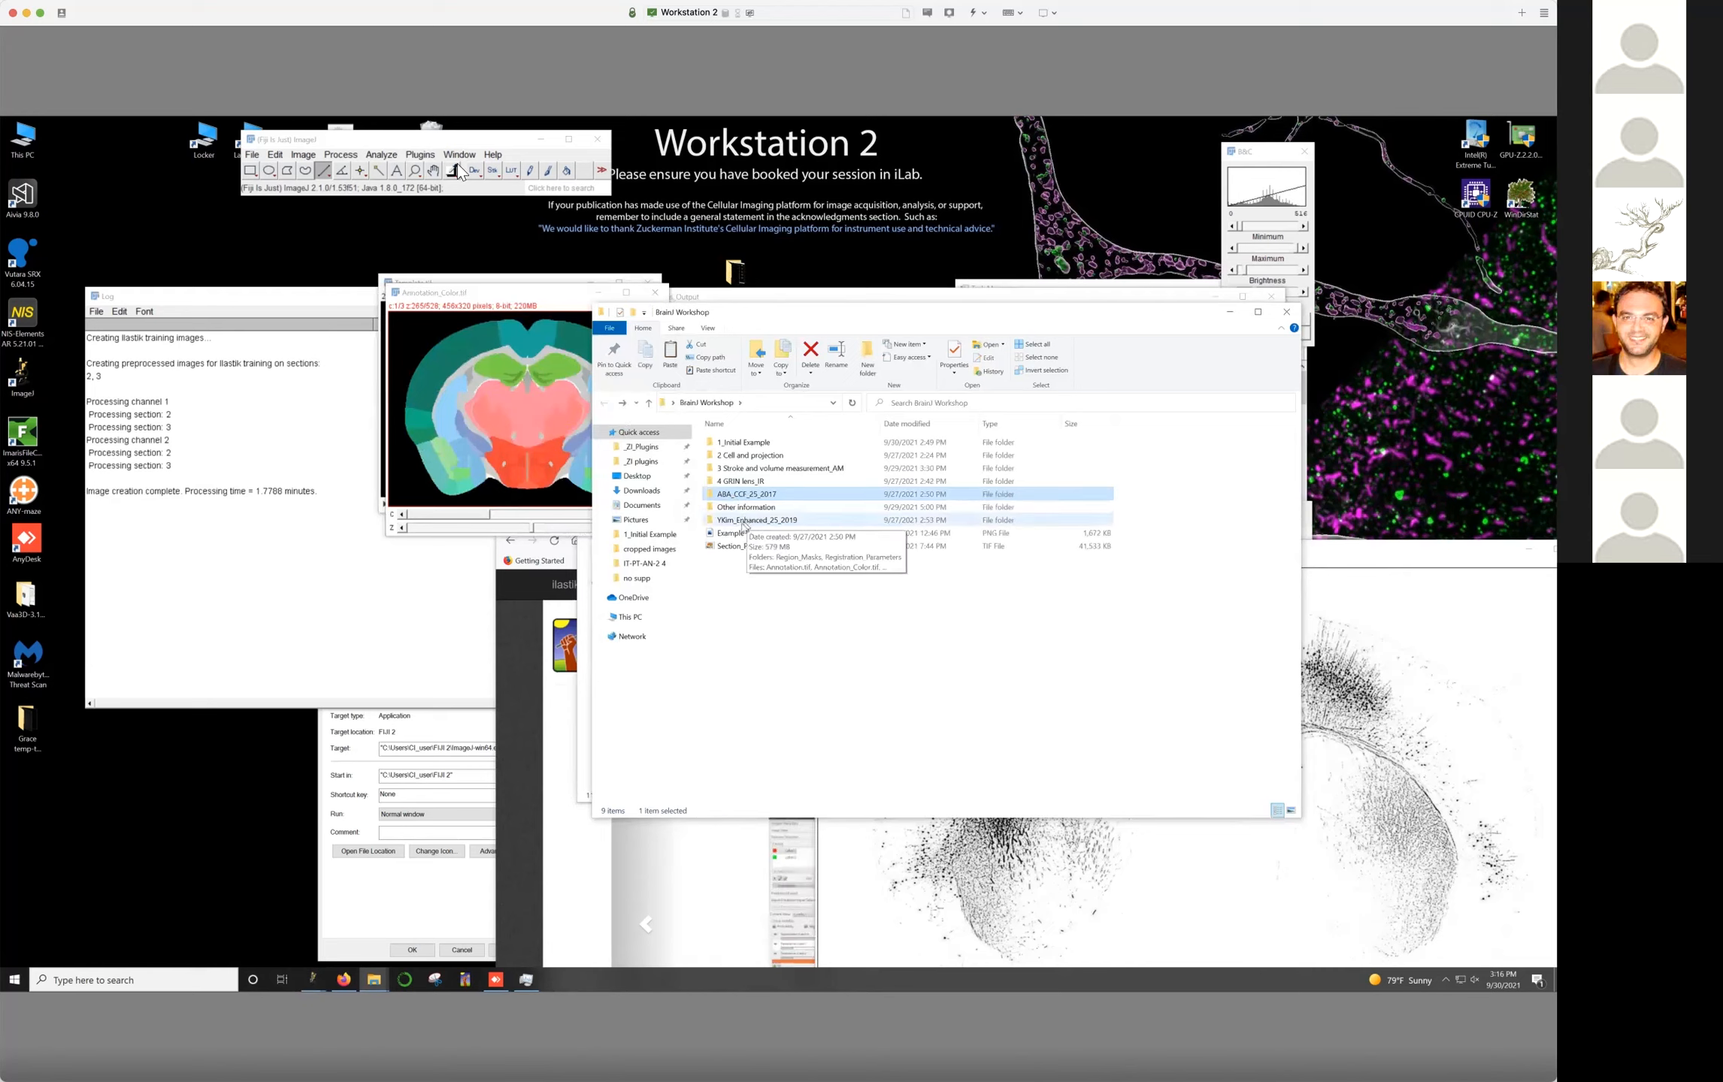
pyautogui.click(422, 154)
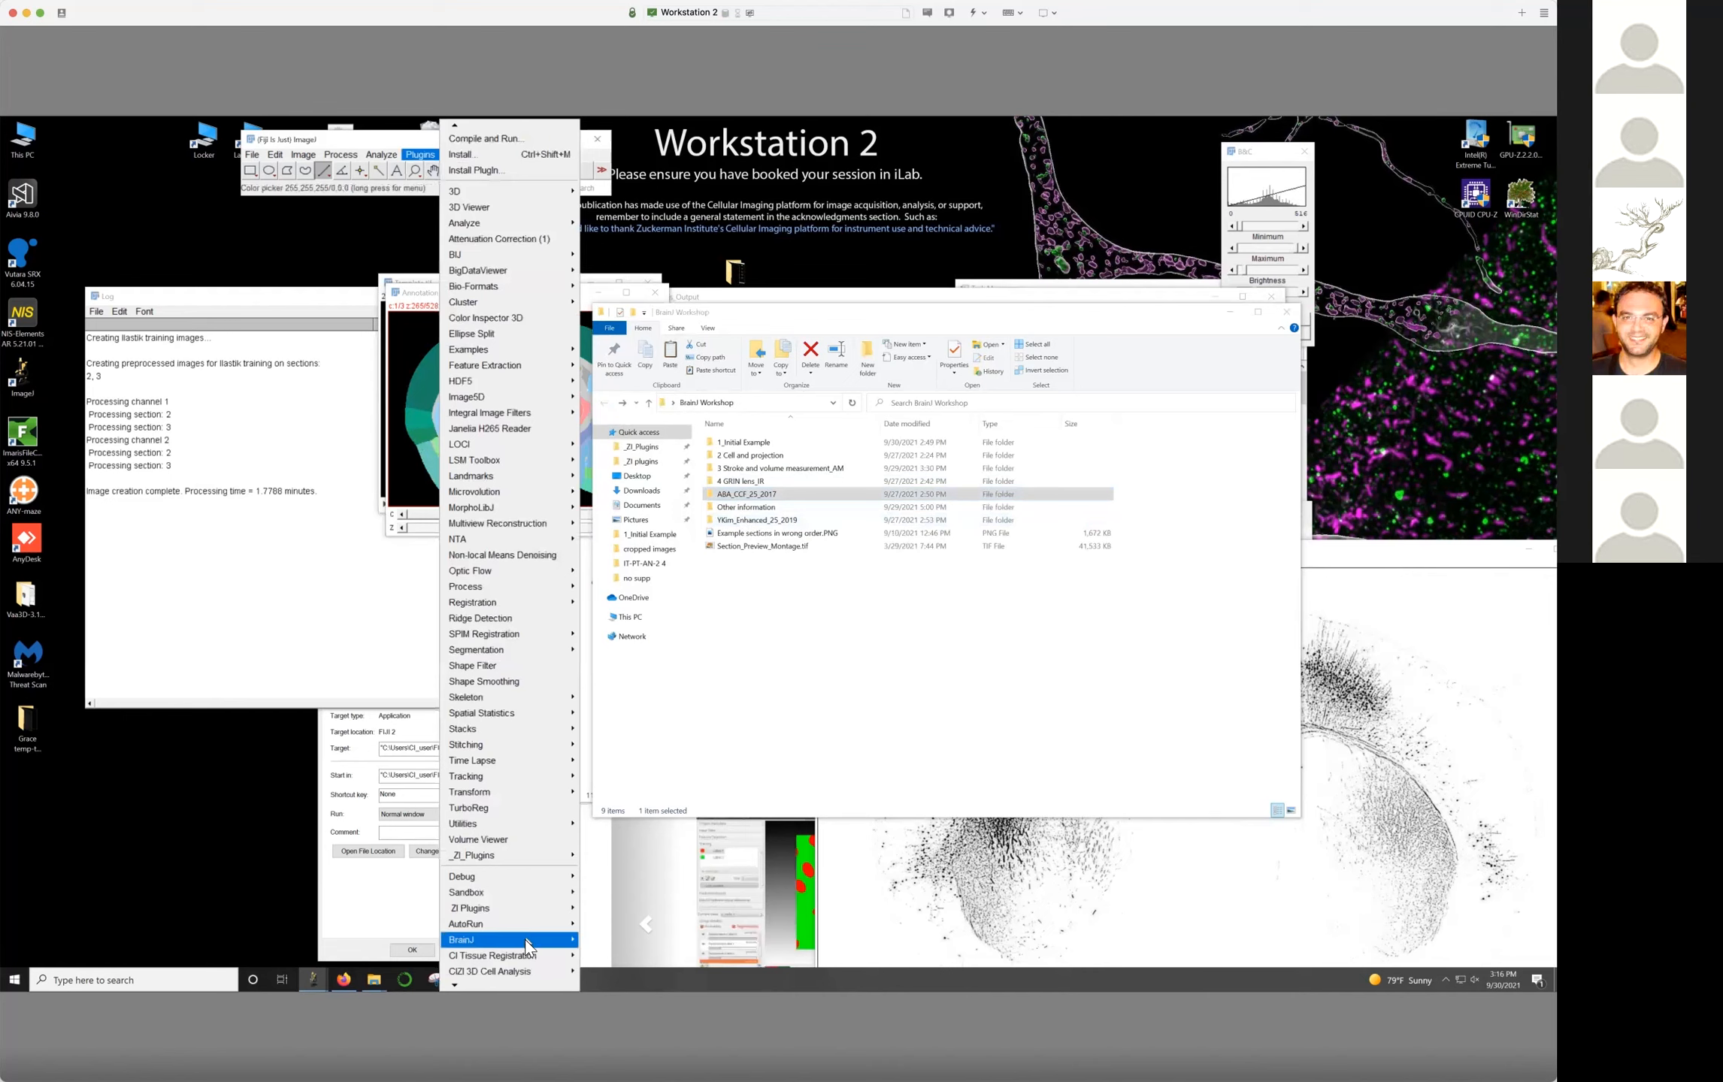
pyautogui.moveTo(536, 940)
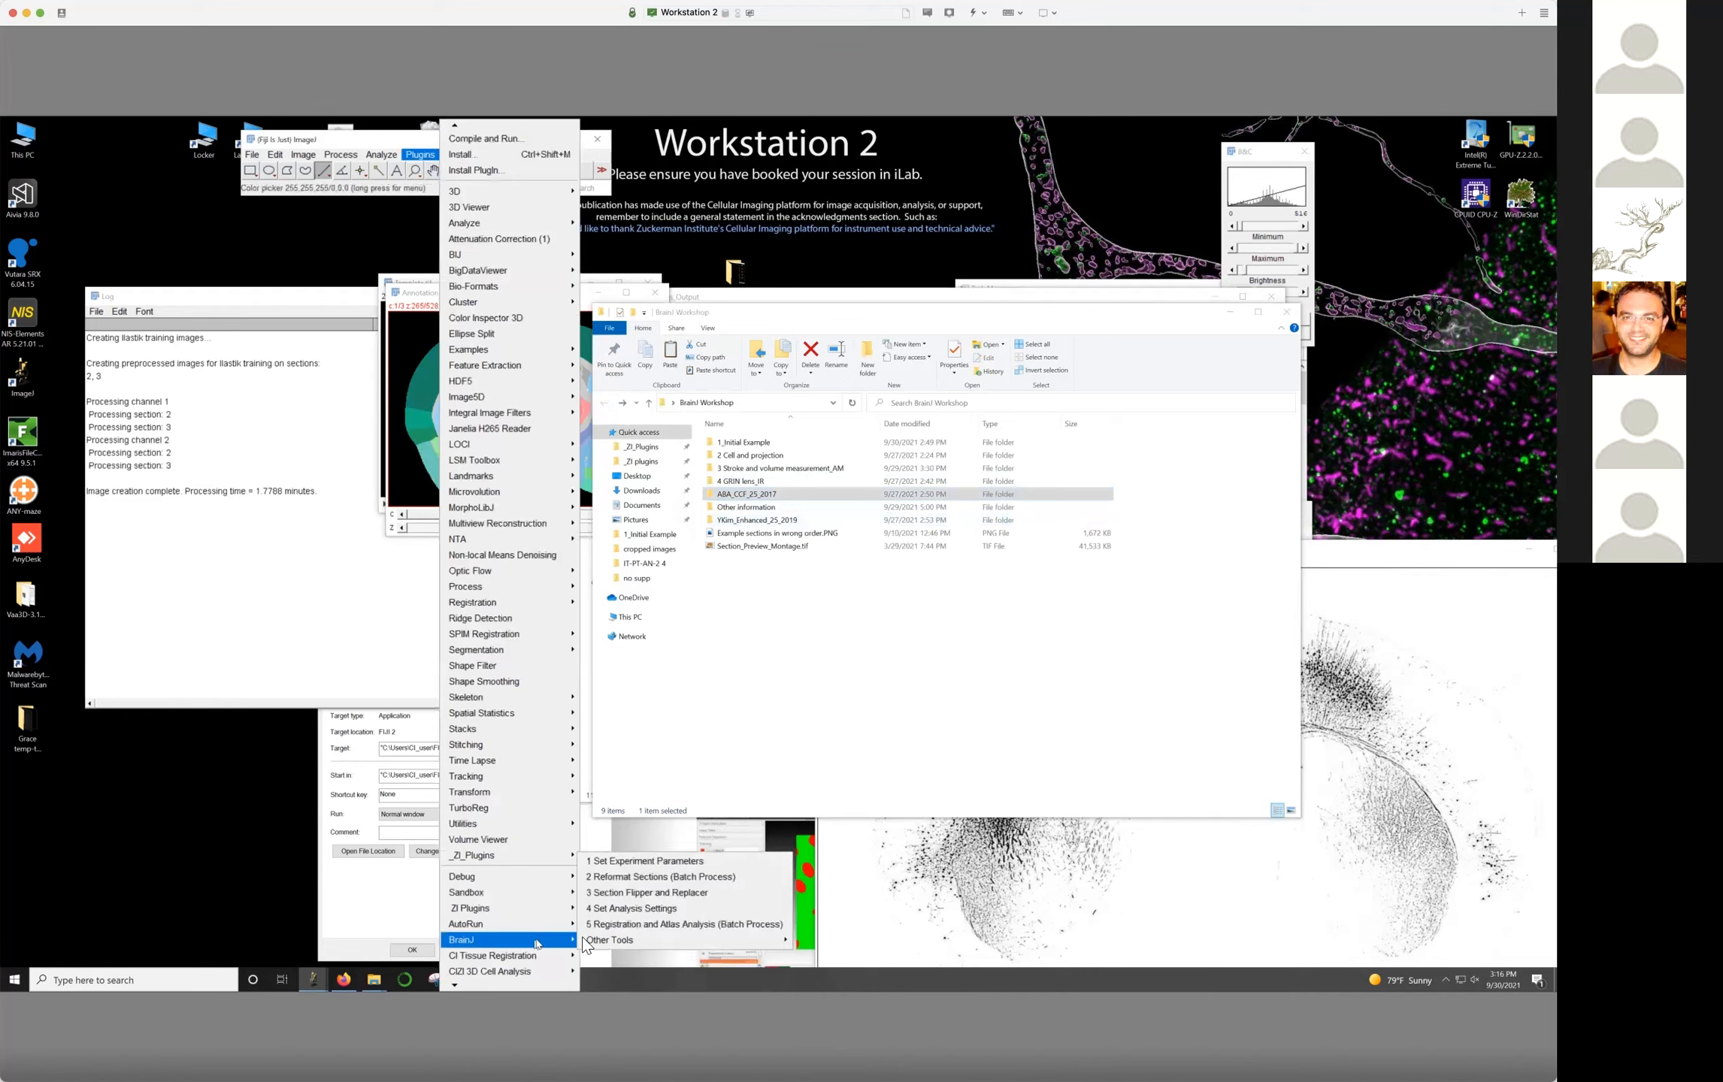
pyautogui.click(628, 931)
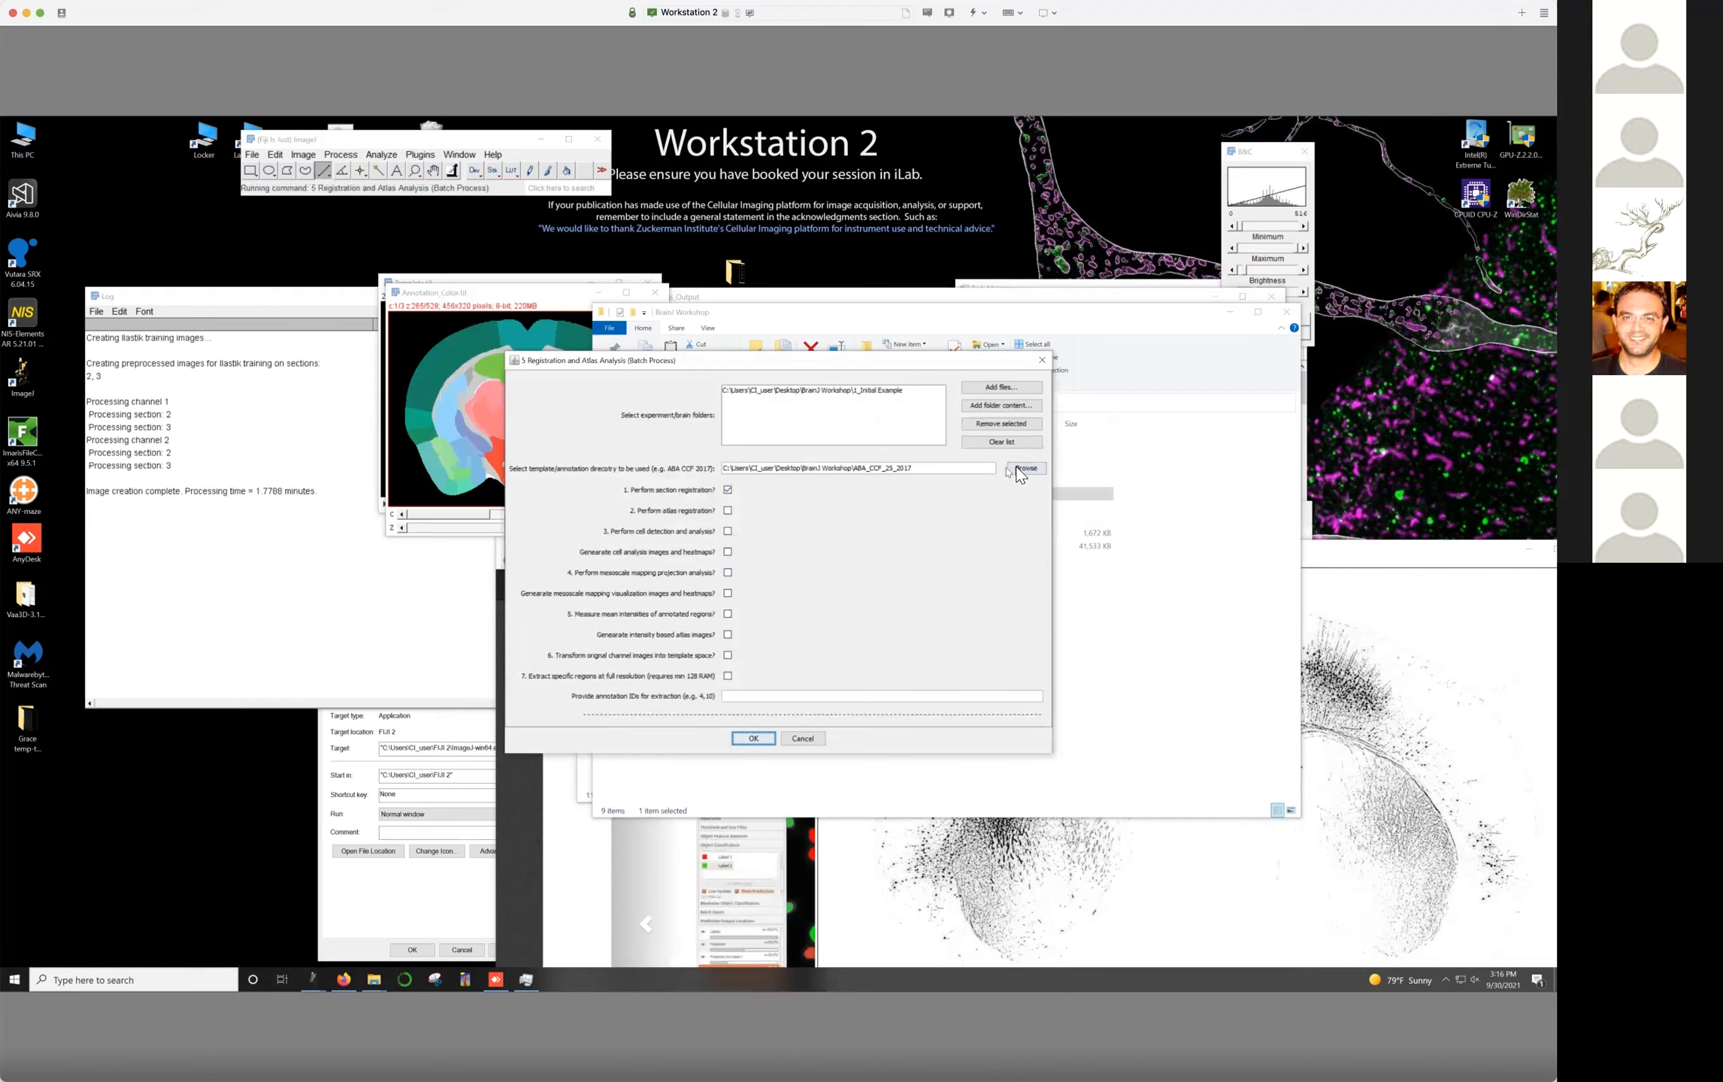
pyautogui.click(1025, 468)
pyautogui.click(701, 523)
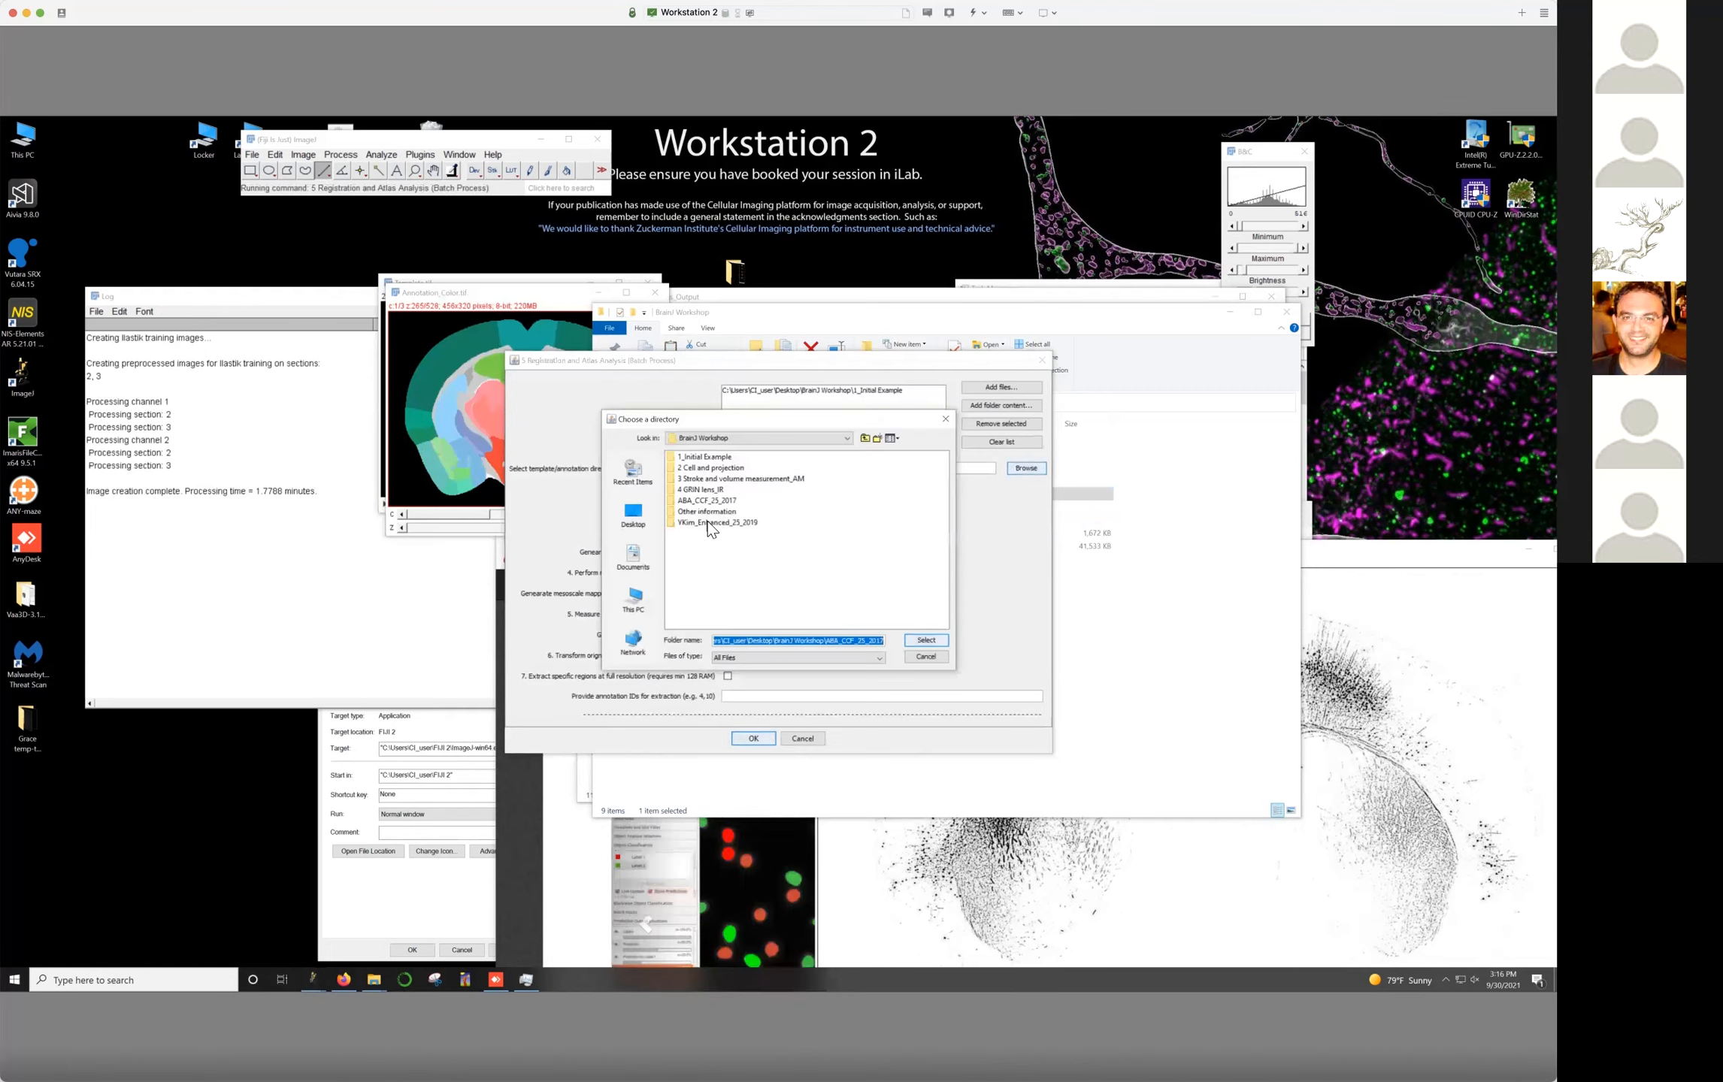
pyautogui.click(926, 640)
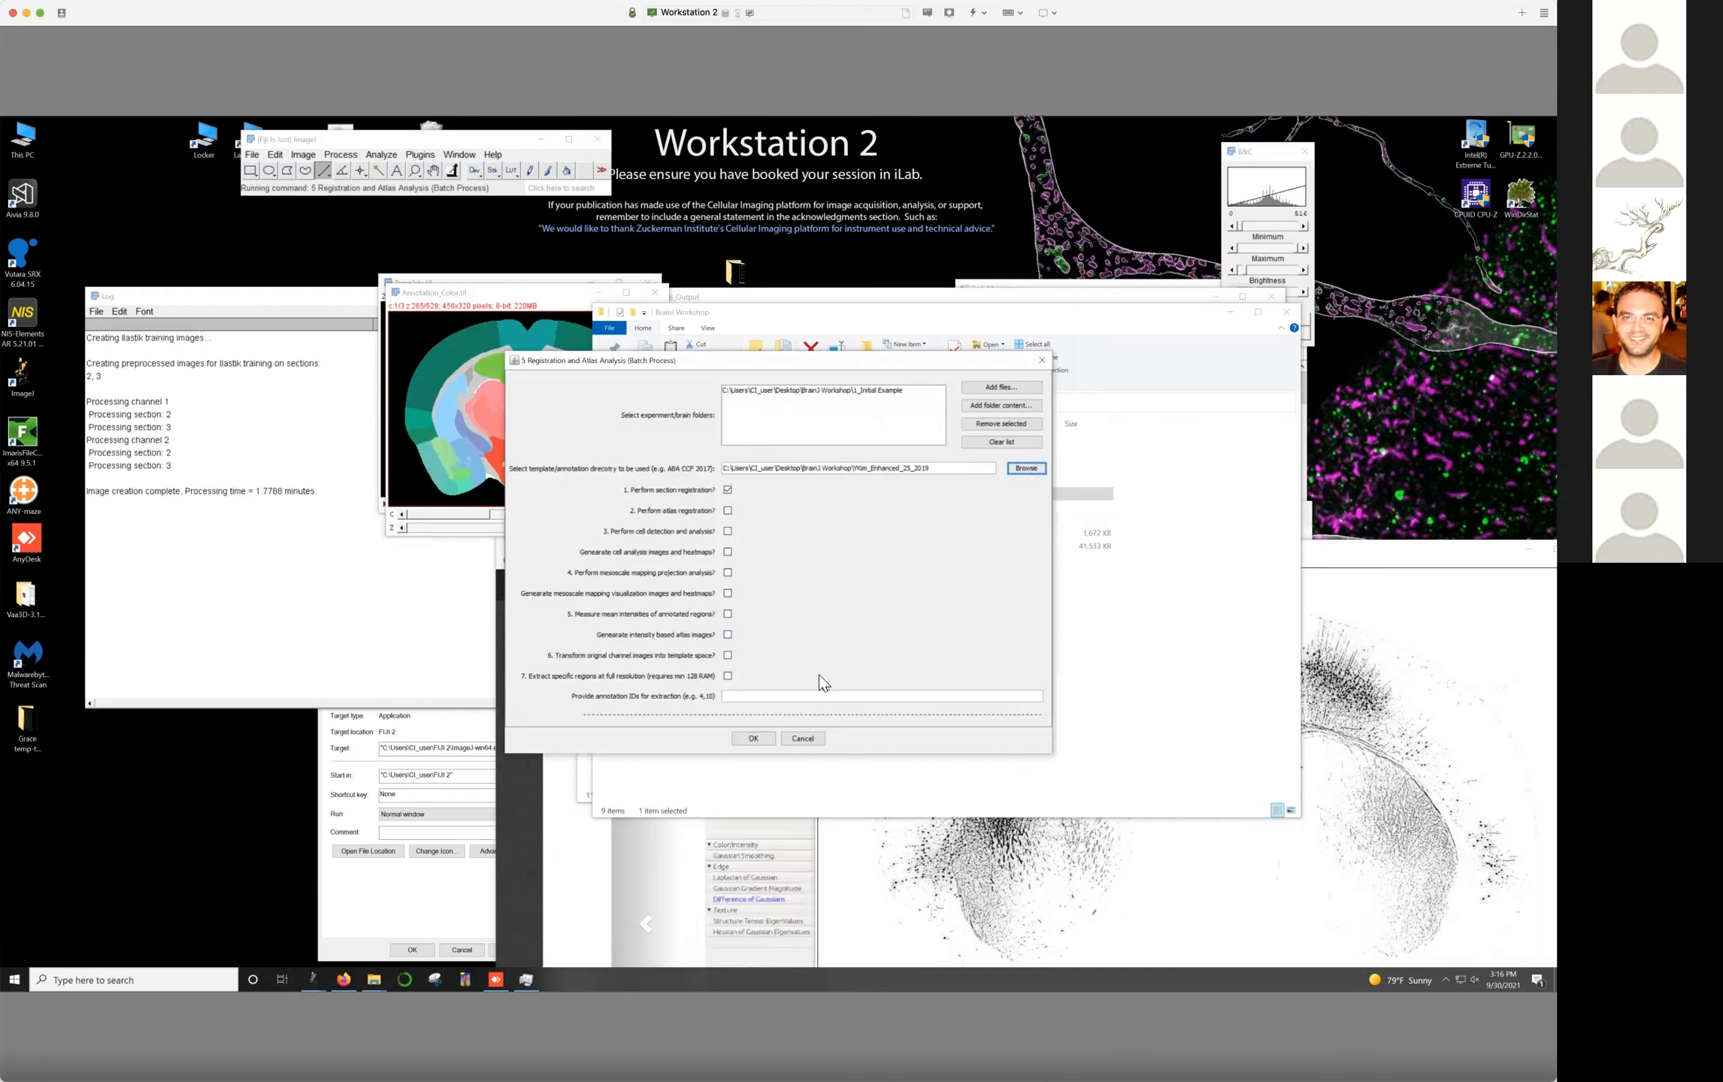
# Cancel the batch process setup and rename the 5_Analysis_Output folder inside IT-PT-AN-2 4 to "5_Analysis_Output ABA"
pyautogui.click(803, 738)
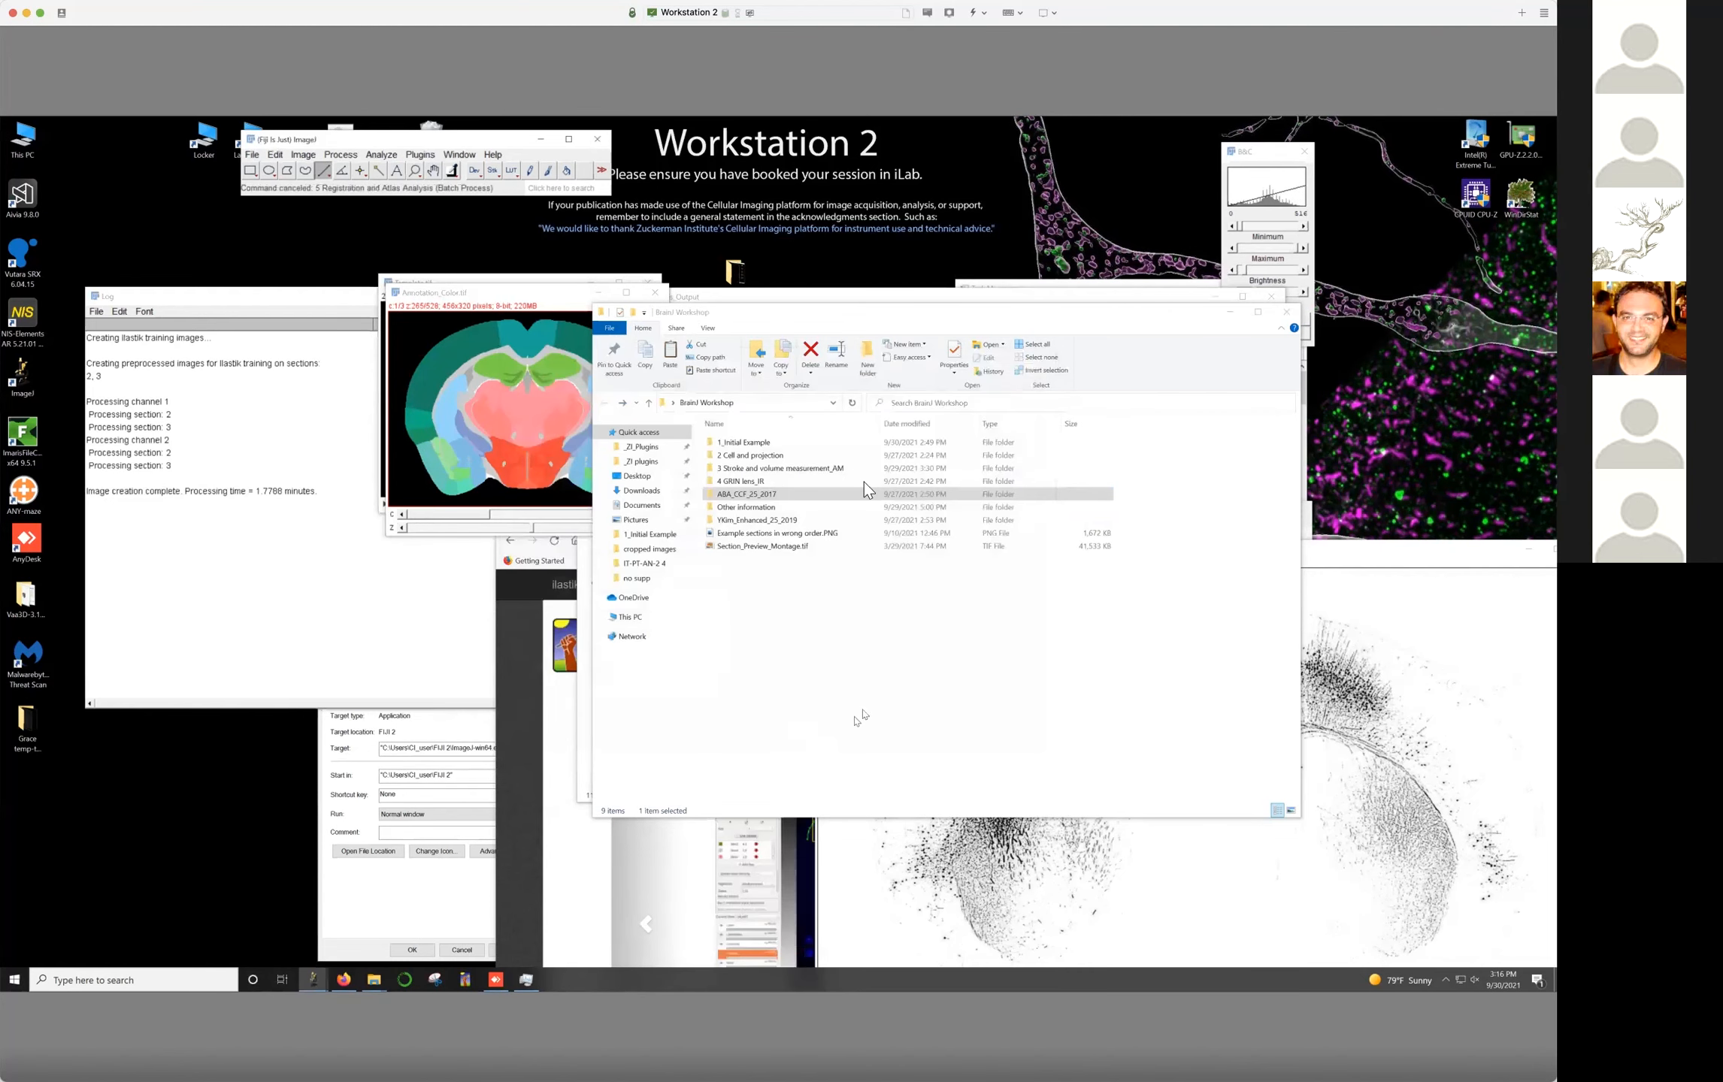
pyautogui.doubleClick(742, 455)
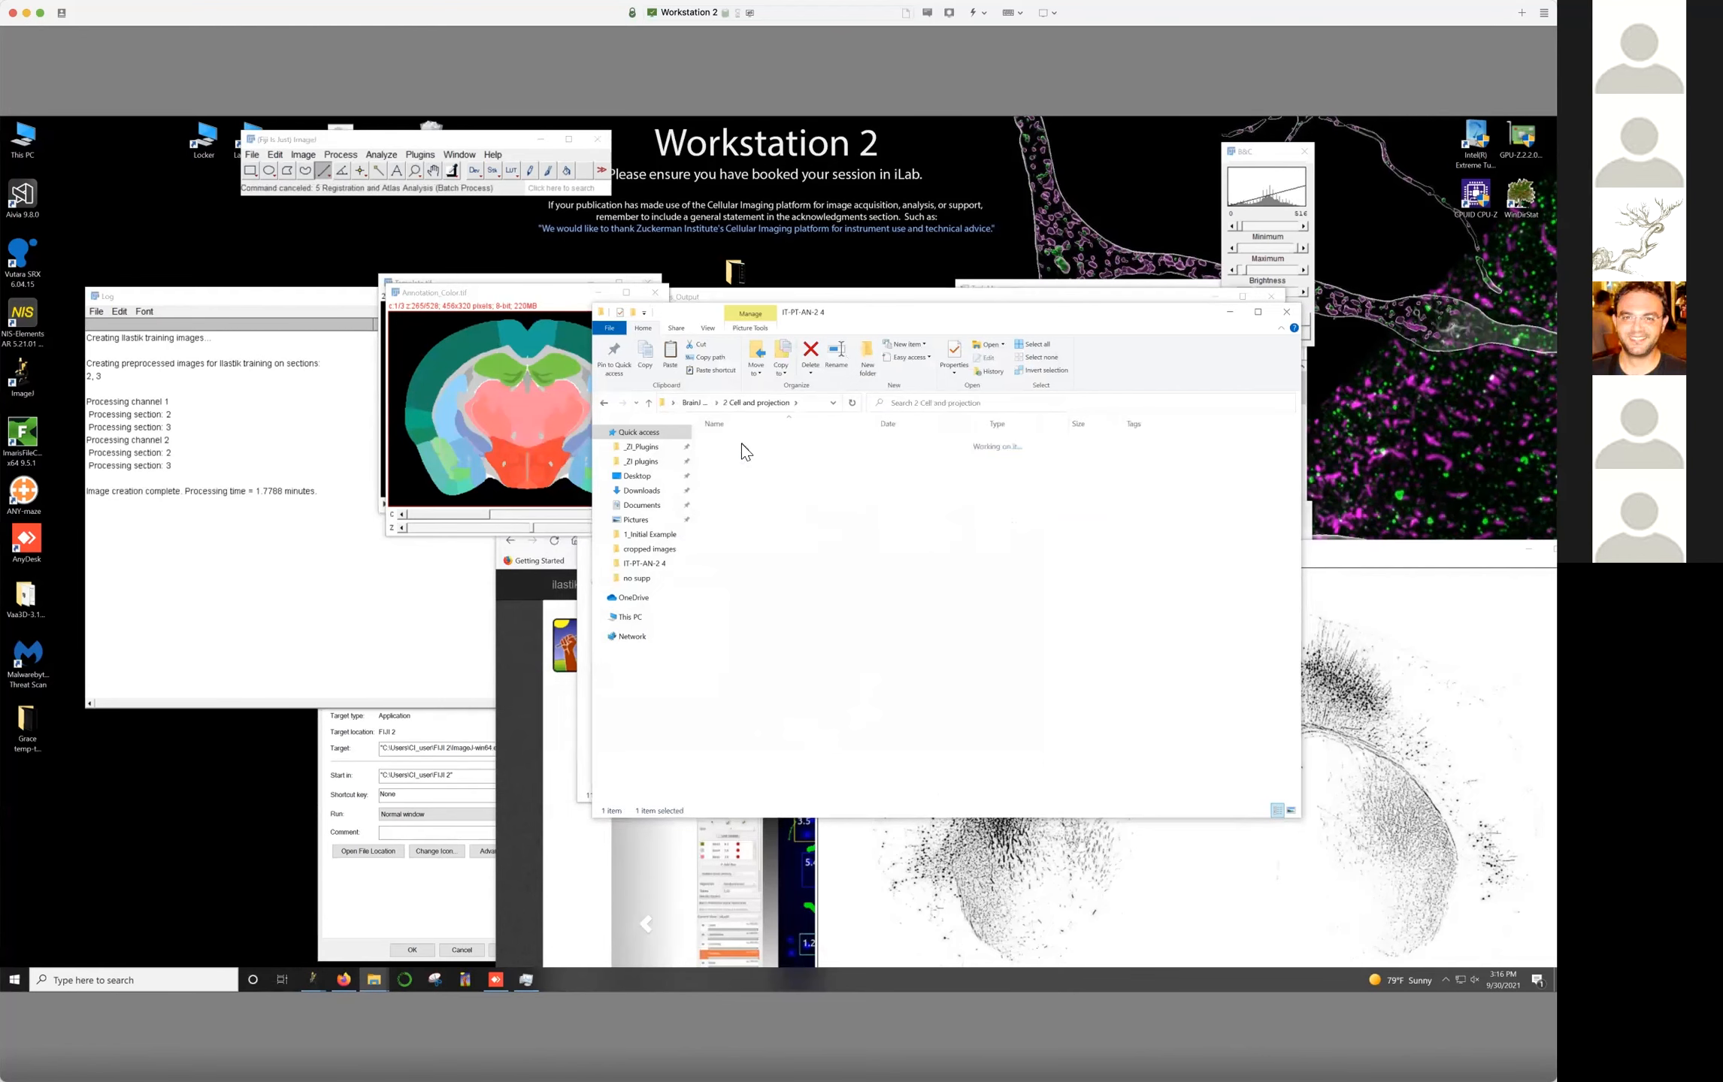
pyautogui.doubleClick(742, 445)
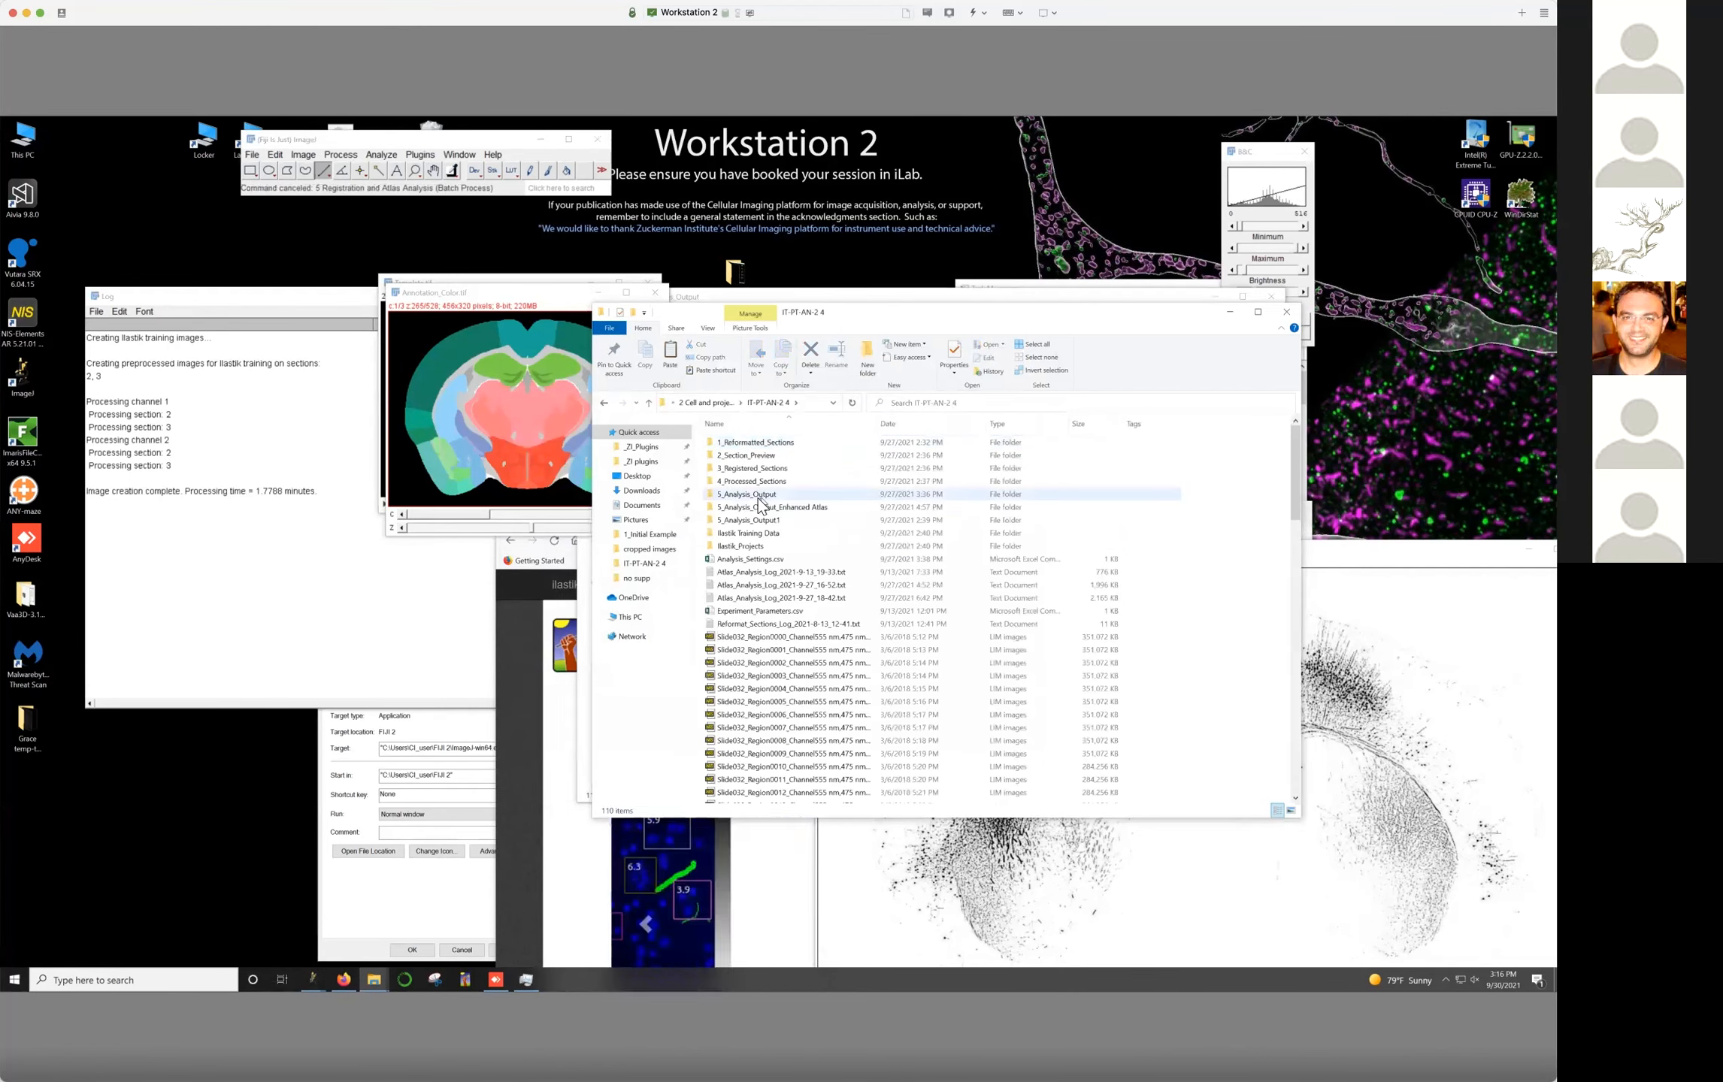
pyautogui.click(749, 497)
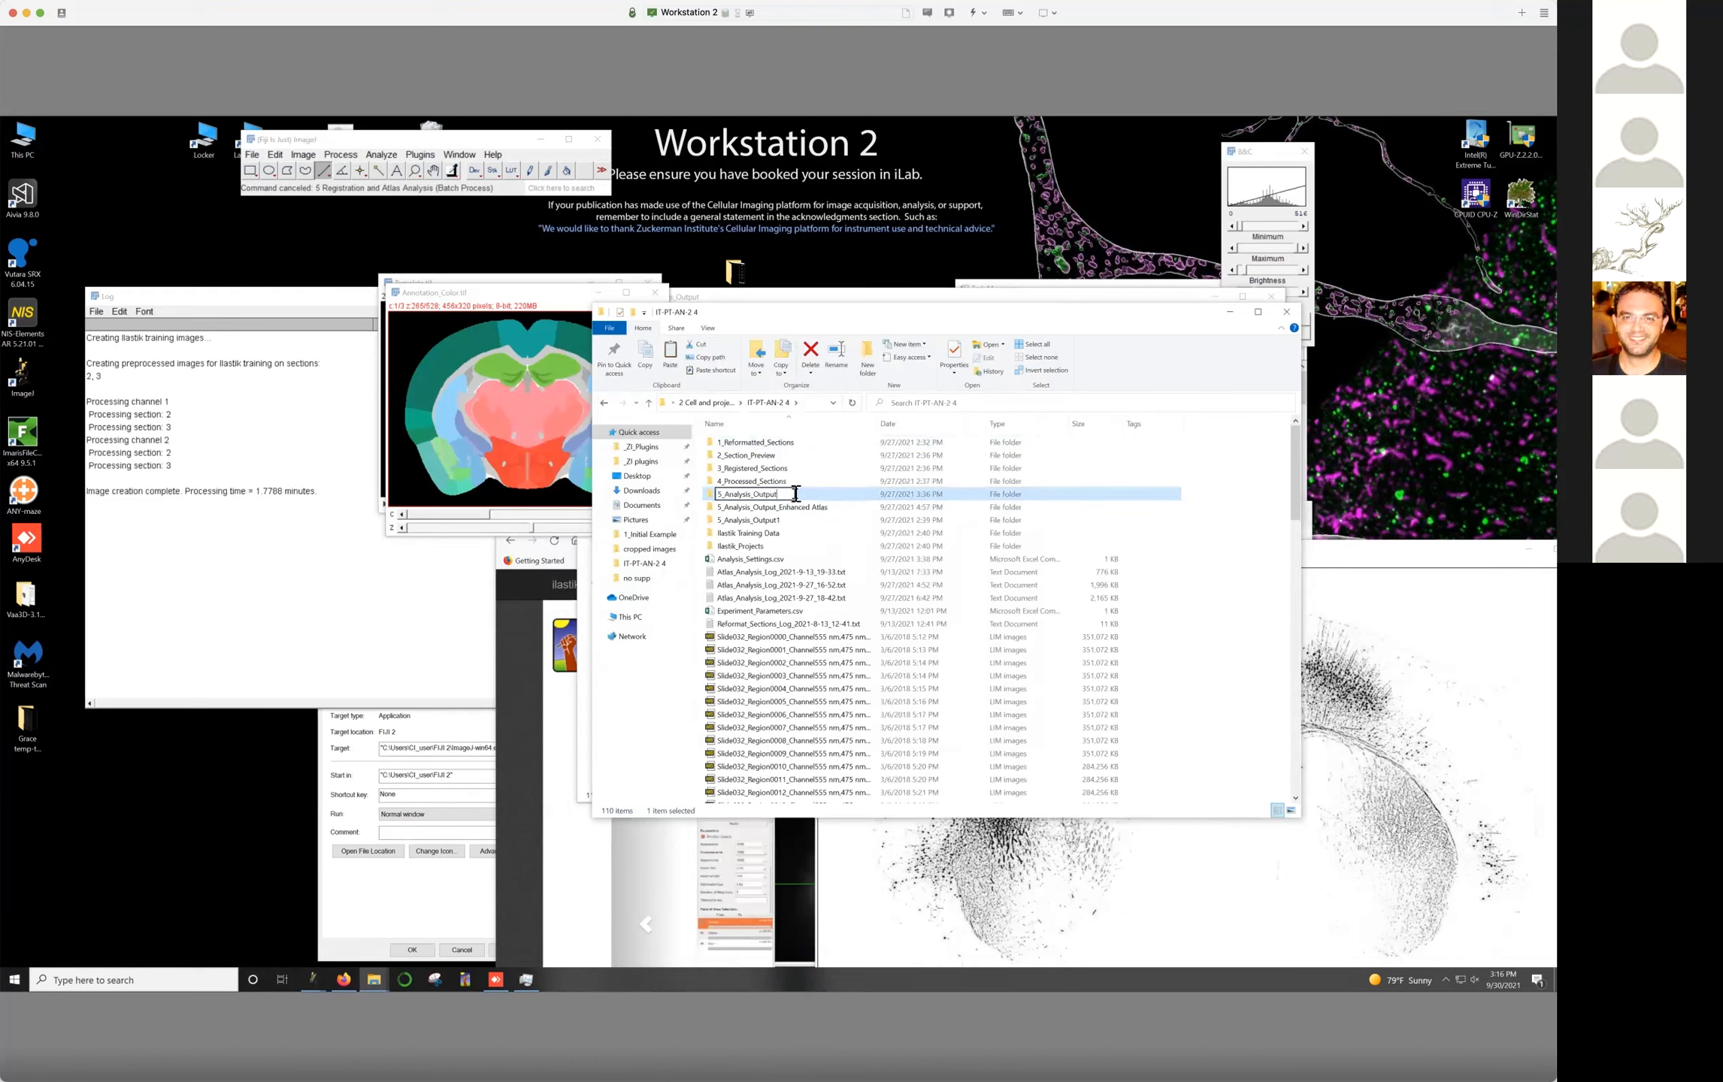
pyautogui.write('ABA')
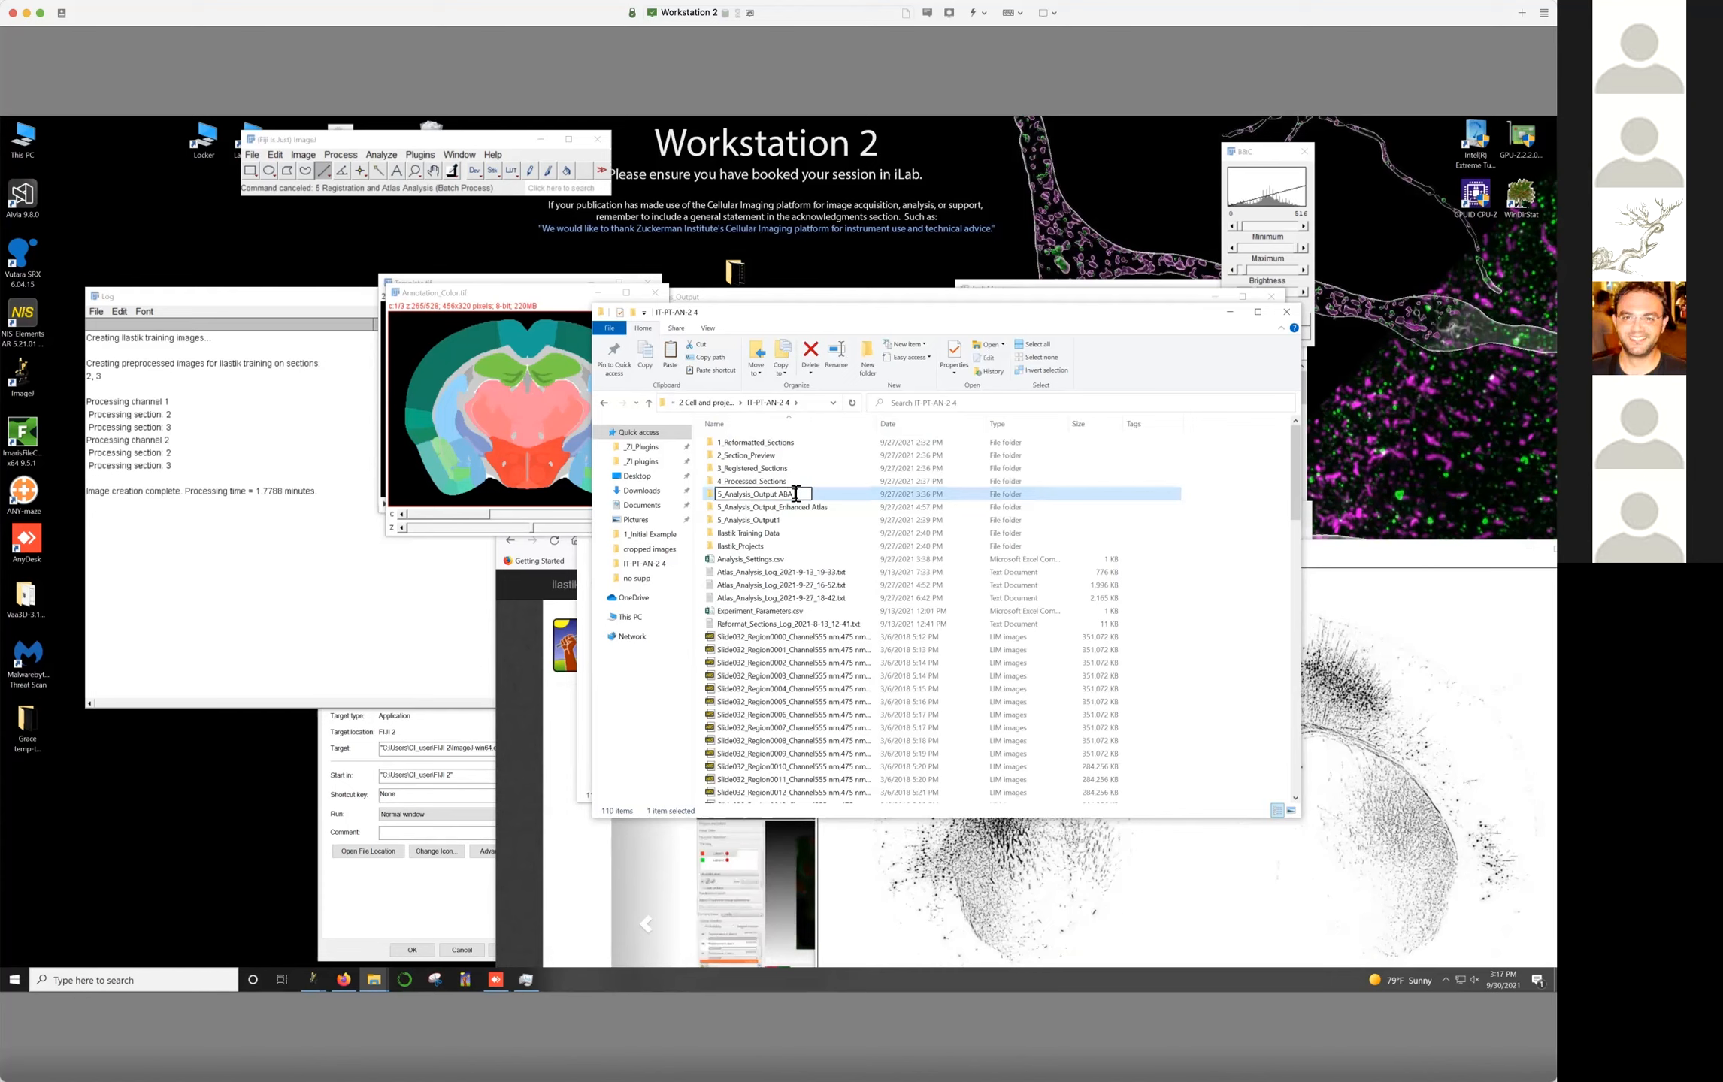
pyautogui.press('Return')
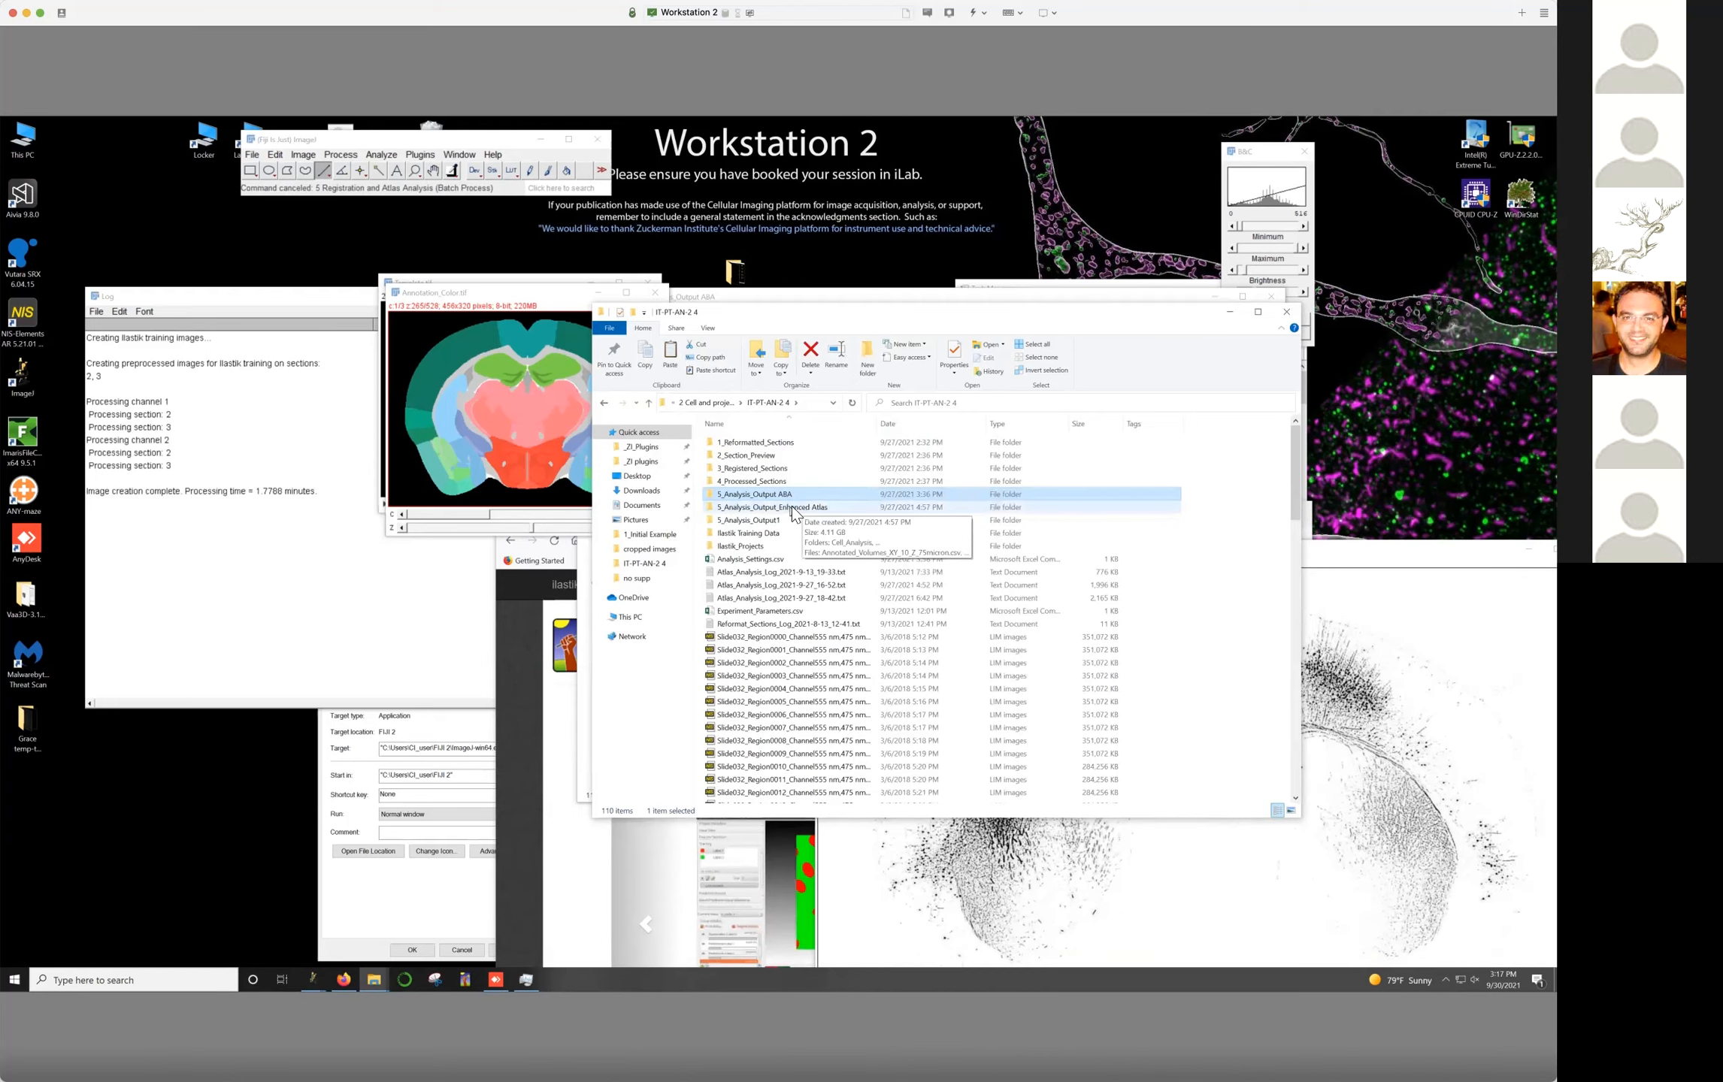
# Arrange the IT-PT-AN-2 4 and 5_Analysis_Output ABA folder windows so both are visible, and review the atlas-specific output folders
pyautogui.moveTo(770, 313); pyautogui.dragTo(977, 296)
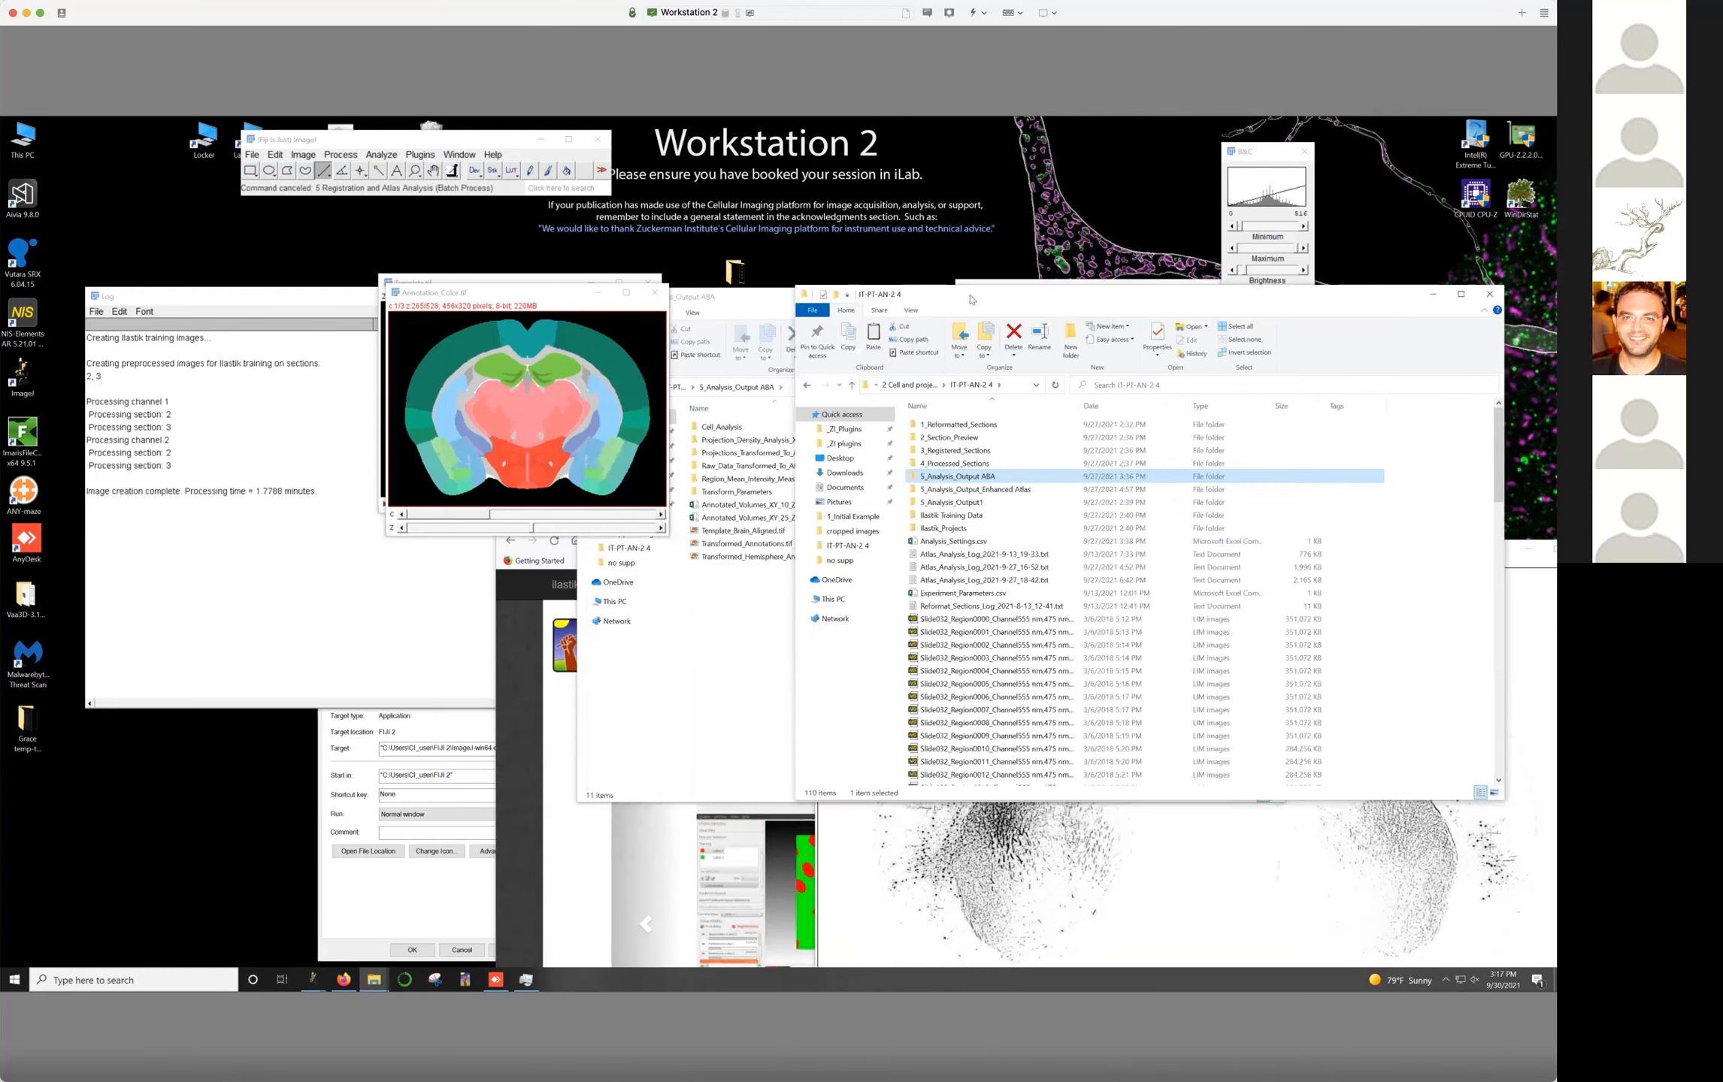
pyautogui.click(726, 589)
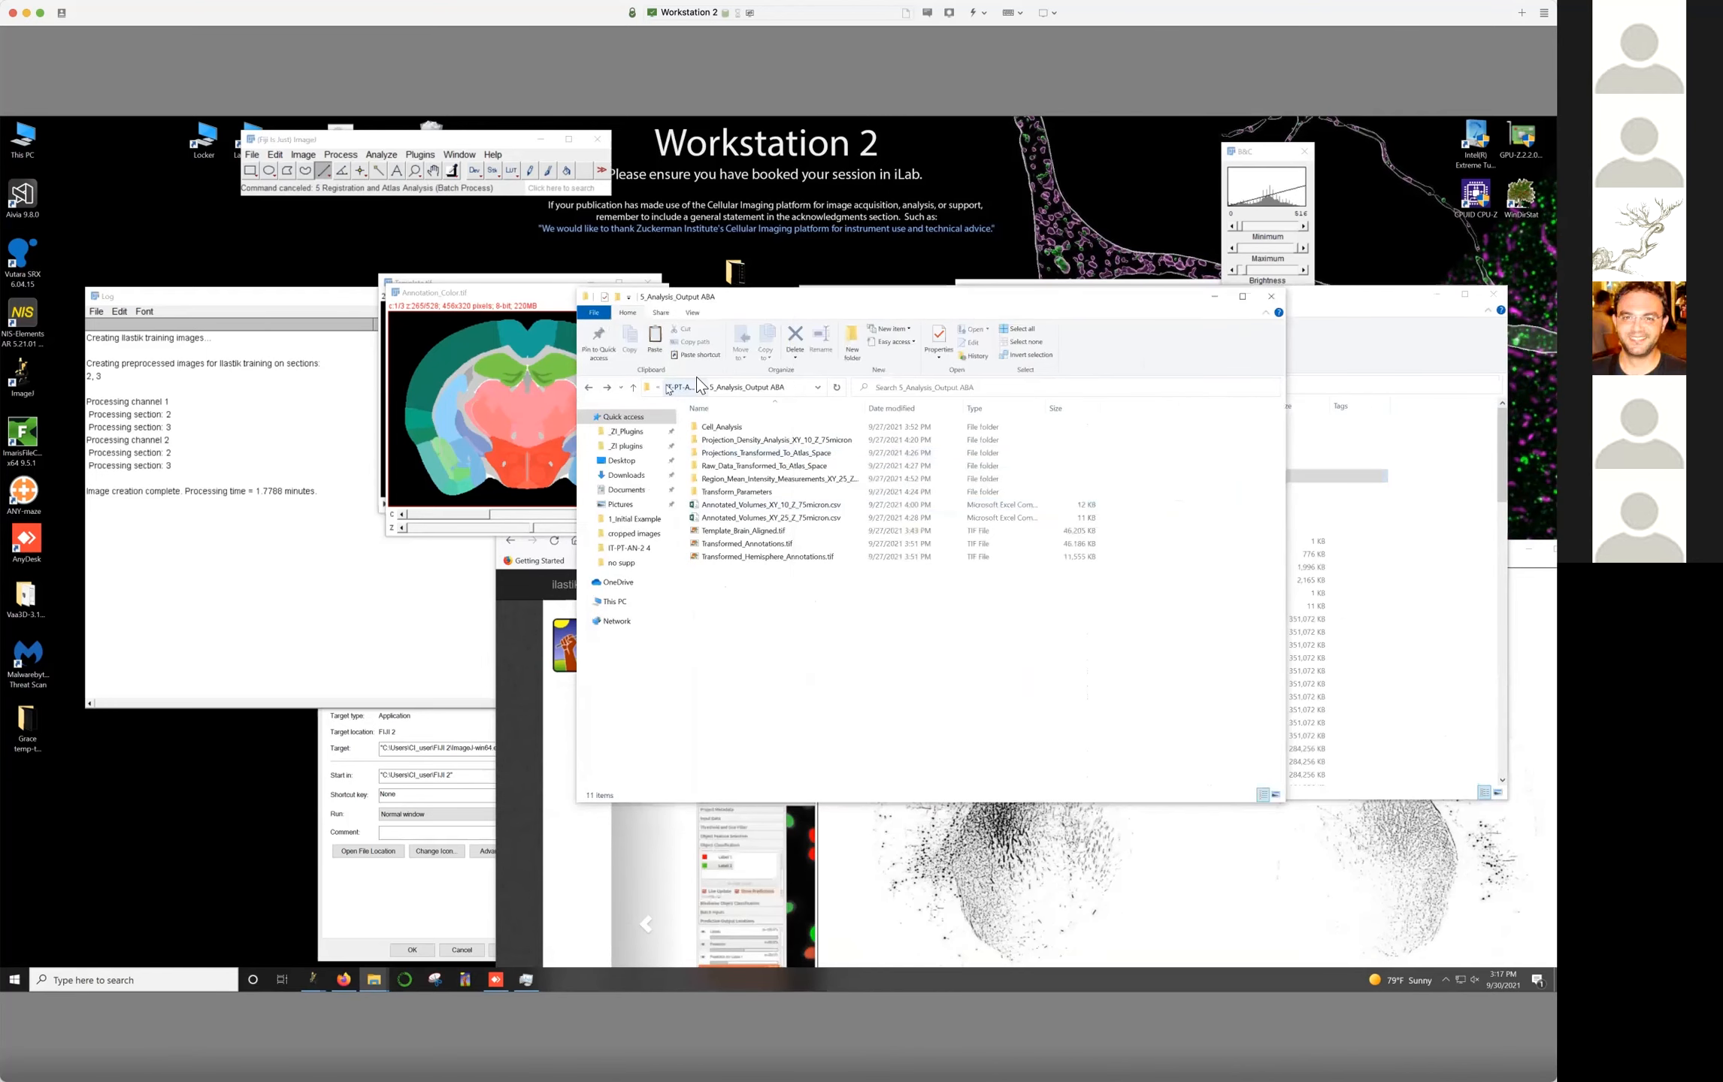
pyautogui.moveTo(885, 306); pyautogui.dragTo(749, 434)
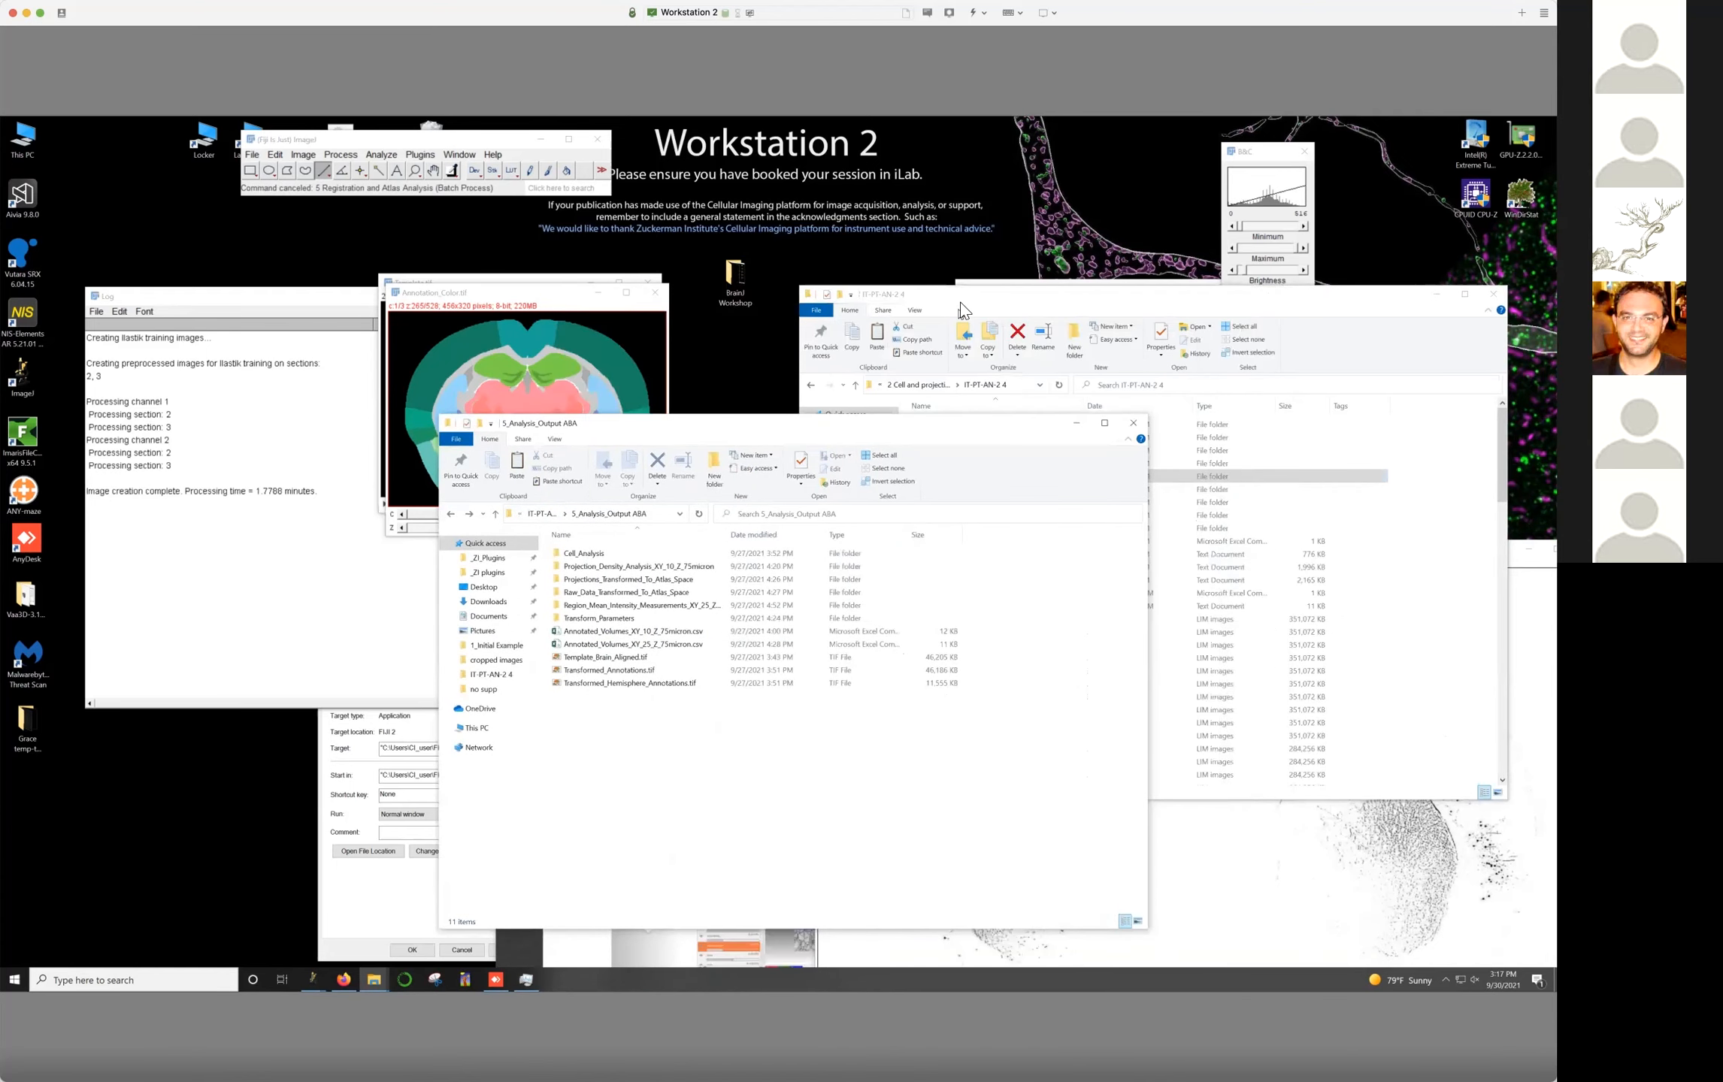
pyautogui.click(964, 304)
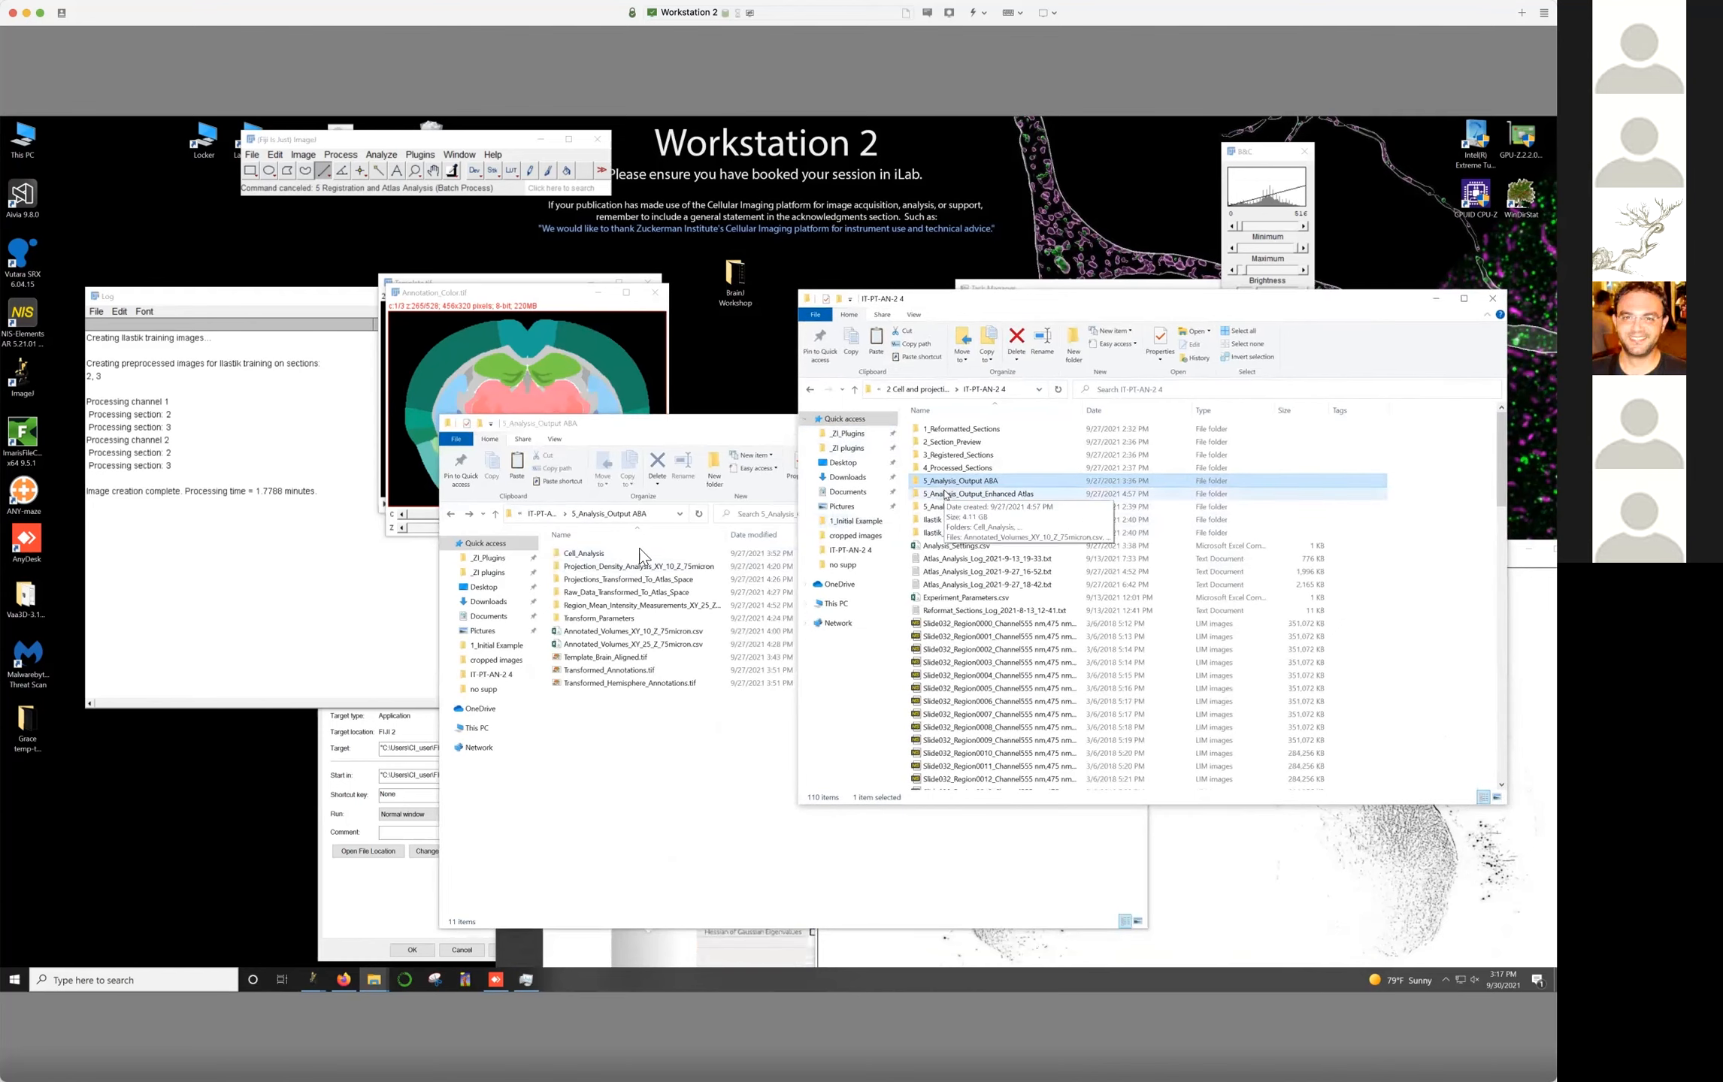
pyautogui.click(696, 763)
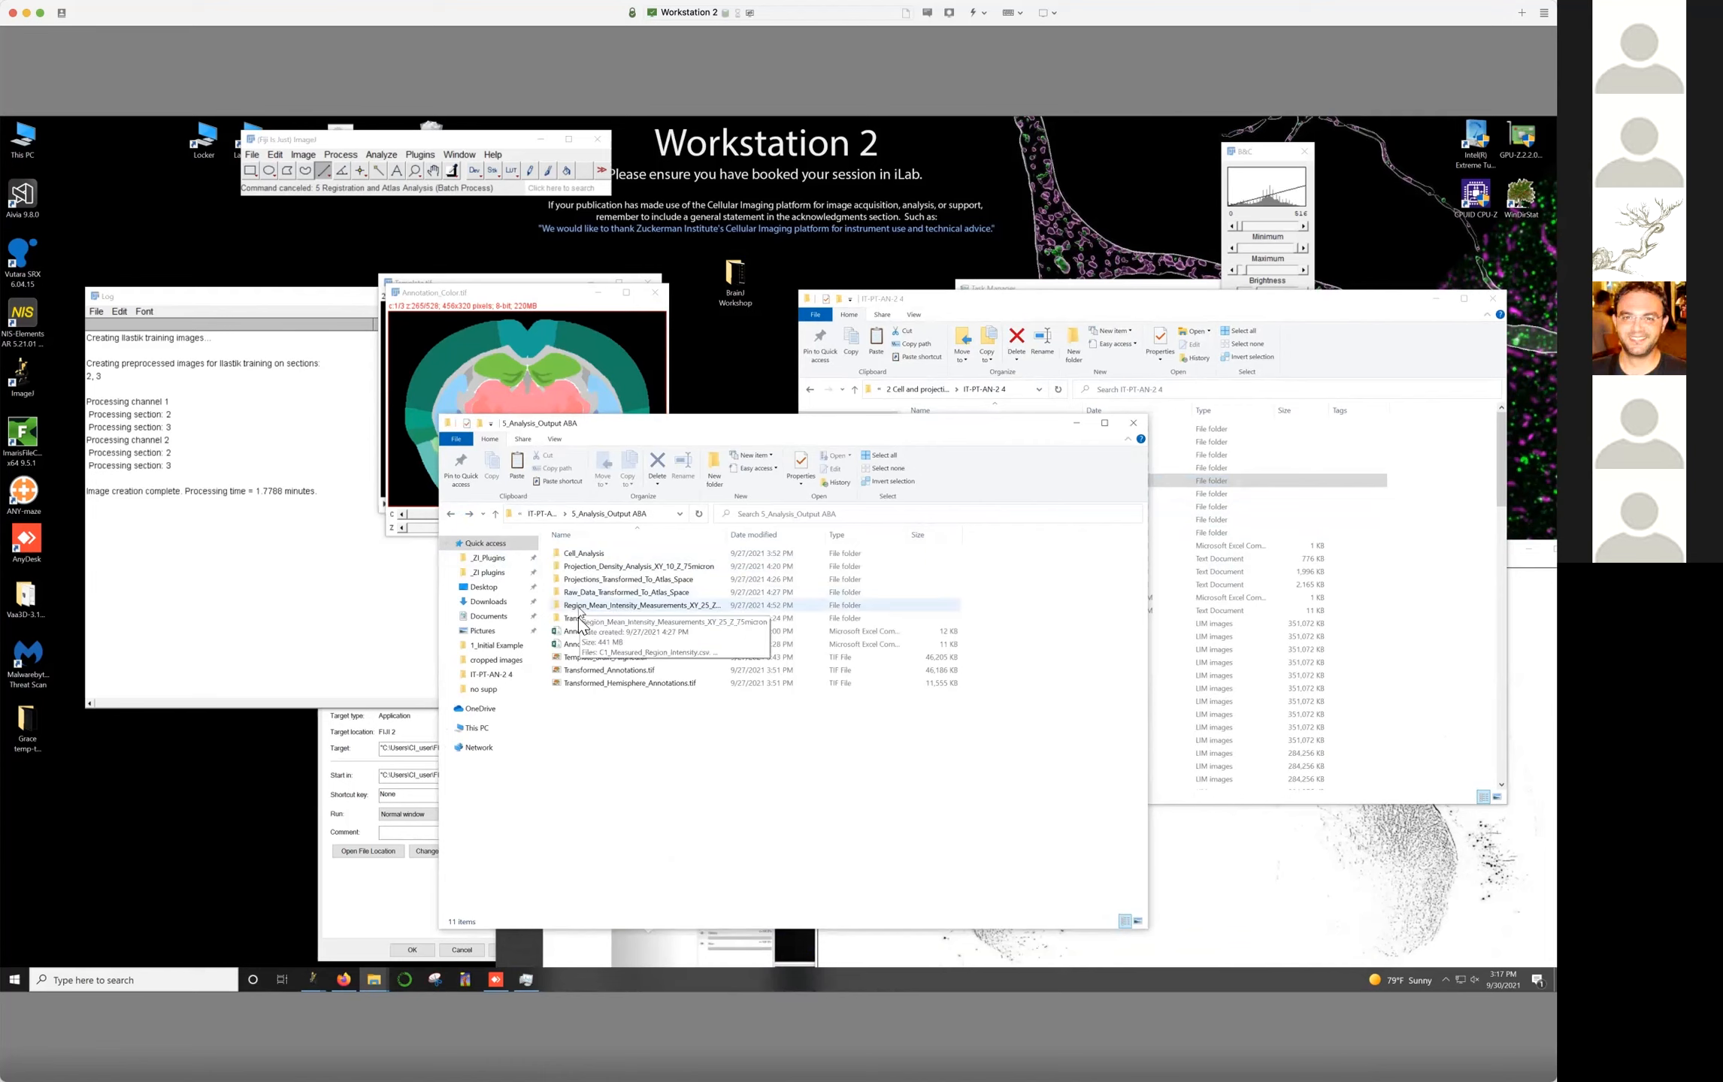
# Open Annotation.tif from the workshop's YKim_Enhanced_25_2019 atlas folder in Fiji and browse its slices to slice 213
pyautogui.click(451, 514)
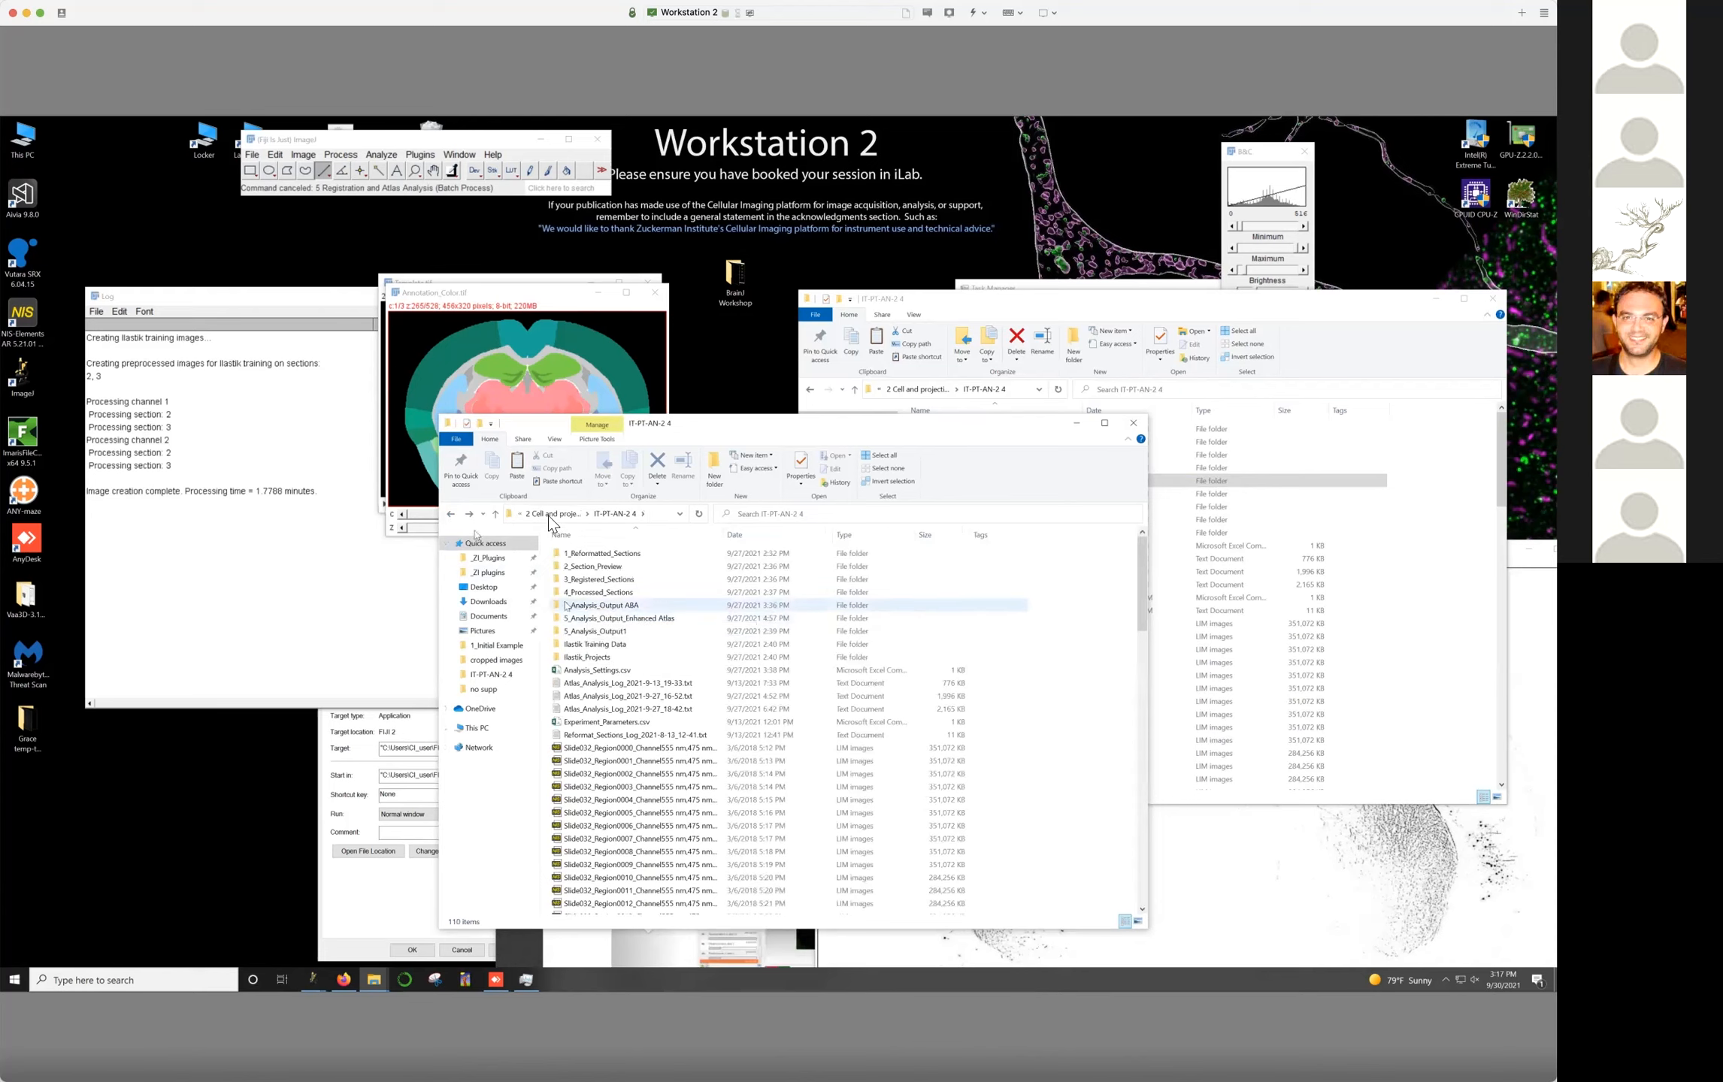
pyautogui.click(560, 515)
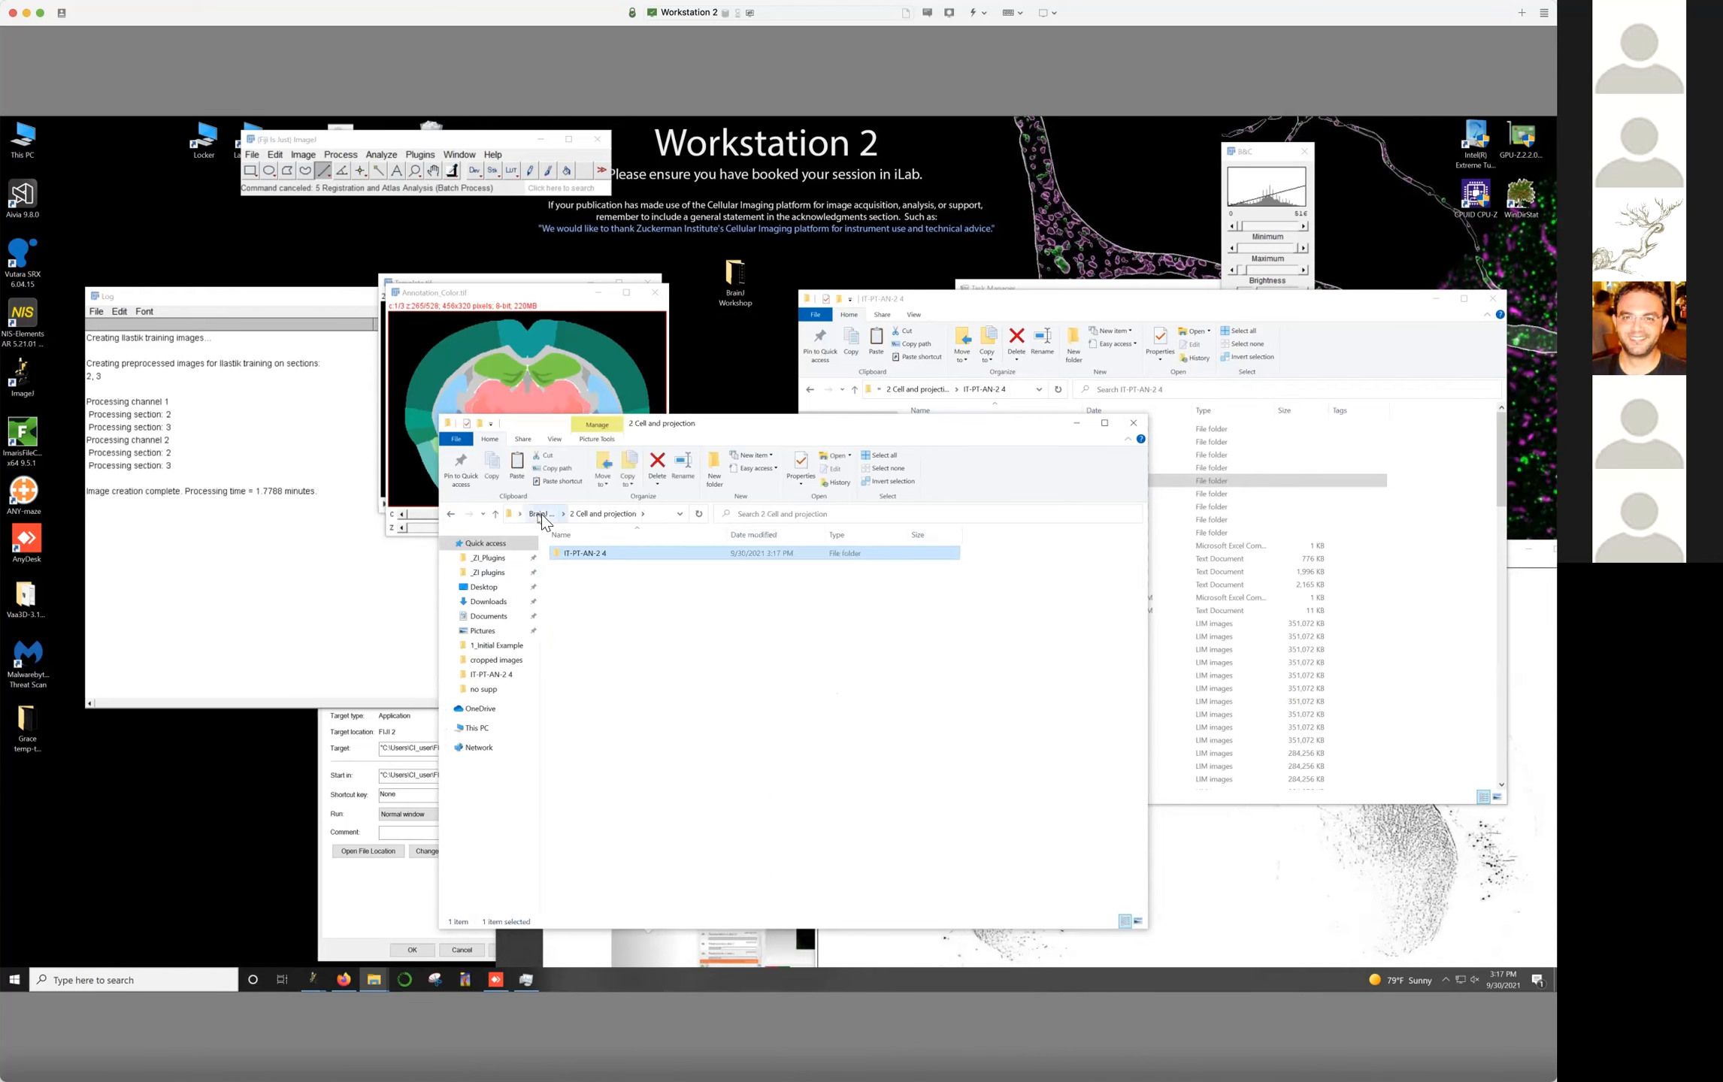
pyautogui.click(545, 514)
pyautogui.doubleClick(601, 633)
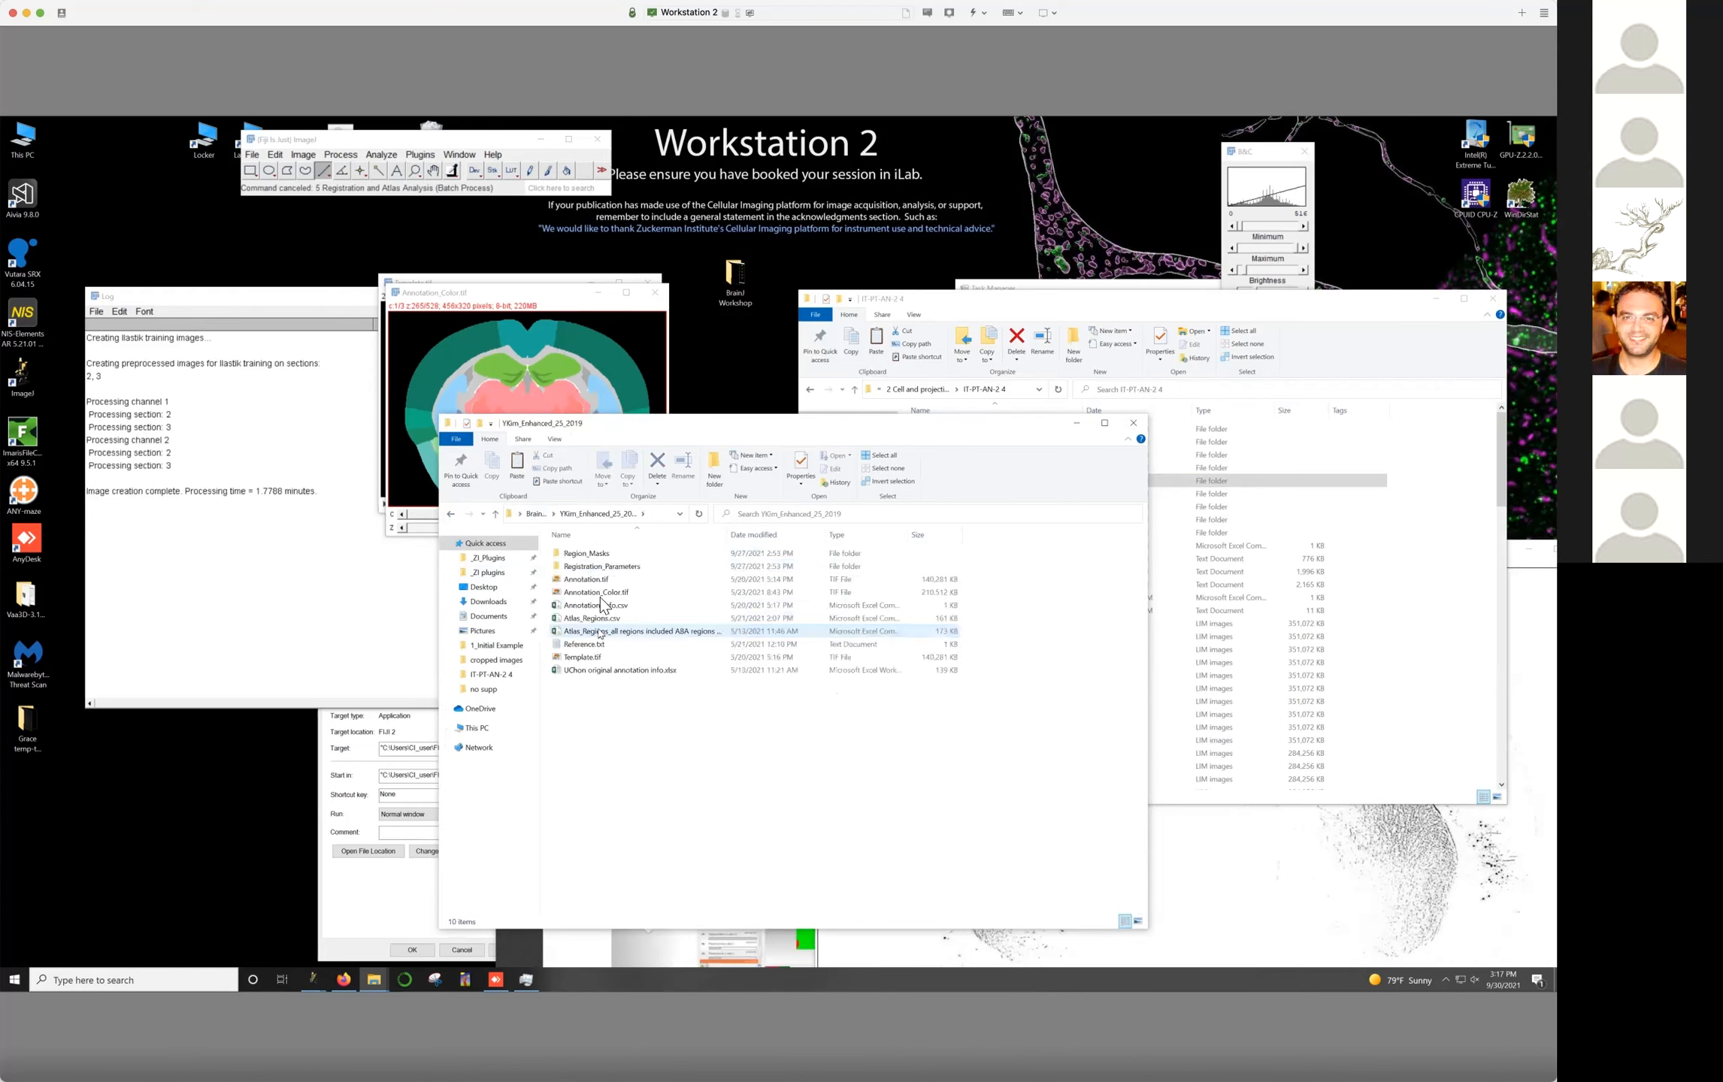
pyautogui.moveTo(587, 579)
pyautogui.mouseDown()
pyautogui.moveTo(387, 241)
pyautogui.moveTo(391, 186)
pyautogui.mouseUp()
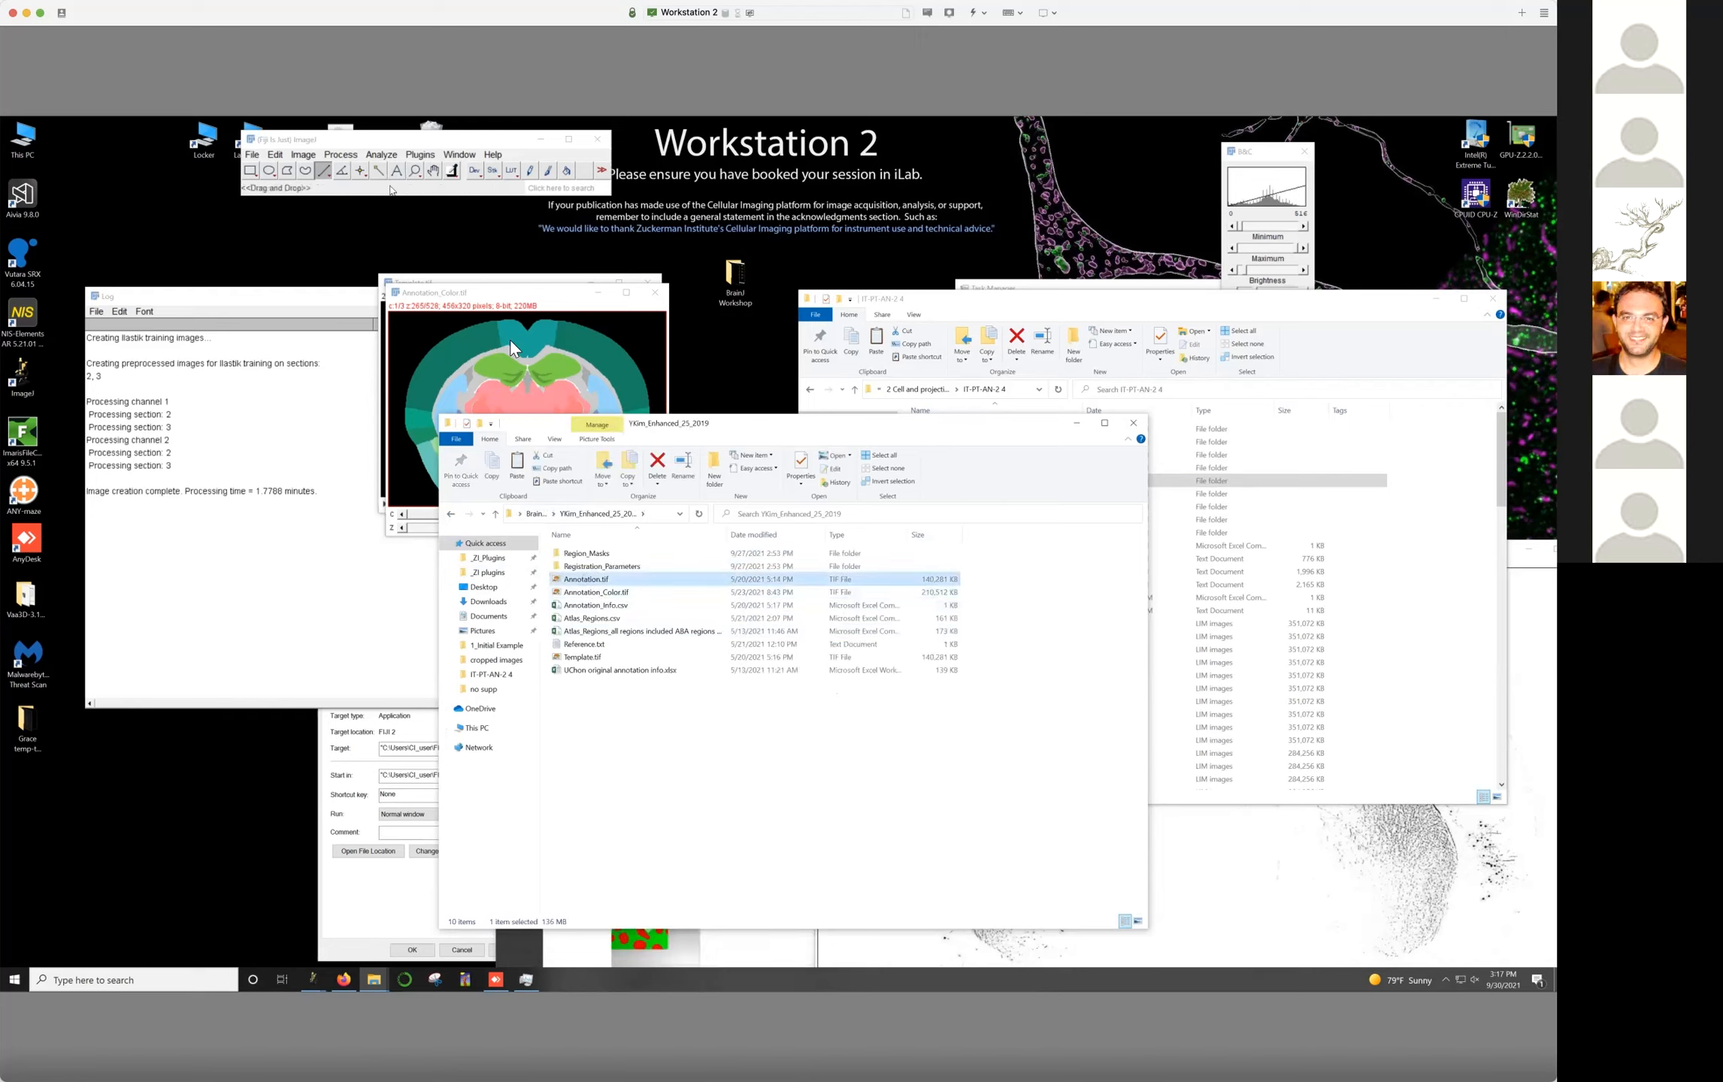
pyautogui.moveTo(488, 301); pyautogui.dragTo(850, 250)
pyautogui.moveTo(777, 473); pyautogui.dragTo(885, 484)
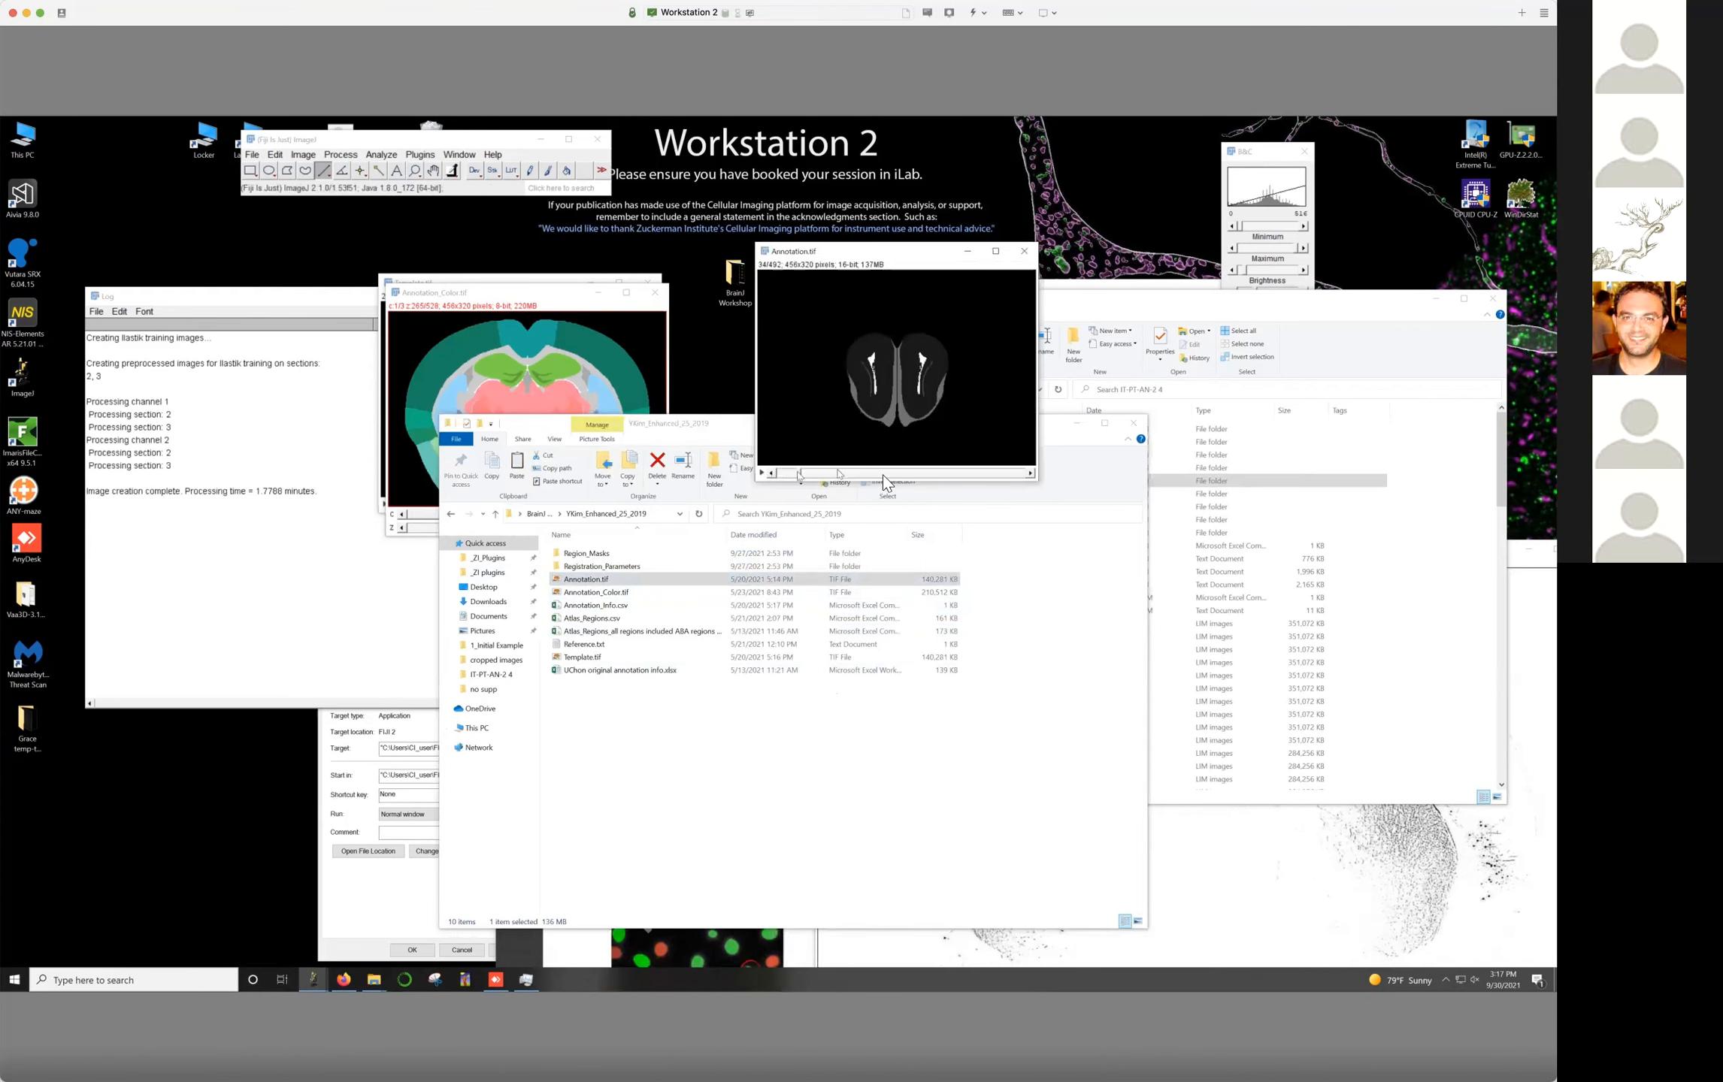
# Apply the "glasbey on dark" lookup table to the YKim atlas annotation stack
pyautogui.click(304, 154)
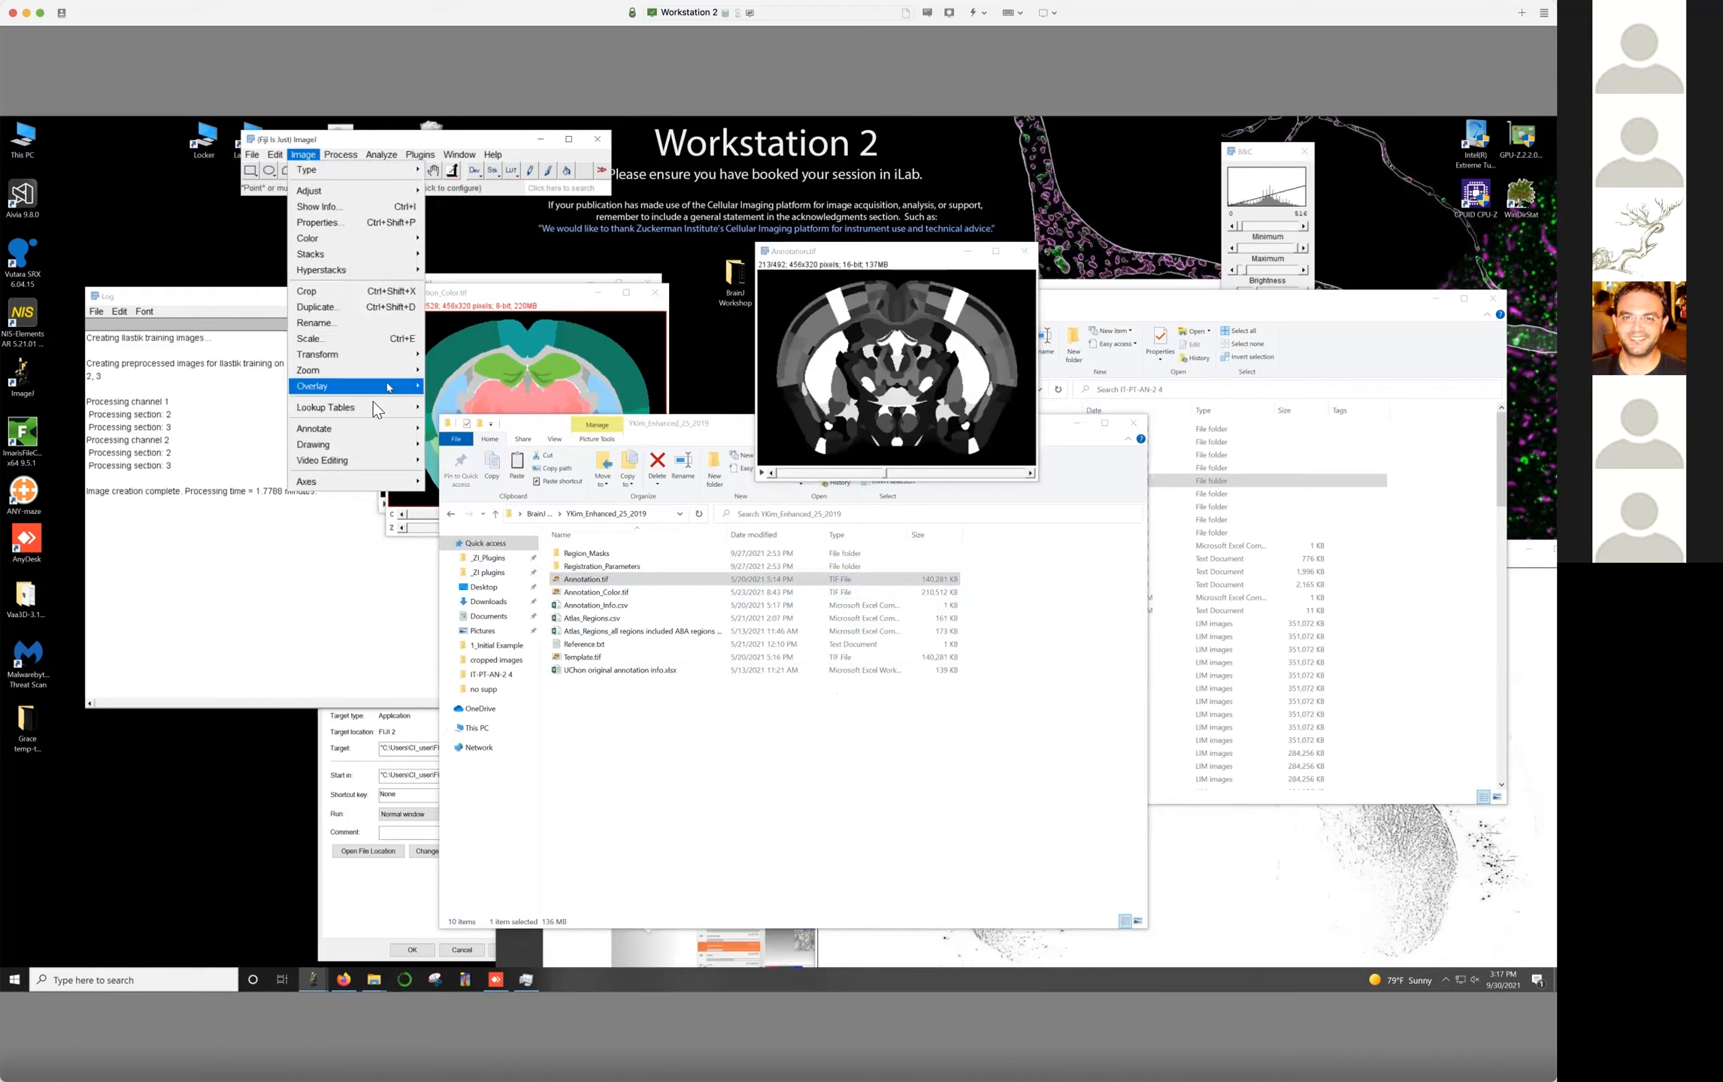
pyautogui.moveTo(387, 407)
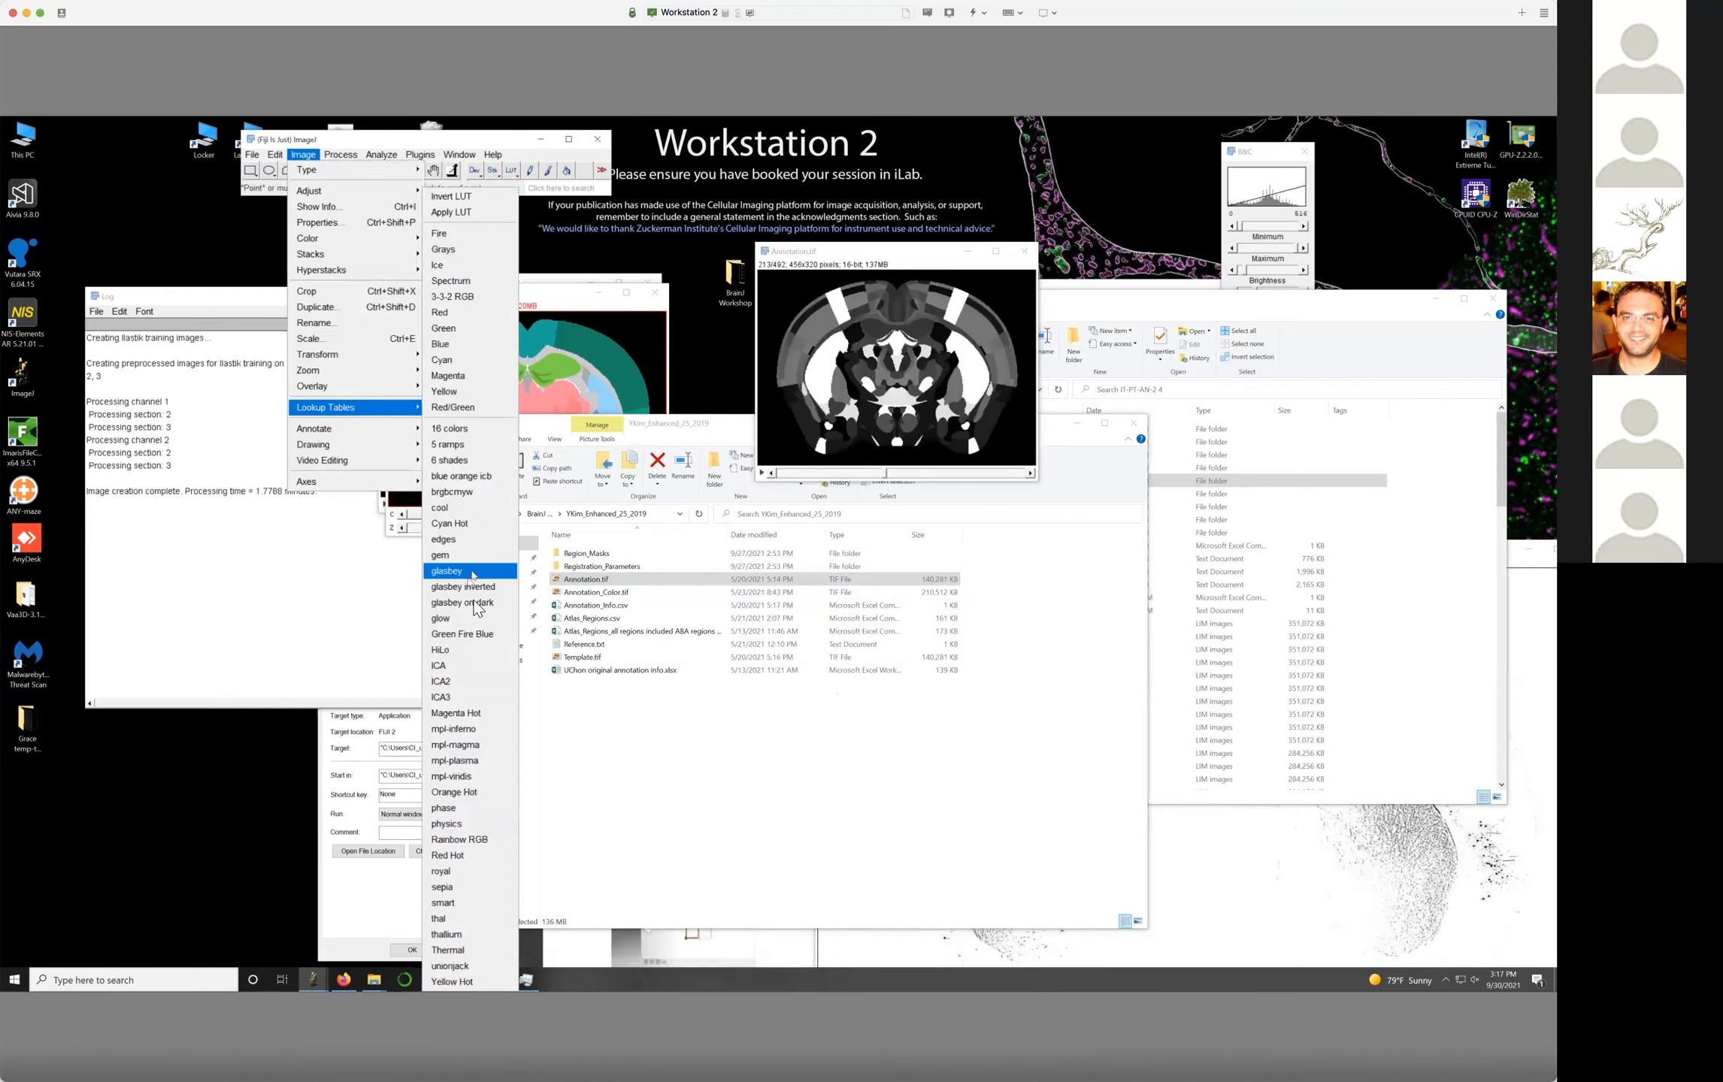
pyautogui.click(470, 602)
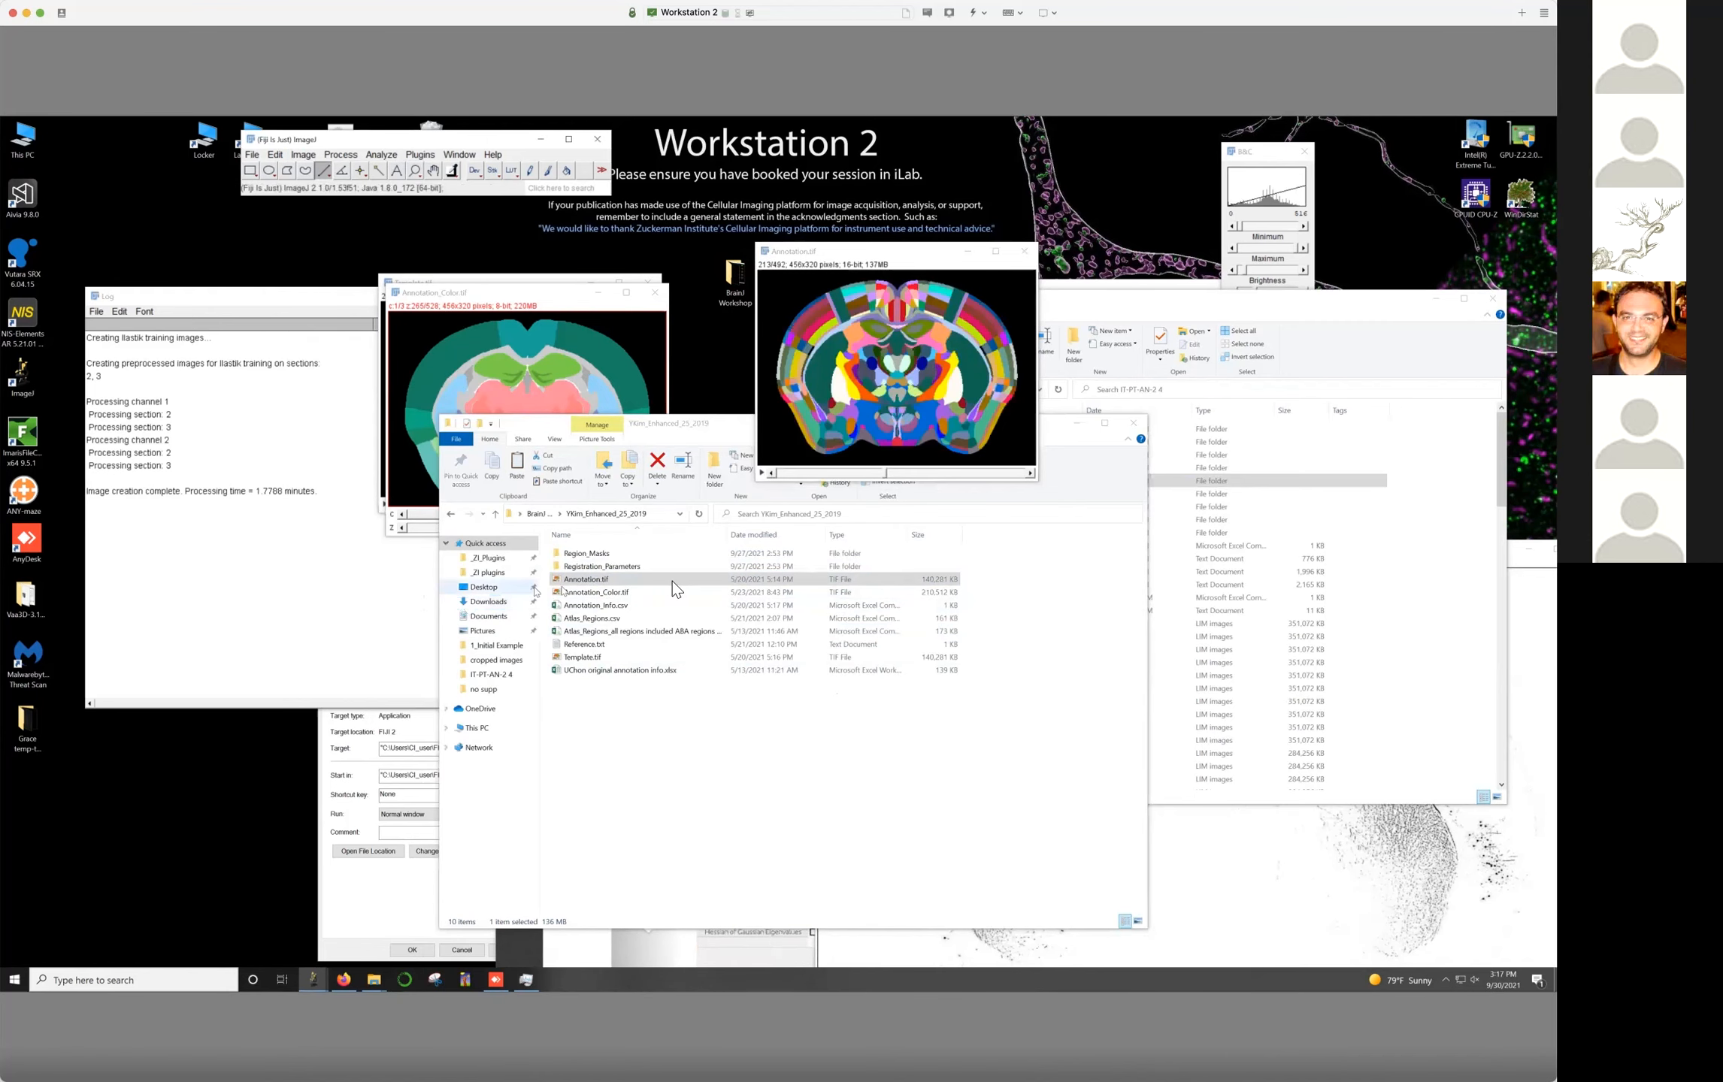
# Open Annotation.tif from the ABA_CCF_25_2017 atlas folder in Fiji and browse its slices to the middle of the brain
pyautogui.click(533, 514)
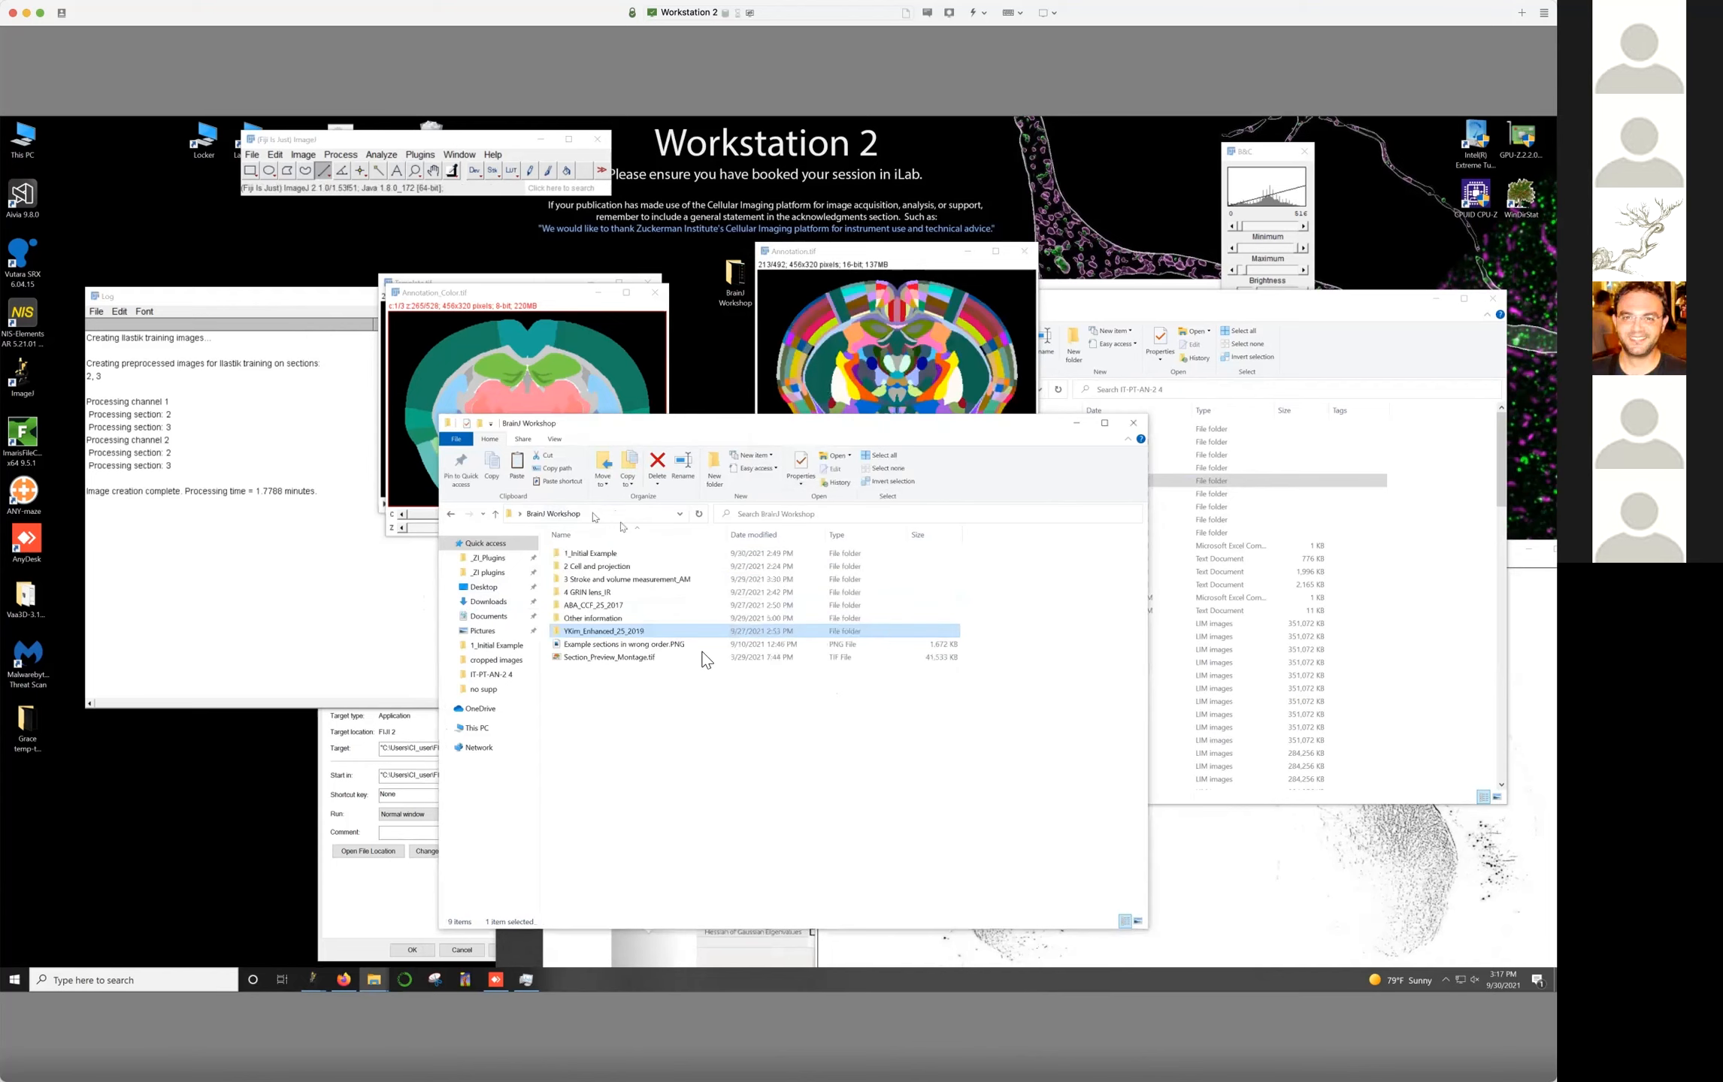
pyautogui.doubleClick(584, 605)
pyautogui.moveTo(589, 607); pyautogui.dragTo(425, 189)
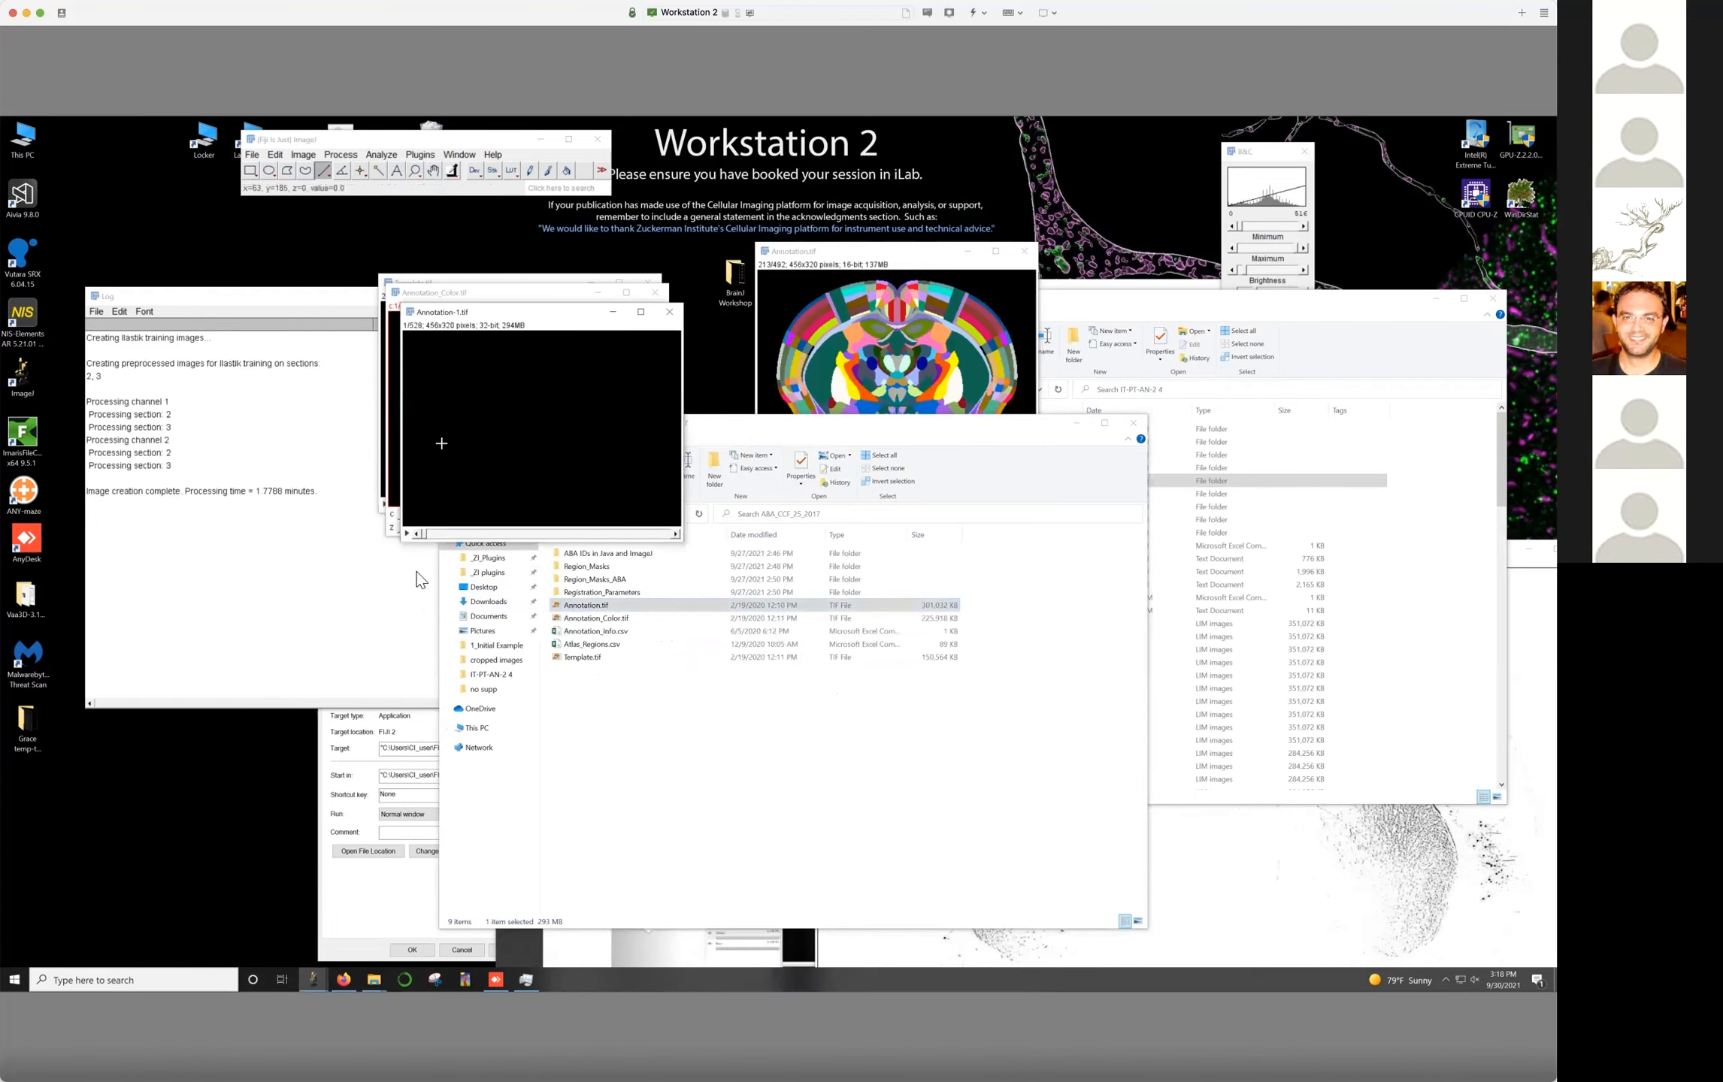
pyautogui.moveTo(423, 535); pyautogui.dragTo(524, 543)
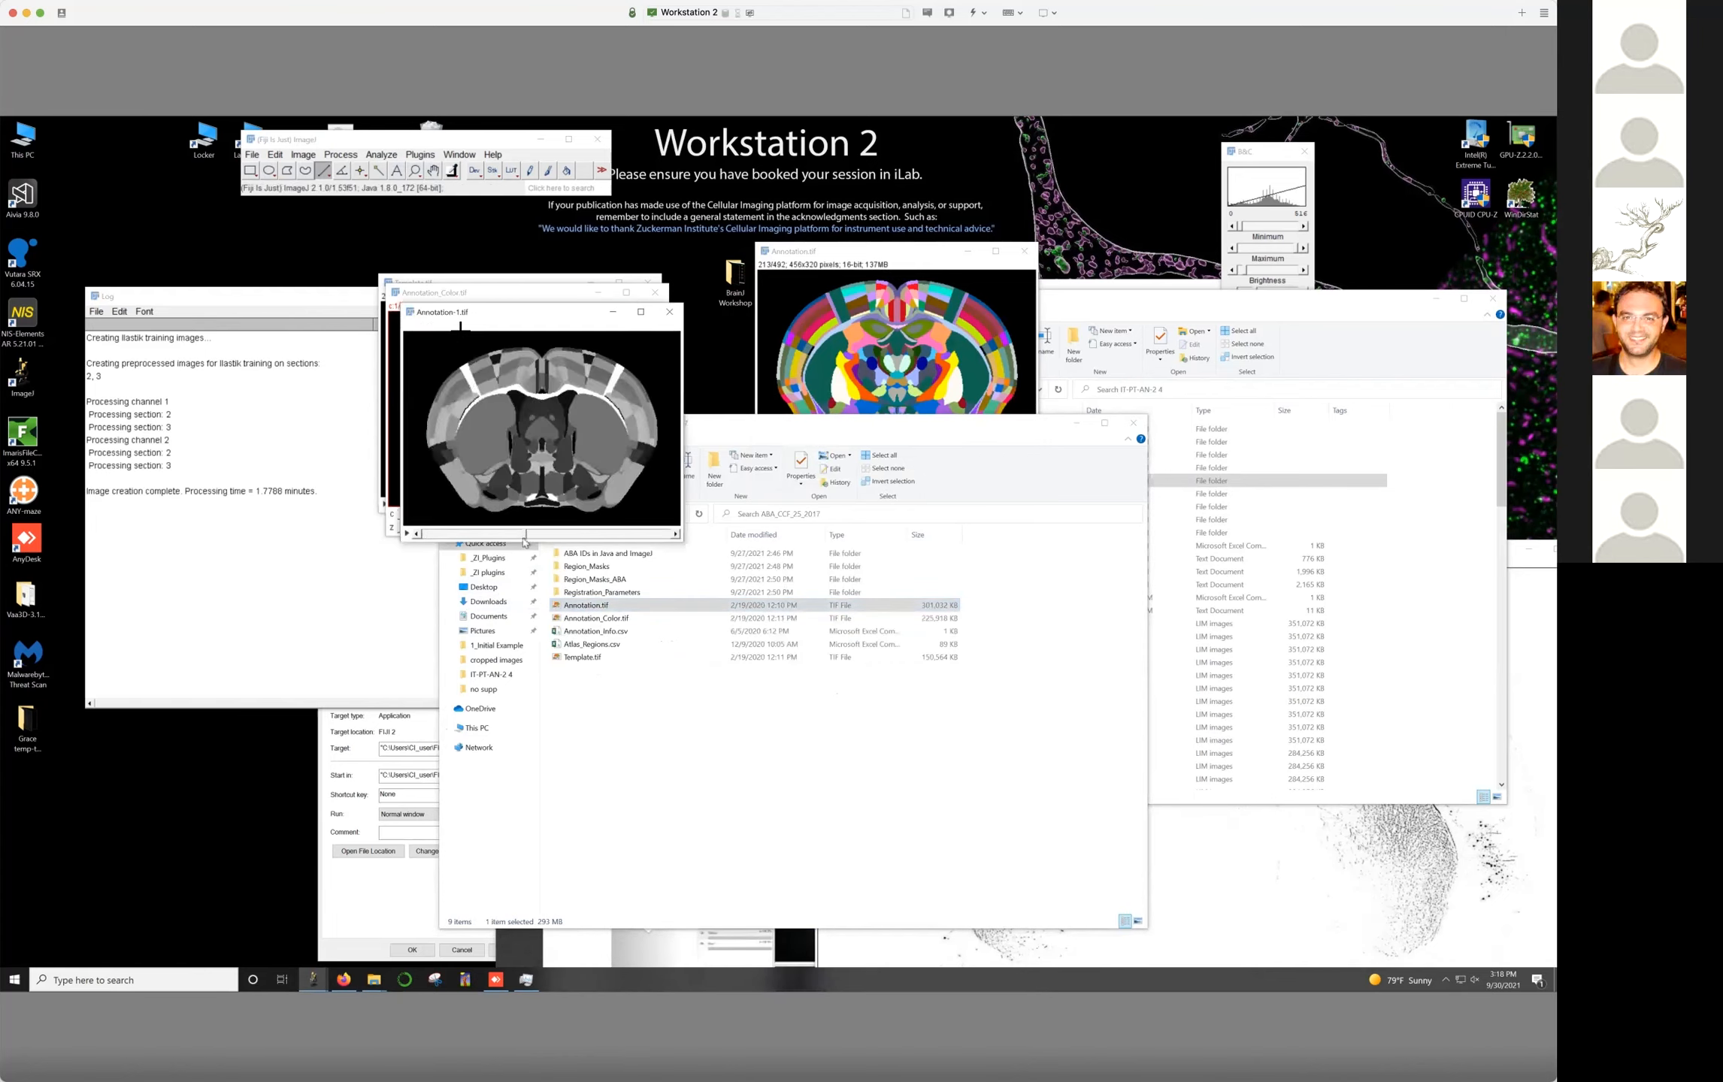
# Color the ABA atlas annotation stack with the "glasbey on dark" lookup table
pyautogui.click(303, 154)
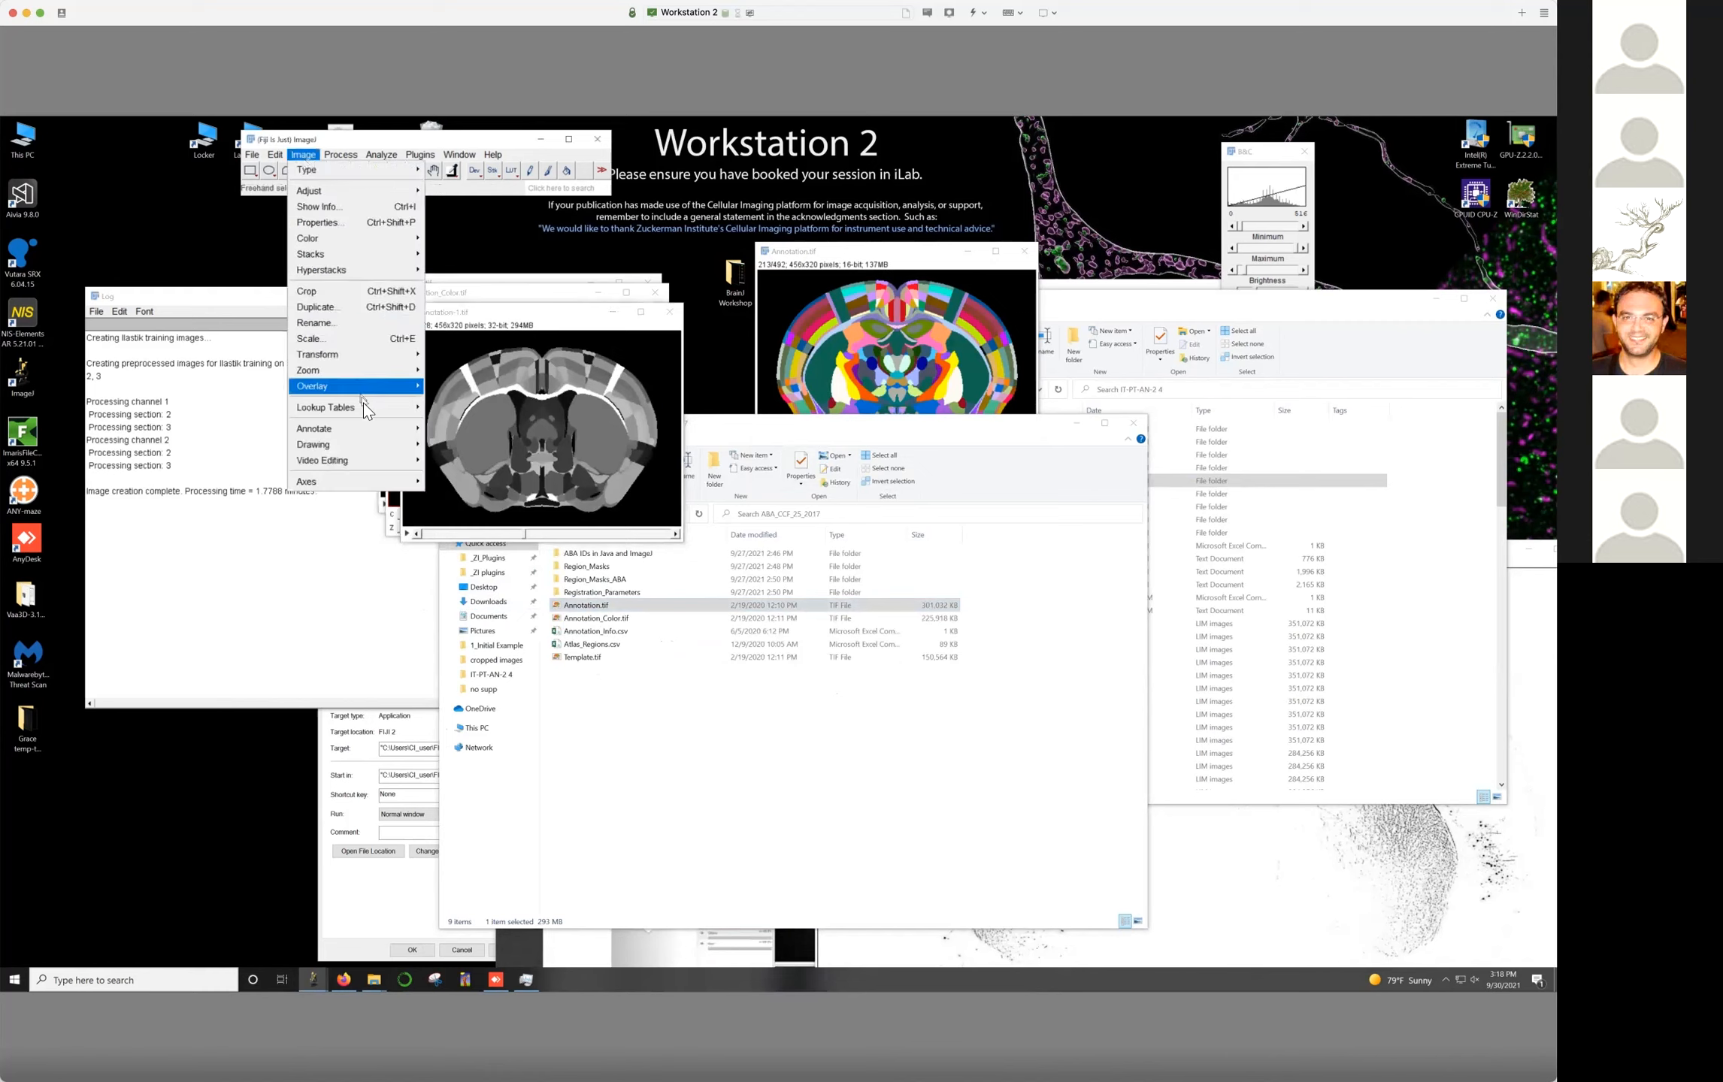
pyautogui.moveTo(360, 406)
pyautogui.click(482, 606)
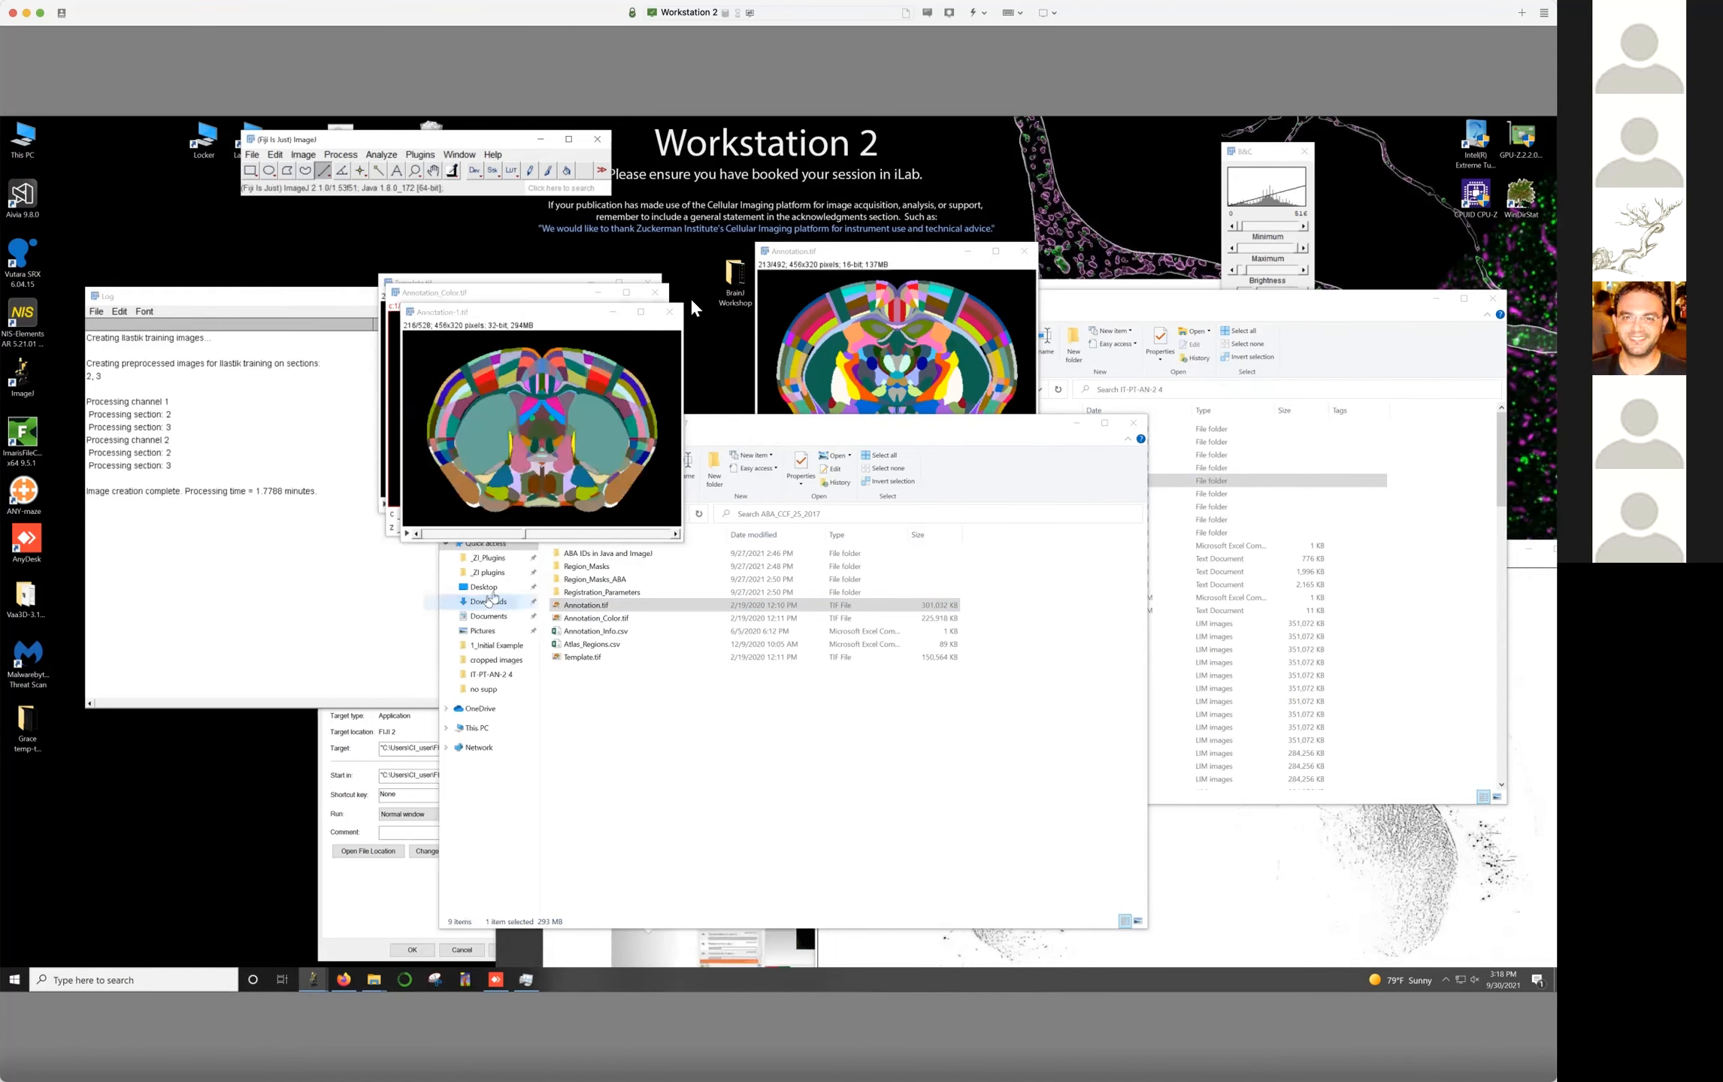
# Compare slices of the ABA and YKim annotation stacks side by side, and close both stacks
pyautogui.moveTo(547, 340); pyautogui.dragTo(622, 245)
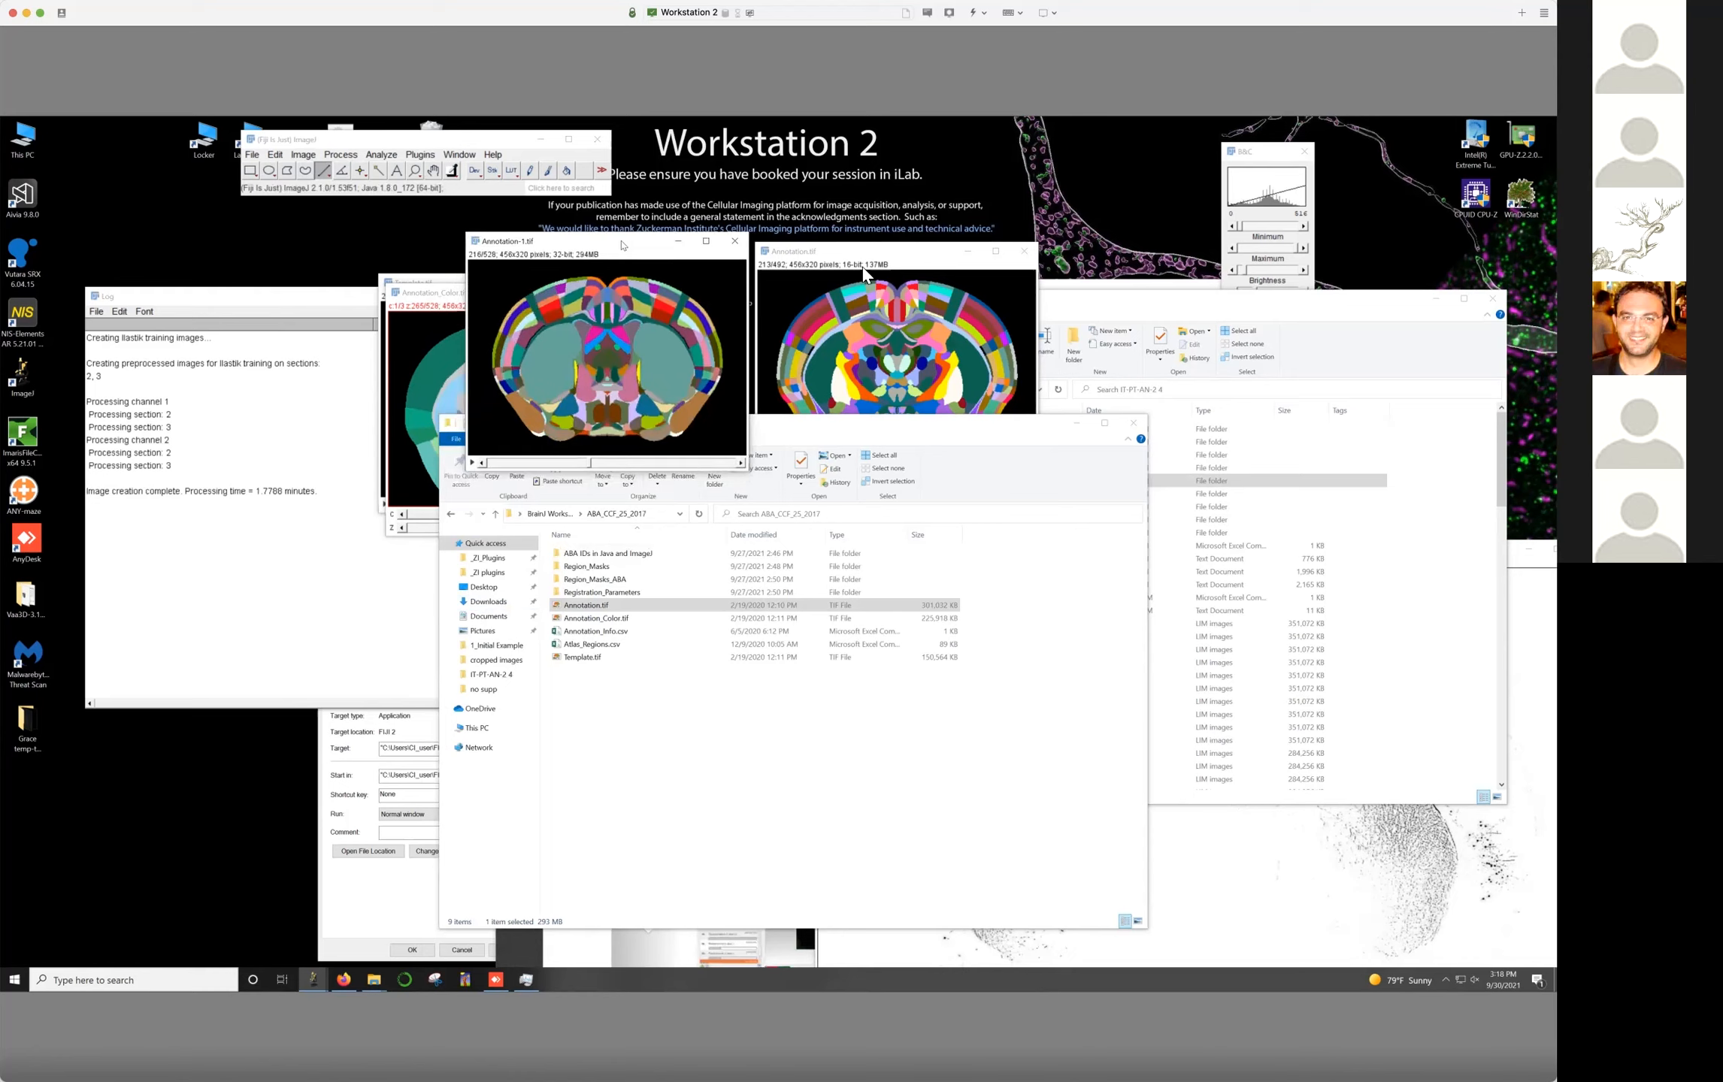
pyautogui.moveTo(857, 257); pyautogui.dragTo(859, 246)
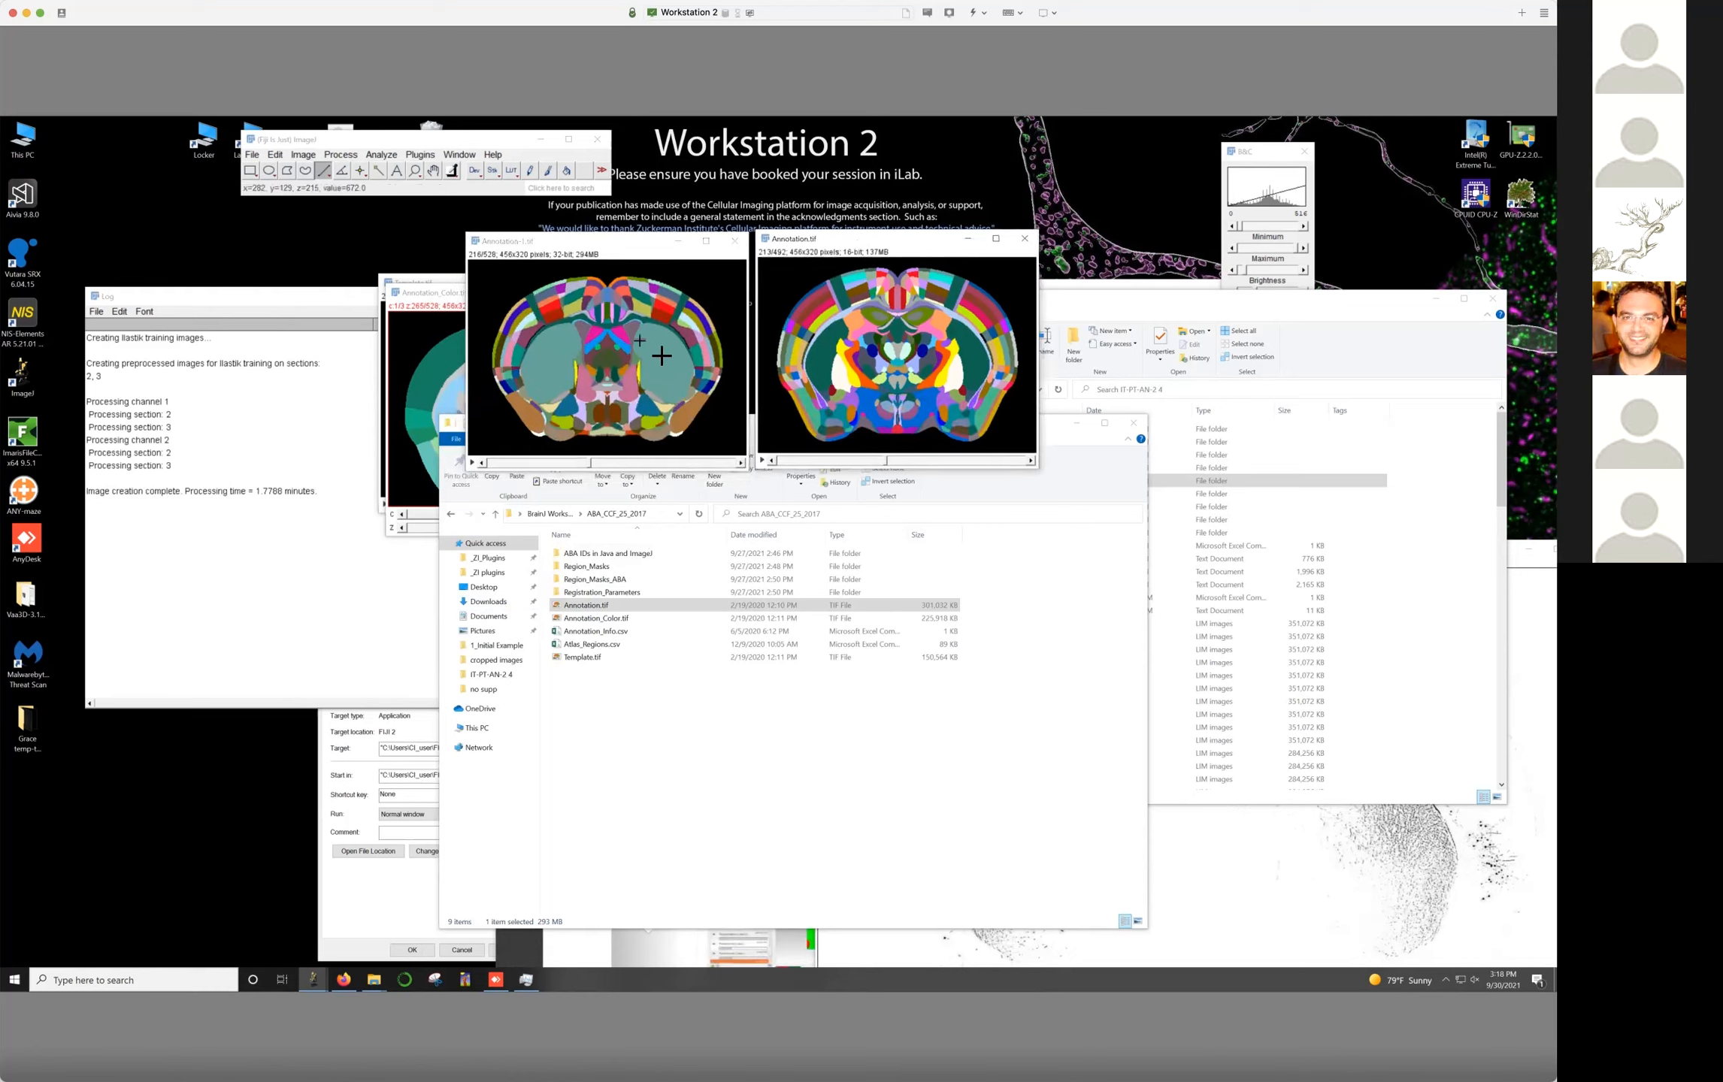
pyautogui.moveTo(589, 471)
pyautogui.mouseDown()
pyautogui.moveTo(526, 461)
pyautogui.moveTo(653, 468)
pyautogui.moveTo(624, 468)
pyautogui.mouseUp()
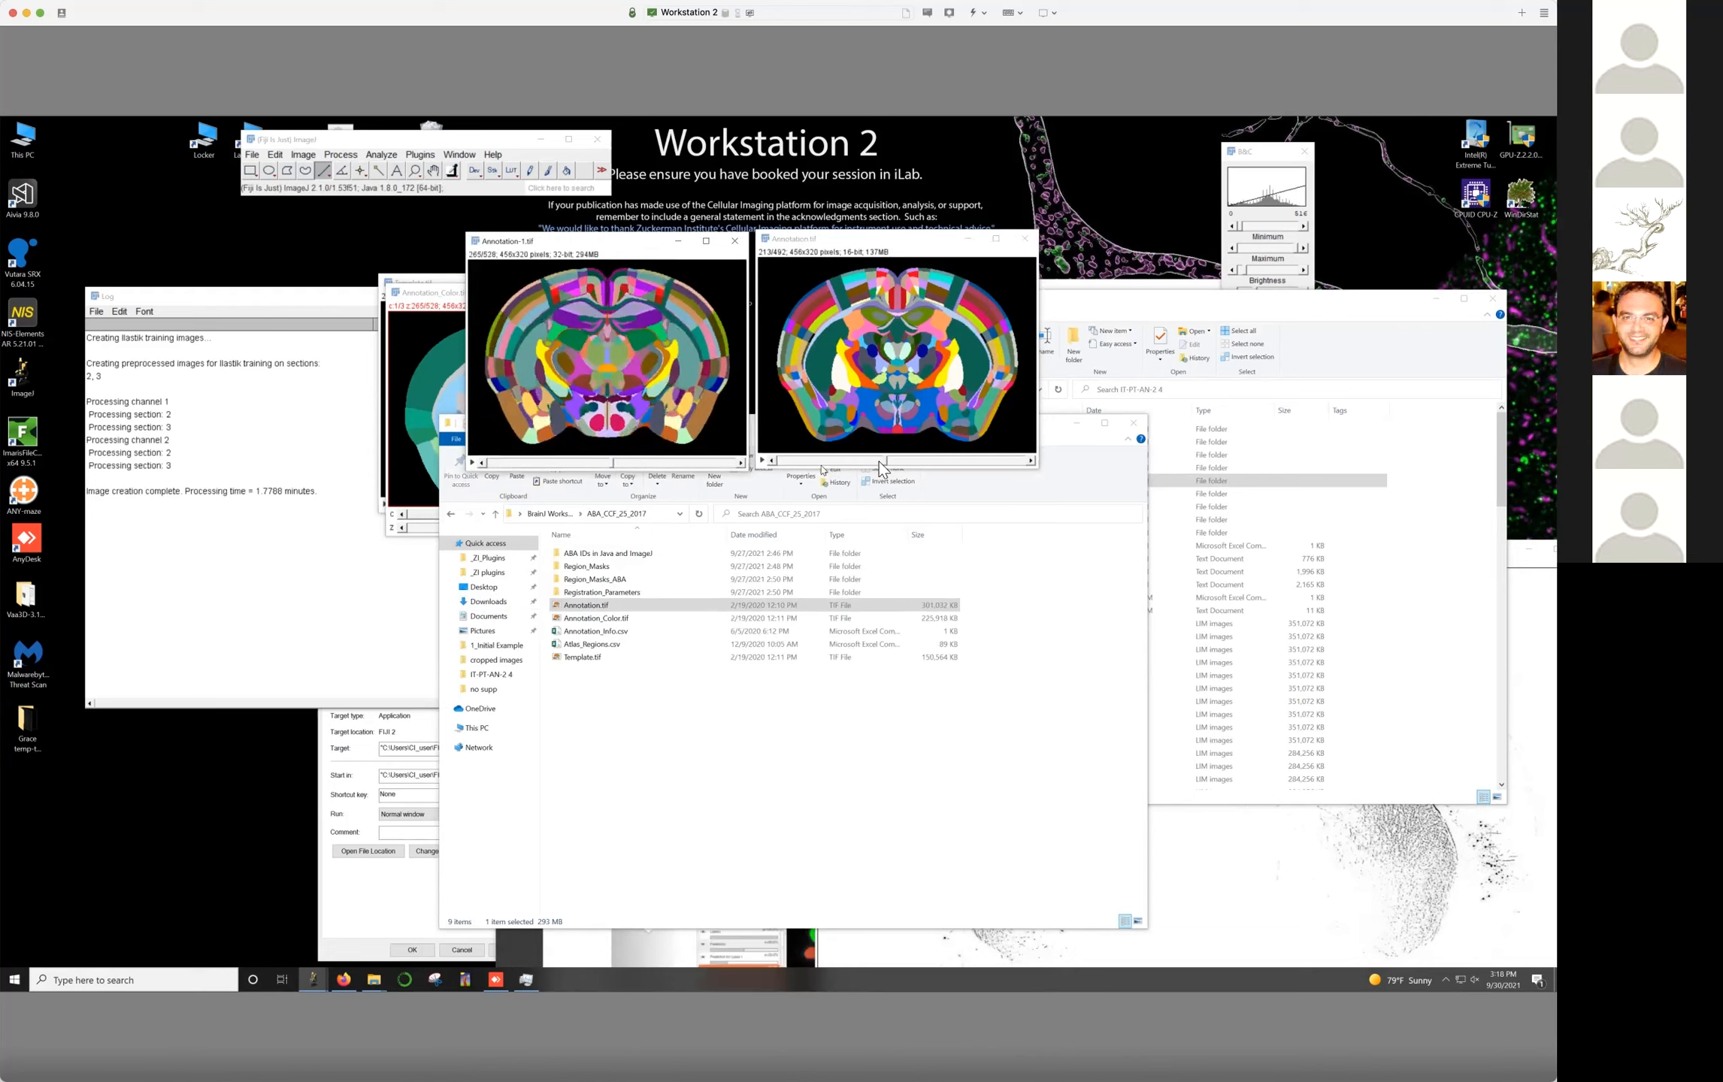
pyautogui.moveTo(880, 463)
pyautogui.mouseDown()
pyautogui.moveTo(841, 466)
pyautogui.moveTo(856, 465)
pyautogui.mouseUp()
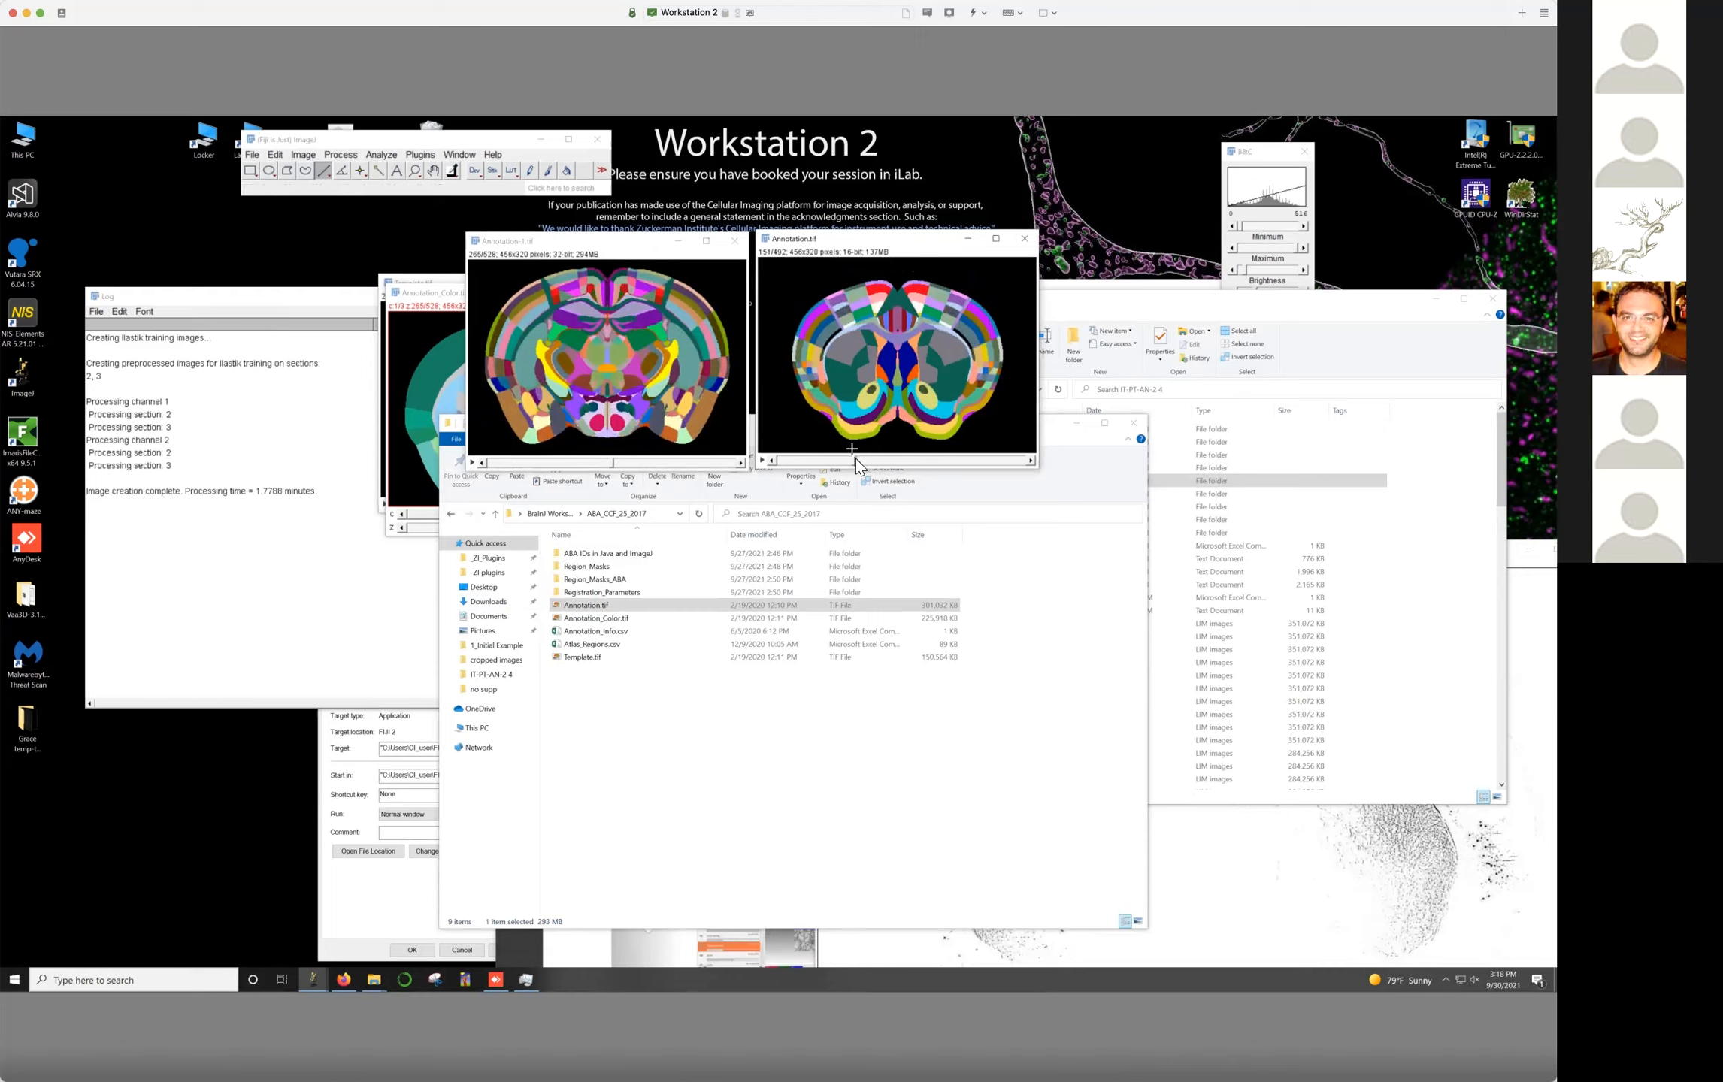
pyautogui.moveTo(850, 460); pyautogui.dragTo(858, 466)
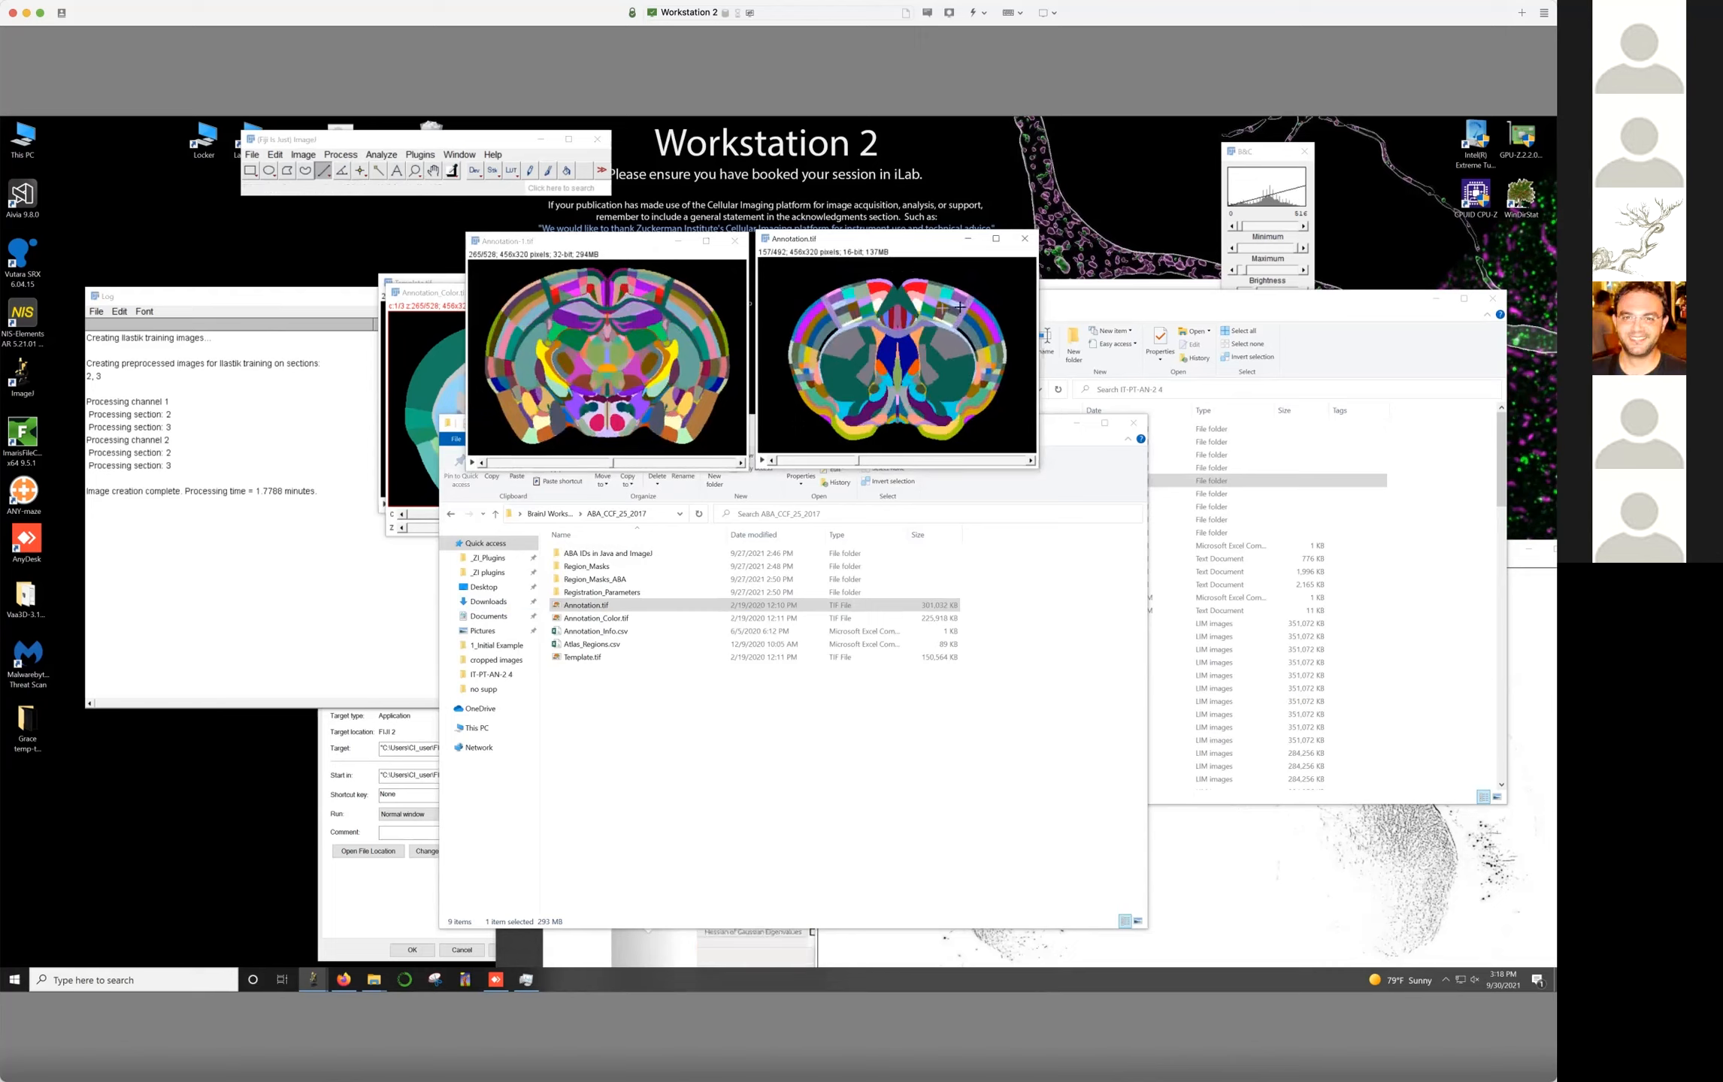
pyautogui.moveTo(613, 462)
pyautogui.mouseDown()
pyautogui.moveTo(554, 464)
pyautogui.moveTo(591, 468)
pyautogui.mouseUp()
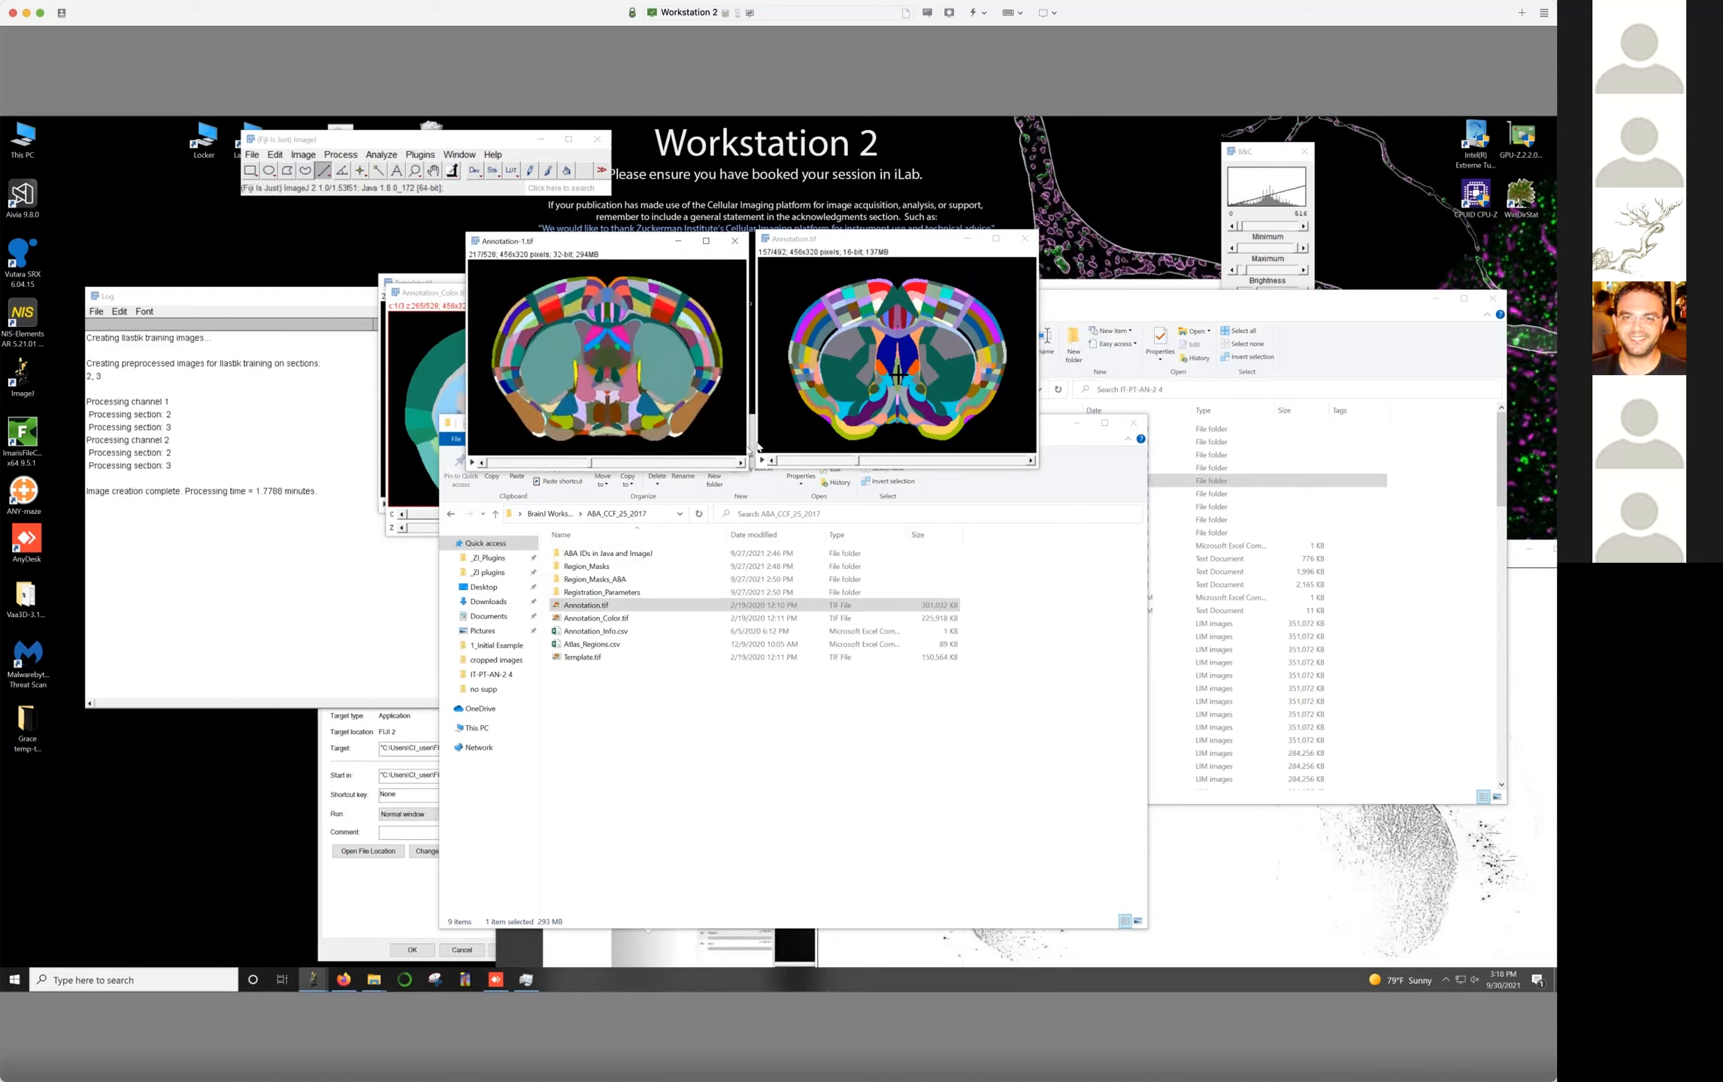
pyautogui.click(738, 244)
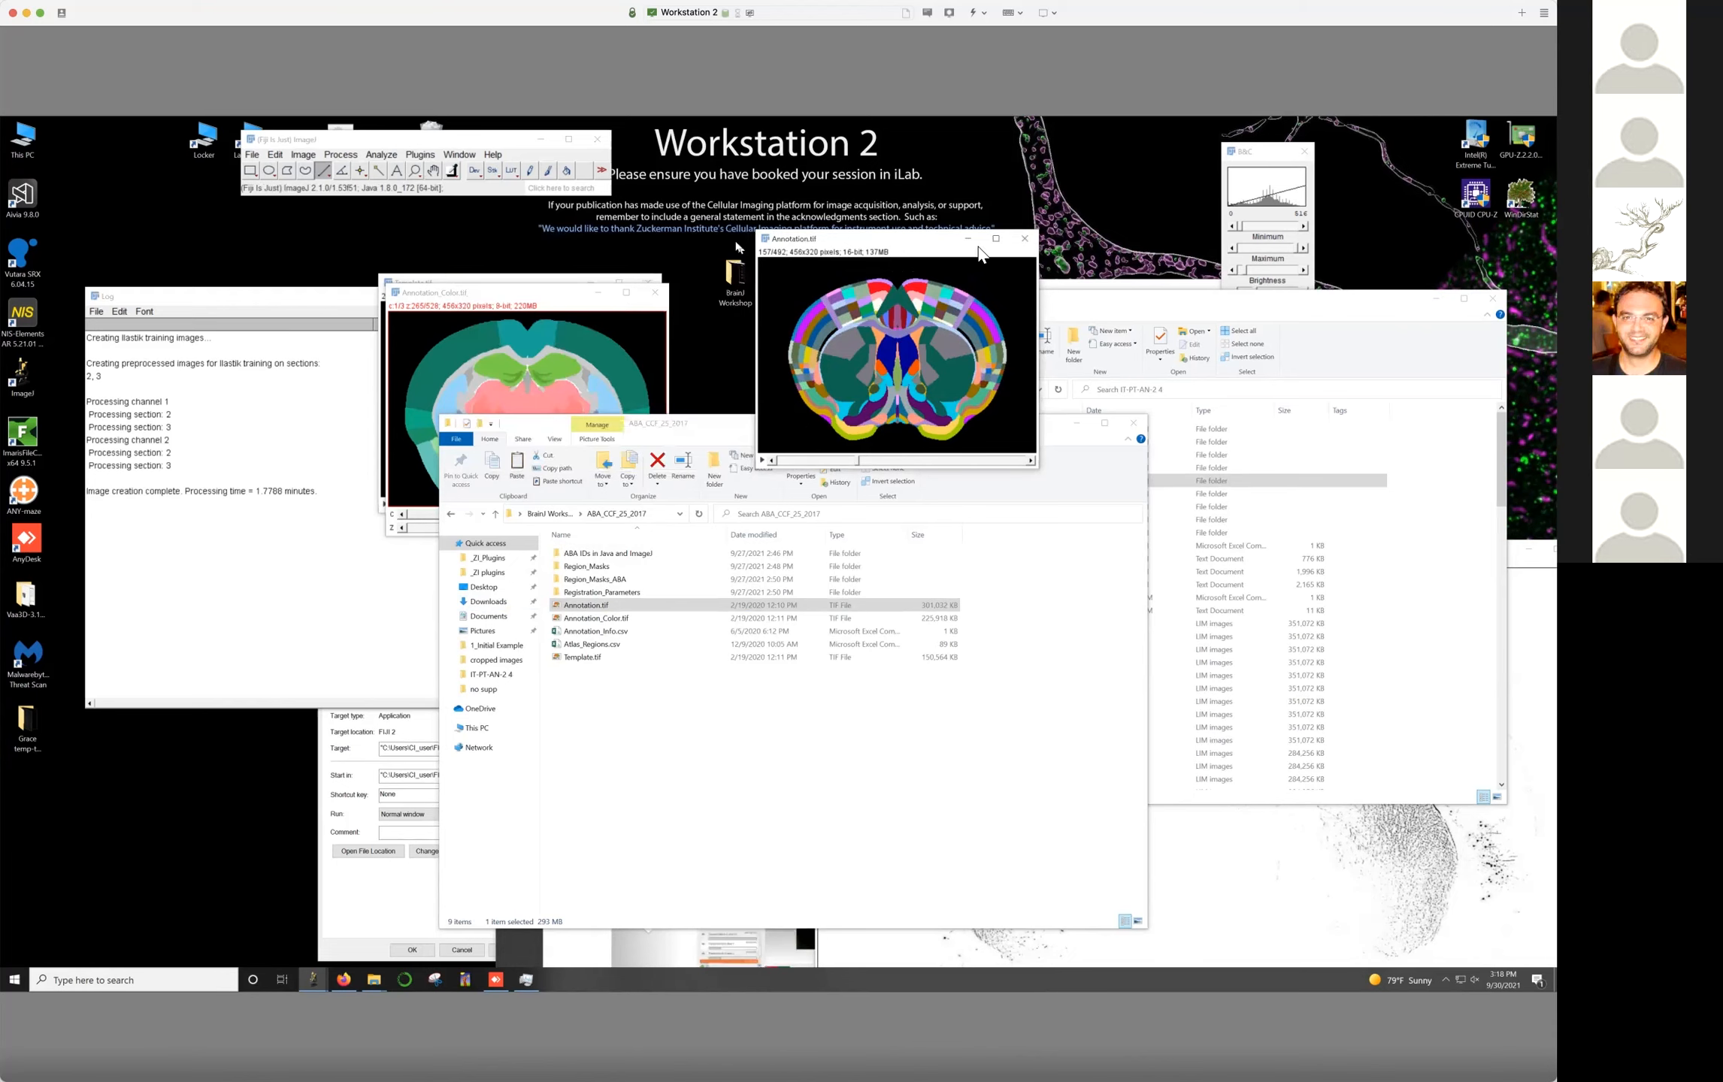
pyautogui.click(1025, 239)
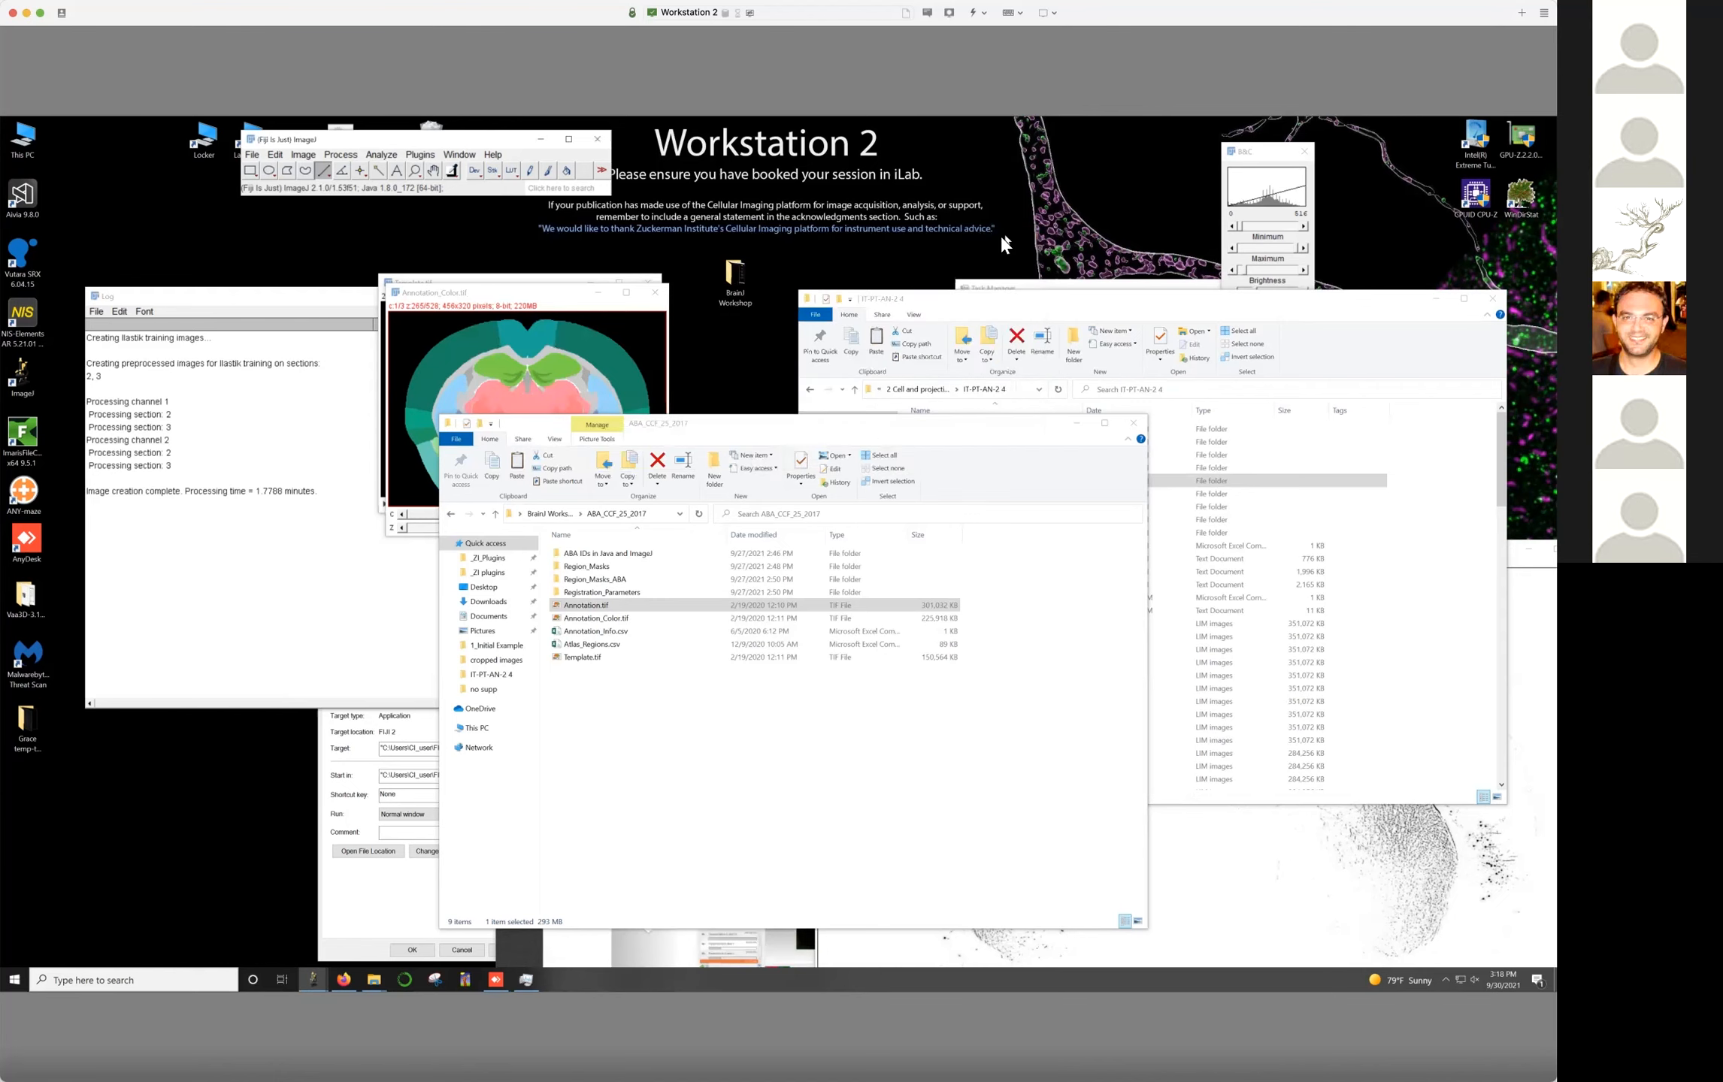
# Start BrainJ's Registration and Atlas Analysis batch process again
pyautogui.click(421, 154)
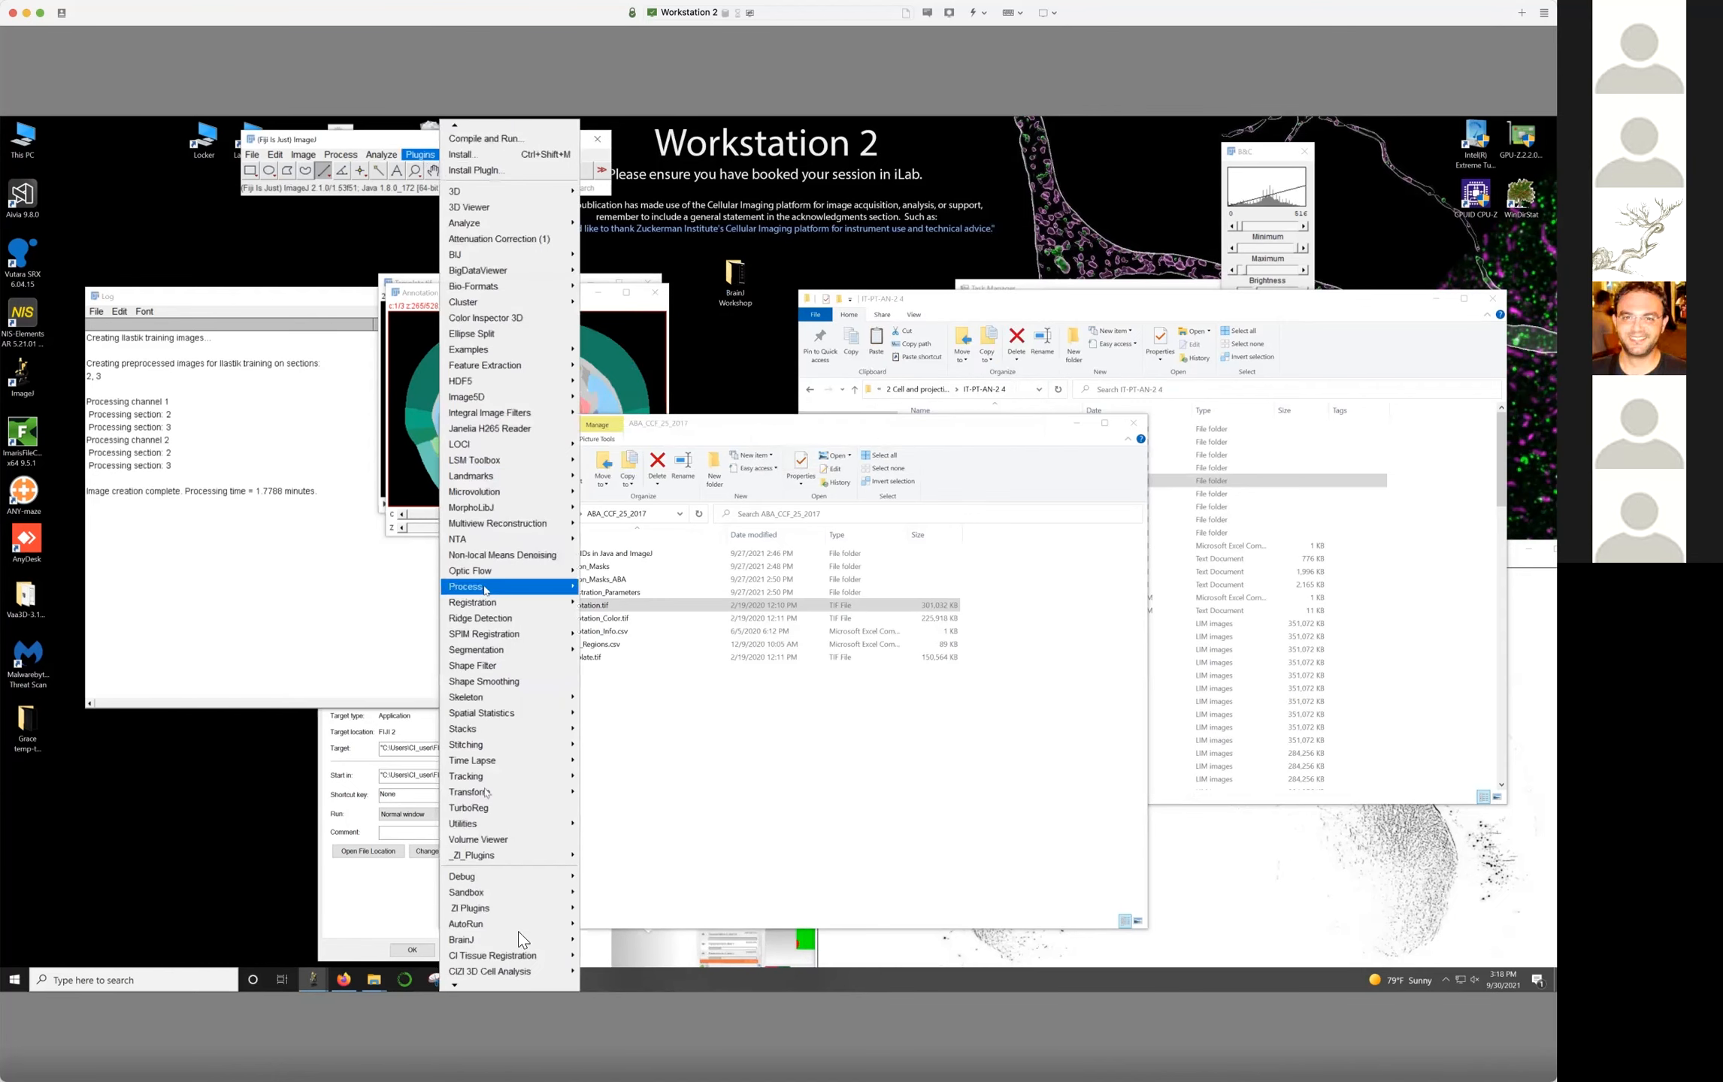
pyautogui.moveTo(520, 941)
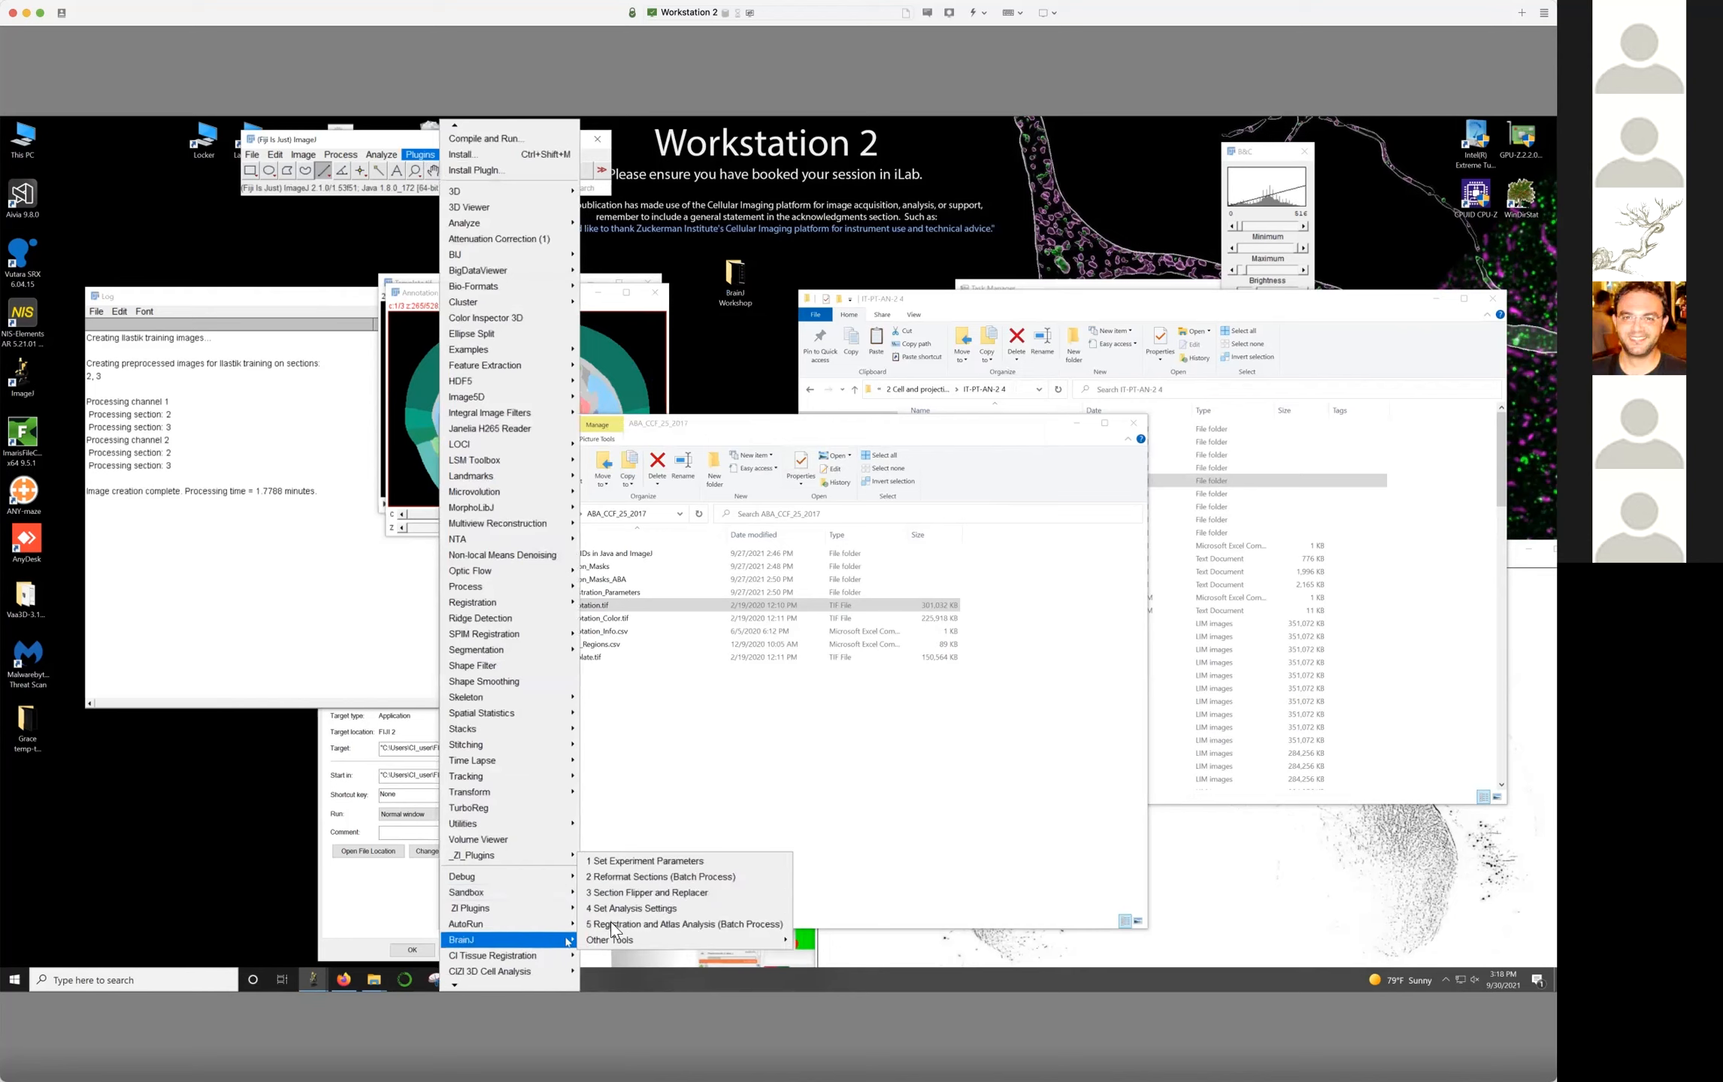
pyautogui.click(611, 923)
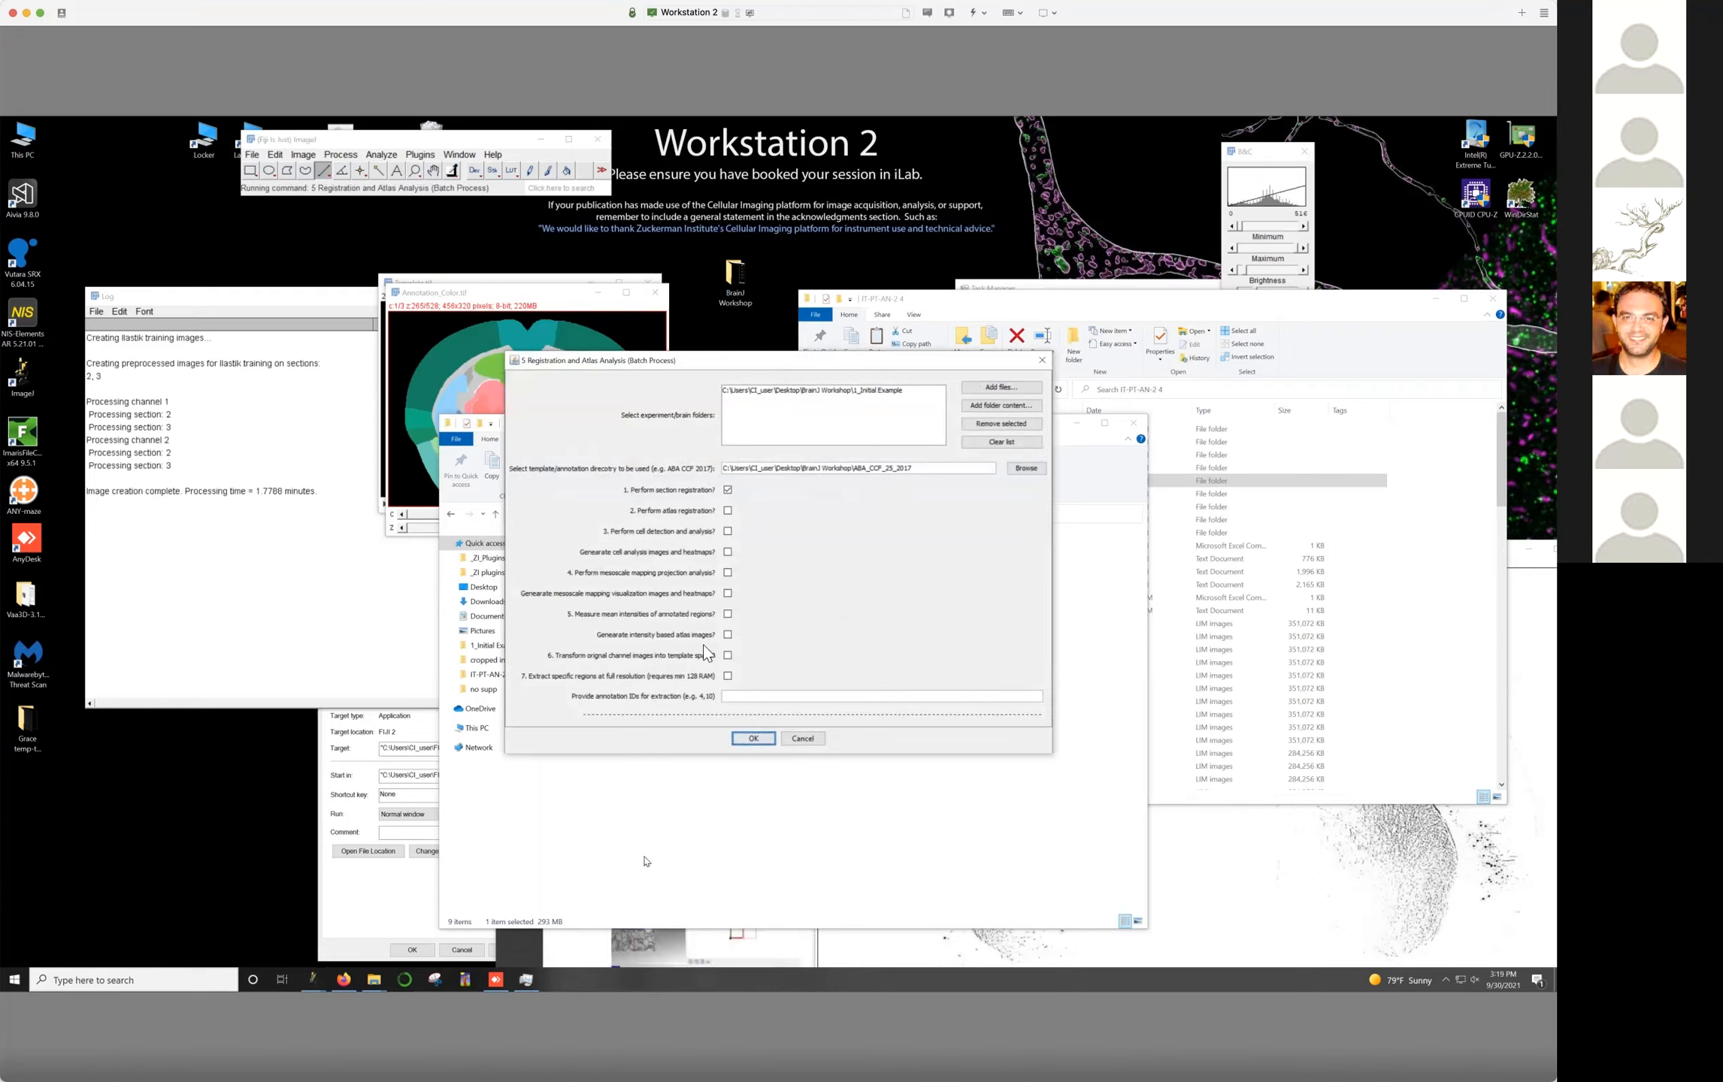
# Tick and clear the option to extract specific regions at full resolution, and cancel the registration and atlas analysis process
pyautogui.click(729, 676)
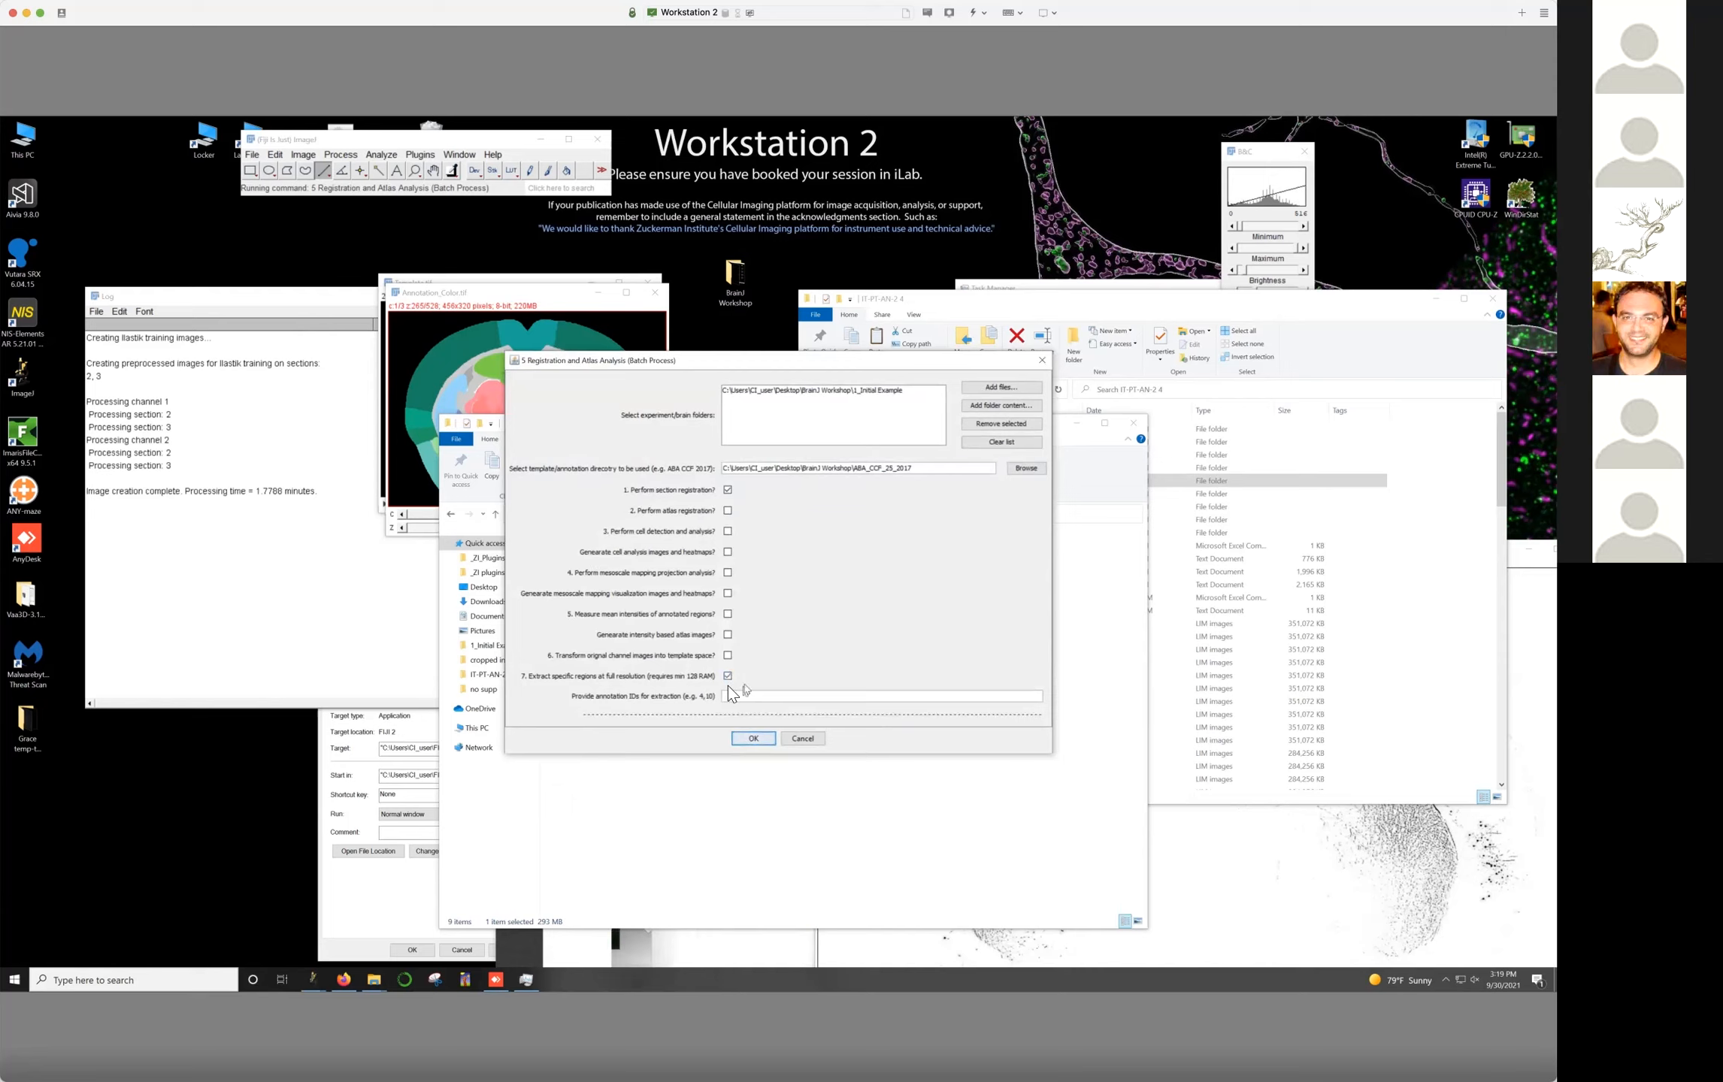
pyautogui.click(729, 677)
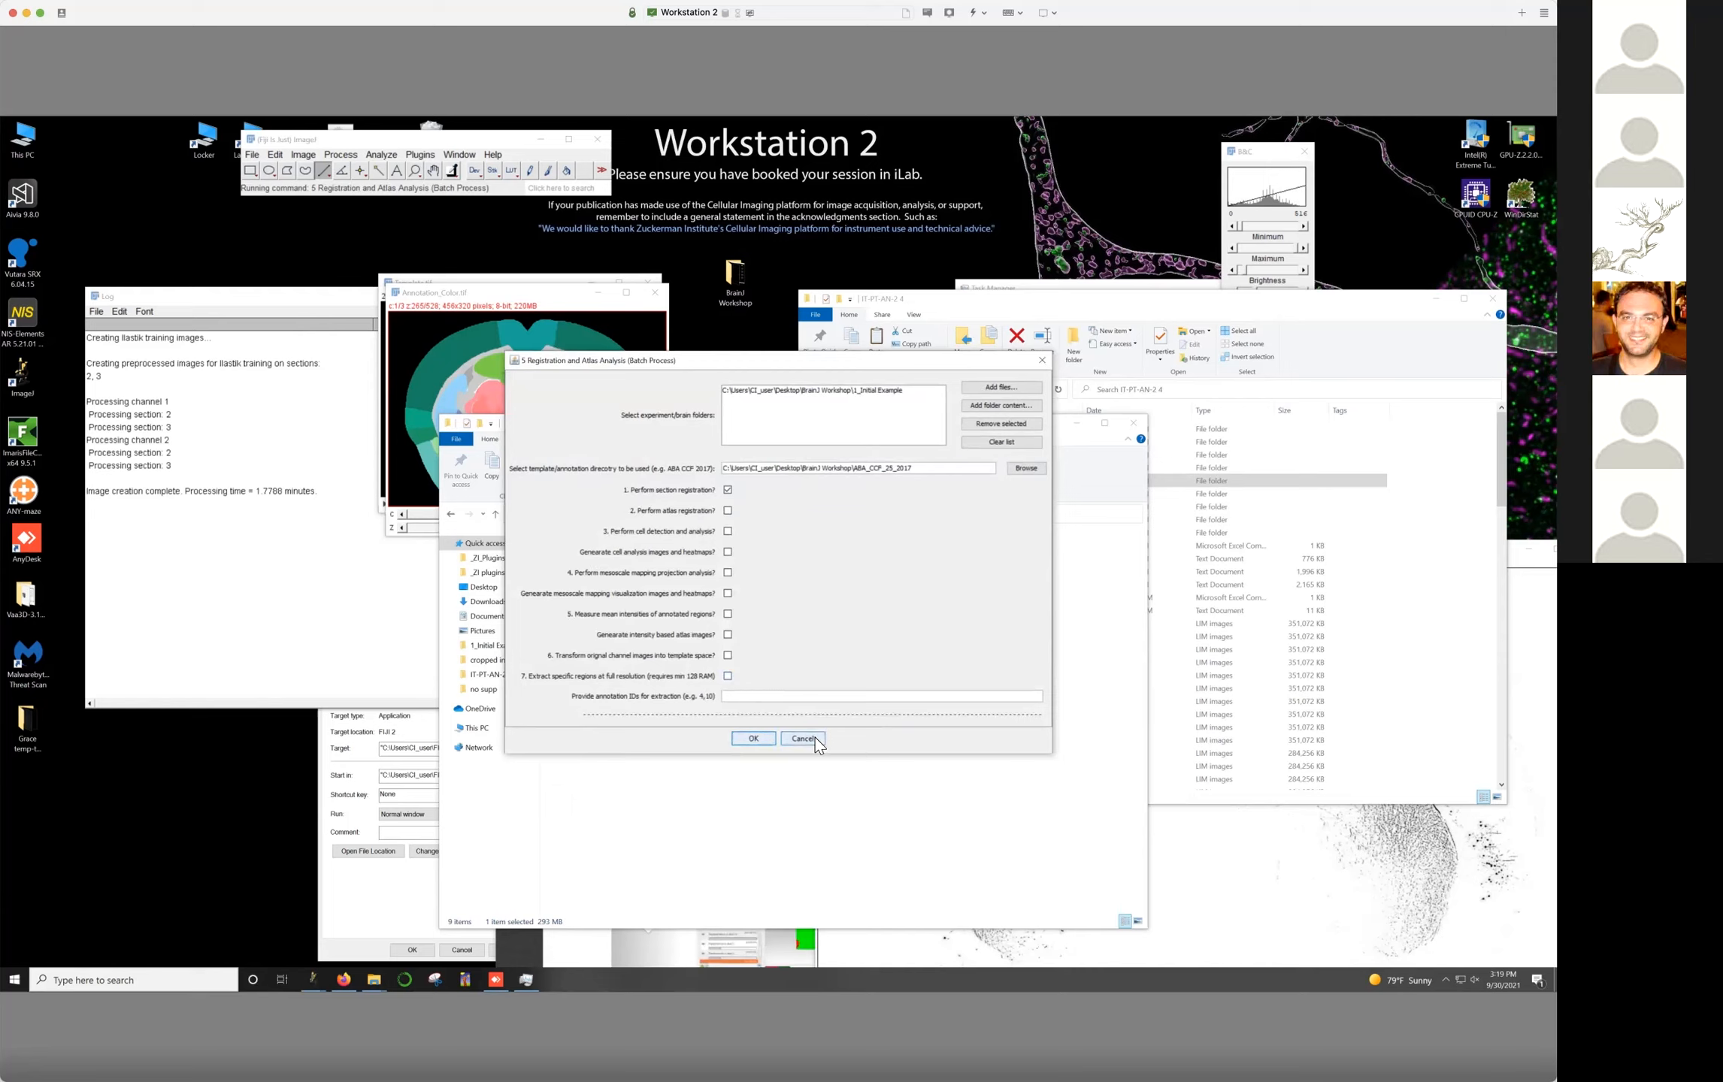
pyautogui.click(814, 738)
# Open the 5_Analysis_Output ABA folder of the IT-PT-AN-2 4 brain in File Explorer
pyautogui.moveTo(904, 427); pyautogui.dragTo(899, 421)
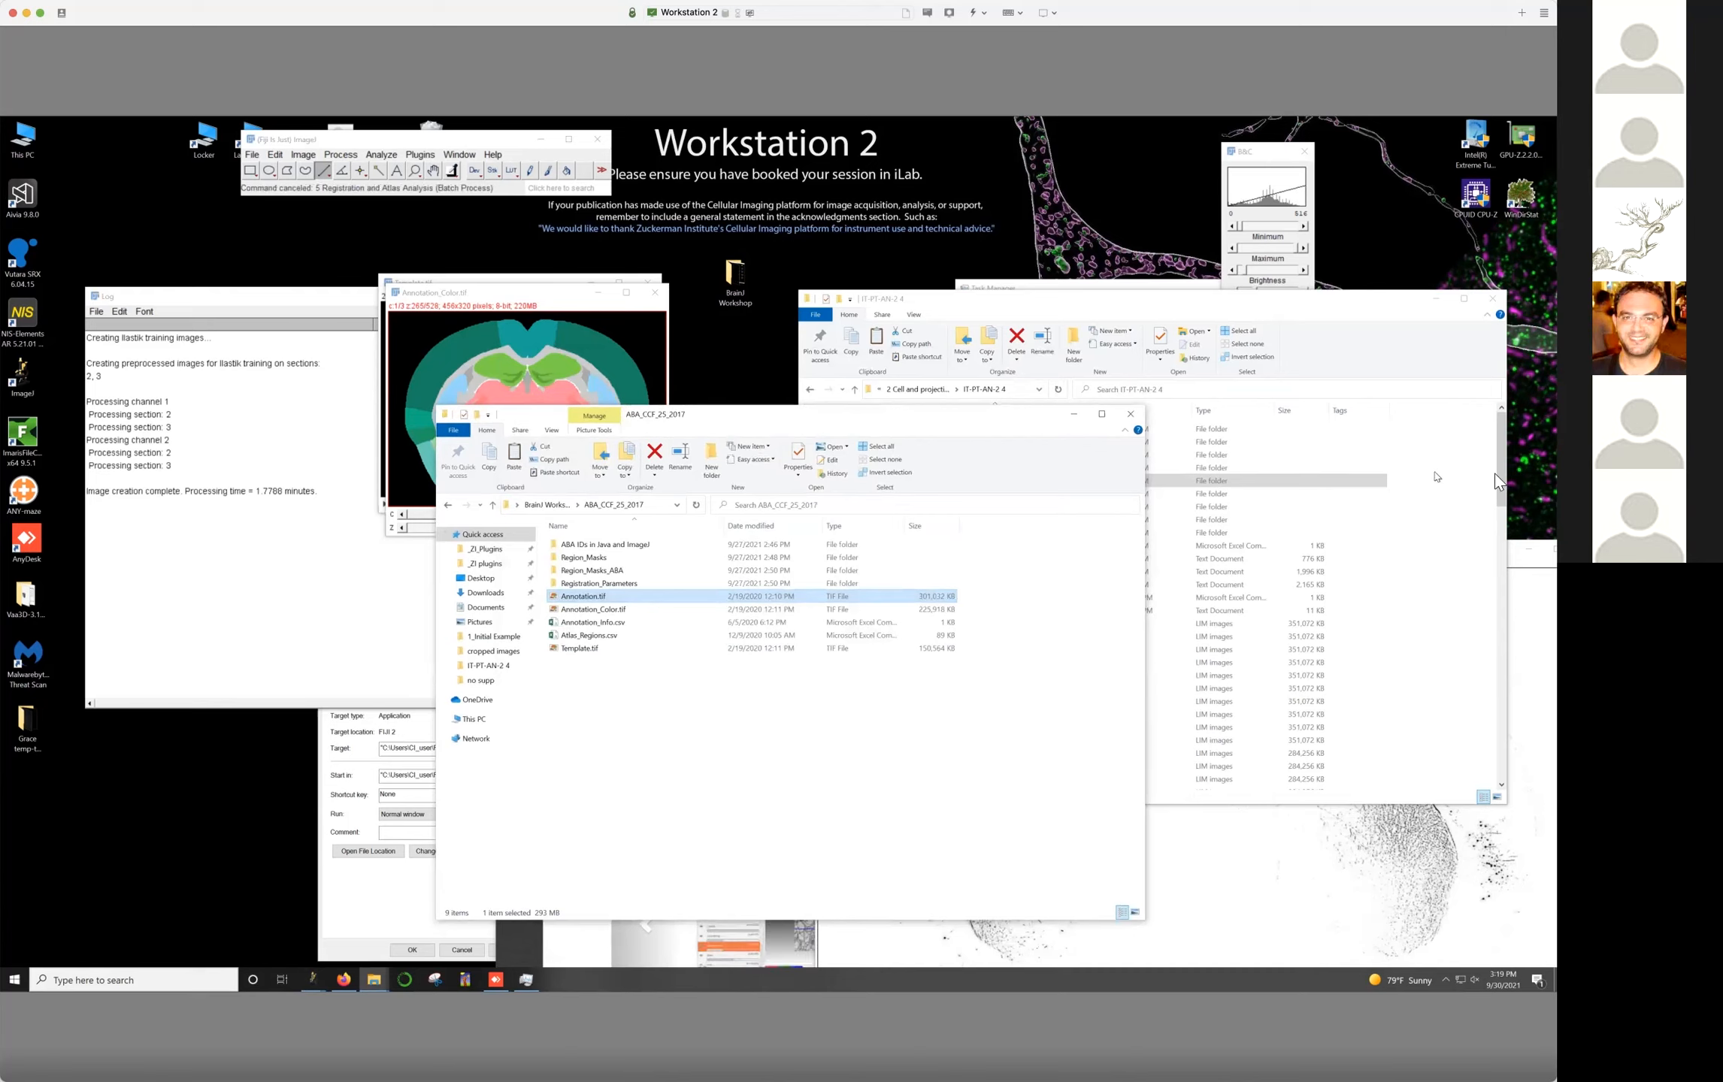
pyautogui.click(541, 507)
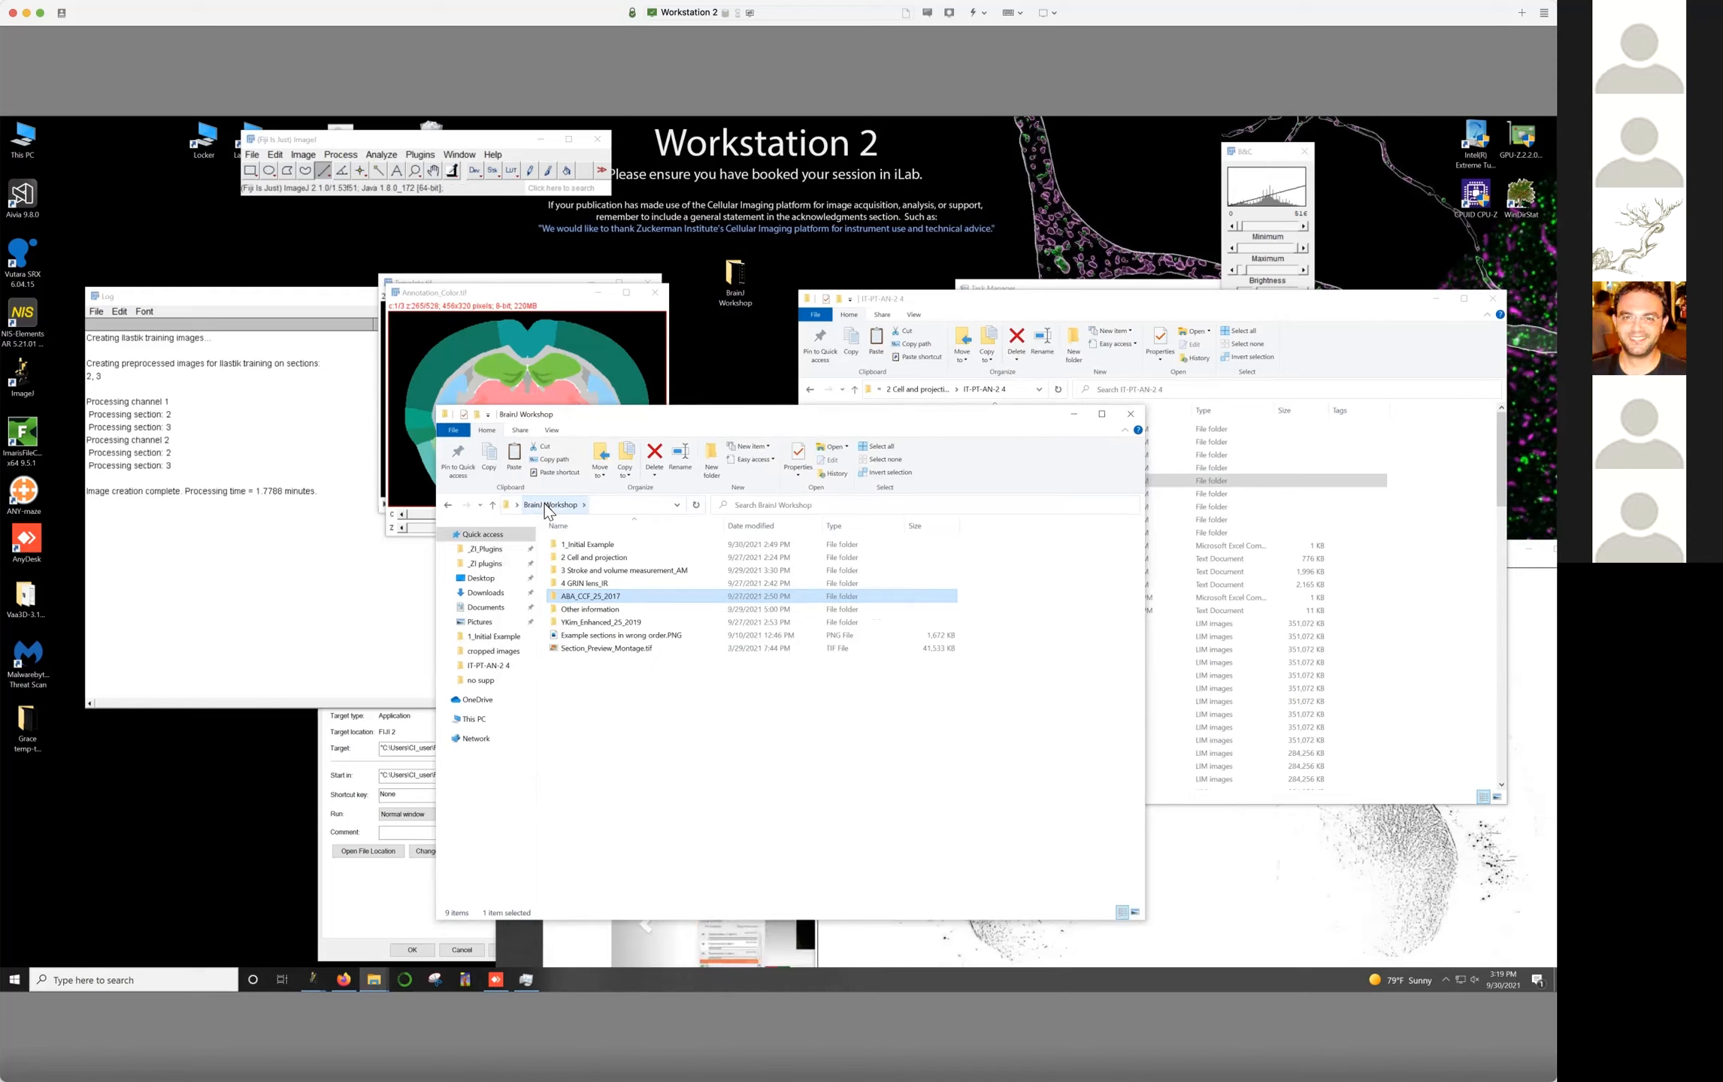
pyautogui.doubleClick(590, 547)
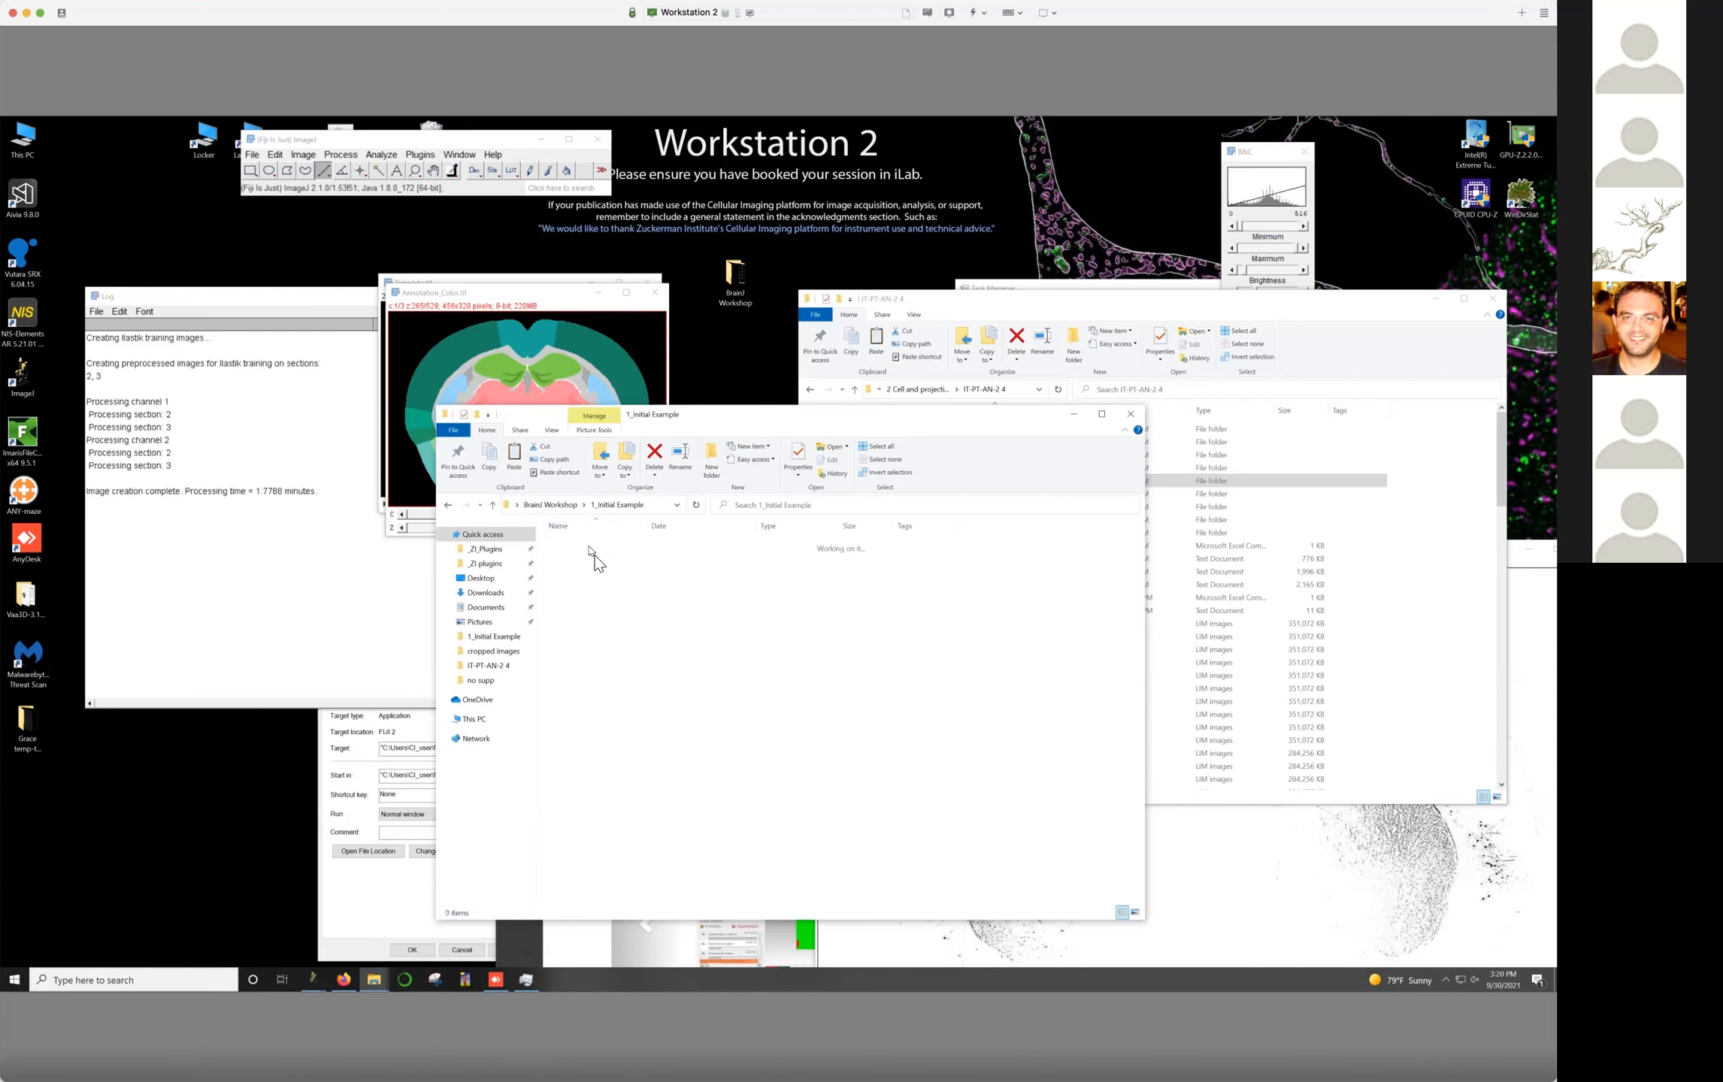
pyautogui.click(448, 505)
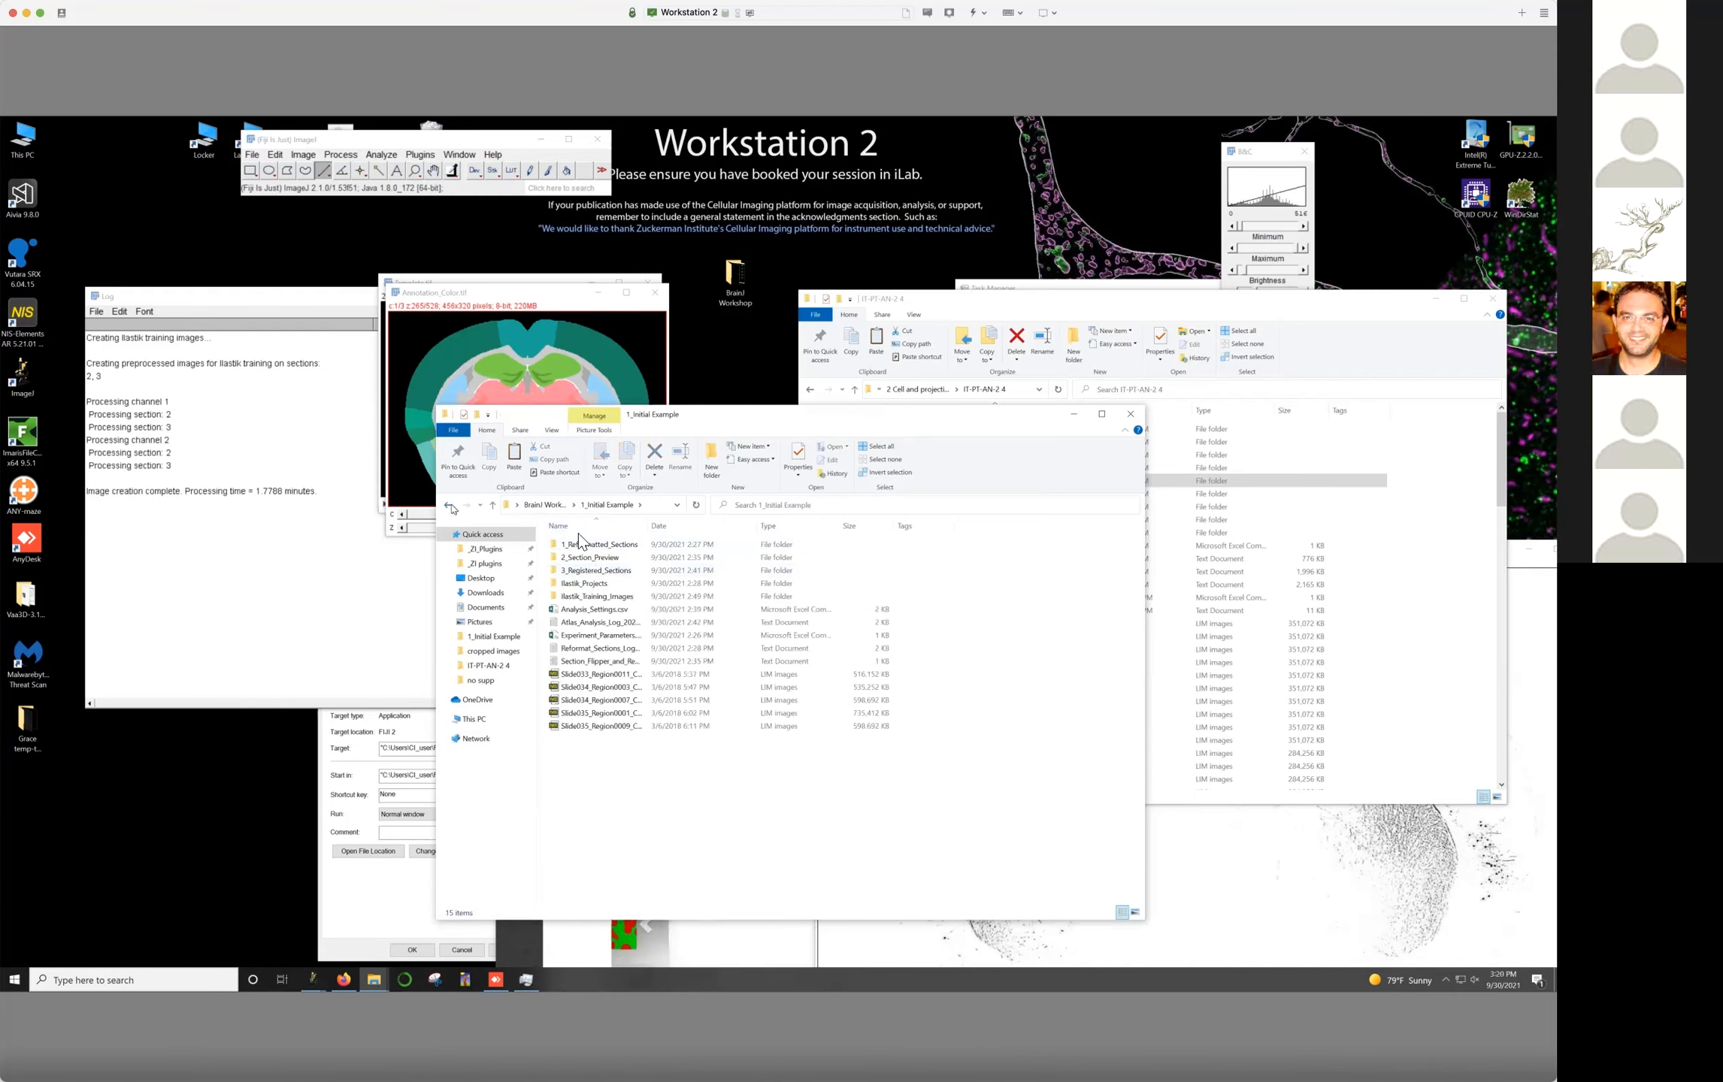
pyautogui.doubleClick(605, 560)
pyautogui.doubleClick(589, 547)
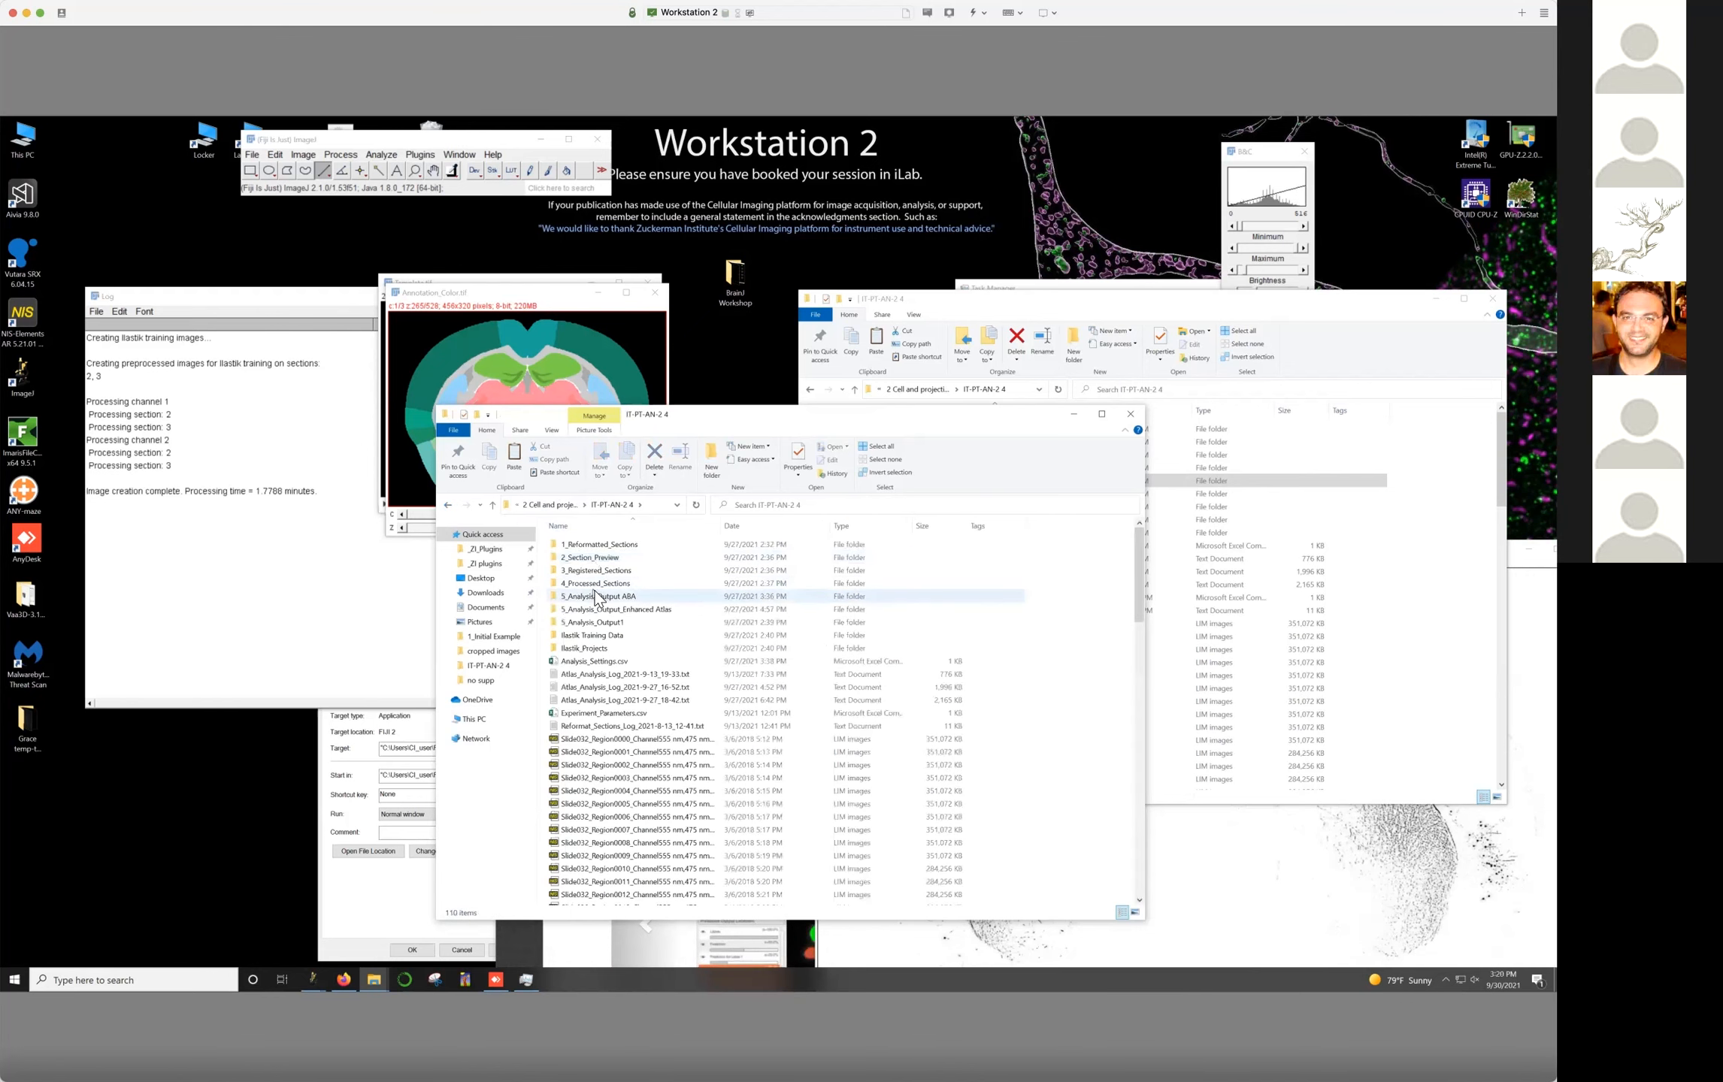
pyautogui.doubleClick(593, 594)
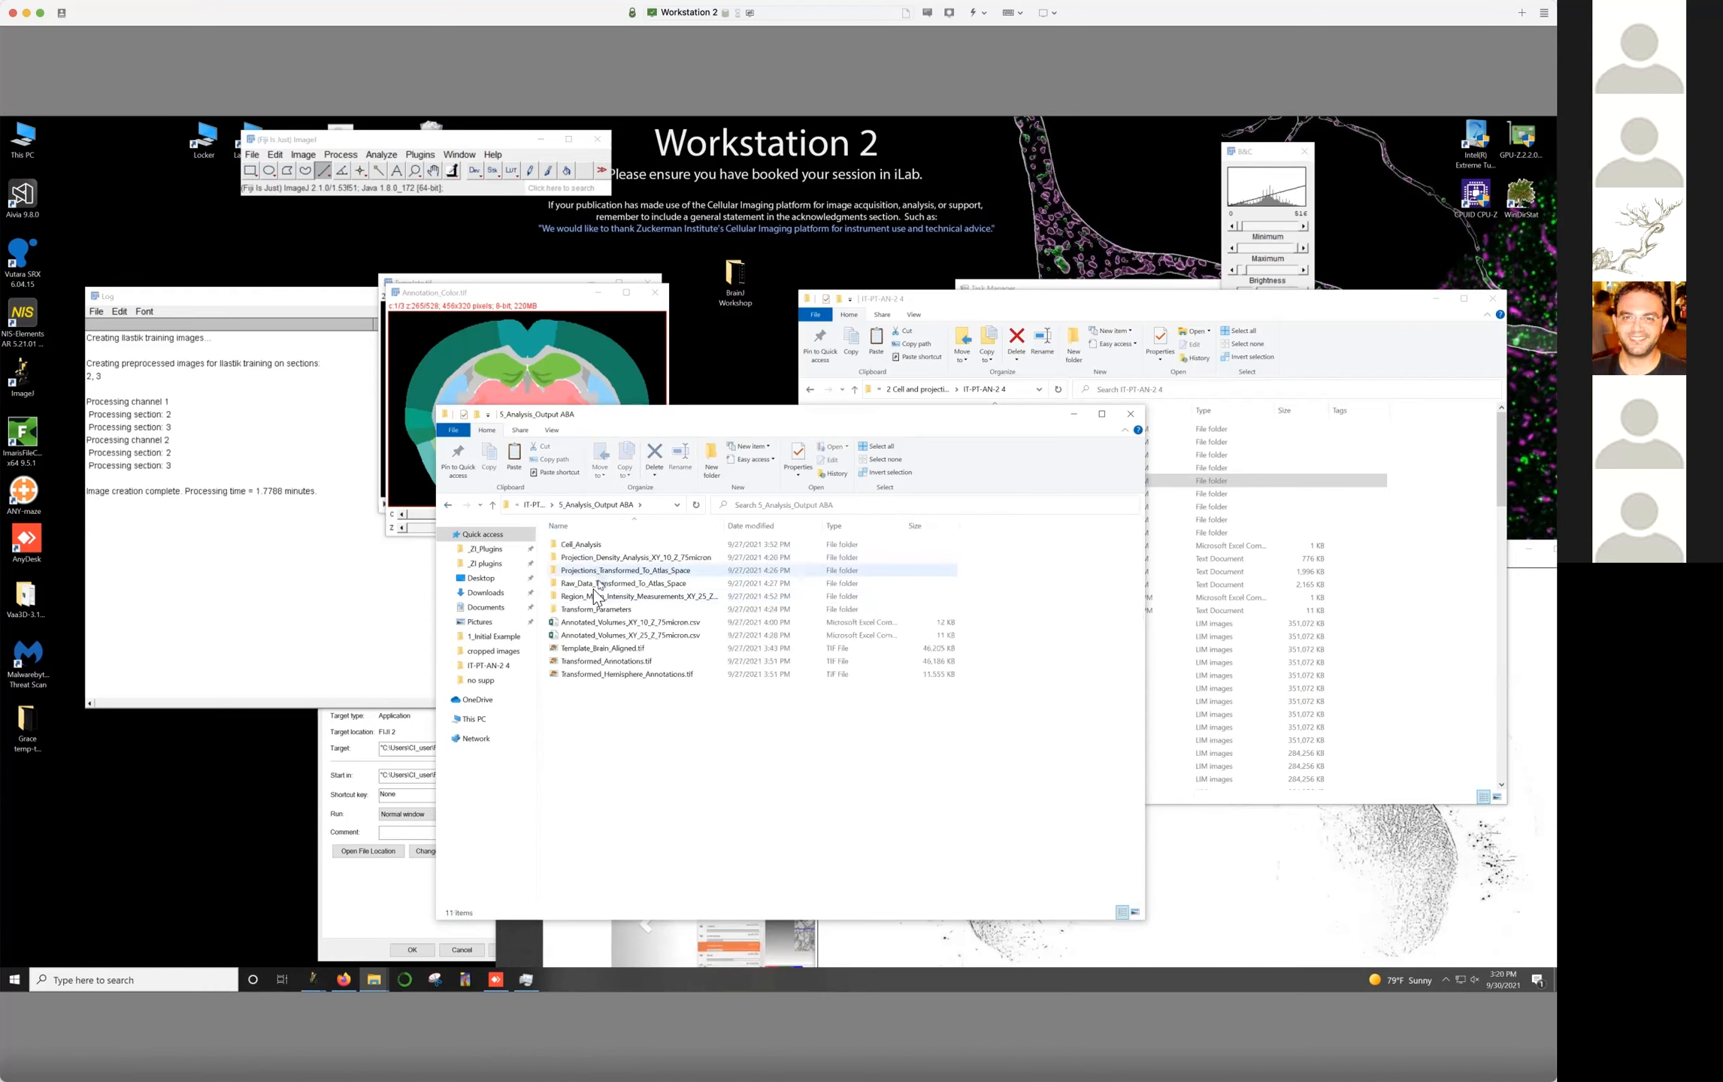
# View the channel images in the Raw_Data_Transformed_To_Atlas_Space folder and return to the 5_Analysis_Output ABA folder
pyautogui.doubleClick(601, 583)
pyautogui.click(663, 571)
pyautogui.moveTo(492, 303); pyautogui.dragTo(767, 257)
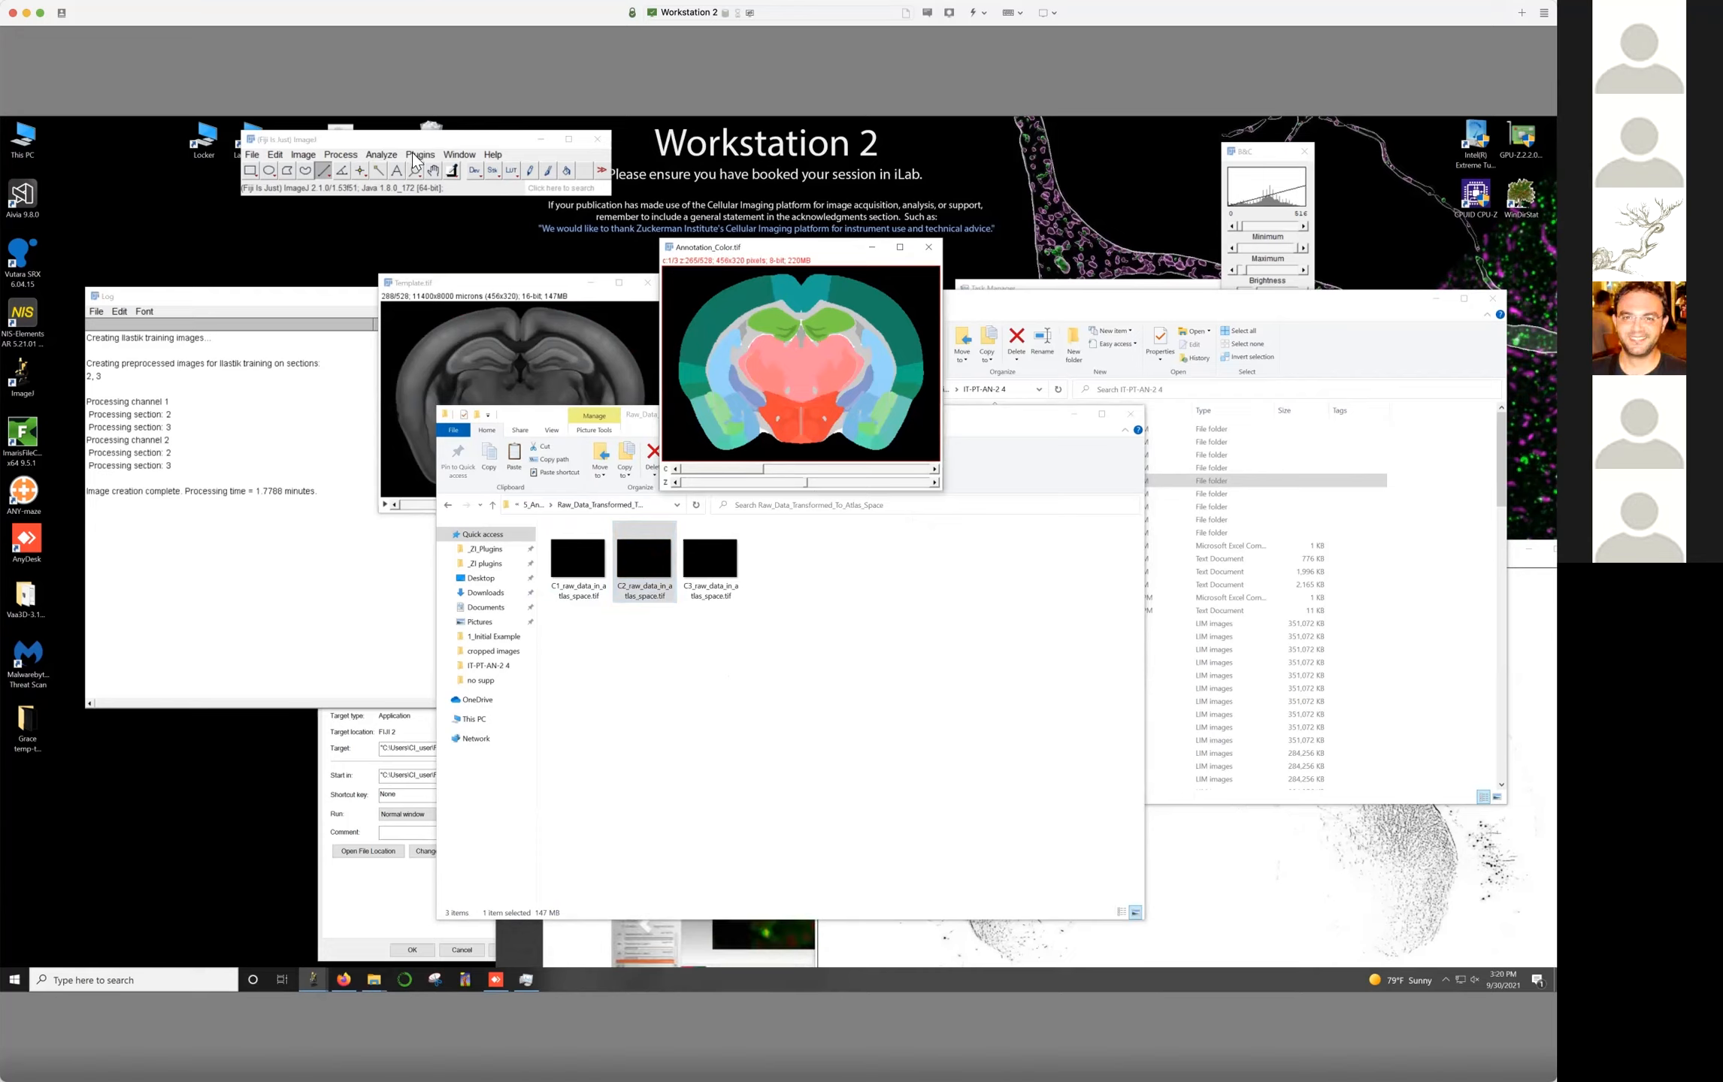
pyautogui.click(447, 506)
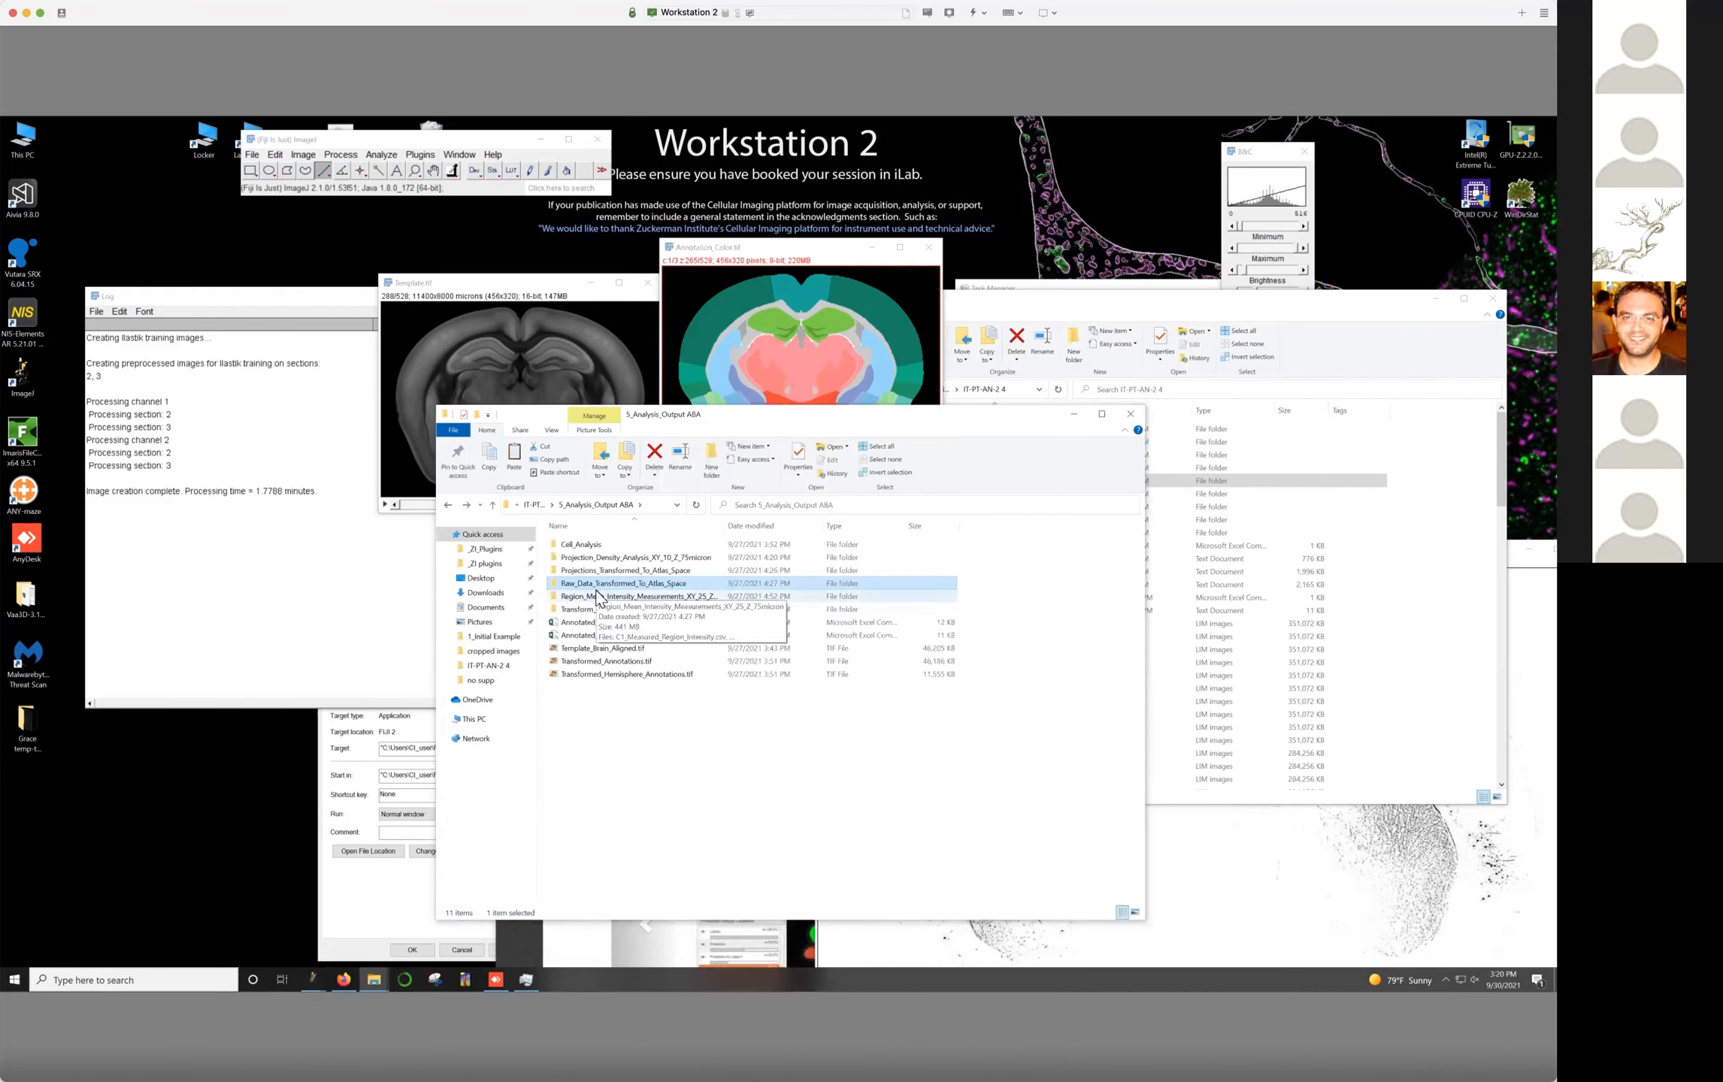
# Start BrainJ's Create Image For Volume Measurement tool in Fiji with 3 Stroke and volume measurement_AM as the experiment folder
pyautogui.click(420, 154)
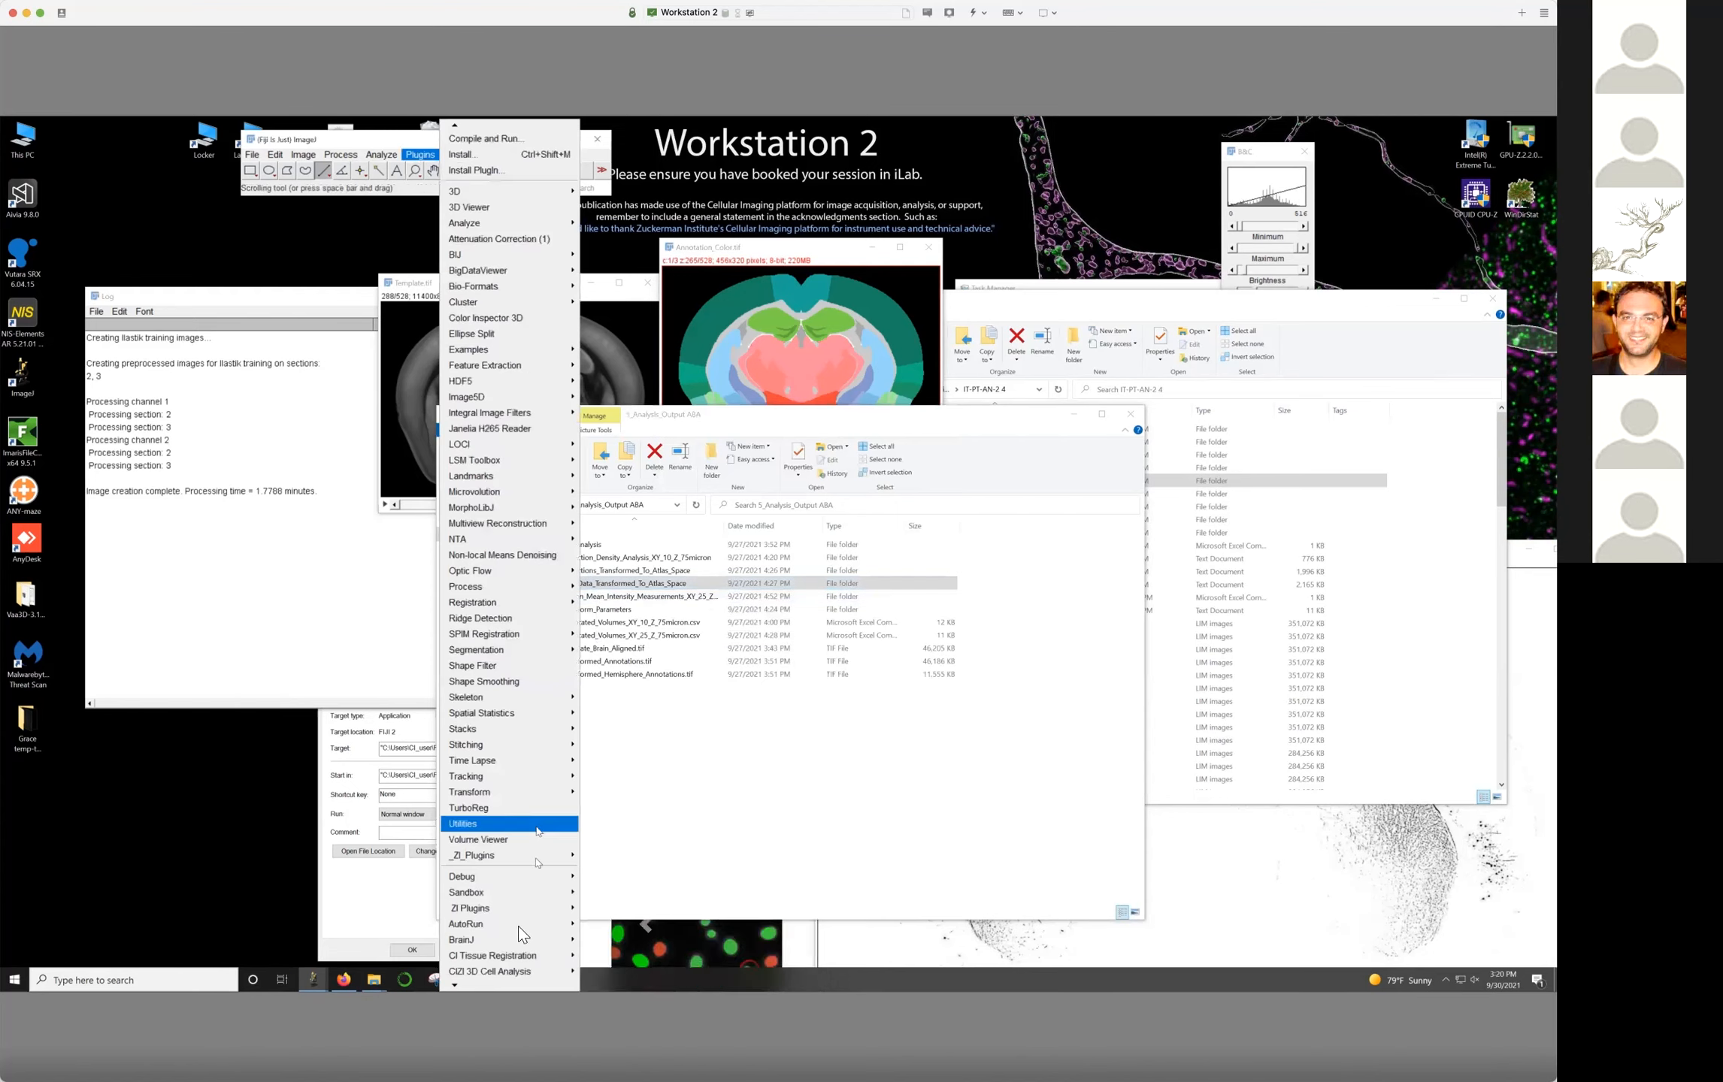
pyautogui.moveTo(552, 947)
pyautogui.moveTo(635, 943)
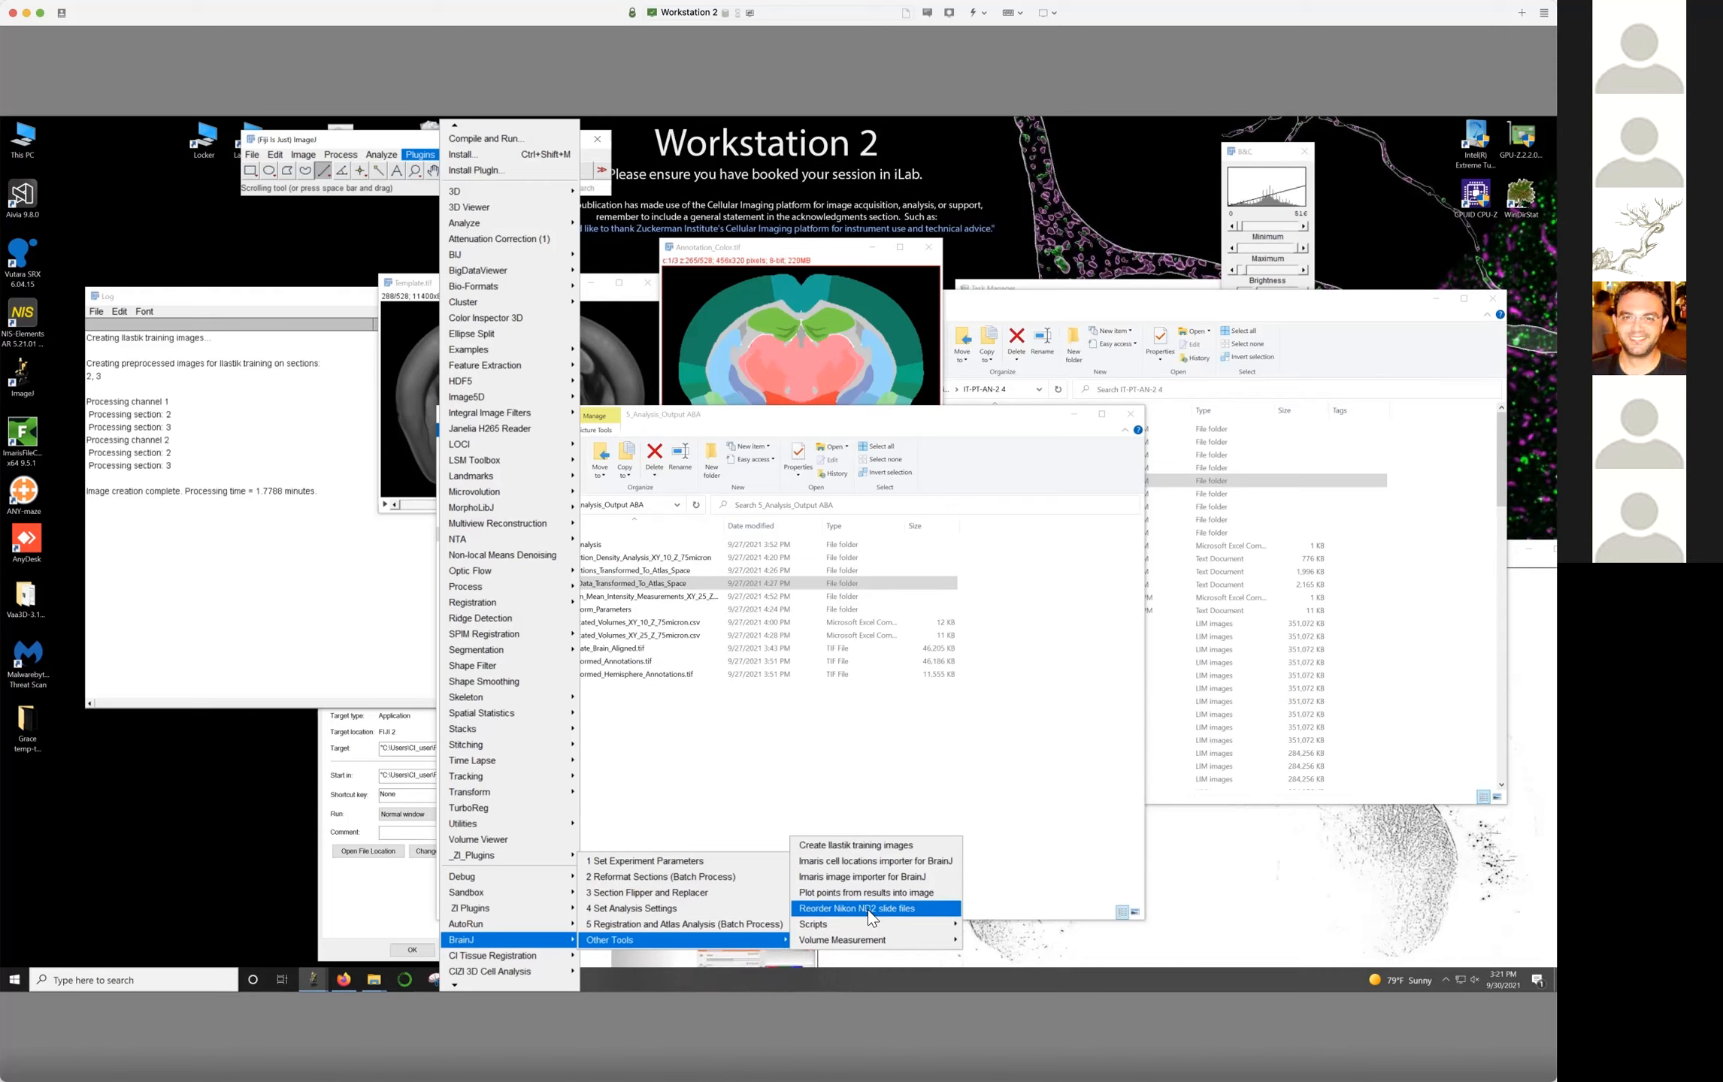
pyautogui.moveTo(887, 940)
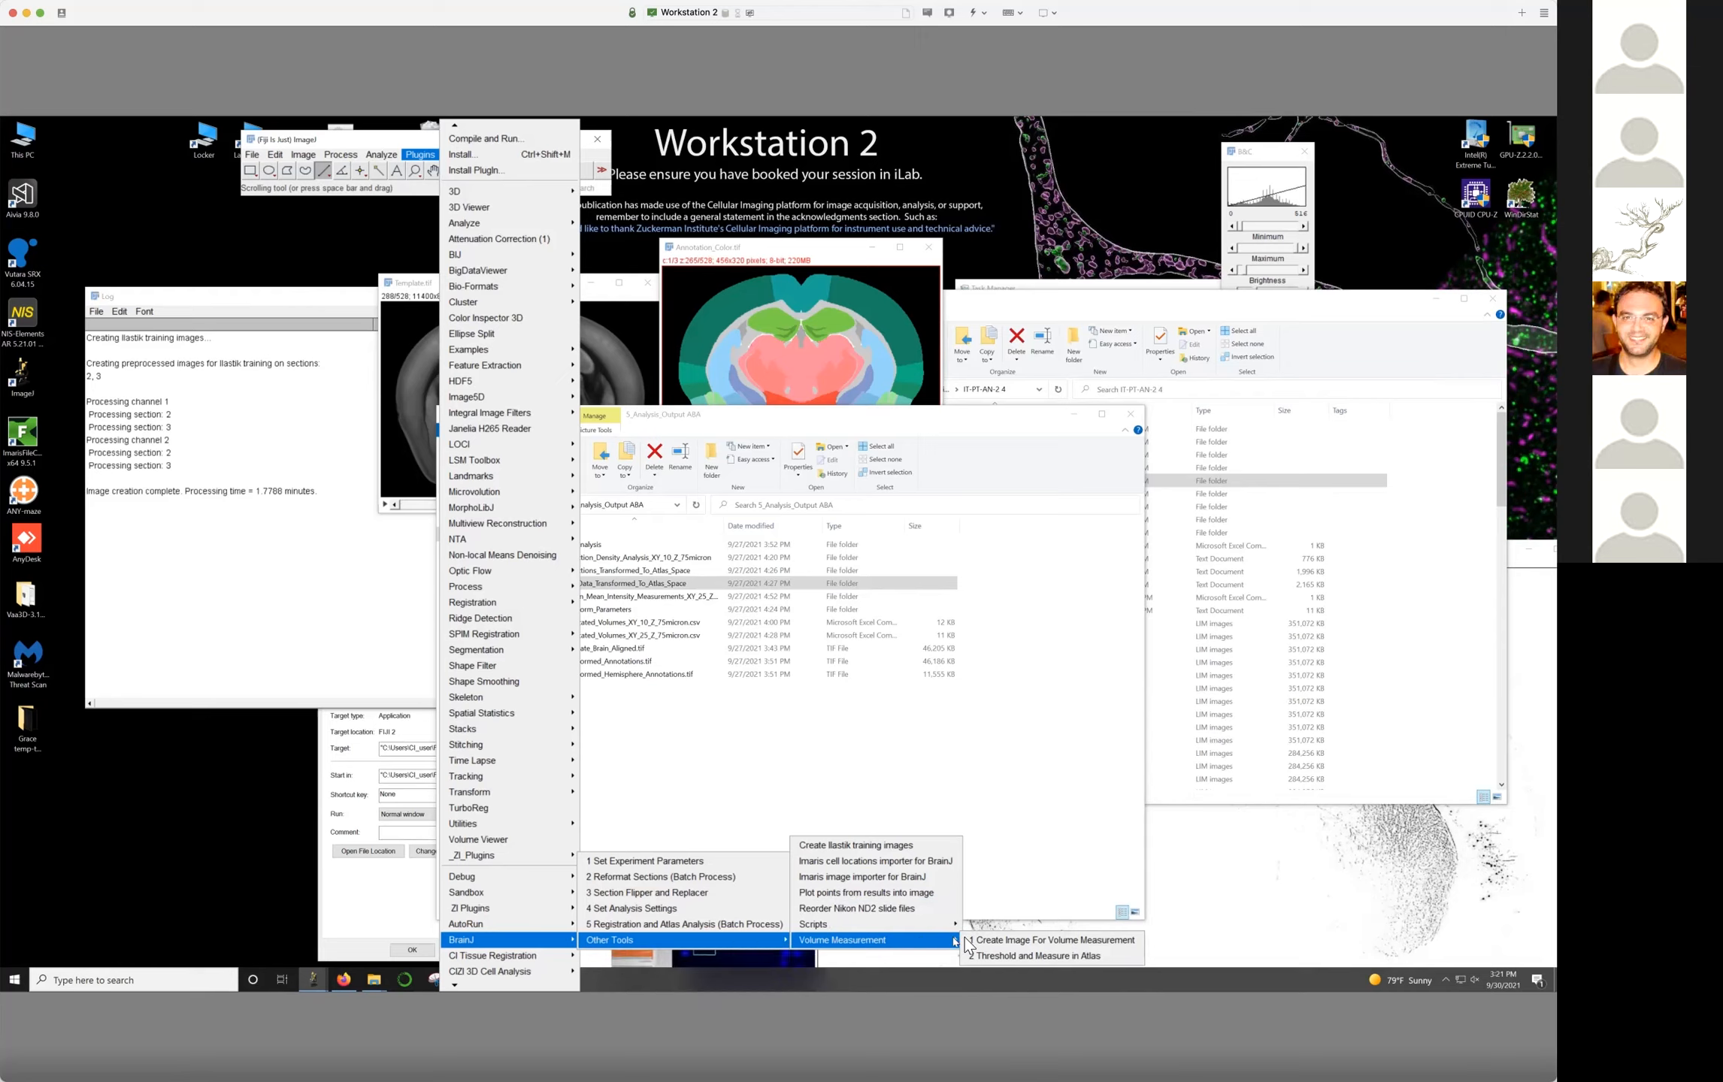
pyautogui.click(1001, 945)
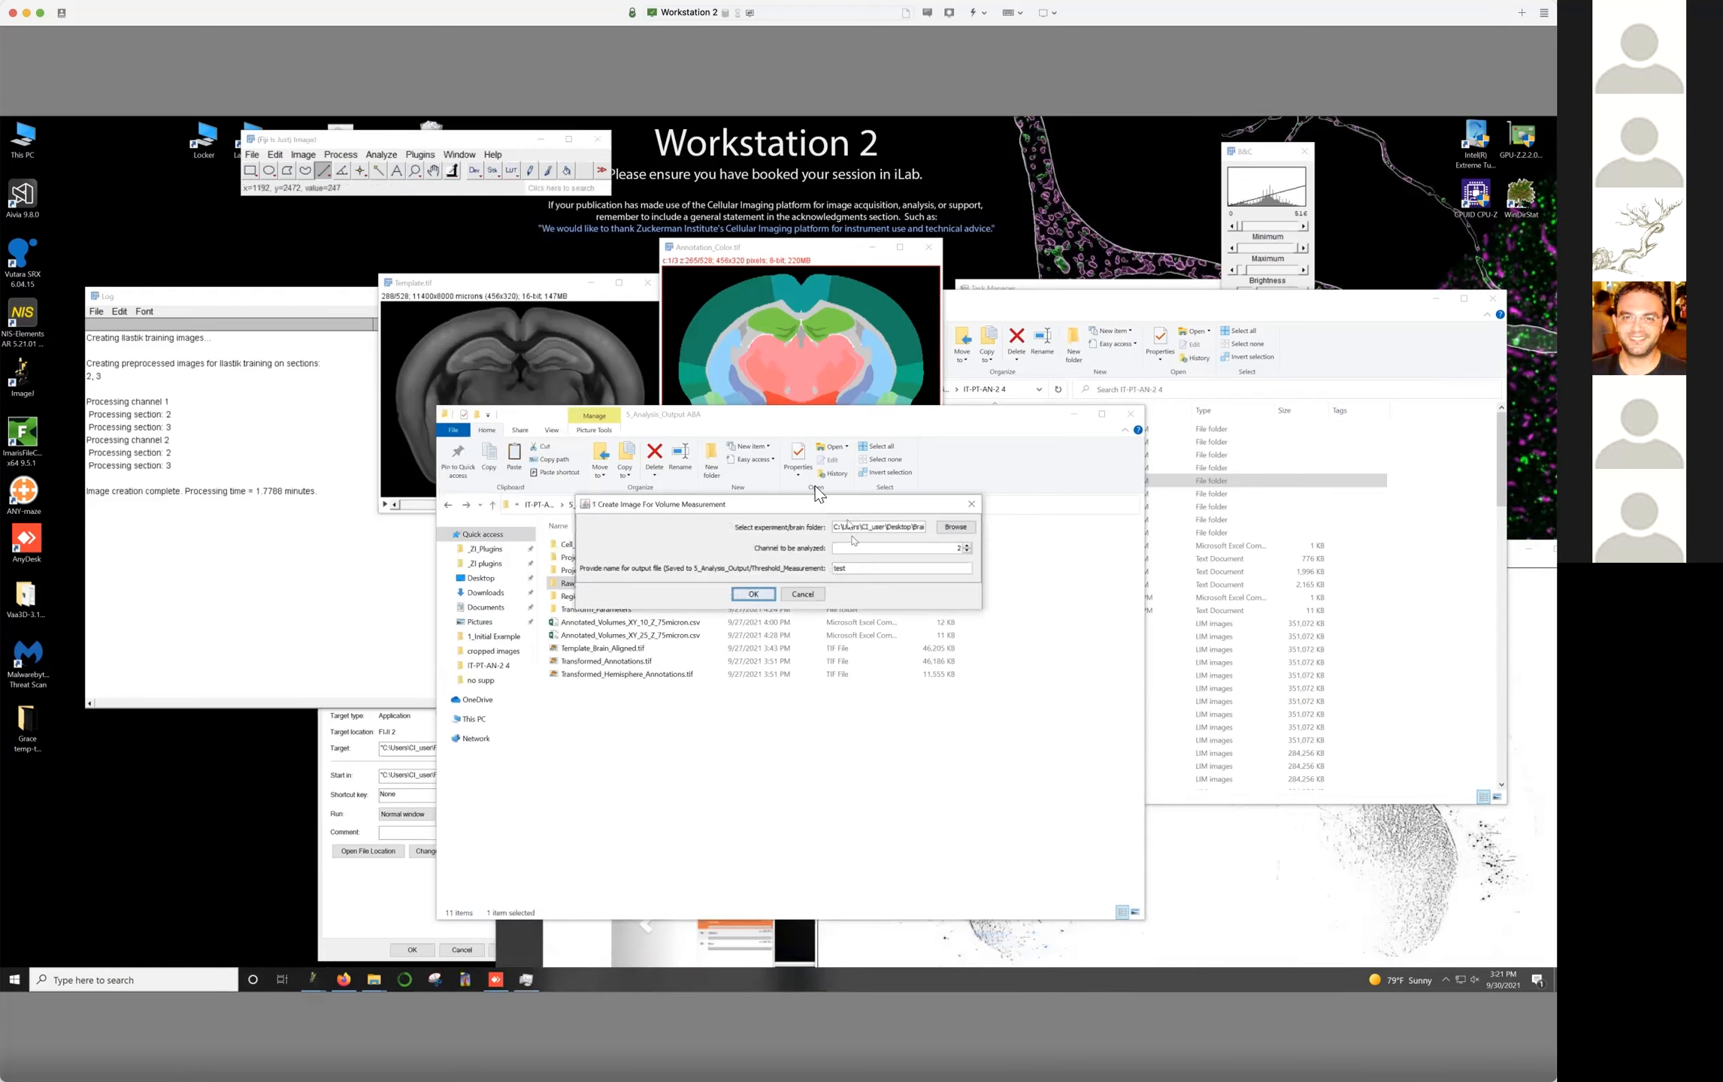
pyautogui.click(954, 531)
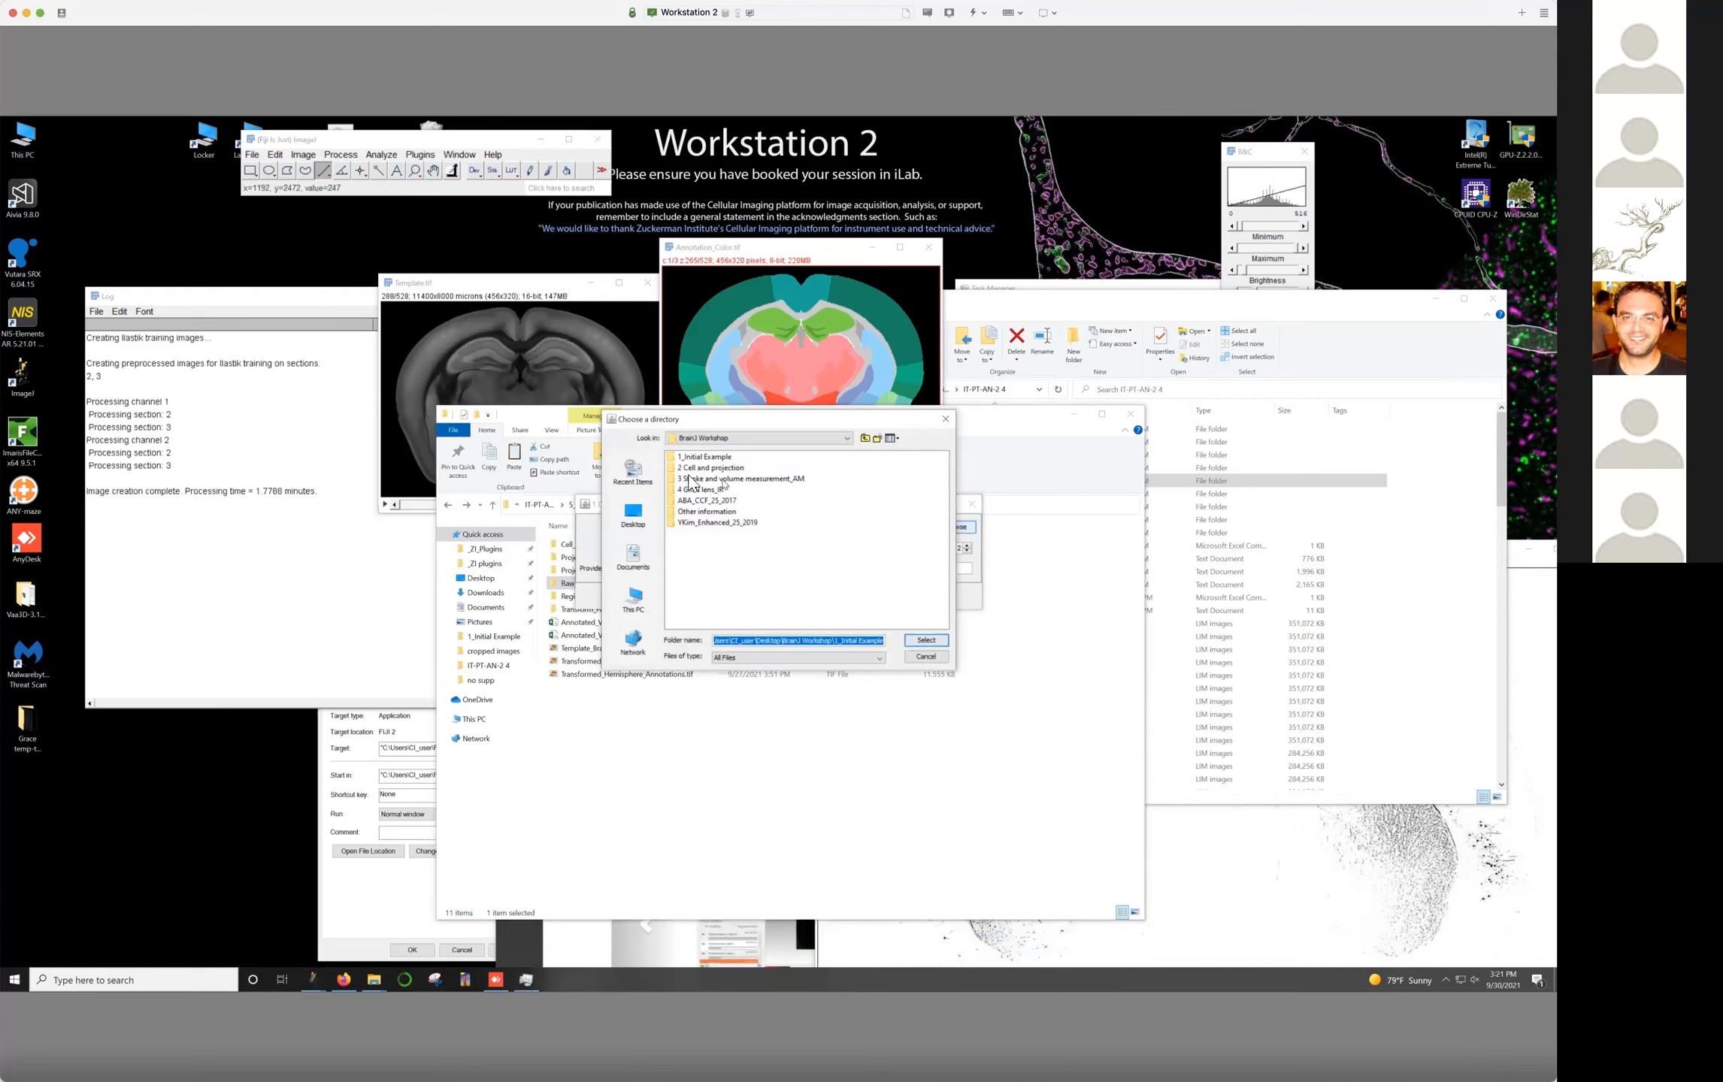
pyautogui.doubleClick(711, 478)
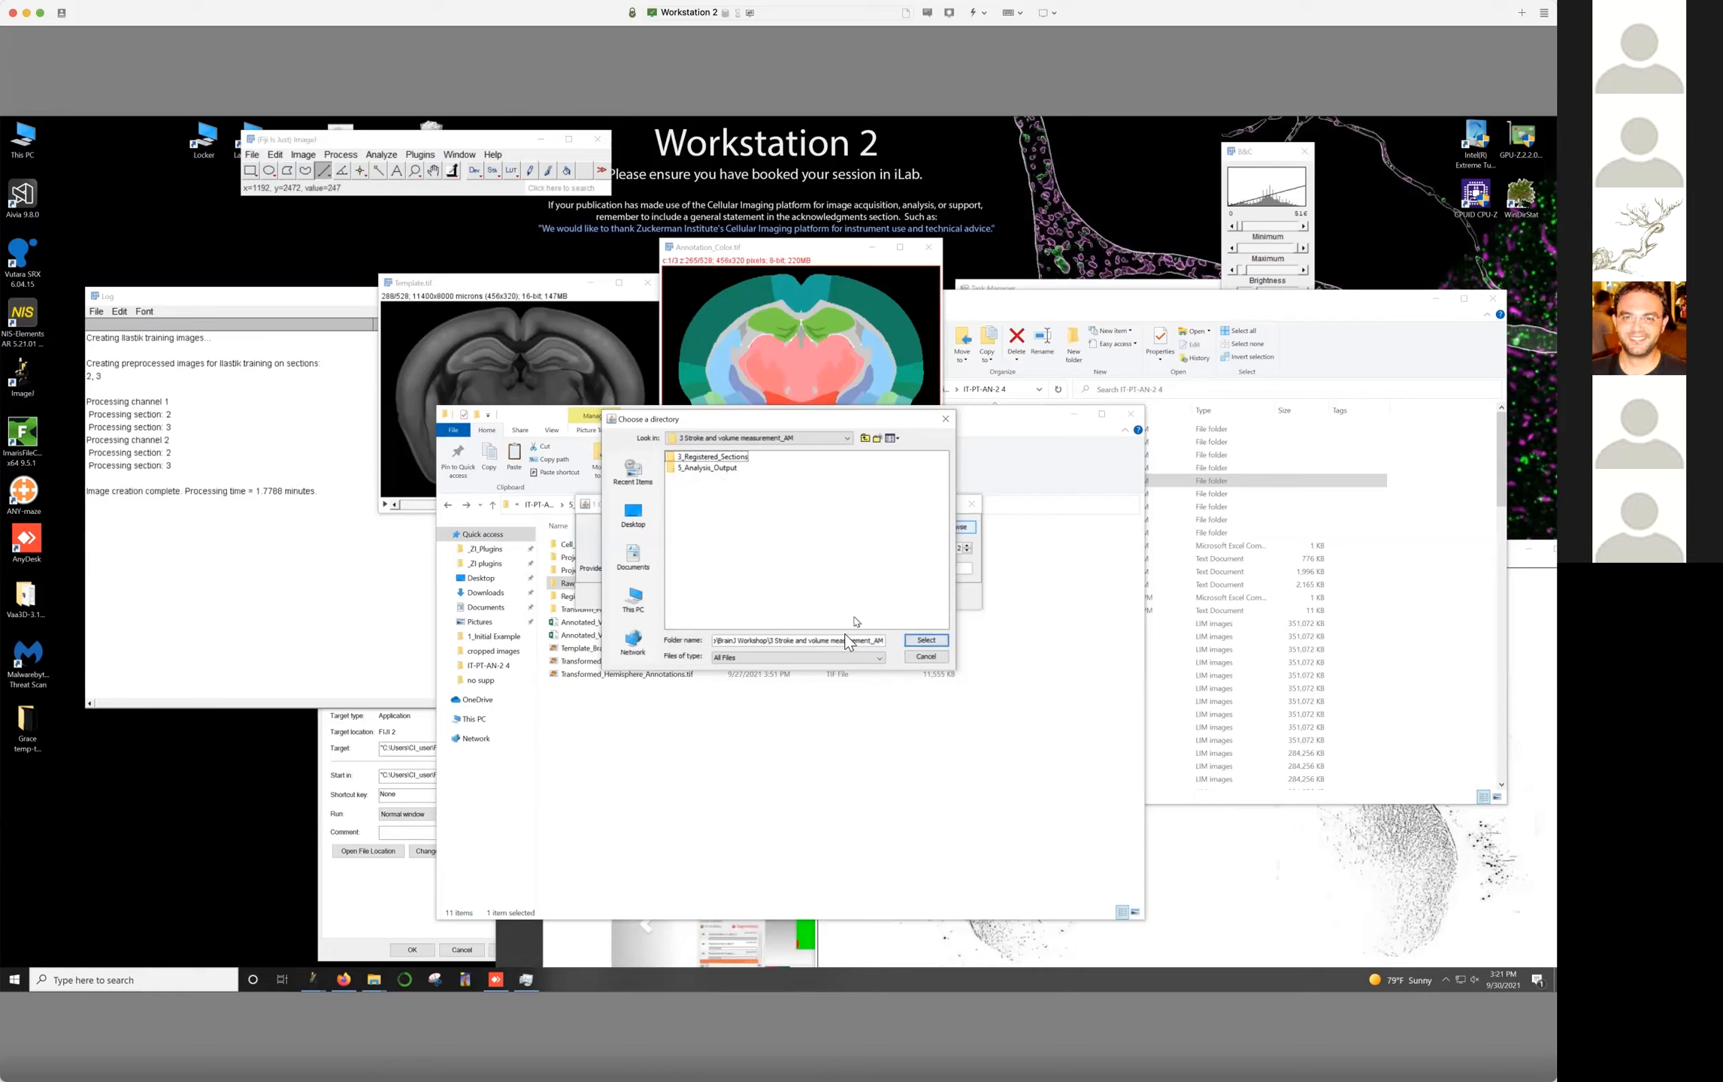
pyautogui.moveTo(805, 639); pyautogui.dragTo(885, 644)
pyautogui.click(925, 641)
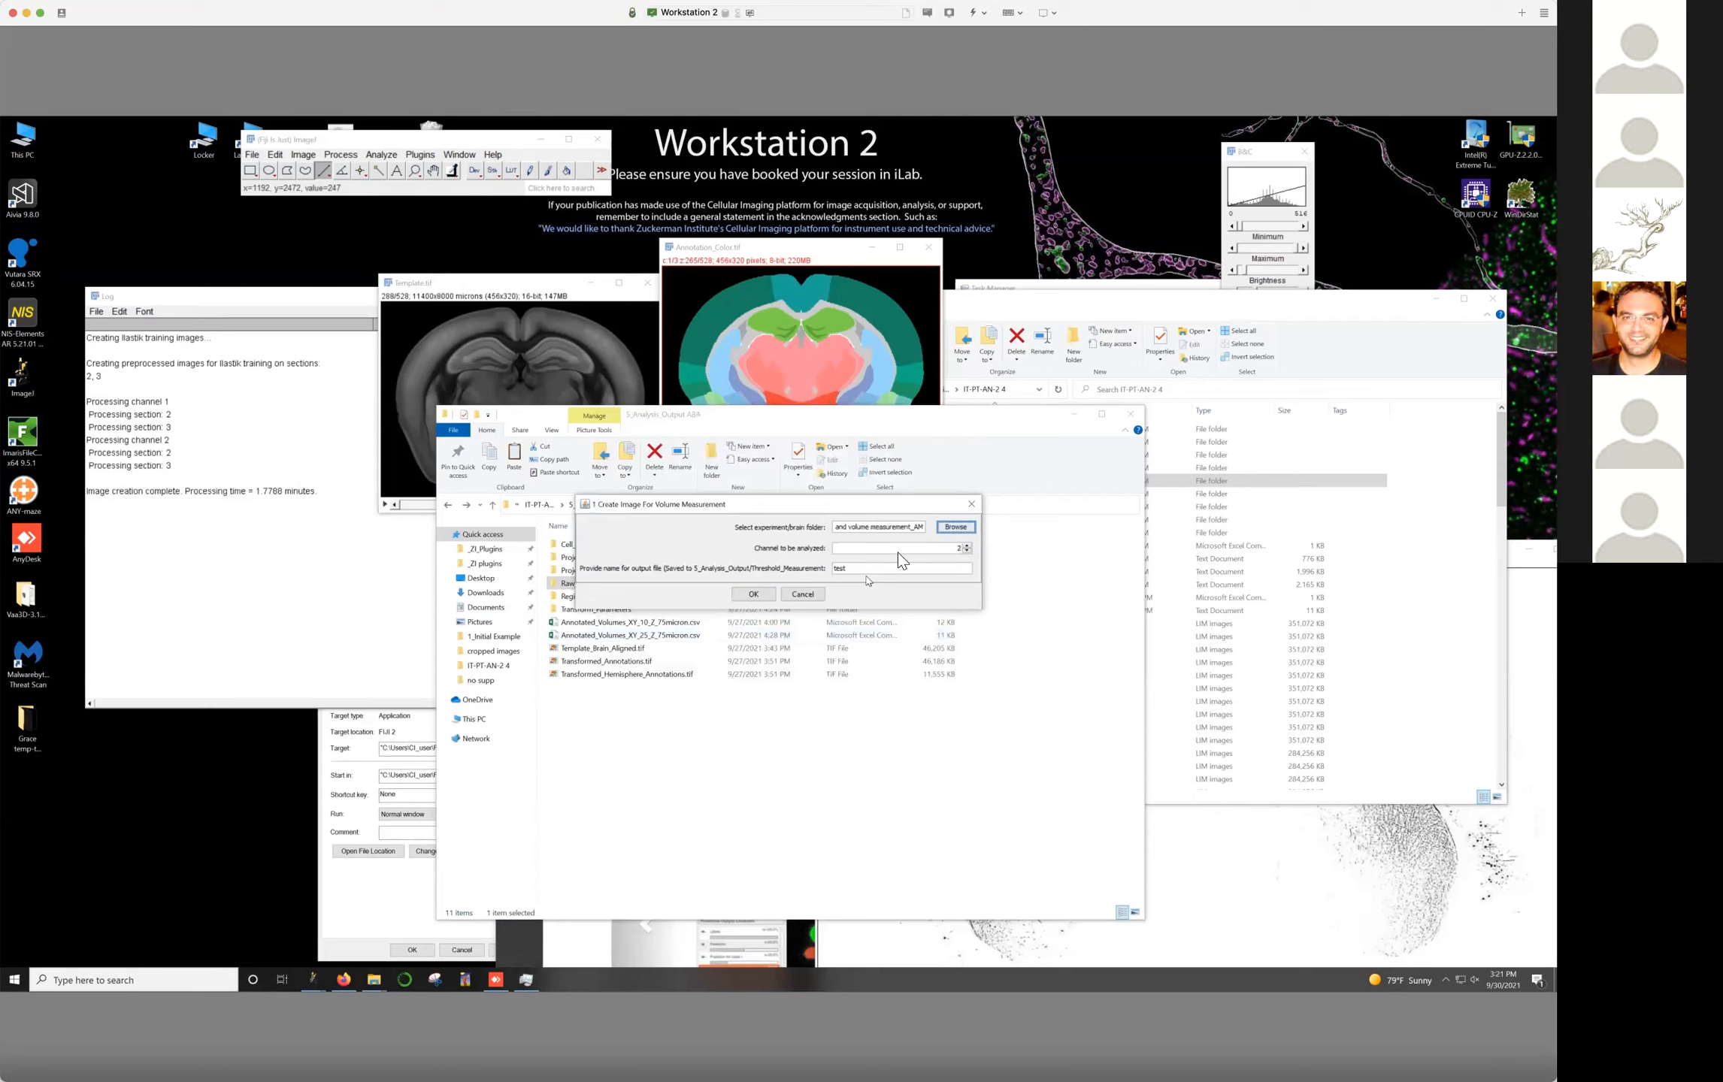
# Browse the BrainJ Workshop files to the 3_Registered_Sections folder inside 3 Stroke and volume measurement_AM
pyautogui.moveTo(977, 421); pyautogui.dragTo(1067, 296)
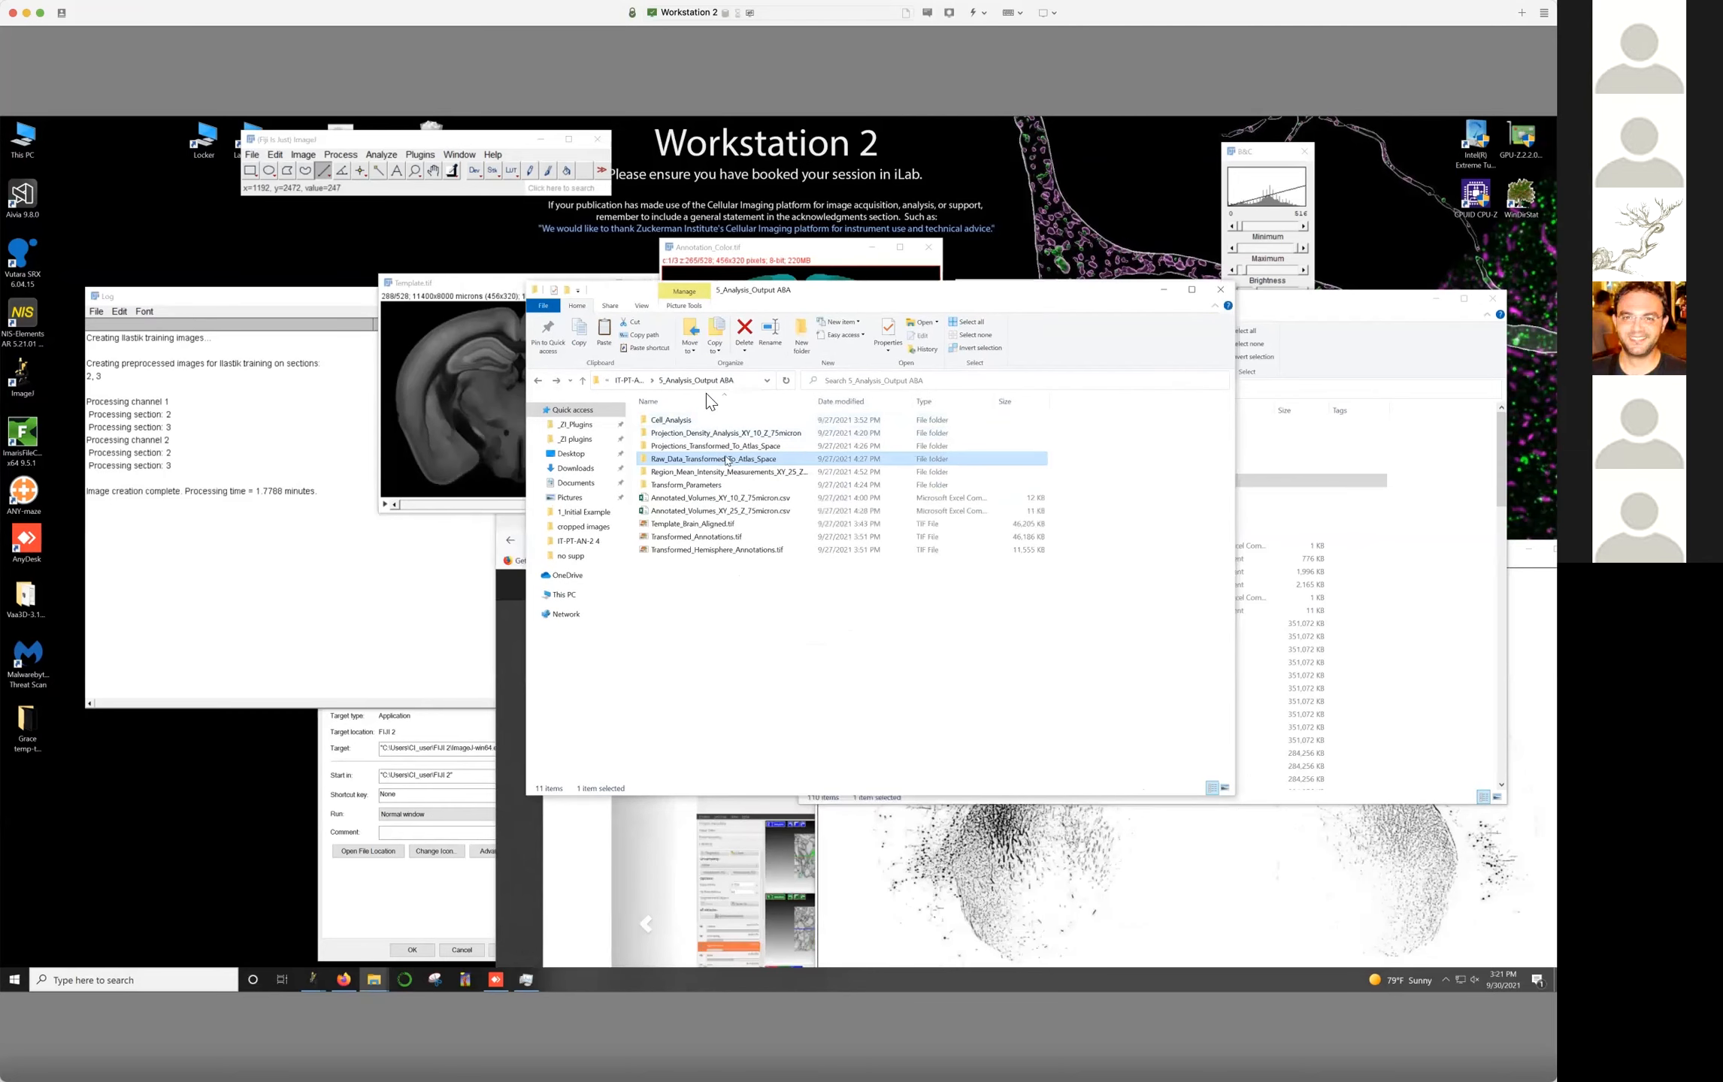
pyautogui.click(634, 379)
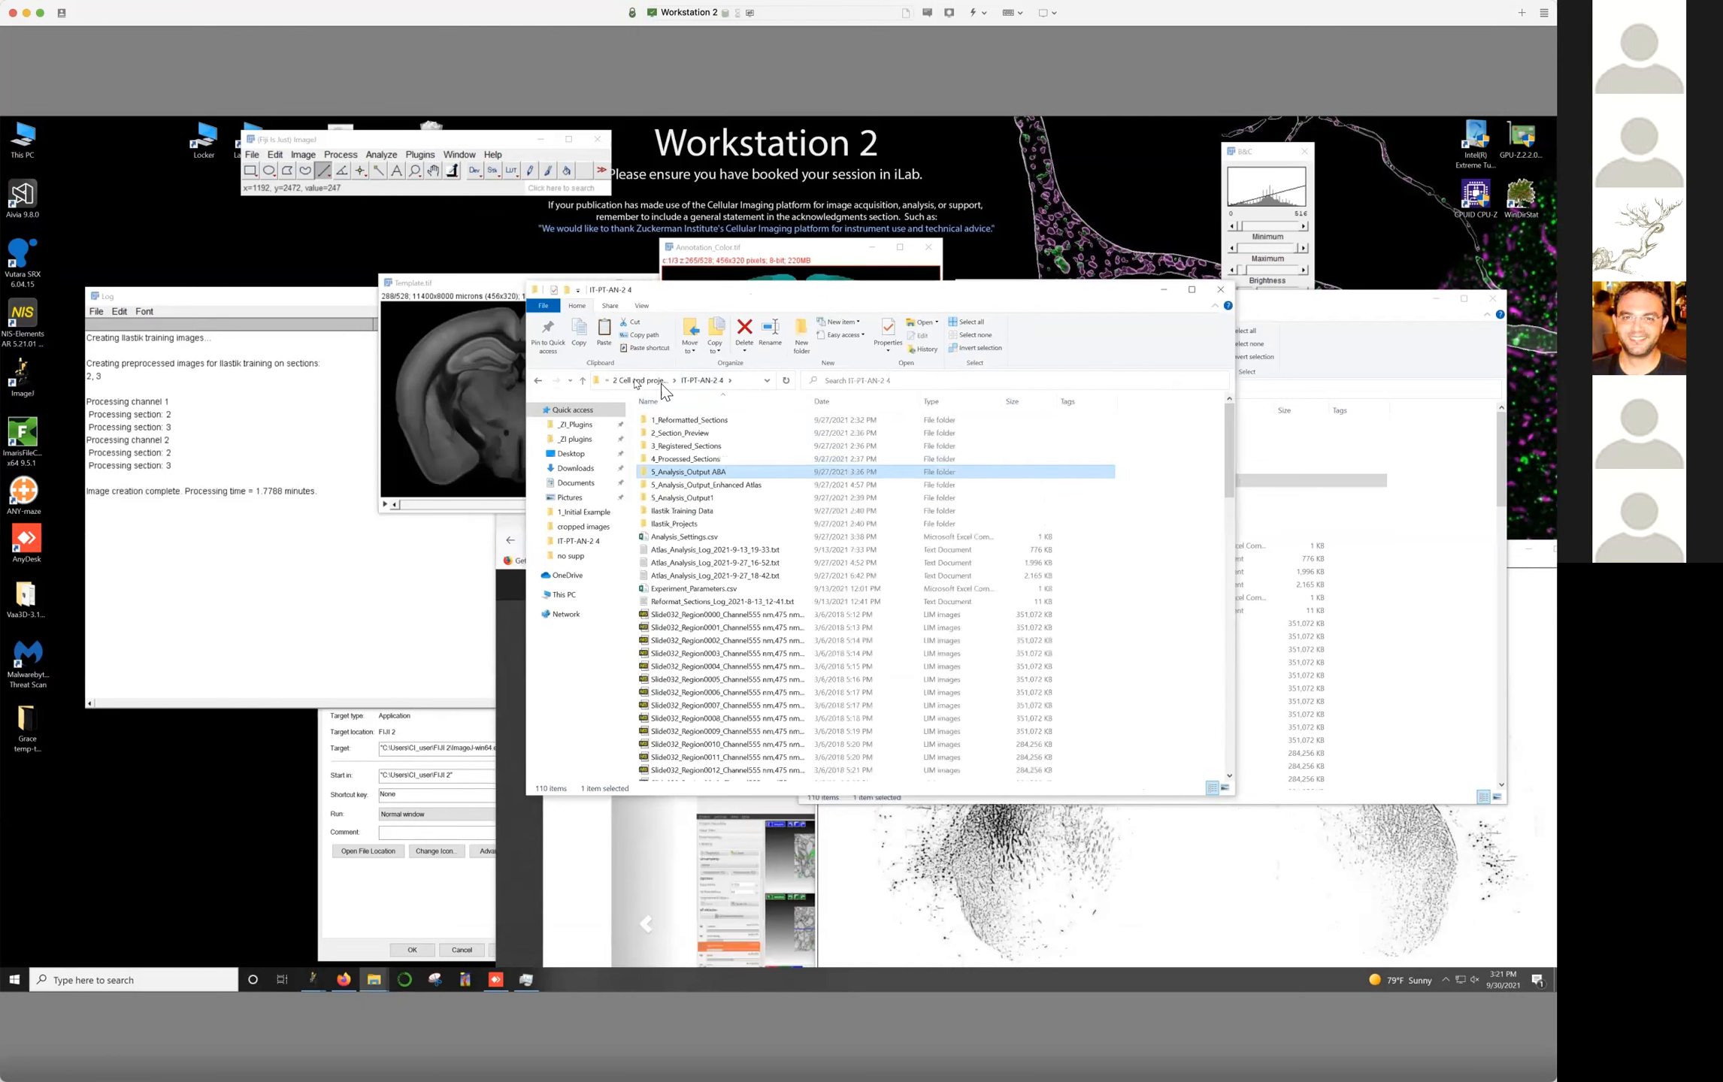
pyautogui.click(658, 383)
pyautogui.click(630, 381)
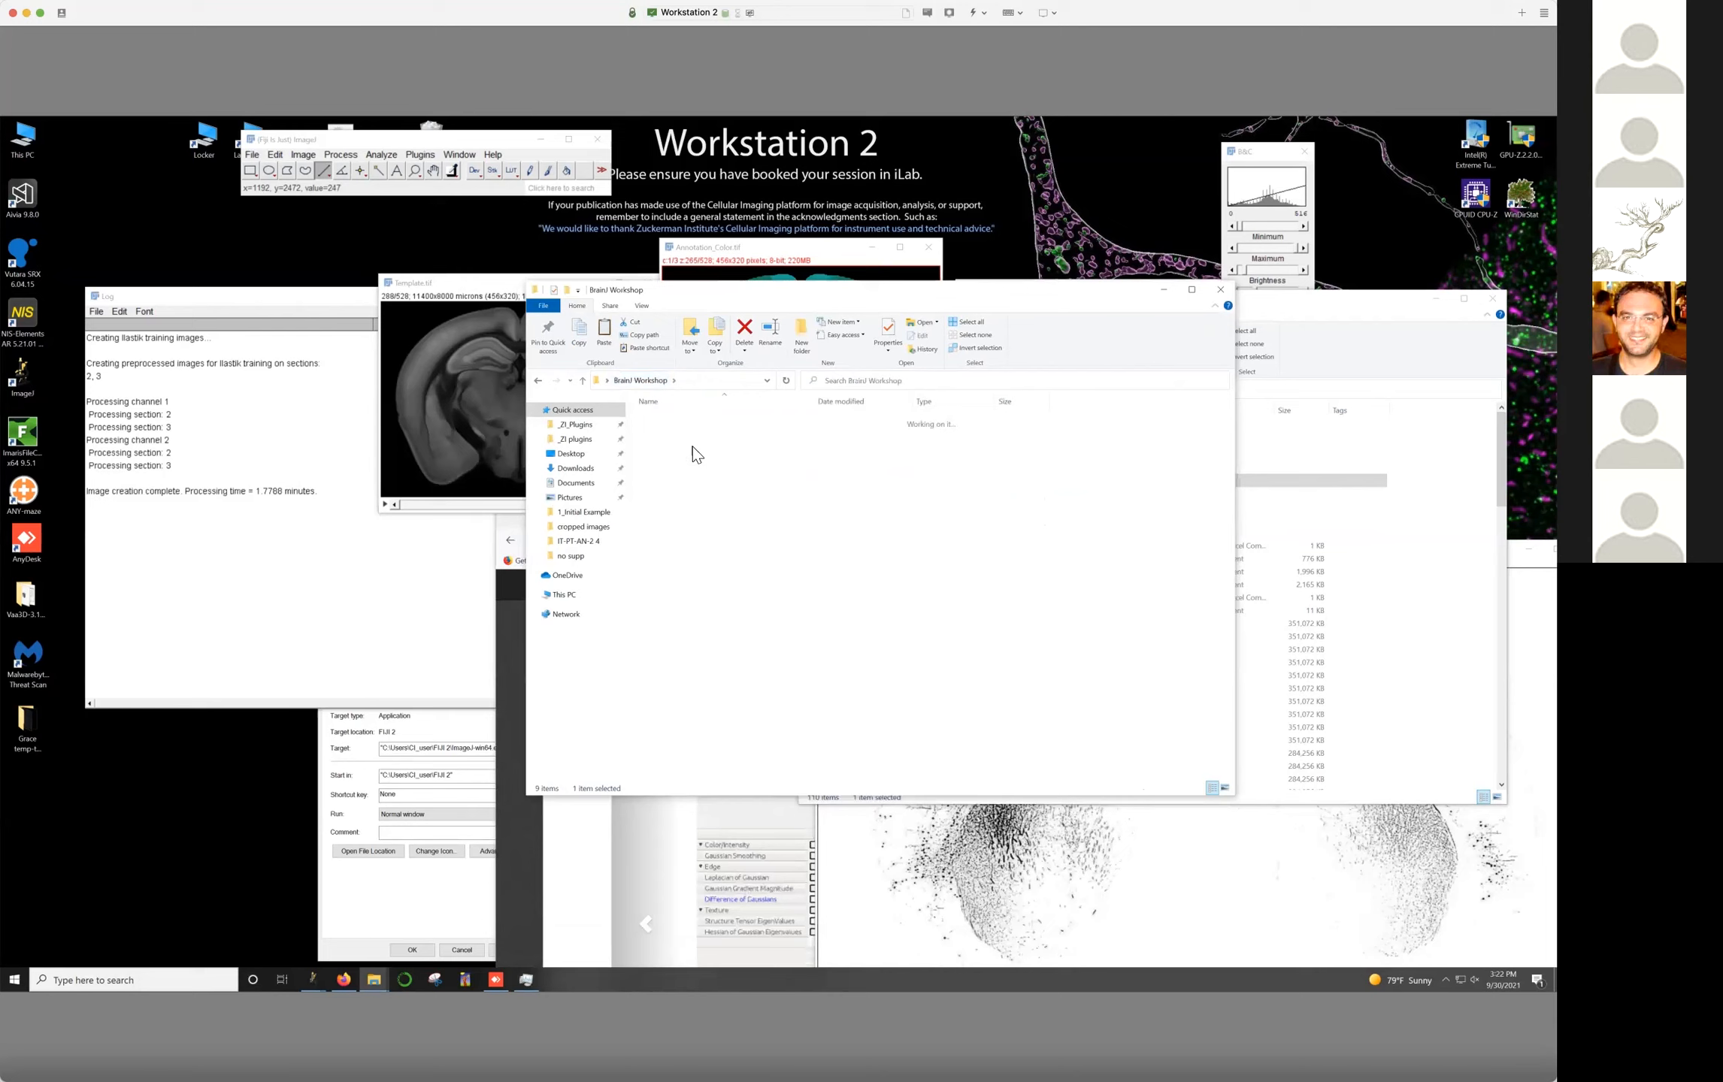
pyautogui.doubleClick(691, 428)
pyautogui.doubleClick(691, 420)
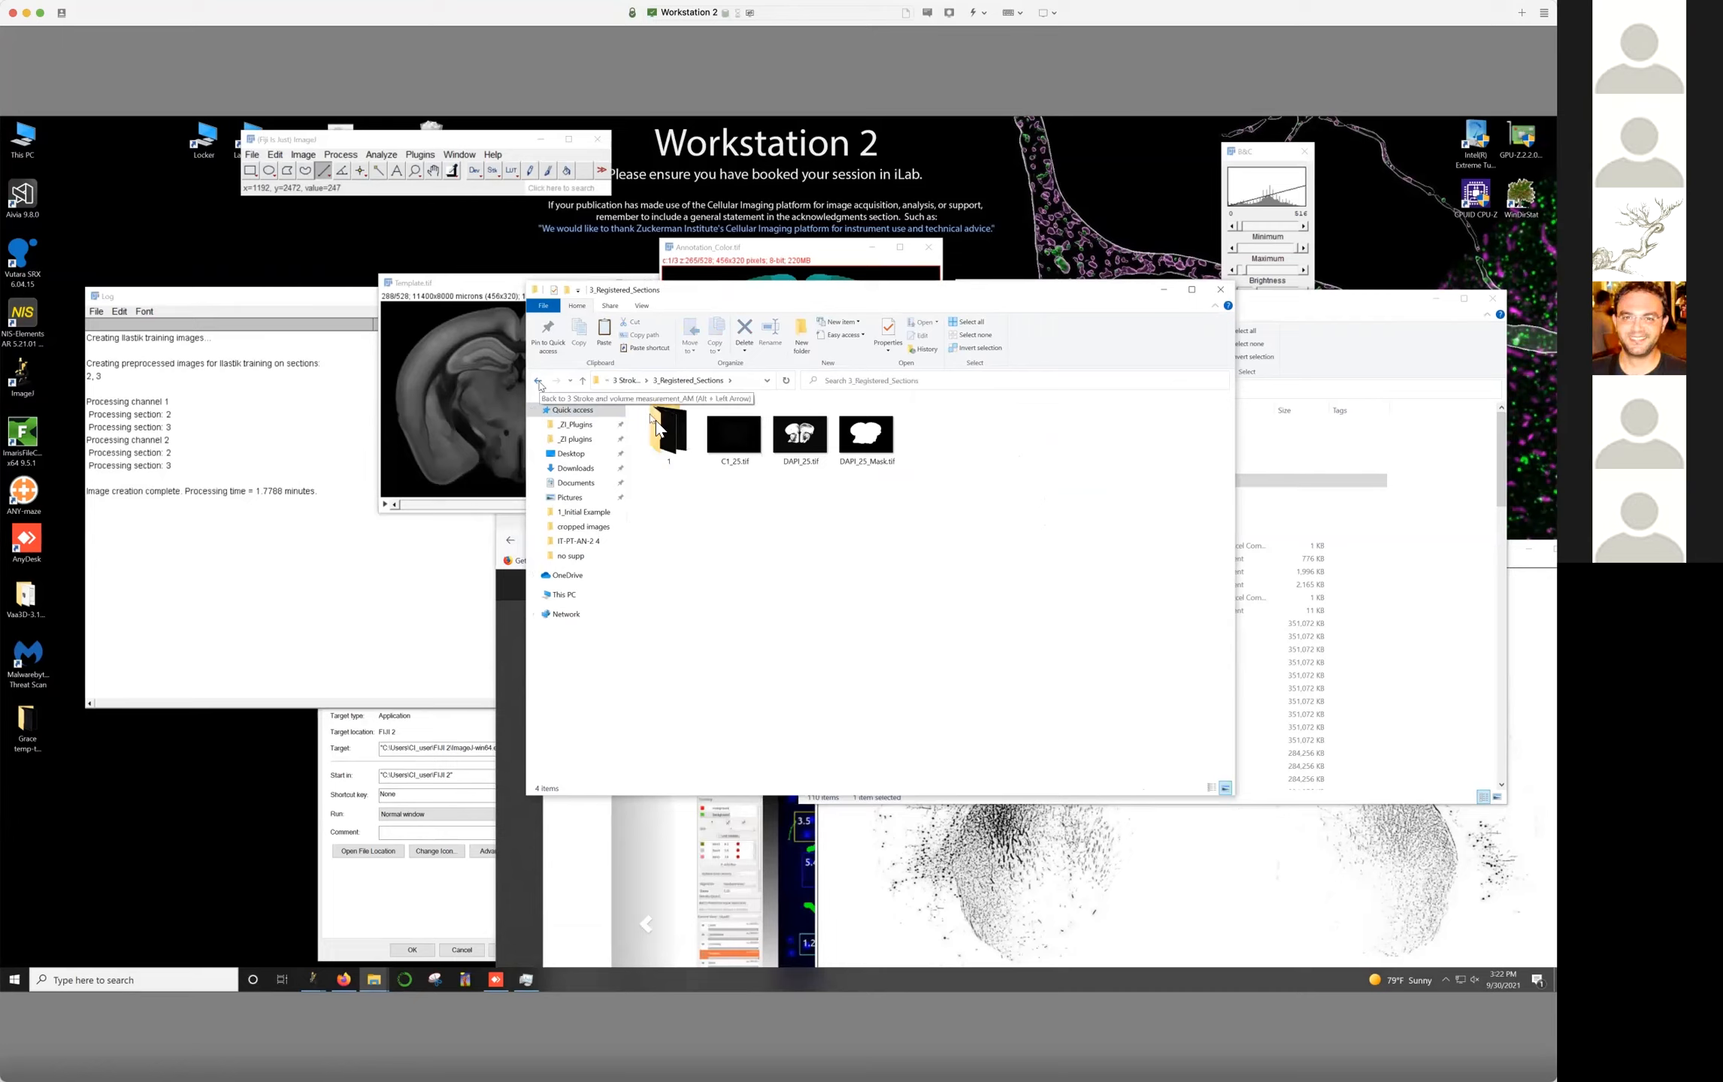
# Cancel the volume measurement dialog and import folder 1 of the registered sections into Fiji as an image sequence
pyautogui.click(669, 427)
pyautogui.click(670, 418)
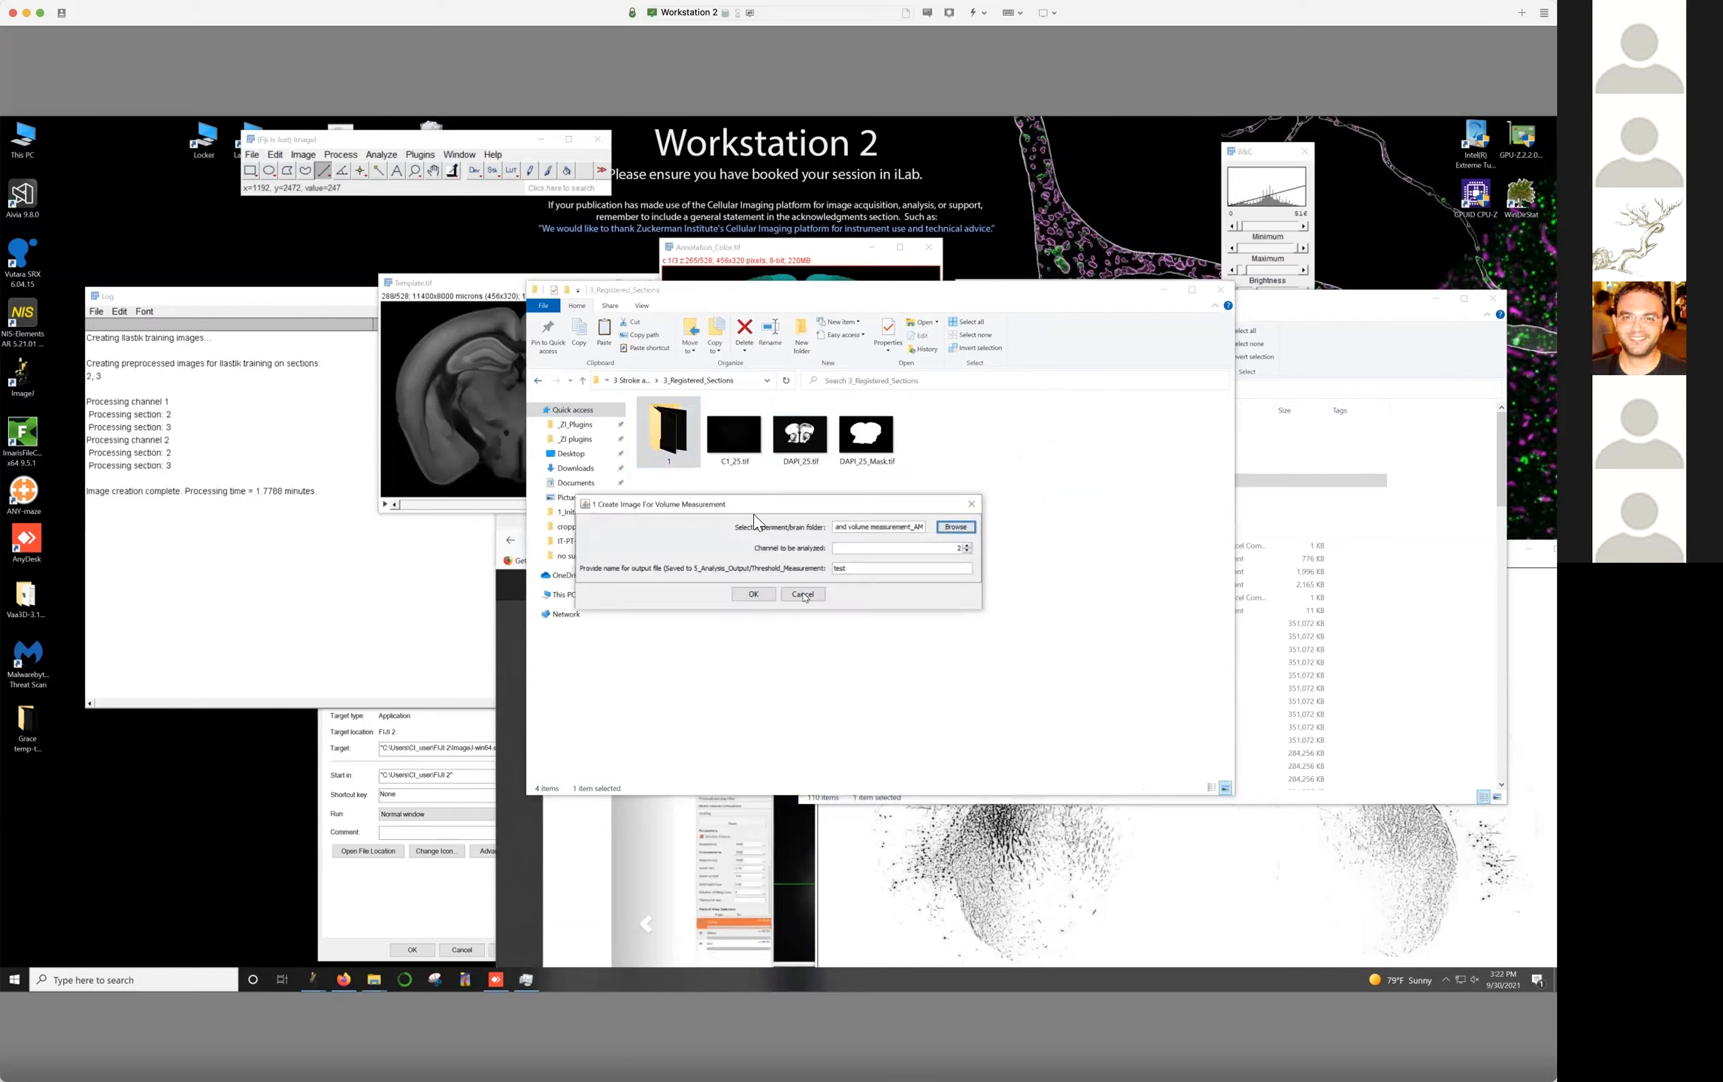
pyautogui.click(803, 595)
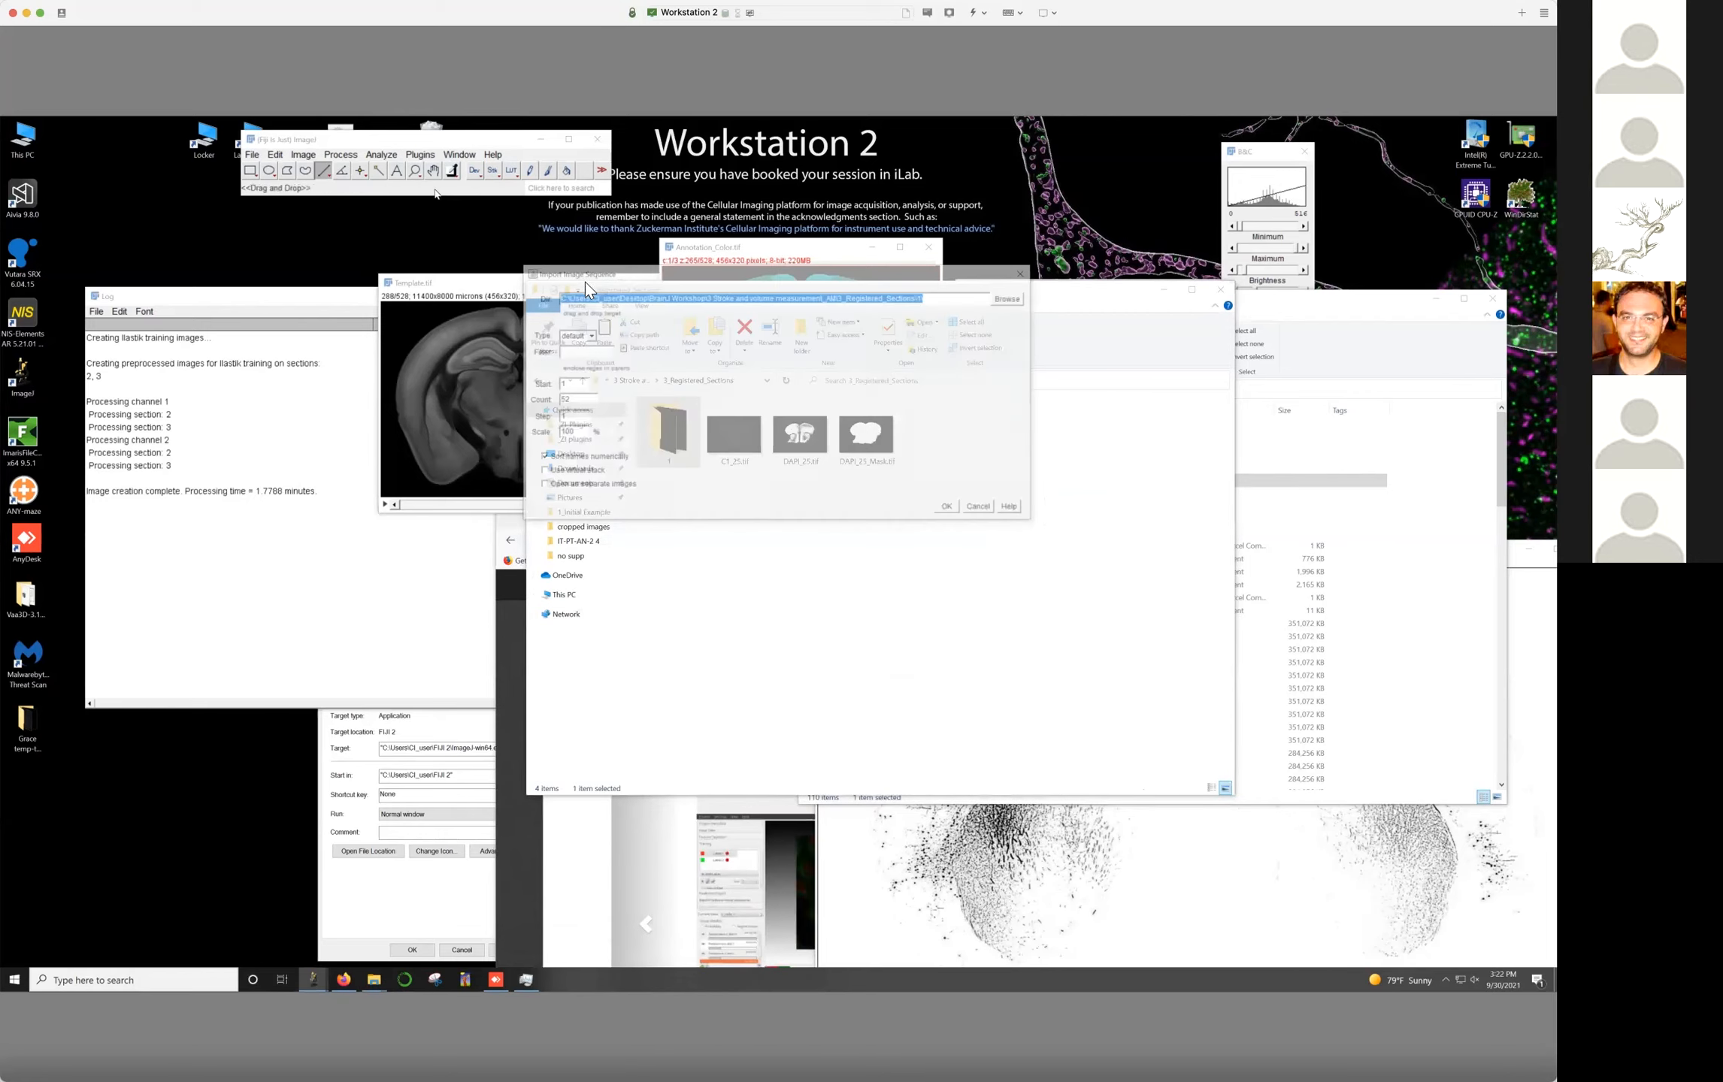
pyautogui.click(951, 510)
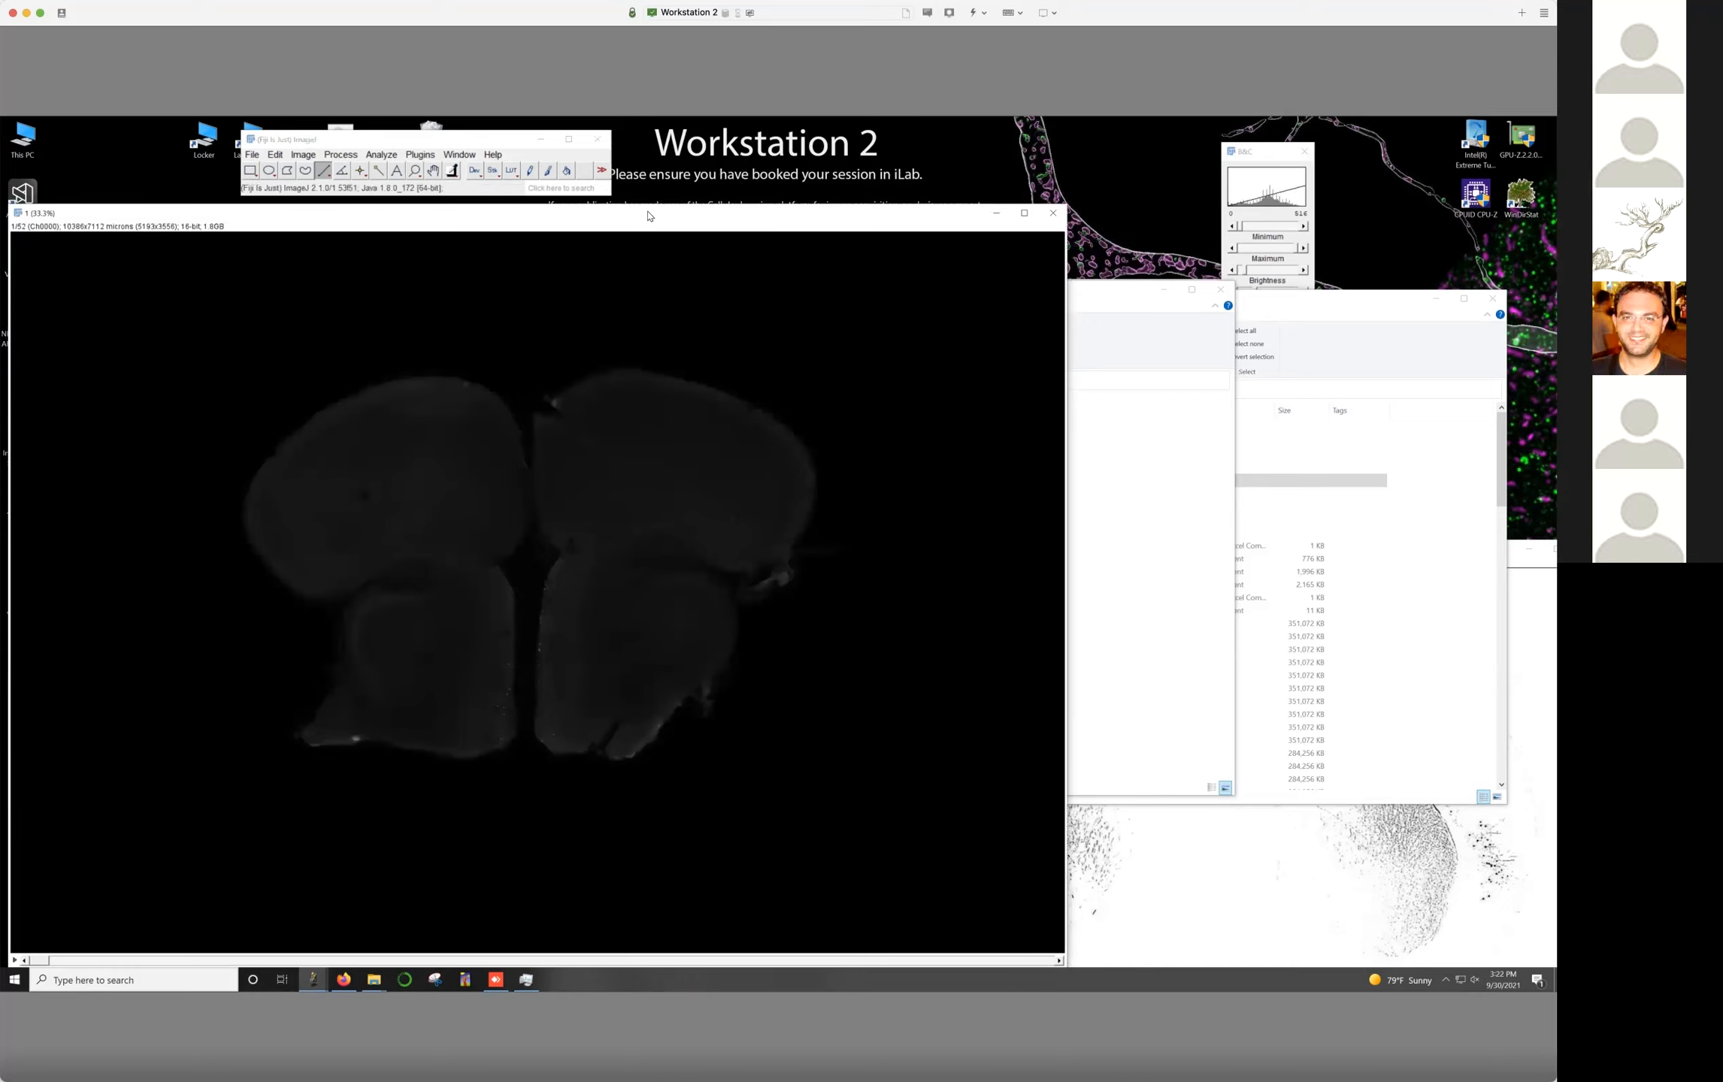
# Browse the registered section stack to slice 34, close it, and return to the 3 Stroke and volume measurement_AM folder
pyautogui.moveTo(647, 216); pyautogui.dragTo(797, 140)
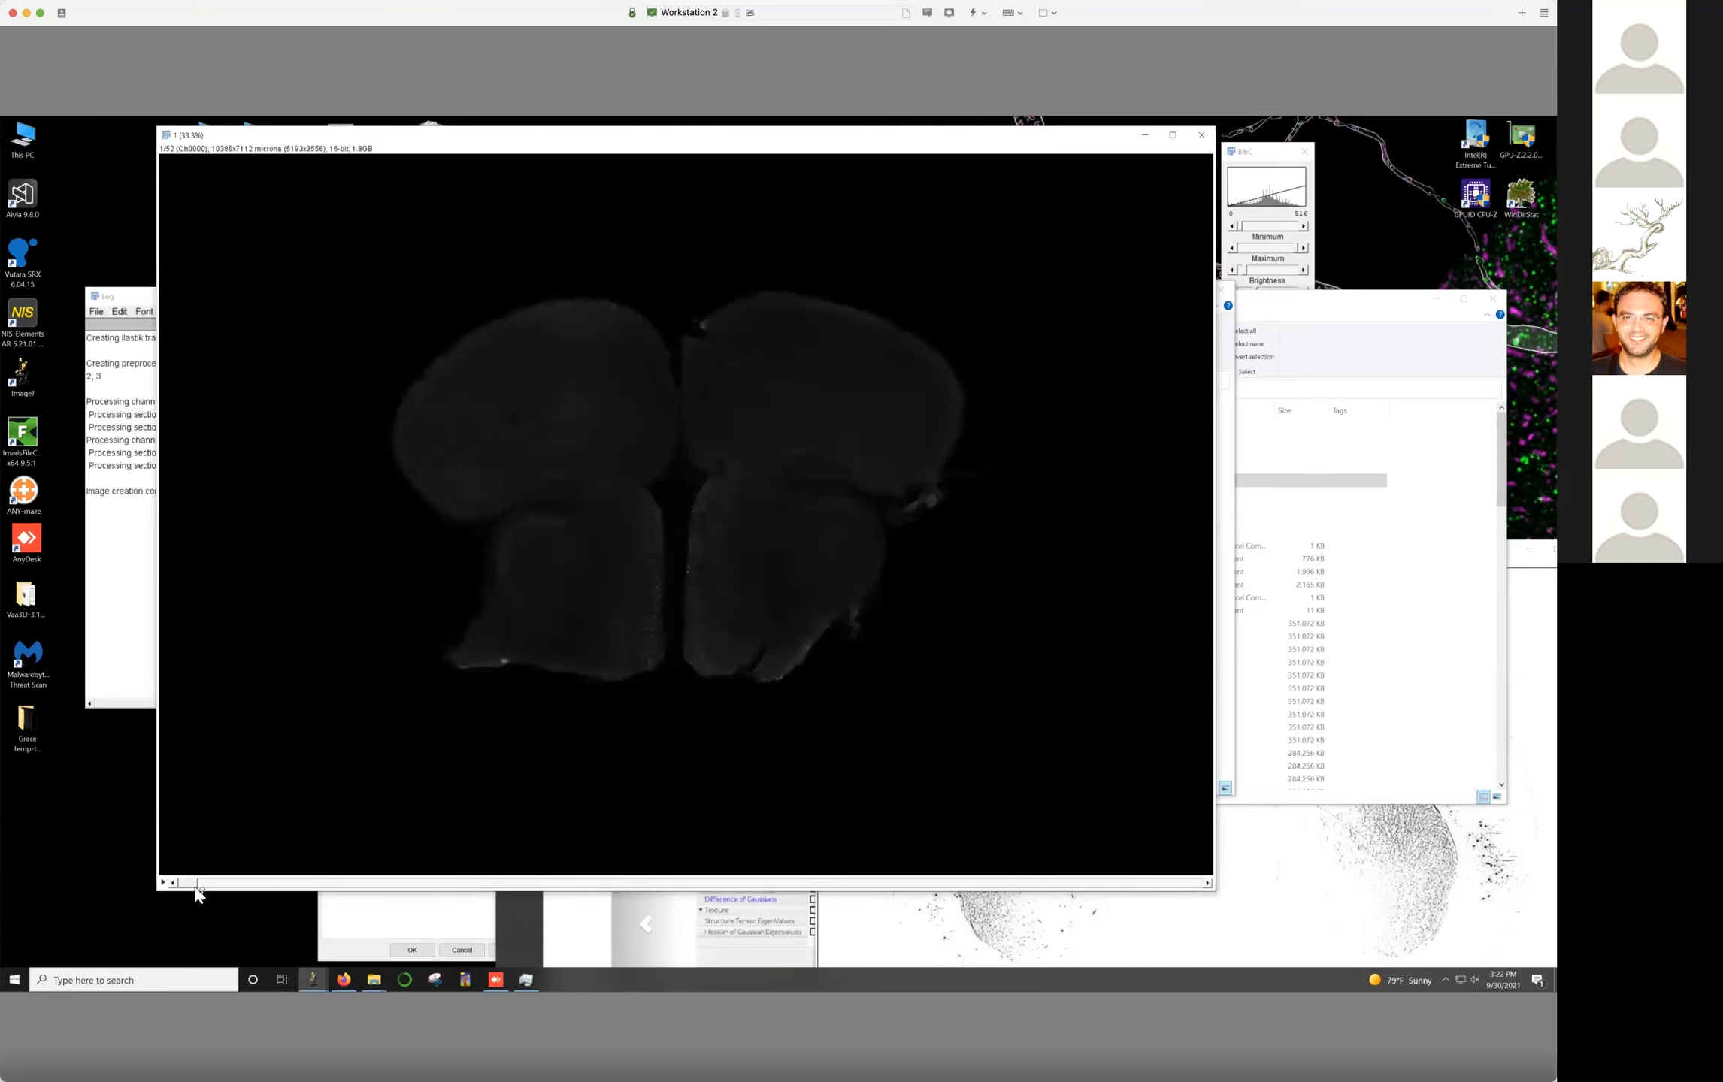
pyautogui.moveTo(191, 884); pyautogui.dragTo(844, 881)
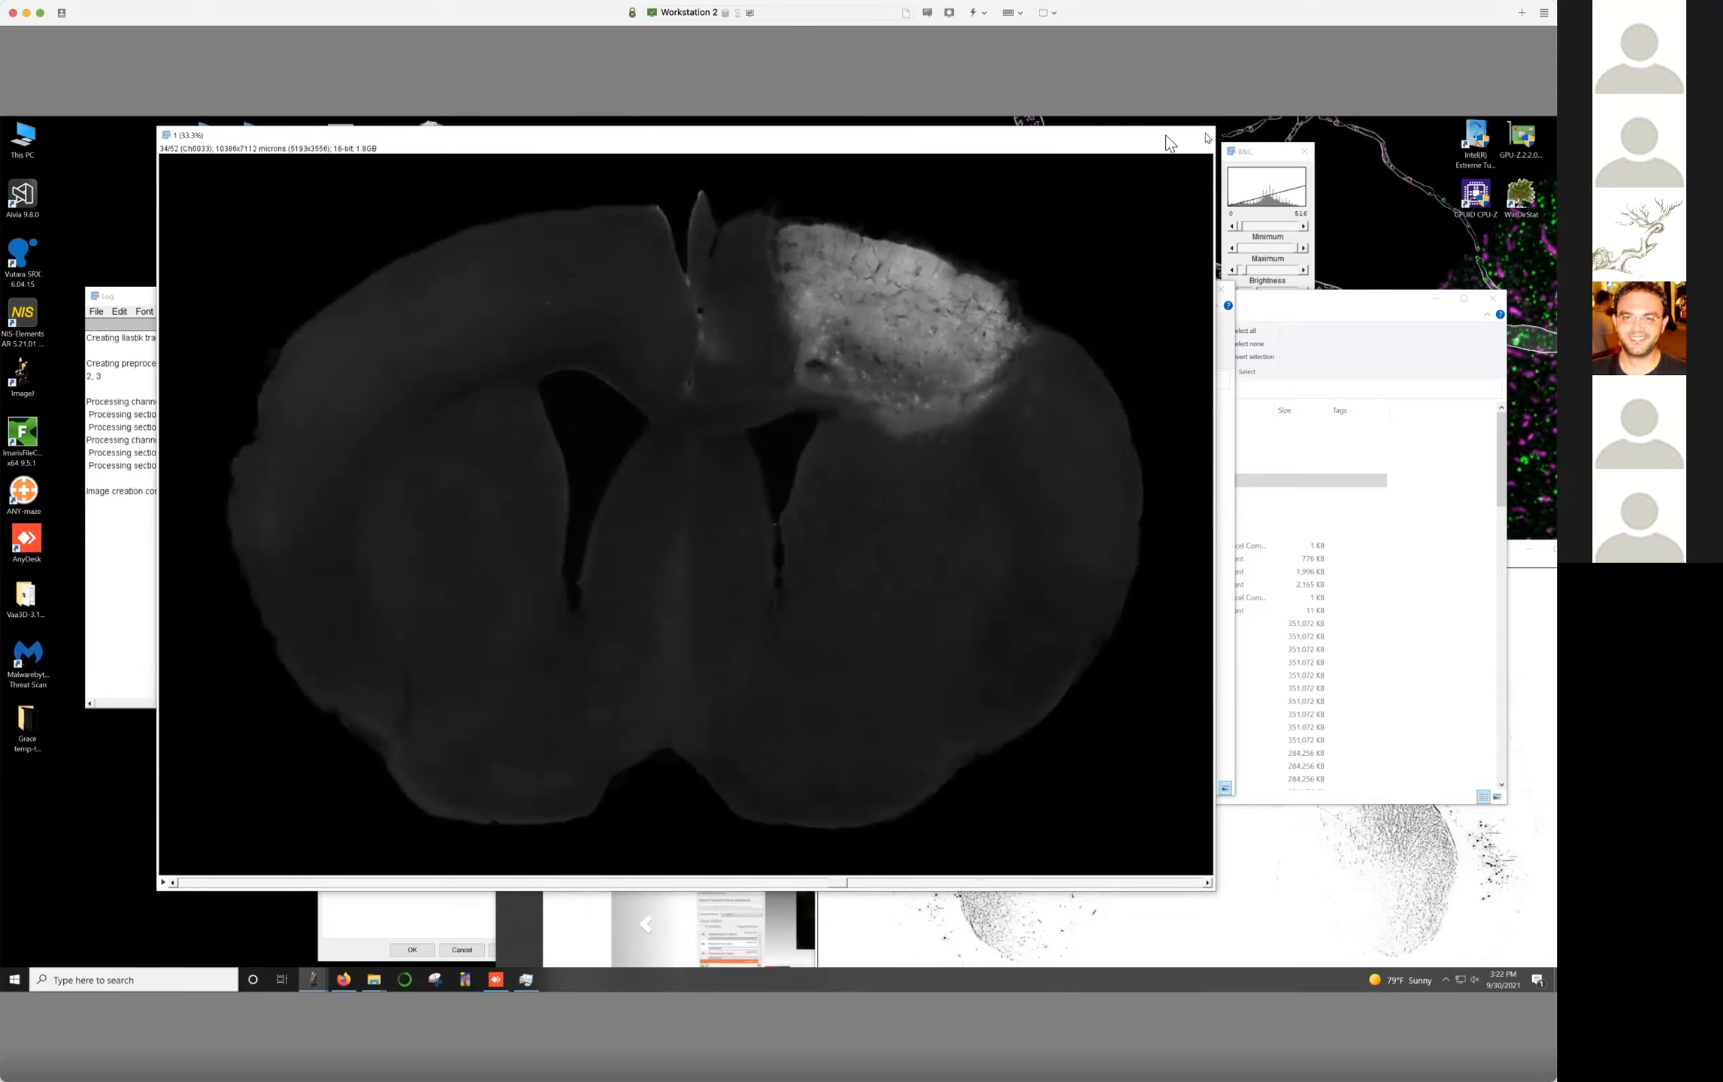
pyautogui.click(1201, 134)
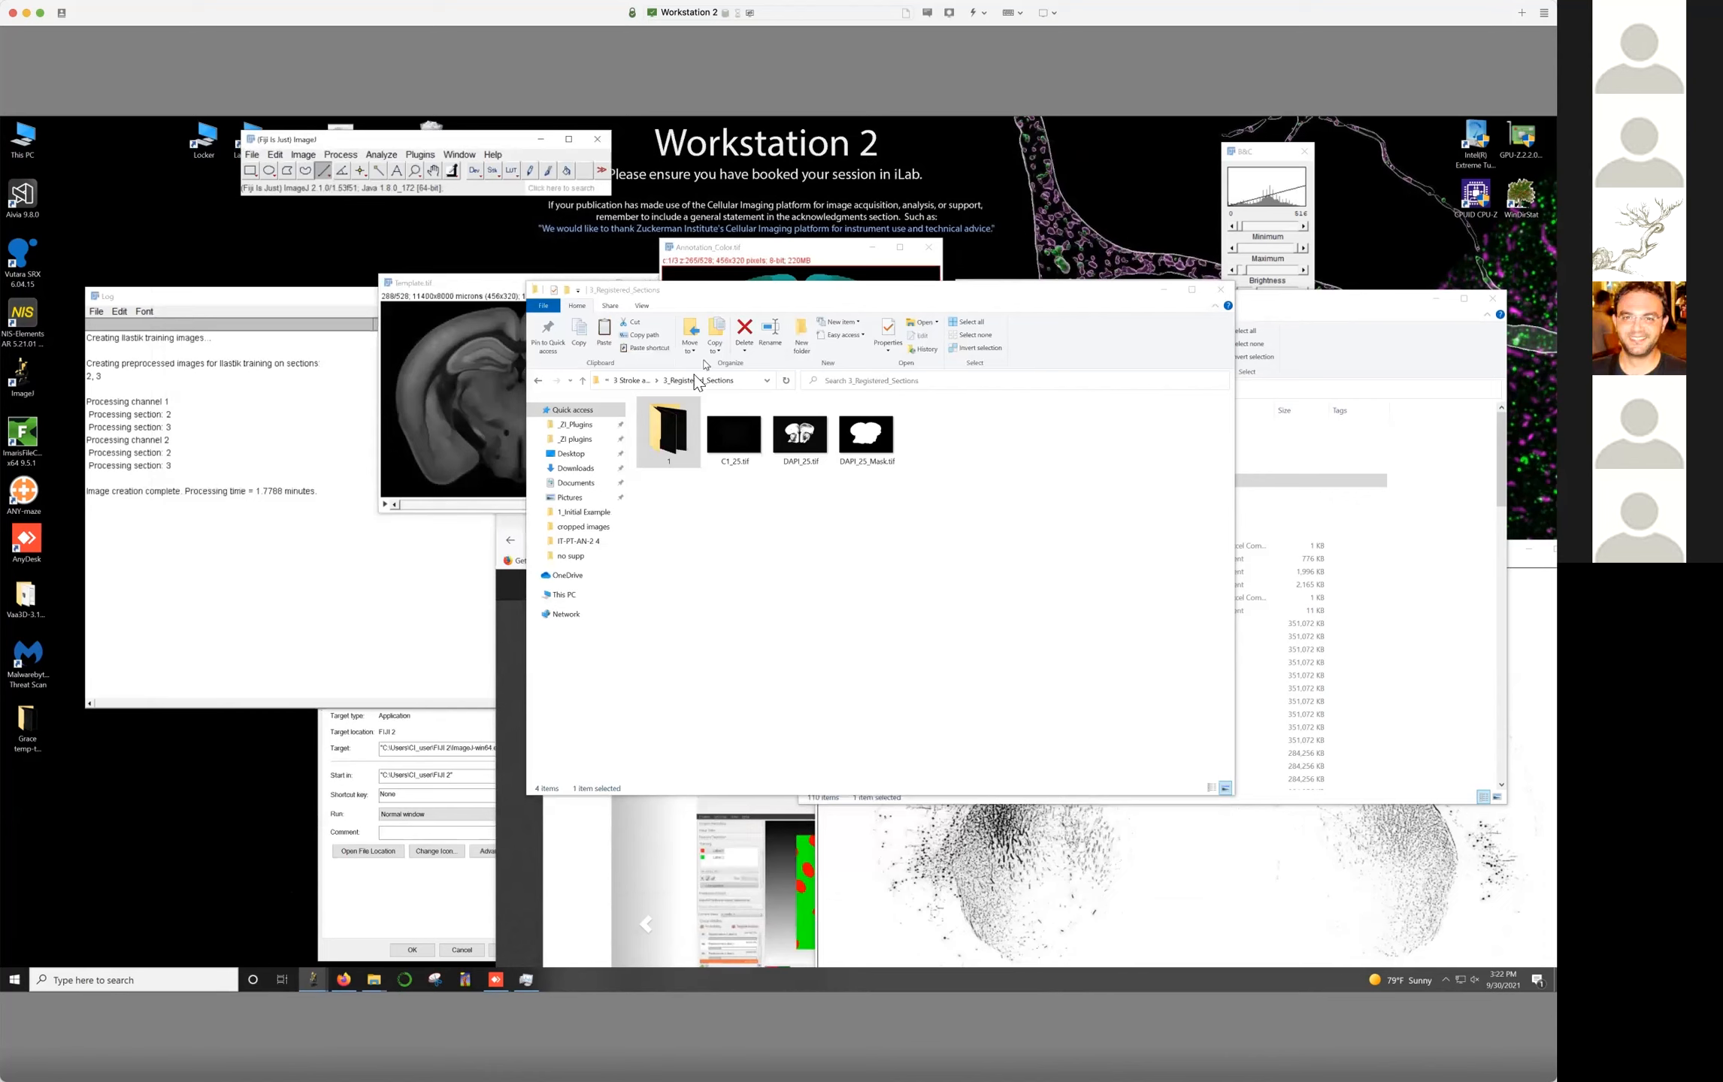
pyautogui.click(624, 381)
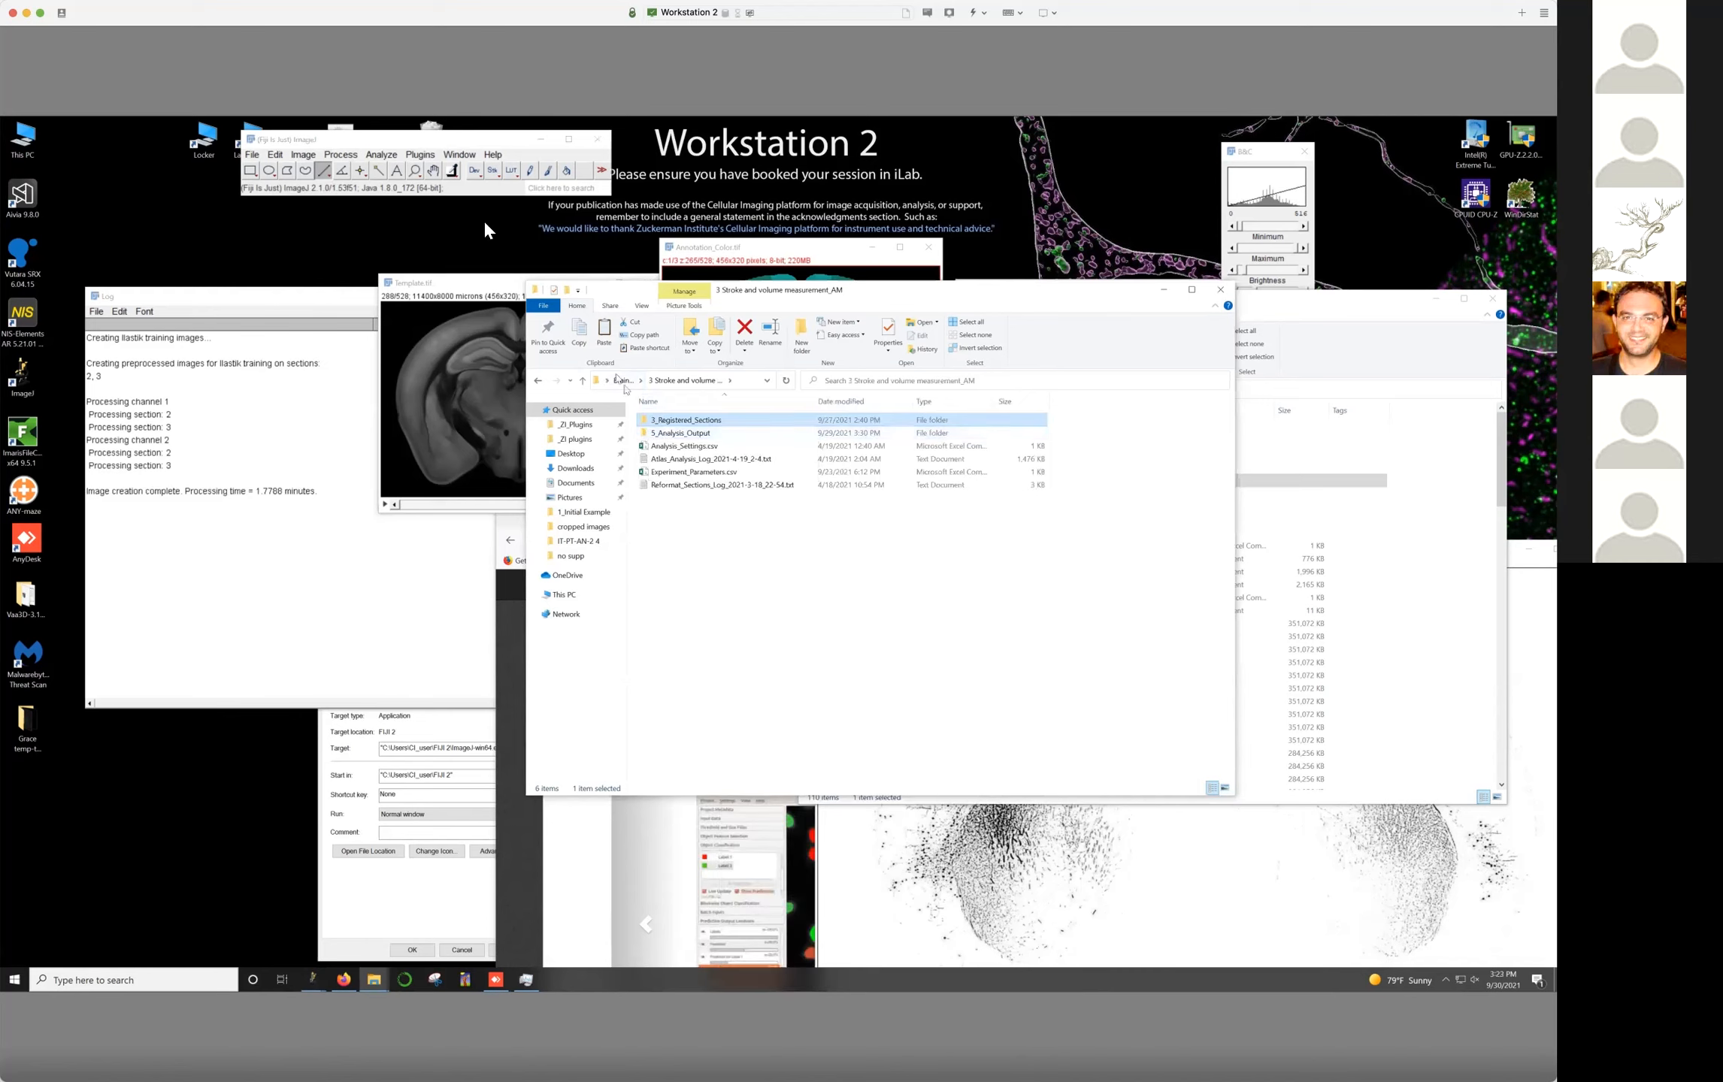
# Start the Registration and Atlas Analysis batch process, enable section and atlas registration, and cancel it
pyautogui.click(413, 154)
pyautogui.moveTo(526, 939)
pyautogui.click(640, 924)
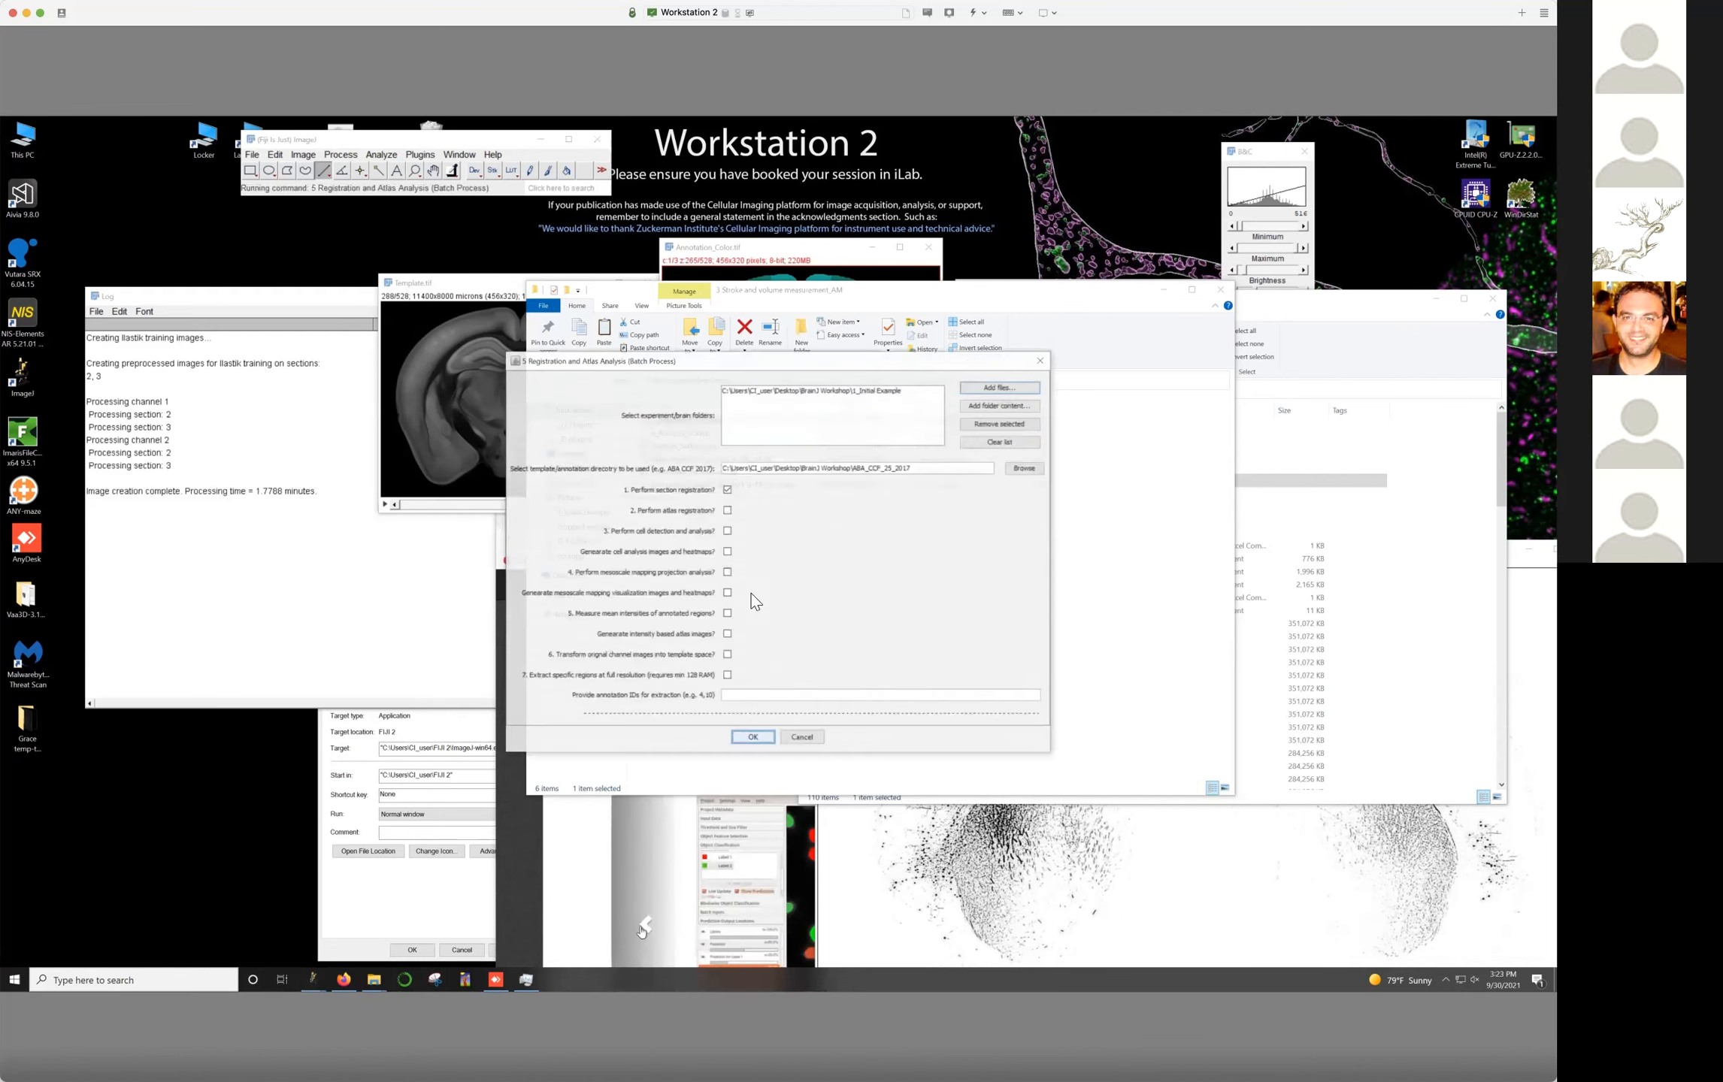
pyautogui.click(728, 491)
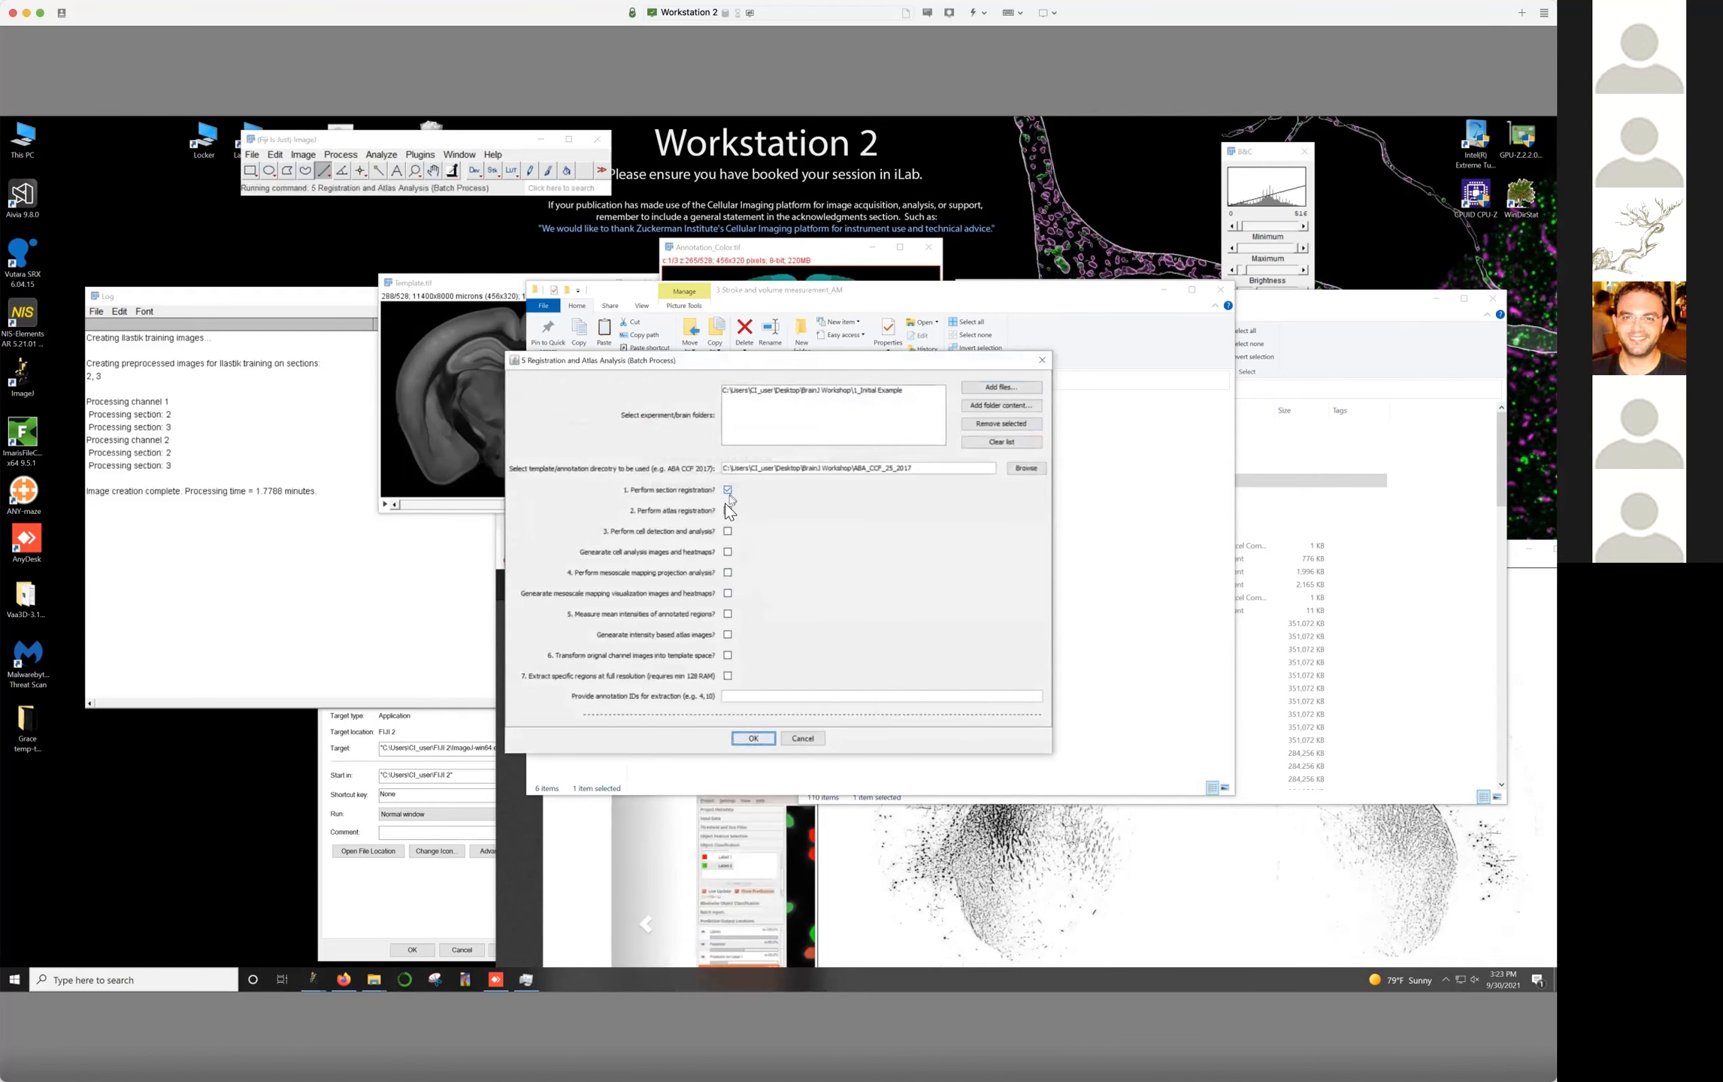
pyautogui.click(727, 512)
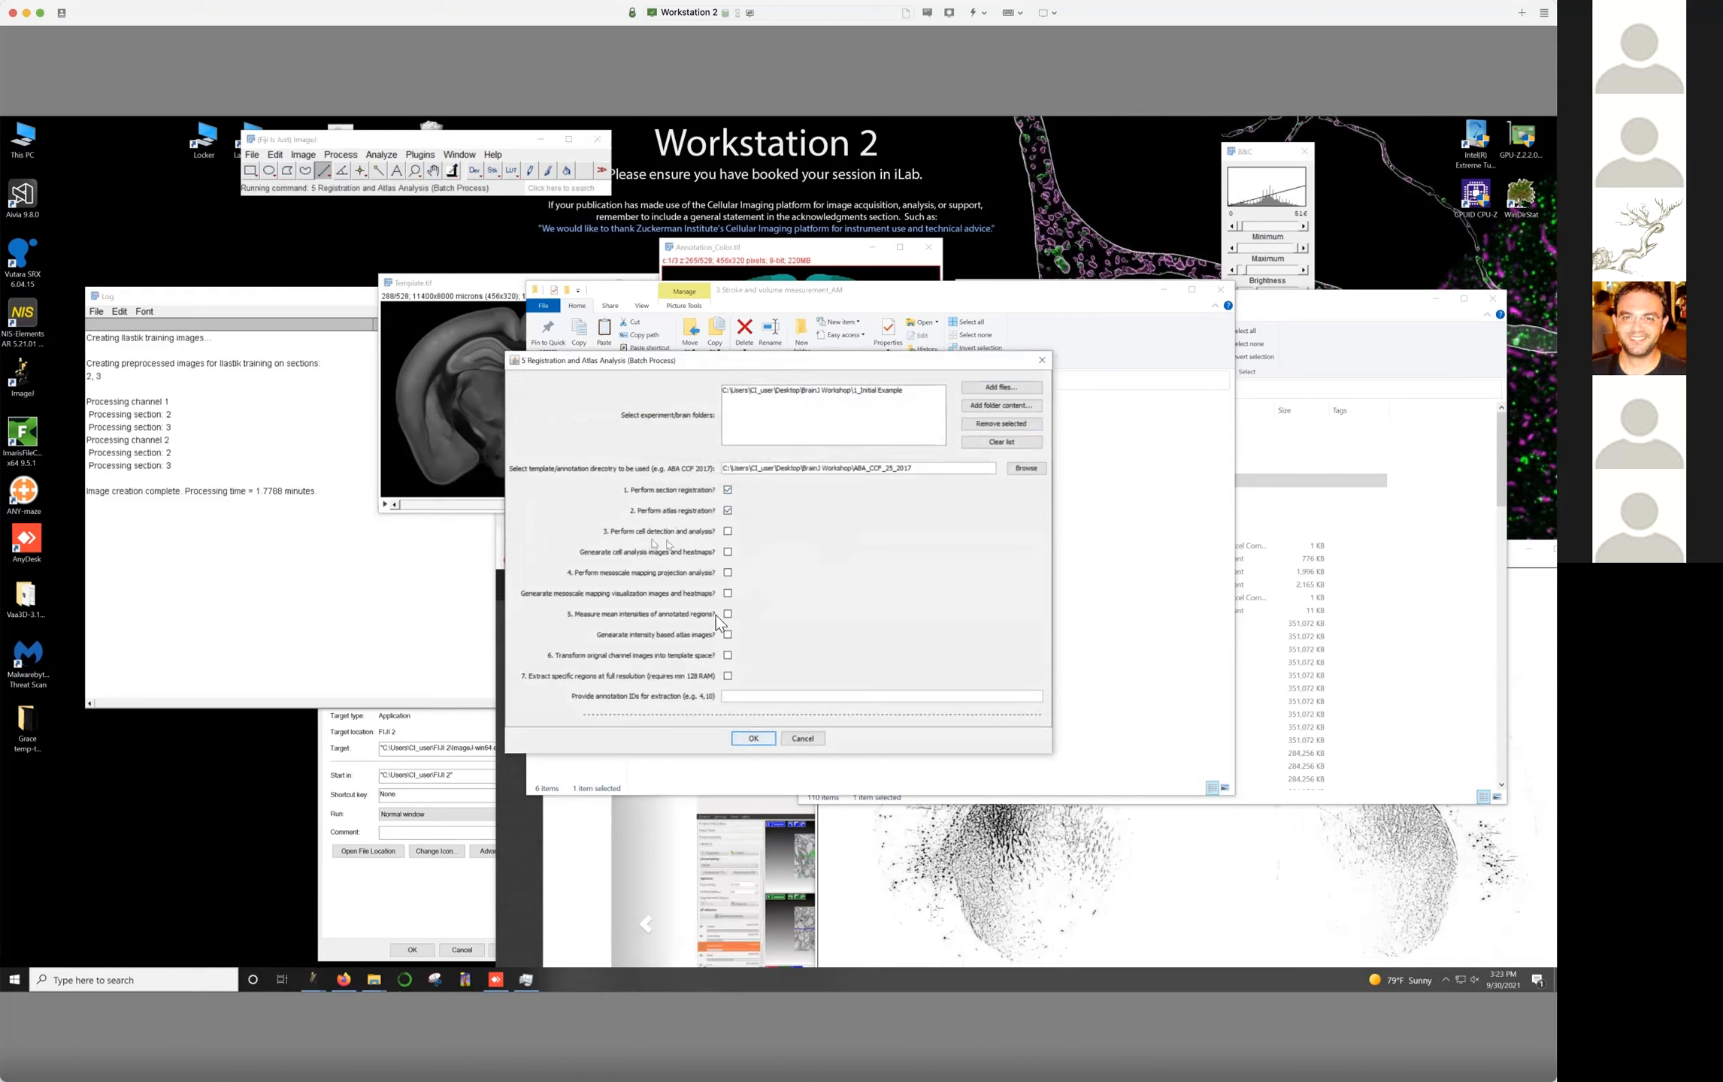
pyautogui.click(802, 738)
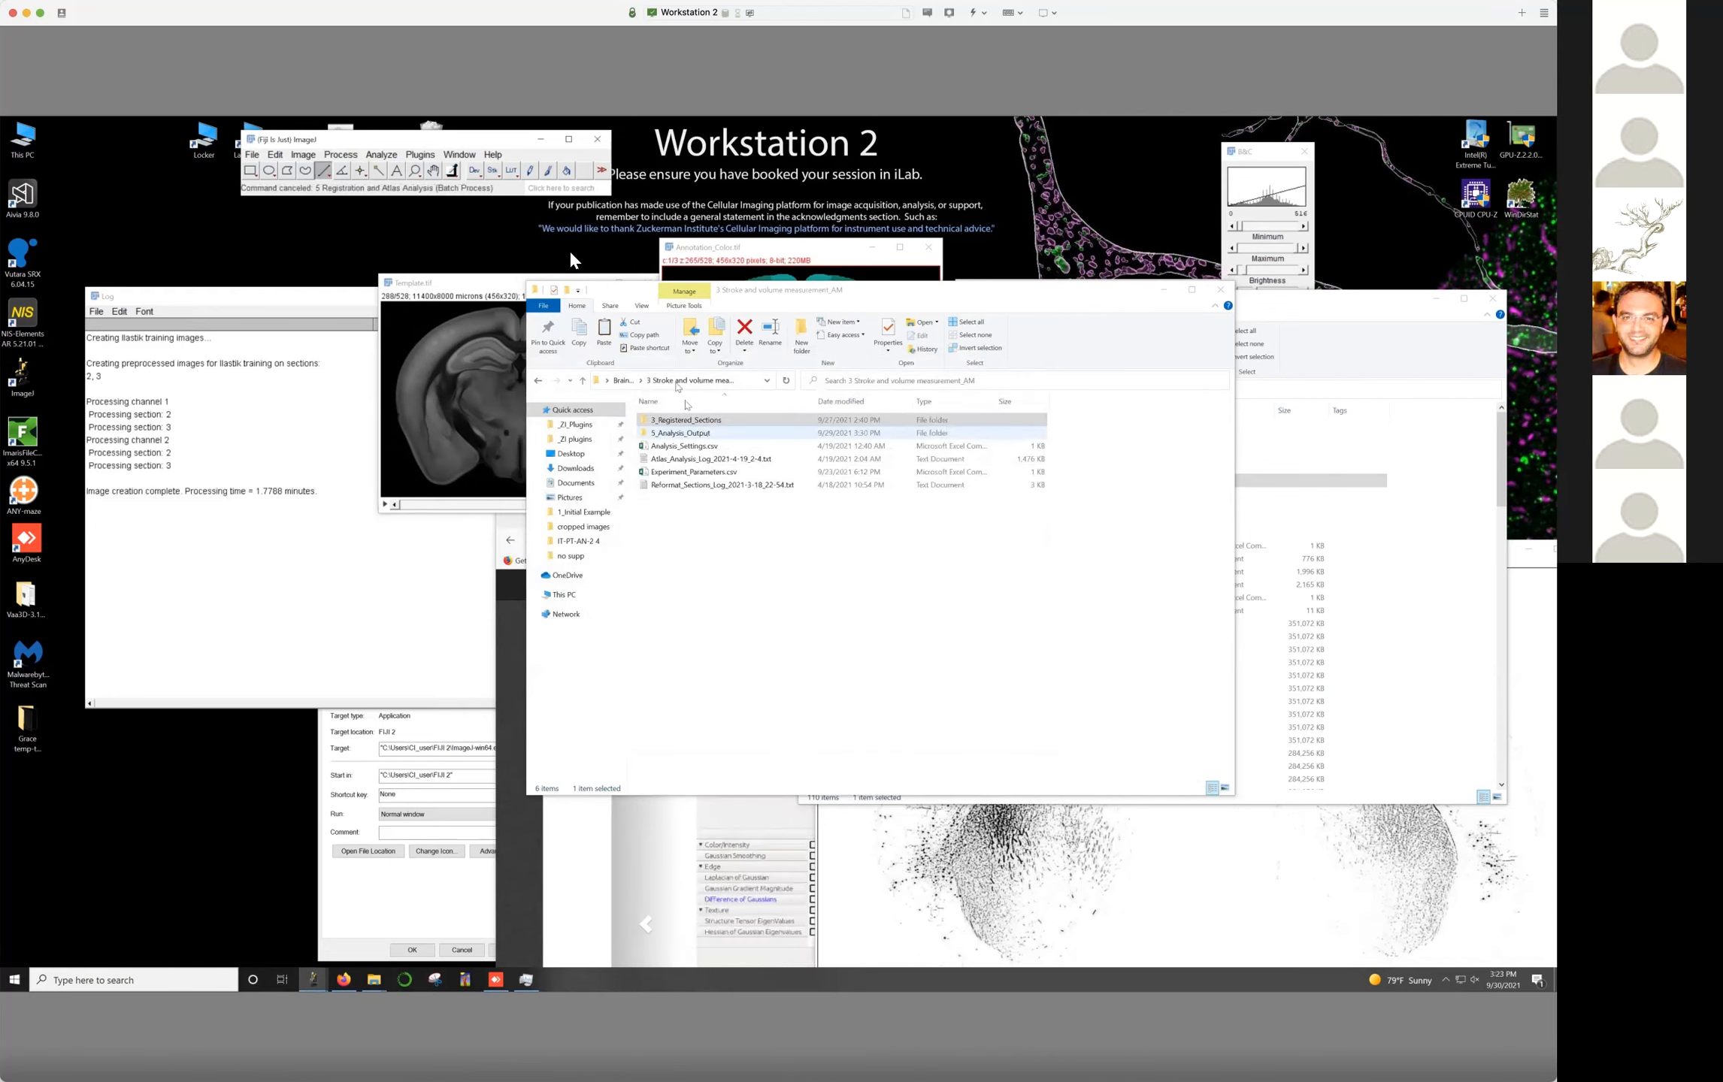
# Start Create Image For Volume Measurement and select the 3 Stroke and volume measurement_AM folder as the experiment/brain folder
pyautogui.click(424, 155)
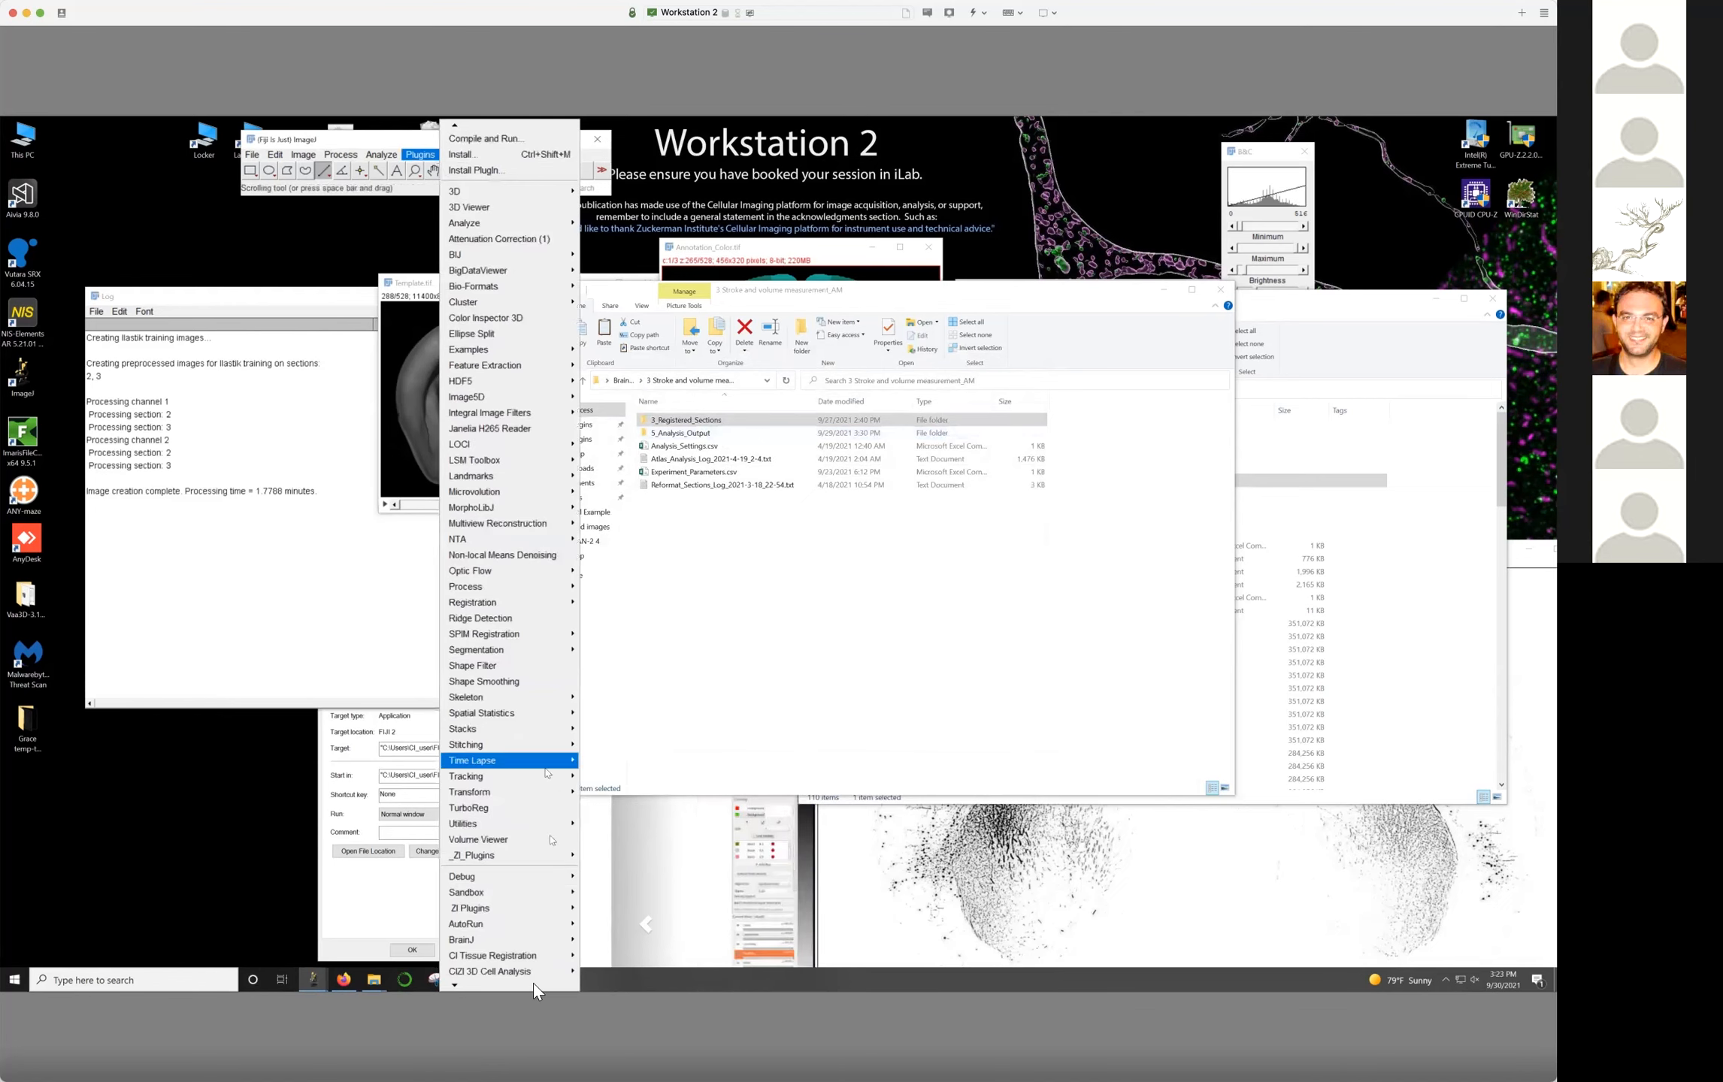
pyautogui.moveTo(526, 941)
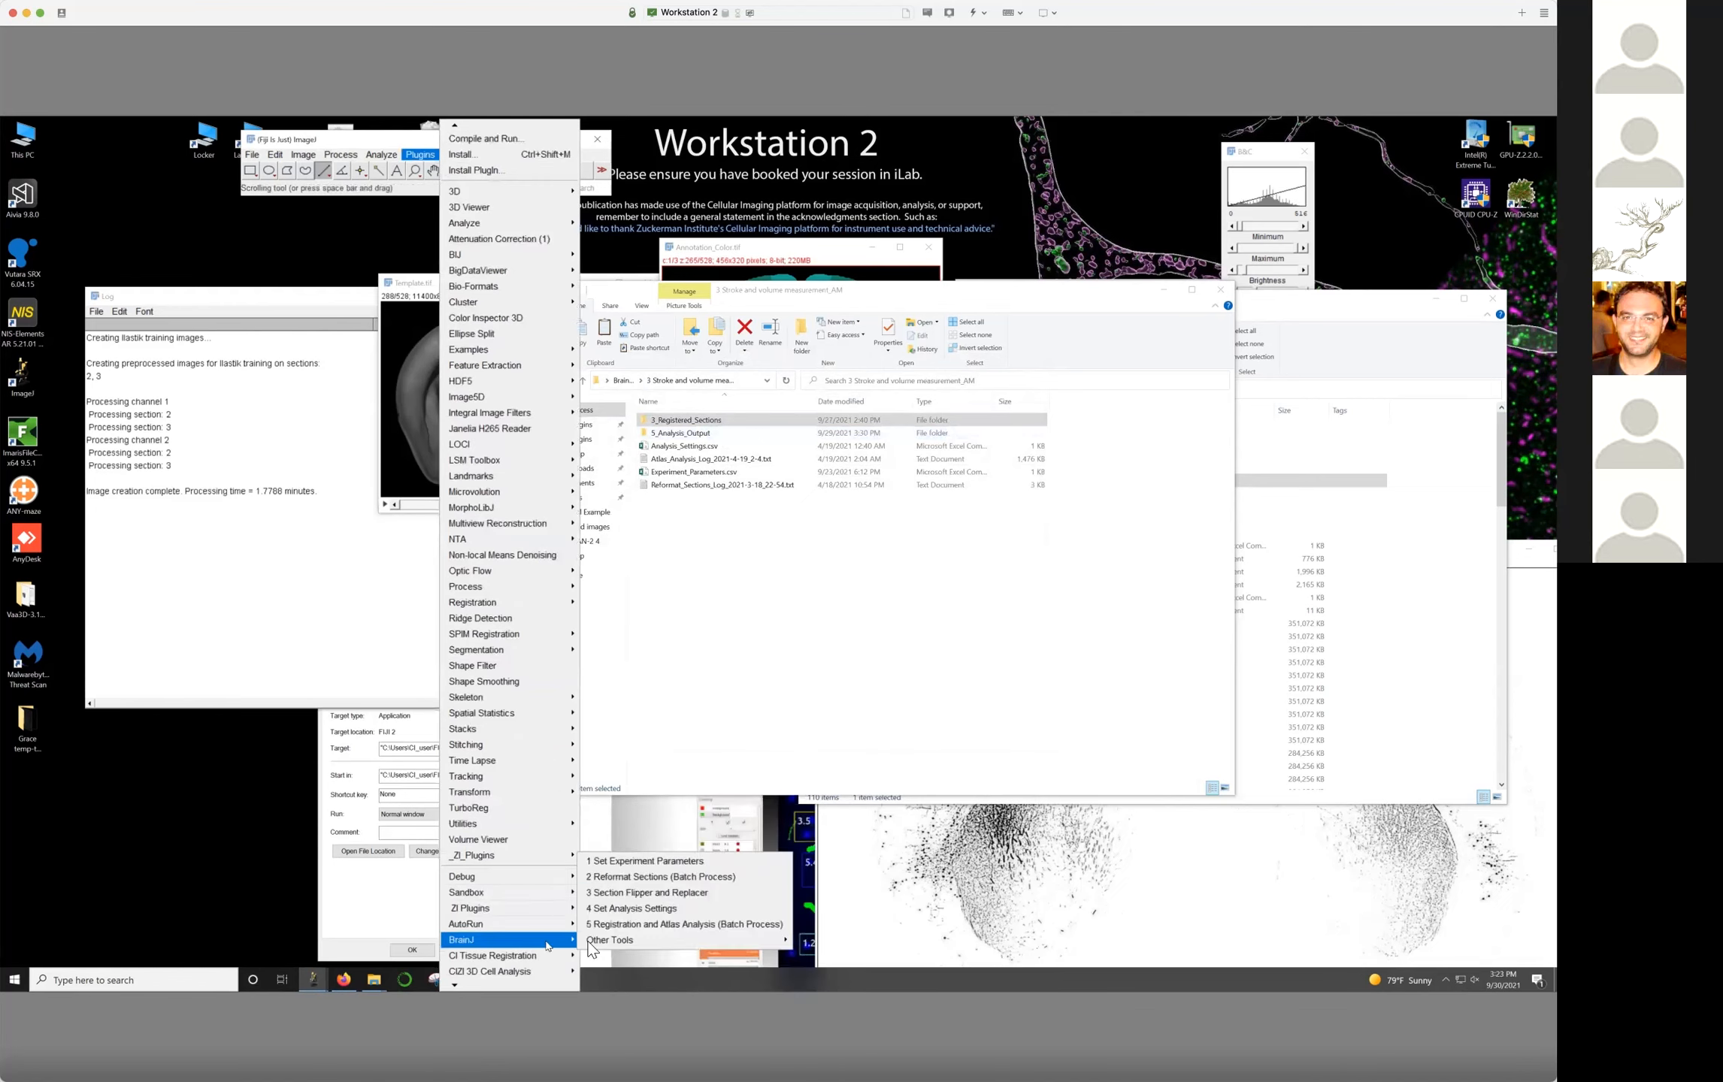
pyautogui.moveTo(592, 943)
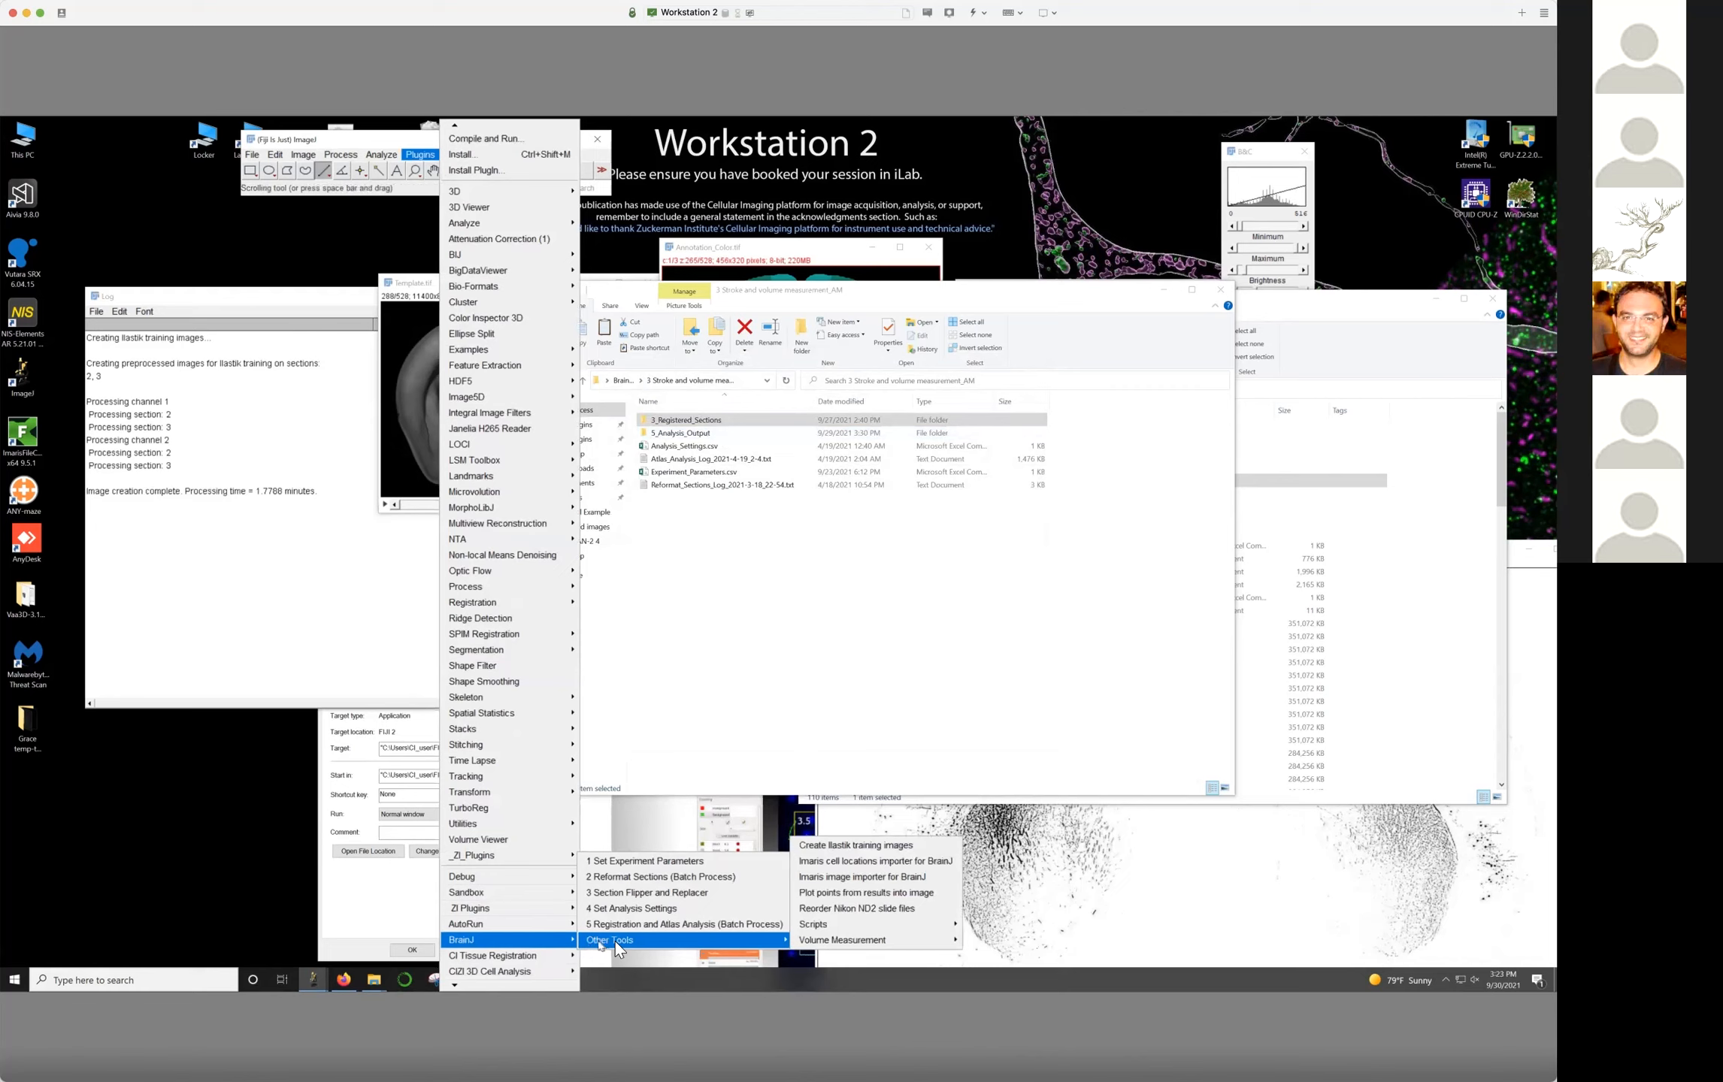
pyautogui.moveTo(863, 944)
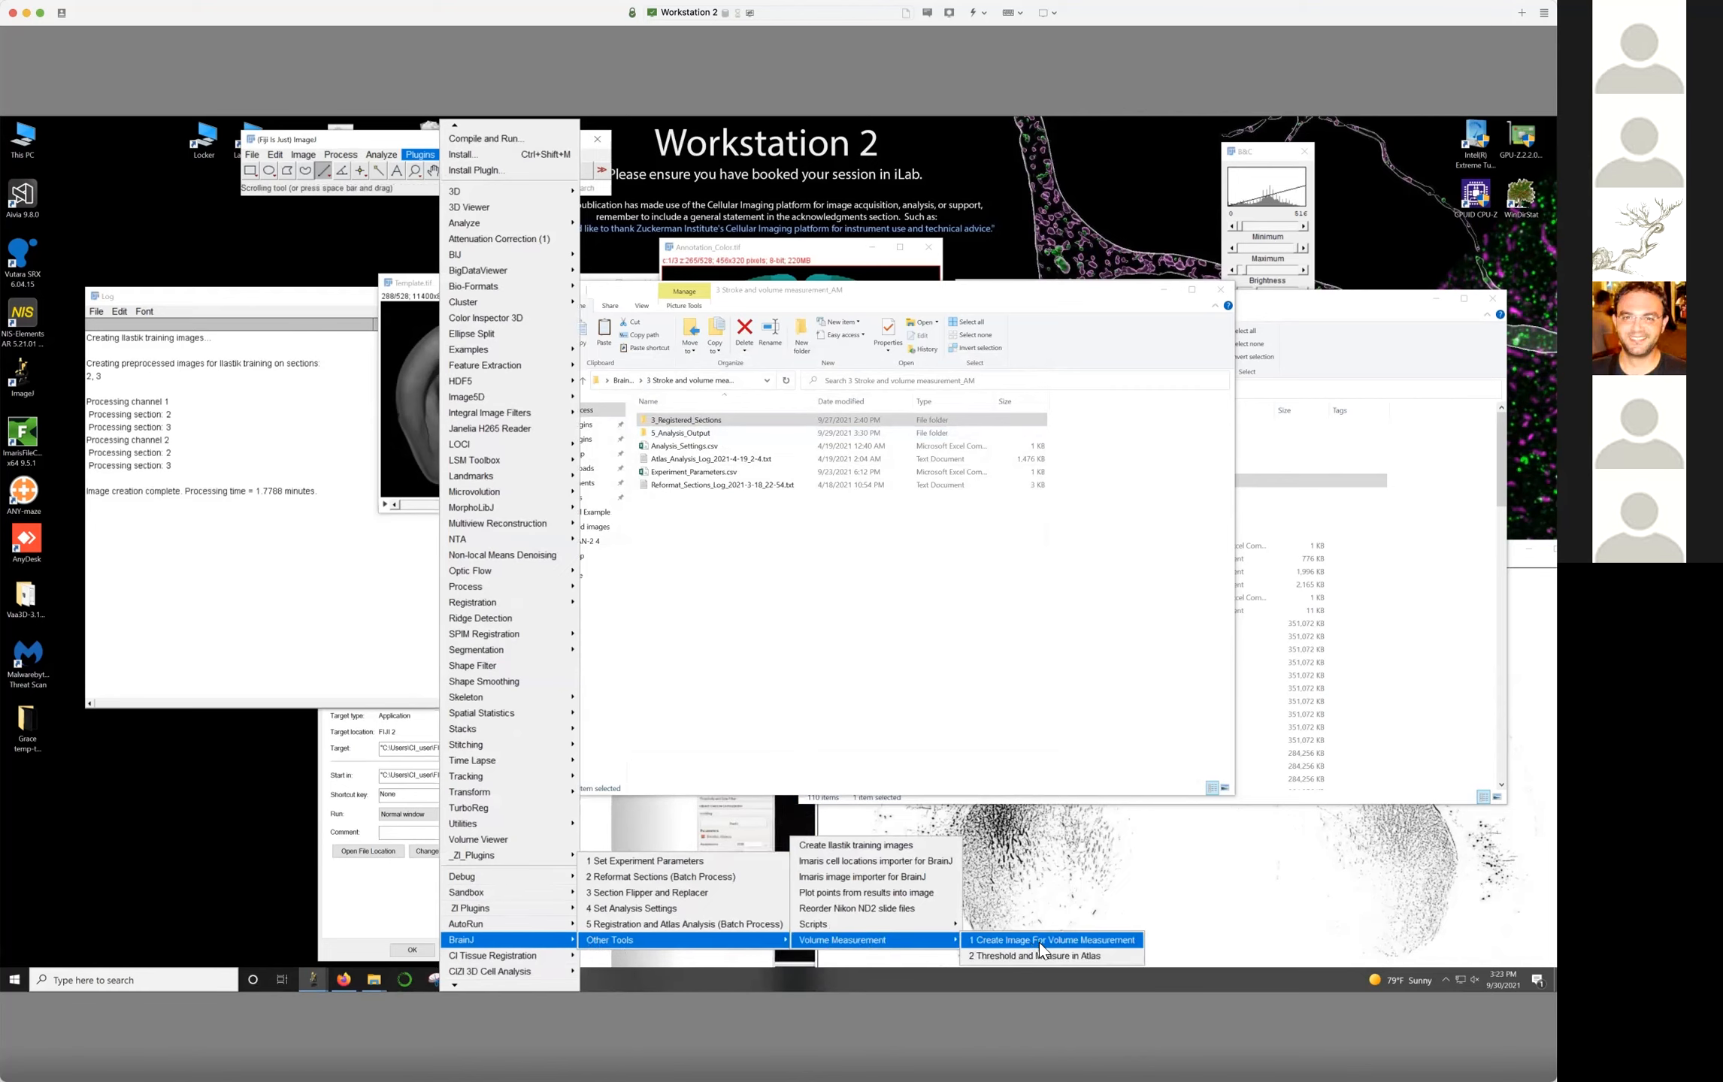
pyautogui.click(1040, 944)
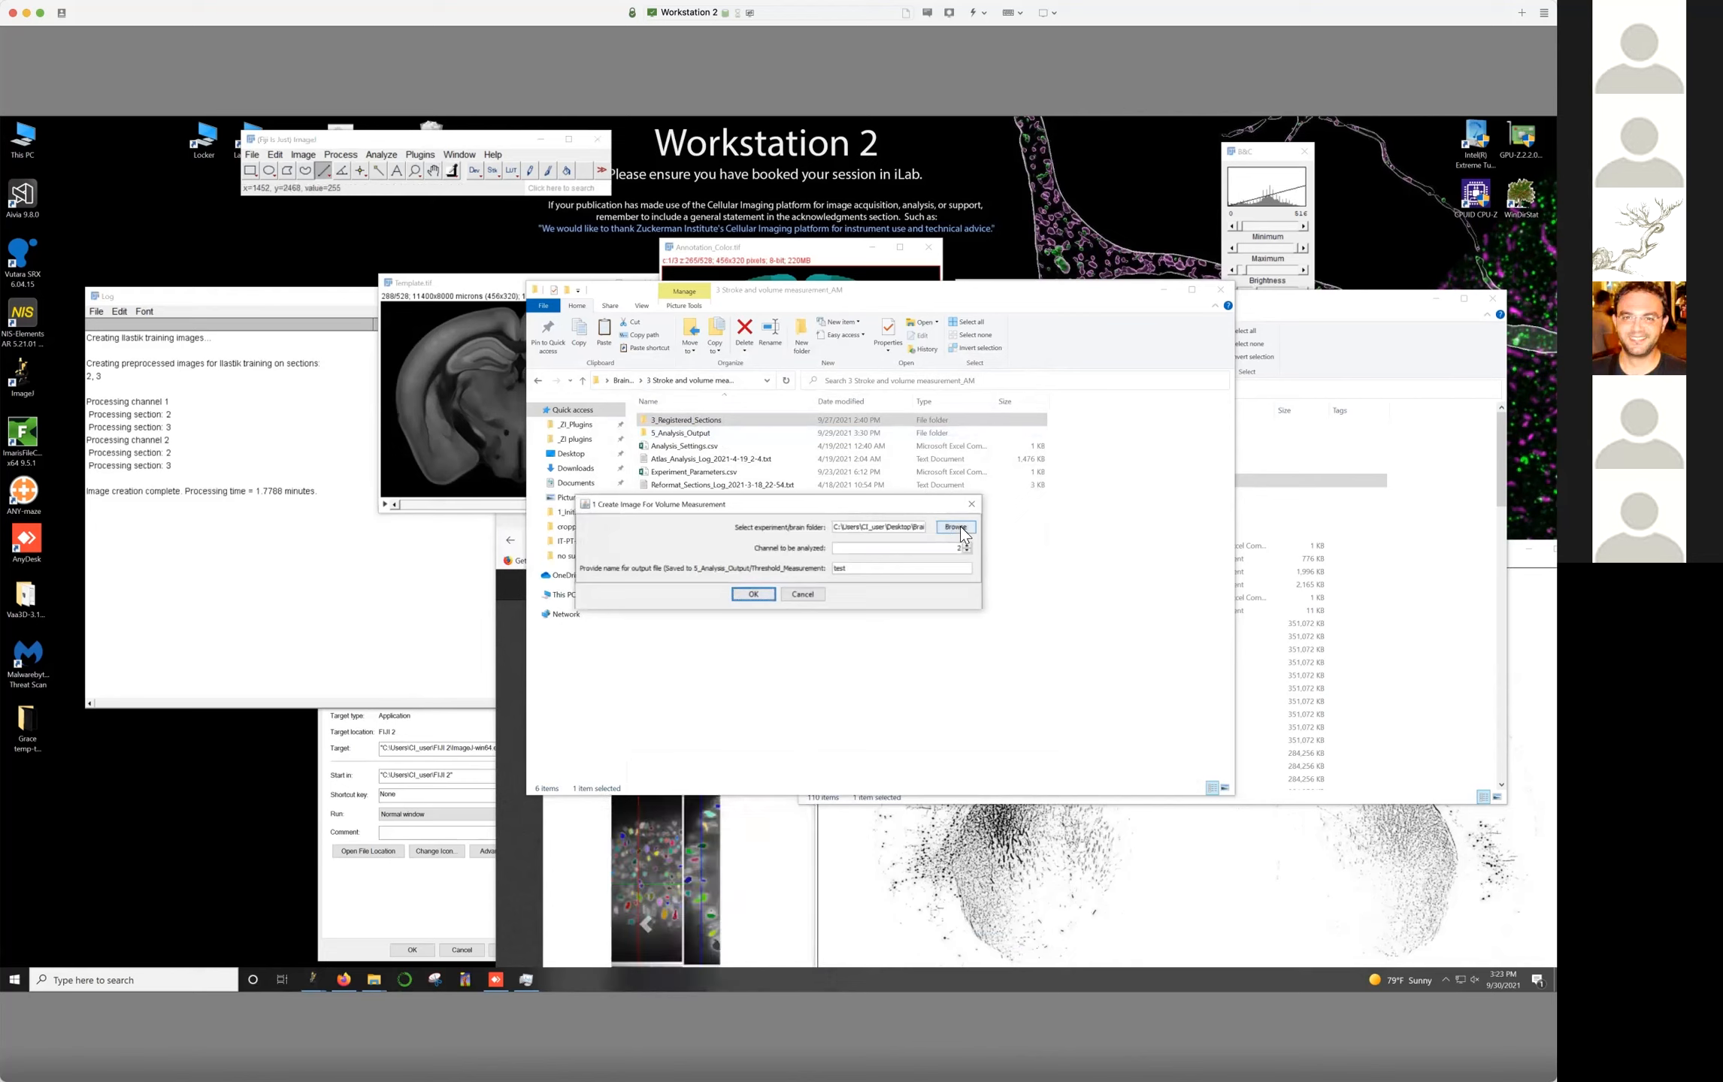
pyautogui.click(955, 527)
pyautogui.doubleClick(720, 480)
pyautogui.click(926, 640)
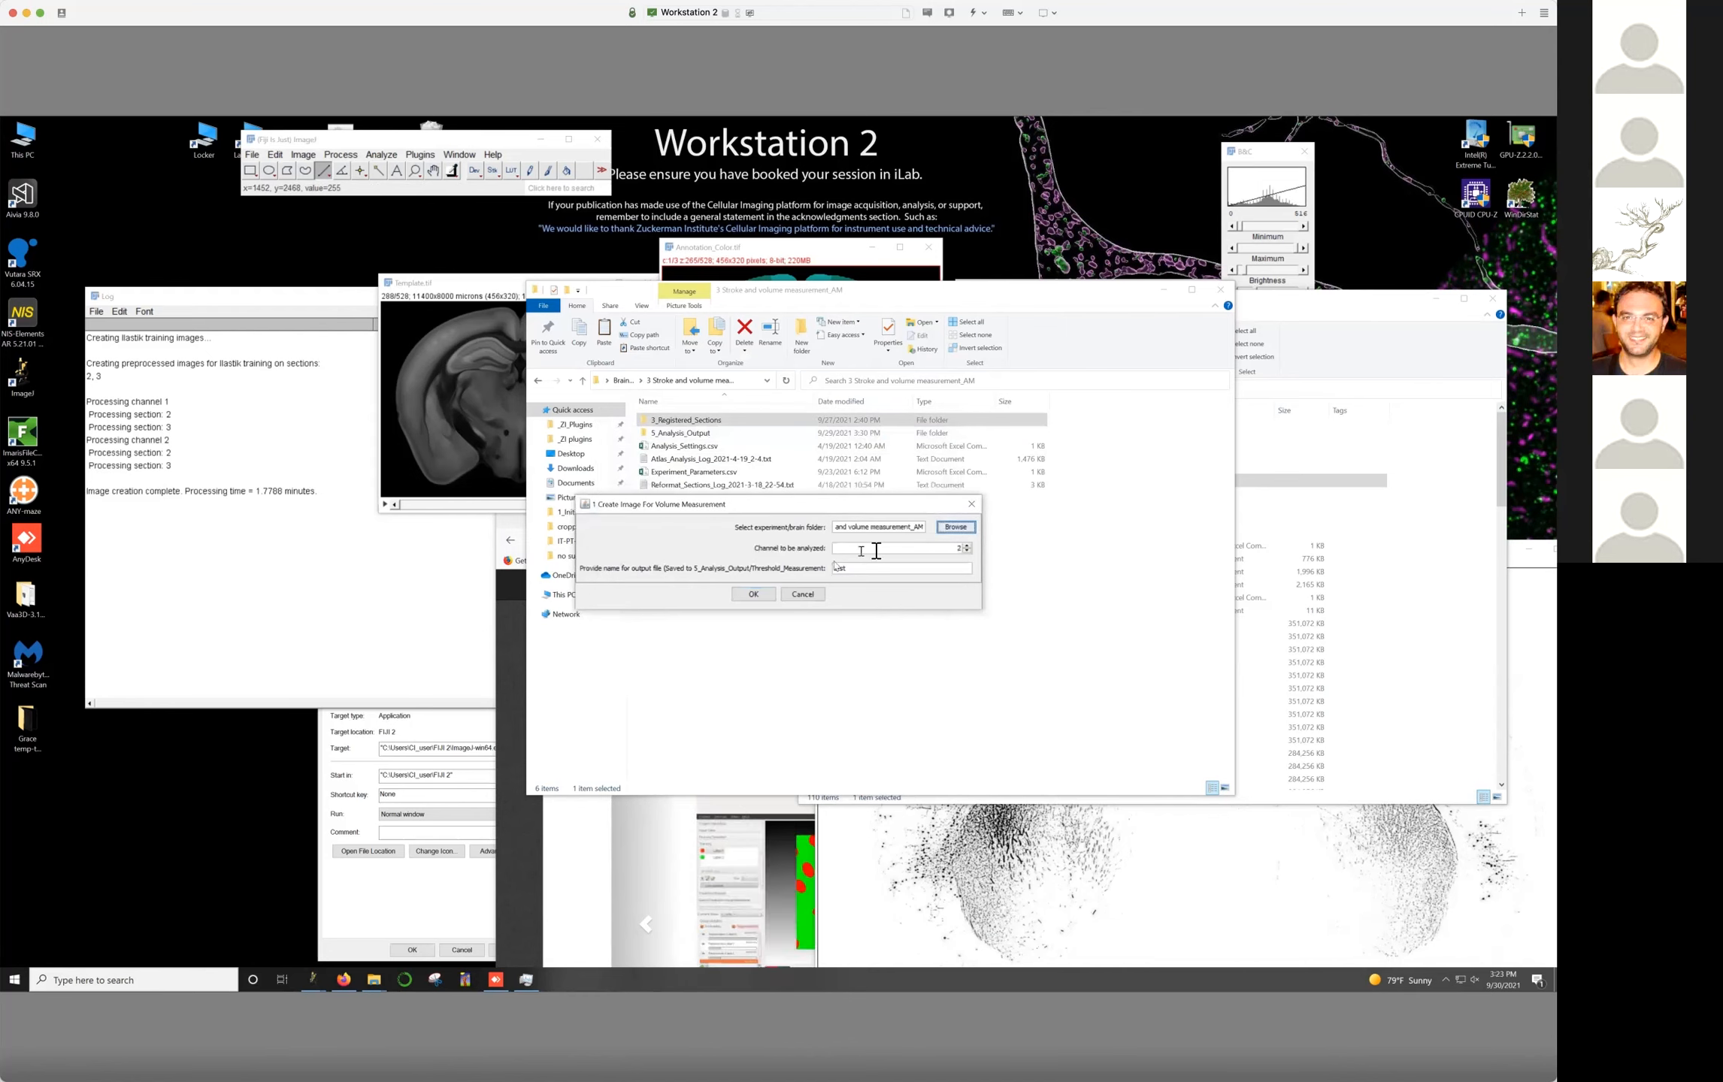
# Set the channel to be analyzed to 1, name the output file Stroke1, and create the image
pyautogui.click(966, 552)
pyautogui.press('Tab')
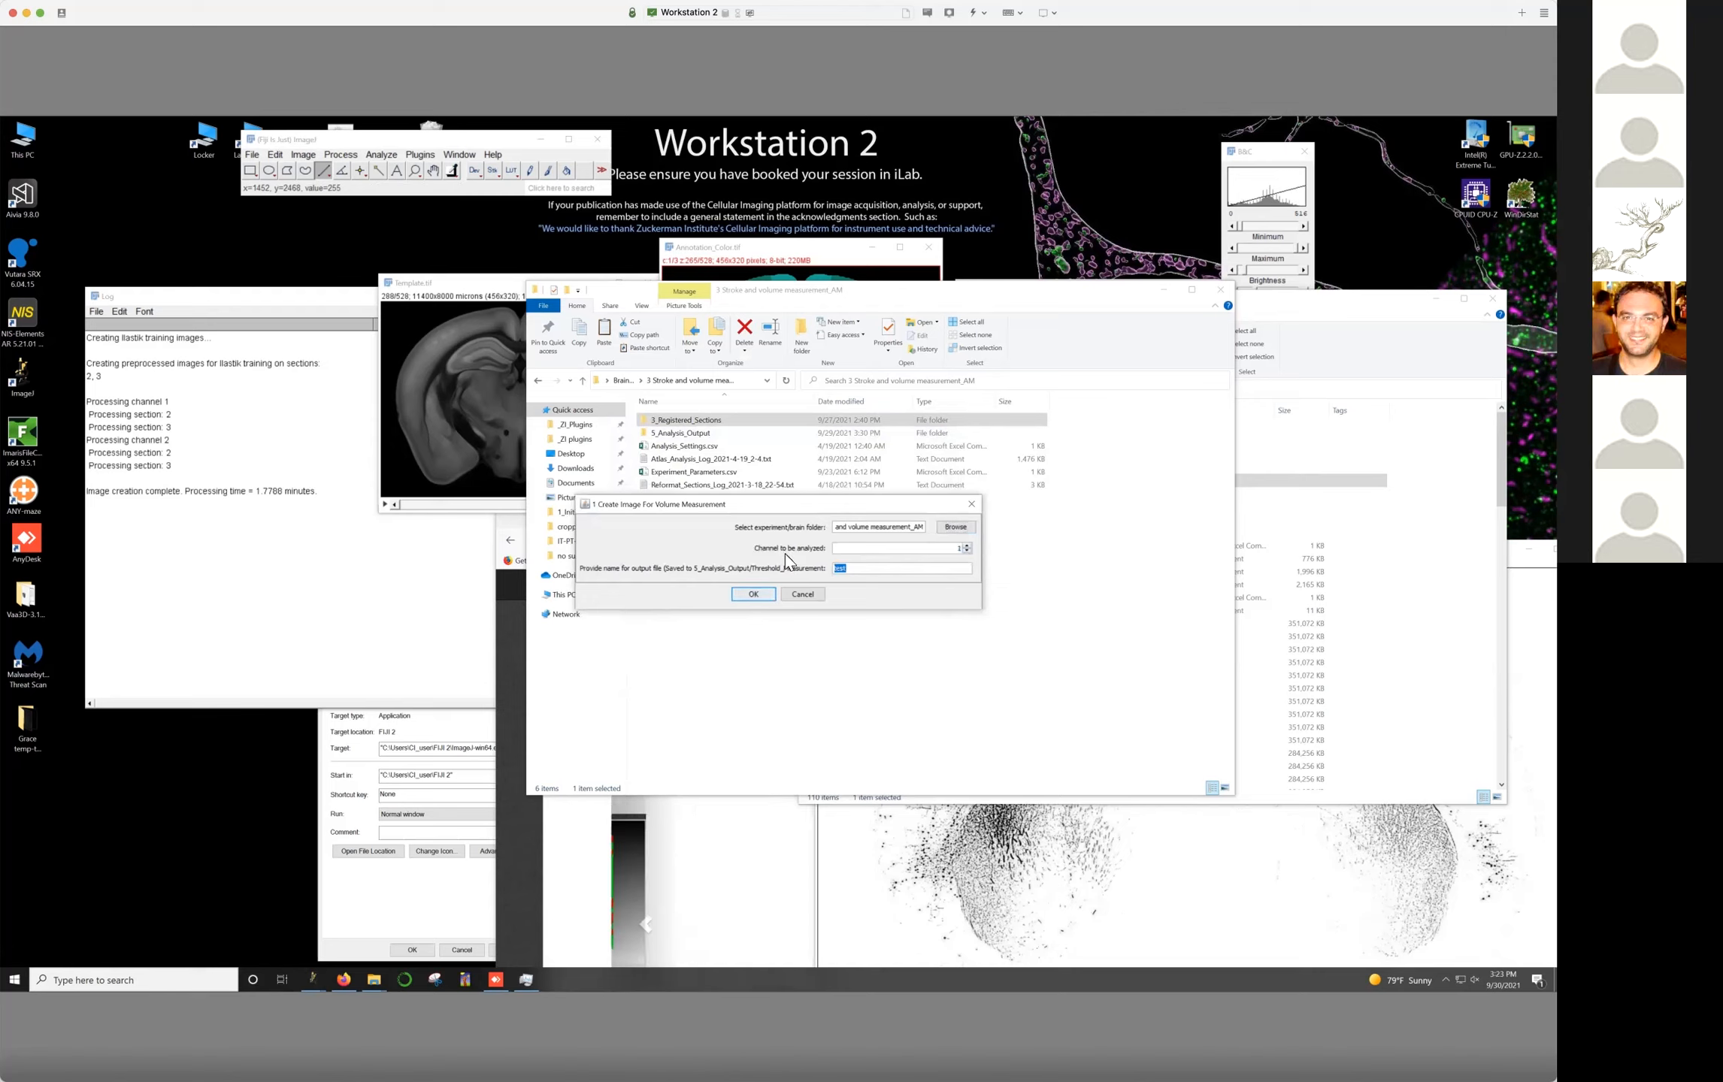
pyautogui.write('Stroke1')
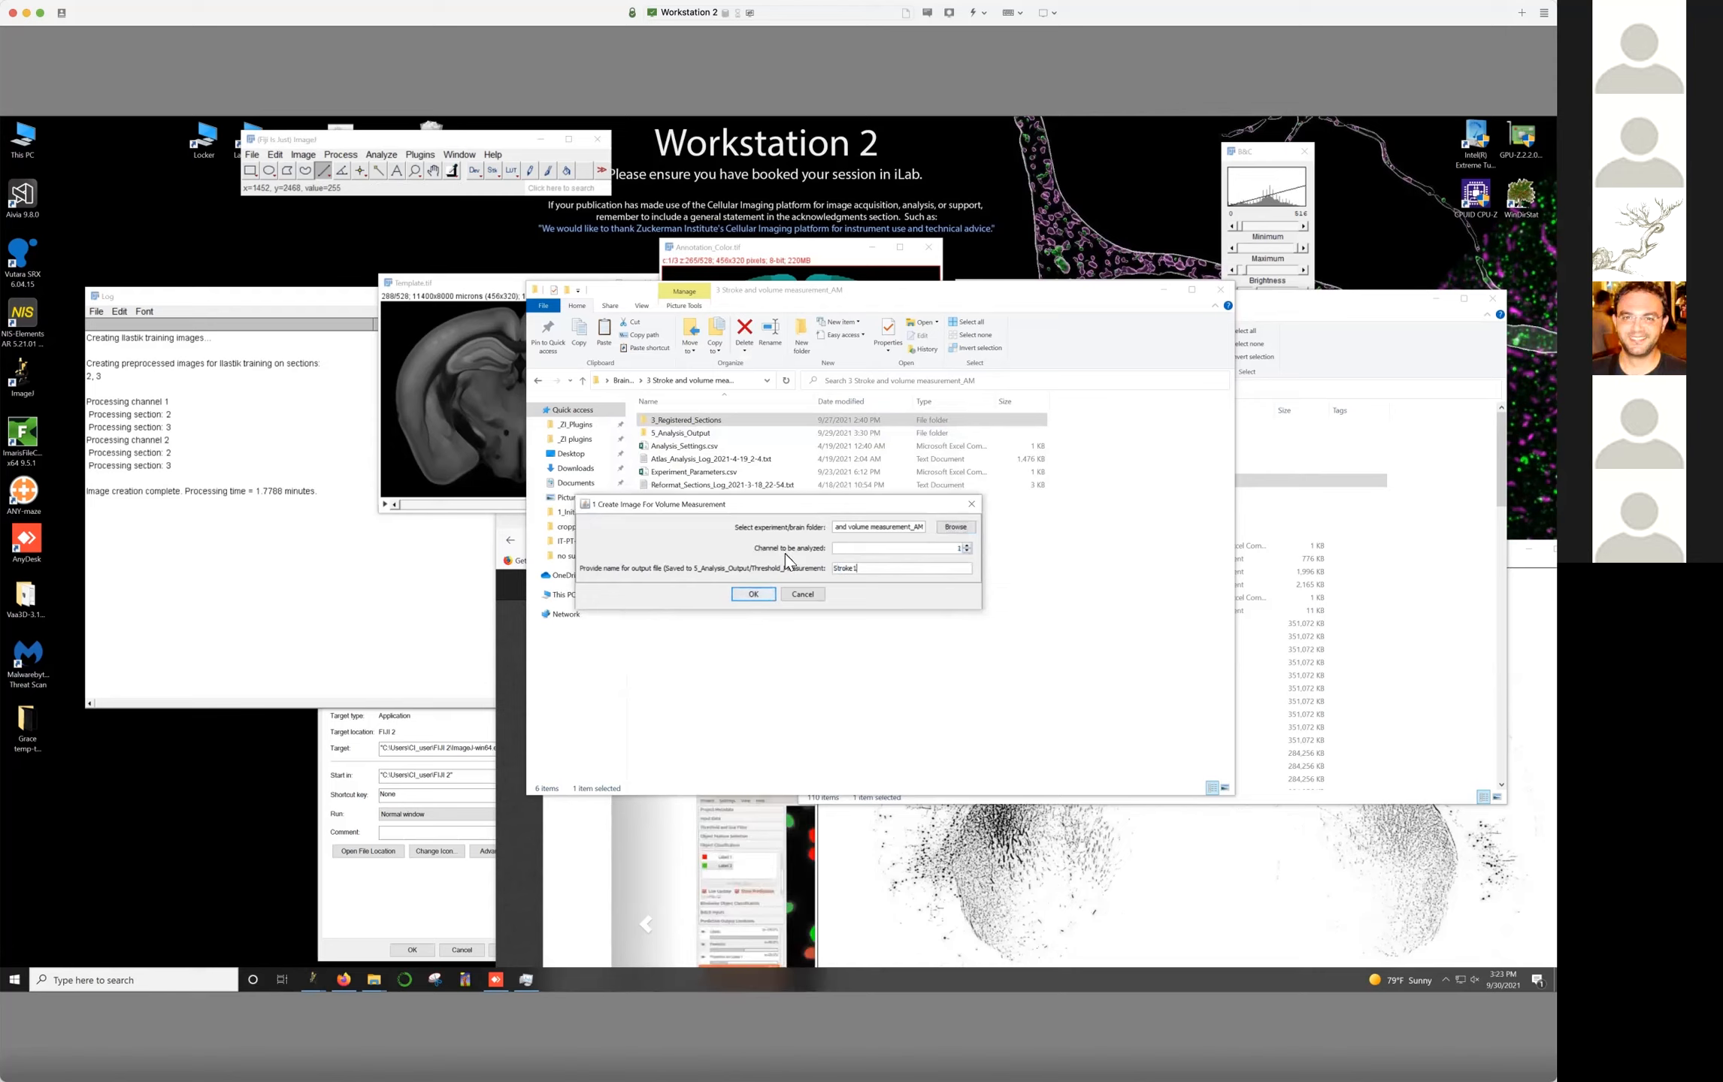
pyautogui.click(764, 594)
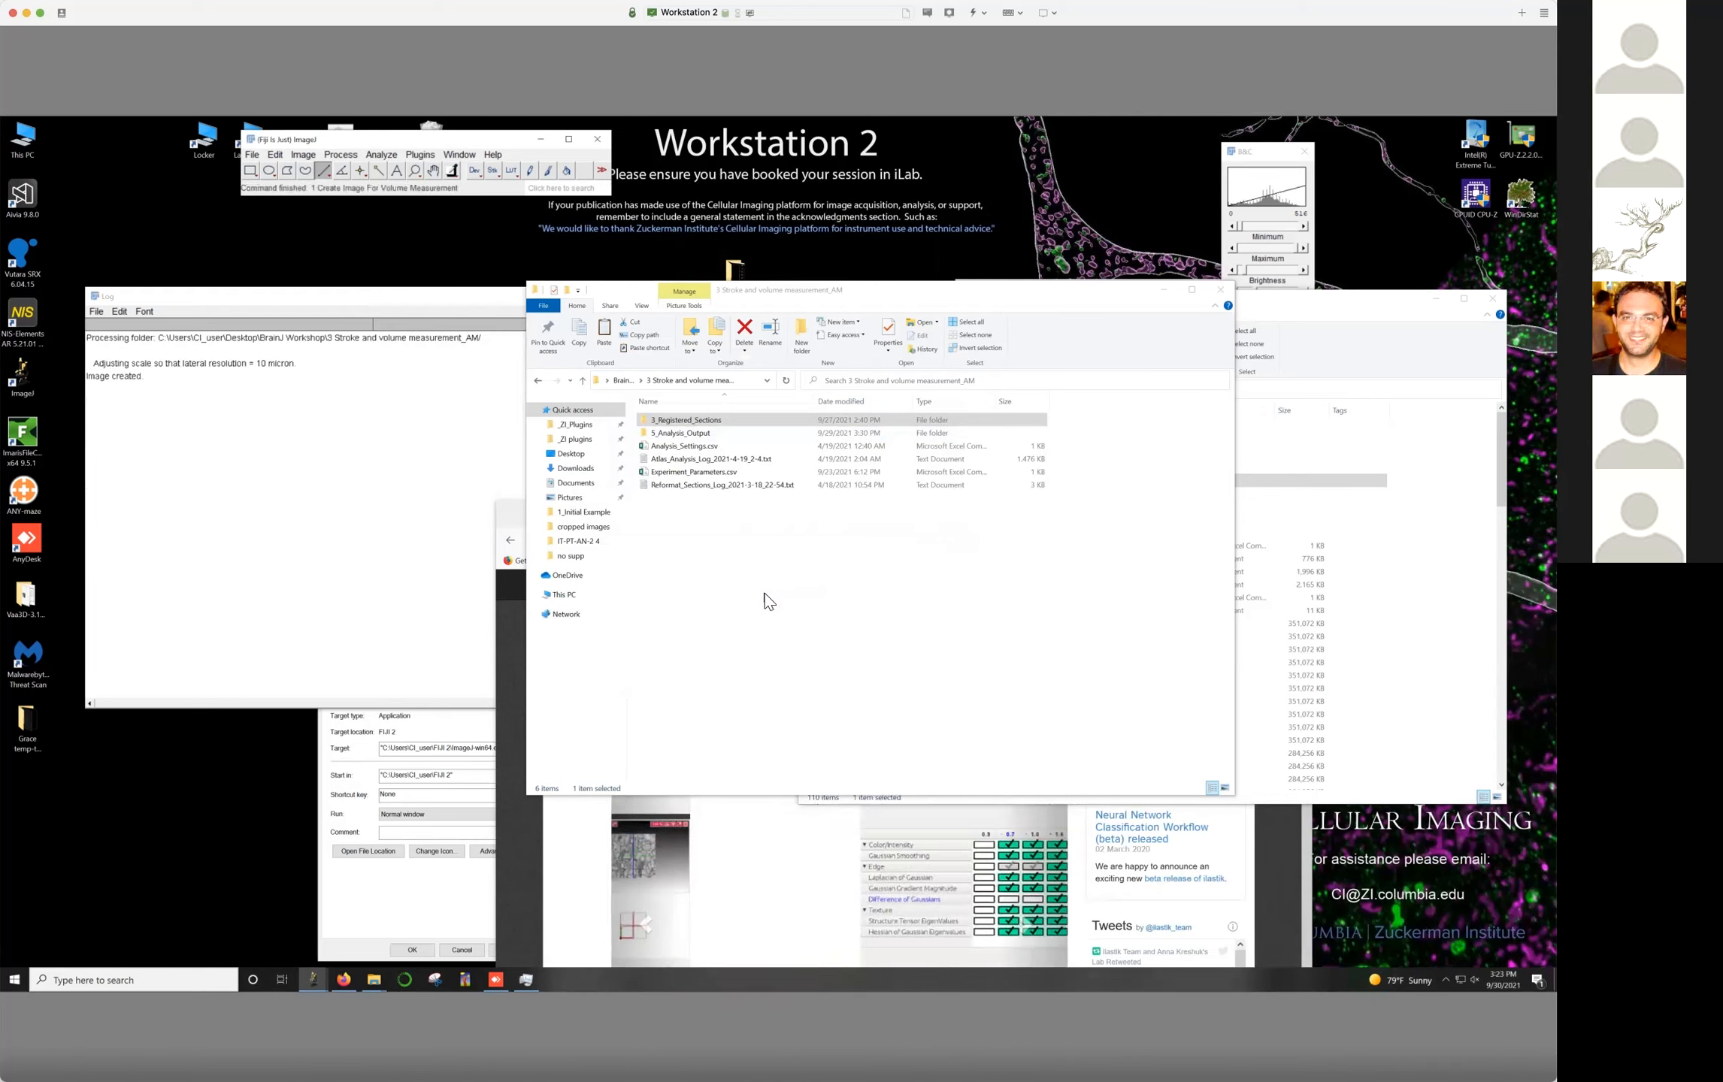
# Delete the earlier C1_Stroke image, annotated threshold image and measurement spreadsheet from the Threshold_Measurement folder inside 5_Analysis_Output
pyautogui.doubleClick(667, 434)
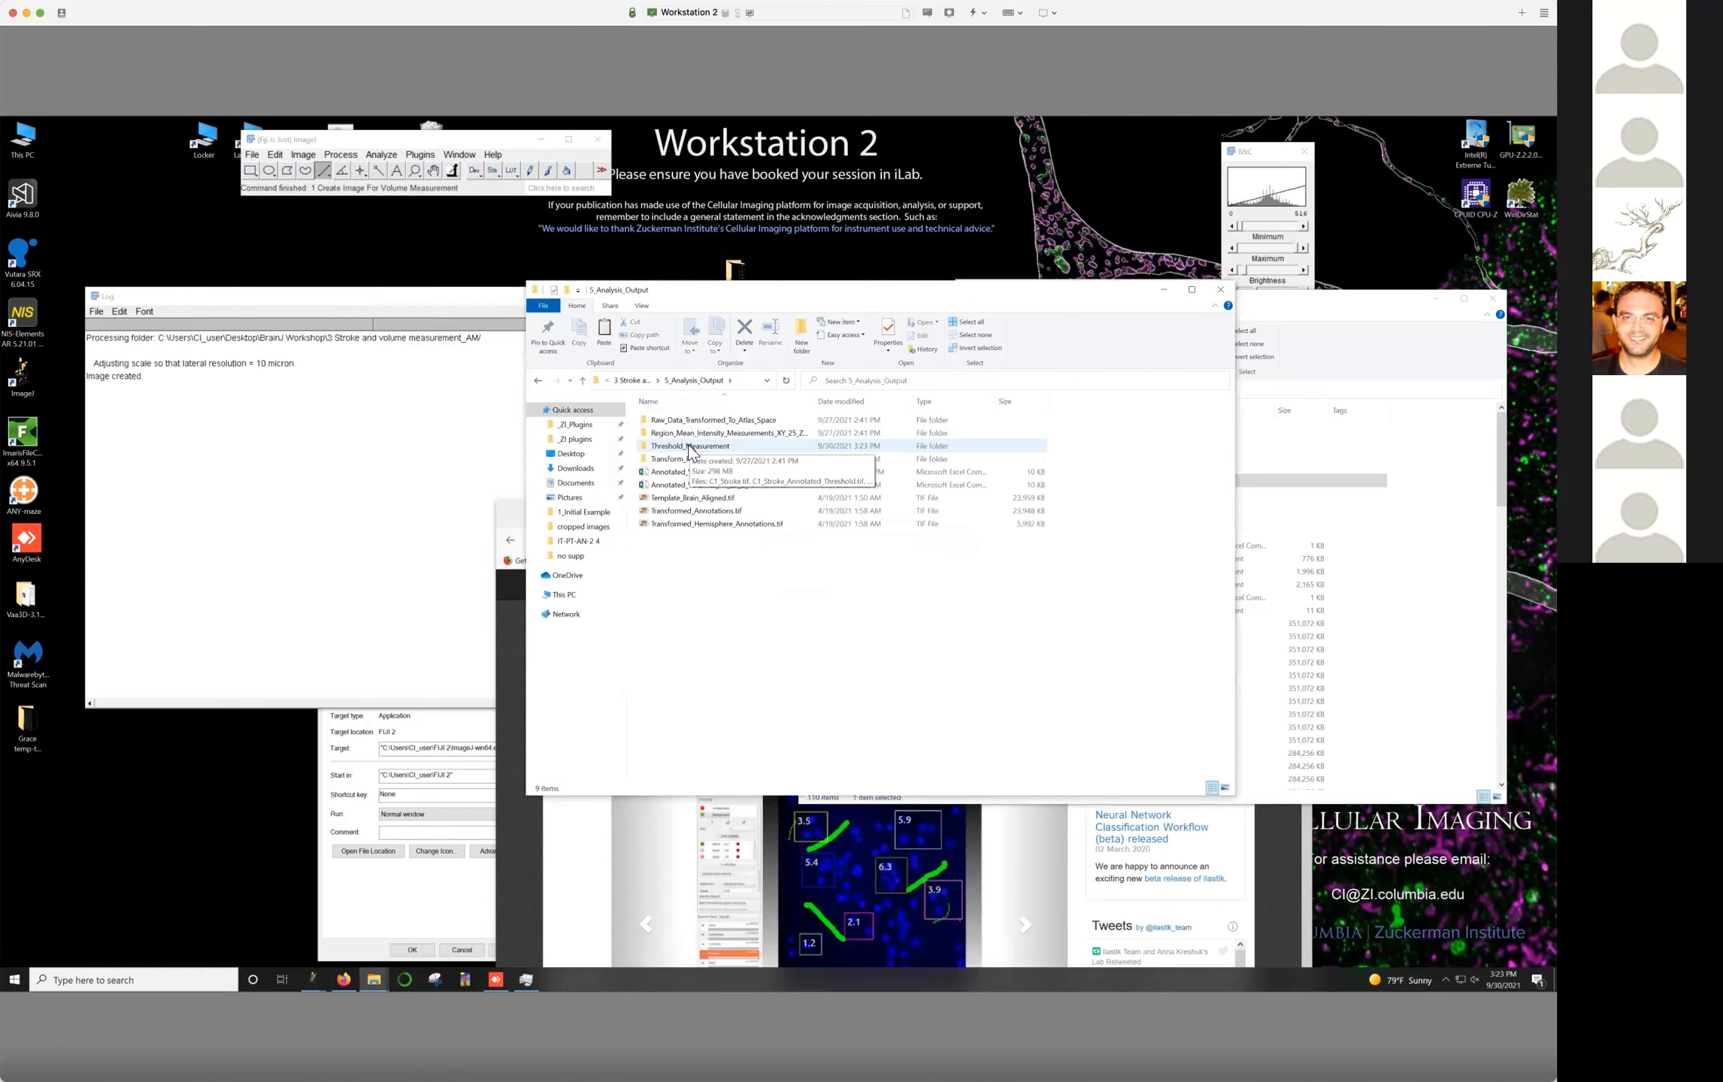
pyautogui.doubleClick(686, 446)
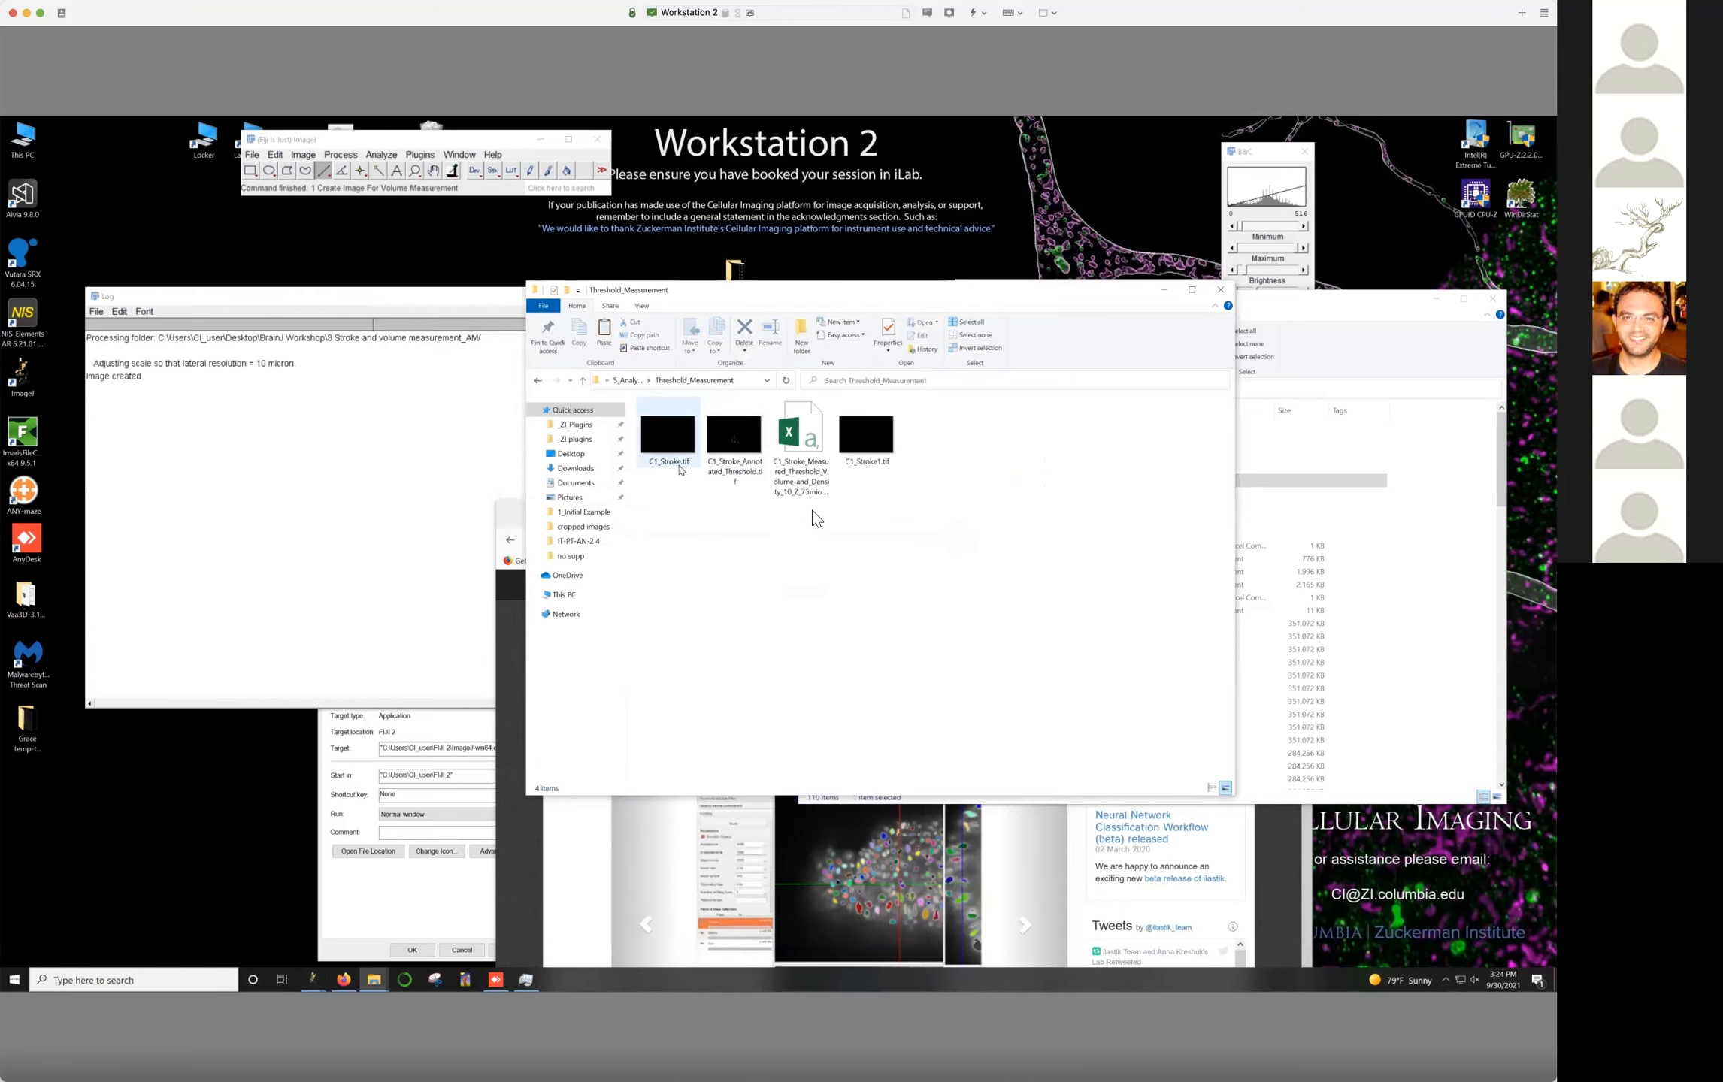
pyautogui.moveTo(819, 548); pyautogui.dragTo(679, 449)
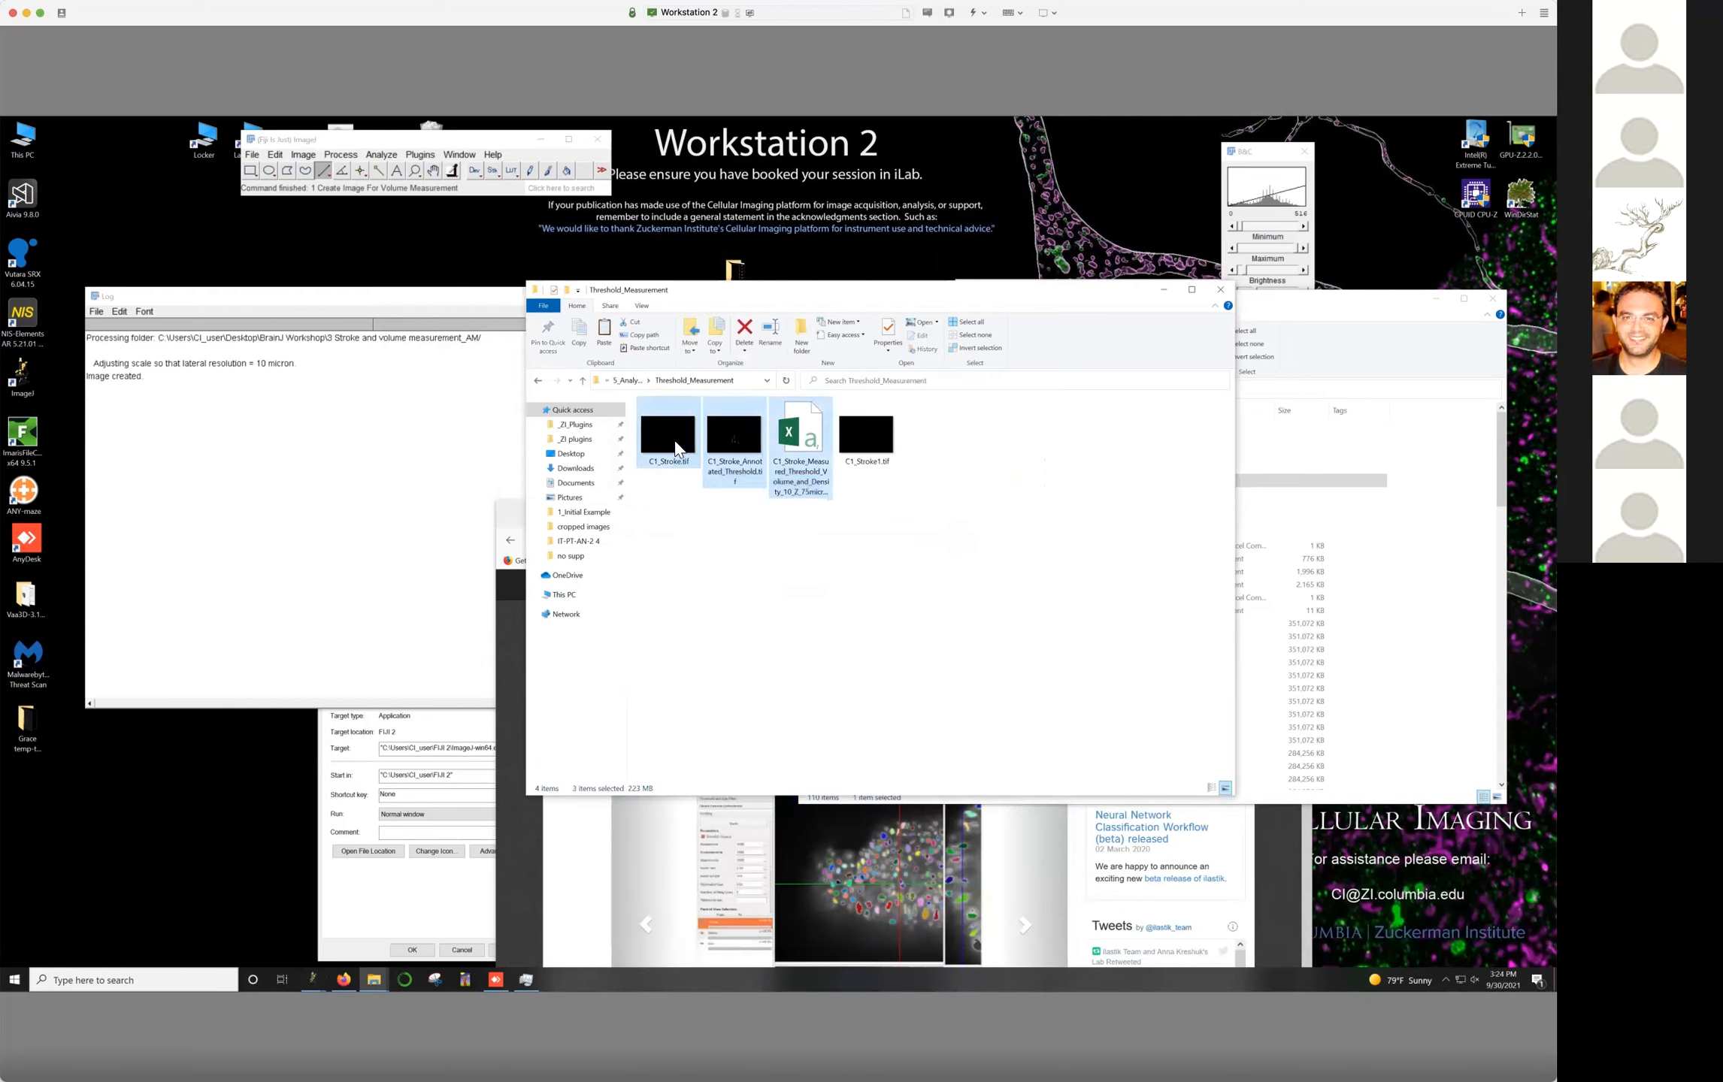
pyautogui.press('Delete')
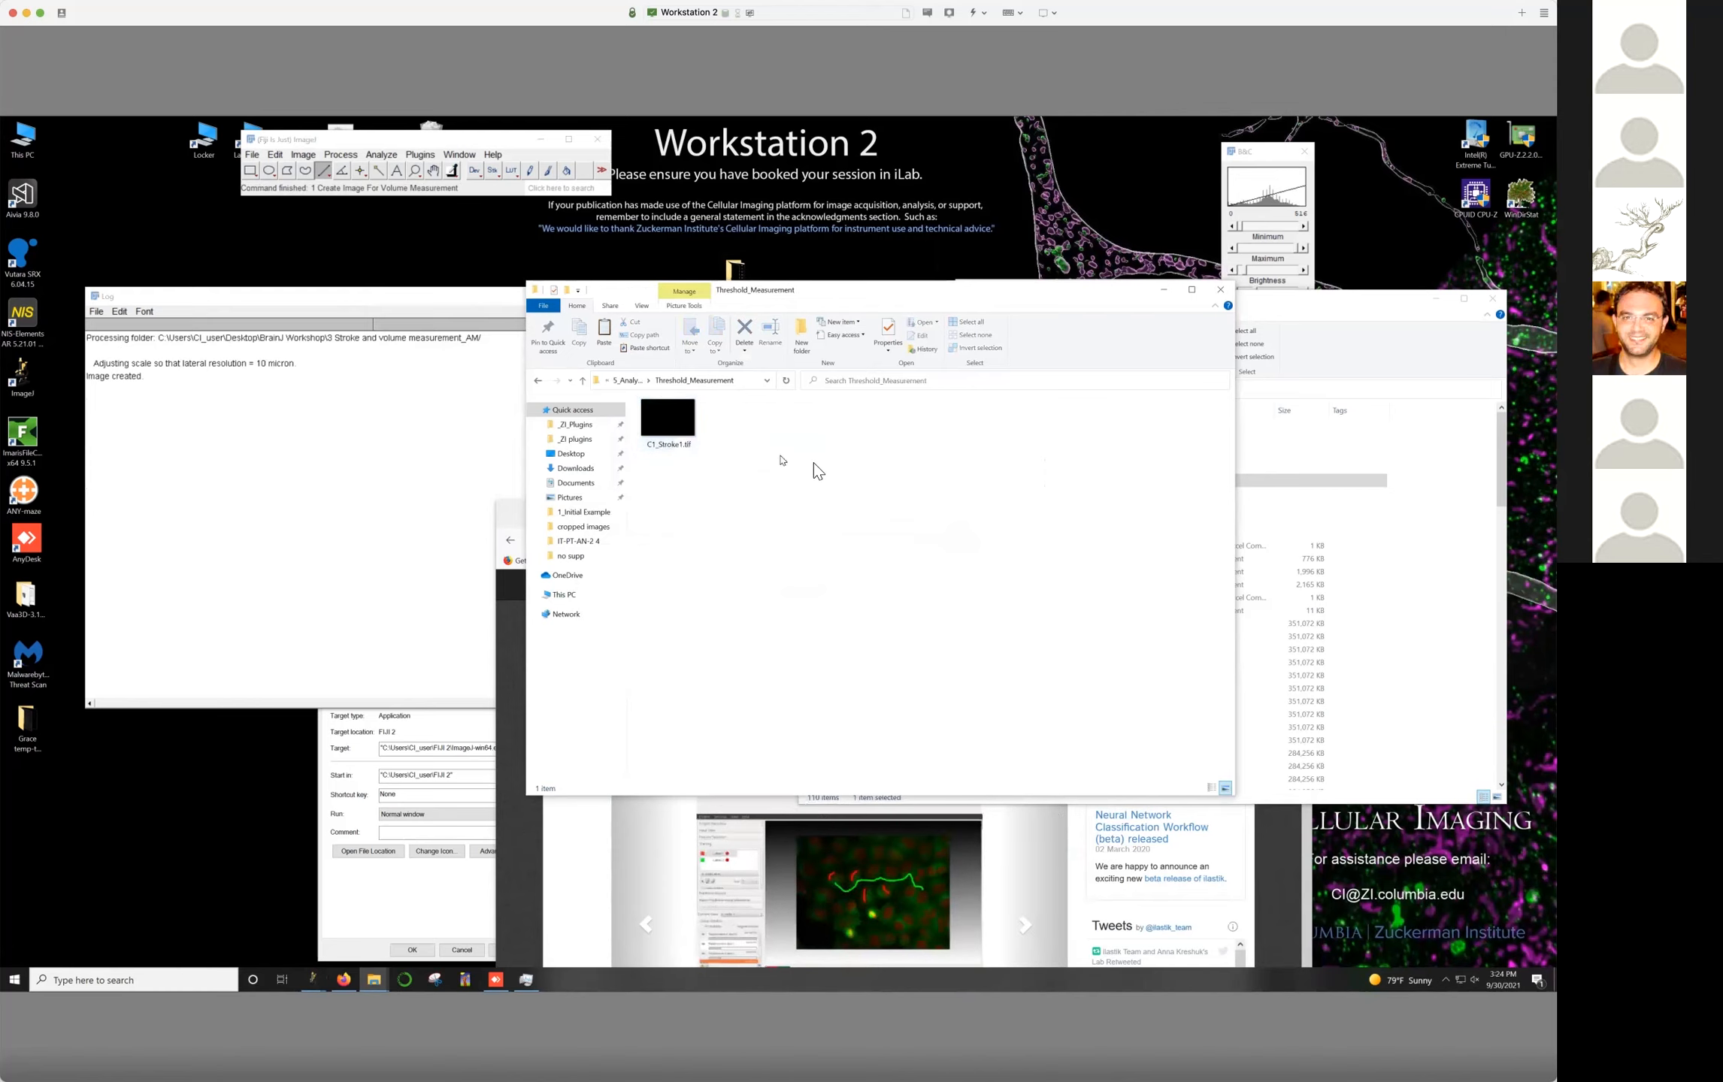
# Open C1_Stroke1.tif in Fiji, brighten the display at slice 28 to inspect the stroke region, and close the image
pyautogui.moveTo(679, 434); pyautogui.dragTo(434, 190)
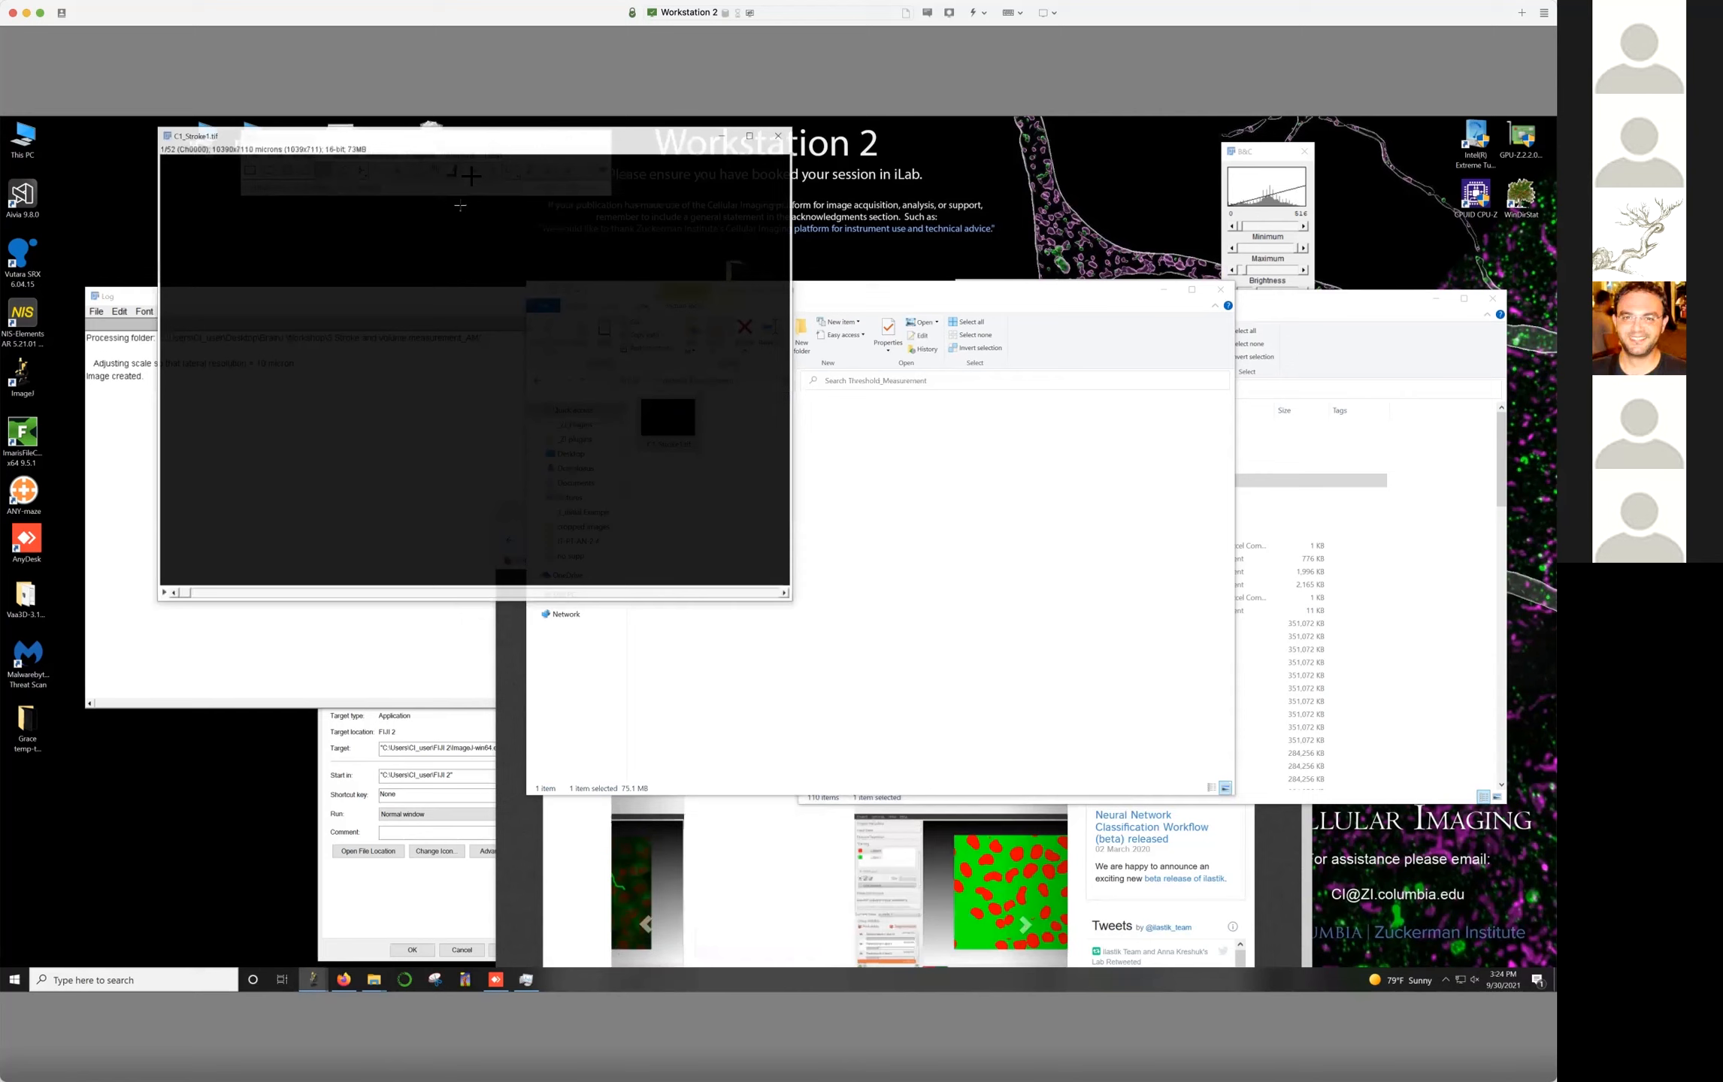
pyautogui.moveTo(501, 139); pyautogui.dragTo(772, 148)
pyautogui.moveTo(511, 553); pyautogui.dragTo(760, 551)
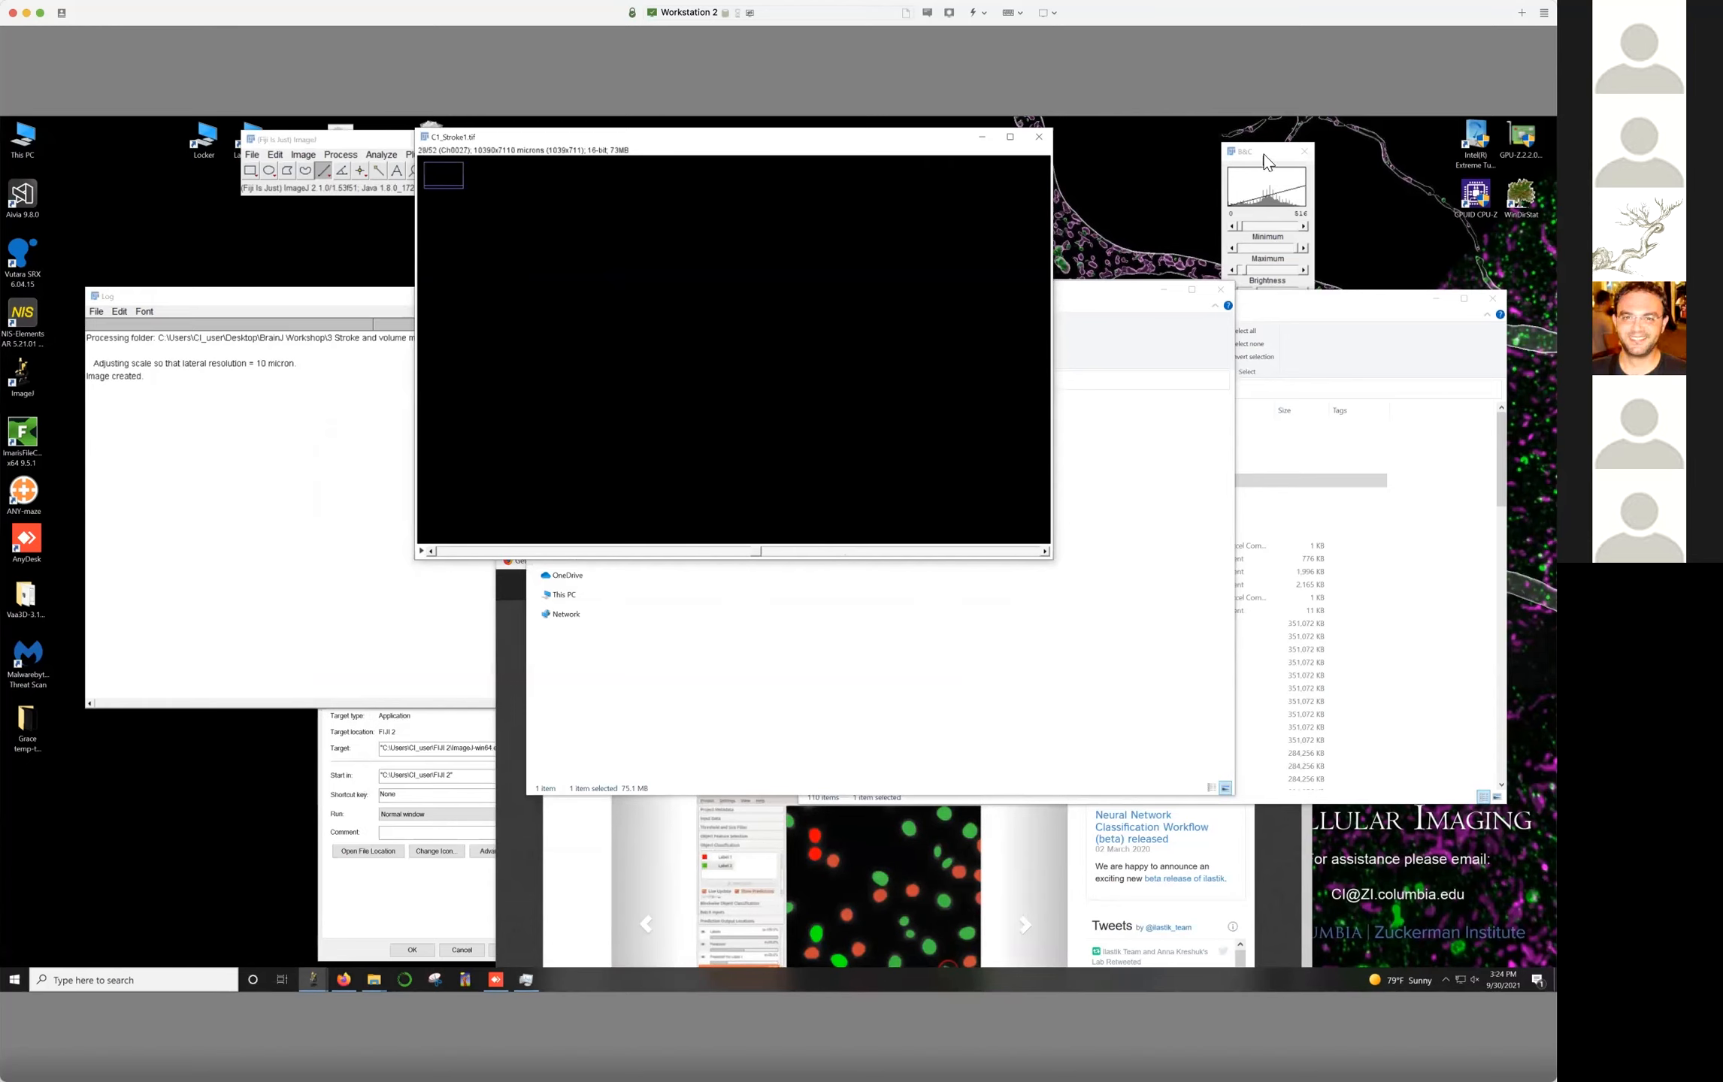
pyautogui.click(1289, 252)
pyautogui.moveTo(1294, 249)
pyautogui.mouseDown()
pyautogui.moveTo(1249, 249)
pyautogui.moveTo(1265, 251)
pyautogui.mouseUp()
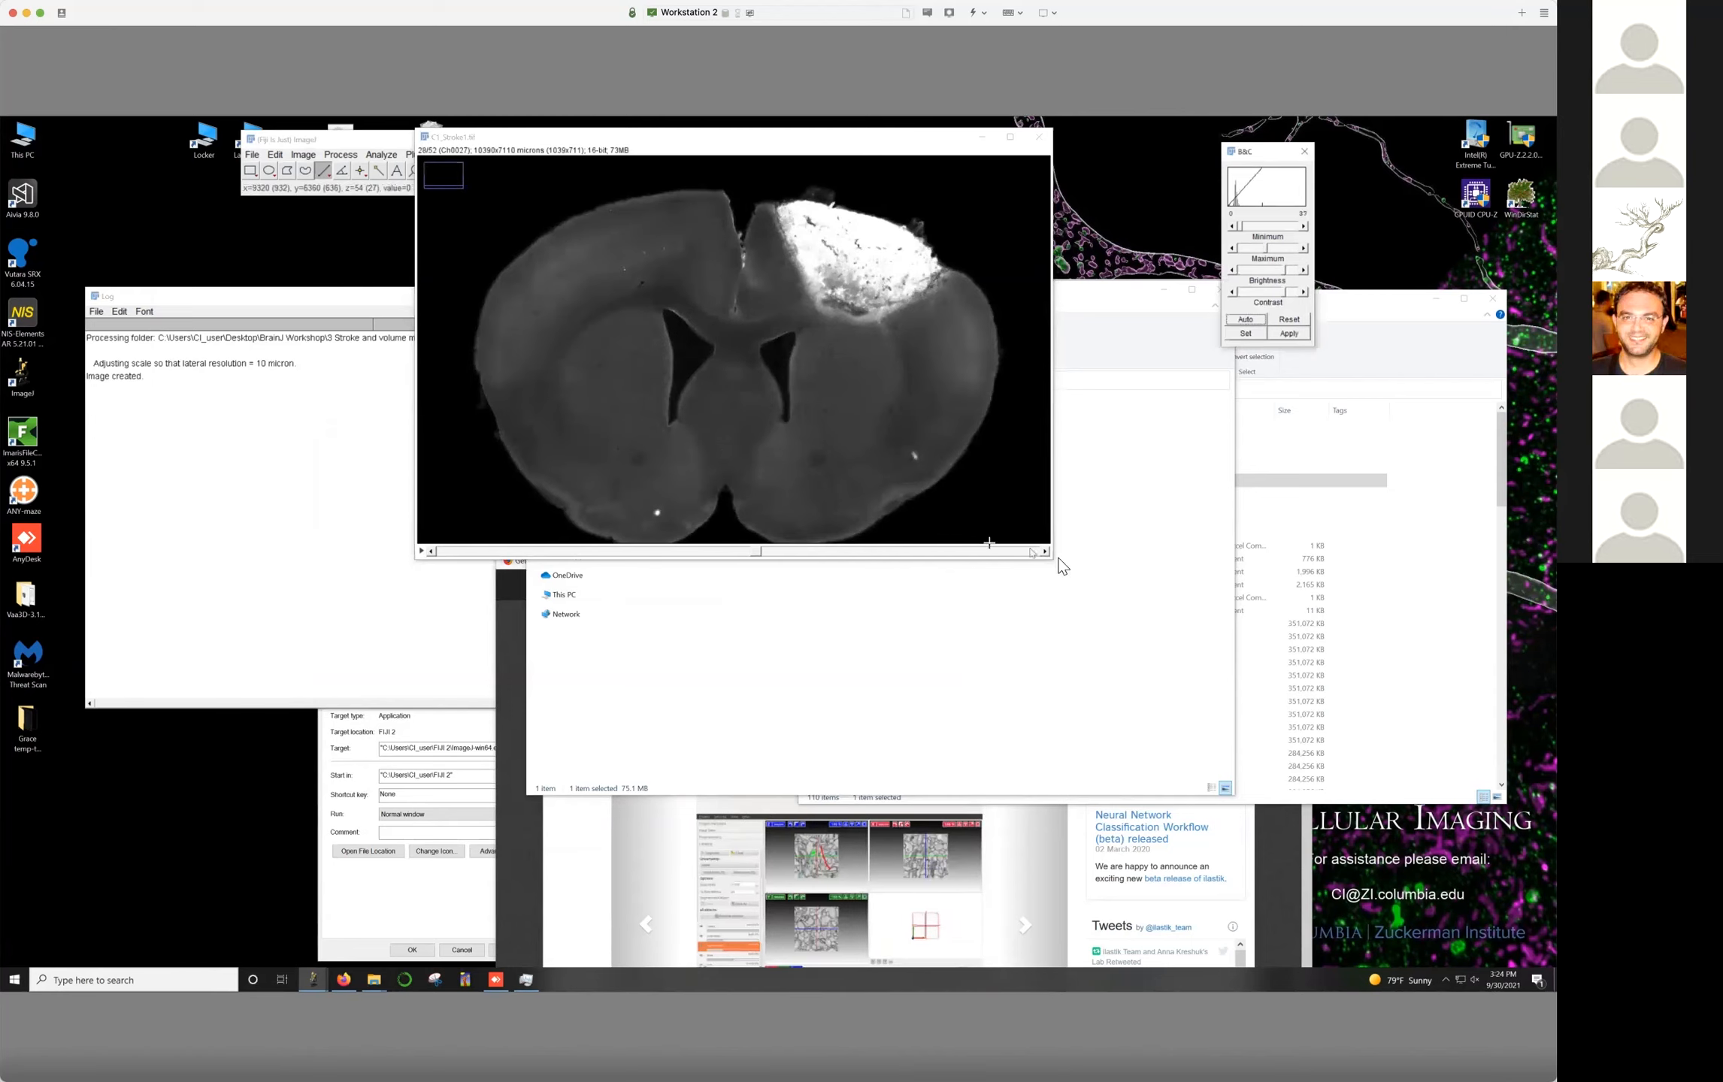
pyautogui.moveTo(1051, 560); pyautogui.dragTo(1118, 662)
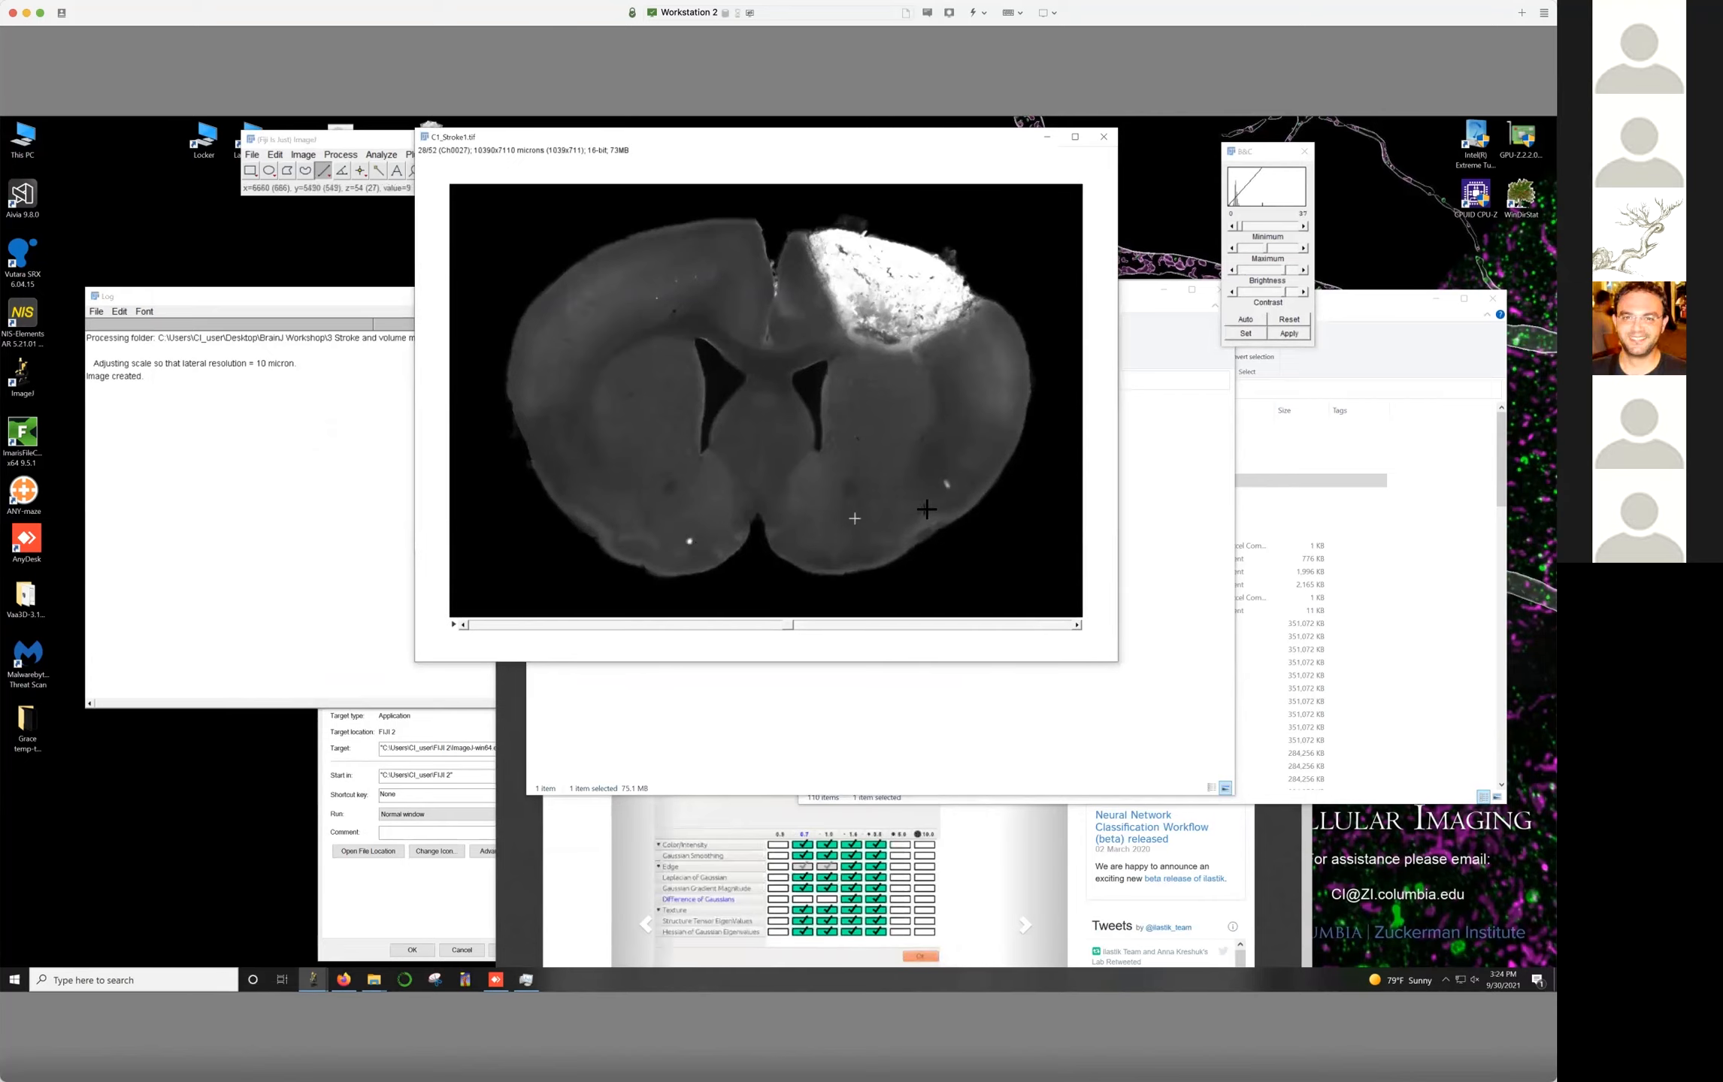
pyautogui.click(1104, 138)
pyautogui.click(866, 447)
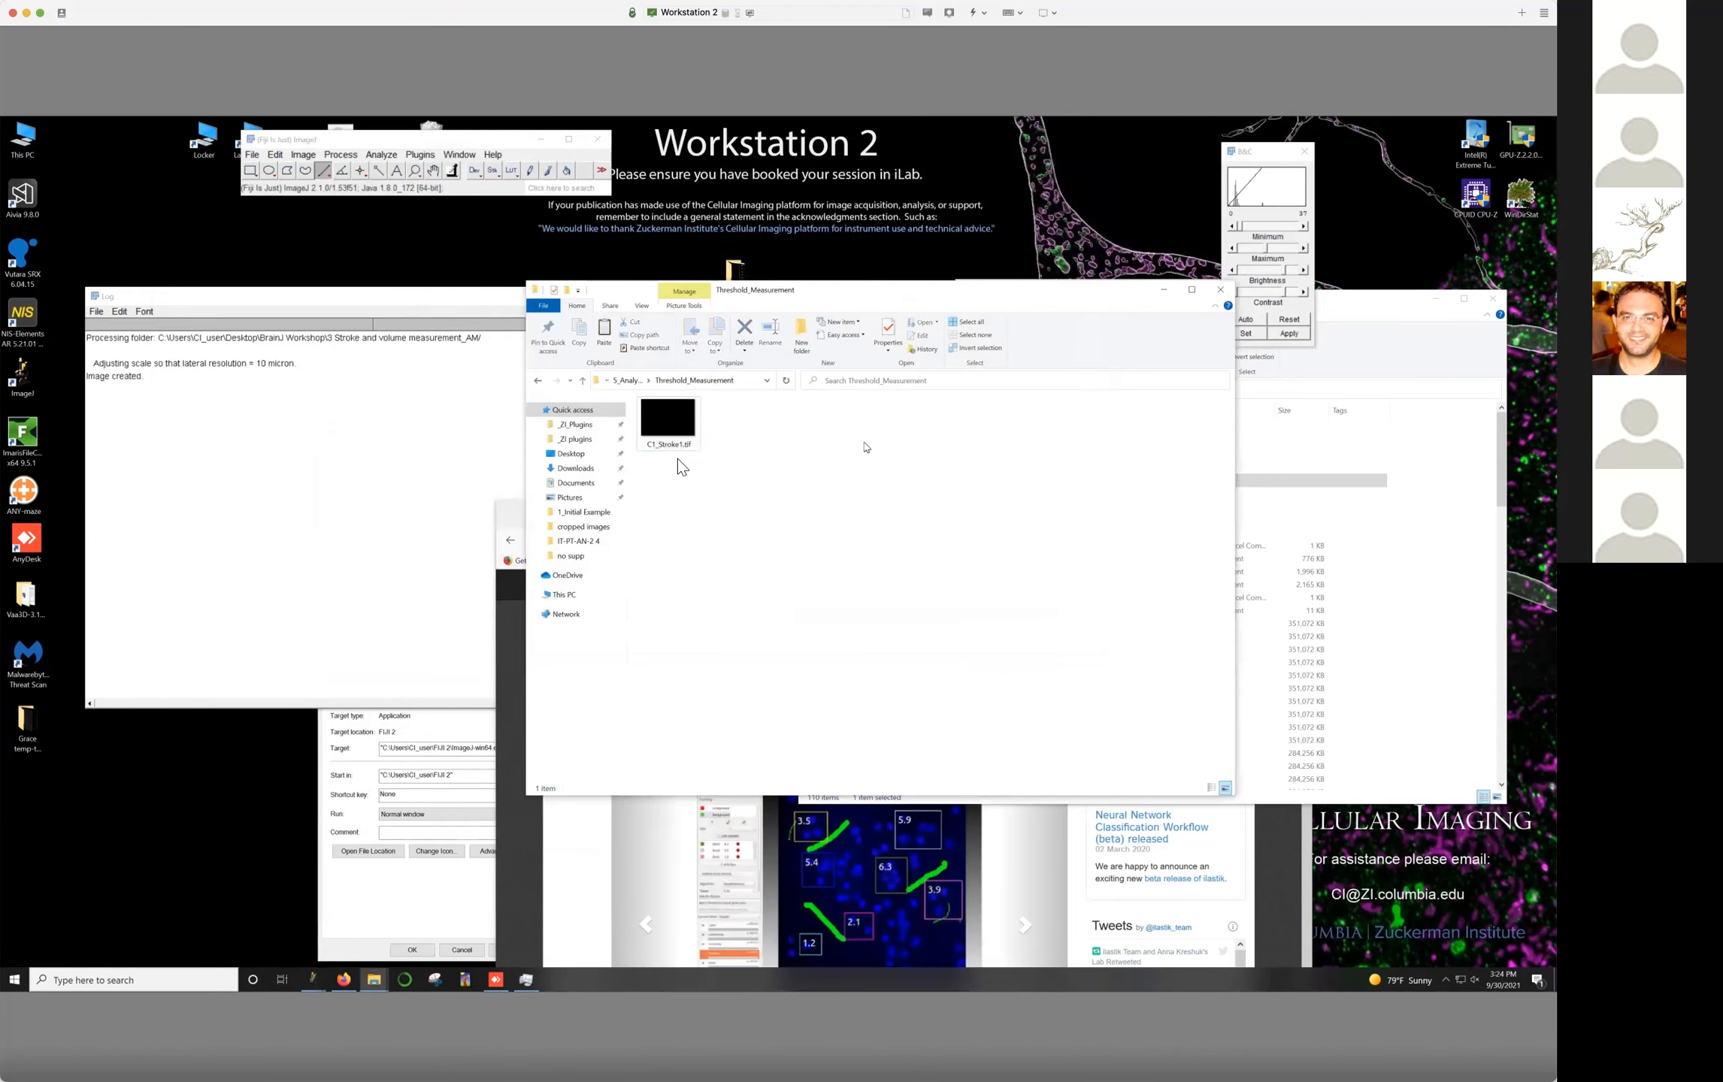
# Start Threshold and Measure in Atlas and select 3 Stroke and volume measurement_AM as the experiment/brain folder
pyautogui.click(431, 159)
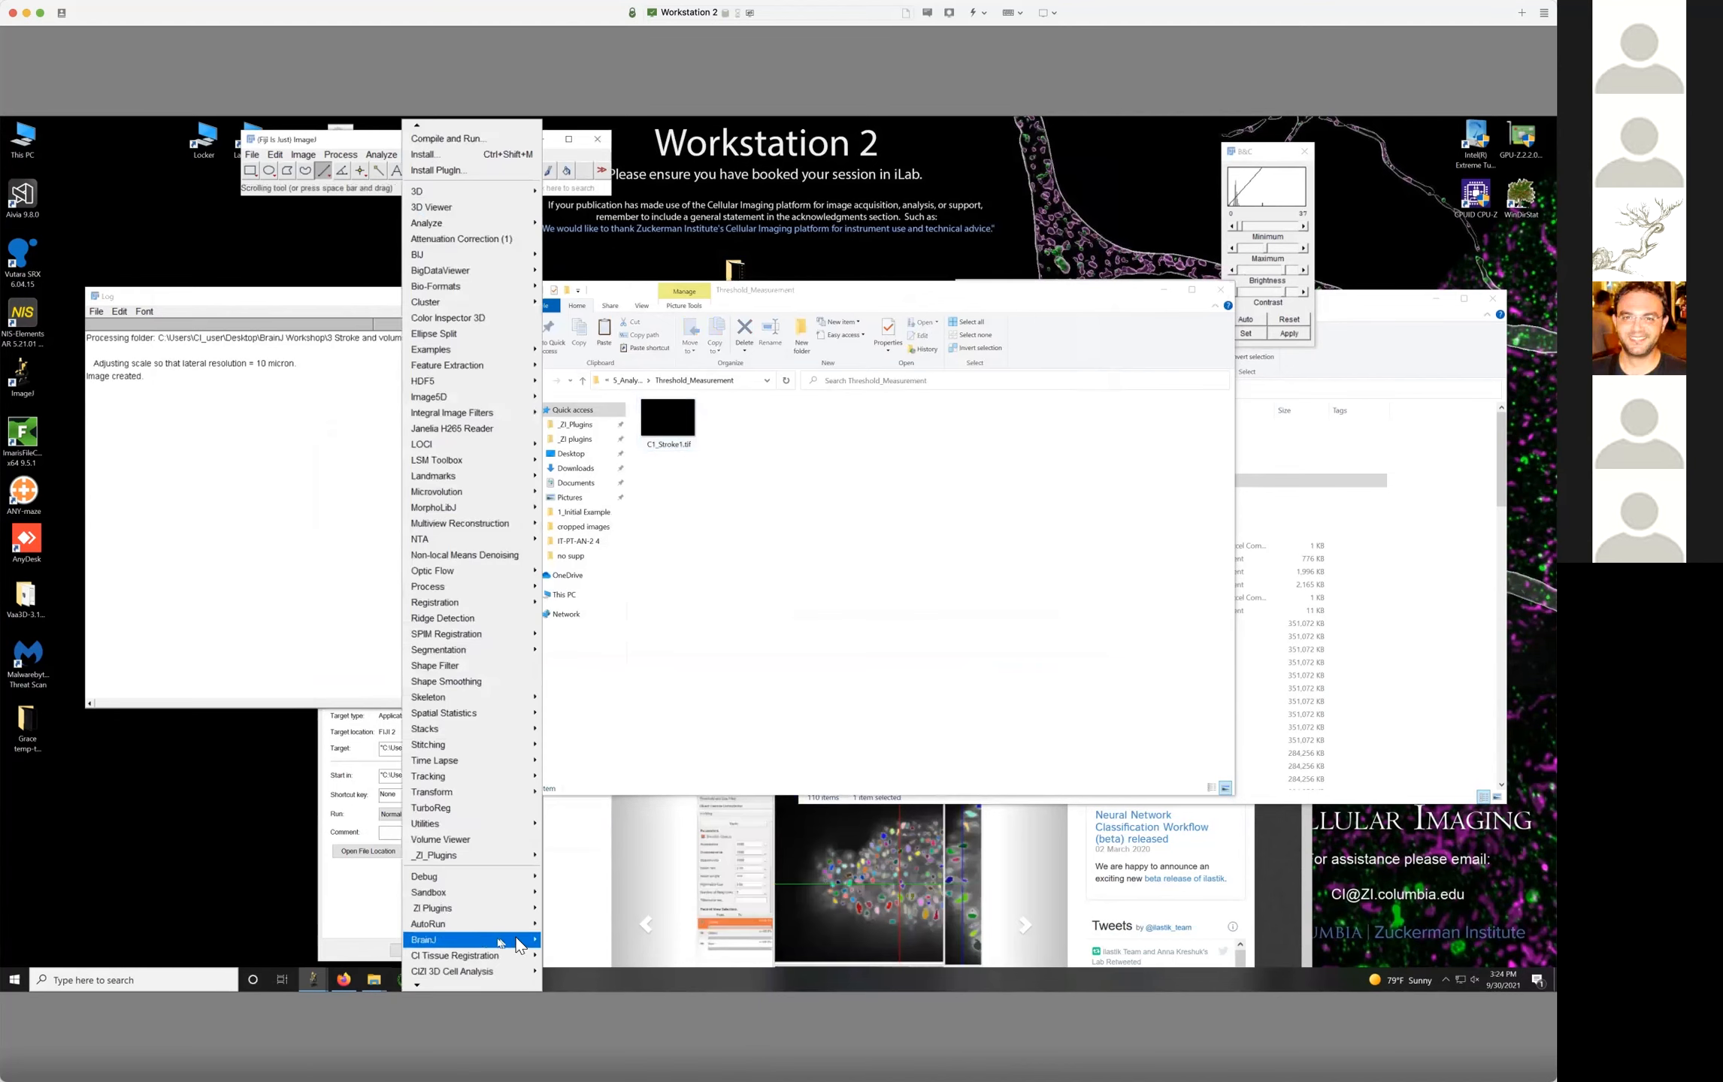
pyautogui.moveTo(519, 945)
pyautogui.moveTo(722, 939)
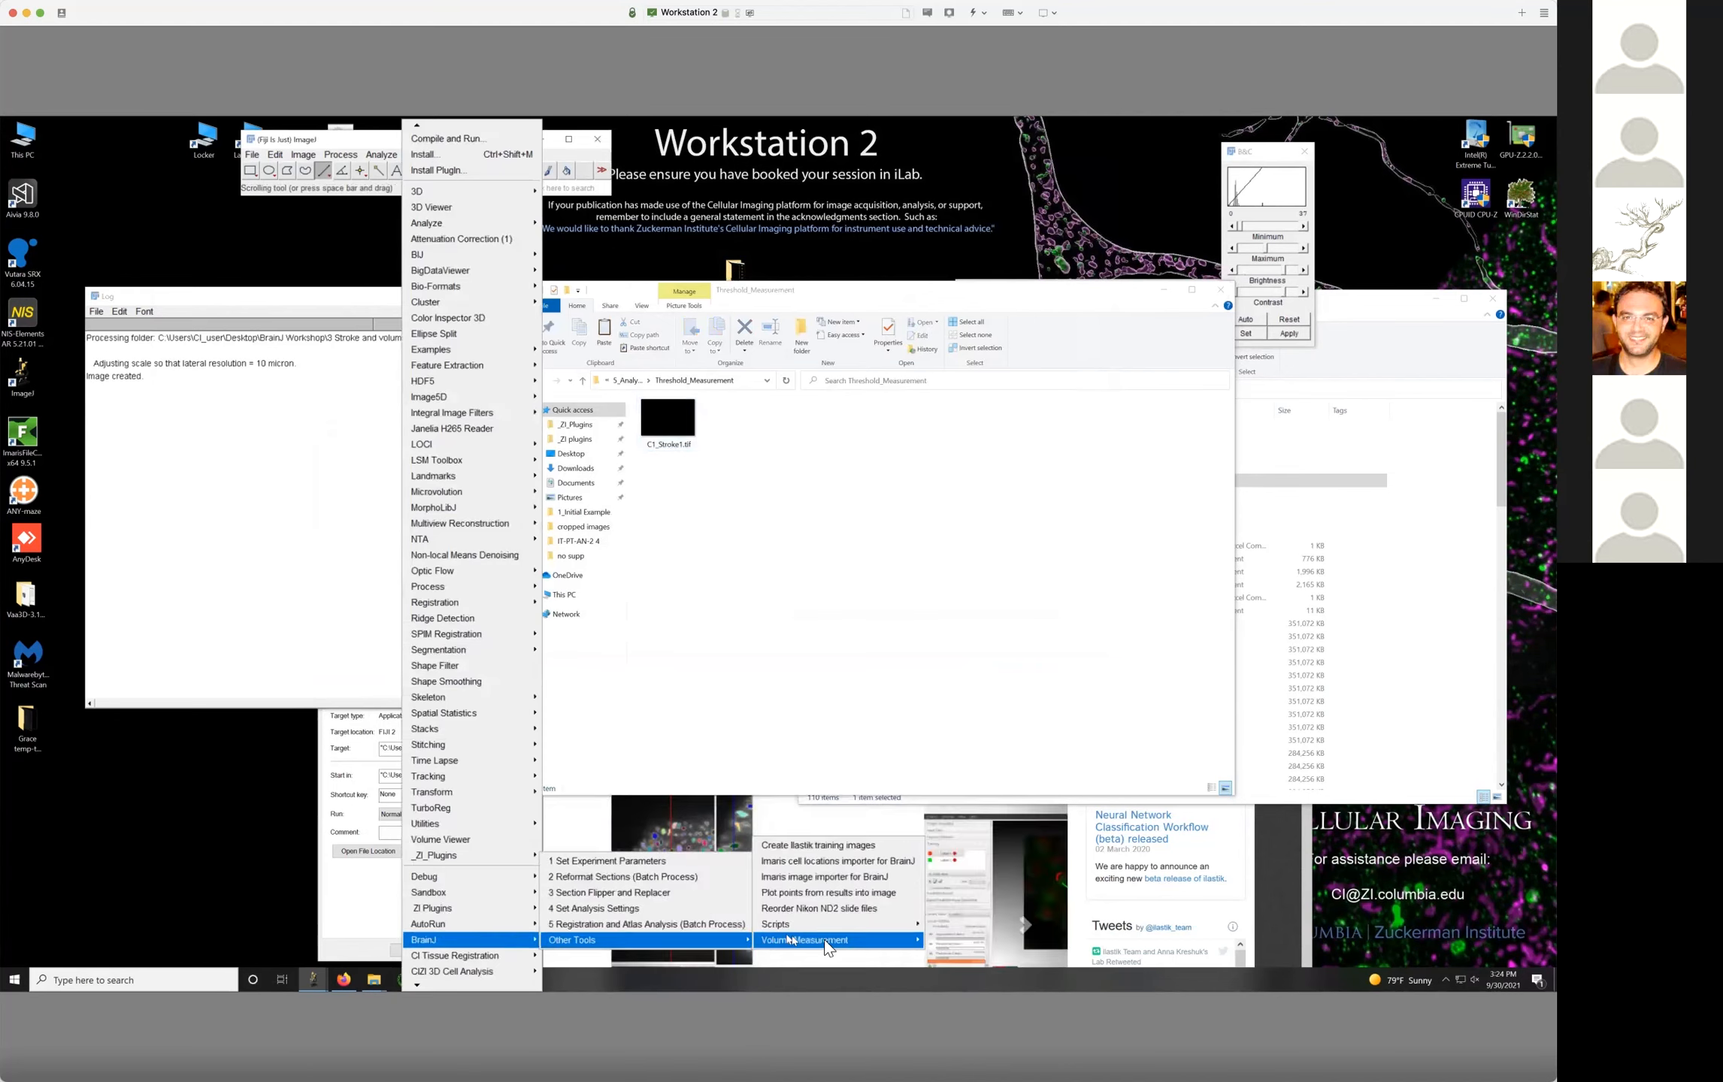
pyautogui.moveTo(827, 945)
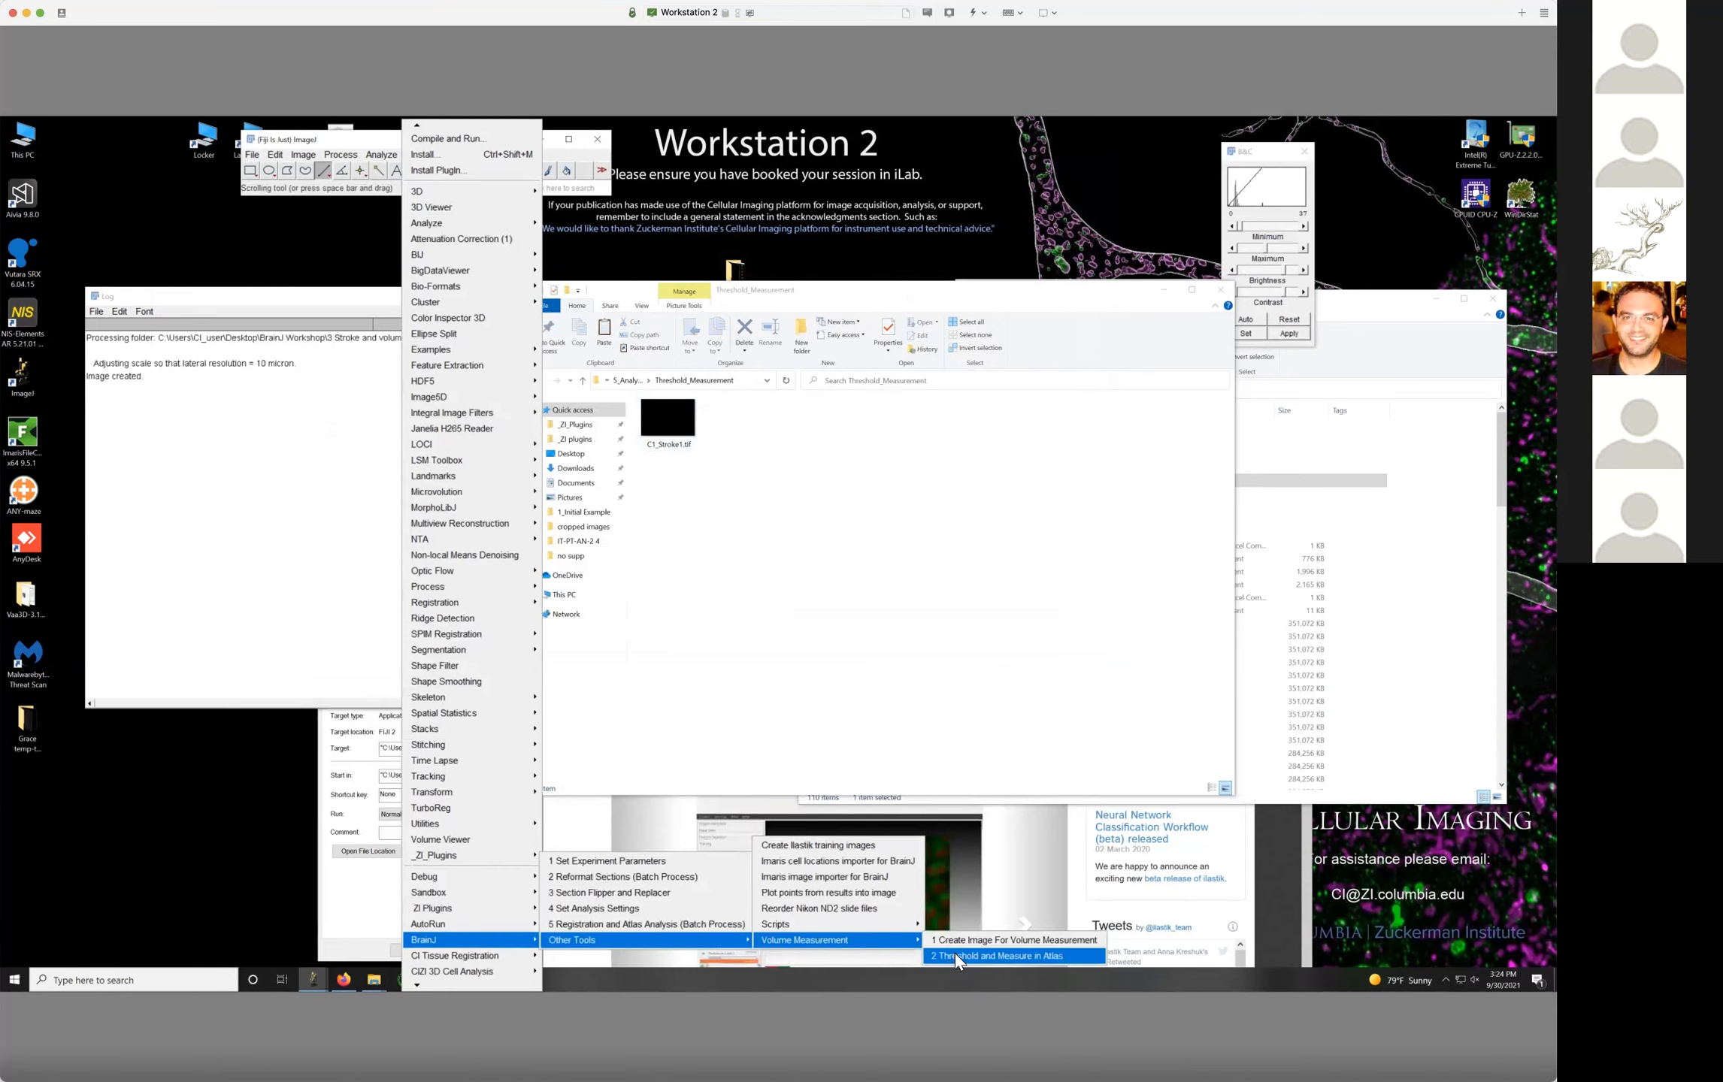
pyautogui.click(954, 953)
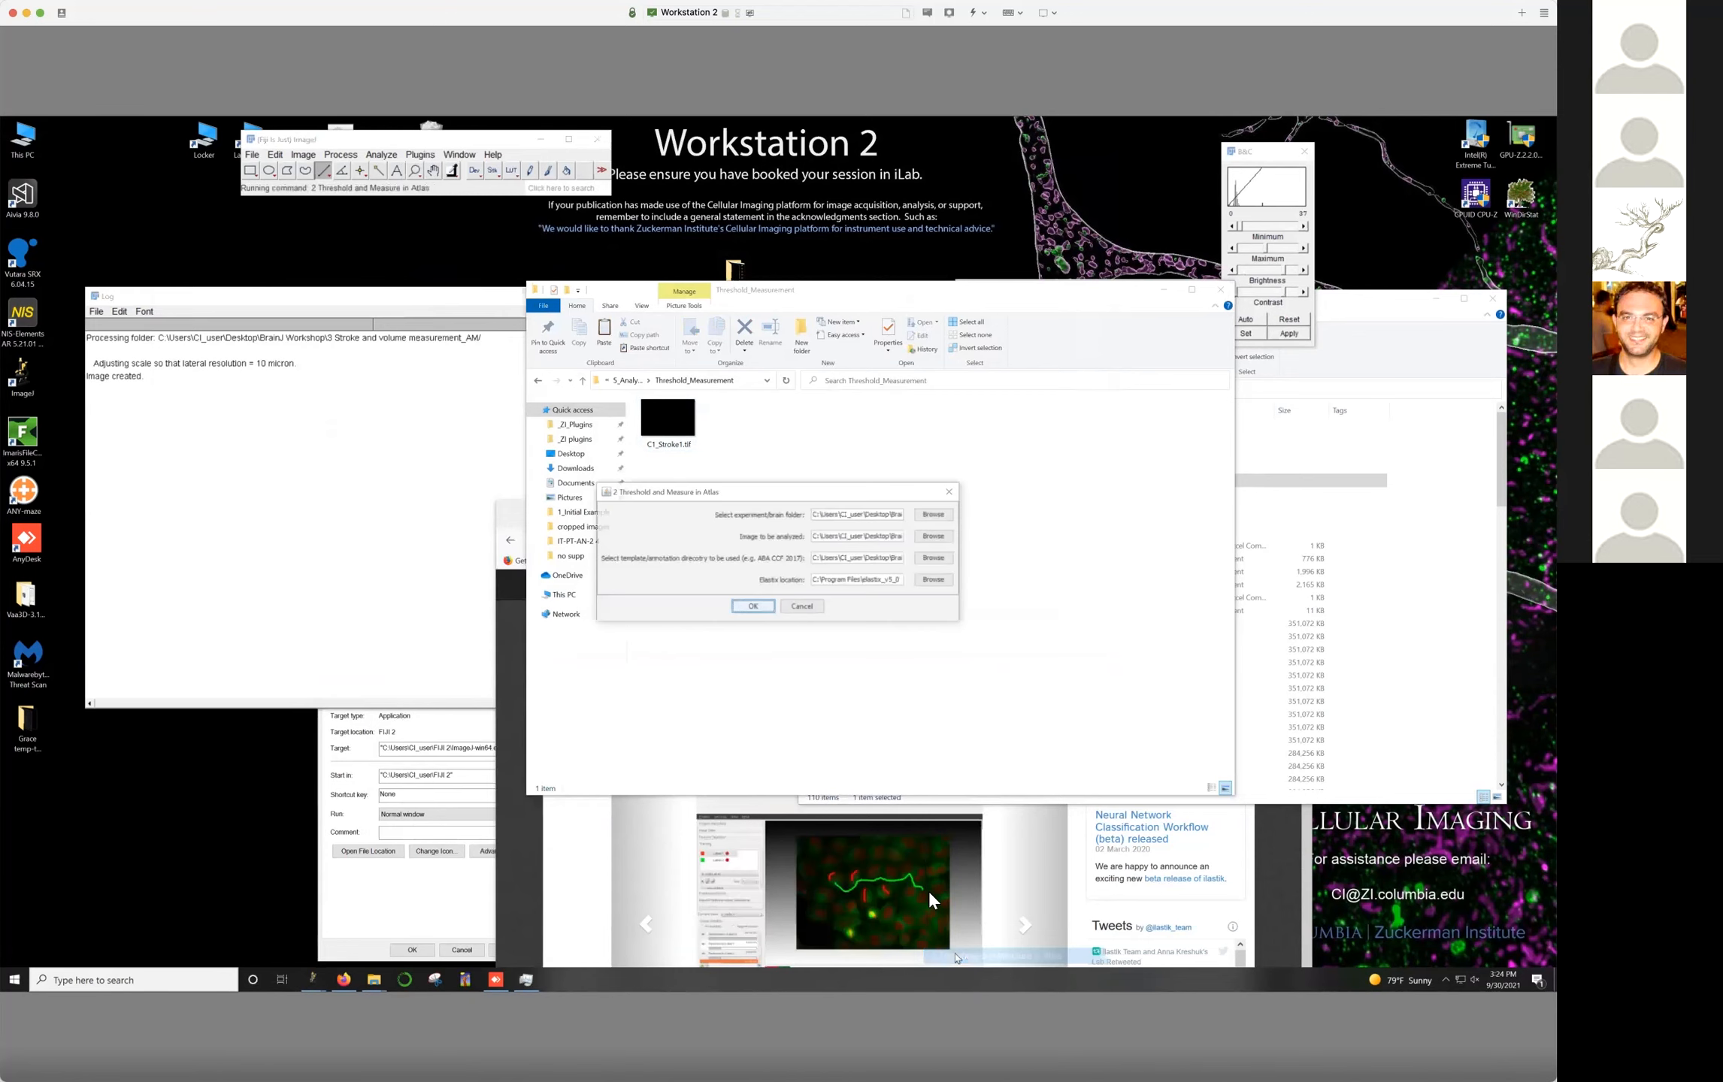
pyautogui.click(933, 516)
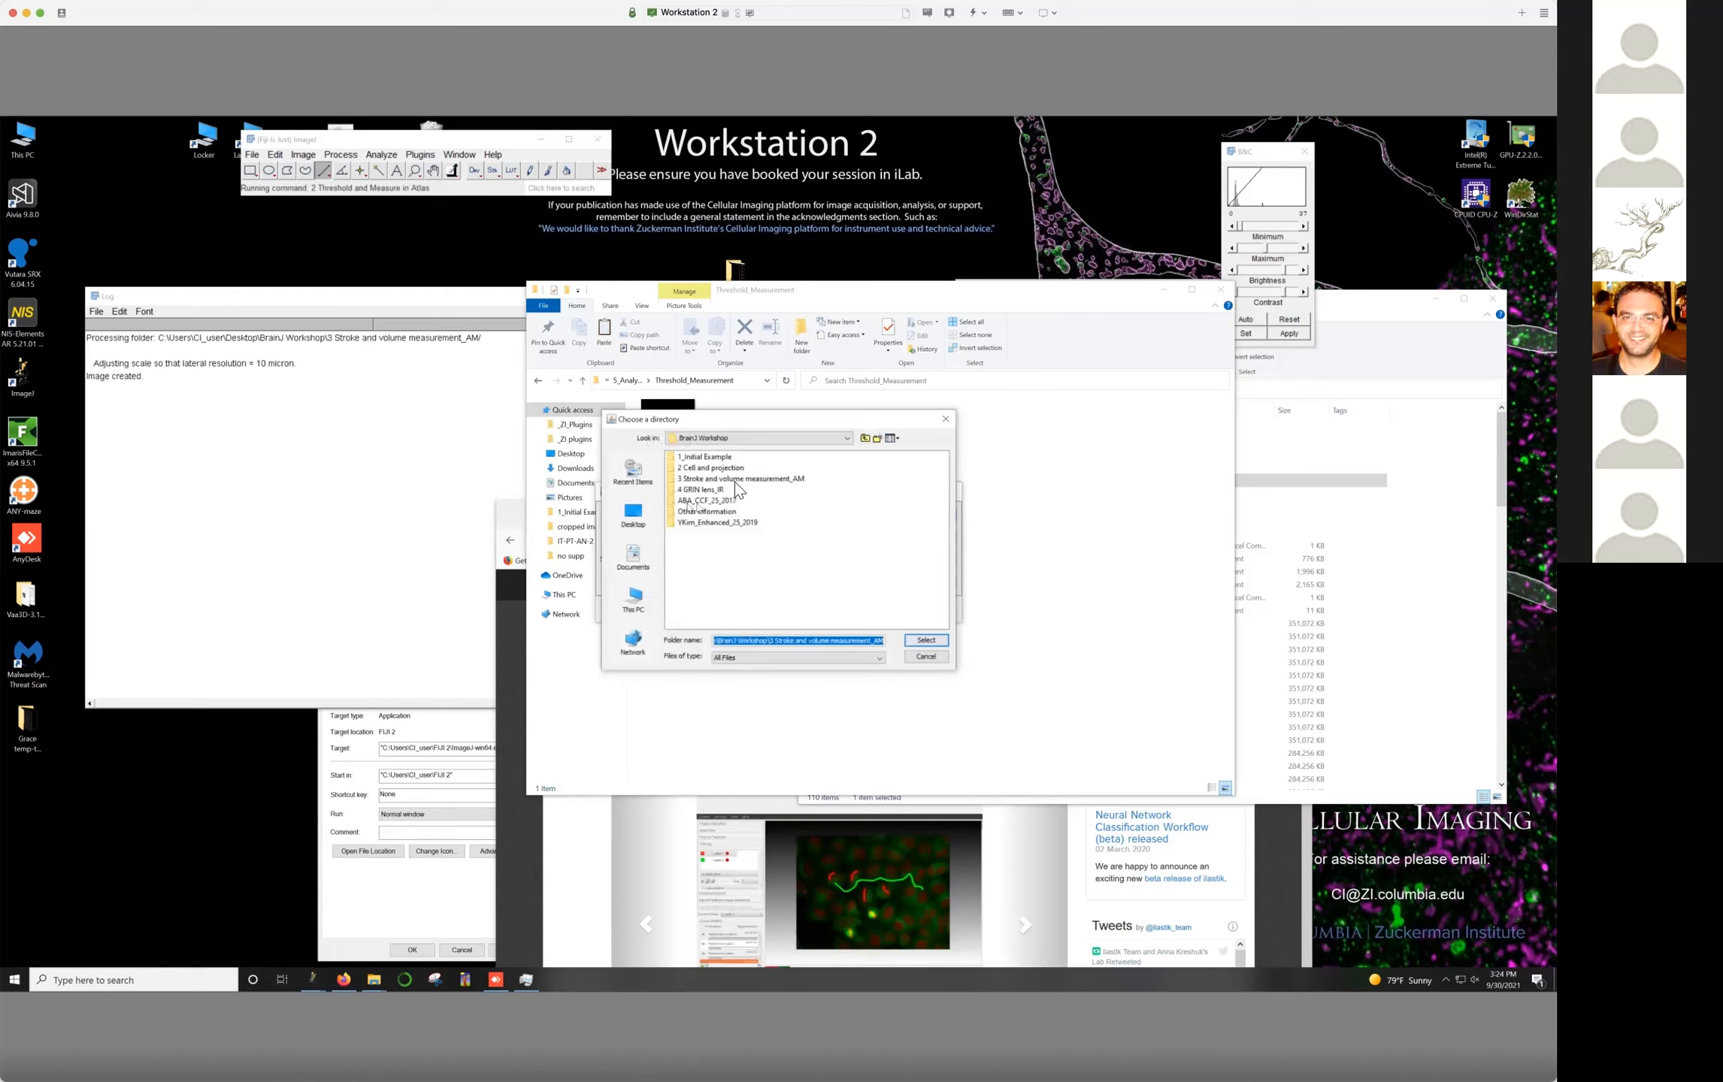
pyautogui.click(735, 479)
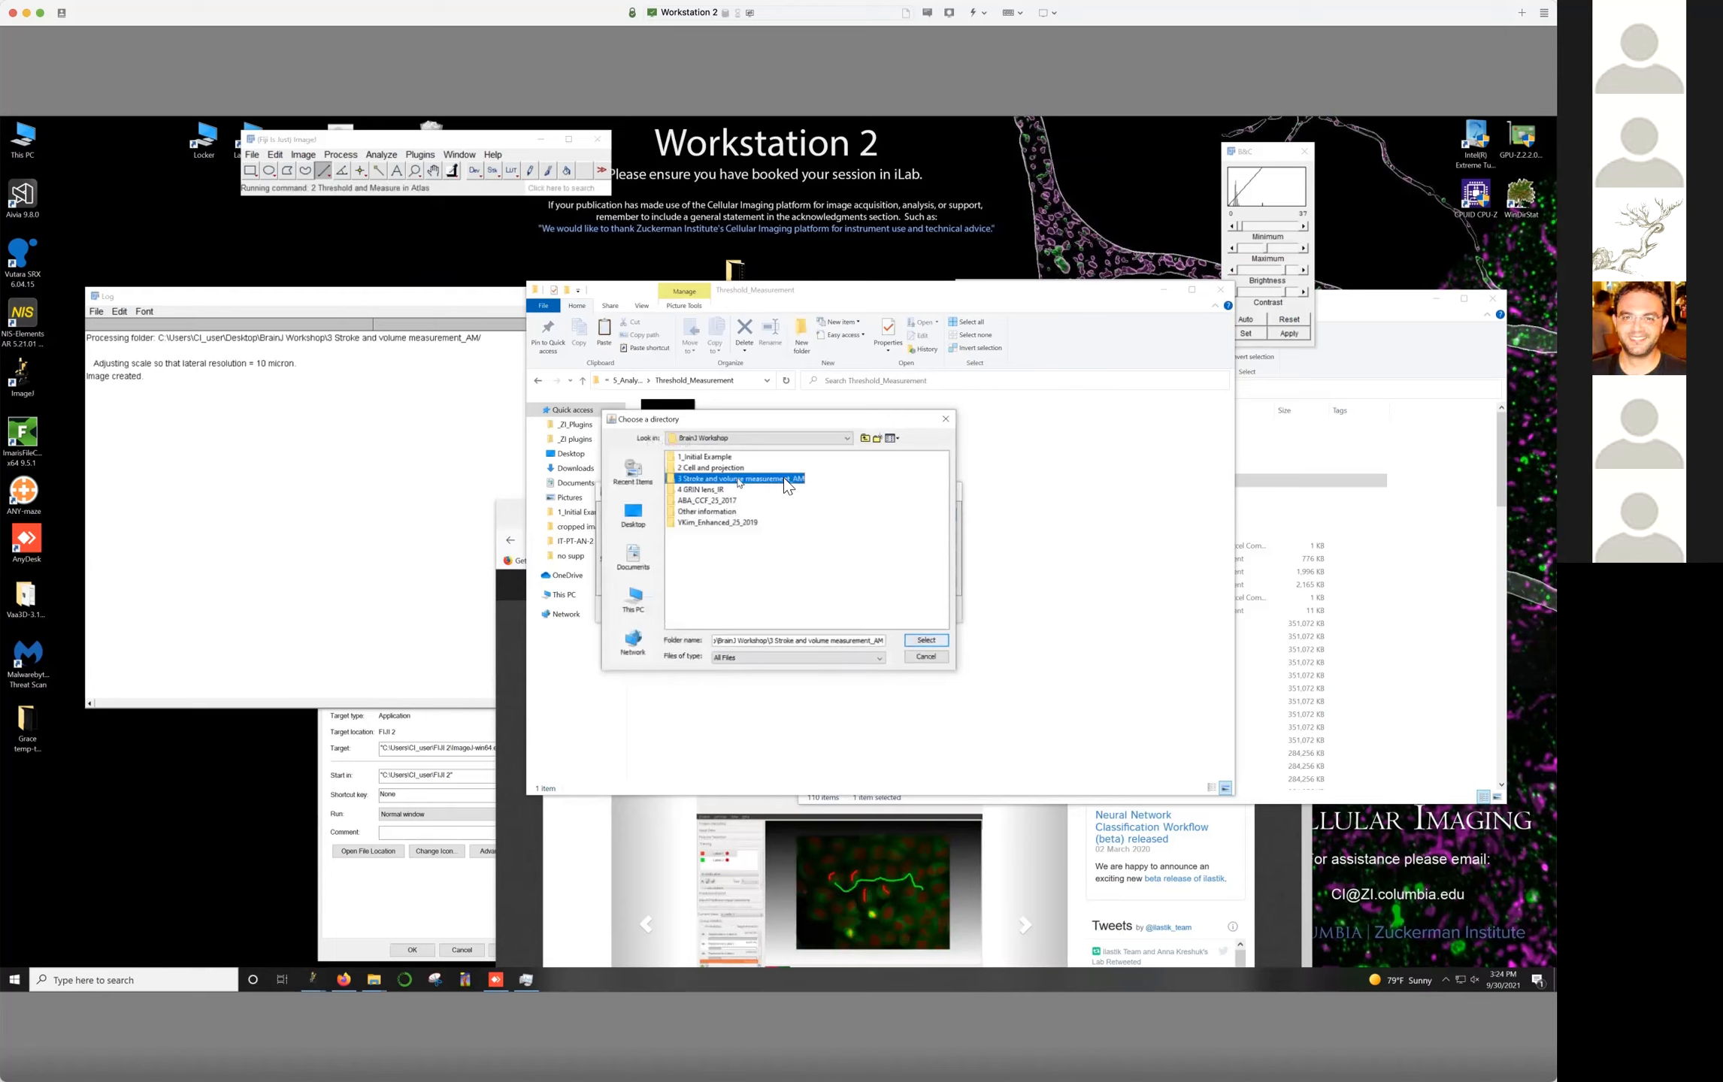
pyautogui.click(924, 642)
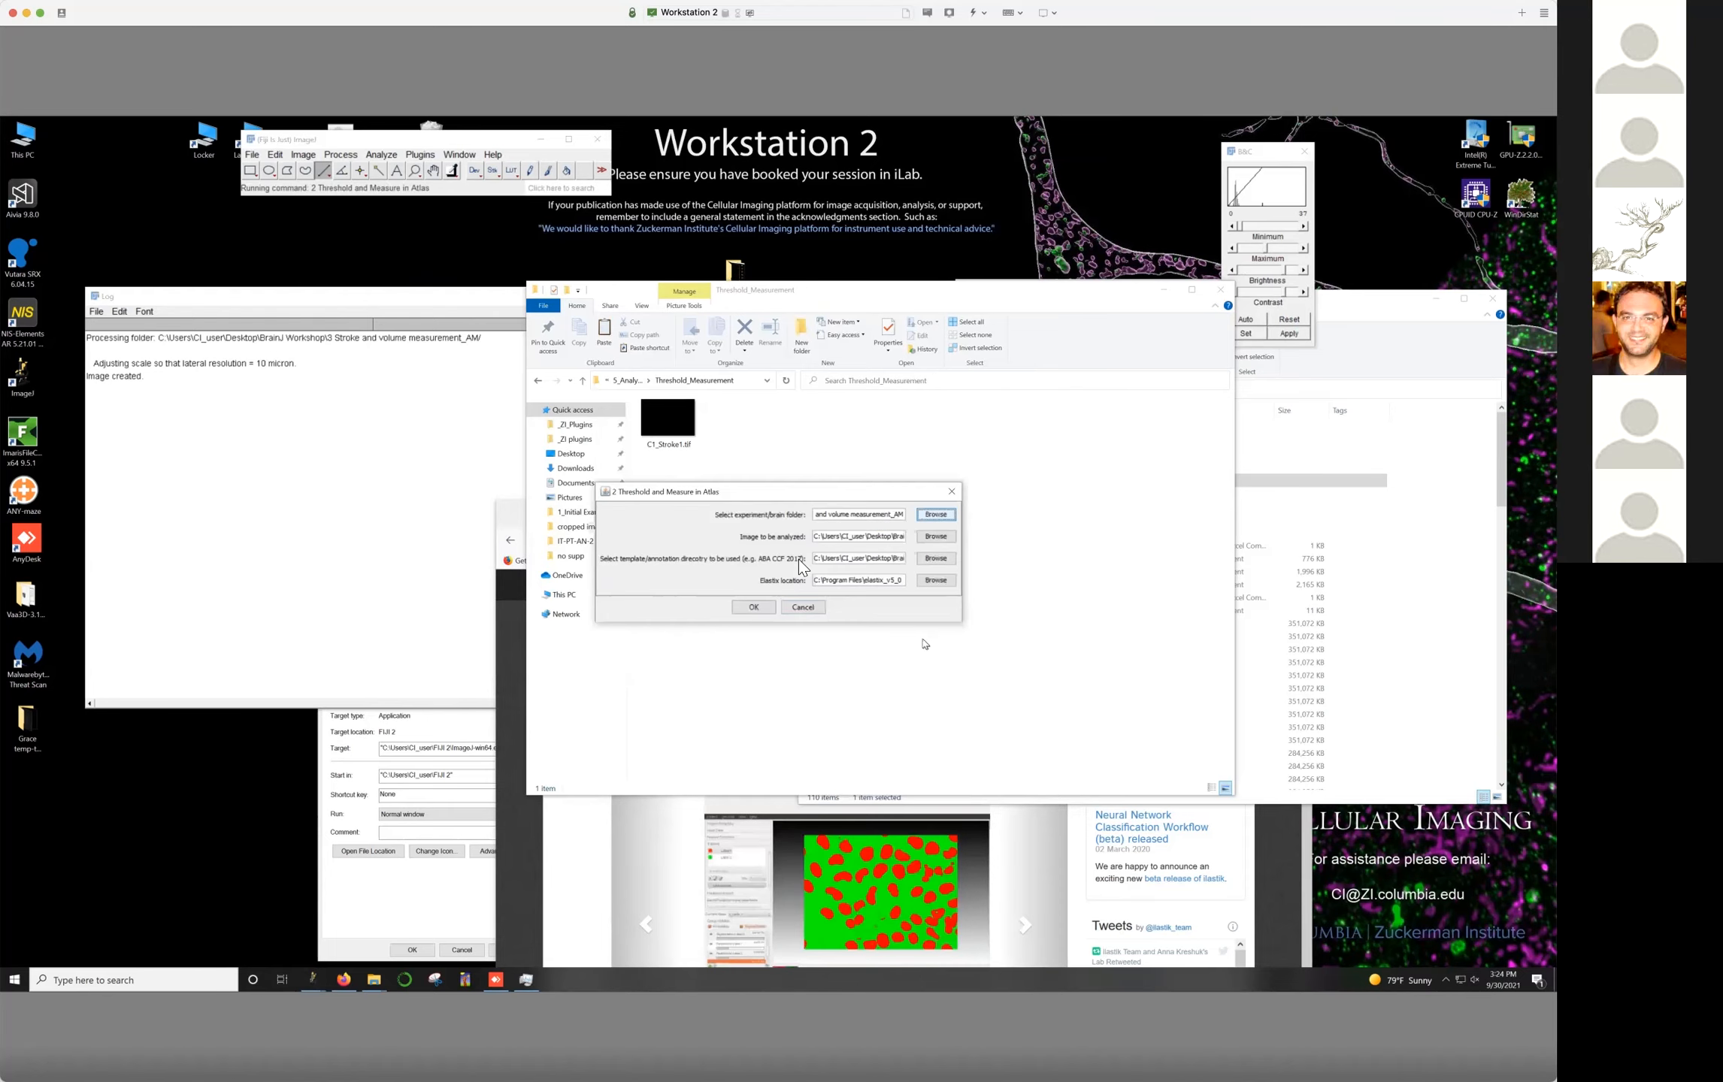
# Choose C1_Stroke1.tif from the stroke brain's Threshold_Measurement folder as the image to be analyzed
pyautogui.click(936, 536)
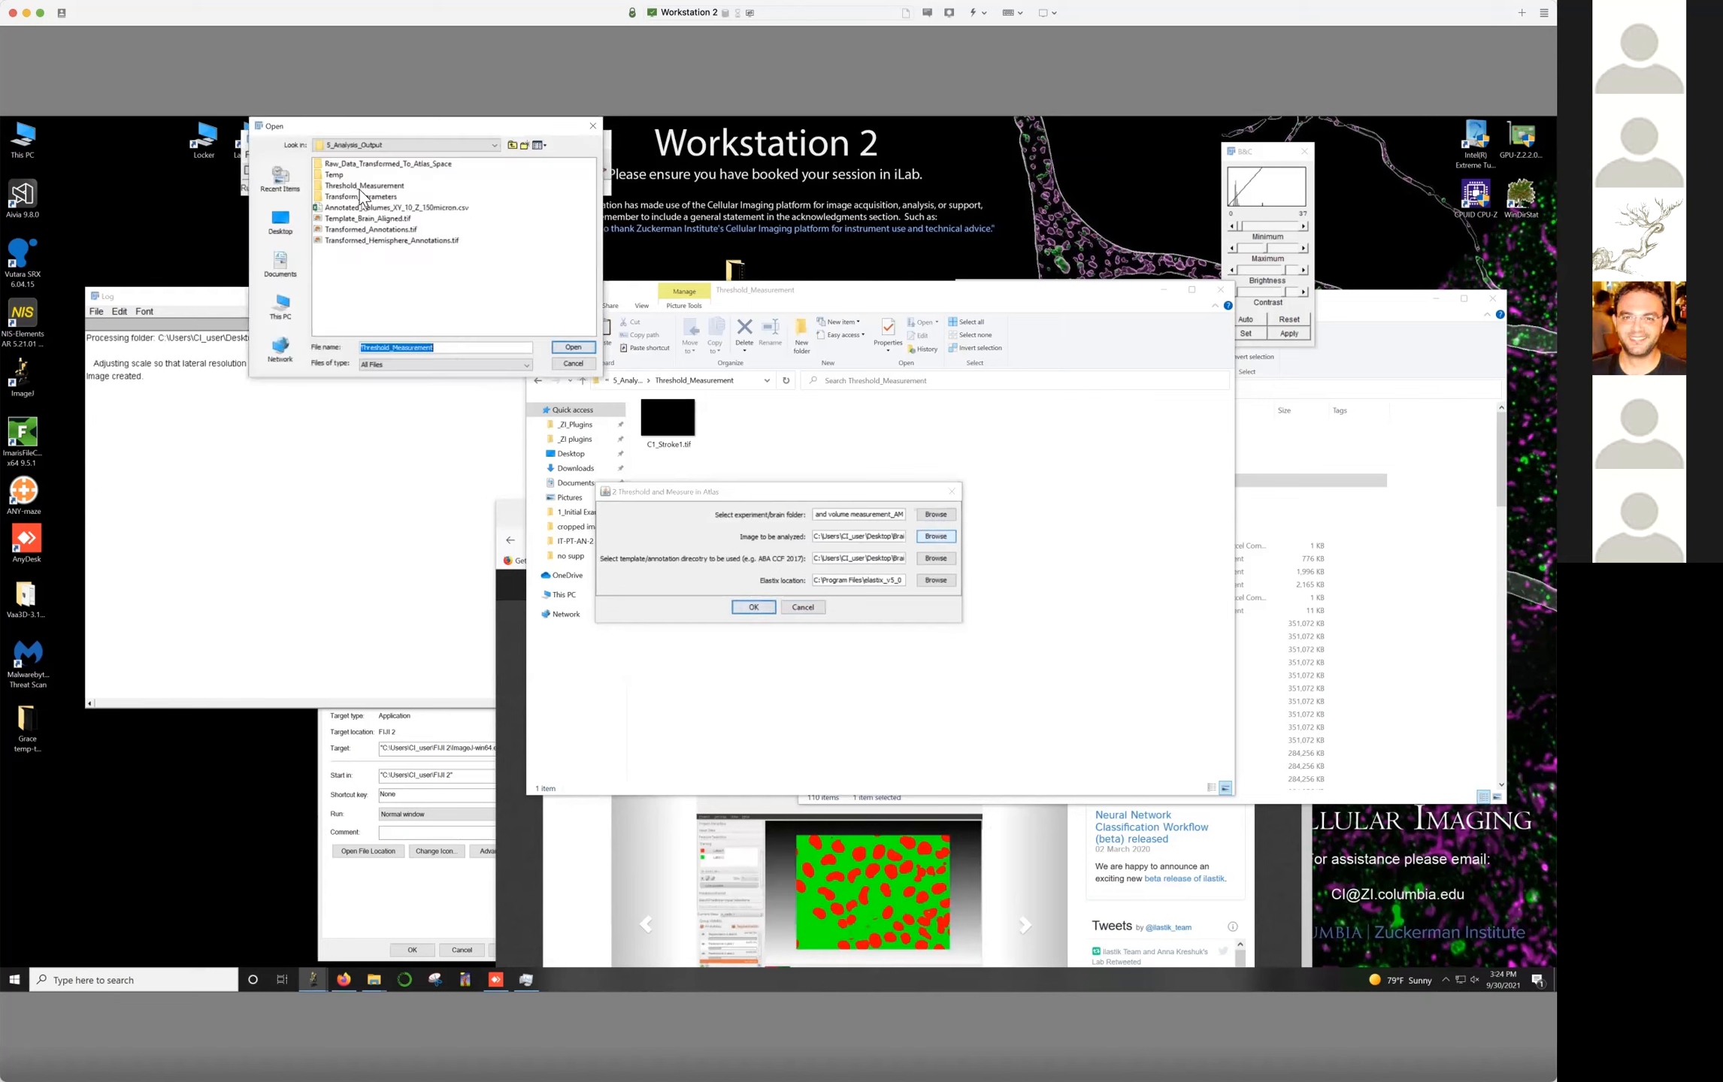
pyautogui.click(512, 145)
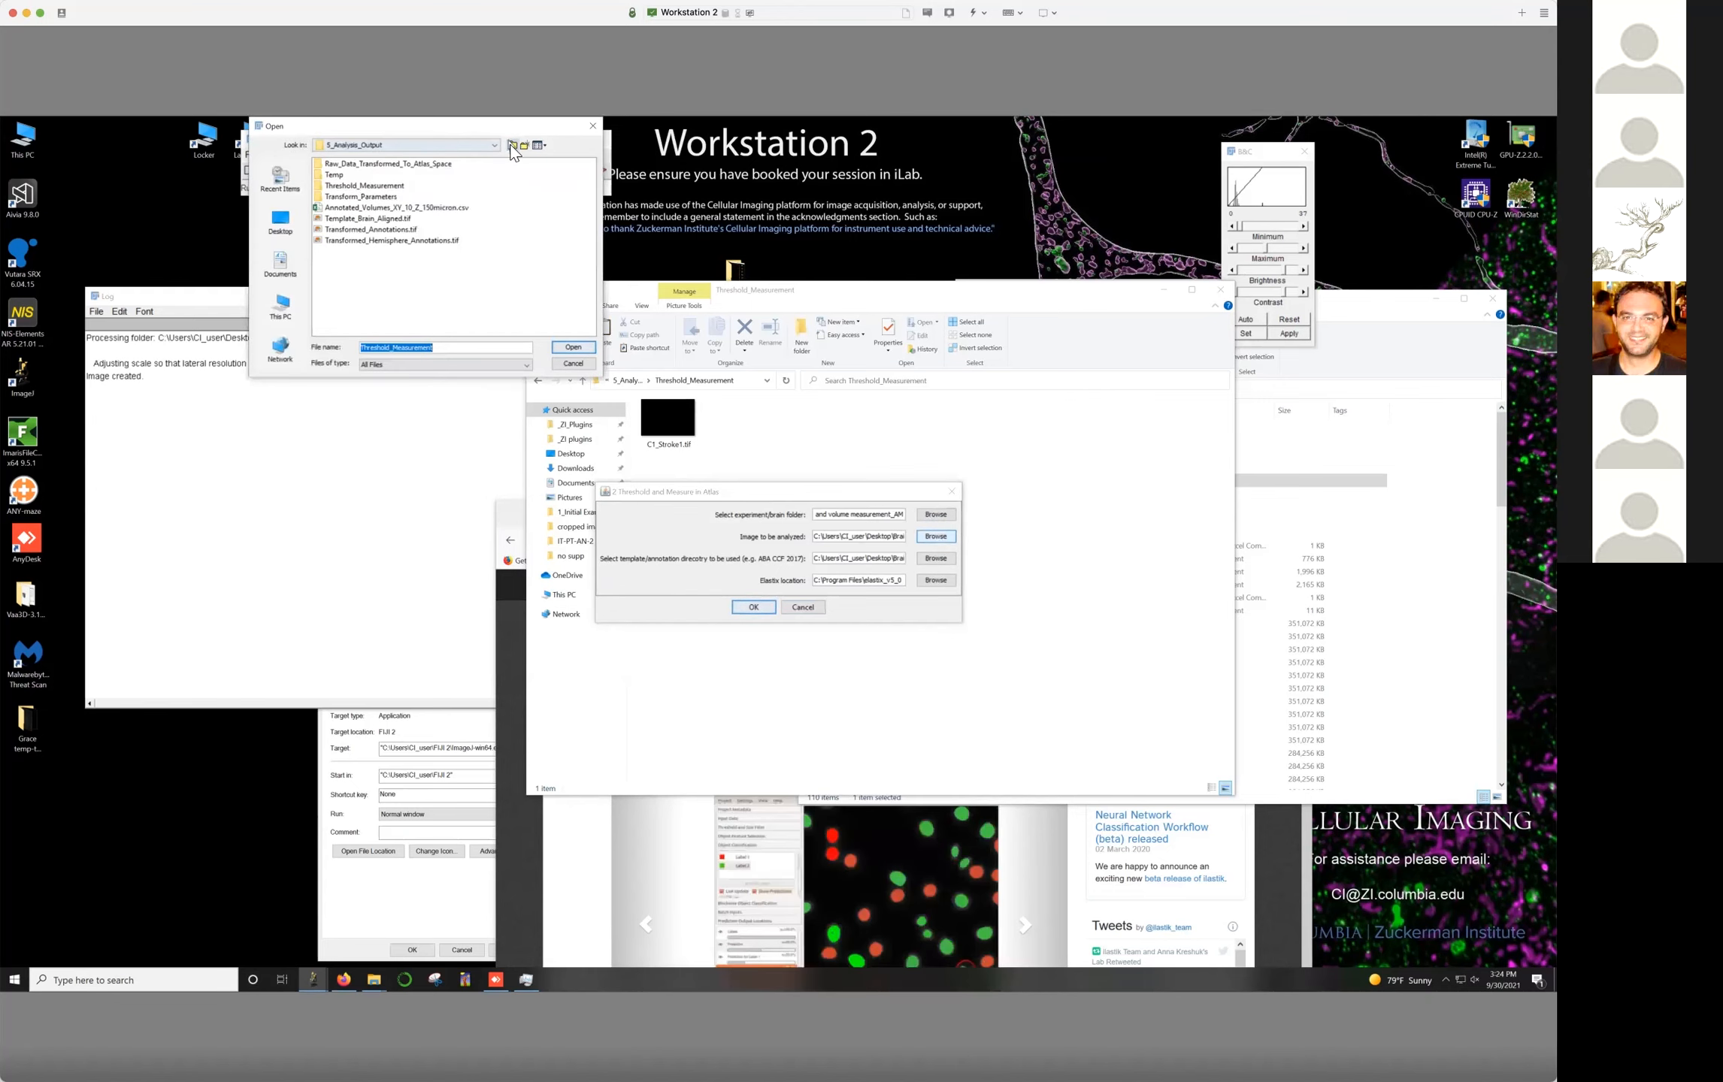
pyautogui.click(512, 146)
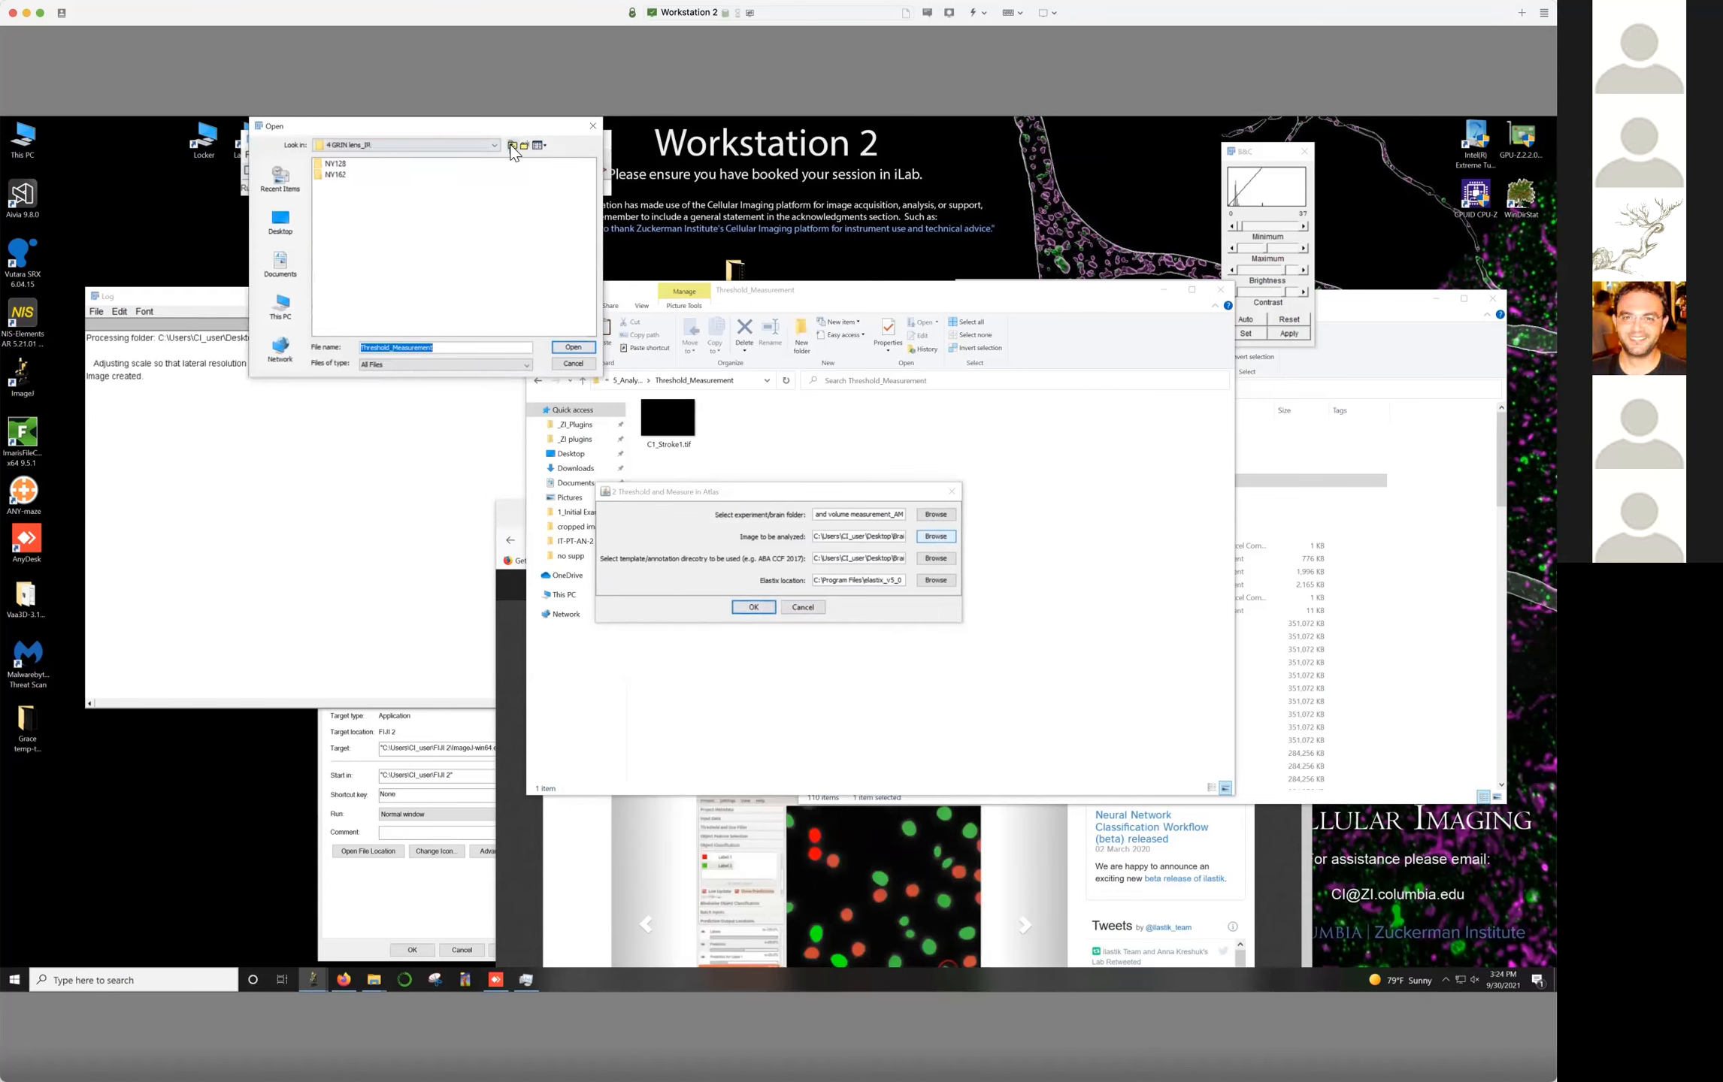
pyautogui.click(512, 146)
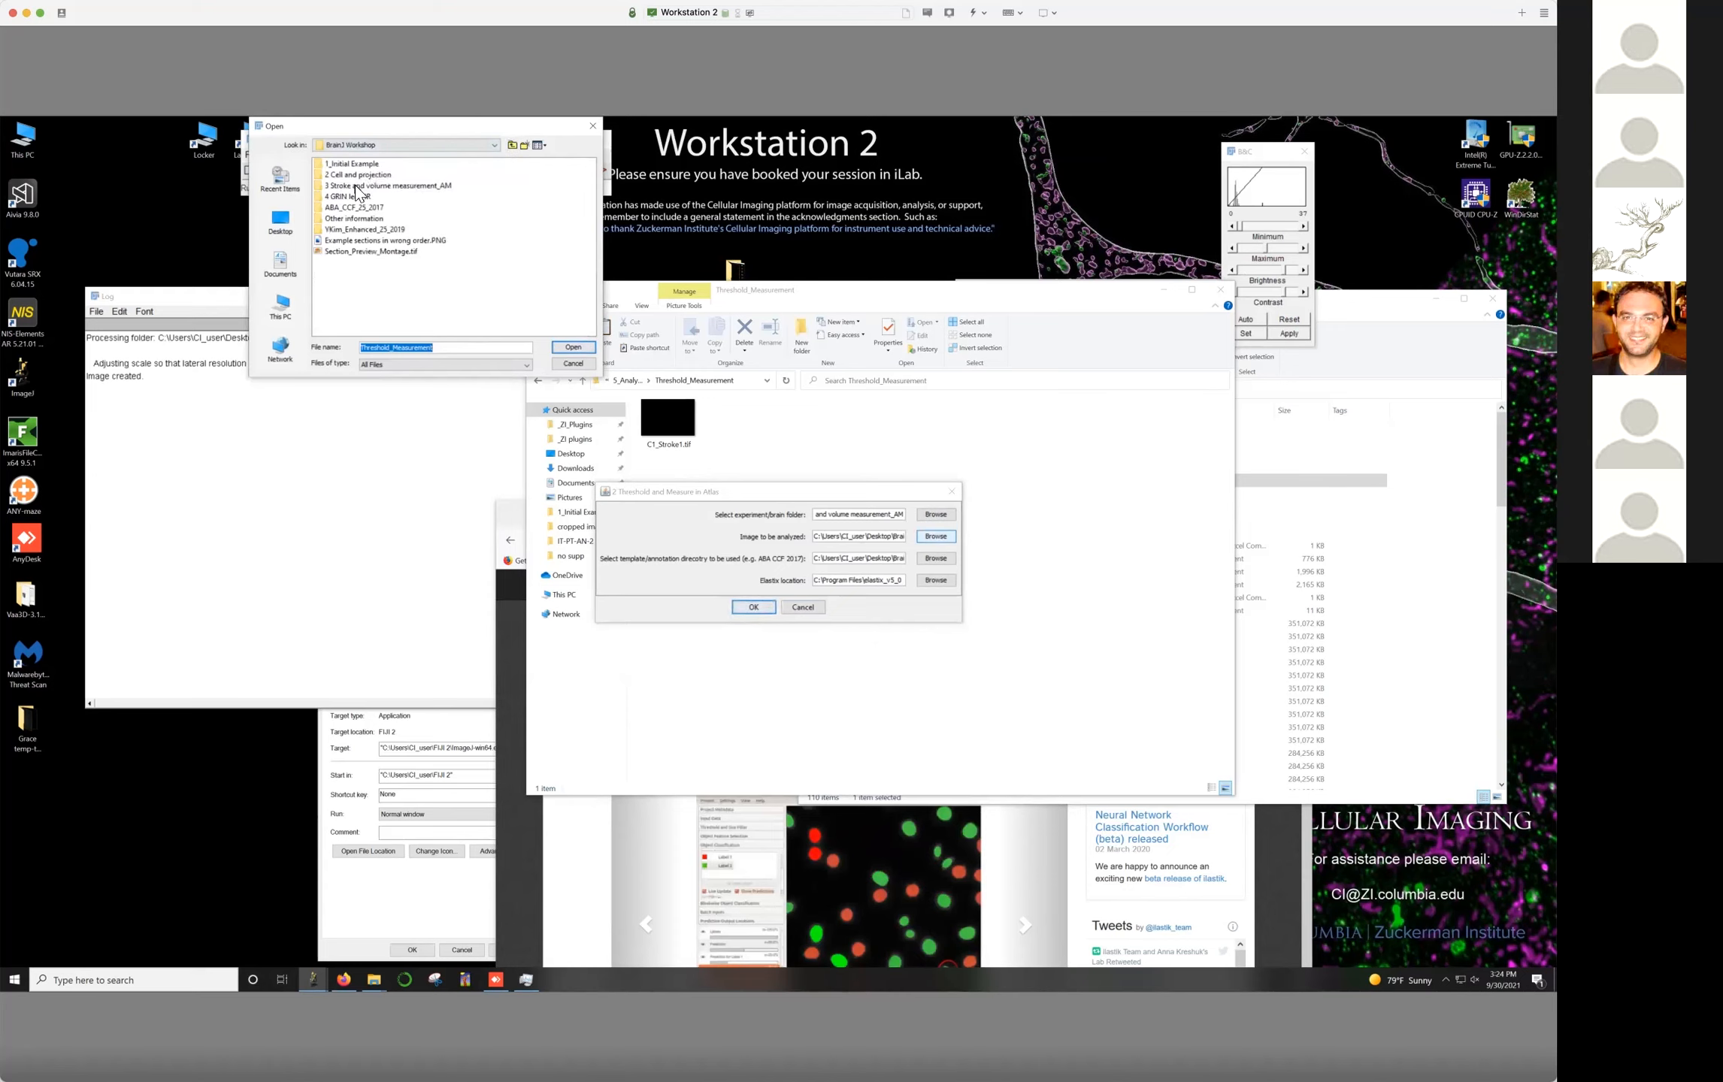
pyautogui.doubleClick(356, 187)
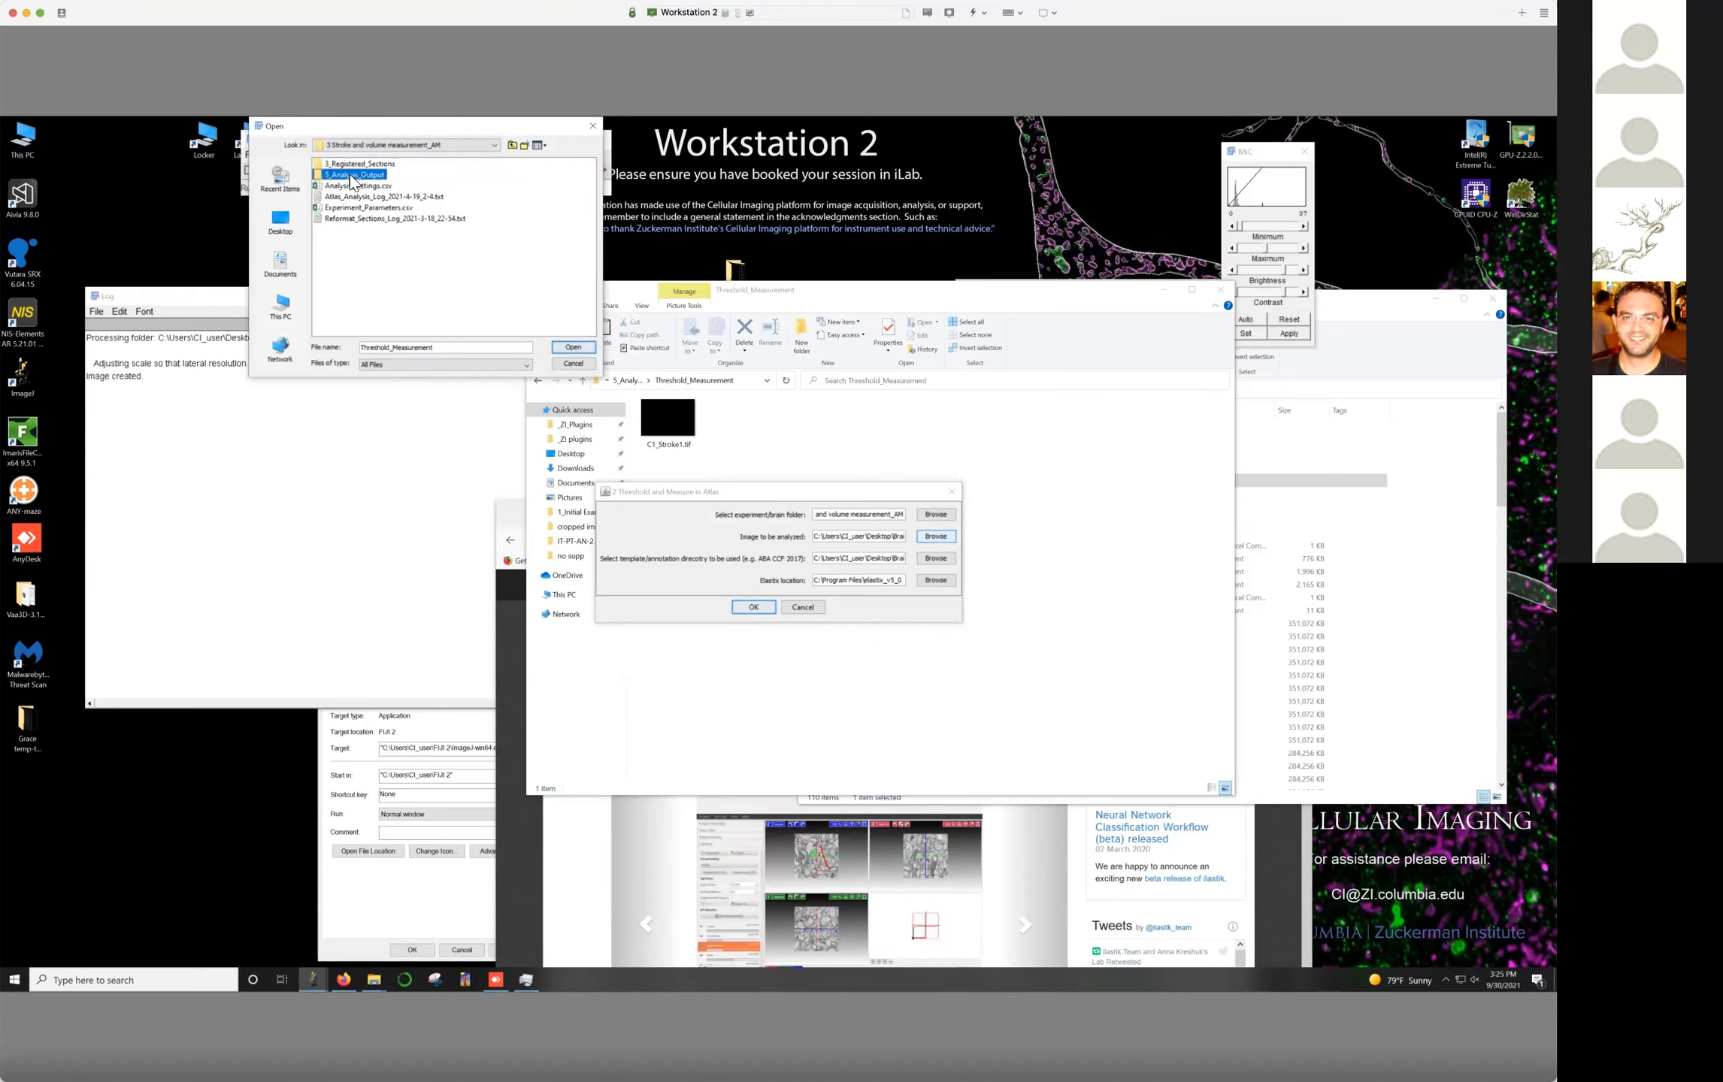
pyautogui.doubleClick(351, 176)
pyautogui.doubleClick(366, 187)
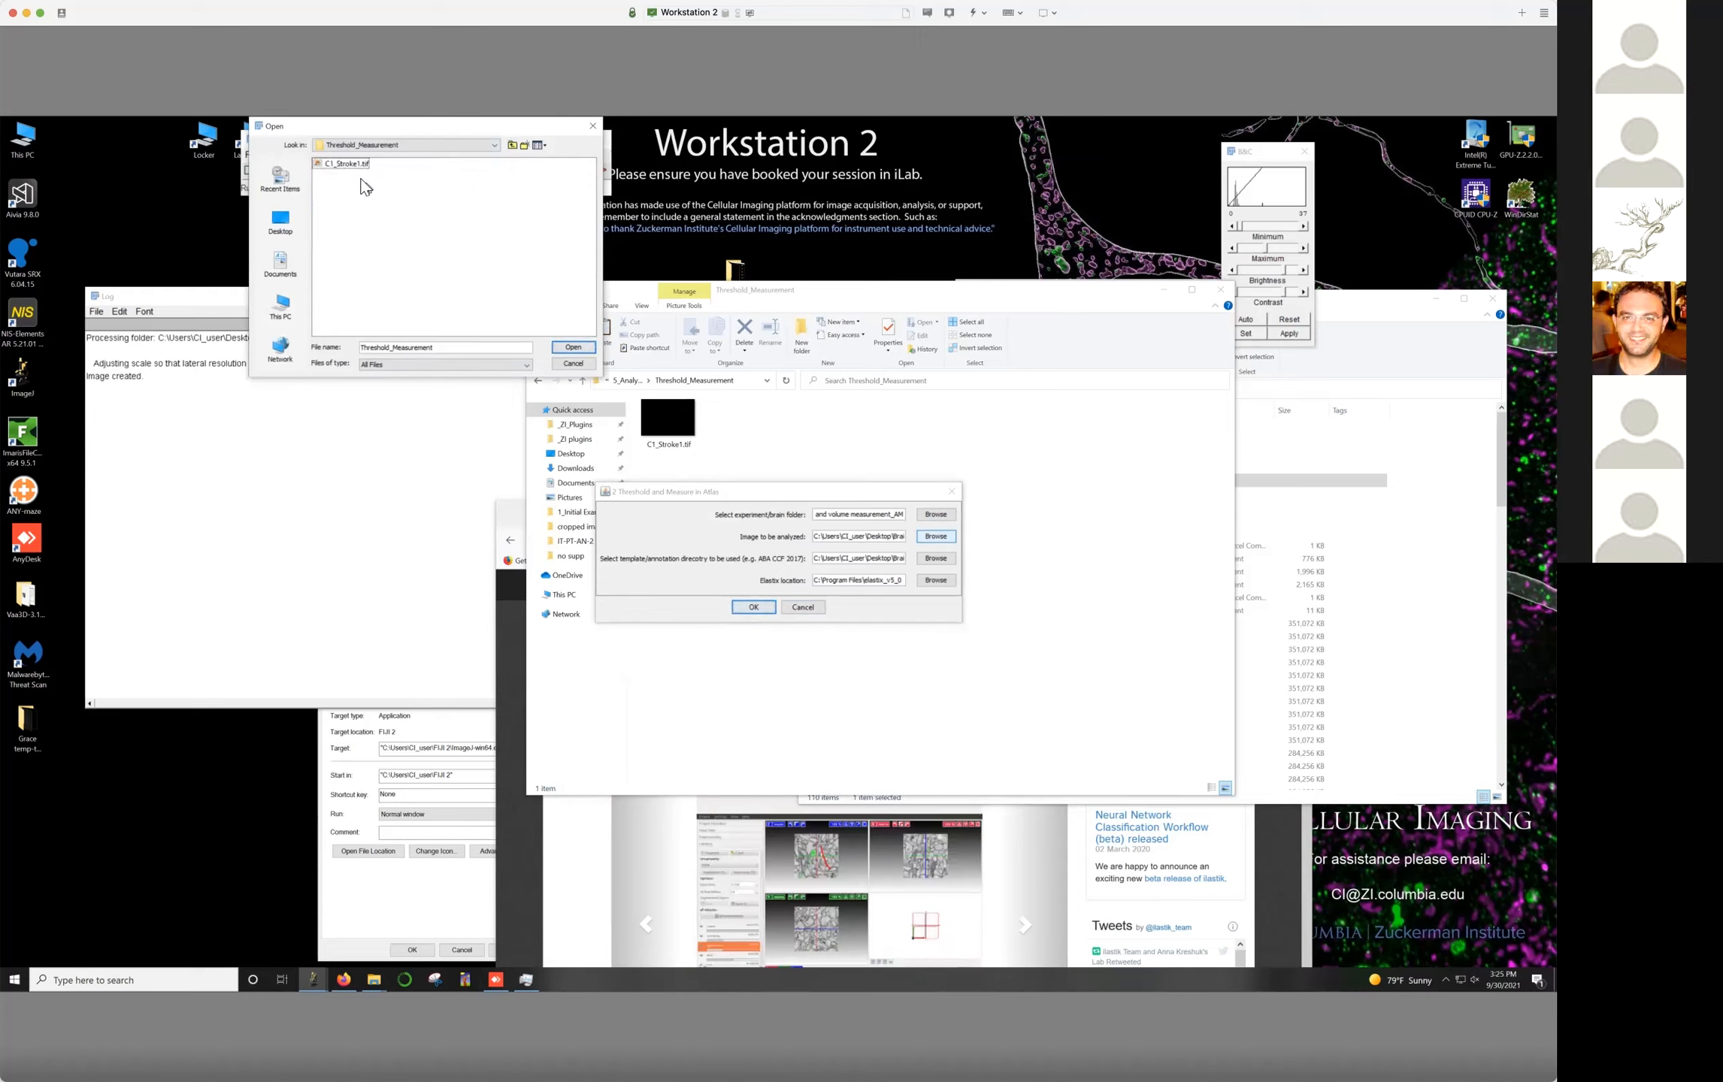
pyautogui.click(572, 347)
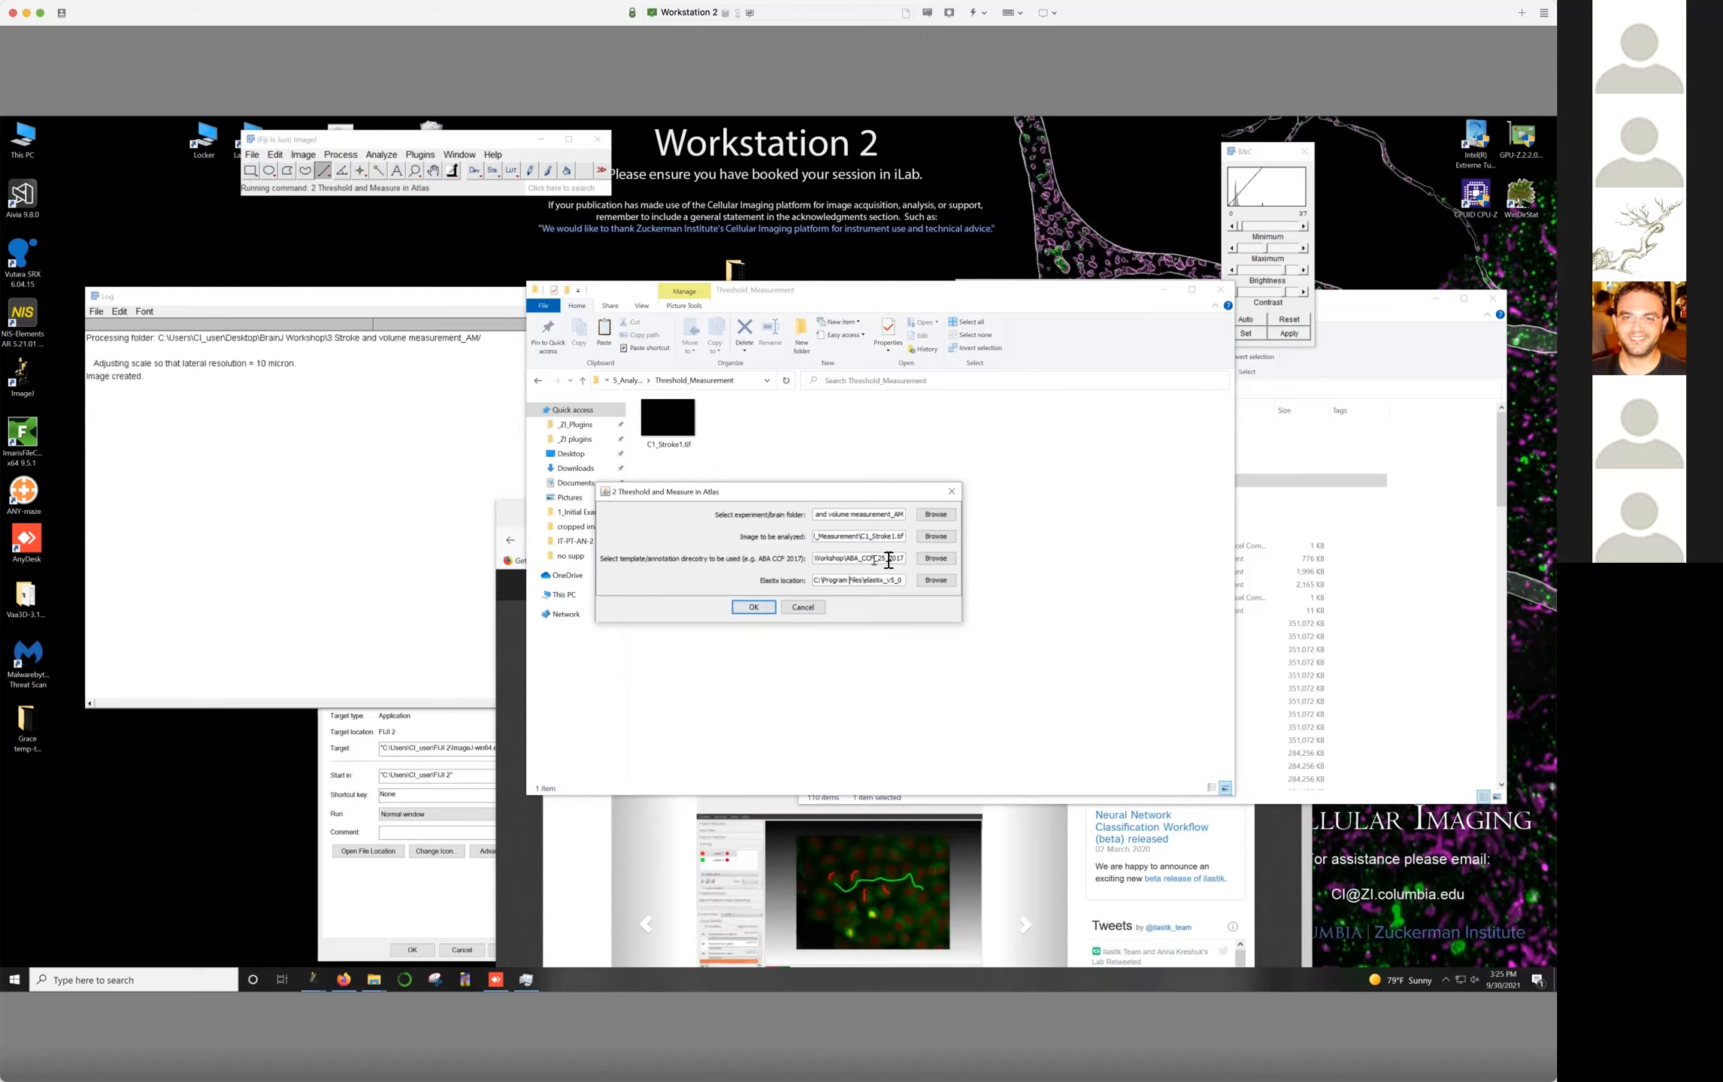
# Run the analysis setup, switch the threshold overlay to Red, and raise the lower threshold to 18 to isolate the stroke region
pyautogui.click(761, 611)
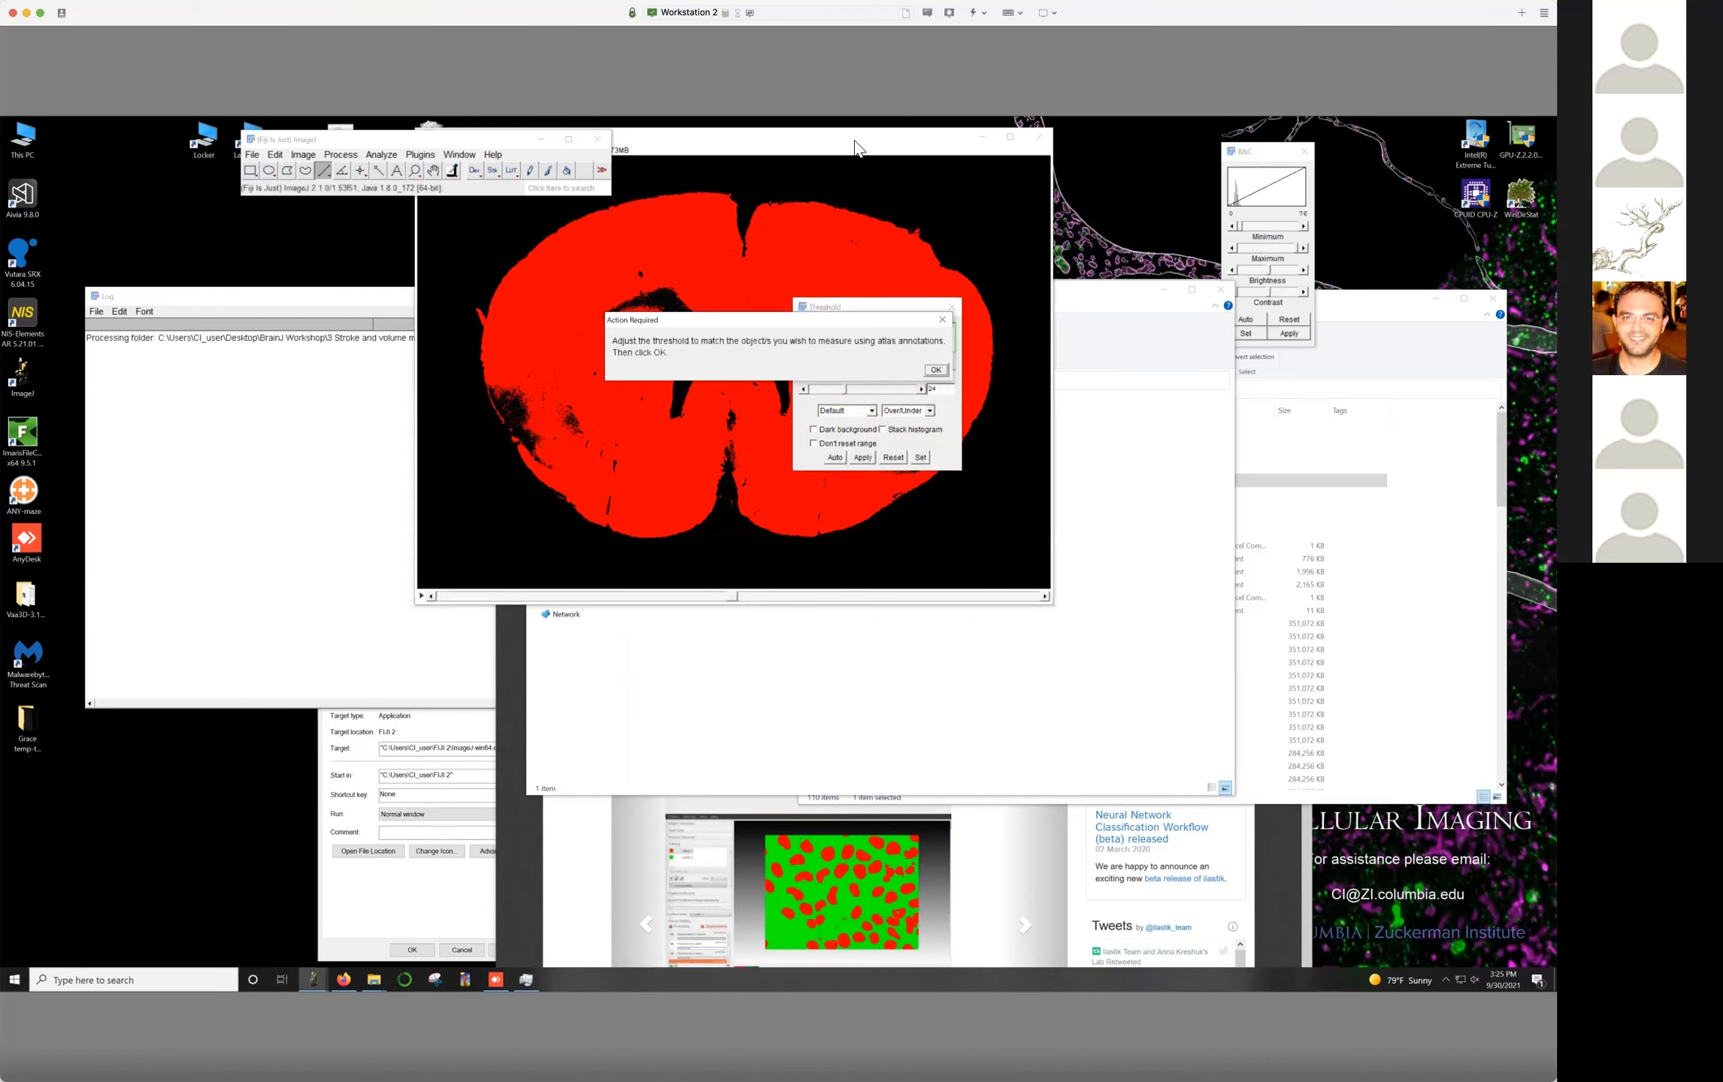
pyautogui.moveTo(895, 137); pyautogui.dragTo(605, 454)
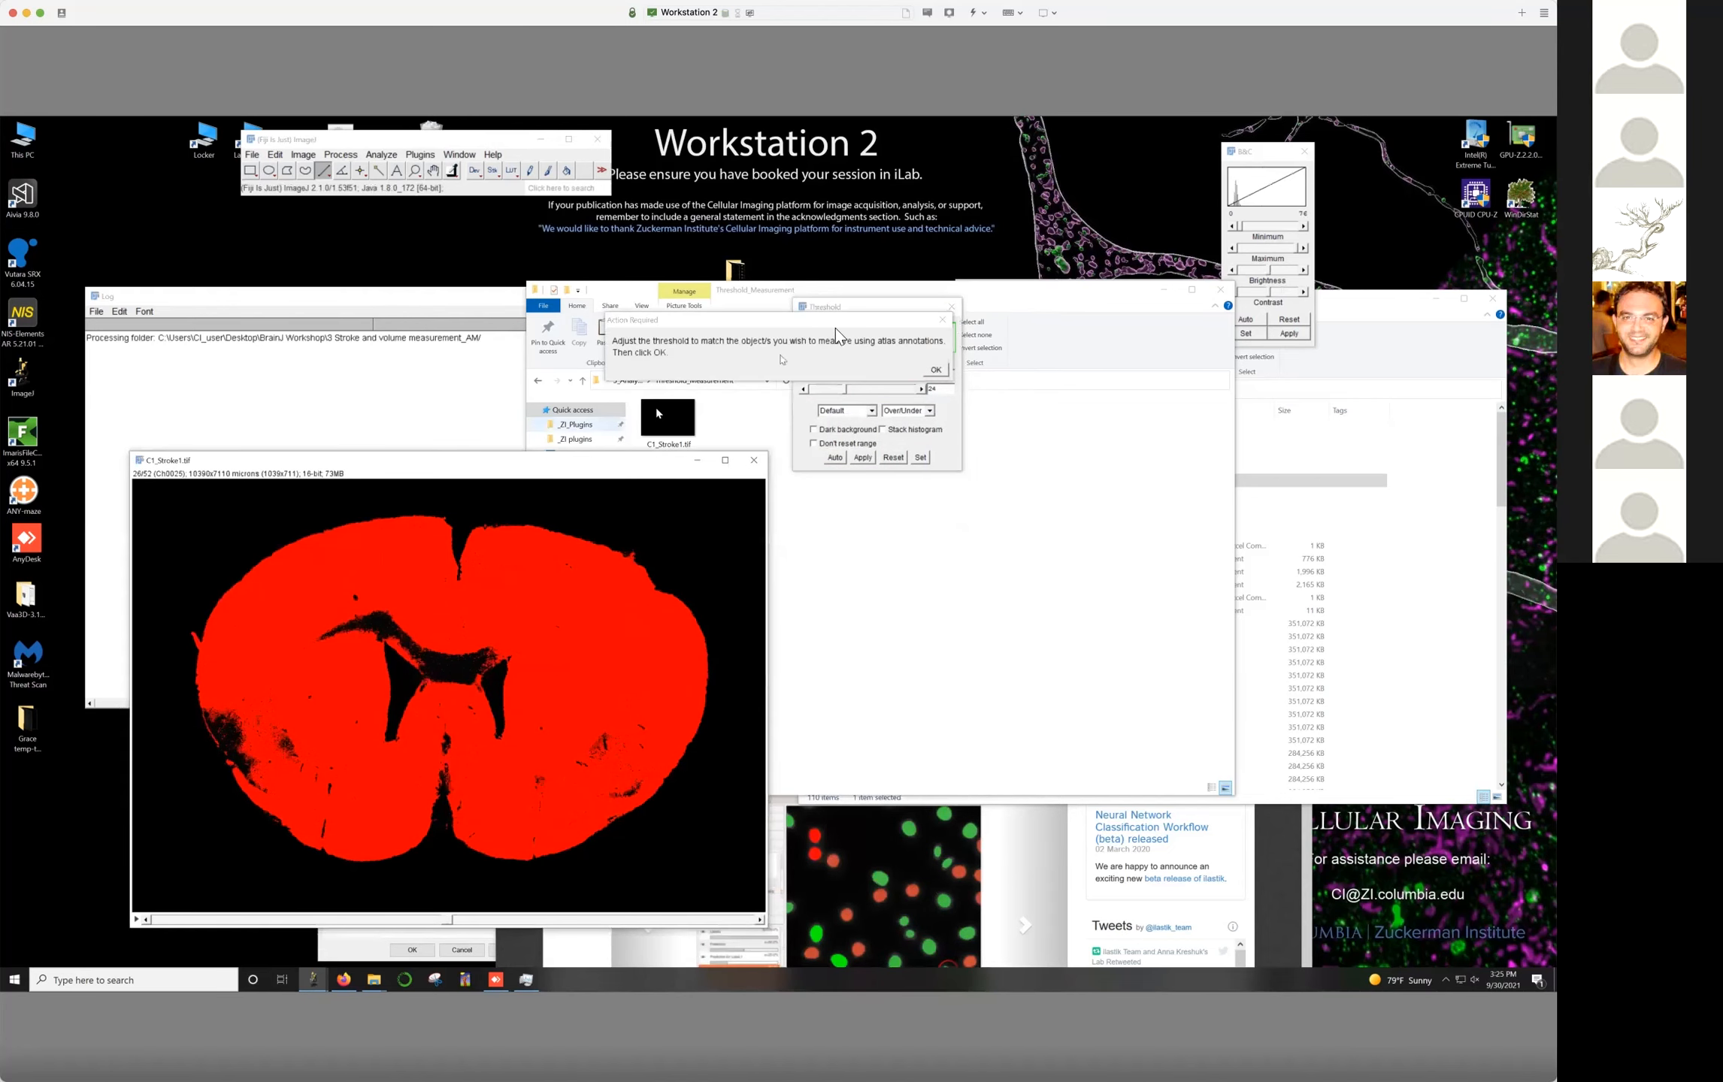
pyautogui.moveTo(872, 308); pyautogui.dragTo(898, 527)
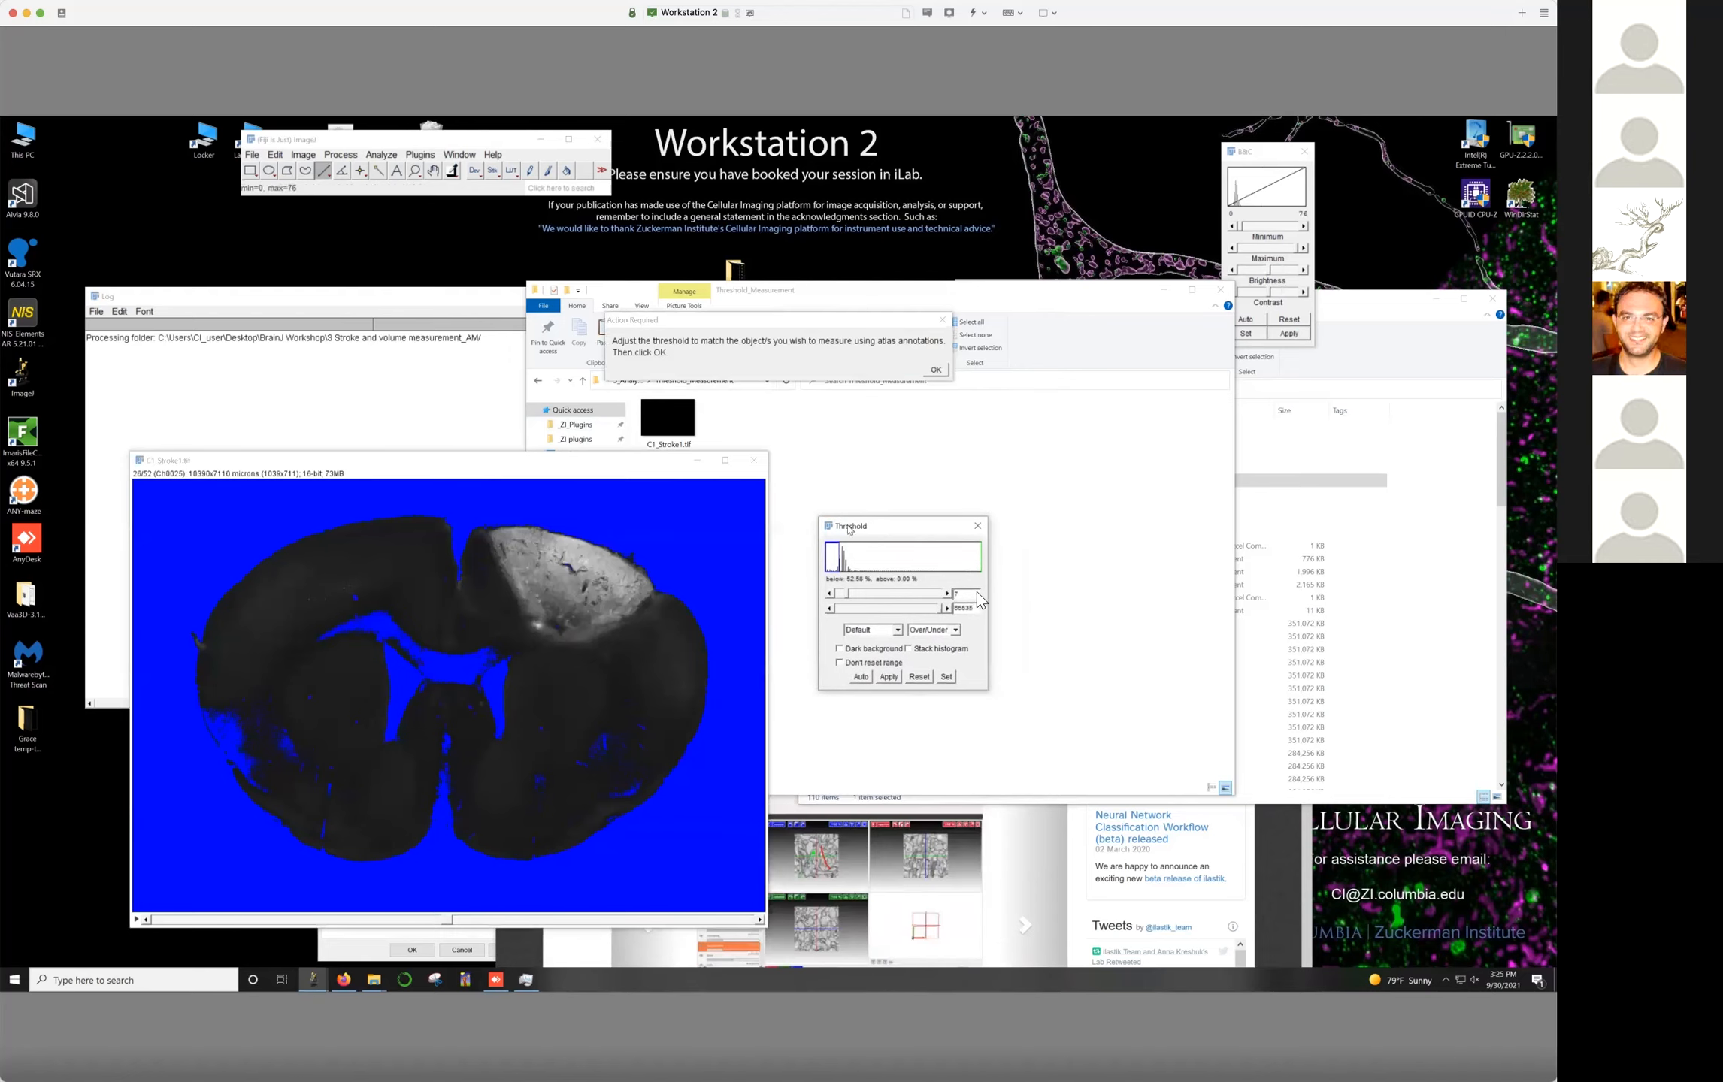
pyautogui.click(956, 630)
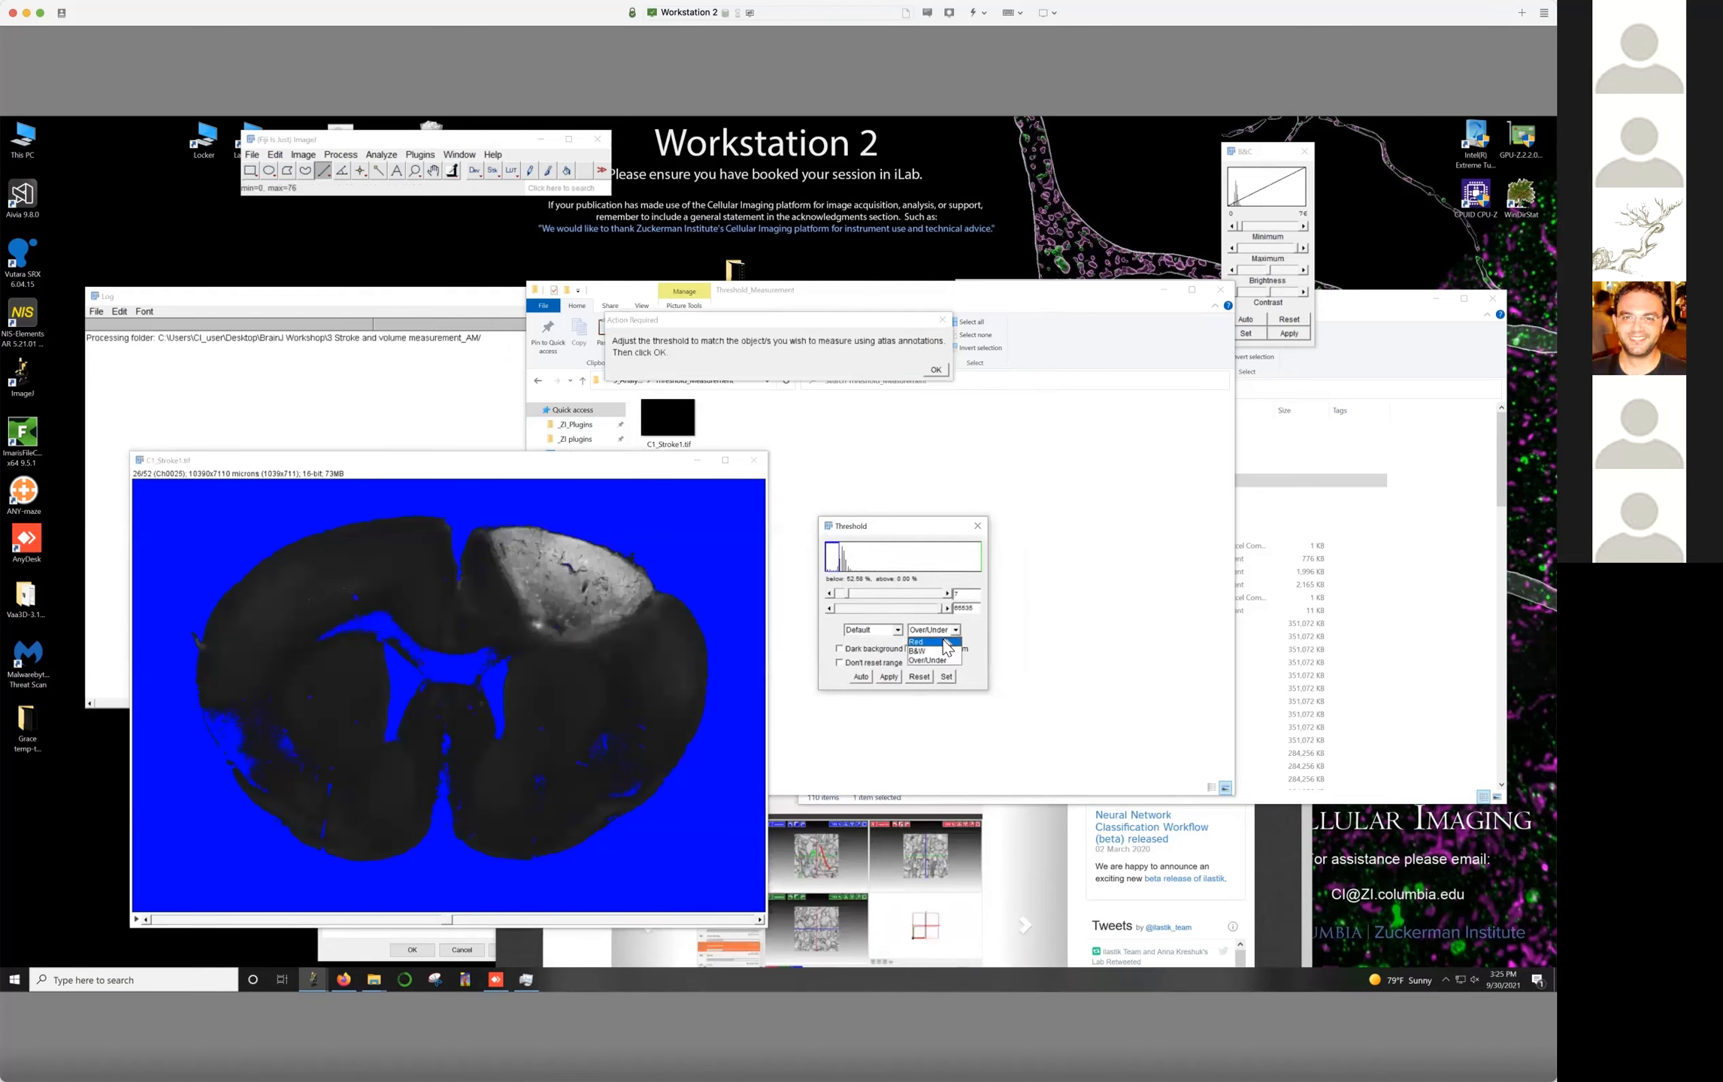
pyautogui.click(918, 642)
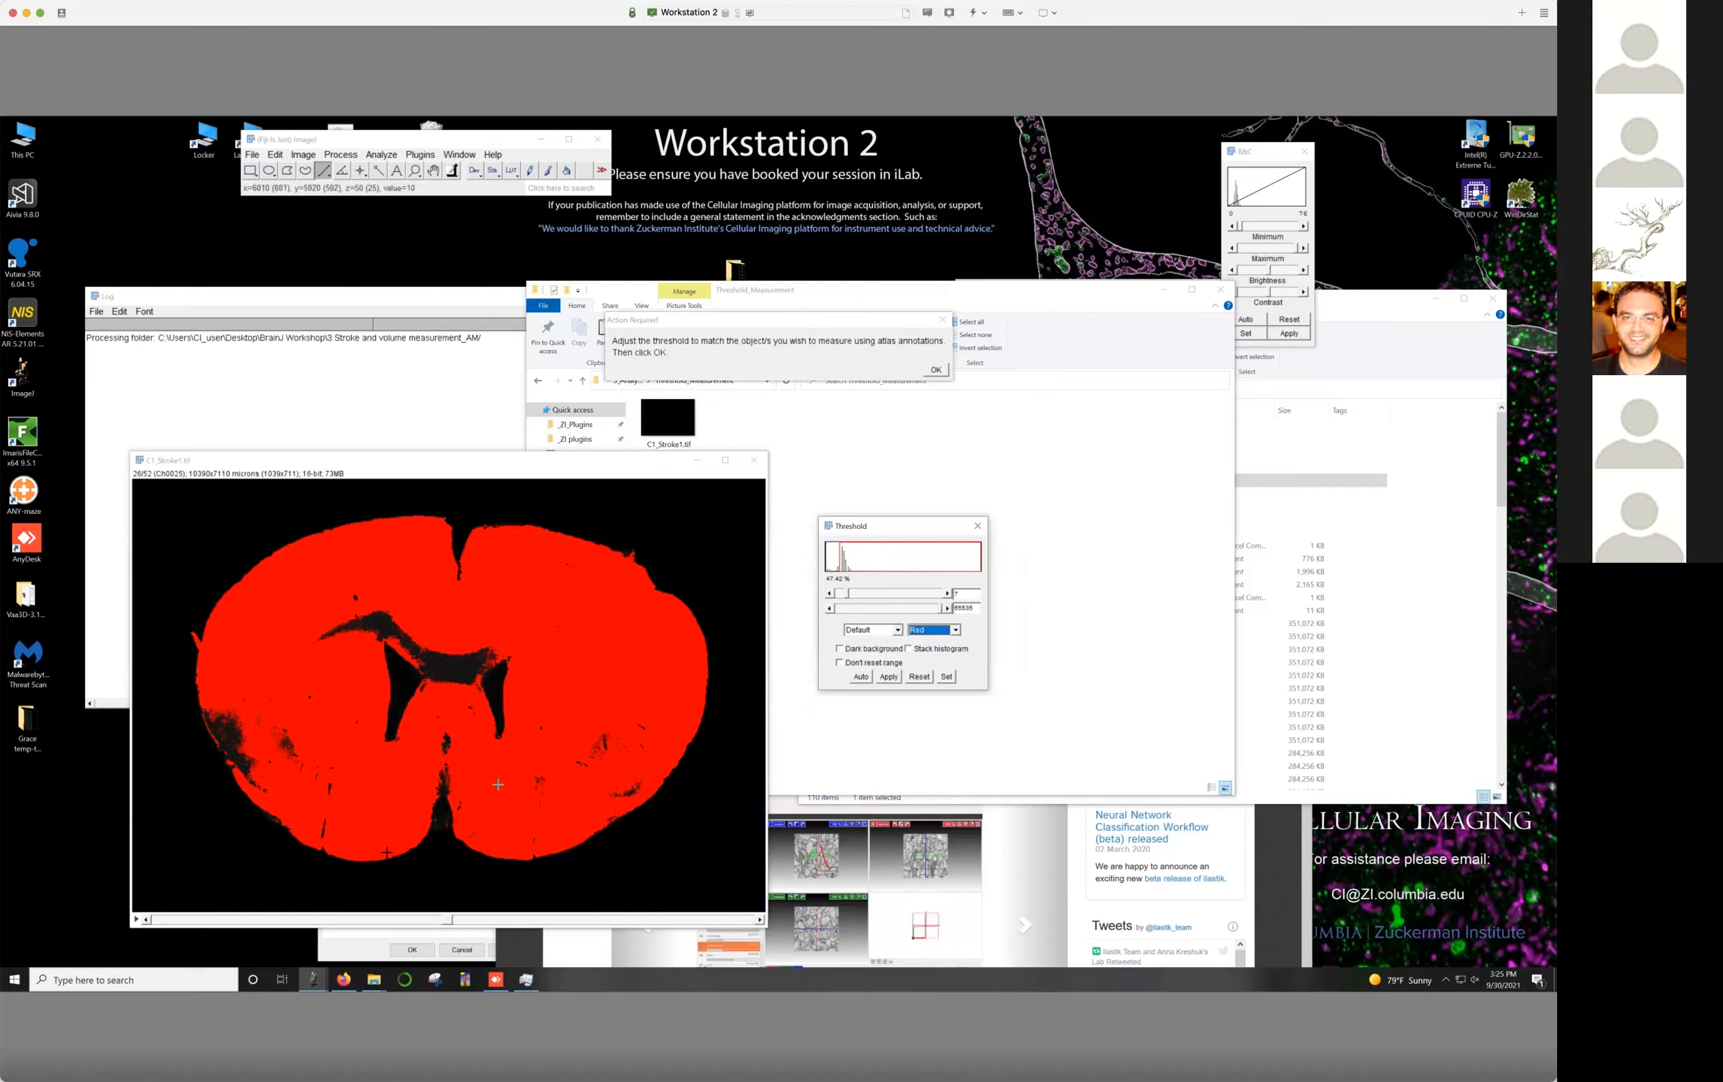
pyautogui.moveTo(845, 596); pyautogui.dragTo(864, 601)
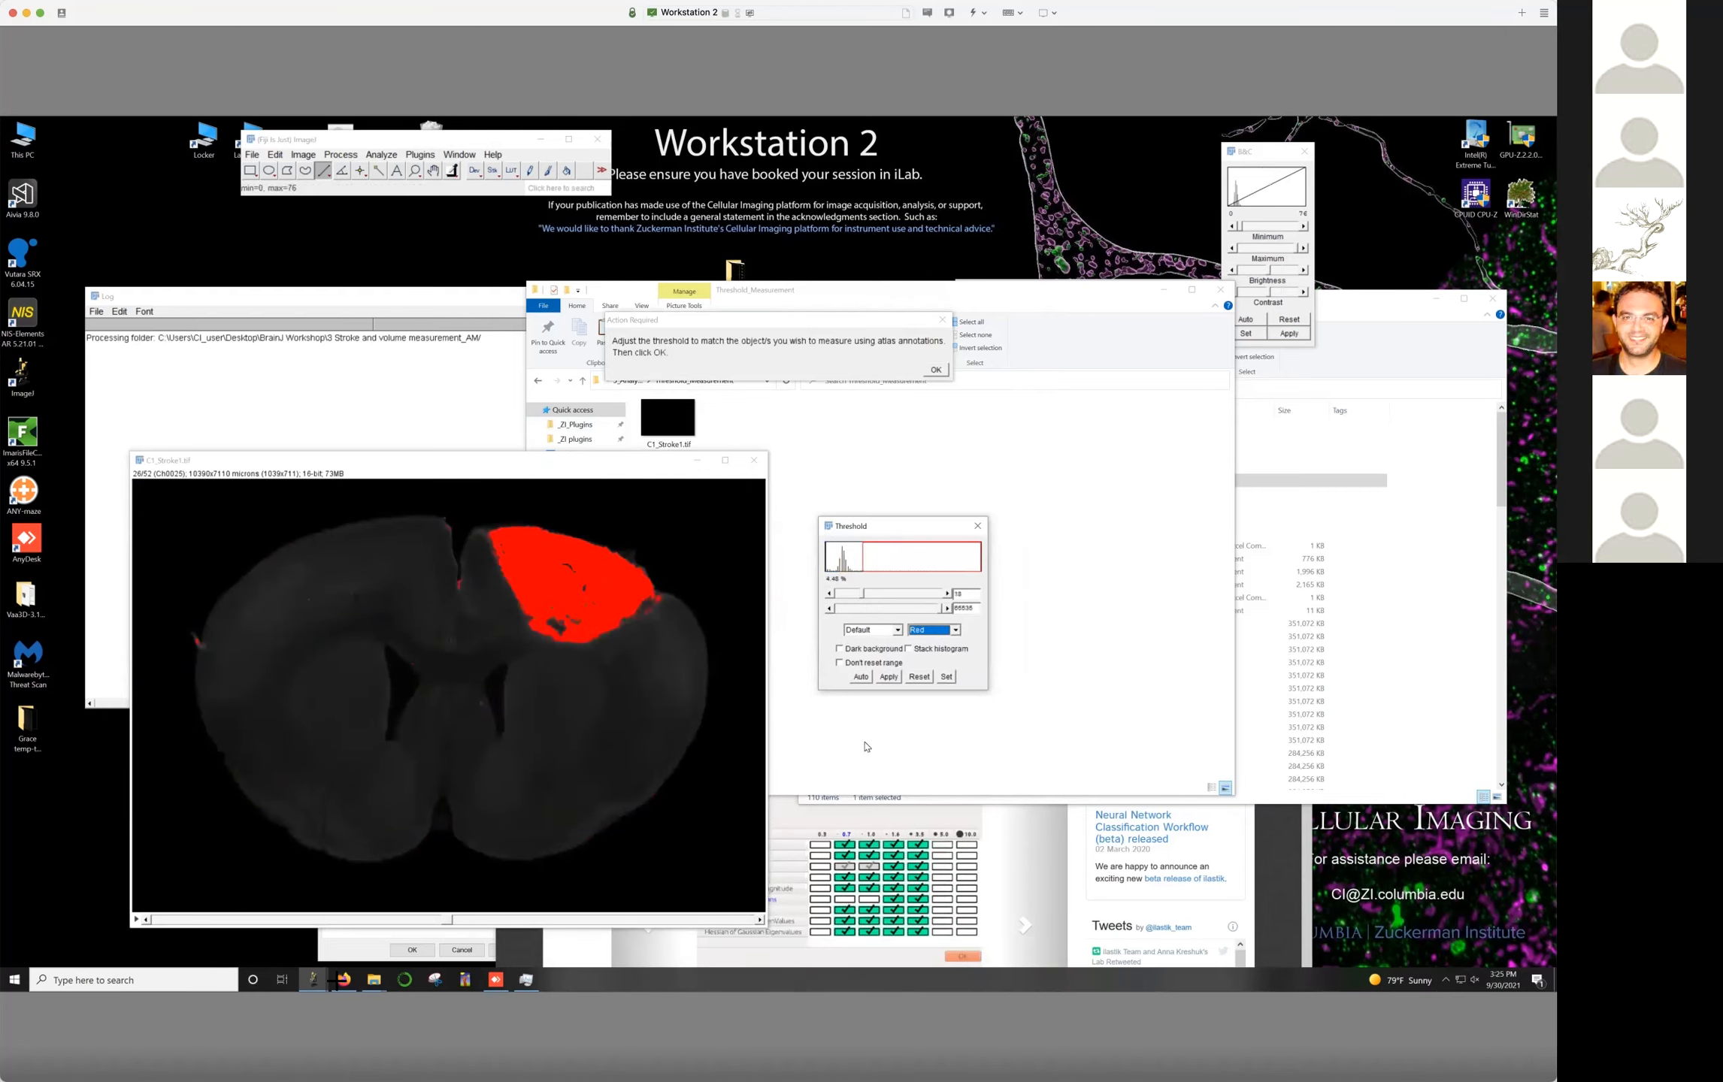
# Draw a rectangle about 3490 by 3380 microns around the stroke and clear everything outside it on all slices
pyautogui.moveTo(451, 918)
pyautogui.mouseDown()
pyautogui.moveTo(684, 919)
pyautogui.moveTo(270, 916)
pyautogui.moveTo(711, 911)
pyautogui.moveTo(403, 907)
pyautogui.moveTo(599, 917)
pyautogui.moveTo(555, 918)
pyautogui.mouseUp()
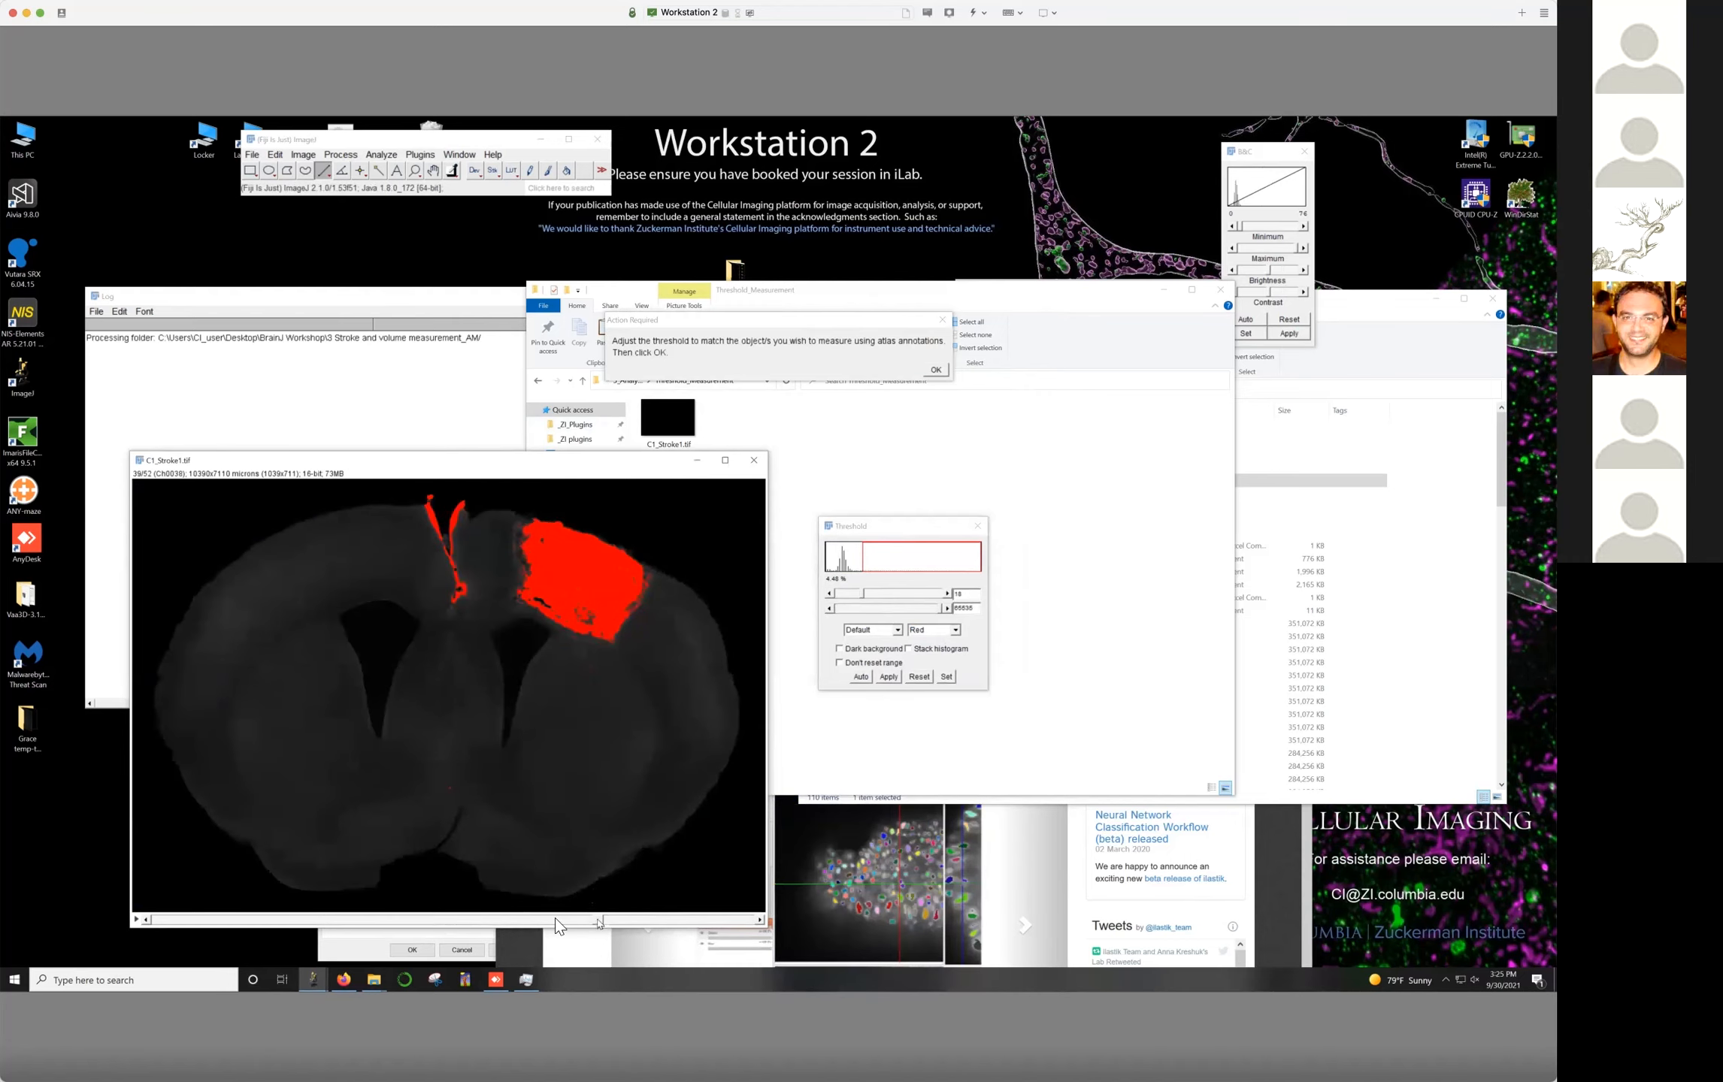
pyautogui.click(248, 173)
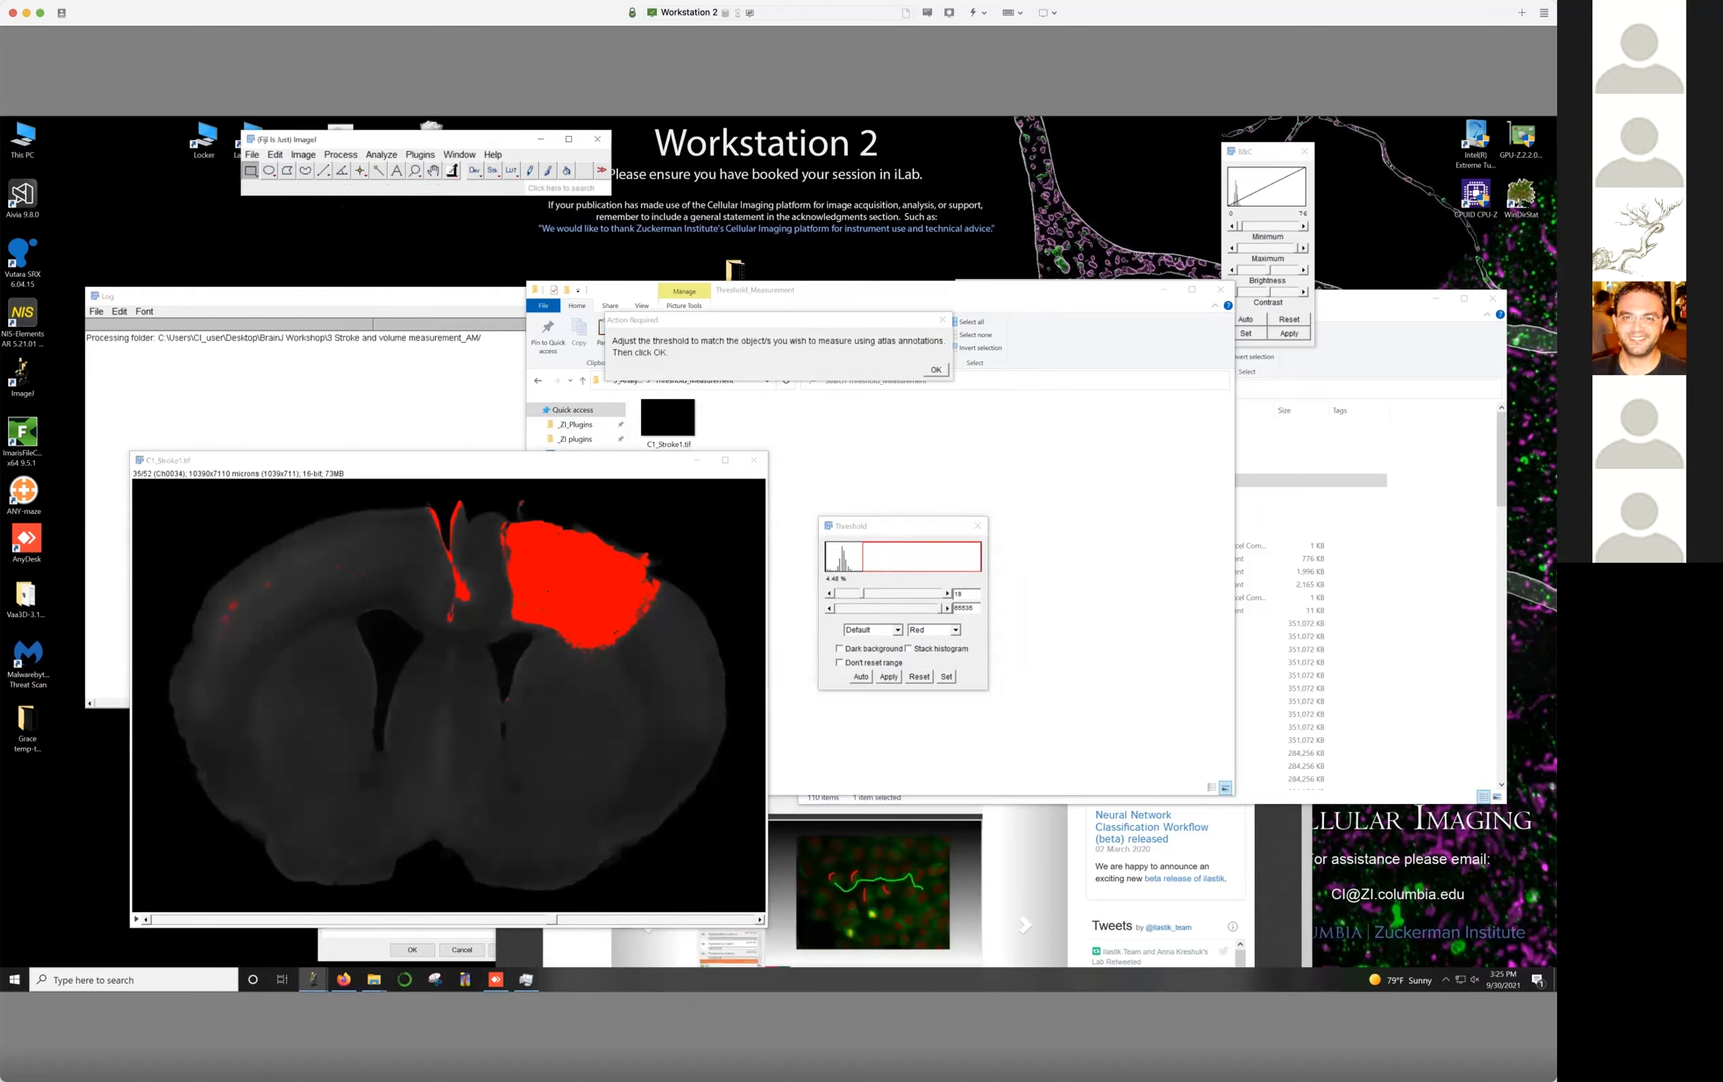
pyautogui.moveTo(477, 489); pyautogui.dragTo(689, 693)
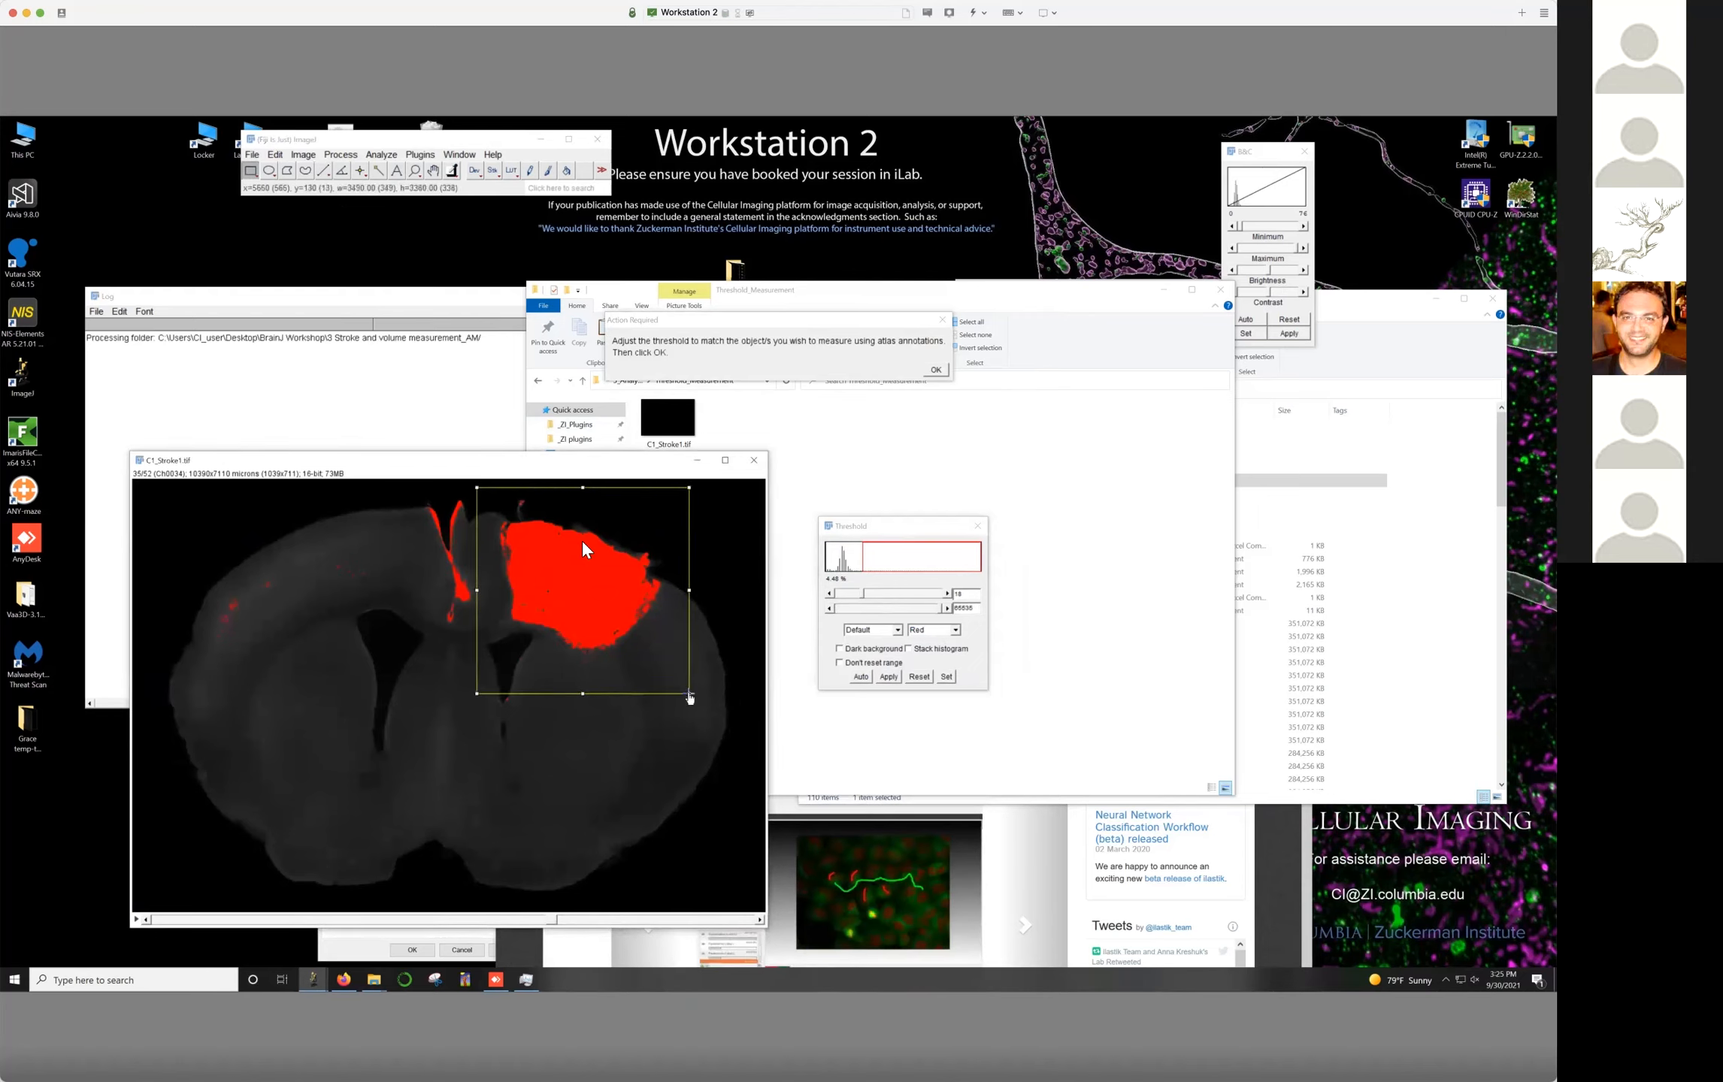
pyautogui.click(276, 154)
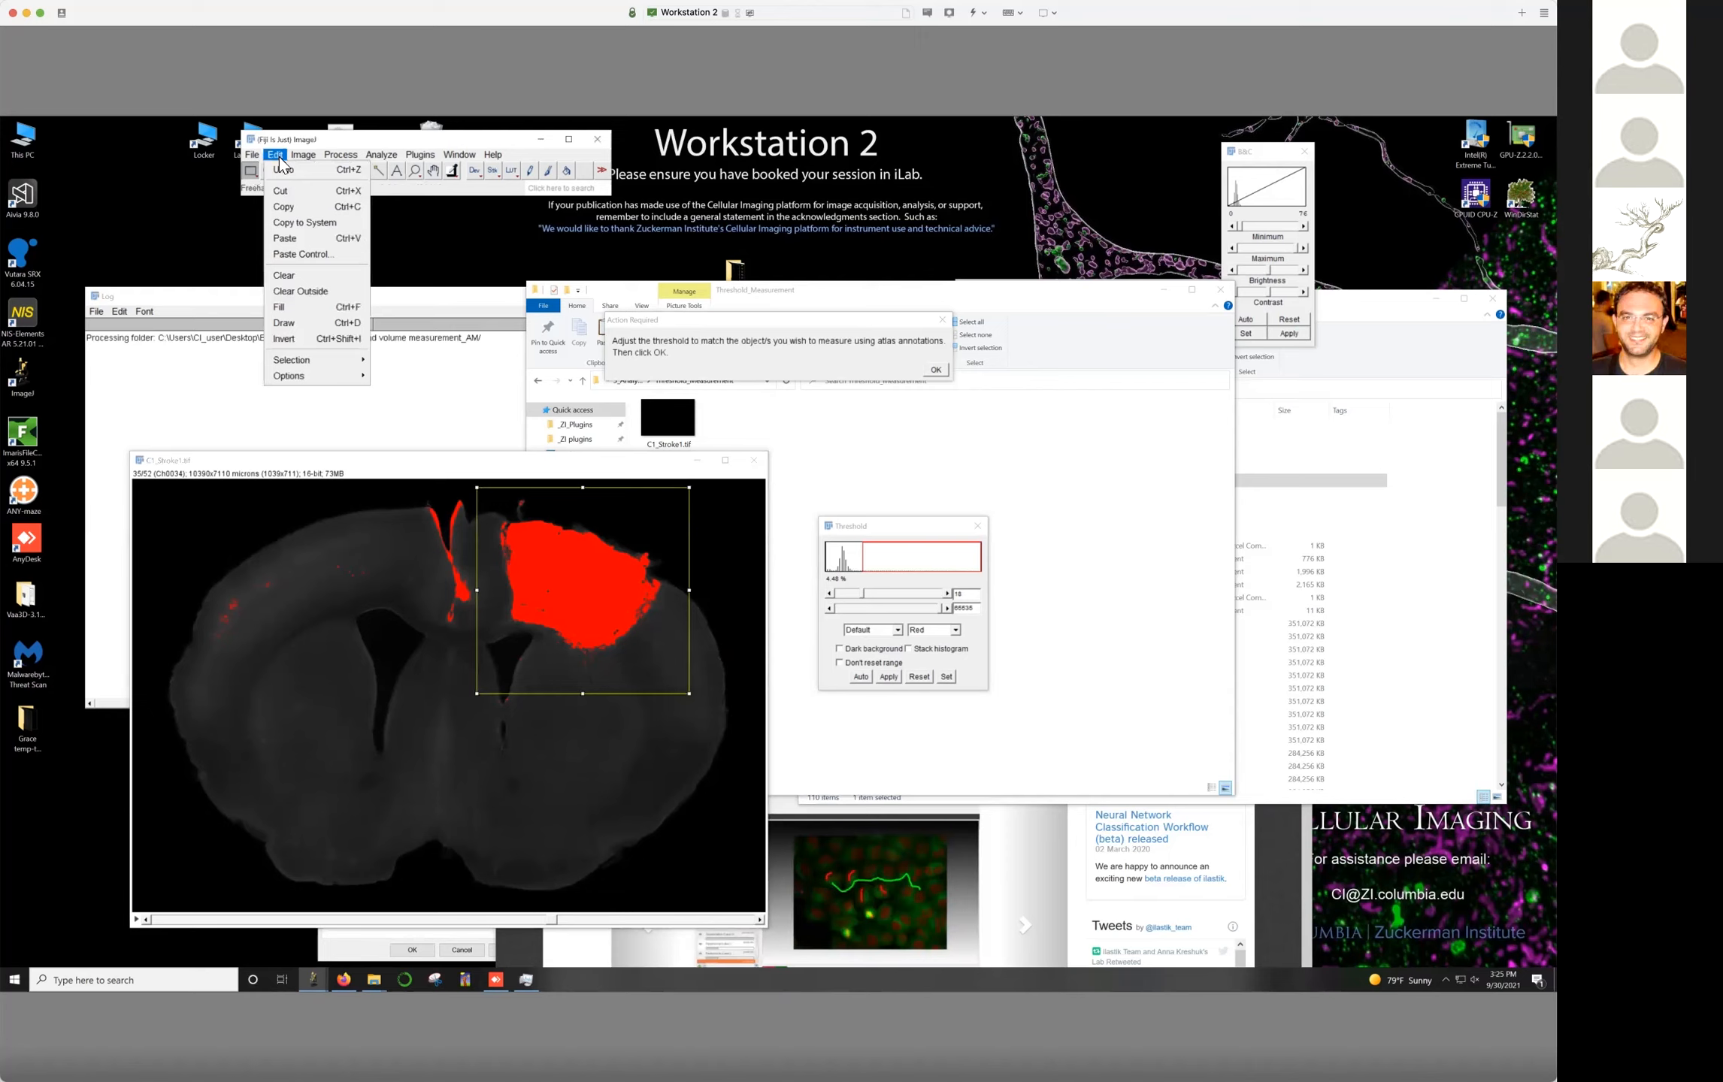
pyautogui.click(301, 291)
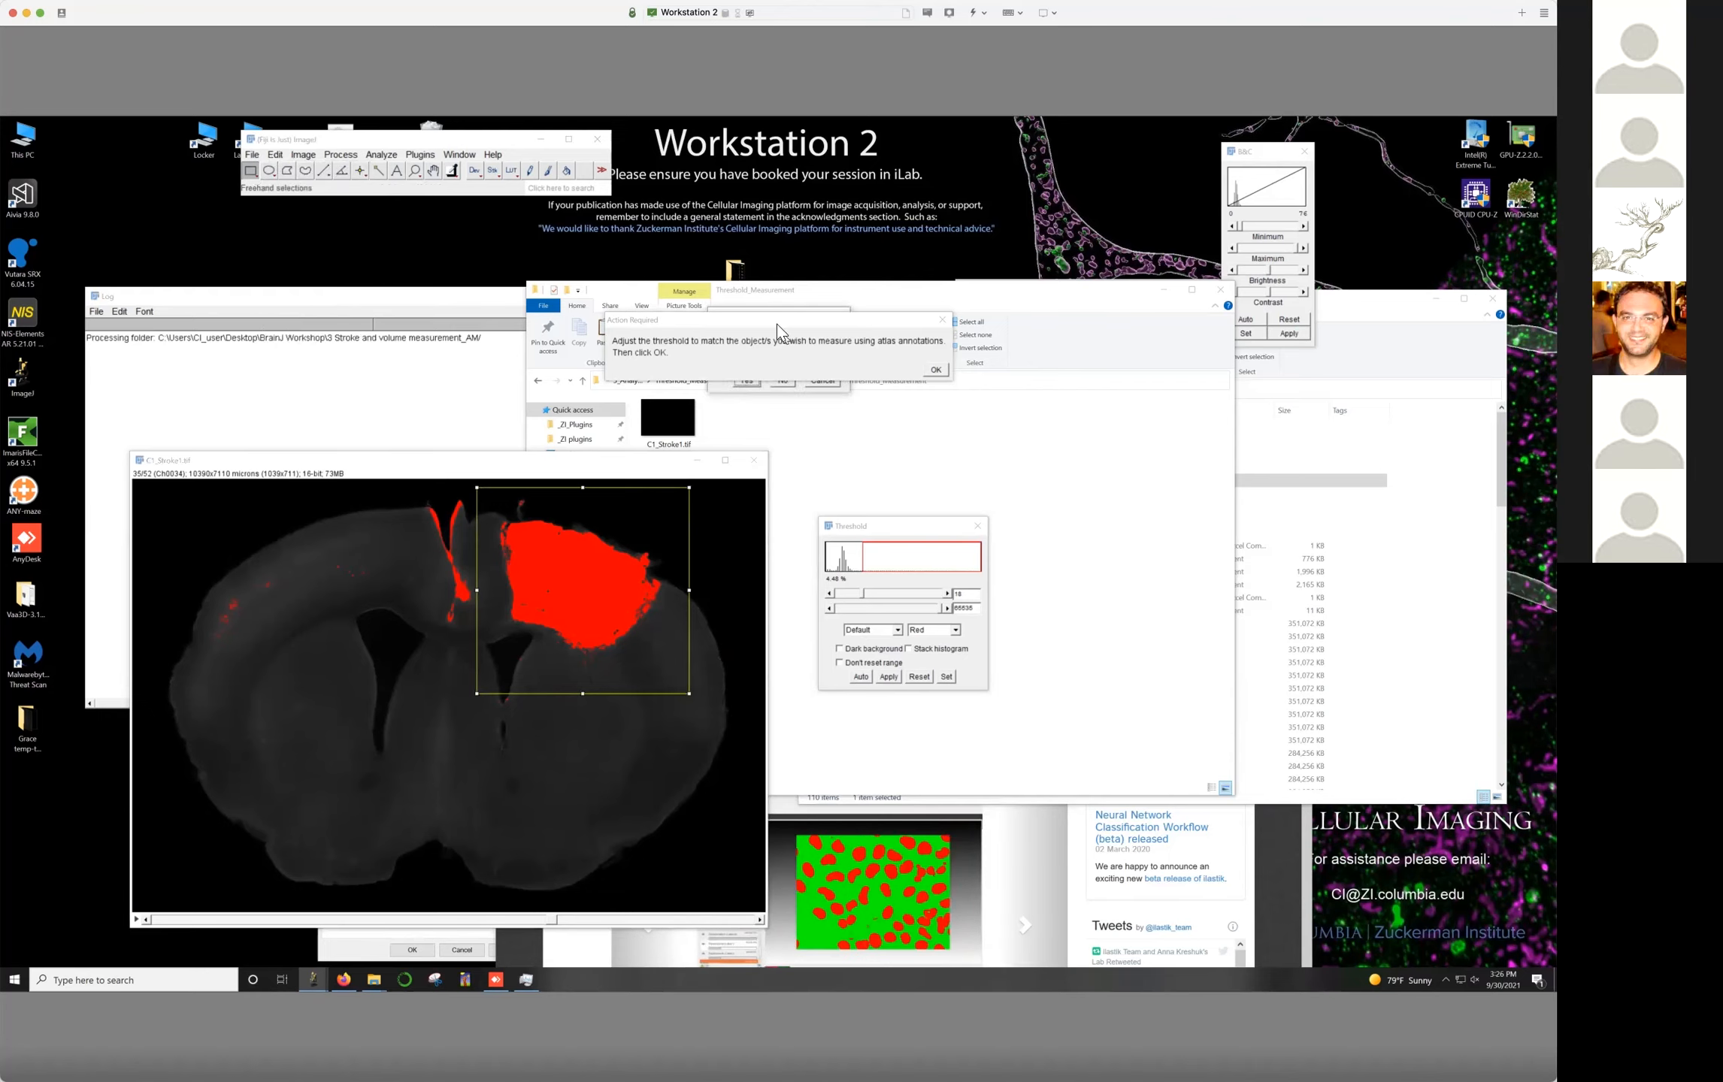
pyautogui.click(749, 383)
# At slice 27, remove the selection, set the lower threshold to 16, and proceed with the atlas measurement
pyautogui.moveTo(554, 921); pyautogui.dragTo(461, 913)
pyautogui.click(506, 789)
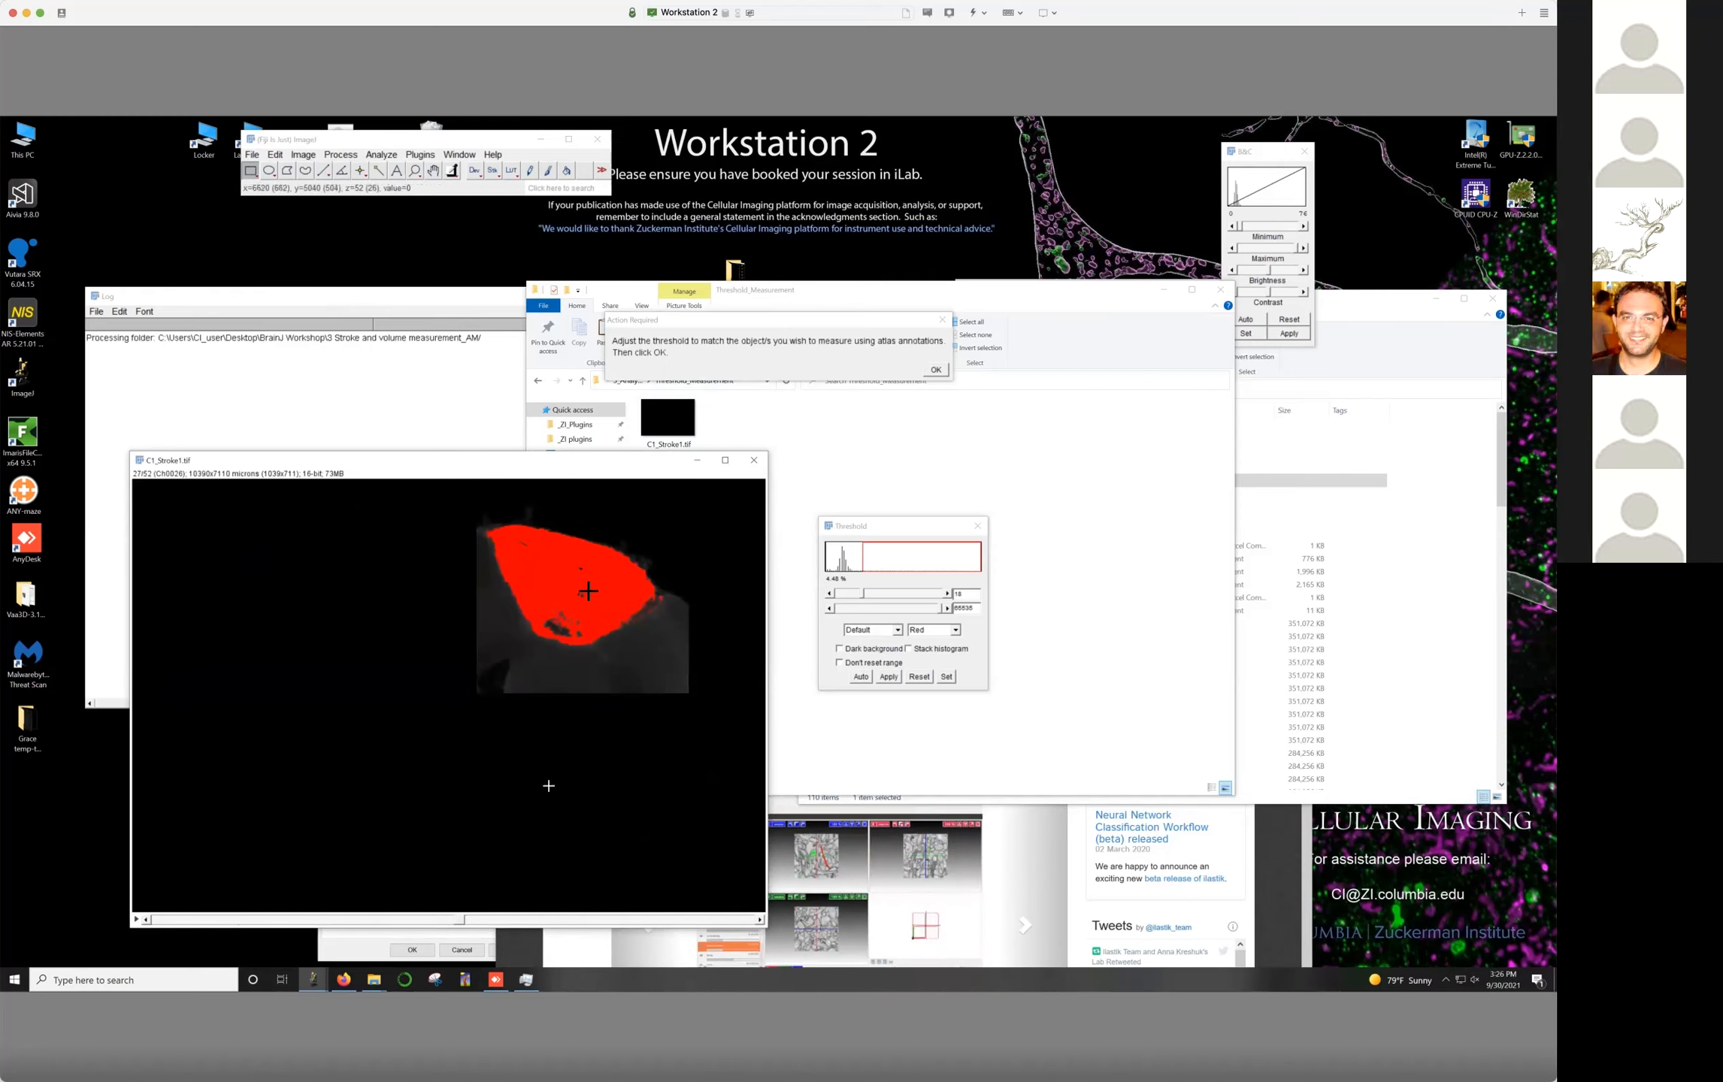
pyautogui.moveTo(860, 594); pyautogui.dragTo(857, 593)
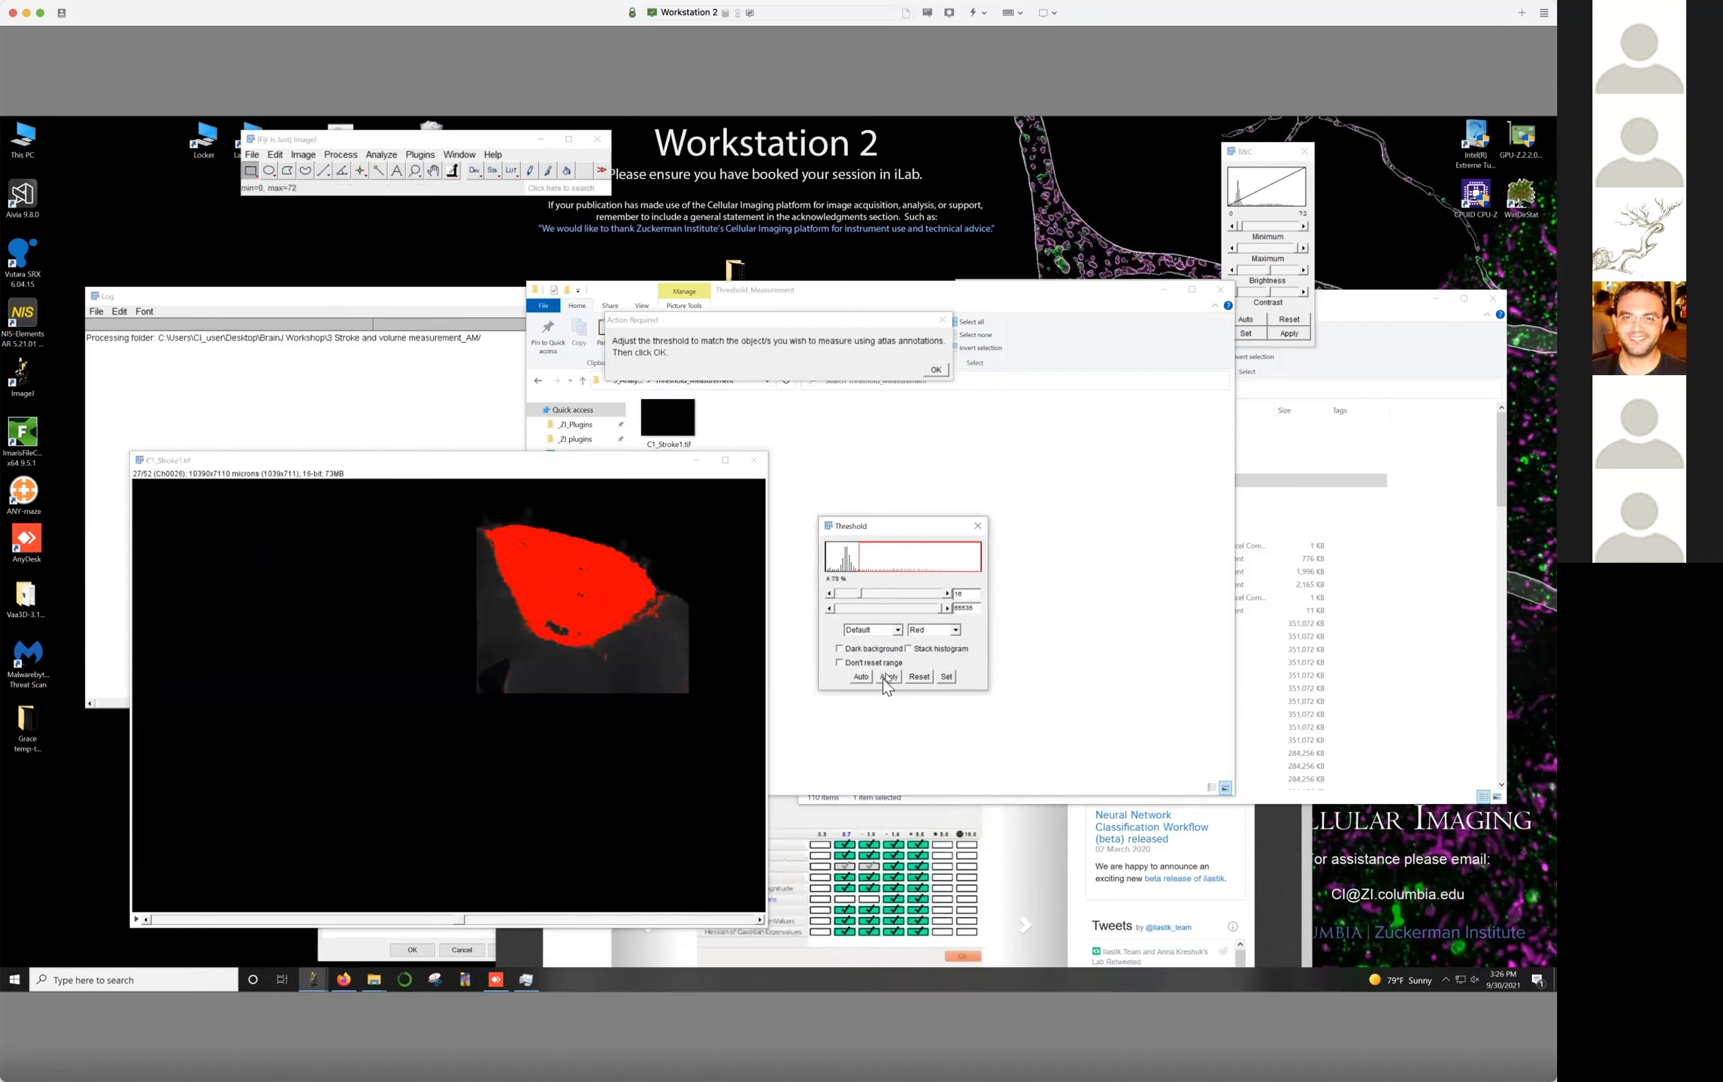
pyautogui.click(935, 370)
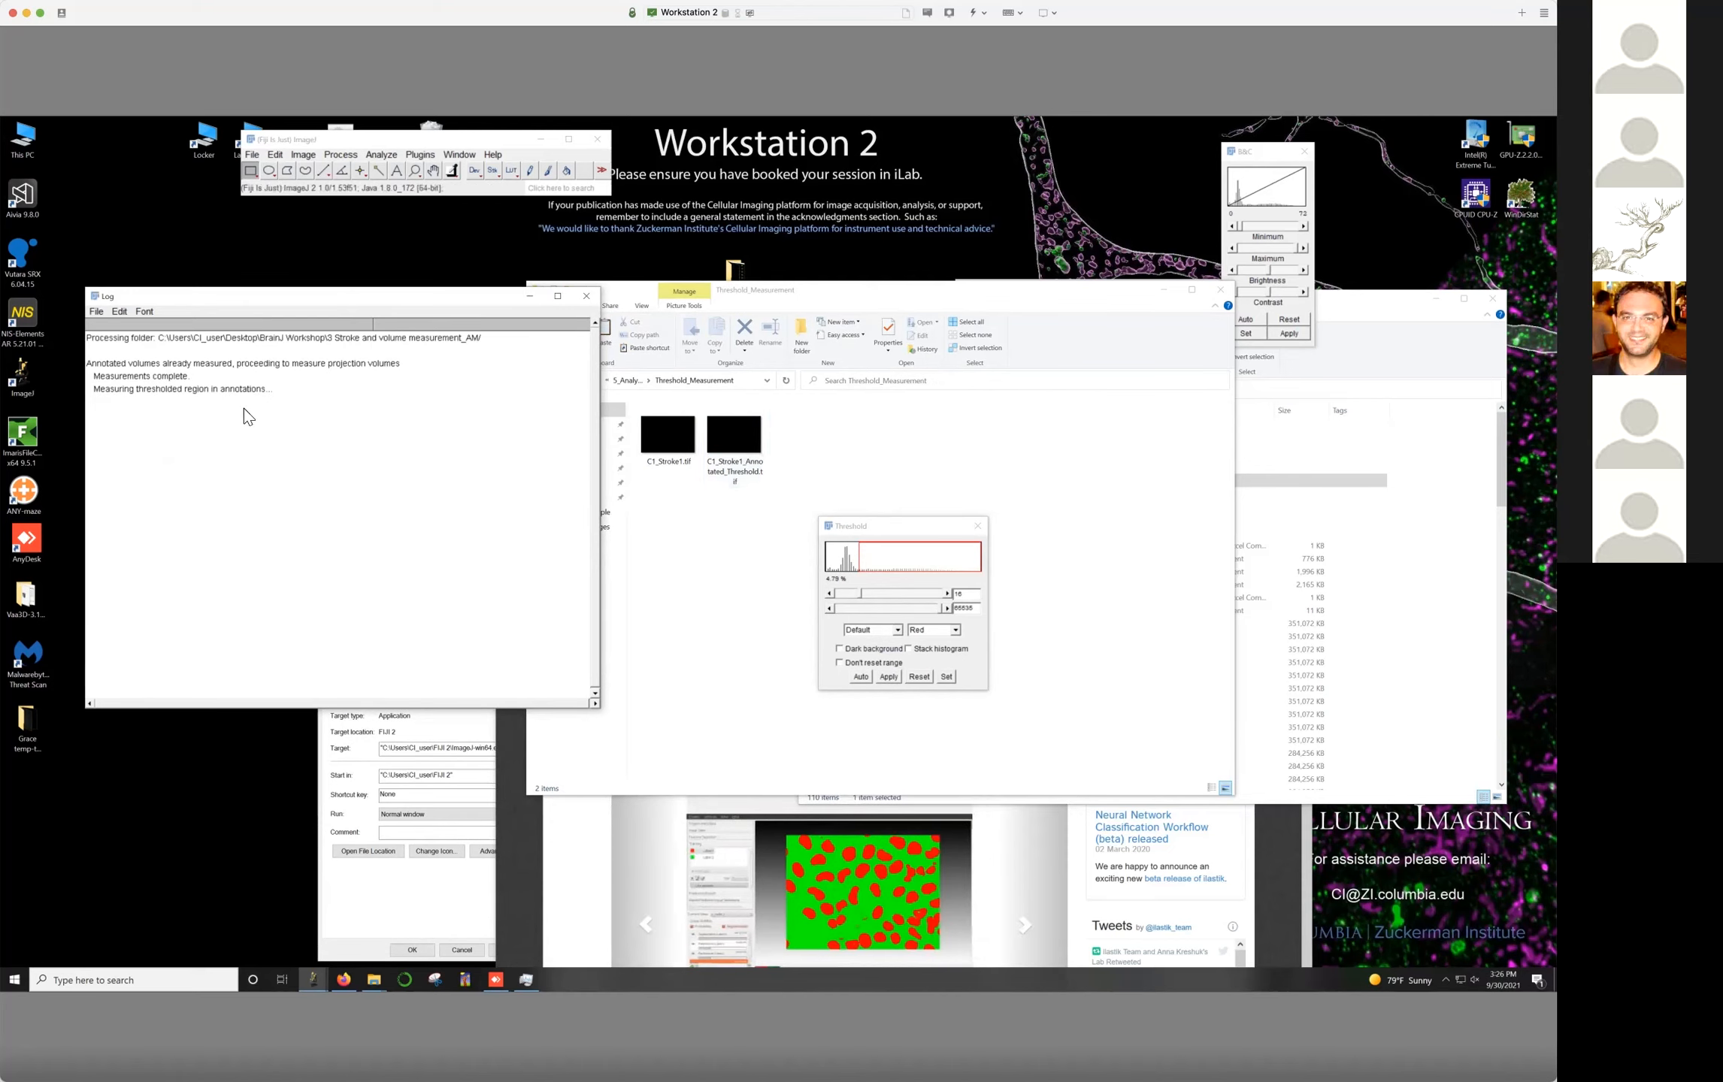
# Launch a second Fiji instance and open the C1_Stroke1 annotated threshold image from the Threshold_Measurement folder in it
pyautogui.rightClick(318, 973)
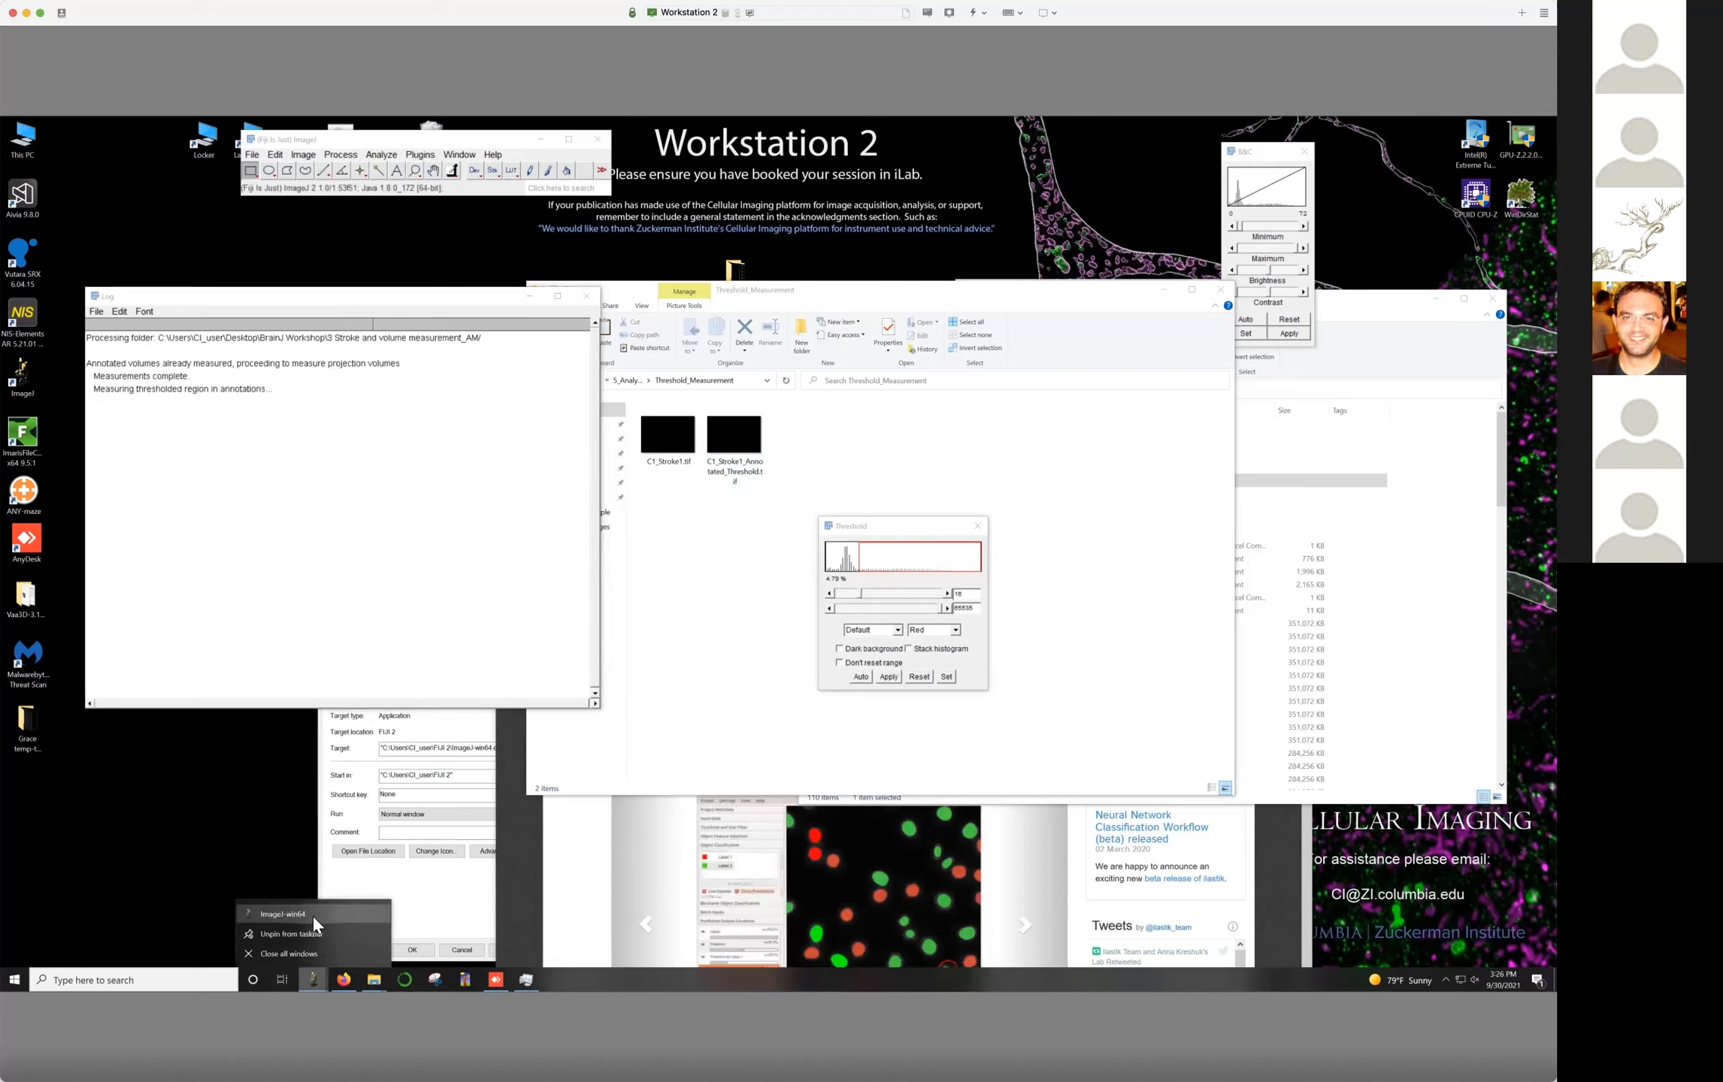
pyautogui.click(313, 921)
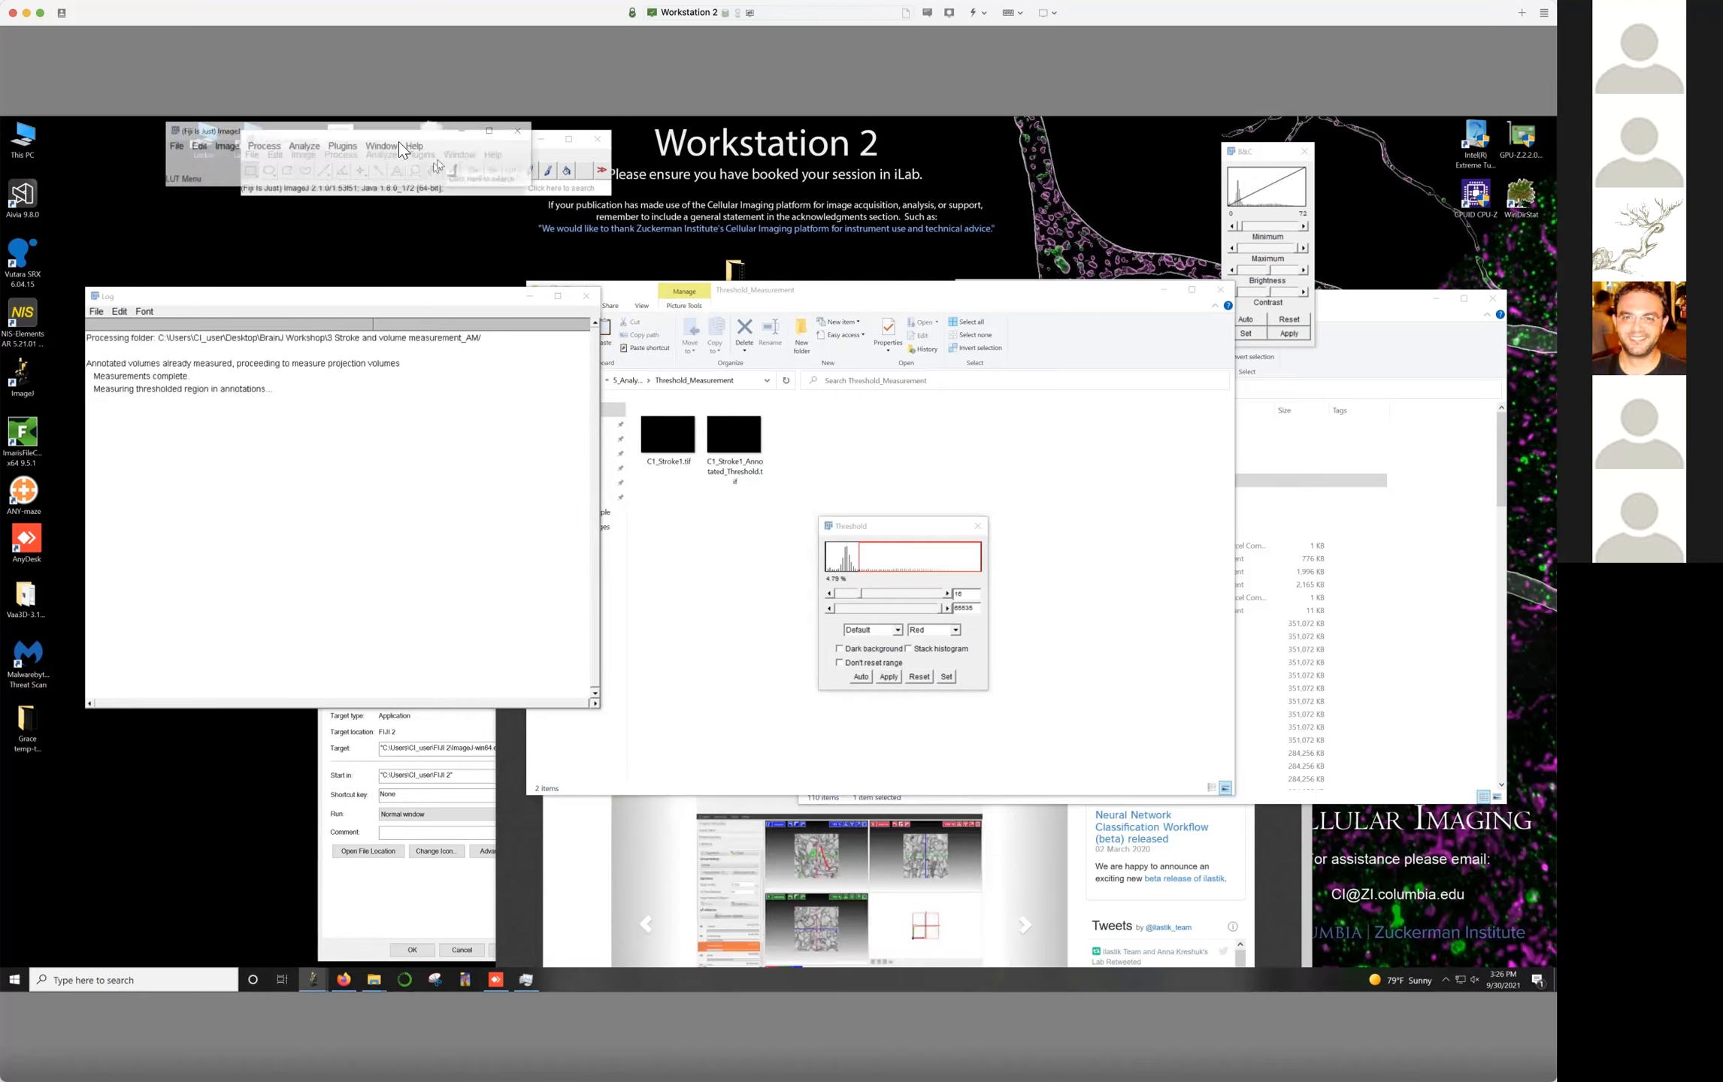
pyautogui.click(367, 127)
pyautogui.moveTo(337, 129); pyautogui.dragTo(1087, 150)
pyautogui.moveTo(733, 439); pyautogui.dragTo(1050, 214)
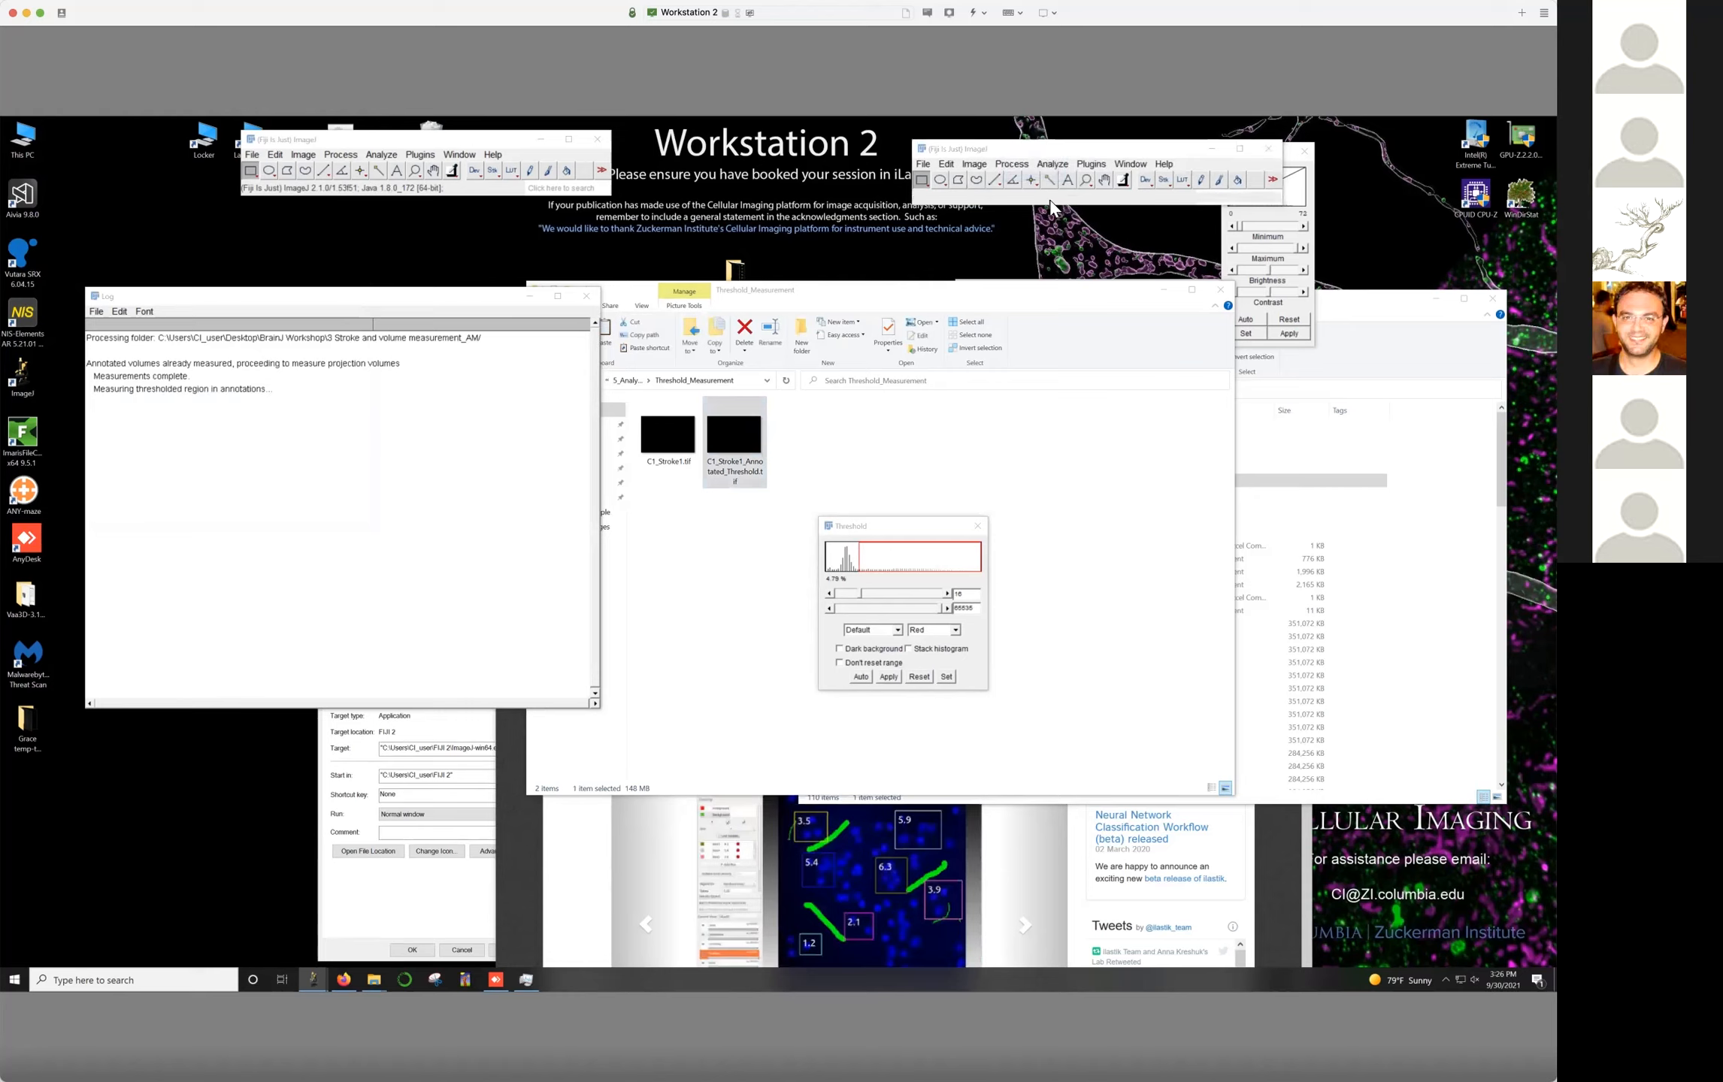
# Inspect the annotated regions across the threshold stack using the glasbey on dark lookup table, and close the image
pyautogui.moveTo(939, 681); pyautogui.dragTo(1257, 681)
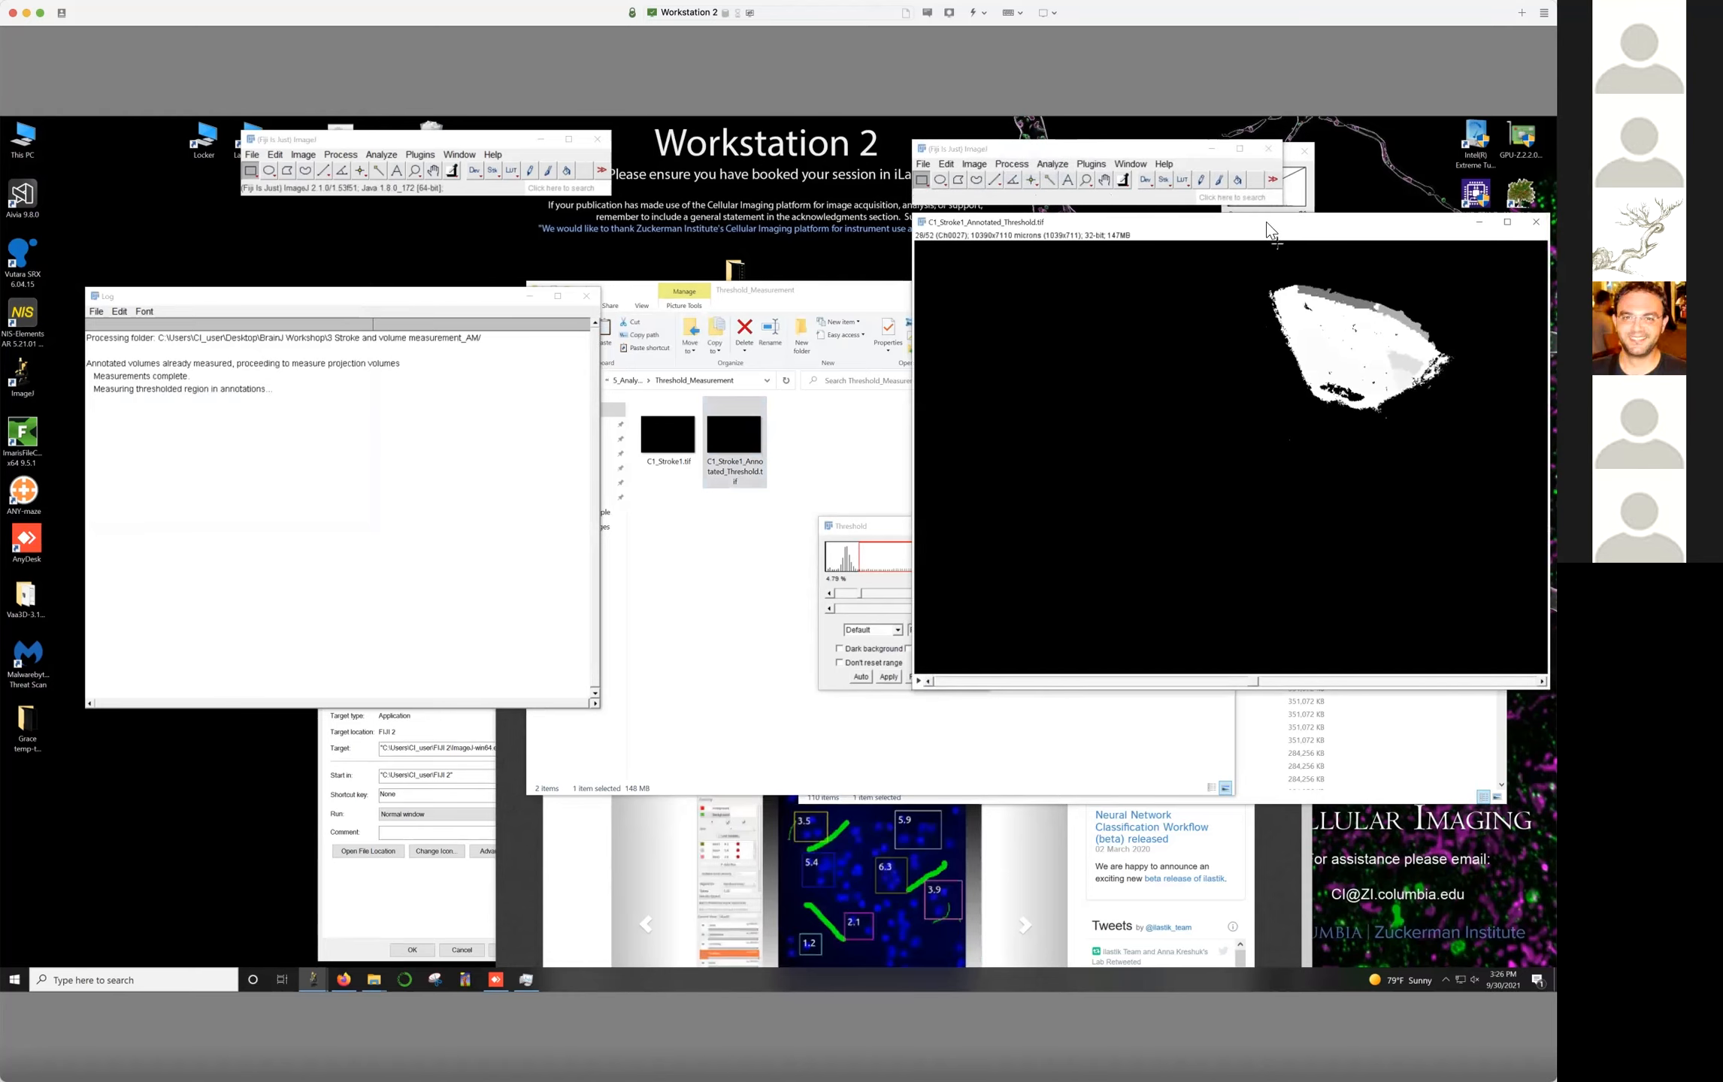
pyautogui.moveTo(1271, 223); pyautogui.dragTo(1100, 251)
pyautogui.click(975, 165)
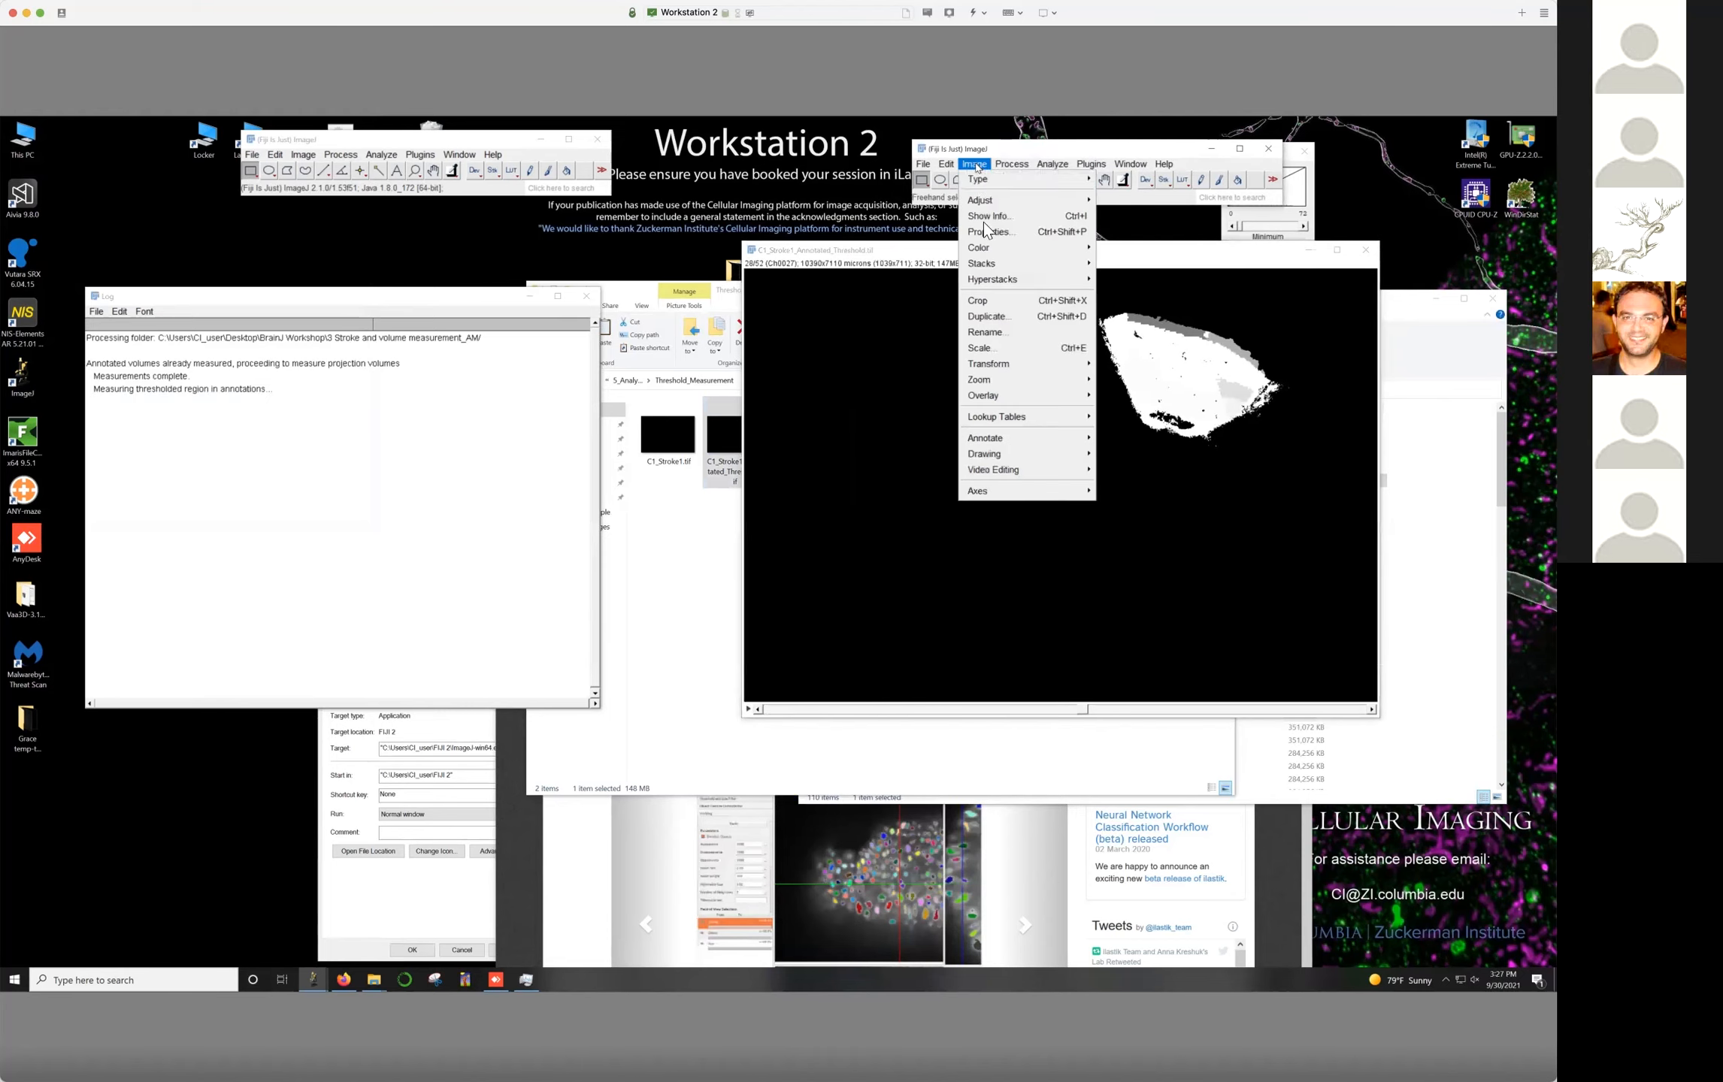
pyautogui.moveTo(1053, 416)
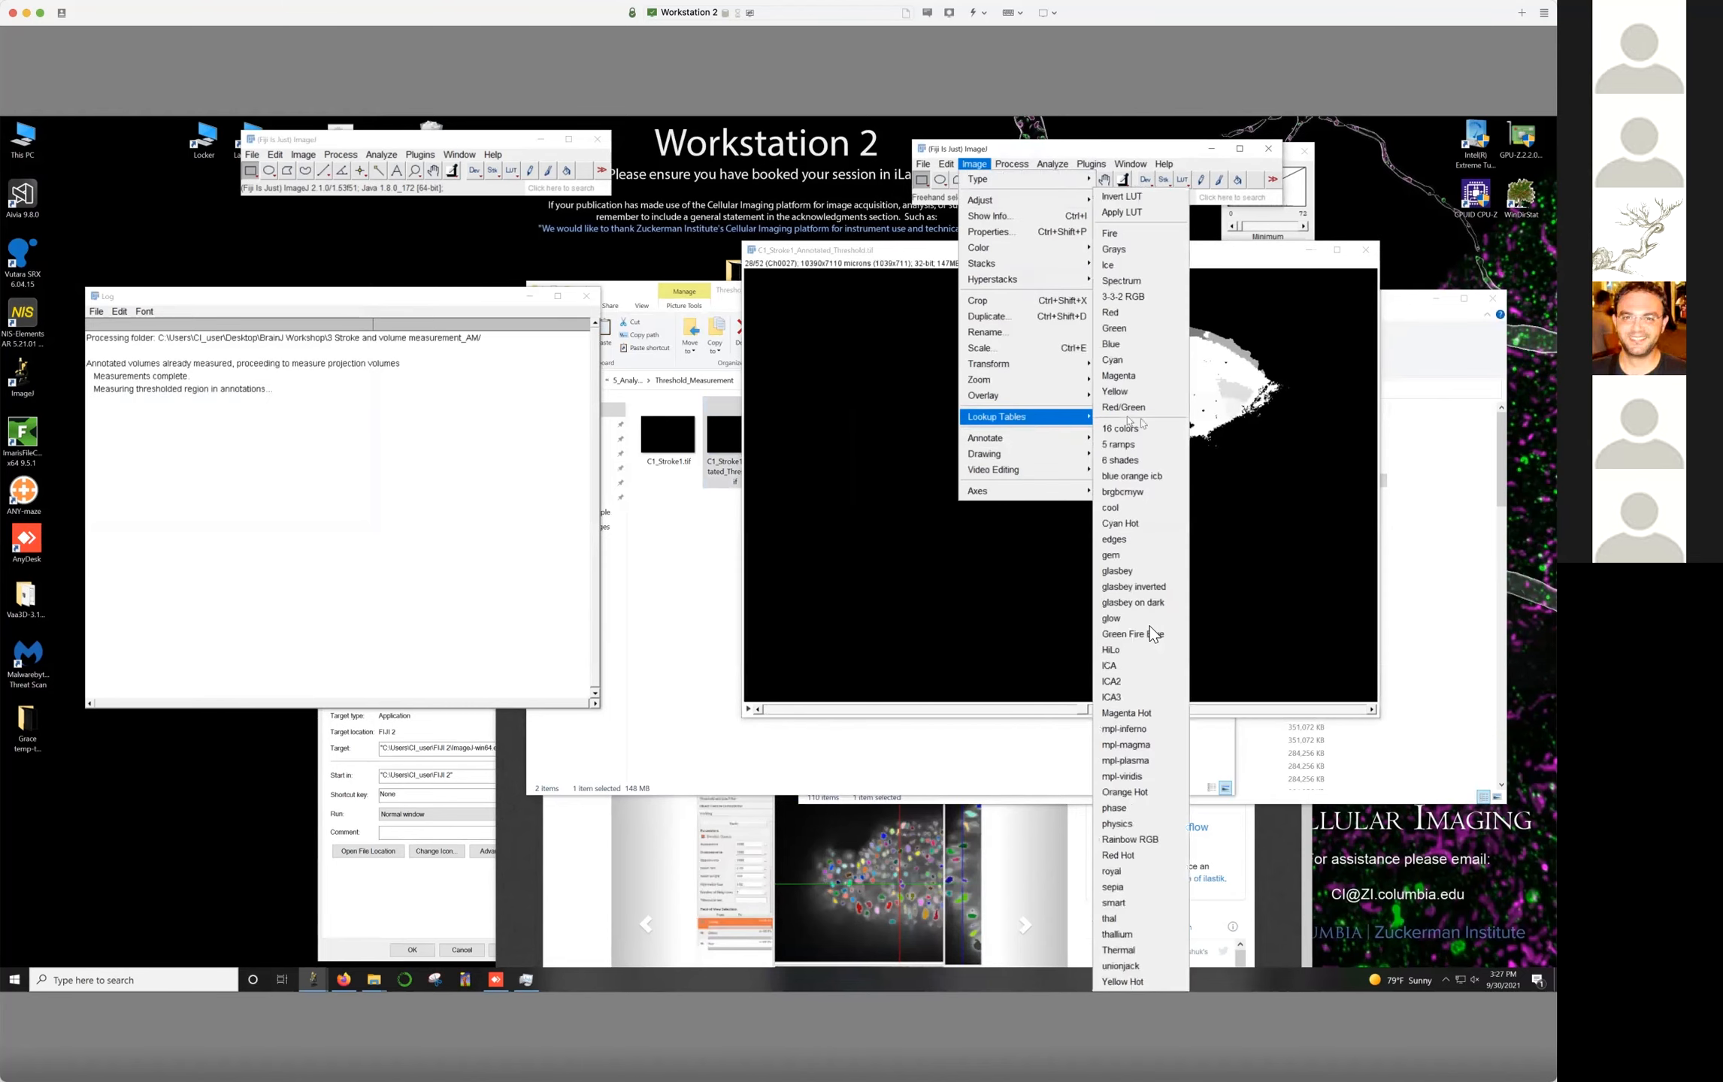
pyautogui.click(1148, 601)
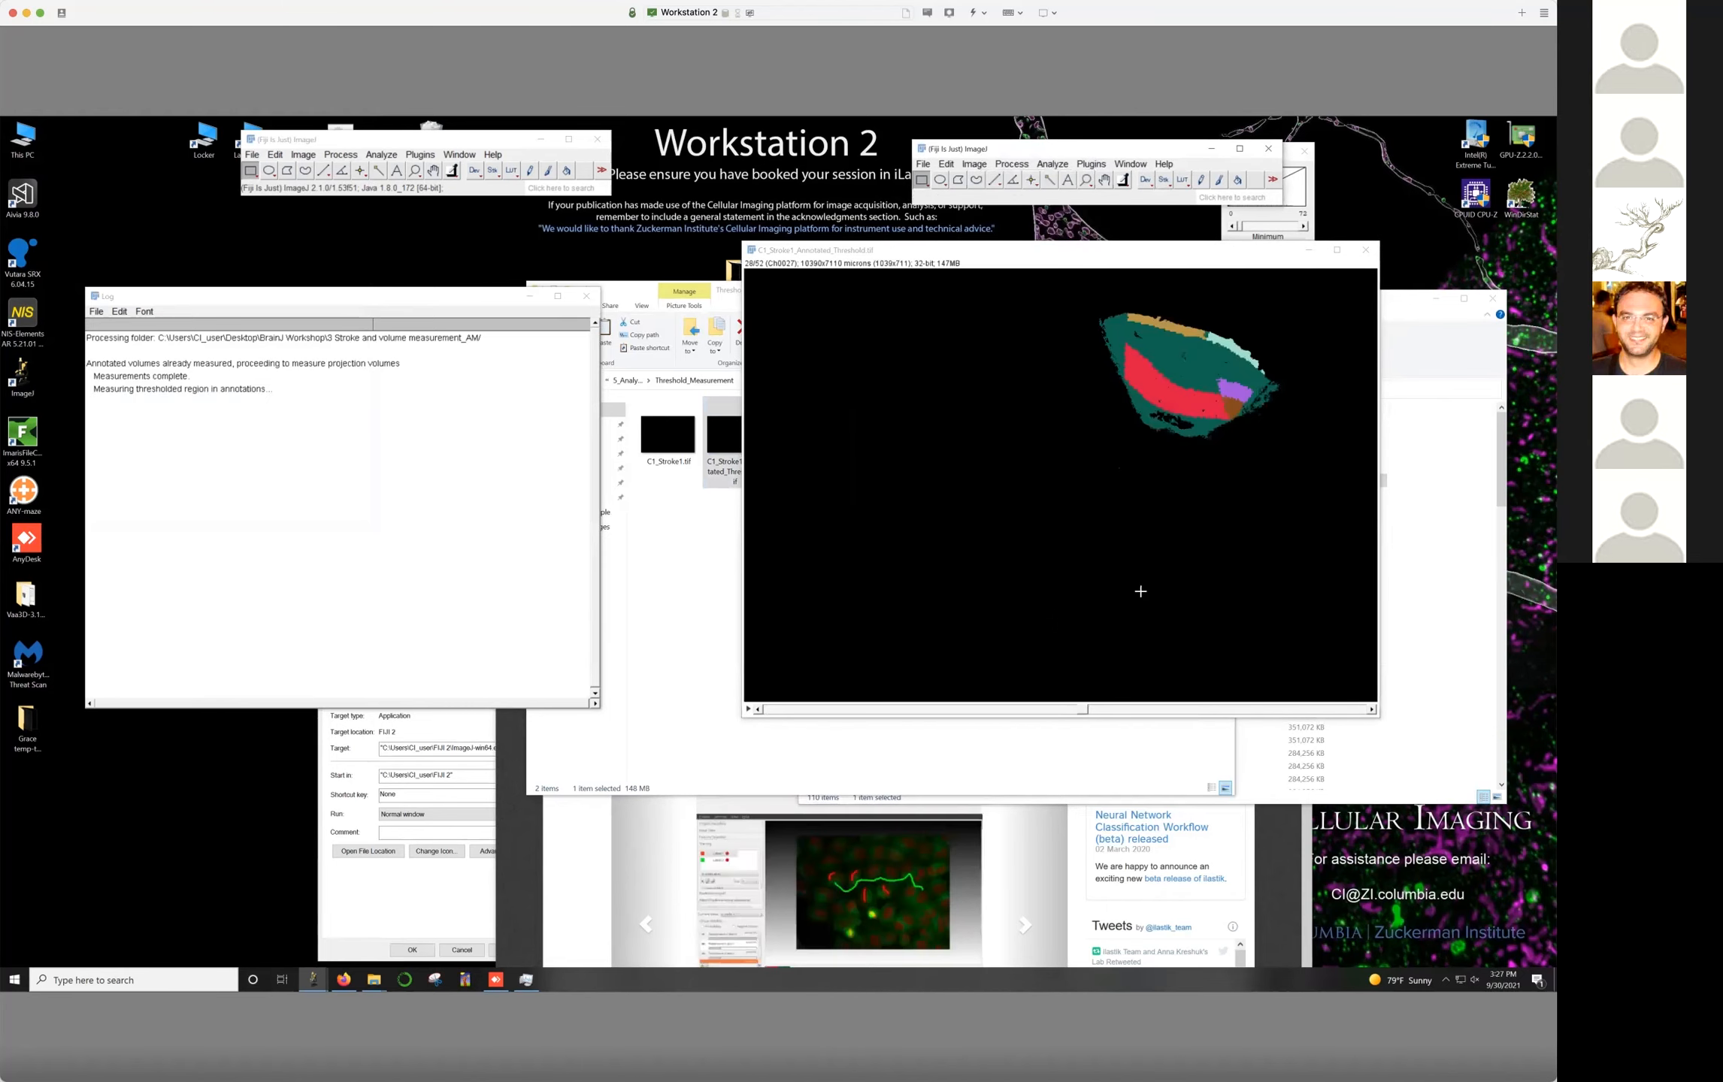
pyautogui.moveTo(1082, 711); pyautogui.dragTo(1167, 712)
pyautogui.moveTo(885, 719); pyautogui.dragTo(1173, 710)
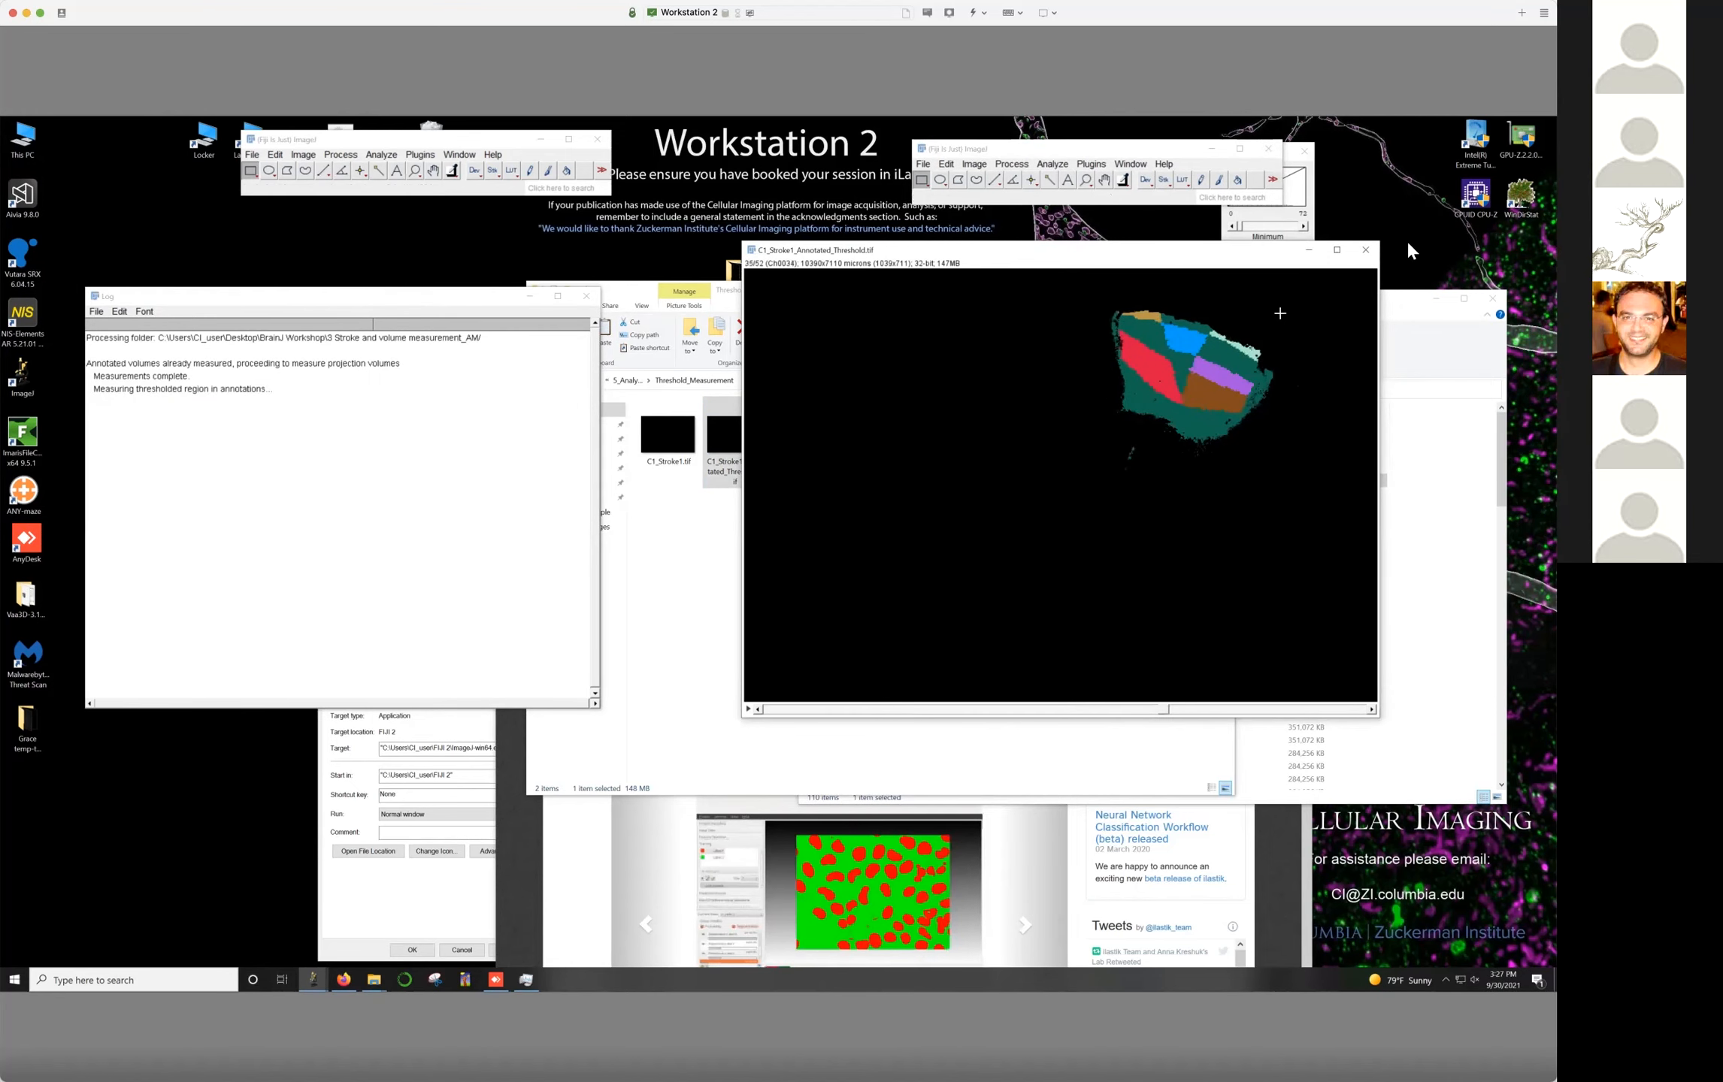
pyautogui.click(1371, 253)
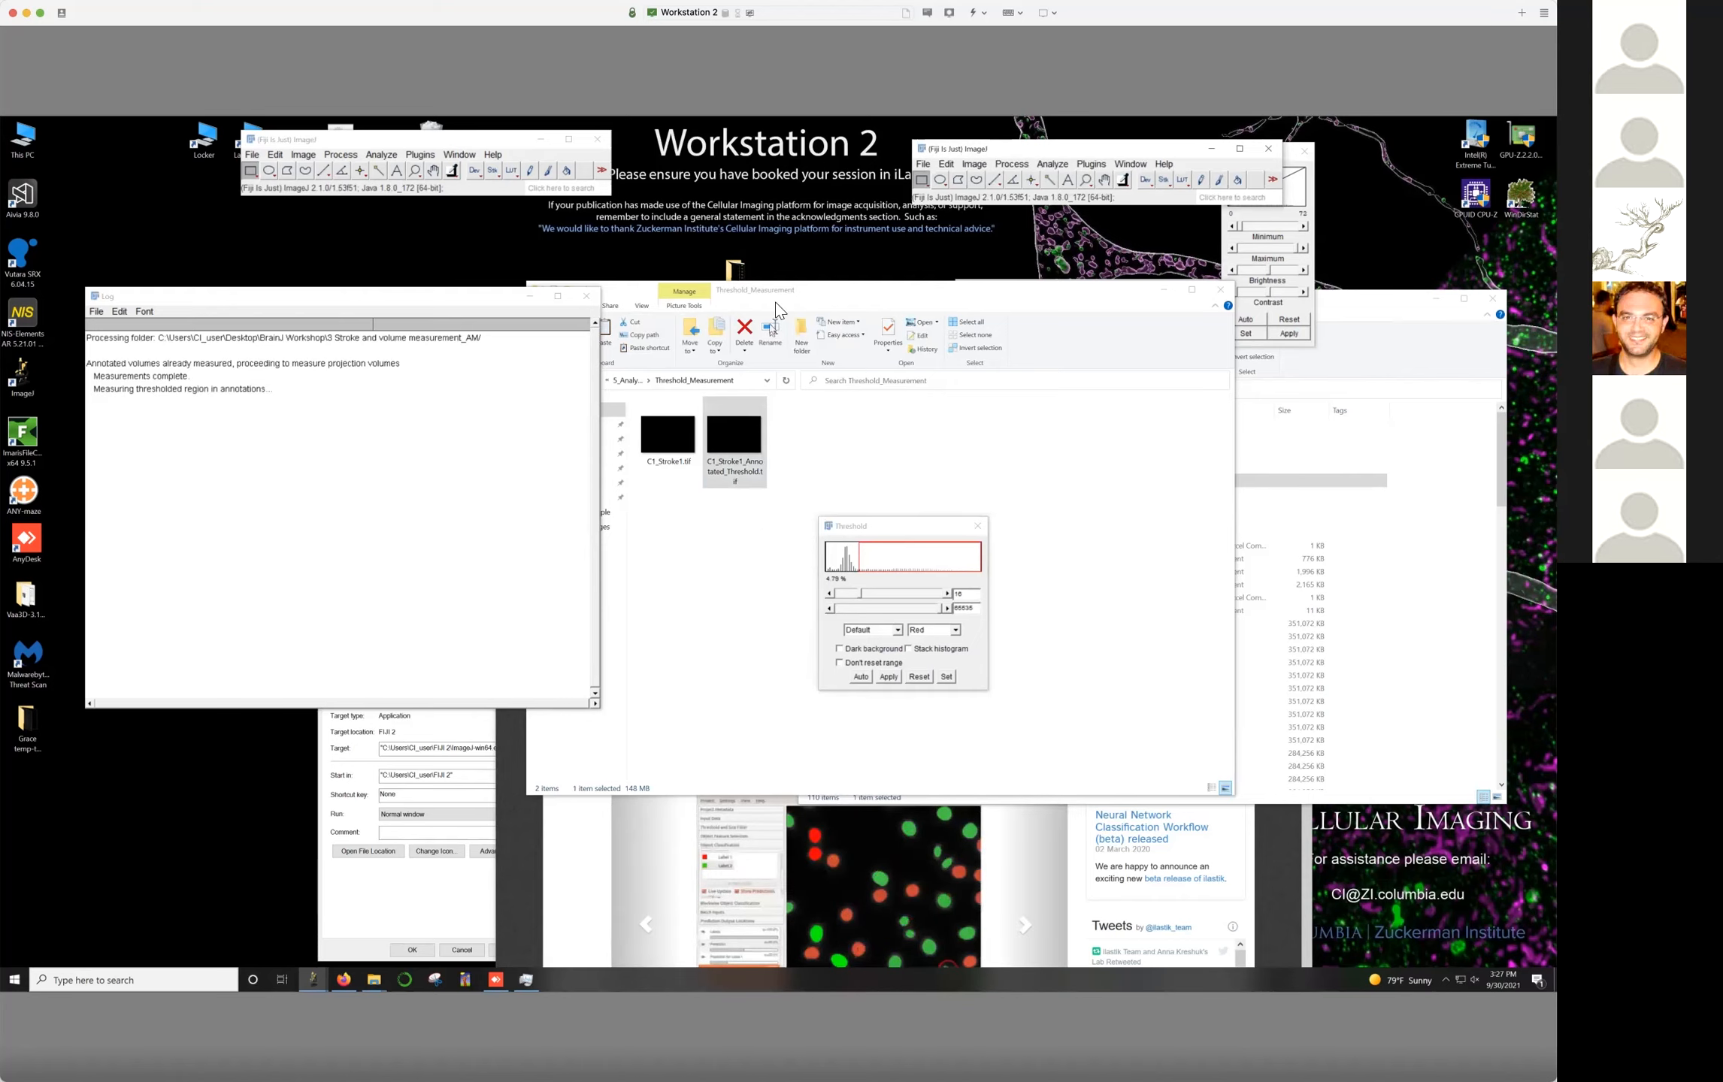
# Move the Threshold_Measurement window aside and open the 3_Registered_Sections folder of brain NY162 inside BrainJ Workshop's 4 GRIN lens_IR folder
pyautogui.moveTo(796, 299); pyautogui.dragTo(857, 316)
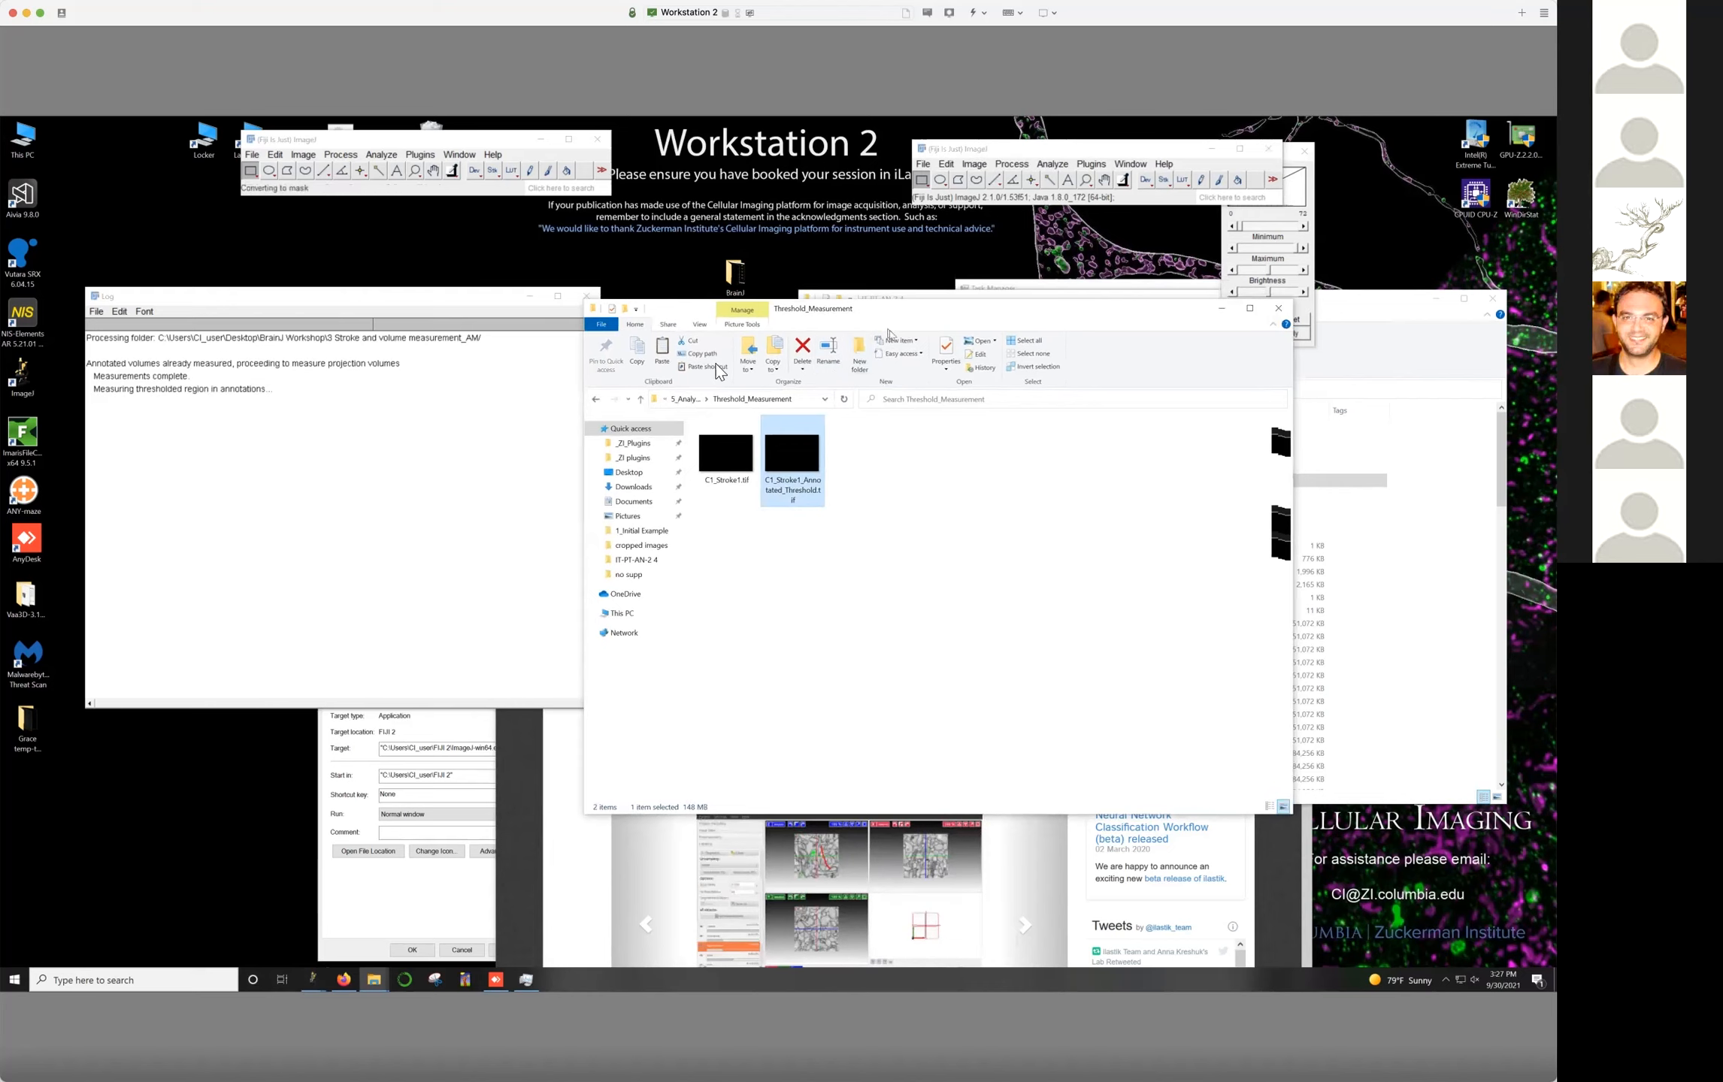
pyautogui.moveTo(992, 305); pyautogui.dragTo(374, 423)
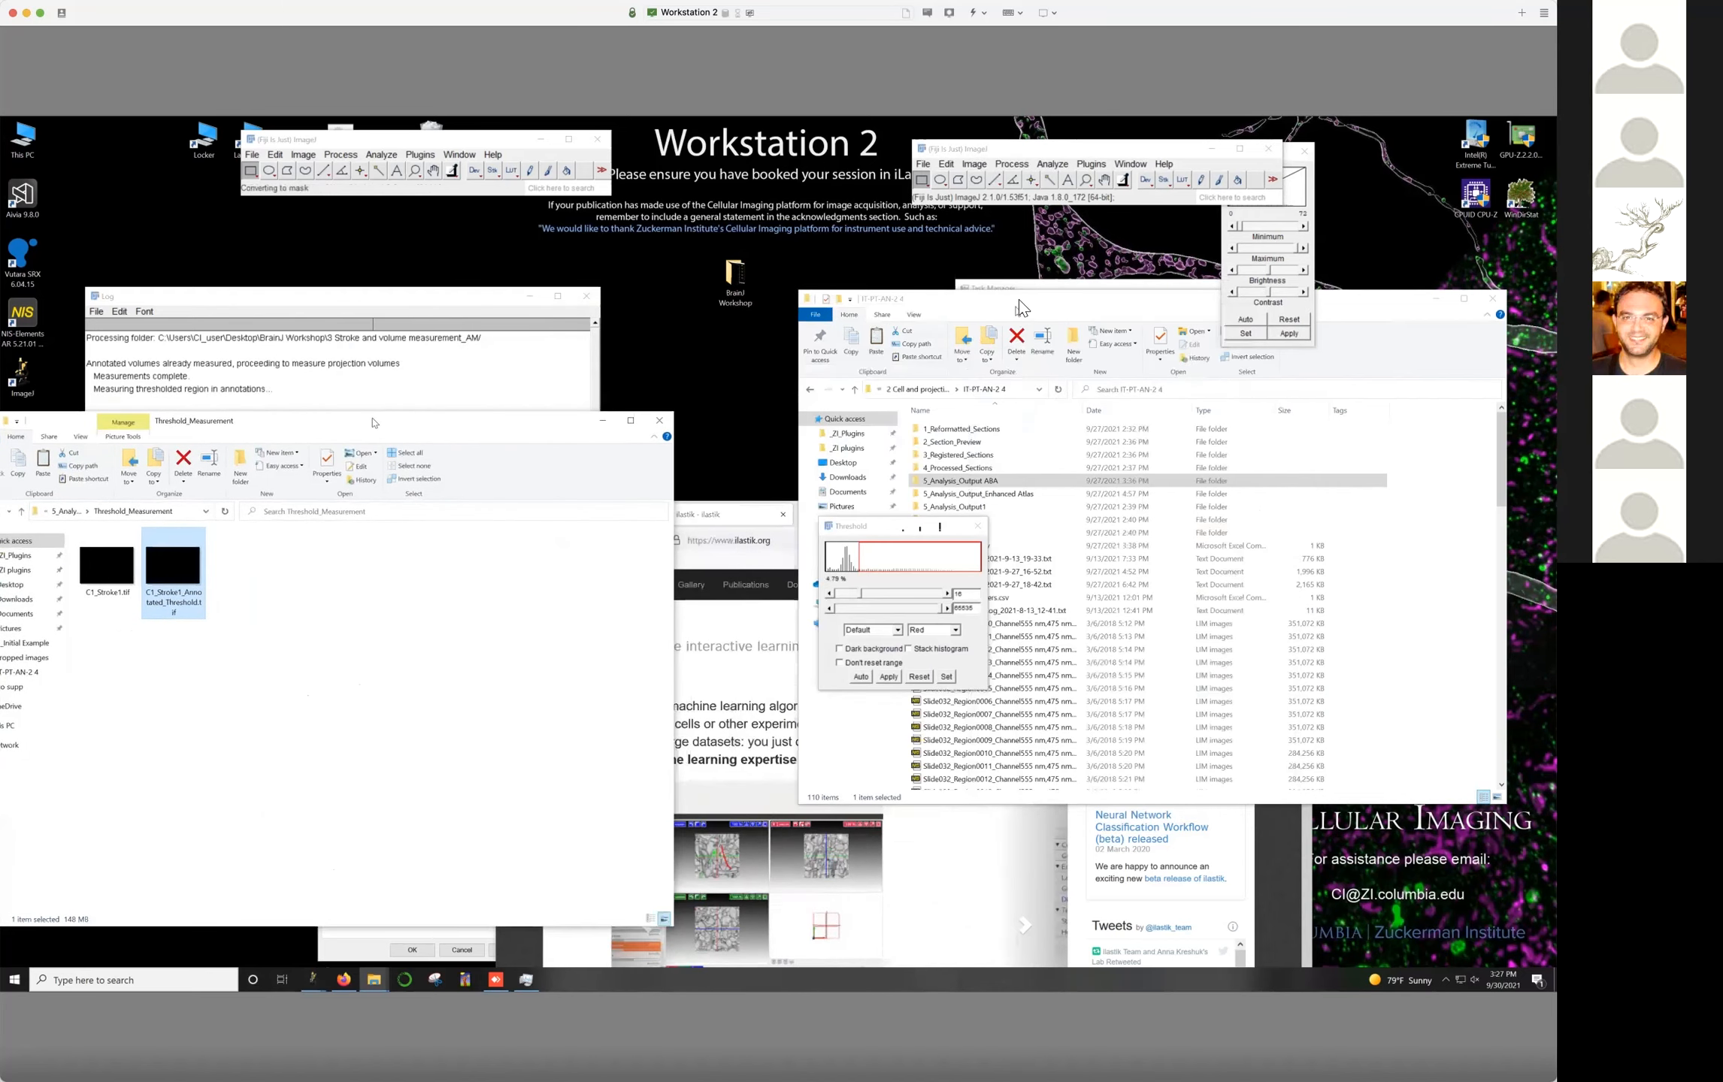
pyautogui.click(814, 396)
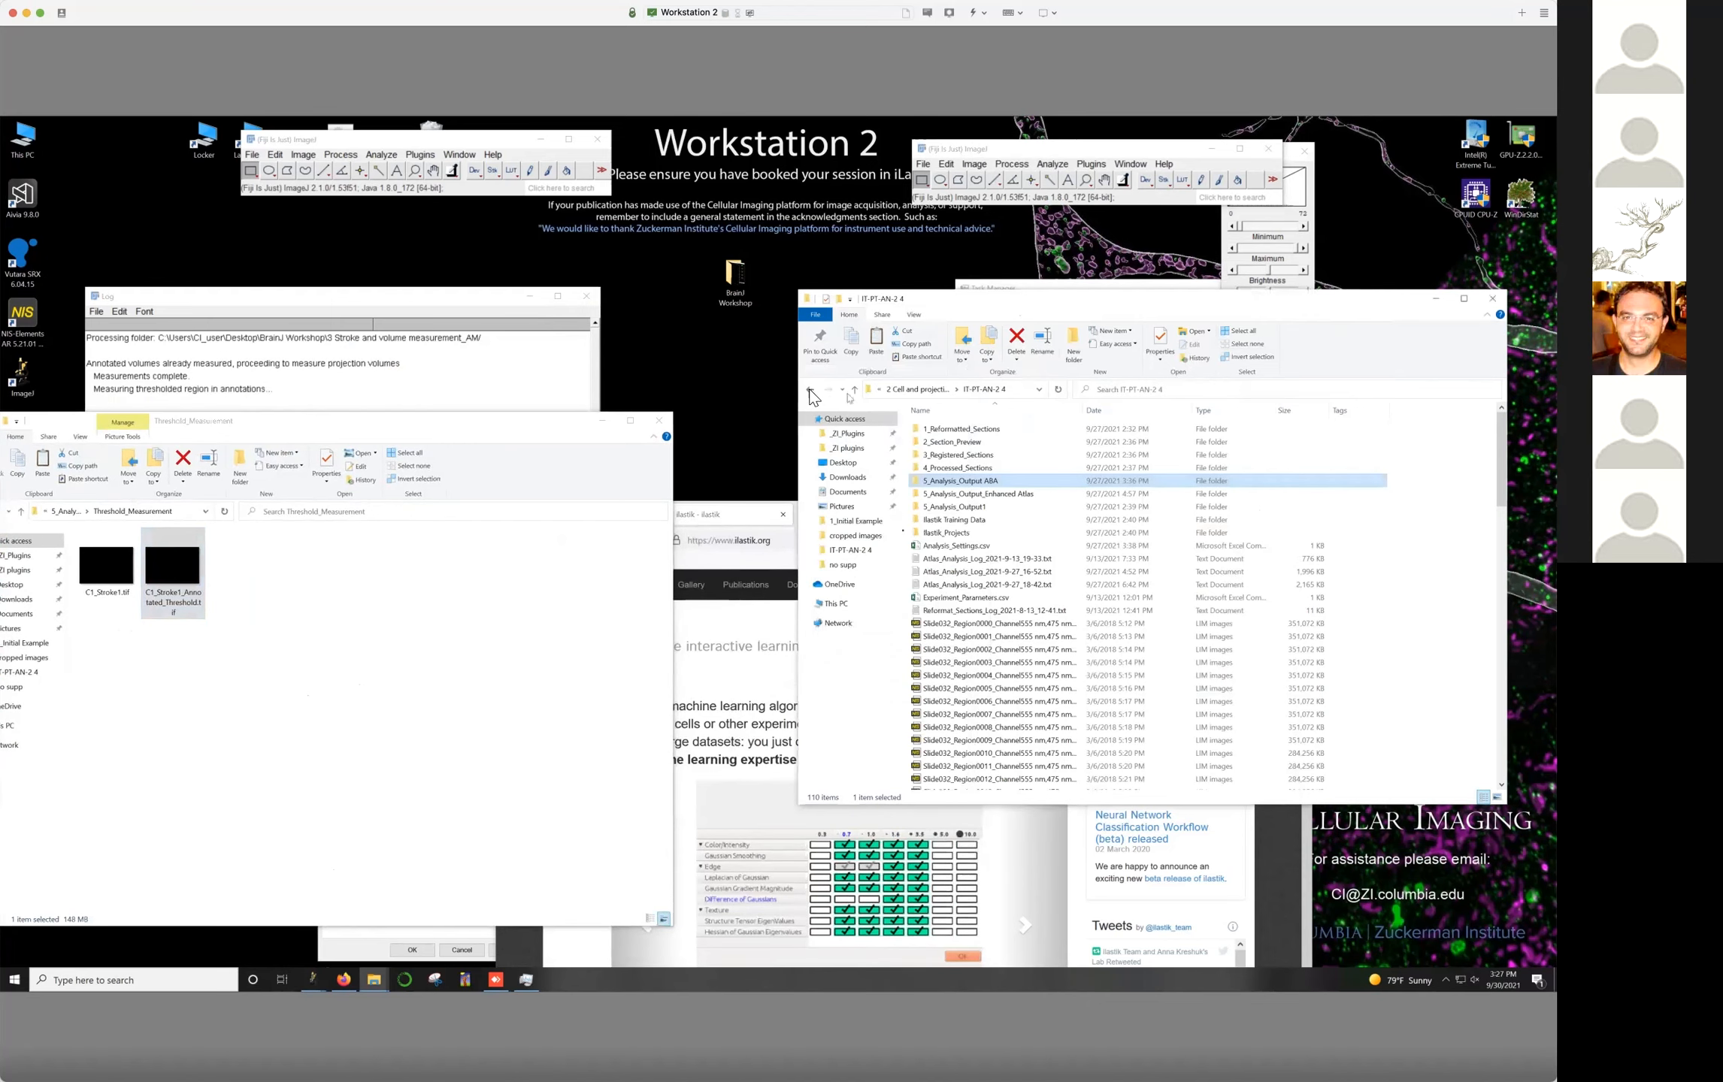
pyautogui.click(811, 390)
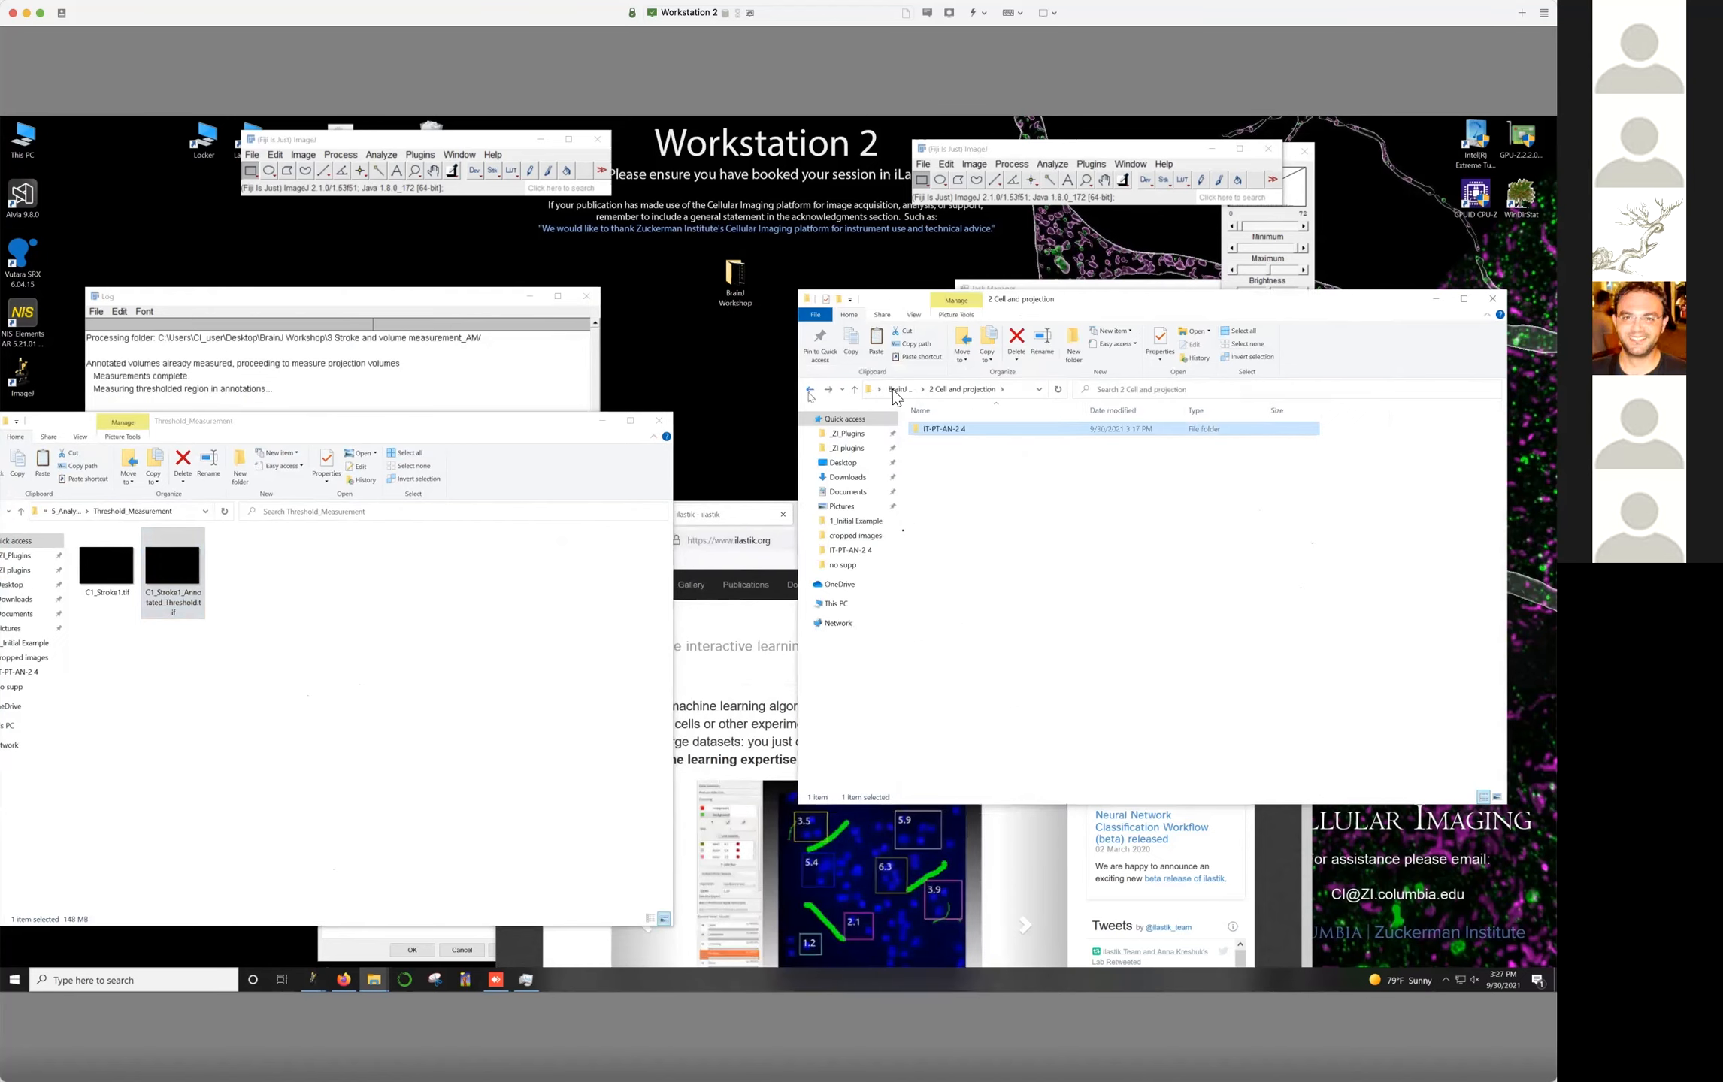
pyautogui.click(899, 390)
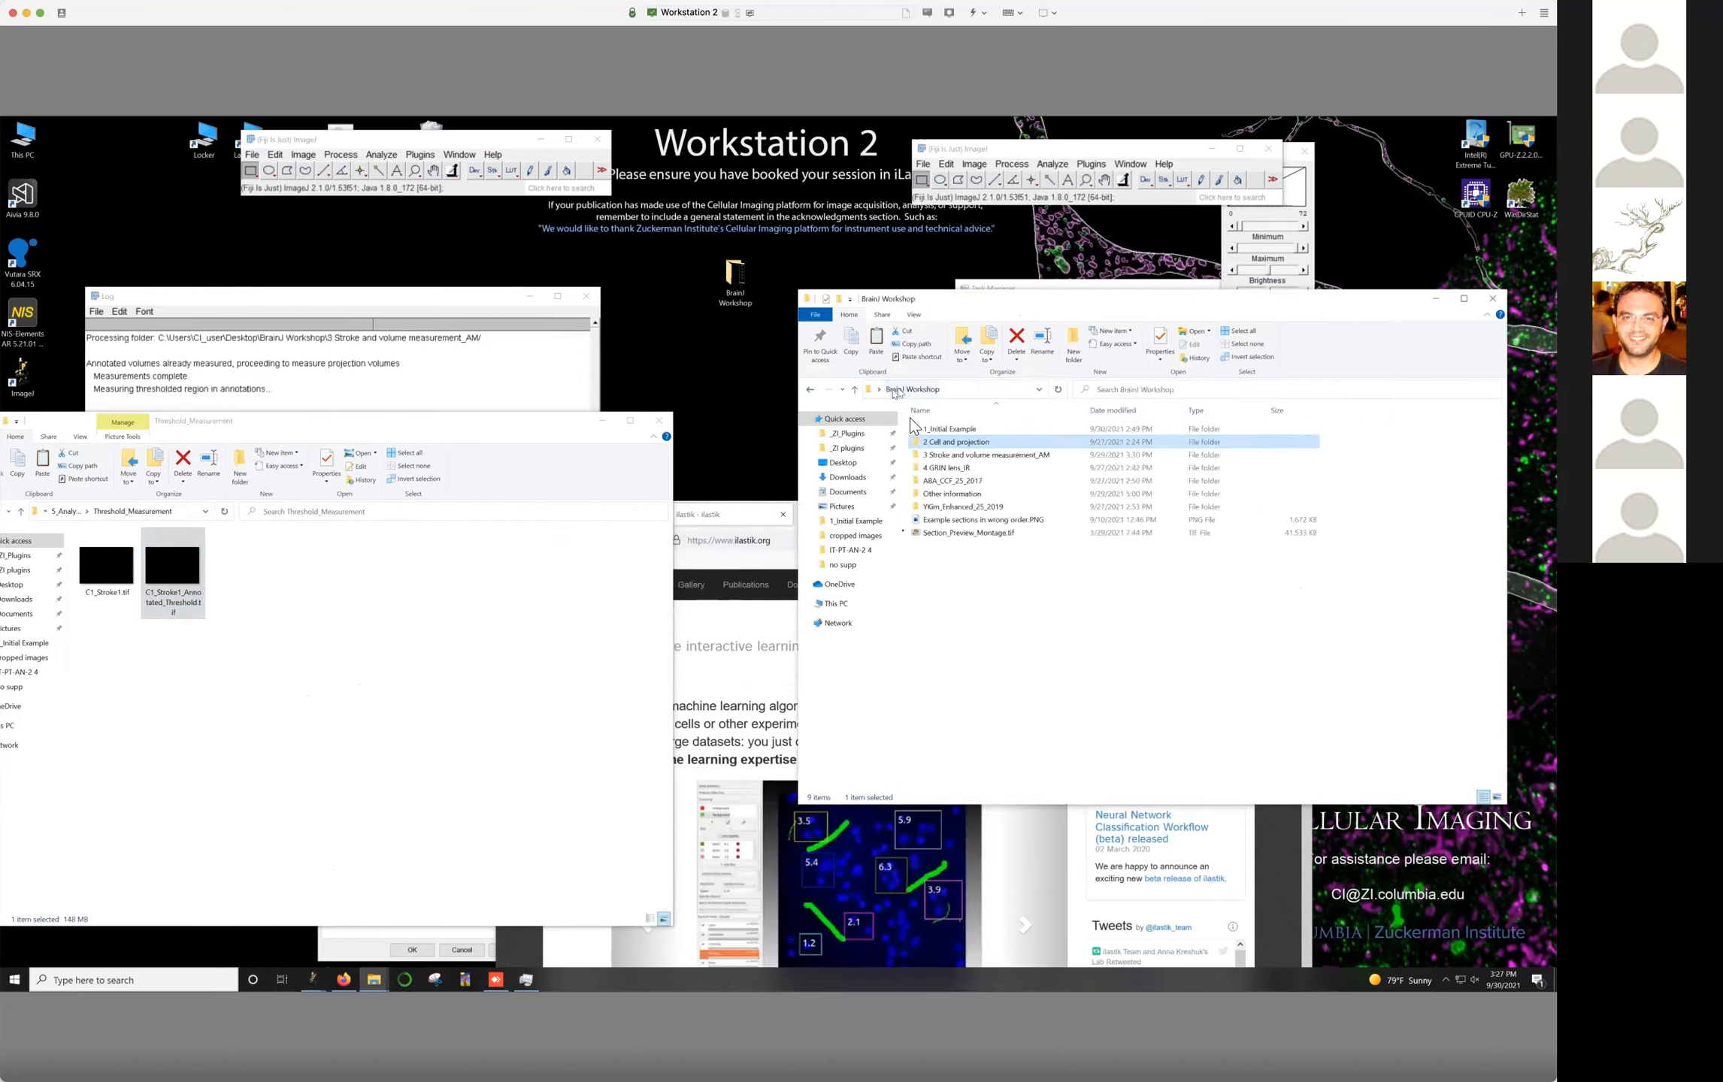
pyautogui.doubleClick(939, 469)
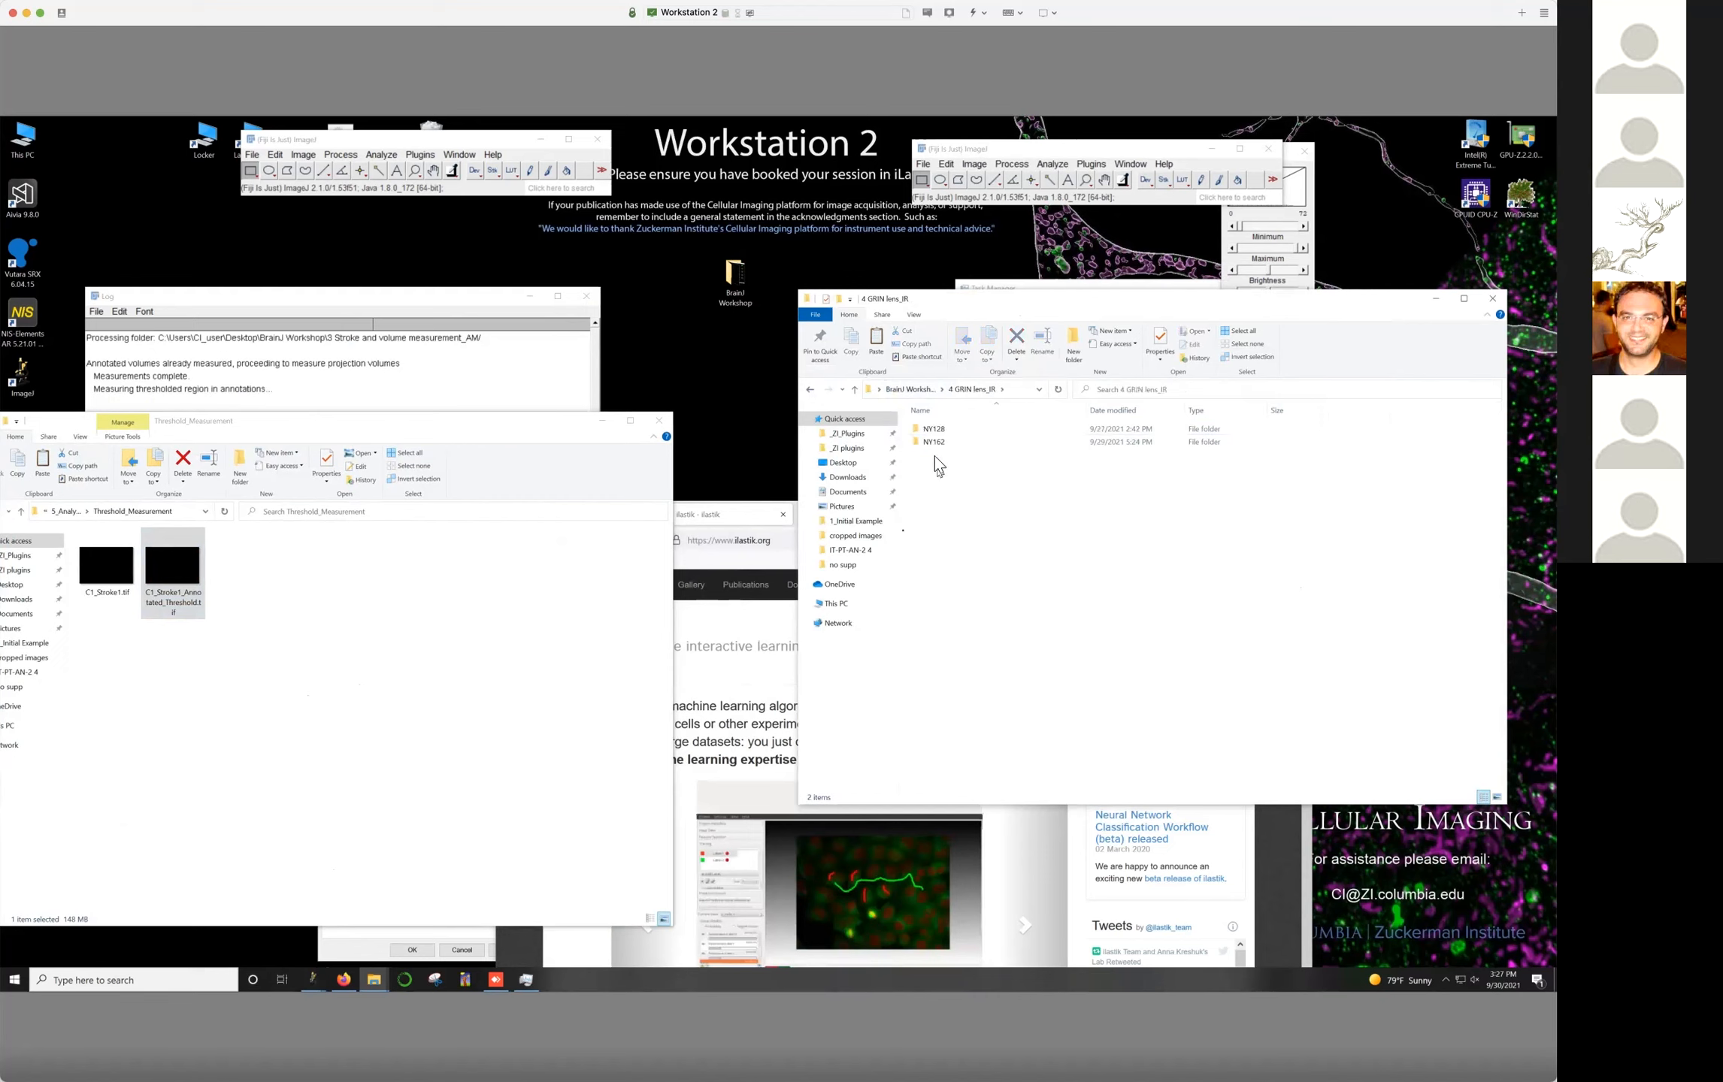
pyautogui.doubleClick(934, 442)
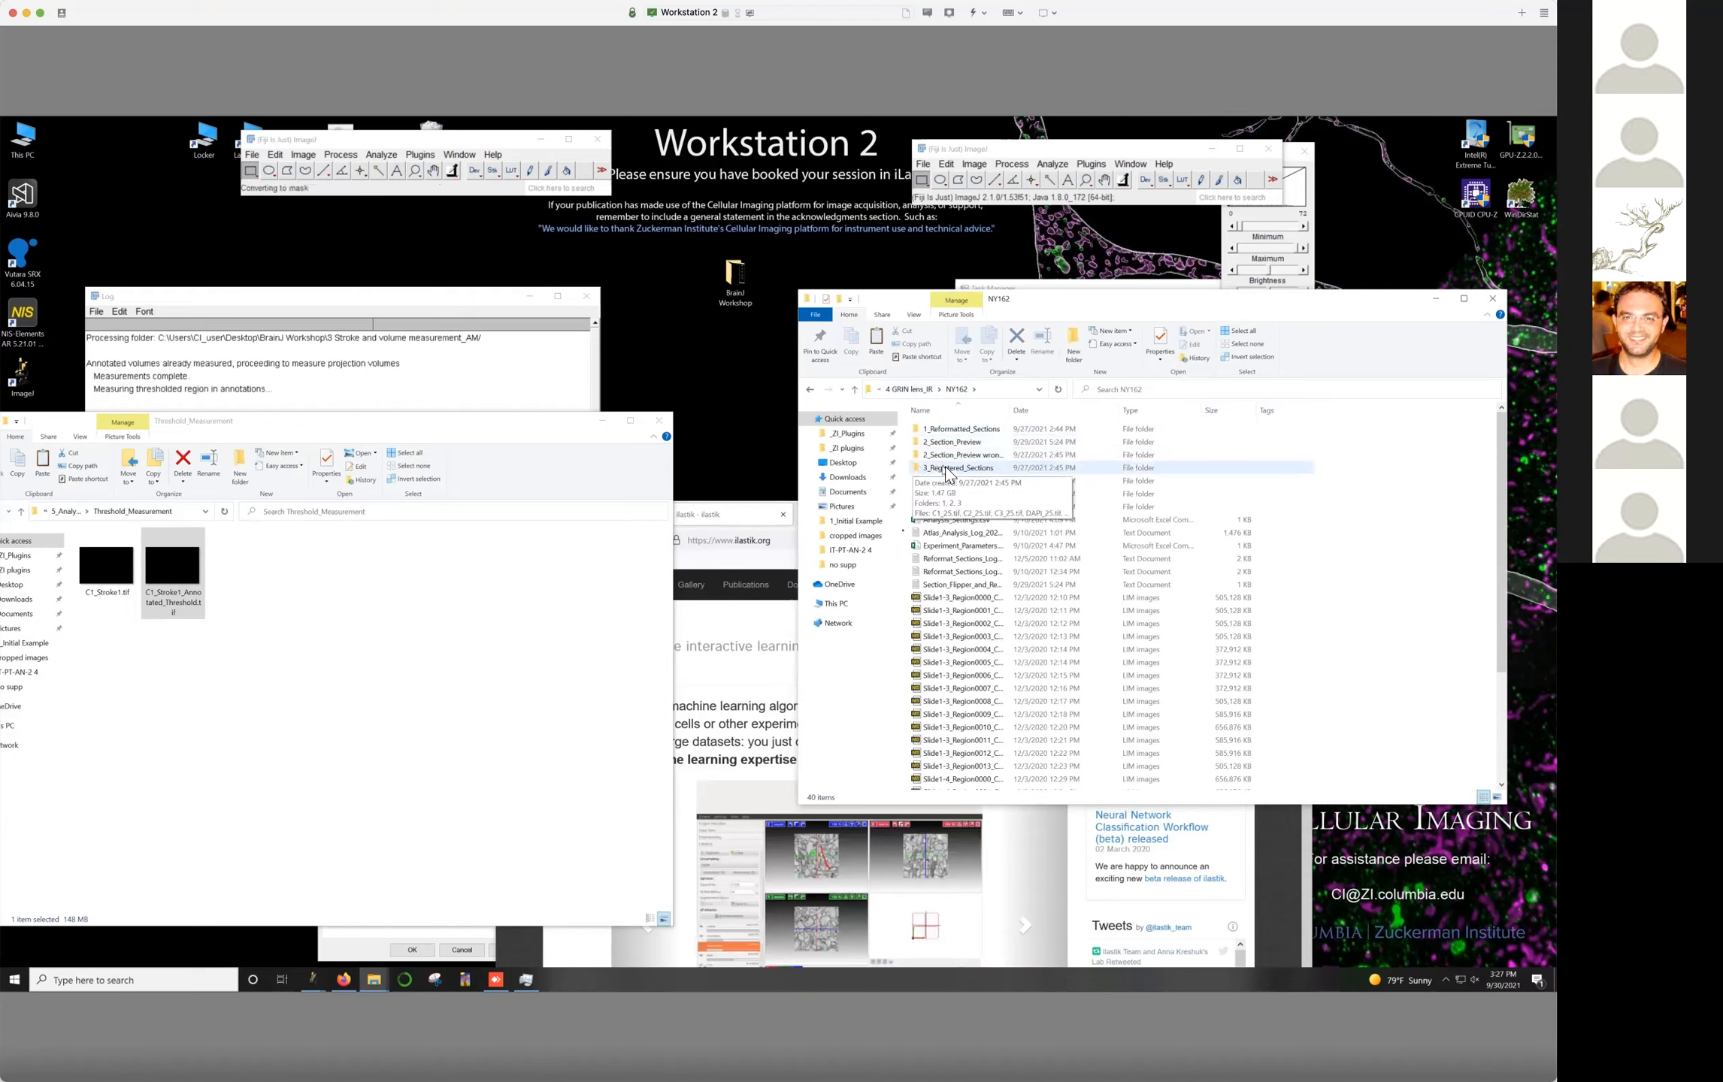
pyautogui.doubleClick(946, 469)
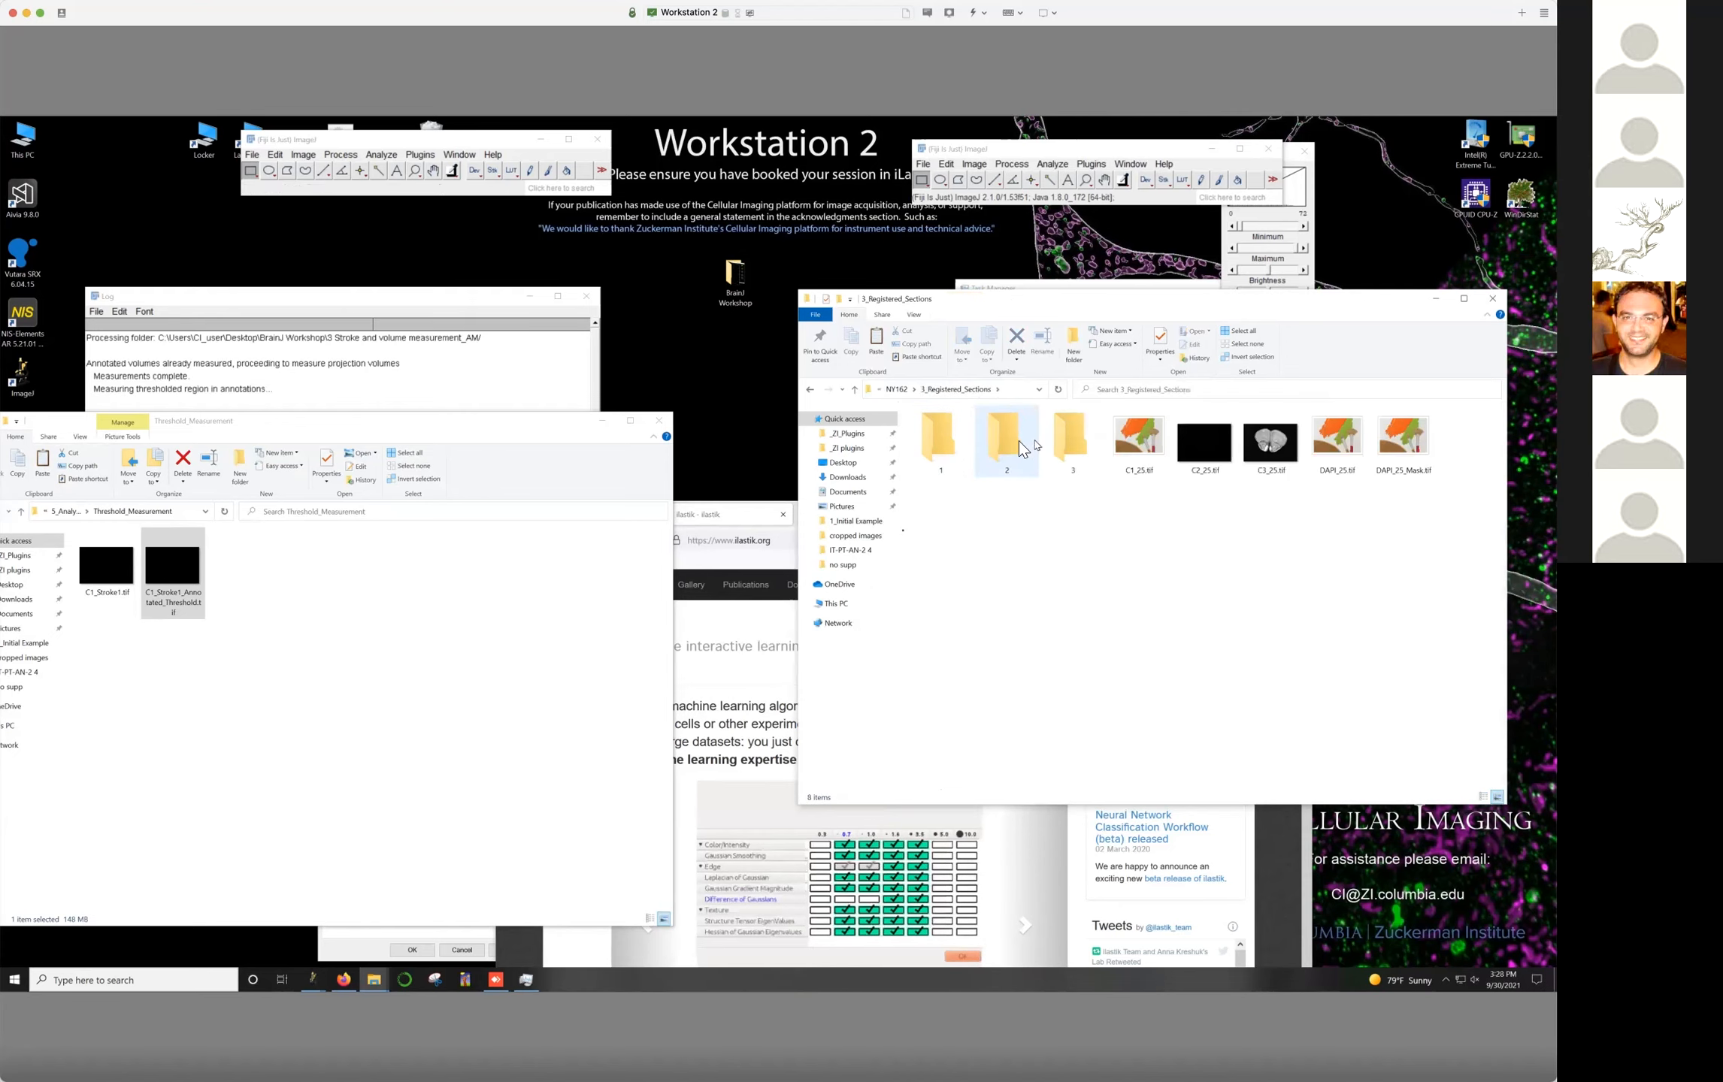
# Open registered-section folder 2 as a stack in the second Fiji instance, reduce its zoom to 16.7%, and go to section 9
pyautogui.moveTo(1008, 451); pyautogui.dragTo(1045, 201)
pyautogui.click(924, 510)
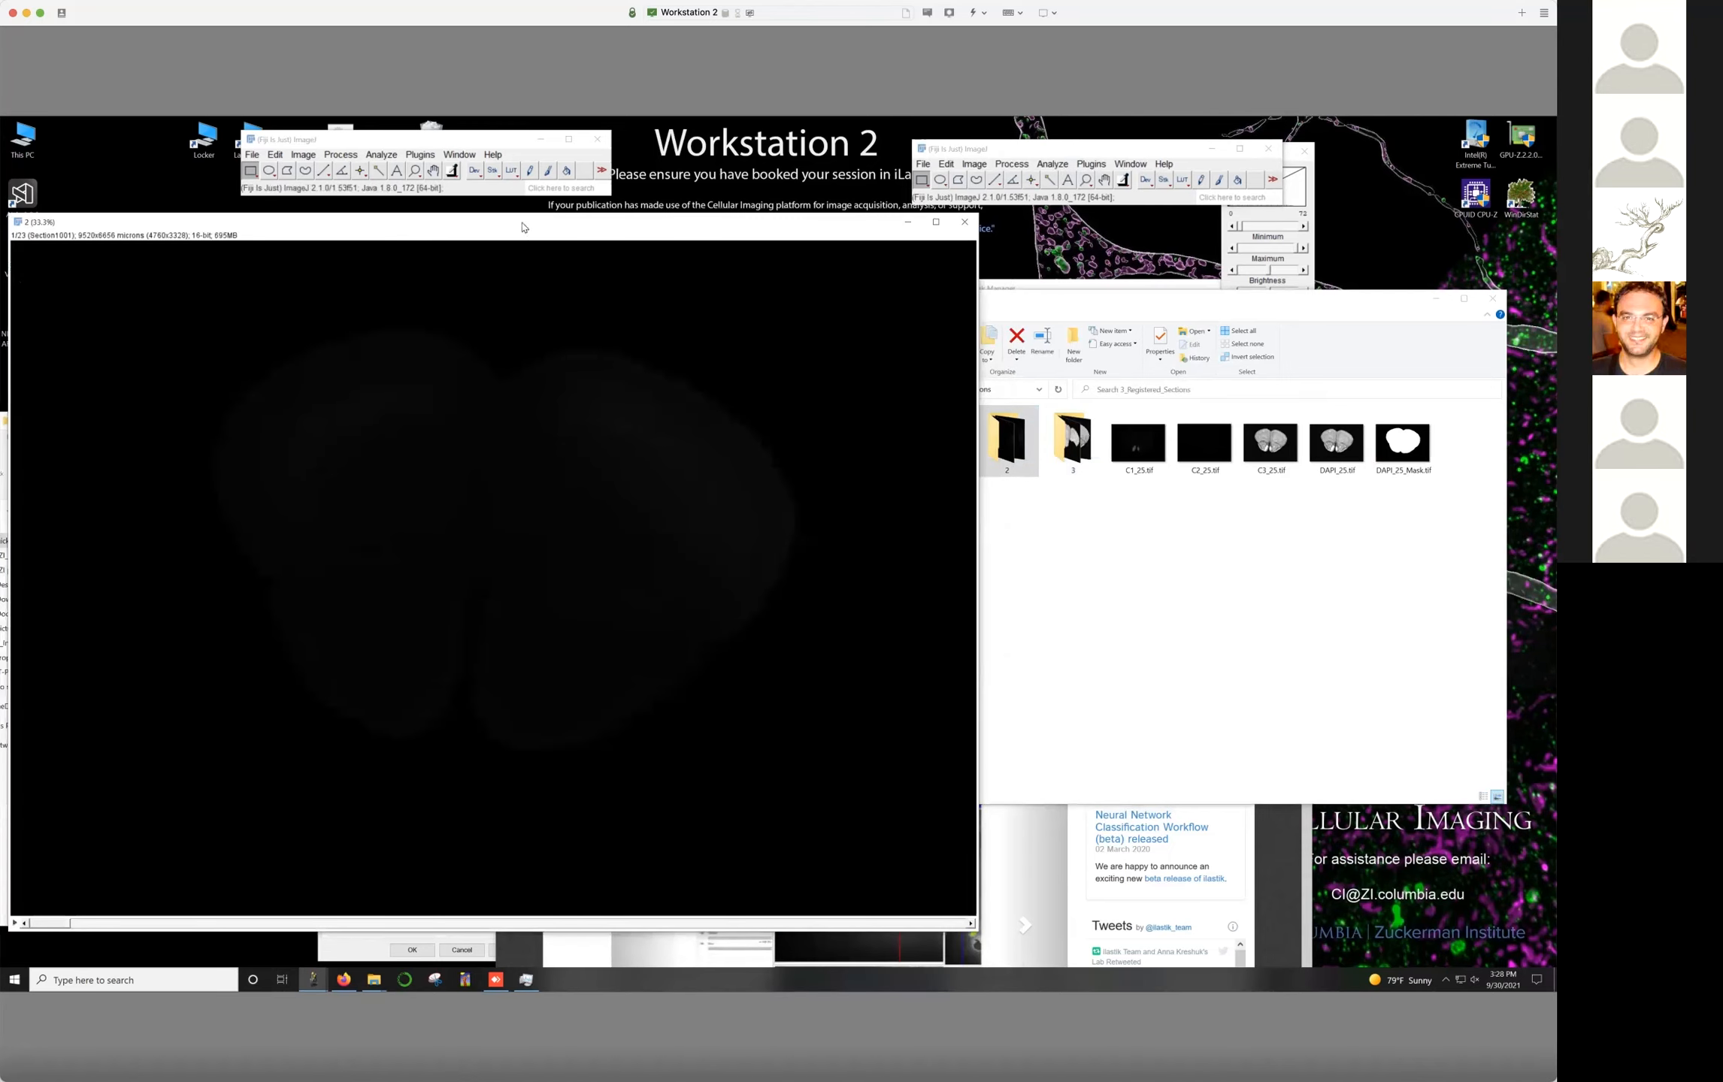
pyautogui.moveTo(524, 227); pyautogui.dragTo(904, 182)
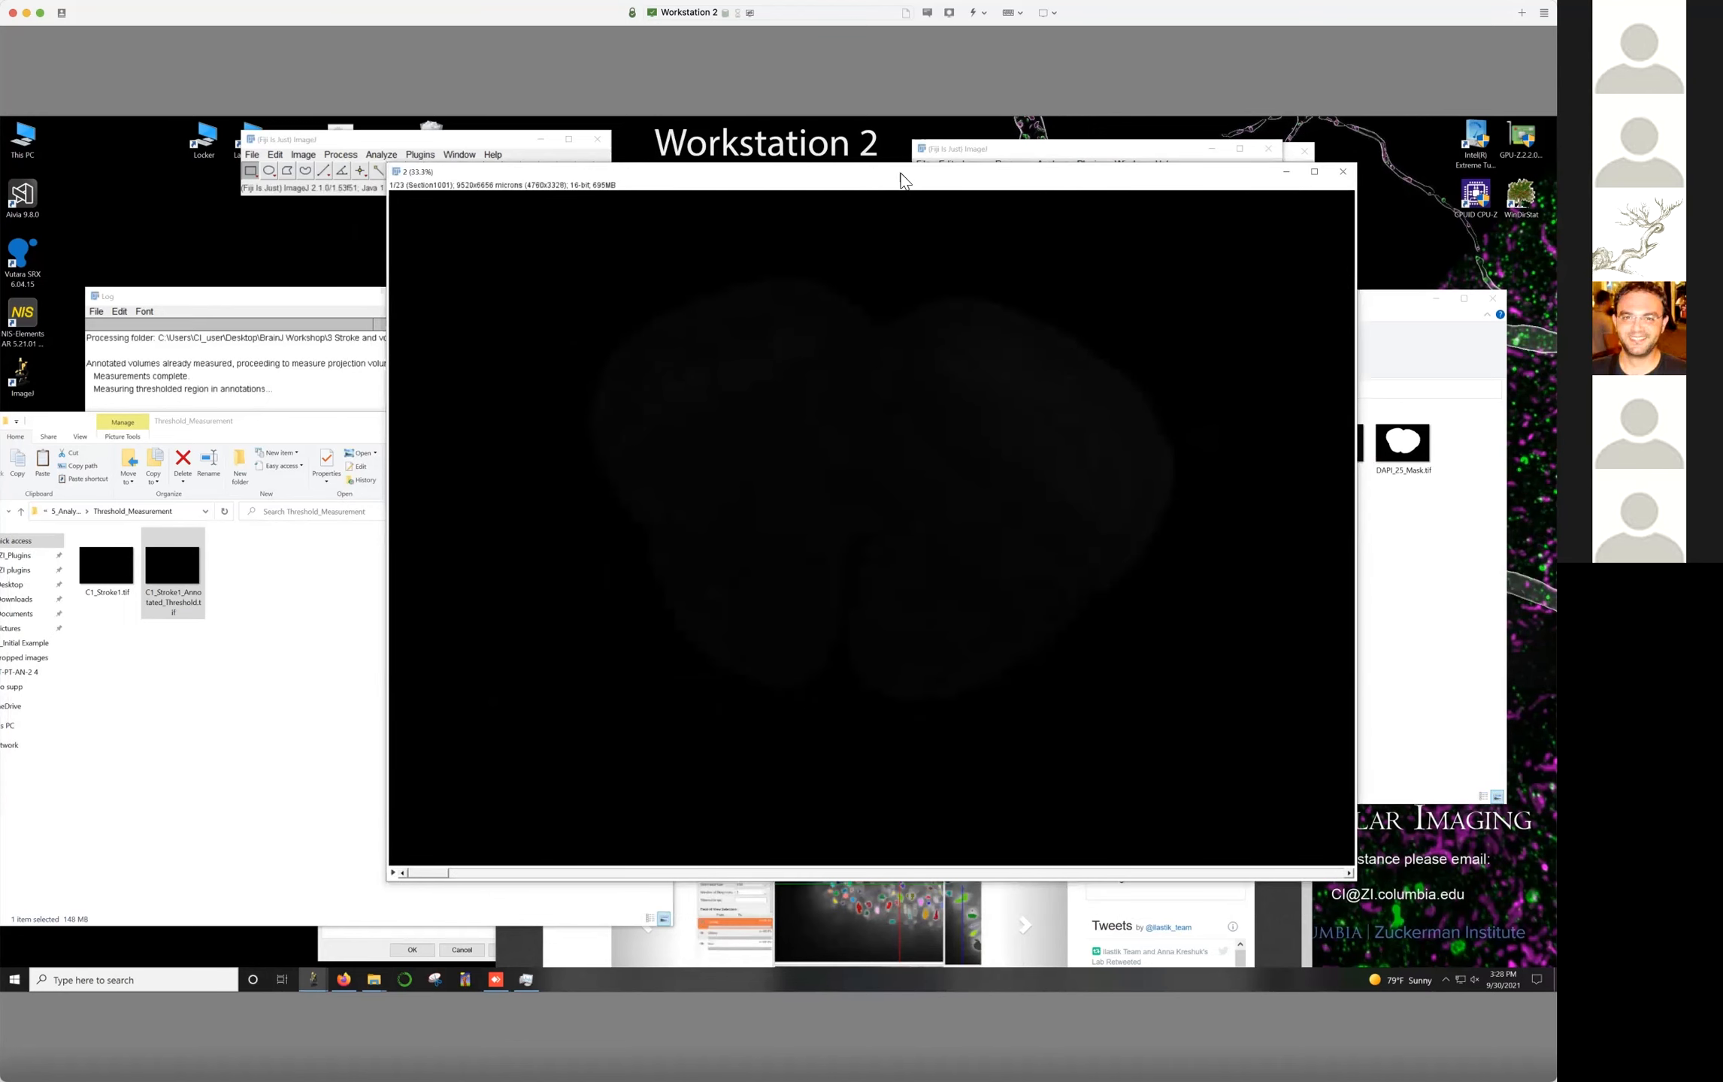
pyautogui.press('-')
pyautogui.moveTo(428, 536); pyautogui.dragTo(581, 534)
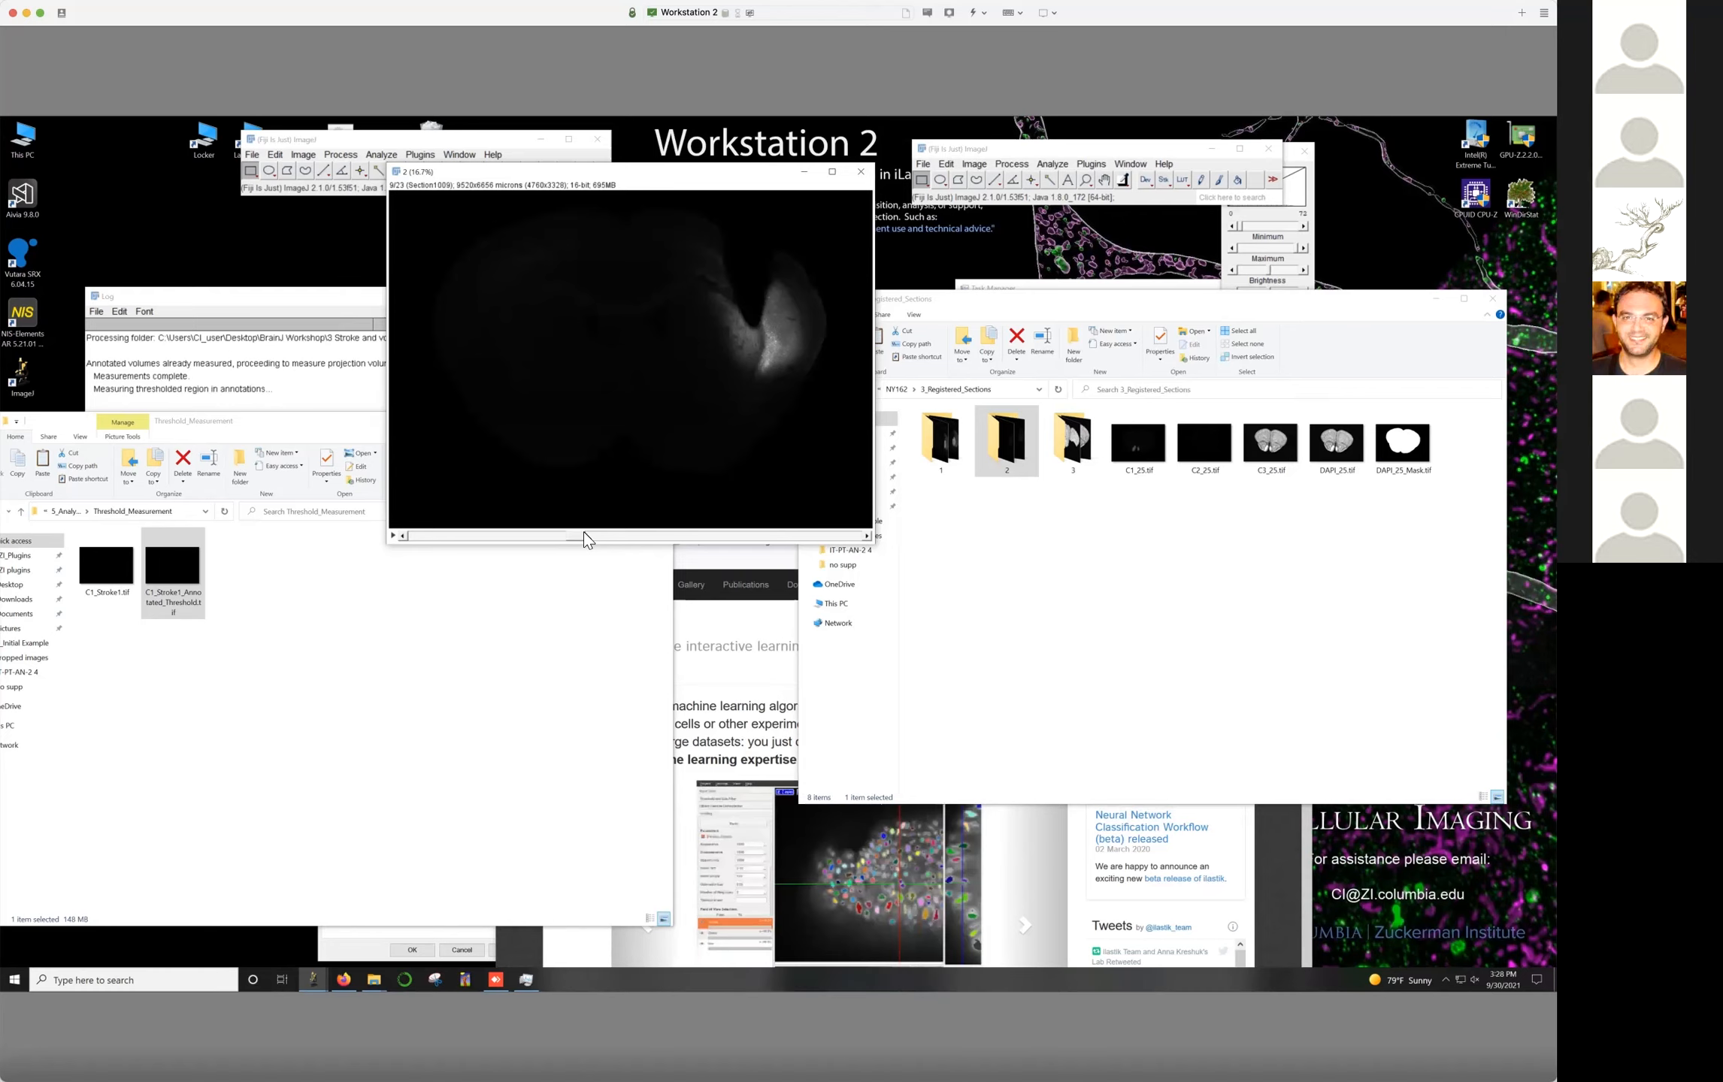
# Brighten section 9 by lowering the maximum display value in Brightness/Contrast
pyautogui.hotkey('ctrl', 'shift', 'c')
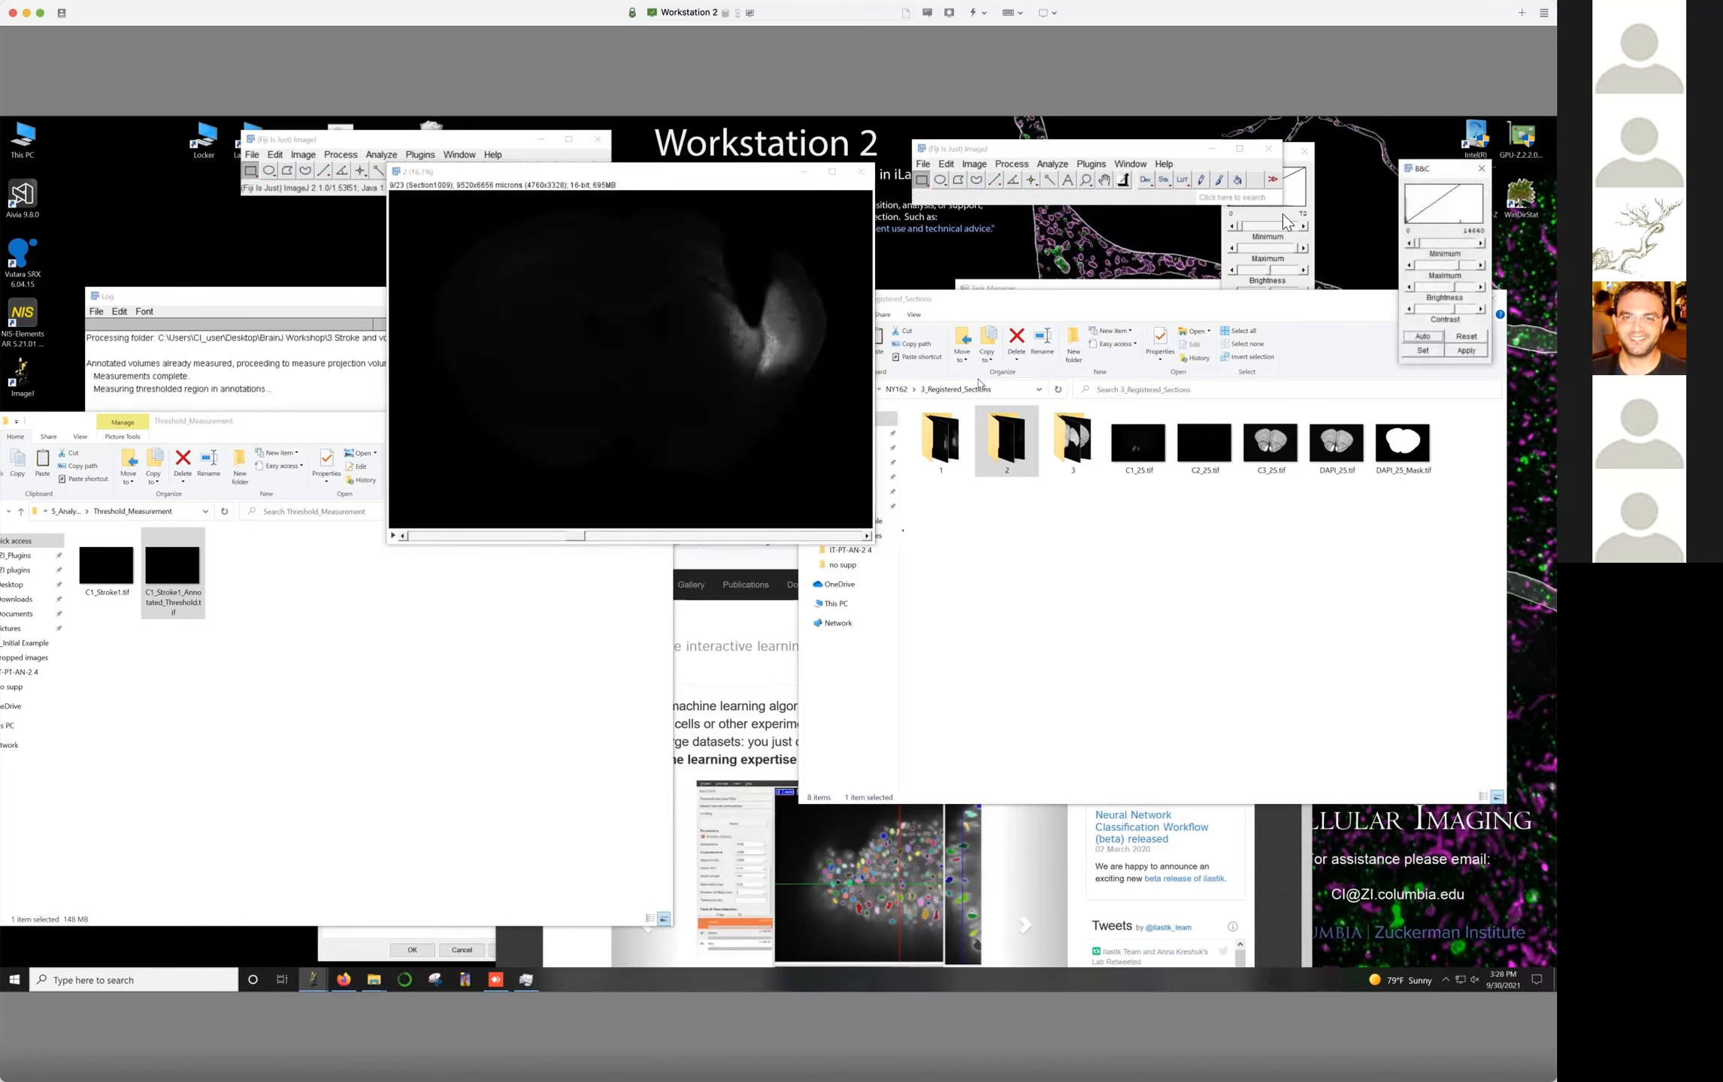
pyautogui.moveTo(1426, 169); pyautogui.dragTo(1217, 173)
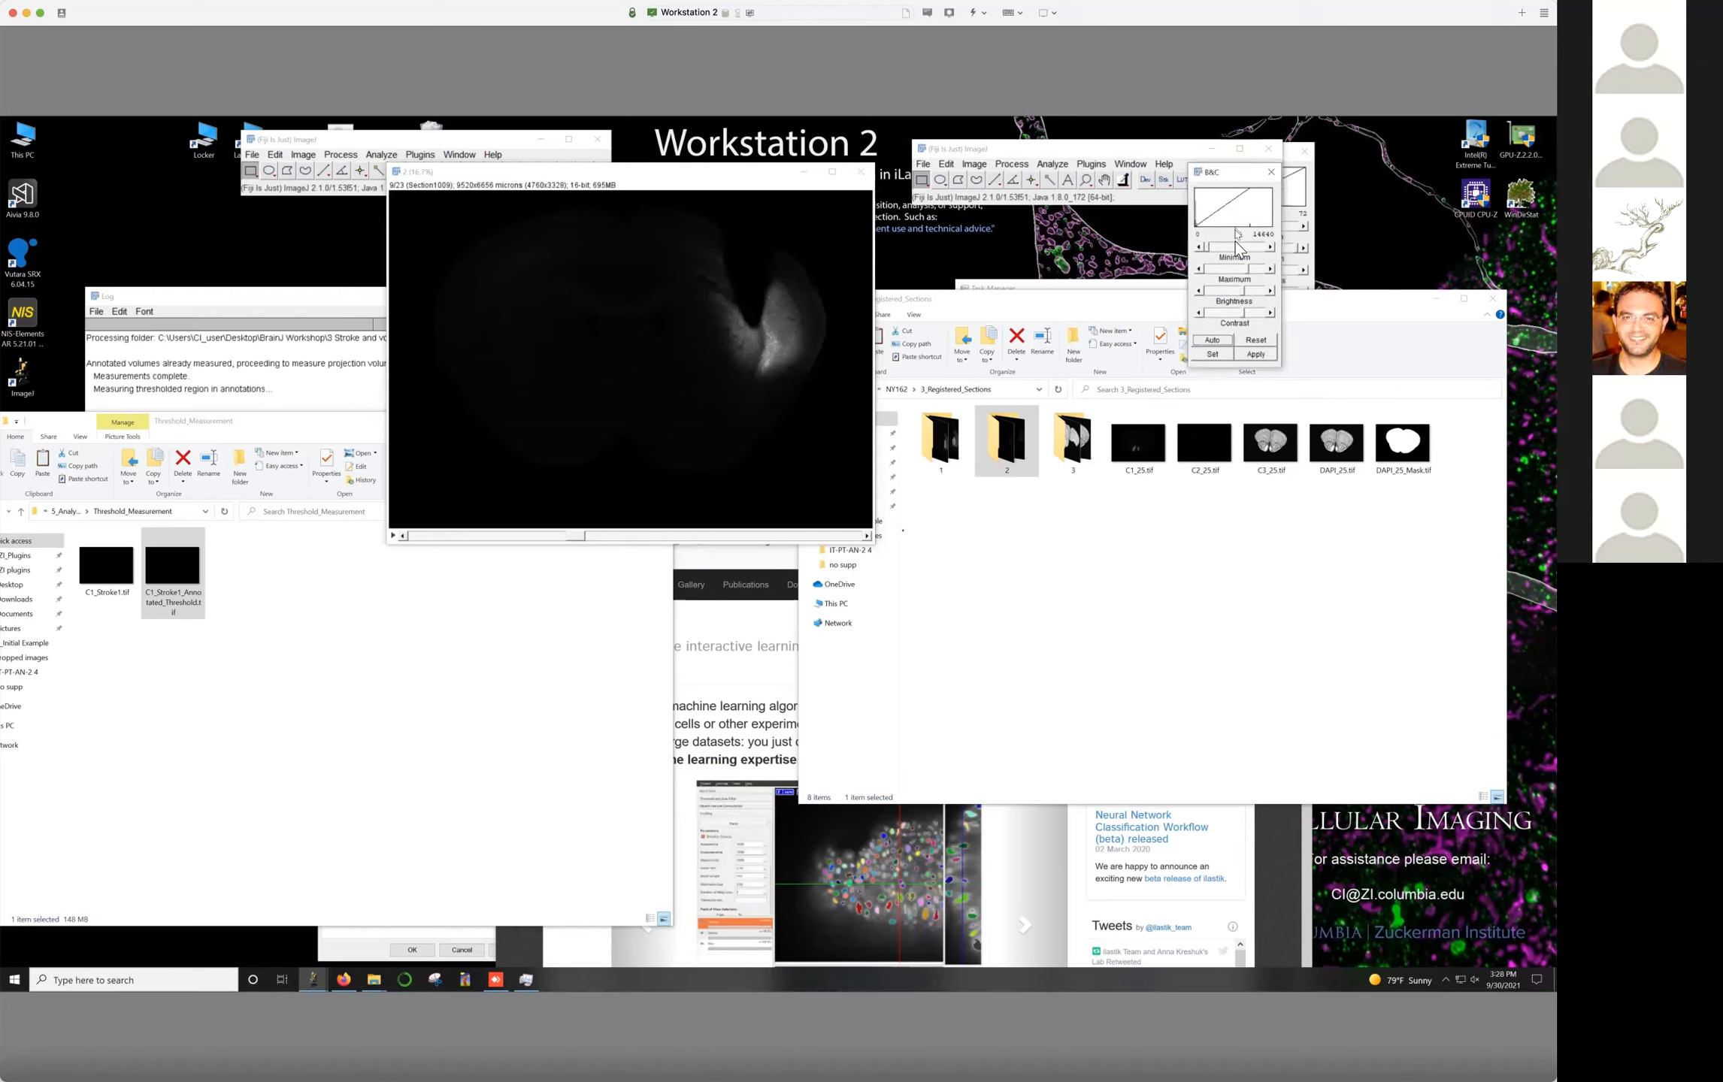
pyautogui.moveTo(1250, 269); pyautogui.dragTo(1219, 267)
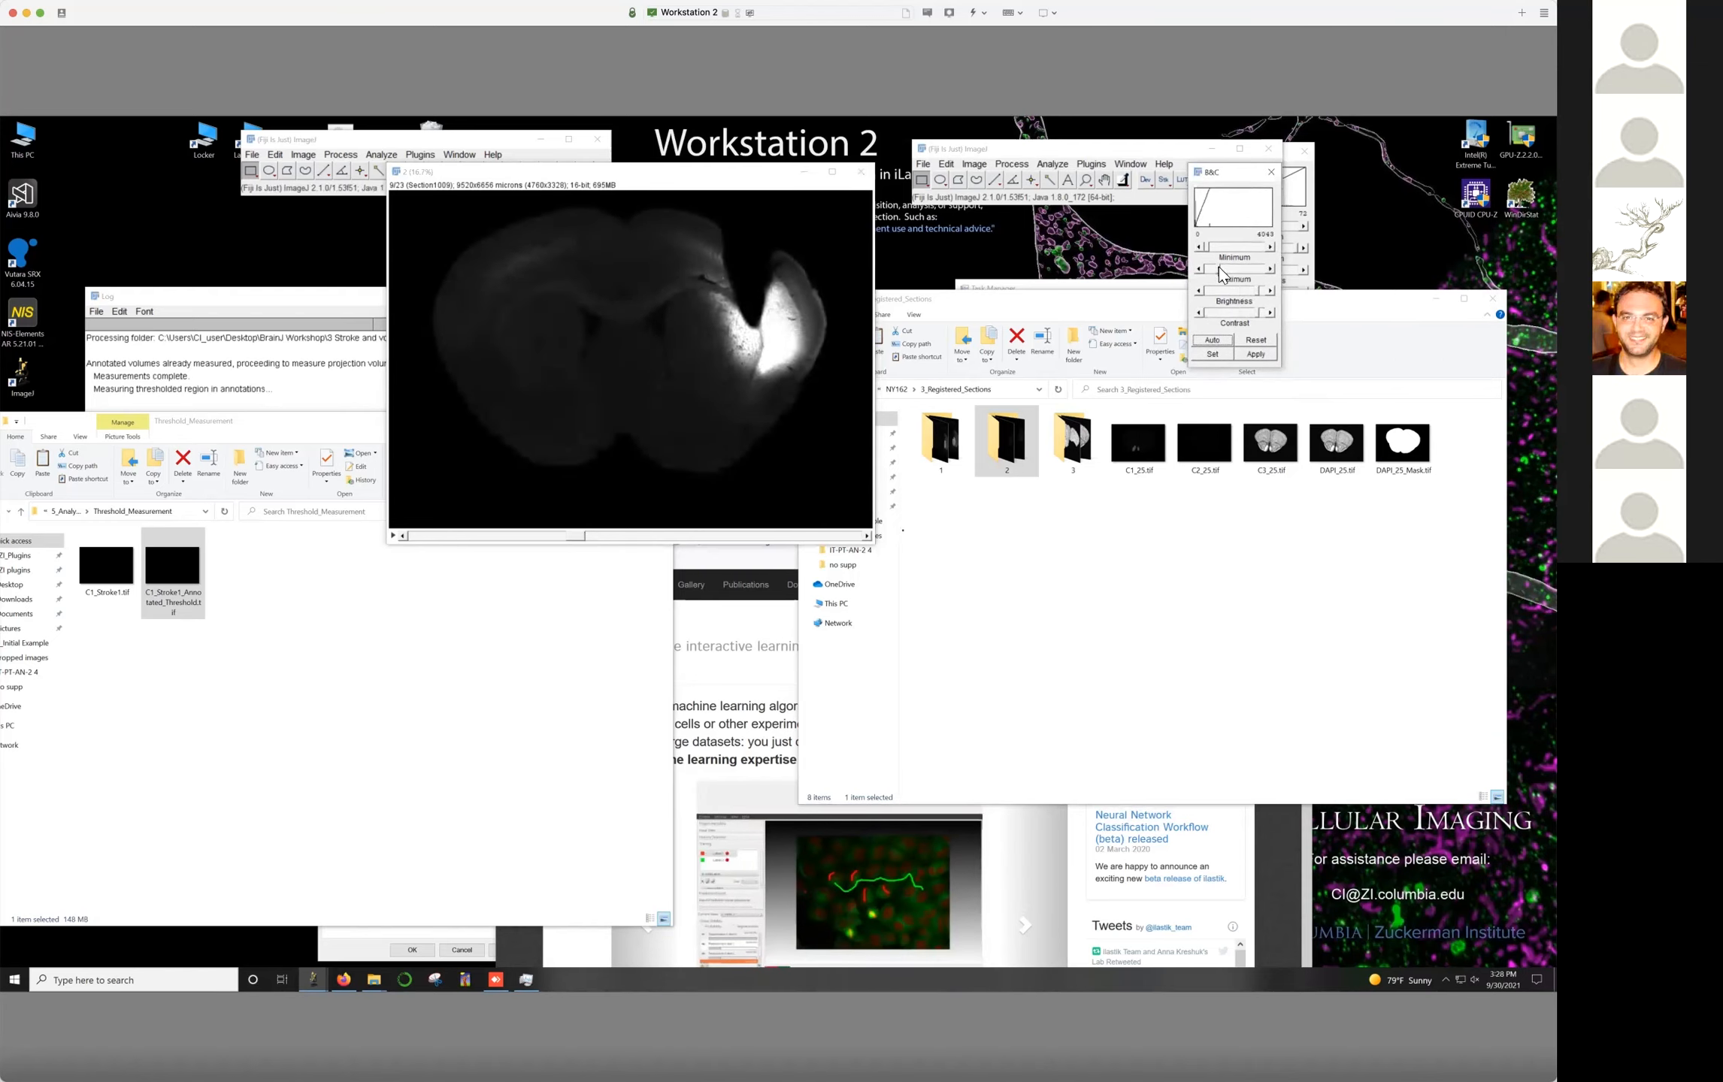
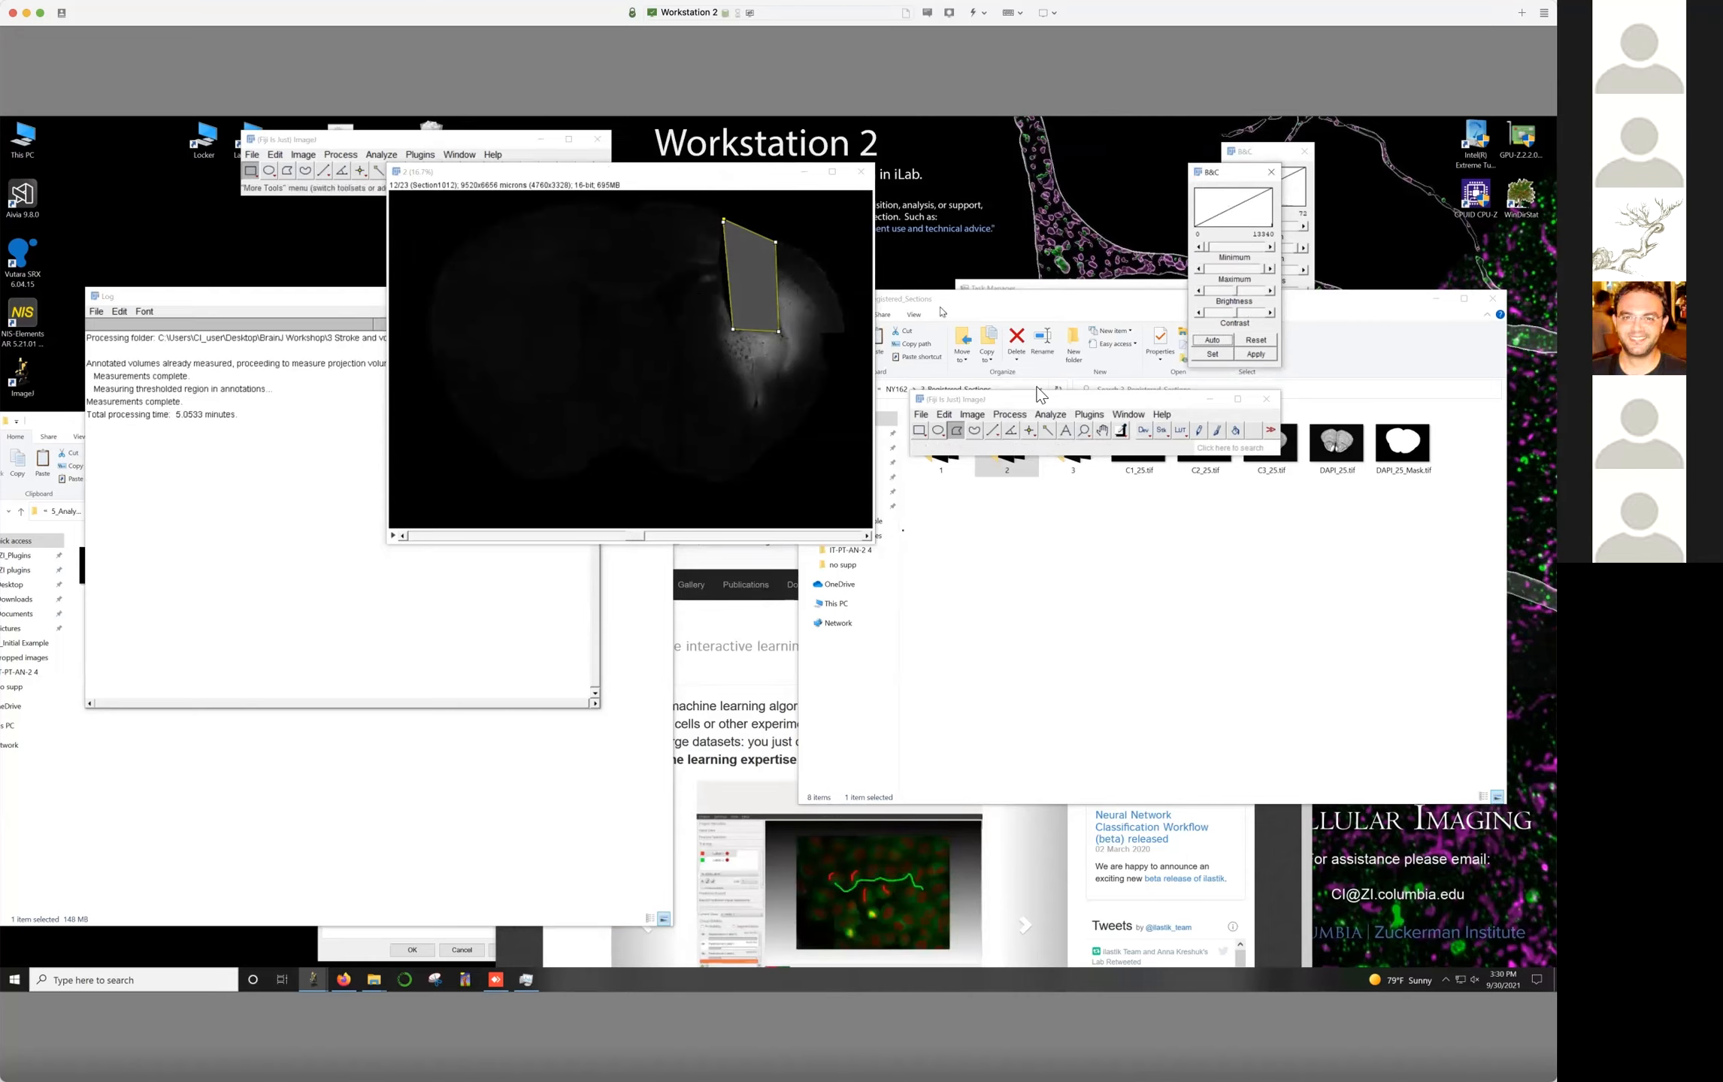
# Move the second Fiji main window clear of the file browser and apply the Fire lookup table to the section stack
pyautogui.moveTo(1043, 400); pyautogui.dragTo(1011, 138)
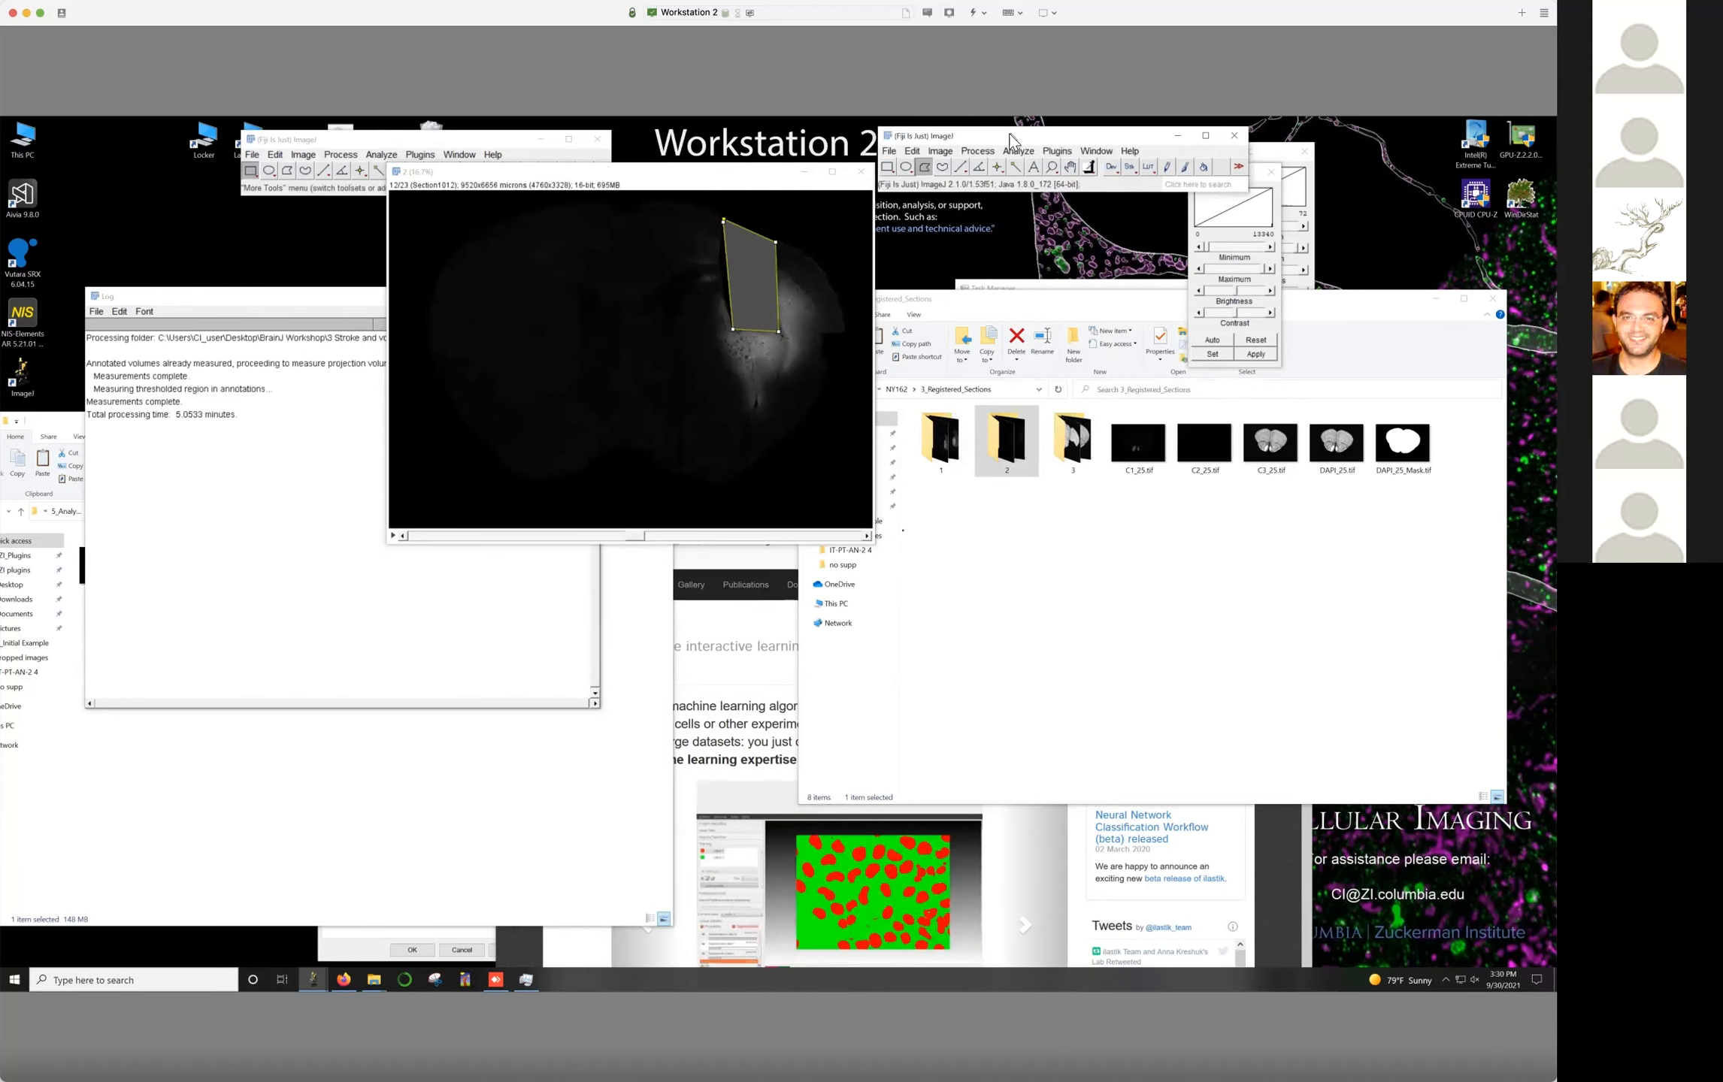
pyautogui.click(940, 151)
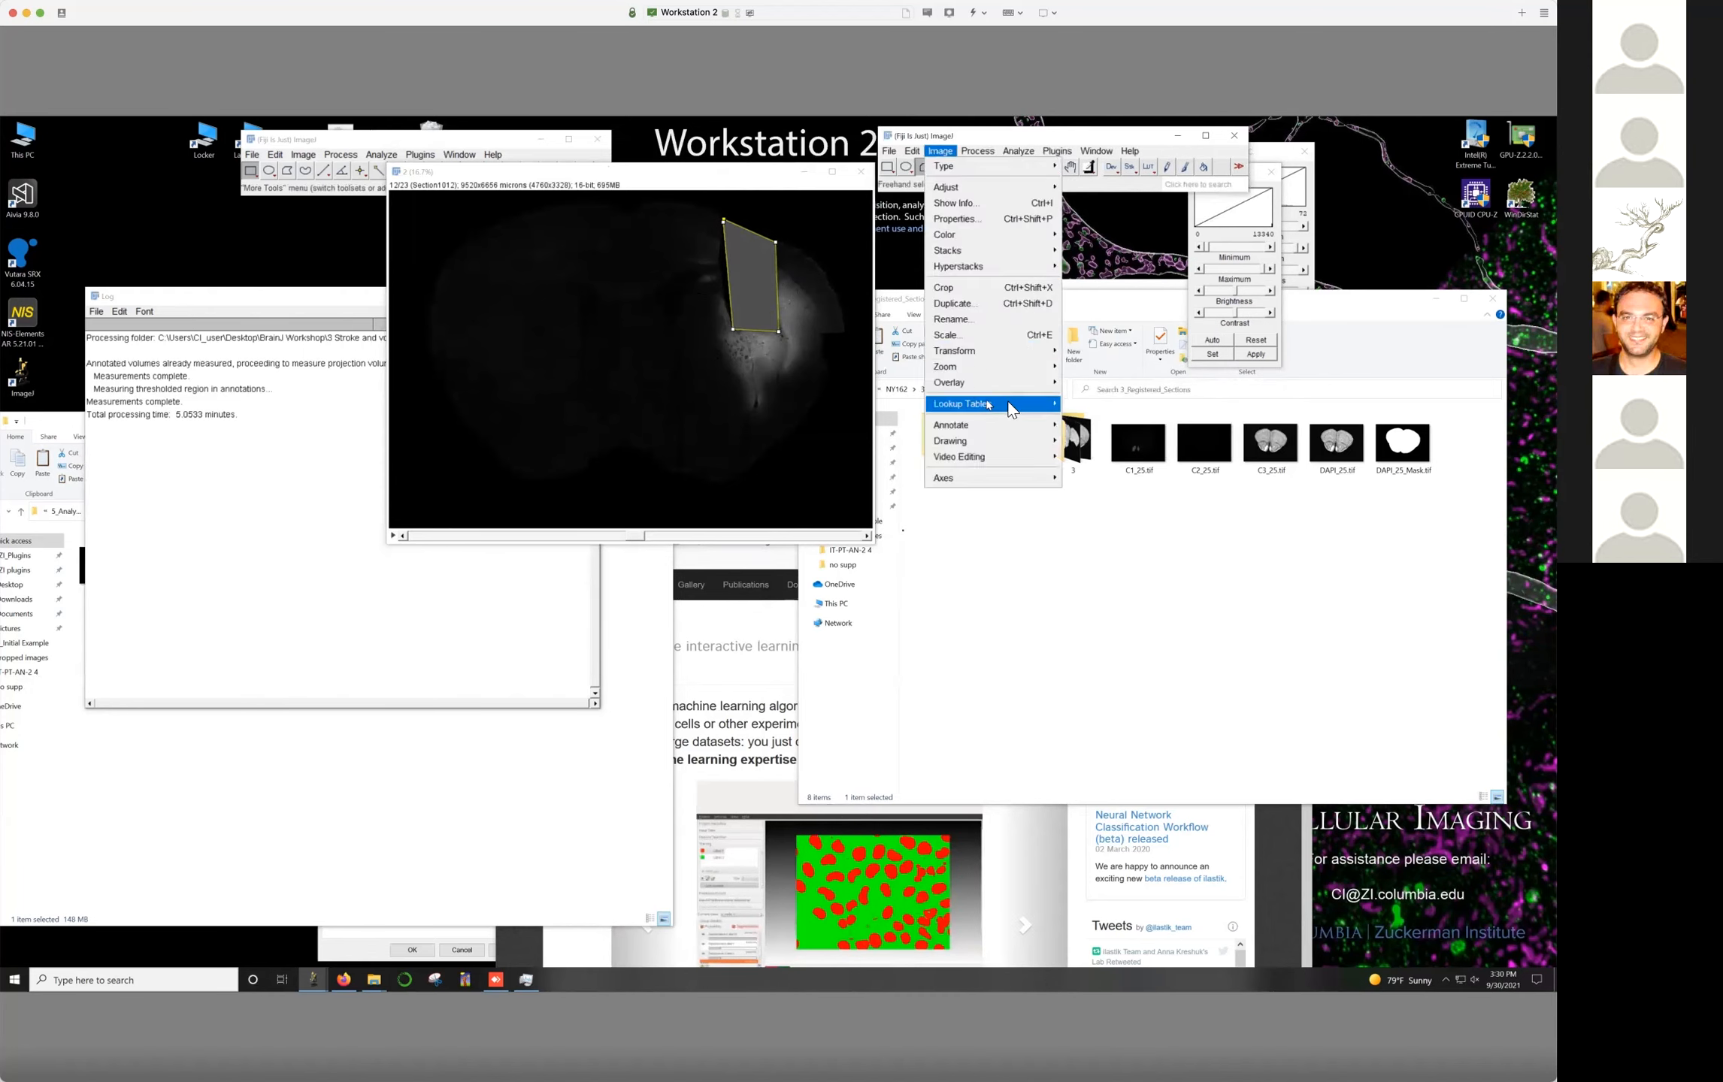
pyautogui.moveTo(987, 406)
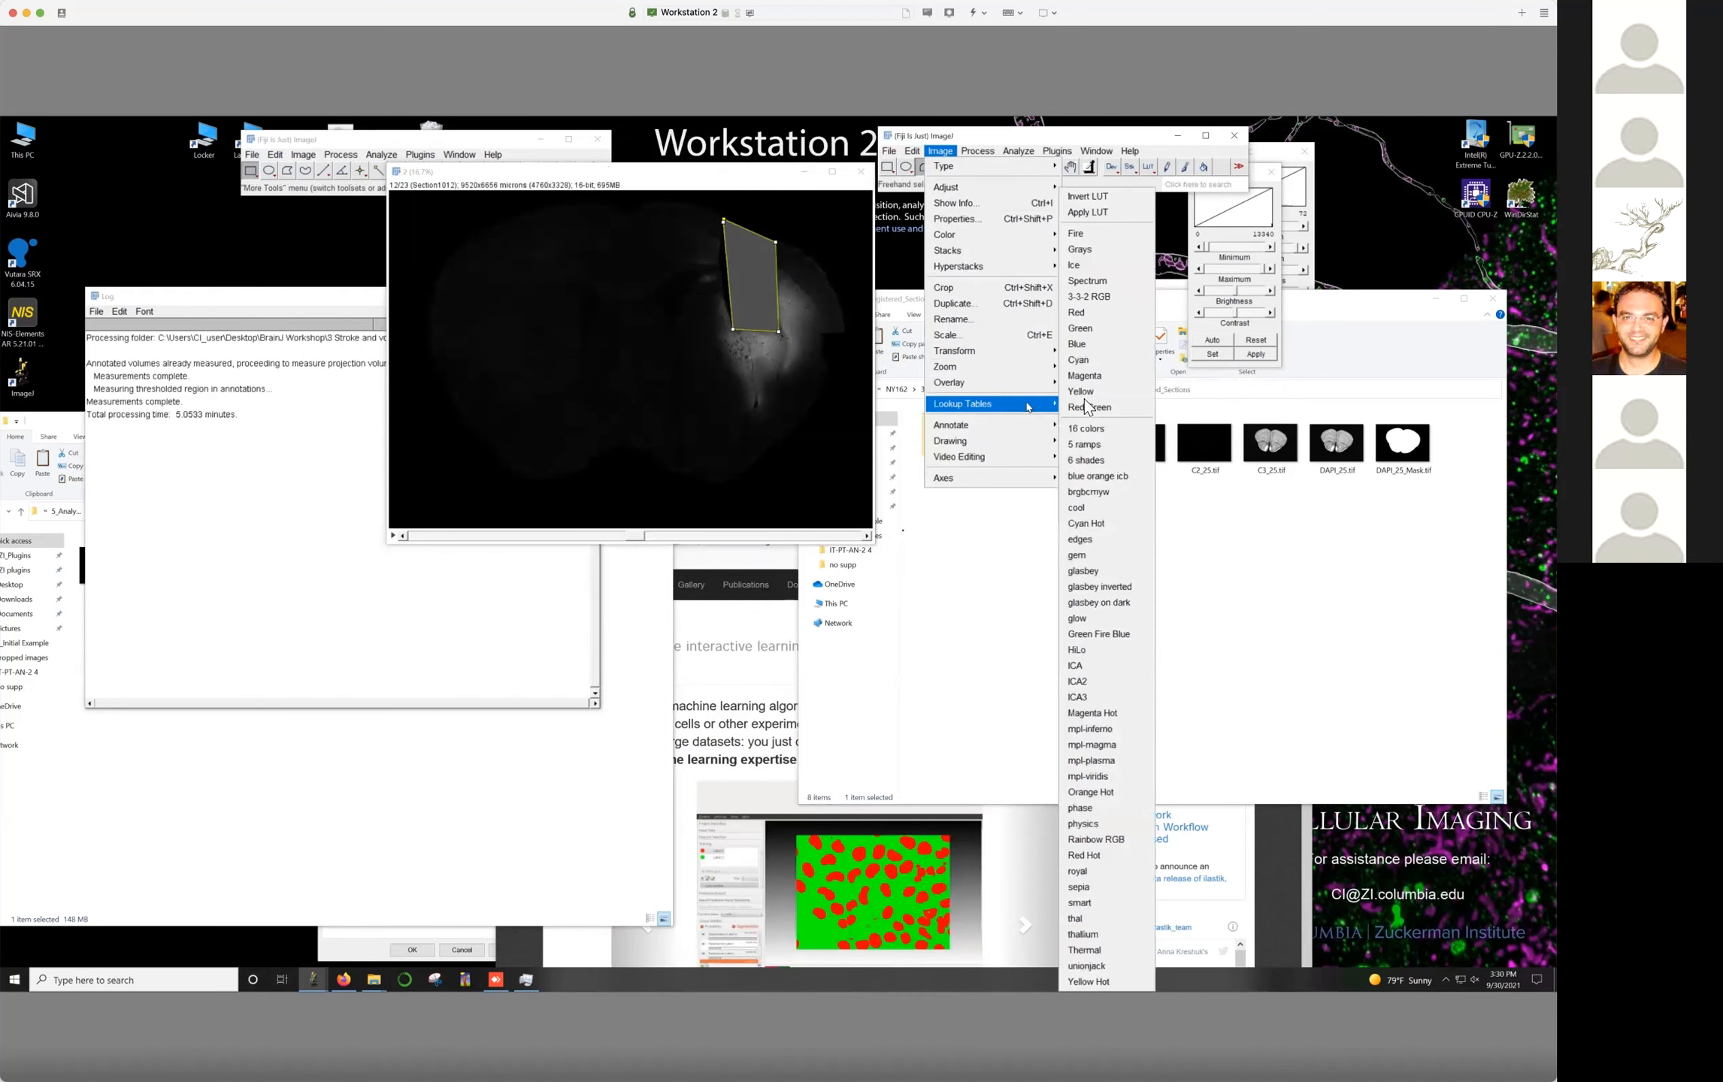
pyautogui.click(1081, 234)
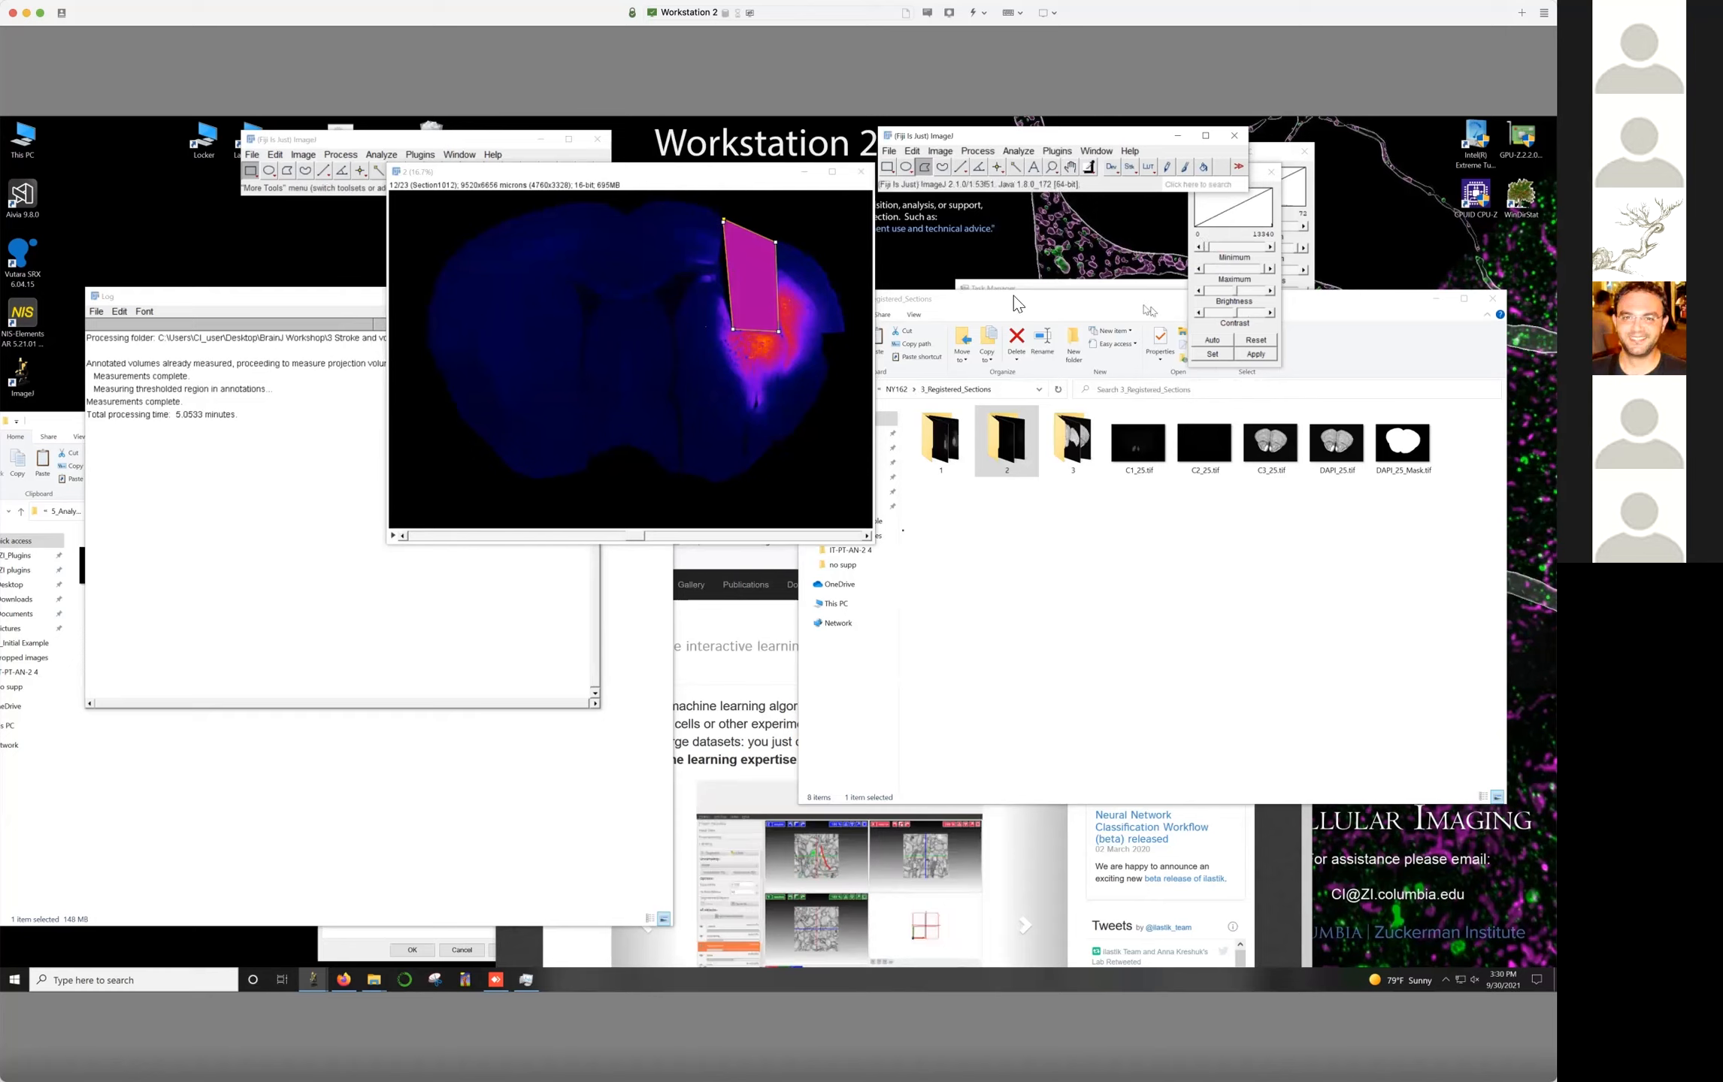
# Fill the polygon selection over the lens area on sections 12 and 11, and close the stack without saving
pyautogui.hotkey('ctrl', 'f')
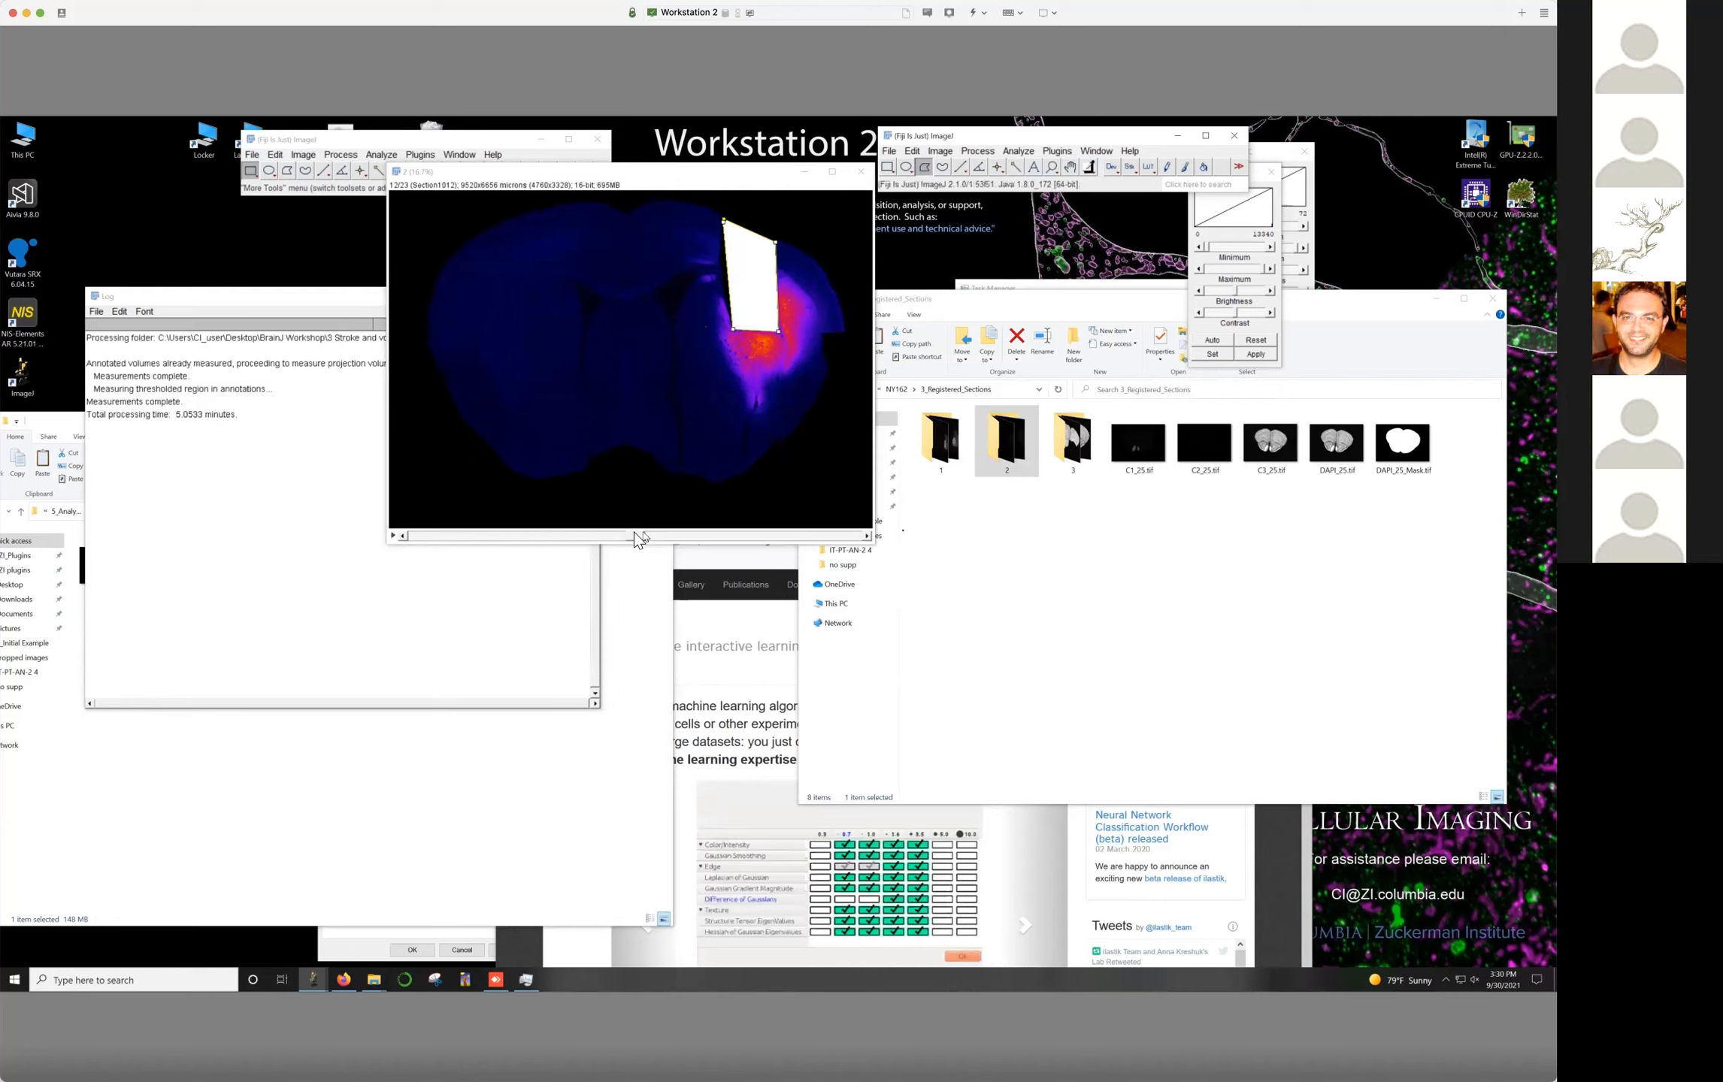
pyautogui.moveTo(631, 536); pyautogui.dragTo(626, 536)
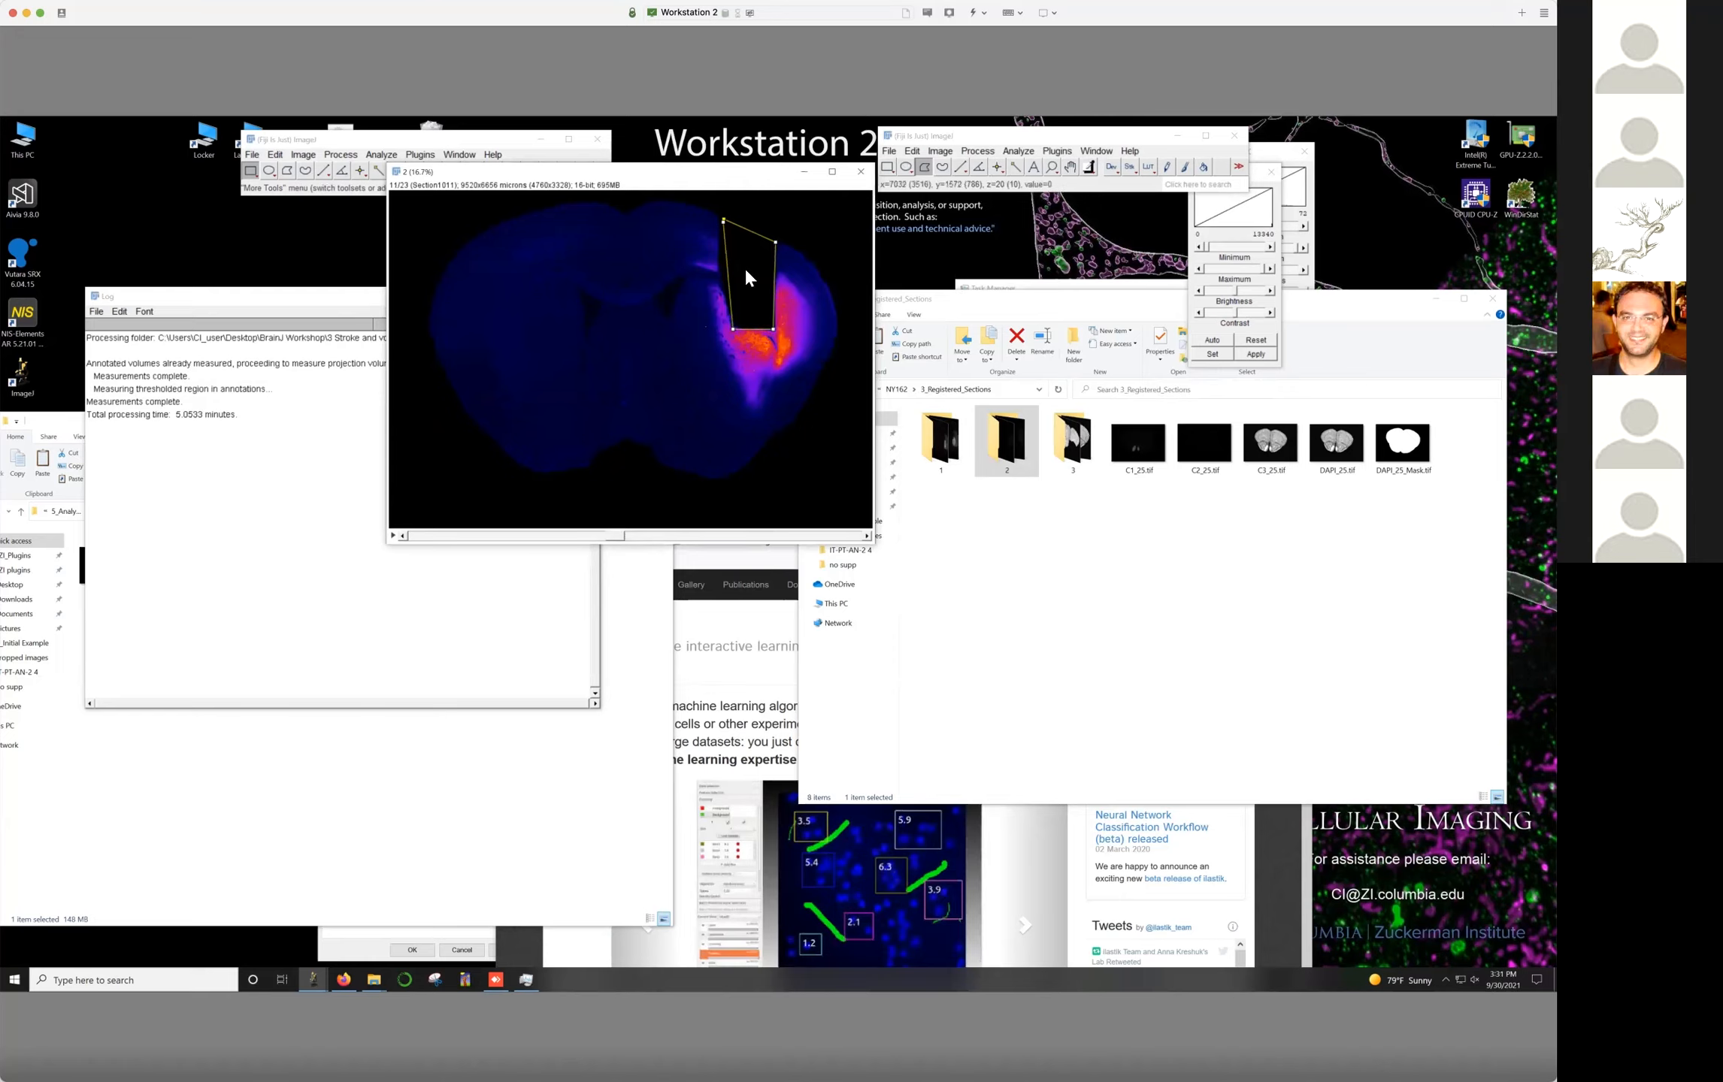
pyautogui.press('f')
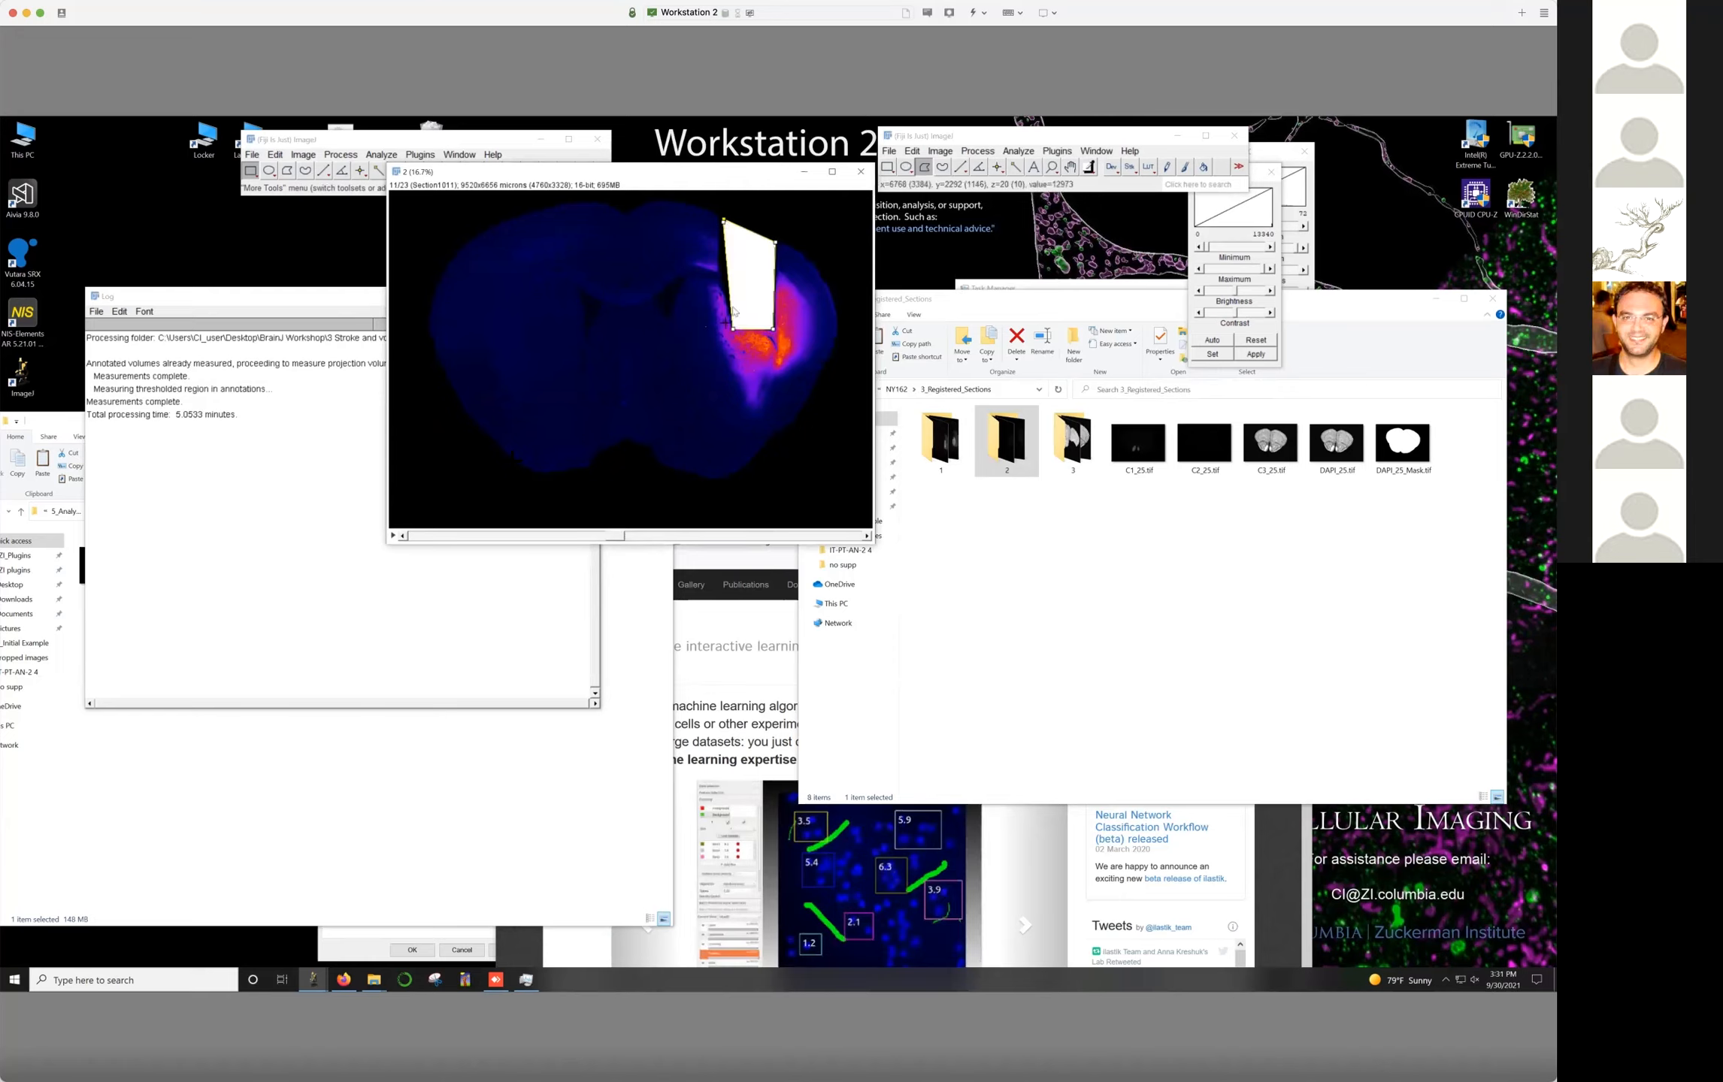
pyautogui.click(402, 535)
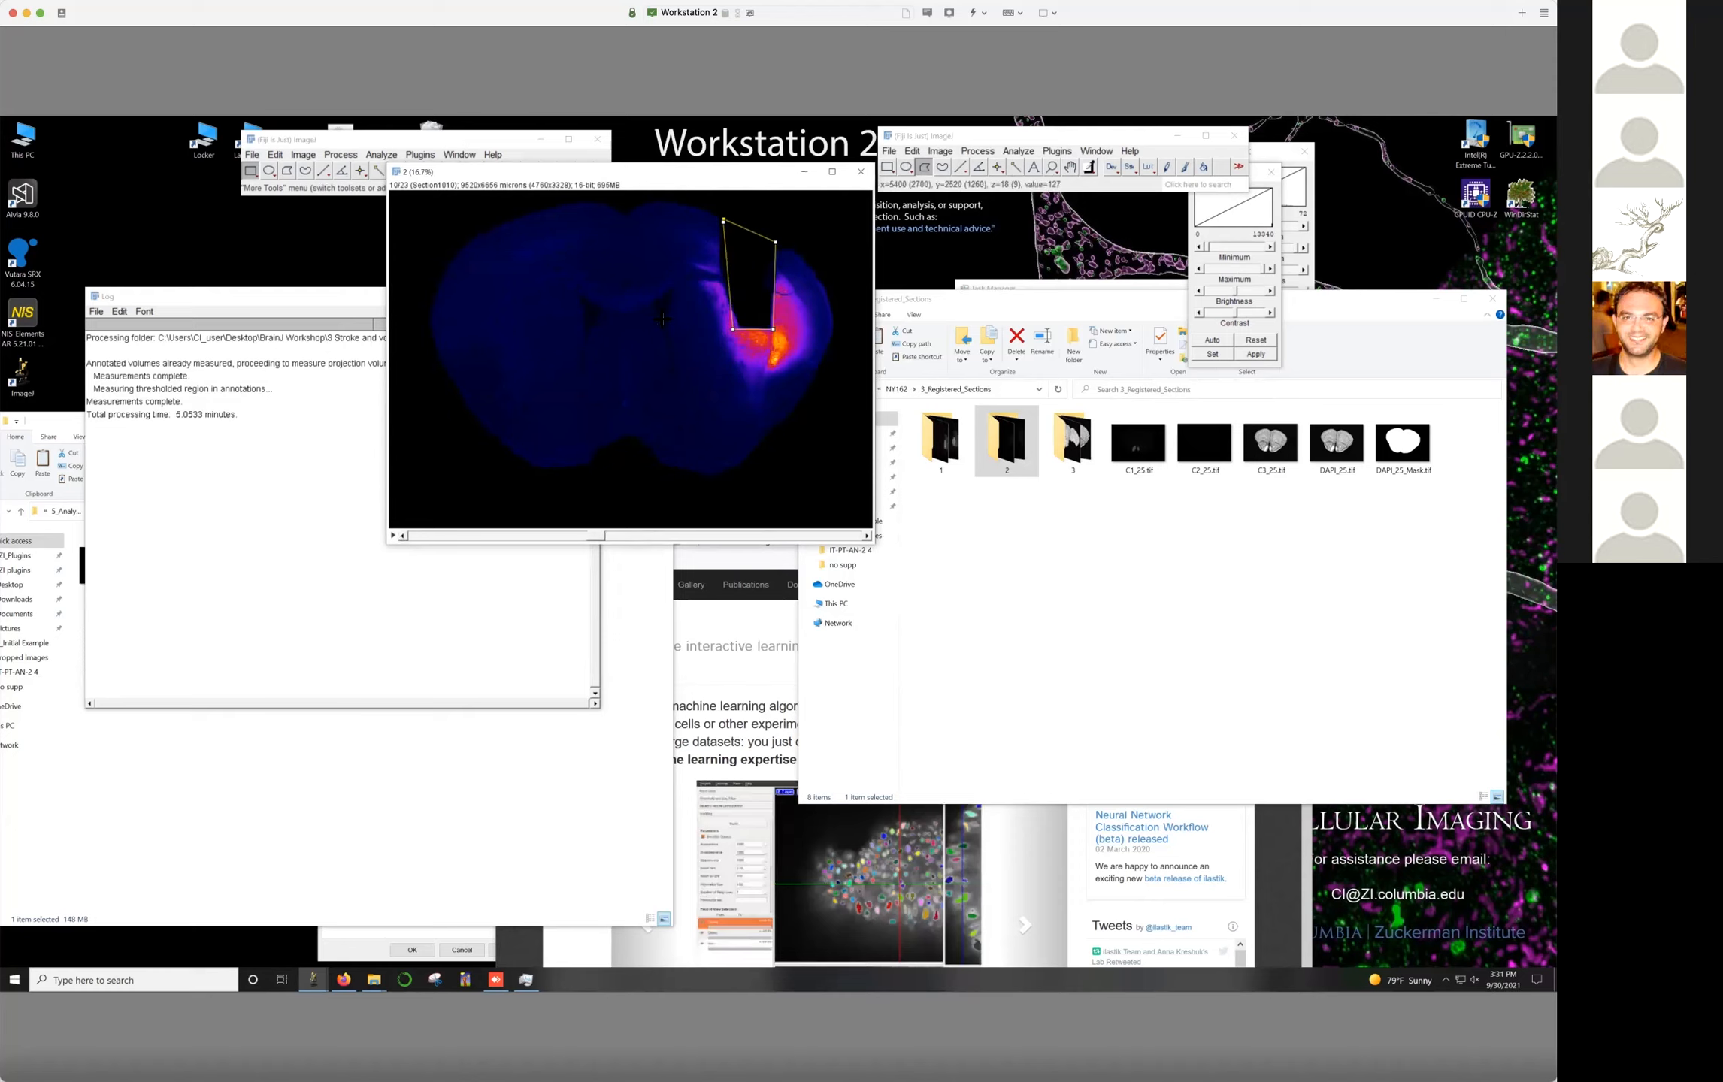
pyautogui.click(862, 174)
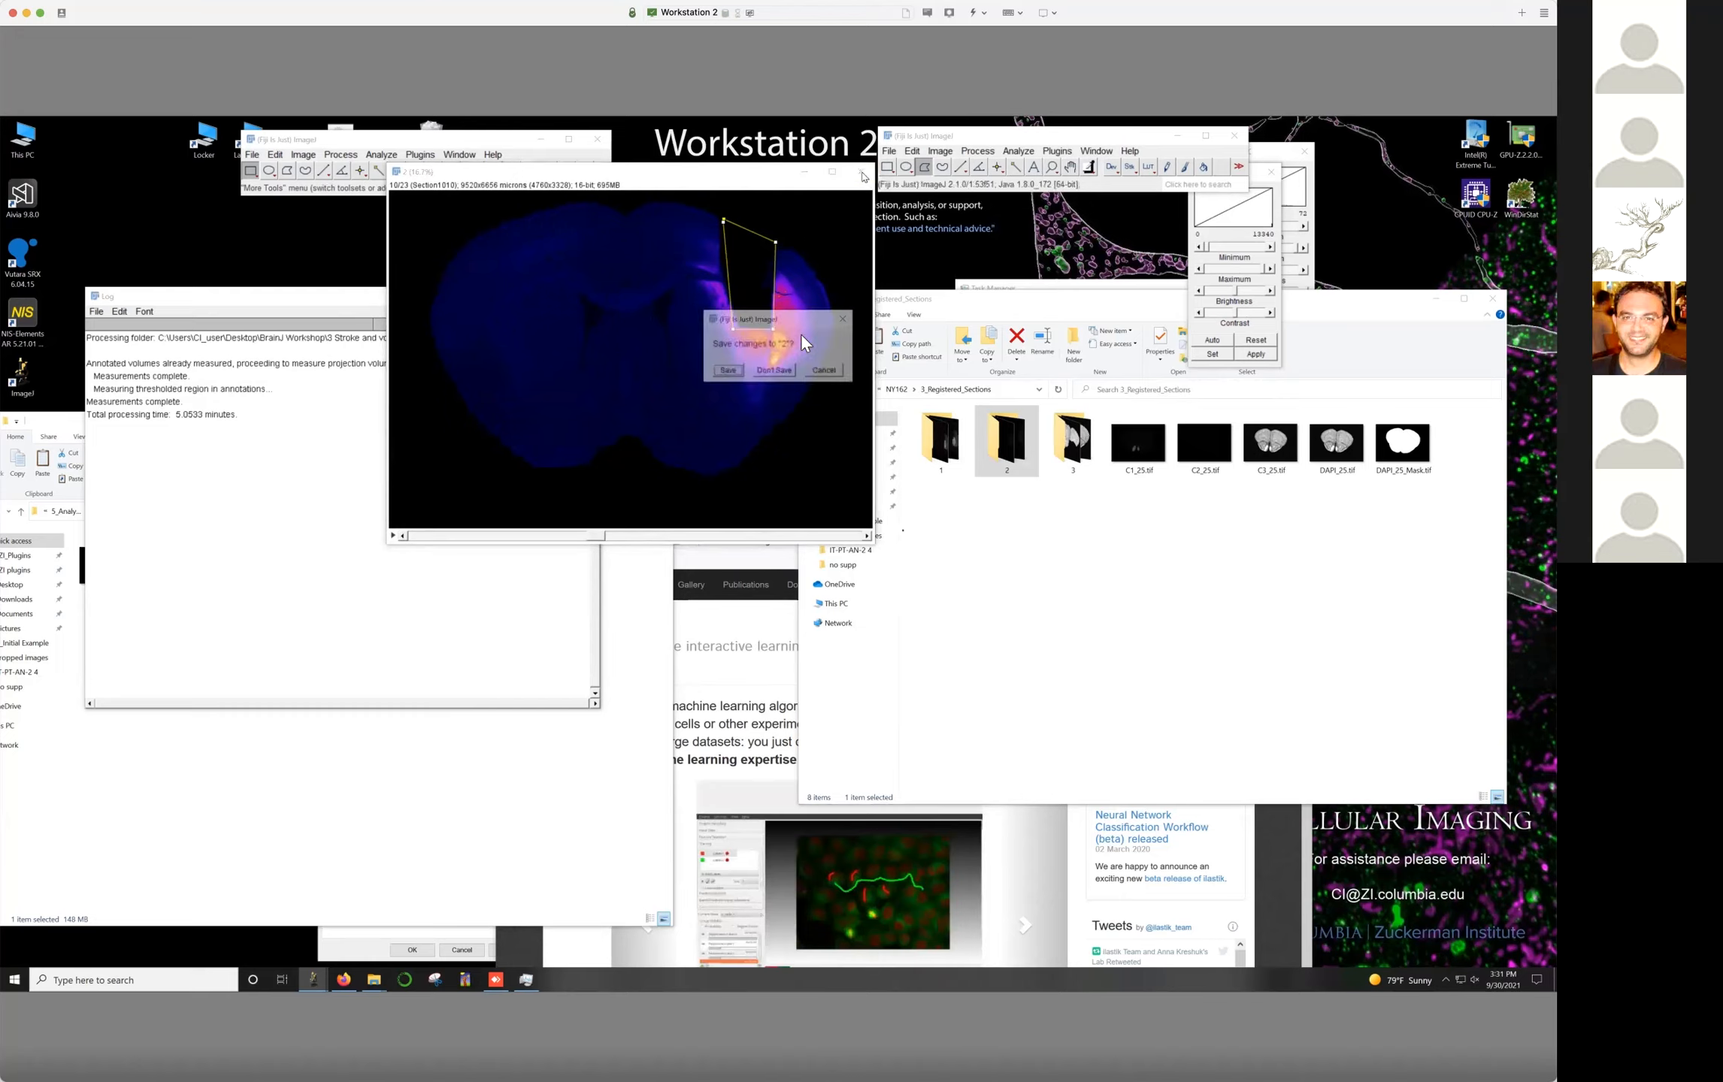
pyautogui.click(774, 371)
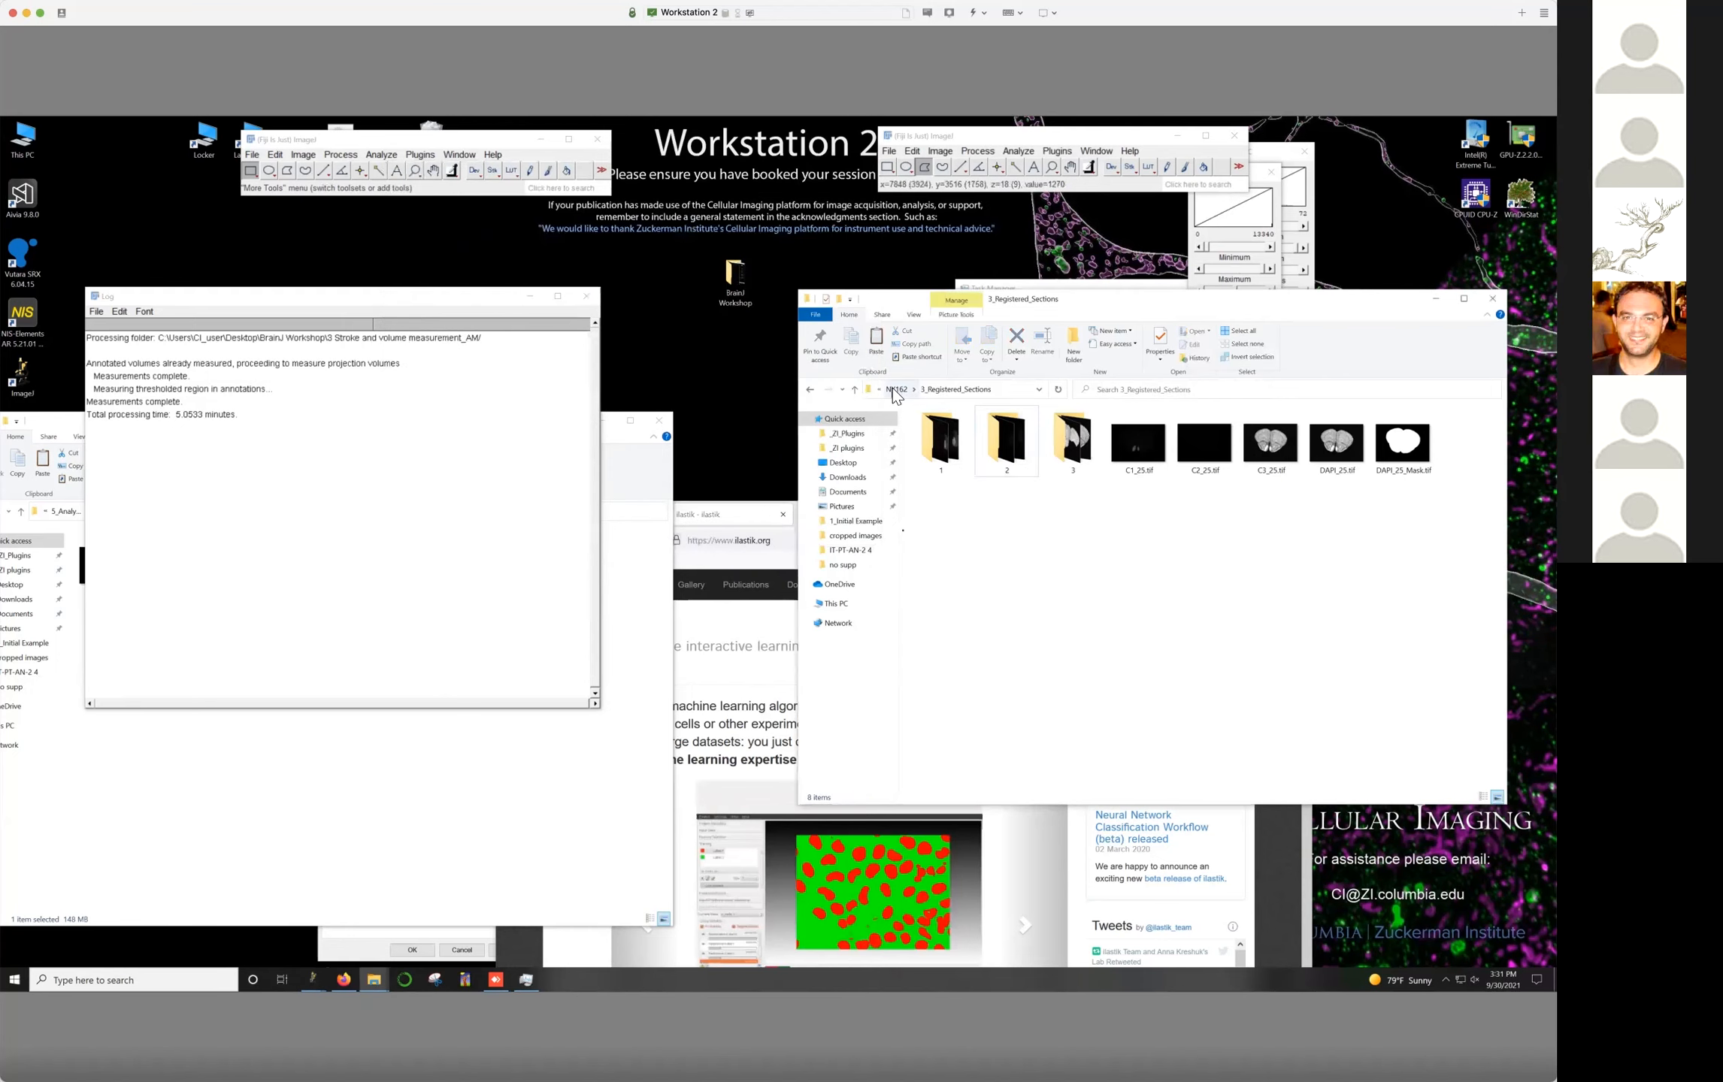
# Open the Threshold_Measurement folder inside 5_Analysis_Output of brain NY162
pyautogui.click(896, 390)
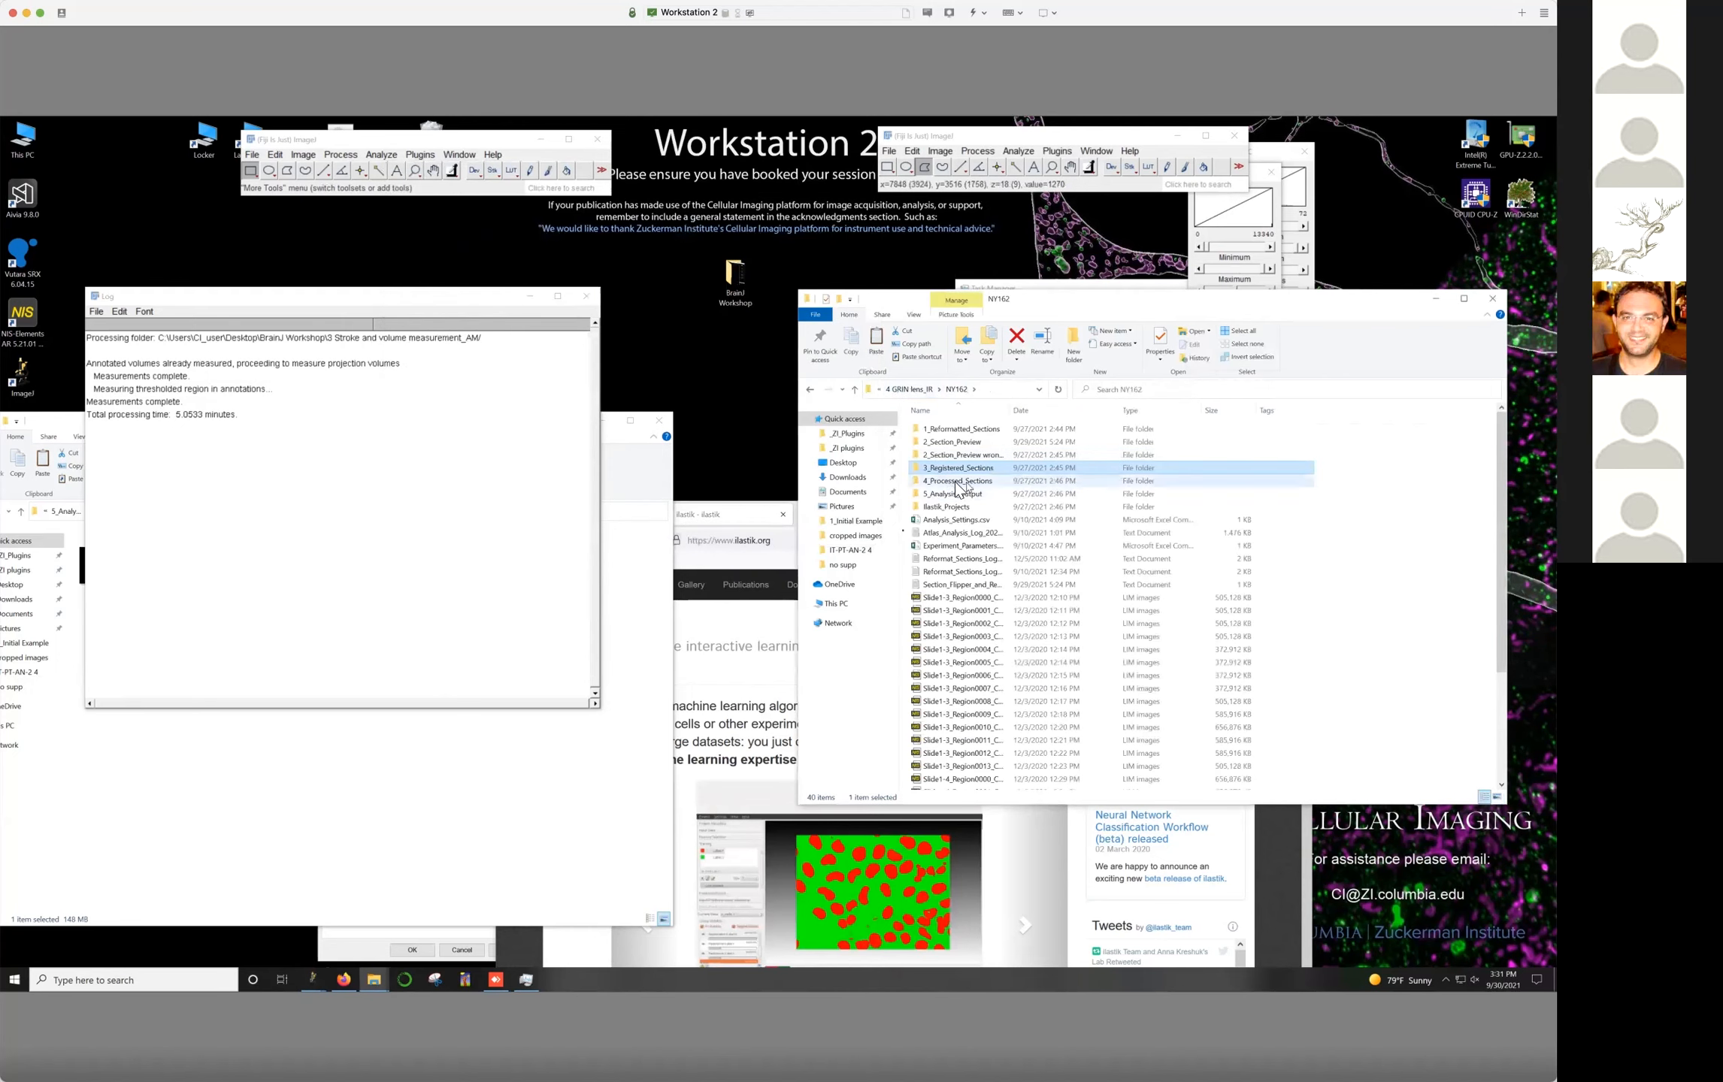
pyautogui.click(952, 499)
pyautogui.doubleClick(952, 499)
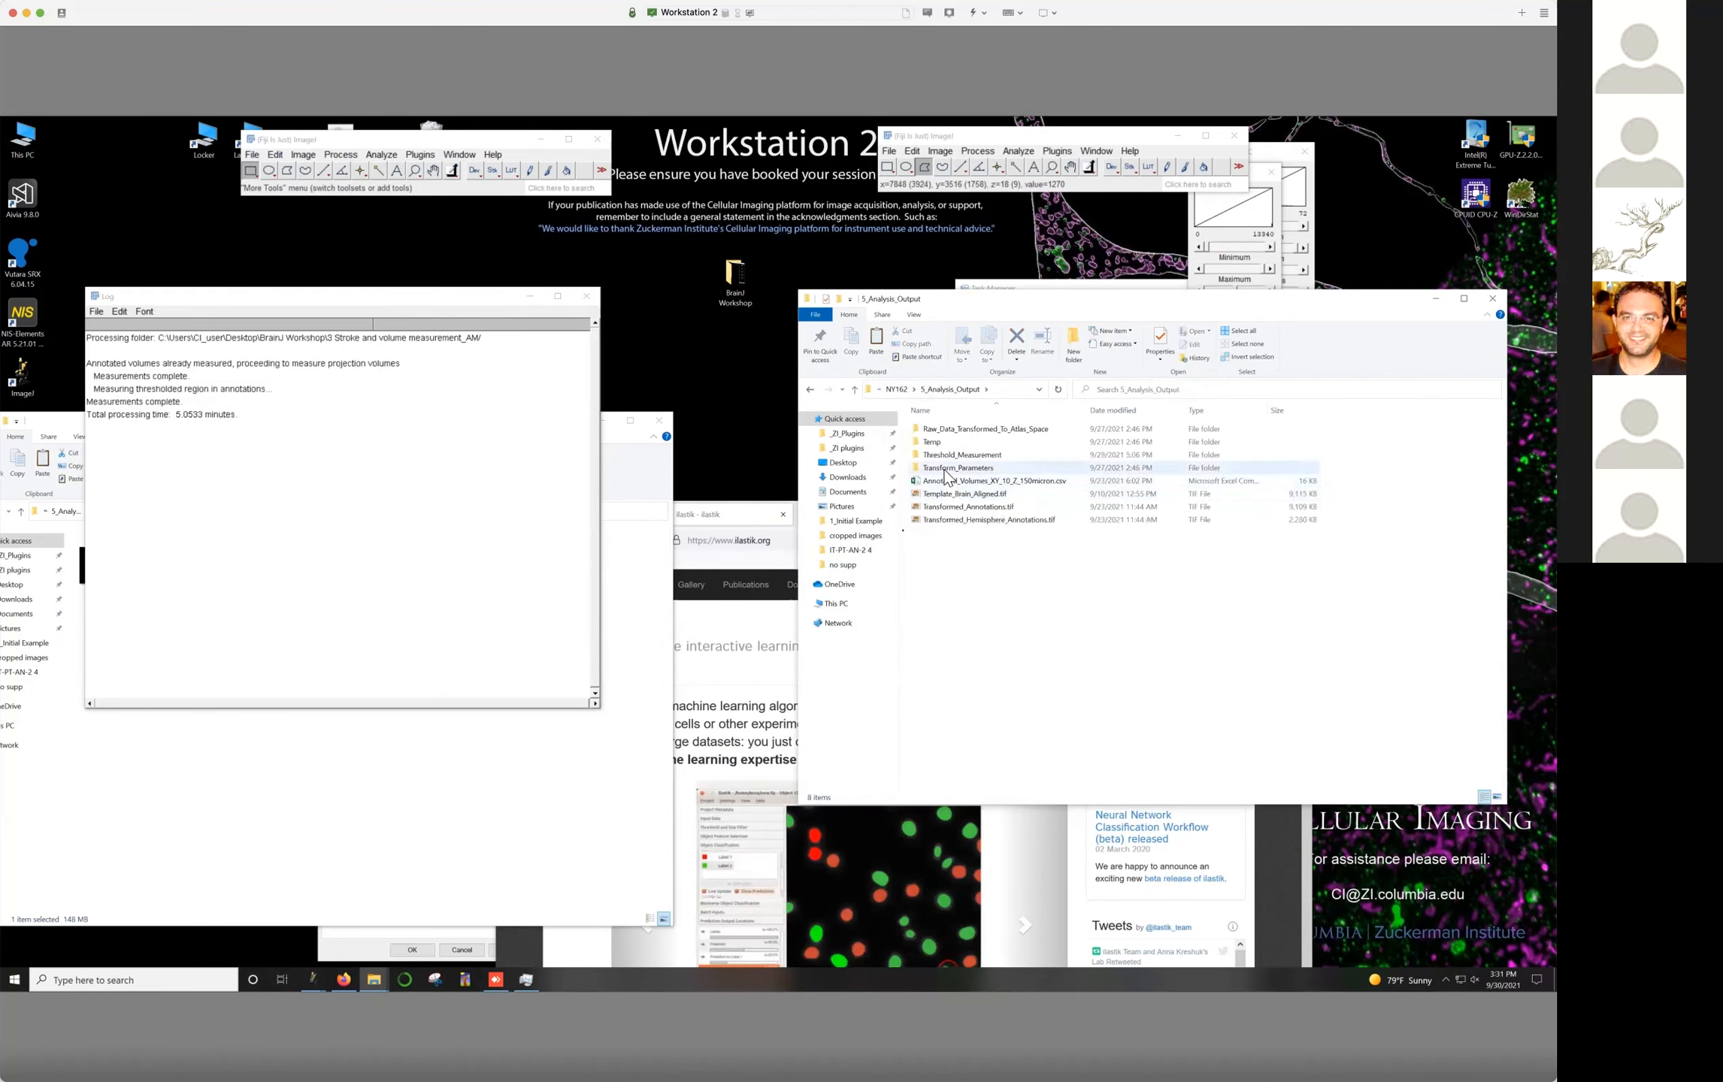
pyautogui.doubleClick(945, 456)
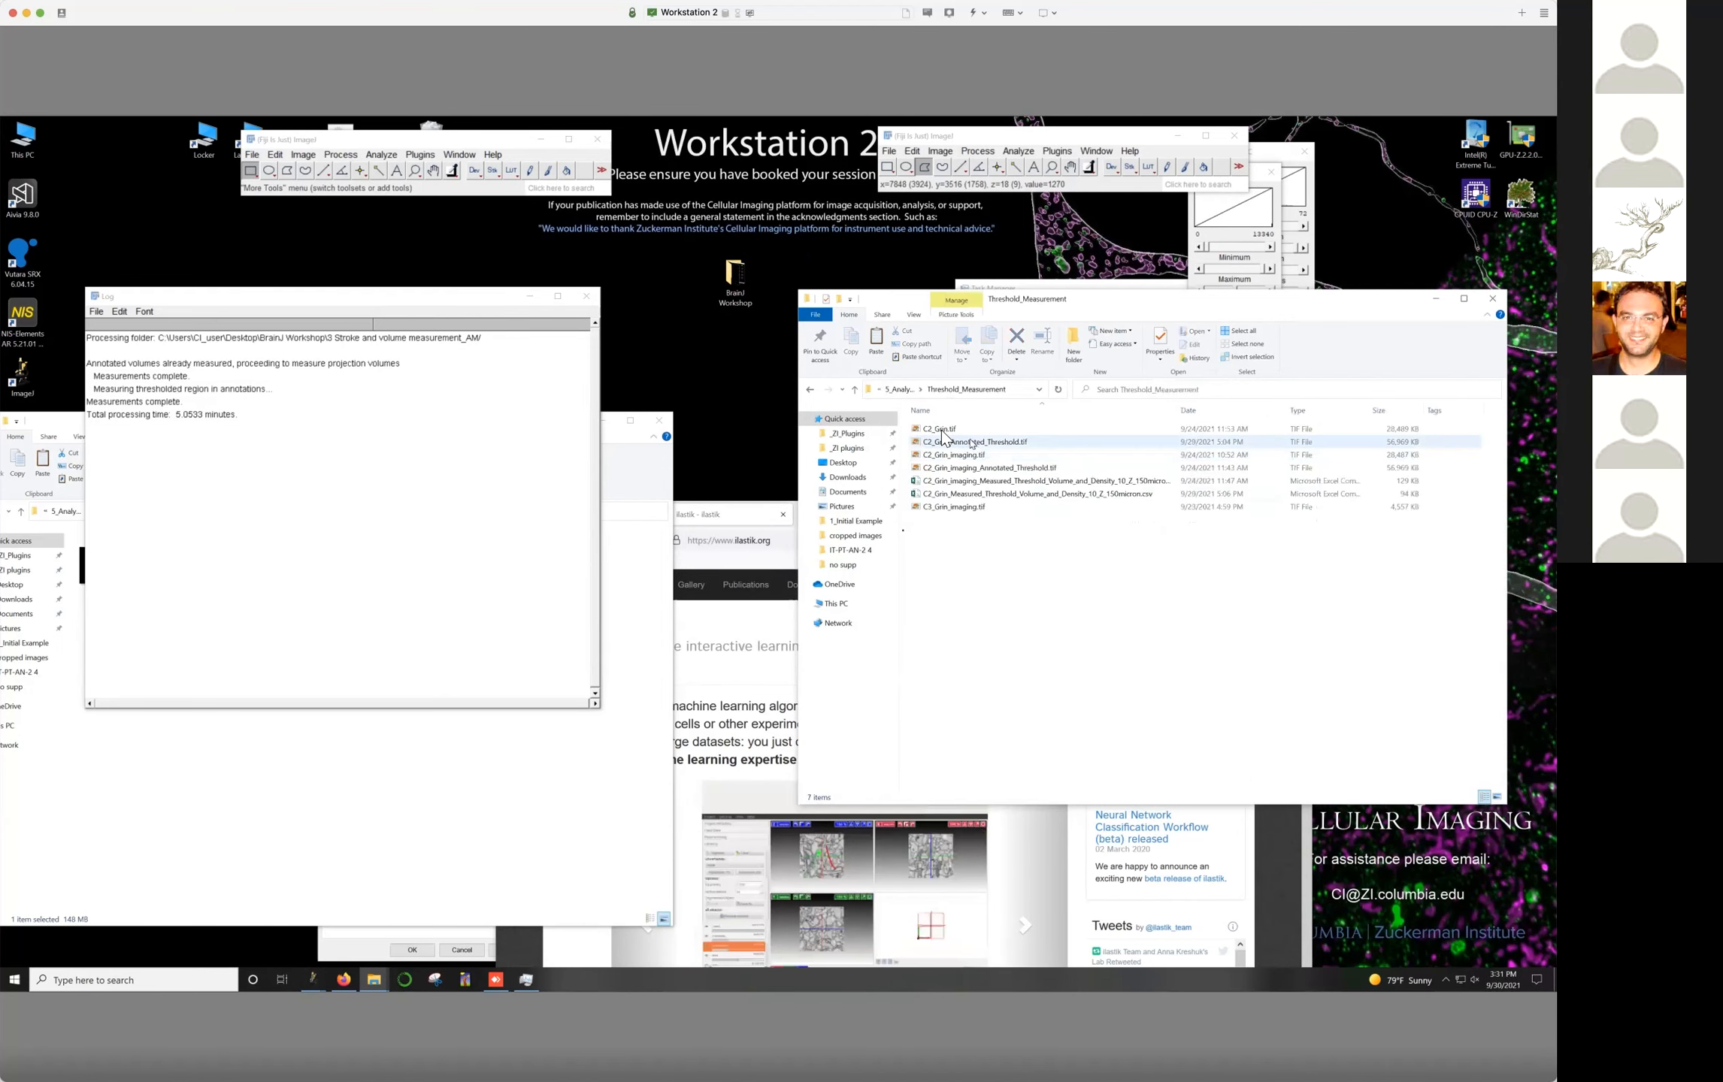
# Open C2_Grin.tif in Fiji, examine its sections up to section 16, and close the image
pyautogui.moveTo(939, 429); pyautogui.dragTo(1014, 194)
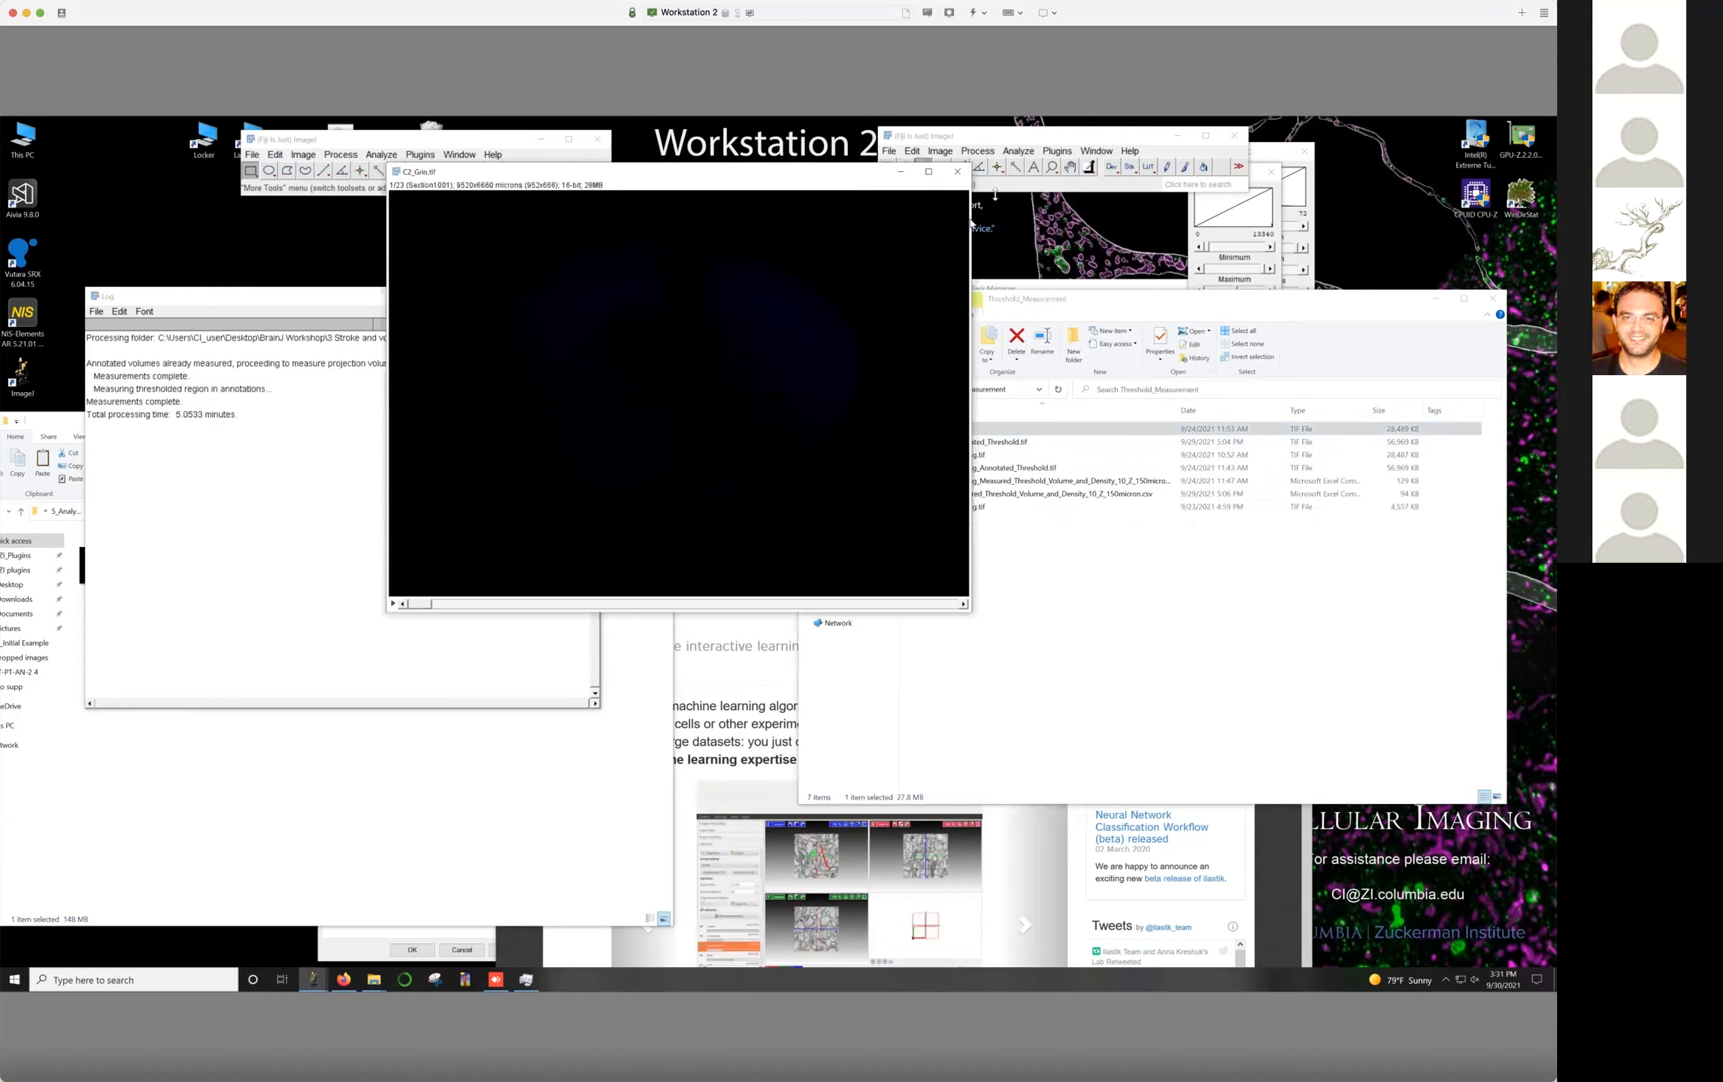
pyautogui.moveTo(444, 606); pyautogui.dragTo(779, 604)
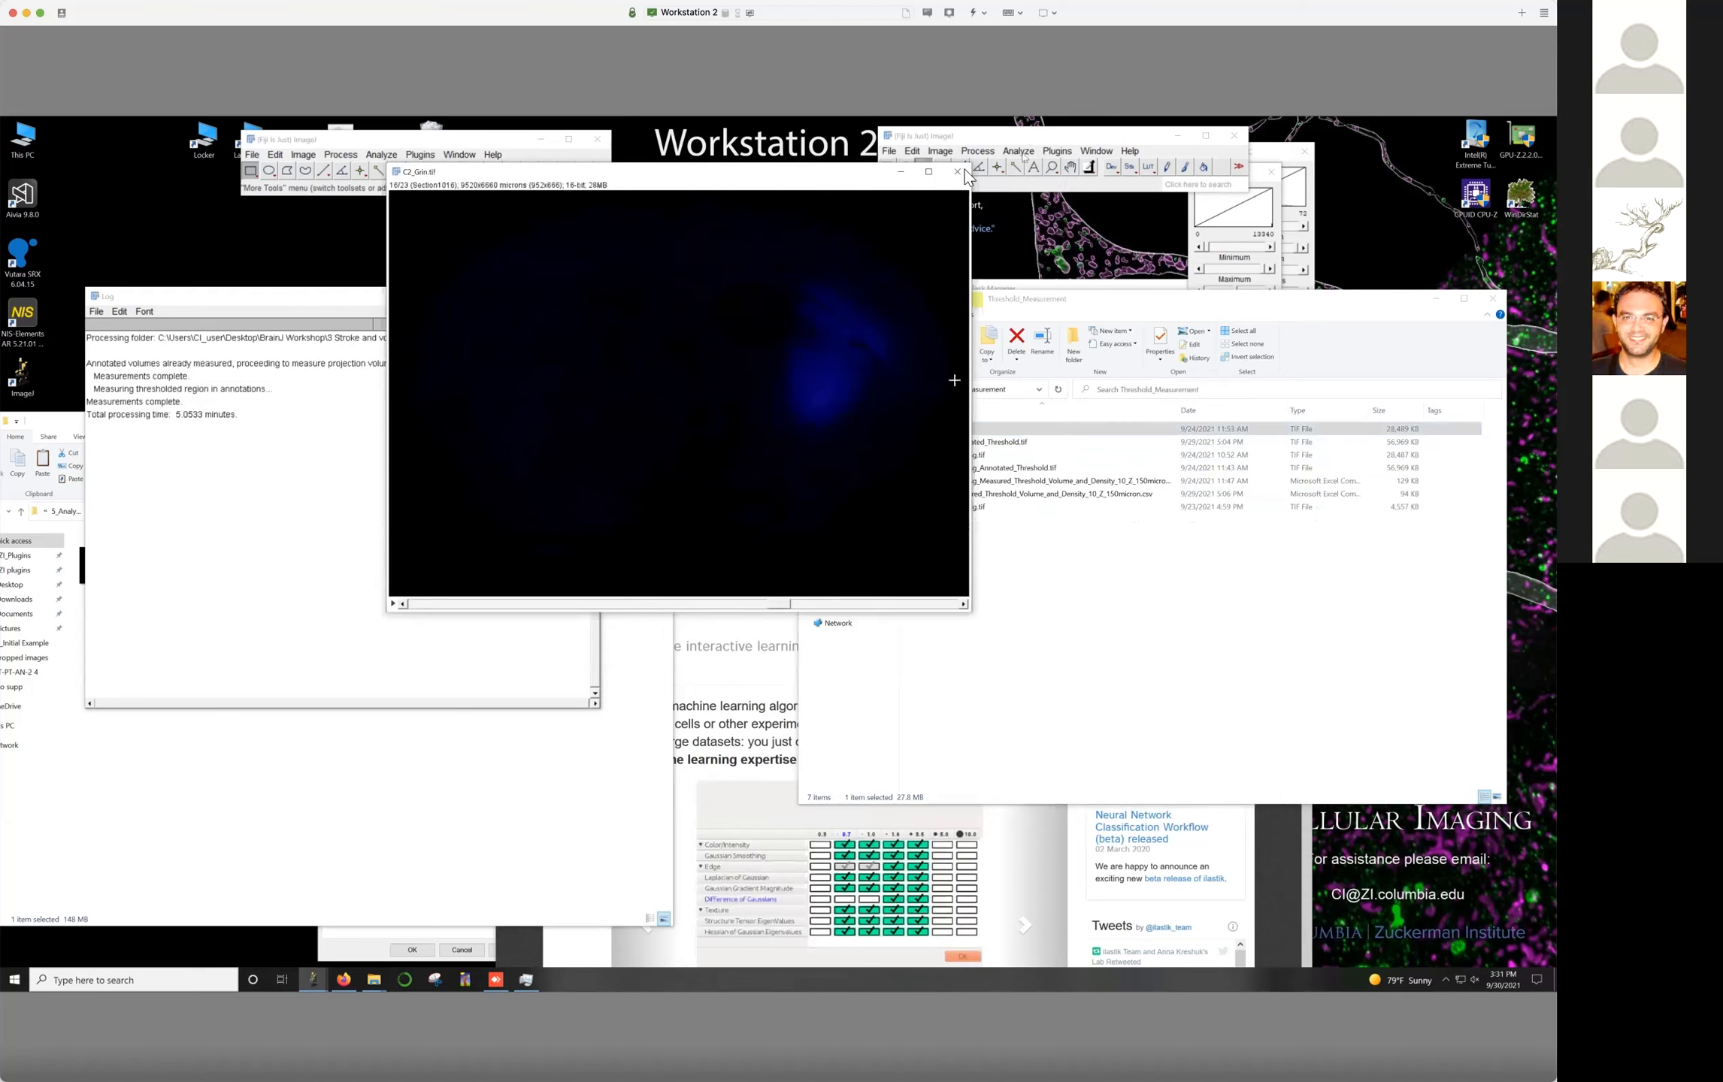
pyautogui.click(957, 172)
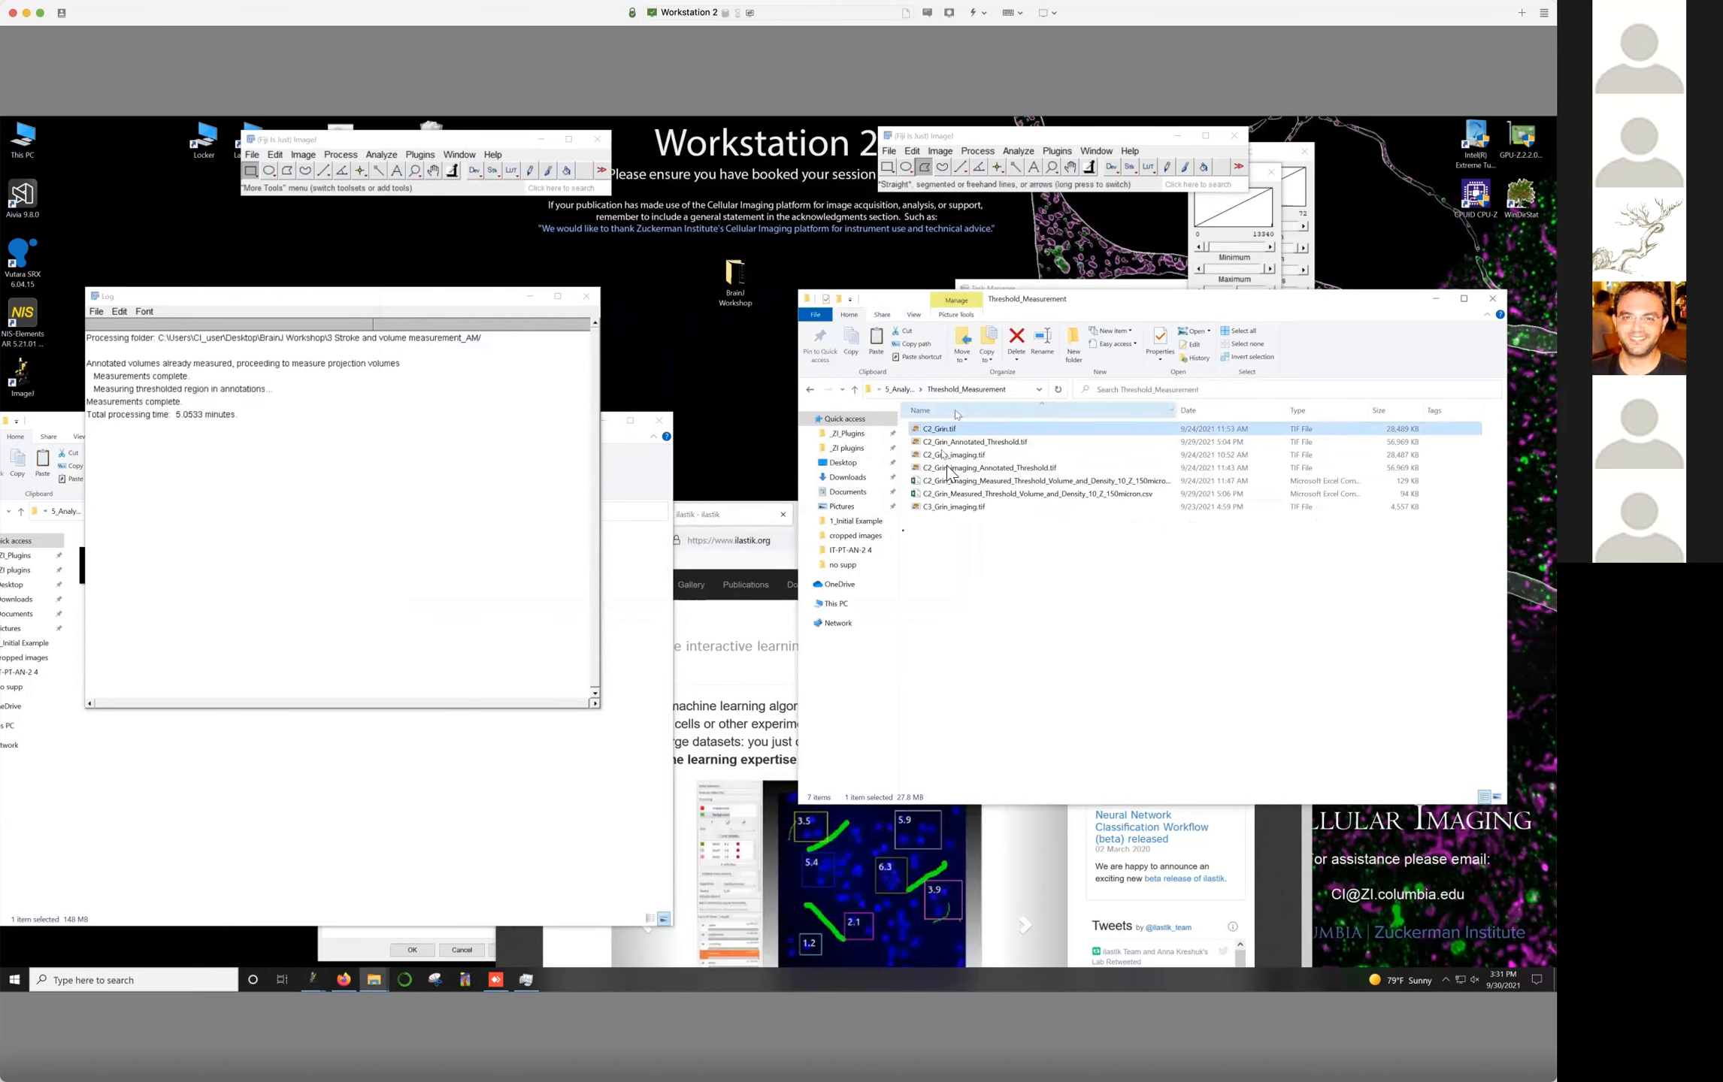
# Open C2_Grin_imaging.tif in Fiji, examine the signal up to section 16, and close the image
pyautogui.doubleClick(975, 455)
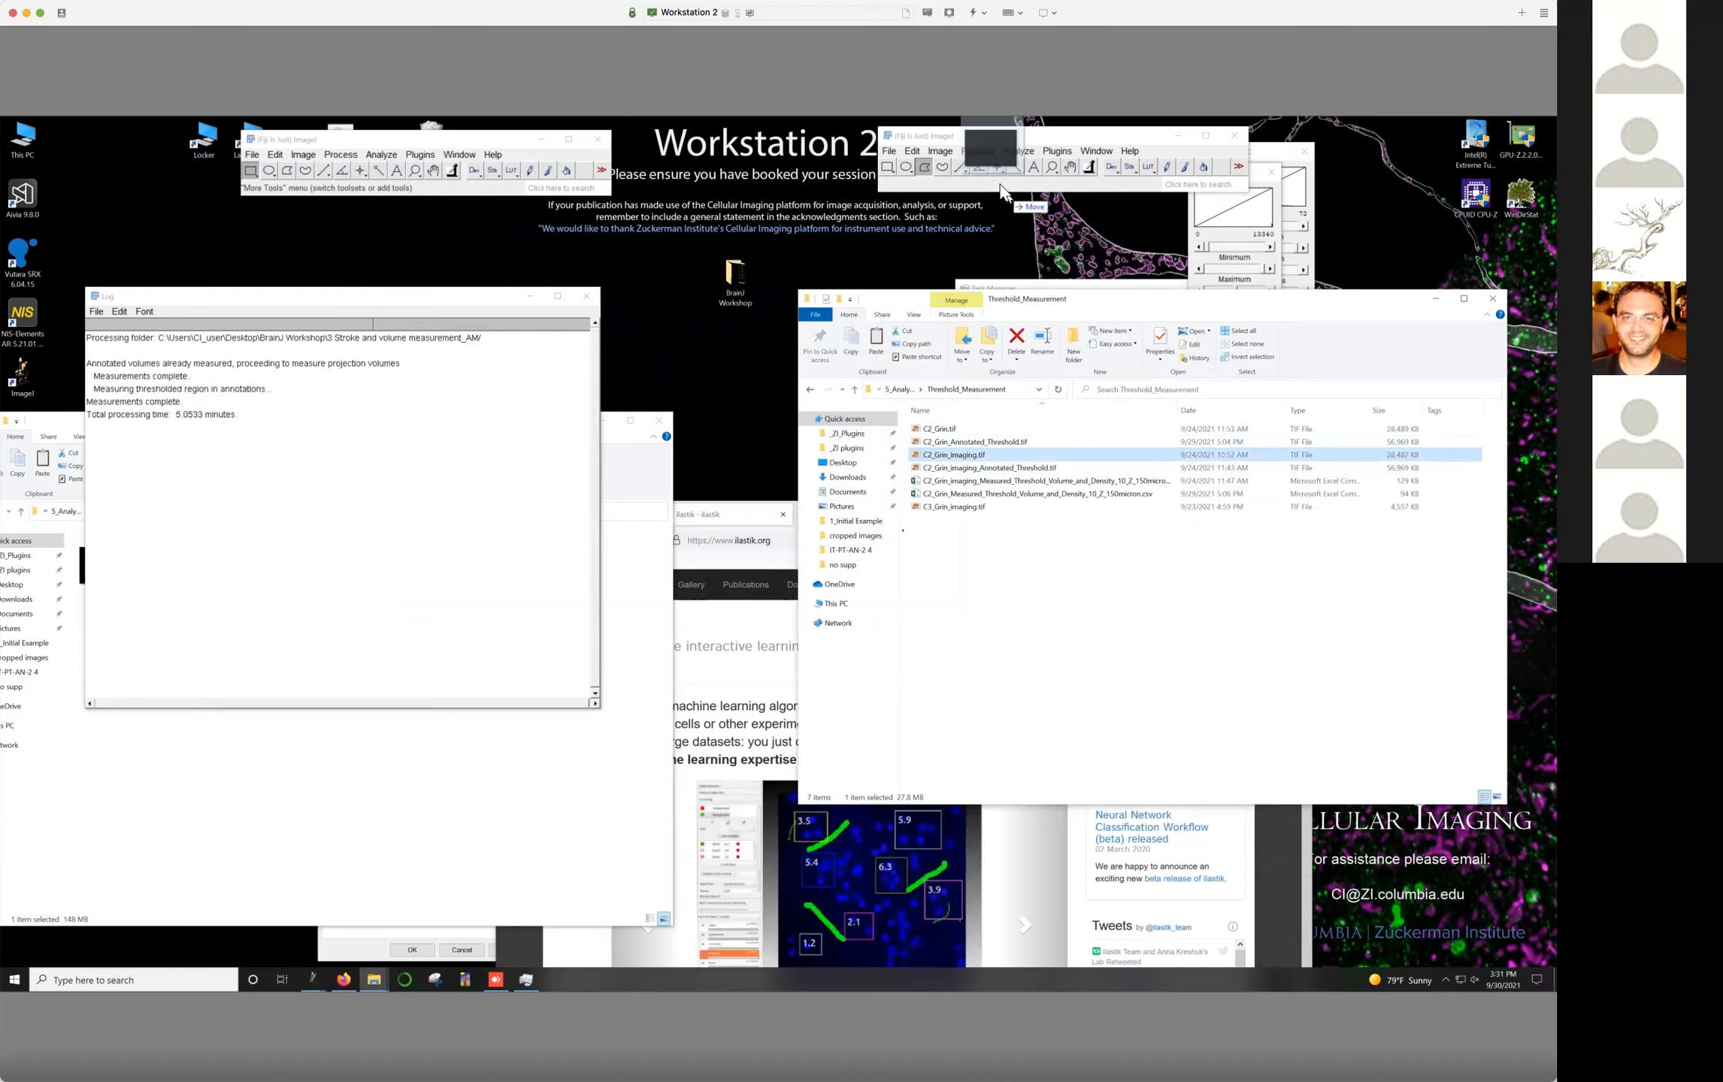
pyautogui.moveTo(418, 602); pyautogui.dragTo(796, 602)
pyautogui.moveTo(628, 602); pyautogui.dragTo(780, 602)
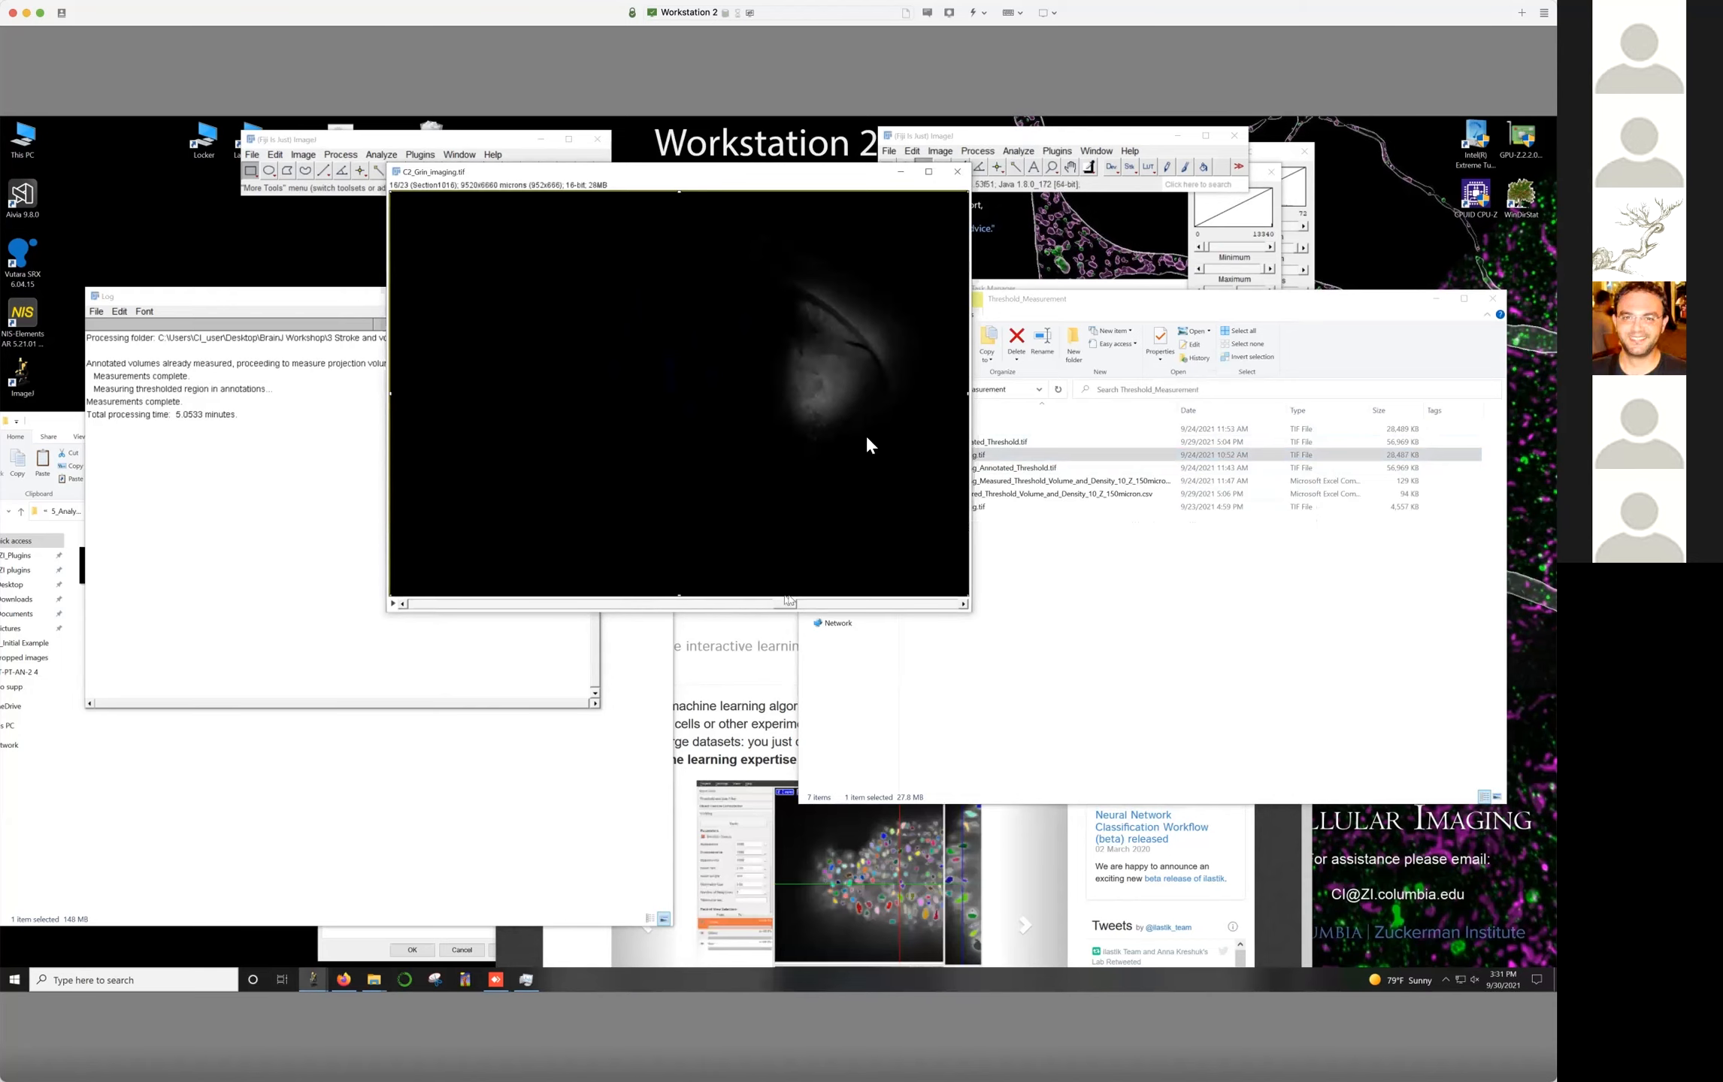
pyautogui.click(955, 172)
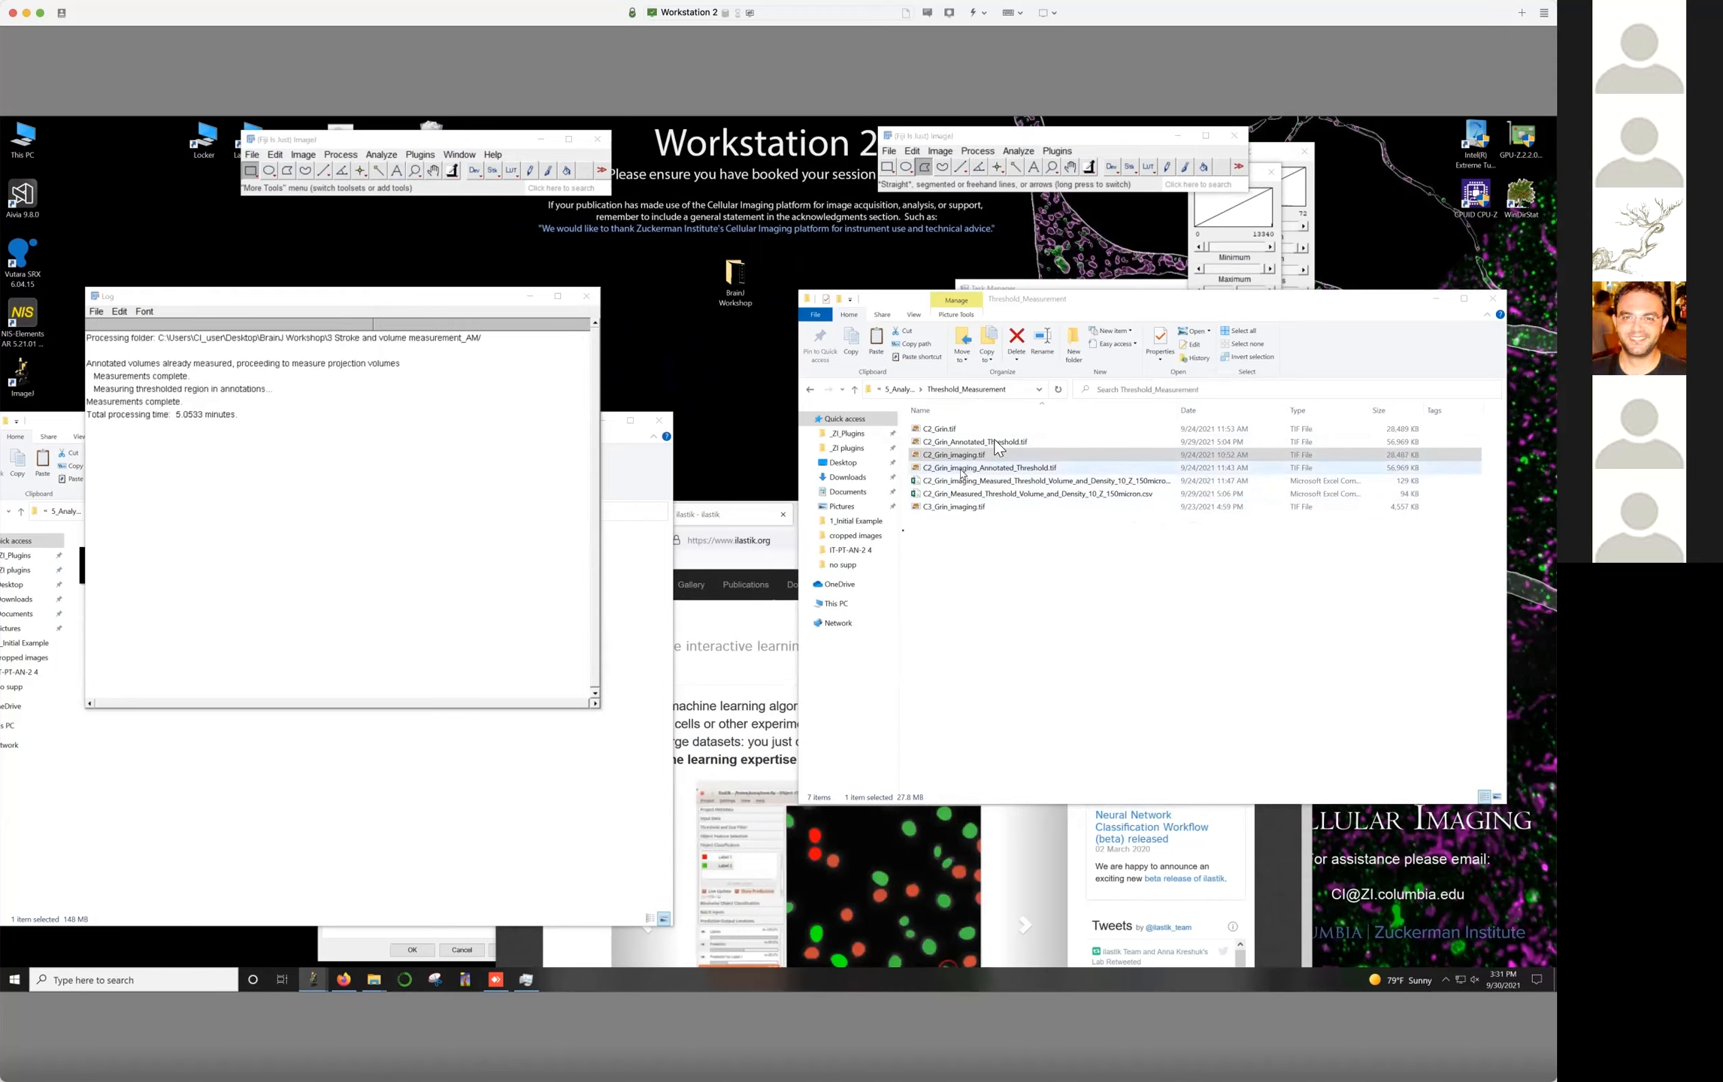
# Open C2_Grin_imaging_Annotated_Threshold.tif in Fiji, examine the annotated region around section 12, and close the image
pyautogui.click(965, 469)
pyautogui.moveTo(964, 469); pyautogui.dragTo(1013, 176)
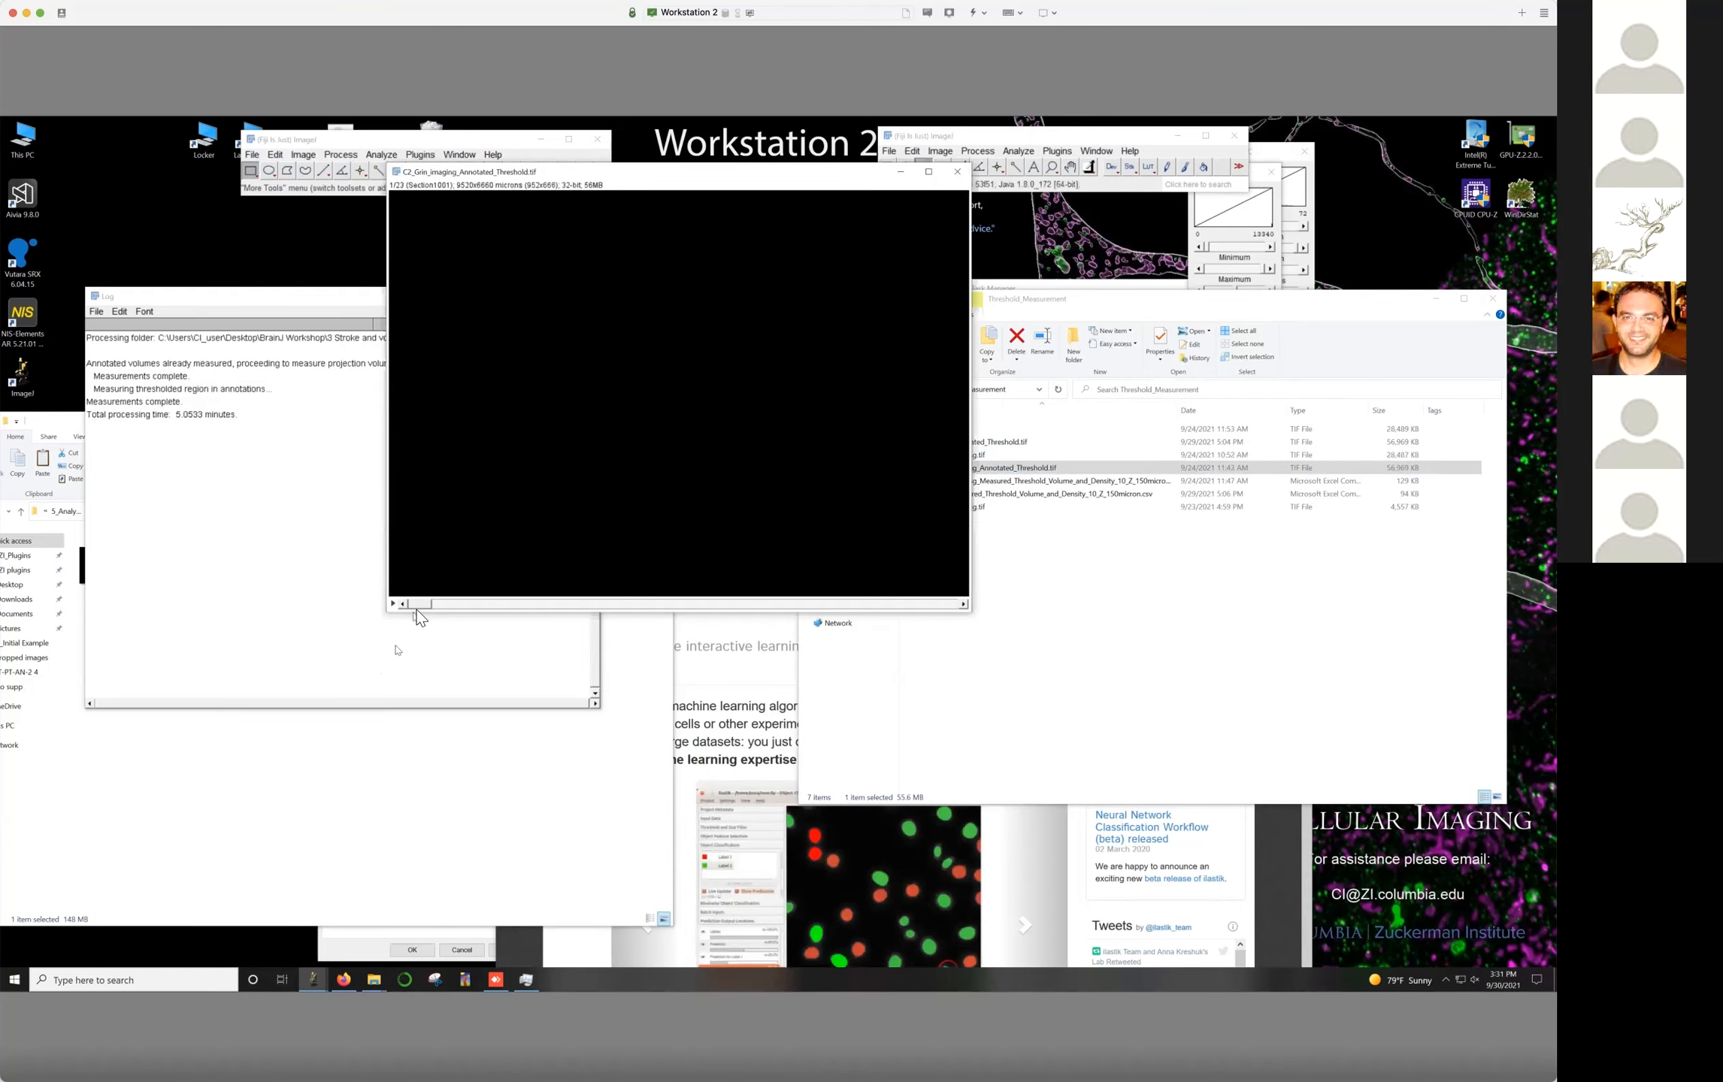
pyautogui.moveTo(421, 605); pyautogui.dragTo(685, 609)
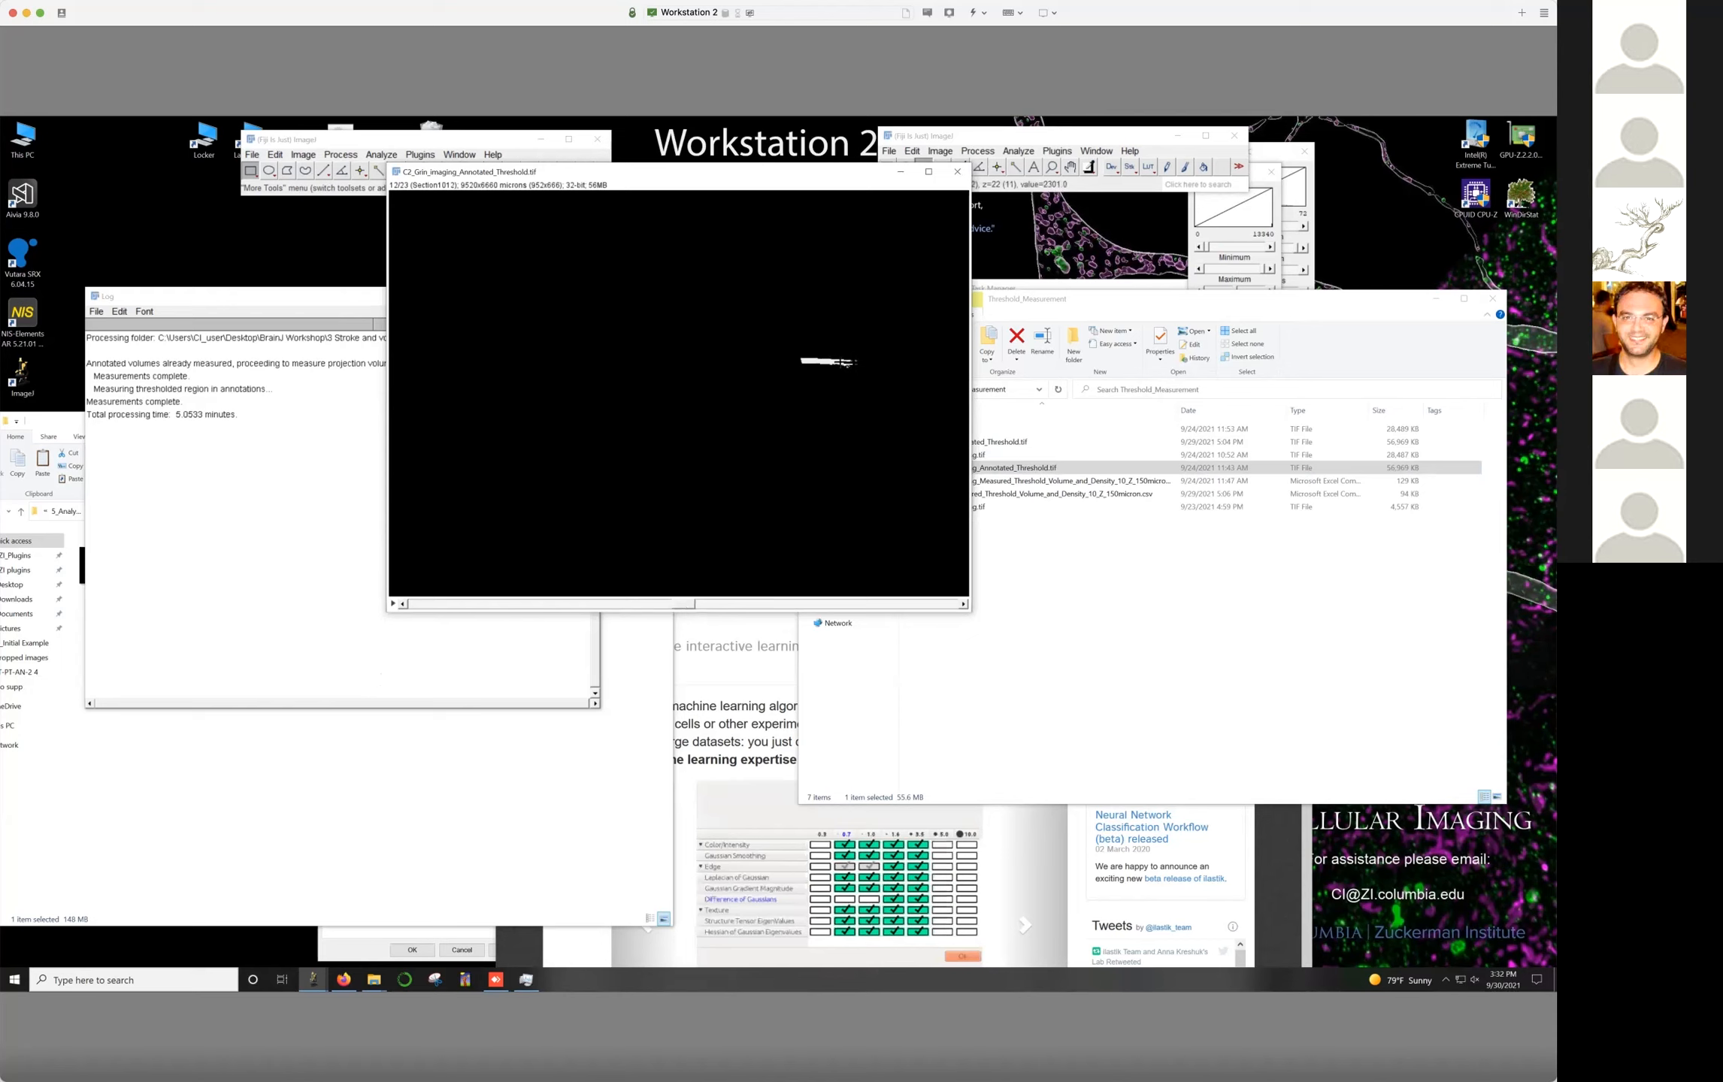
pyautogui.click(956, 172)
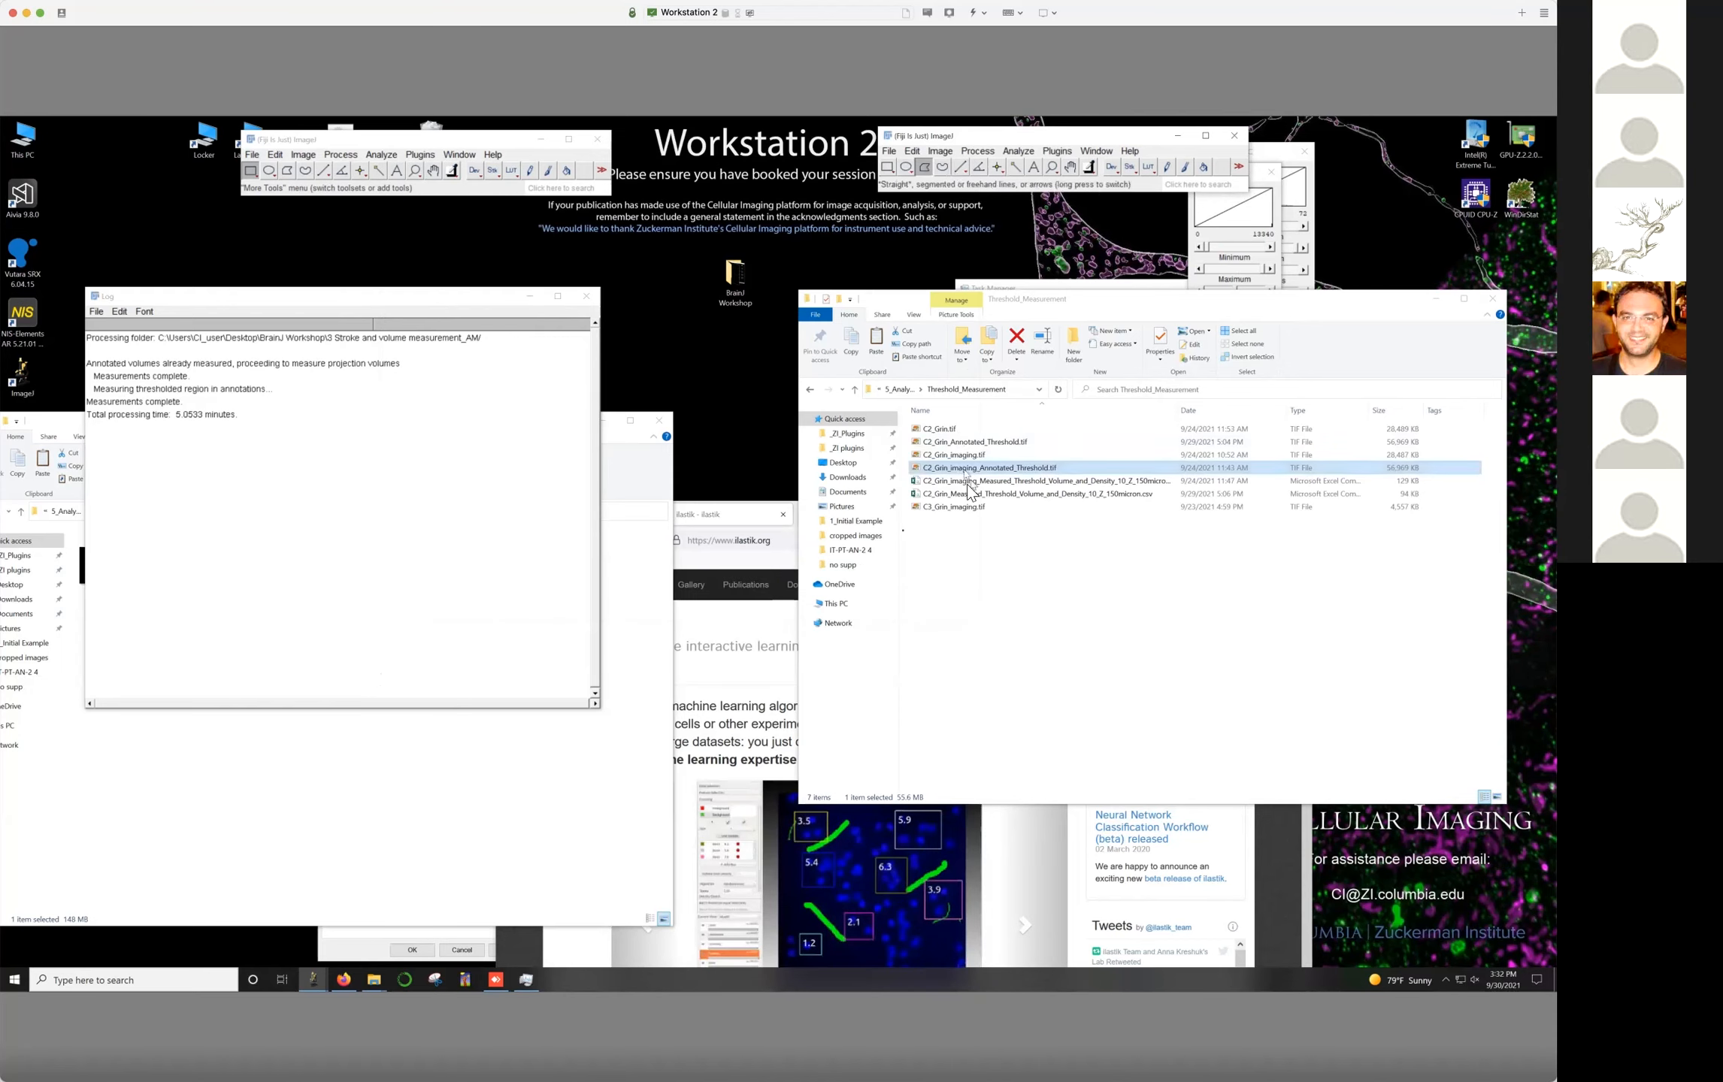
# Open the C2_Grin_imaging measured threshold volume and density CSV in Fiji, enlarge its window, and examine the rows to the end
pyautogui.moveTo(964, 485); pyautogui.dragTo(996, 188)
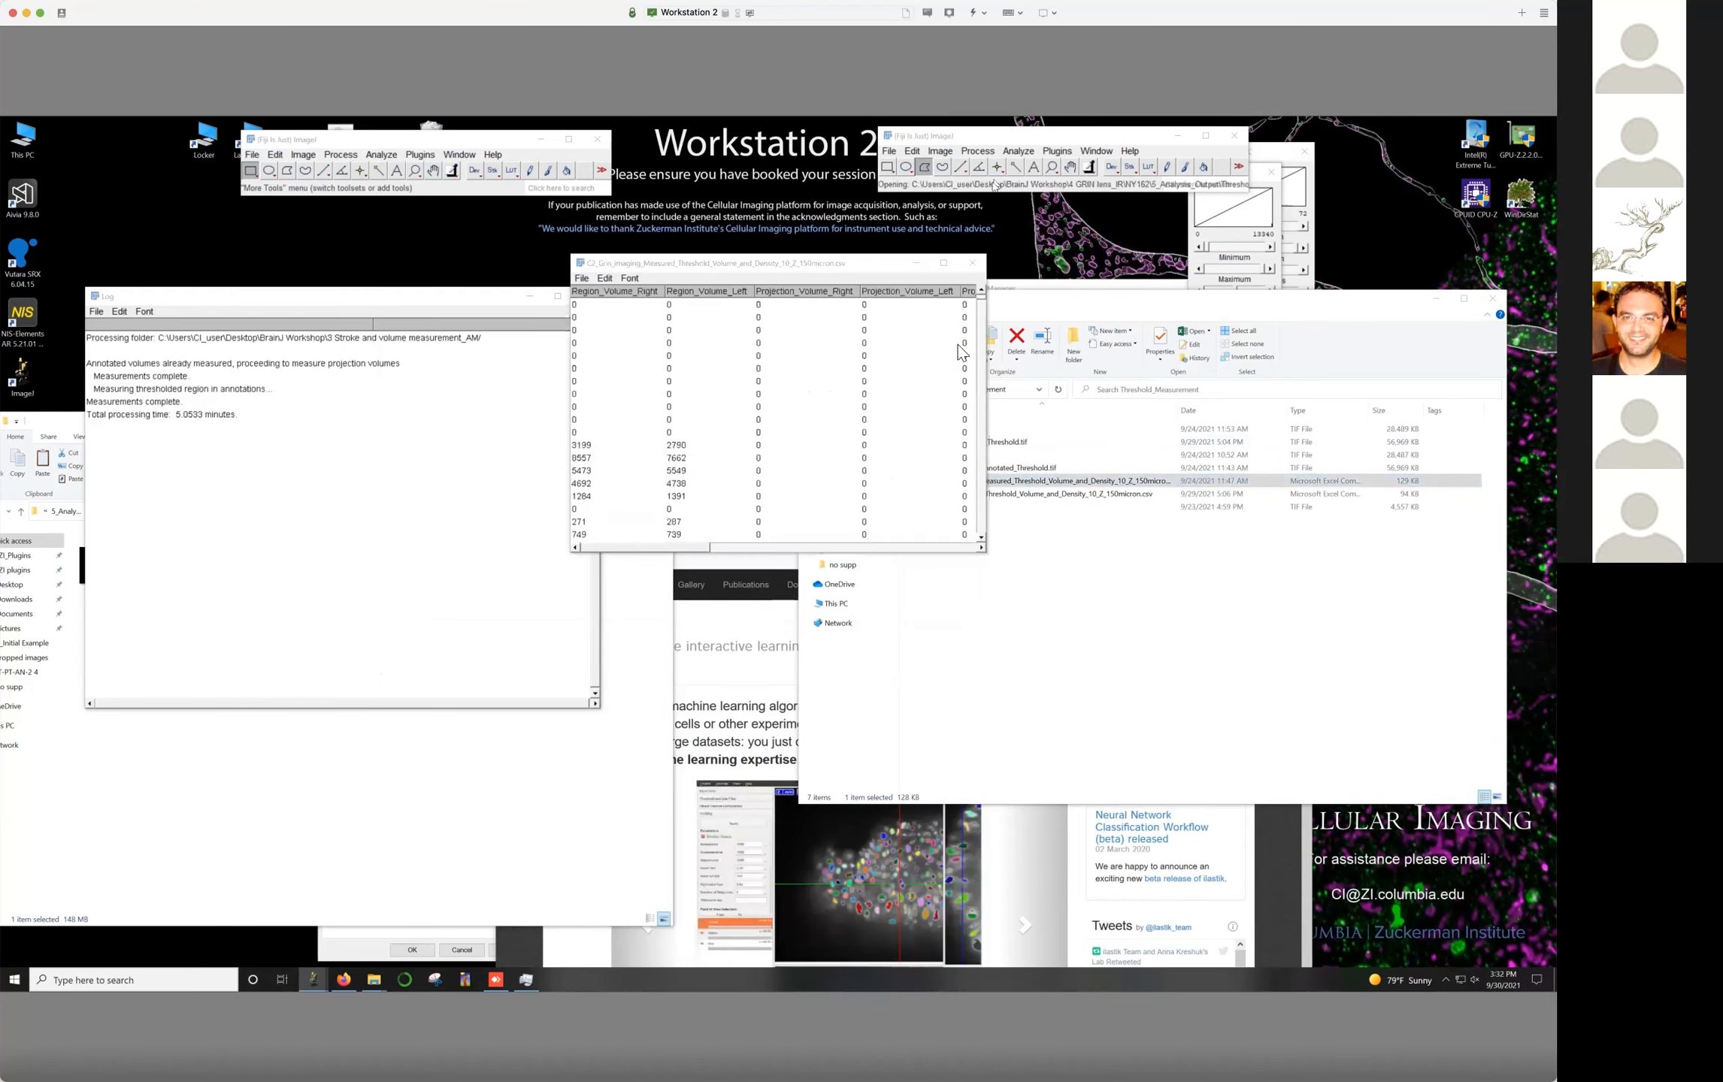
pyautogui.moveTo(983, 552); pyautogui.dragTo(1310, 771)
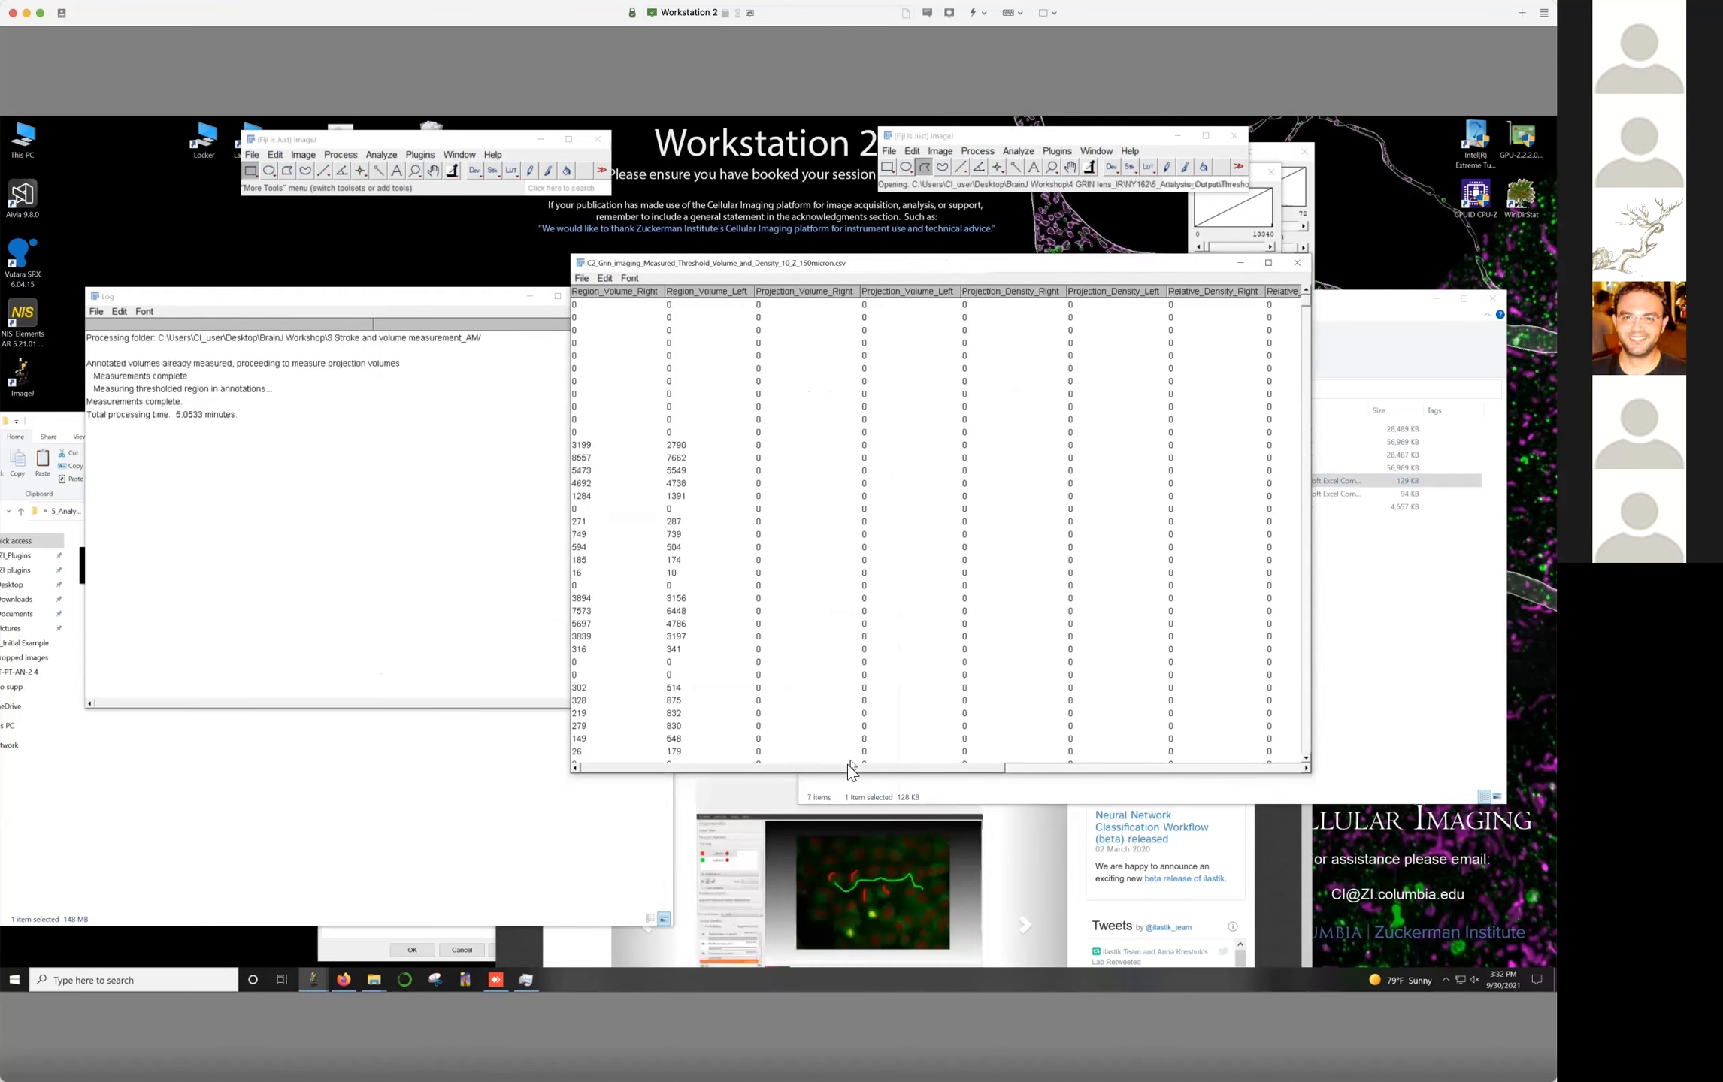
pyautogui.moveTo(1304, 301); pyautogui.dragTo(1300, 761)
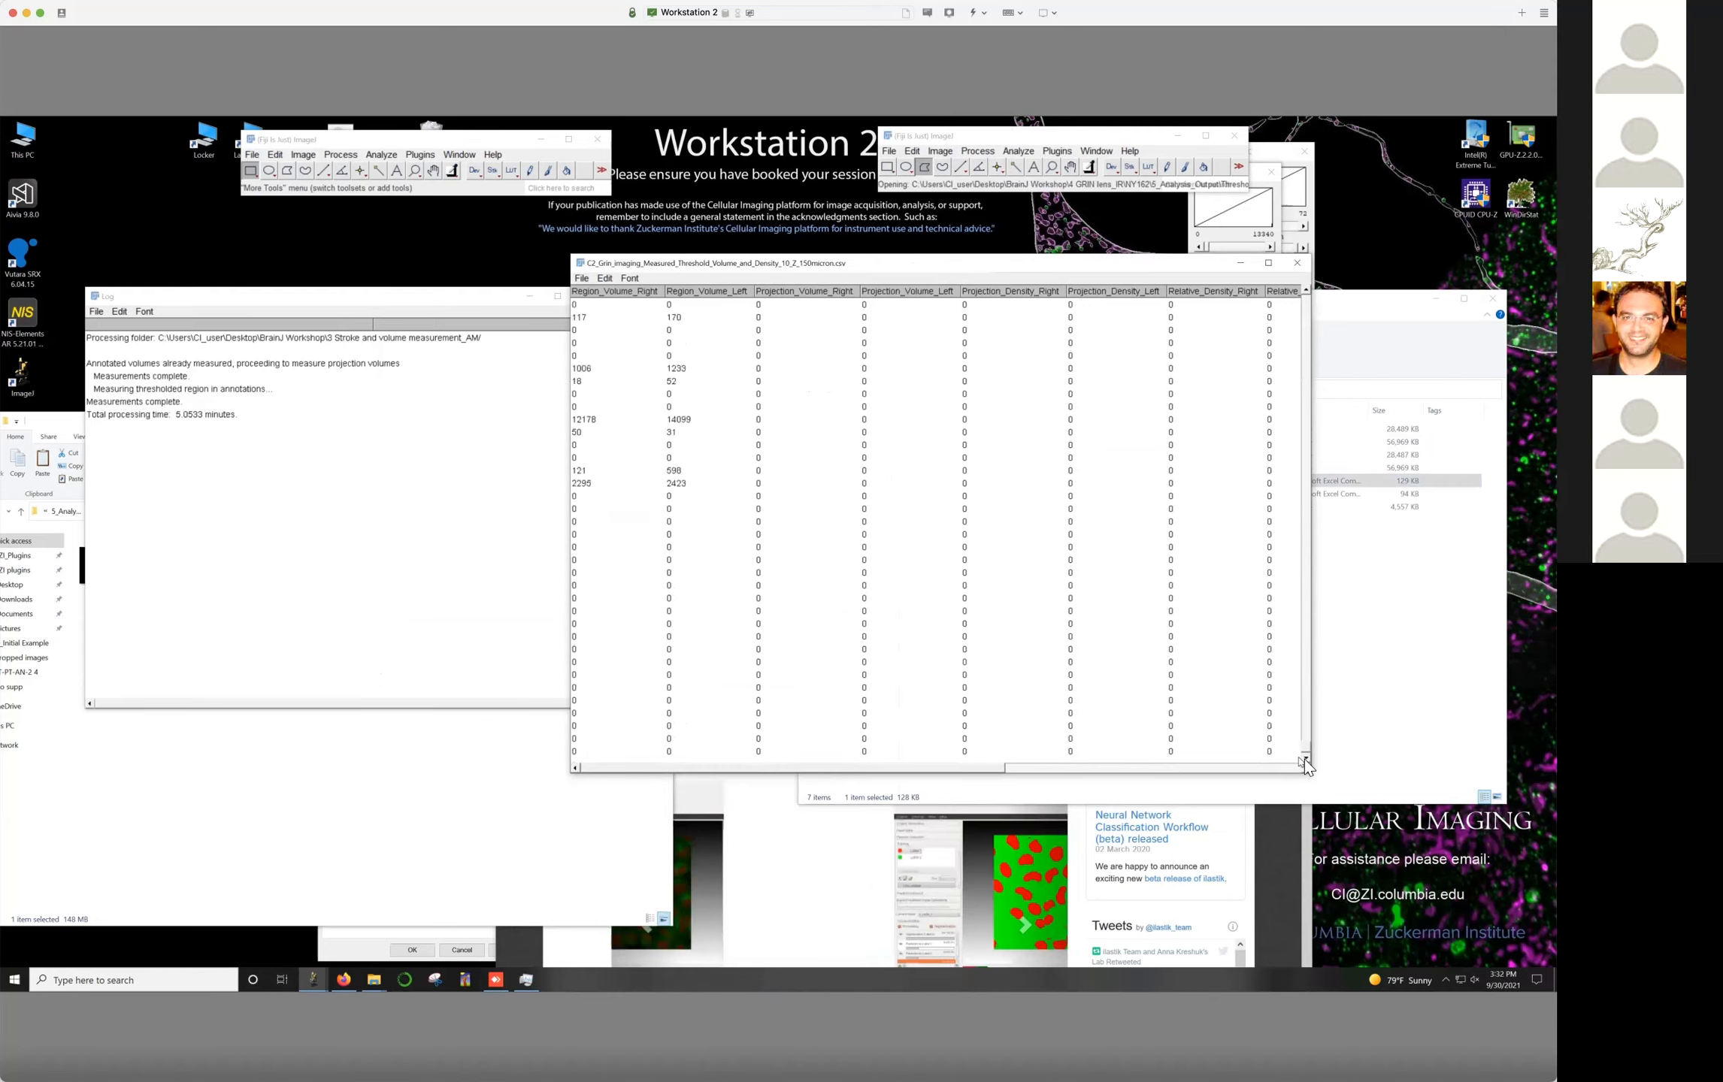
# Sort the GRIN imaging measurement table by Projection_Volume_Right and examine the rows to the end
pyautogui.rightClick(911, 293)
pyautogui.click(931, 398)
pyautogui.click(828, 348)
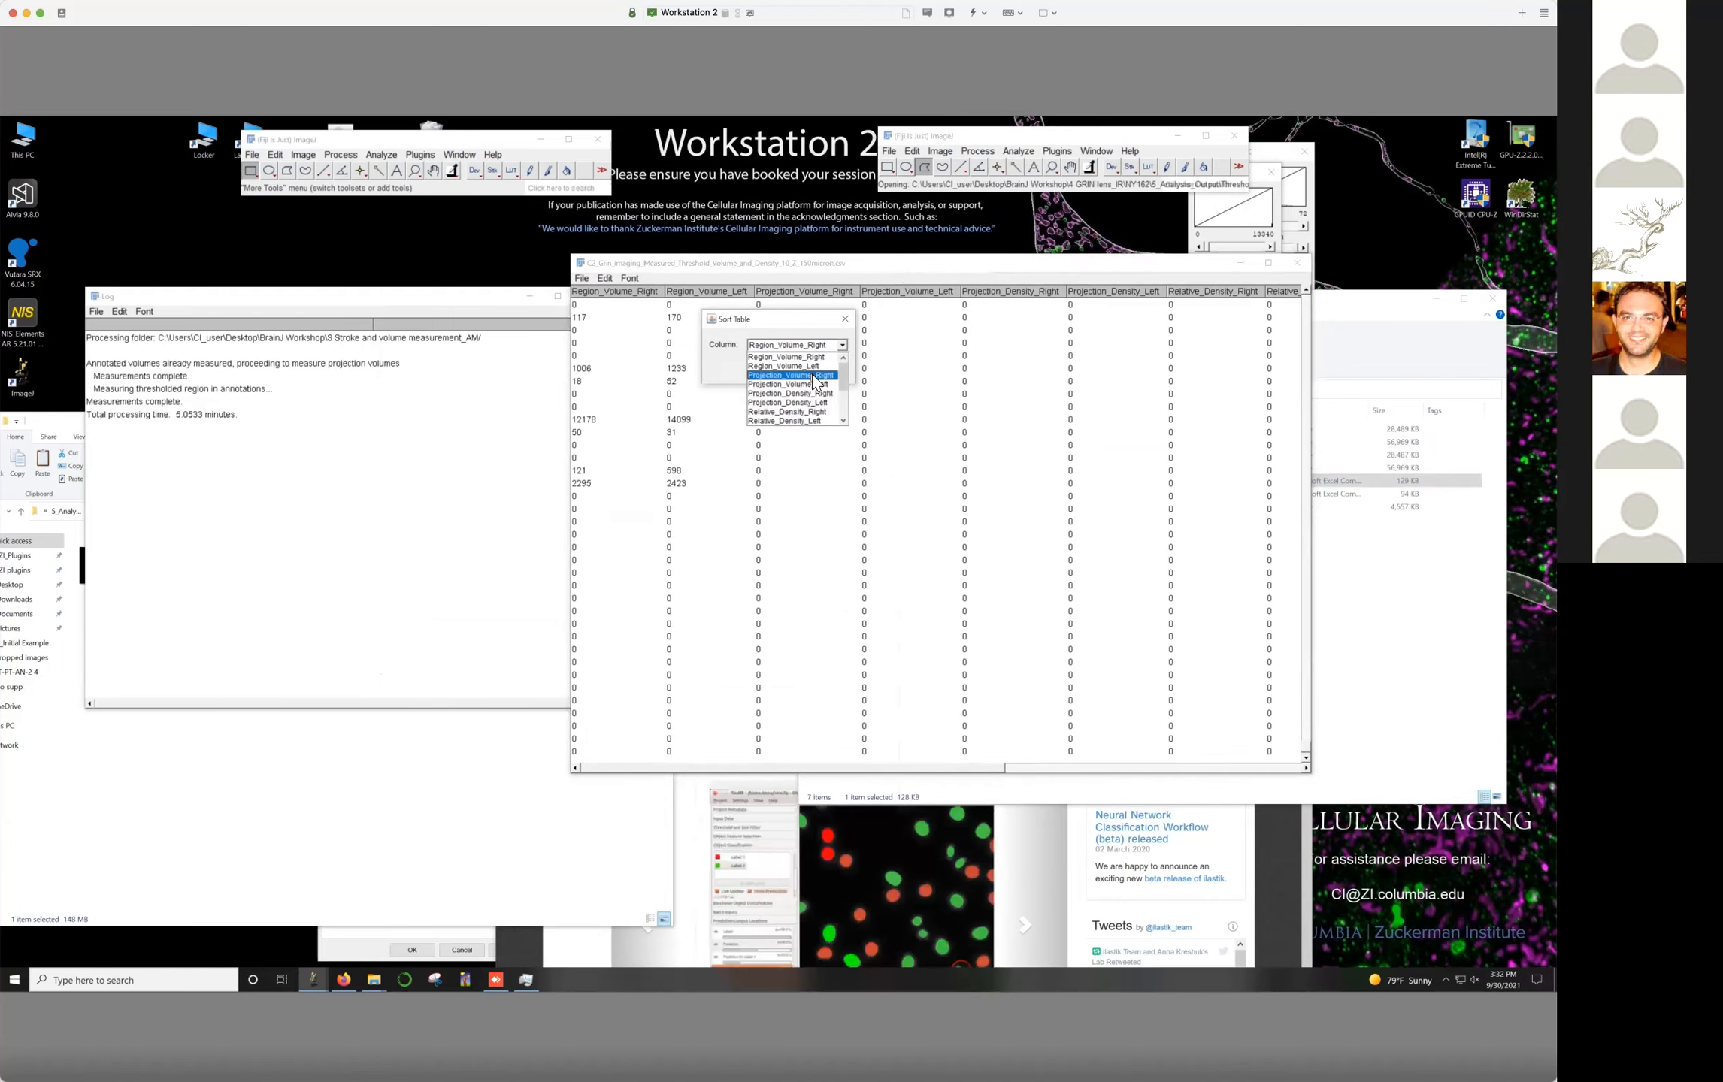
pyautogui.click(814, 376)
pyautogui.click(798, 369)
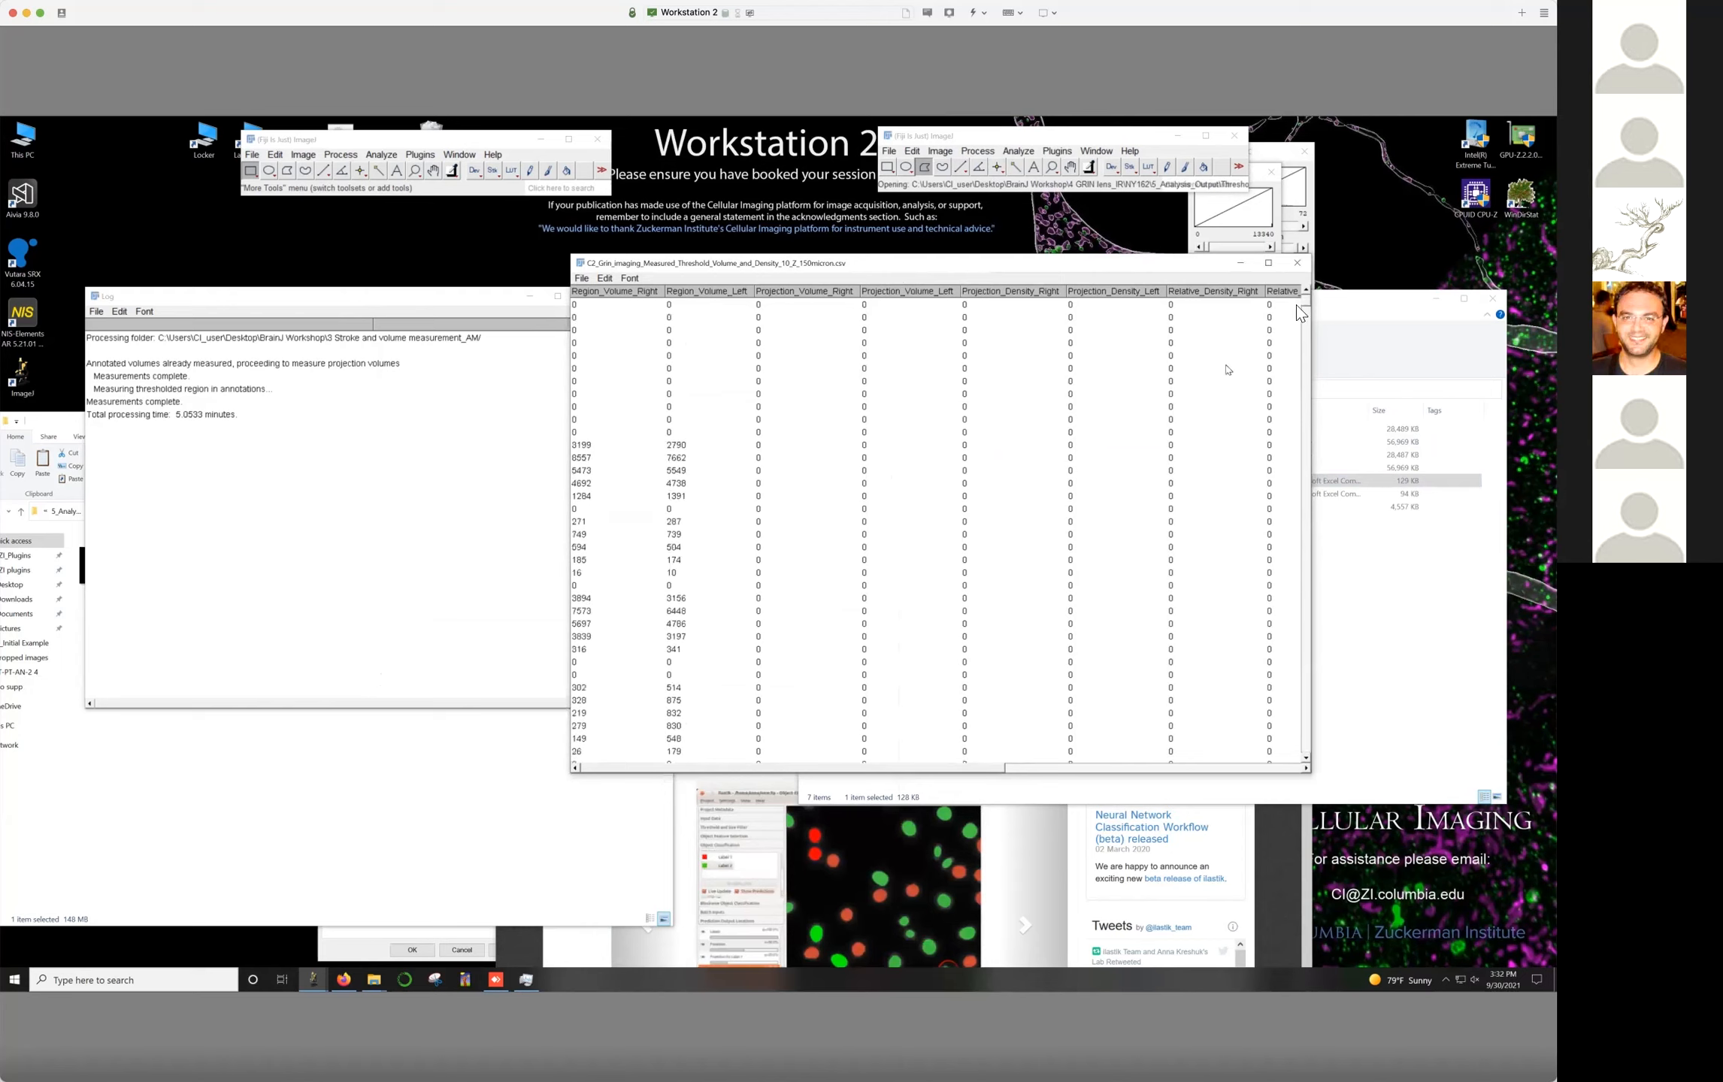
pyautogui.moveTo(1303, 300); pyautogui.dragTo(1307, 763)
# Sort the GRIN imaging measurement table by Region_Volume_Left and go to the last rows
pyautogui.rightClick(918, 291)
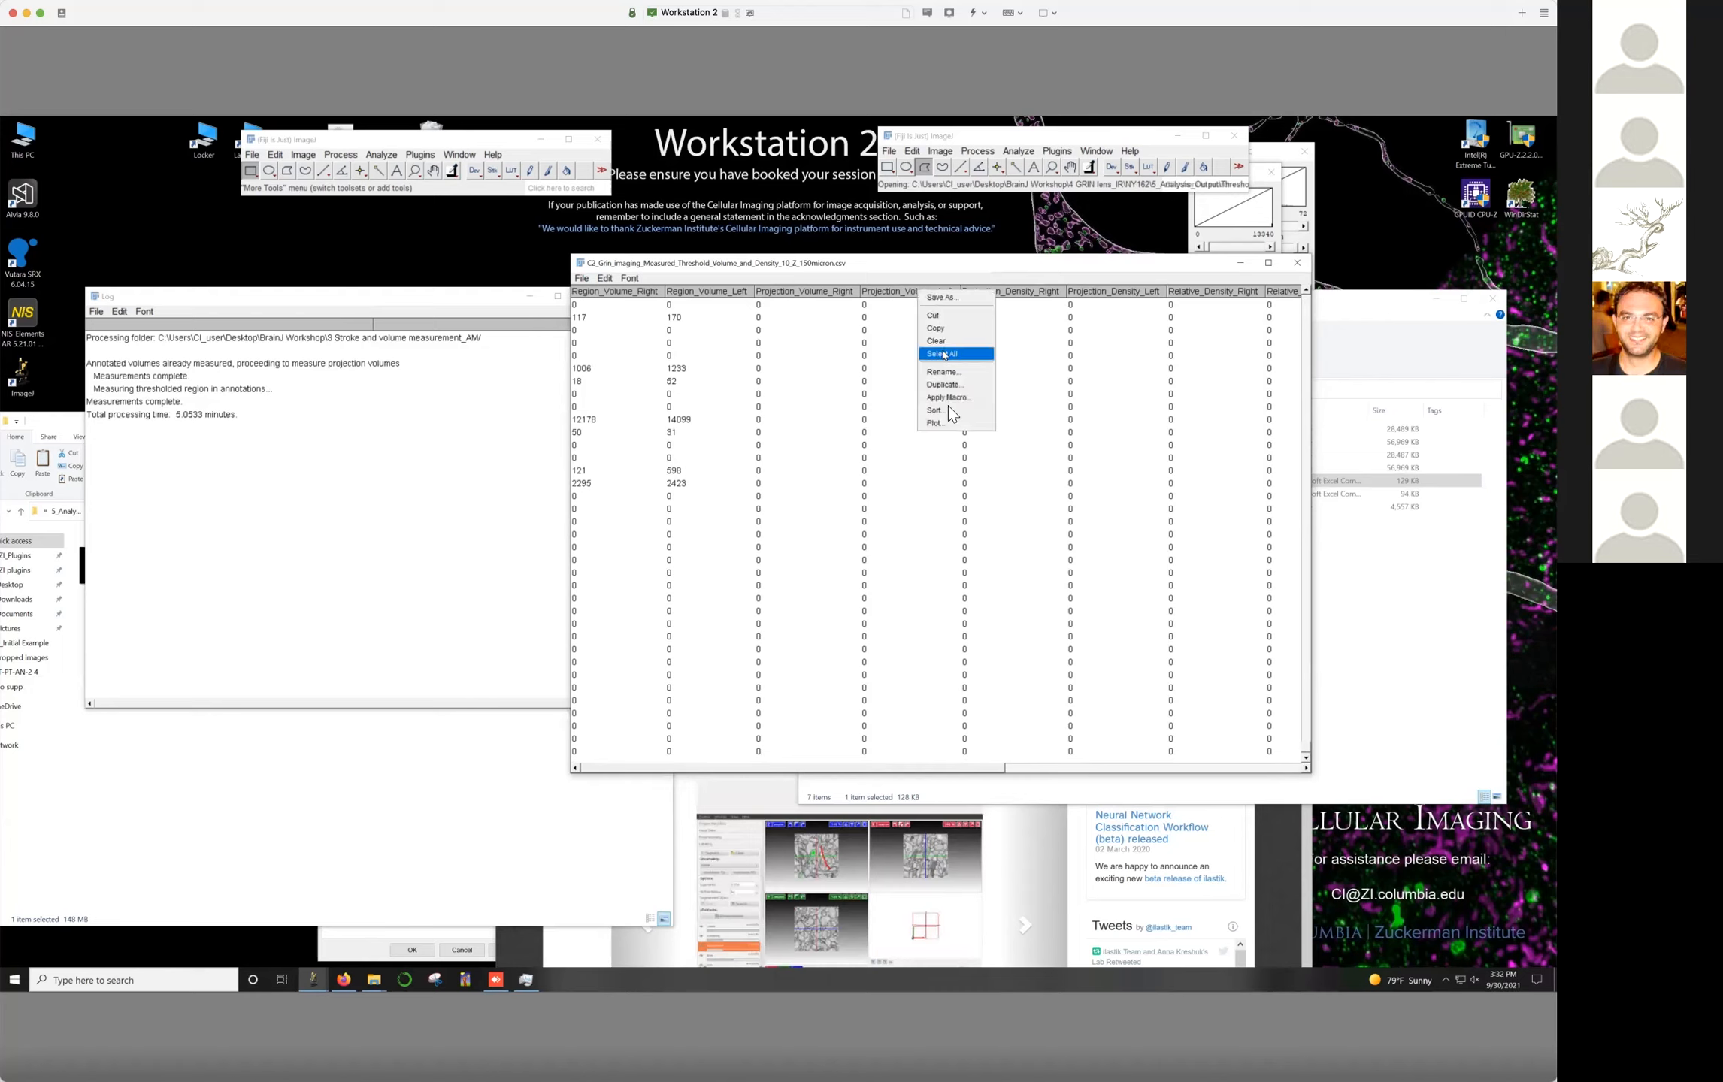
pyautogui.click(948, 412)
pyautogui.click(830, 345)
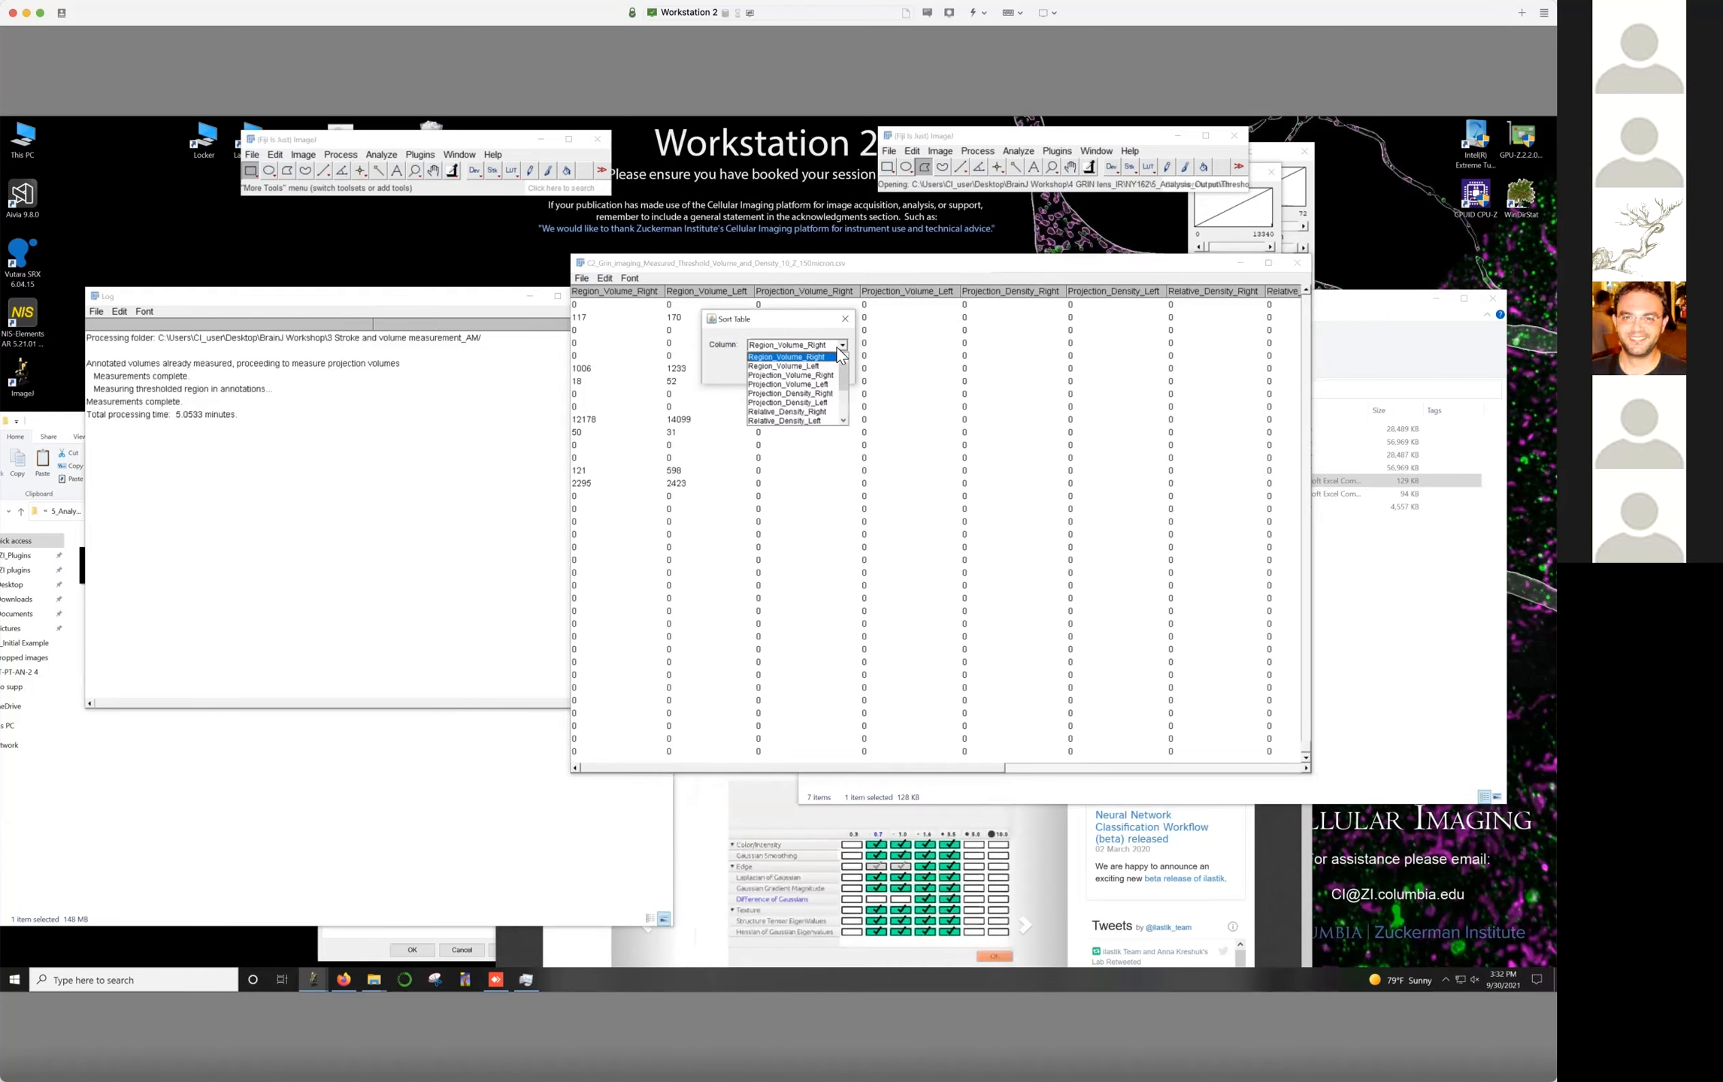
pyautogui.click(827, 357)
pyautogui.click(800, 369)
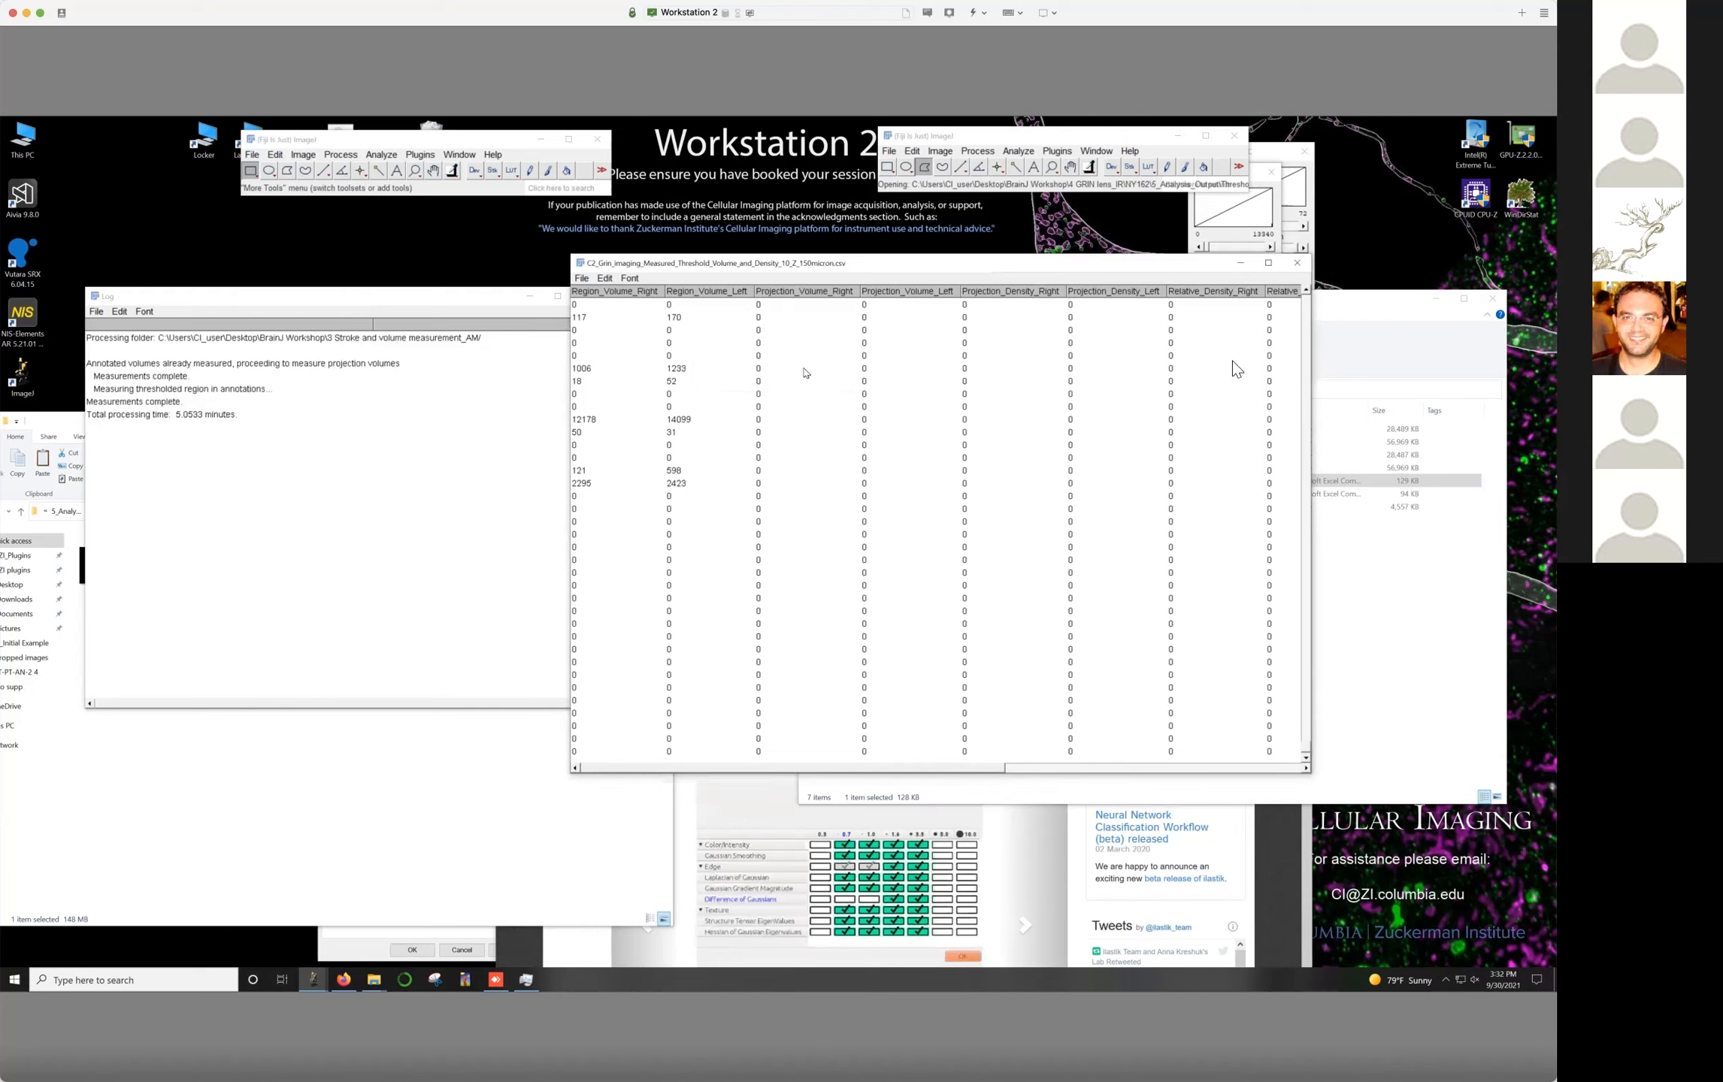
pyautogui.moveTo(1308, 535); pyautogui.dragTo(1307, 758)
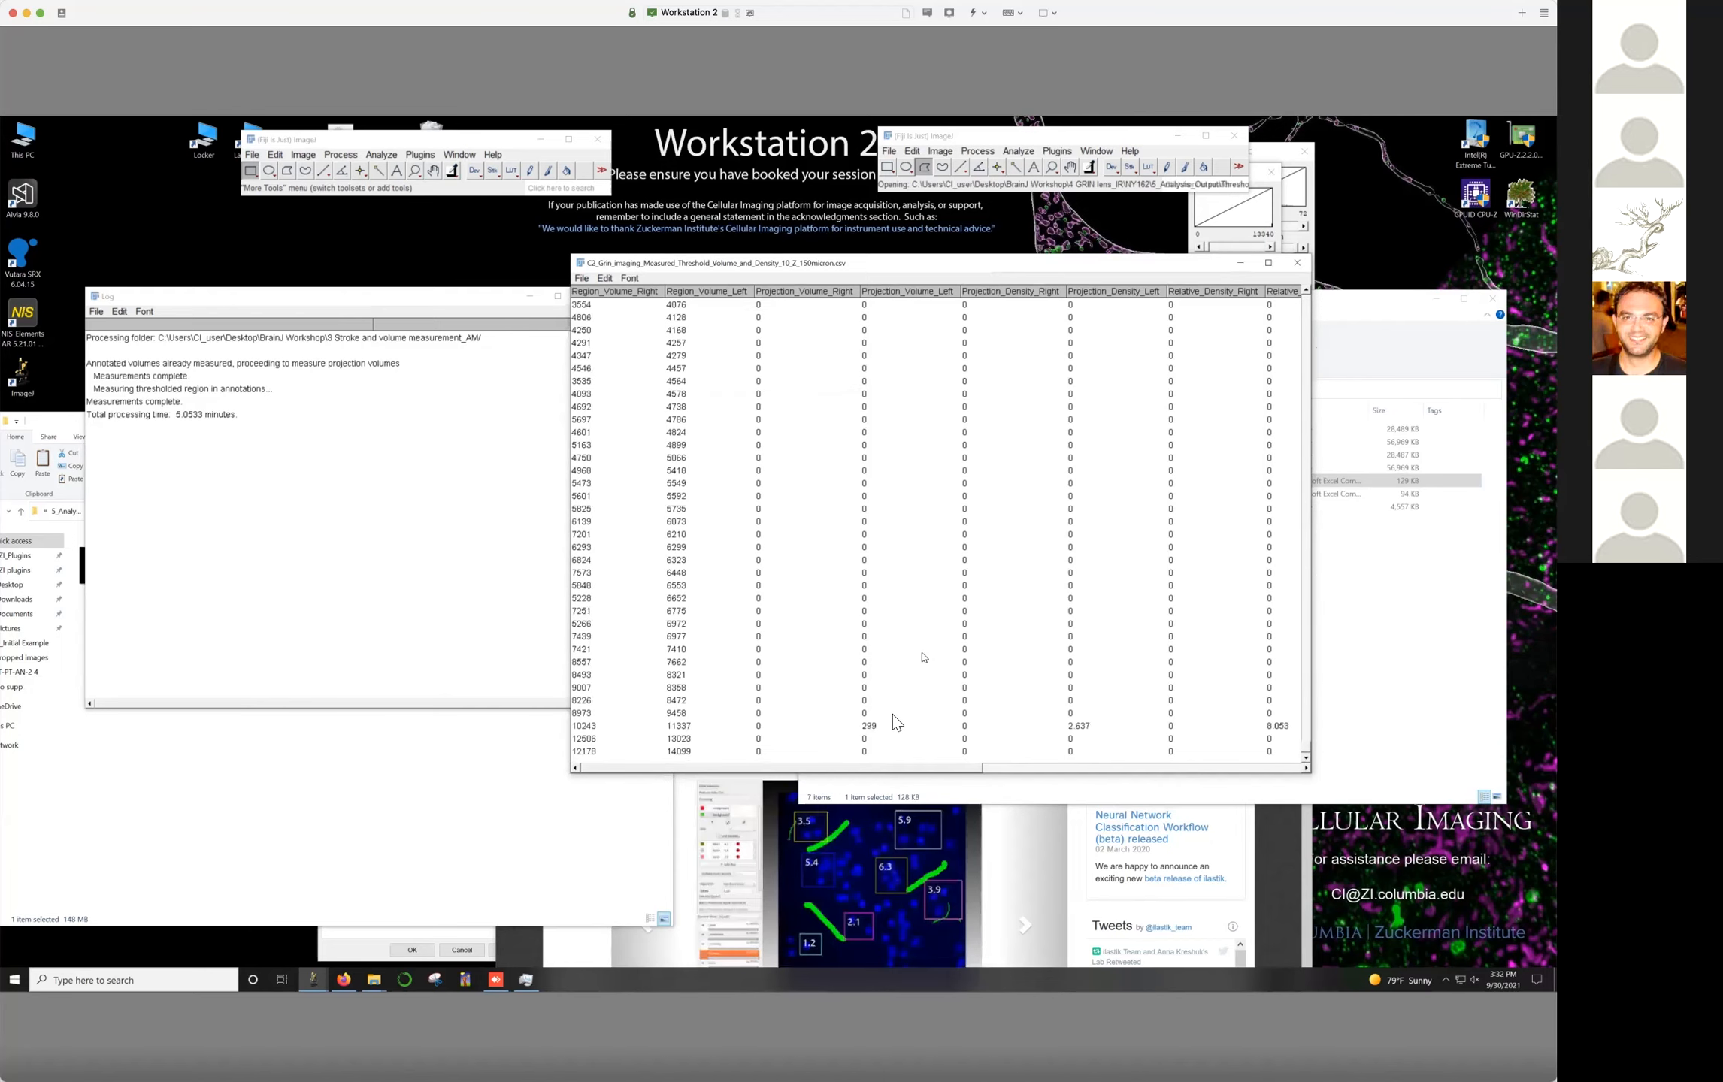
# Select the row with nonzero left projection volume near the table's end, examine its region acronym and name, and close the table
pyautogui.click(871, 726)
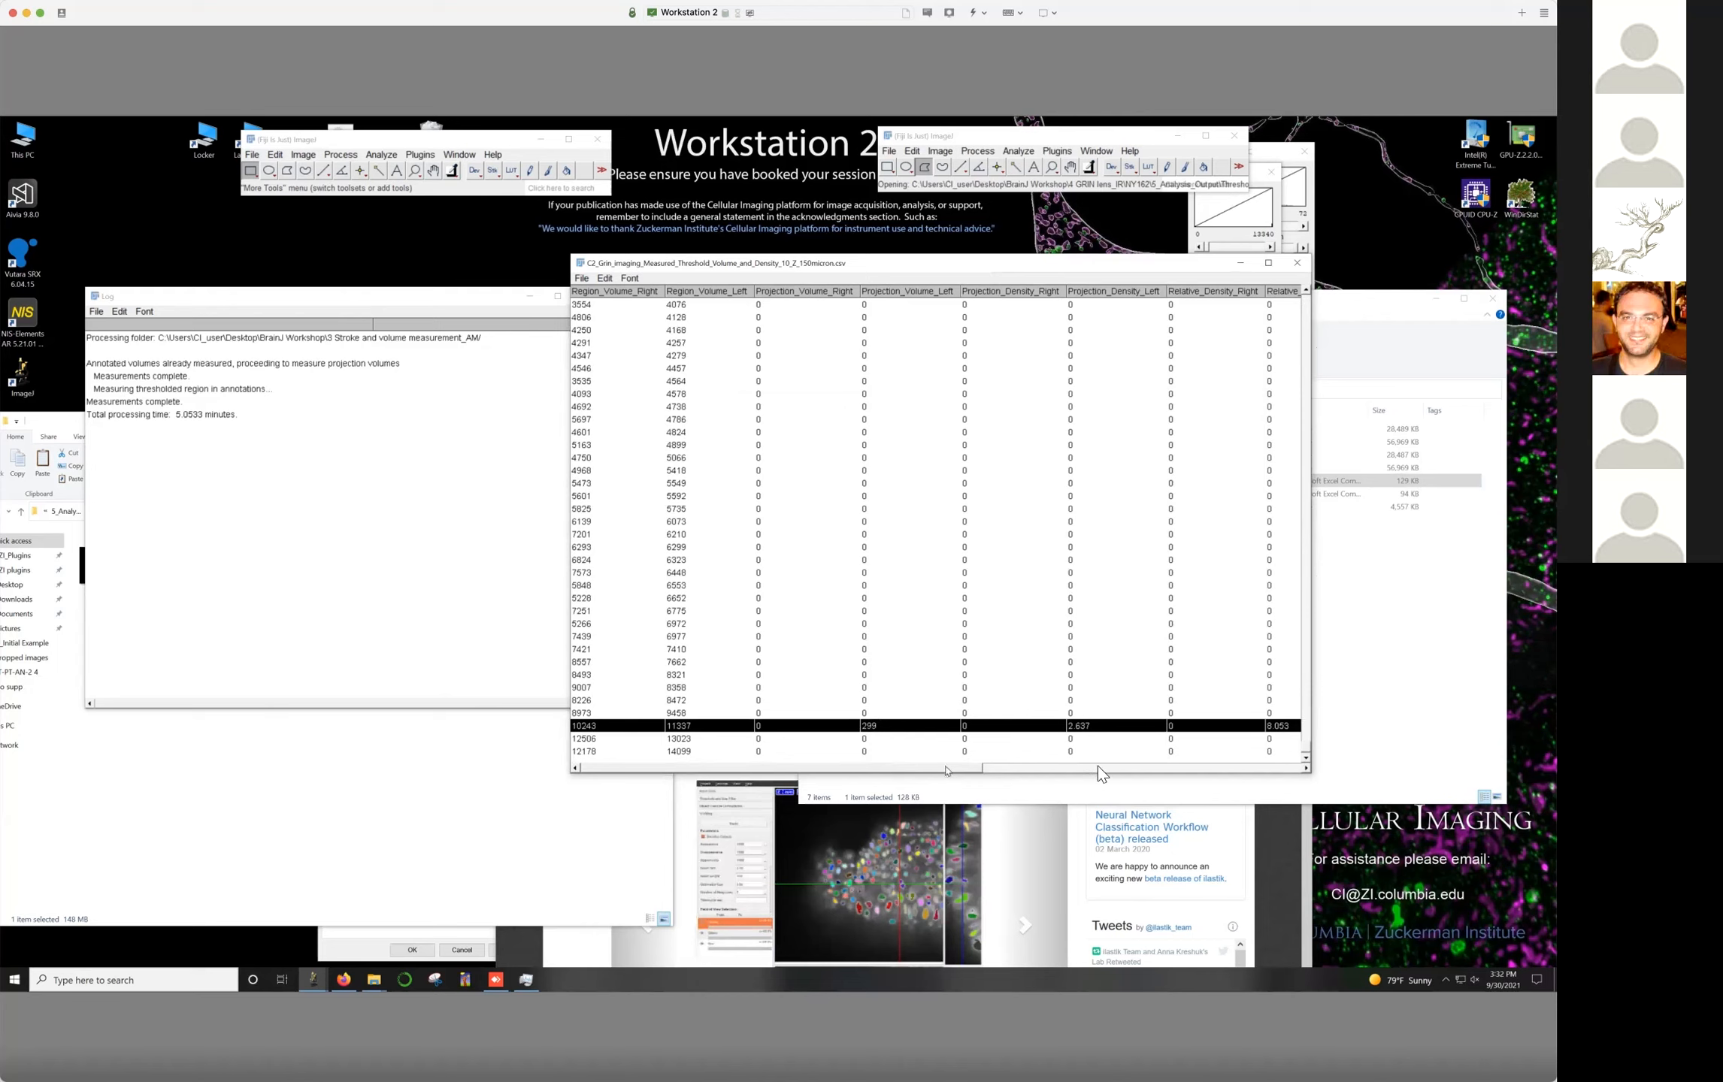
pyautogui.hscroll(5, 1096, 774)
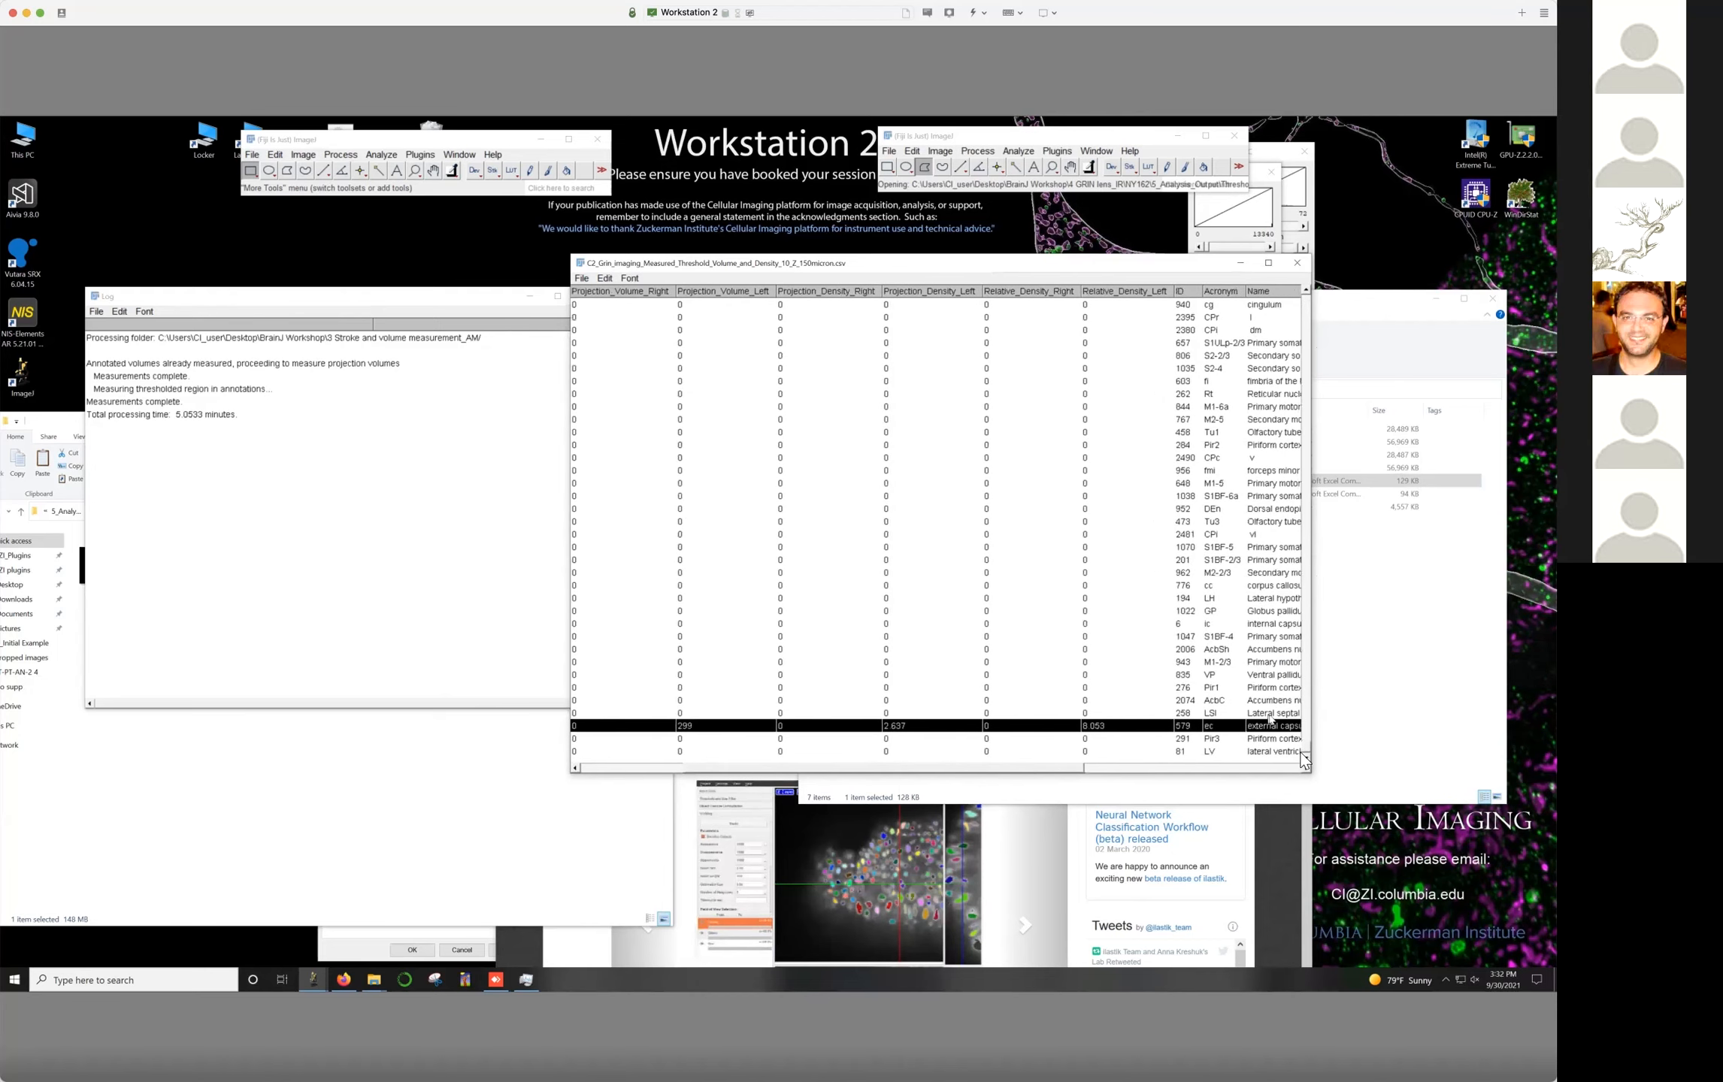
pyautogui.moveTo(1303, 748); pyautogui.dragTo(1296, 262)
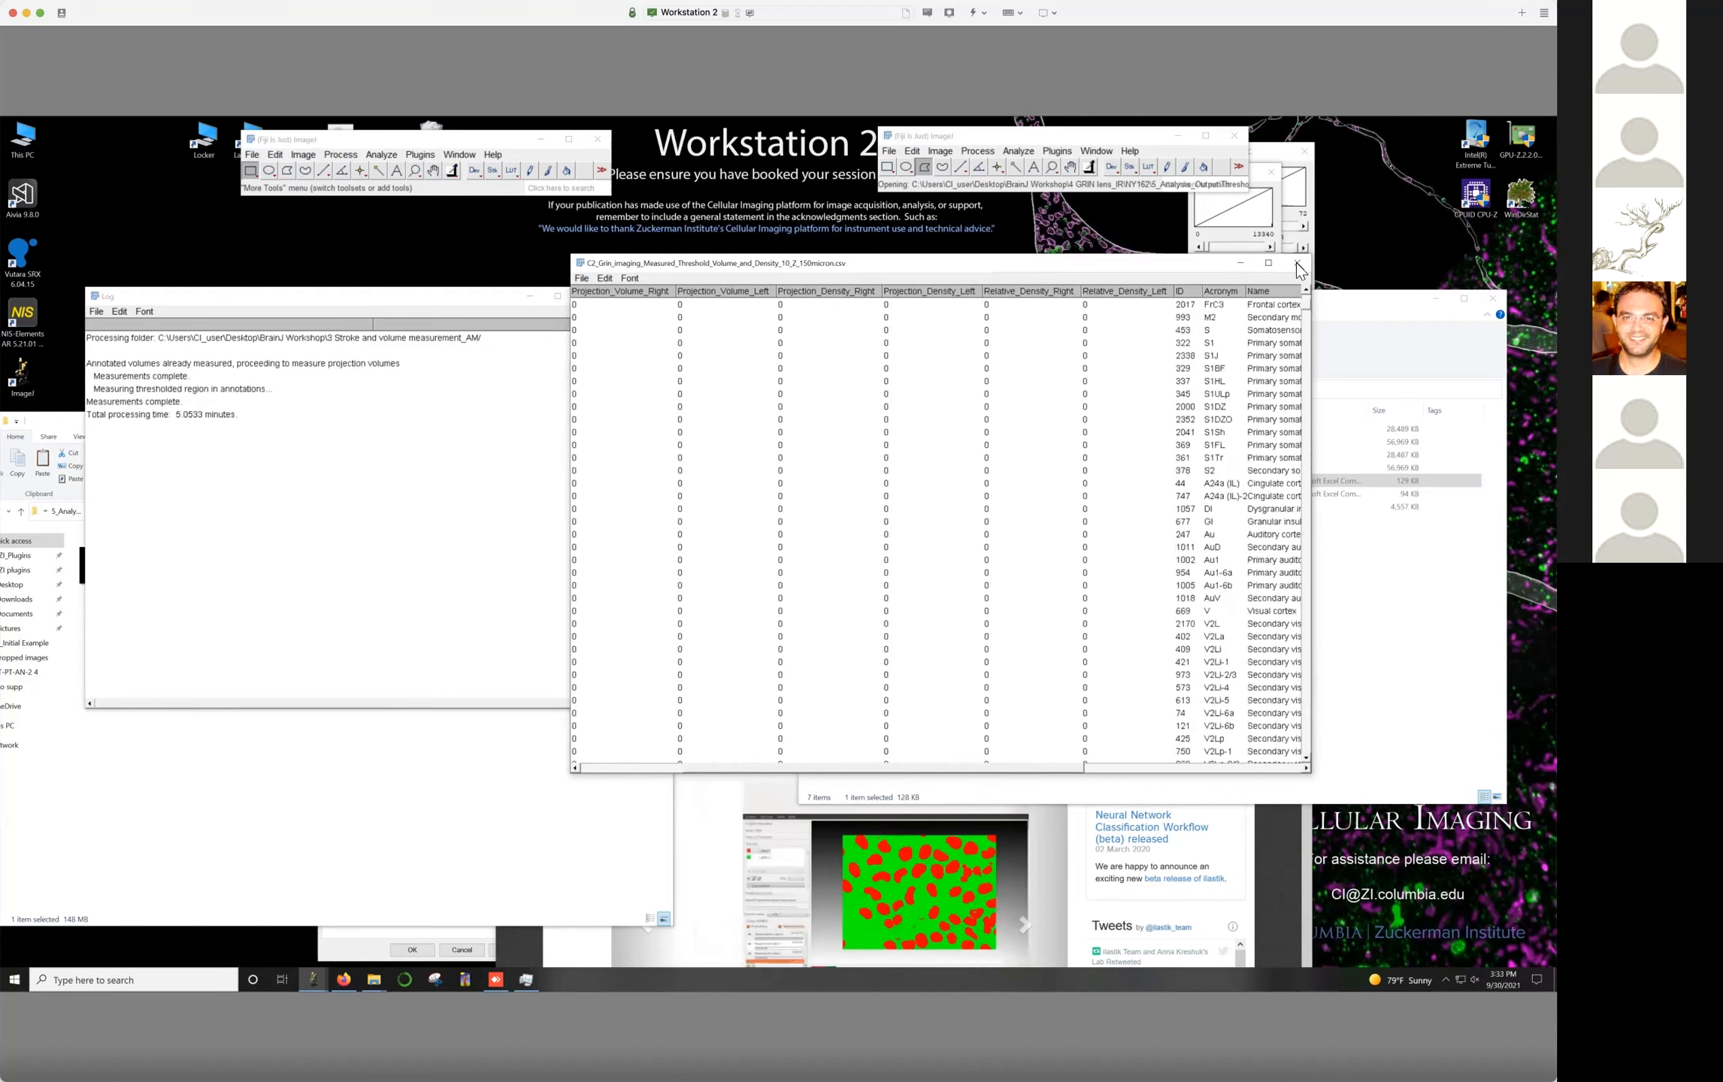
pyautogui.click(1296, 262)
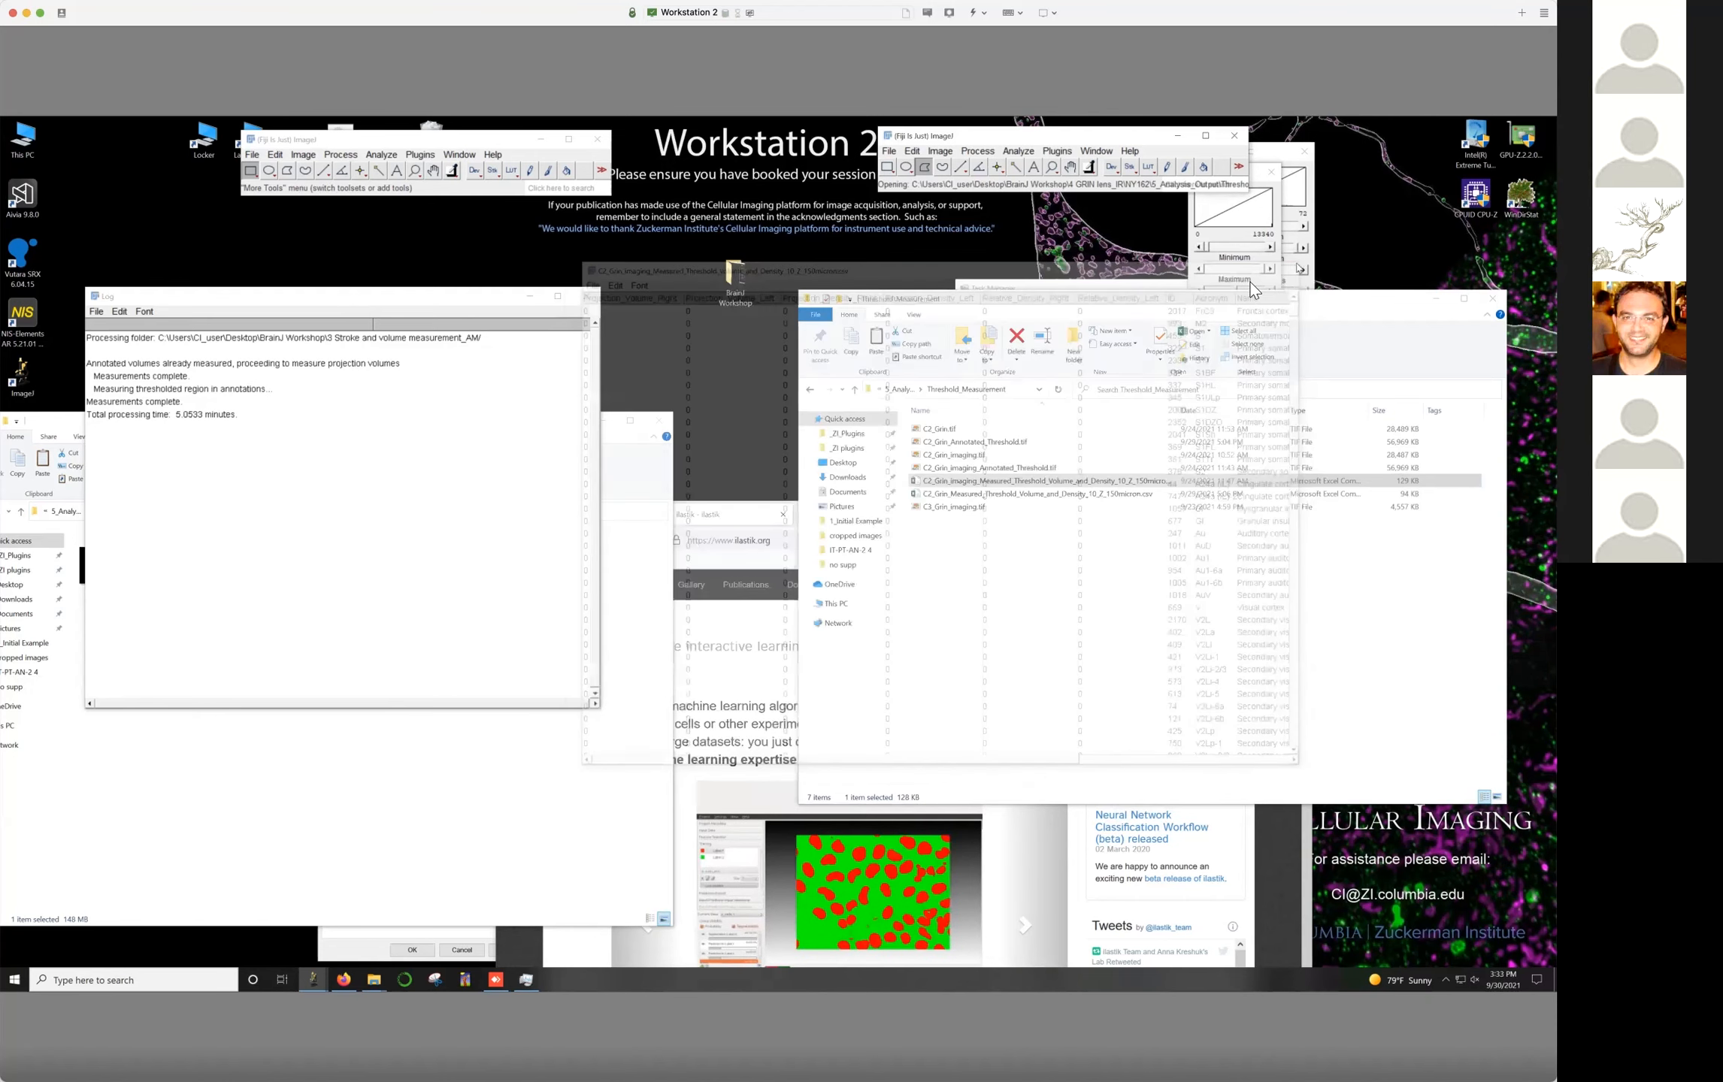
# Open the C1_Stroke1 measured threshold volume and density CSV in Fiji, examine its rows, and close the table and the stroke Threshold_Measurement folder
pyautogui.click(477, 785)
pyautogui.doubleClick(266, 564)
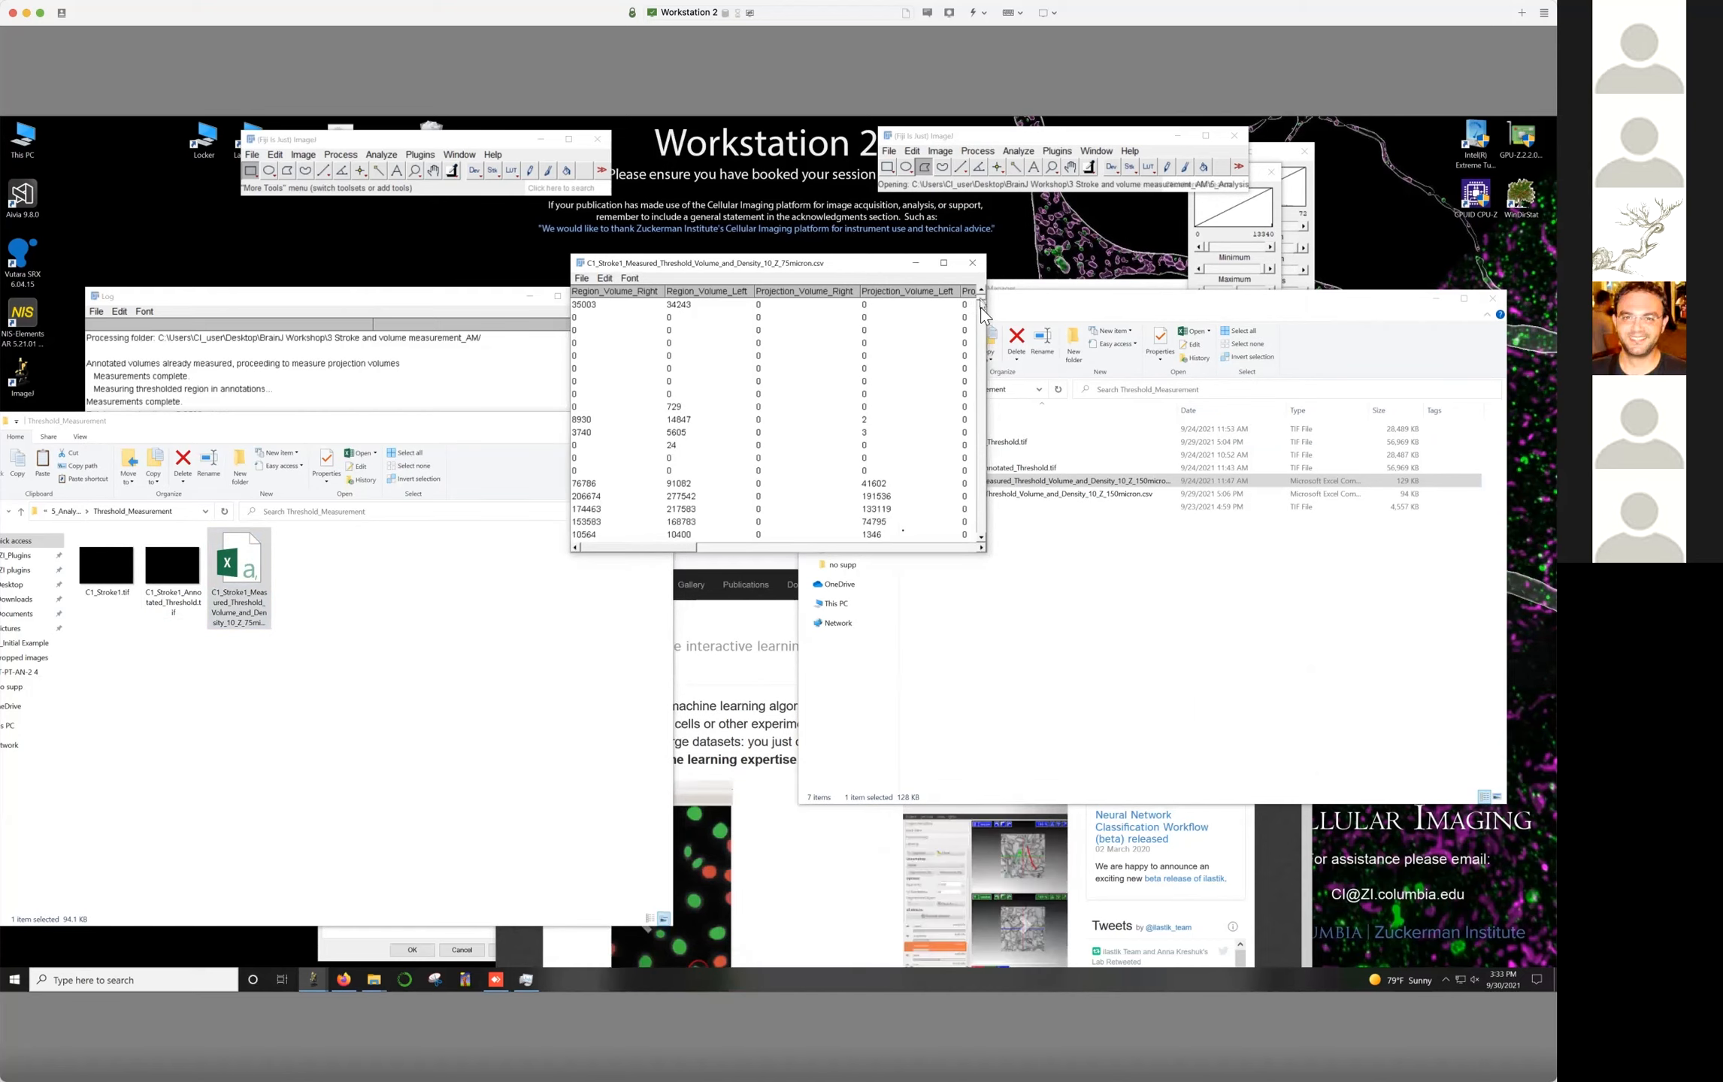
pyautogui.moveTo(982, 307)
pyautogui.mouseDown()
pyautogui.moveTo(984, 325)
pyautogui.moveTo(980, 309)
pyautogui.mouseUp()
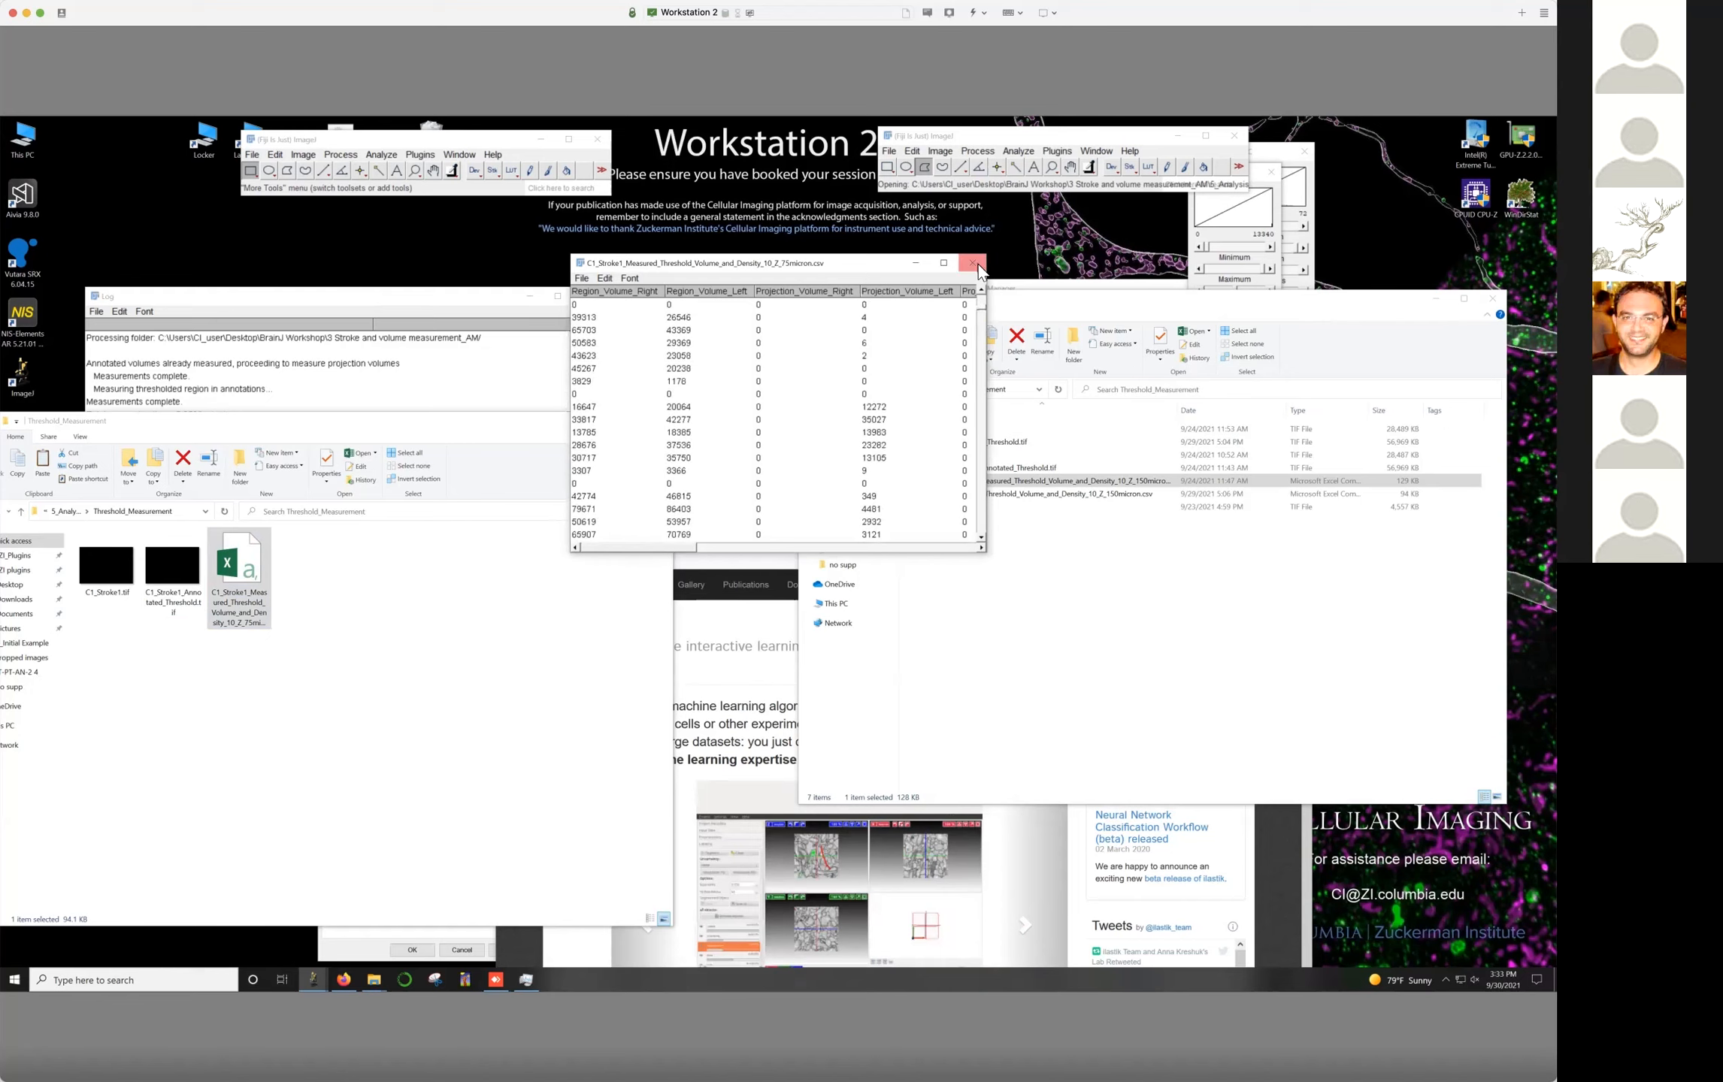
pyautogui.click(972, 262)
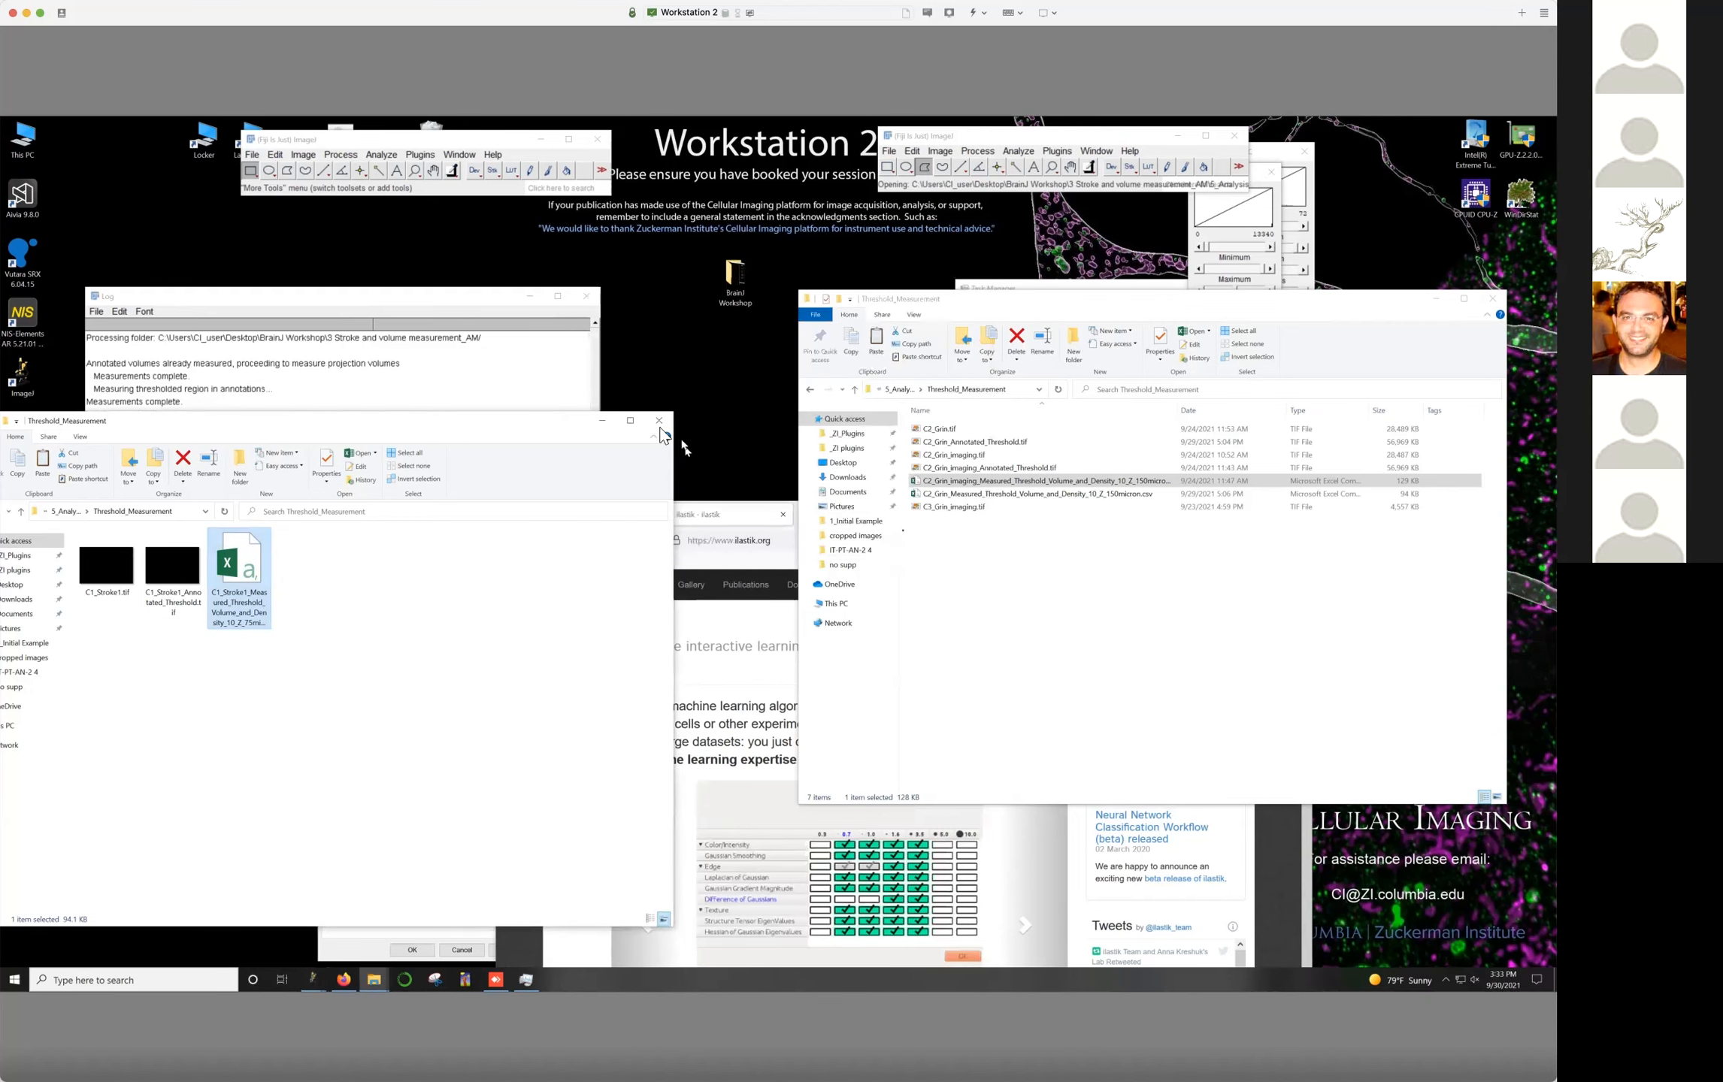
pyautogui.click(660, 425)
pyautogui.click(1076, 569)
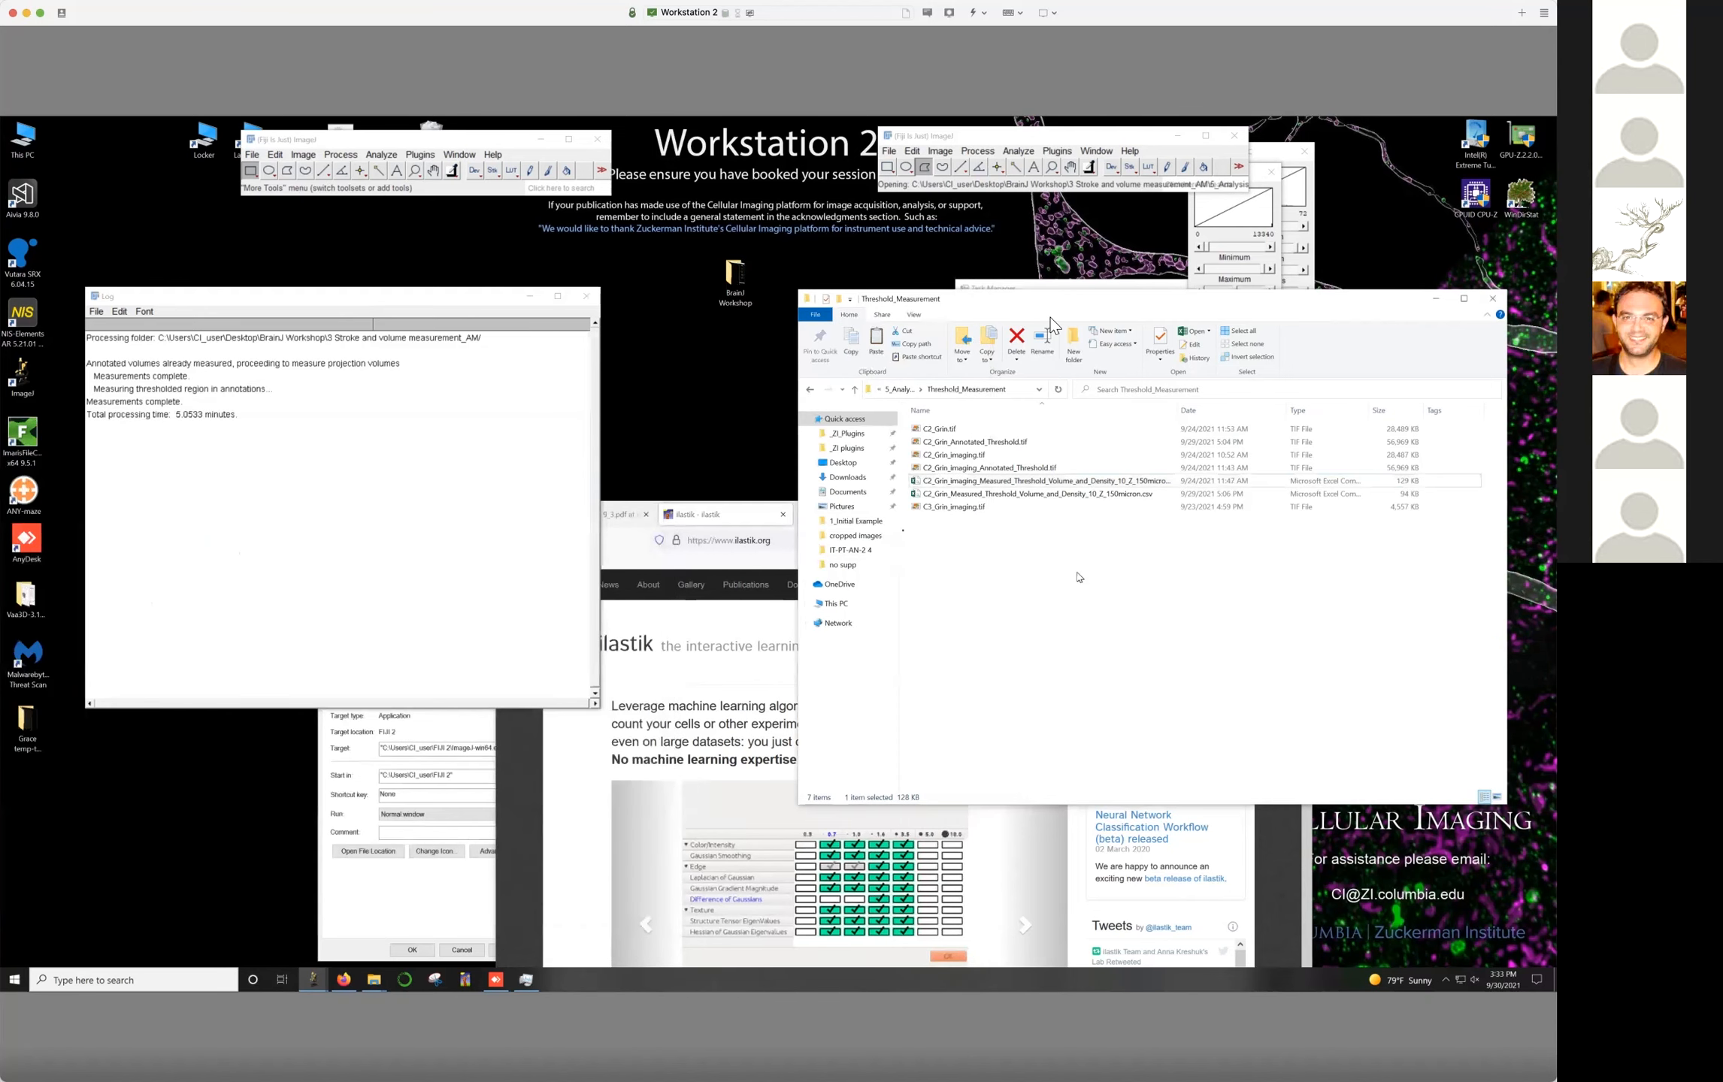